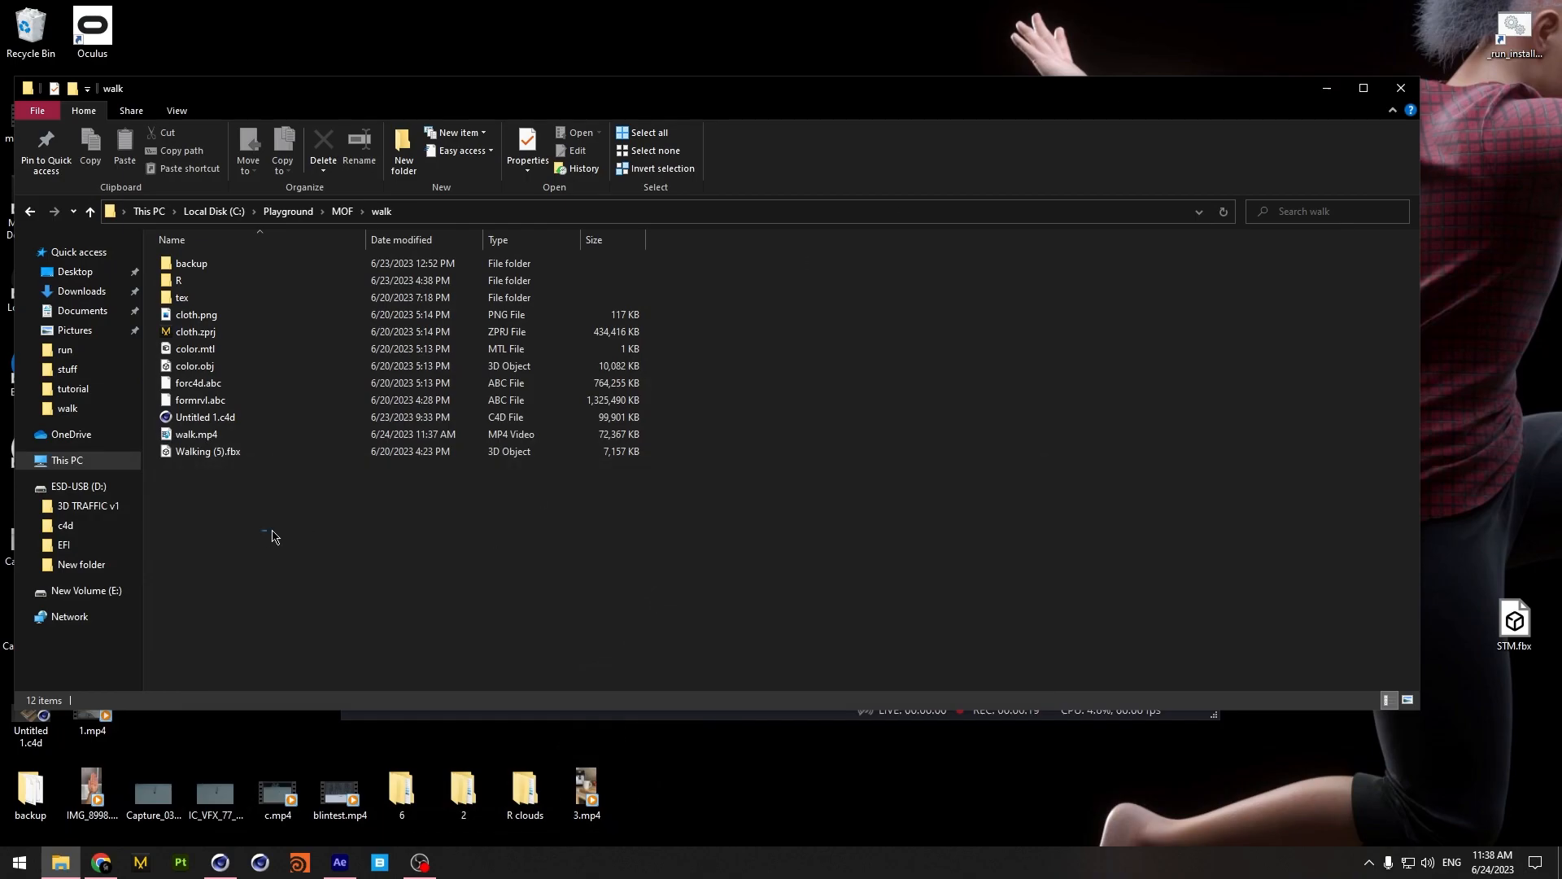
Create a folder named lesson inside the walk folder and open it
right_click(352, 540)
mouse_move(392, 755)
click(562, 753)
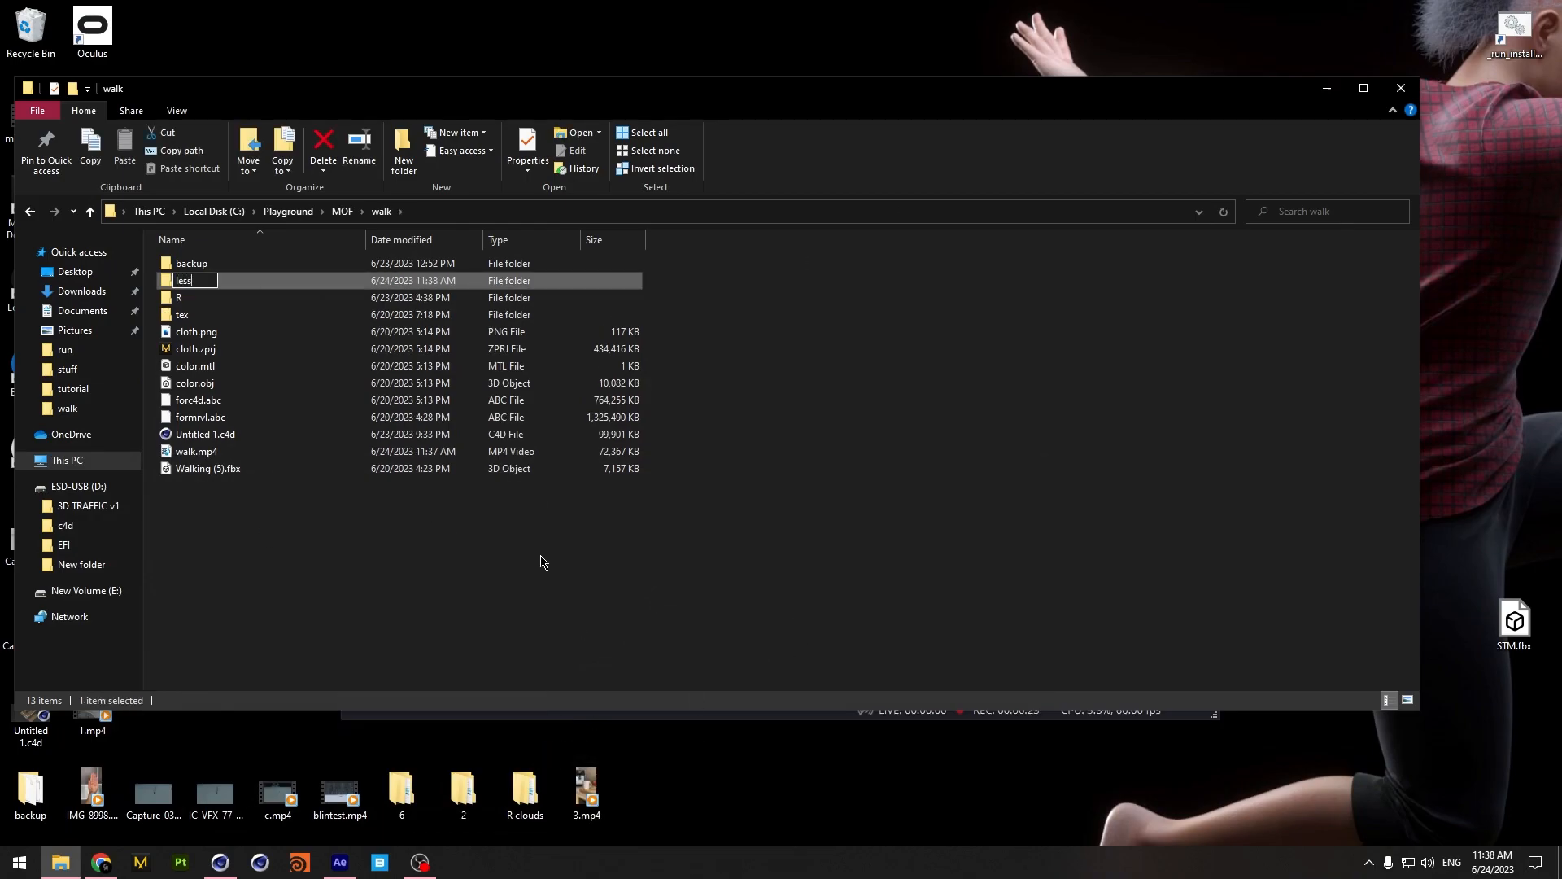
key(Return)
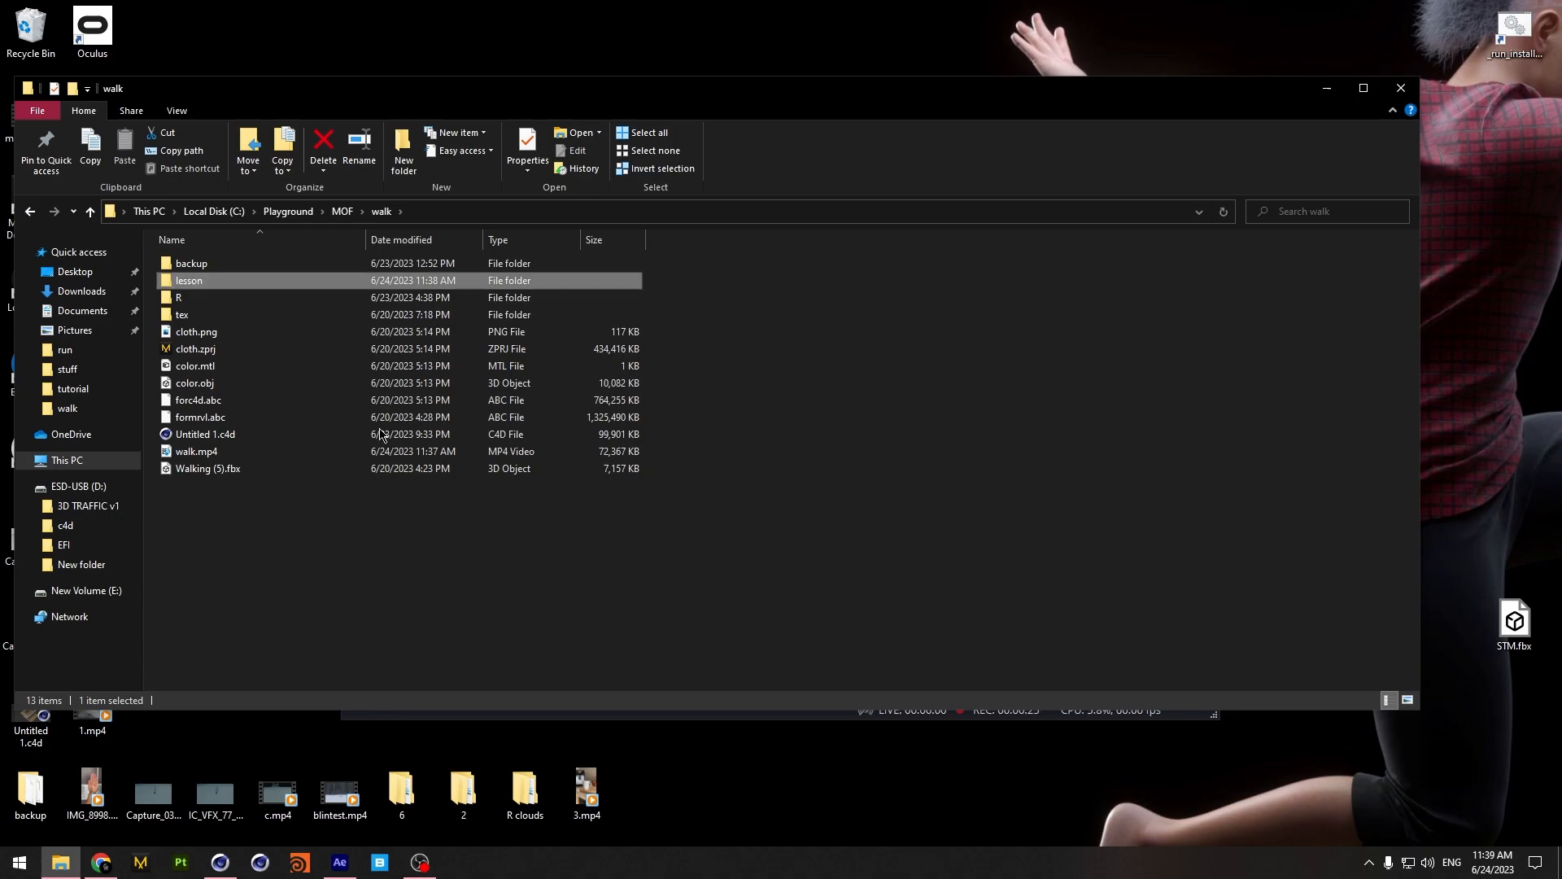
double_click(199, 282)
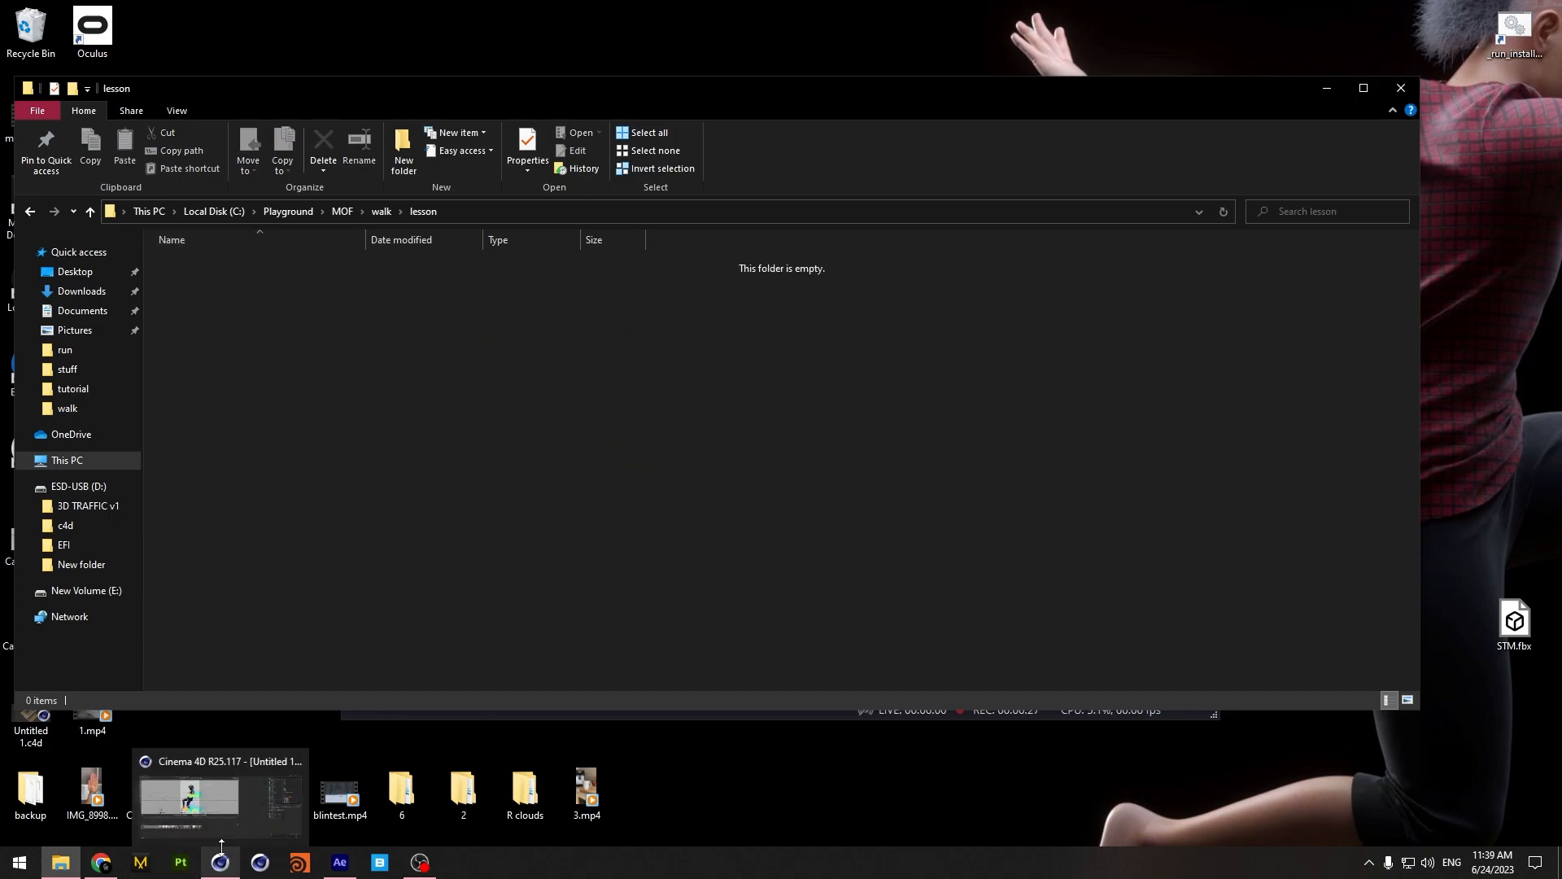
Switch to Cinema 4D, create a new project and set its frame rate to 24 FPS
click(228, 867)
click(13, 52)
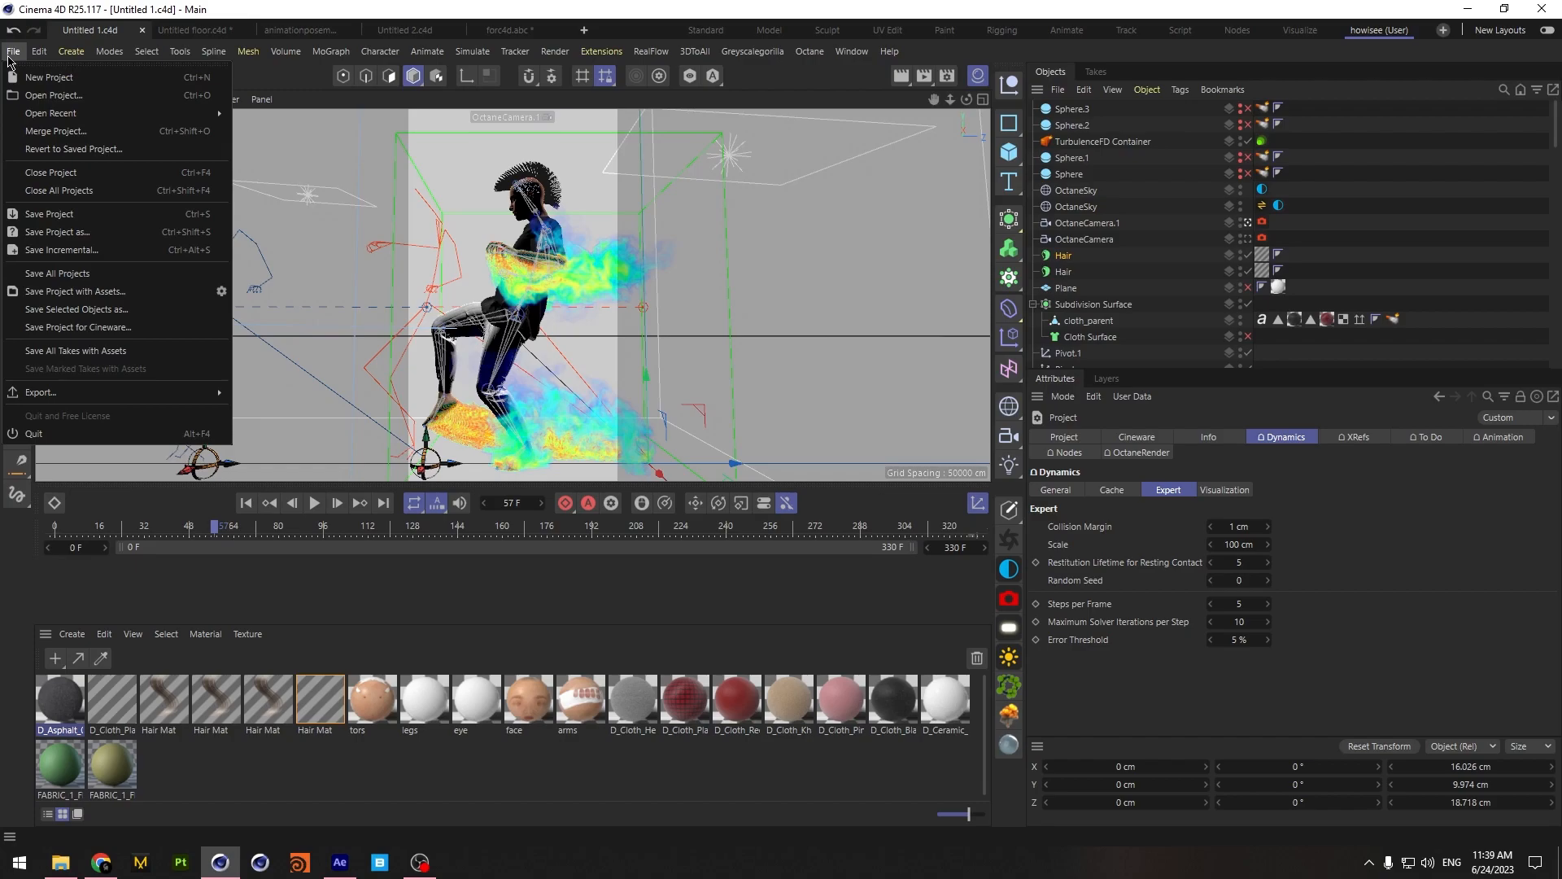
click(33, 77)
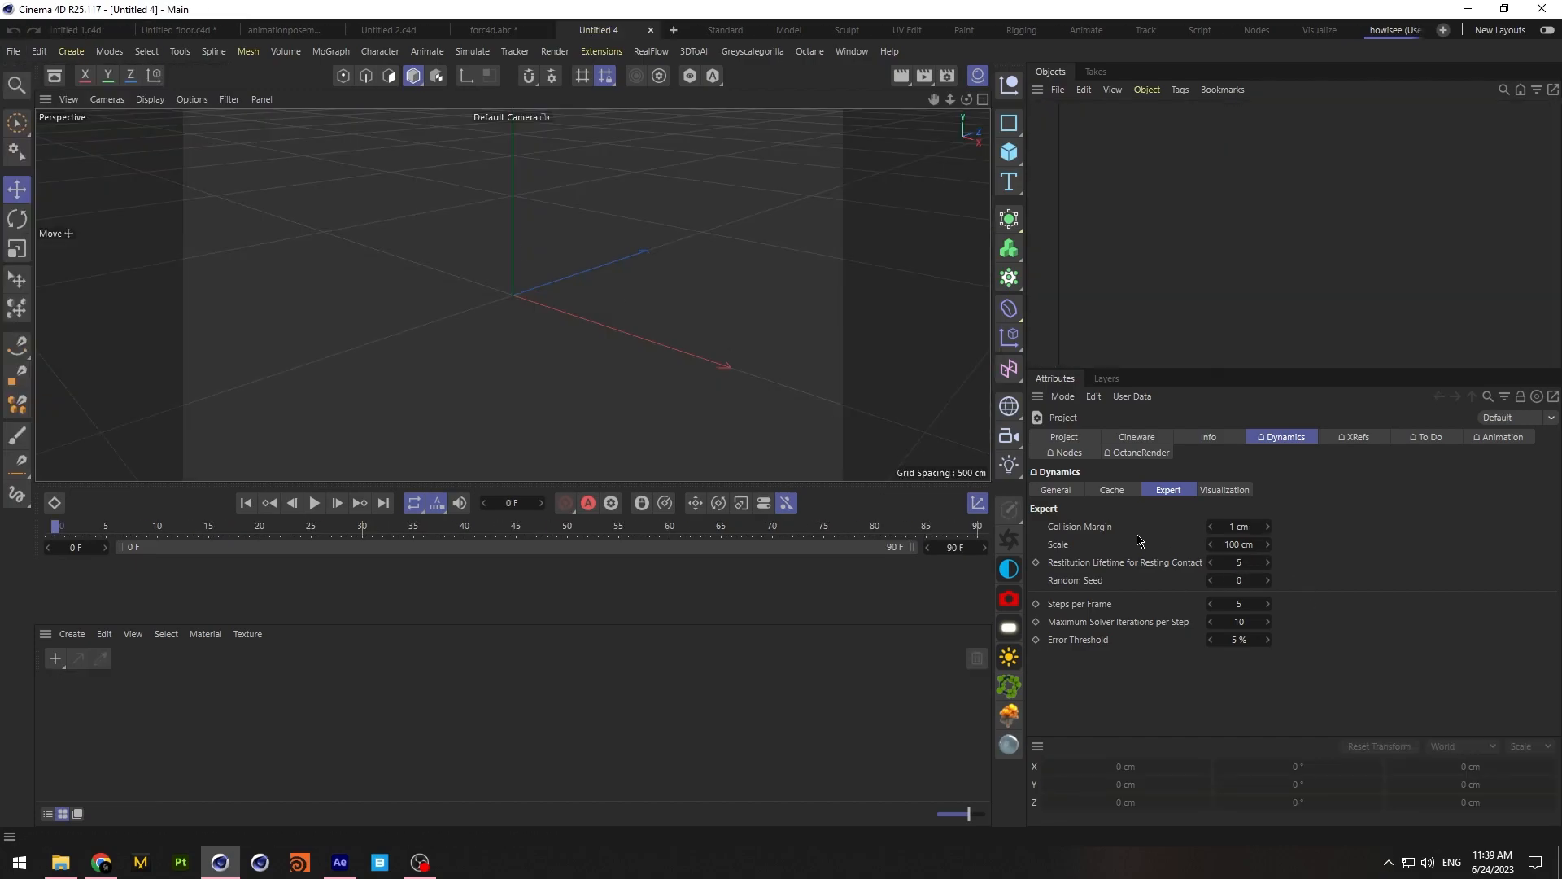
click(1072, 437)
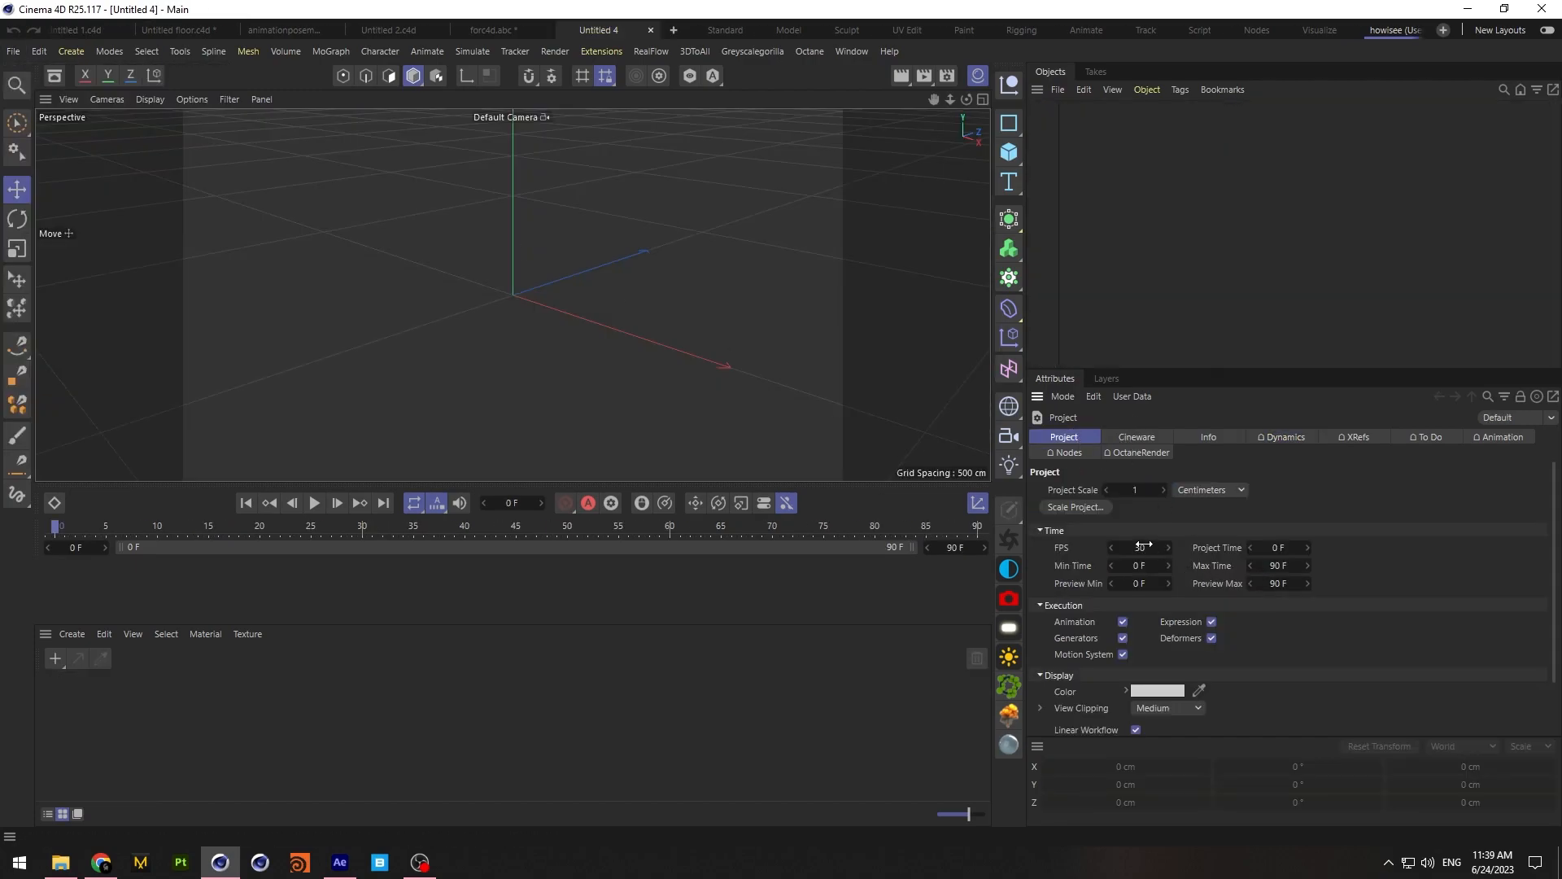
key(Return)
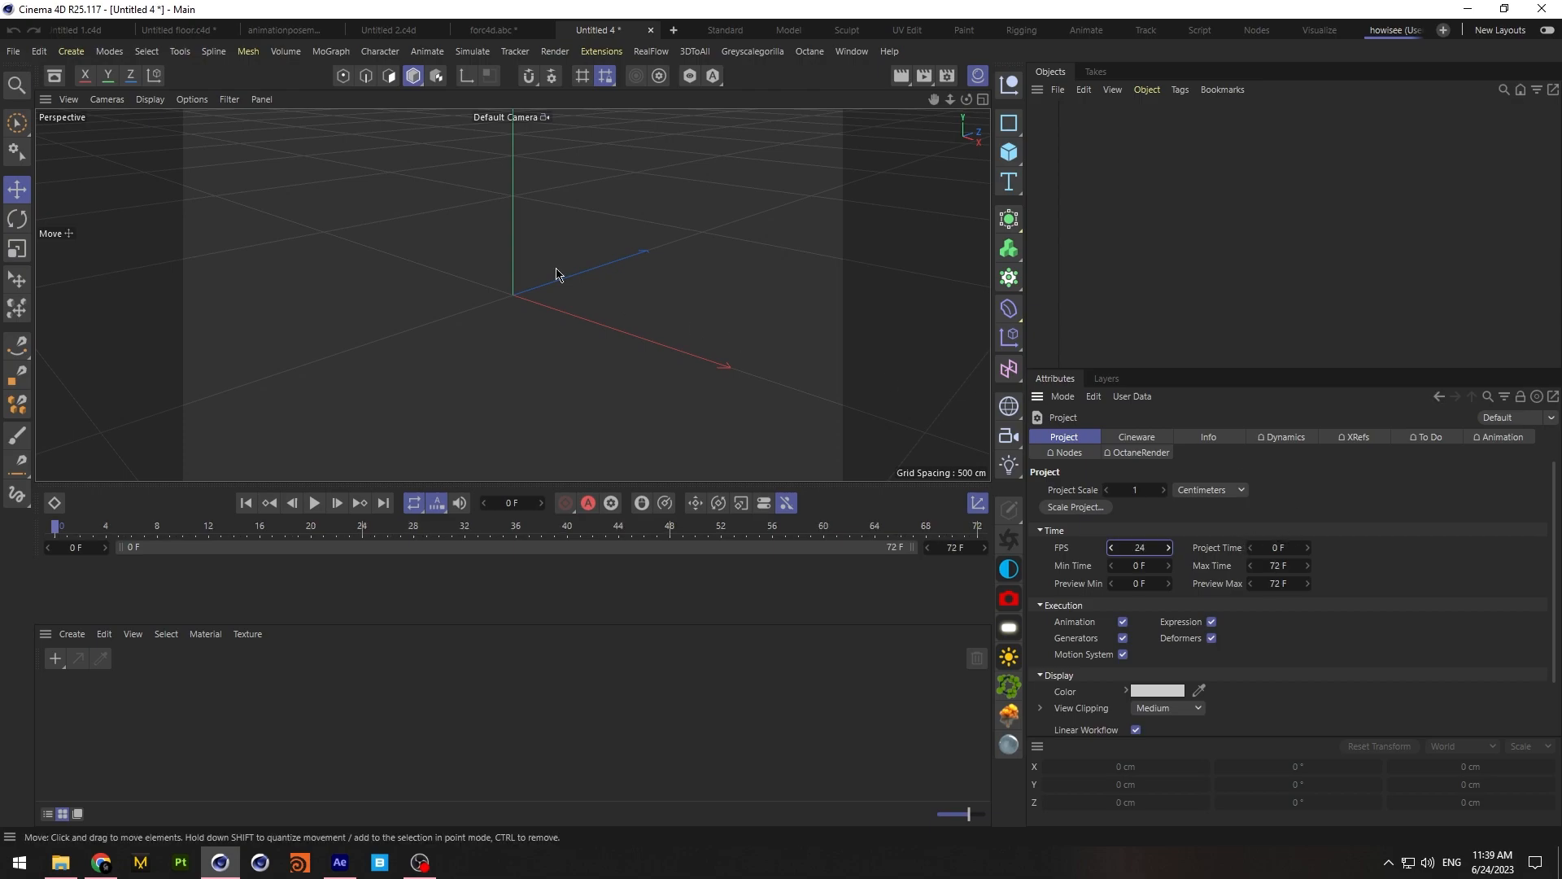
Adjust the output frame rate in the render settings
click(948, 83)
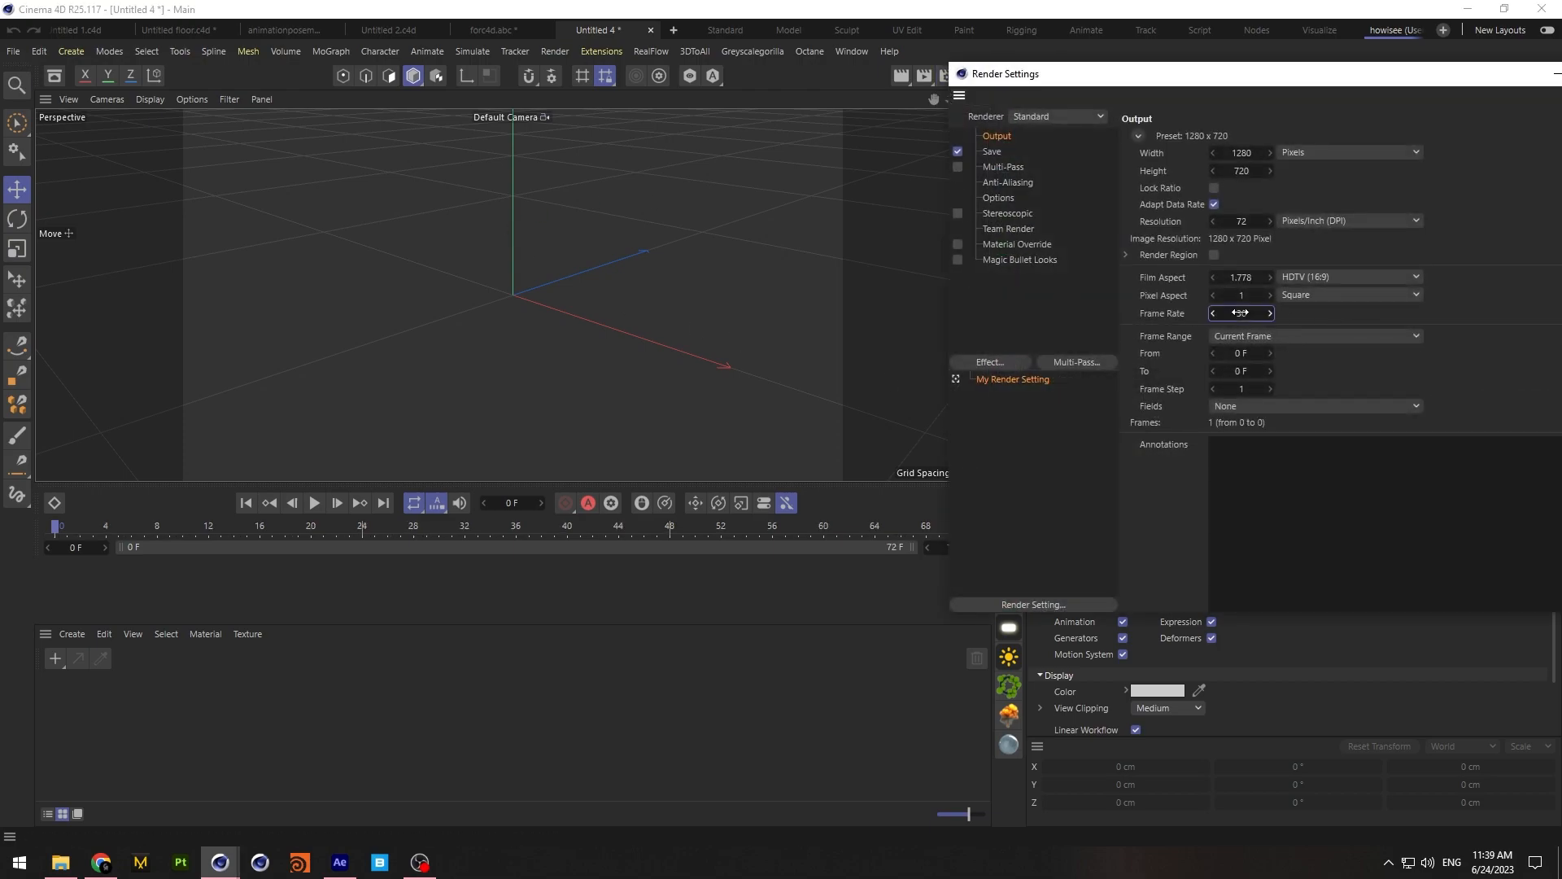
drag(1336, 79, 1081, 90)
click(1375, 84)
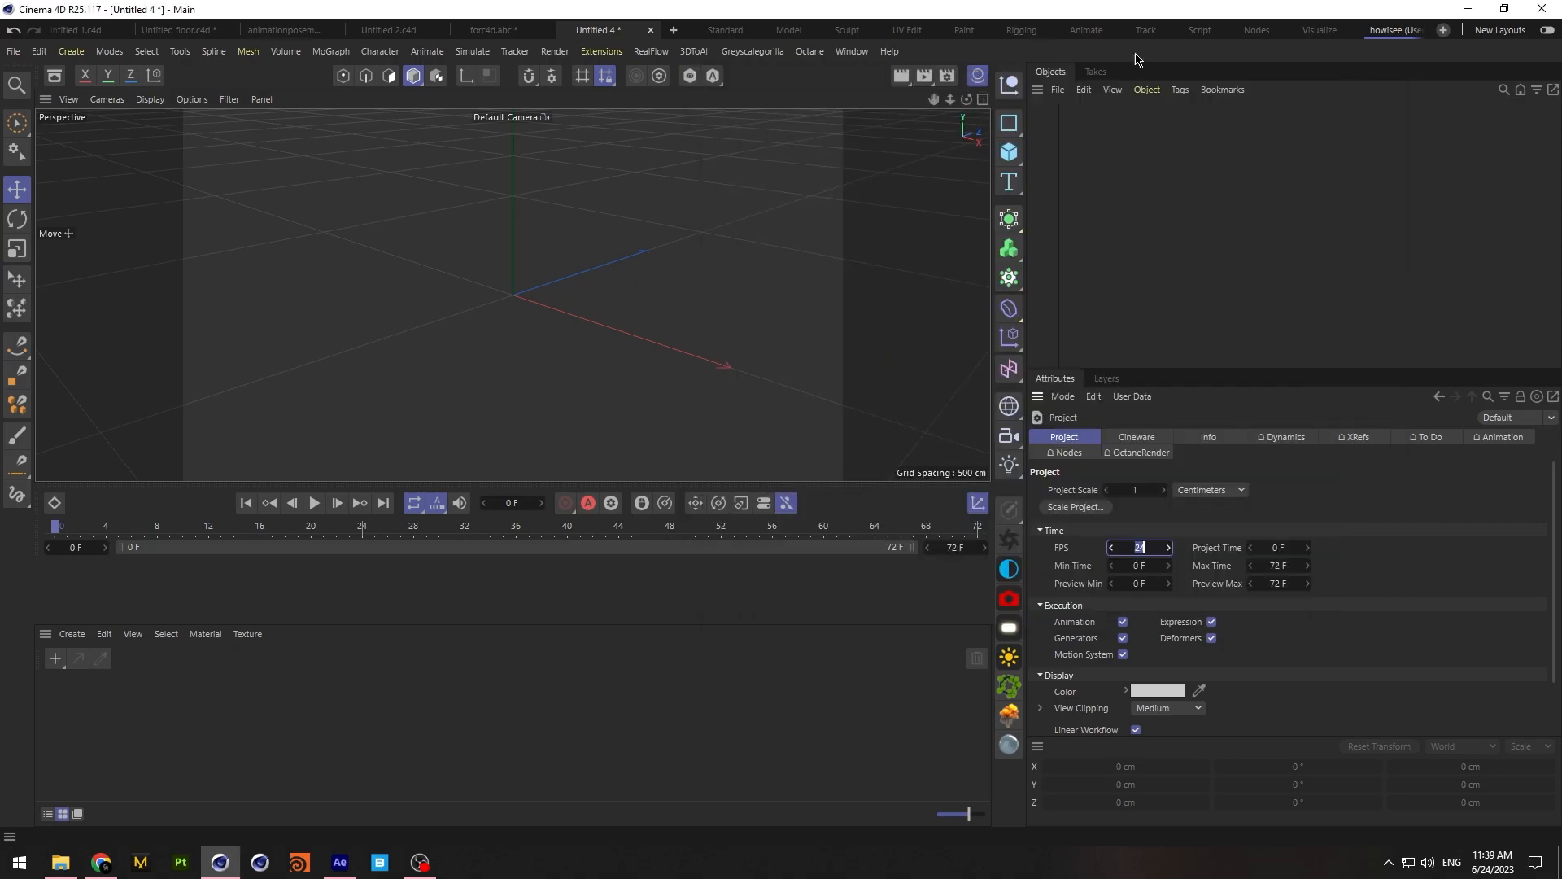
Save the new project as Untitled 4.c4d in the lesson folder inside walk
click(13, 50)
click(49, 235)
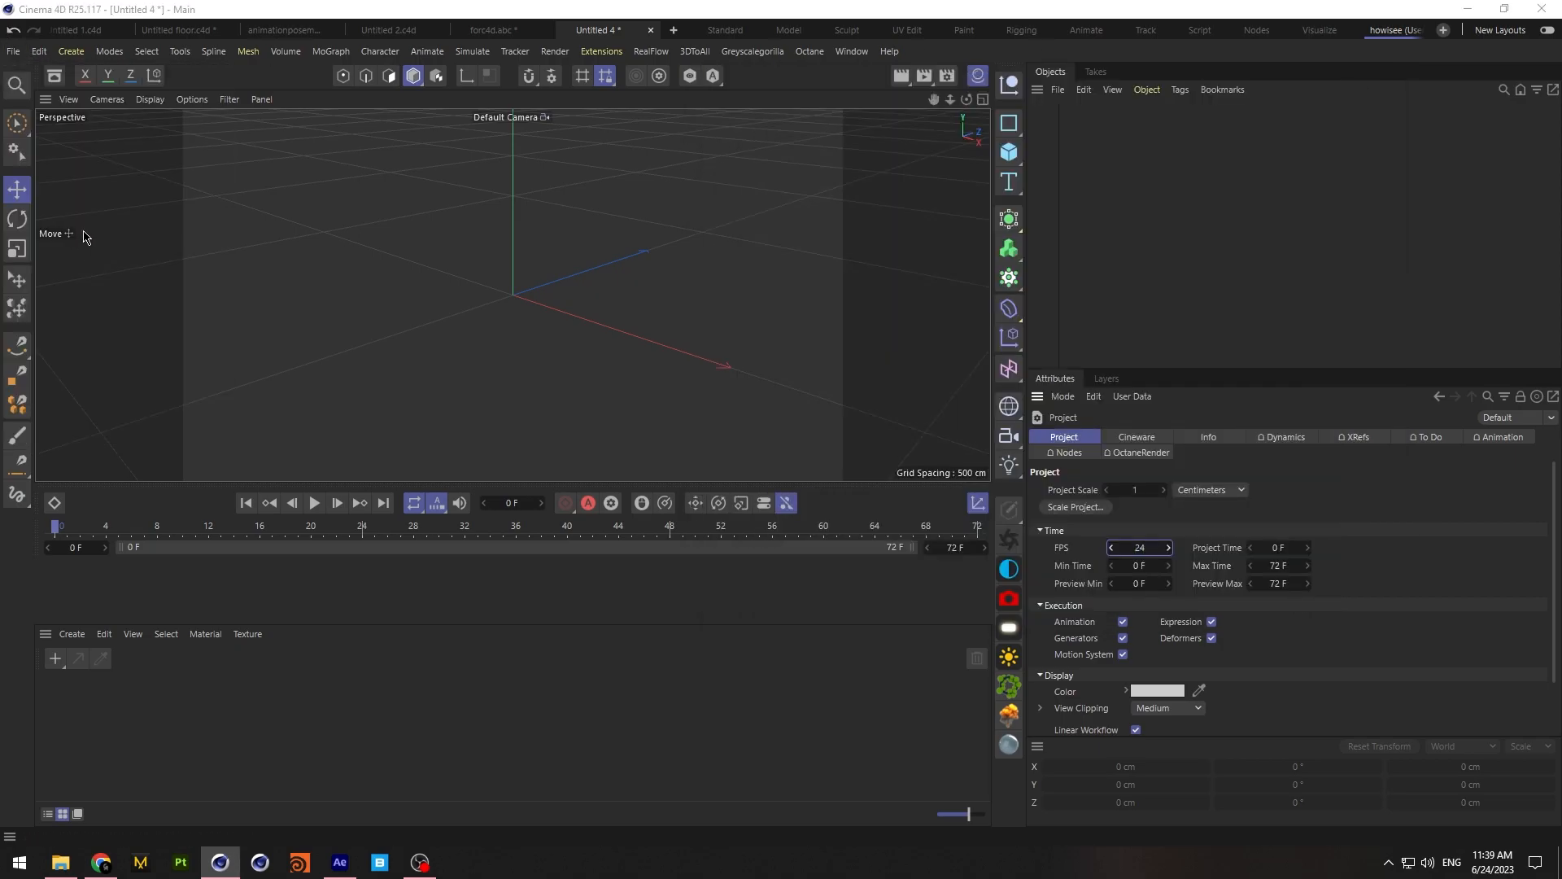
click(335, 59)
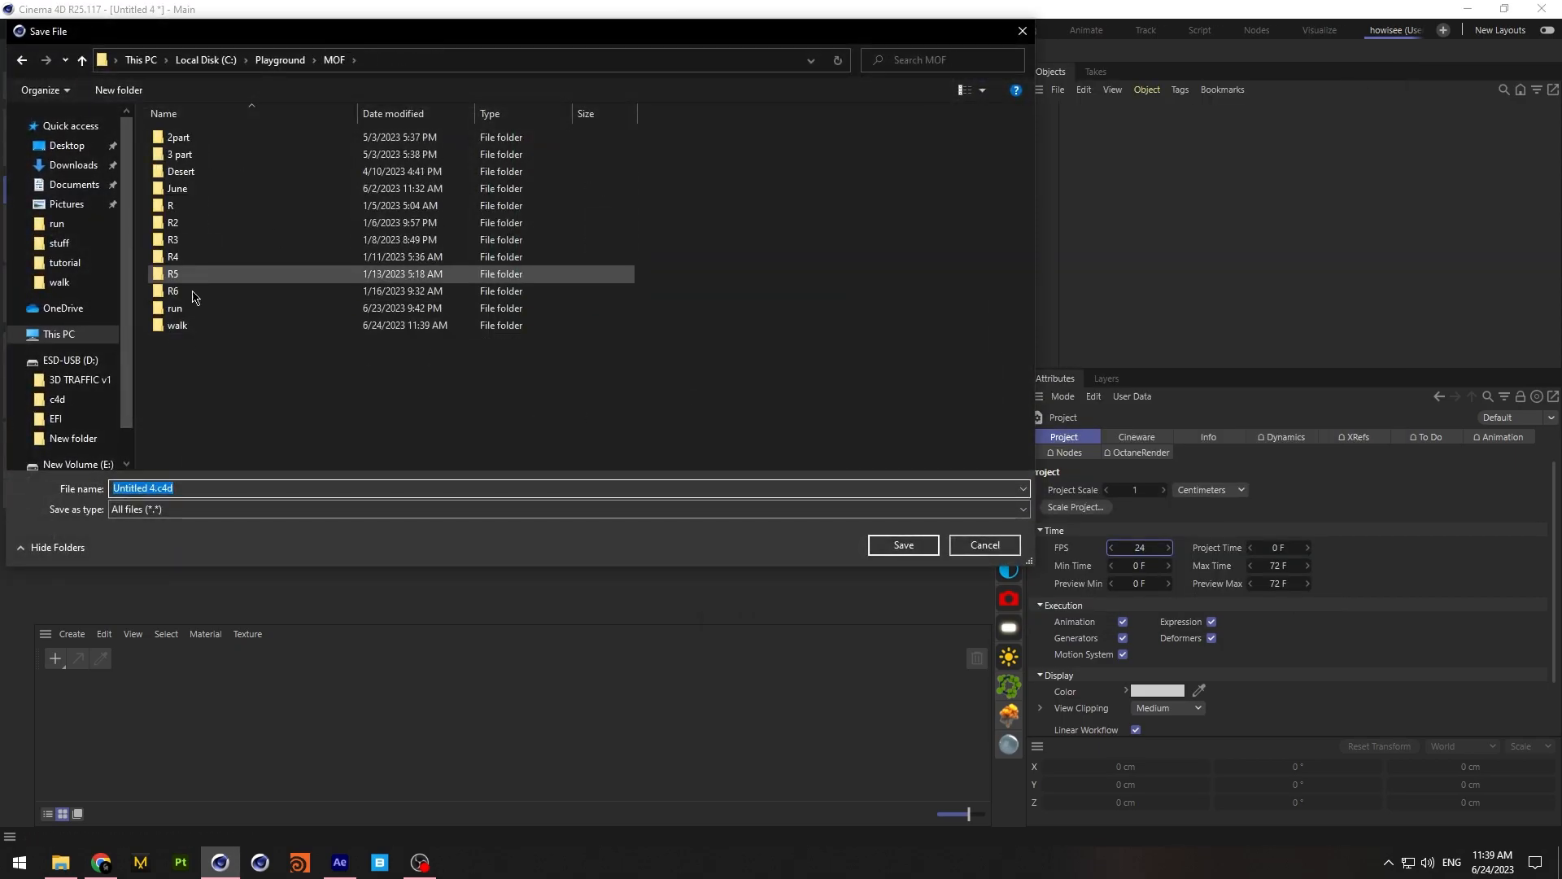
double_click(213, 325)
double_click(215, 157)
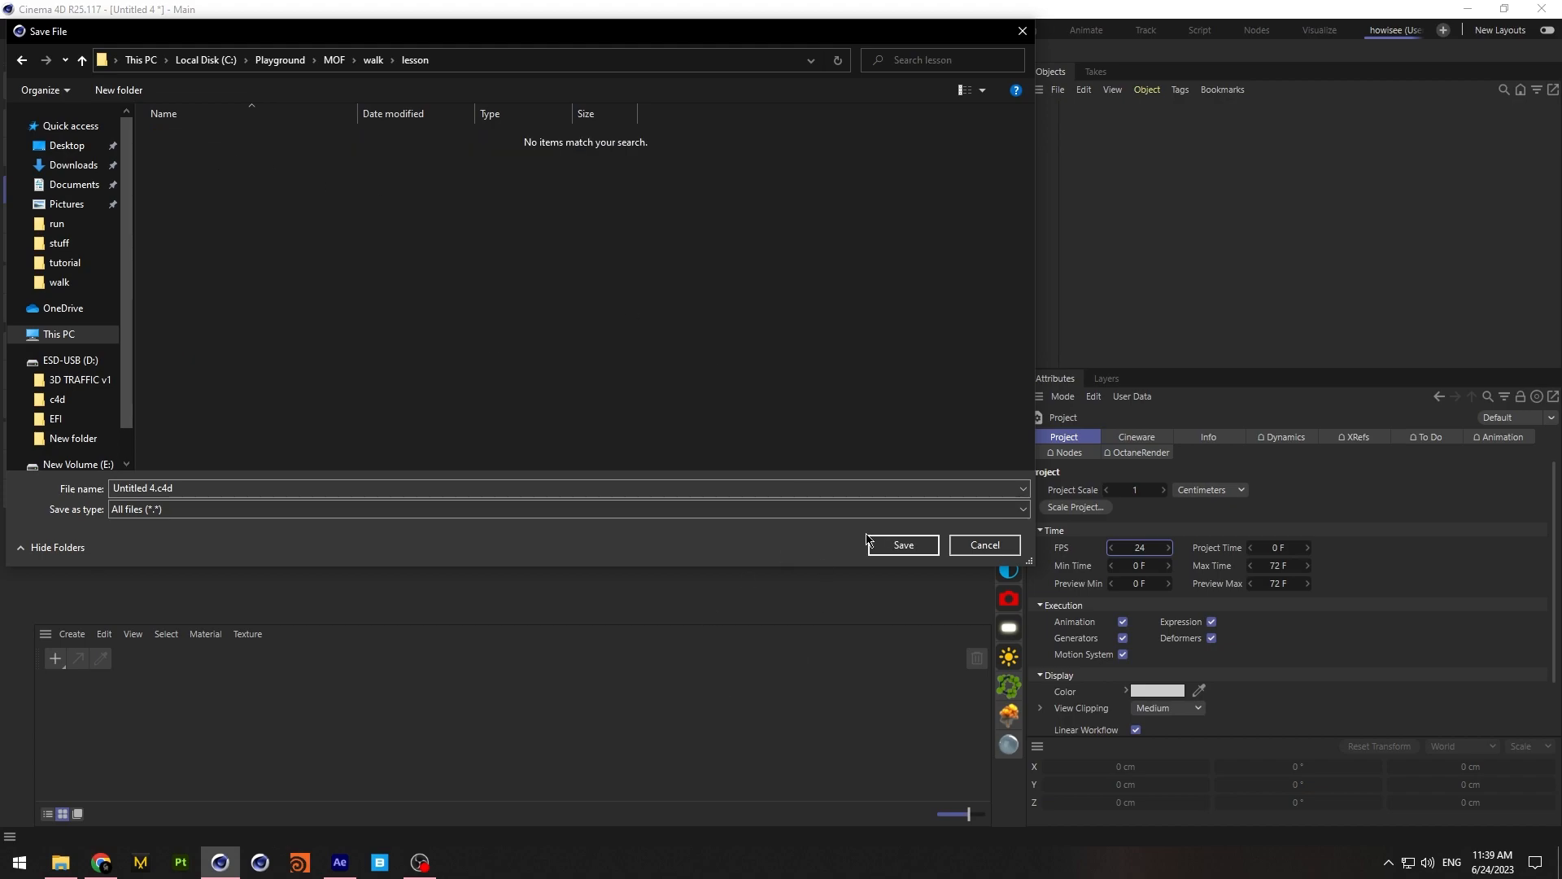
click(899, 546)
Switch to Chrome, go to mixamo.com and sign in with the Adobe account
mouse_move(64, 865)
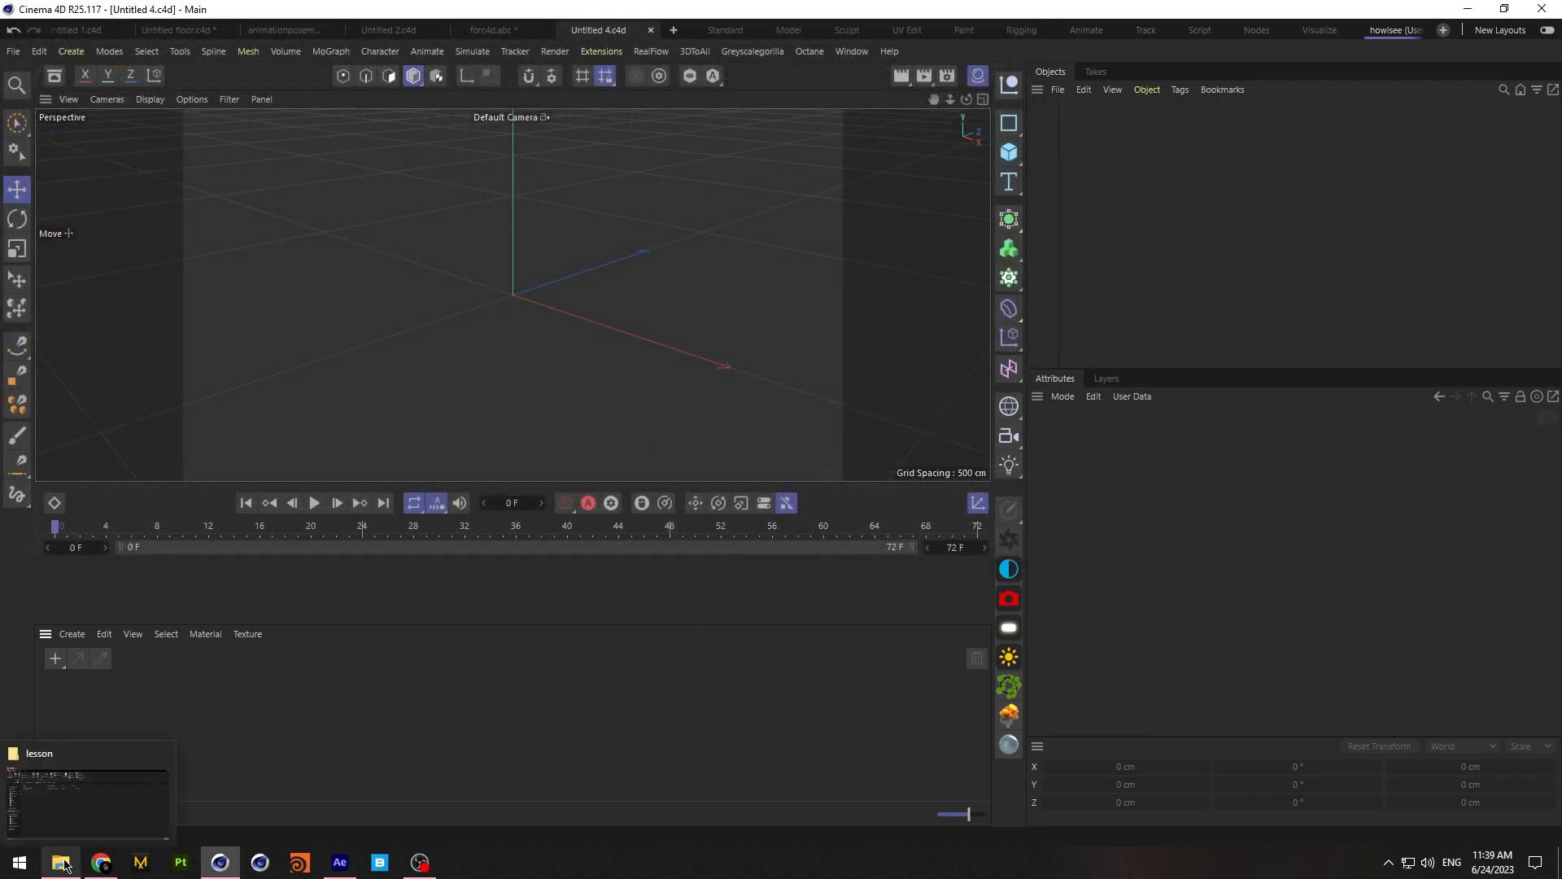
click(114, 866)
text(mixamo.com)
key(Return)
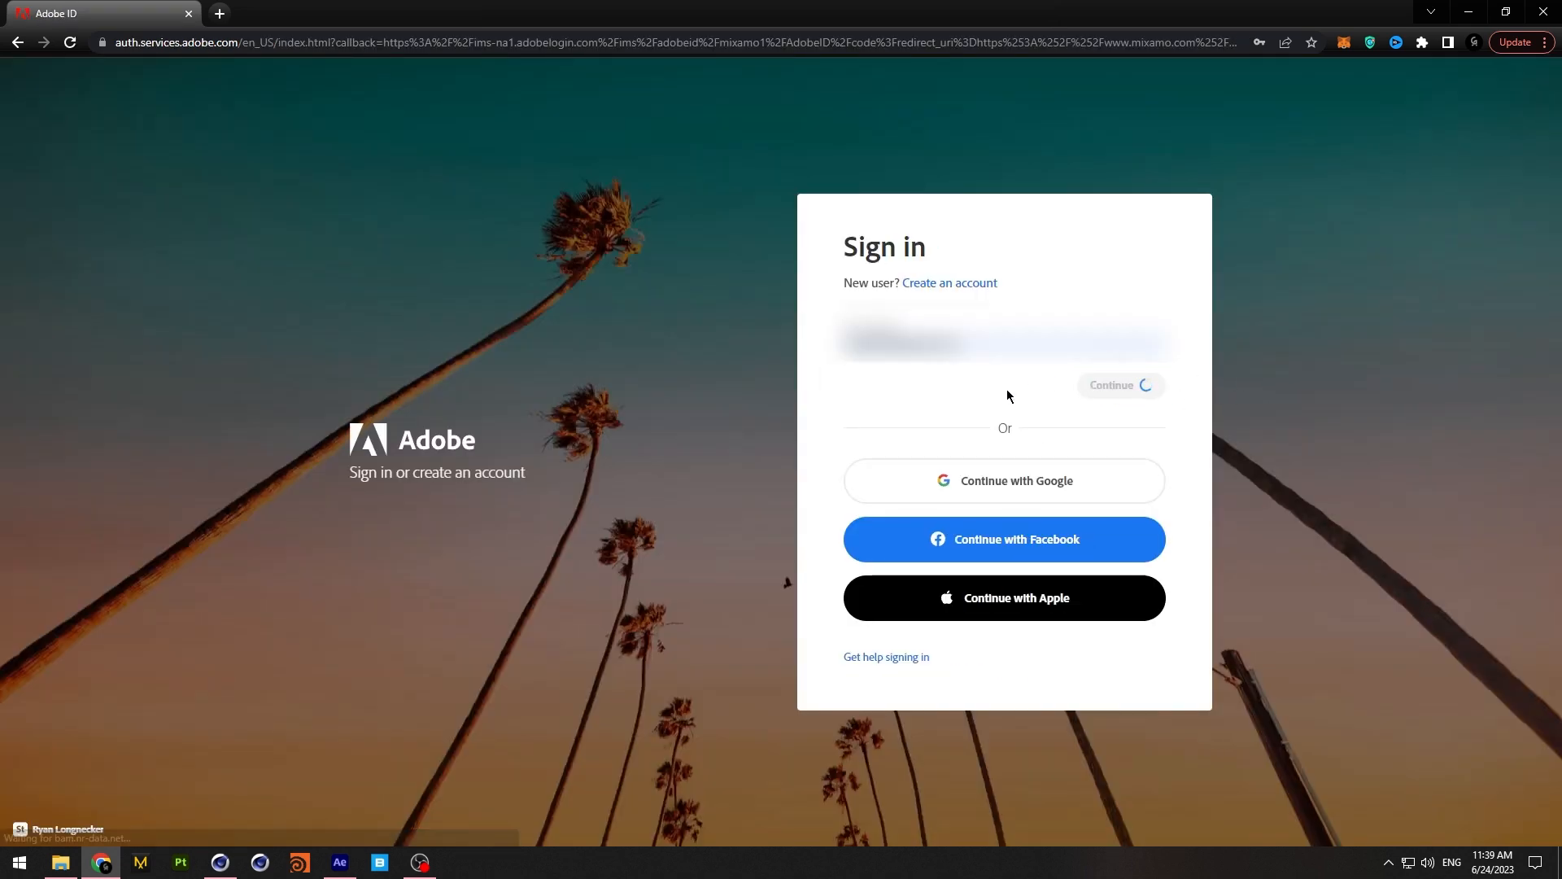
click(1152, 458)
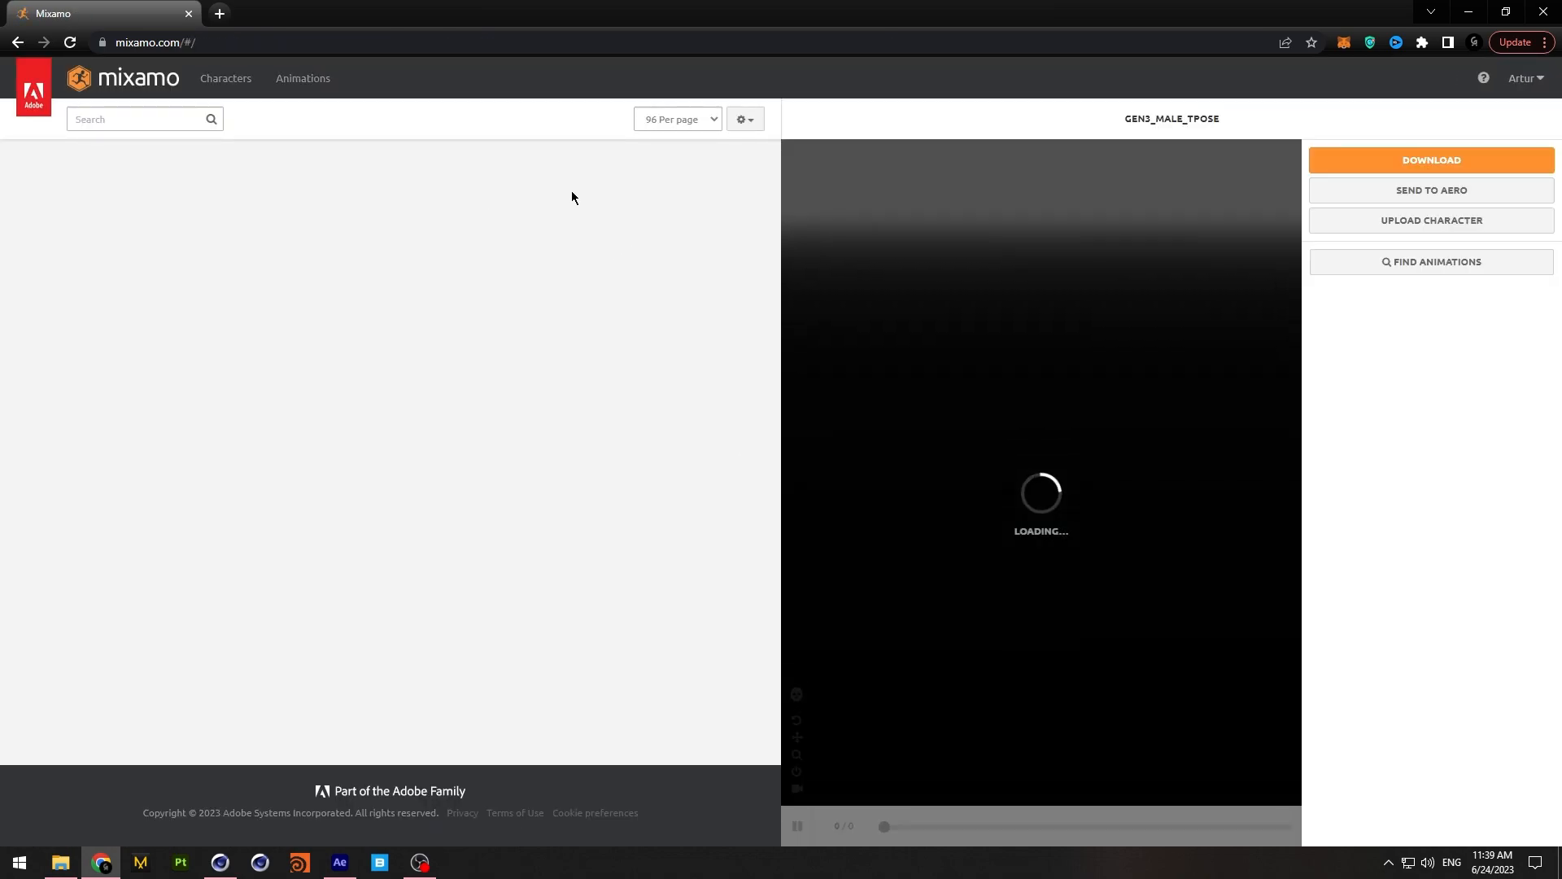
Search the Mixamo animation library for "walkin"
click(123, 118)
text(walki)
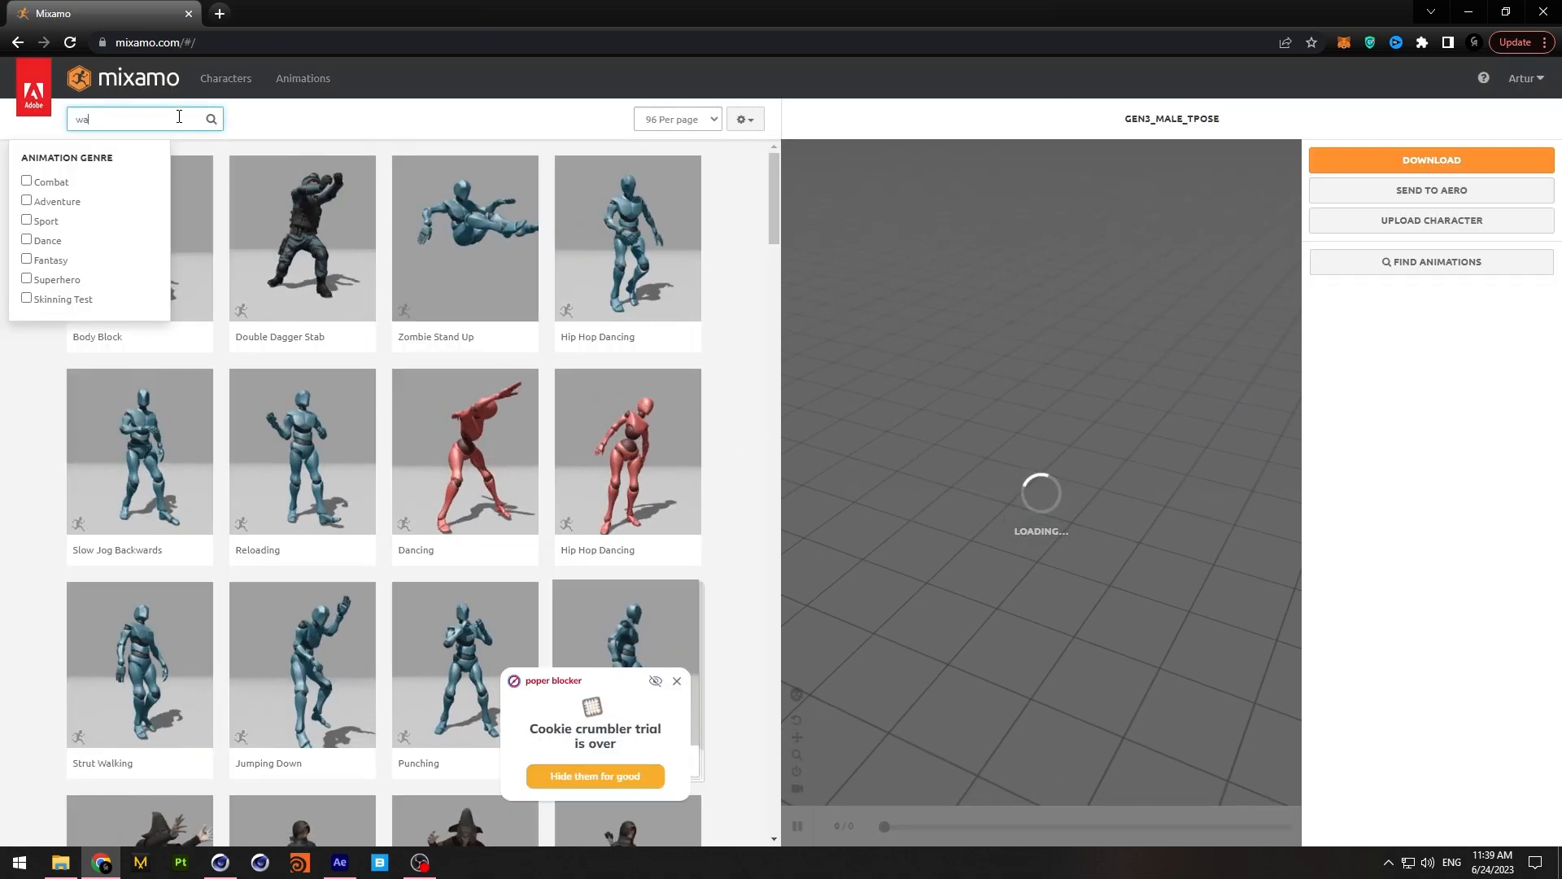
text(n)
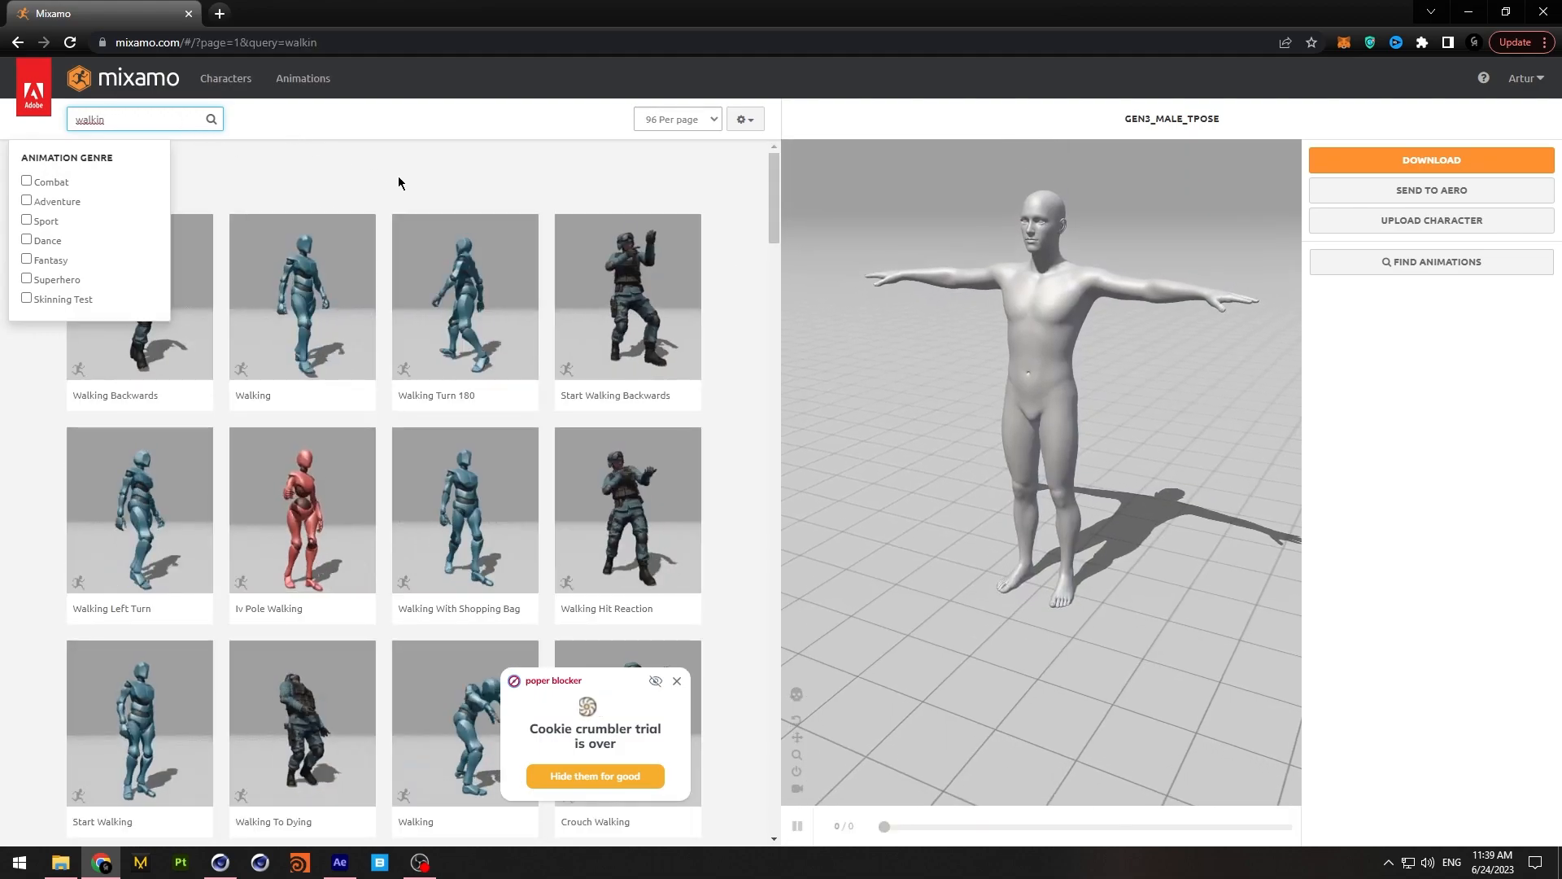
click(396, 176)
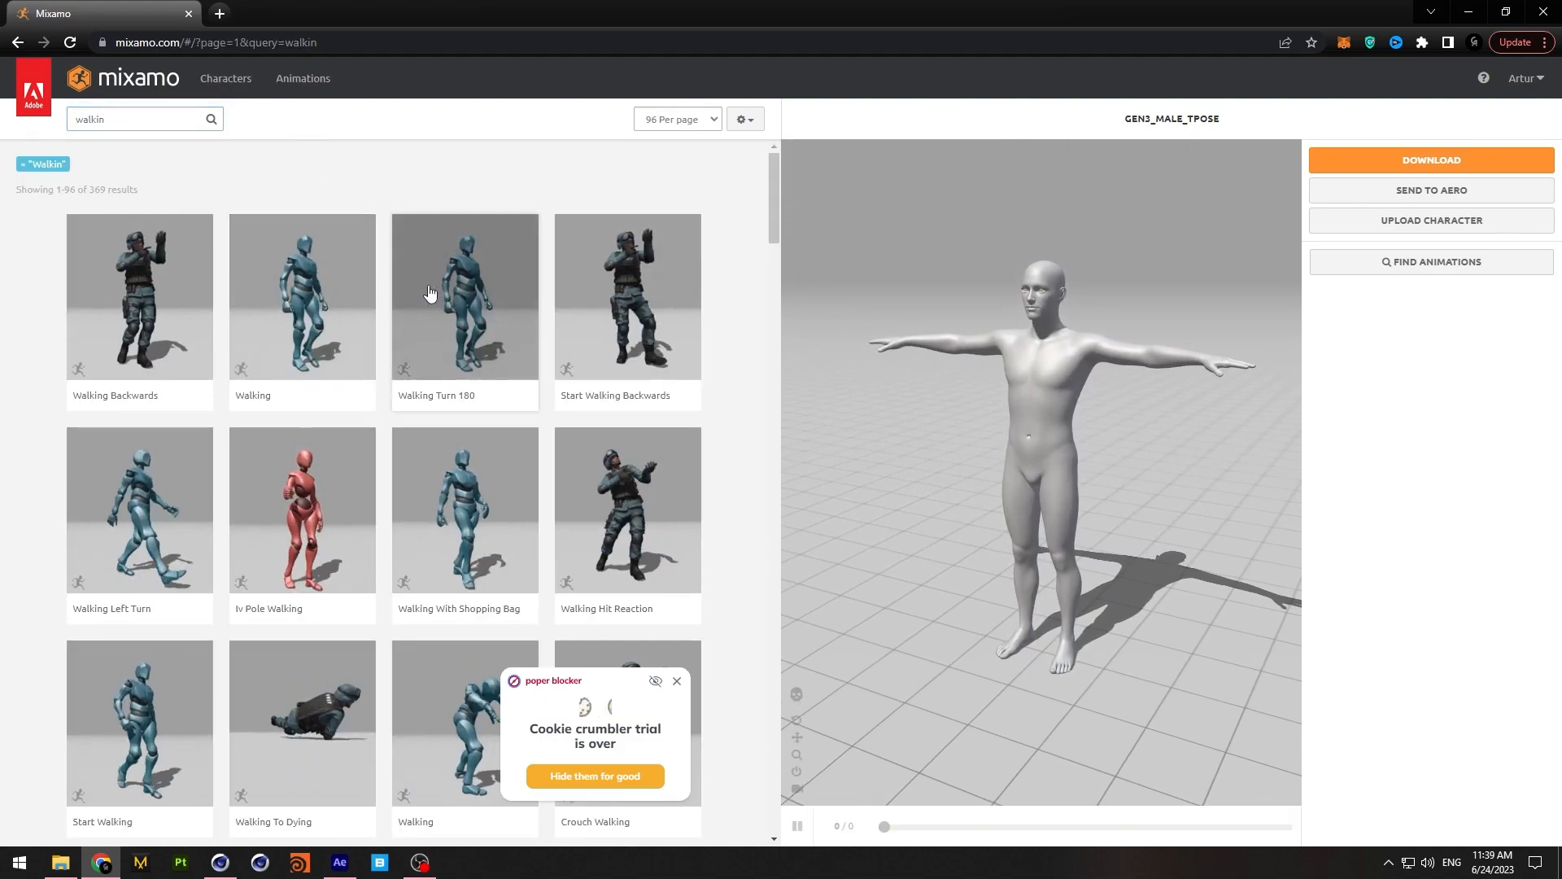
Browse the walking animations and apply the Walking clip listed below Mutant Walking to the character
scroll(423, 305, down, 4)
scroll(446, 320, down, 7)
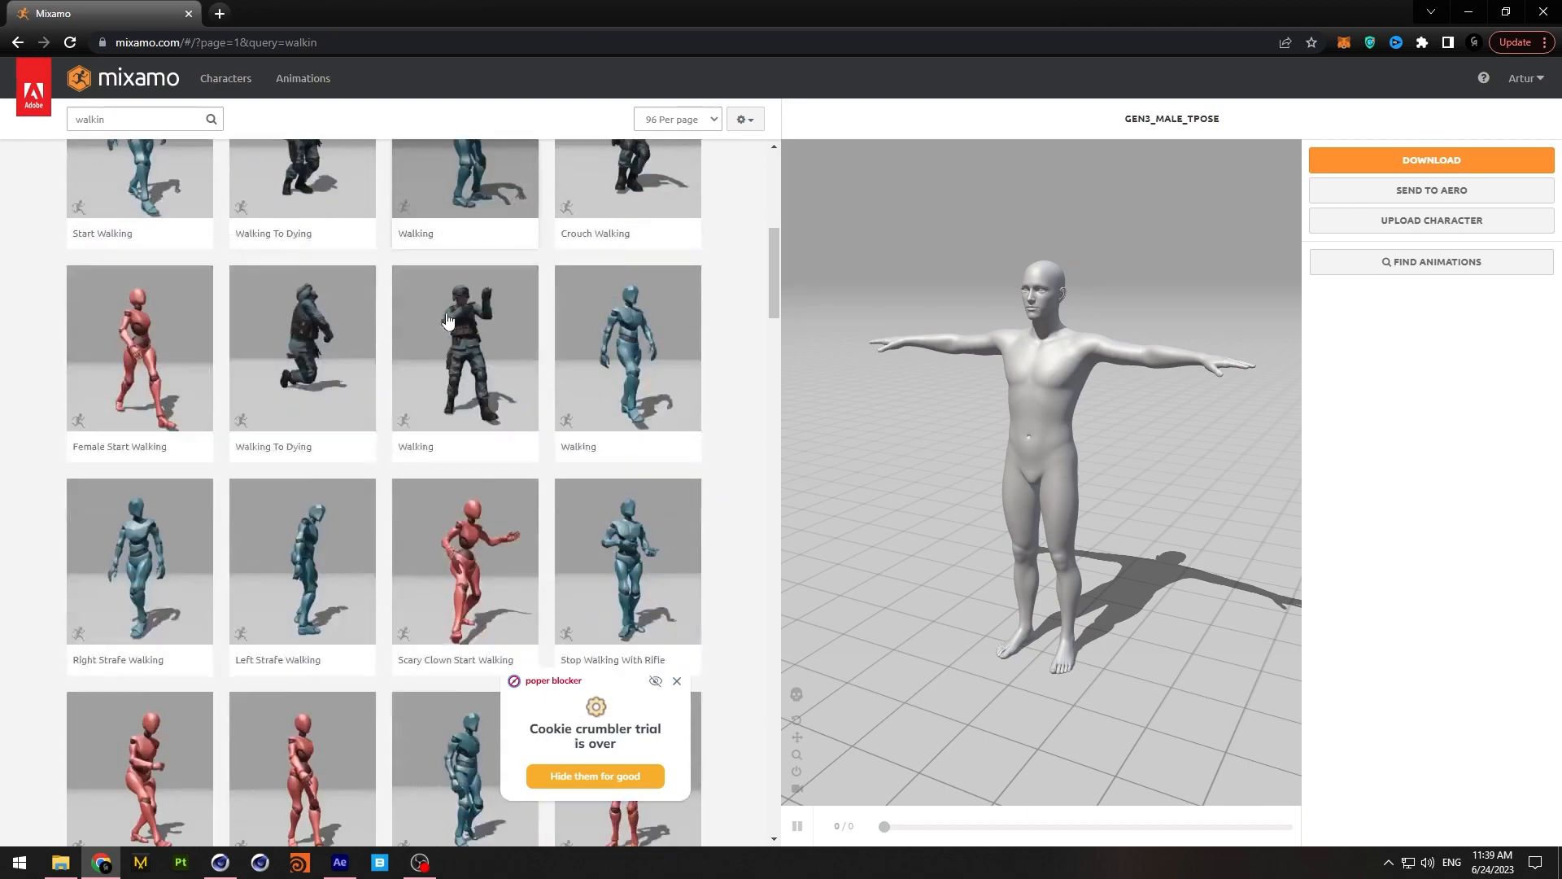
scroll(434, 306, down, 4)
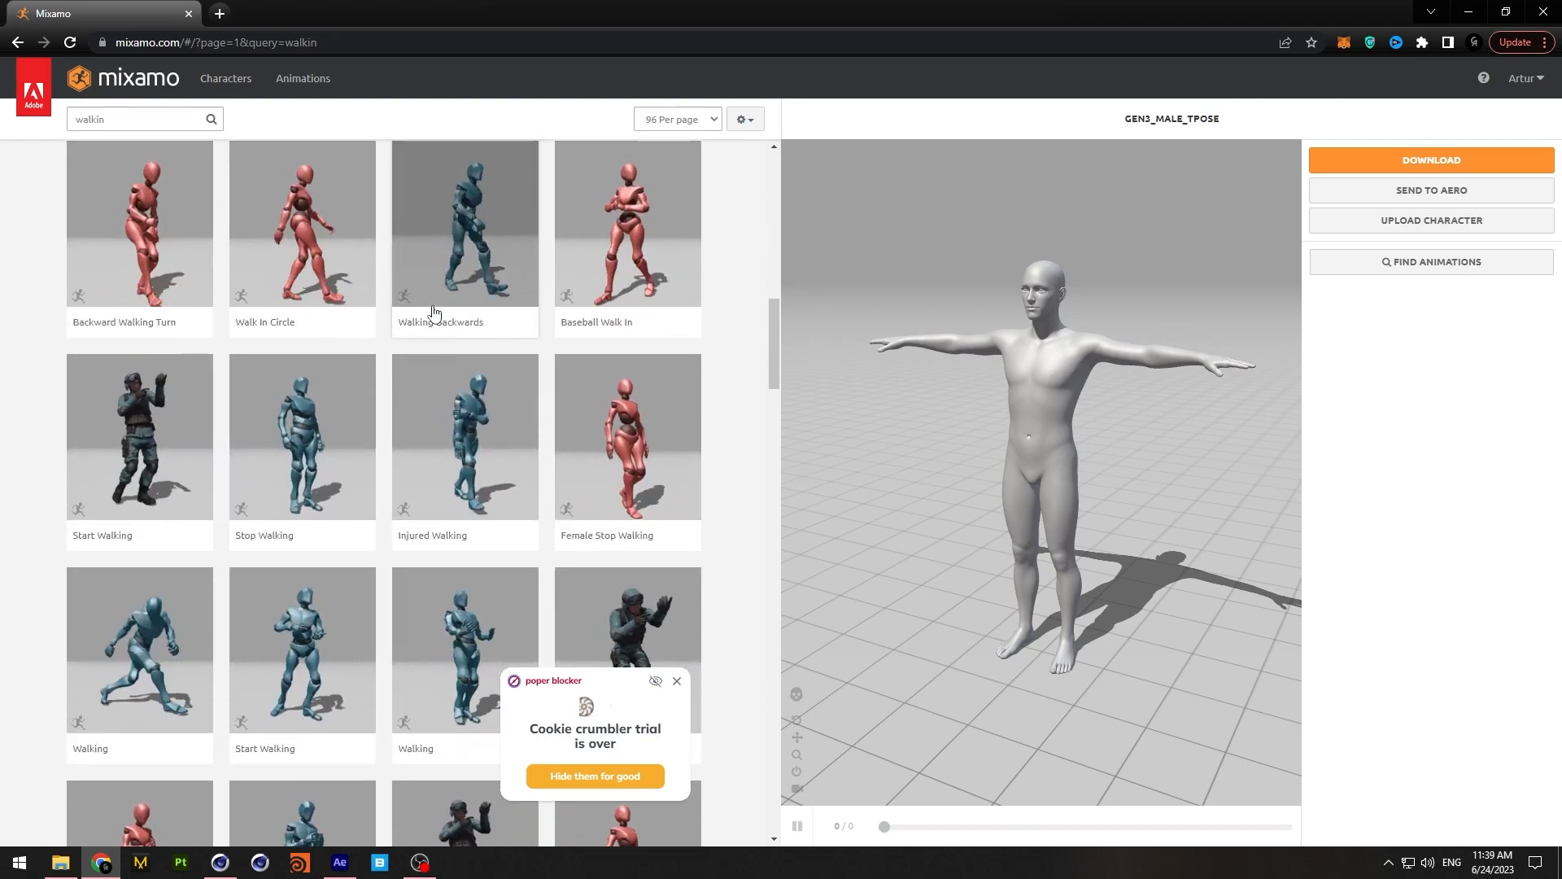
scroll(432, 313, down, 7)
scroll(429, 317, down, 6)
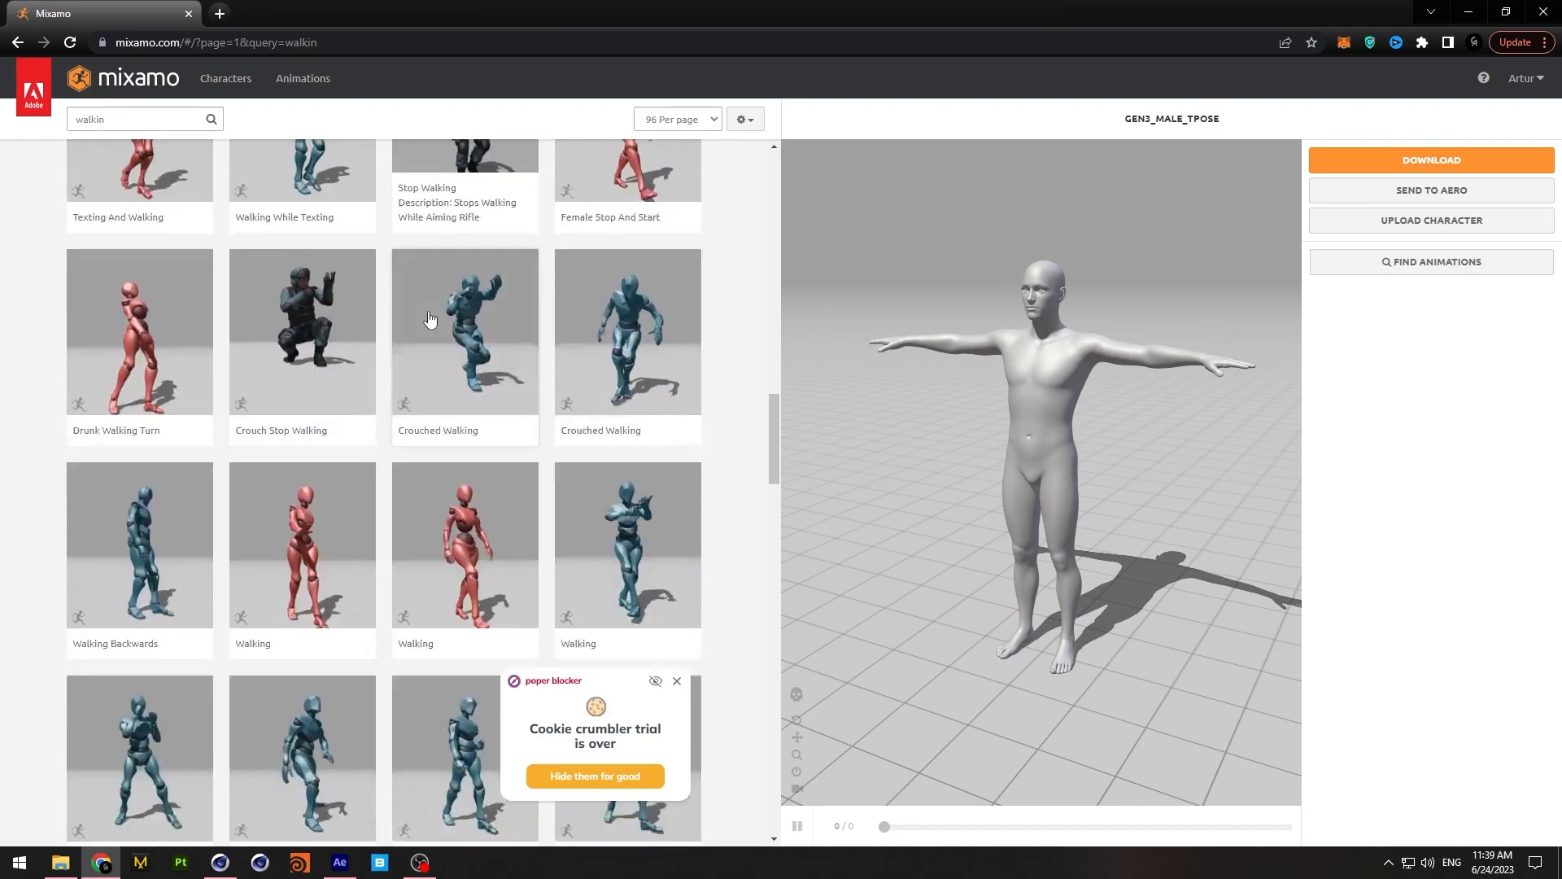
scroll(425, 312, down, 6)
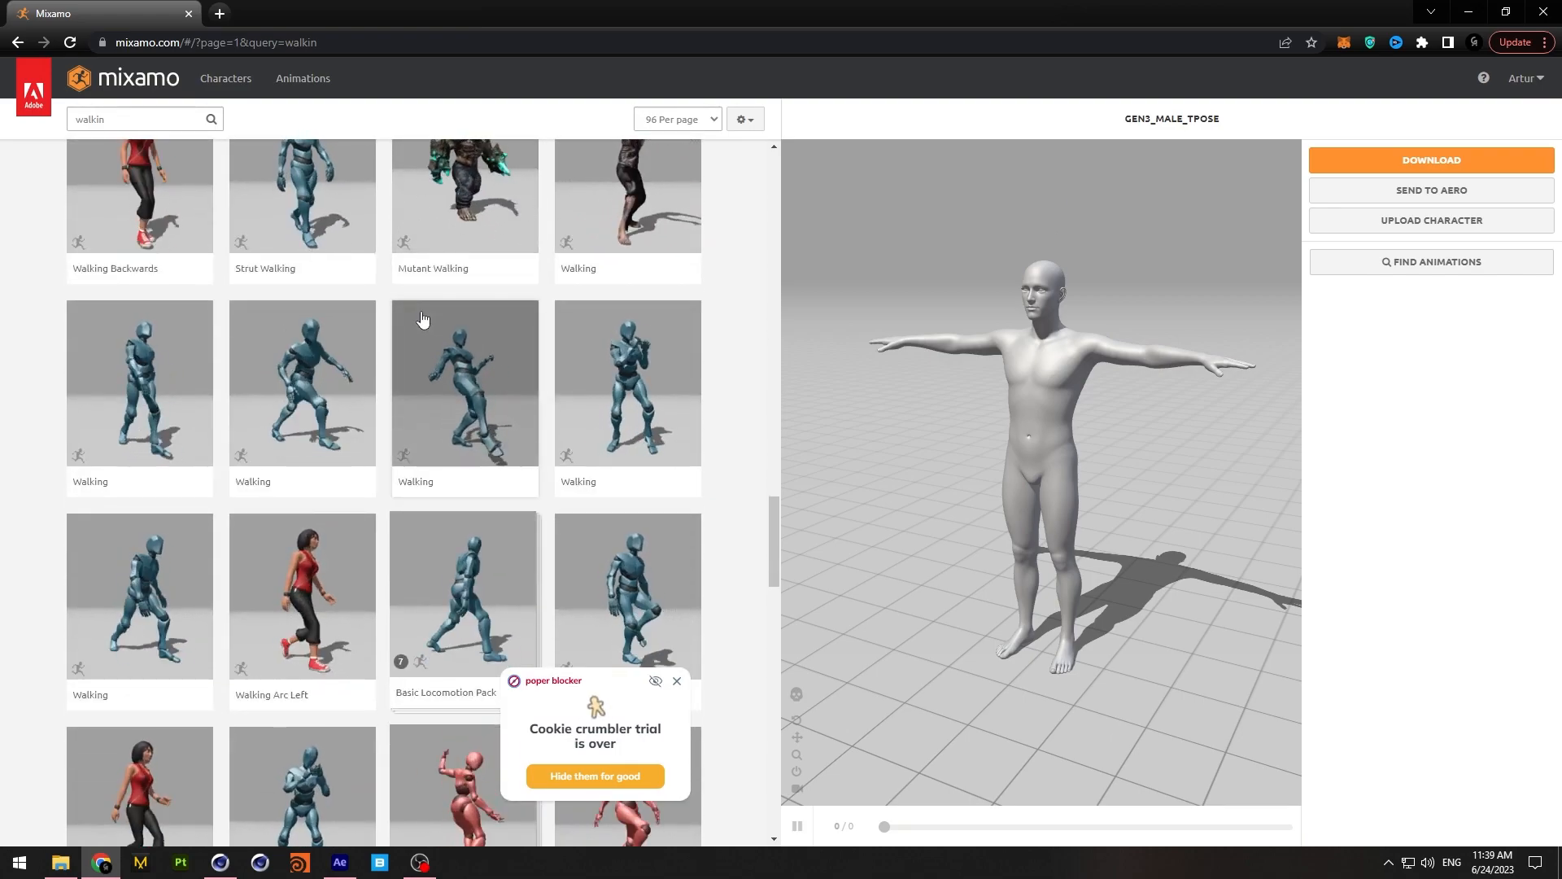
click(423, 315)
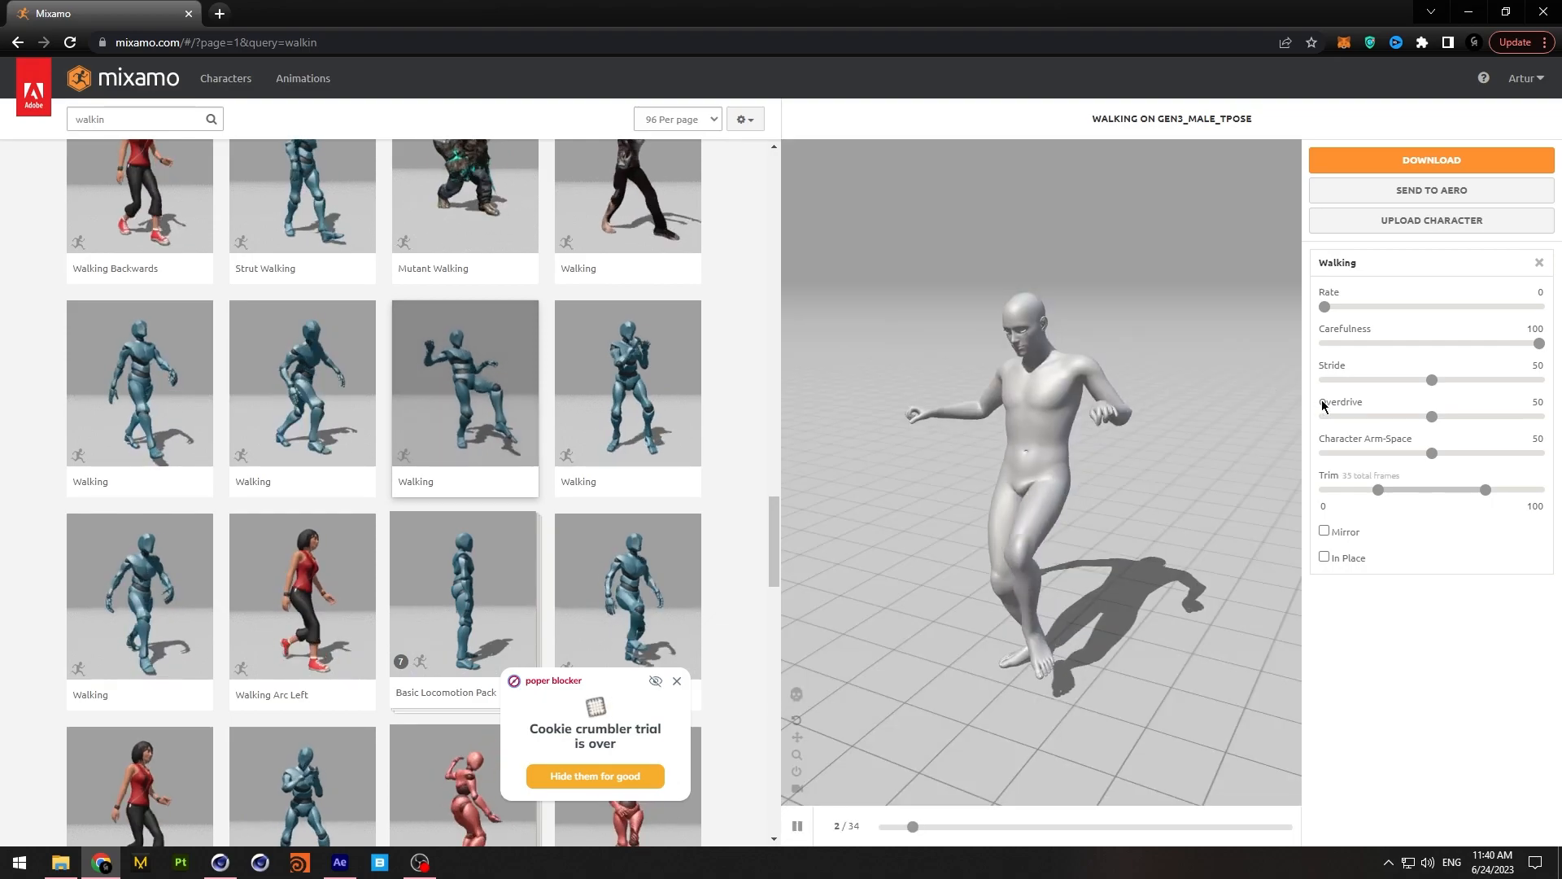
Download the Walking animation as FBX Binary with skin at 24 frames per second
click(1435, 161)
click(618, 284)
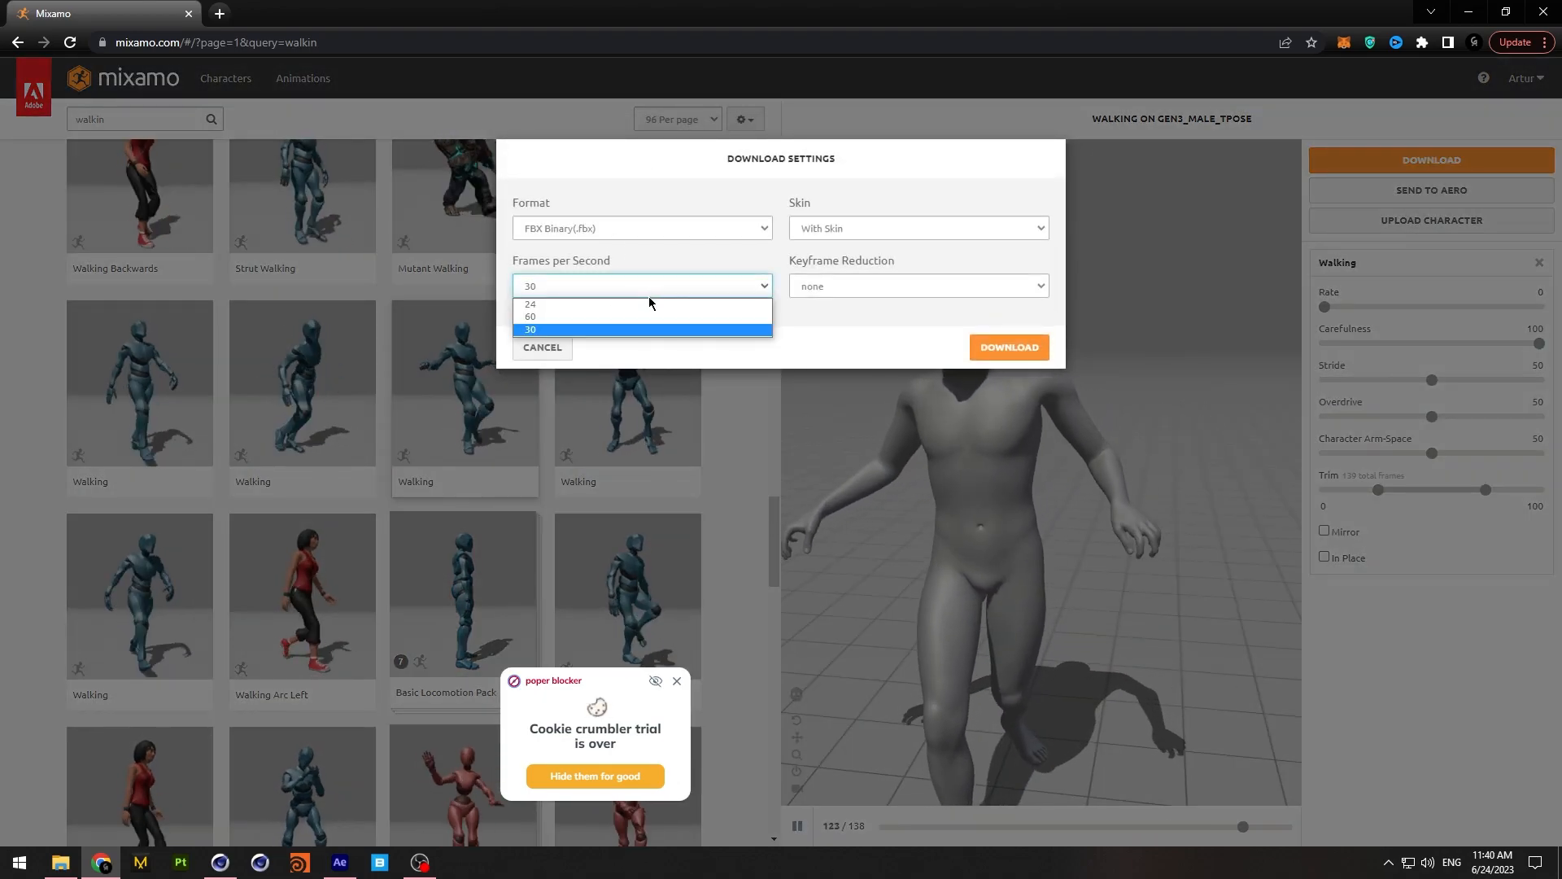
click(664, 308)
click(1009, 348)
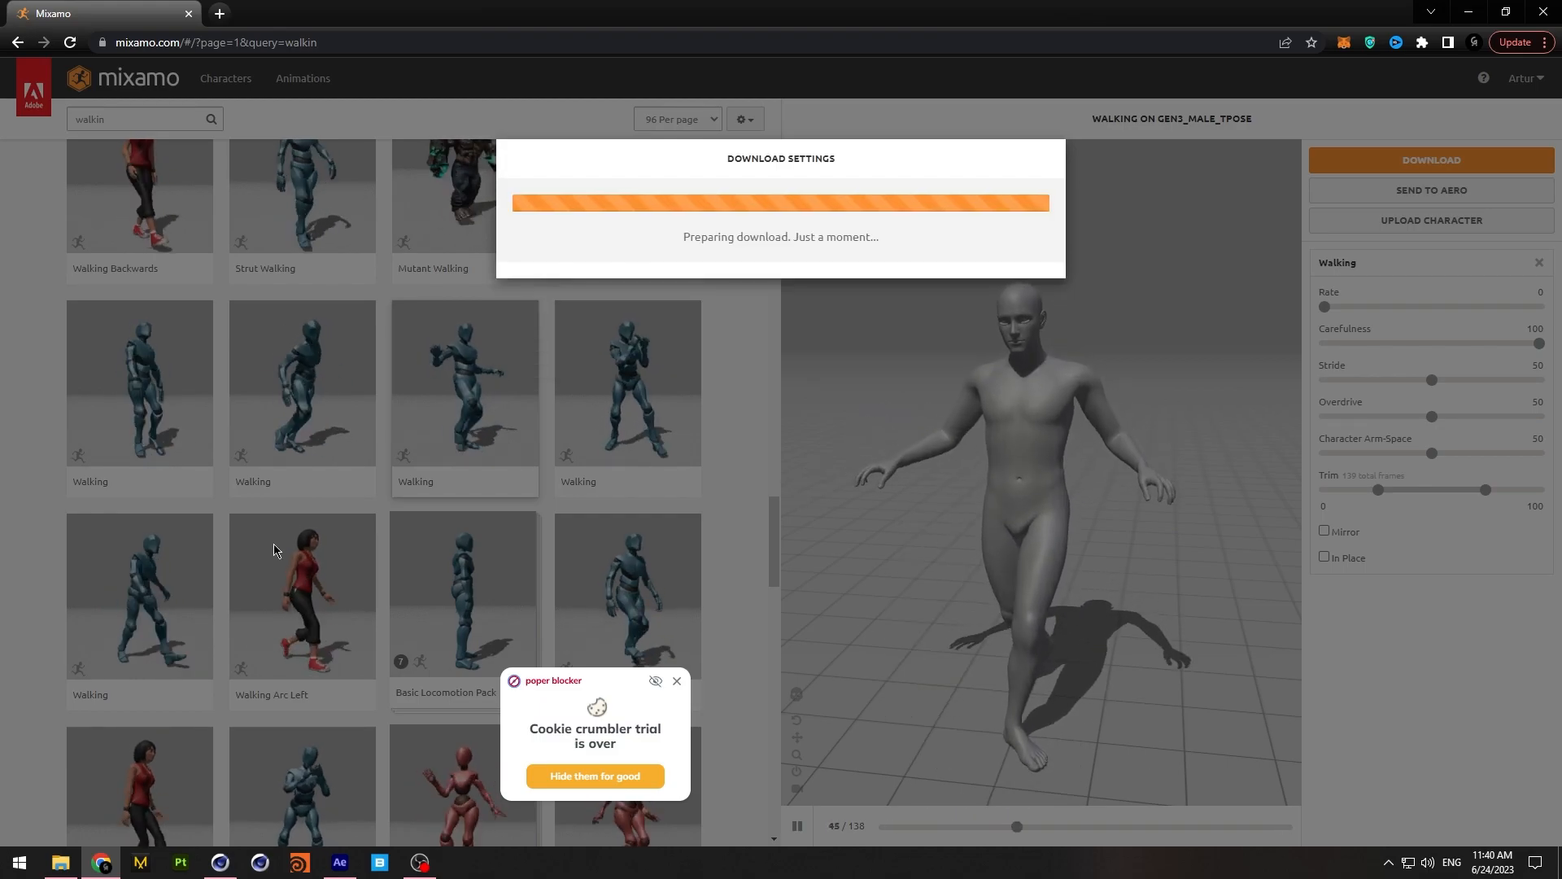
Switch to File Explorer and create a folder named 3d inside the lesson folder
key(alt+Tab)
right_click(556, 368)
mouse_move(525, 583)
click(598, 579)
text(3d)
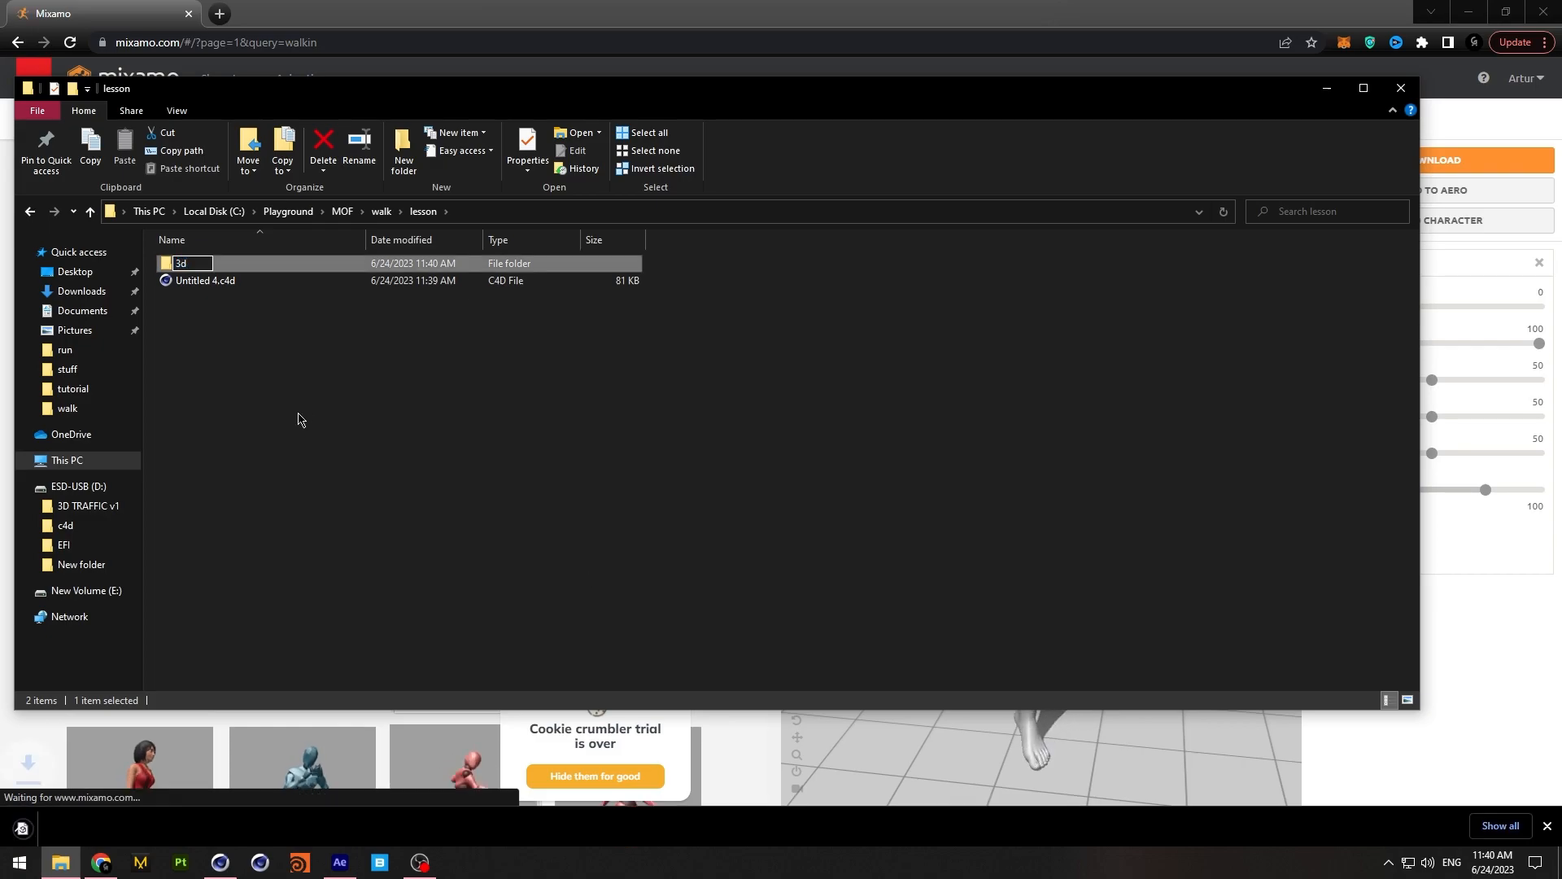
click(300, 422)
Place the downloaded Walking (6).fbx in the 3d folder and minimise the File Explorer window
drag(73, 824, 63, 862)
drag(429, 359, 599, 515)
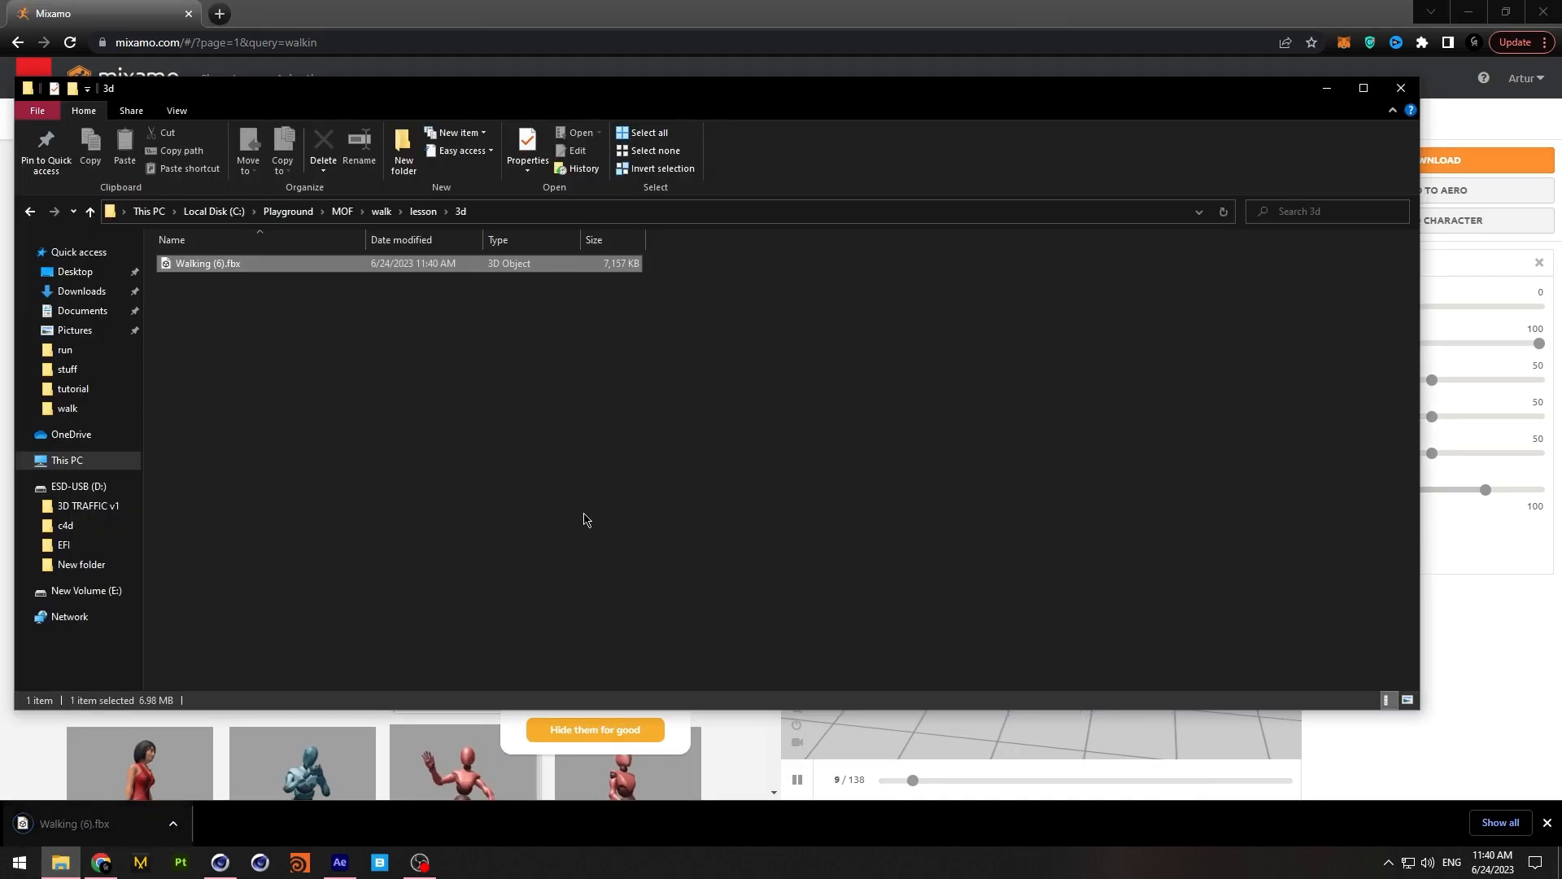
click(1327, 89)
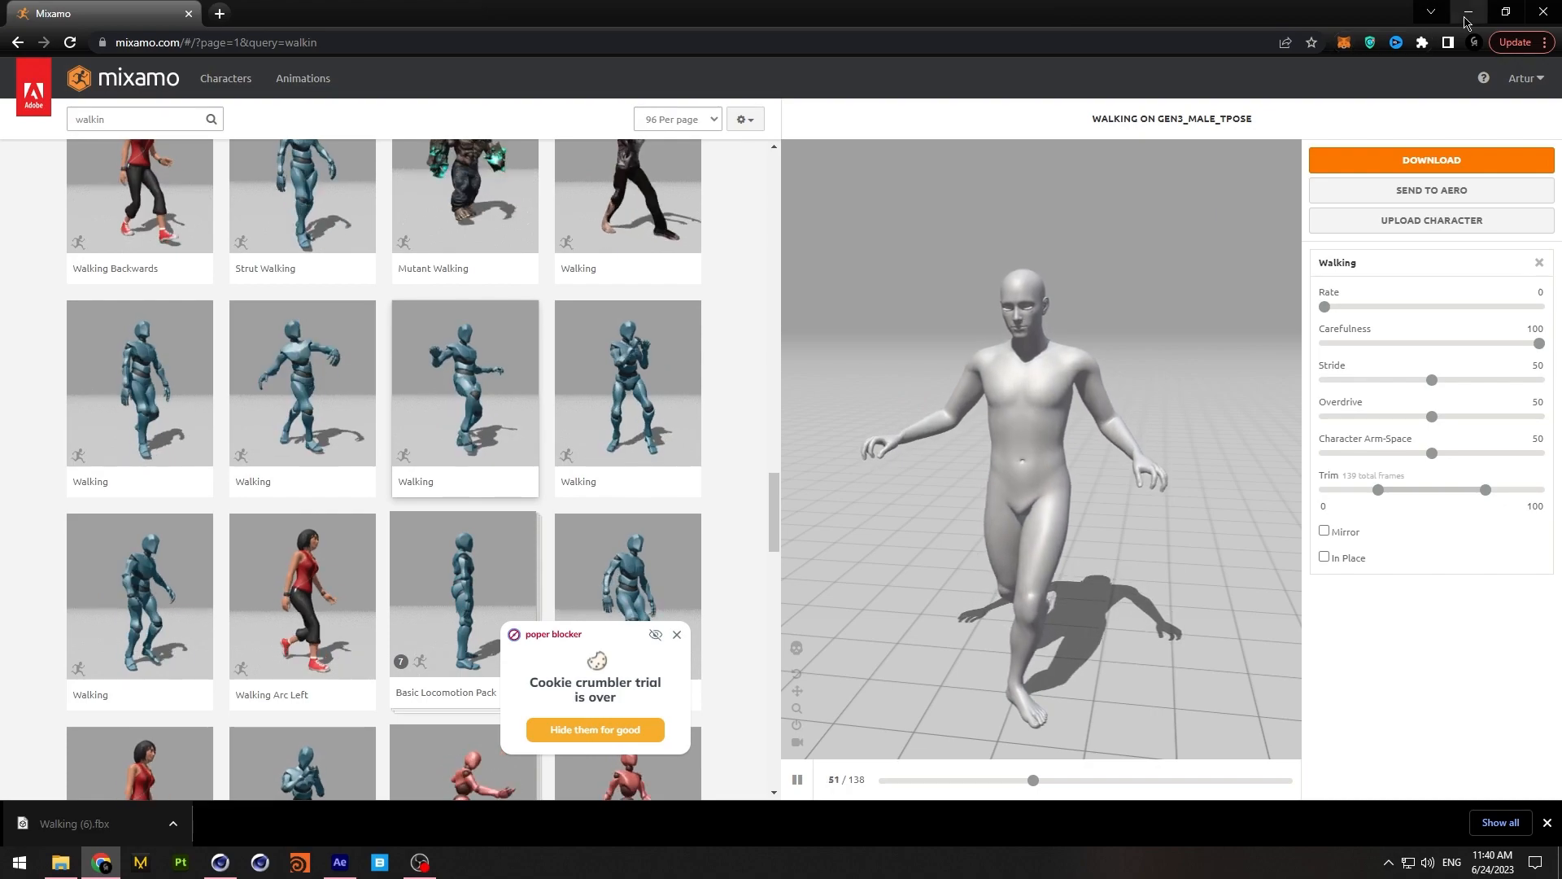
Return to Cinema 4D and resize the layout, enlarging the viewport and the attributes area
click(798, 782)
click(1467, 14)
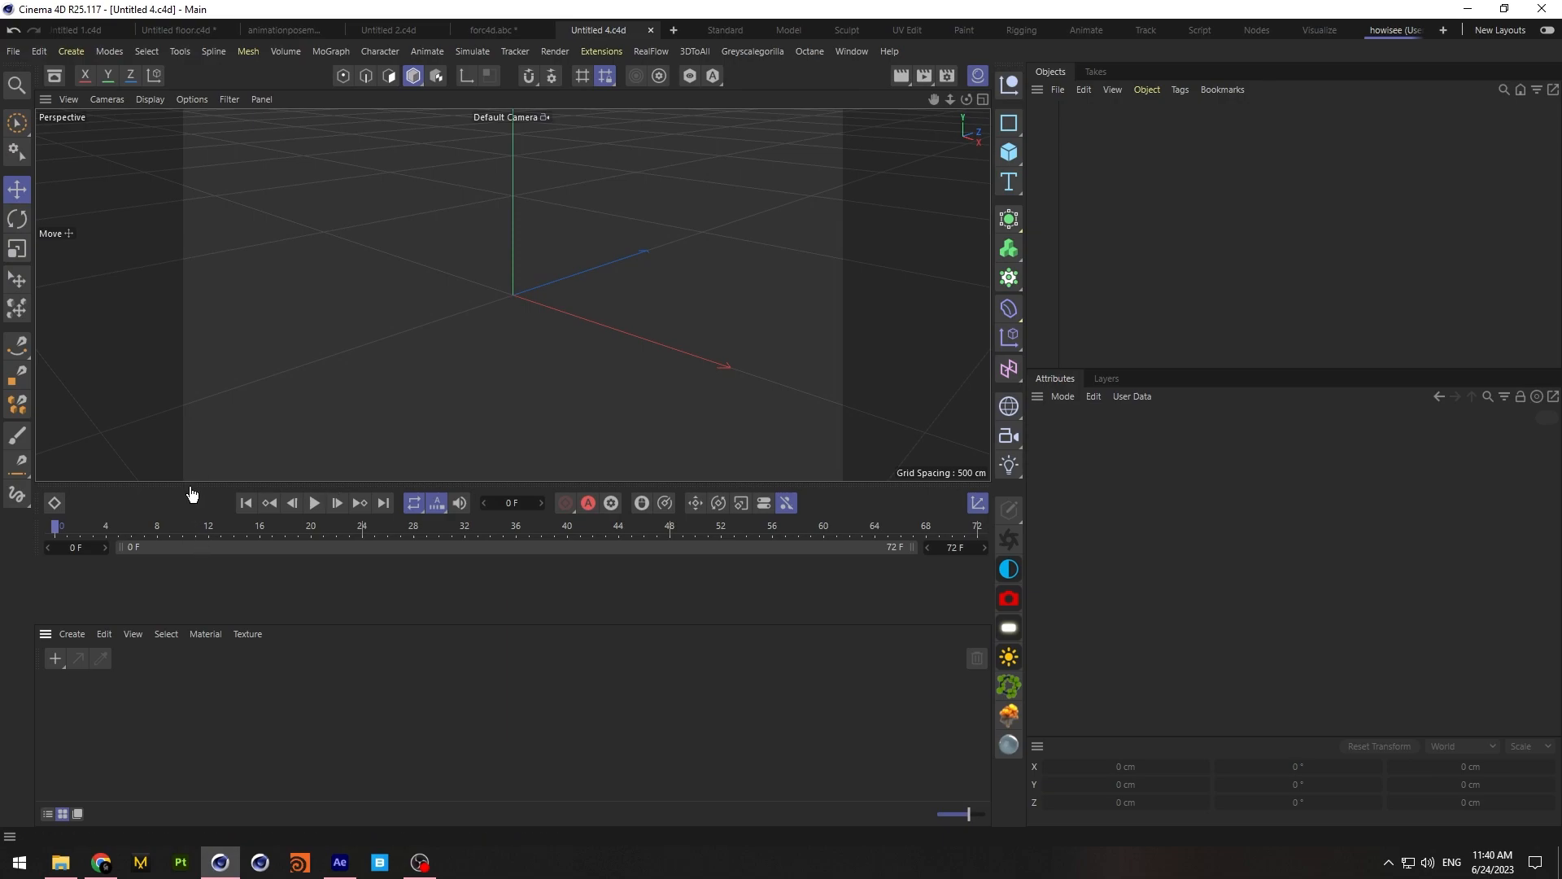
drag(193, 482, 195, 568)
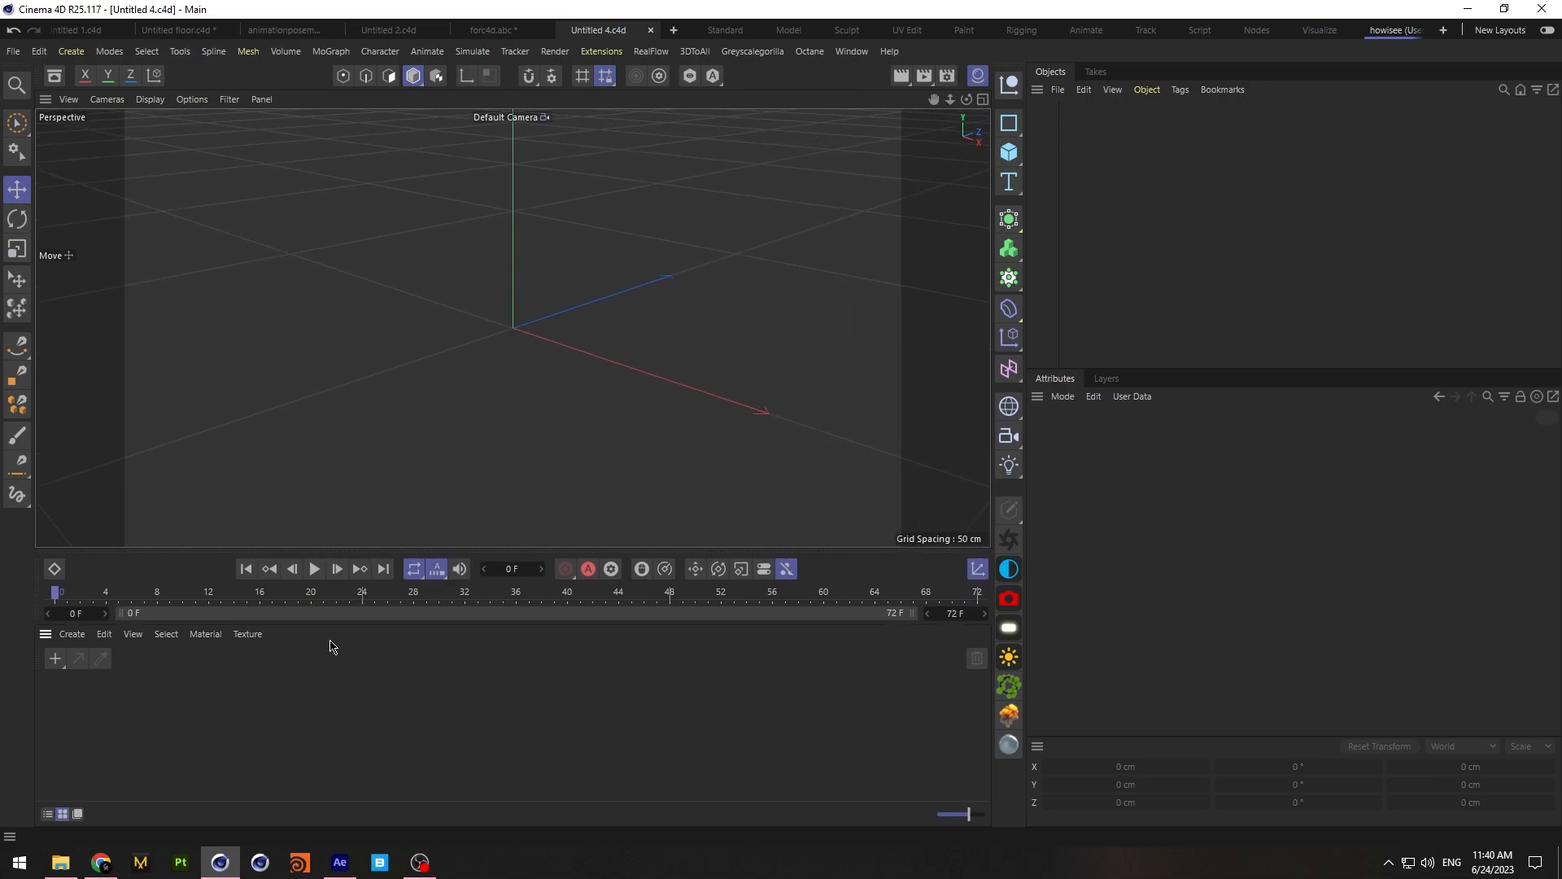
drag(384, 624, 396, 721)
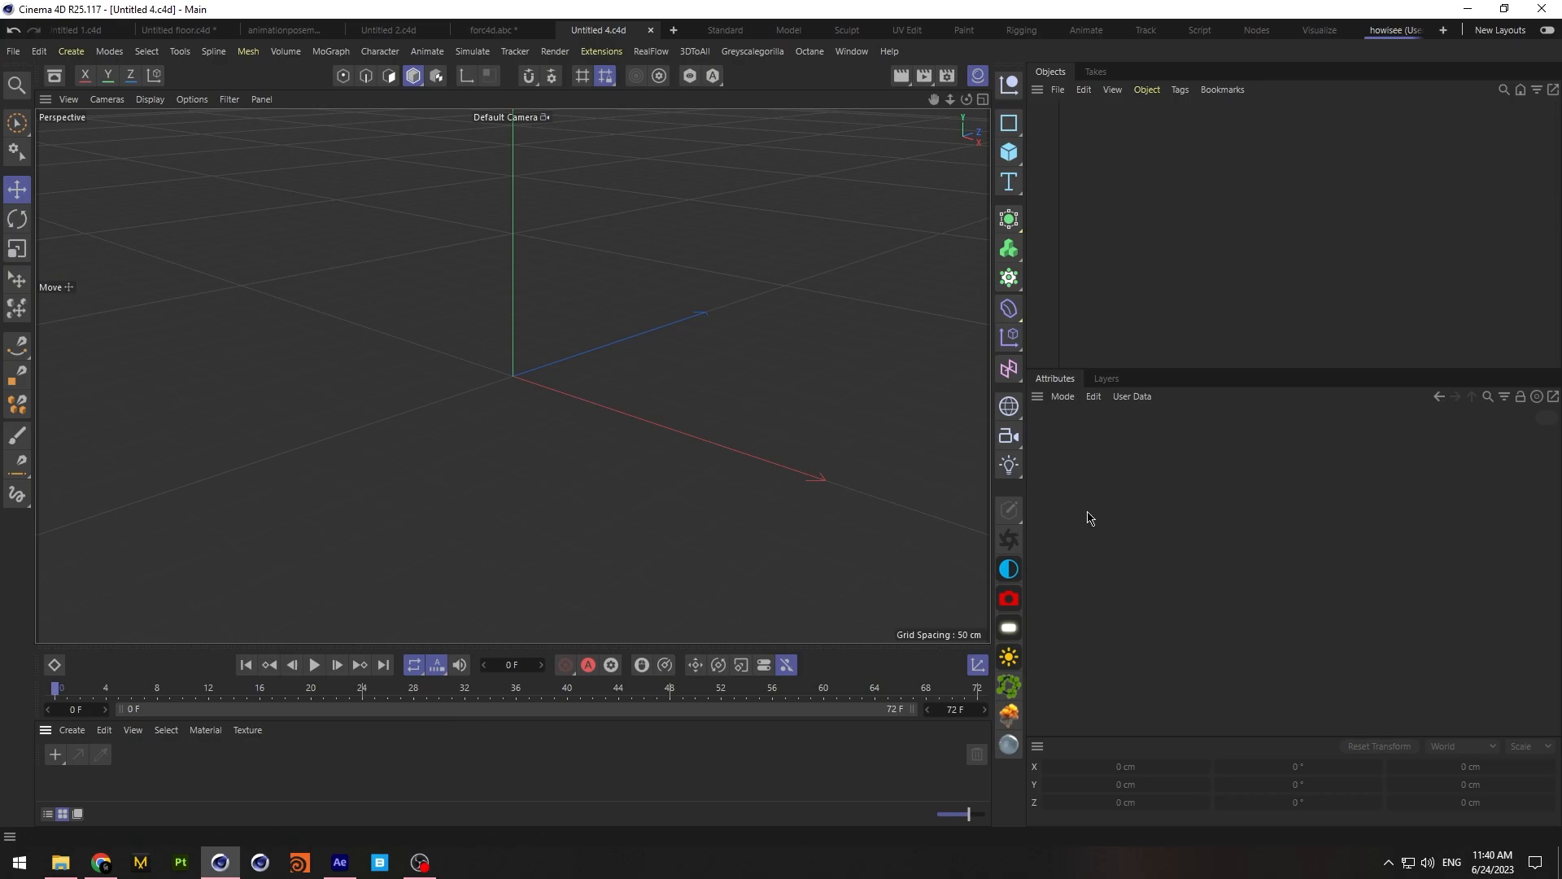
drag(1027, 507, 1086, 506)
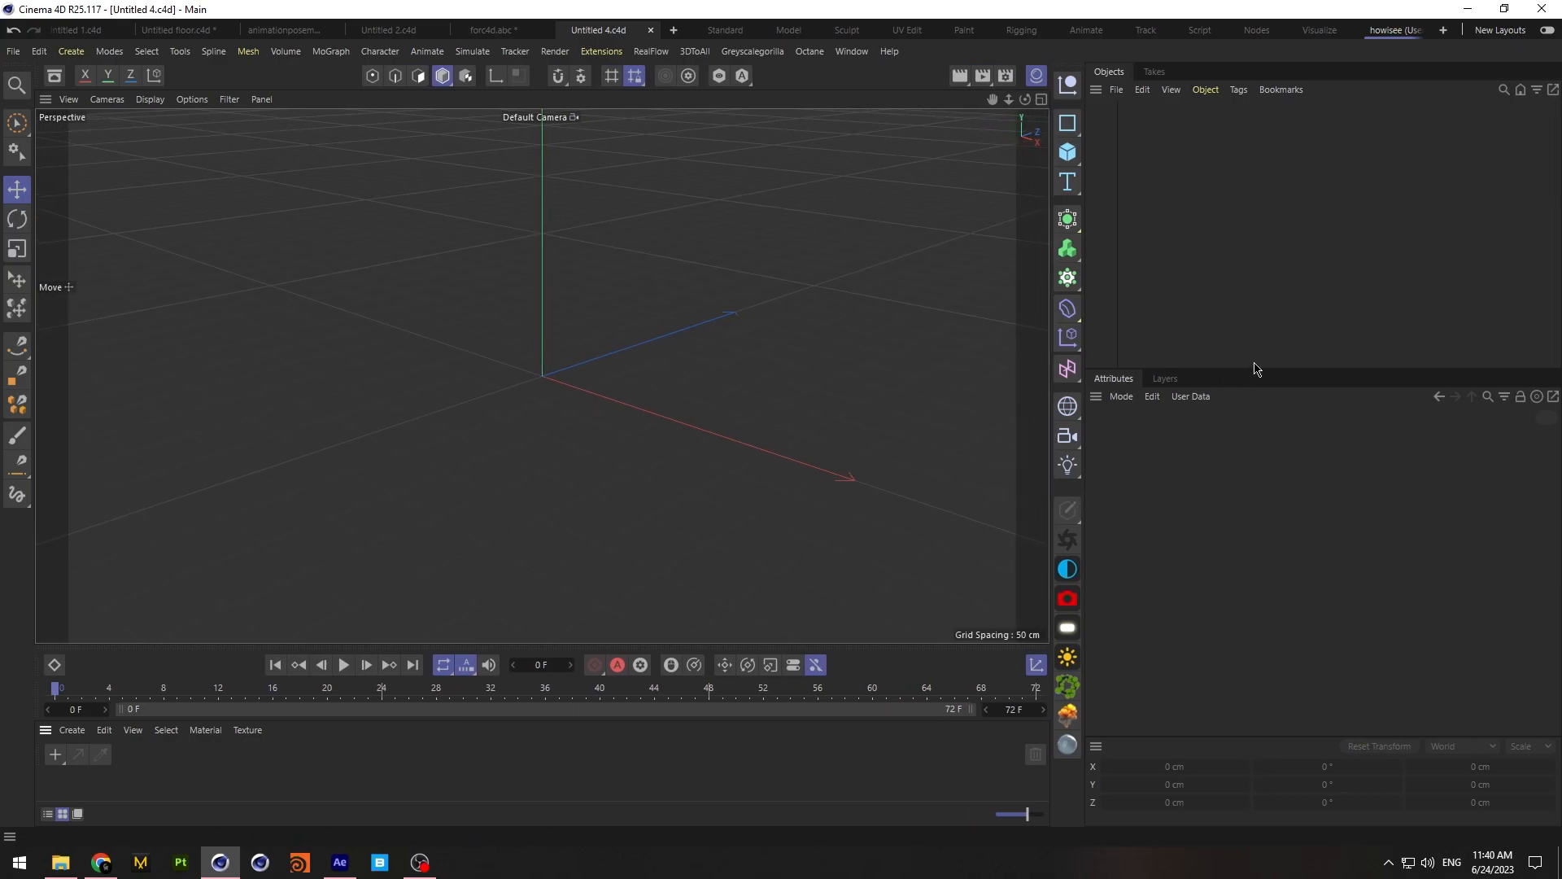
drag(1249, 368, 1252, 343)
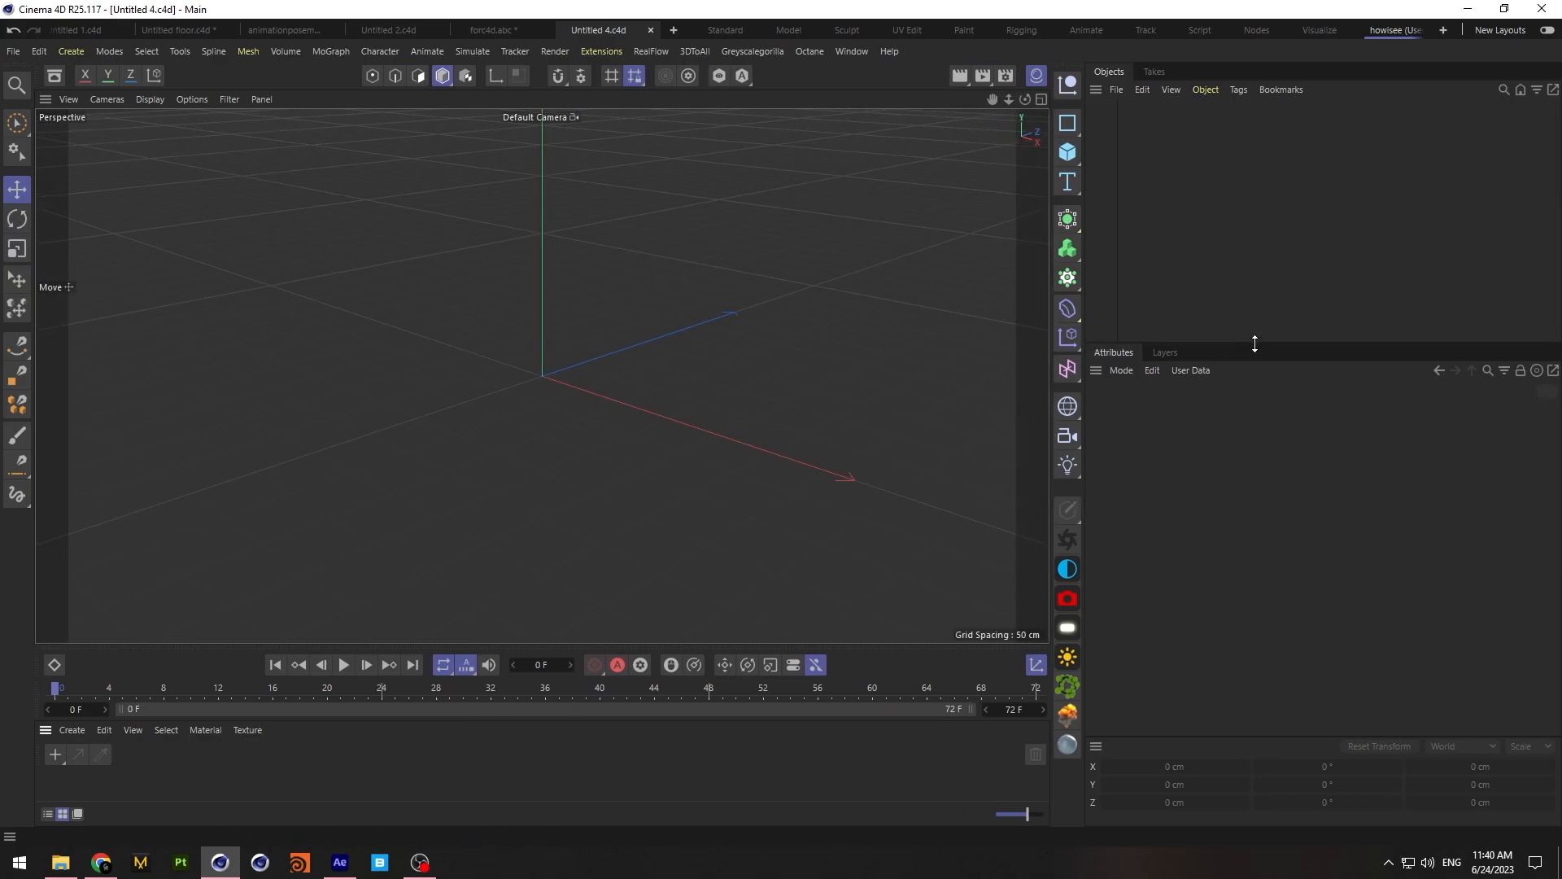
Merge the walking character FBX from the 3d folder into the project, accepting the existing FBX import settings
click(11, 52)
click(45, 112)
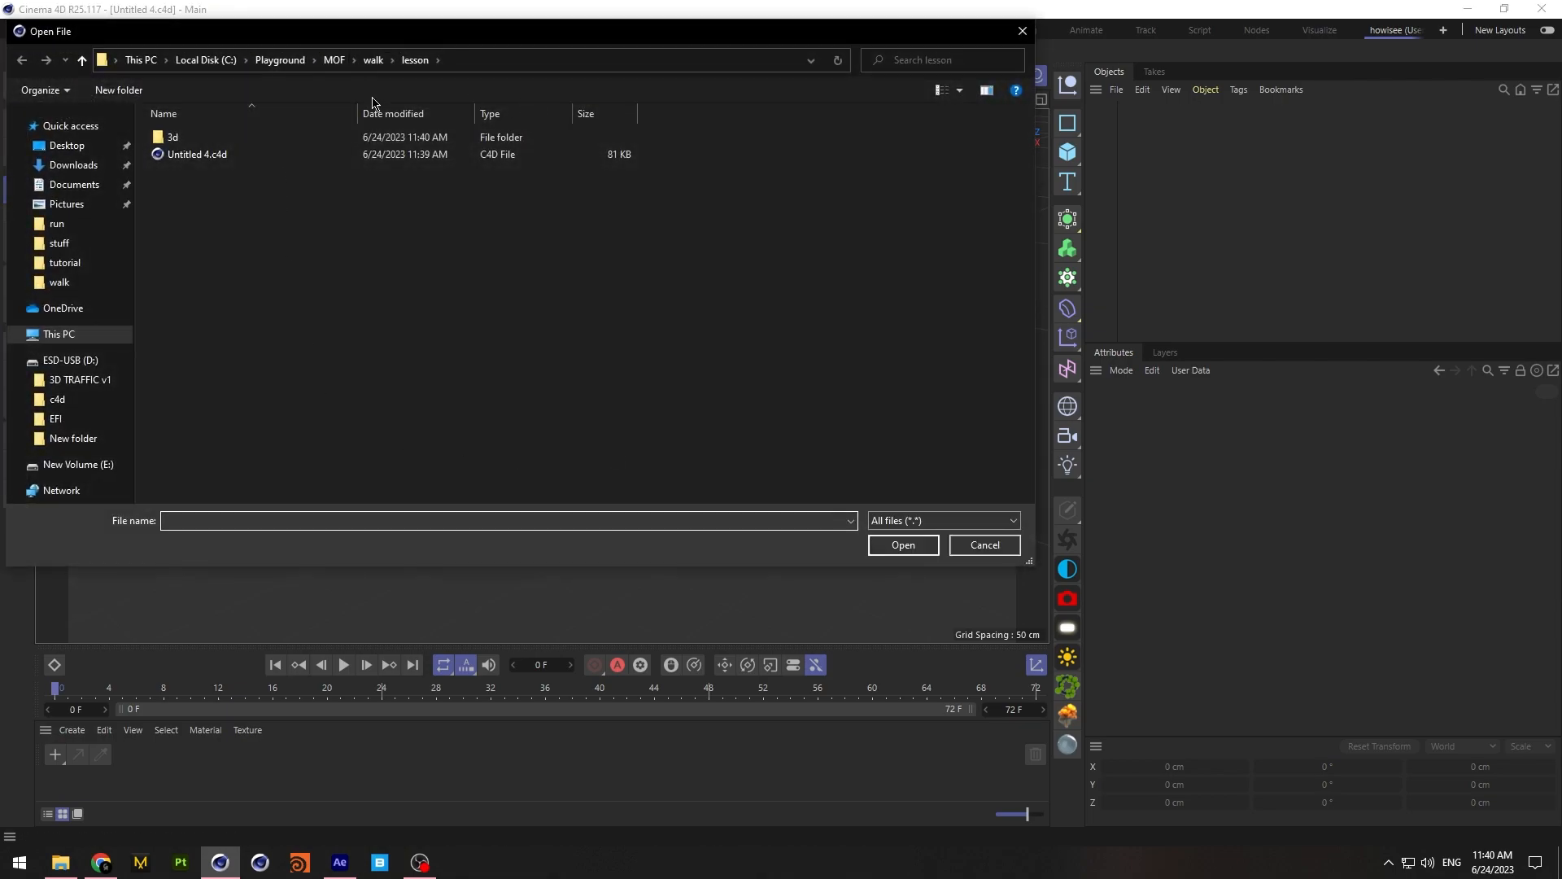
double_click(349, 139)
click(226, 139)
click(903, 546)
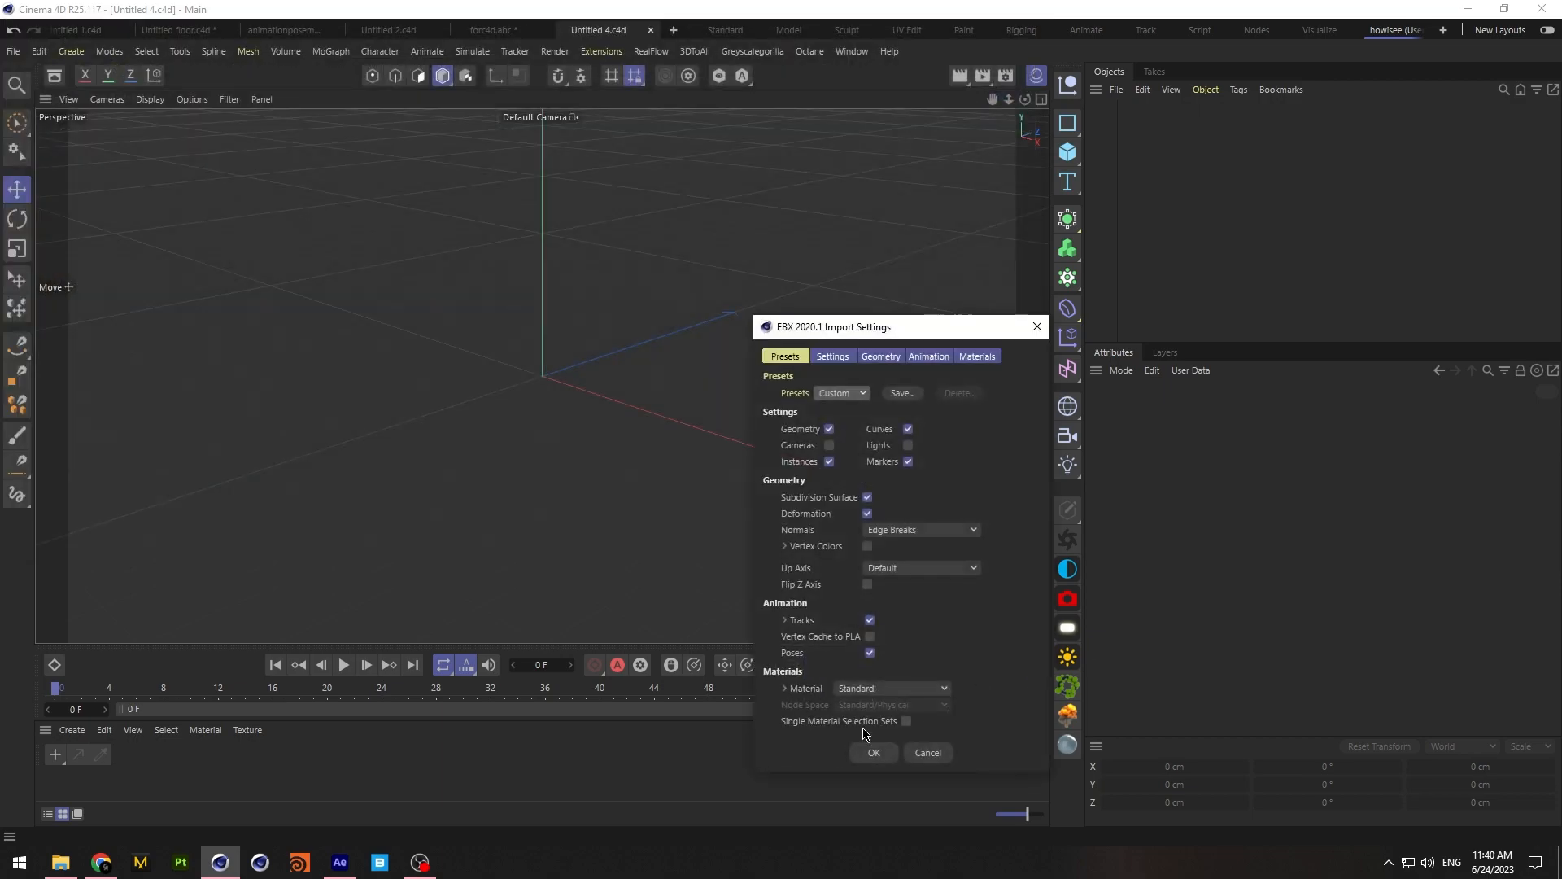
click(874, 753)
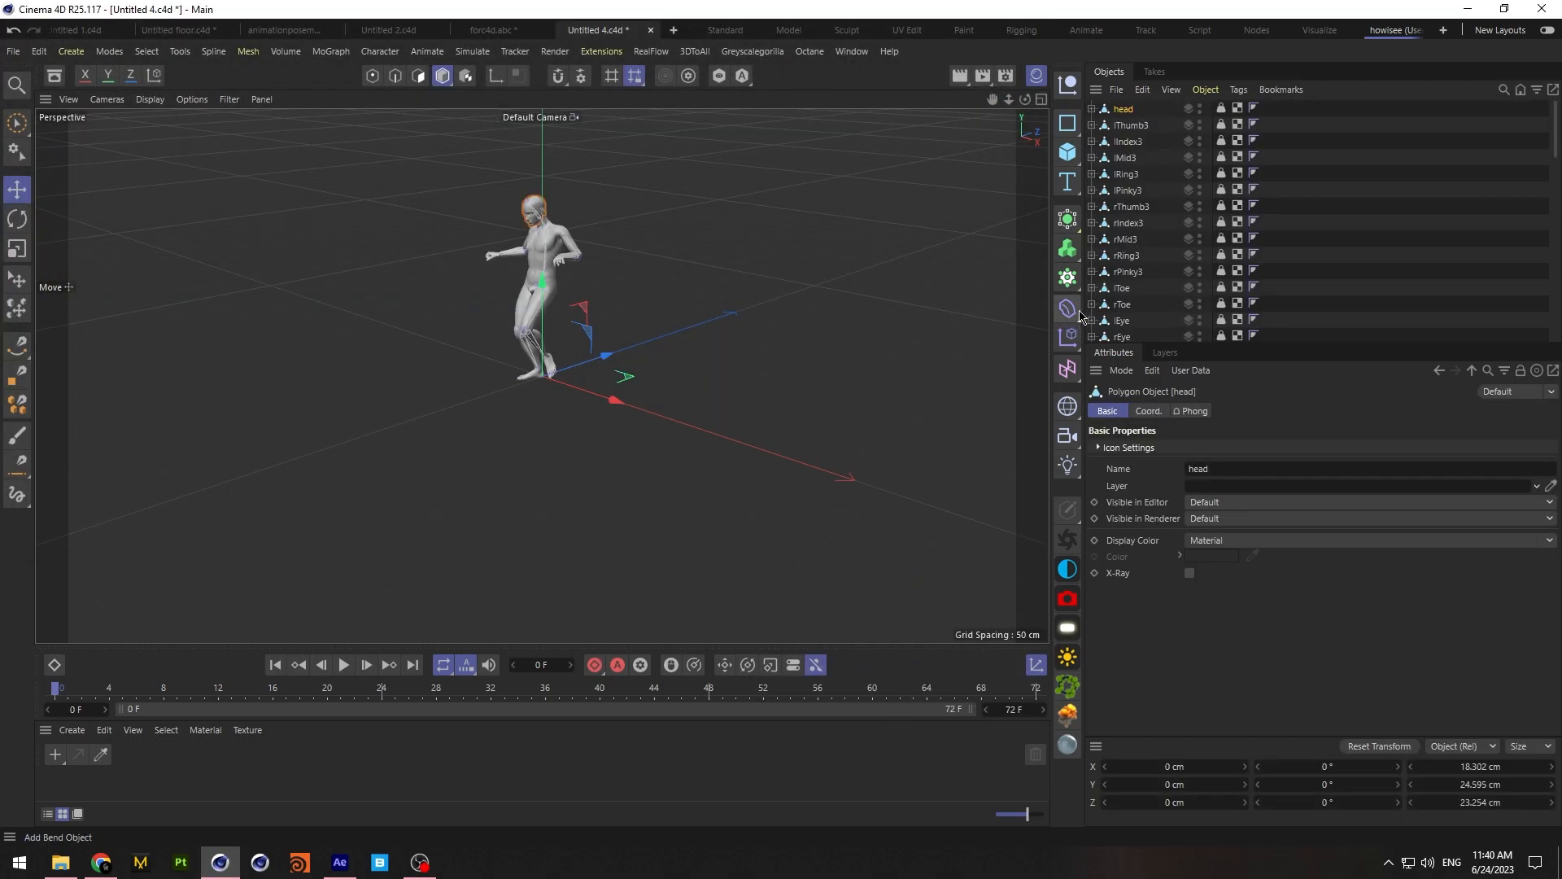
Select all imported character objects and group them under one null
key(ctrl+a)
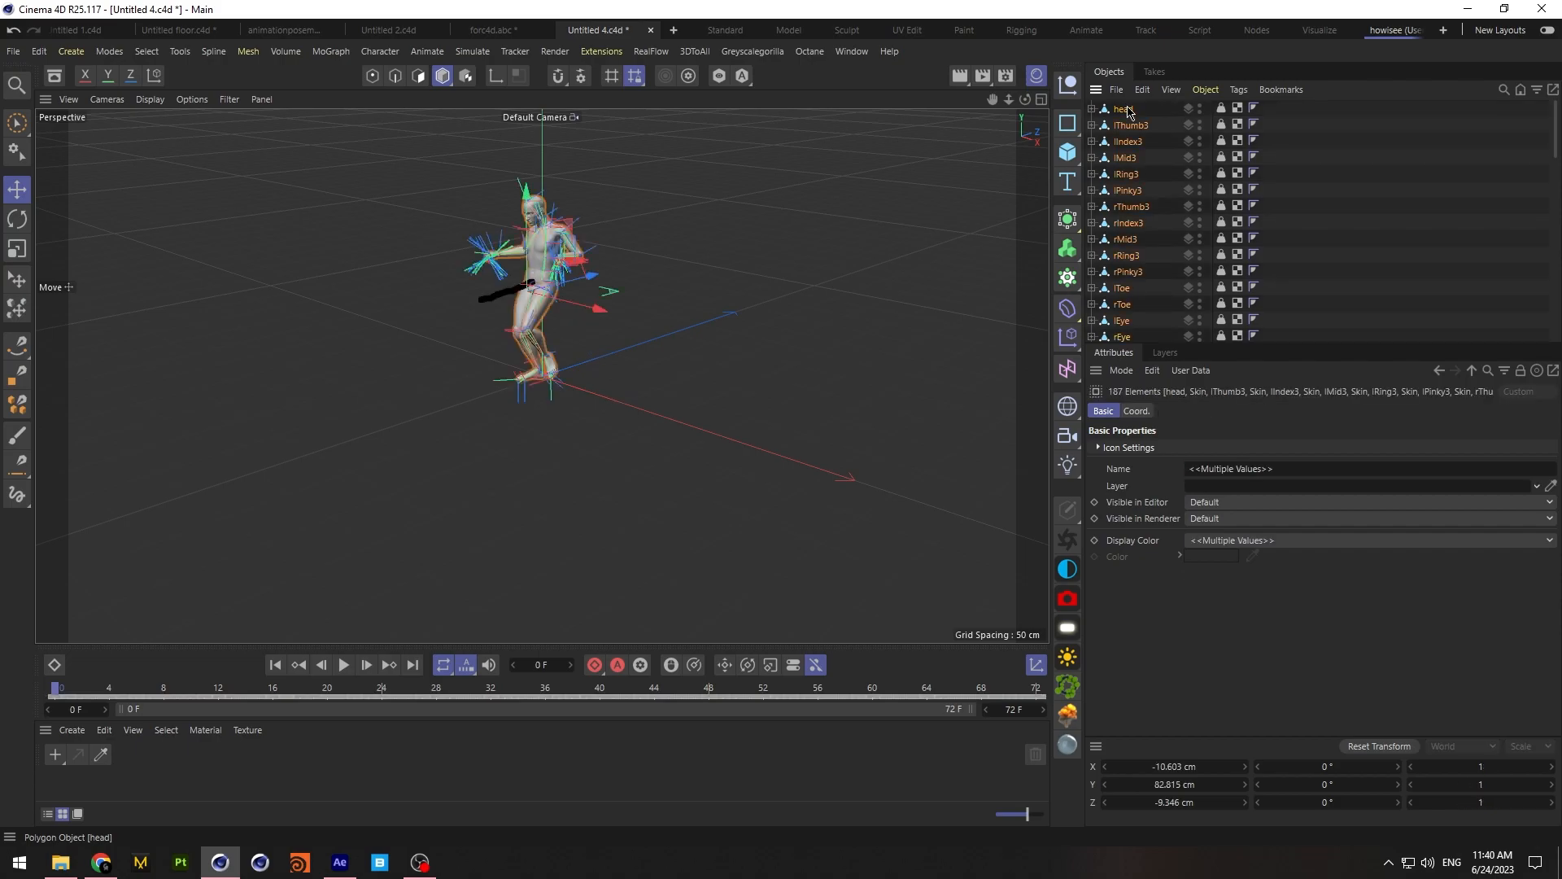
right_click(1129, 110)
click(1208, 789)
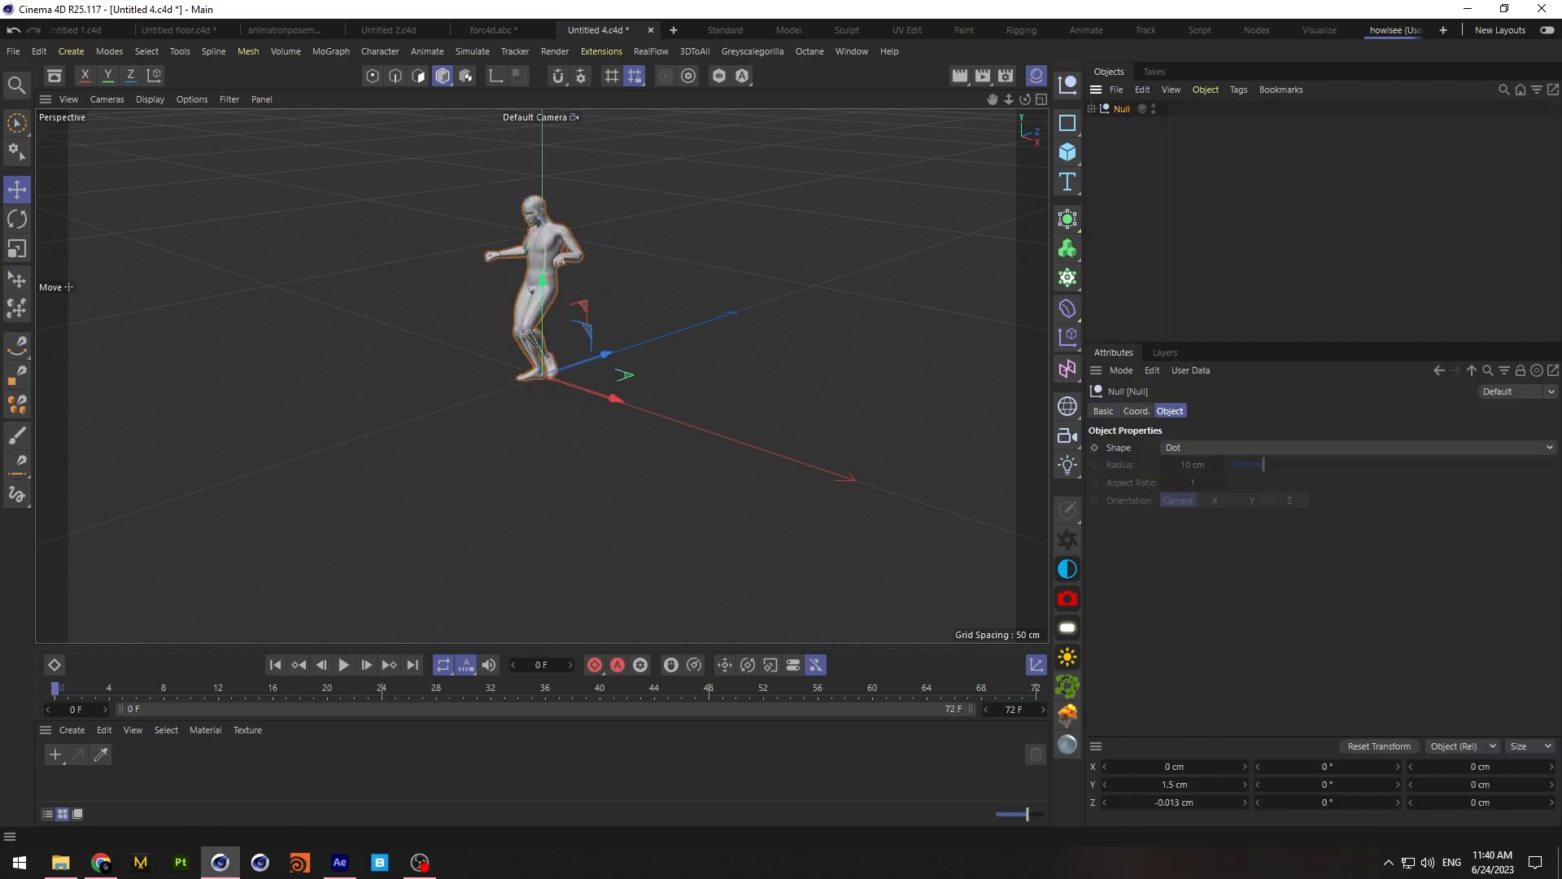
Add a motion clip from the grouped character null's animation
click(427, 52)
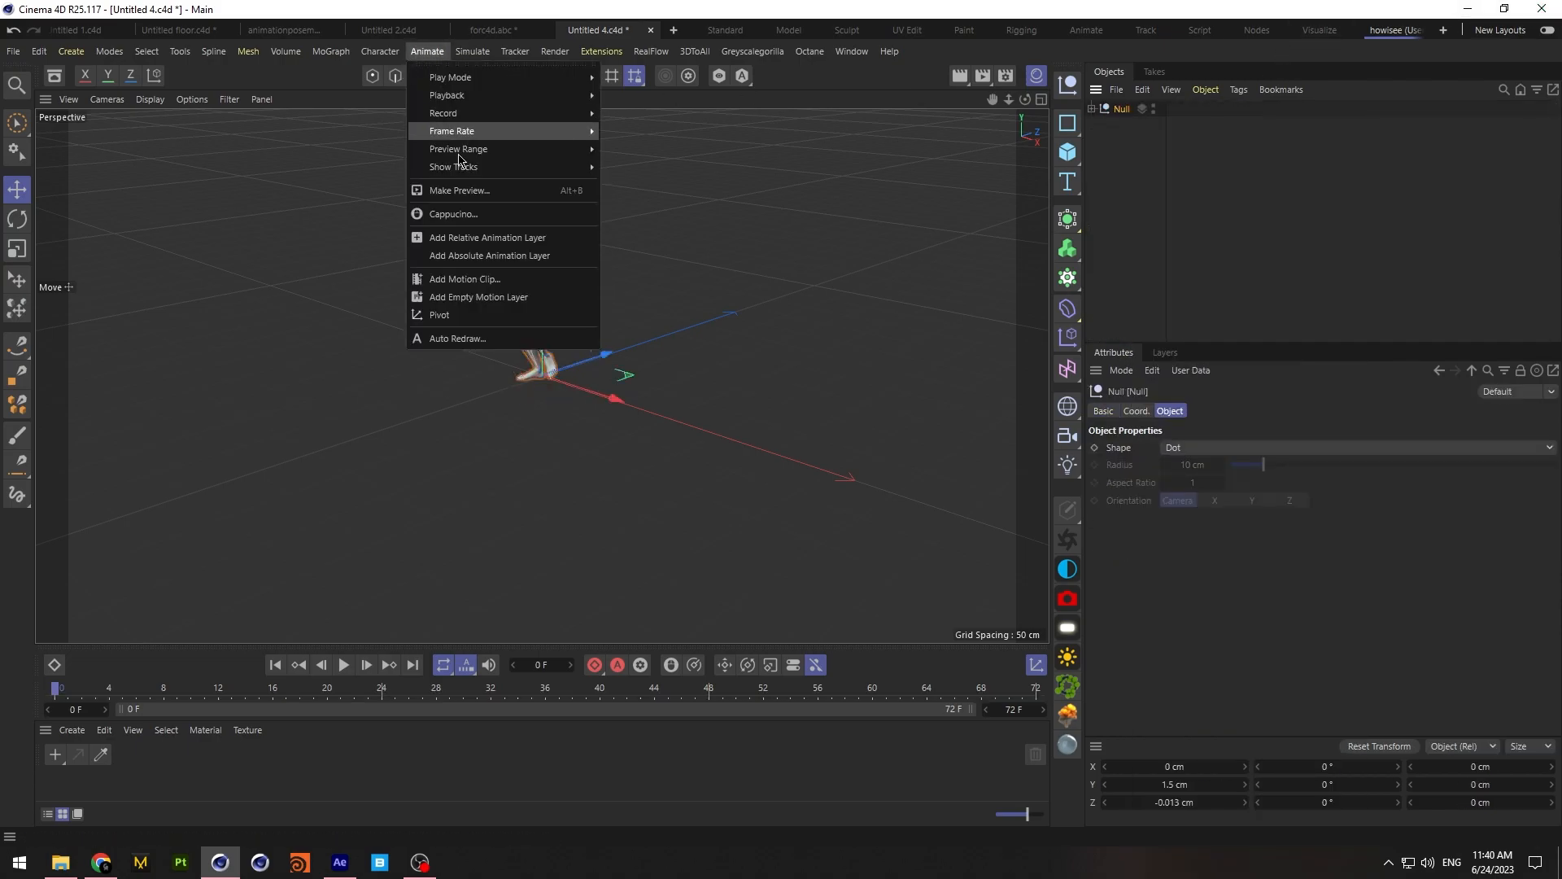
click(488, 279)
click(473, 407)
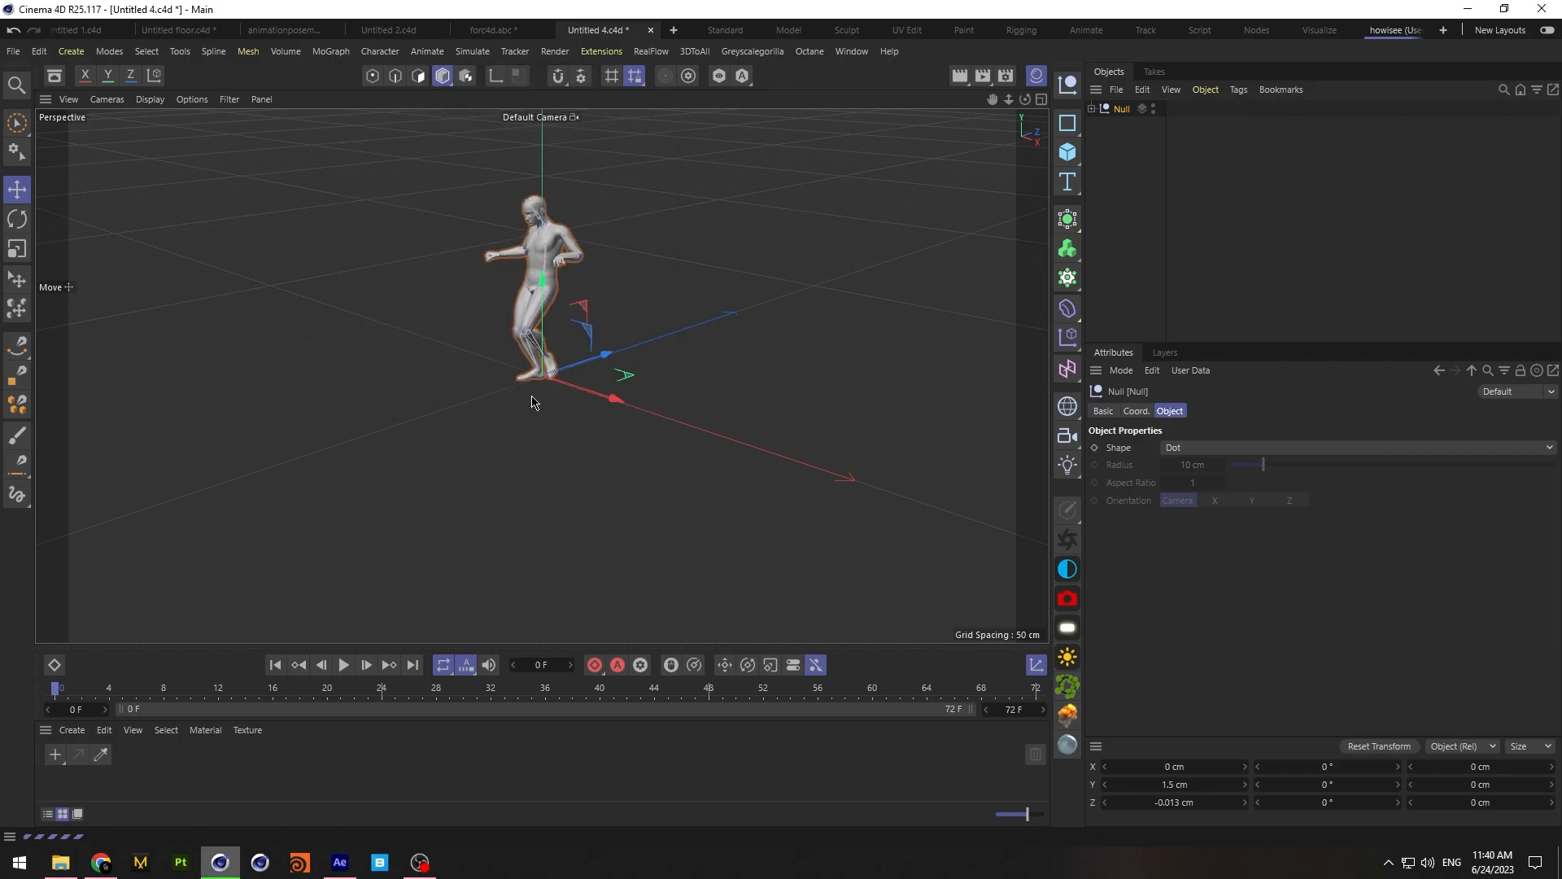
Open the null's motion system in the timeline and enlarge the timeline area so the clip layer is fully shown
click(1173, 110)
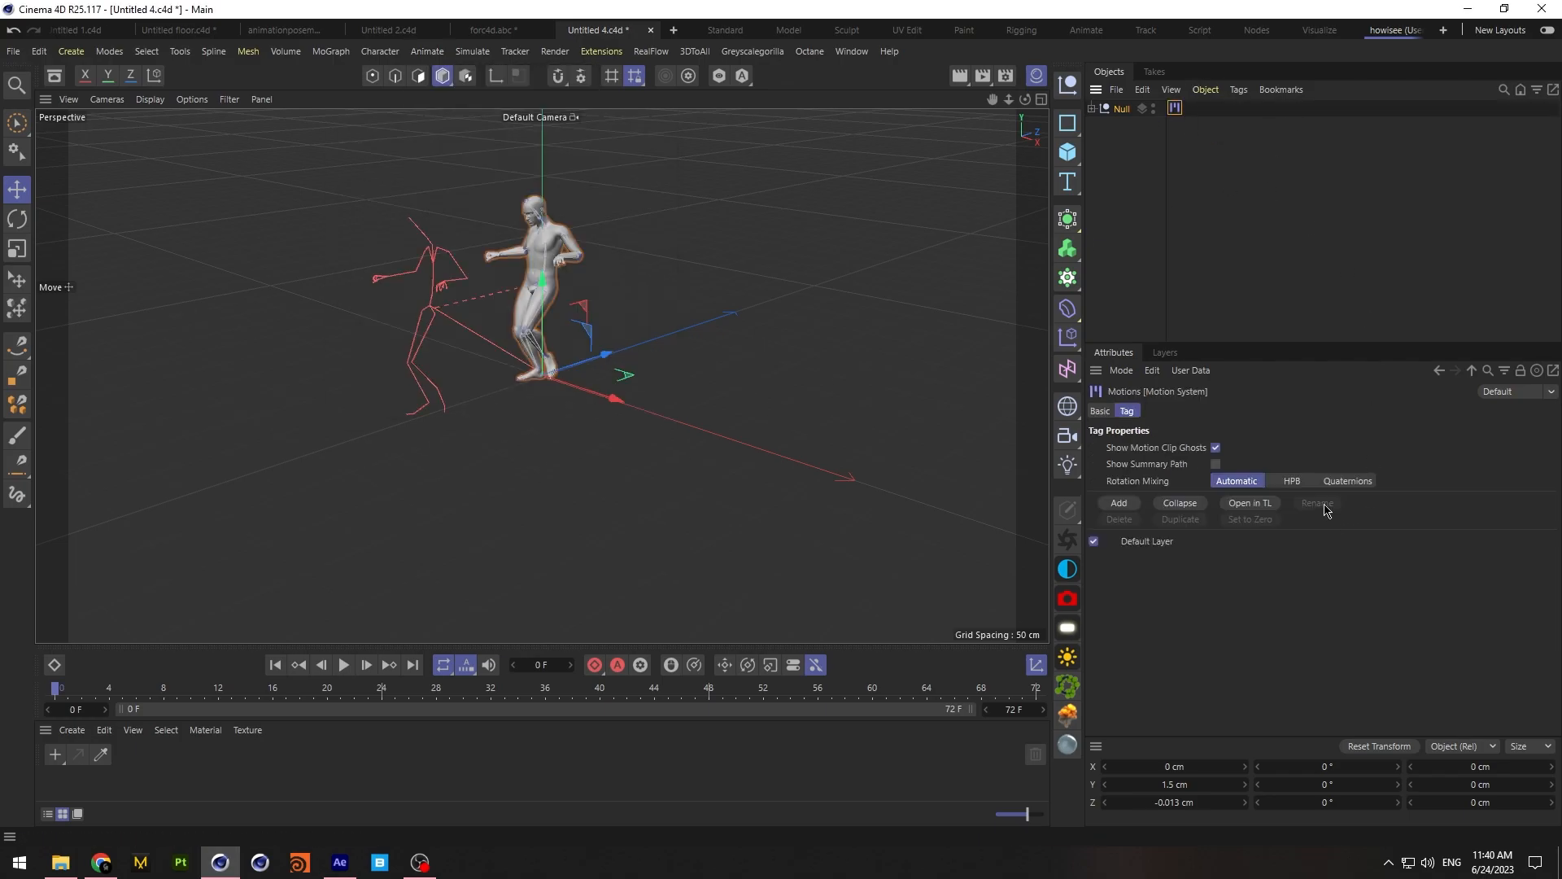
click(1247, 503)
drag(941, 481, 606, 609)
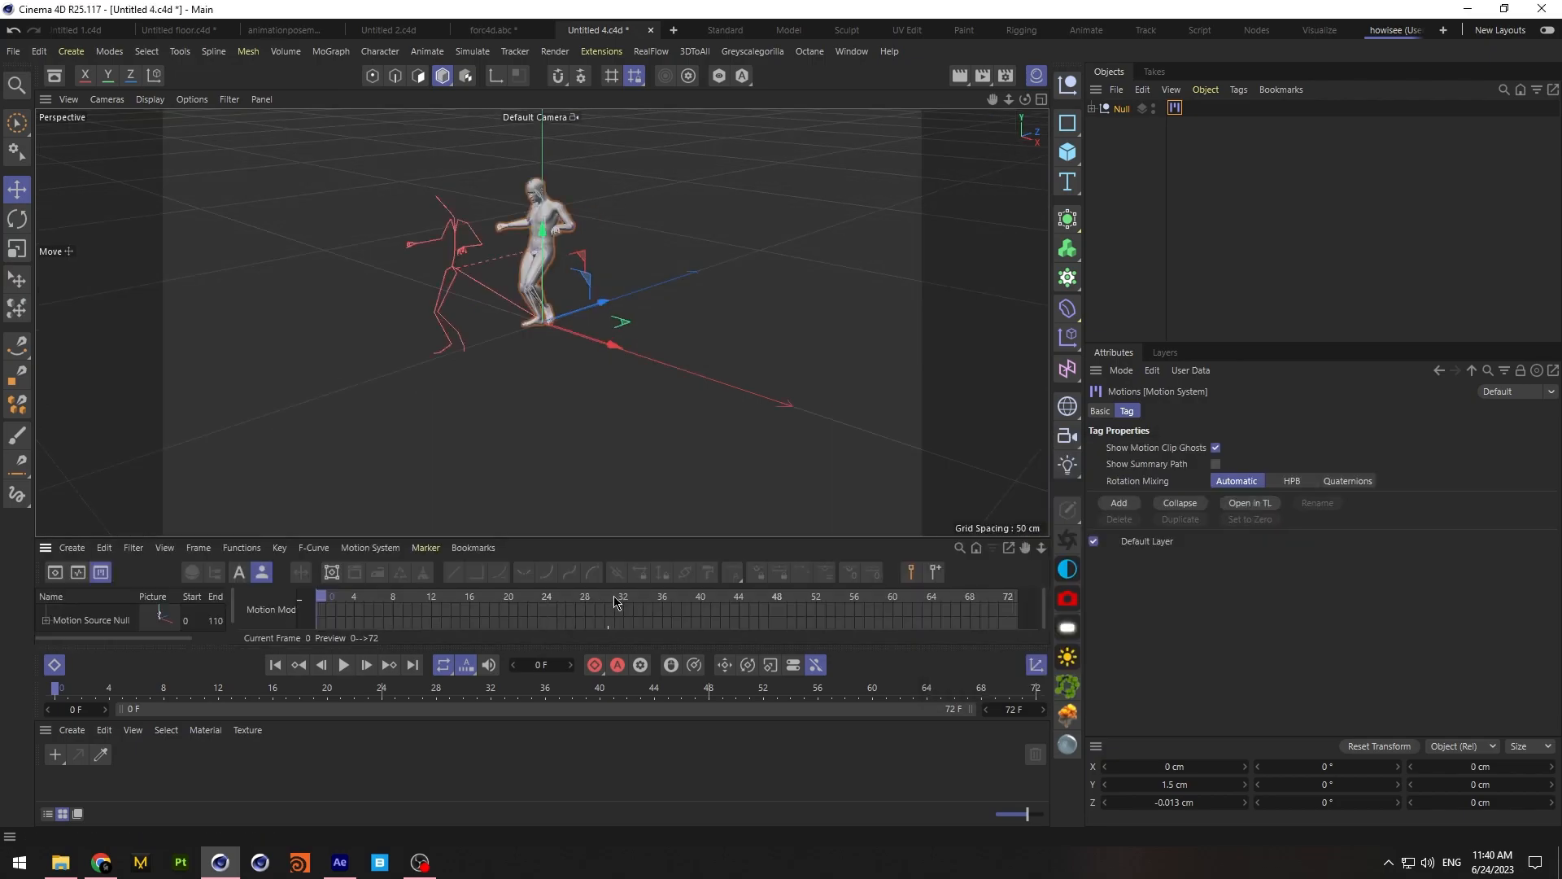
drag(657, 538, 638, 468)
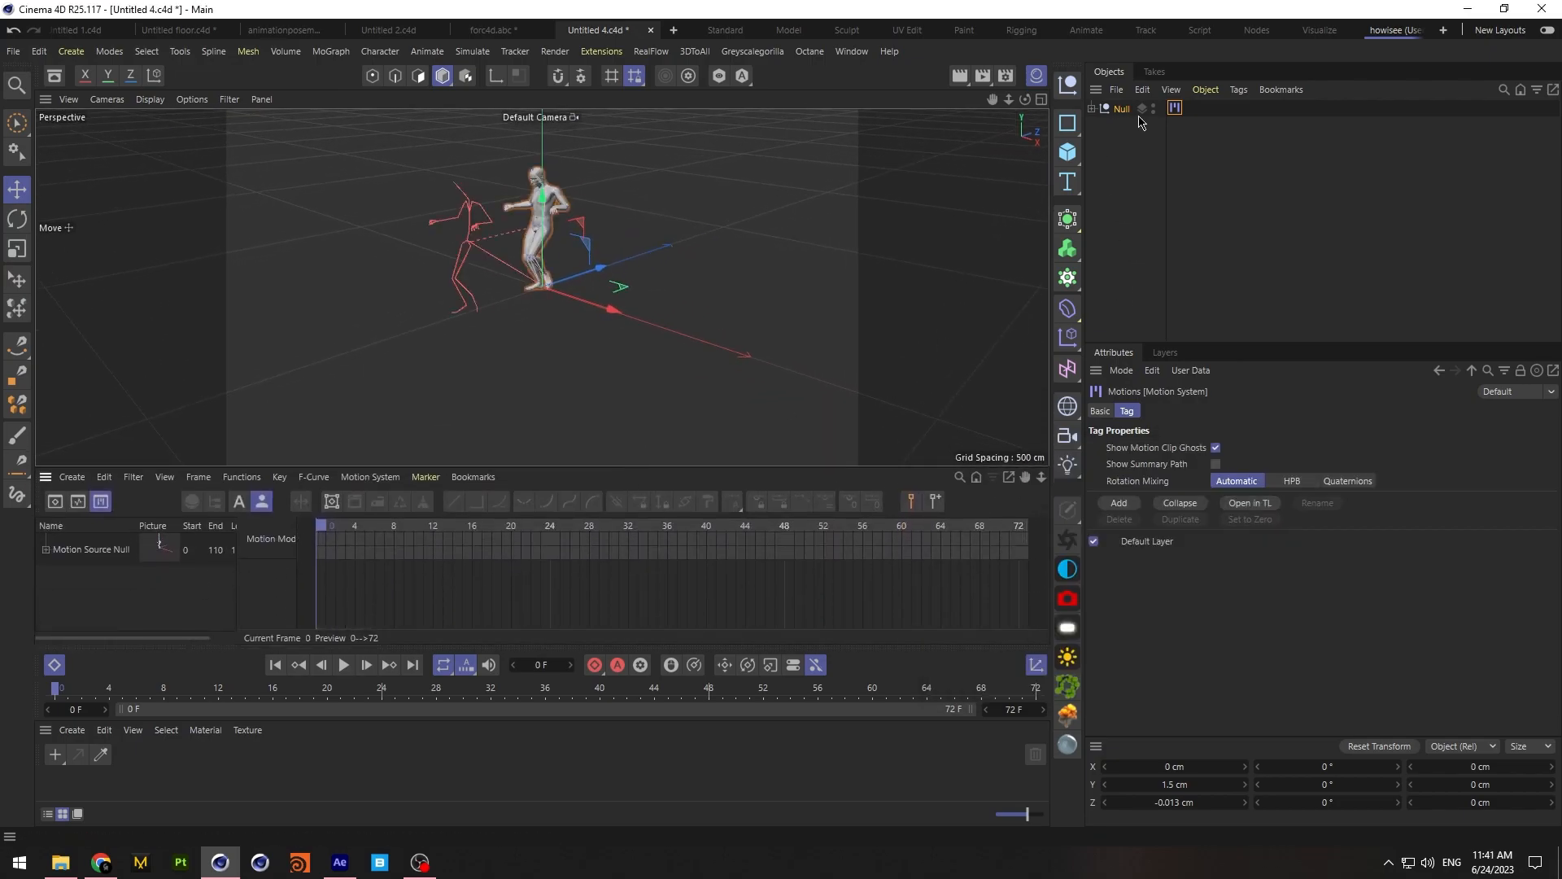
click(1249, 504)
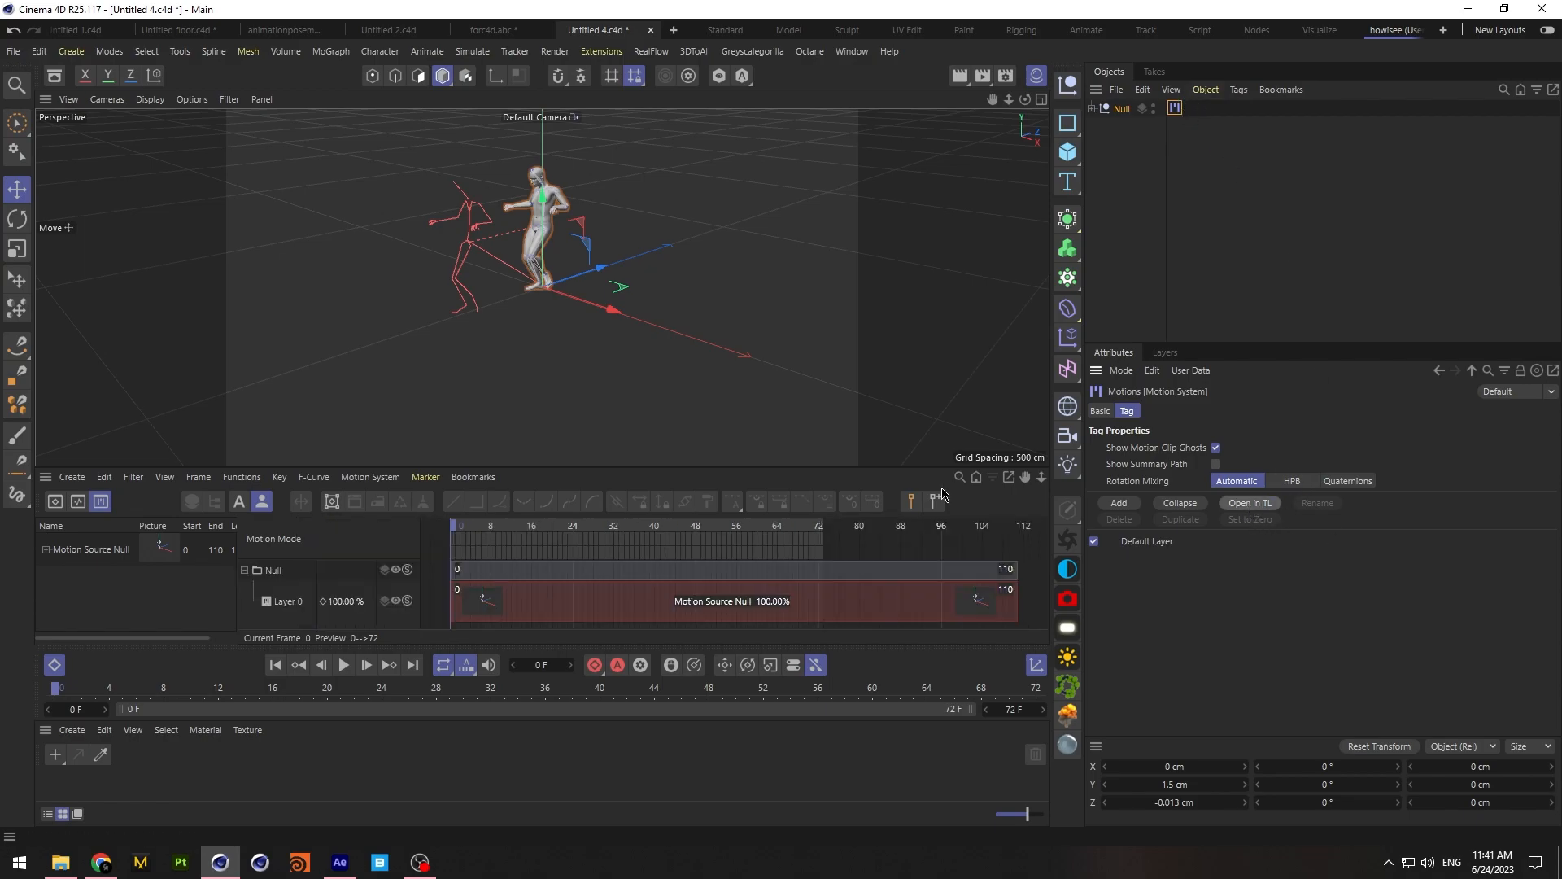
drag(776, 467, 768, 427)
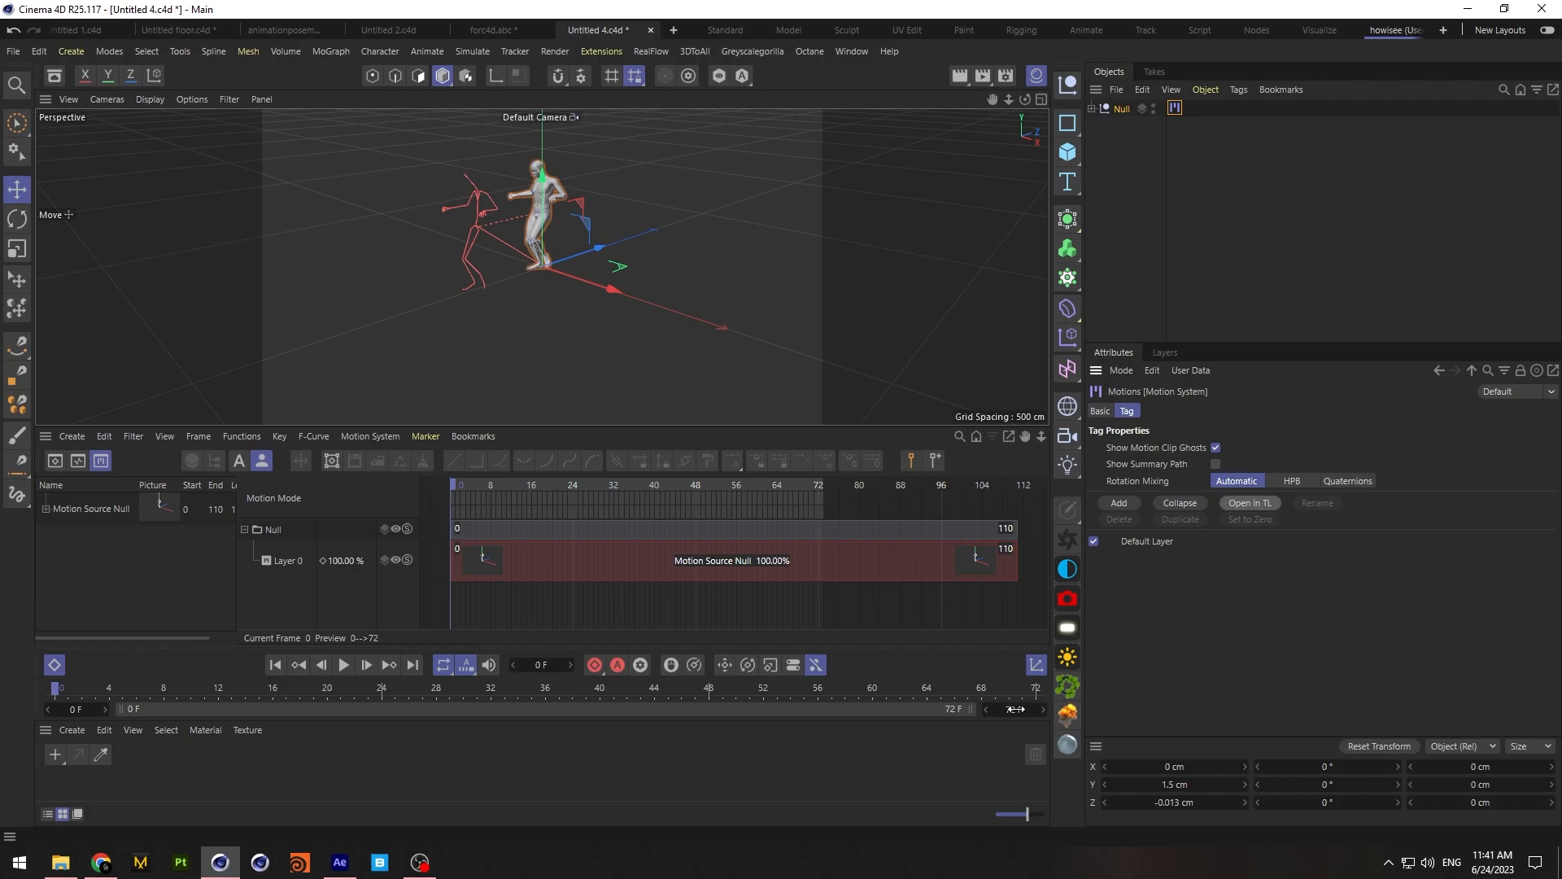
Set the project's end frame to 300
click(1009, 528)
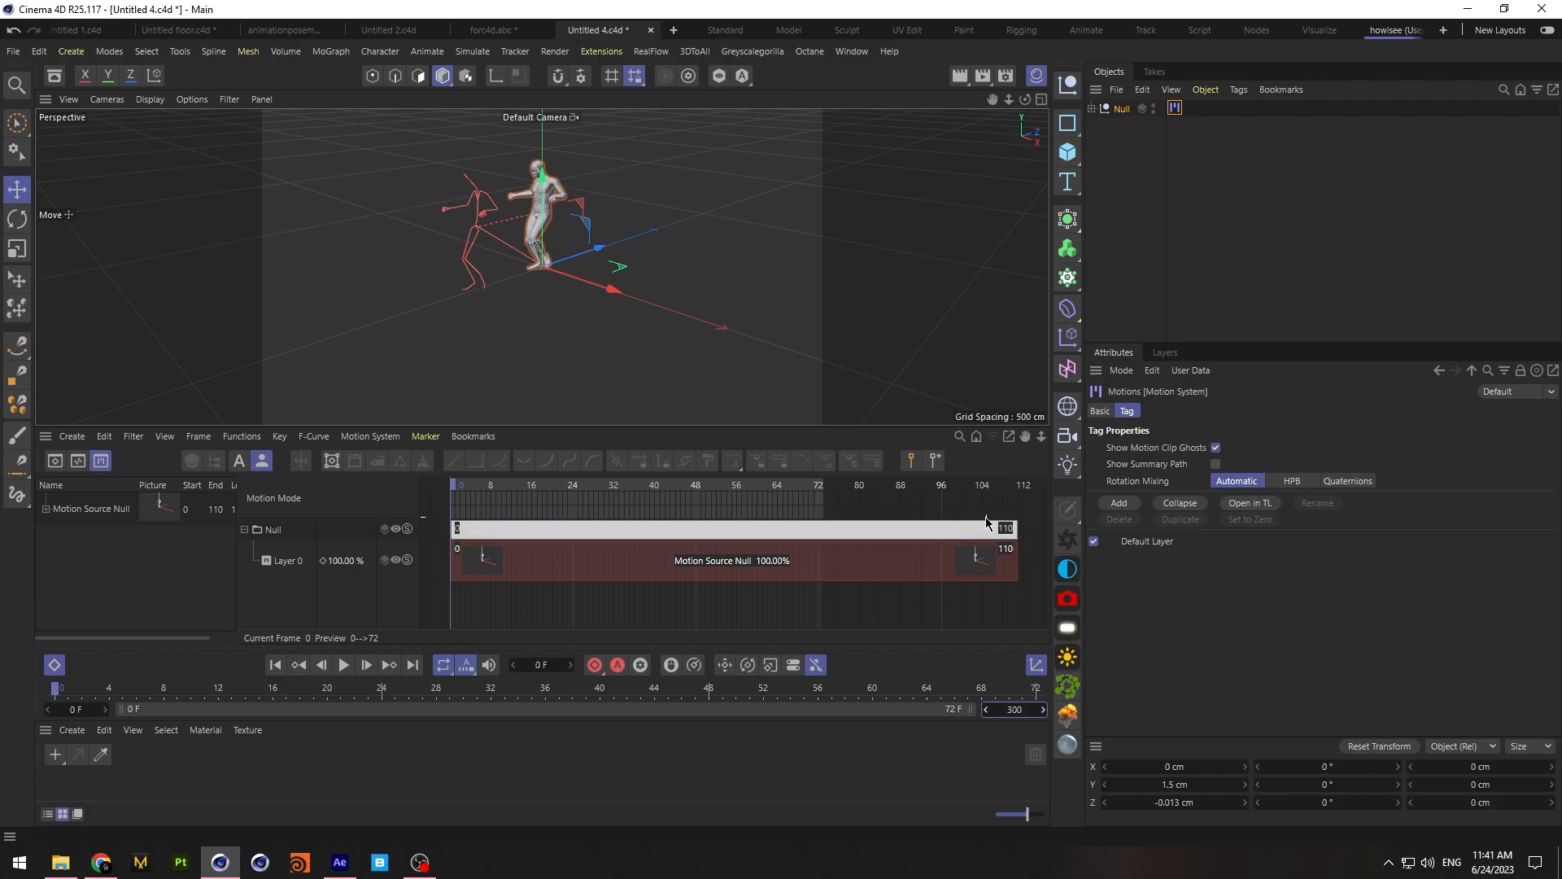
key(Return)
click(985, 519)
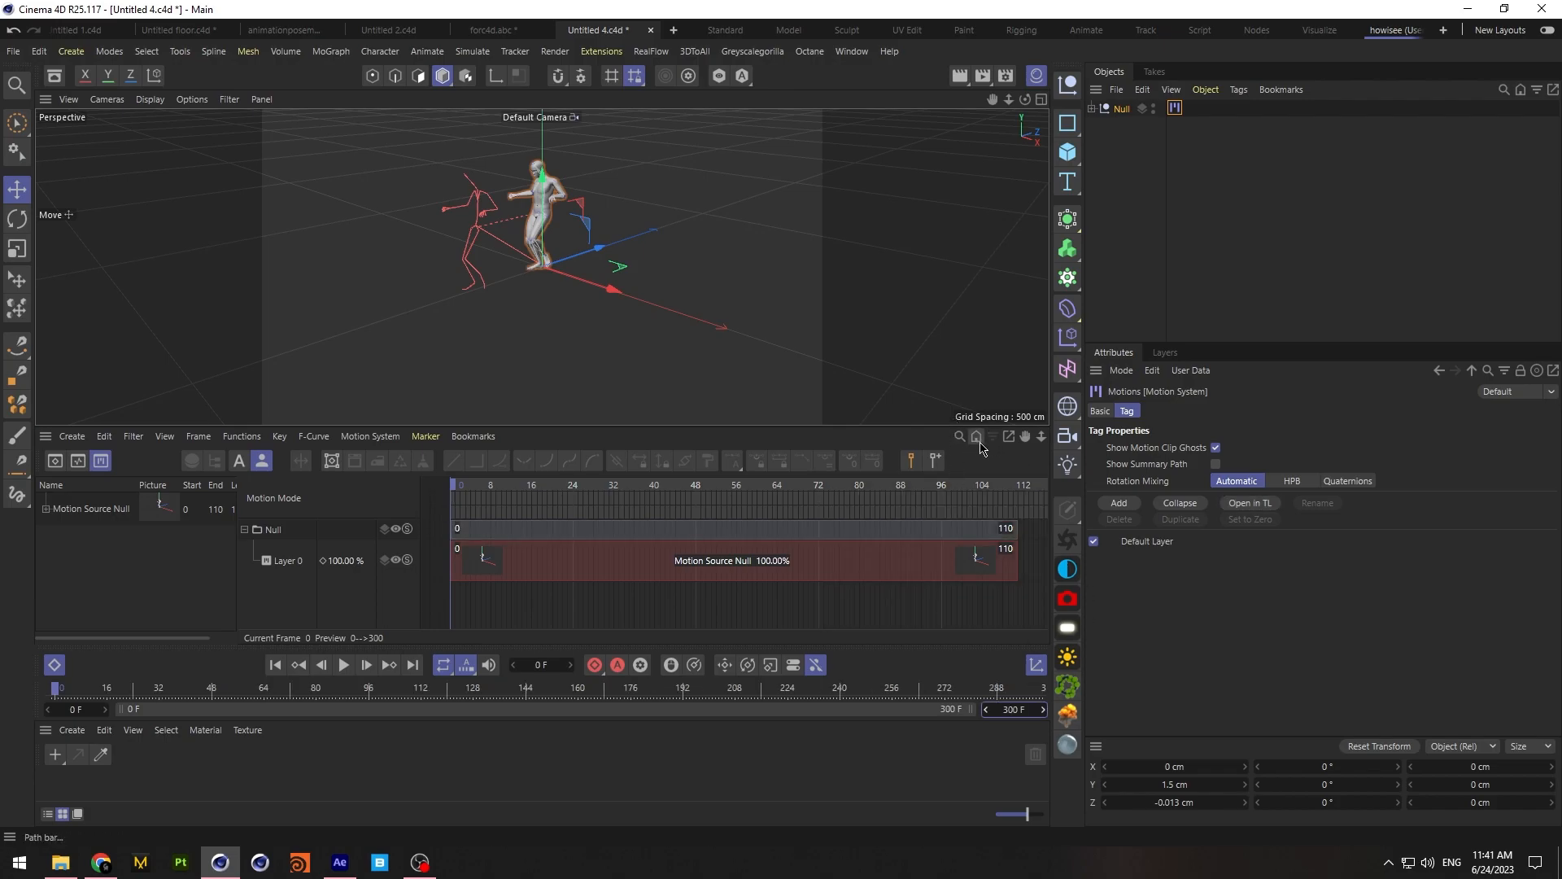
Append a second Motion Source Null clip on Layer 0 at frame 111 and assign a new pivot object to it
drag(1025, 439, 545, 466)
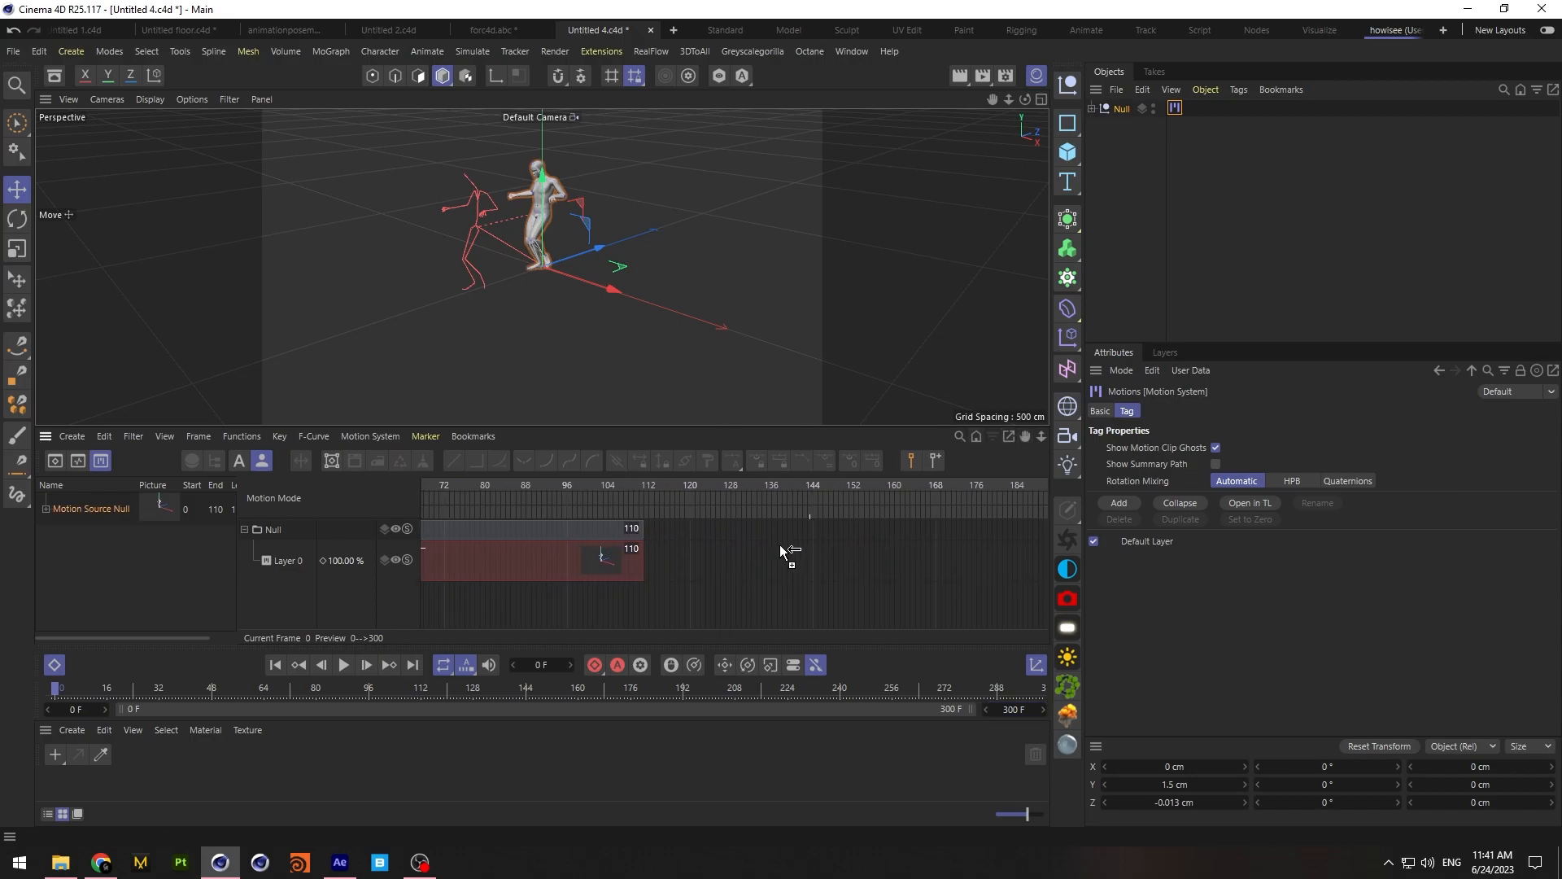
drag(797, 553, 740, 558)
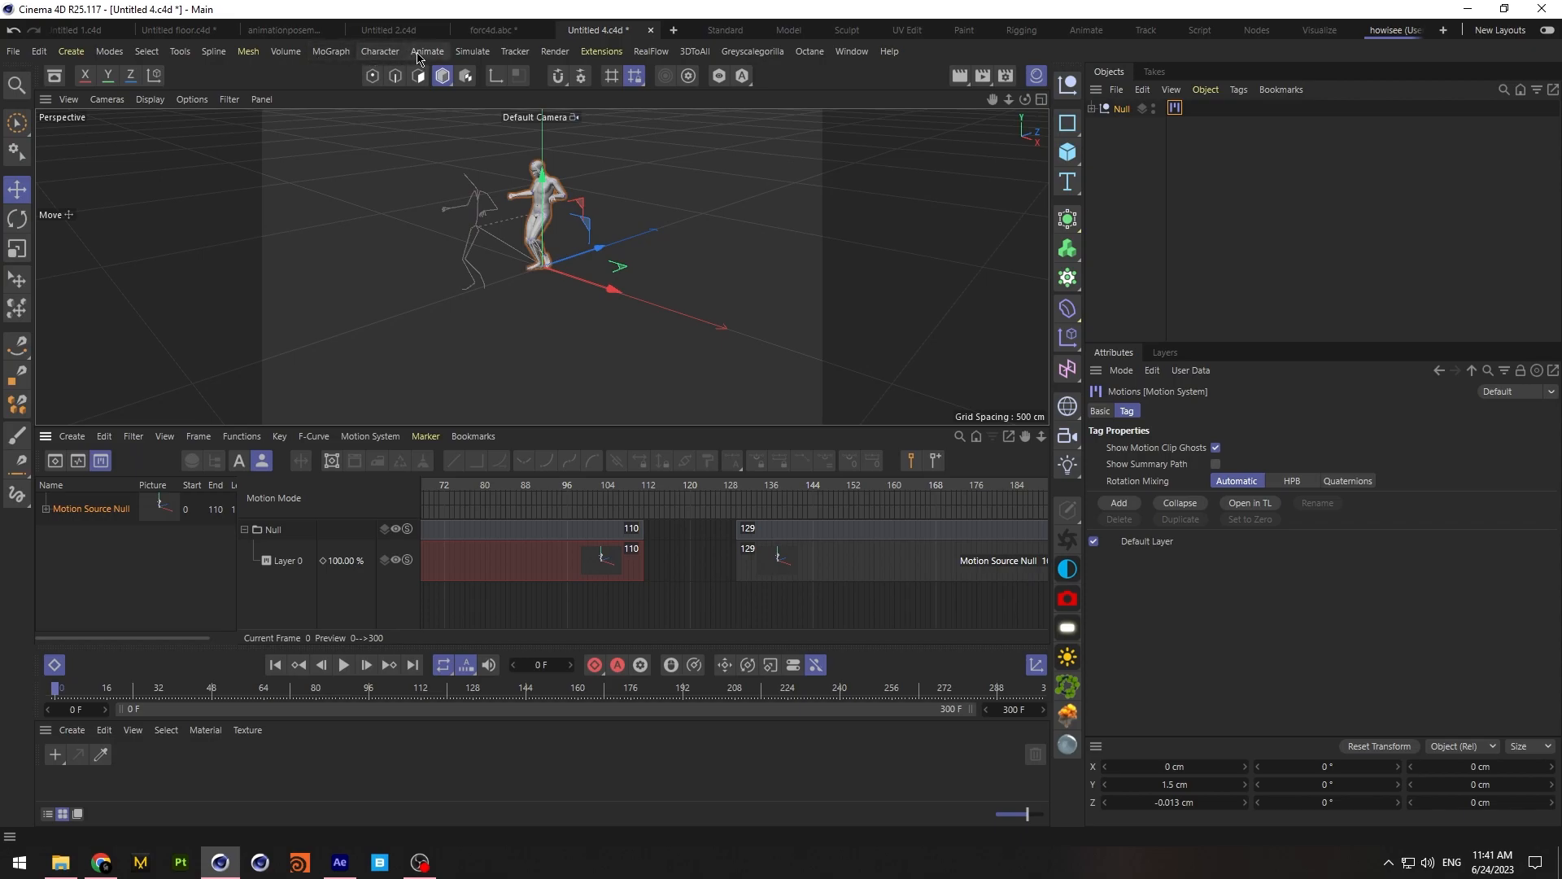
click(418, 54)
click(455, 317)
drag(793, 538, 745, 560)
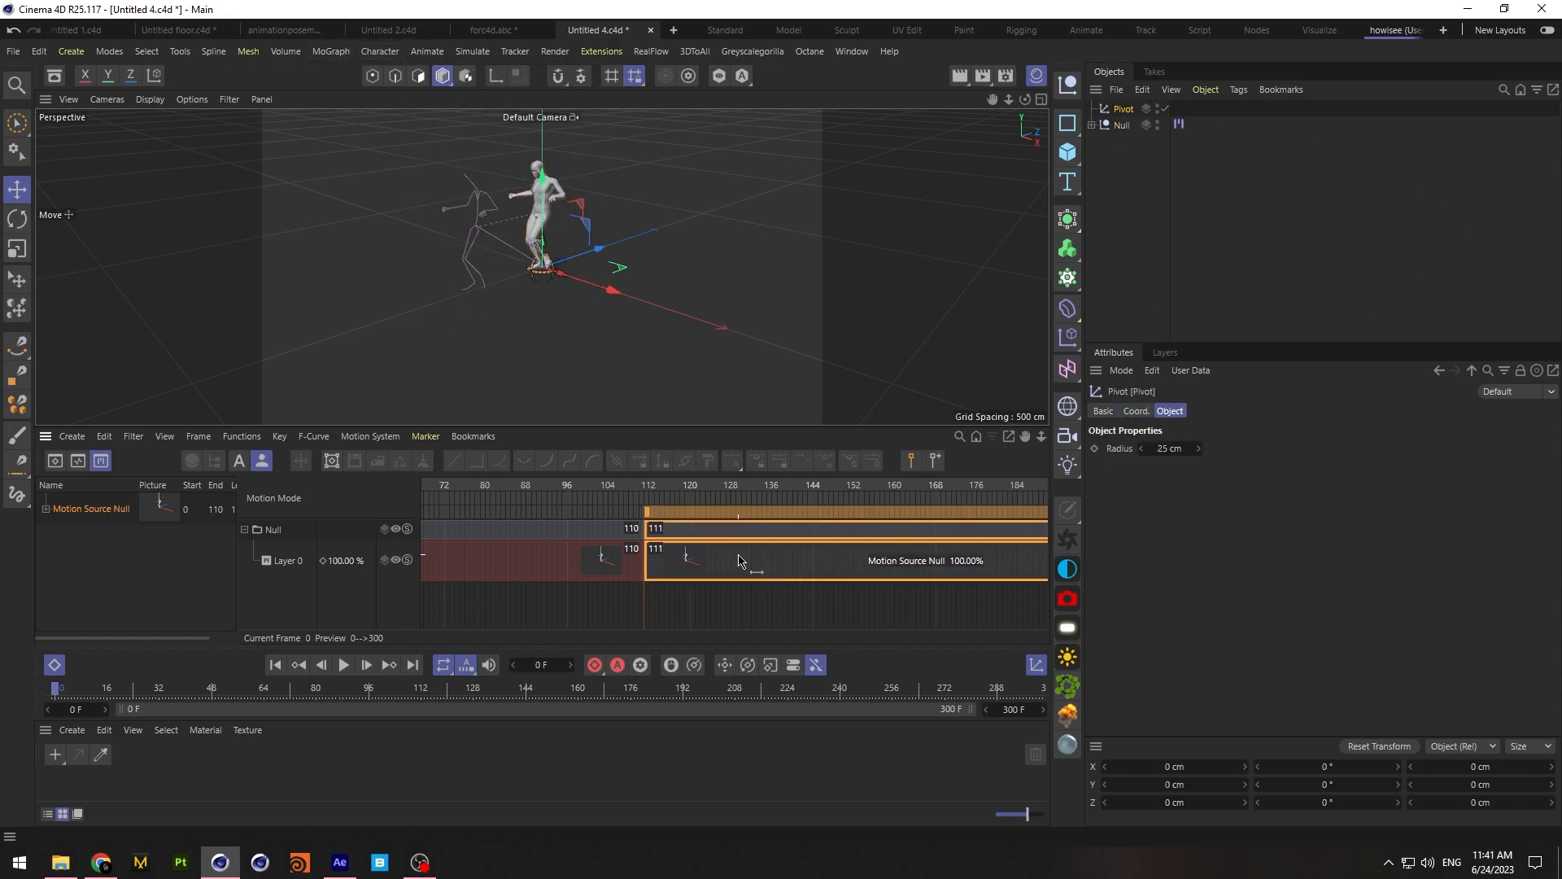
click(739, 560)
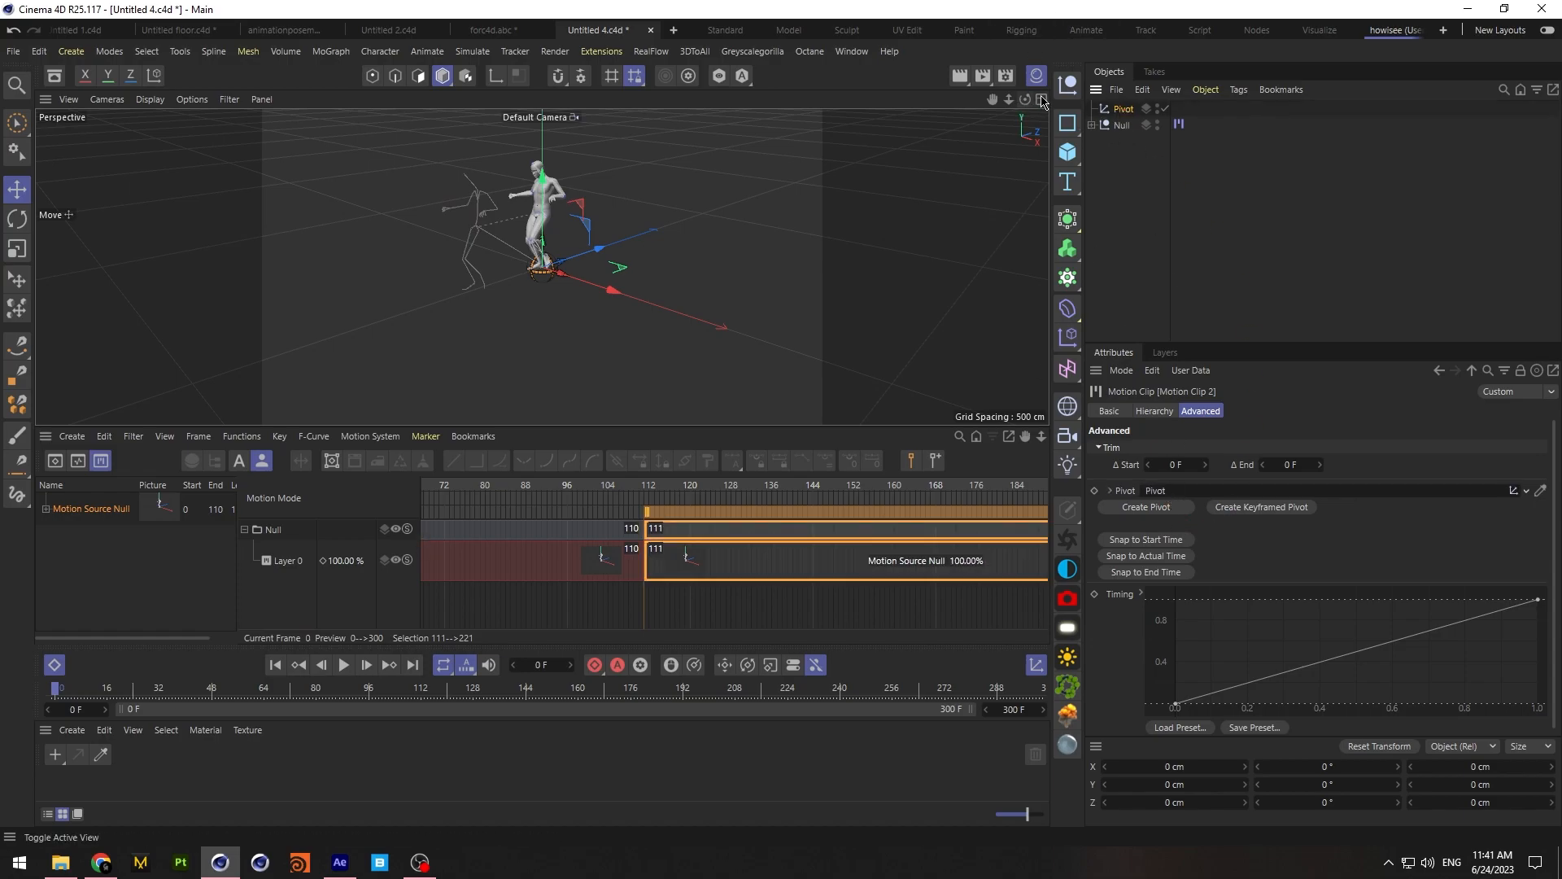
In the Right view at frame 111, move the pivot along Z to about -130.7 cm, matching the foot position between clips
click(1042, 100)
click(533, 268)
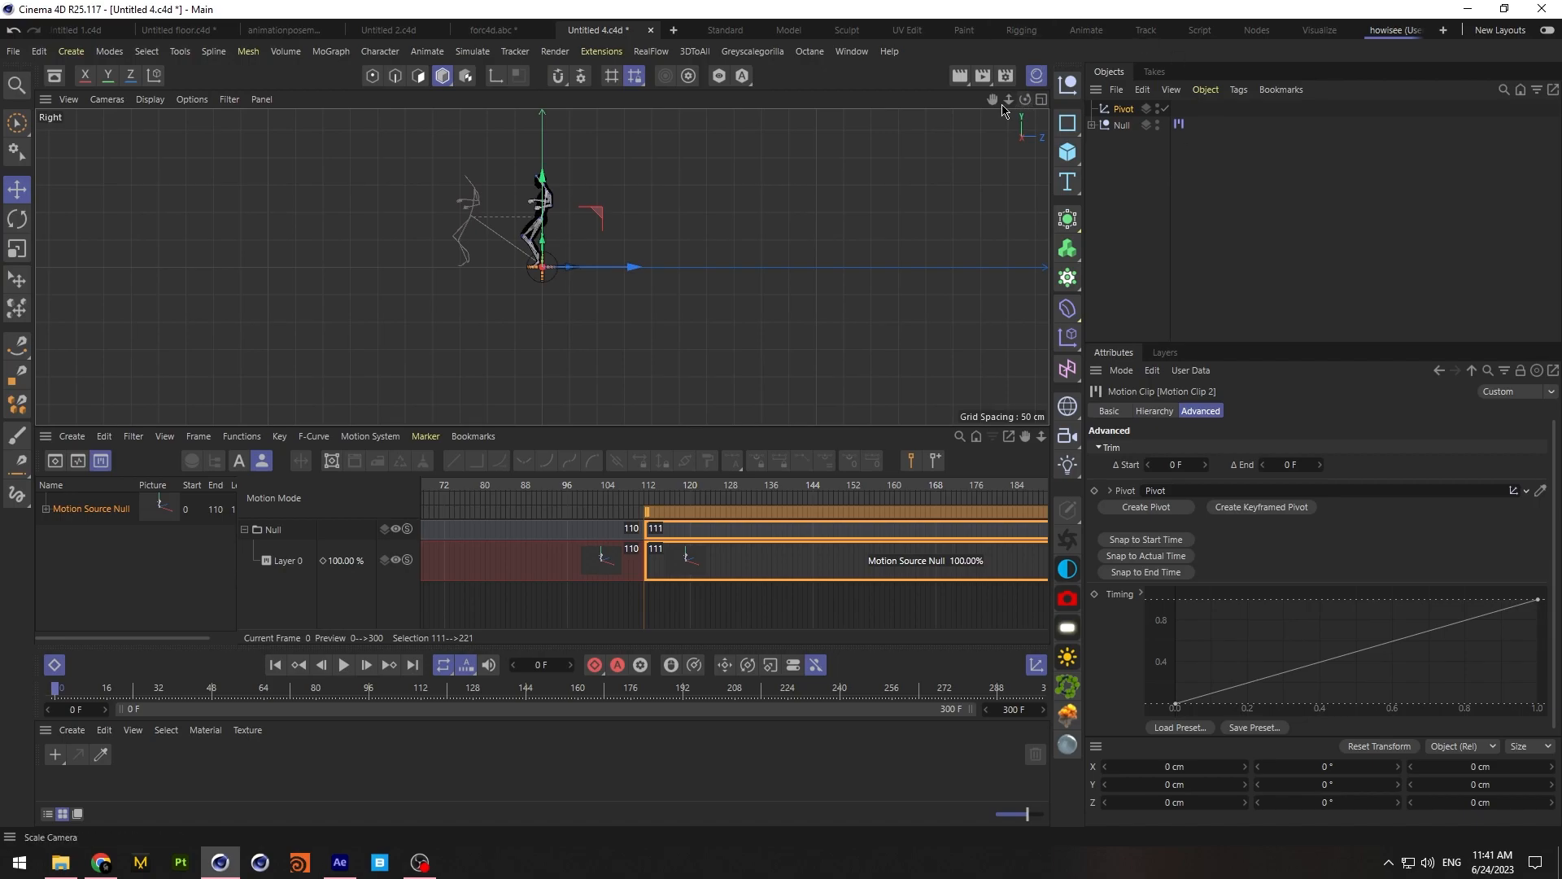
drag(1009, 99, 1109, 232)
click(651, 486)
drag(648, 481, 648, 487)
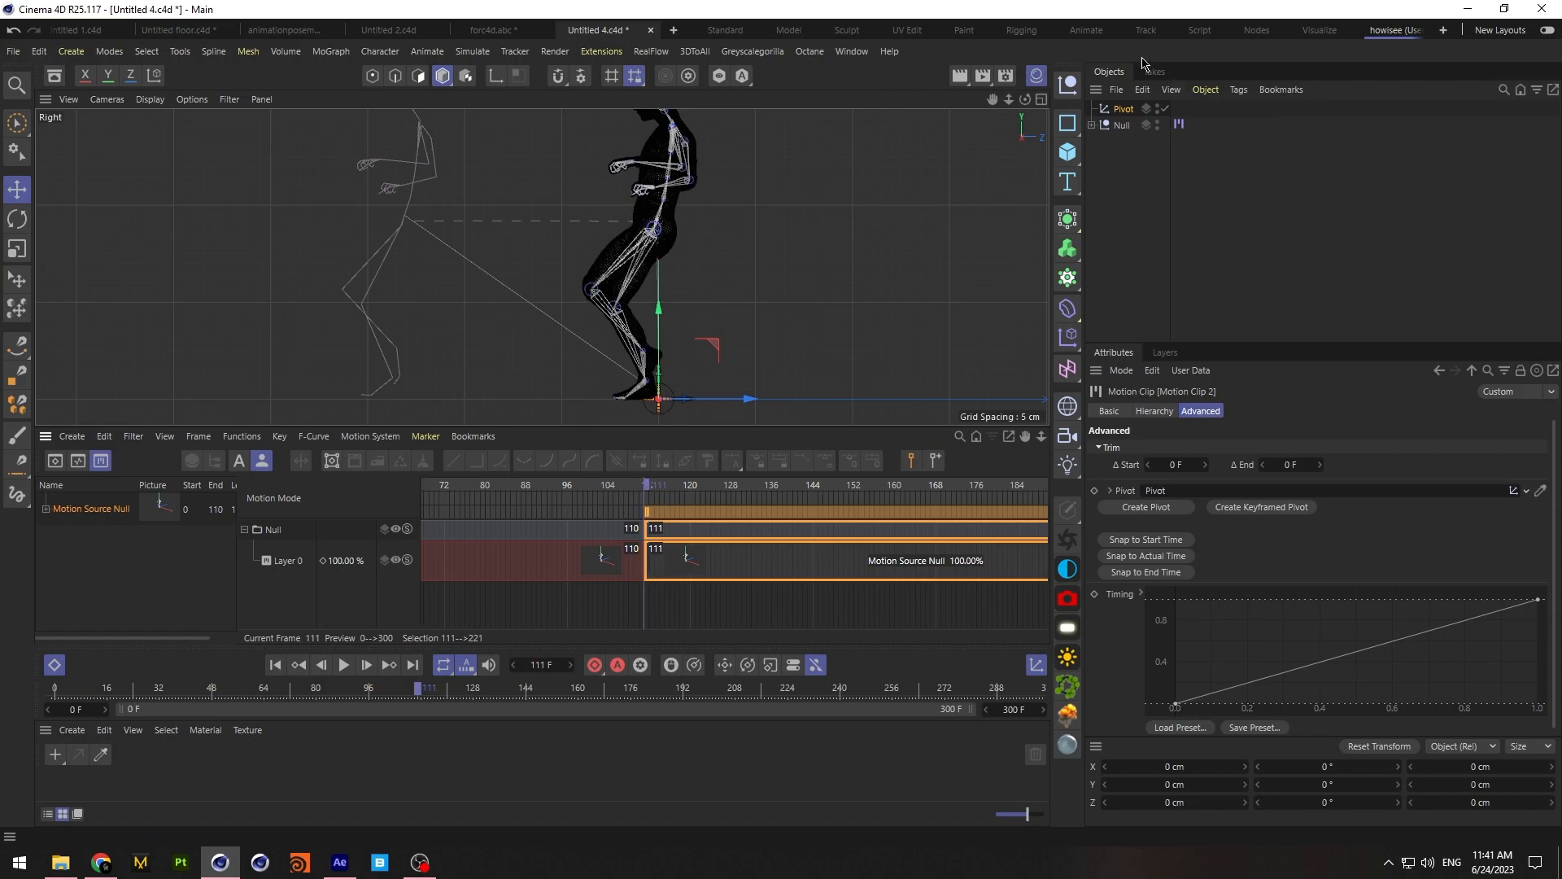
click(1126, 112)
drag(732, 407, 482, 424)
drag(993, 101, 1131, 91)
drag(993, 99, 1010, 7)
mouse_move(626, 373)
mouse_down()
mouse_move(650, 374)
mouse_move(629, 382)
mouse_up()
Shift the second clip to start at frame 110 and scrub over the join with the first clip
mouse_move(650, 486)
mouse_down()
mouse_move(663, 490)
mouse_move(638, 489)
mouse_up()
drag(690, 562, 684, 570)
click(684, 569)
mouse_move(643, 490)
mouse_down()
mouse_move(716, 512)
mouse_move(598, 511)
mouse_move(694, 516)
mouse_move(651, 511)
mouse_up()
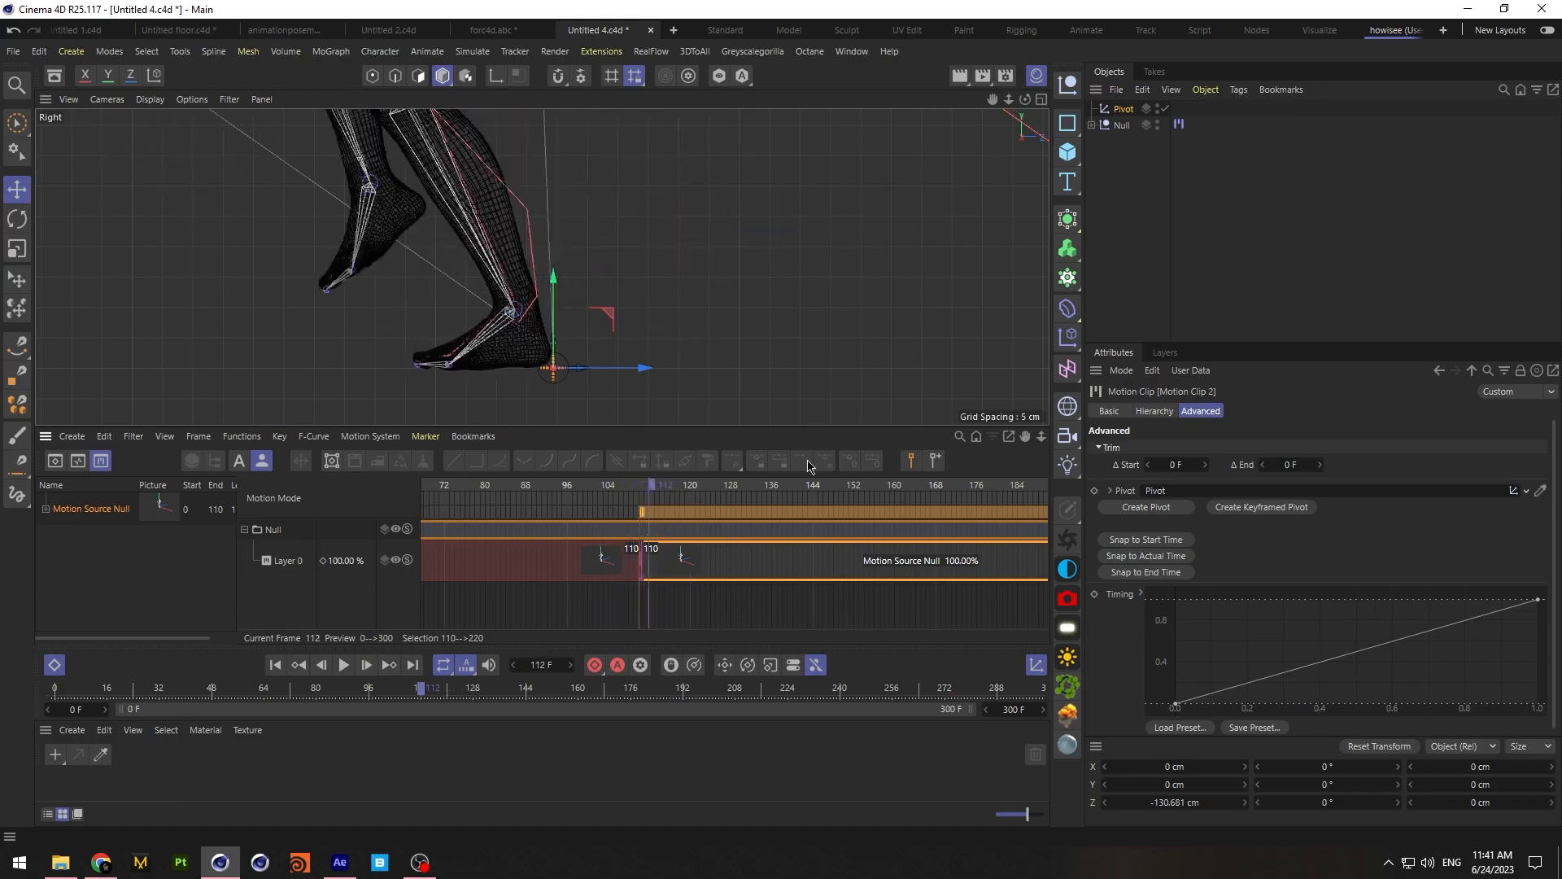
Add a third Motion Source Null clip at frame 221 and assign a duplicate of the pivot to it
drag(1009, 98, 1010, 106)
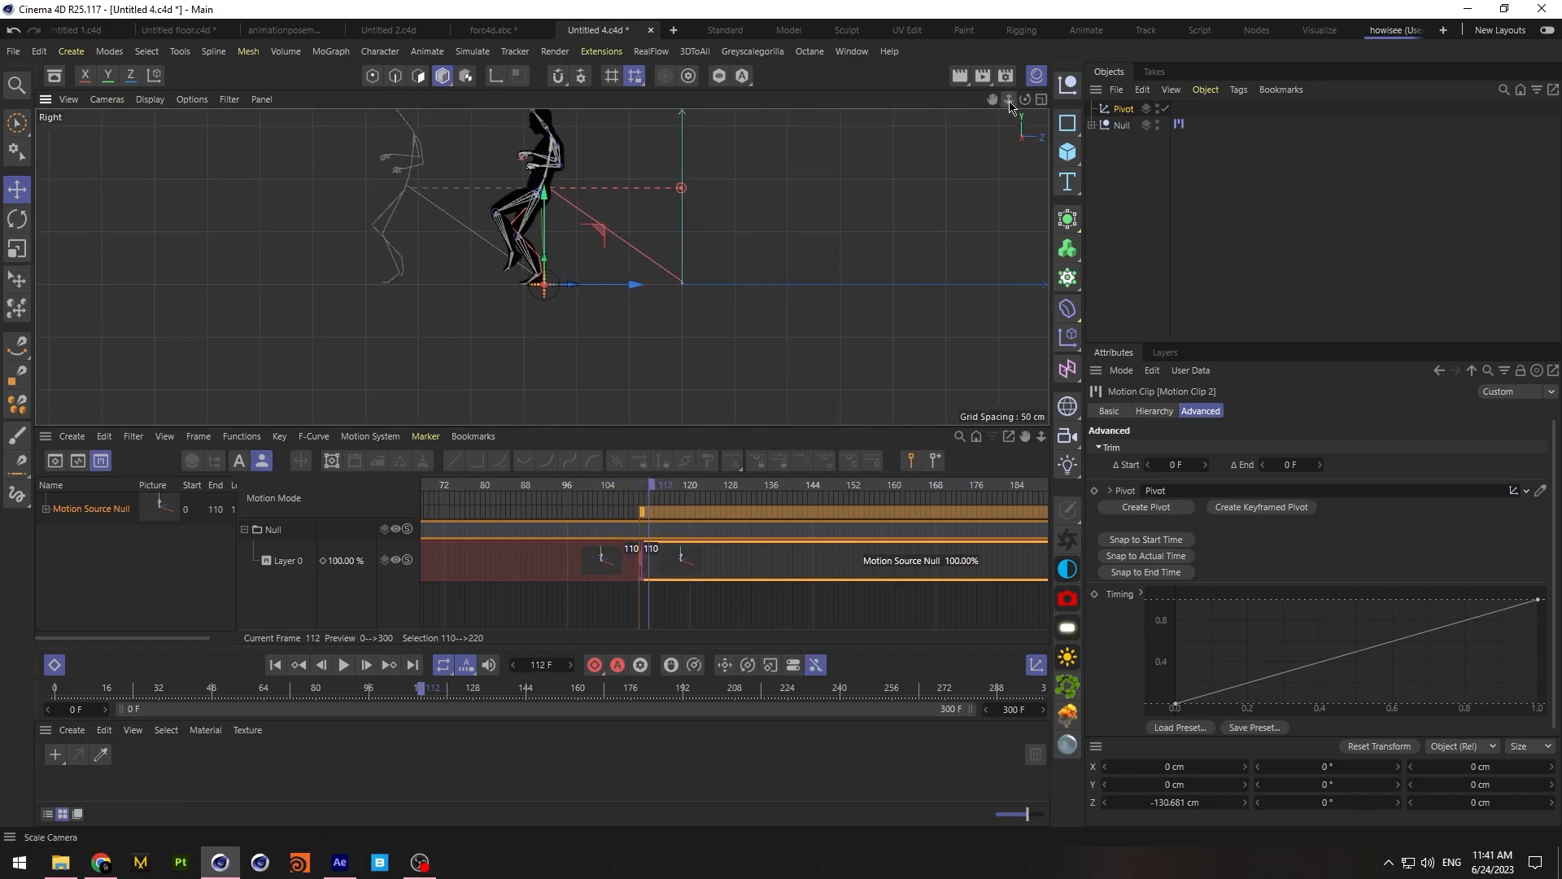
drag(1026, 438, 837, 440)
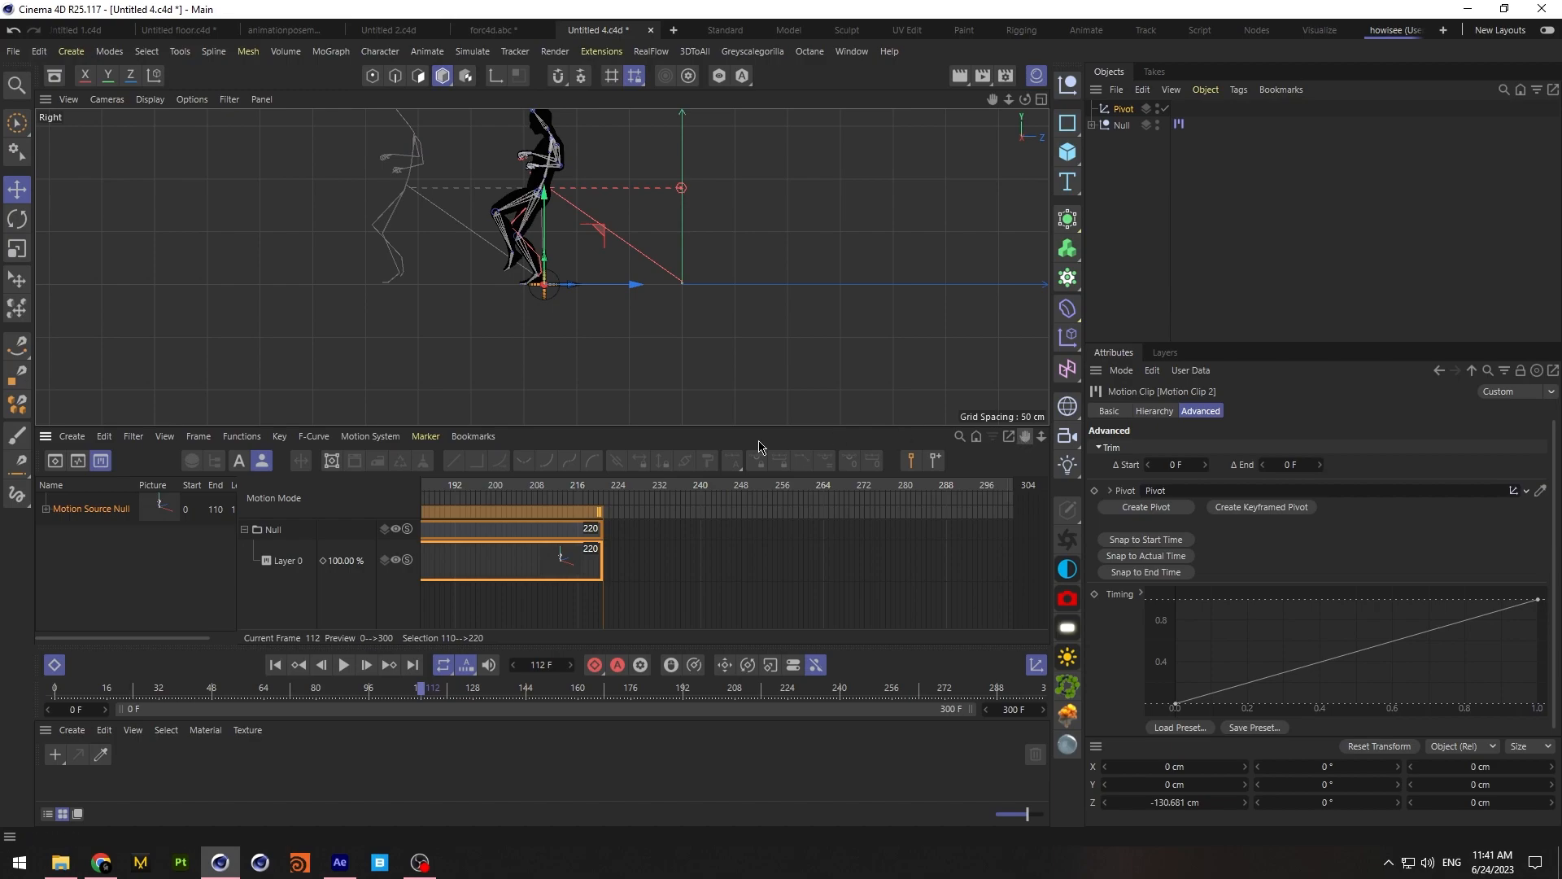
mouse_move(678, 556)
mouse_down()
mouse_move(655, 550)
mouse_move(669, 544)
mouse_up()
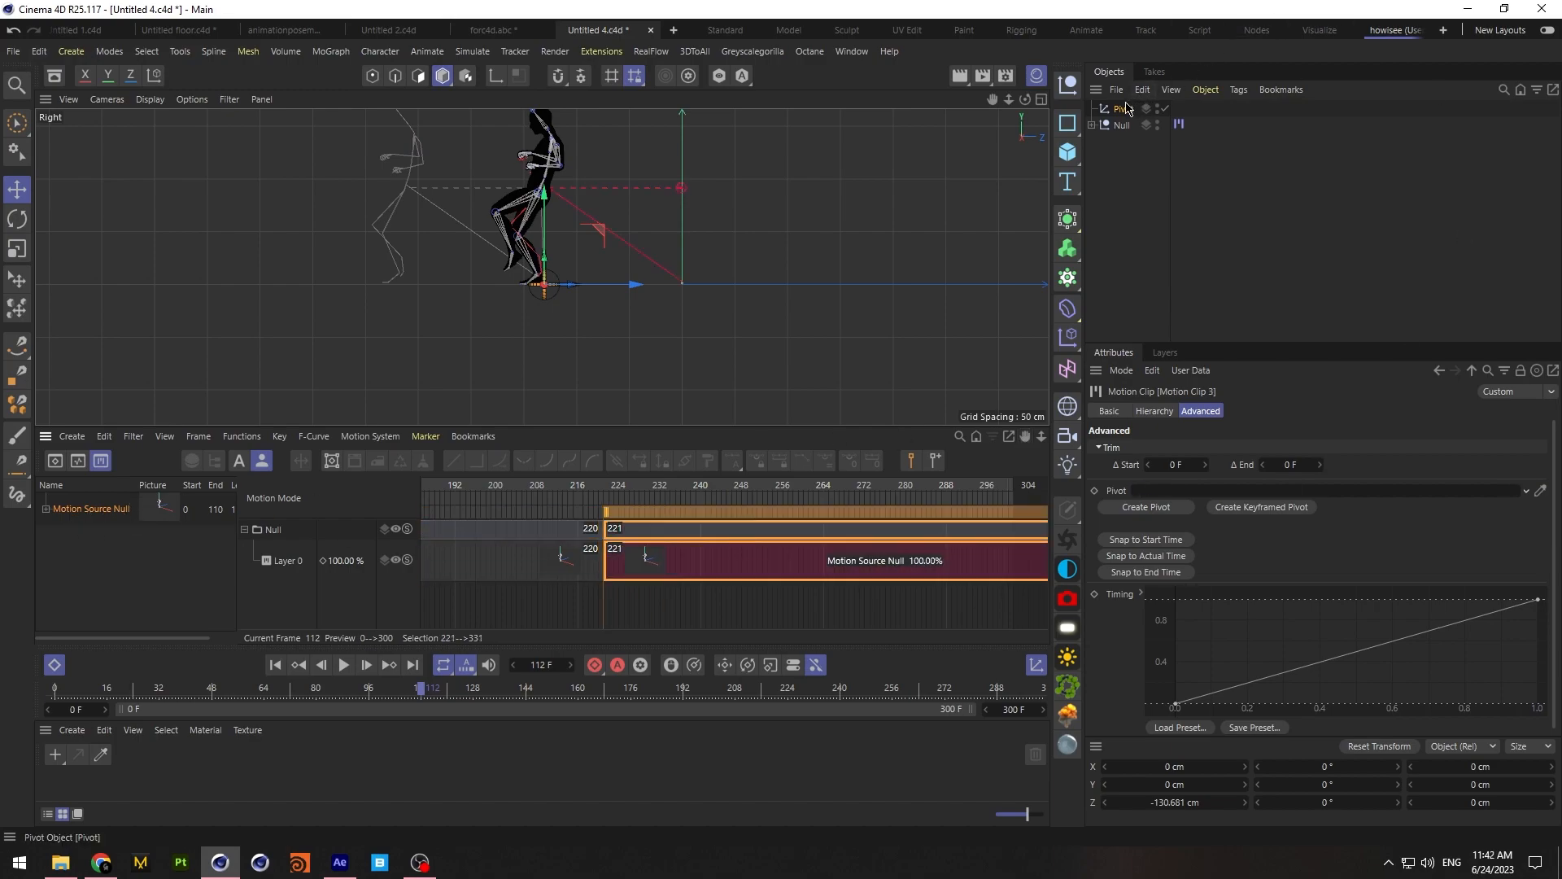
click(1125, 112)
click(893, 563)
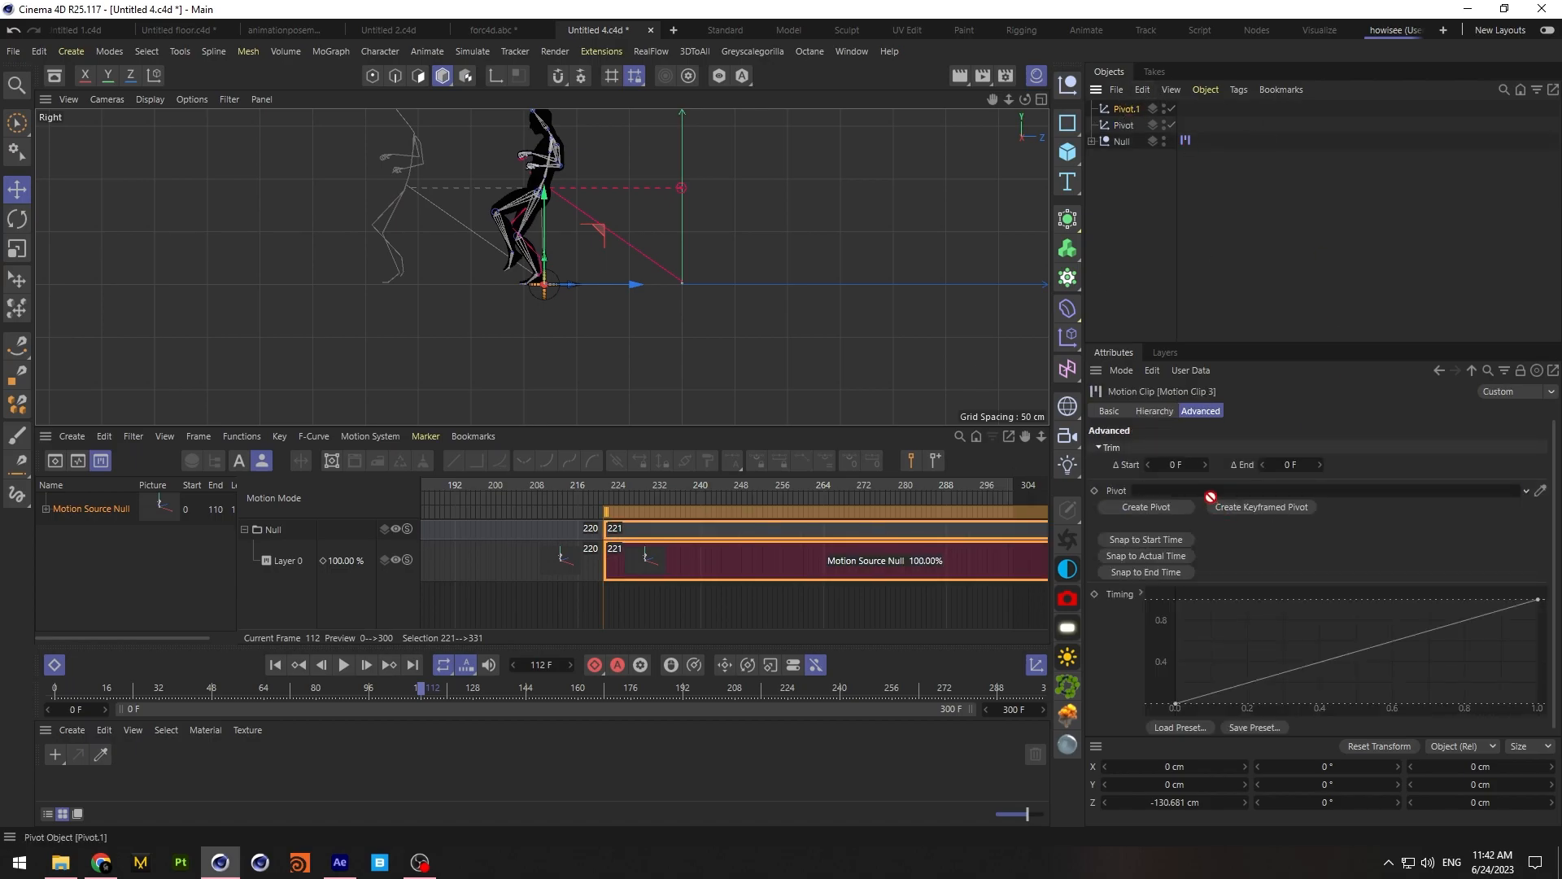
At frame 221, move the duplicated pivot along Z to about -261.4 cm, aligning the third clip's foot with the second clip
drag(993, 100, 542, 266)
drag(616, 489, 608, 490)
drag(946, 366, 612, 413)
drag(993, 103, 1011, 44)
alt+right_drag(542, 266, 535, 264)
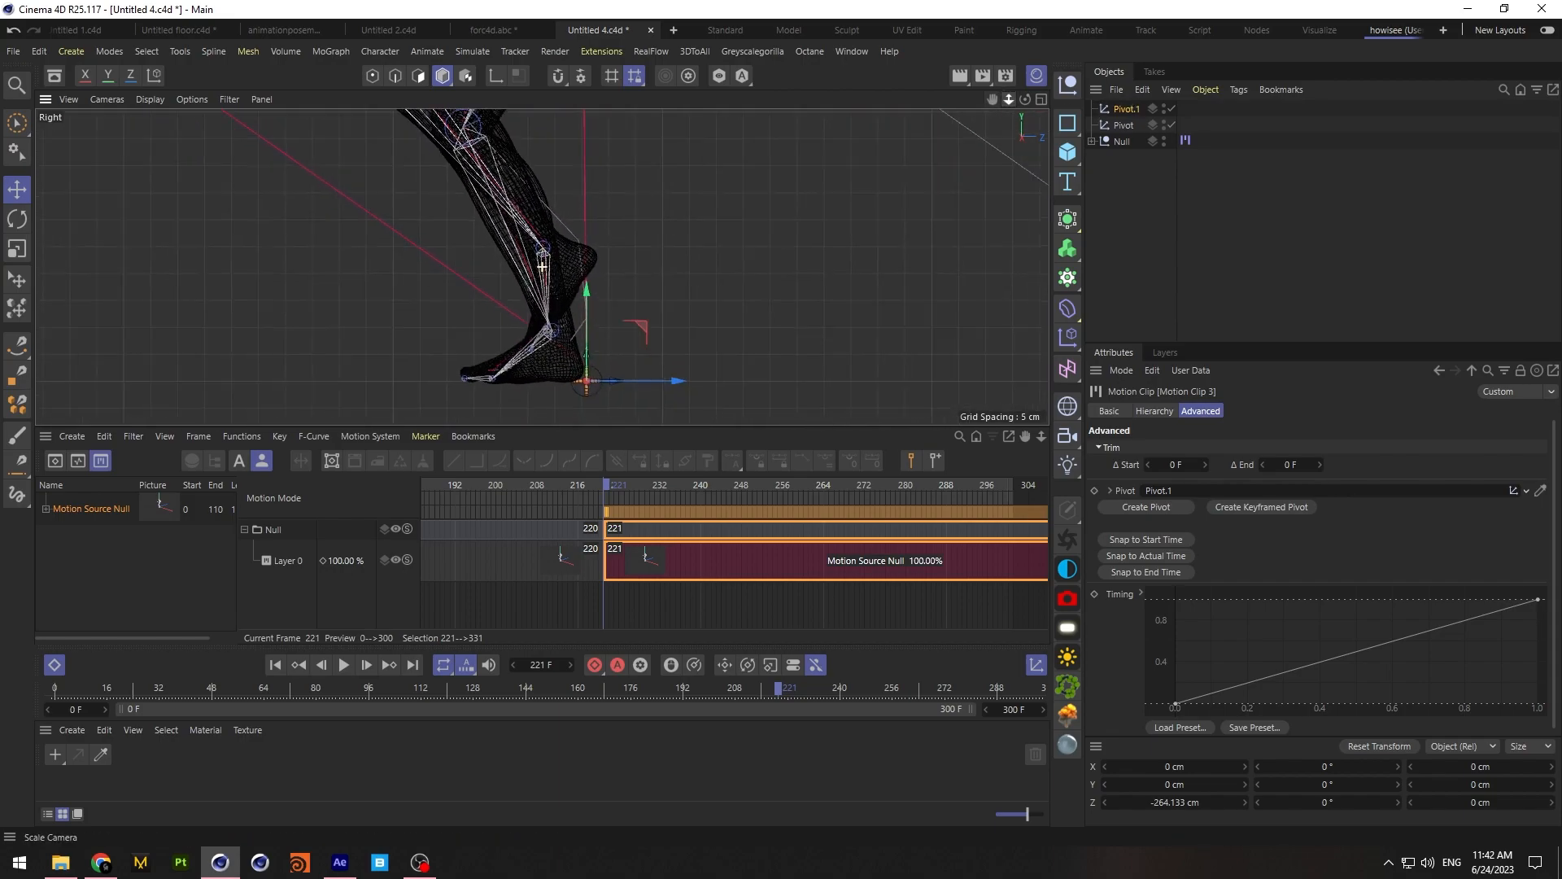
mouse_move(644, 387)
mouse_down()
mouse_move(675, 404)
mouse_move(661, 407)
mouse_up()
Shift the third clip to start at frame 220 and set the project's end frame to 330
drag(608, 491, 597, 490)
click(676, 559)
drag(675, 558, 671, 561)
mouse_move(600, 489)
mouse_down()
mouse_move(587, 498)
mouse_move(621, 491)
mouse_up()
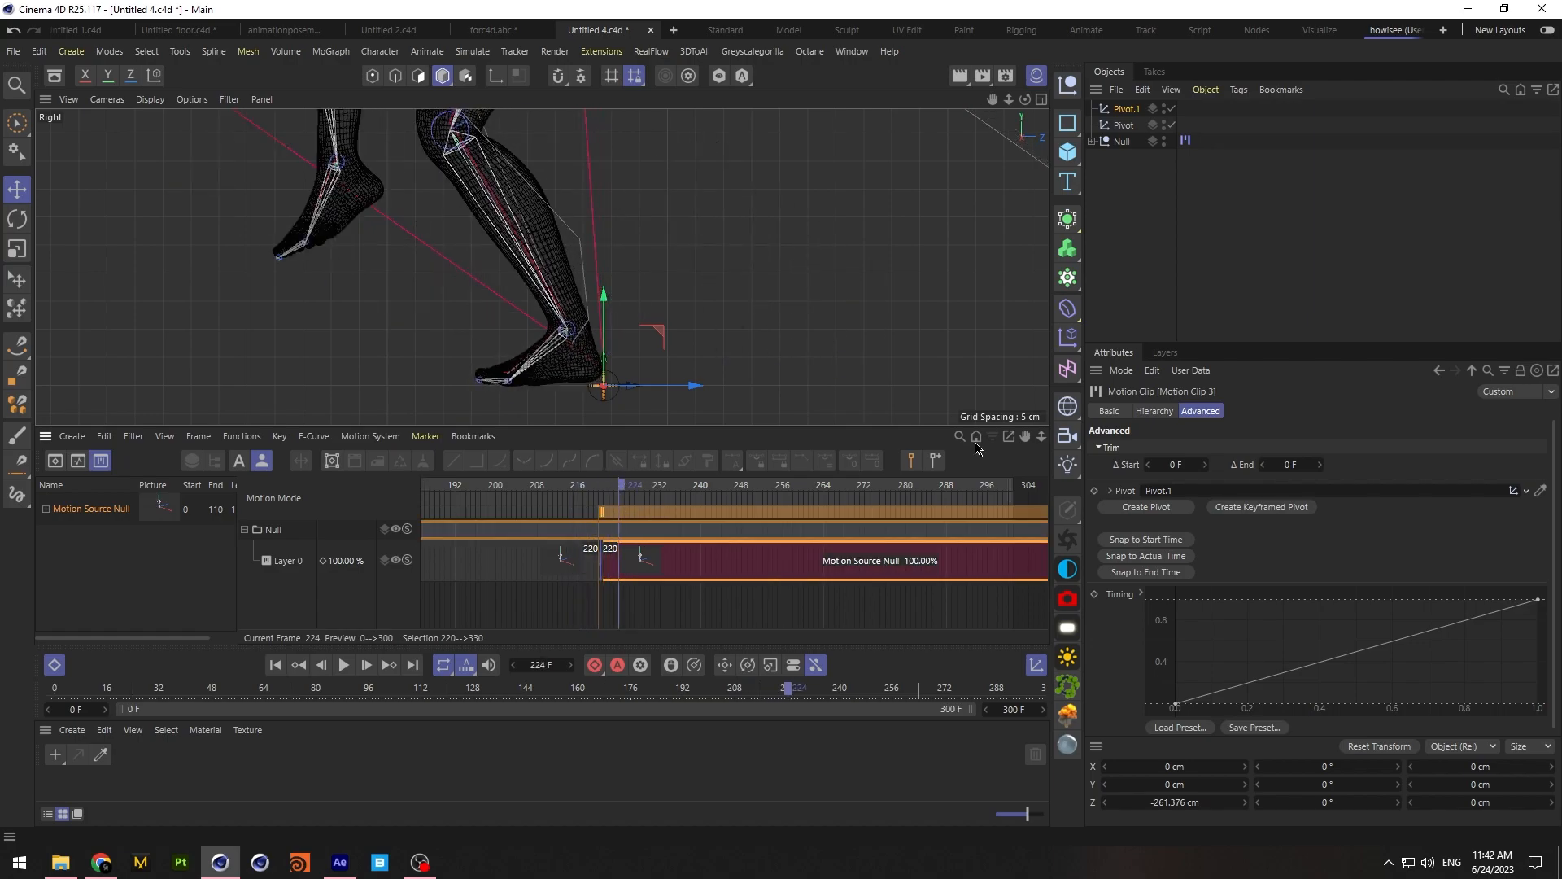
drag(1026, 437, 699, 437)
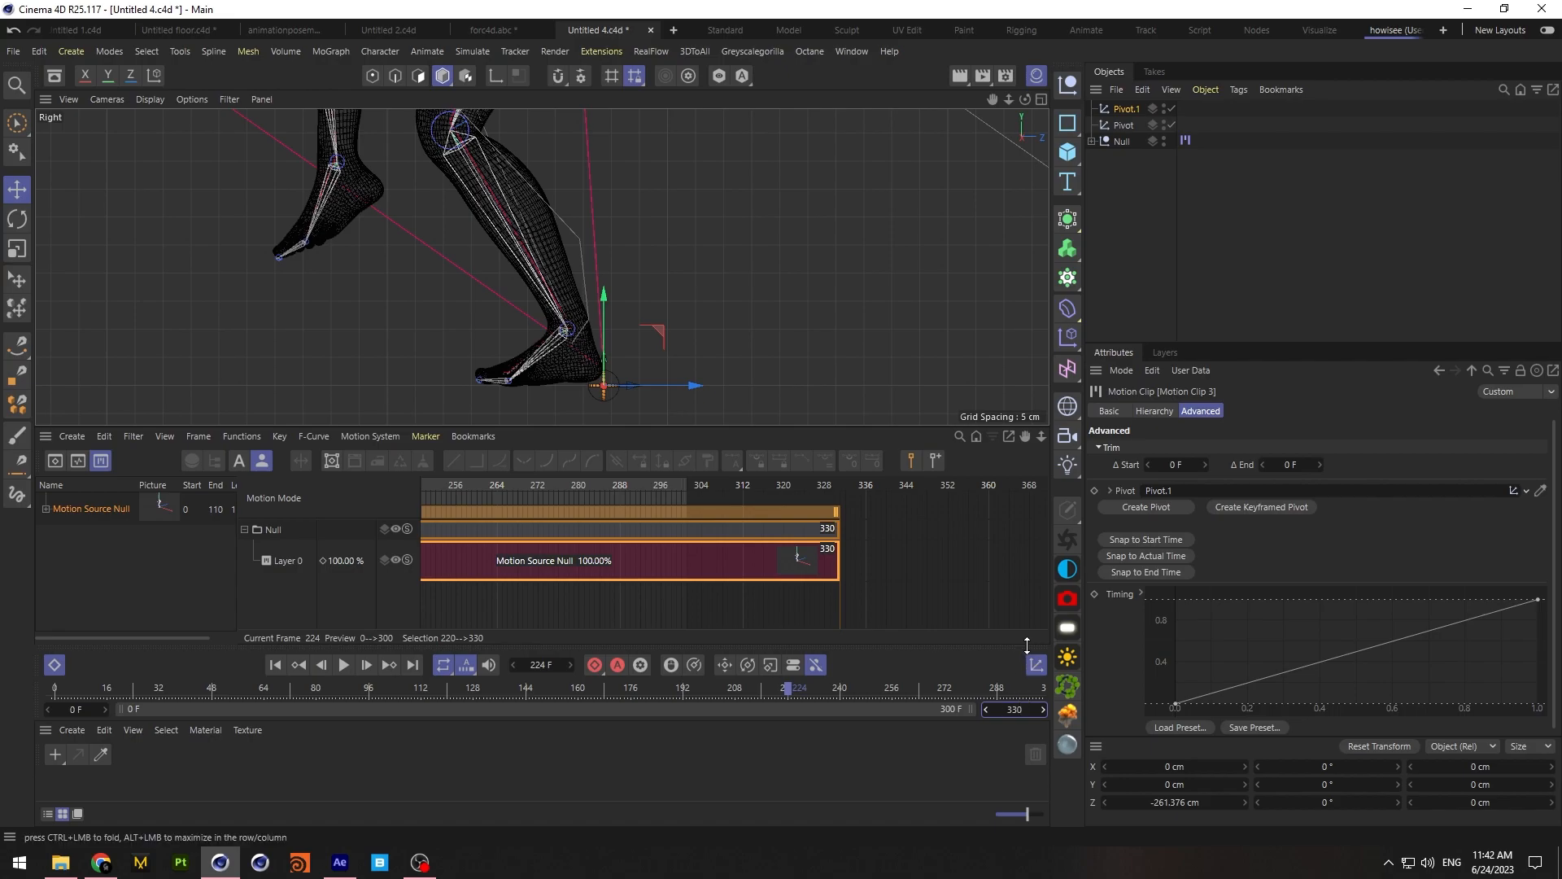
key(Return)
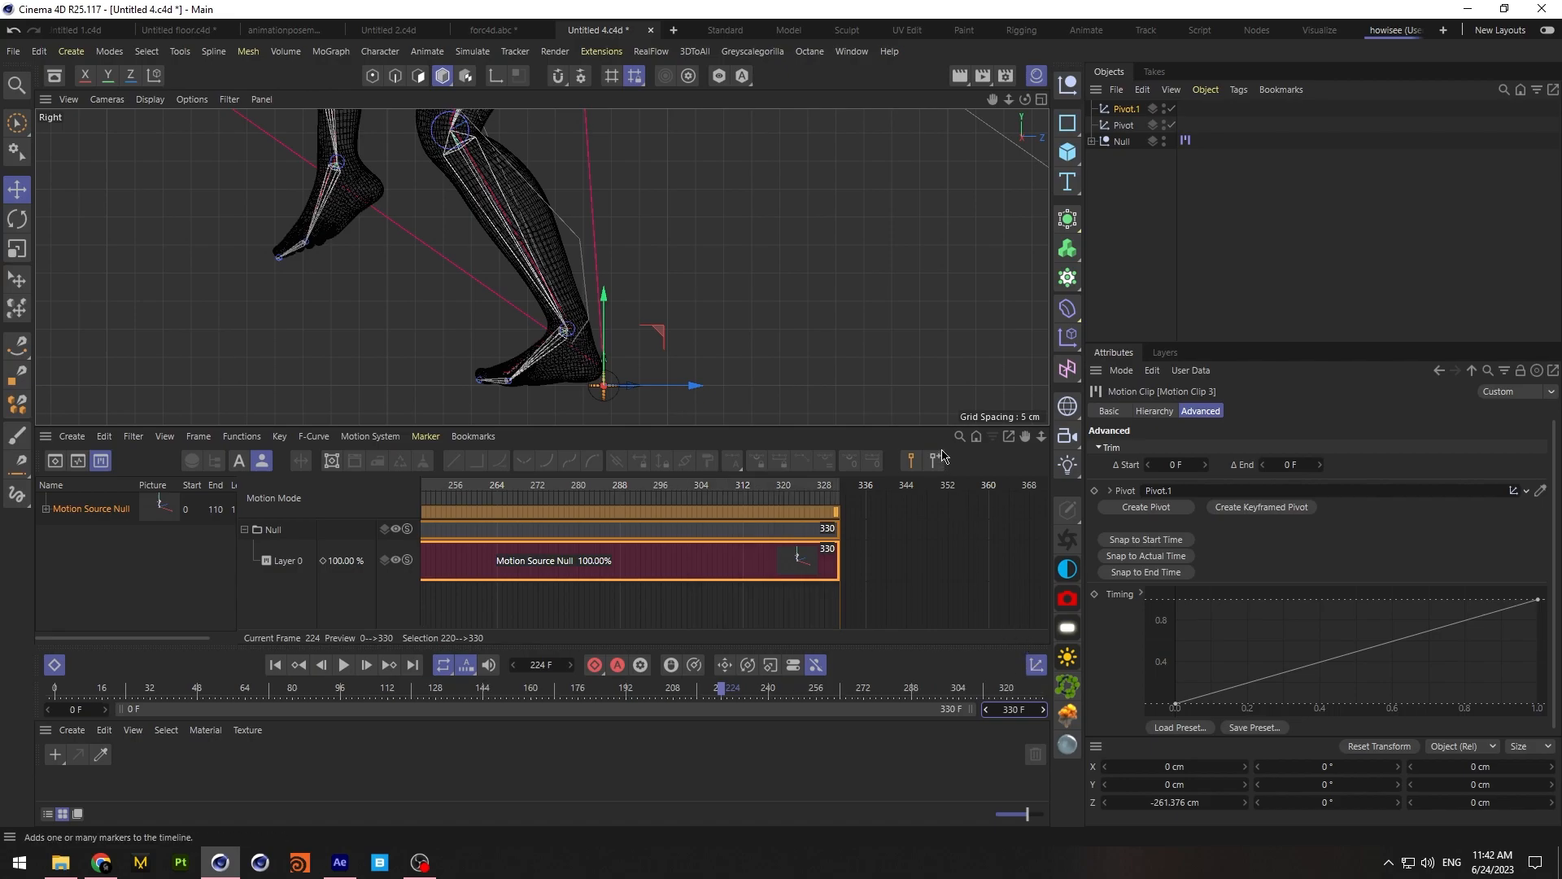
Return to the perspective view and play the walk from the first frame to check the clip joins
click(1042, 102)
click(537, 99)
click(1093, 237)
click(275, 665)
click(344, 665)
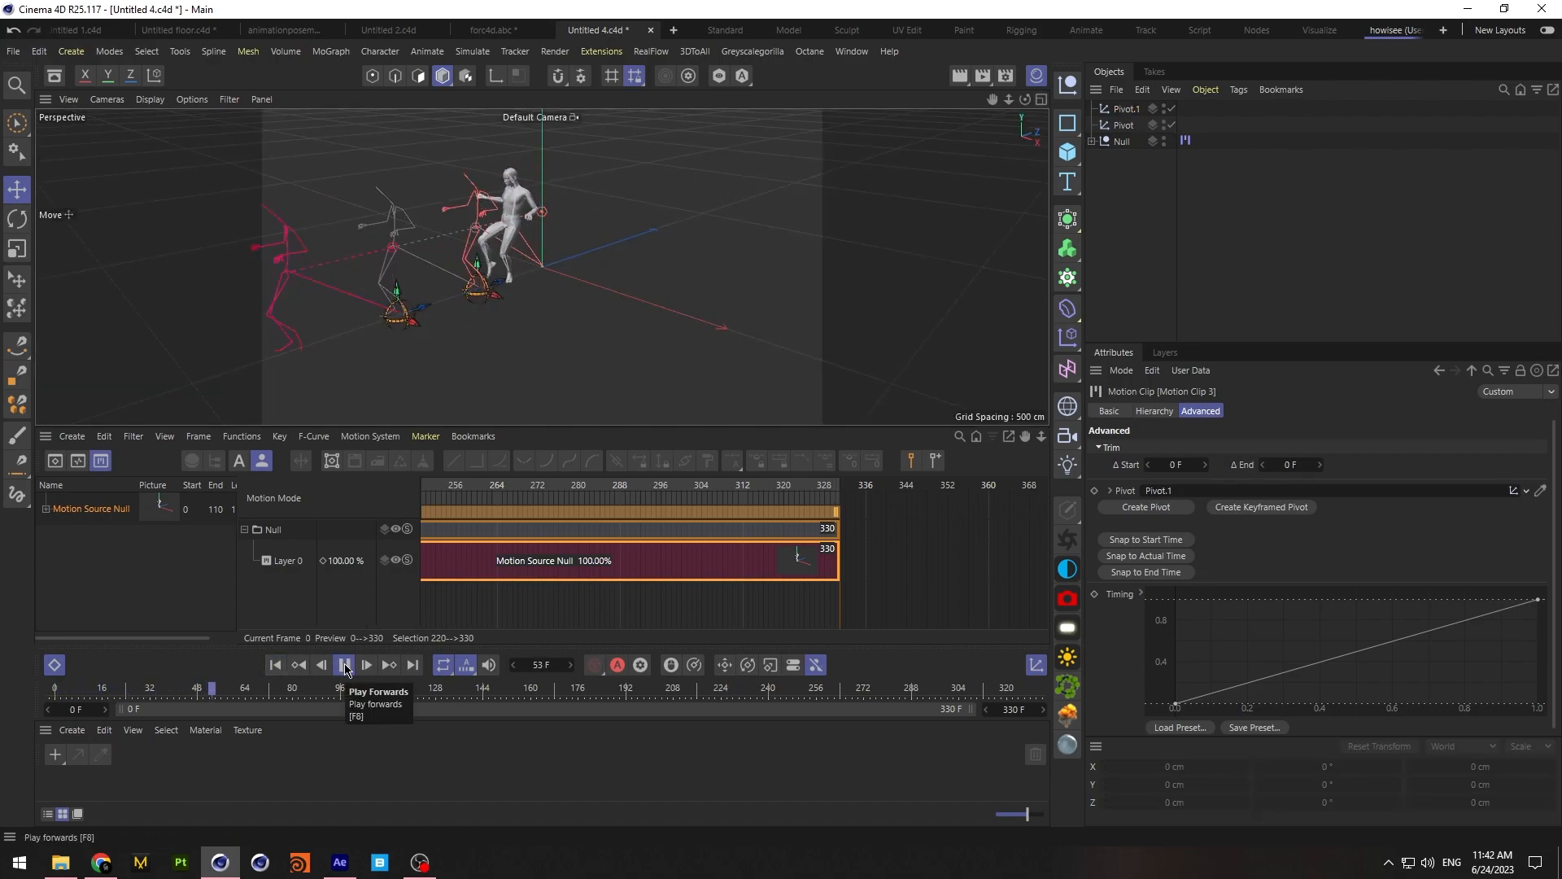
click(344, 665)
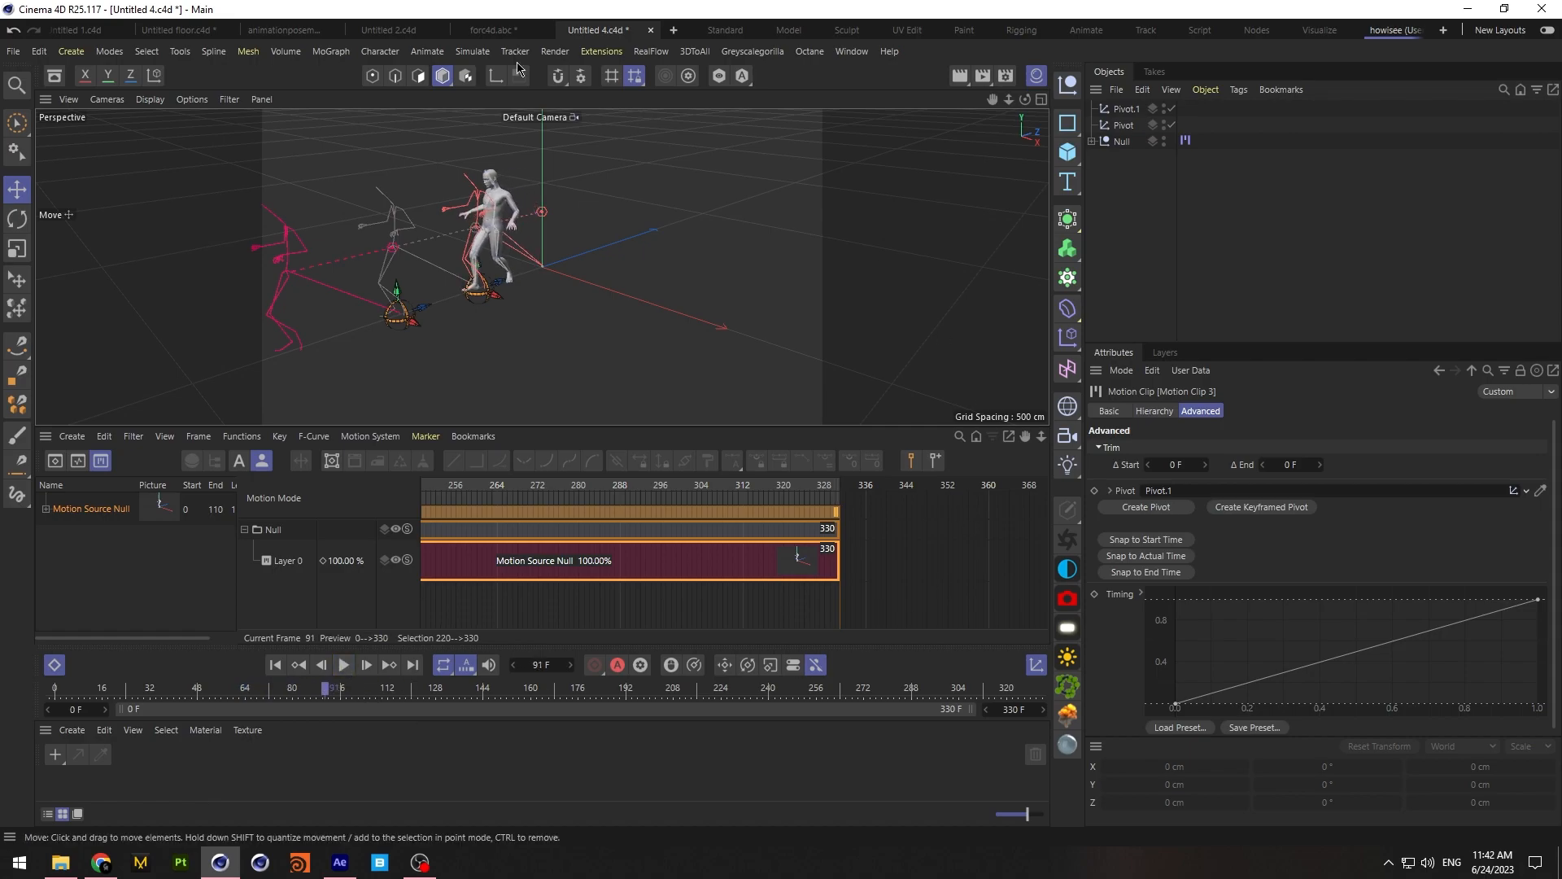
Save the project
click(13, 50)
click(50, 214)
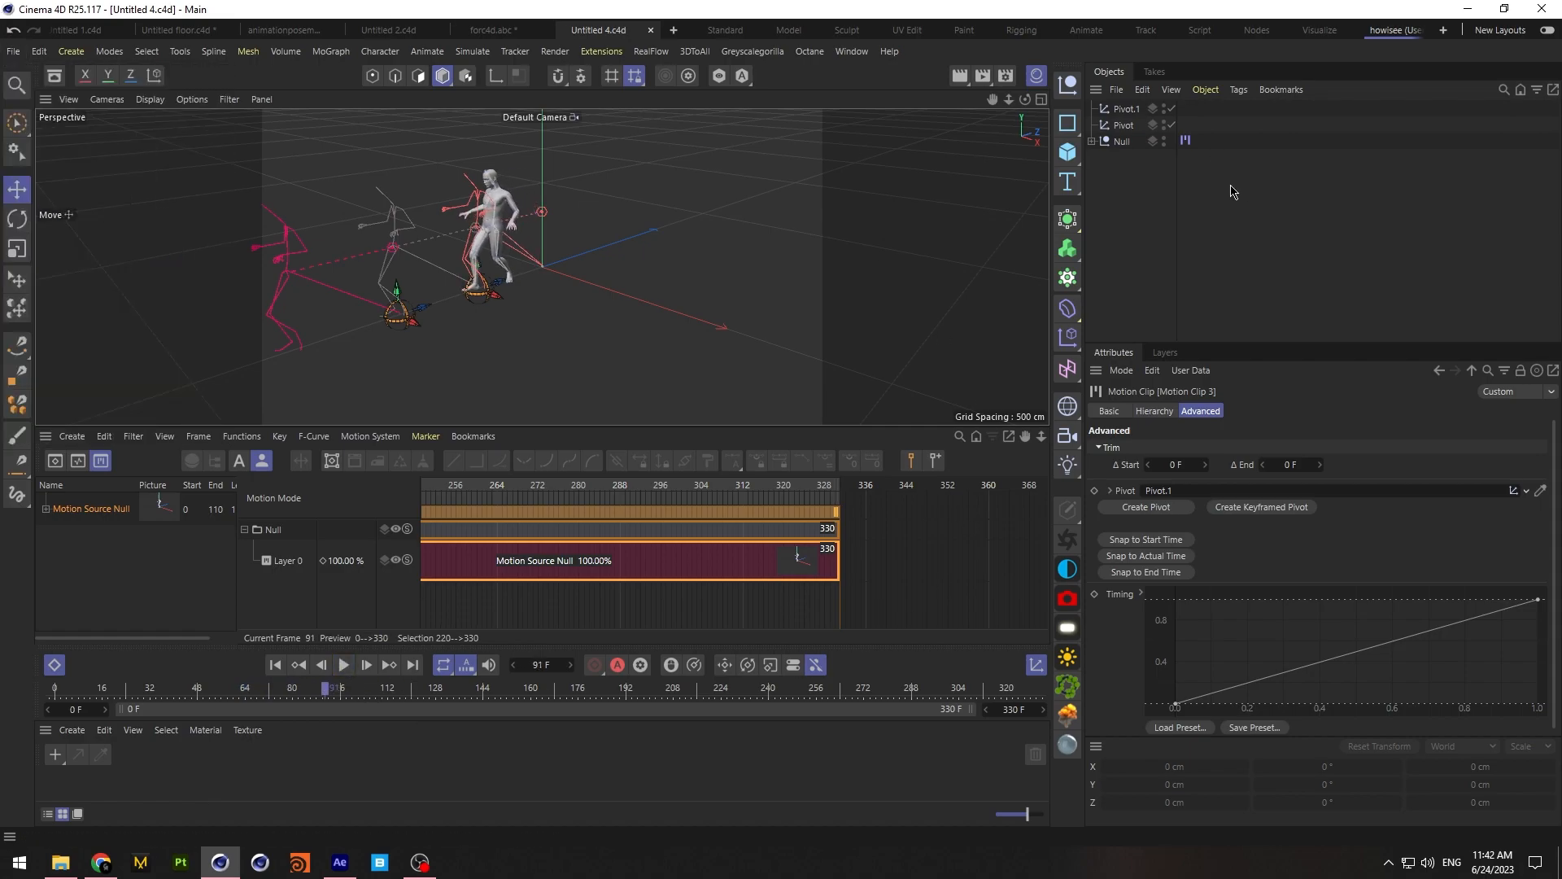
Export only the walking character's null hierarchy as Alembic, frames 0 to 330, under the name "for mrvl" in the lesson folder
click(1121, 142)
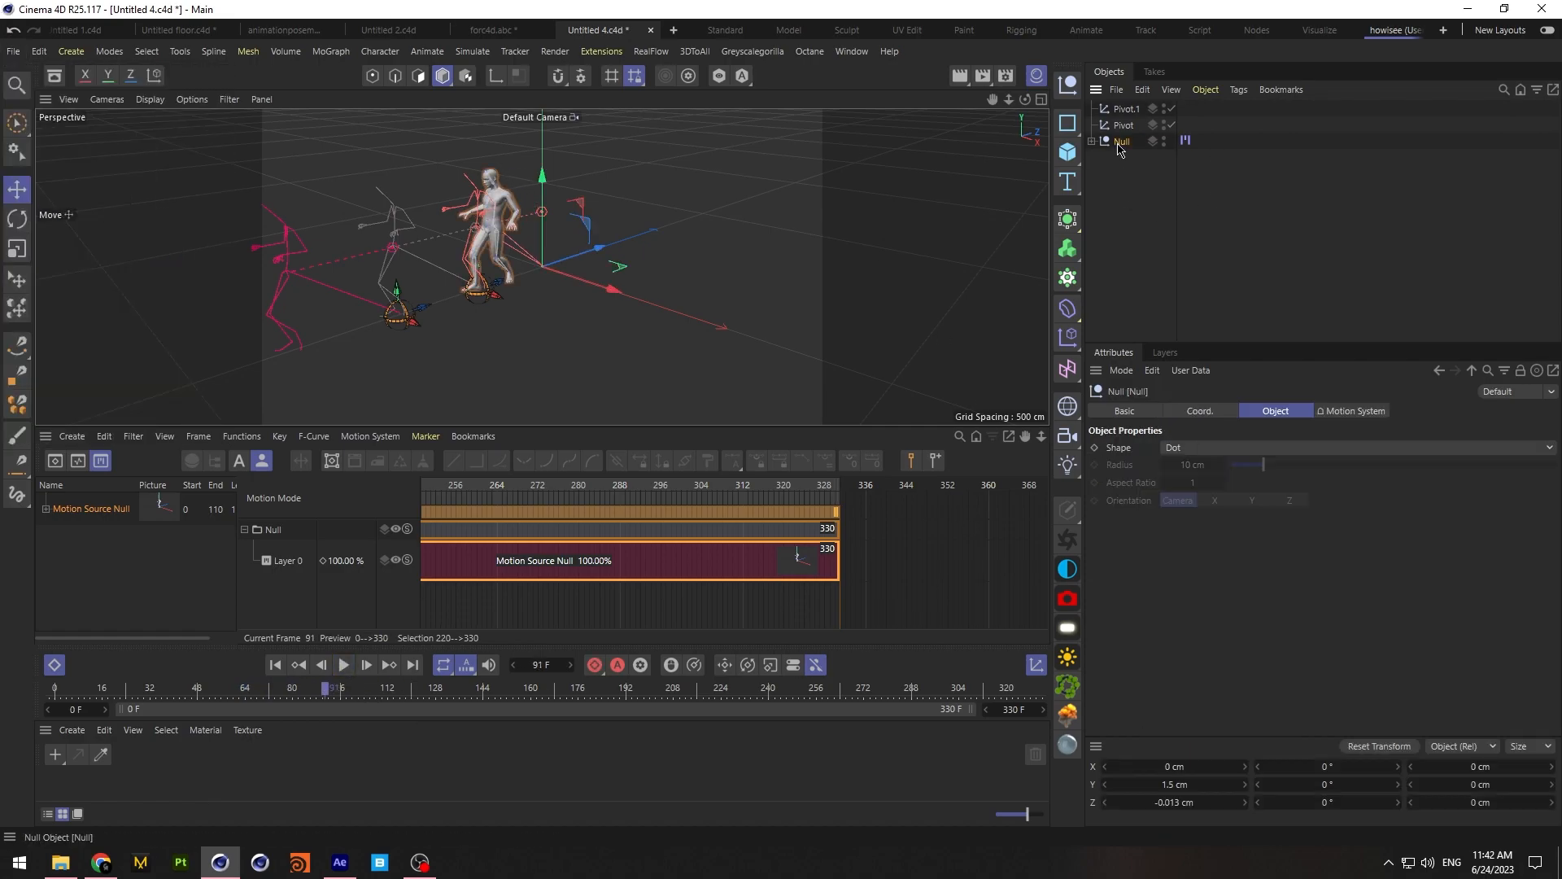
click(18, 50)
mouse_move(114, 392)
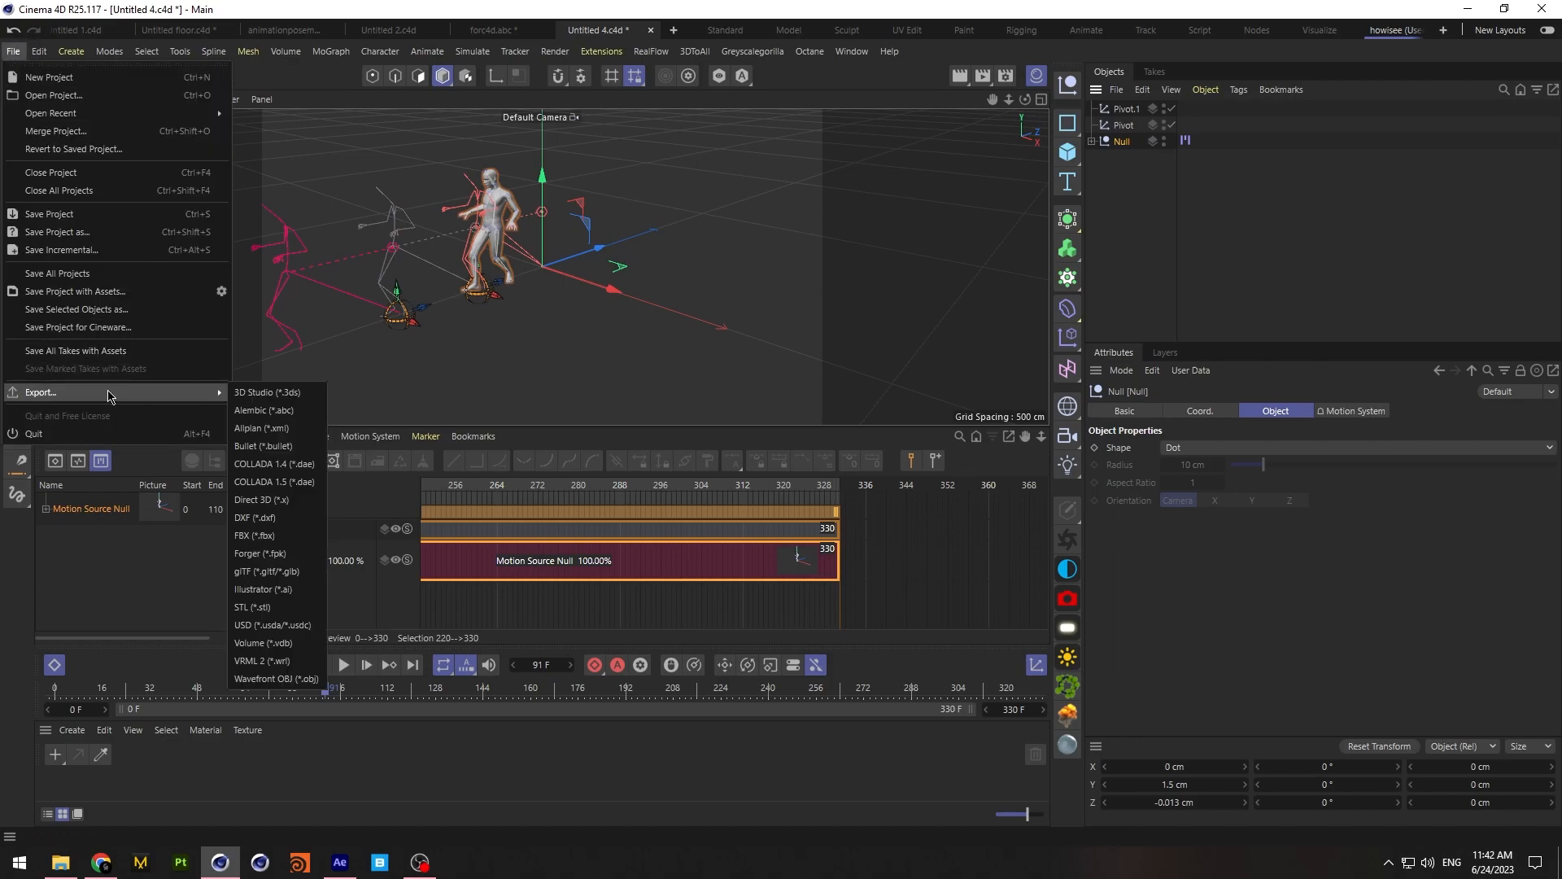
click(282, 411)
drag(301, 452, 690, 506)
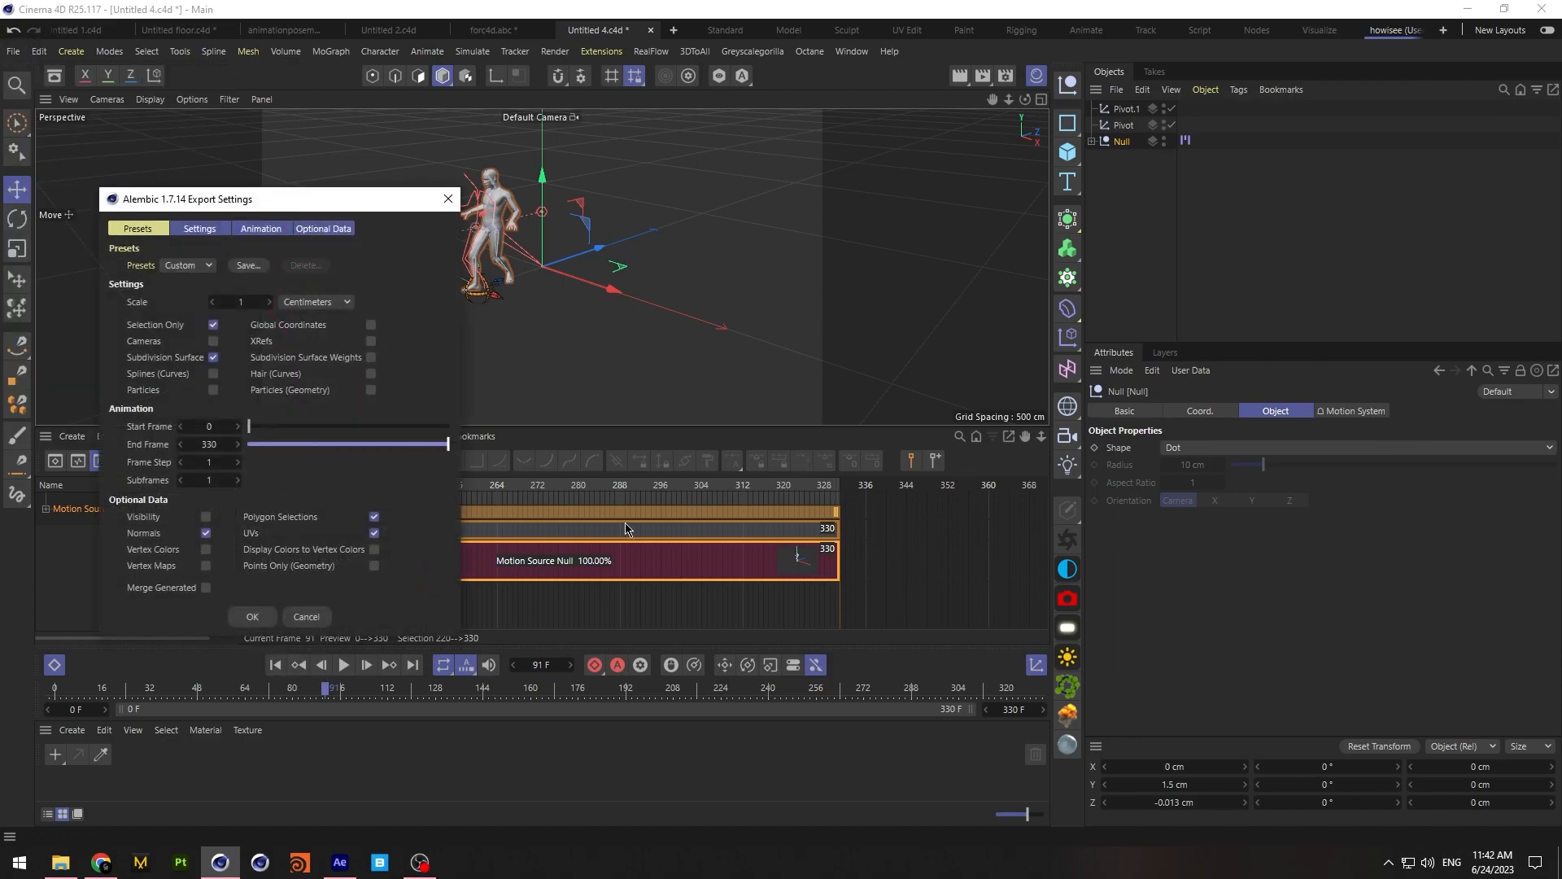
click(253, 616)
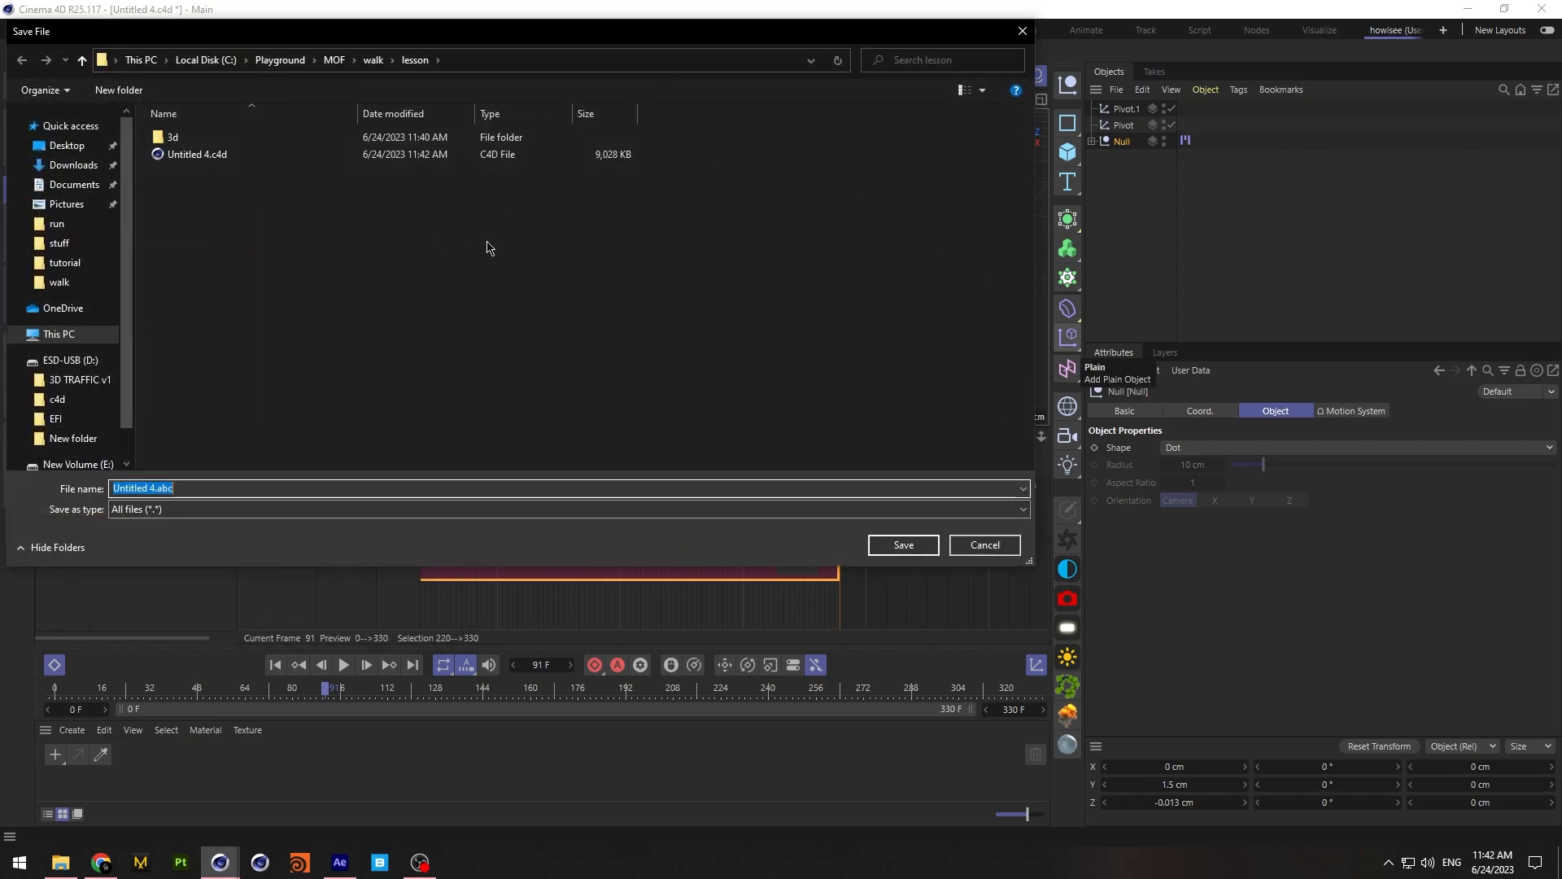
text(for mrvl)
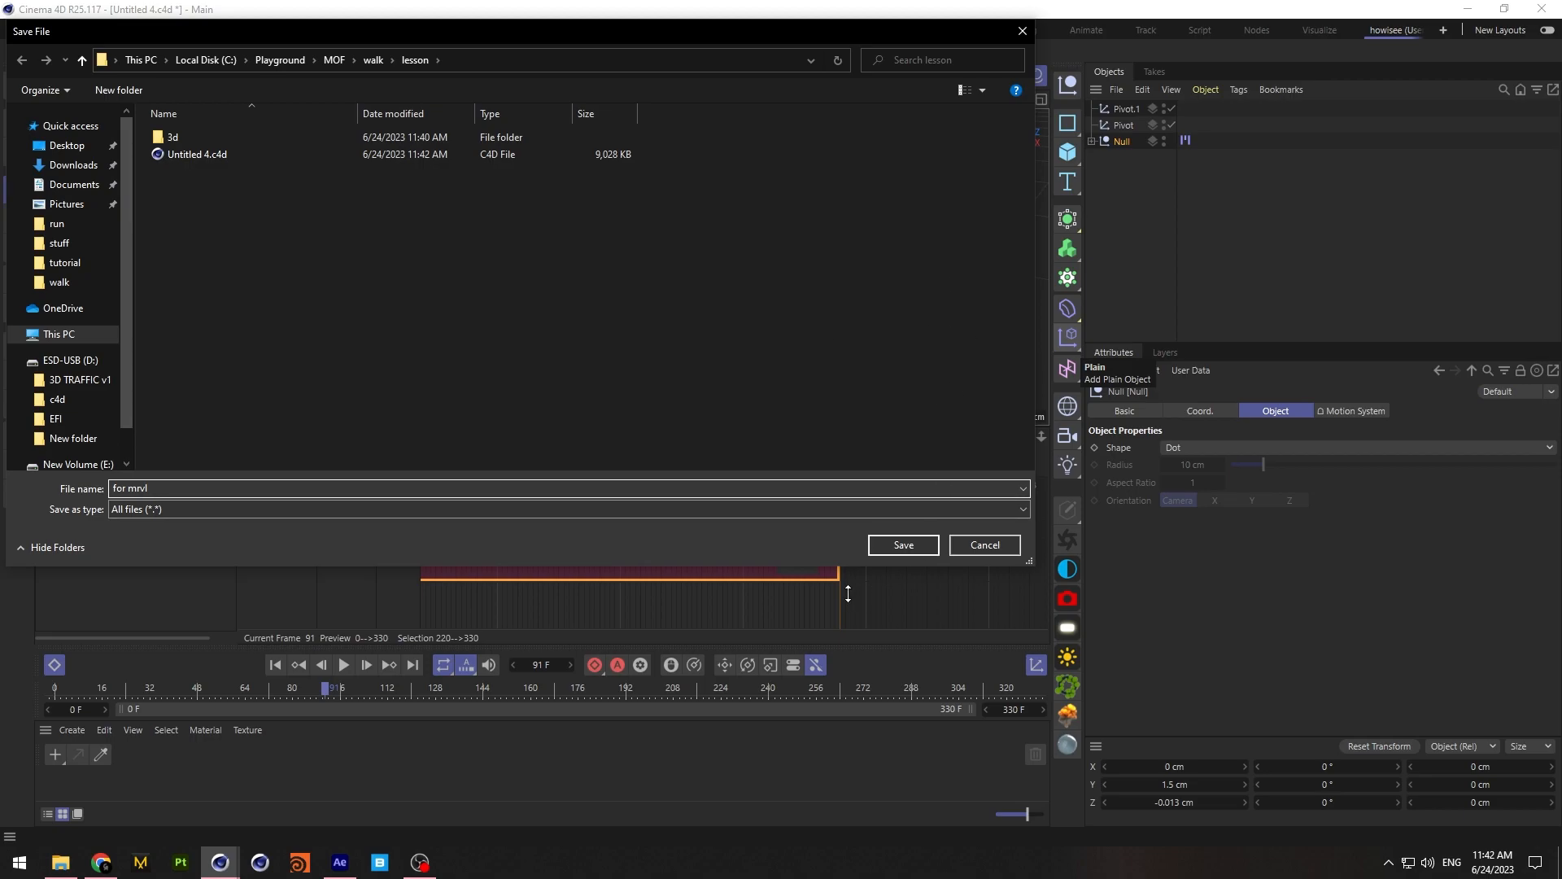
click(905, 547)
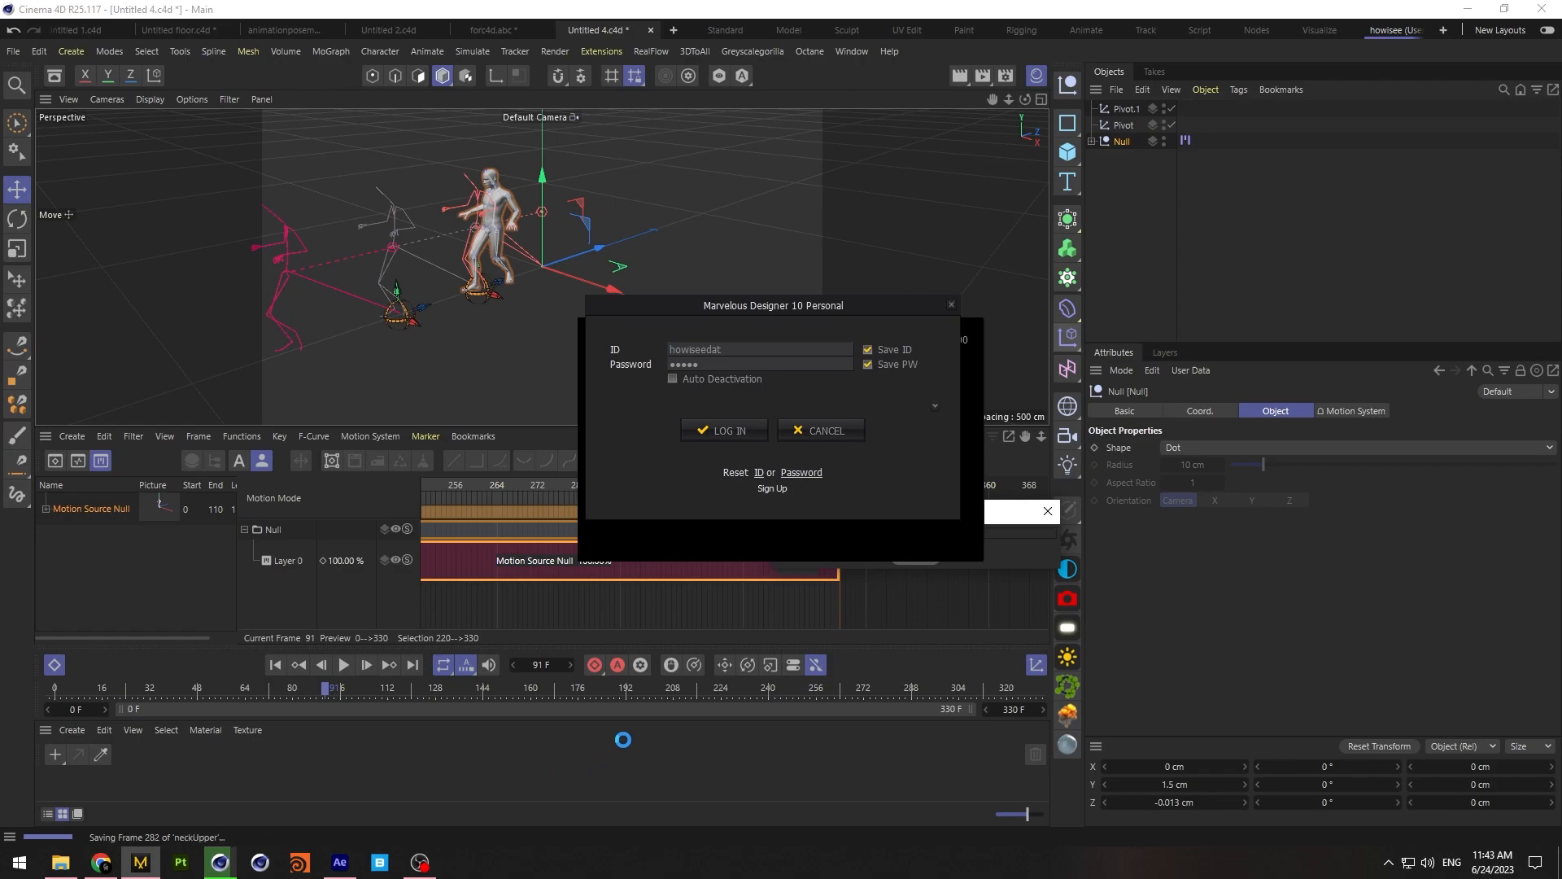
Log in to Marvelous Designer 10 with the saved credentials and close After Effects and the Mixamo browser window
click(729, 430)
mouse_move(340, 862)
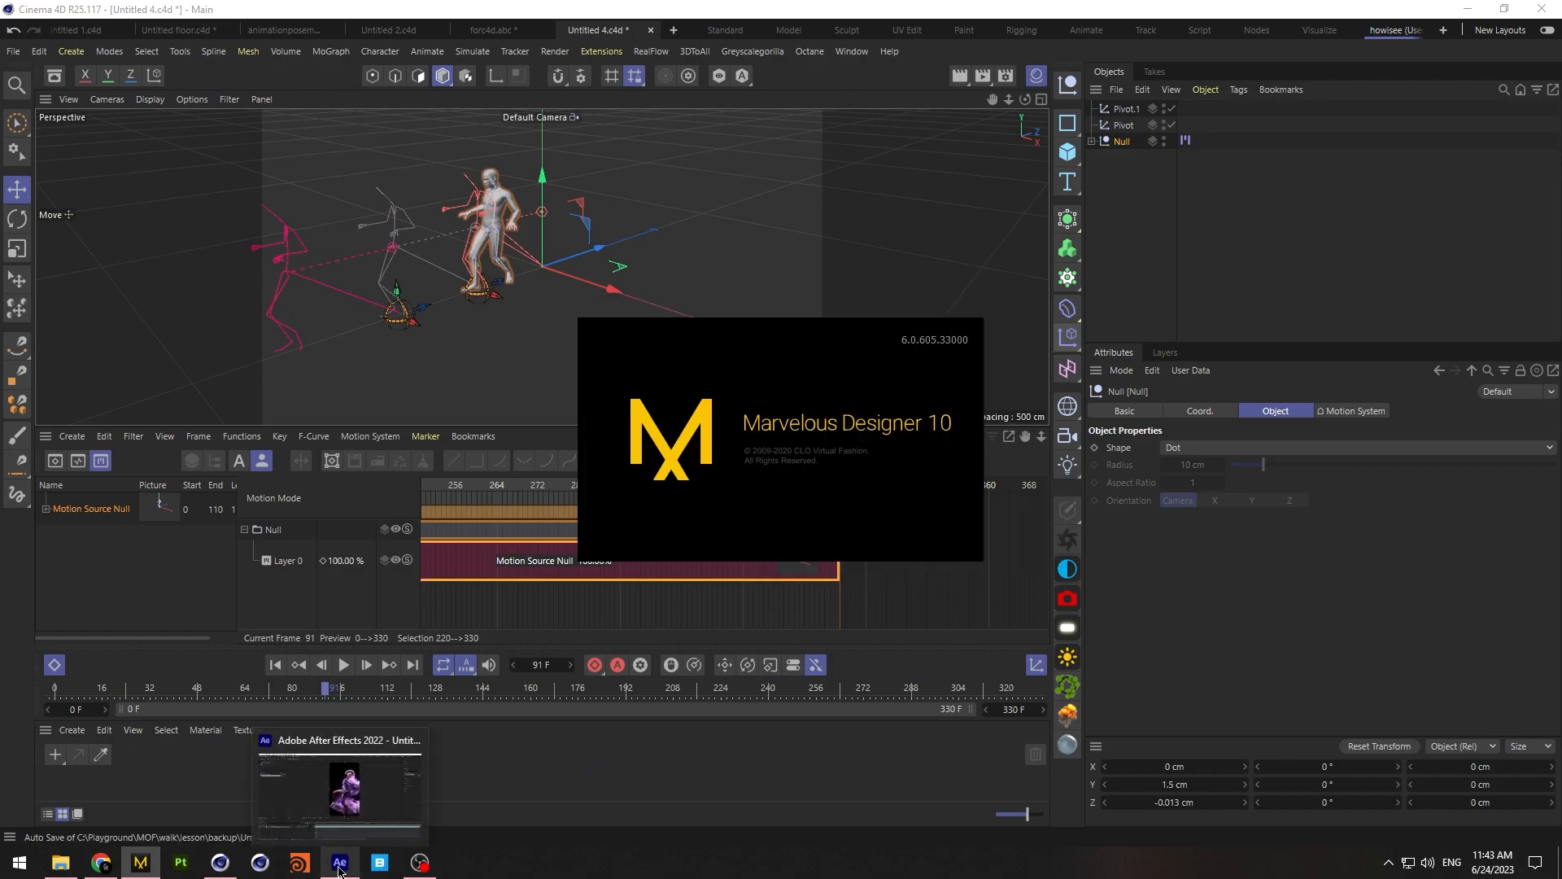
click(421, 744)
click(815, 452)
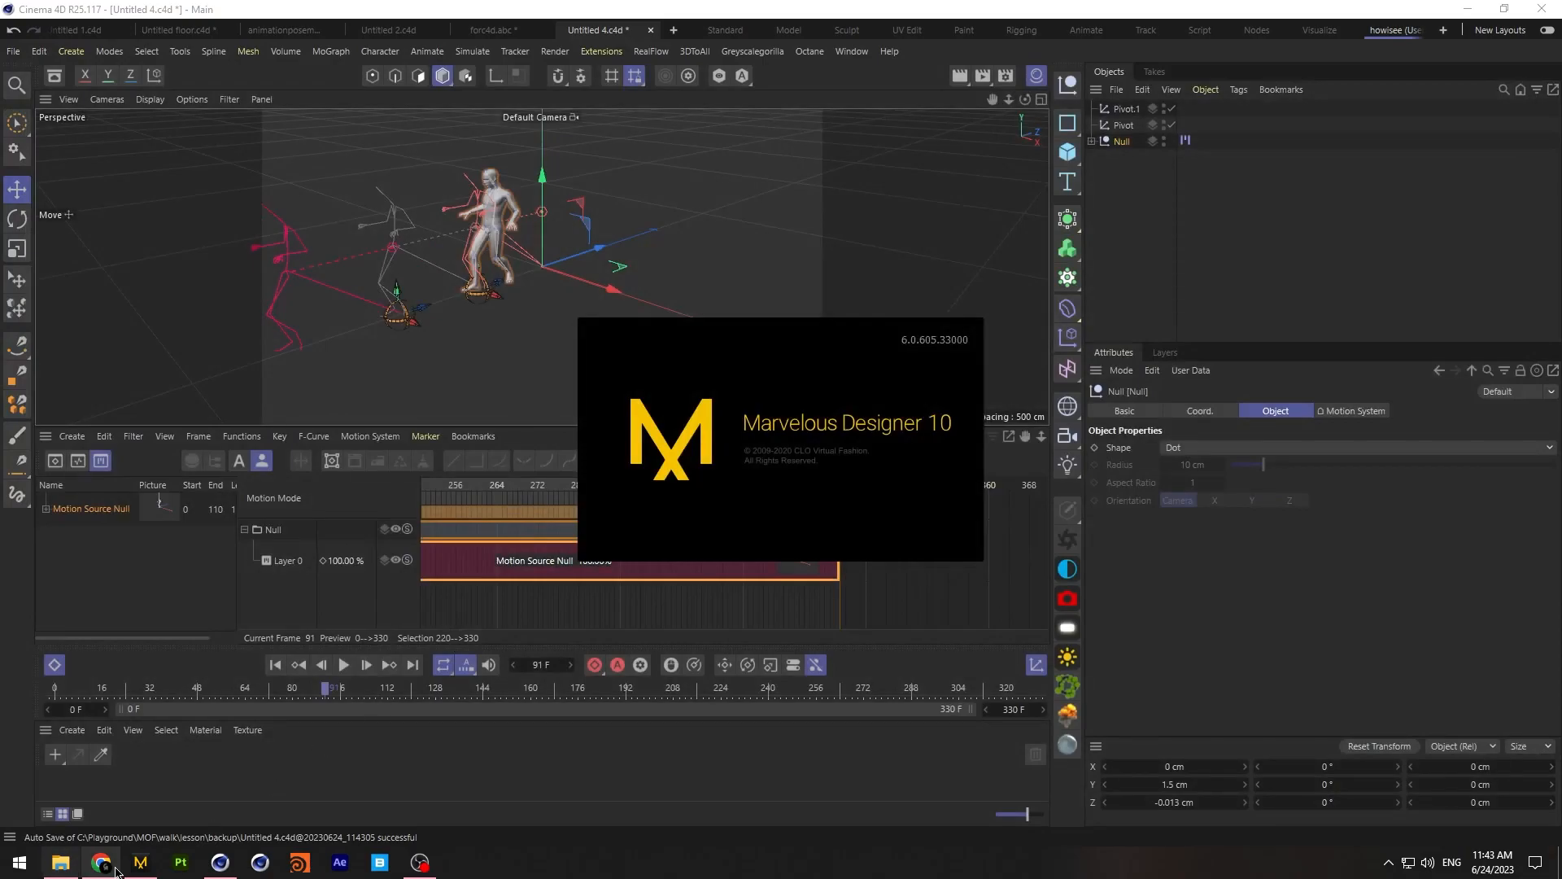
mouse_move(140, 862)
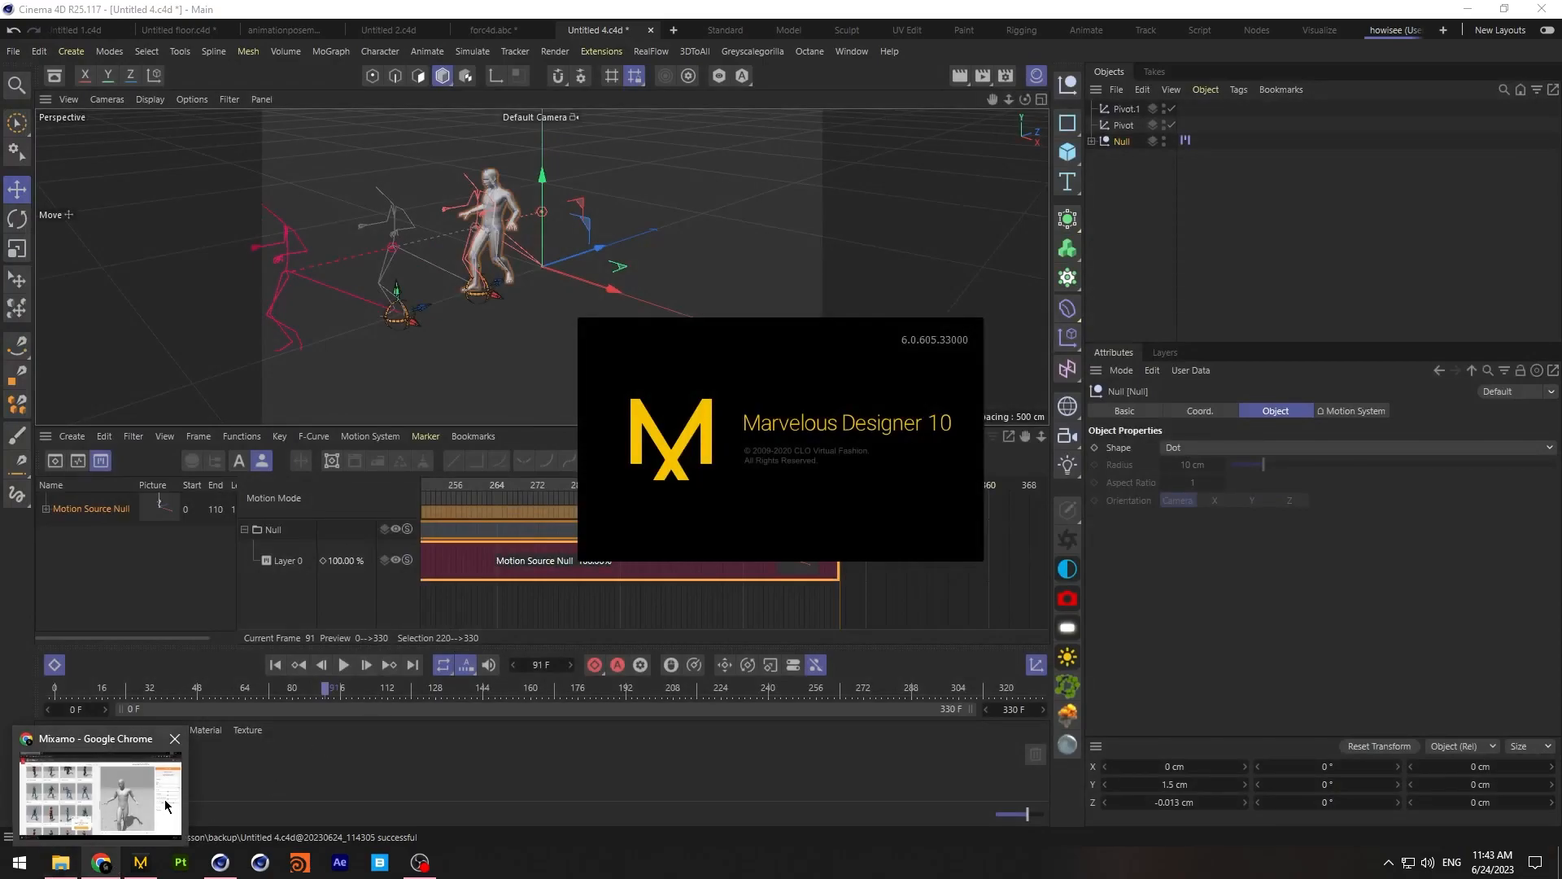
click(179, 744)
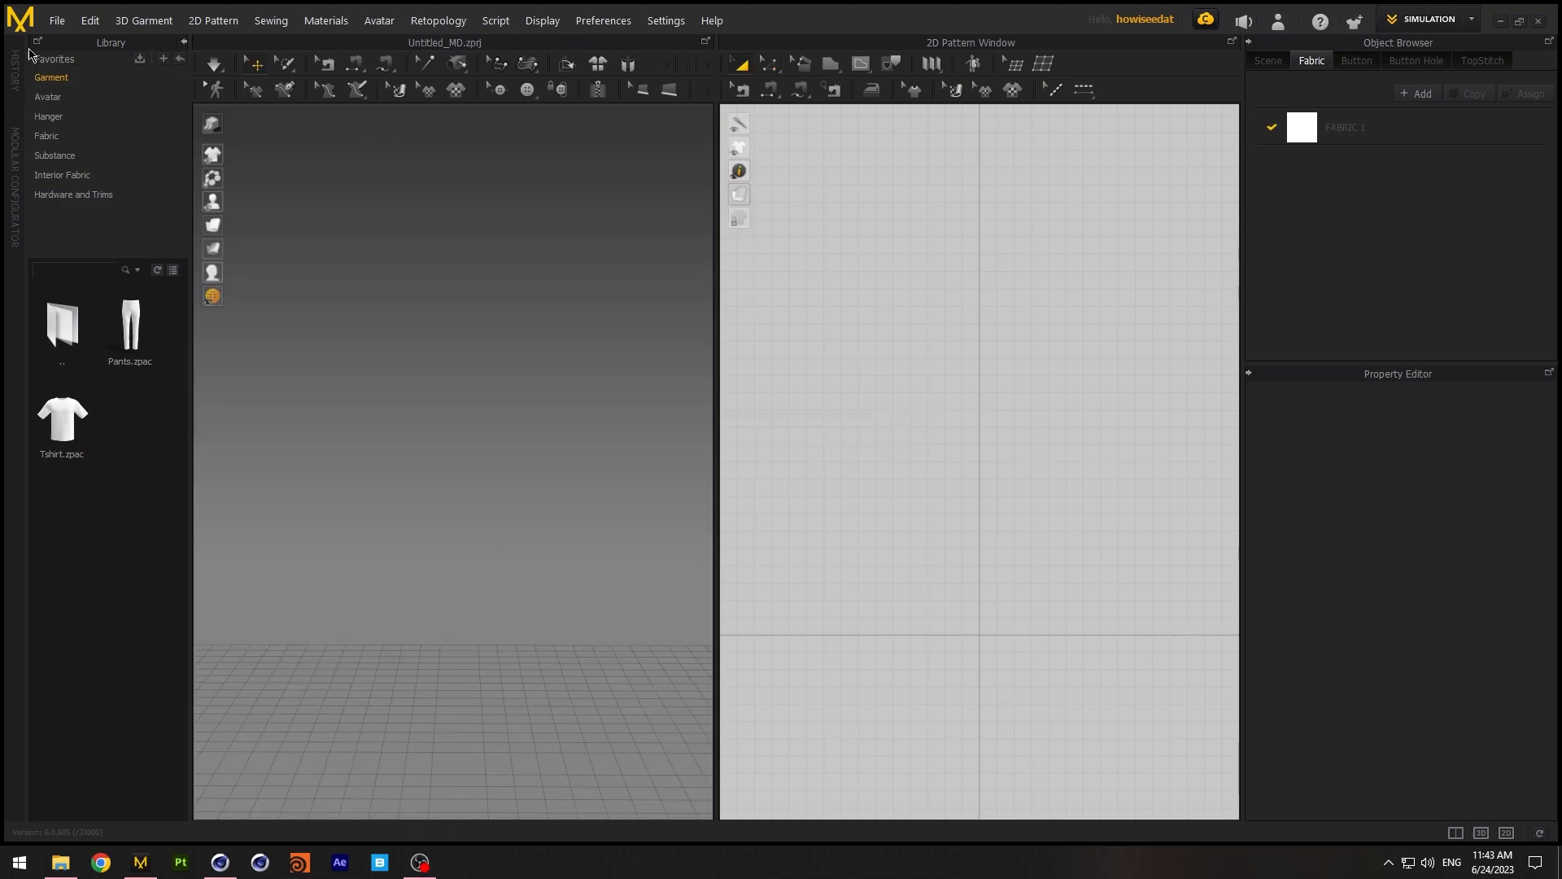
Import for mrvl.abc from MOF/walk/lesson into Marvelous Designer as Alembic, using load type Open, centimetre scale at 100% and 24 FPS
click(1117, 229)
click(57, 20)
mouse_move(124, 153)
click(283, 216)
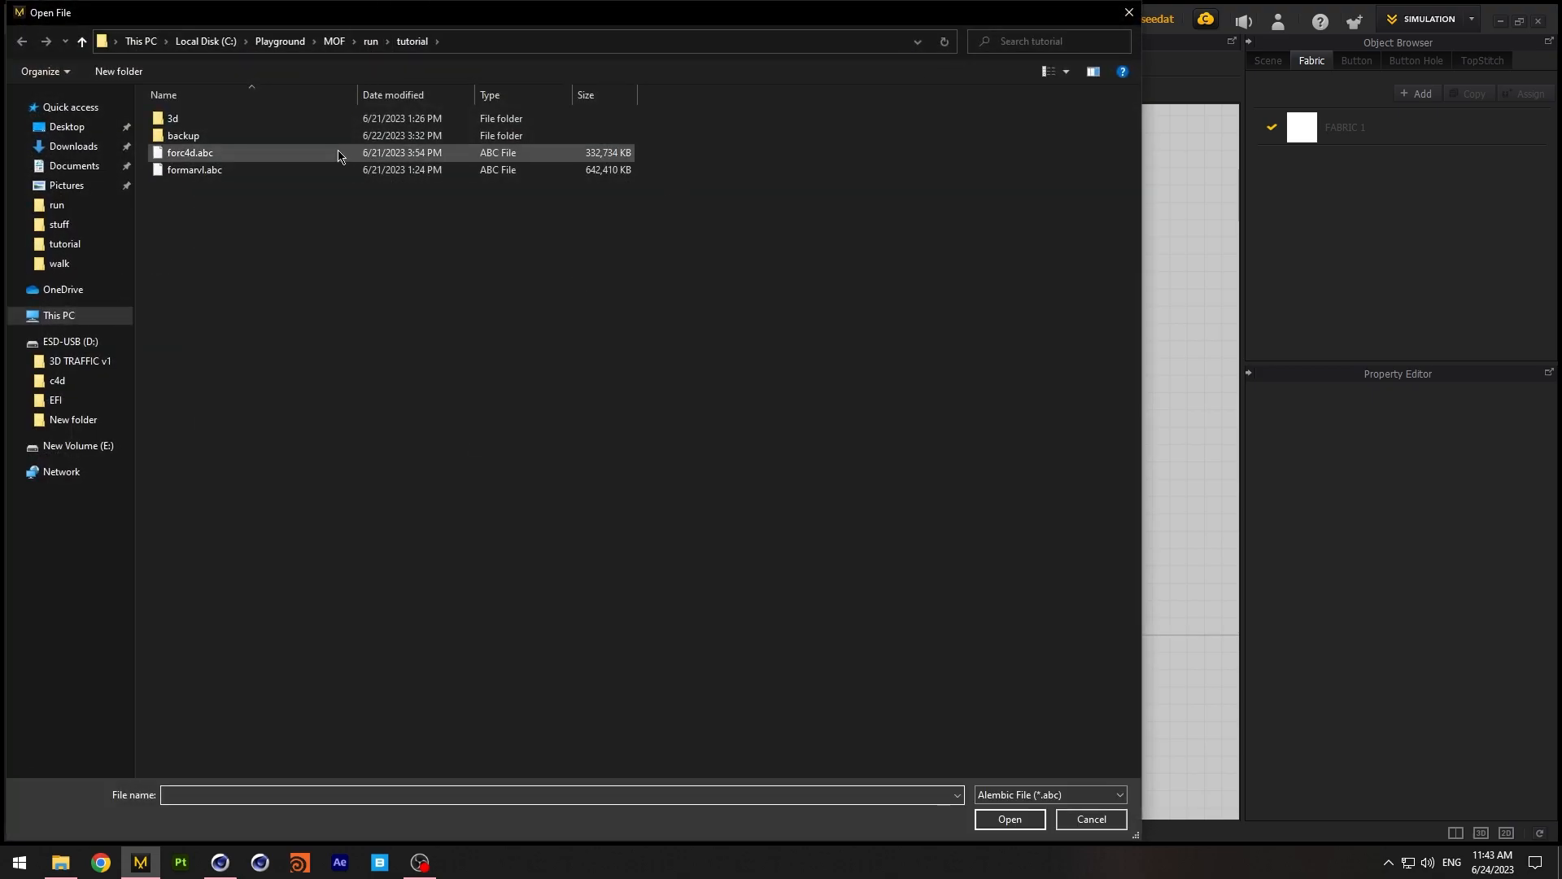
click(334, 41)
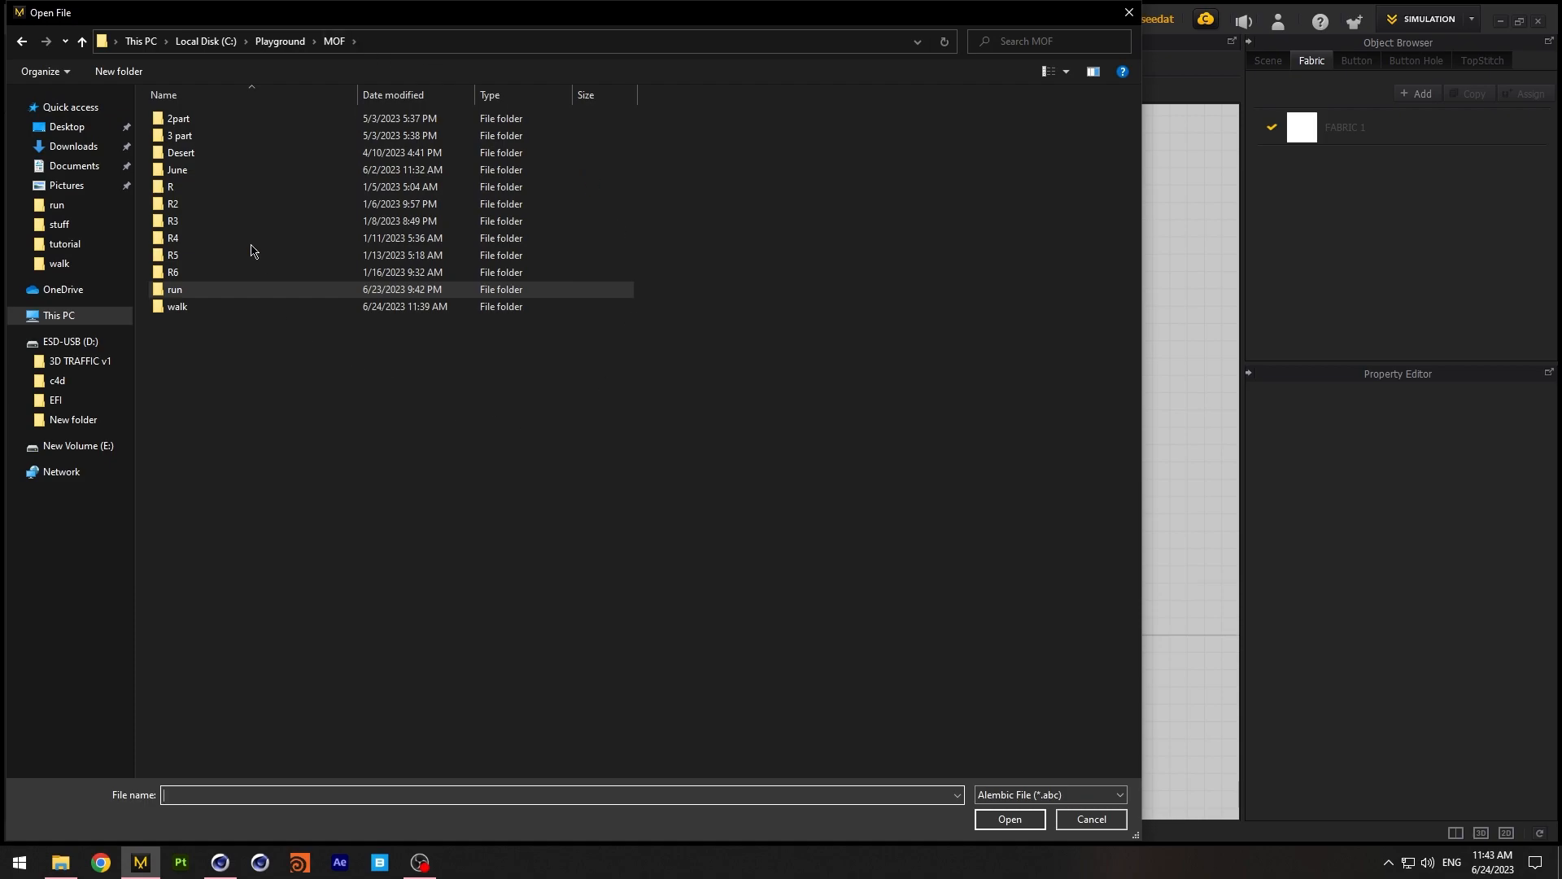
double_click(234, 305)
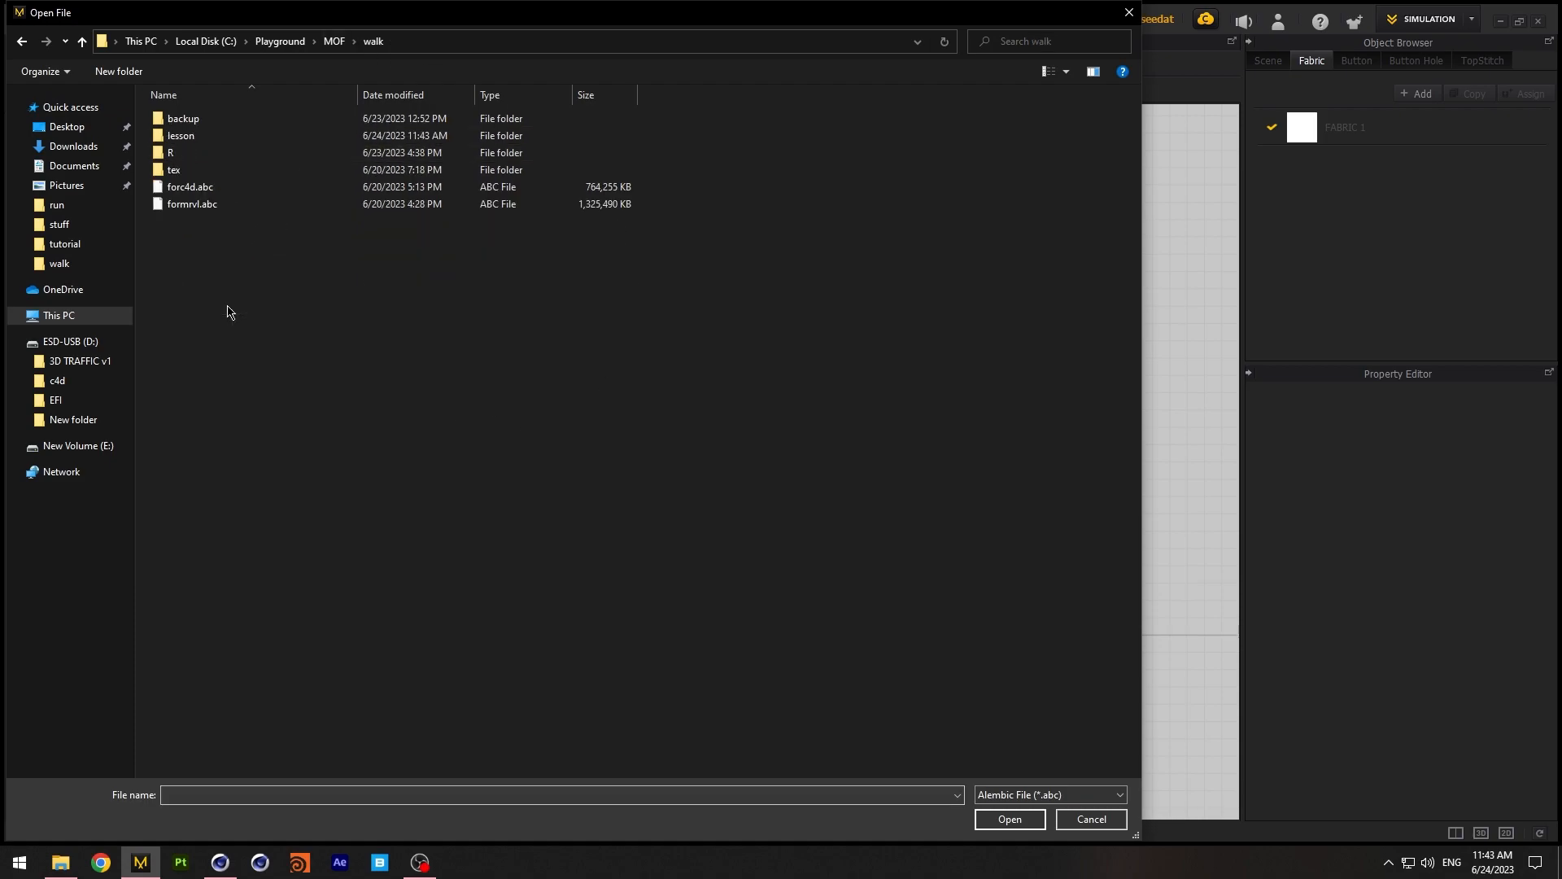
double_click(247, 139)
click(236, 157)
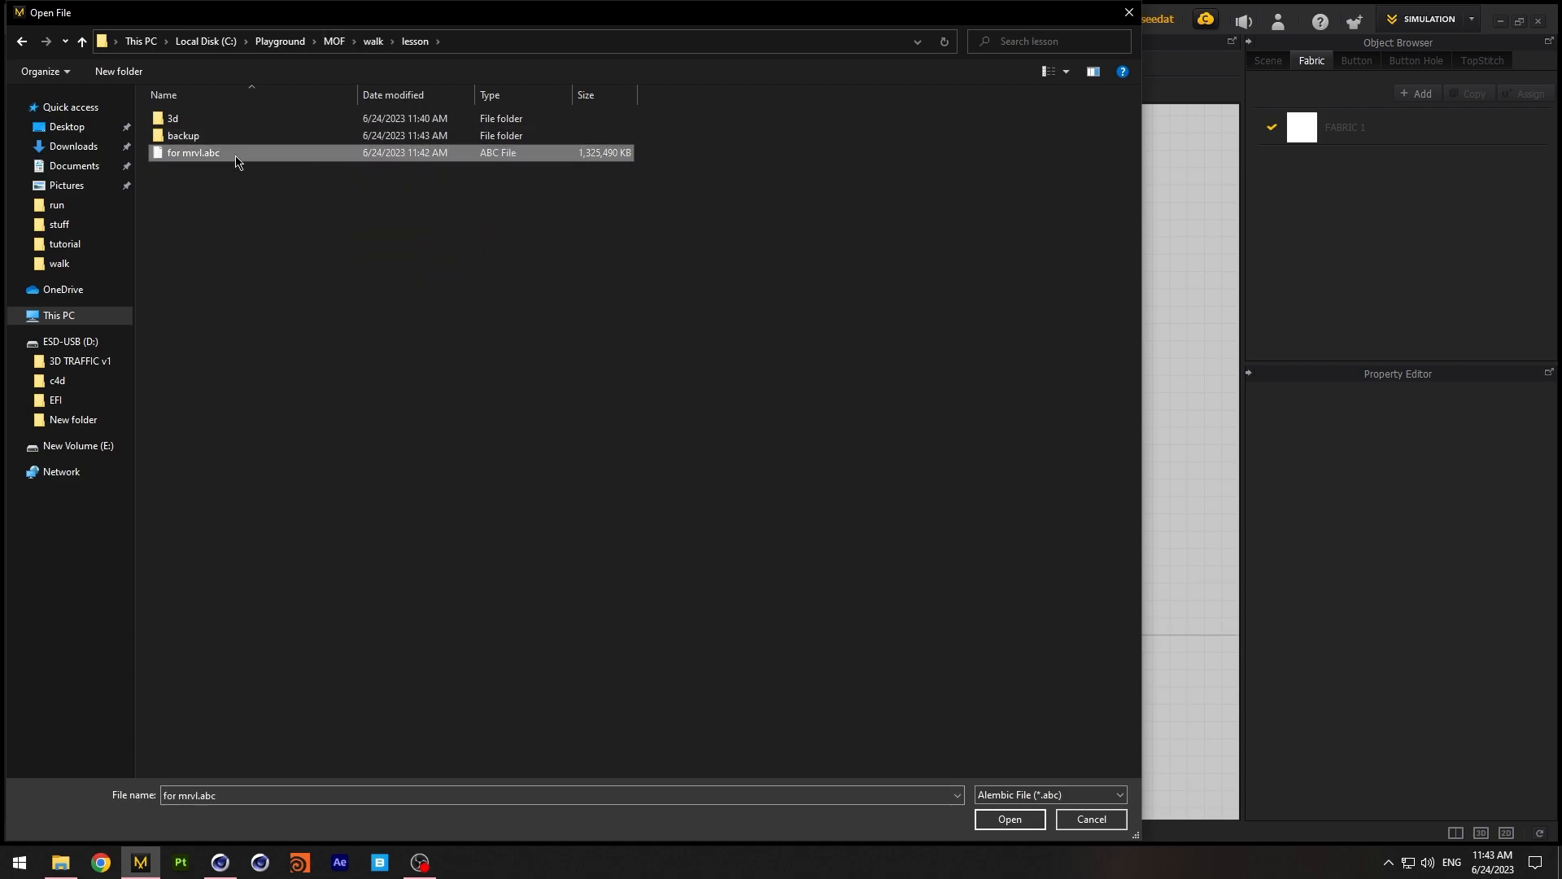
click(1010, 819)
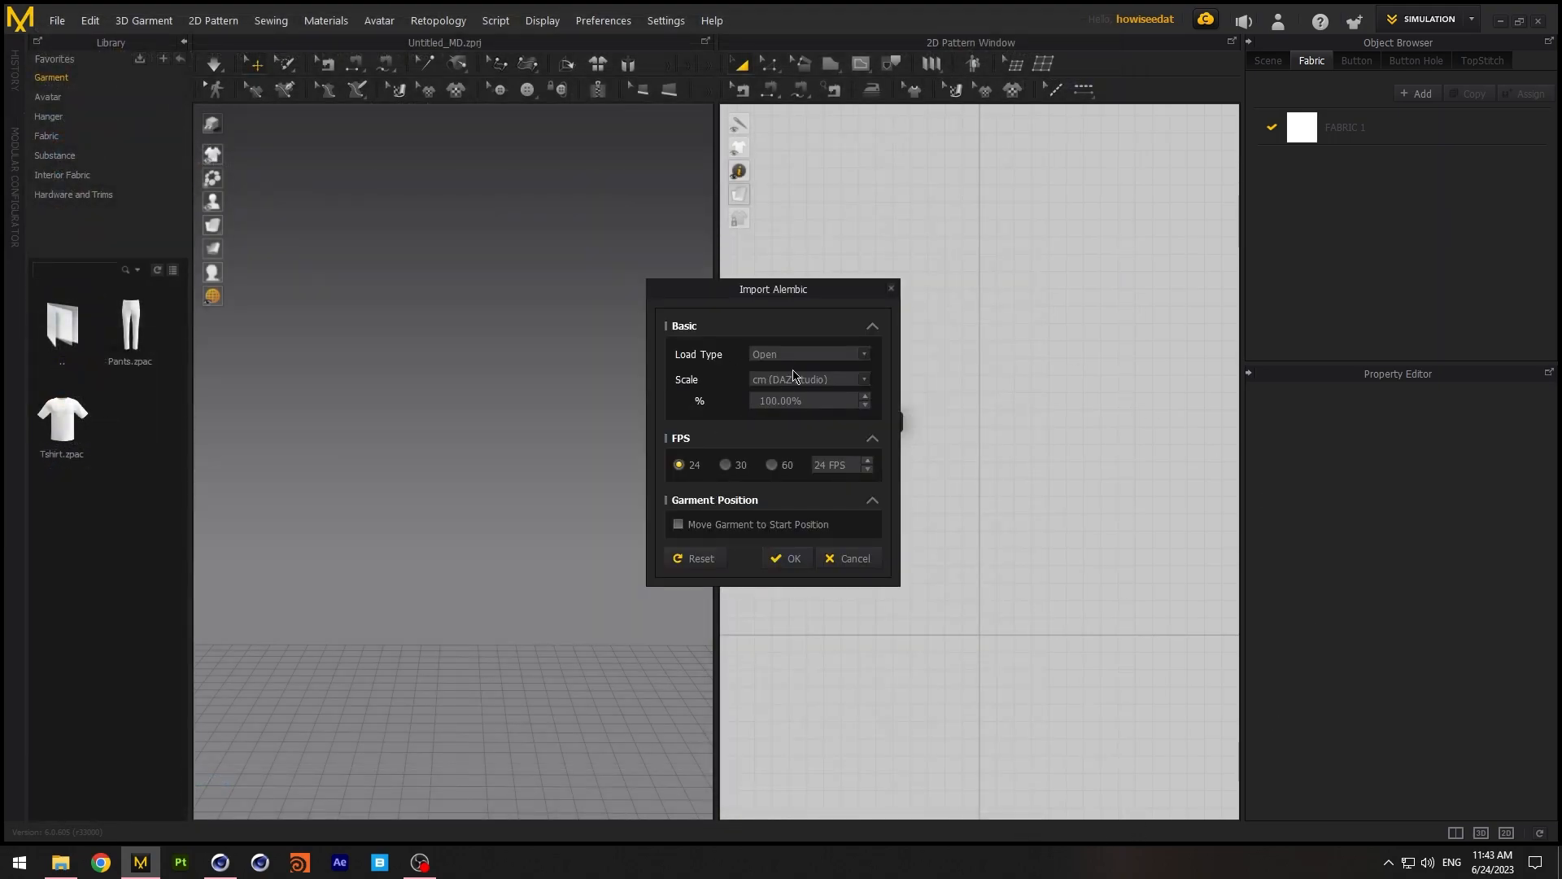
click(791, 560)
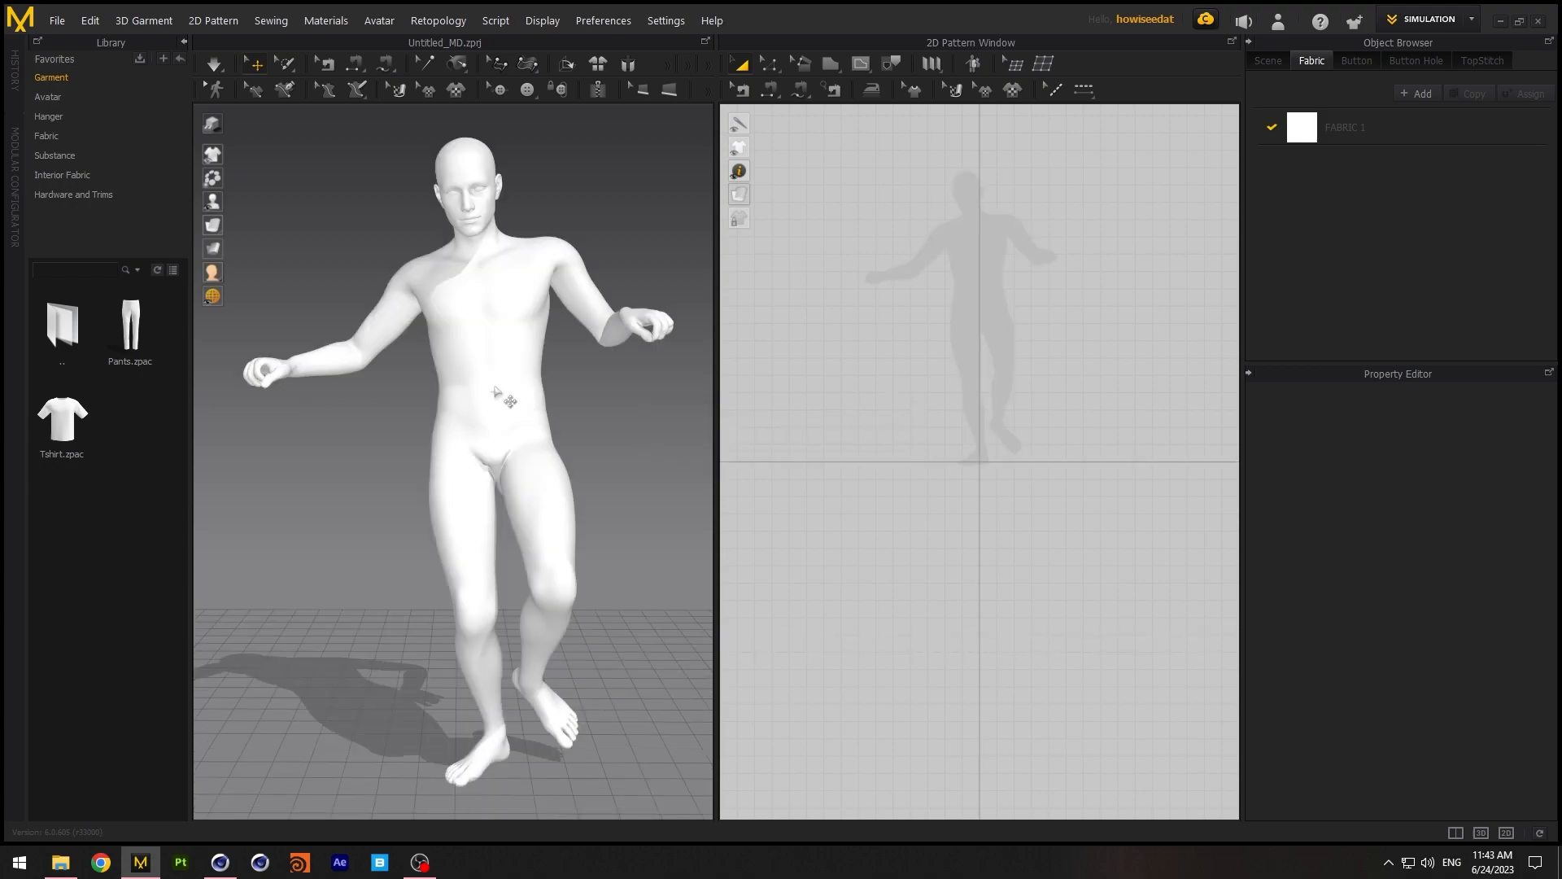
Inspect the imported avatar's pose in the 3D garment view and switch back to Cinema 4D
click(495, 392)
scroll(570, 444, down, 4)
mouse_move(608, 436)
right_down()
mouse_move(331, 412)
mouse_move(656, 423)
mouse_move(618, 453)
mouse_move(668, 442)
mouse_move(637, 436)
right_up()
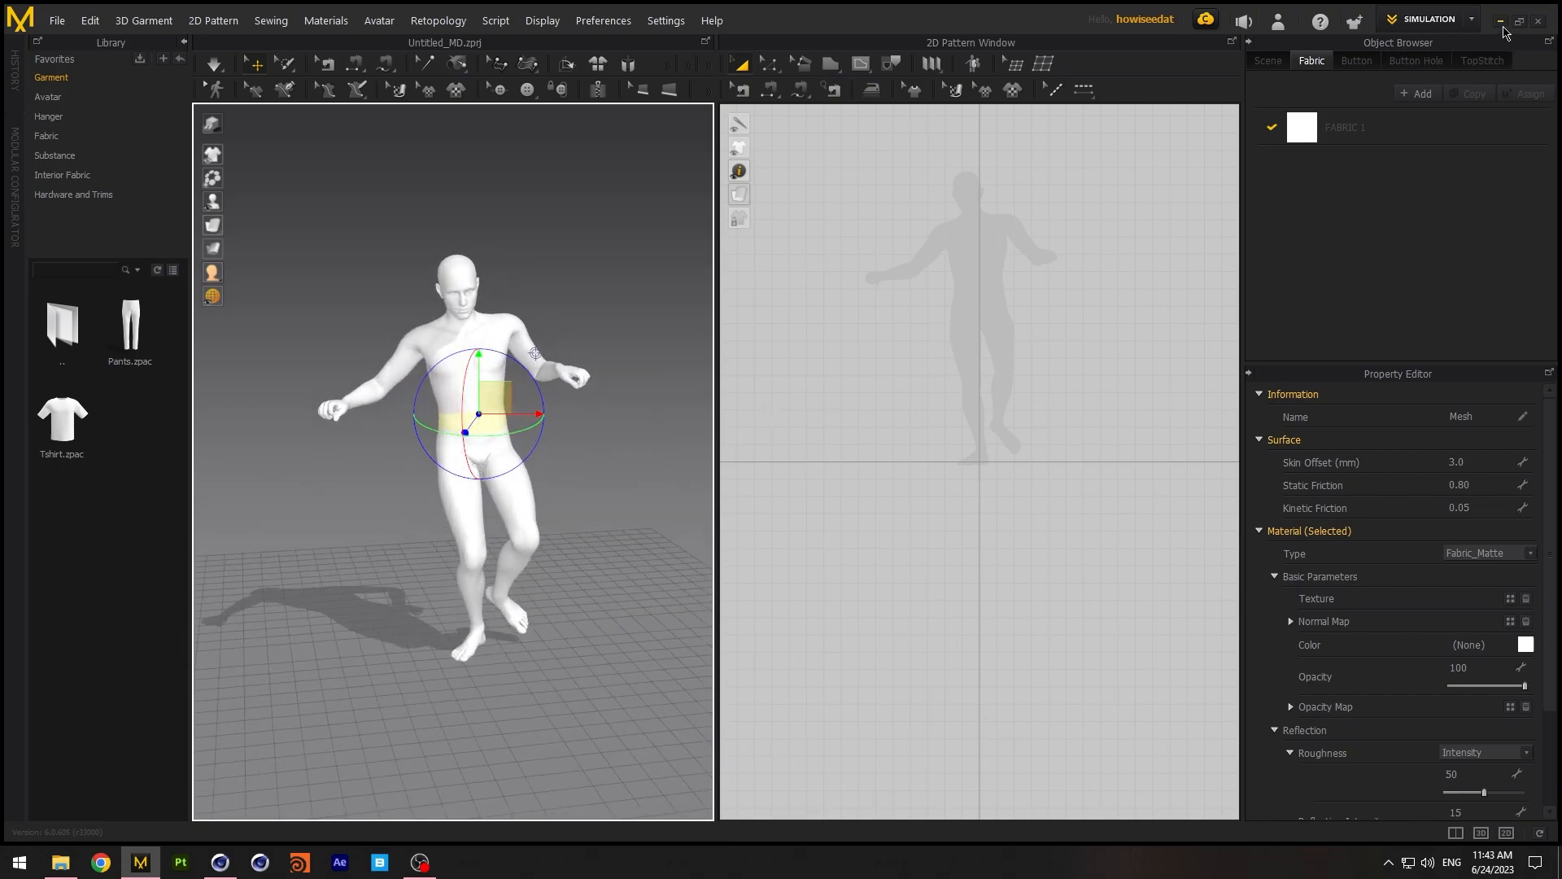
click(1502, 23)
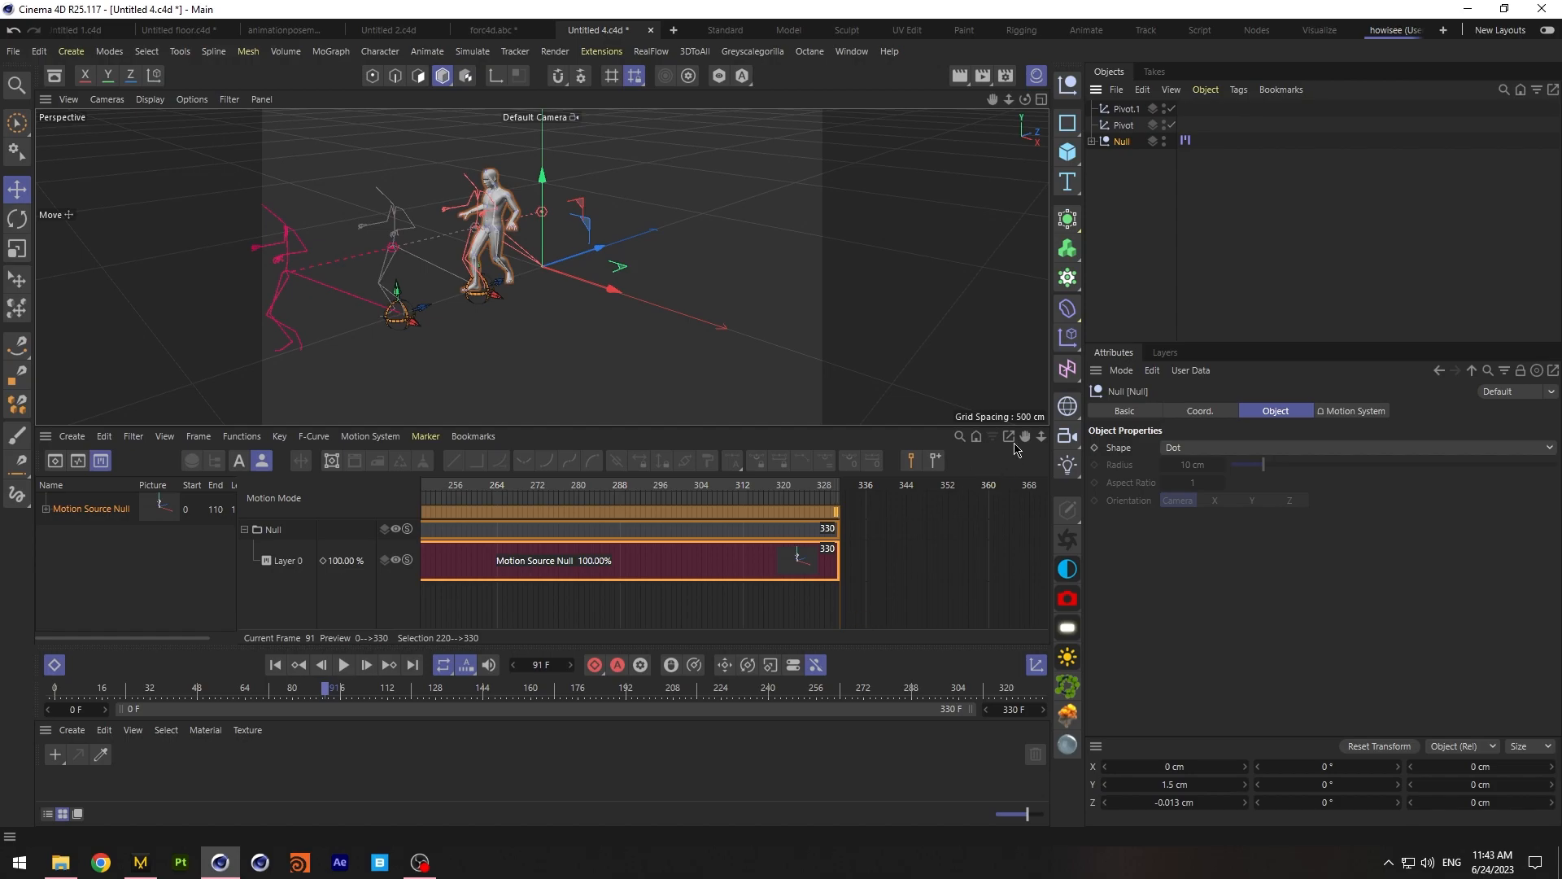
Merge T-Pose (6).fbx from MOF/run/tutorial/3d into the walk project, keeping the offered FBX import settings
drag(1025, 436, 1028, 440)
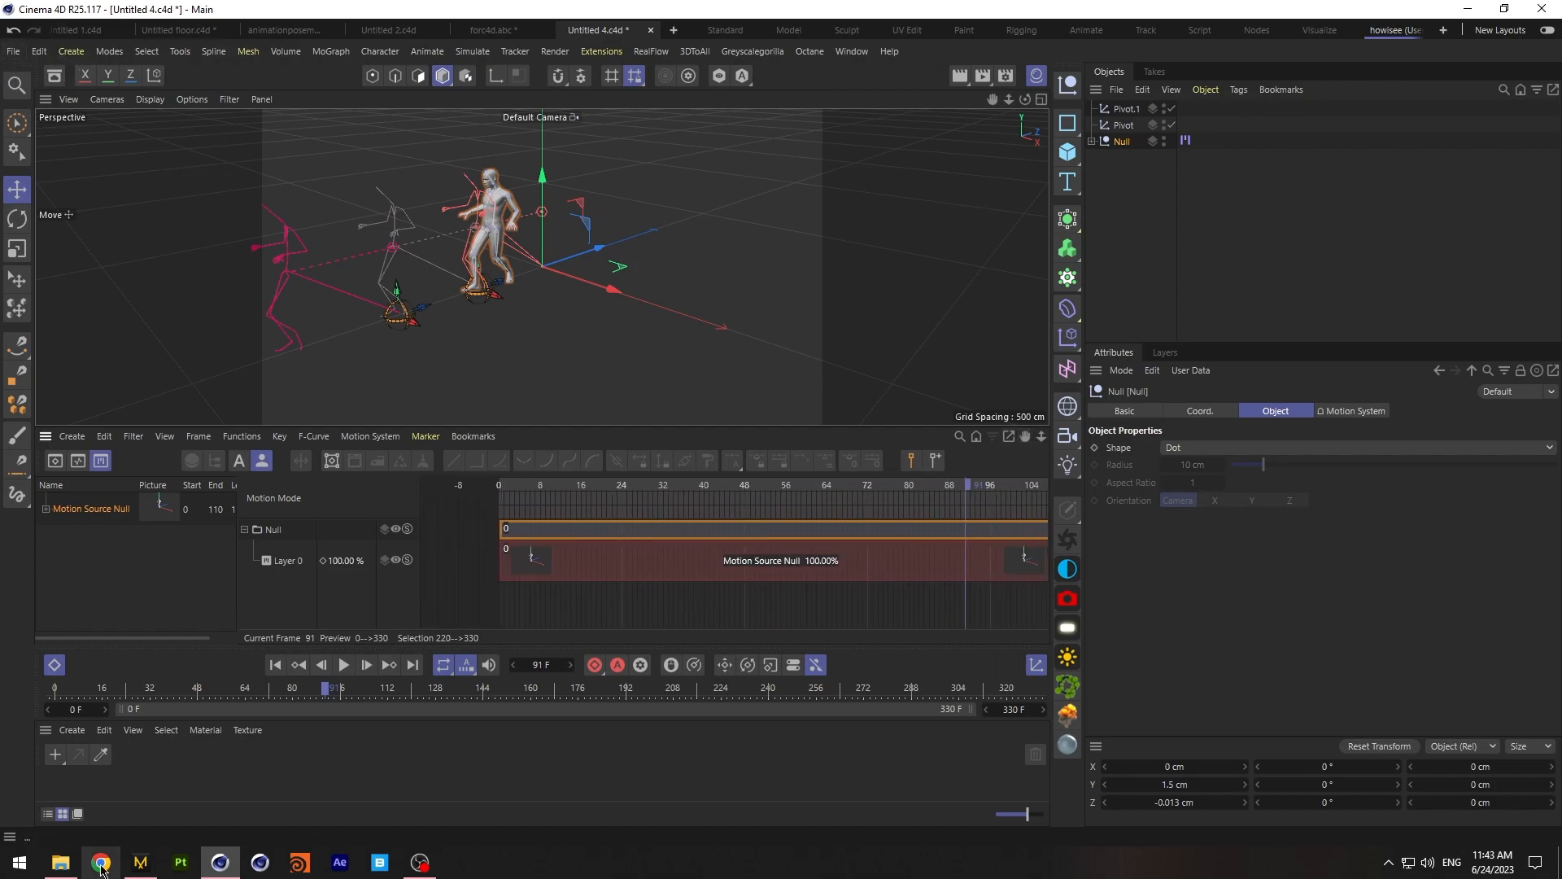
click(13, 51)
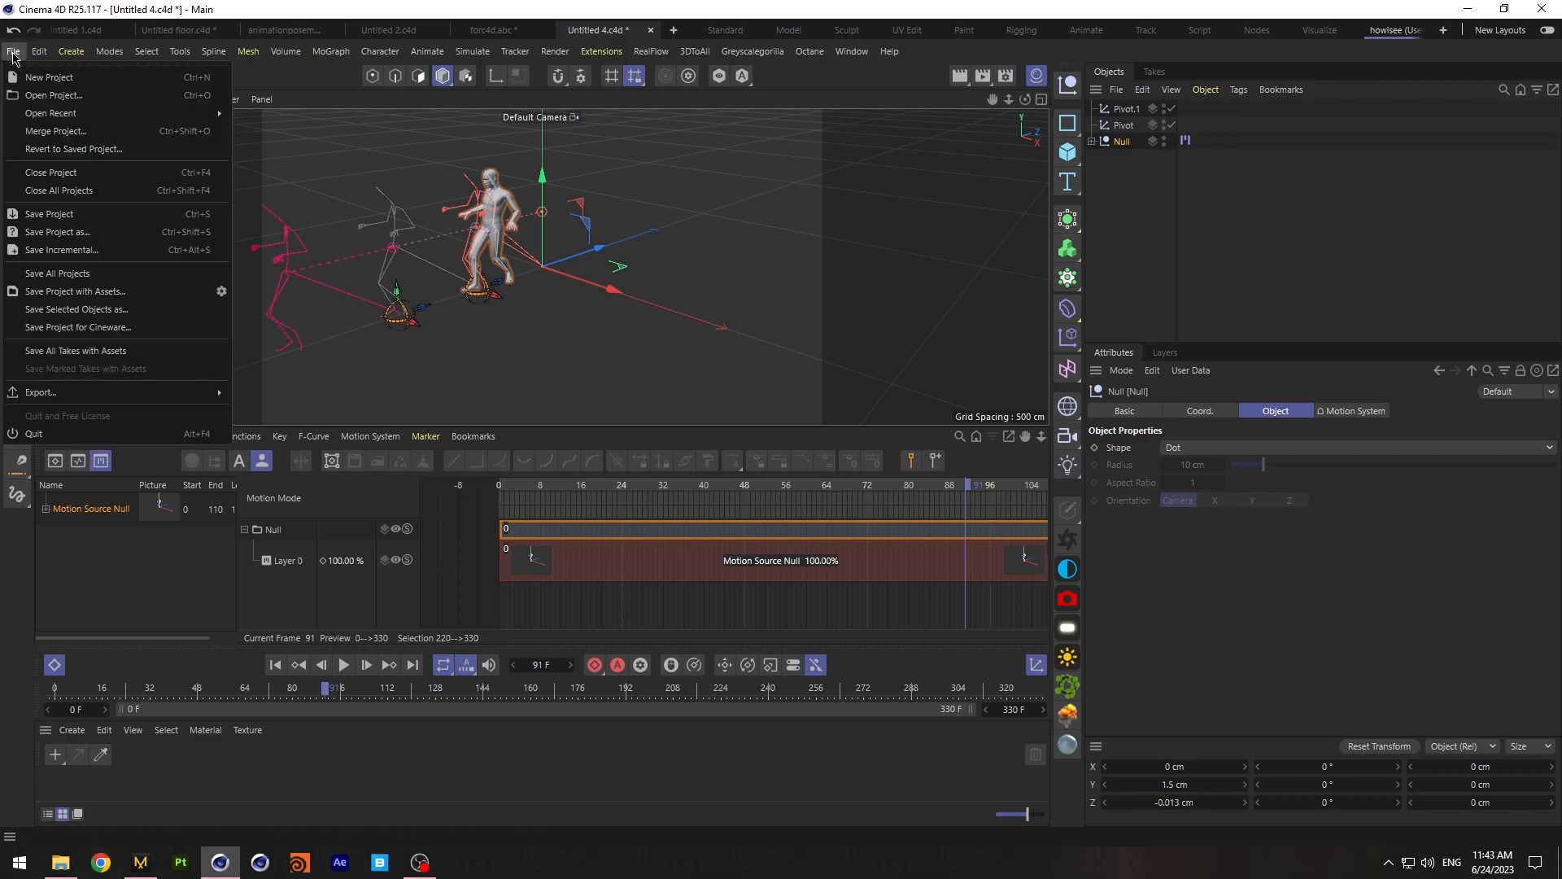
click(49, 134)
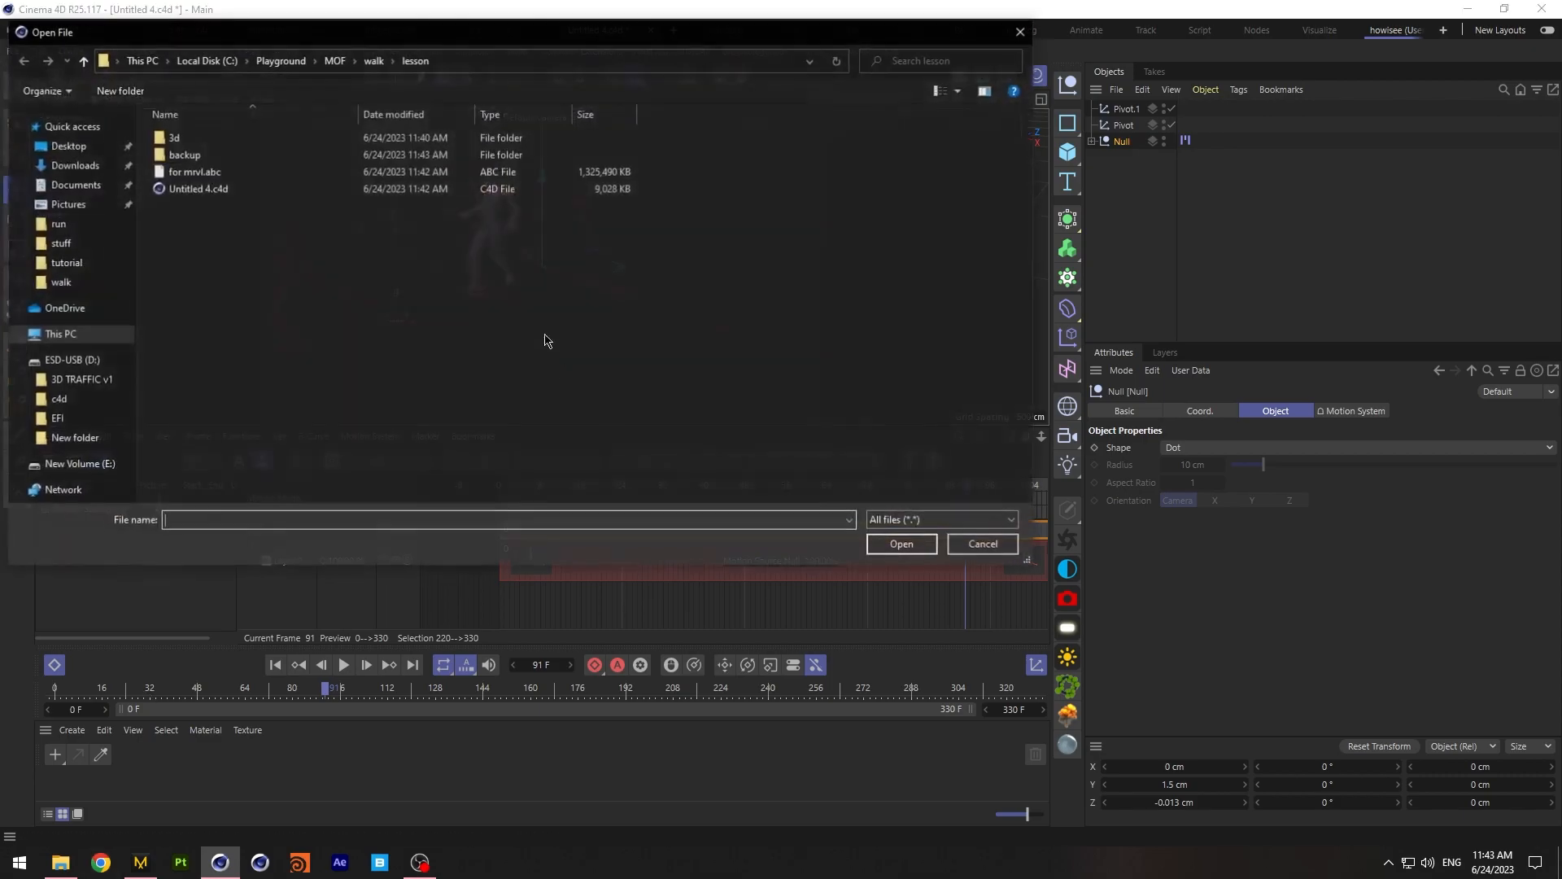
click(334, 60)
double_click(203, 309)
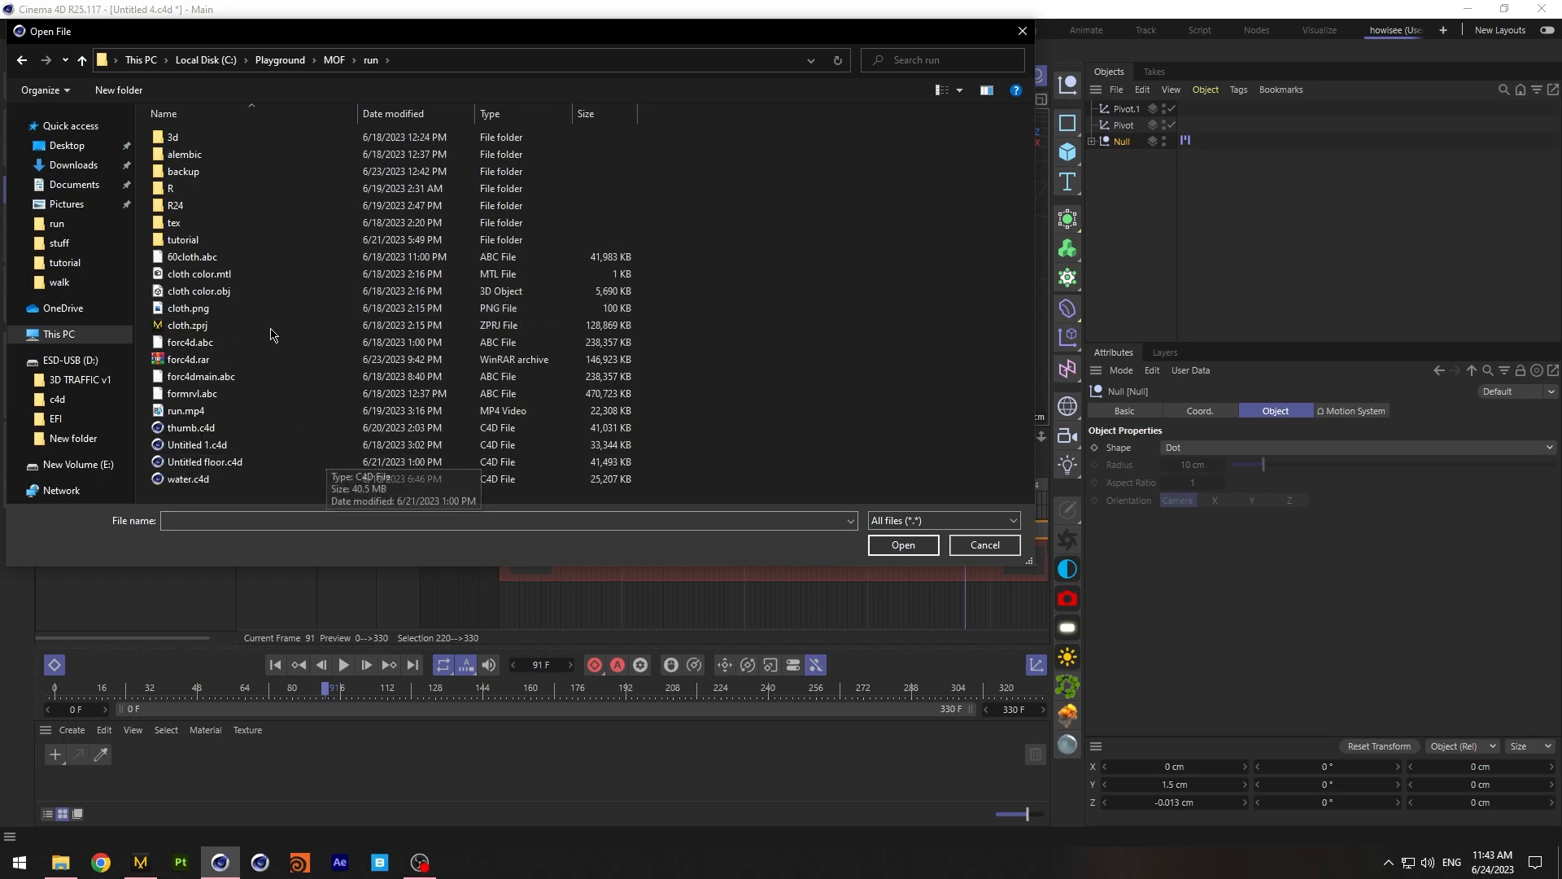
double_click(210, 136)
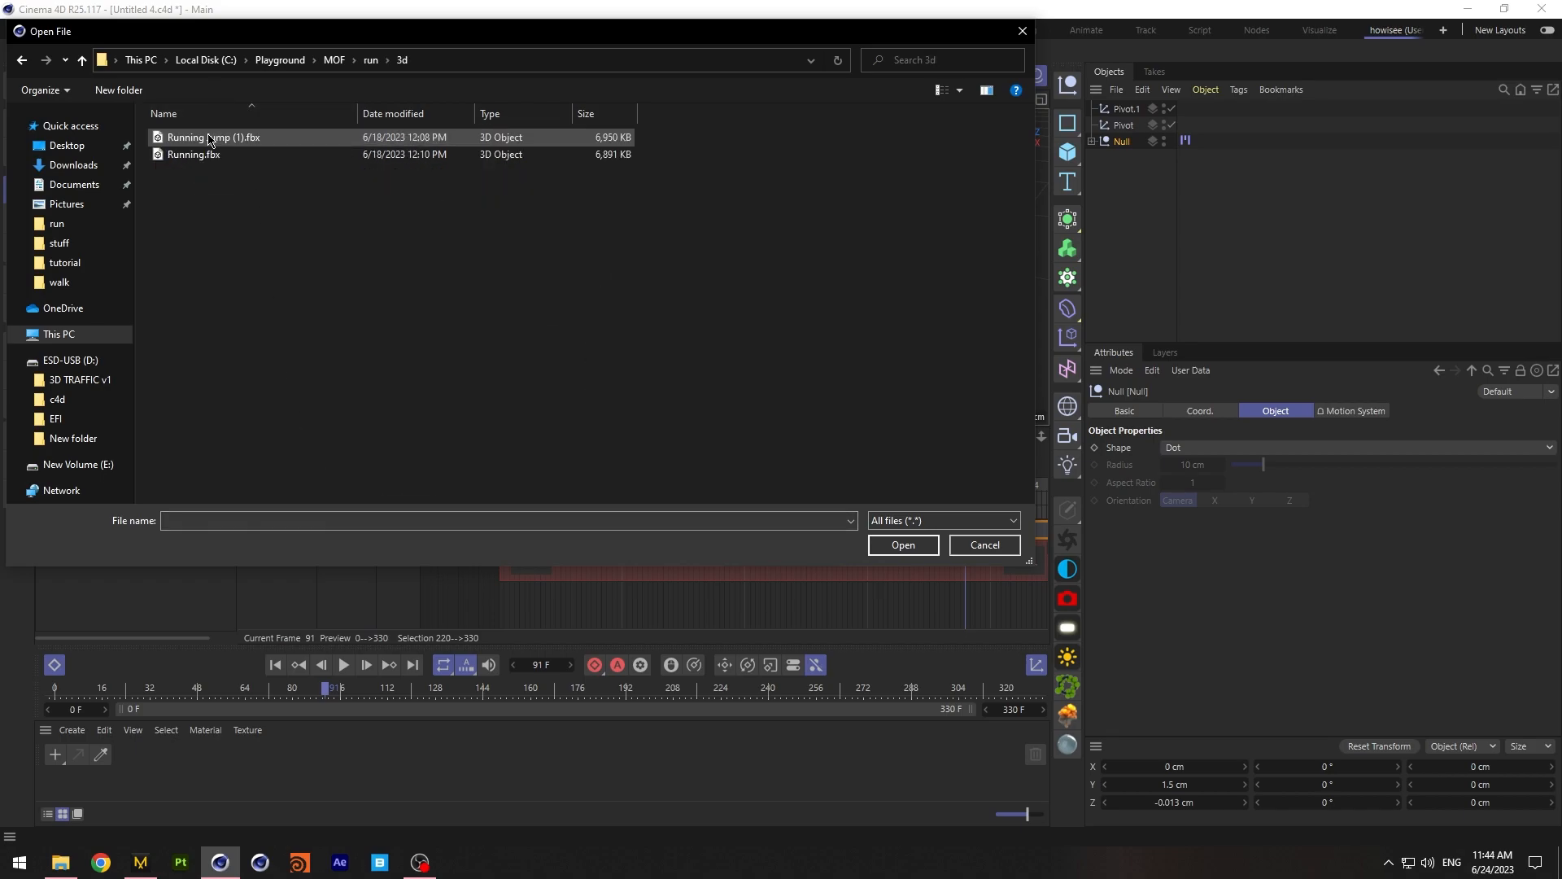
click(371, 61)
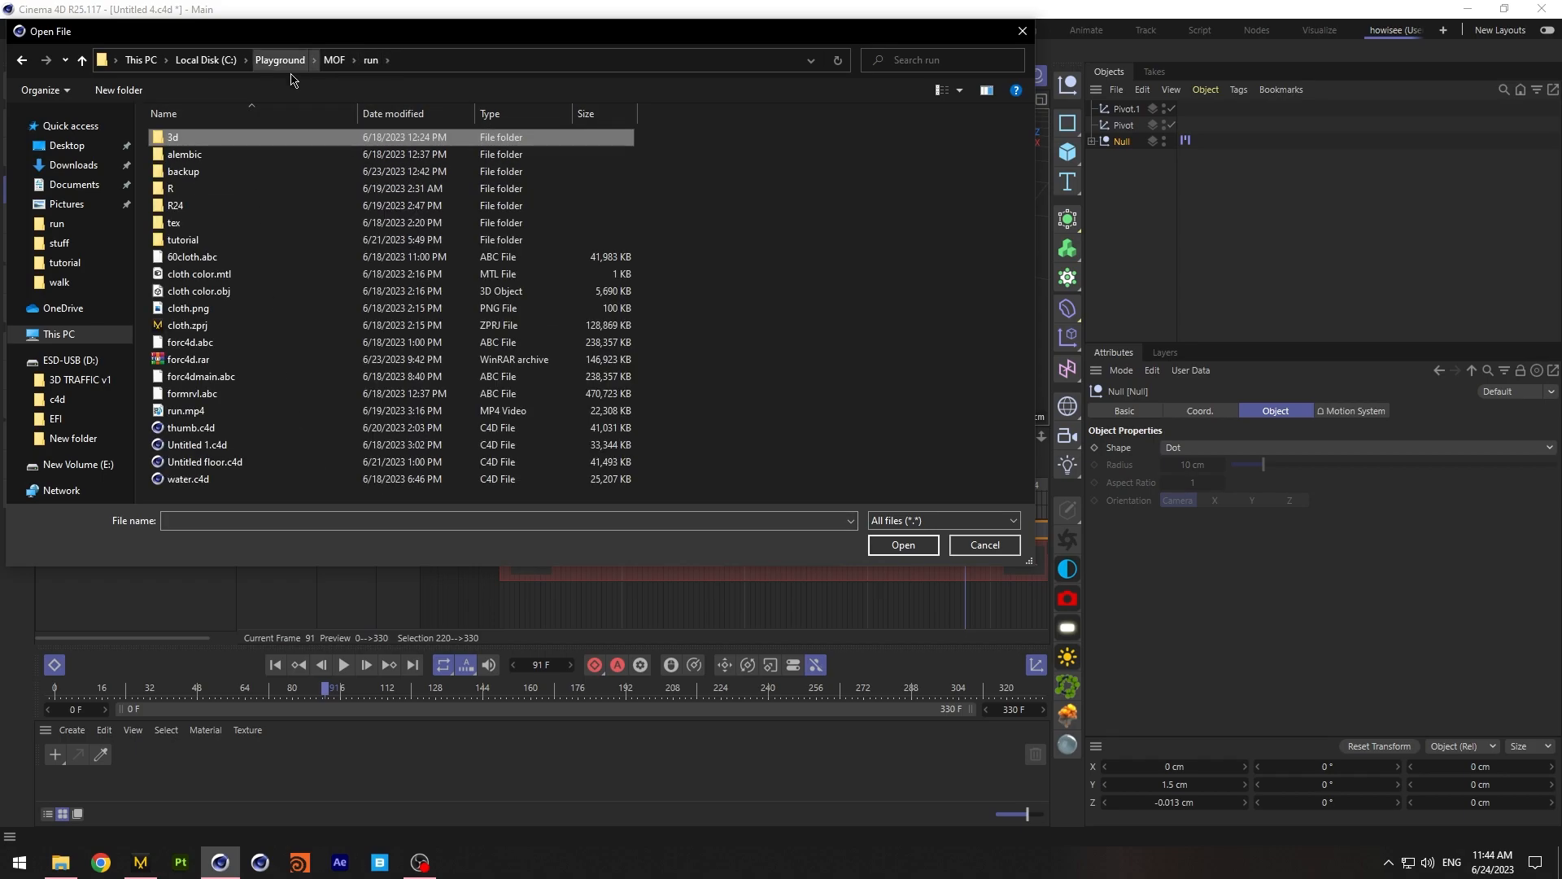
double_click(184, 239)
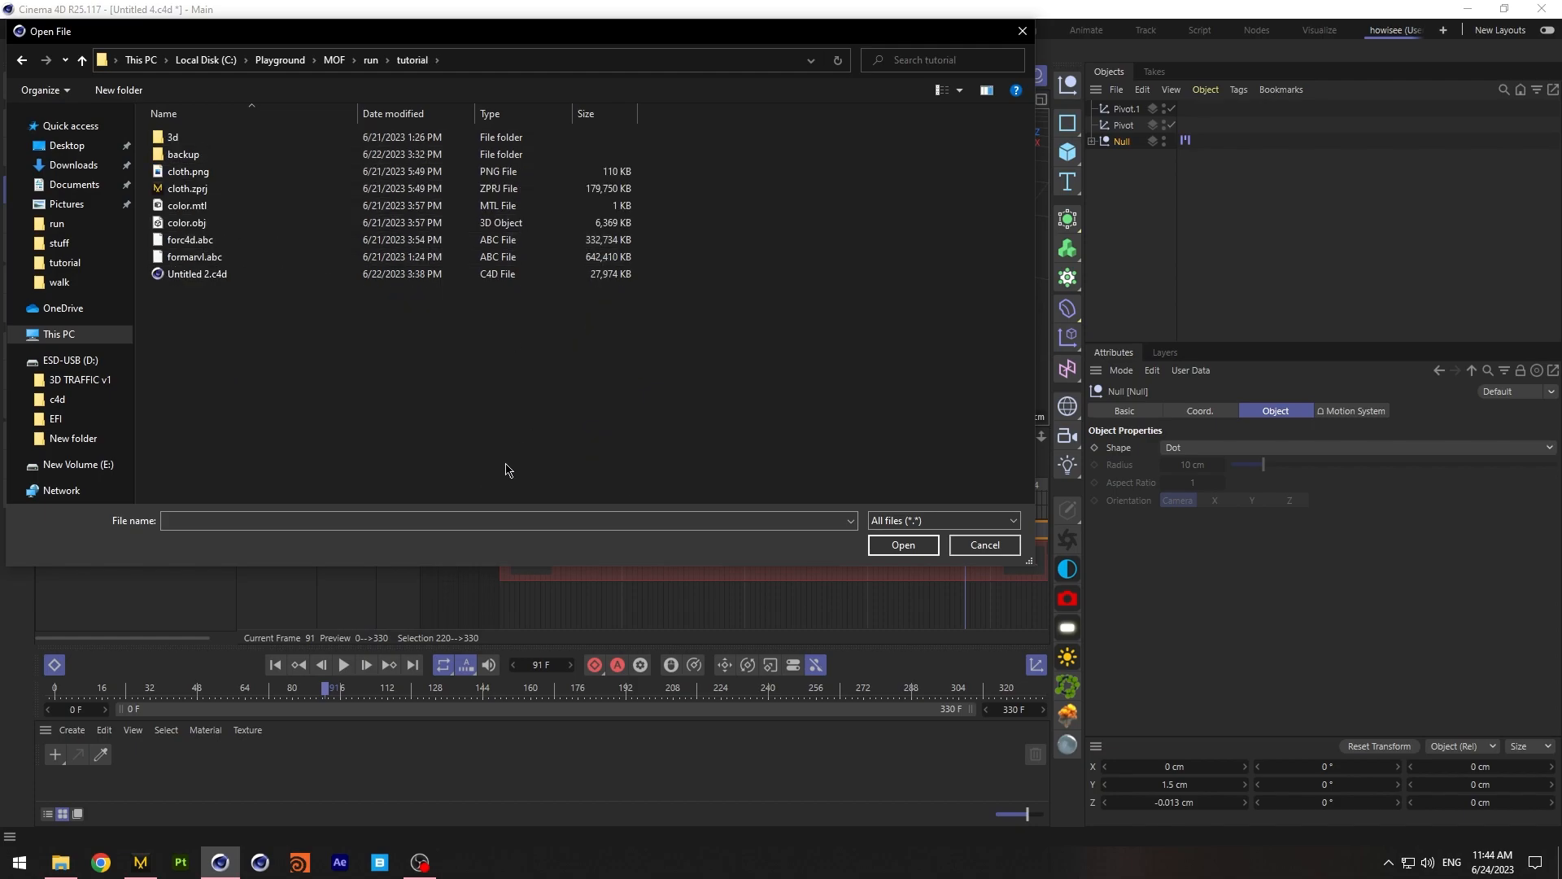
double_click(236, 138)
click(227, 190)
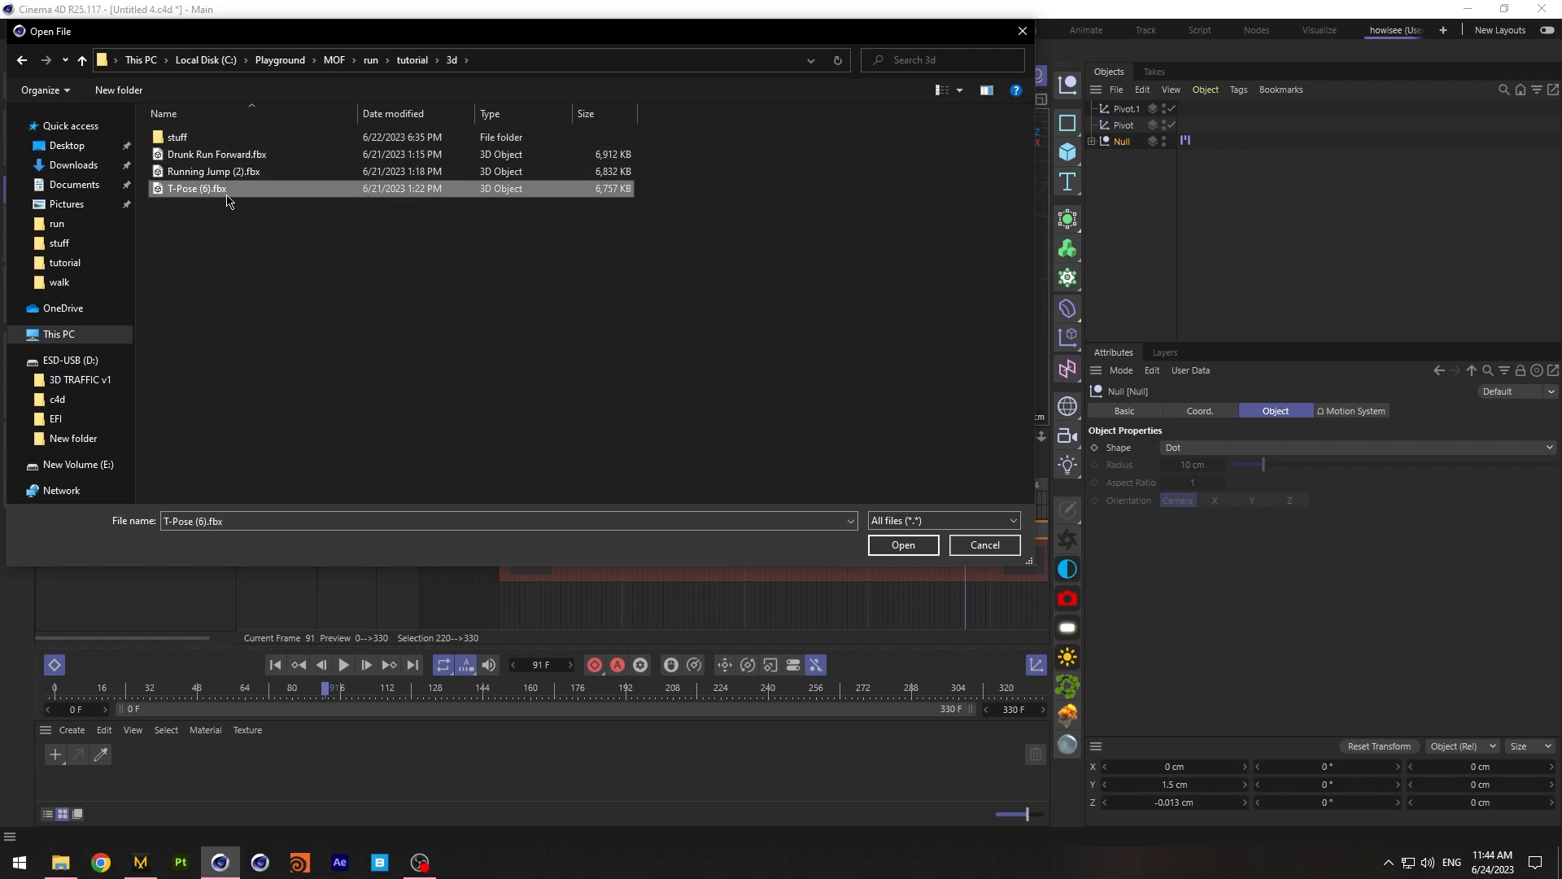
click(926, 546)
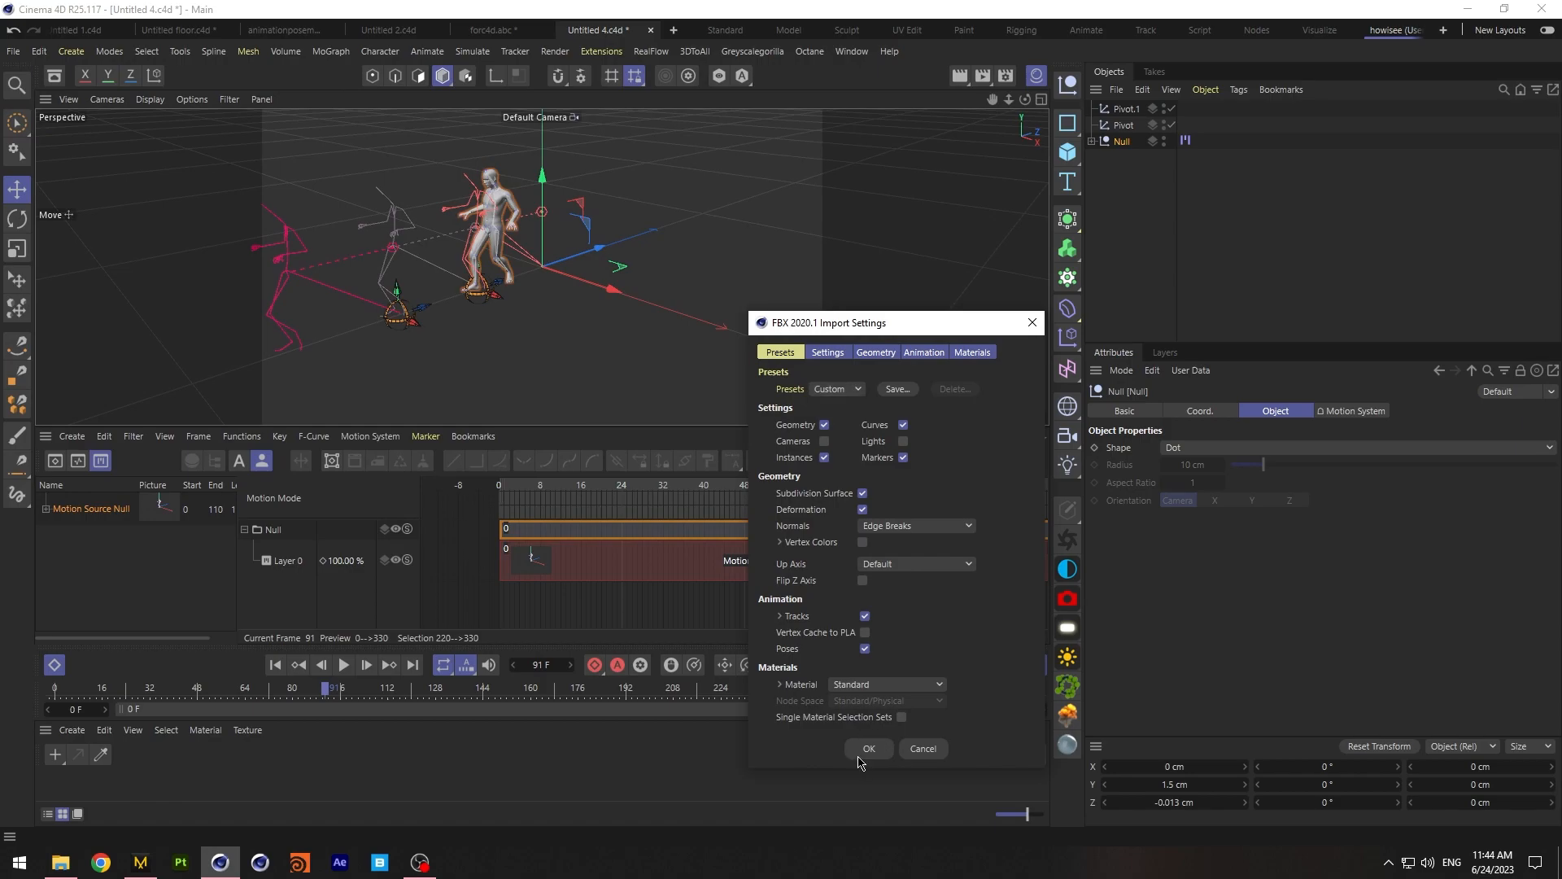
click(865, 742)
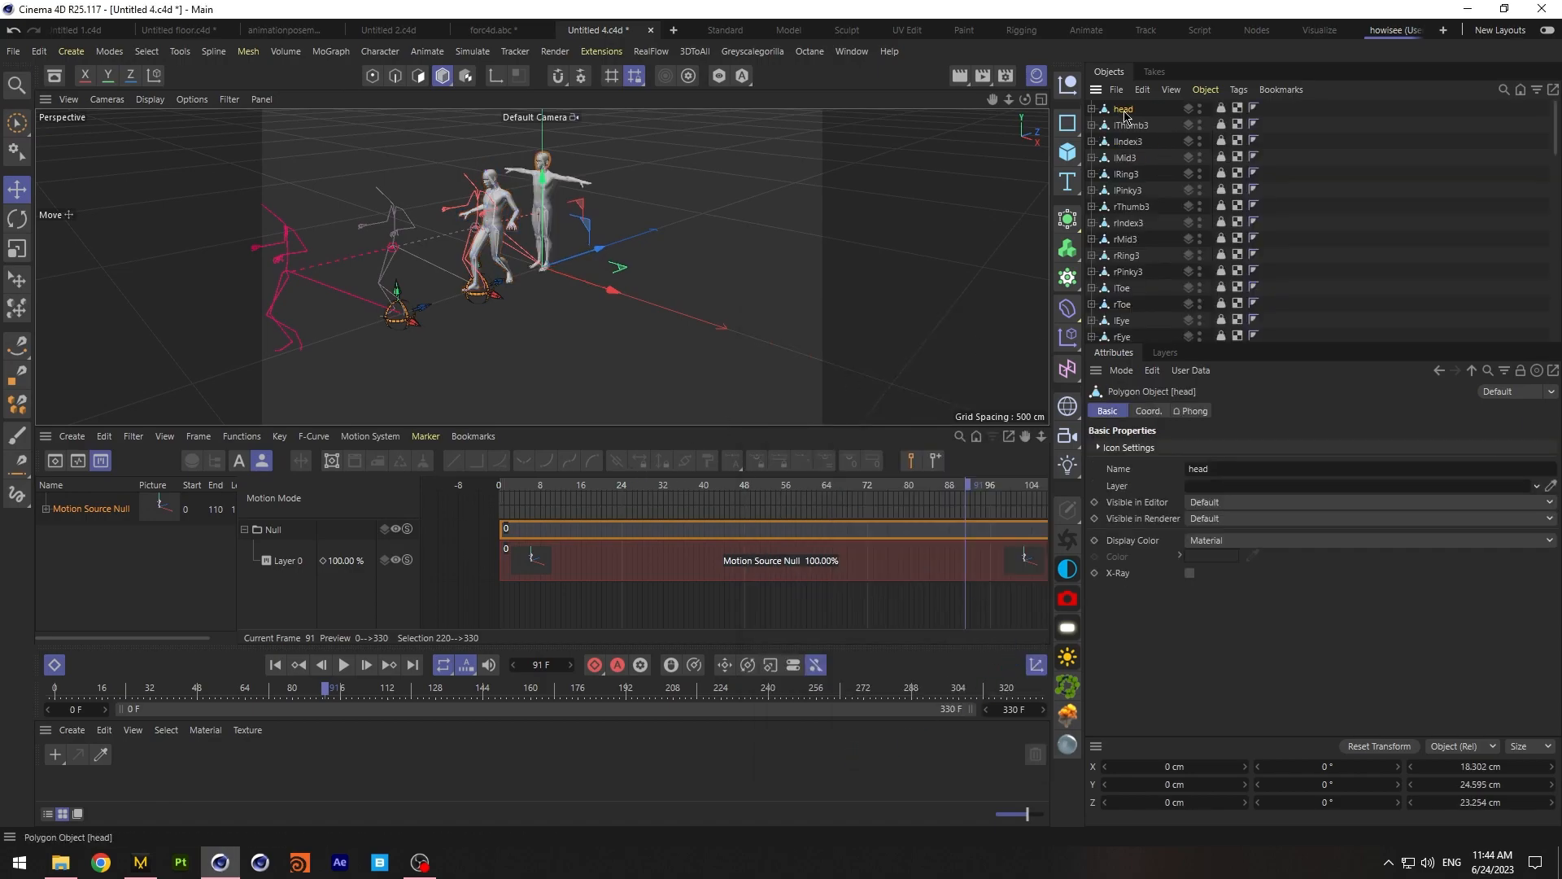
Select all imported T-pose meshes together with their mixamorig:Hips joint and group them under one null
scroll(1168, 287, down, 10)
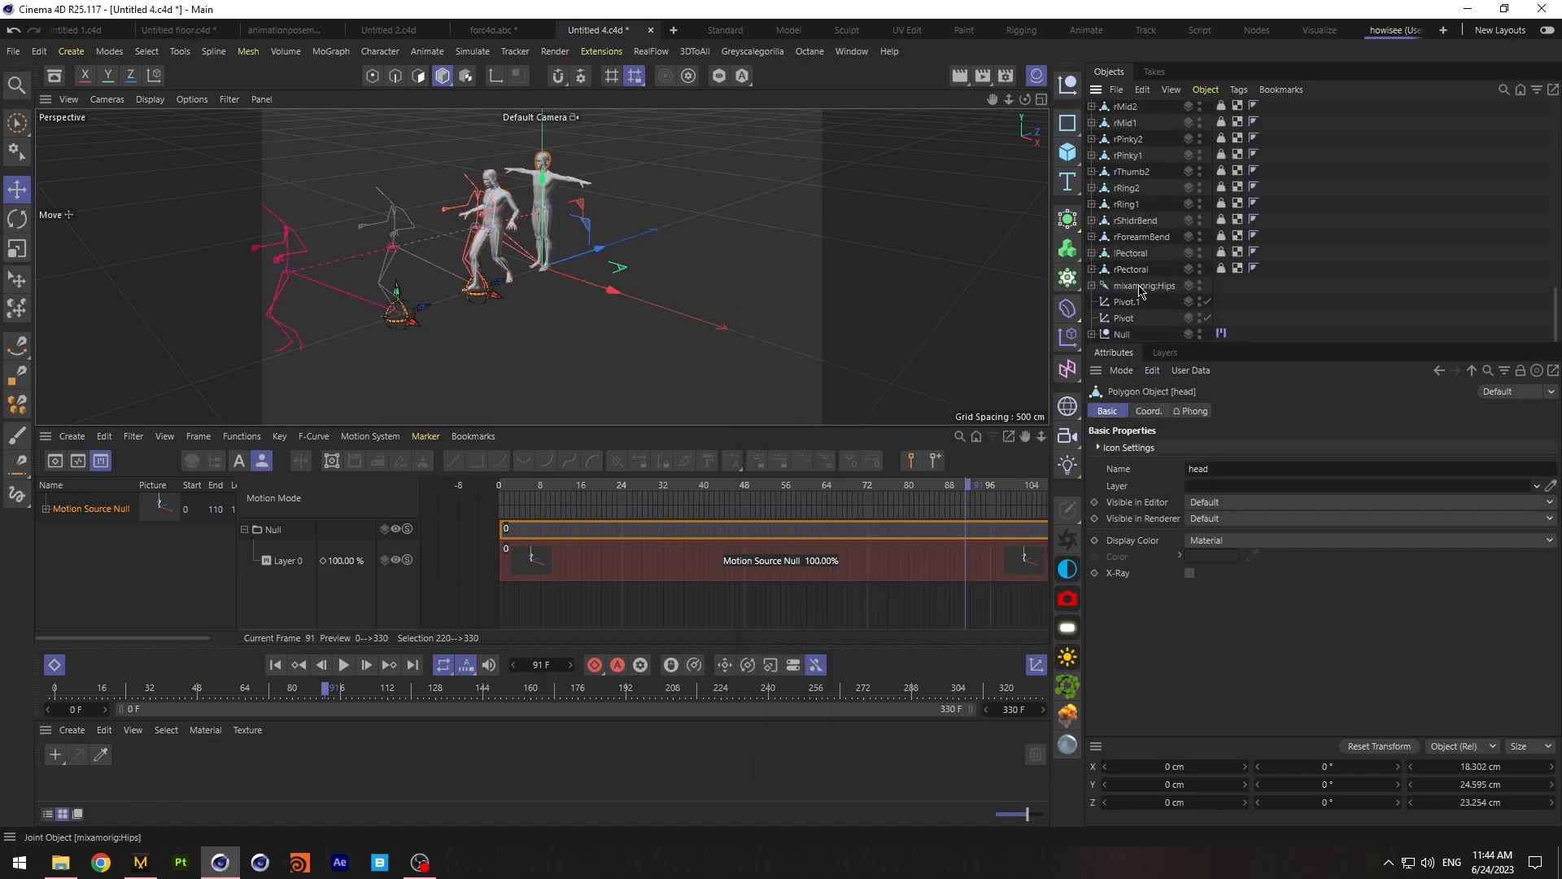
middle_click(1141, 287)
right_click(1141, 287)
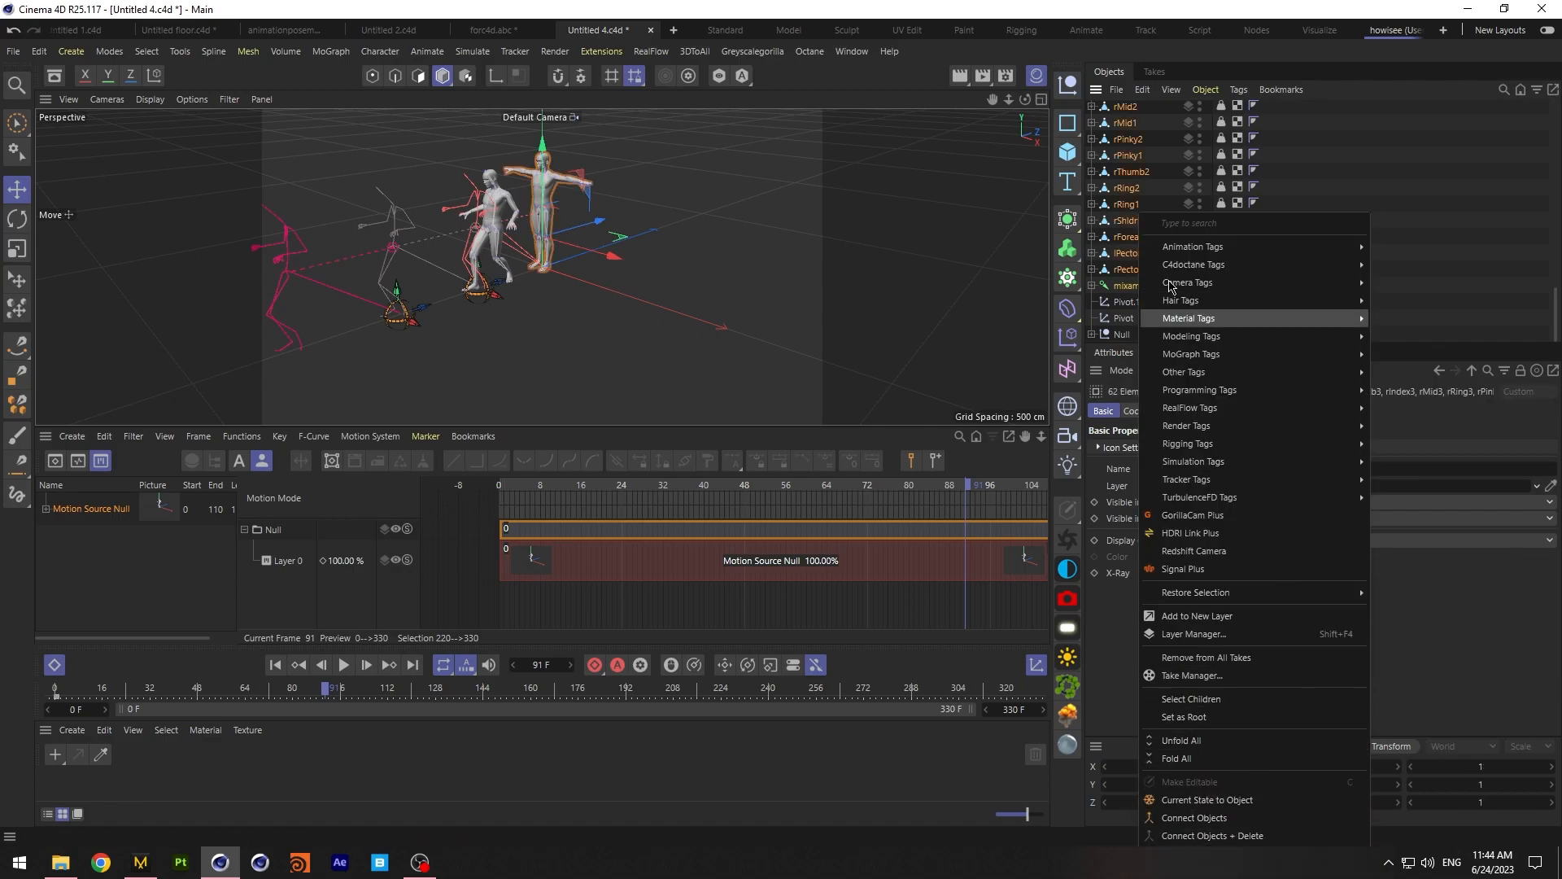
click(1126, 164)
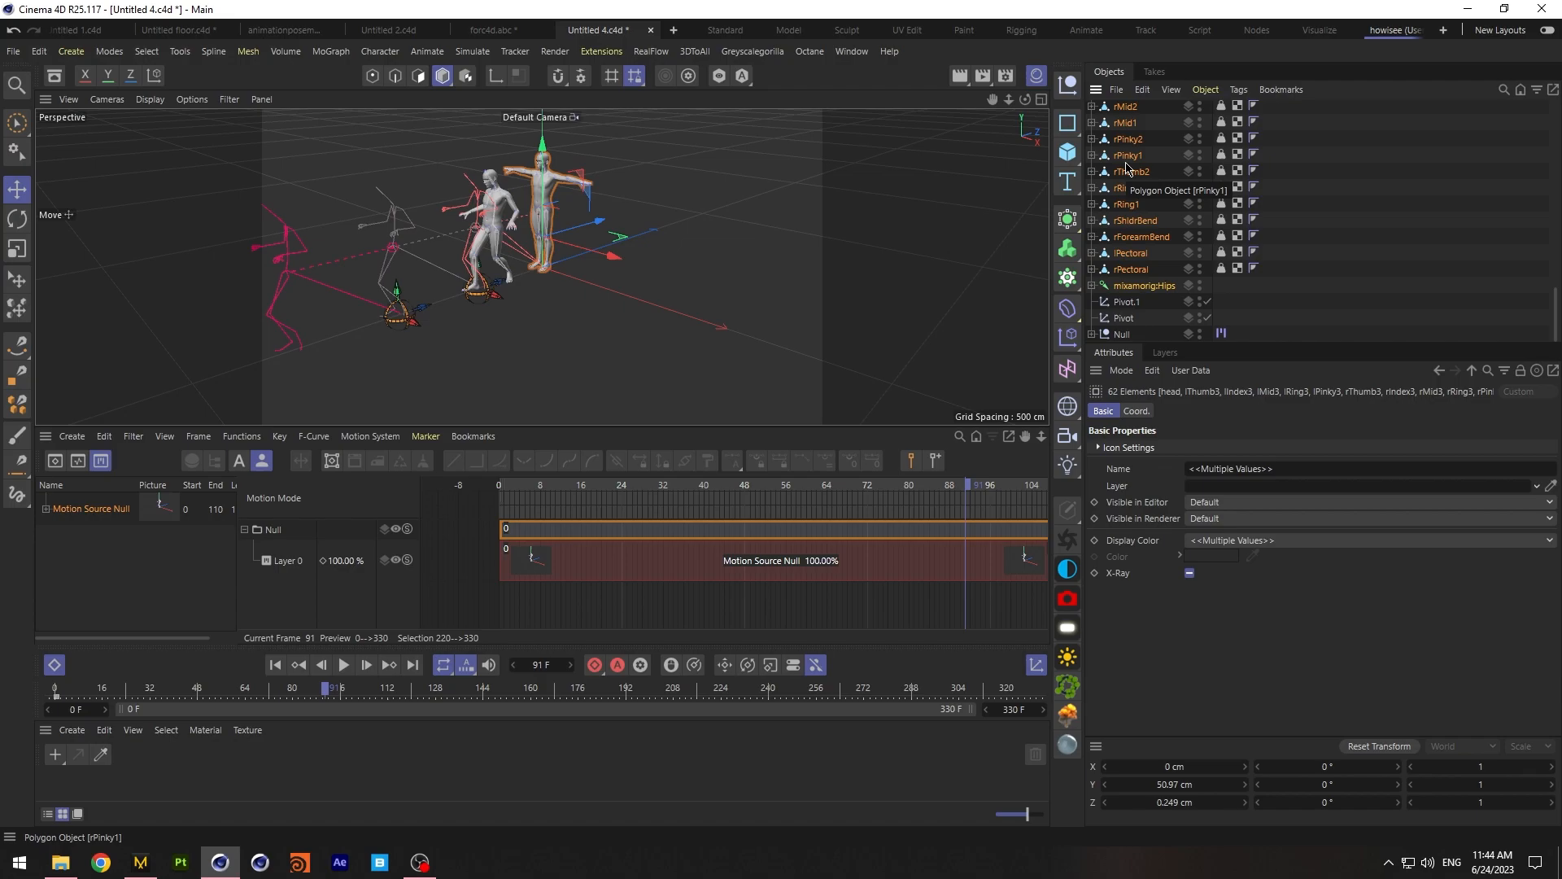
key(alt+g)
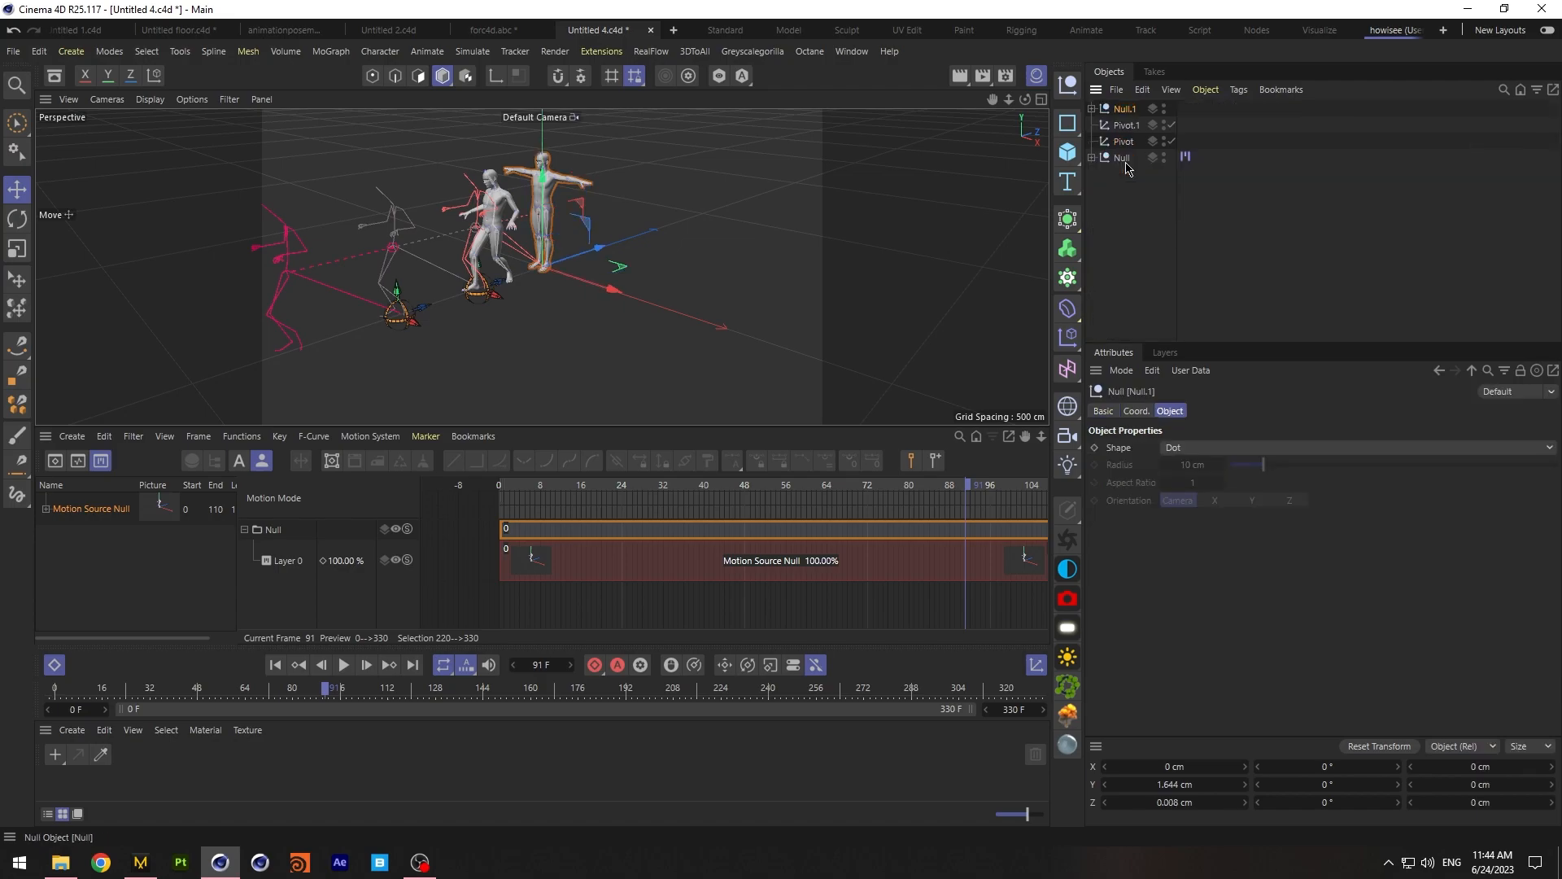
Add a motion clip for the T-pose group's null with the source name "tp", covering frames 0 to 1
click(421, 52)
click(518, 277)
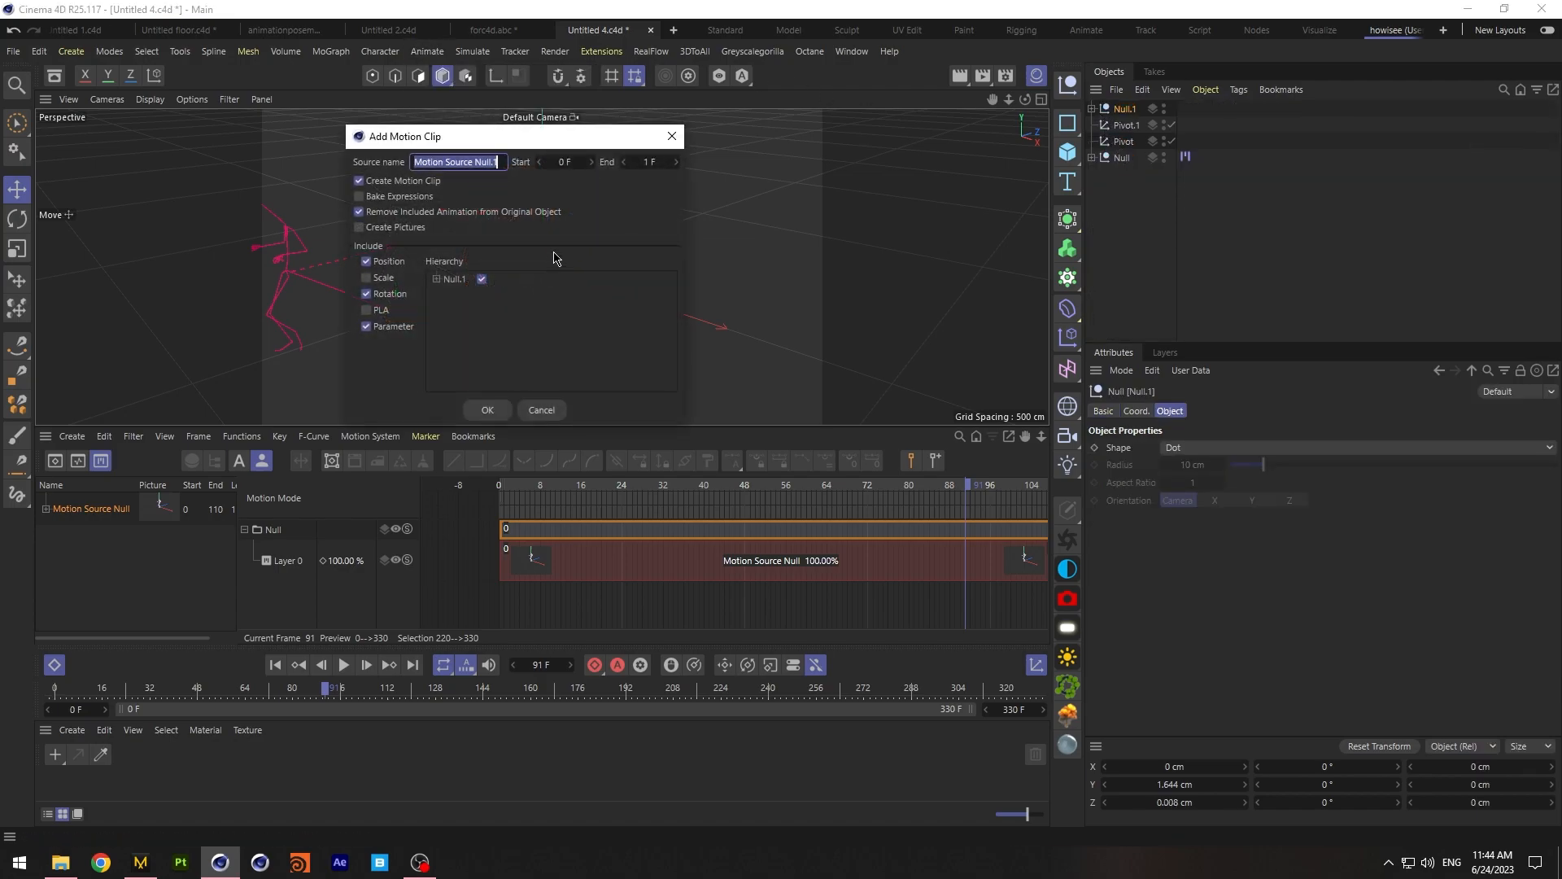
text(tp)
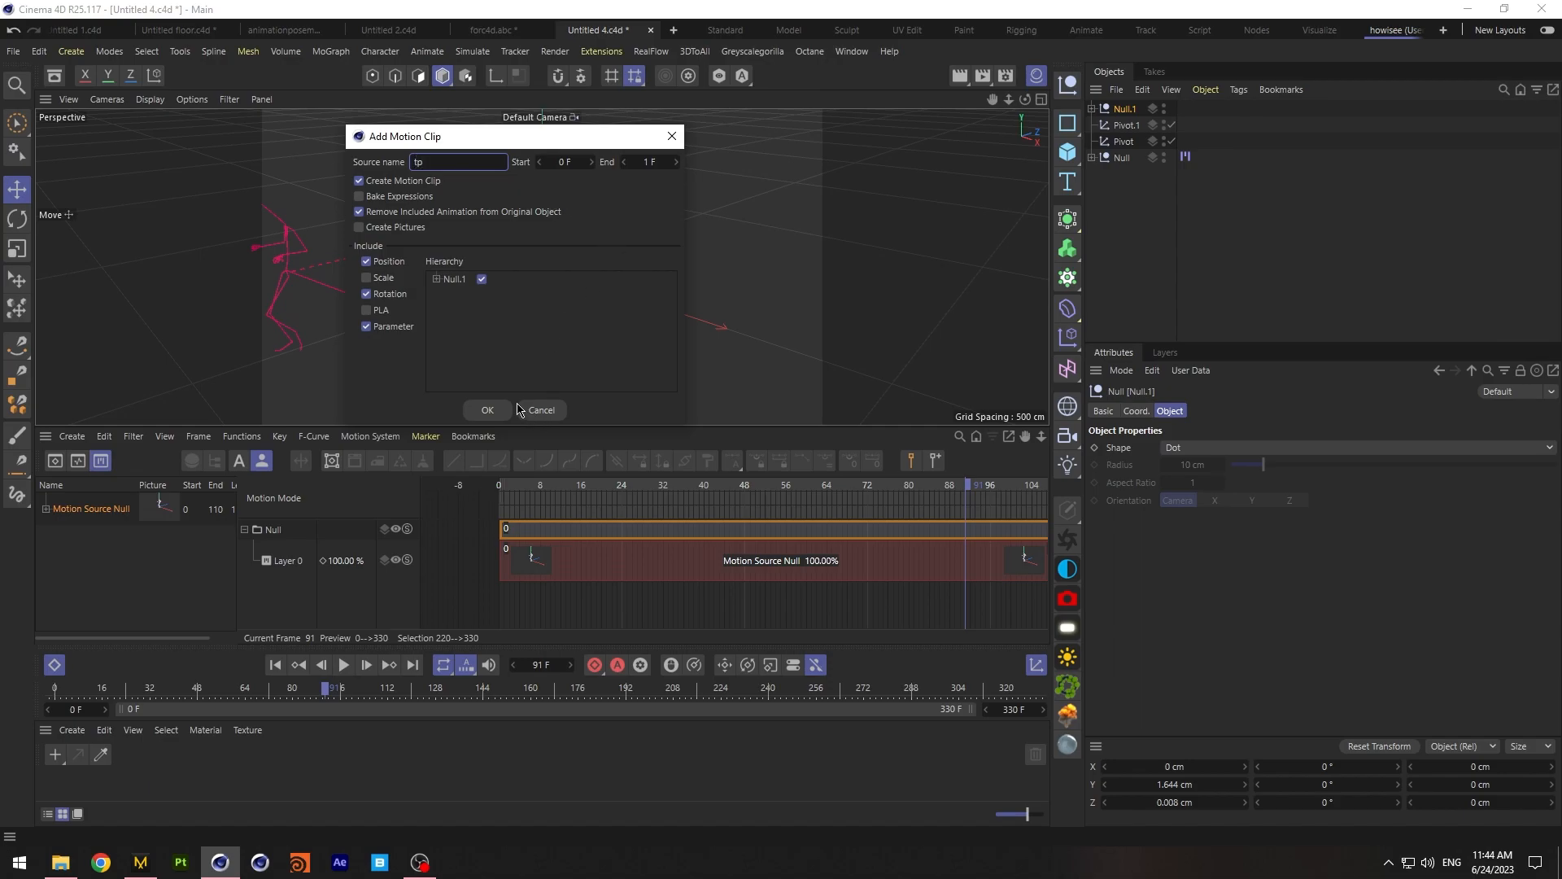
click(486, 410)
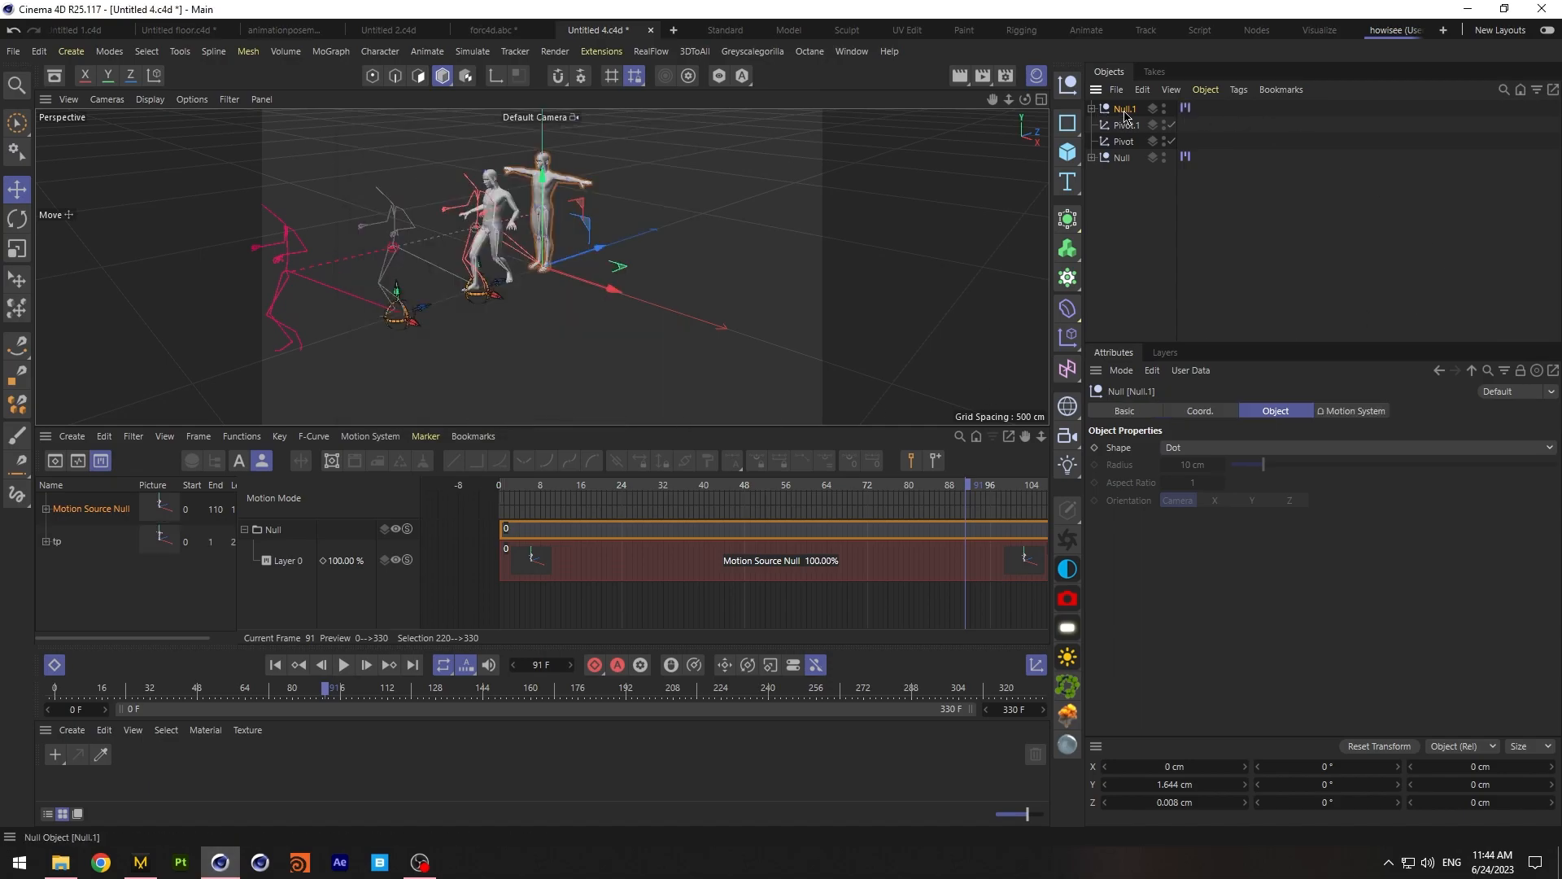
Delete the T-pose group's null and shift all three walk motion clips together to start at frame 98
key(Delete)
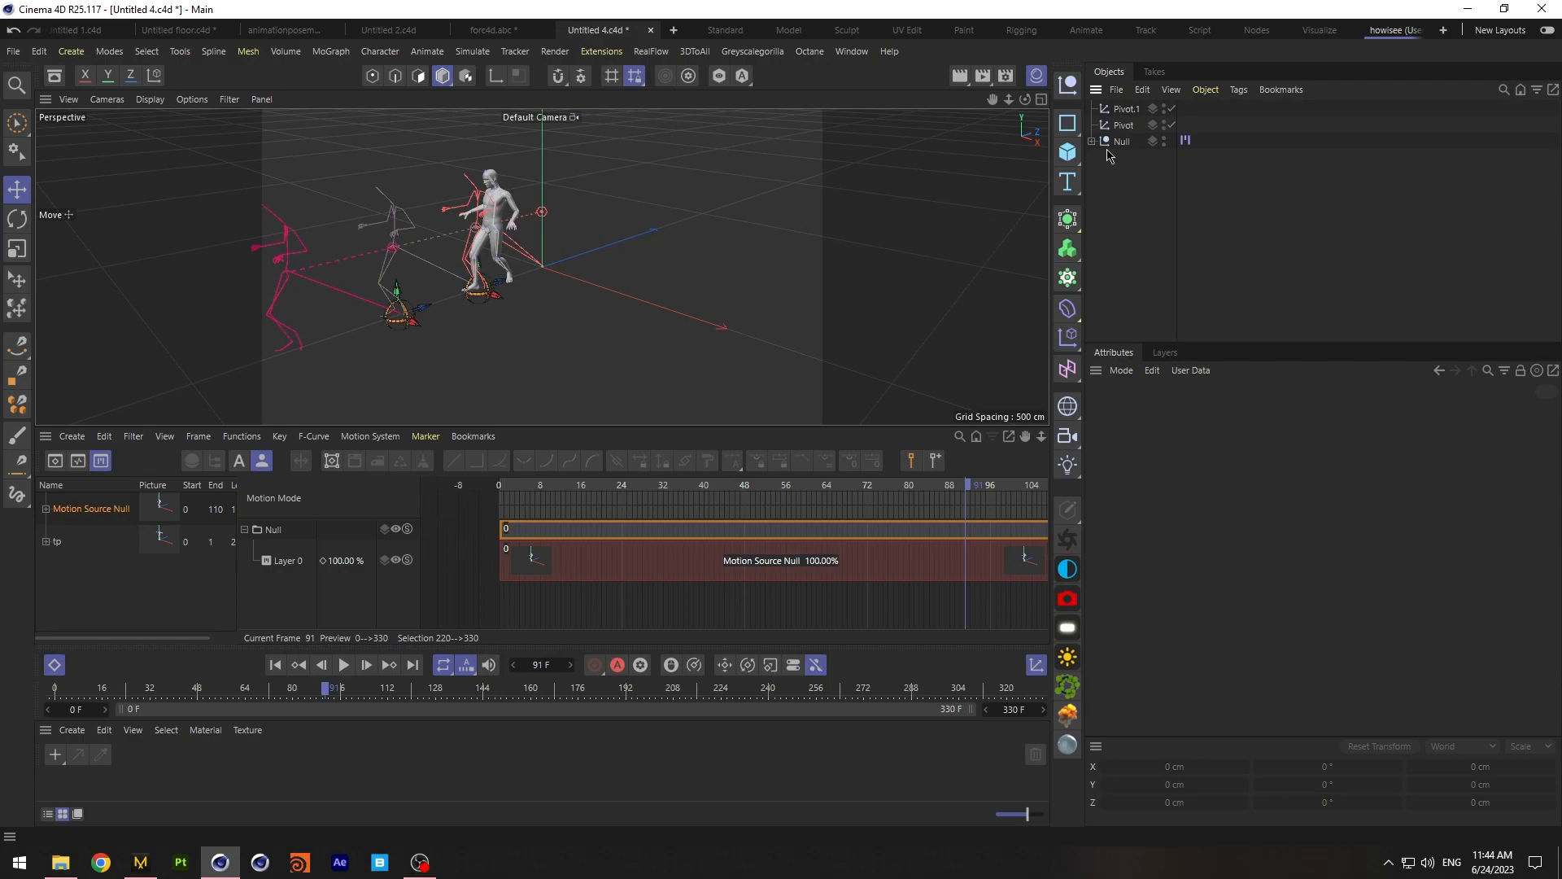
click(586, 527)
click(538, 527)
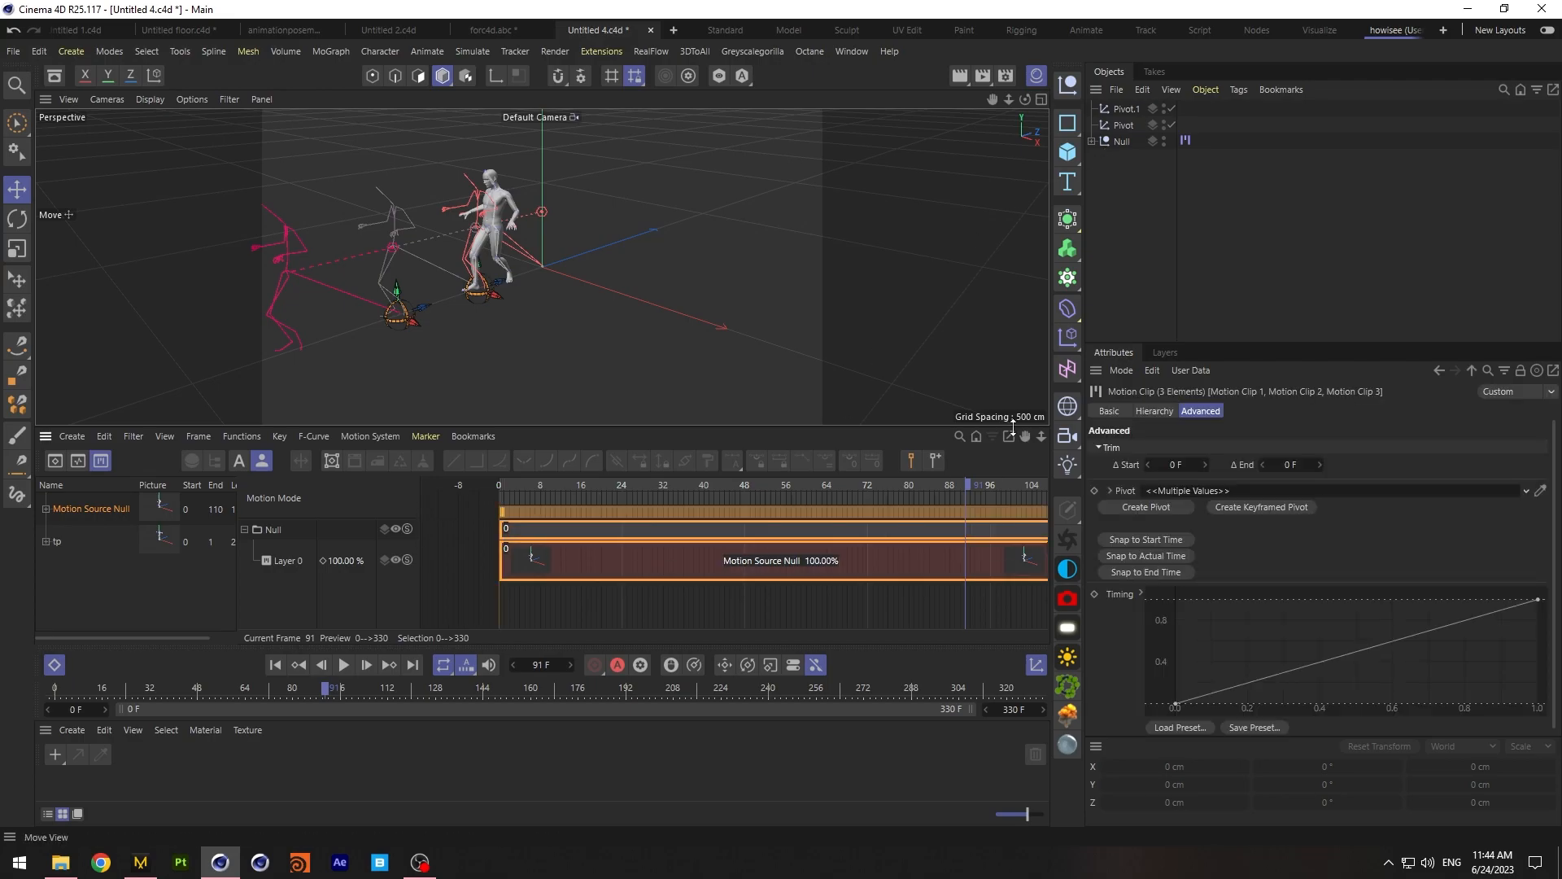
drag(1041, 437, 887, 437)
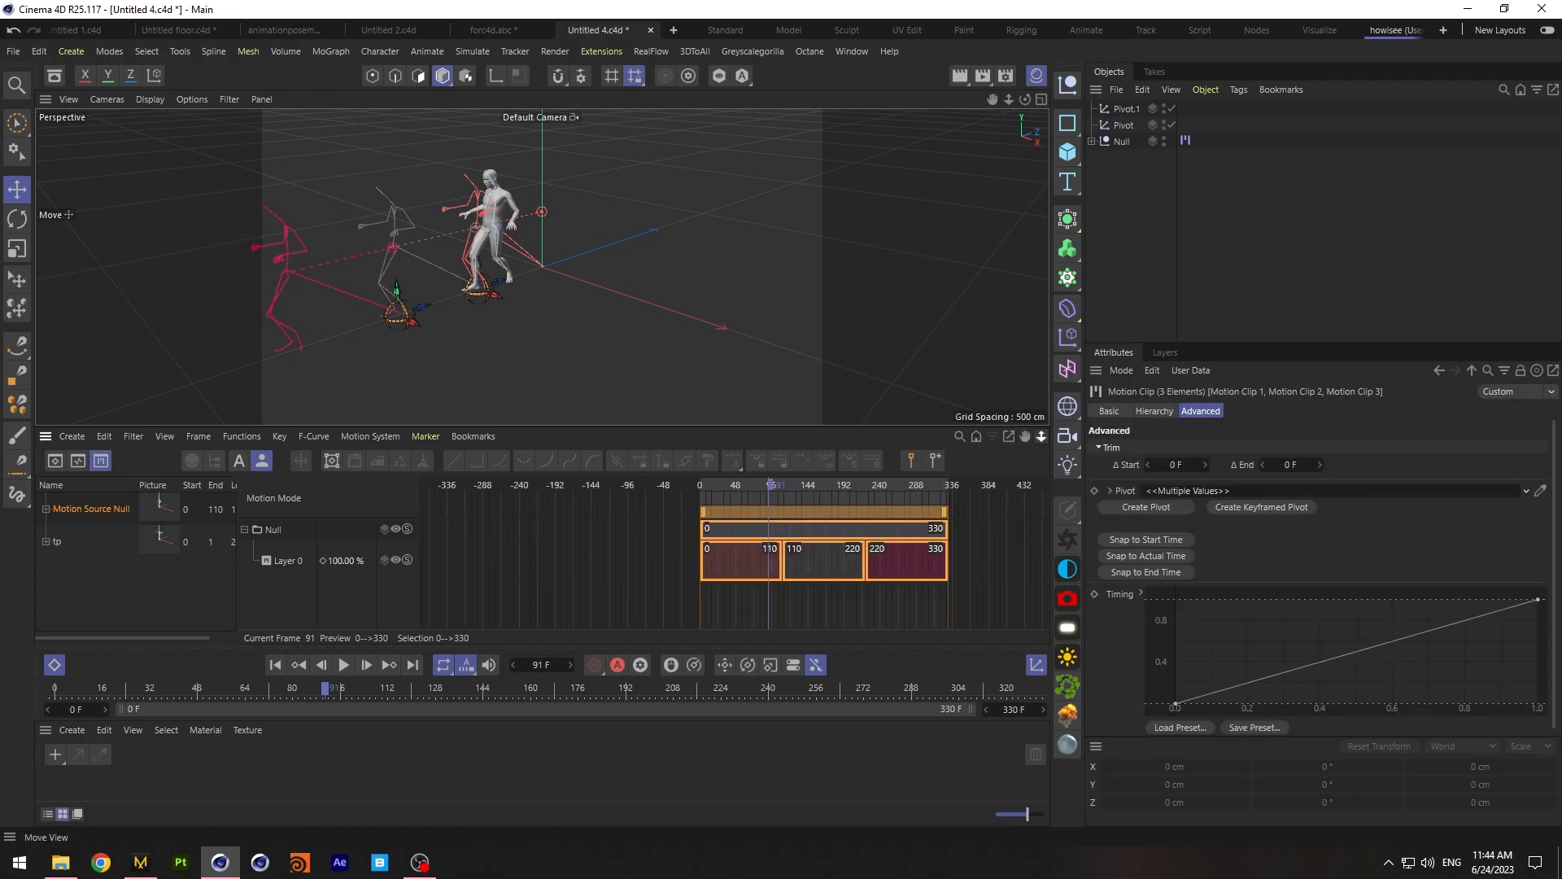
drag(724, 511, 798, 511)
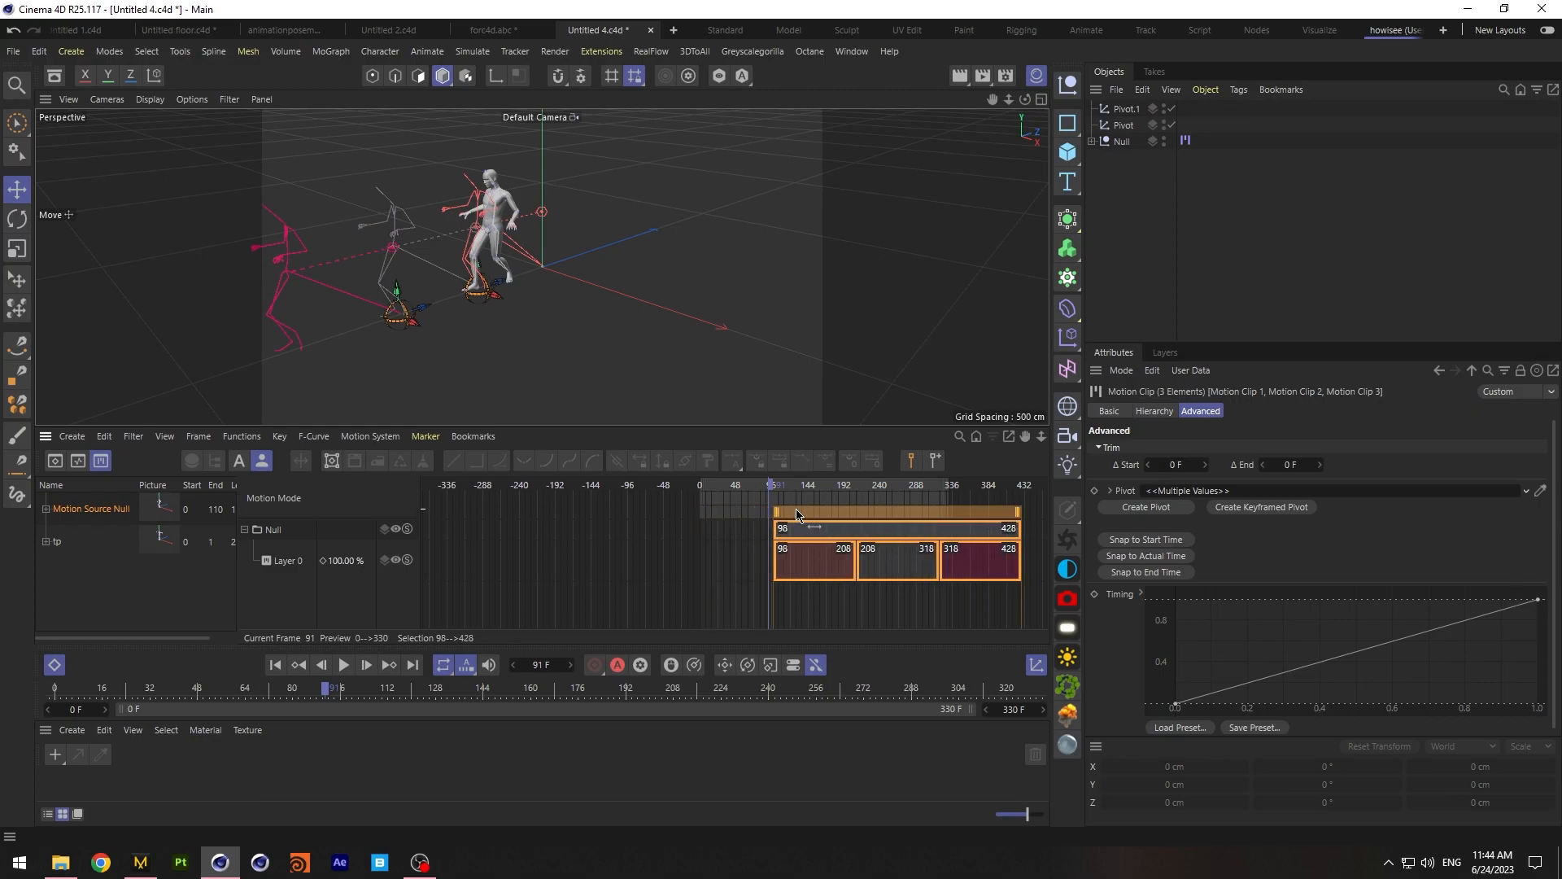
Place the tp motion source on Layer 0 as a clip starting at frame 0 and stretch it to end at frame 10
click(590, 537)
click(46, 542)
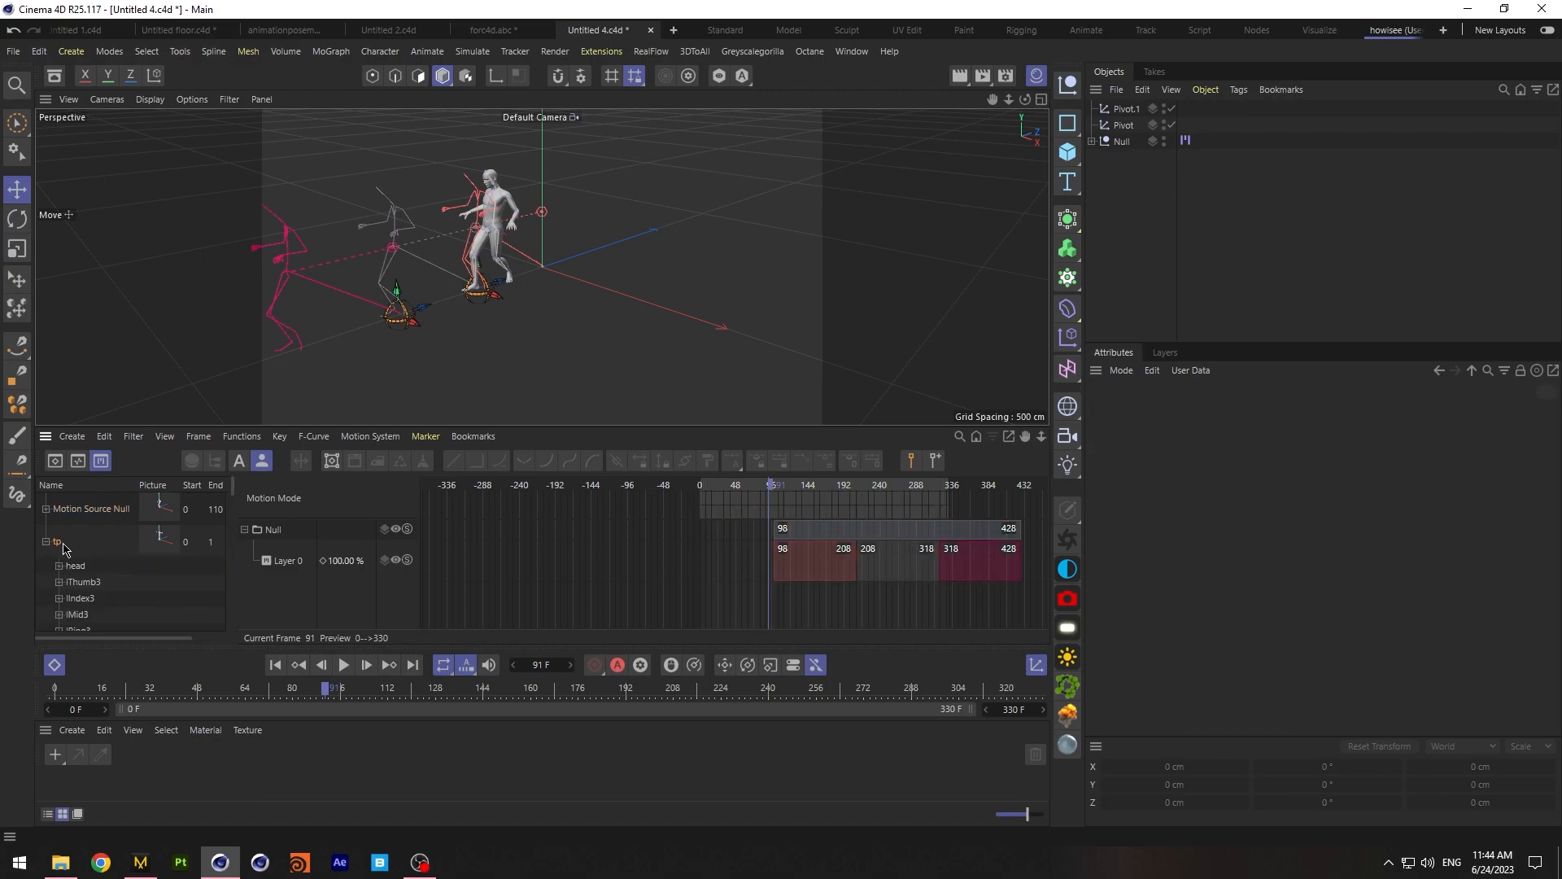
click(714, 489)
drag(1044, 437, 1192, 438)
click(506, 545)
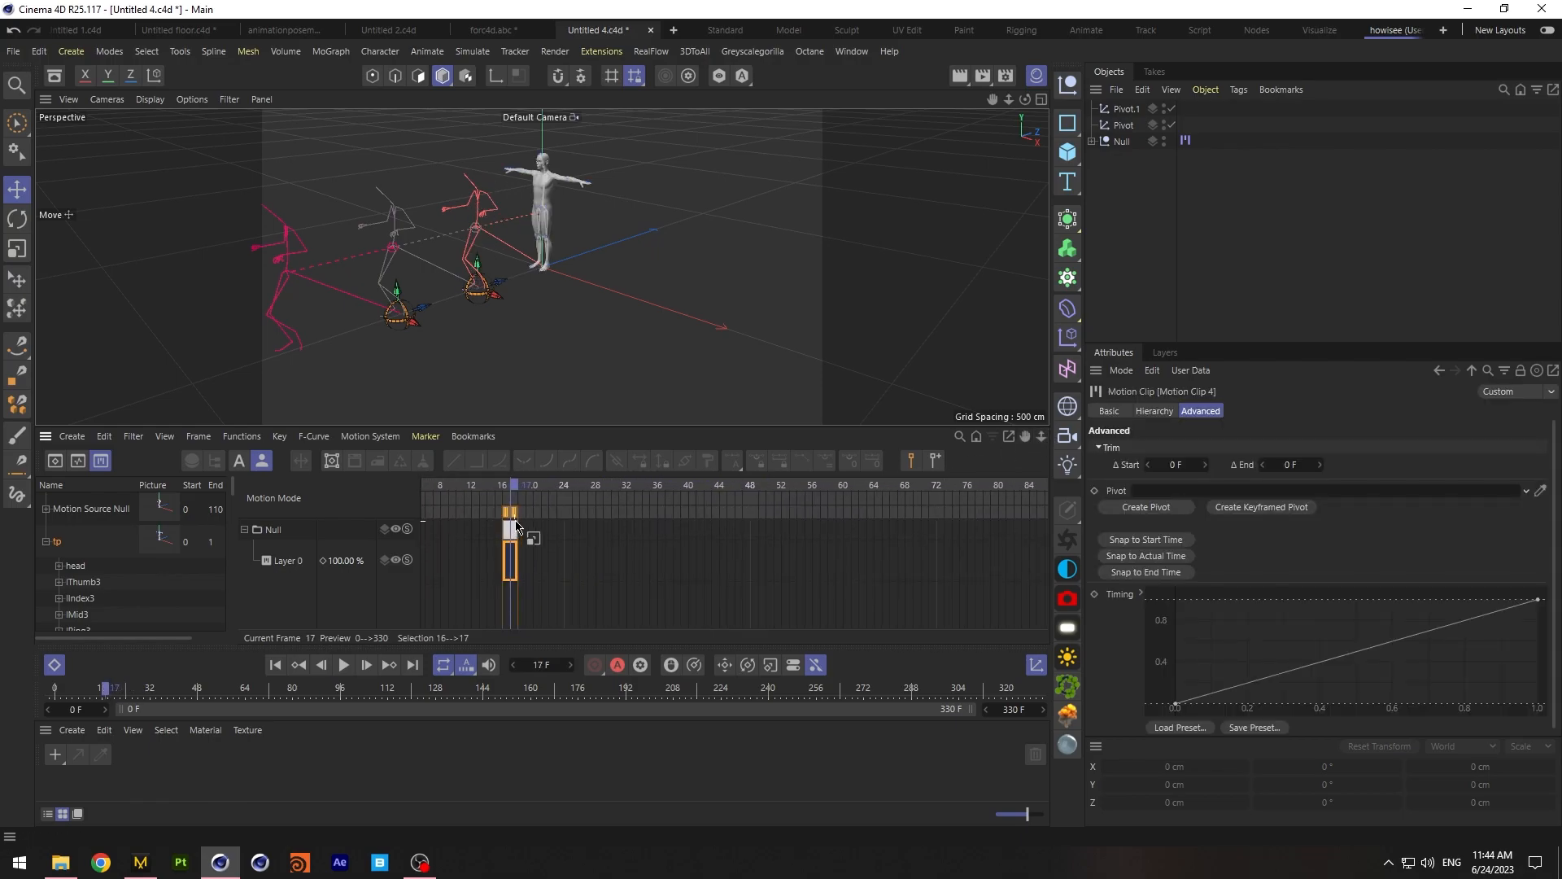
drag(517, 510, 707, 565)
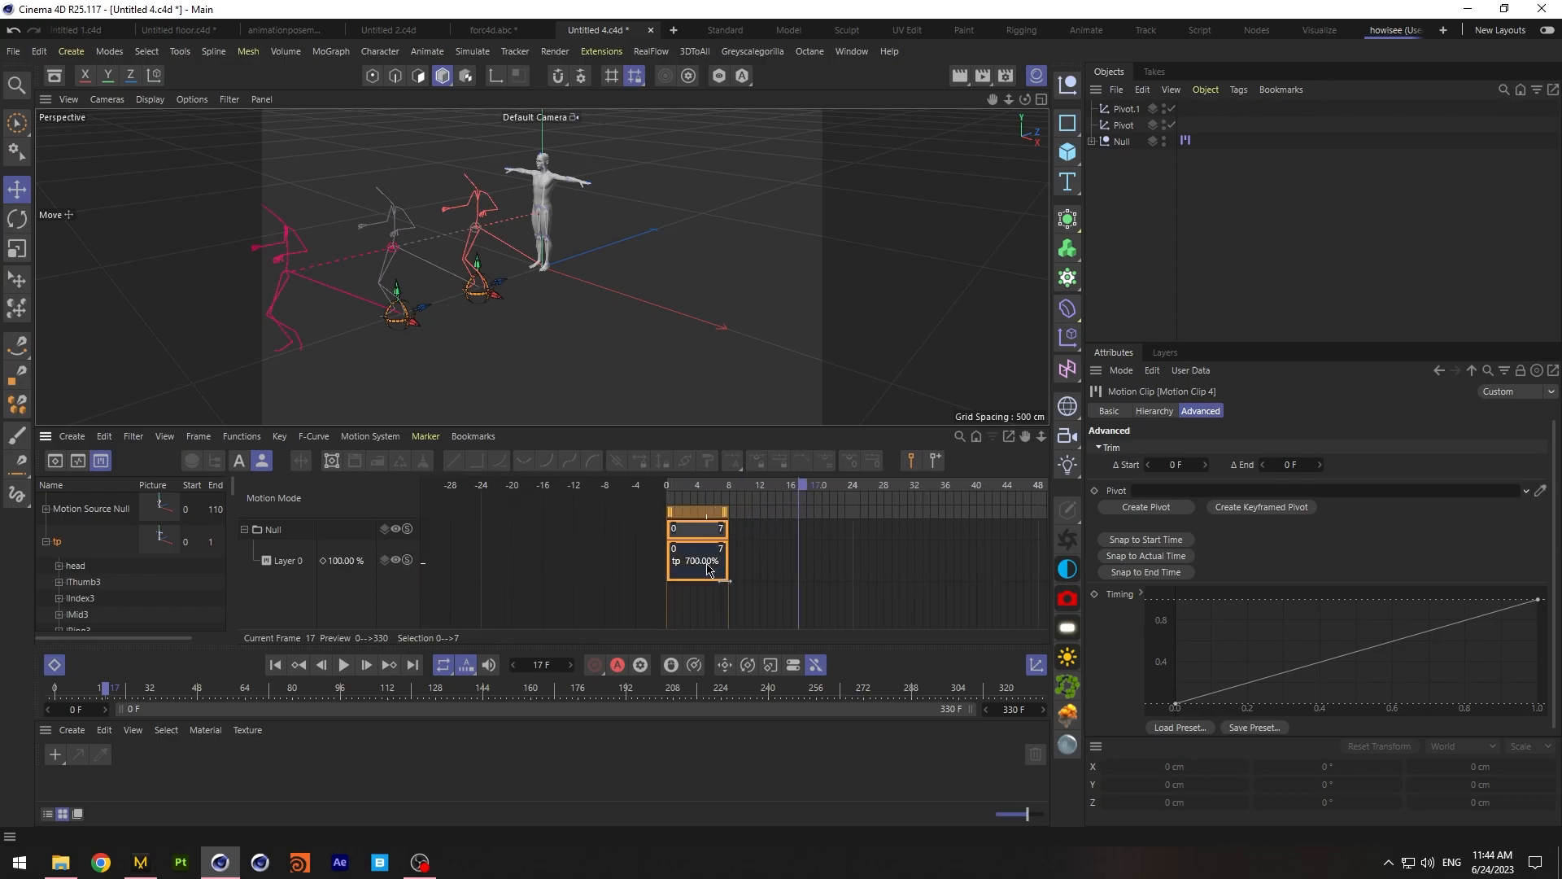
drag(727, 512, 745, 513)
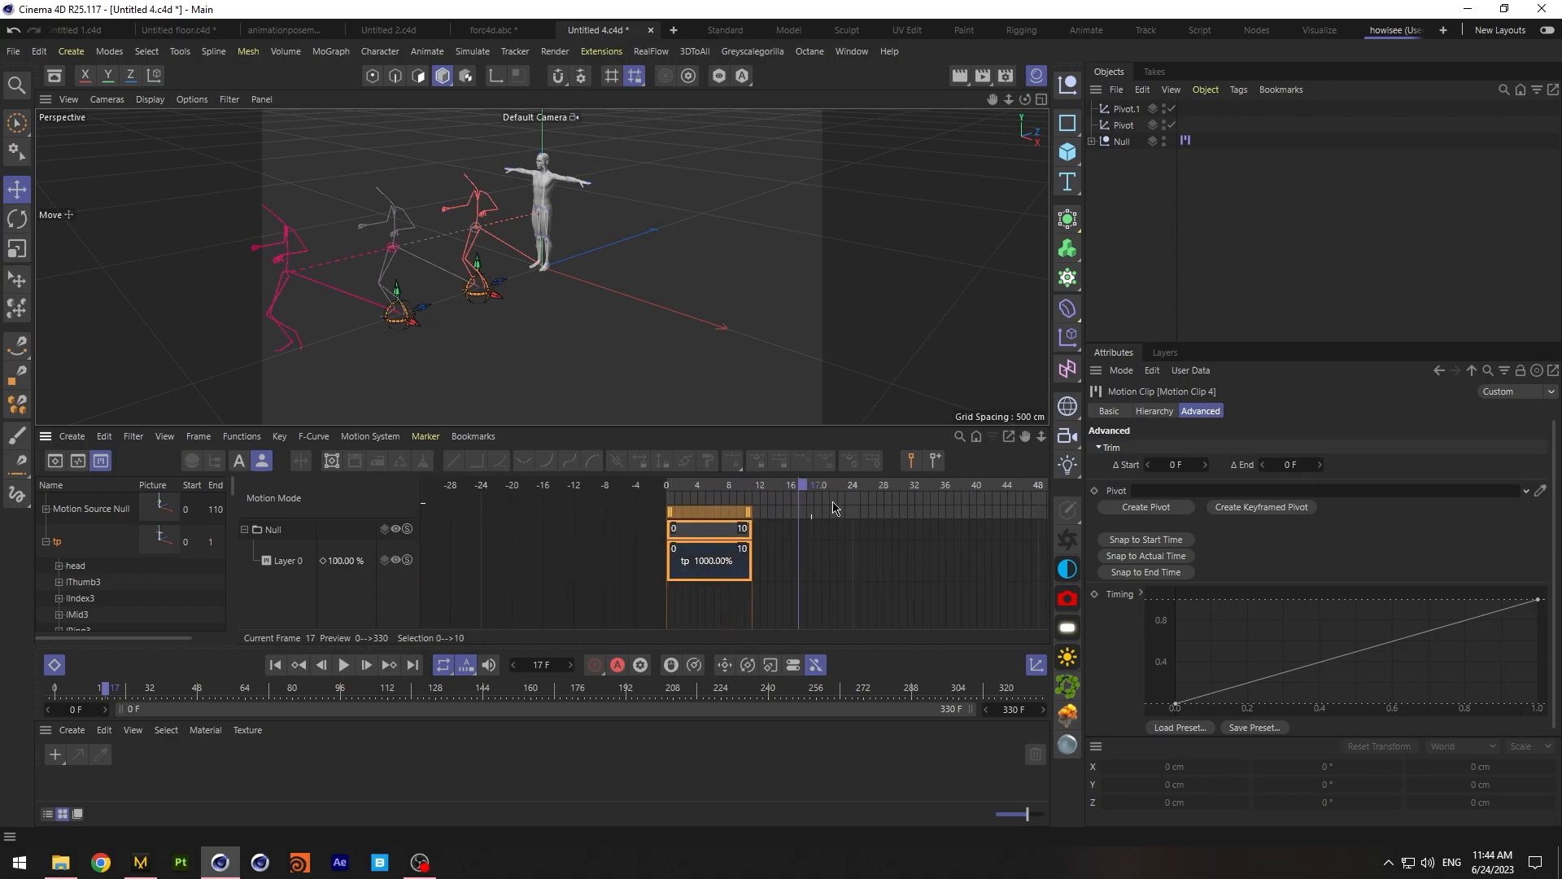
Slide the three walk clips back together so the first one starts at frame 10, directly after the tp clip
drag(1042, 436, 1017, 437)
click(867, 529)
drag(885, 528, 837, 533)
drag(1041, 437, 1074, 436)
click(906, 531)
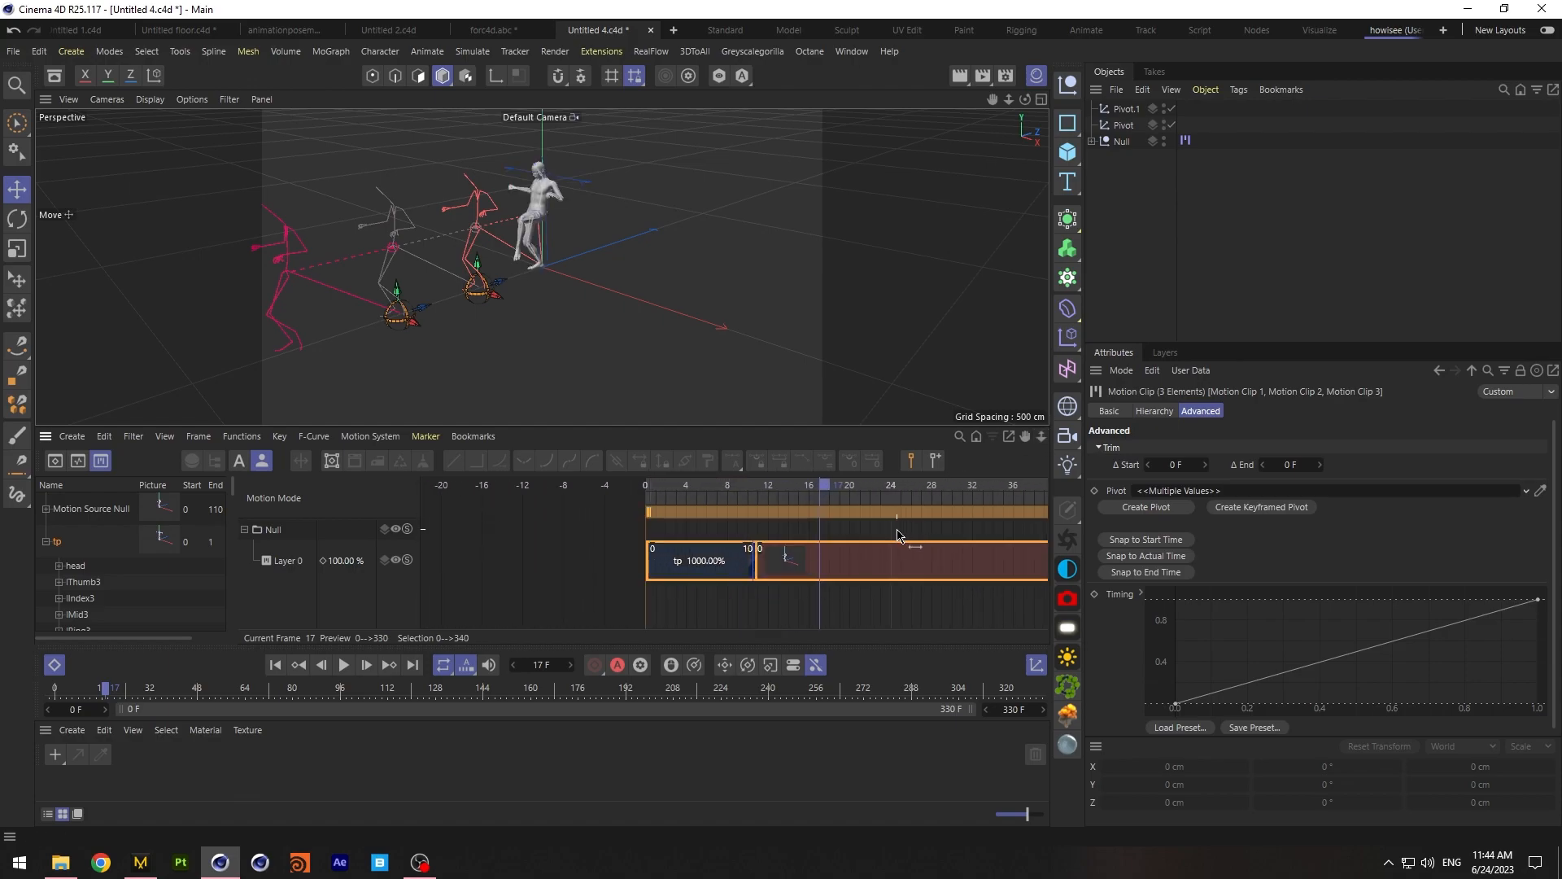
click(903, 575)
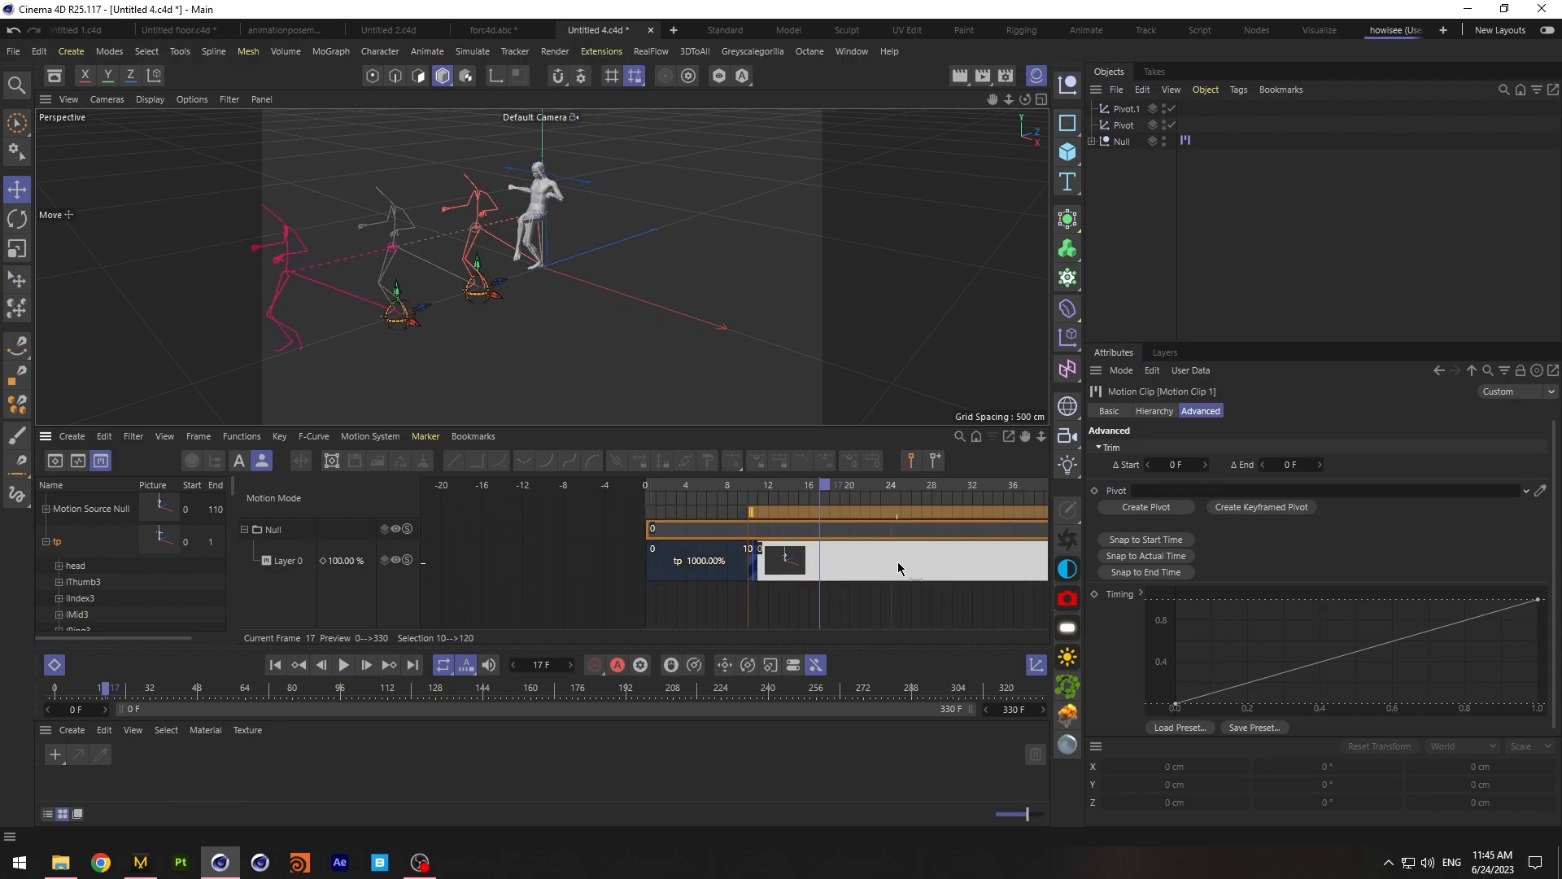
Overlap the tp clip with the first walk clip at frames 9 to 19 and shift all clips together to start at frame 0
click(675, 572)
drag(675, 572, 769, 585)
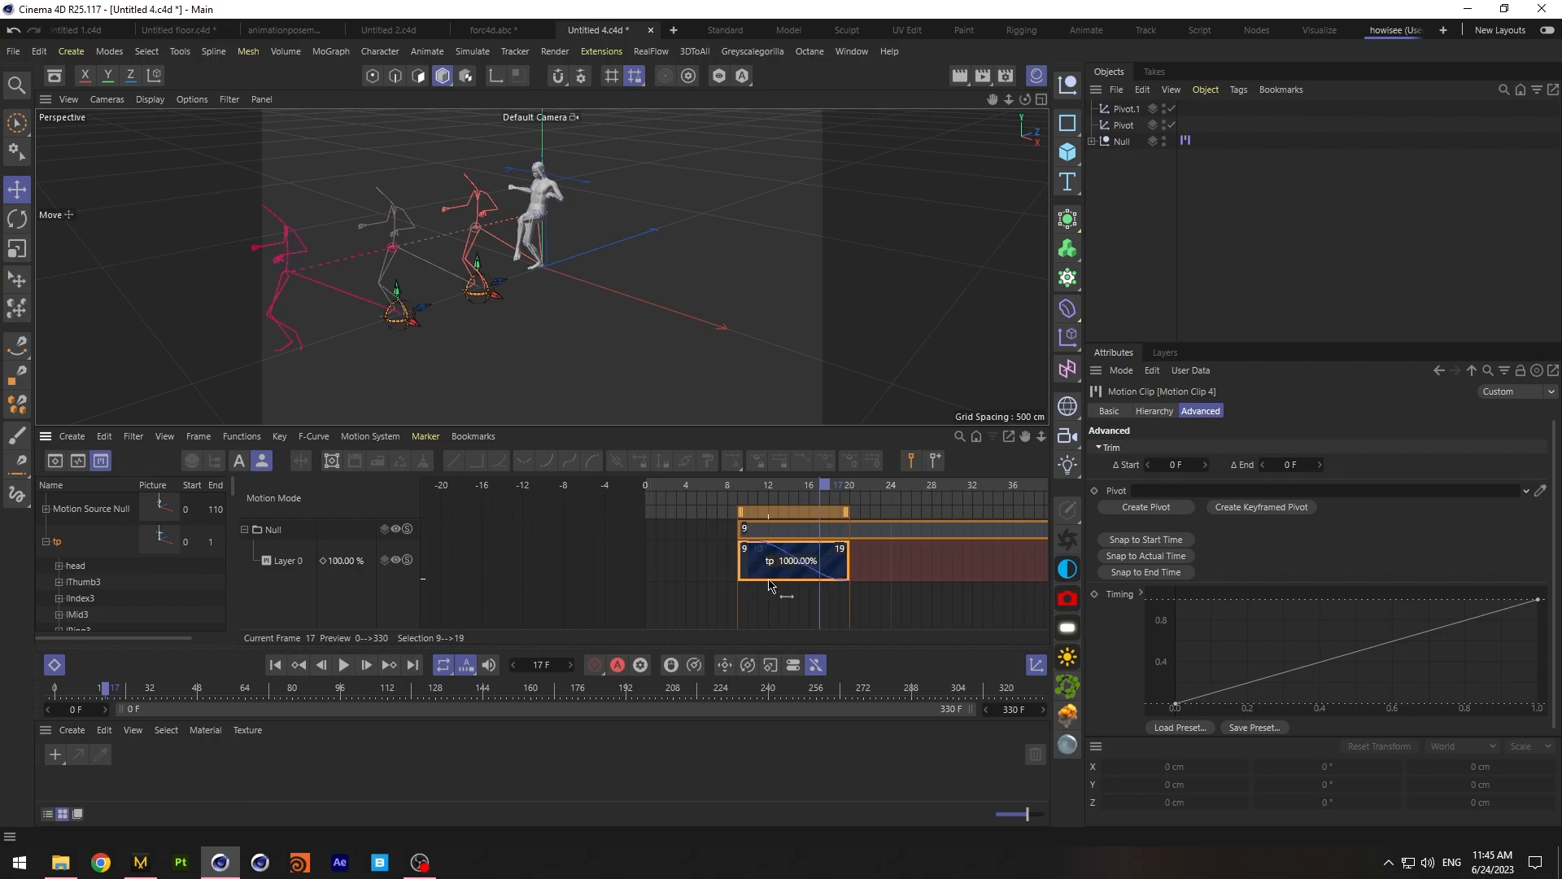
click(980, 626)
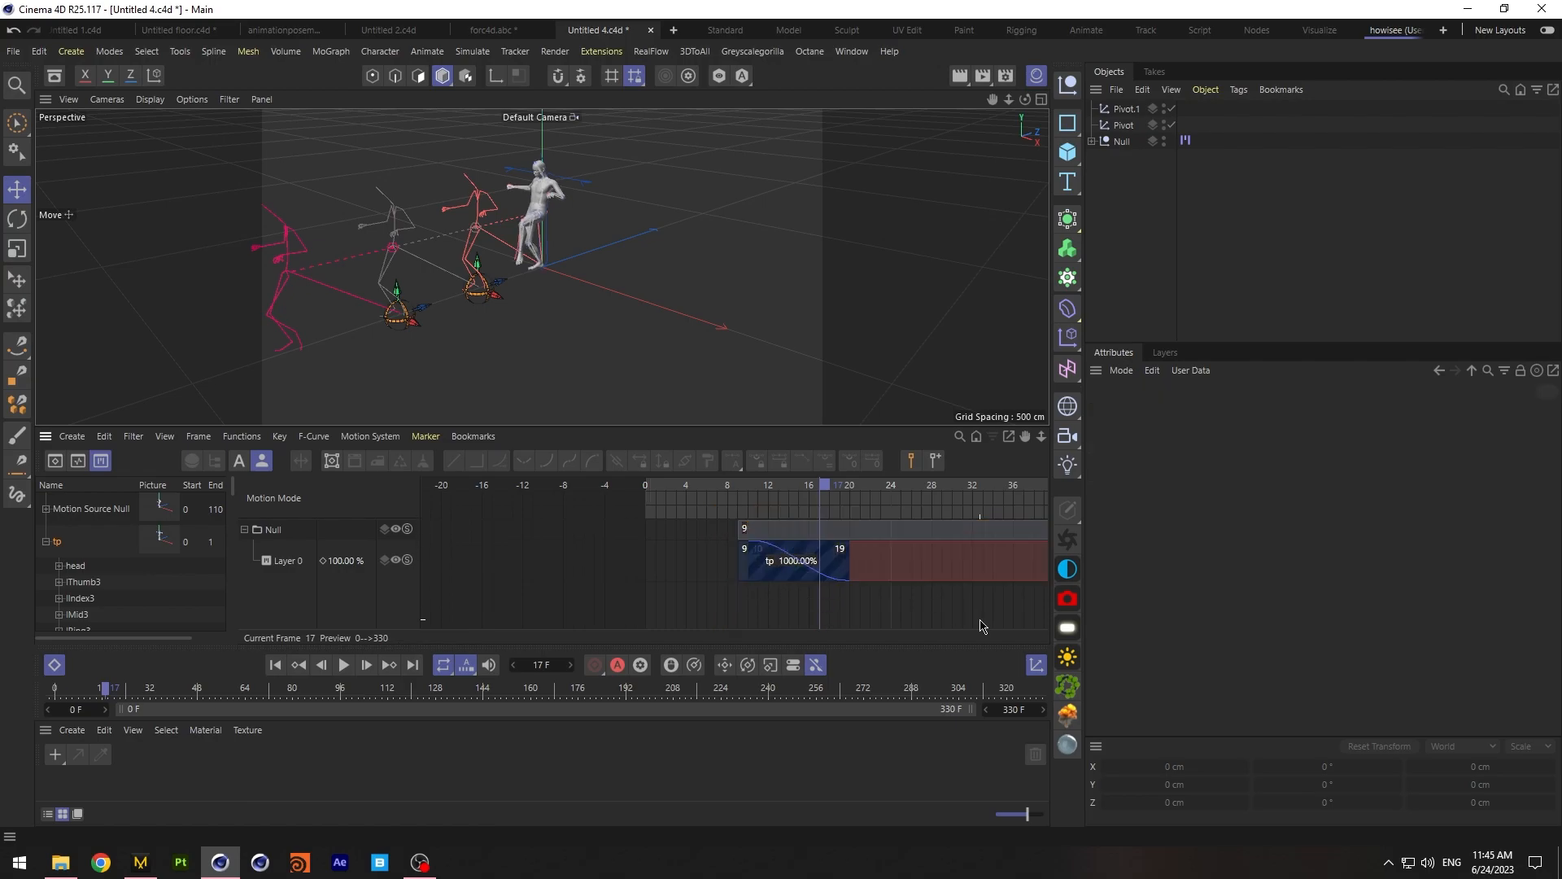
drag(749, 487, 742, 487)
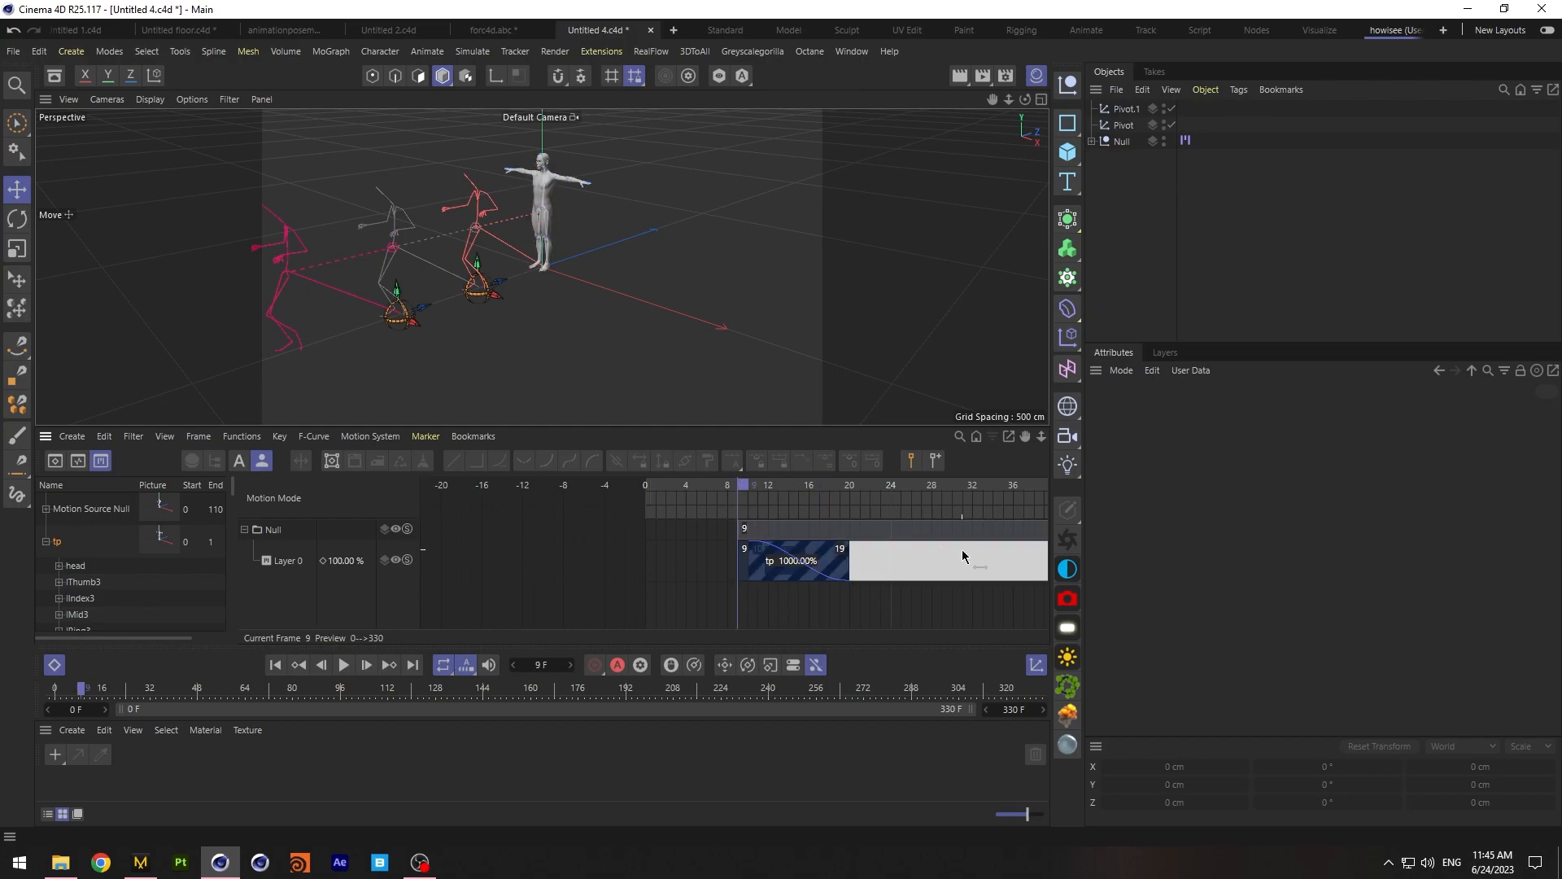
click(974, 532)
drag(976, 537, 878, 522)
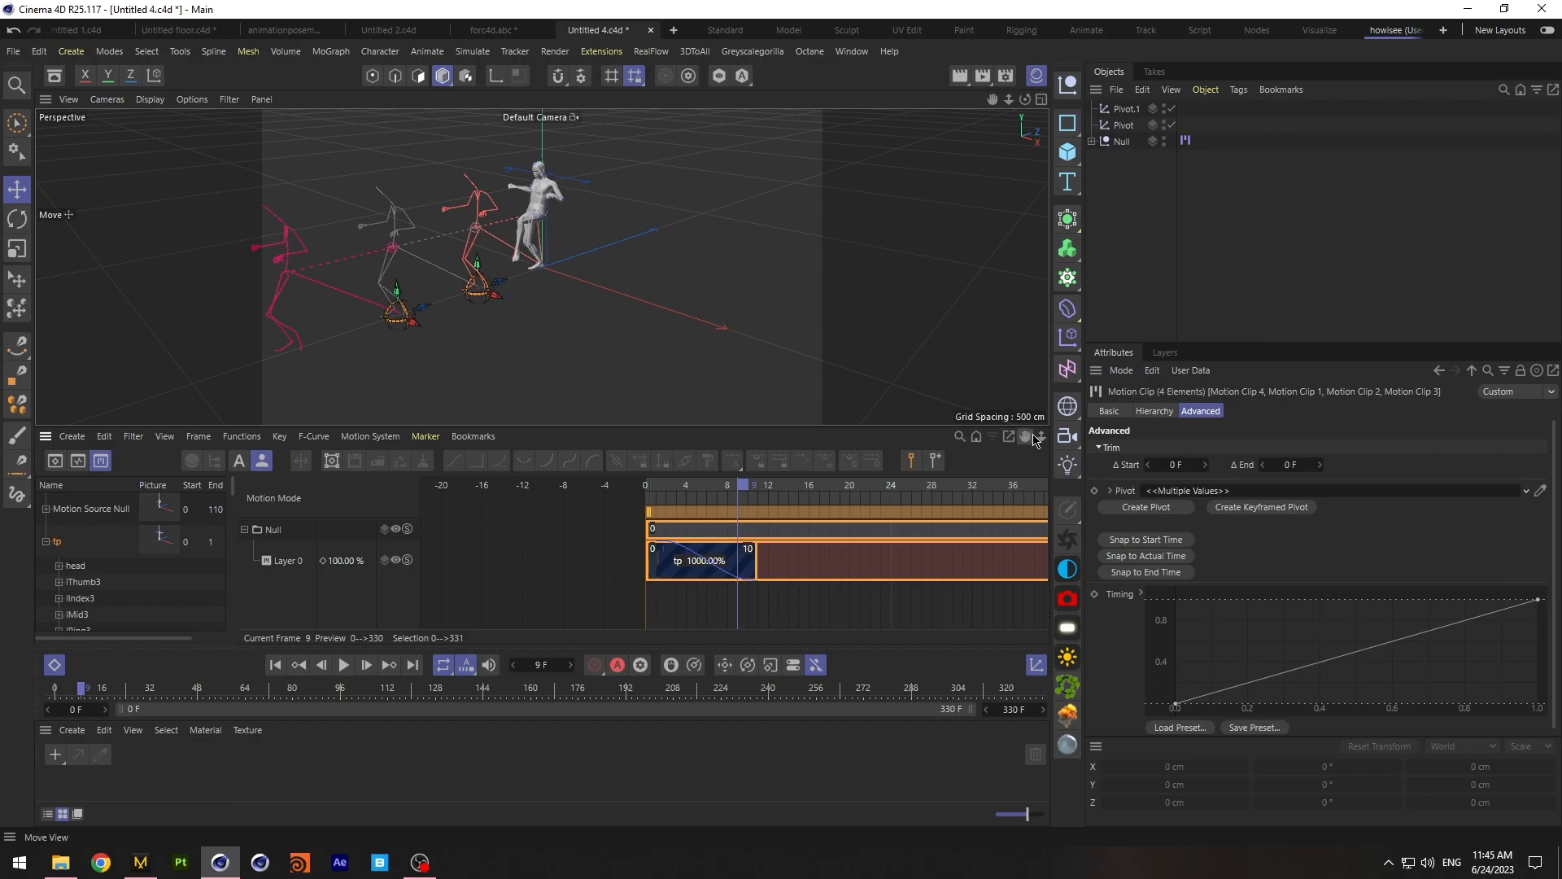
Play the animation from the first frame to check the T-pose to walk blend, and return to the start
click(276, 664)
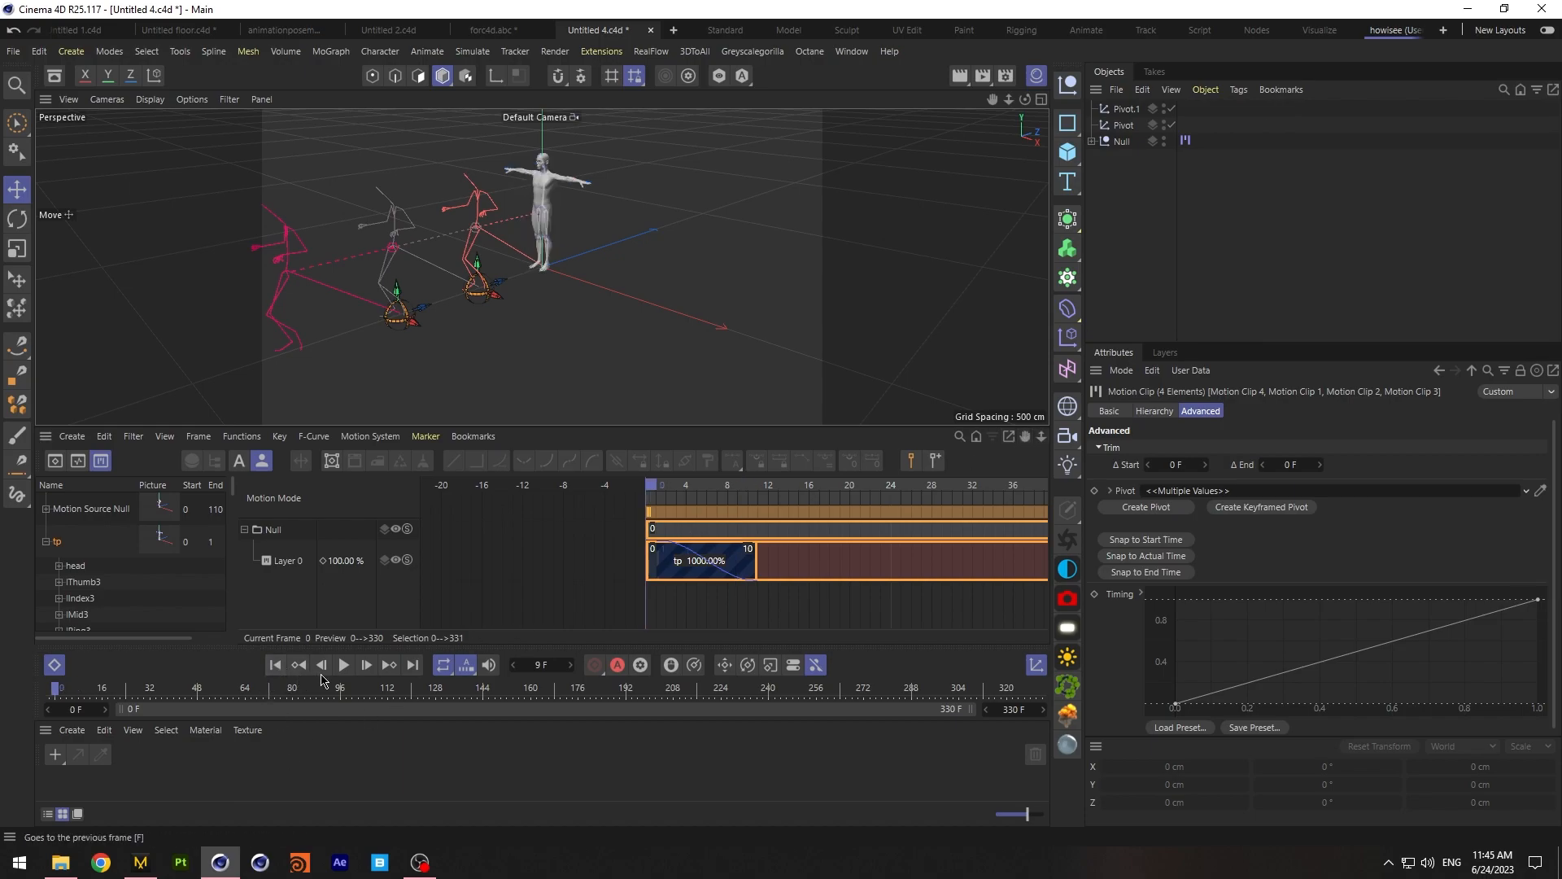
click(348, 669)
click(348, 669)
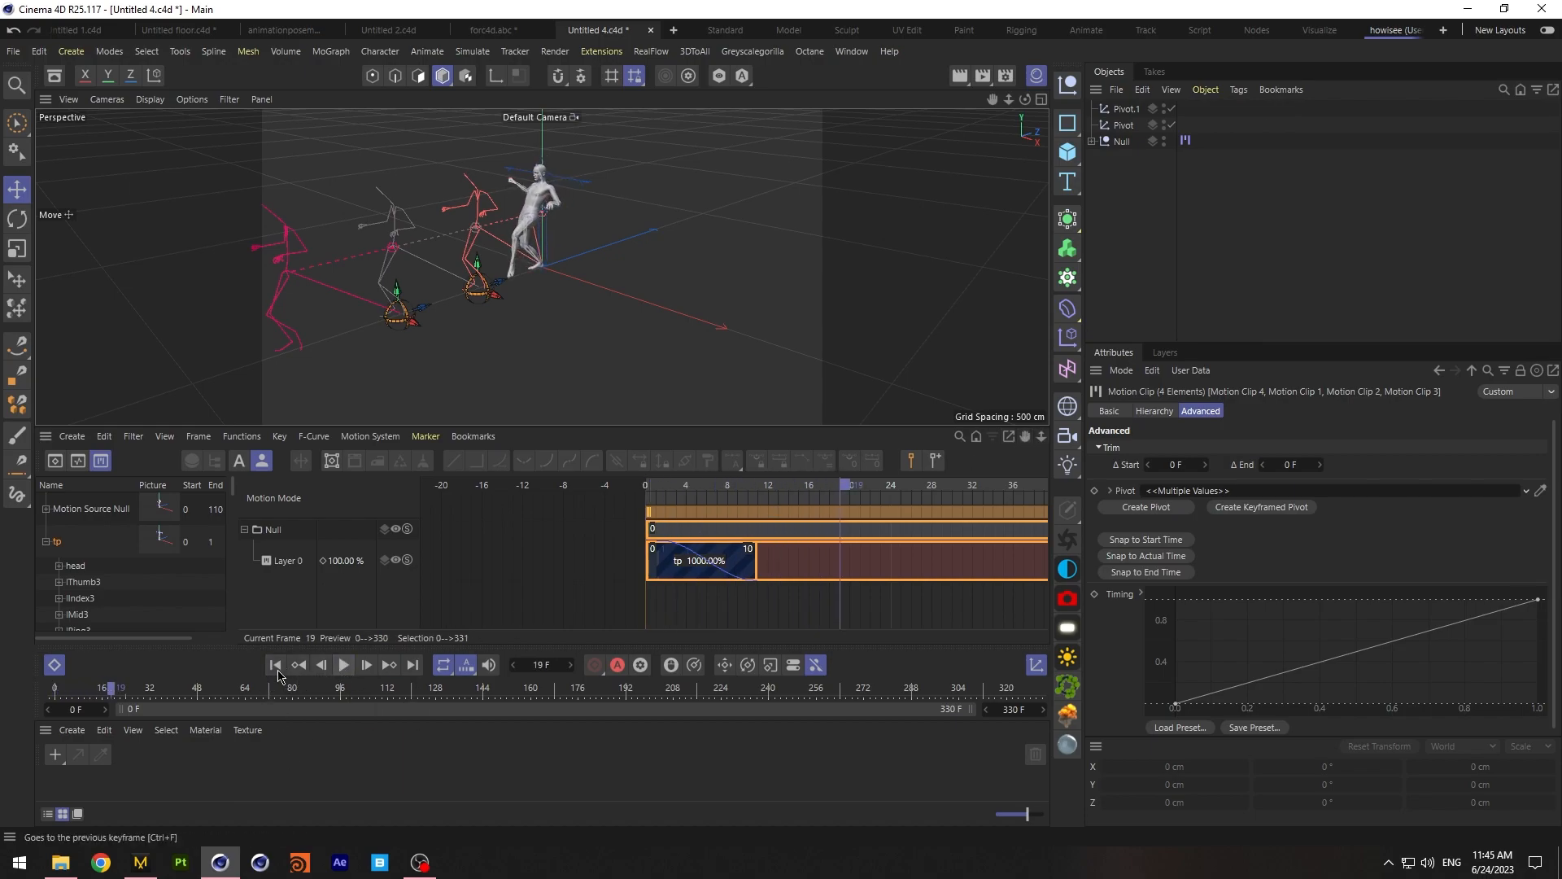
click(277, 666)
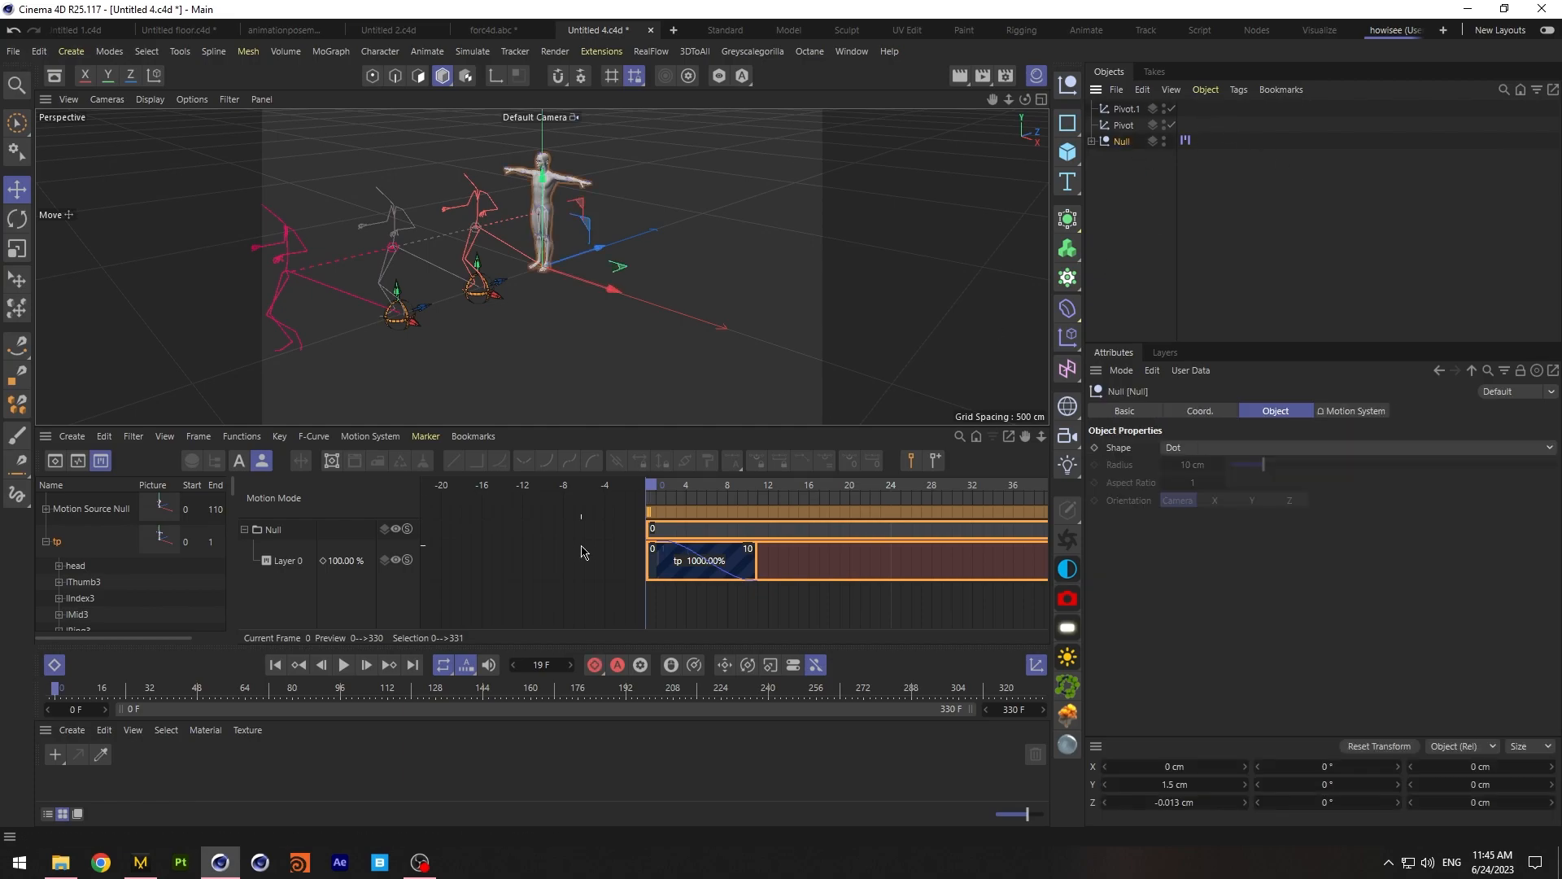
Switch to Marvelous Designer, delete the previously imported avatar from the 3D garment view, and return to Cinema 4D
click(140, 861)
click(565, 612)
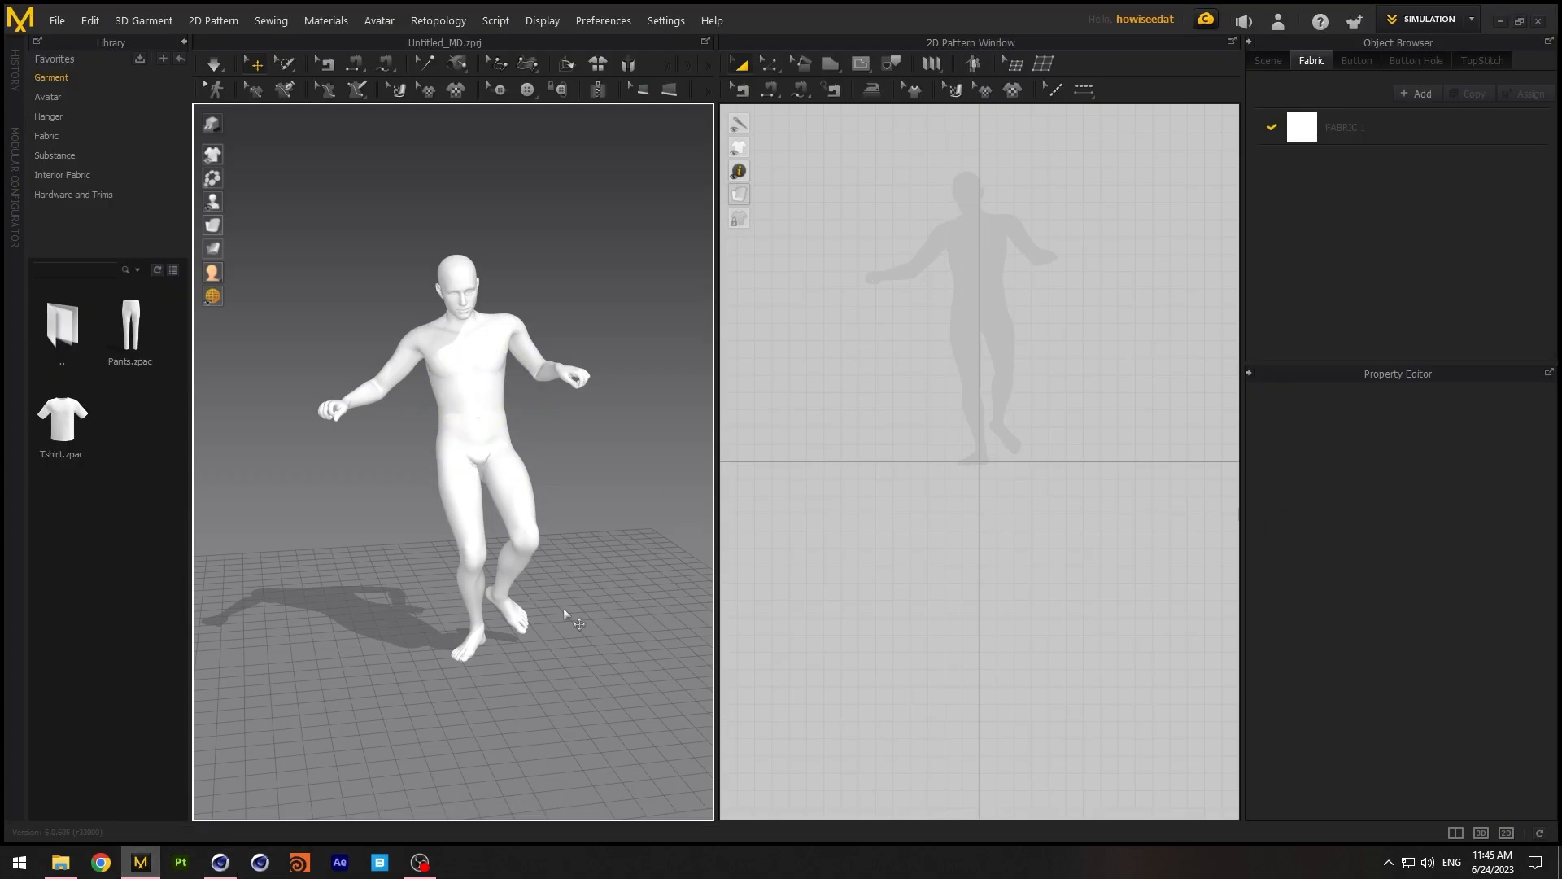
click(499, 382)
key(Delete)
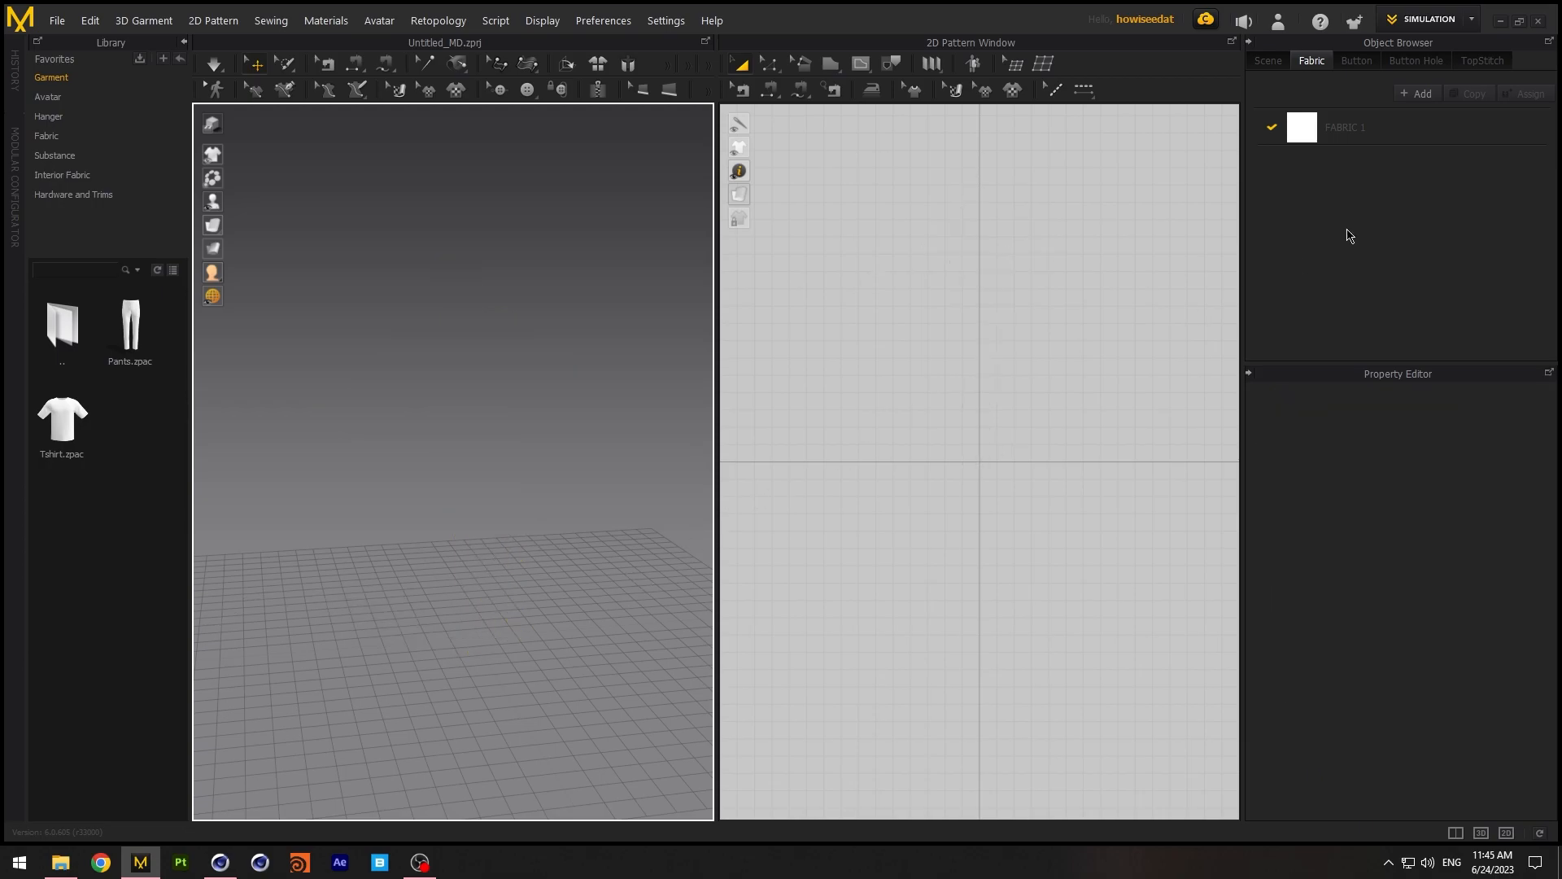
click(1501, 22)
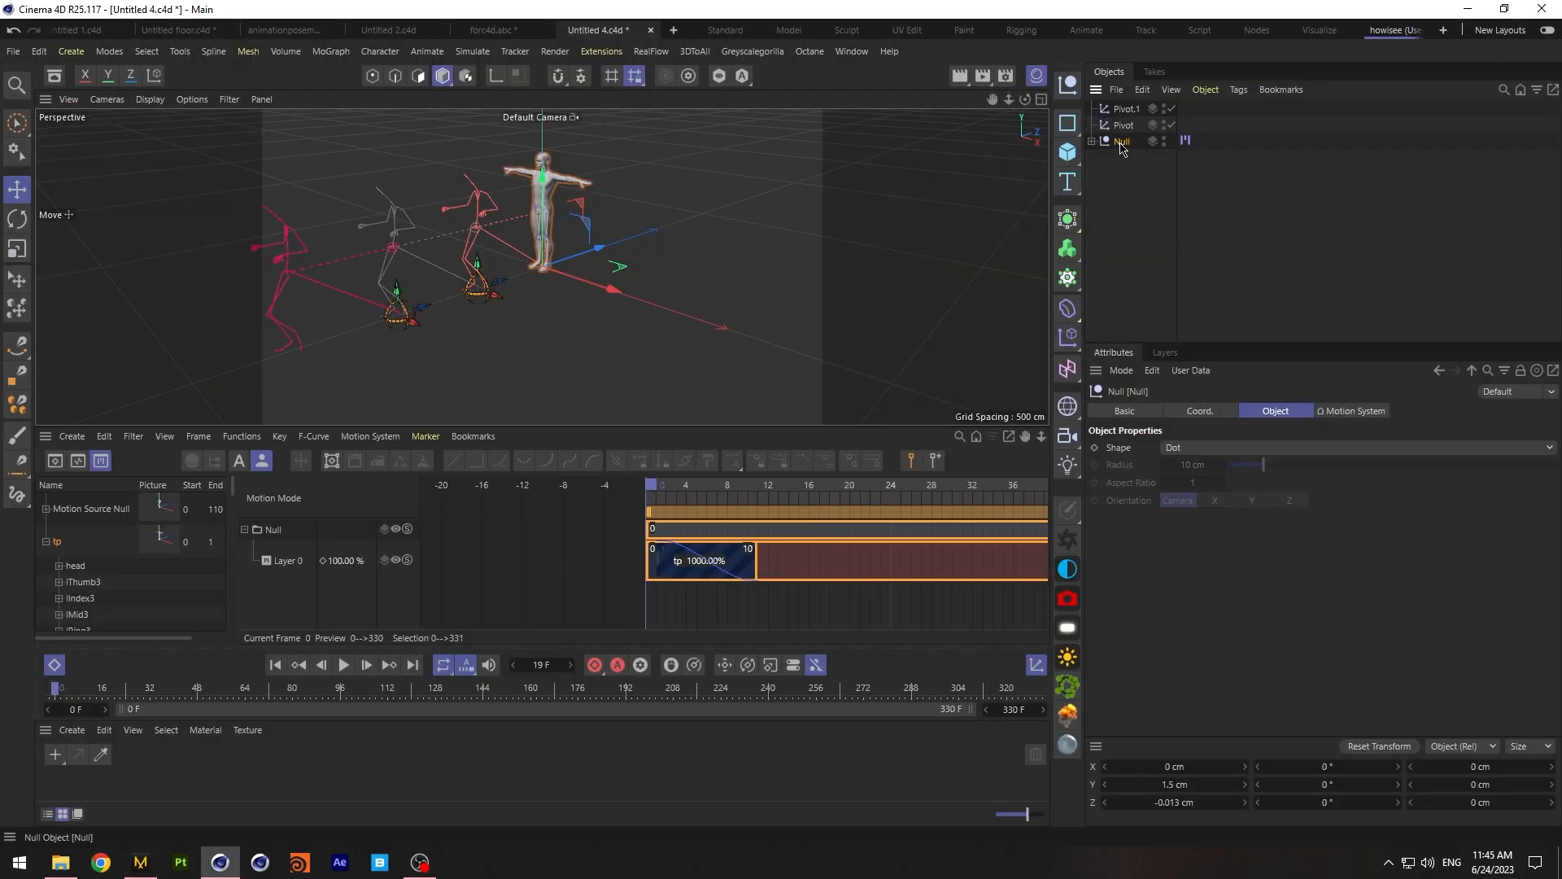
Export the selected character null as Alembic file formrvl2 in the lesson folder, selection only, frames 0 to 330
click(13, 52)
mouse_move(82, 392)
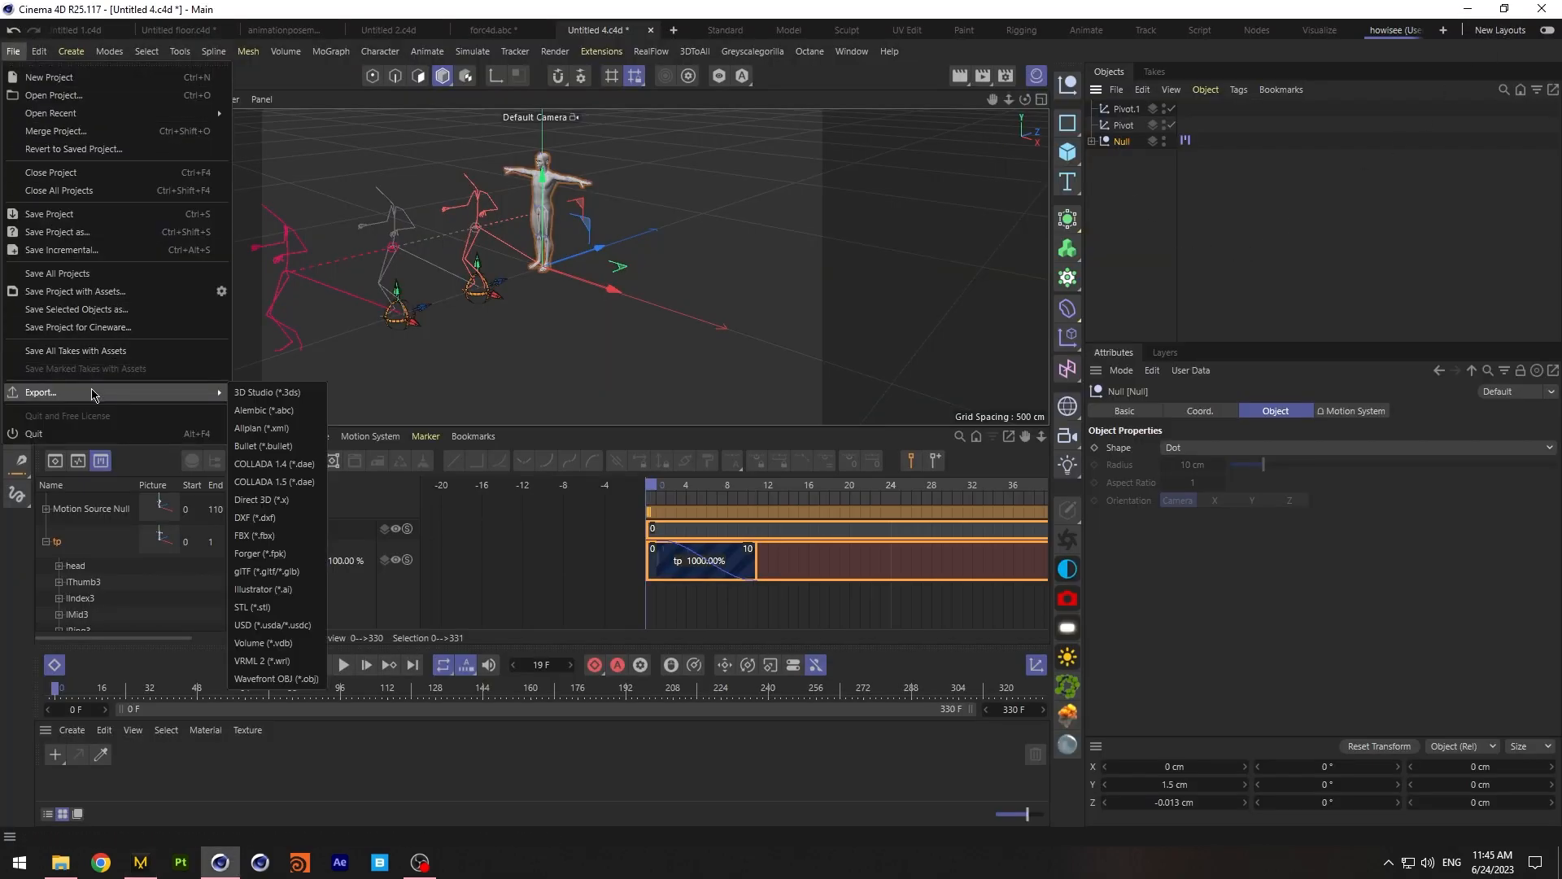
click(272, 410)
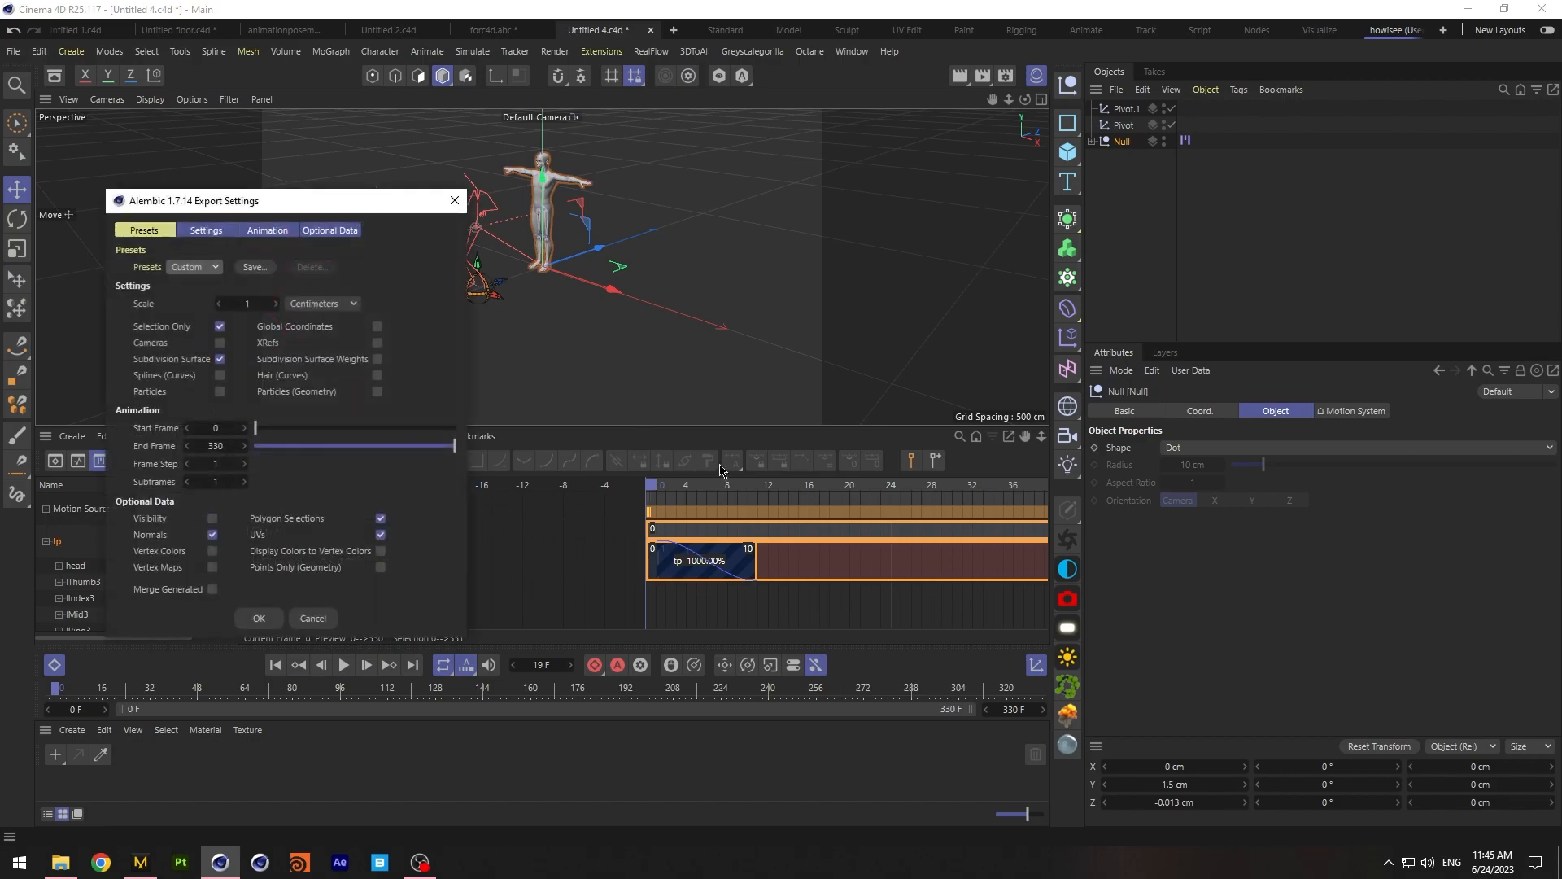
click(275, 620)
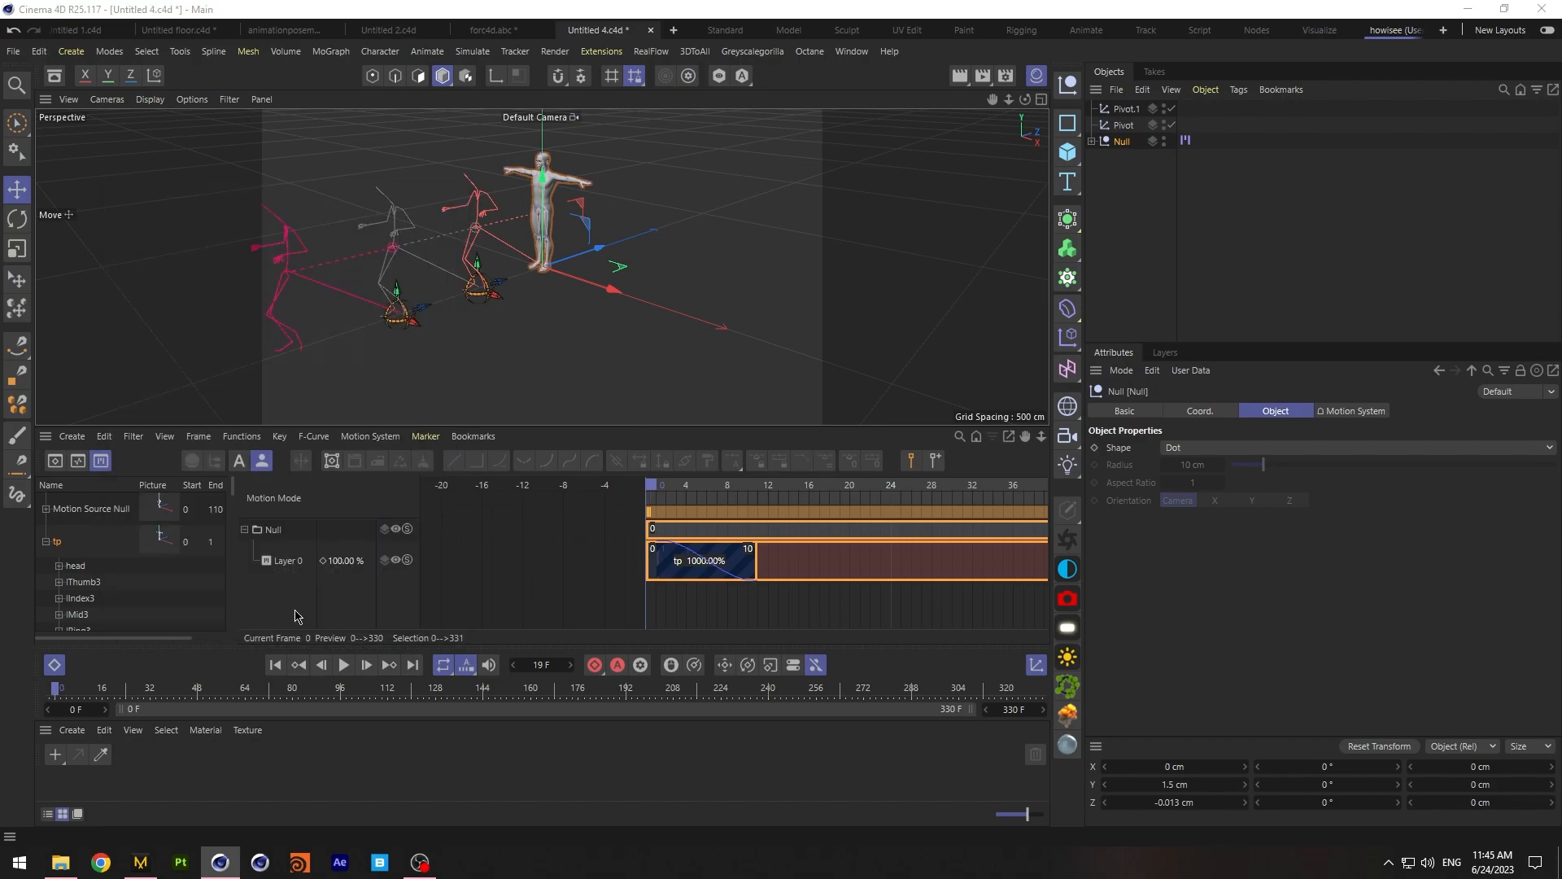
text(fo)
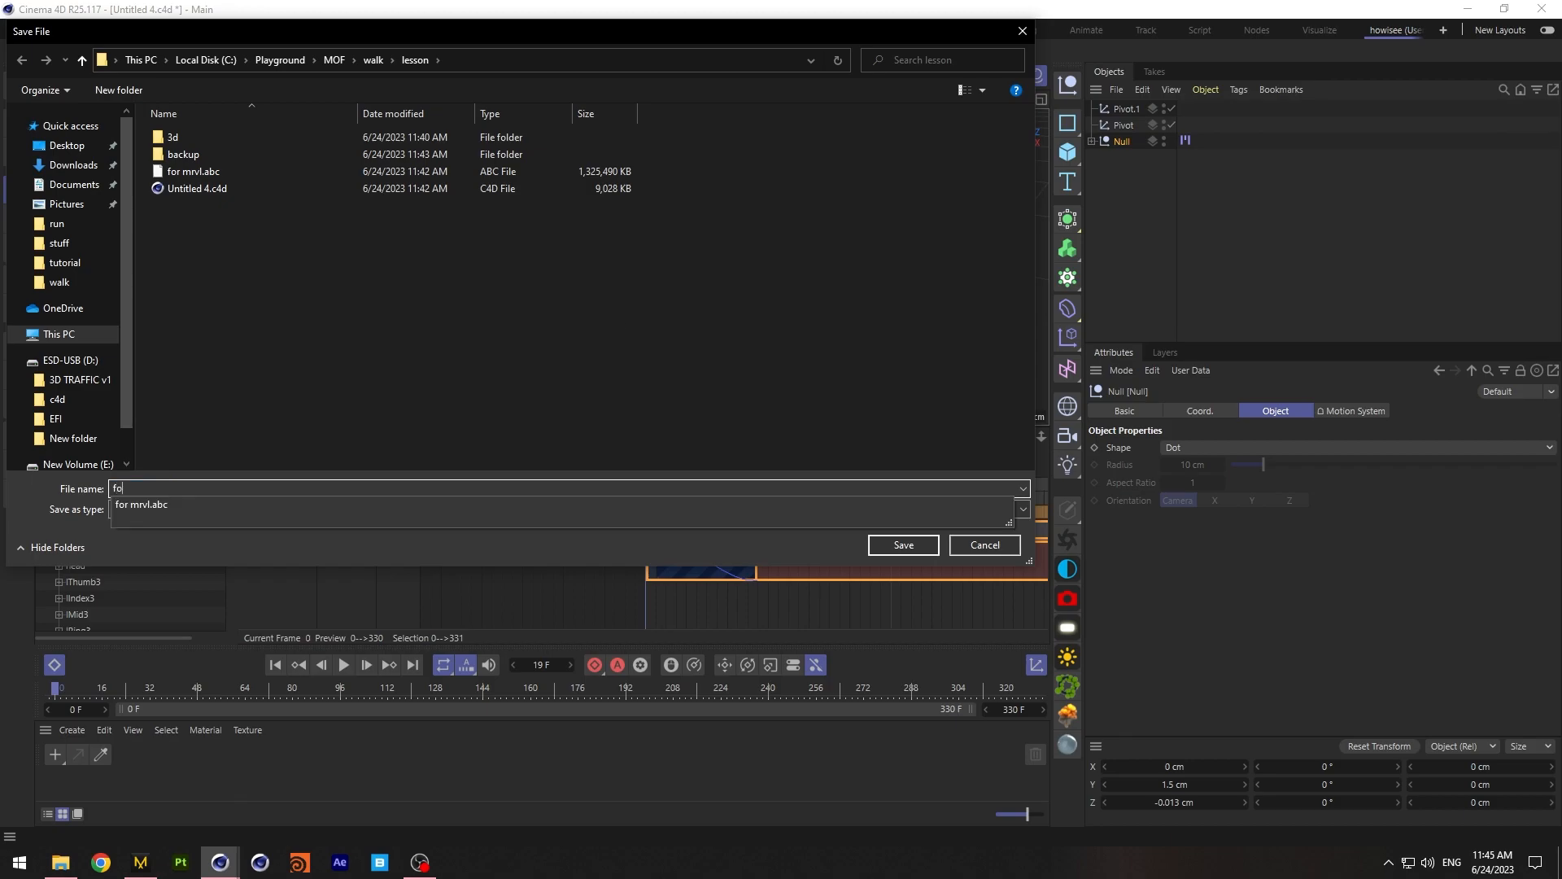
text(rmrvl2)
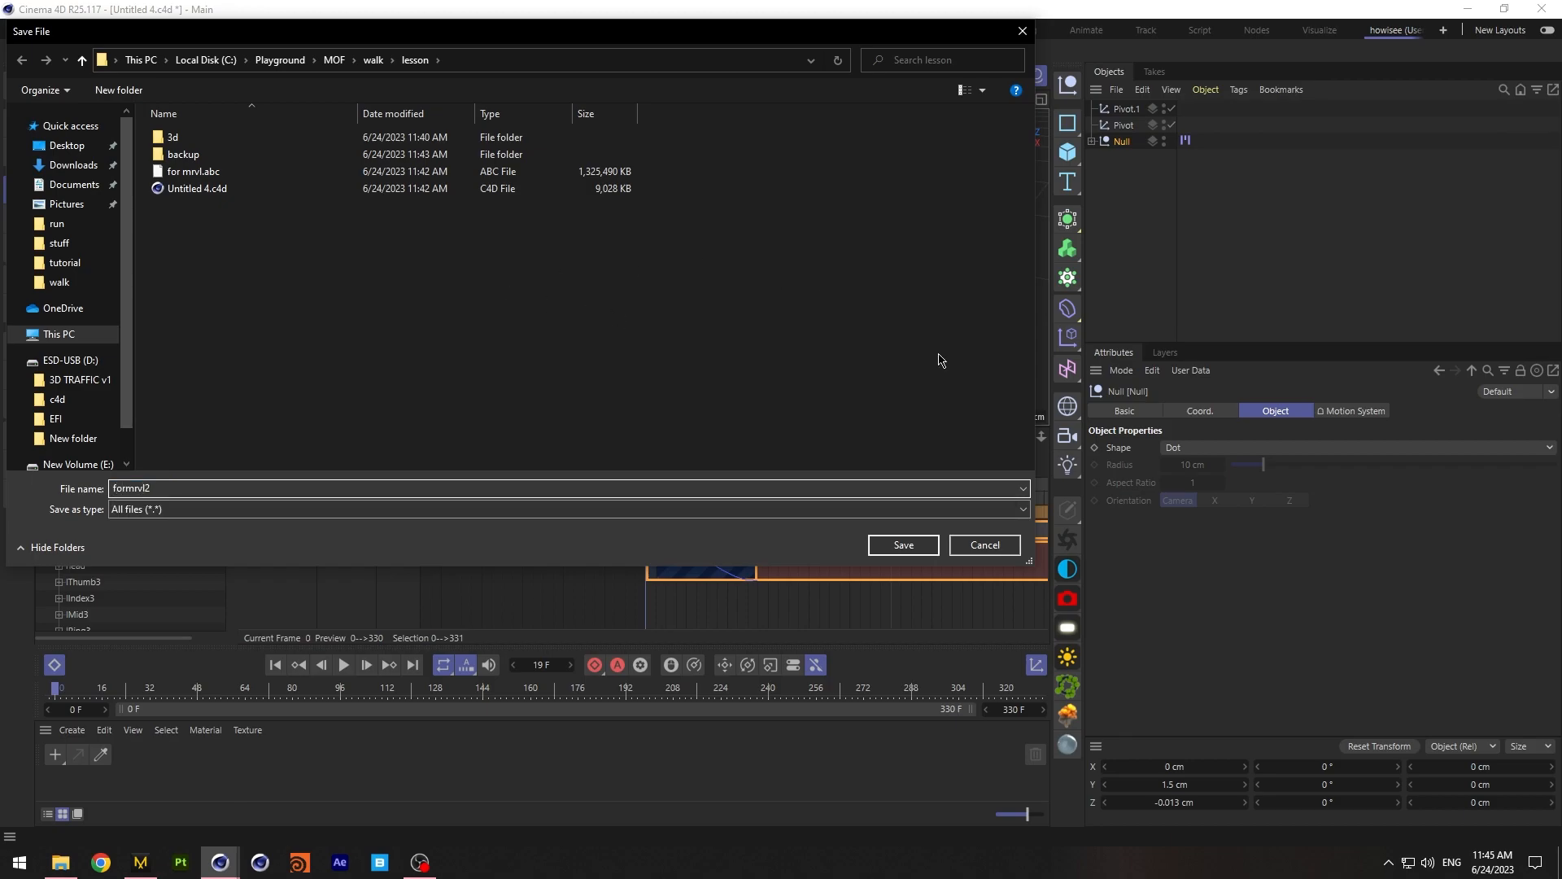
click(899, 545)
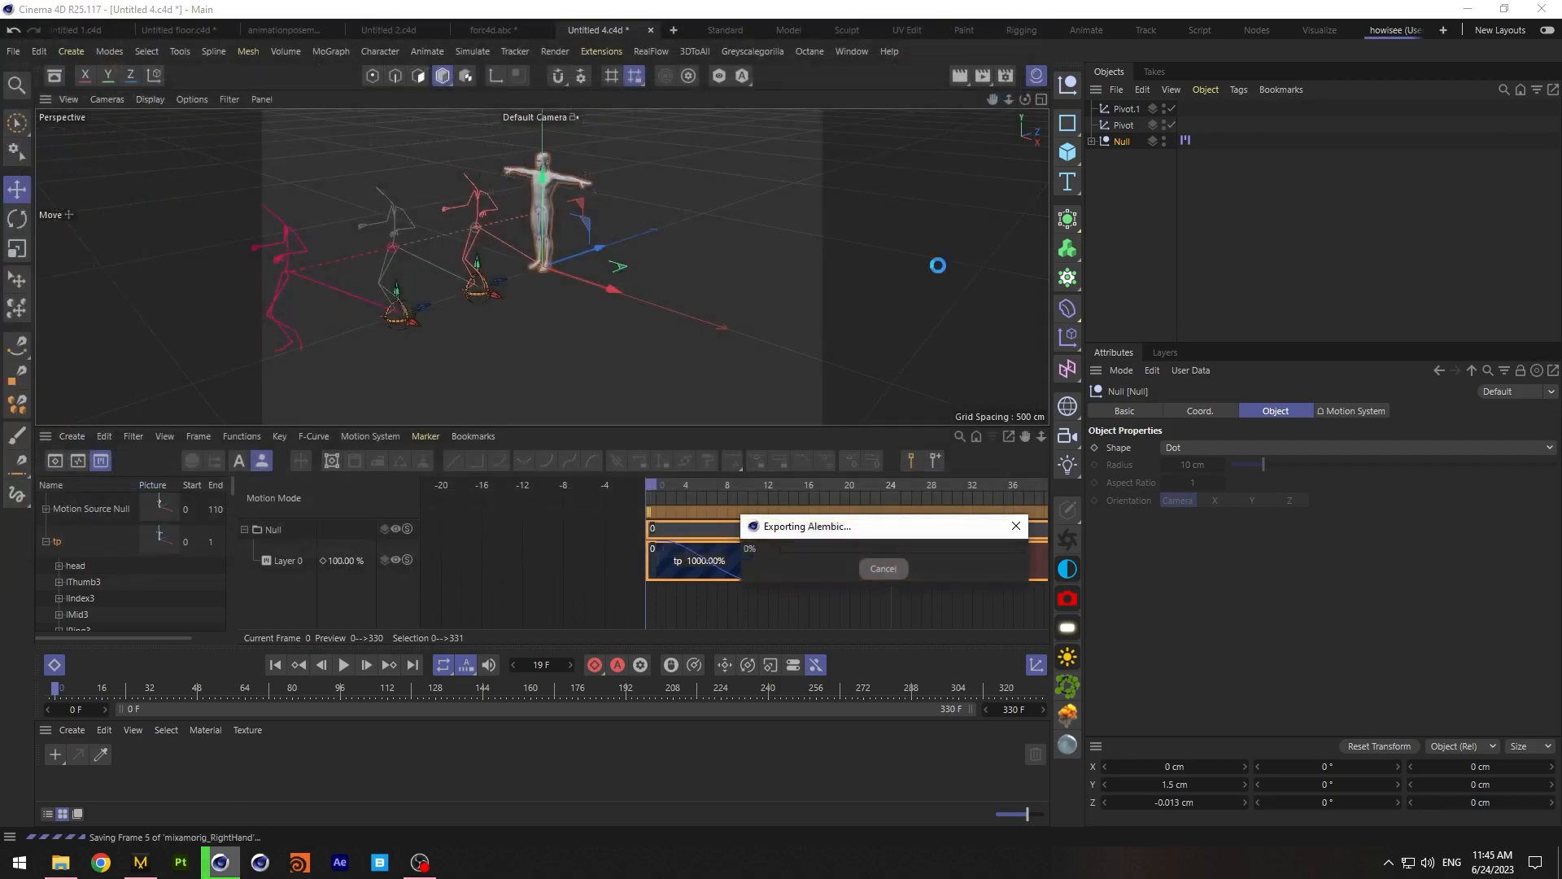
Delete the old for mrvl.abc from the lesson folder in File Explorer and minimize the folder window
click(74, 872)
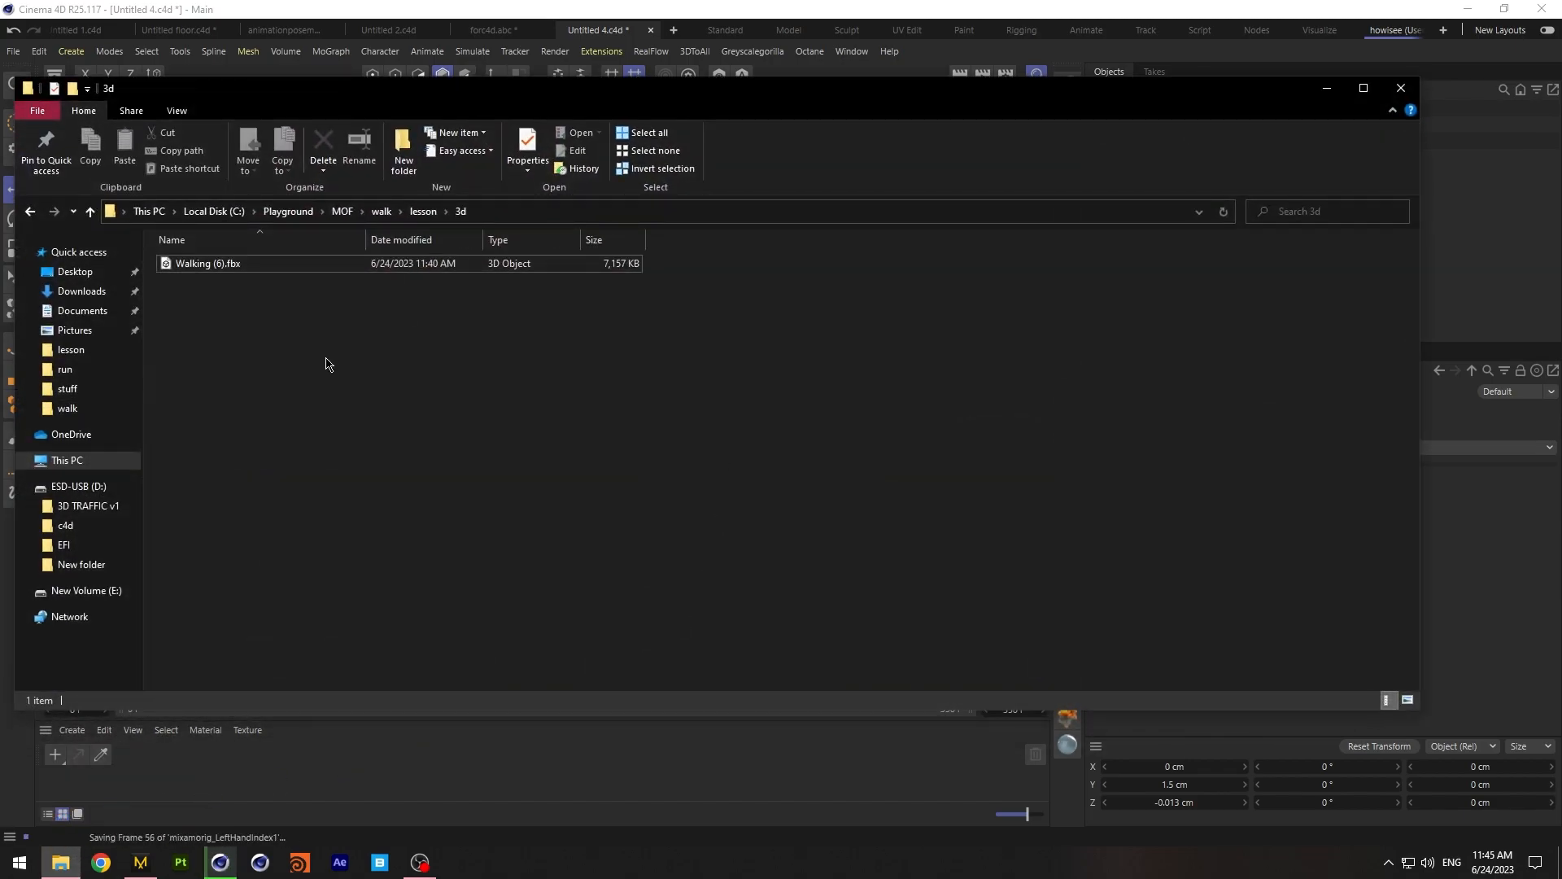
click(427, 220)
click(262, 449)
click(202, 303)
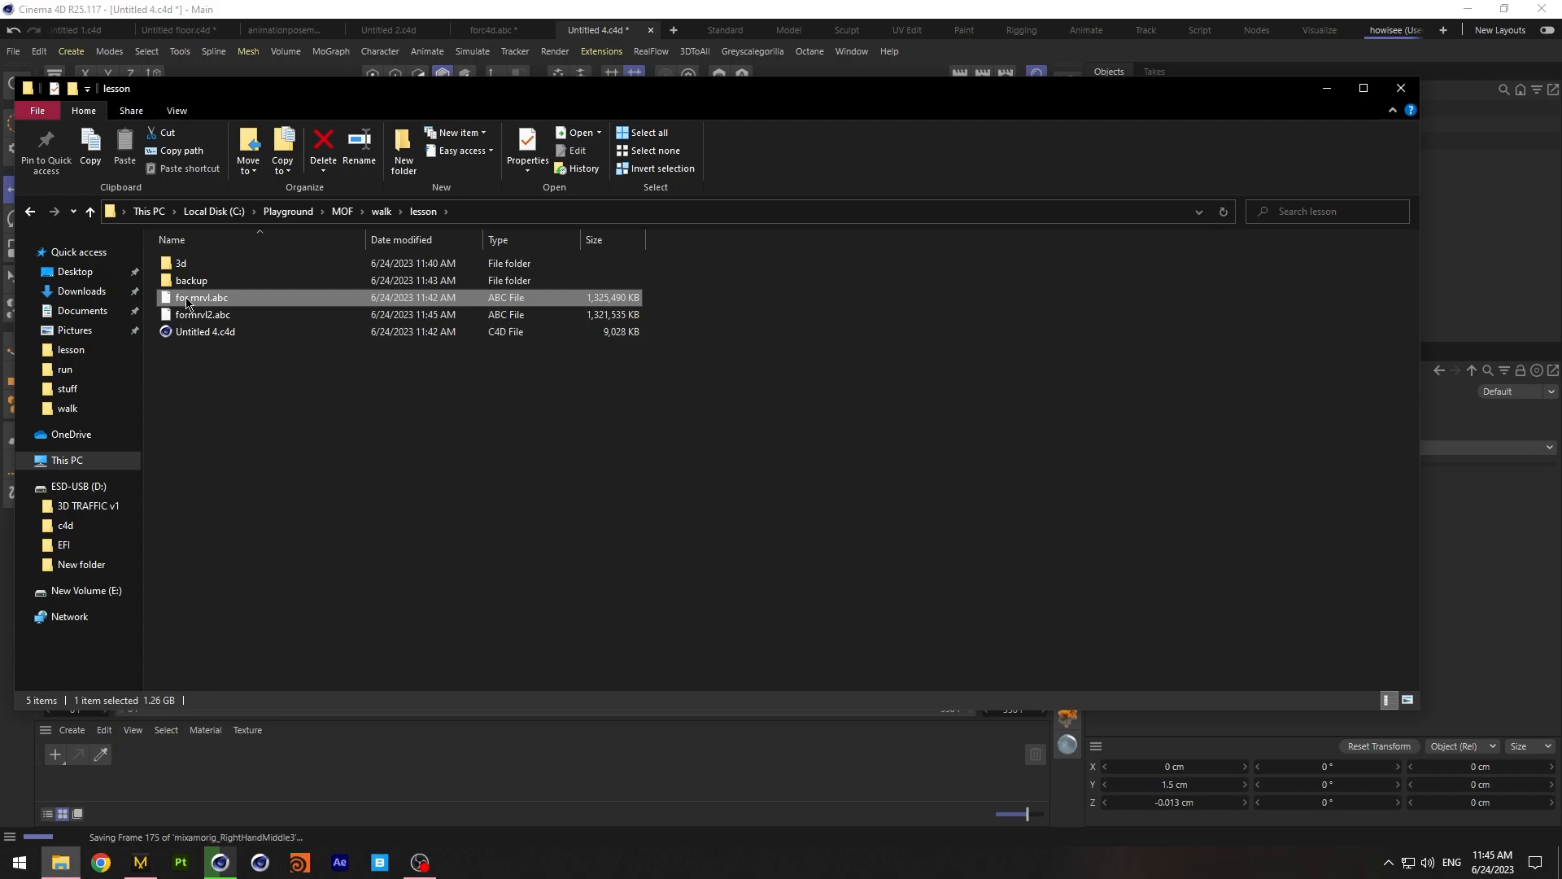
right_click(186, 302)
click(390, 562)
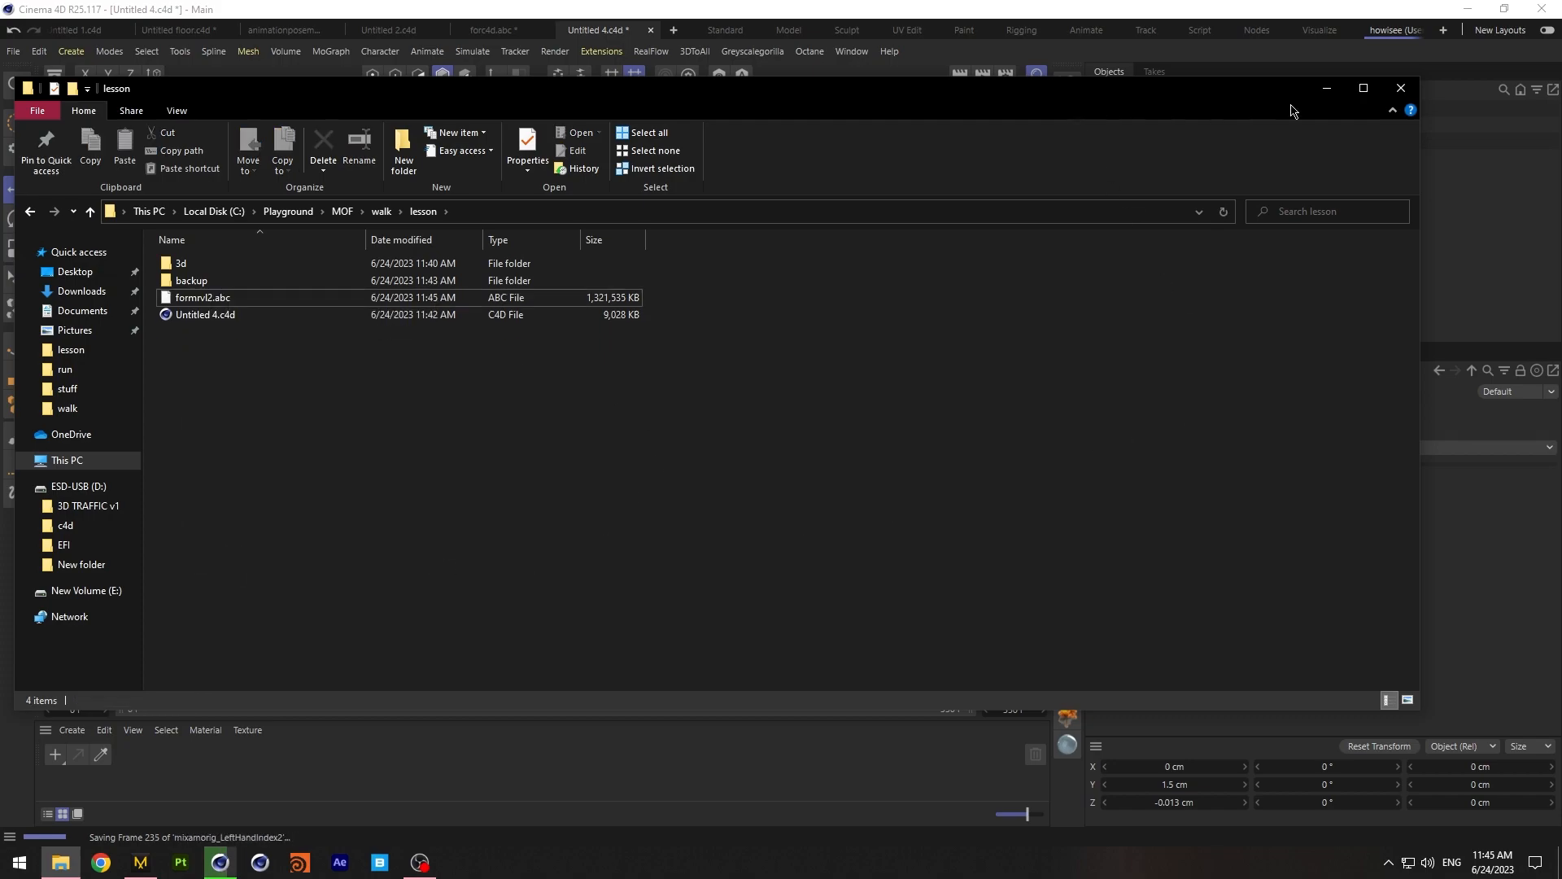
click(1326, 88)
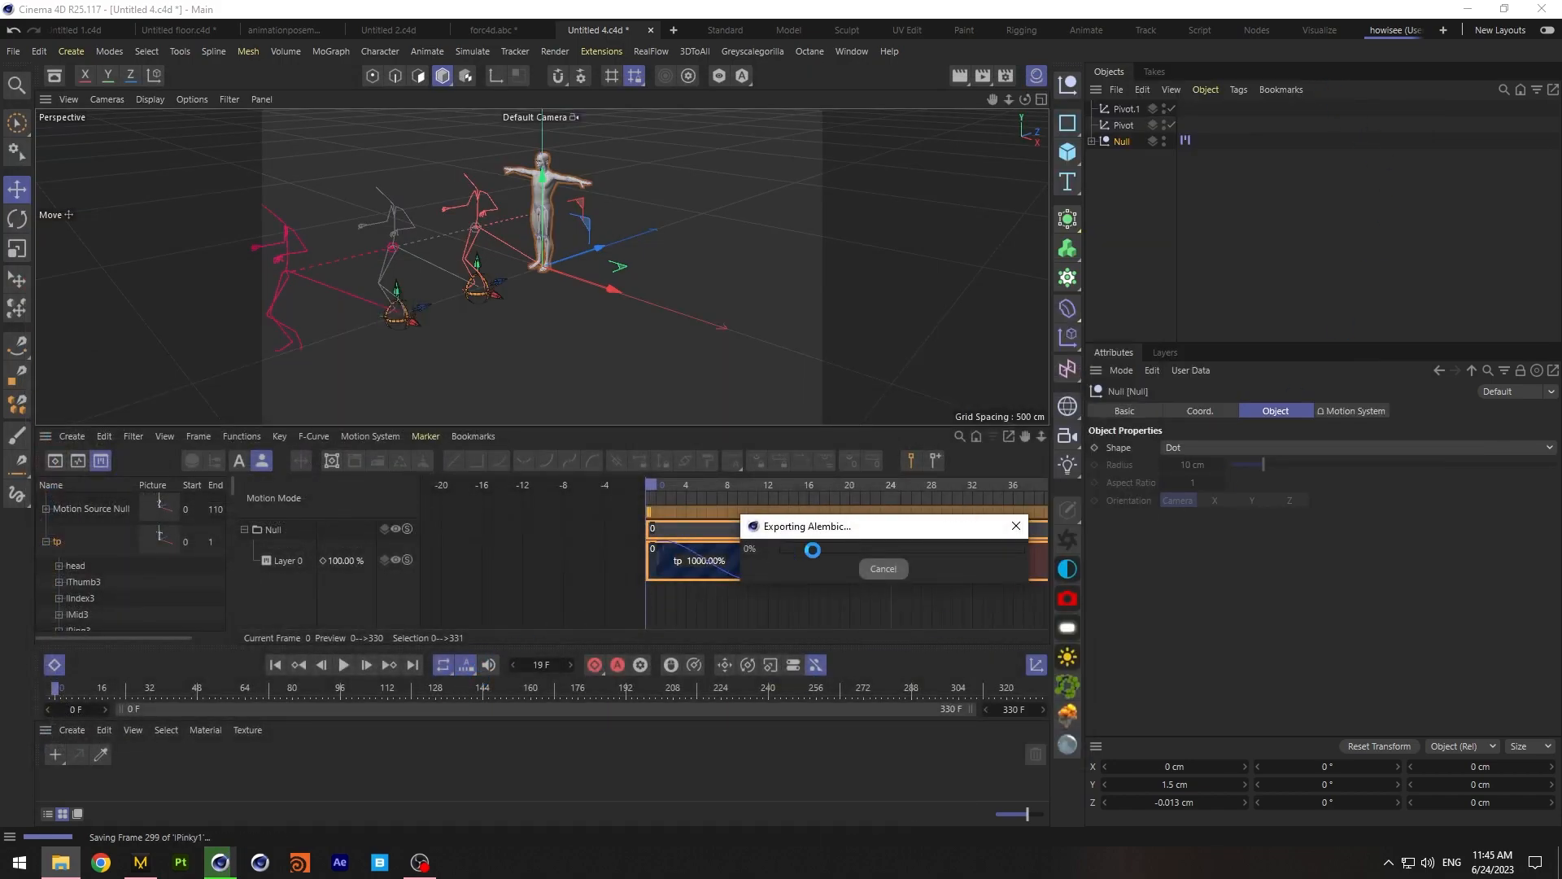
In Marvelous Designer, import formrvl2.abc with load type Open, cm (DAZ Studio) scale and 24 FPS, and select the avatar mesh
click(140, 861)
click(60, 22)
mouse_move(106, 155)
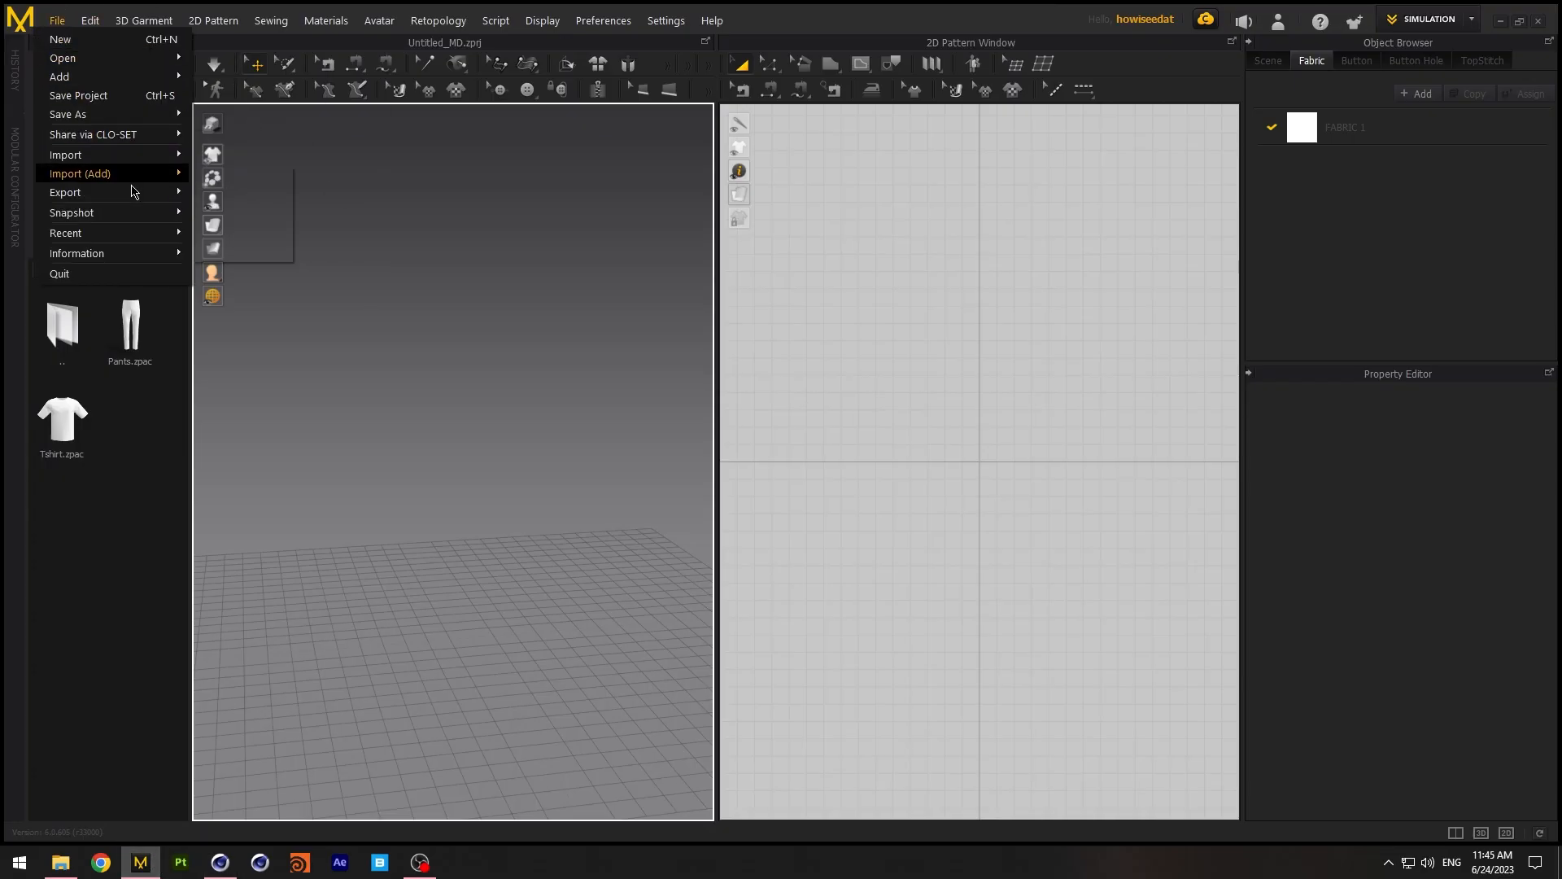
click(290, 214)
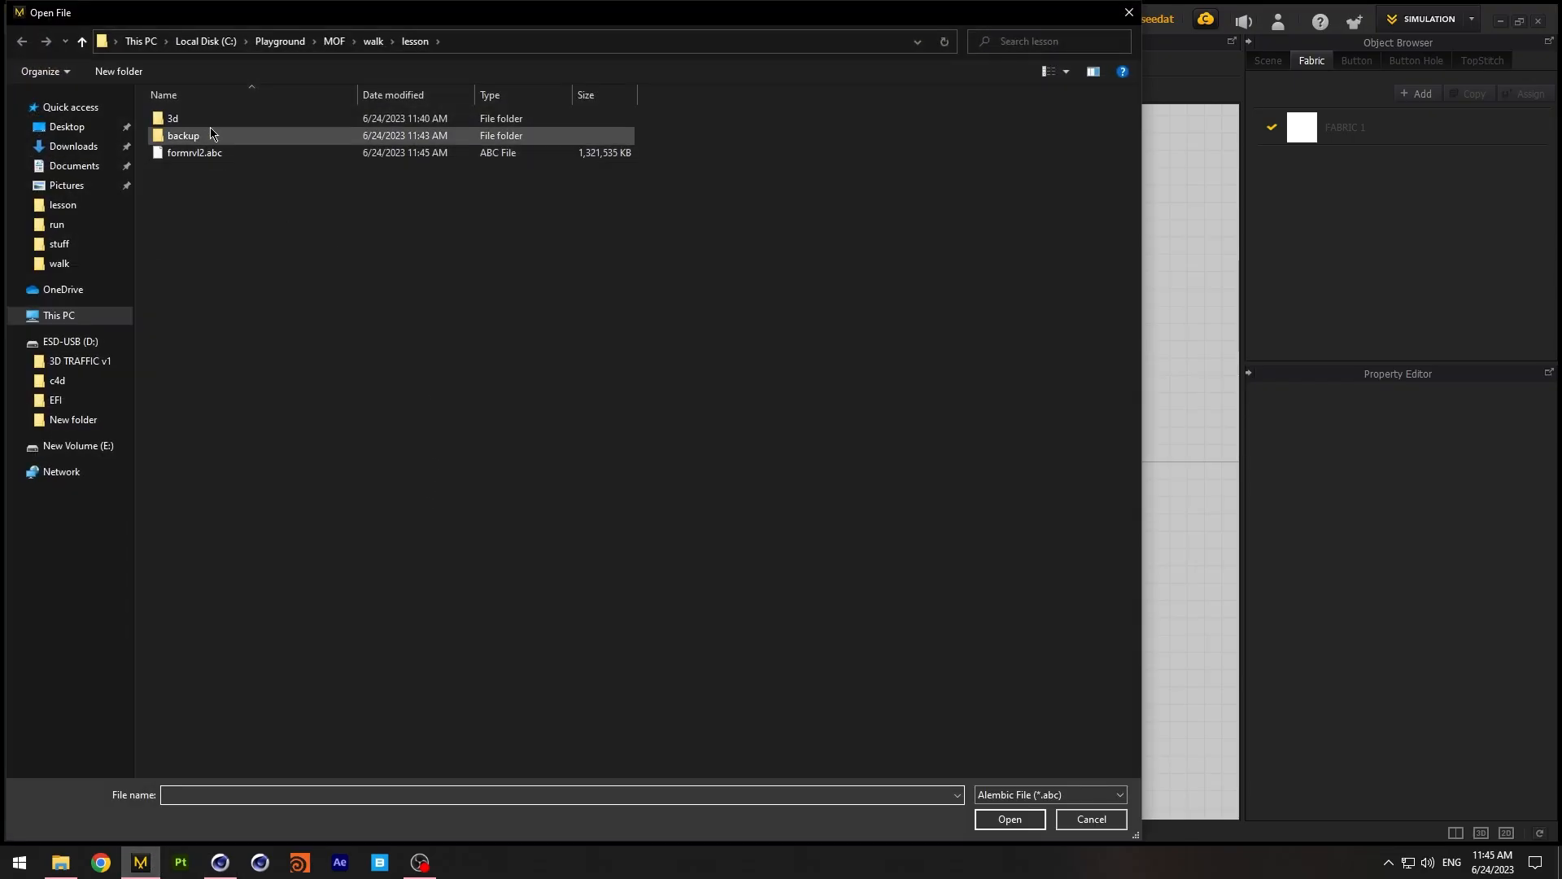
click(210, 154)
click(1009, 818)
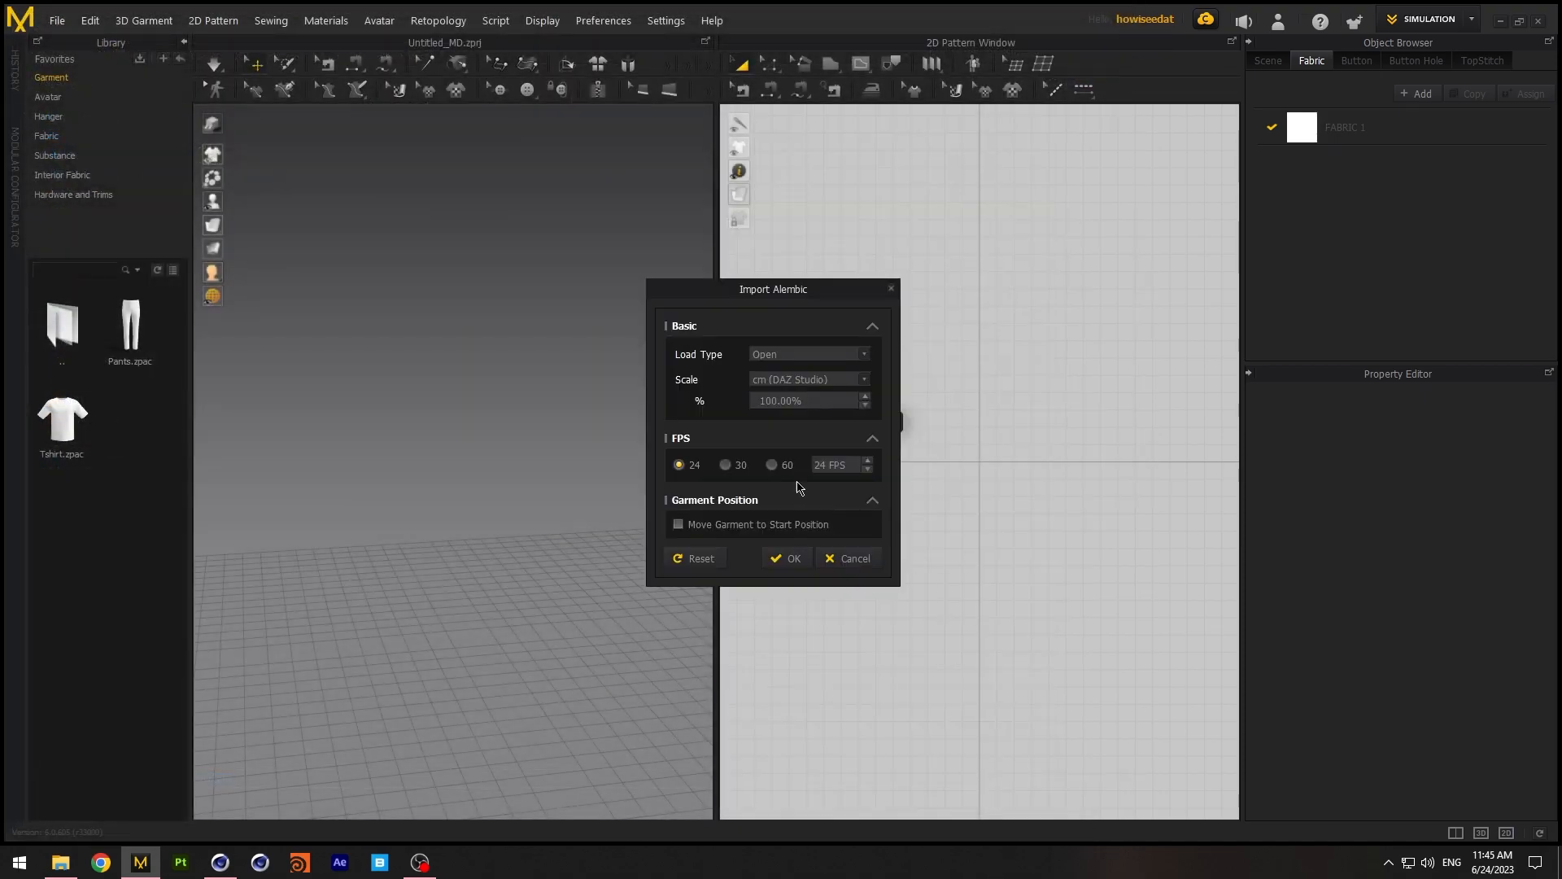
click(801, 557)
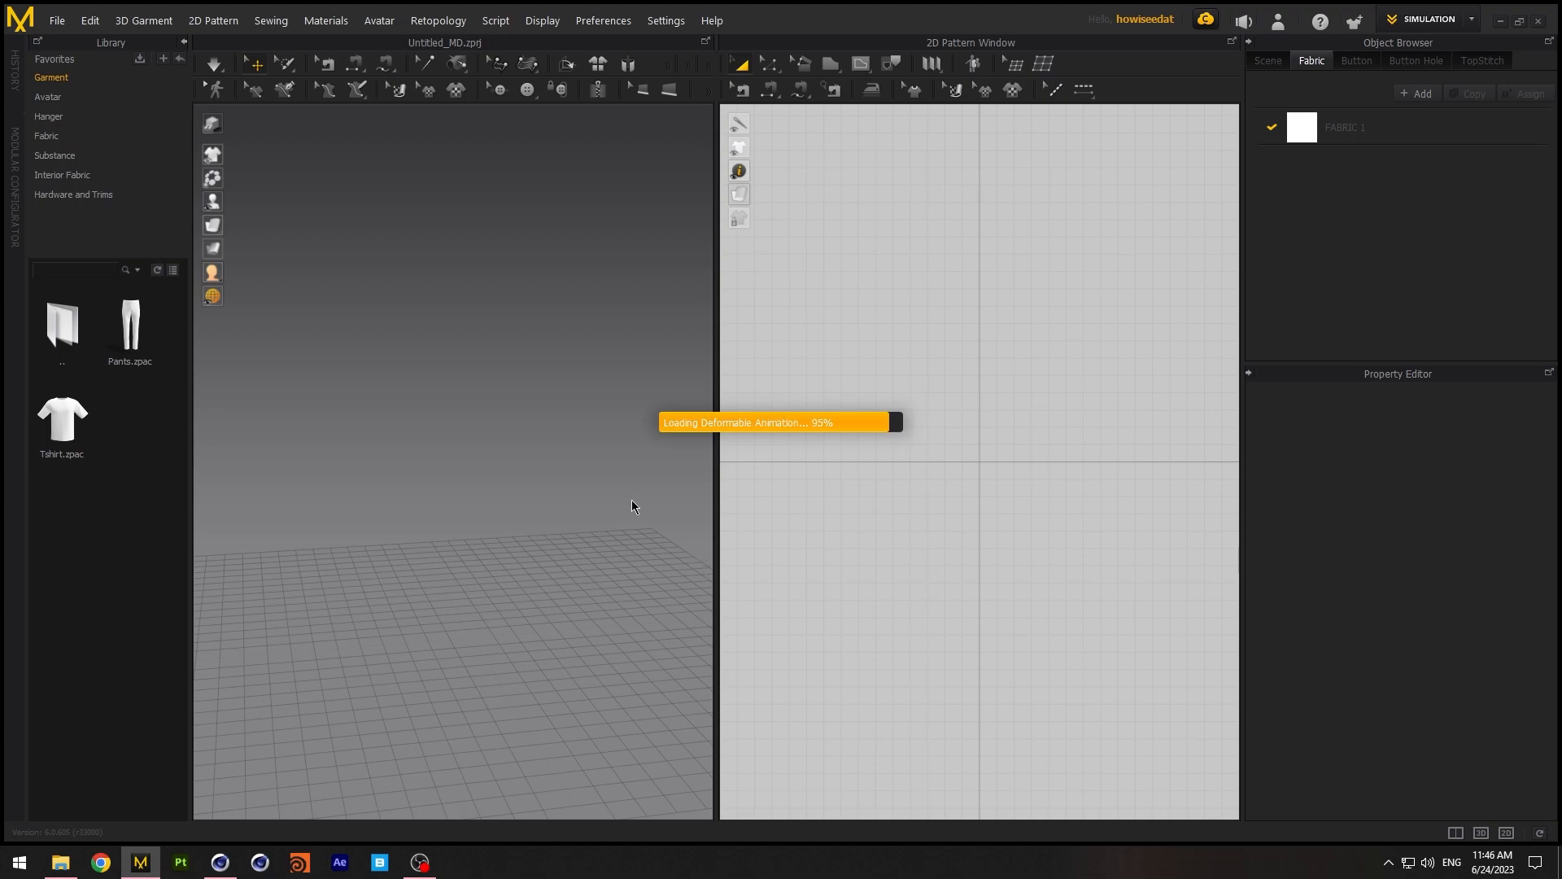
click(469, 398)
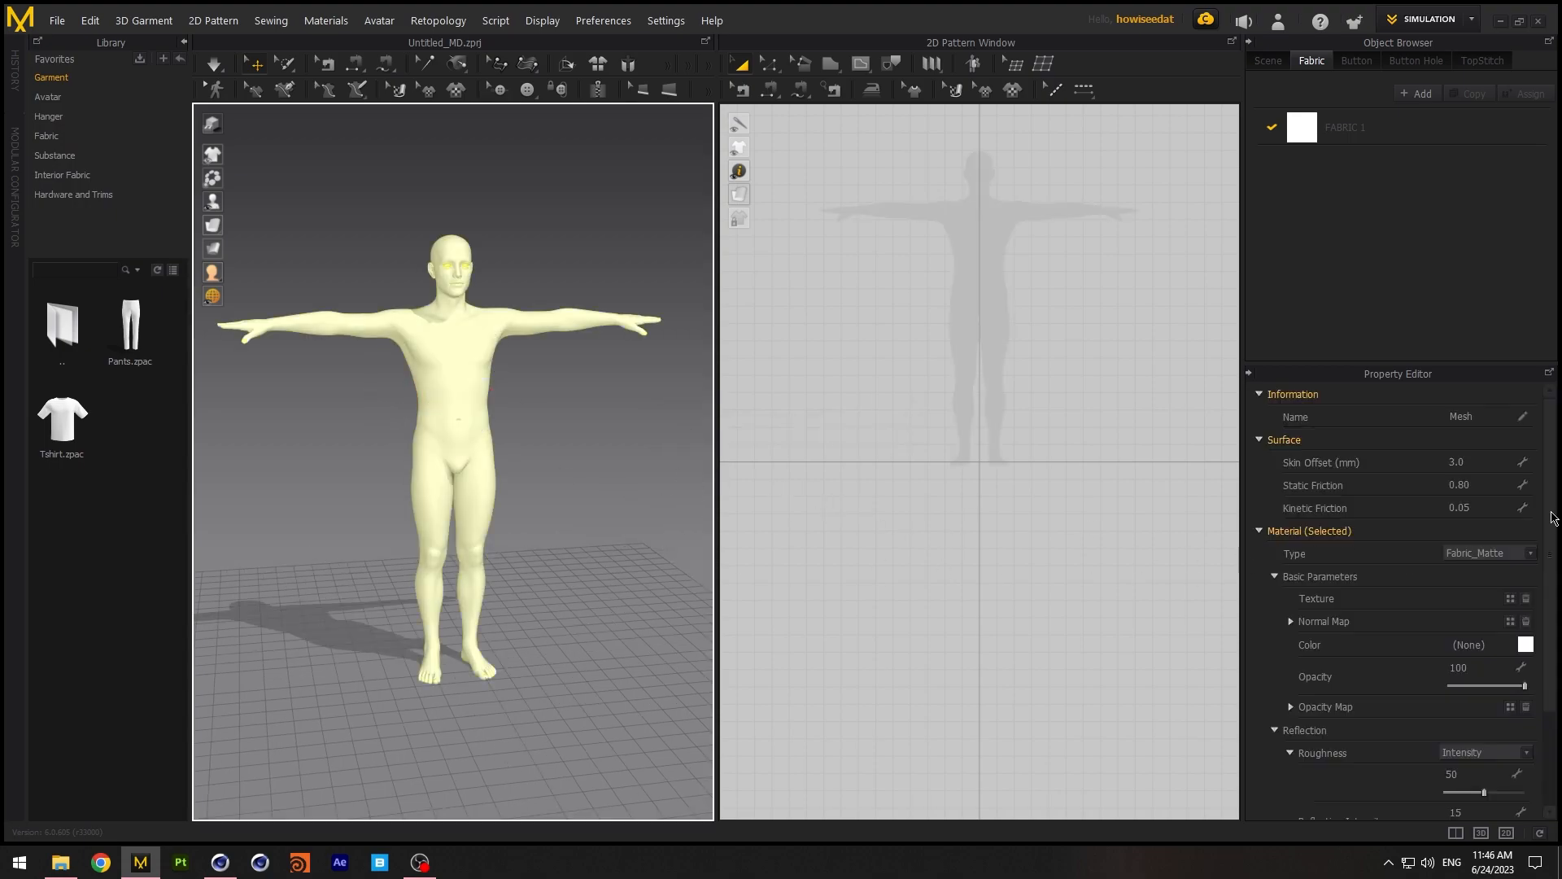
Set the avatar mesh's skin offset to 10 mm and both static and kinetic friction to 0
click(1479, 463)
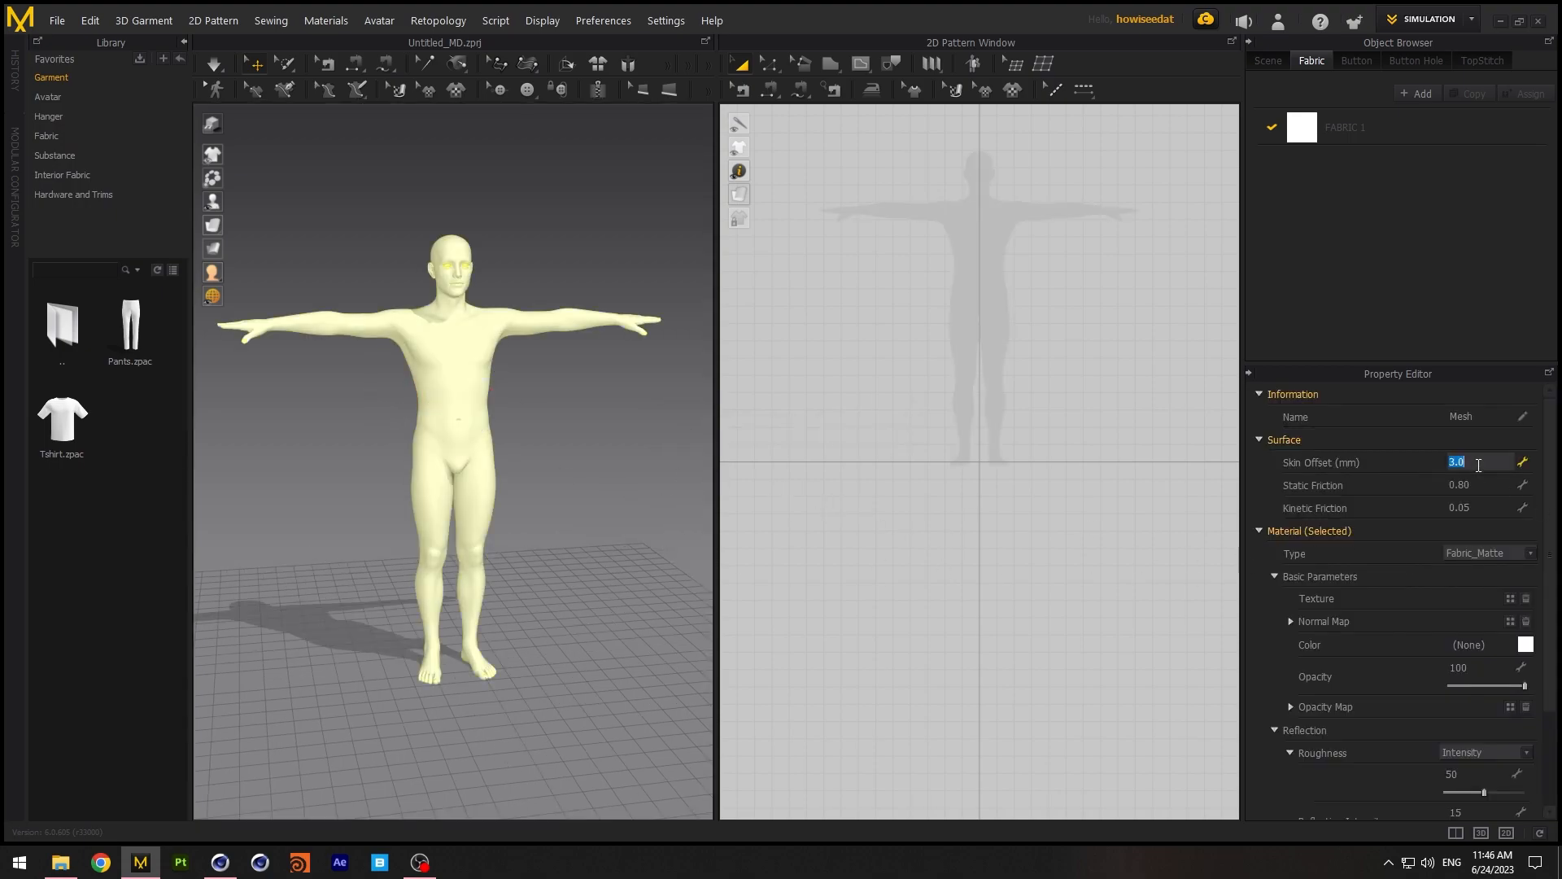
click(1481, 487)
text(0)
click(1483, 506)
text(0)
key(Return)
Add the Pants.zpac garment to the scene and move its two front leg panels in front of the avatar
right_drag(629, 392, 537, 377)
drag(130, 326, 459, 548)
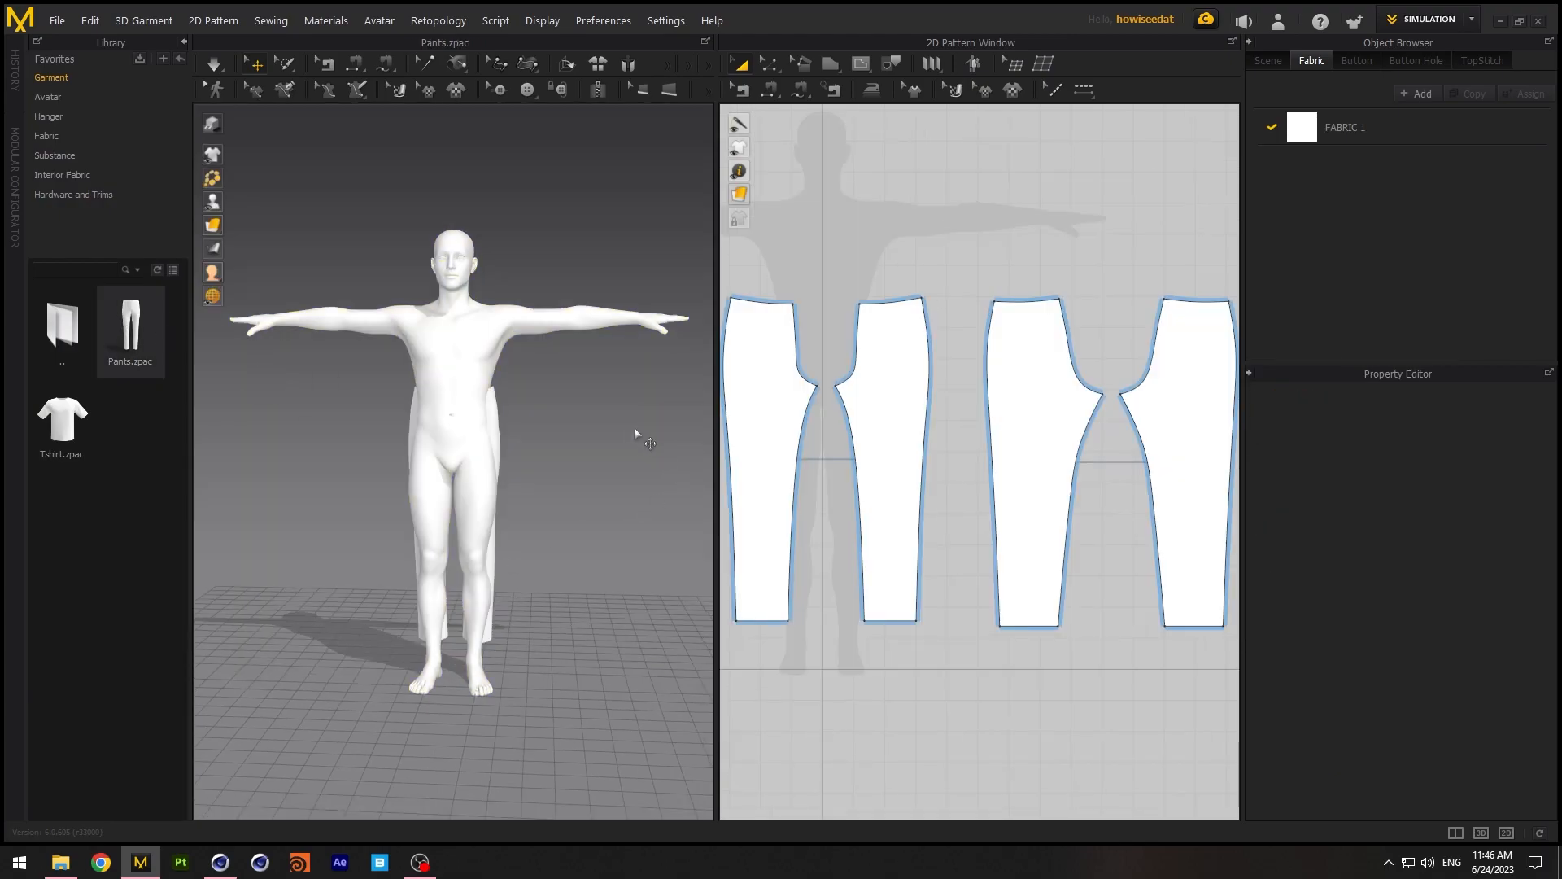
right_drag(516, 463, 383, 477)
scroll(859, 502, down, 3)
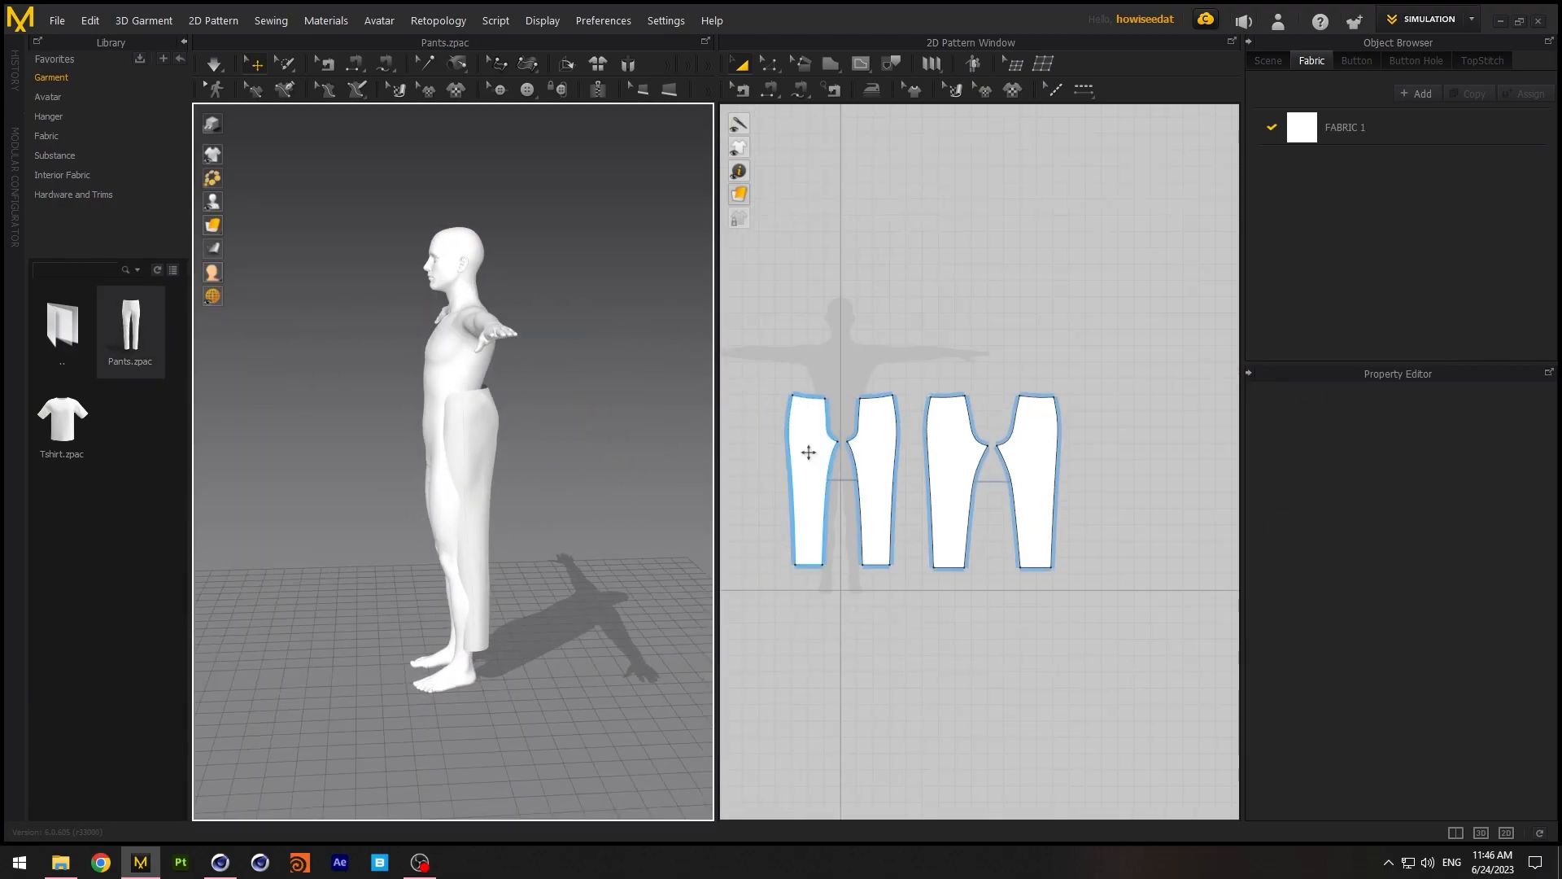
click(808, 453)
shift+click(879, 464)
drag(495, 514, 445, 535)
Move the two back leg panels slightly farther behind the avatar's legs
click(955, 457)
shift+click(1033, 462)
drag(533, 515, 559, 515)
right_drag(565, 511, 610, 499)
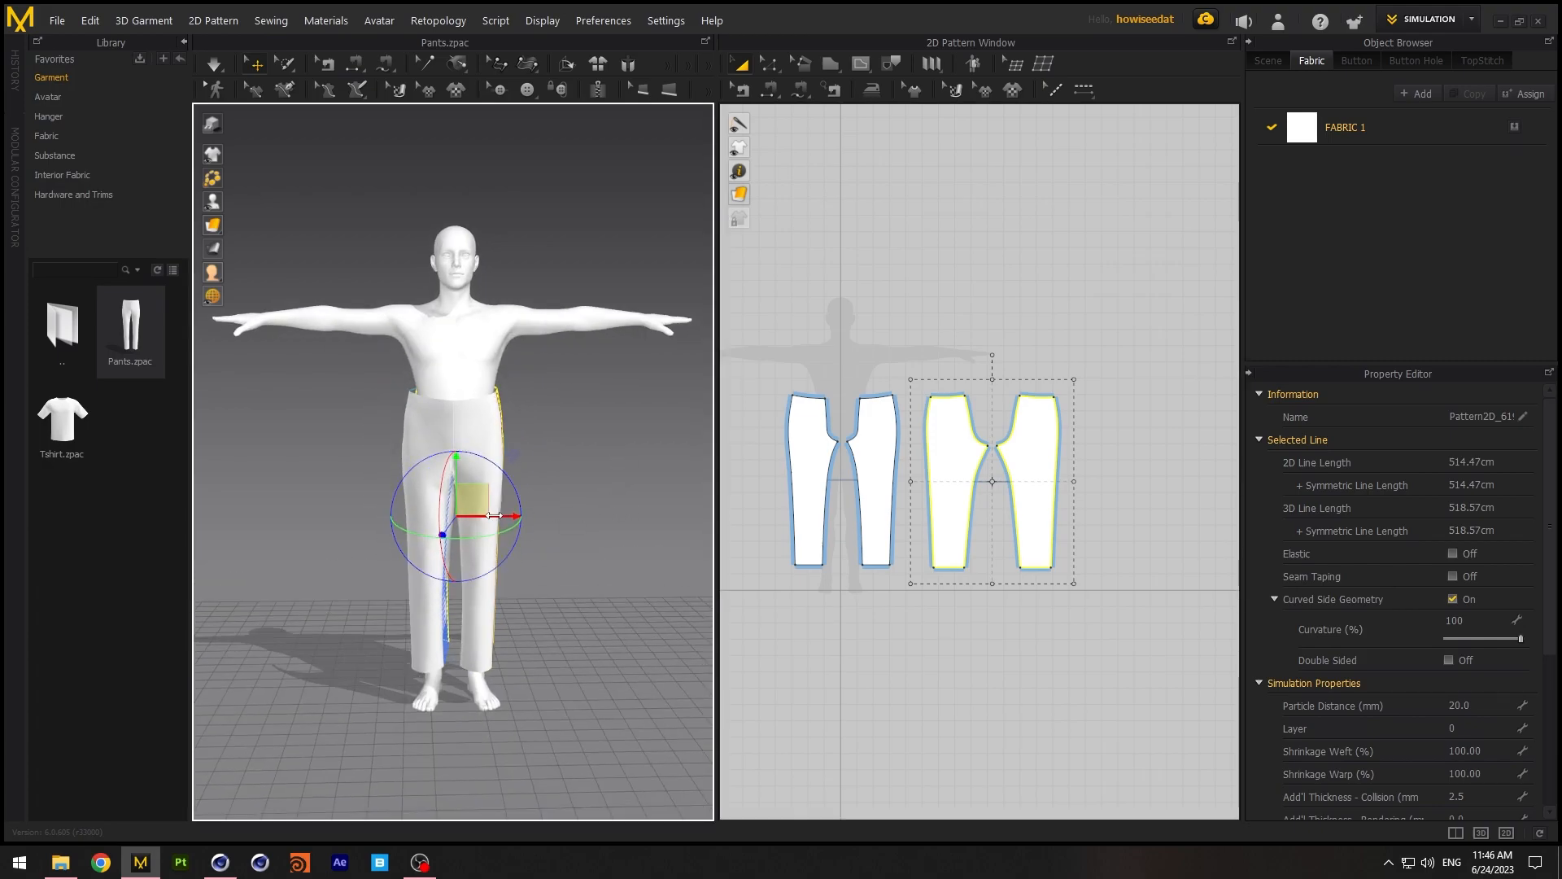
Check the front and back panels around the legs and simulate the pants onto the avatar
click(875, 460)
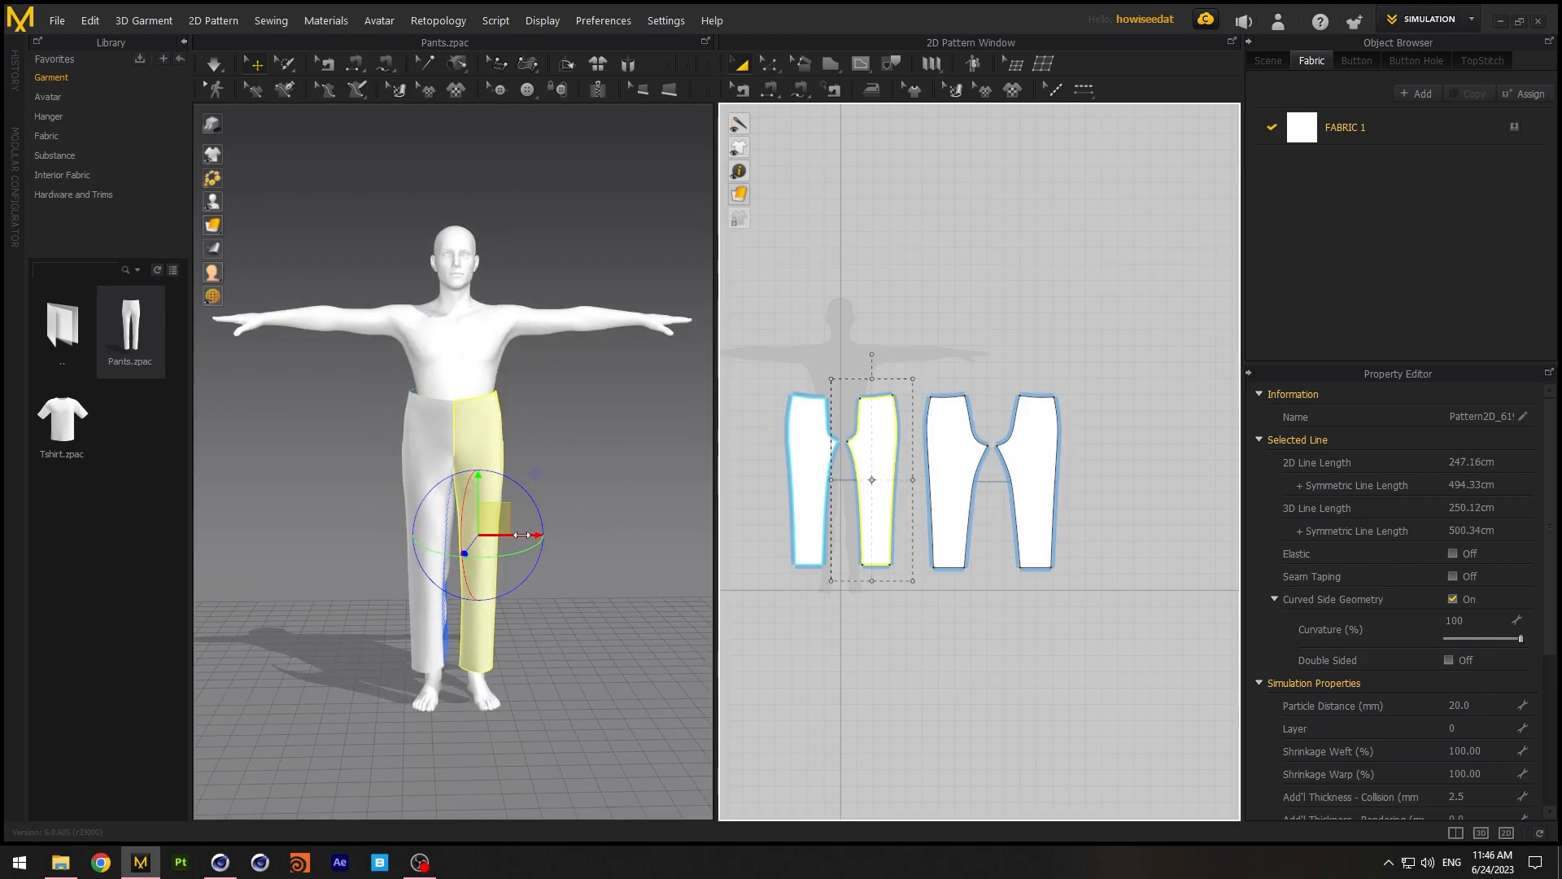
right_drag(613, 513, 684, 515)
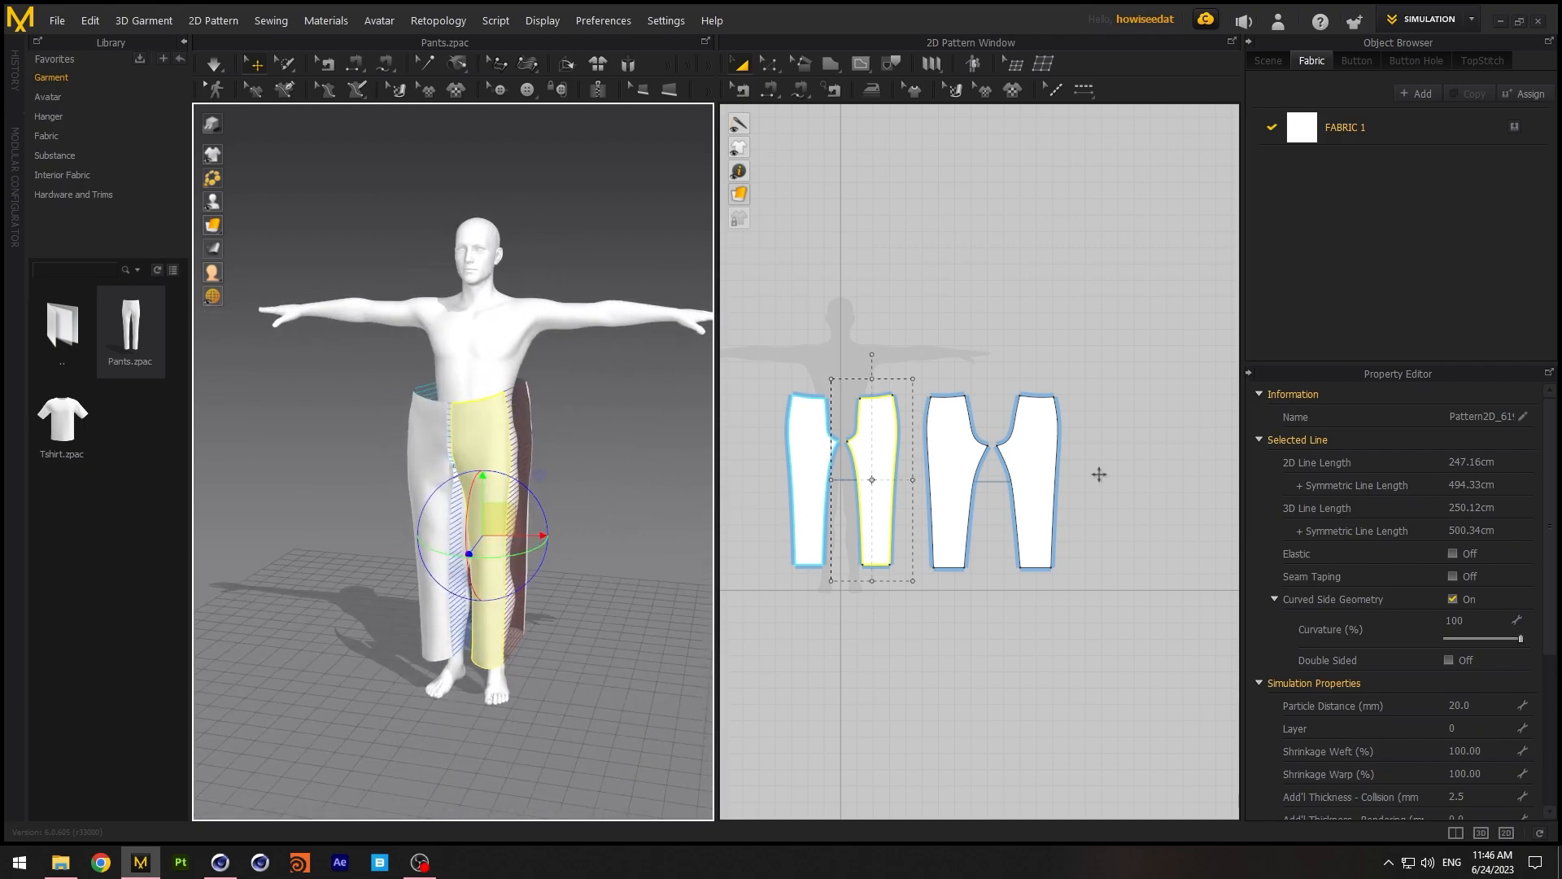
click(214, 65)
click(214, 65)
Set the particle distance of all pants panels to 10 mm and simulate the garment again
click(727, 374)
key(ctrl+a)
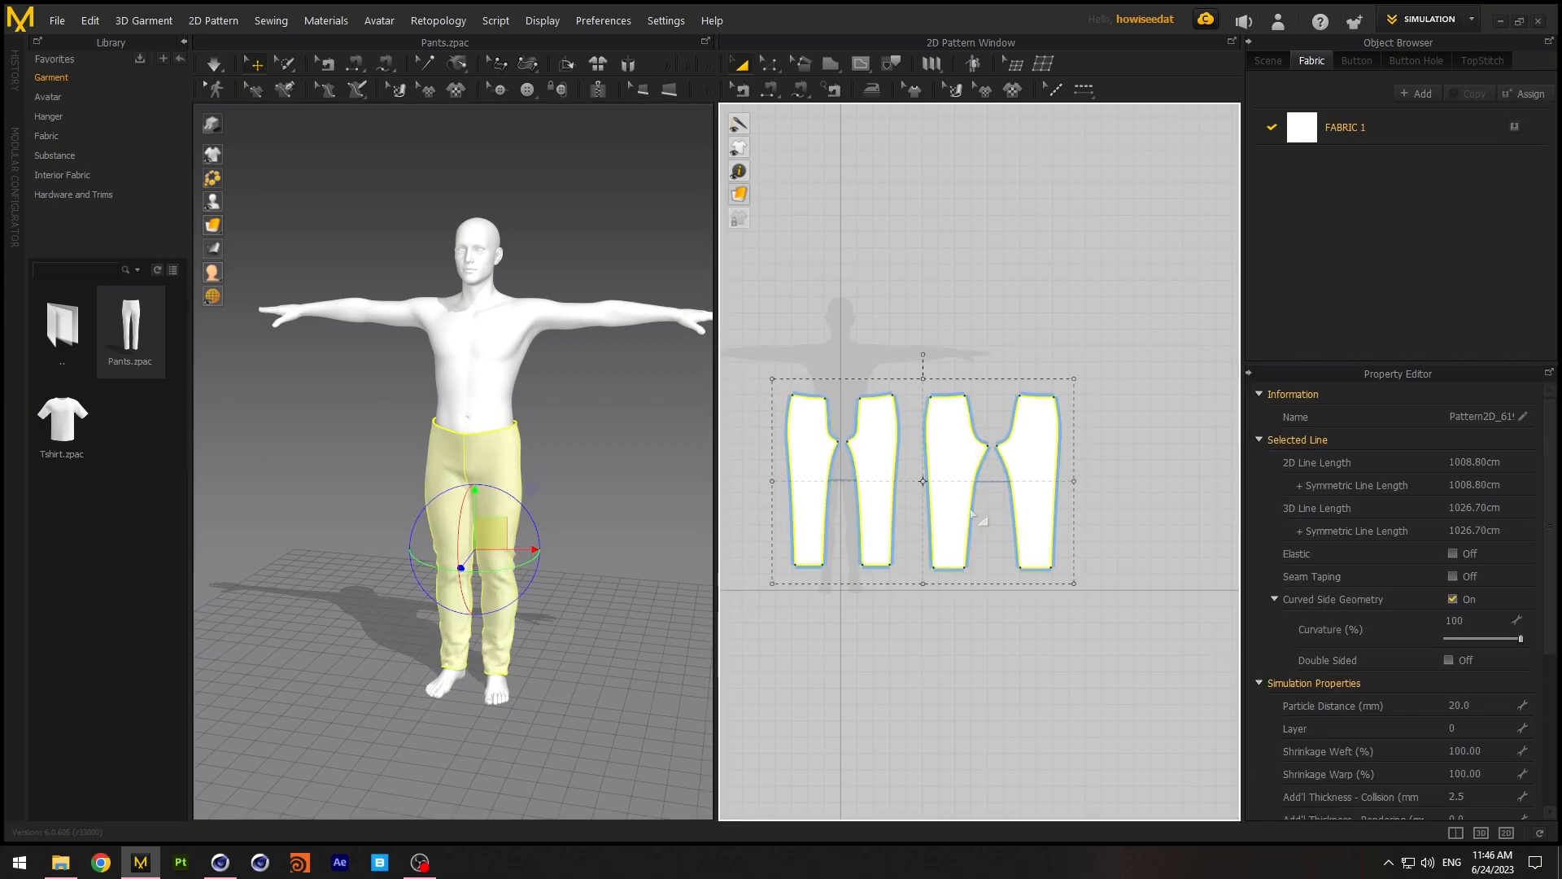
click(1469, 704)
text(10)
key(Return)
click(214, 65)
click(214, 65)
right_drag(545, 301, 641, 493)
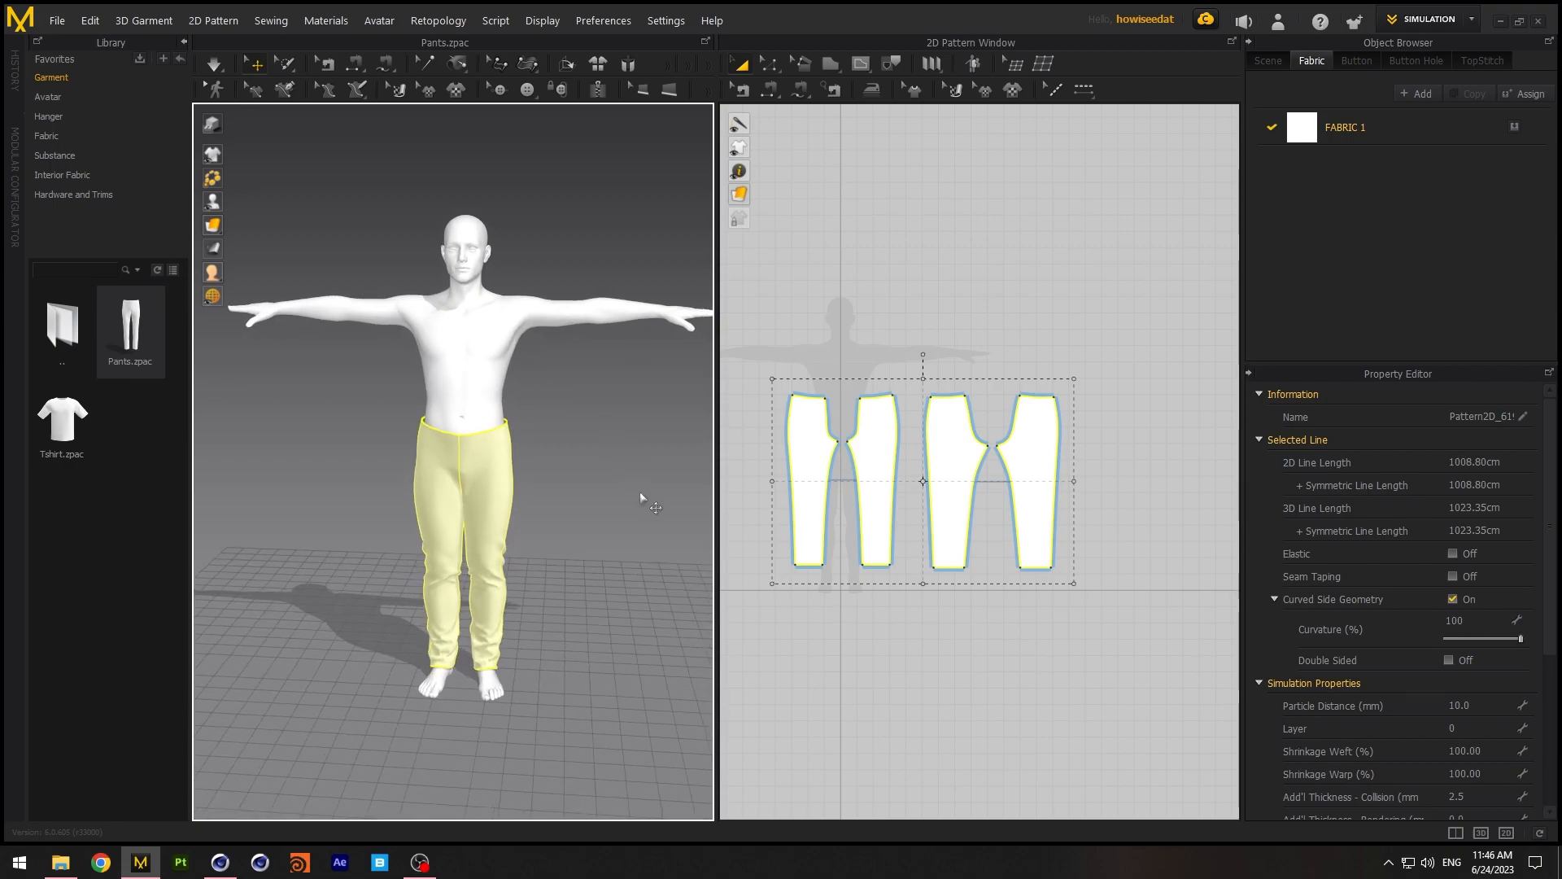
Shorten the front and back leg panels at the hem by about 13.6 cm and re-simulate the pants
click(928, 641)
scroll(996, 628, down, 1)
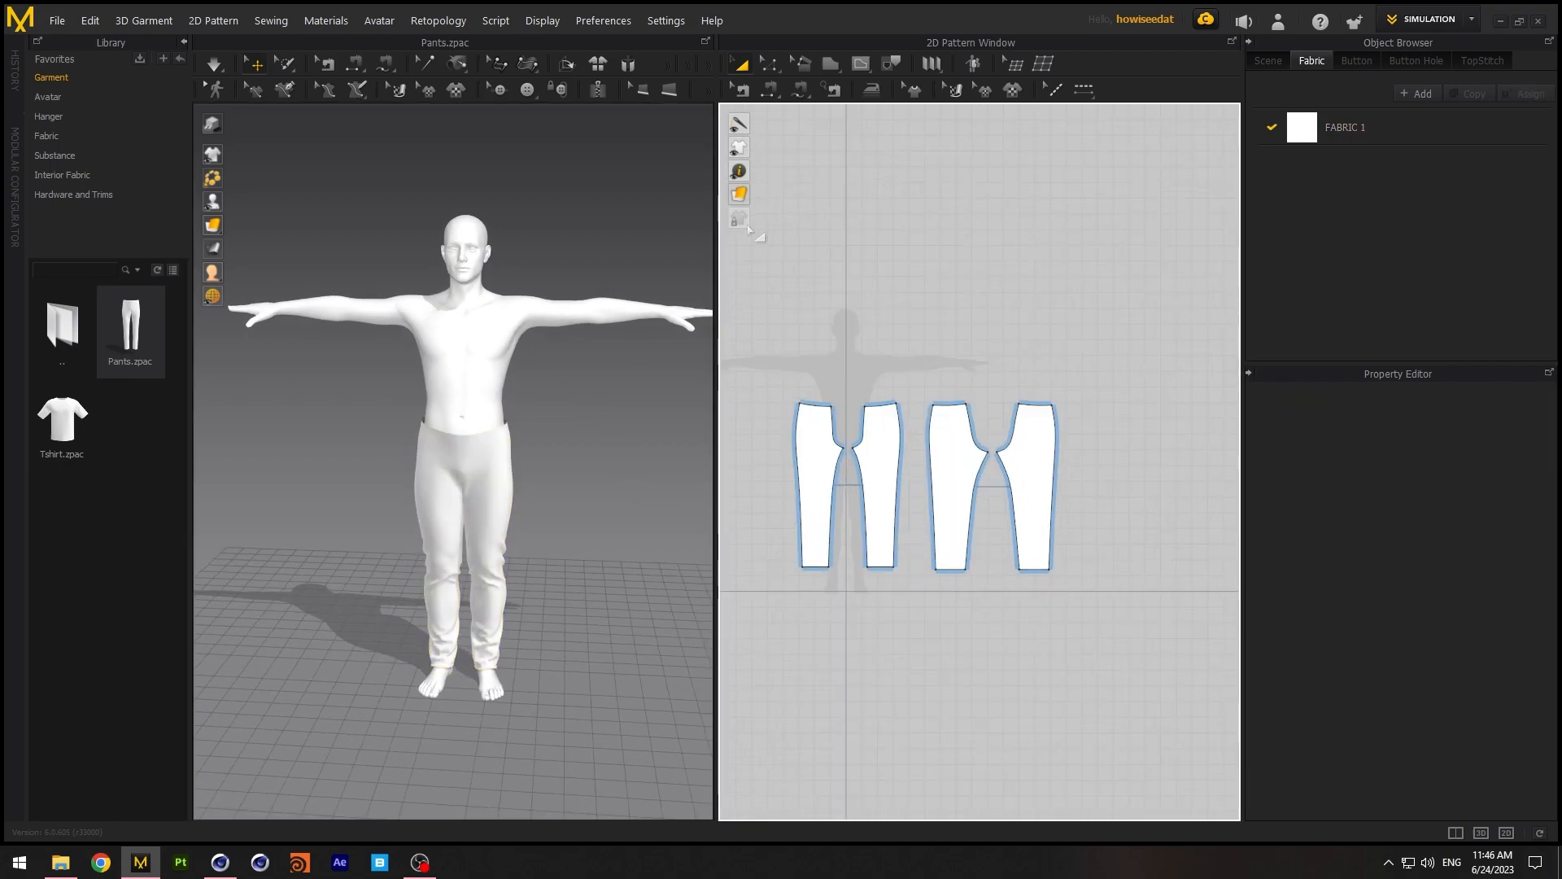
click(770, 66)
drag(918, 599, 891, 558)
click(967, 587)
drag(1139, 612, 962, 559)
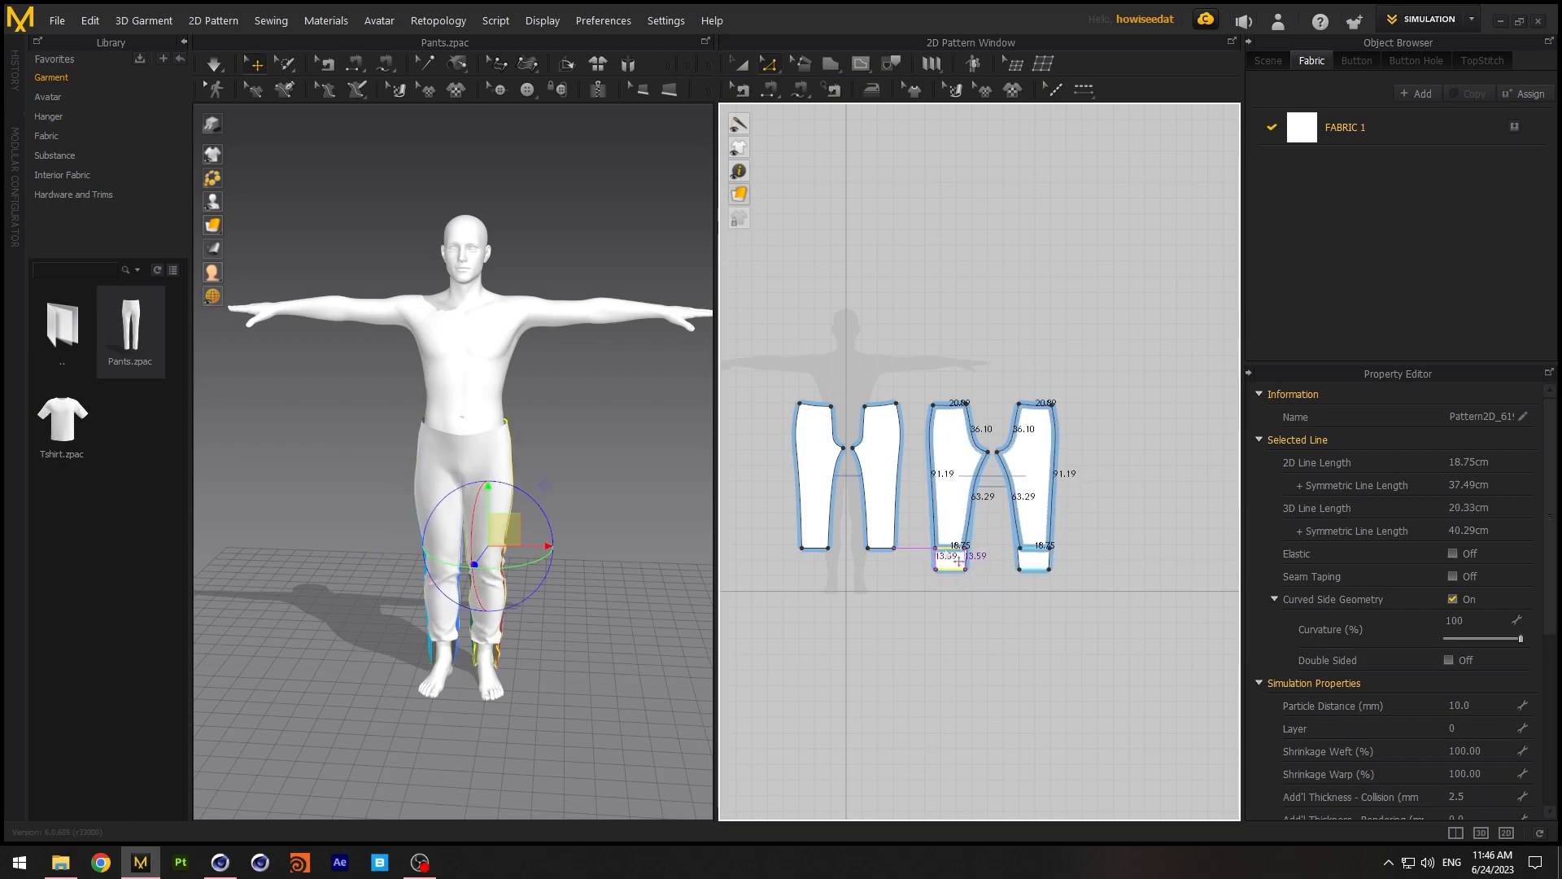
click(1009, 594)
click(215, 67)
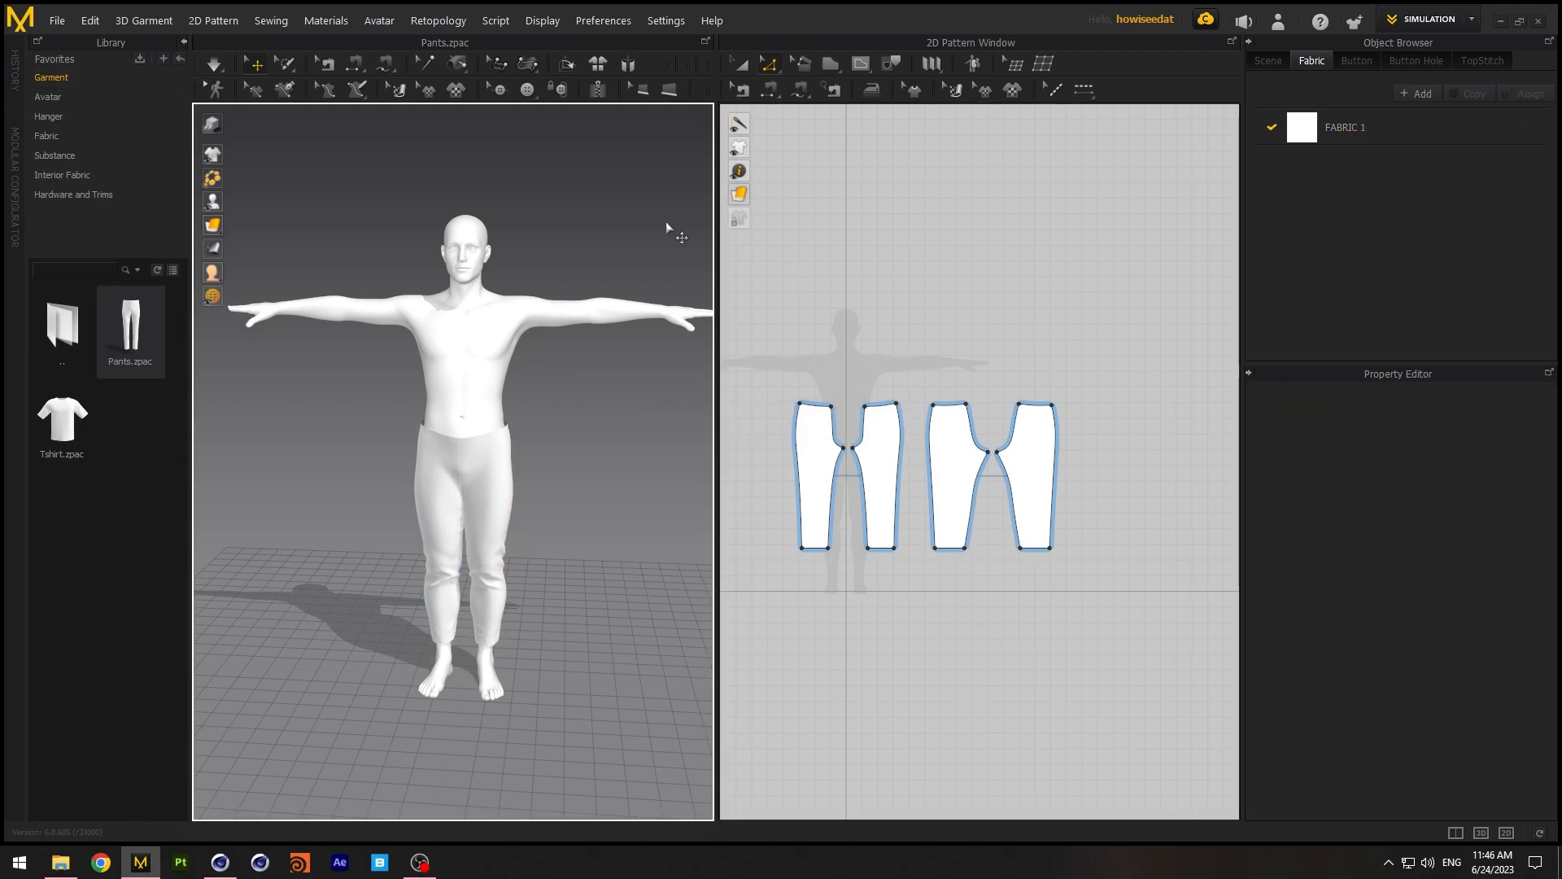
Offset the front and back leg hems as internal lines at a distance of 7 cm
scroll(955, 693, up, 1)
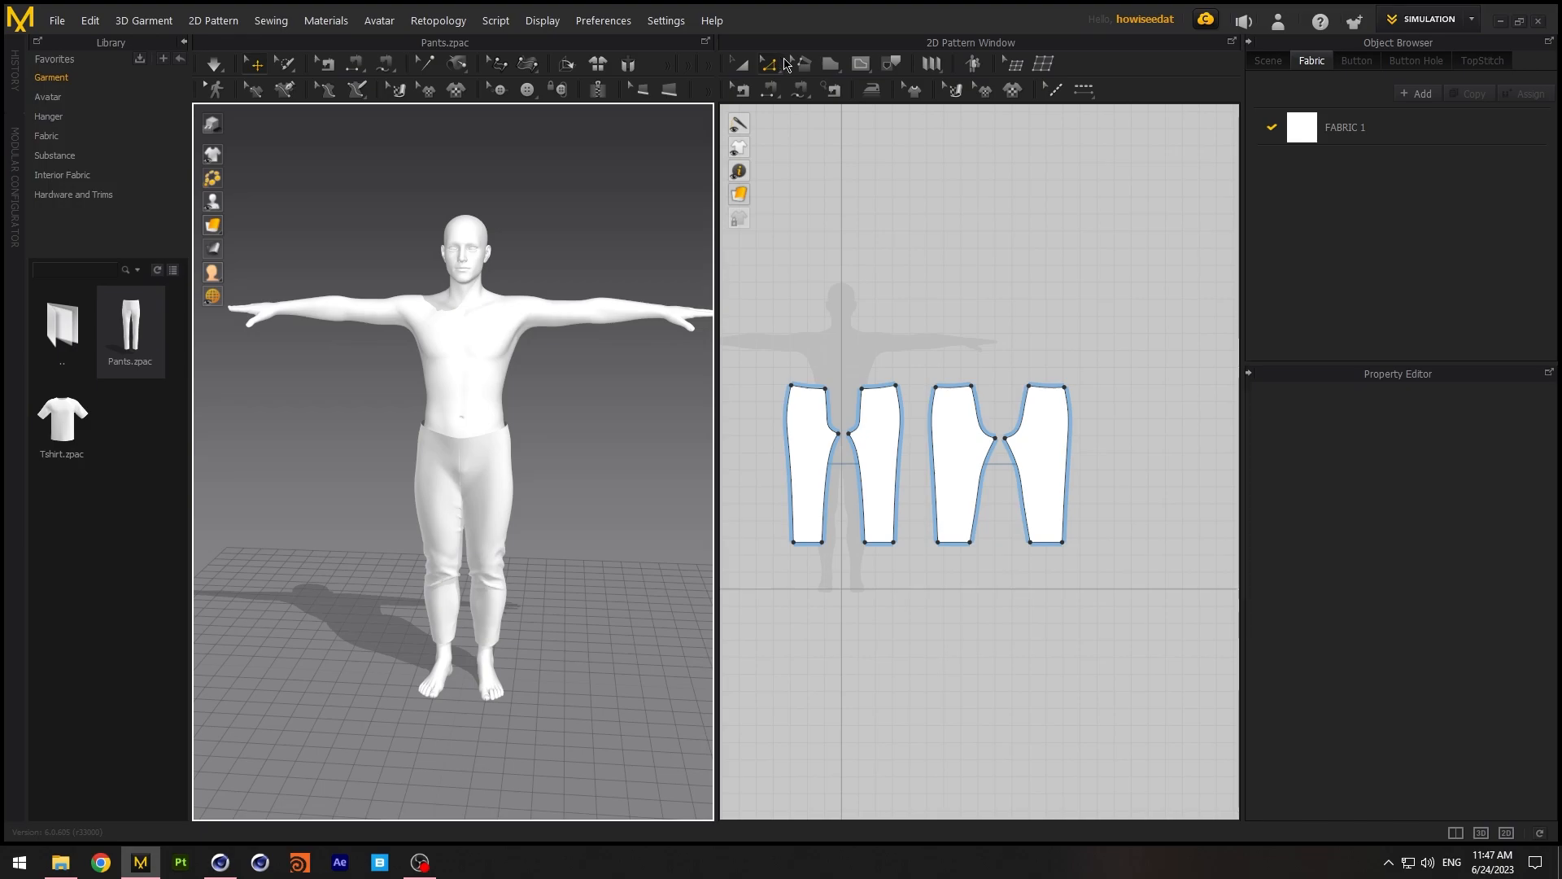
click(742, 64)
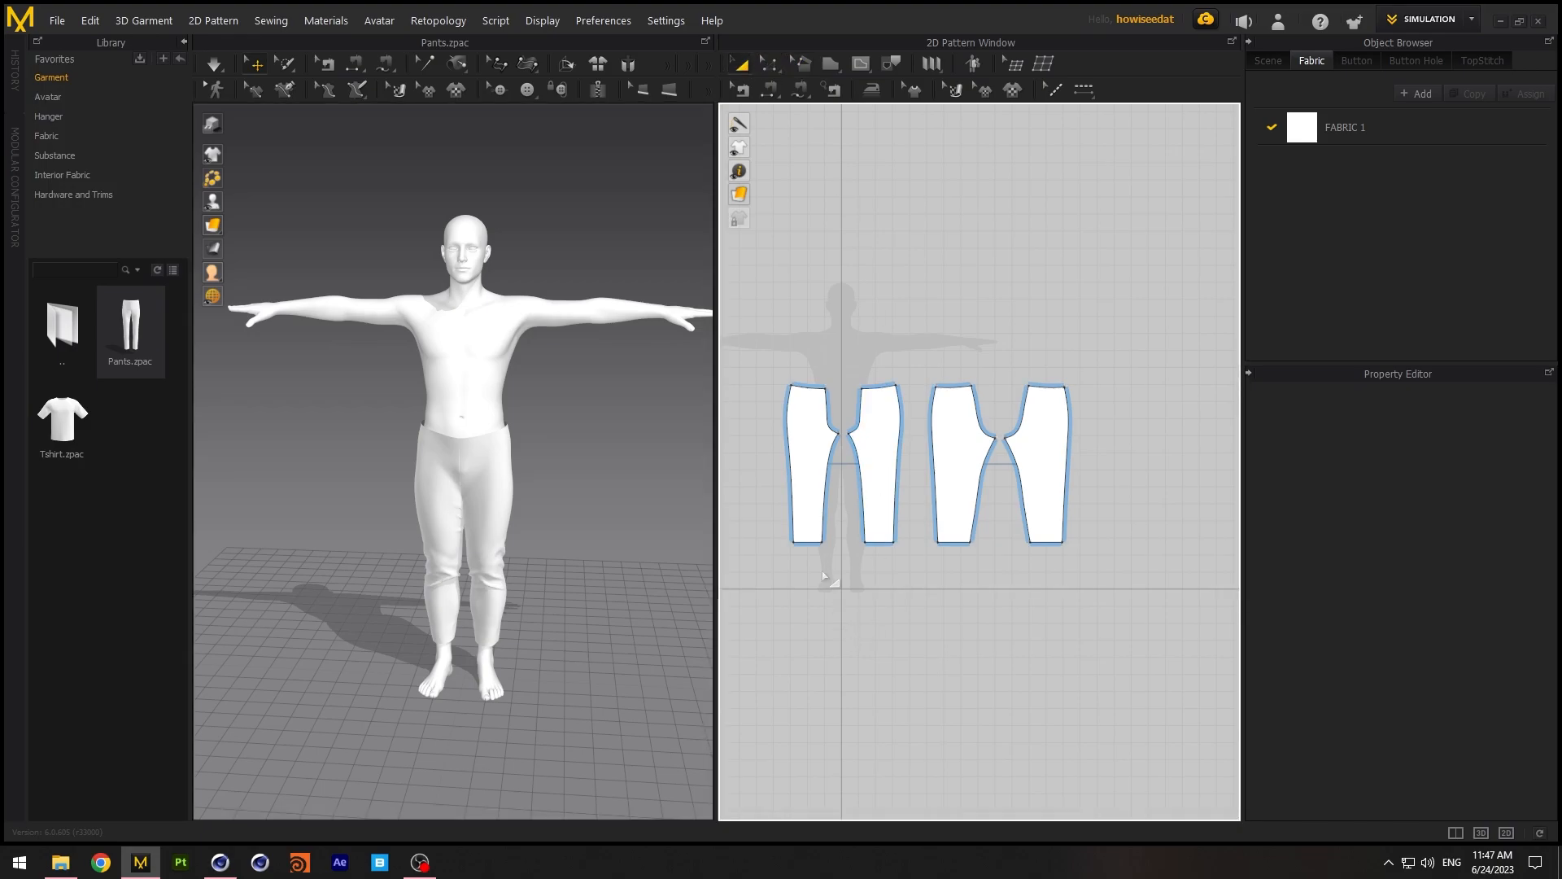
click(810, 542)
click(768, 65)
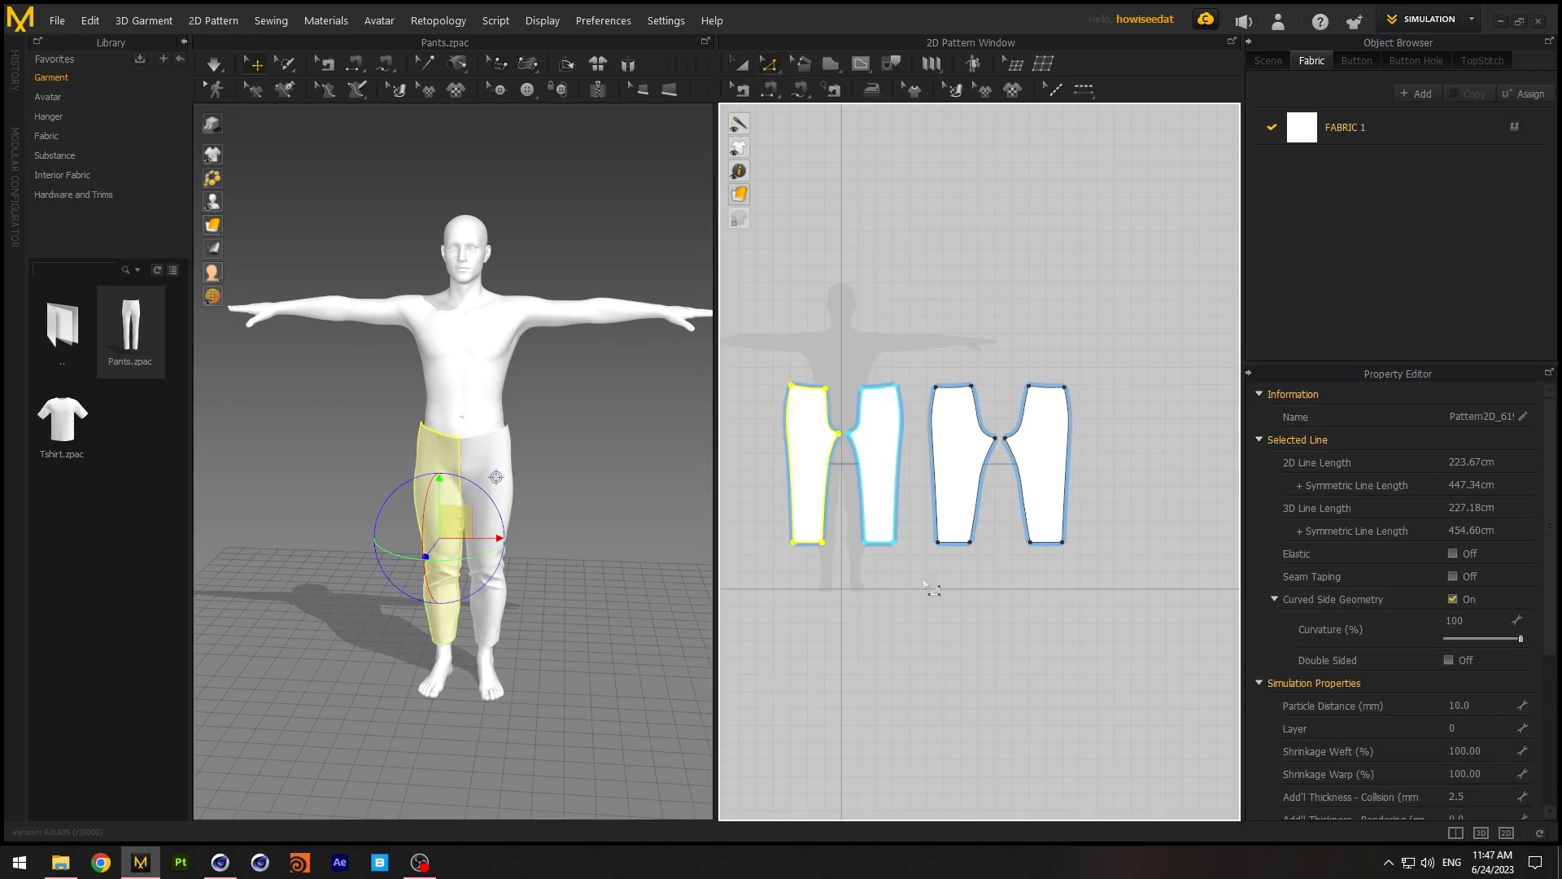
right_click(809, 542)
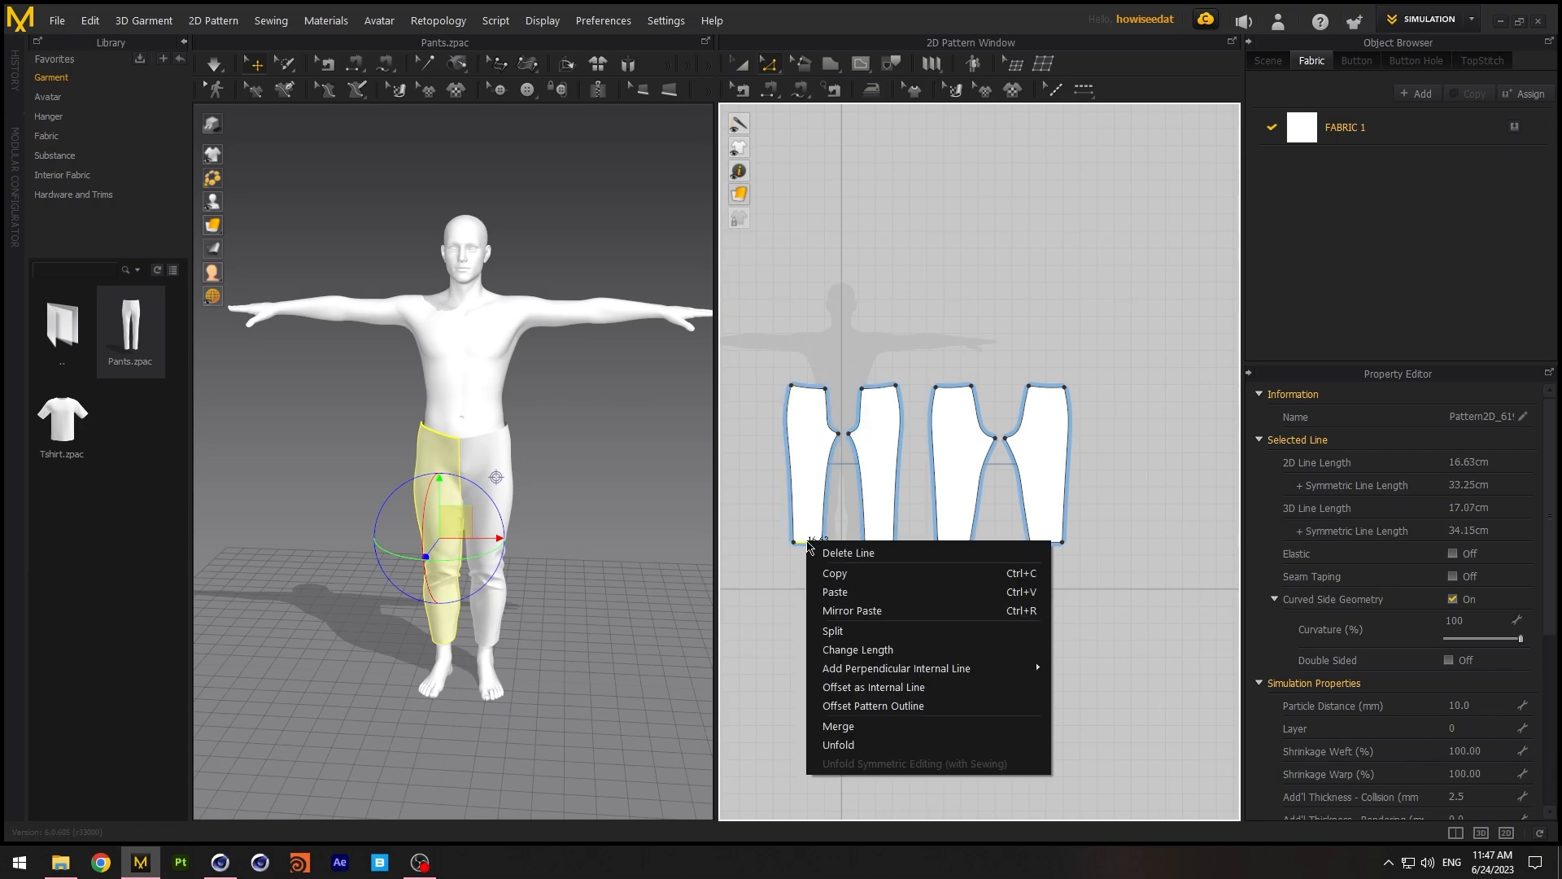
click(854, 687)
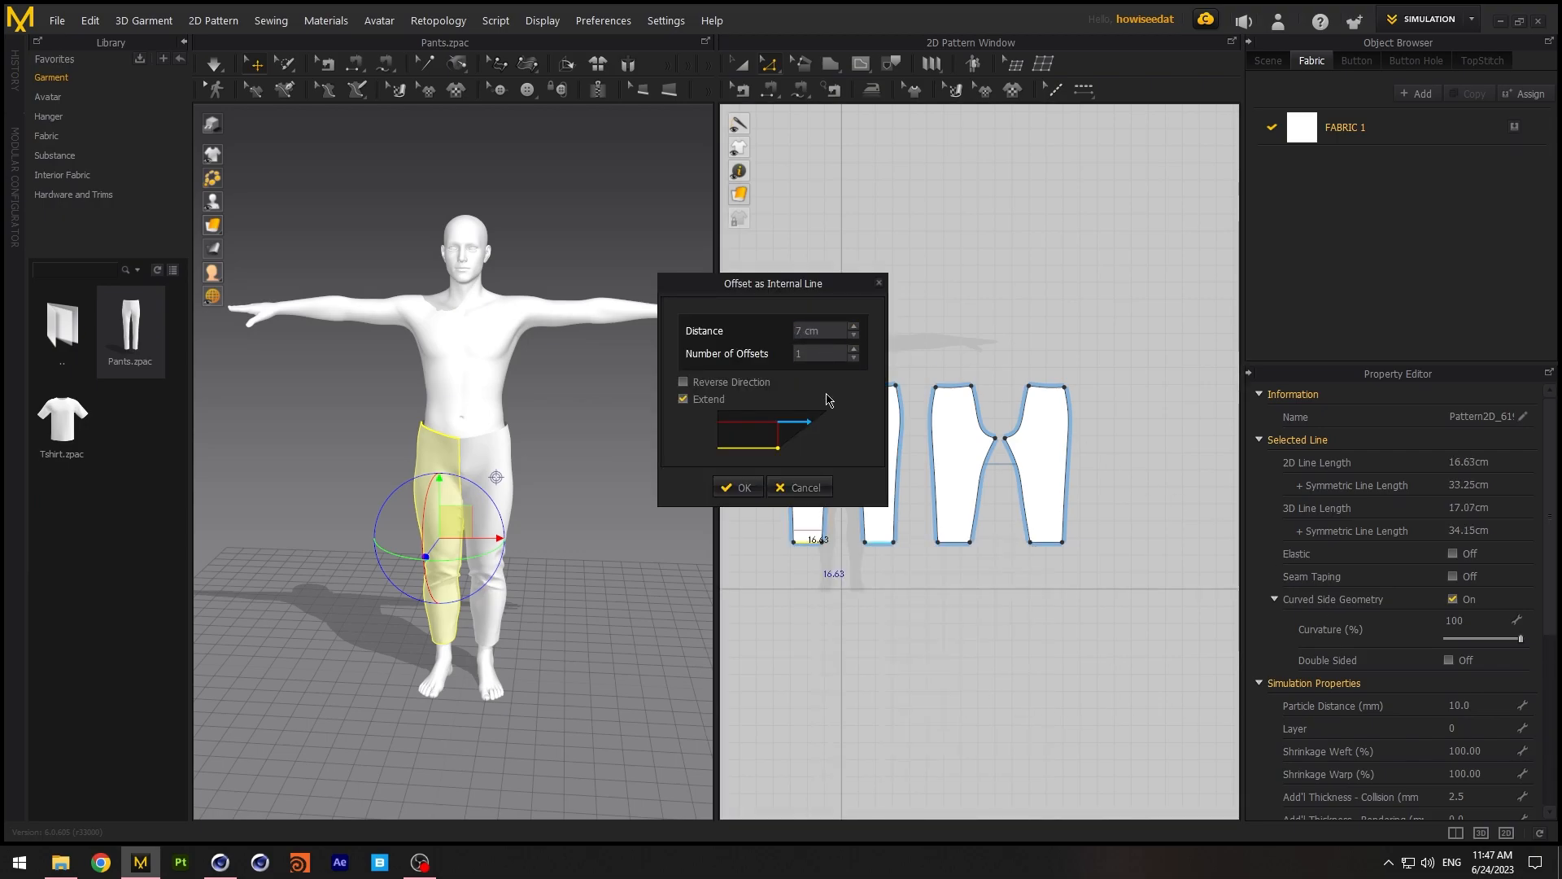
click(739, 488)
right_click(954, 542)
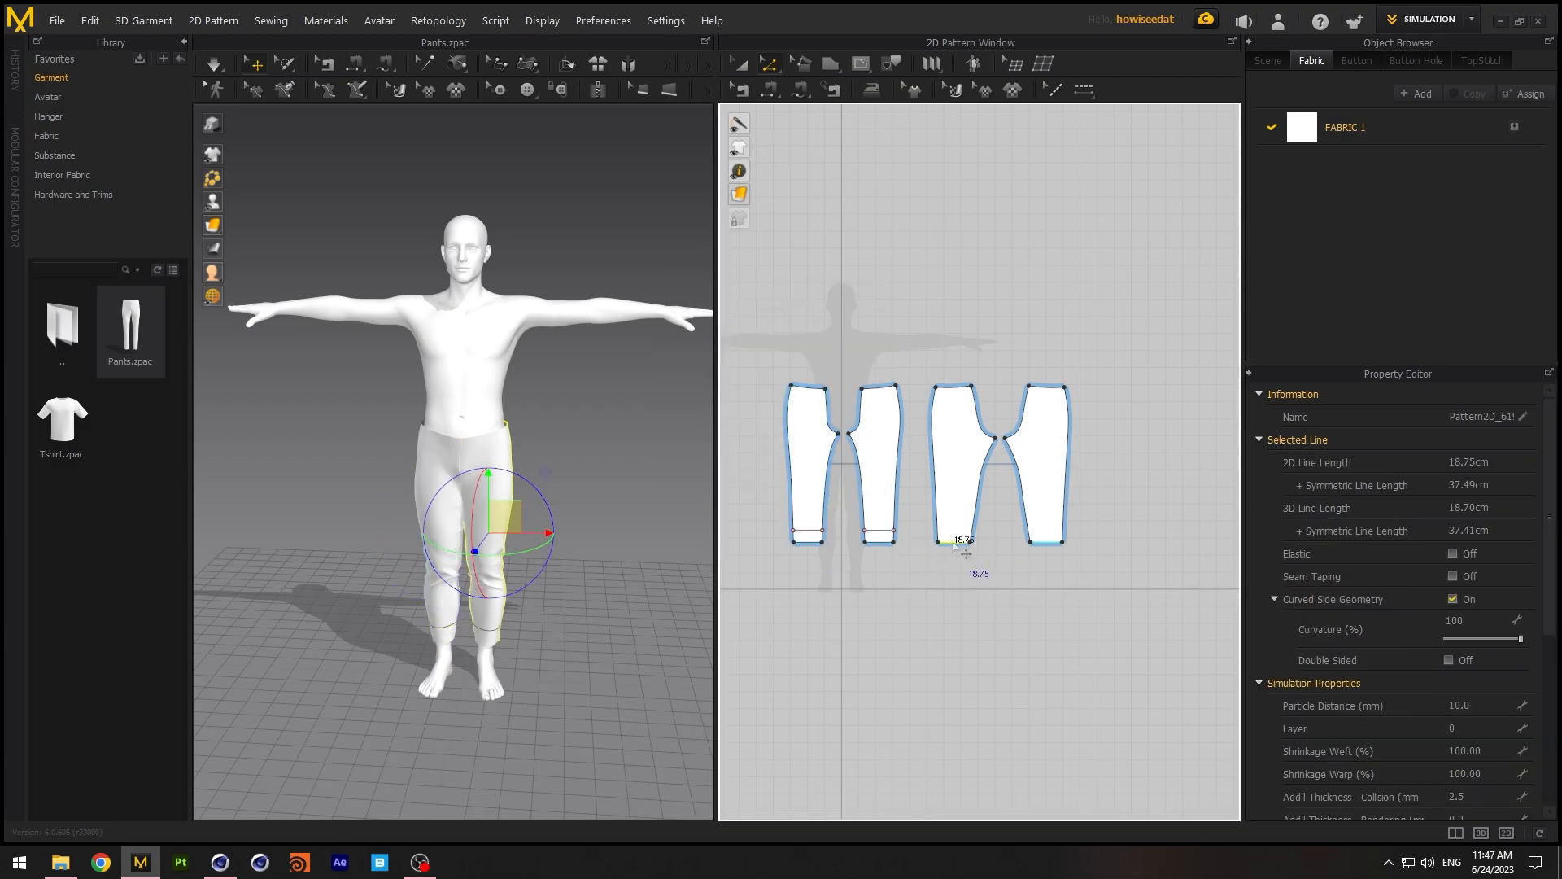
click(1053, 686)
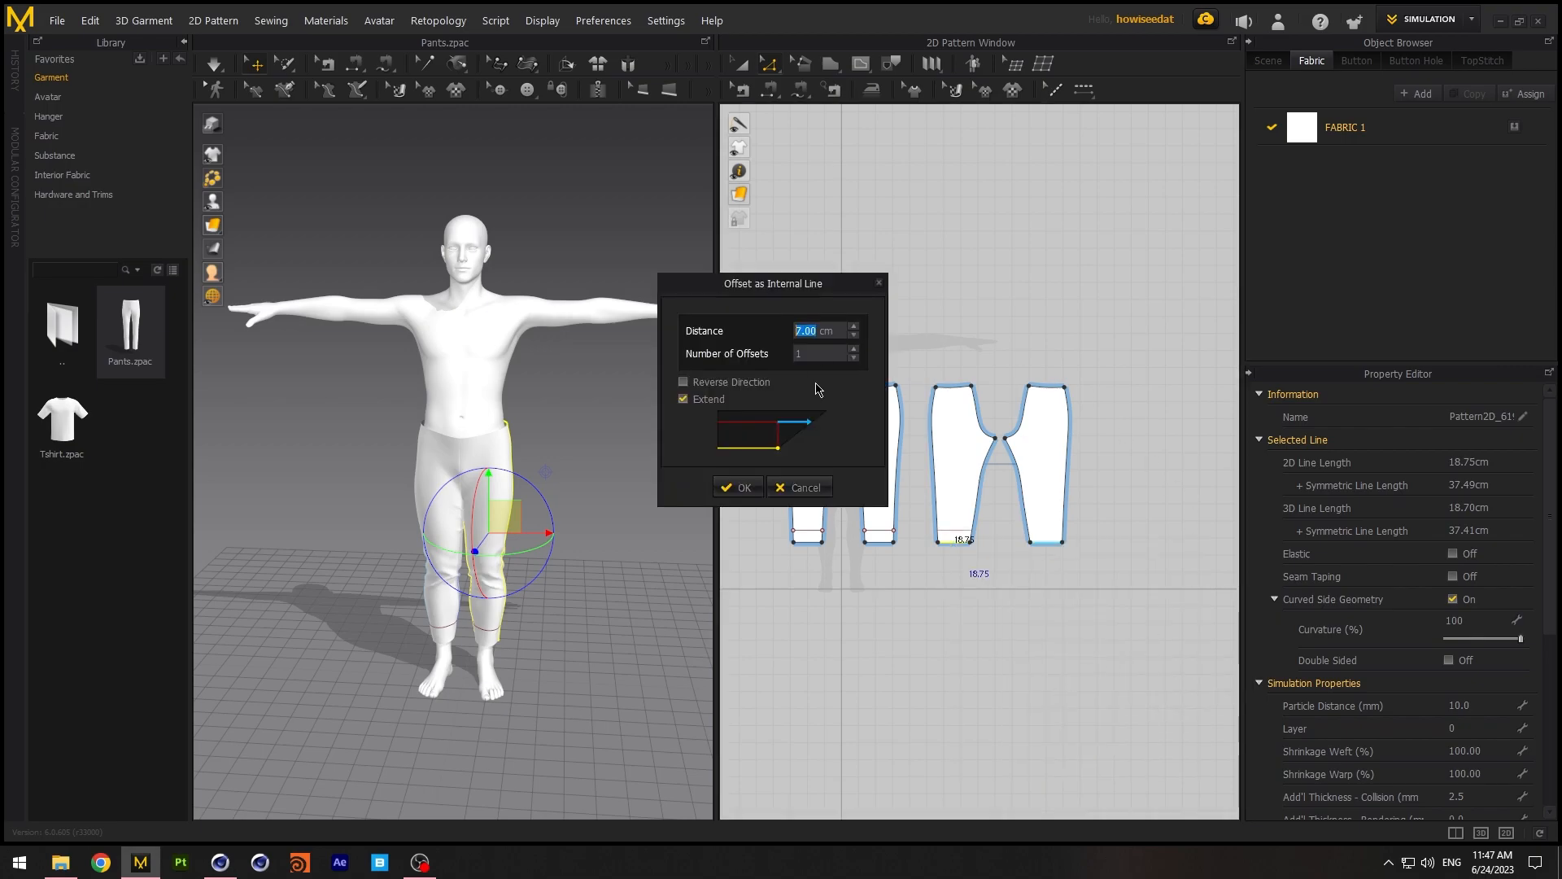
click(744, 481)
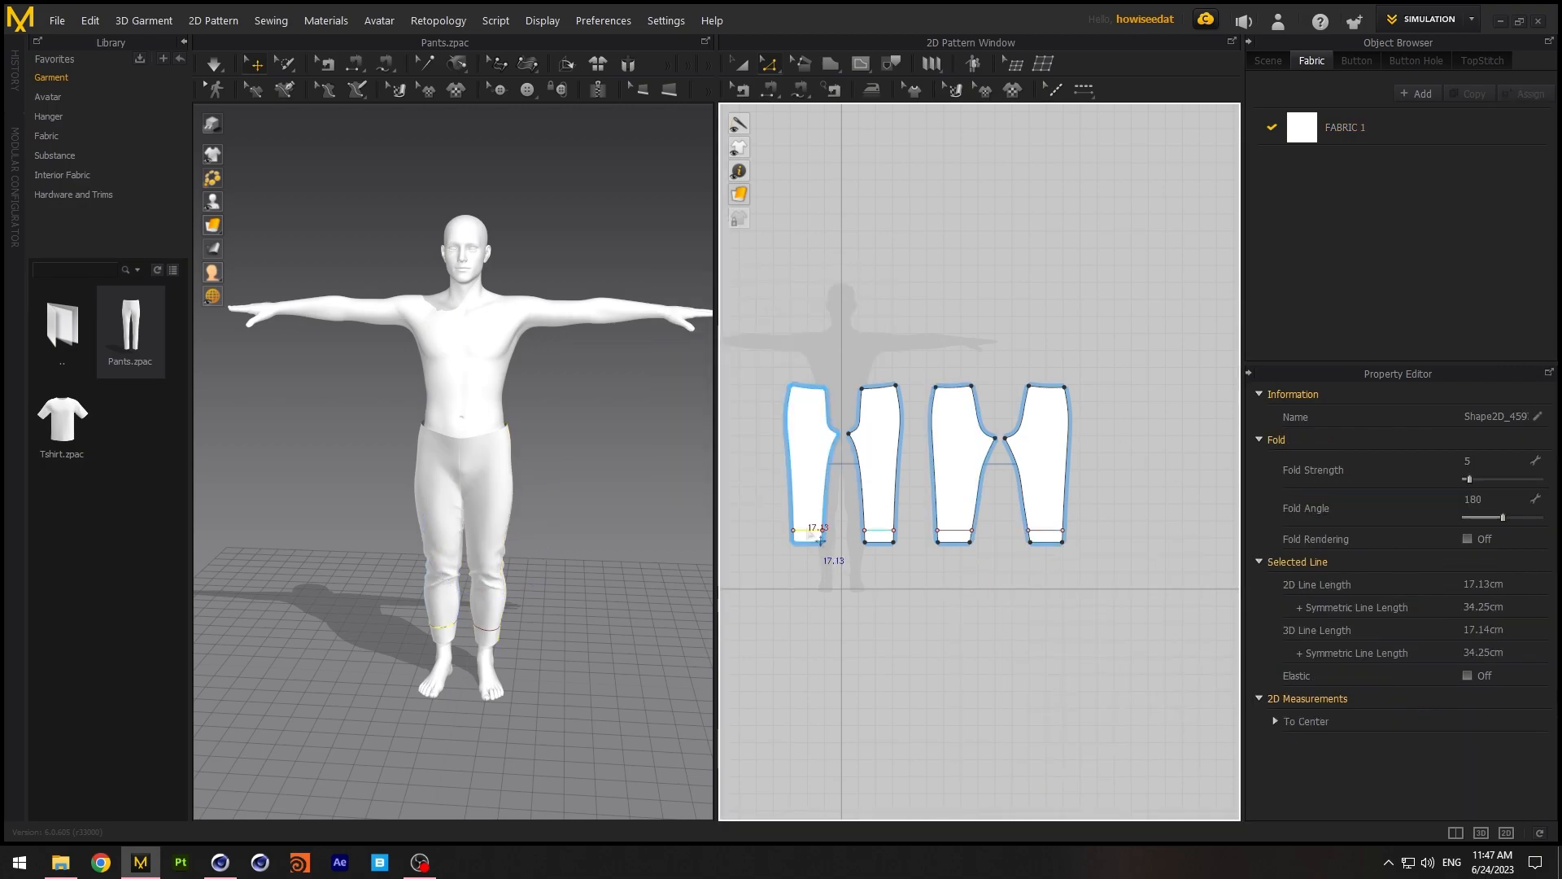
Apply Cut & Sew along the internal lines of the front and back legs to create separate cuff pieces
right_click(808, 531)
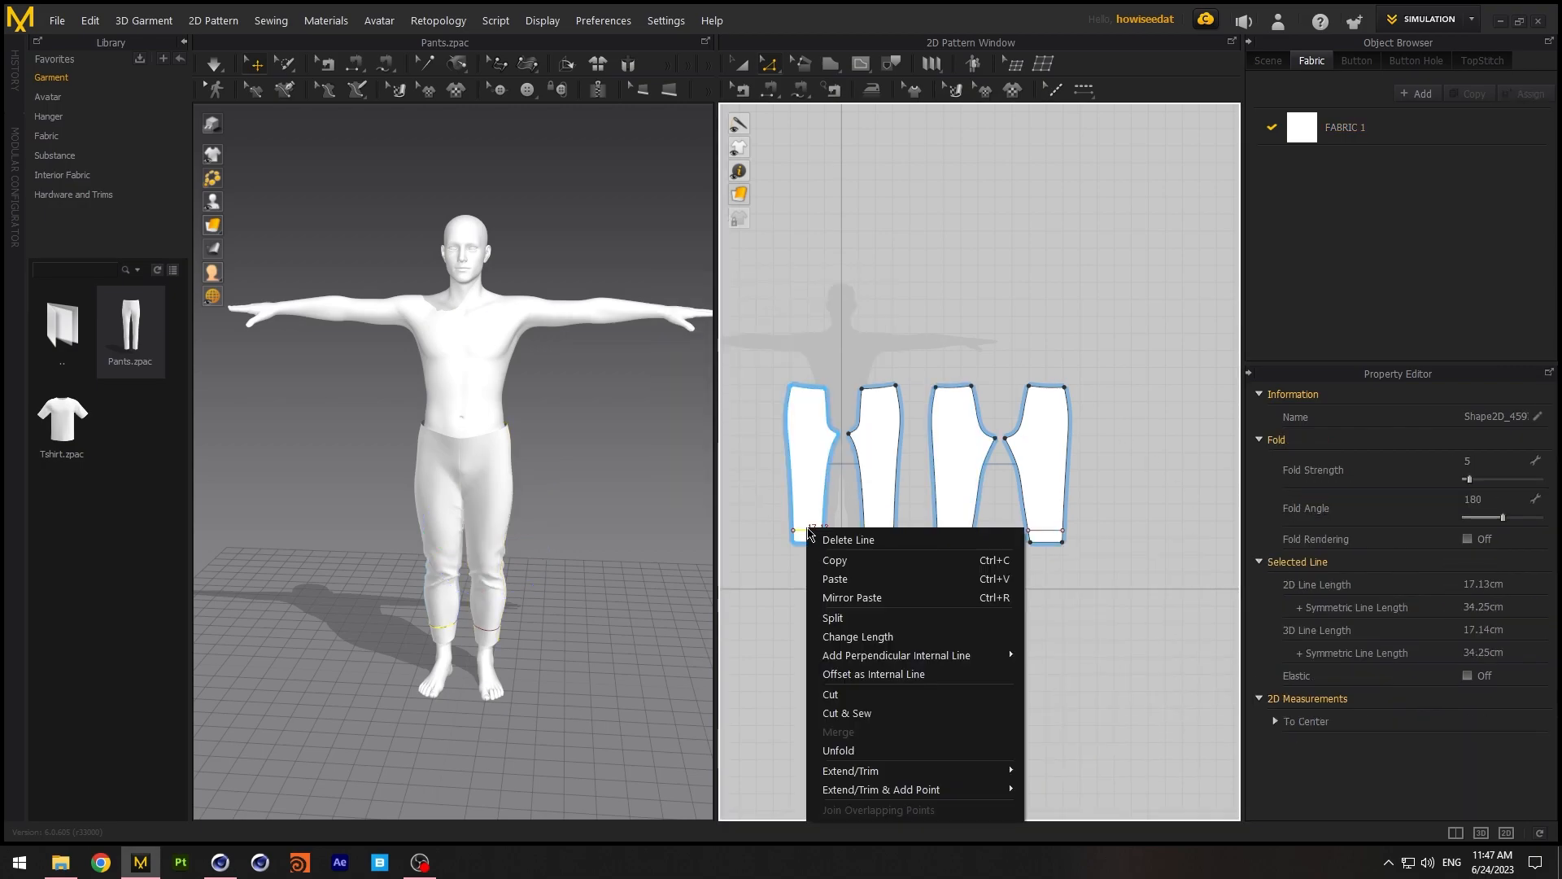
click(864, 713)
click(950, 531)
right_click(954, 529)
click(1046, 713)
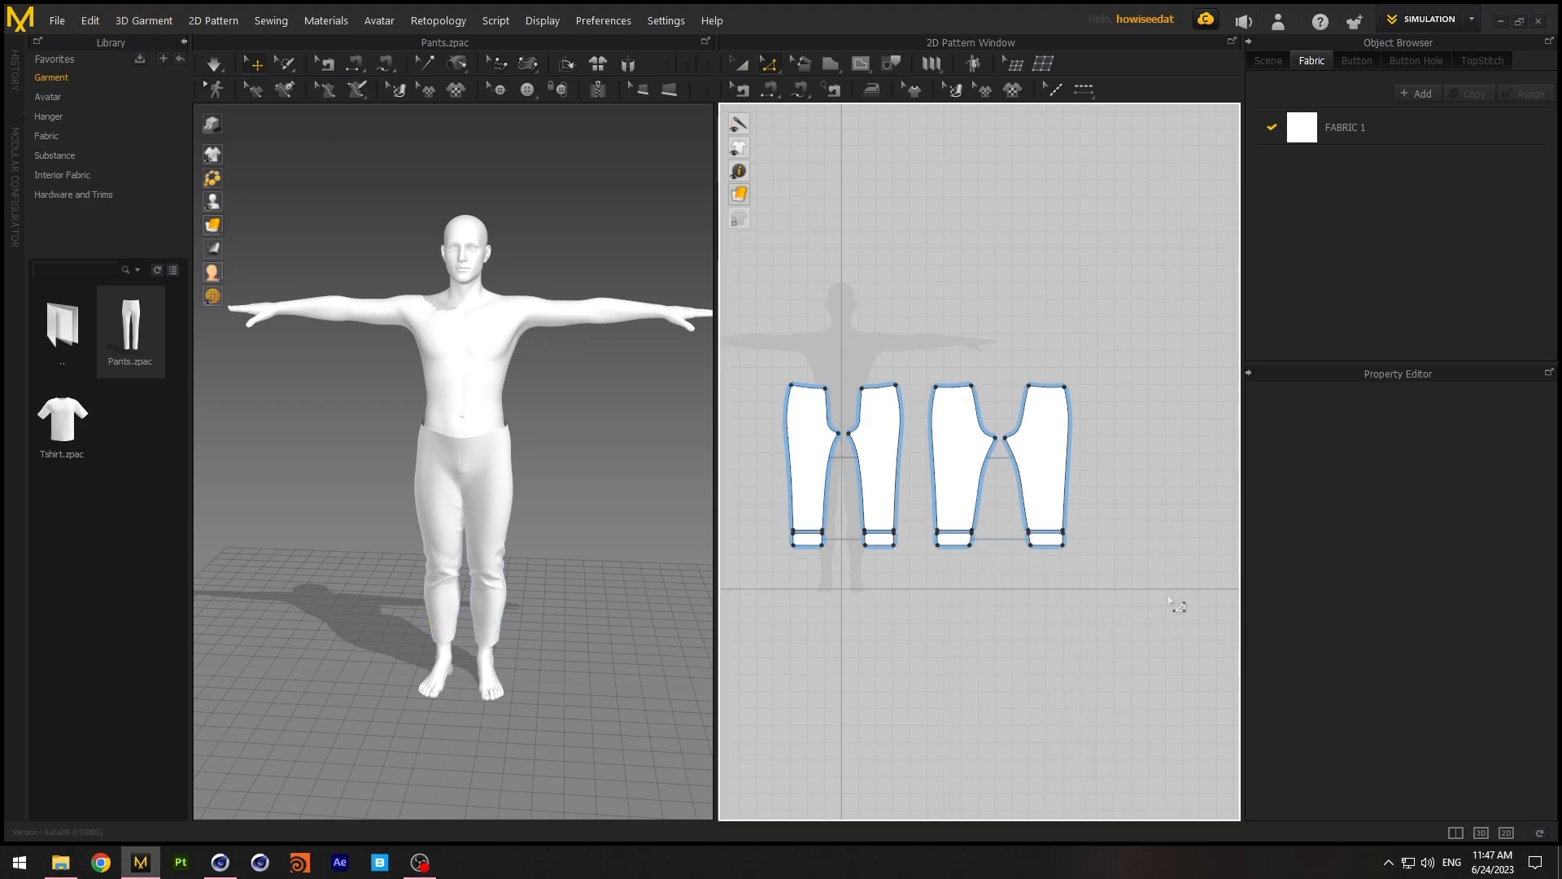
Move the front and back cuff pieces below the leg panels and make them narrower
click(739, 64)
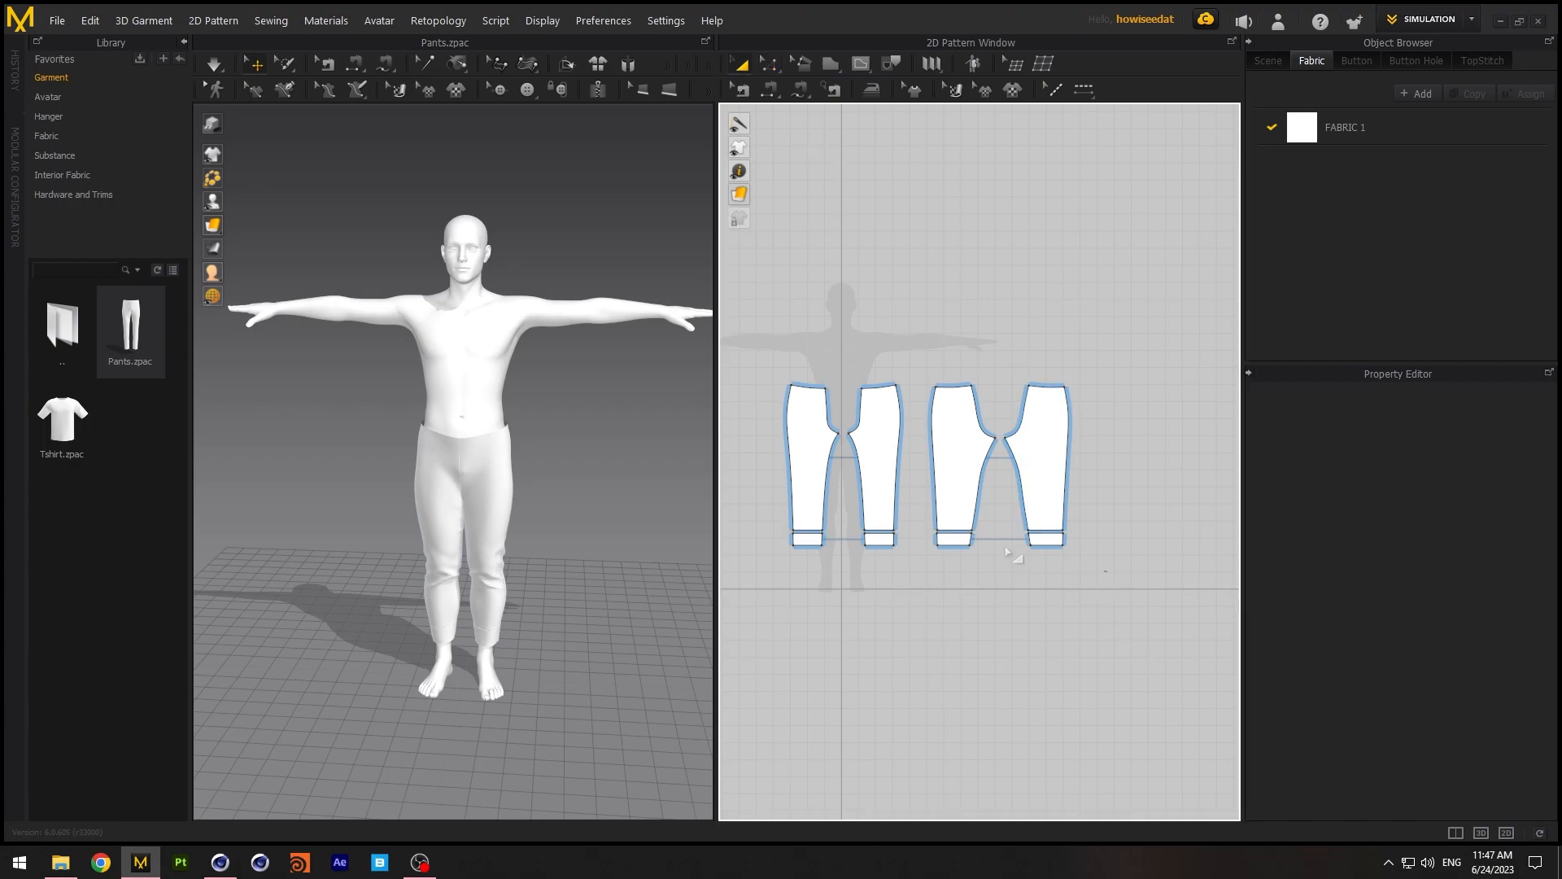
drag(779, 536, 1068, 598)
click(791, 558)
click(1034, 573)
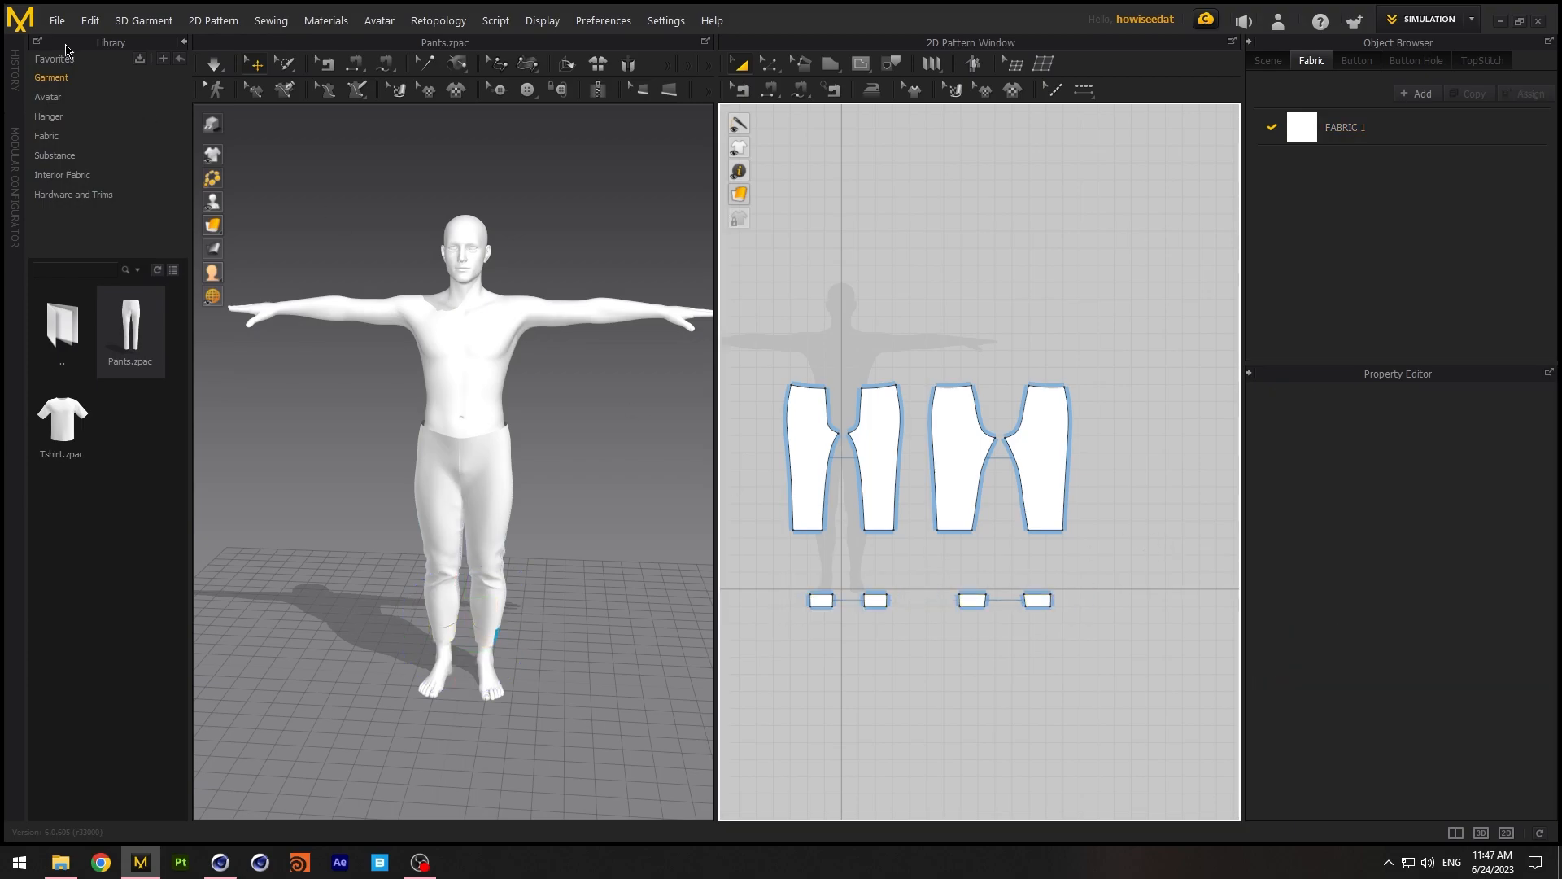
Simulate the pants with the narrowed cuffs on the avatar
click(213, 64)
right_drag(628, 548, 589, 440)
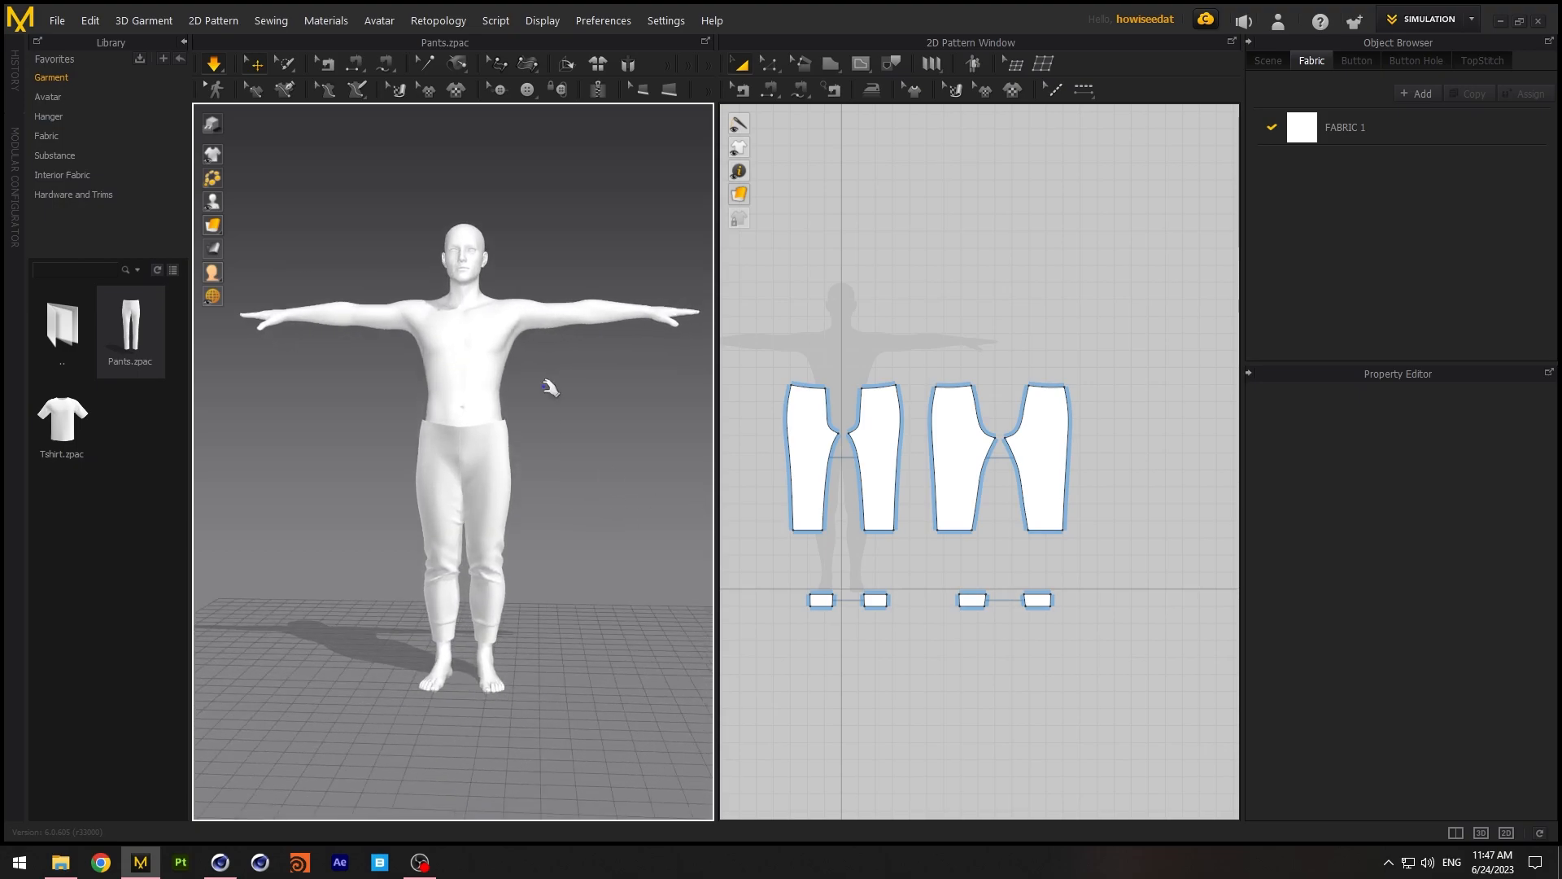
click(213, 63)
Reduce the avatar's skin offset to 3 mm and re-simulate the pants so they fit closer to the body
click(476, 366)
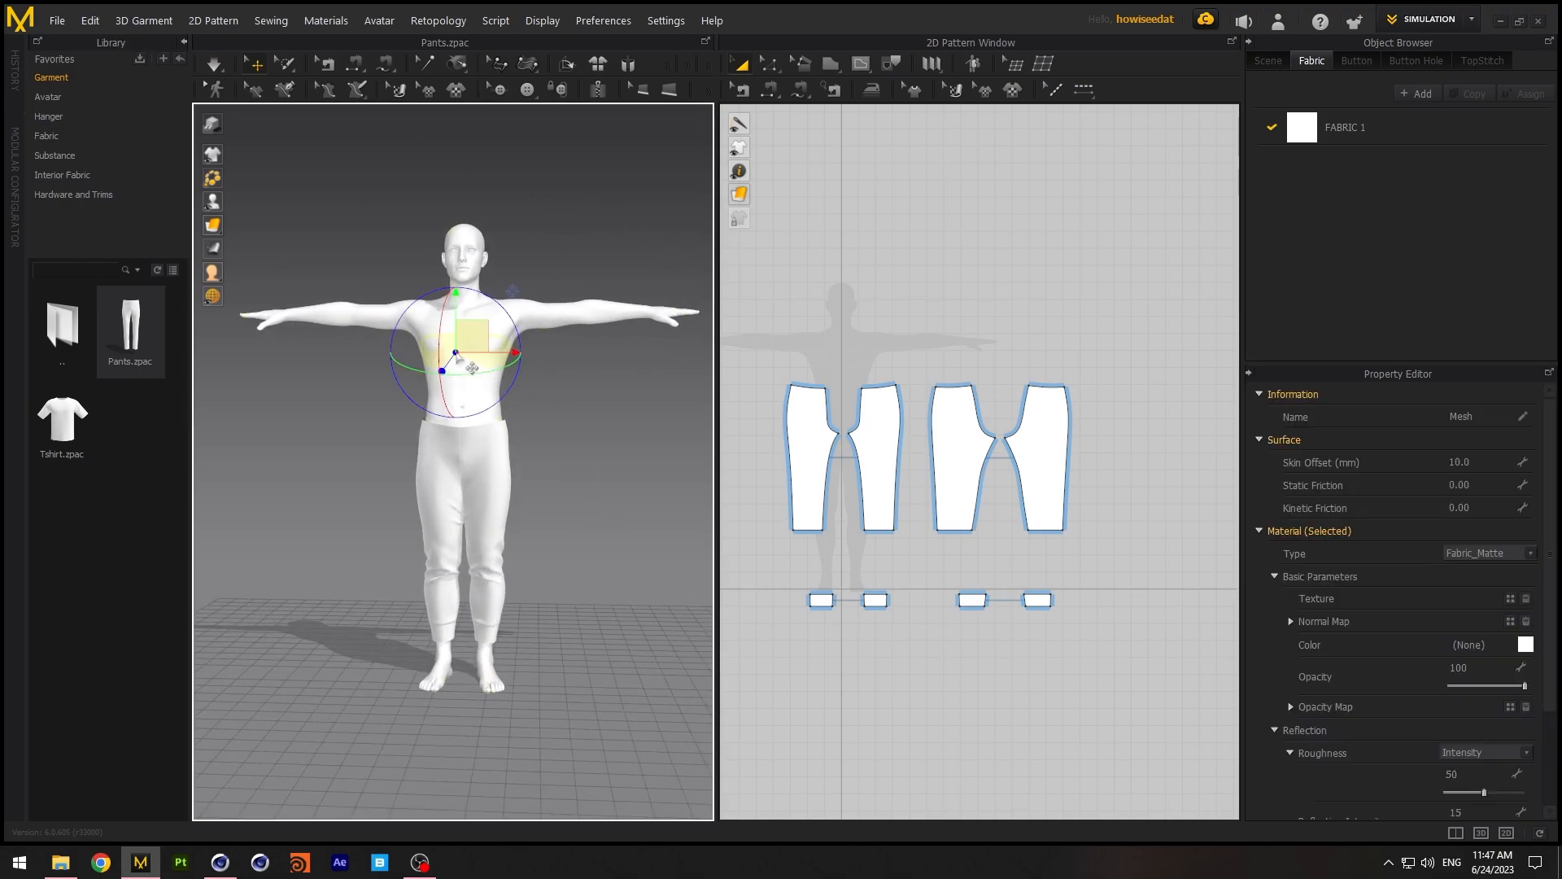
click(1497, 462)
text(3)
click(213, 64)
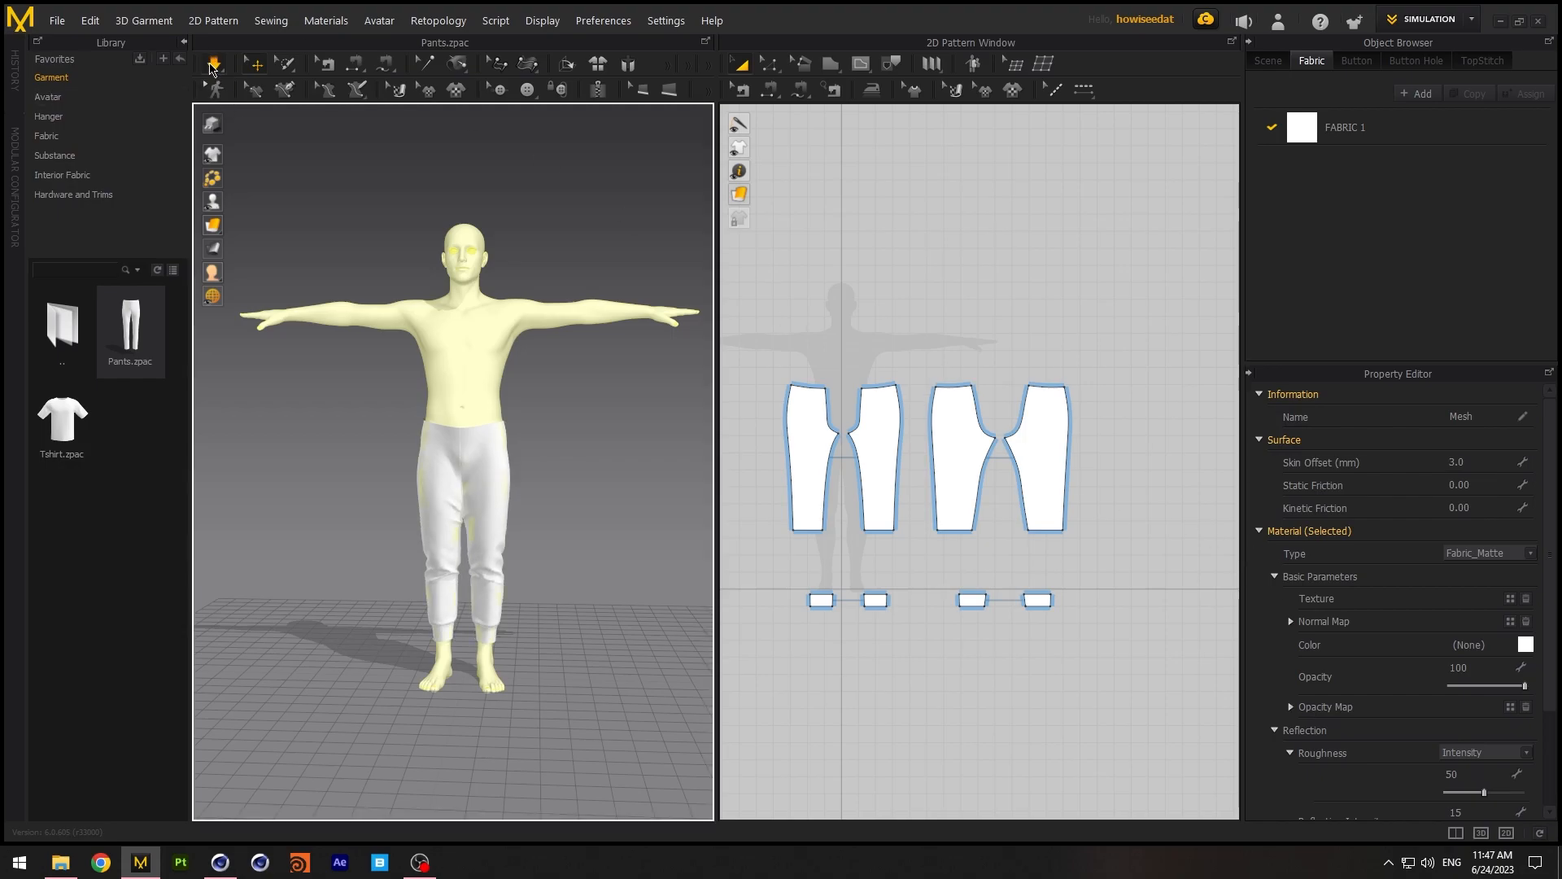
right_drag(504, 488, 399, 437)
click(615, 520)
scroll(493, 379, up, 3)
scroll(497, 425, down, 6)
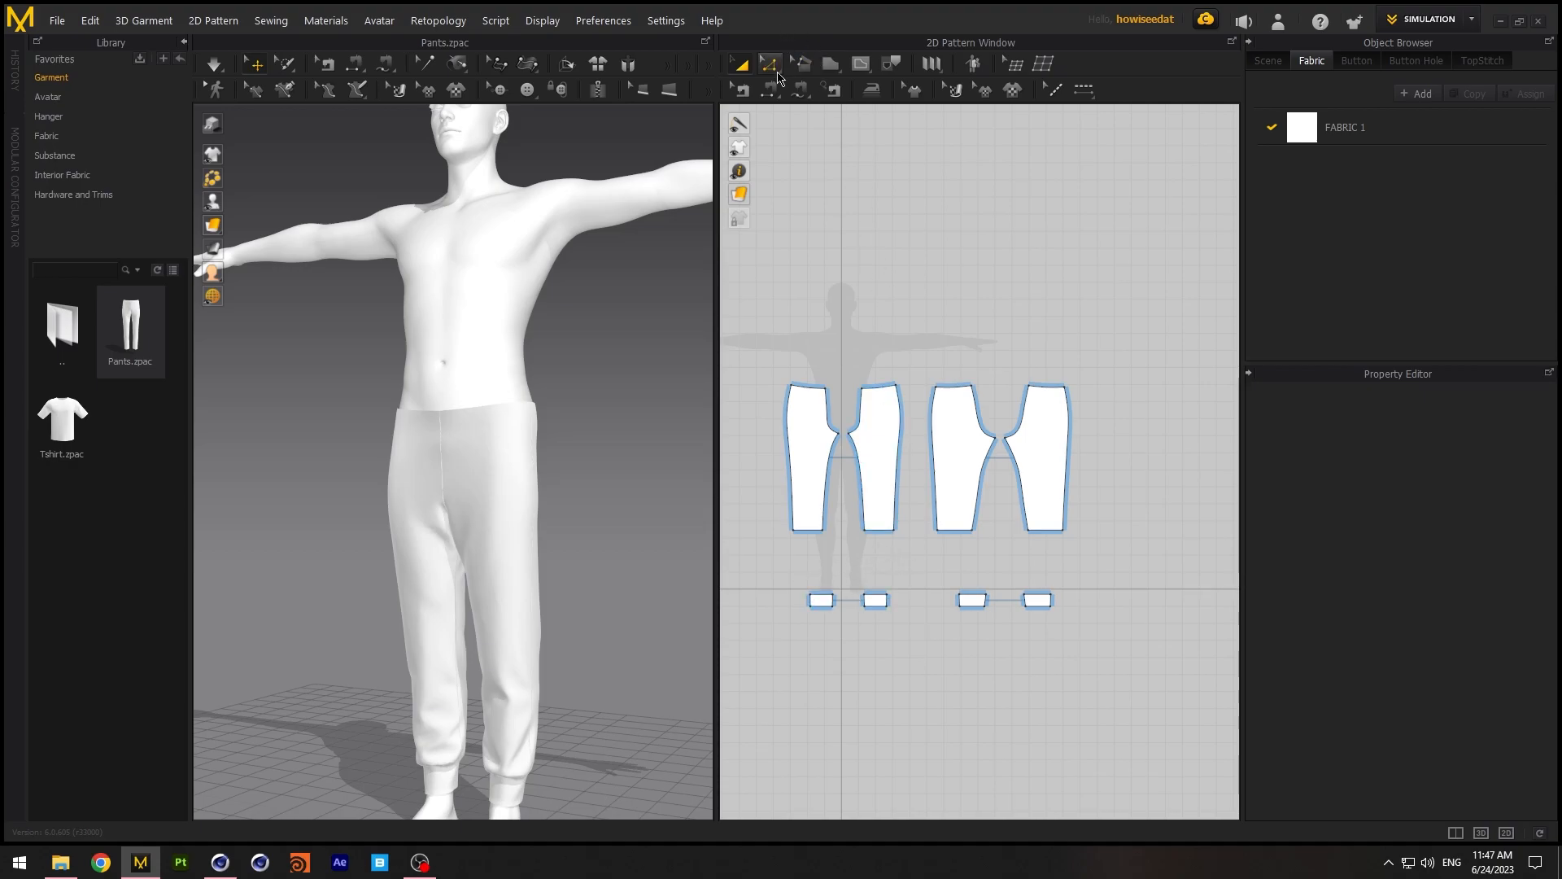
click(828, 91)
click(820, 114)
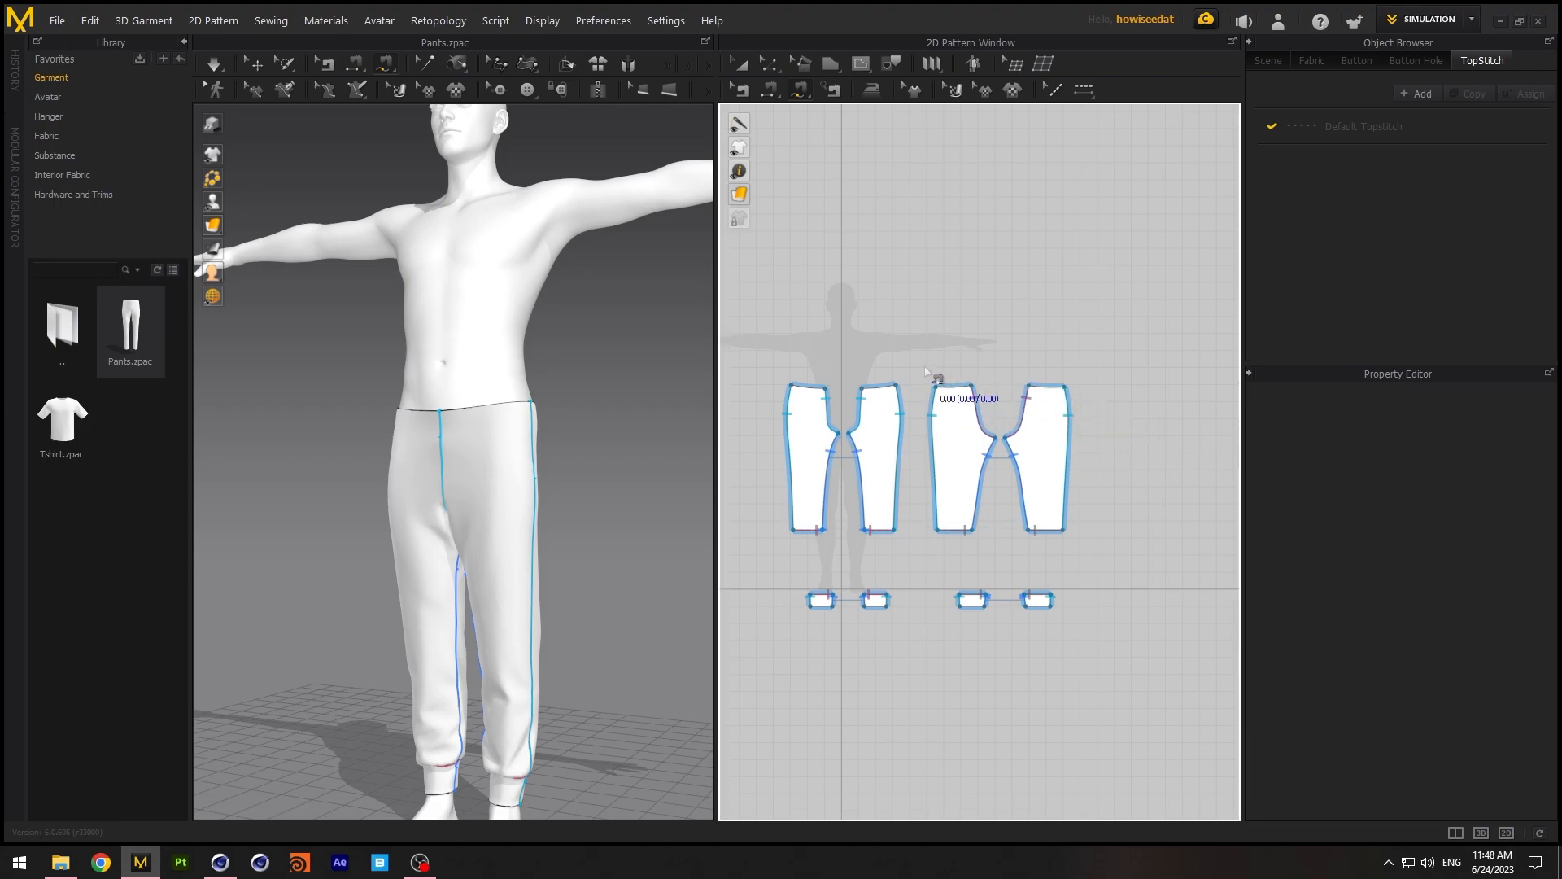
key(a)
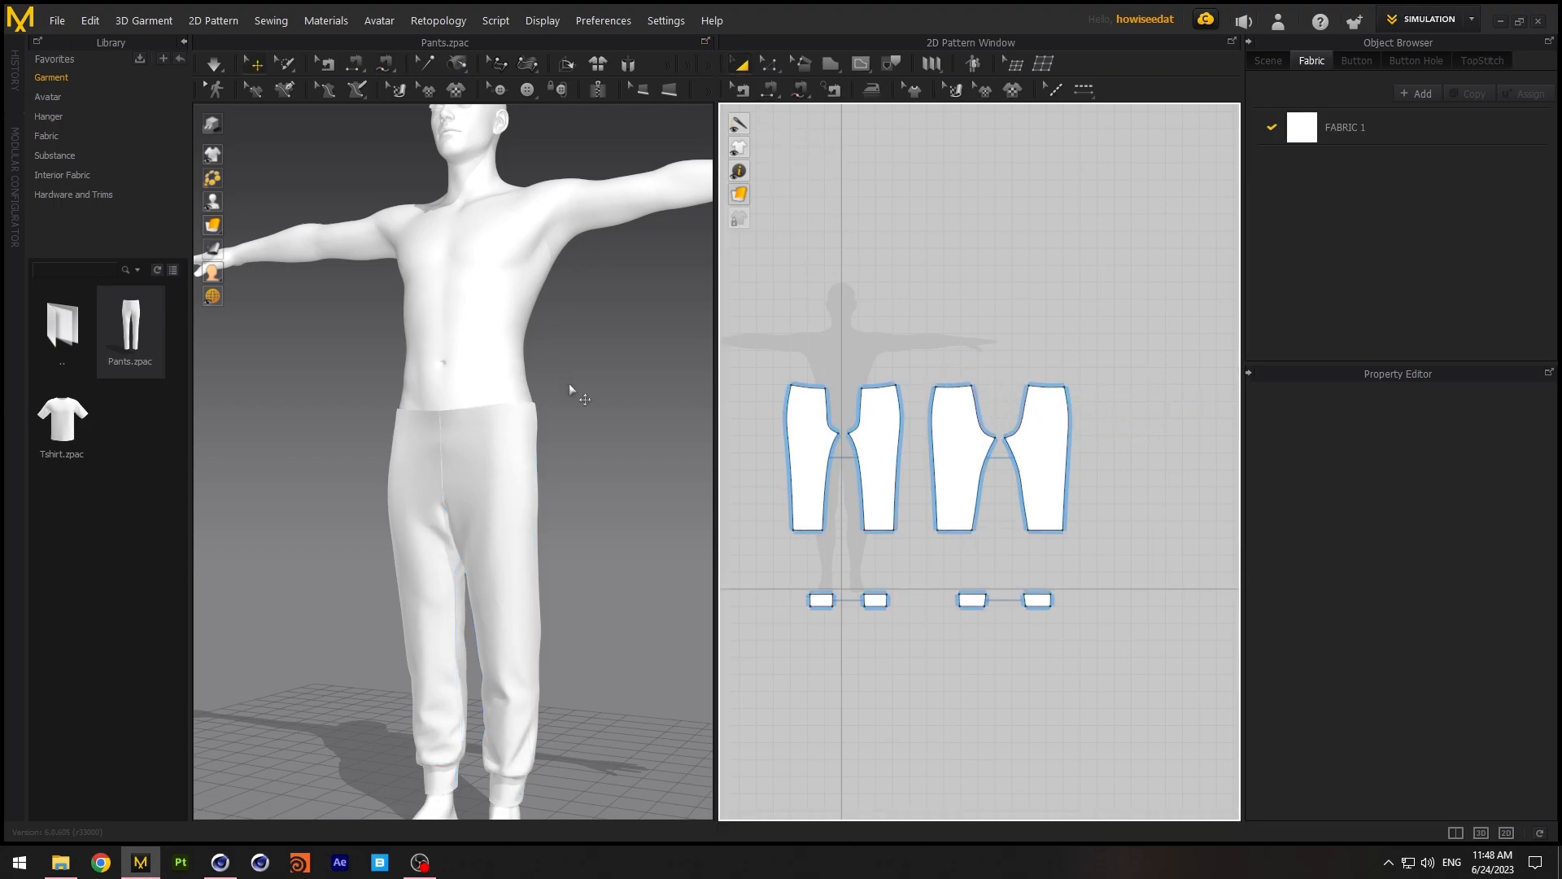
Tack the front waist edge of the pants to the avatar with one tack on each front panel
scroll(564, 335, down, 2)
scroll(538, 399, up, 10)
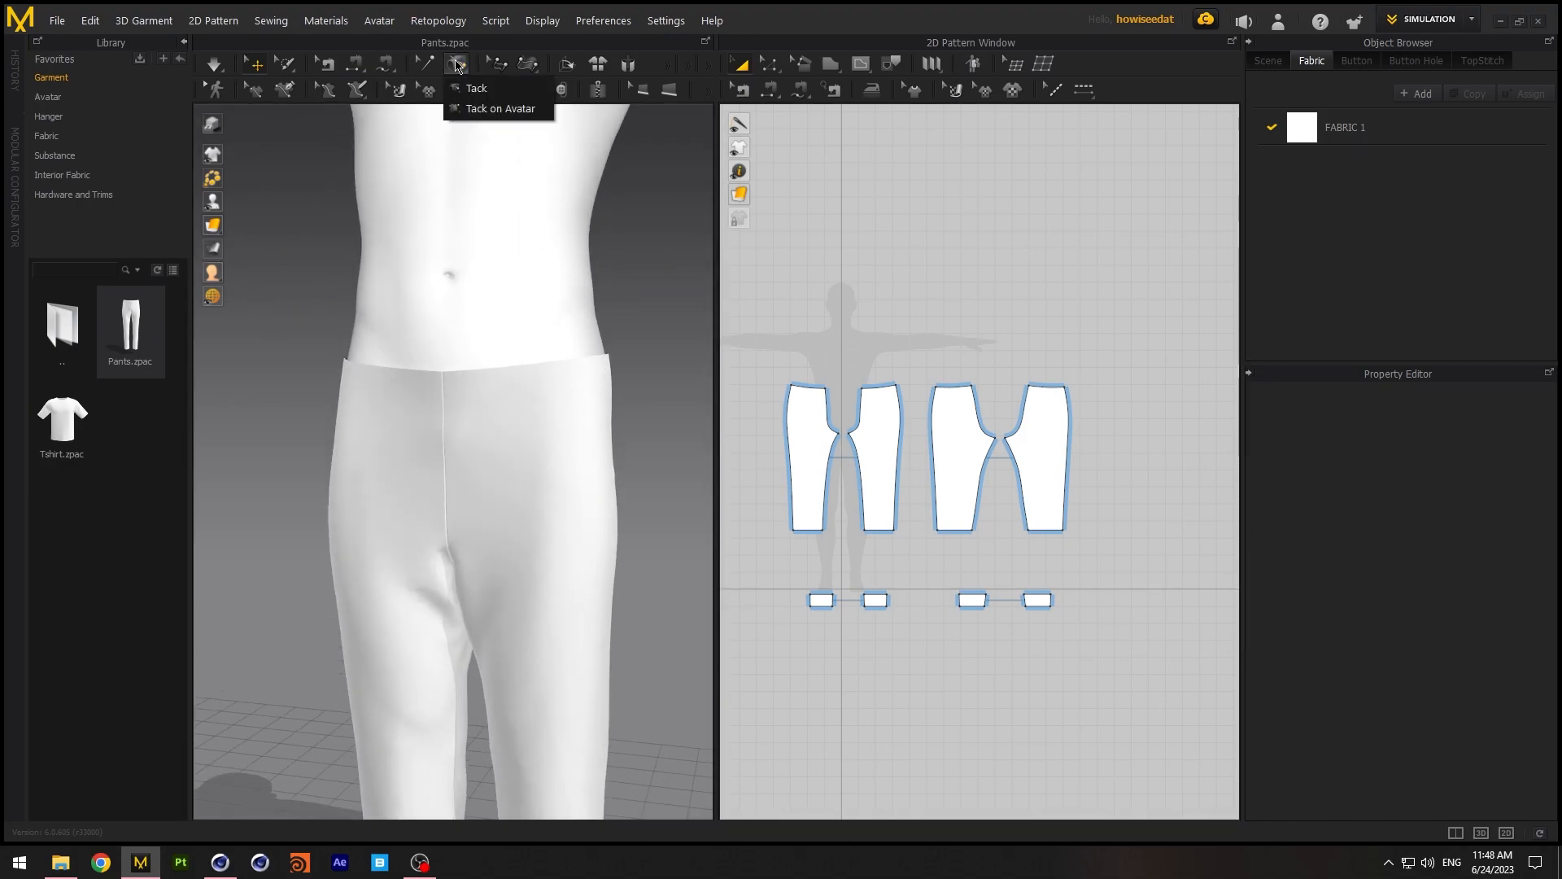
click(458, 63)
click(507, 376)
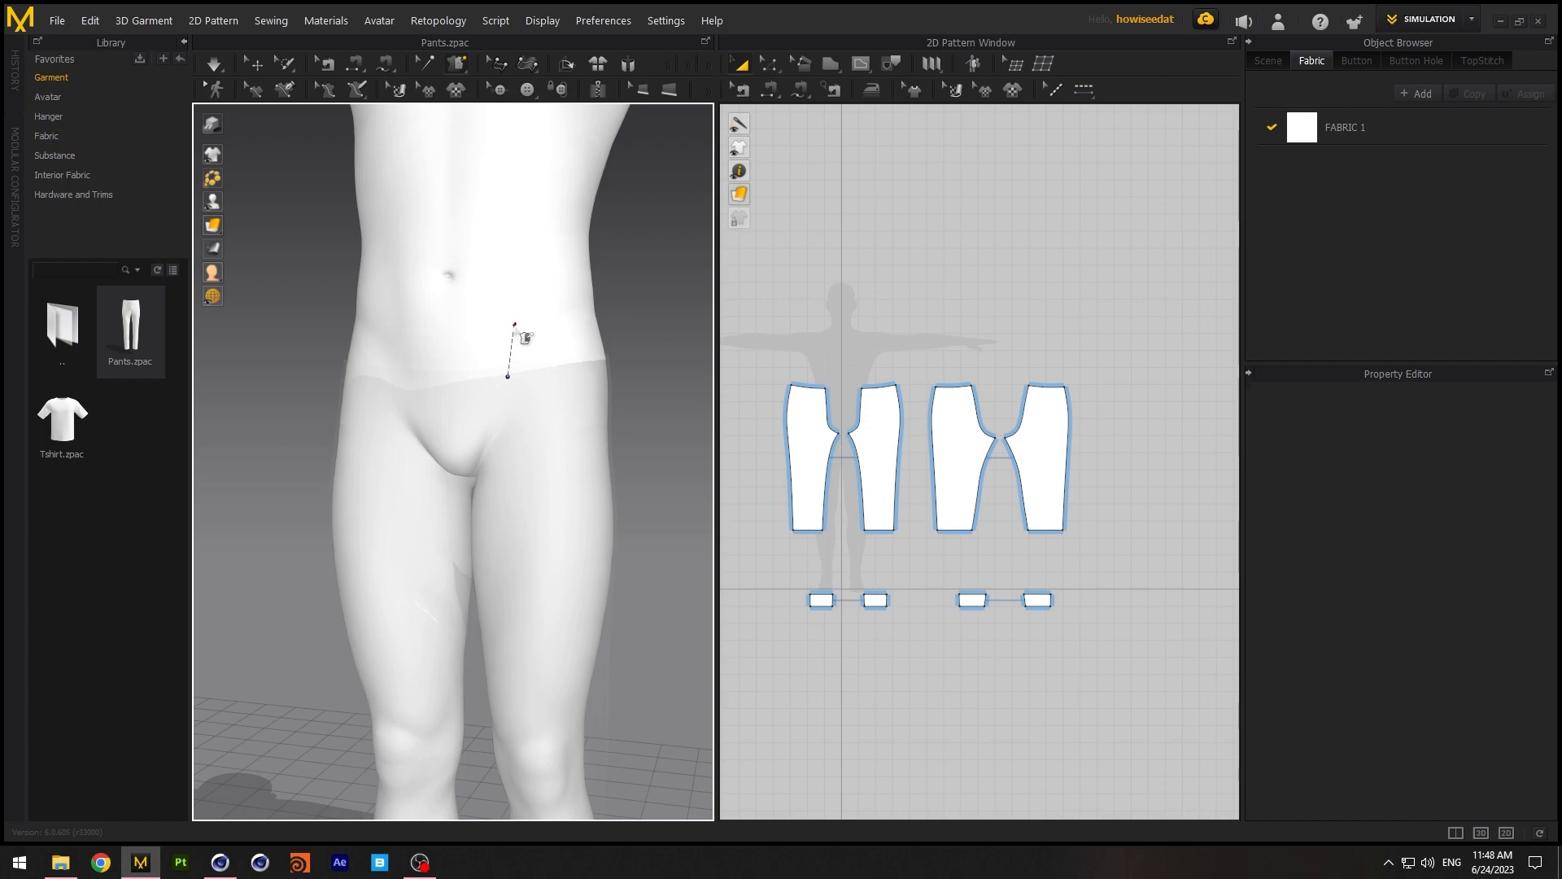
click(509, 325)
click(369, 376)
click(381, 326)
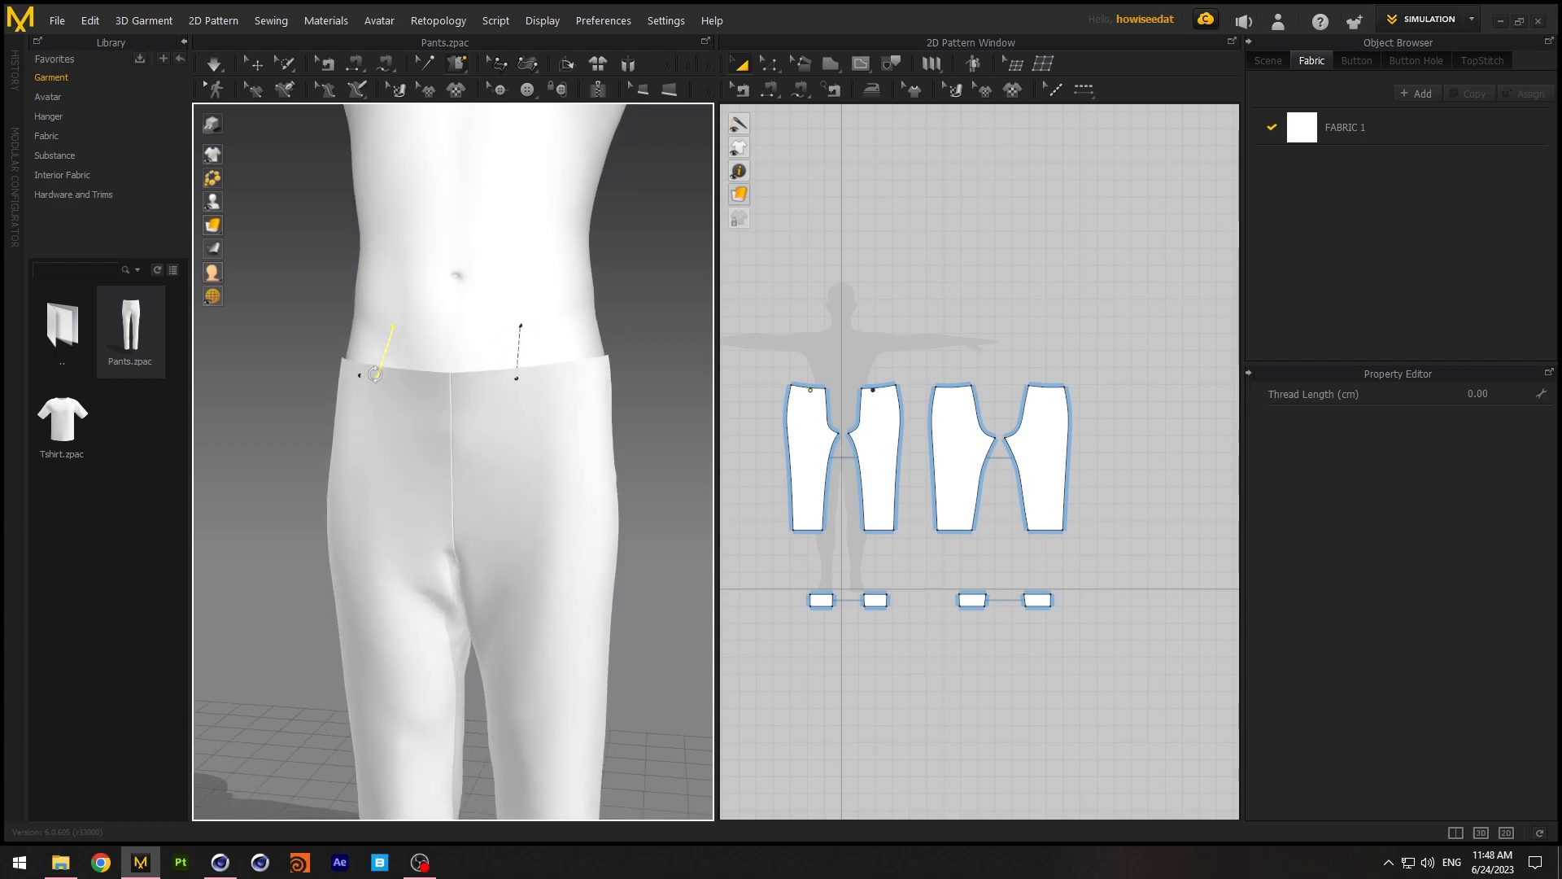
Tack the back waist edge to the avatar with two tacks on each back panel and start the simulation
right_drag(389, 340, 661, 400)
click(492, 391)
click(496, 342)
right_drag(496, 343, 548, 356)
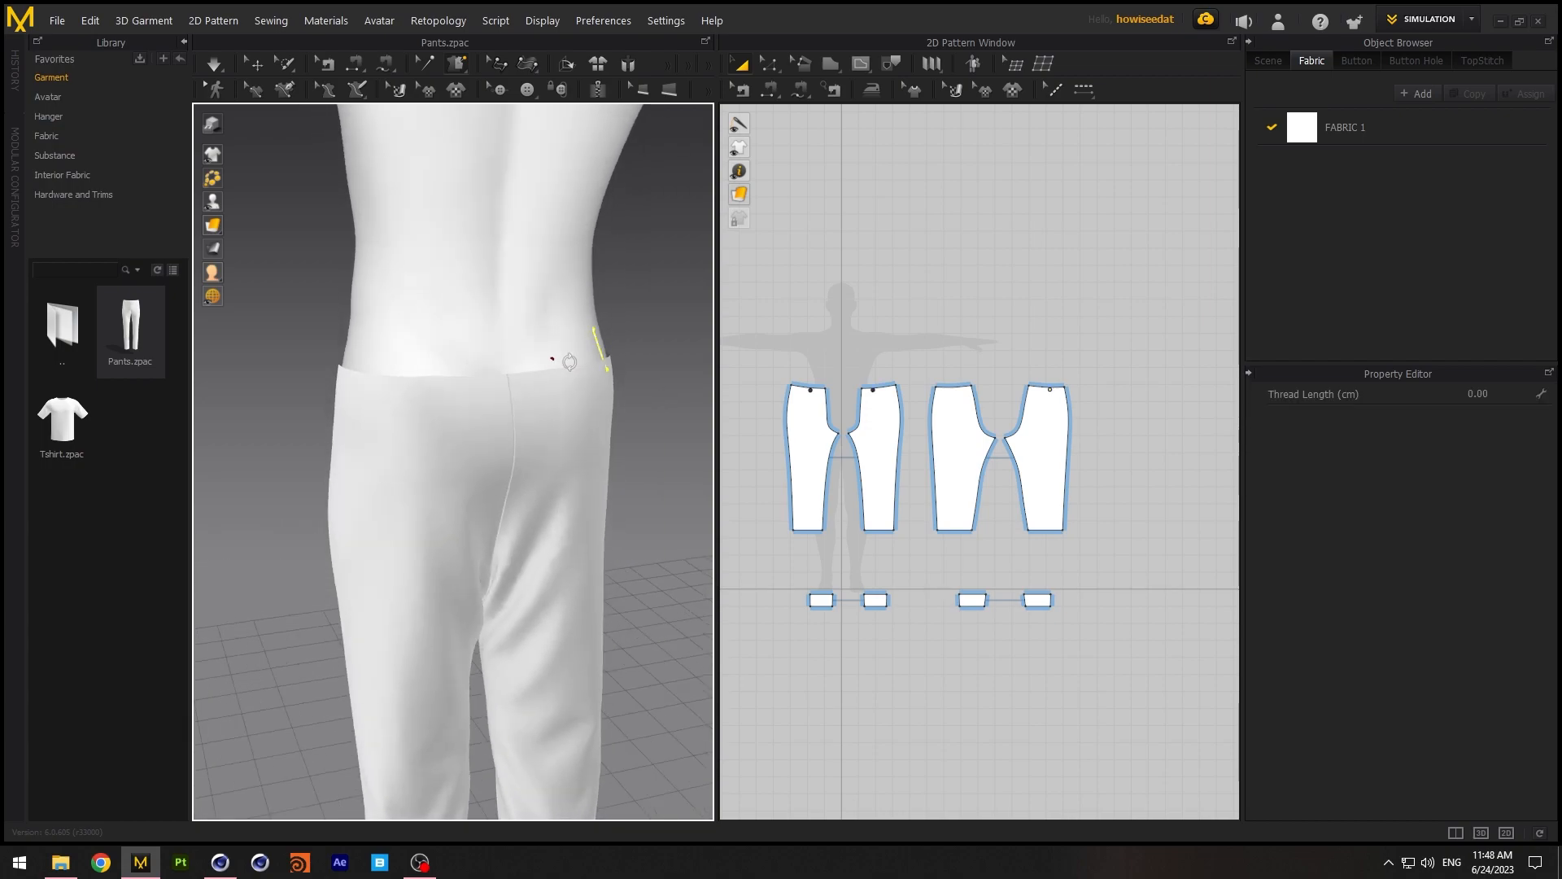
click(543, 387)
click(539, 335)
click(440, 391)
click(440, 327)
right_drag(440, 350, 523, 350)
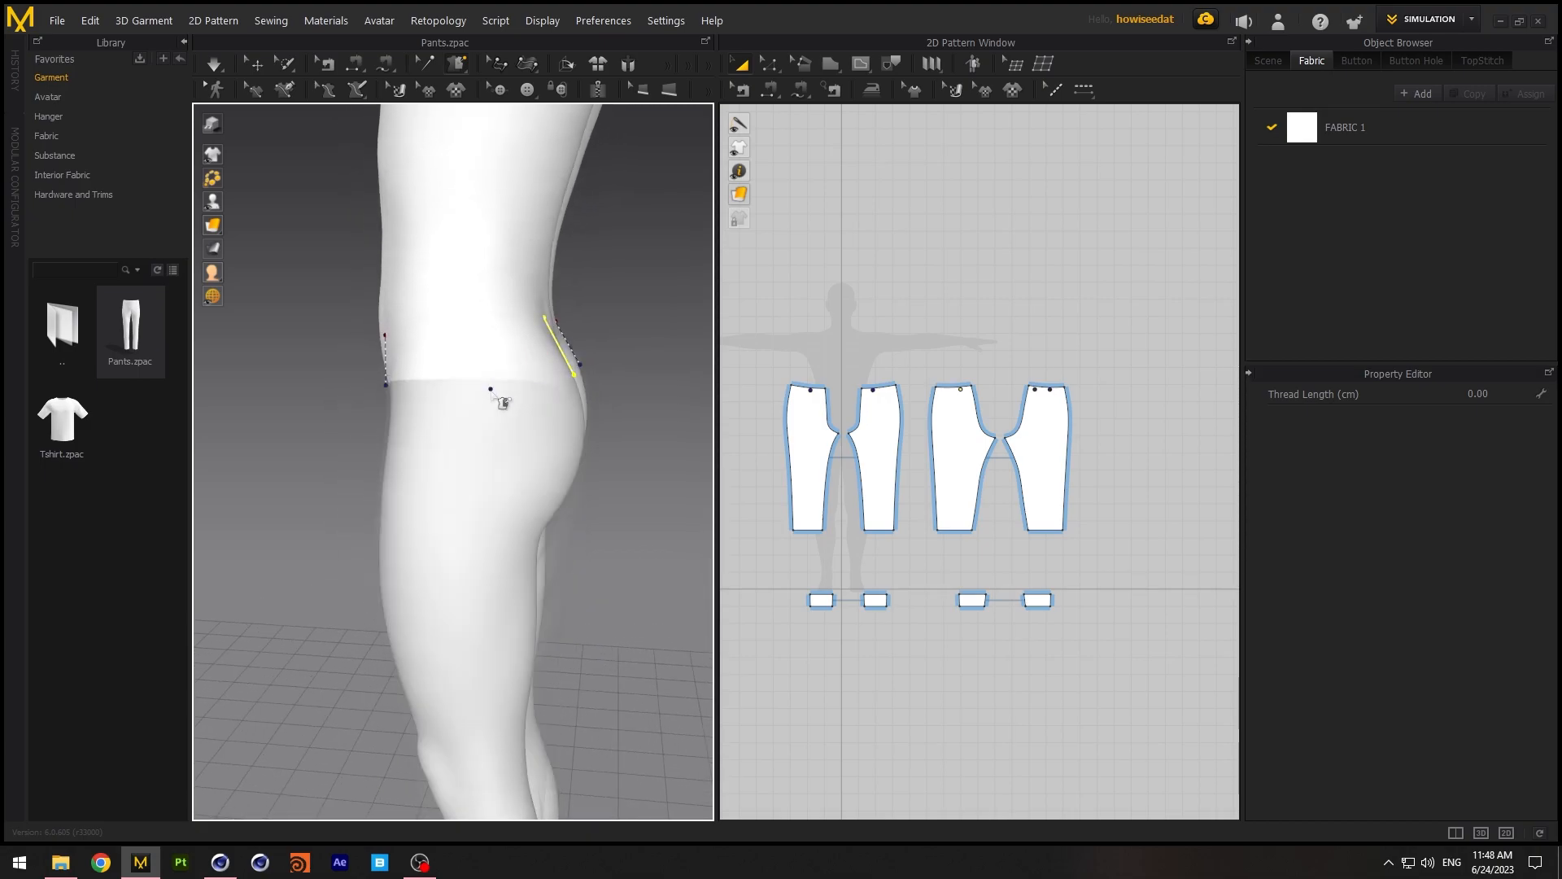
click(213, 64)
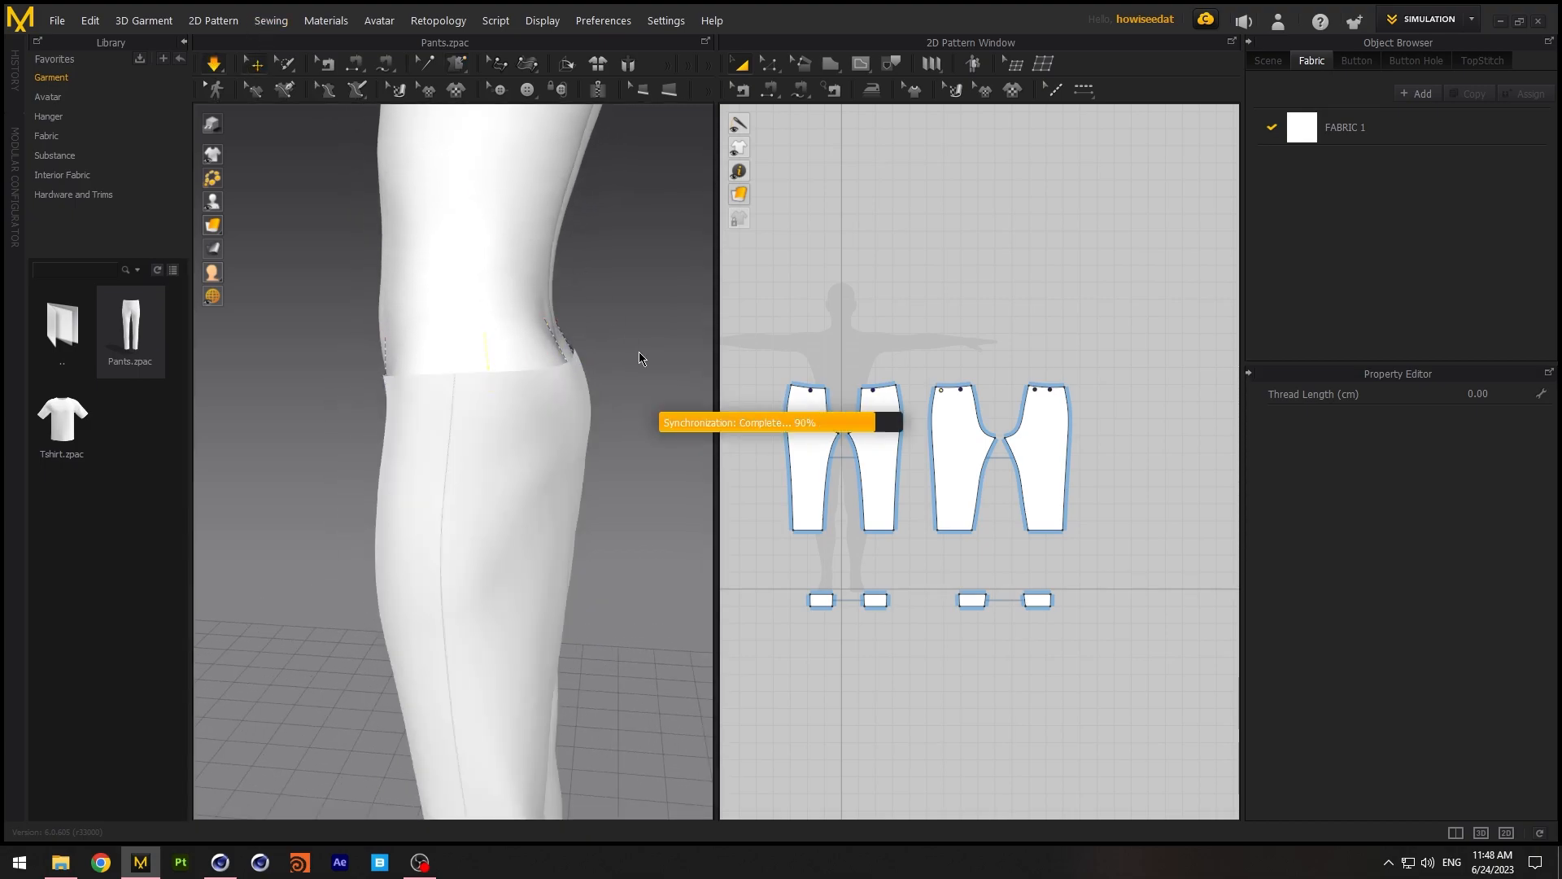
Stop the simulation of the pants tacked to the avatar at the waist
right_drag(402, 437, 614, 488)
click(214, 63)
scroll(627, 488, down, 5)
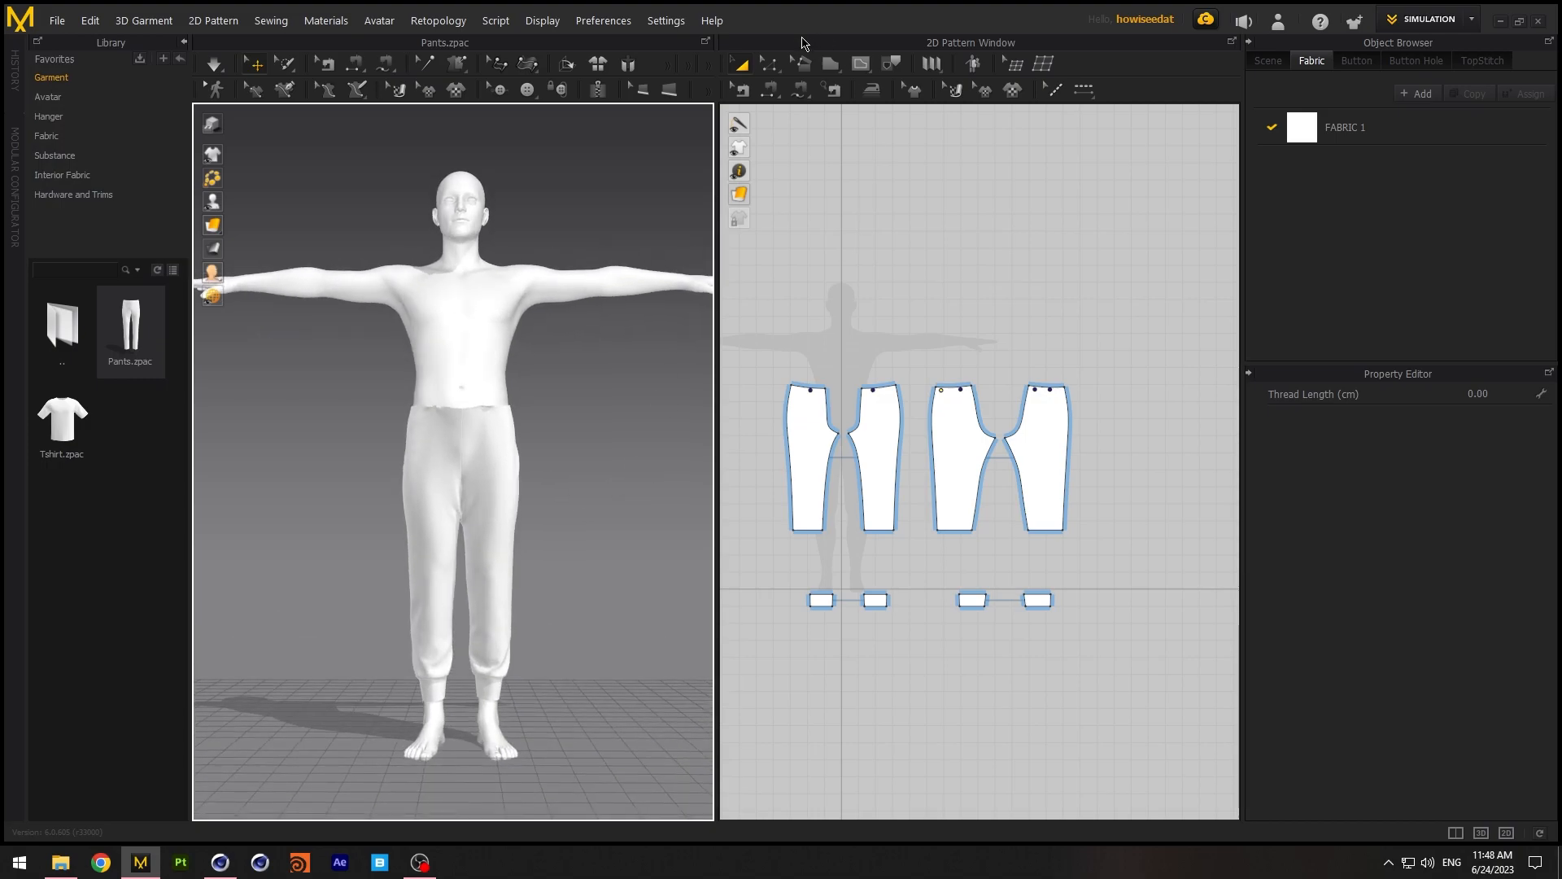
Set the pants fabric's physical property preset to Silk_Chiffon and its color to Cyan 4
click(767, 64)
click(742, 63)
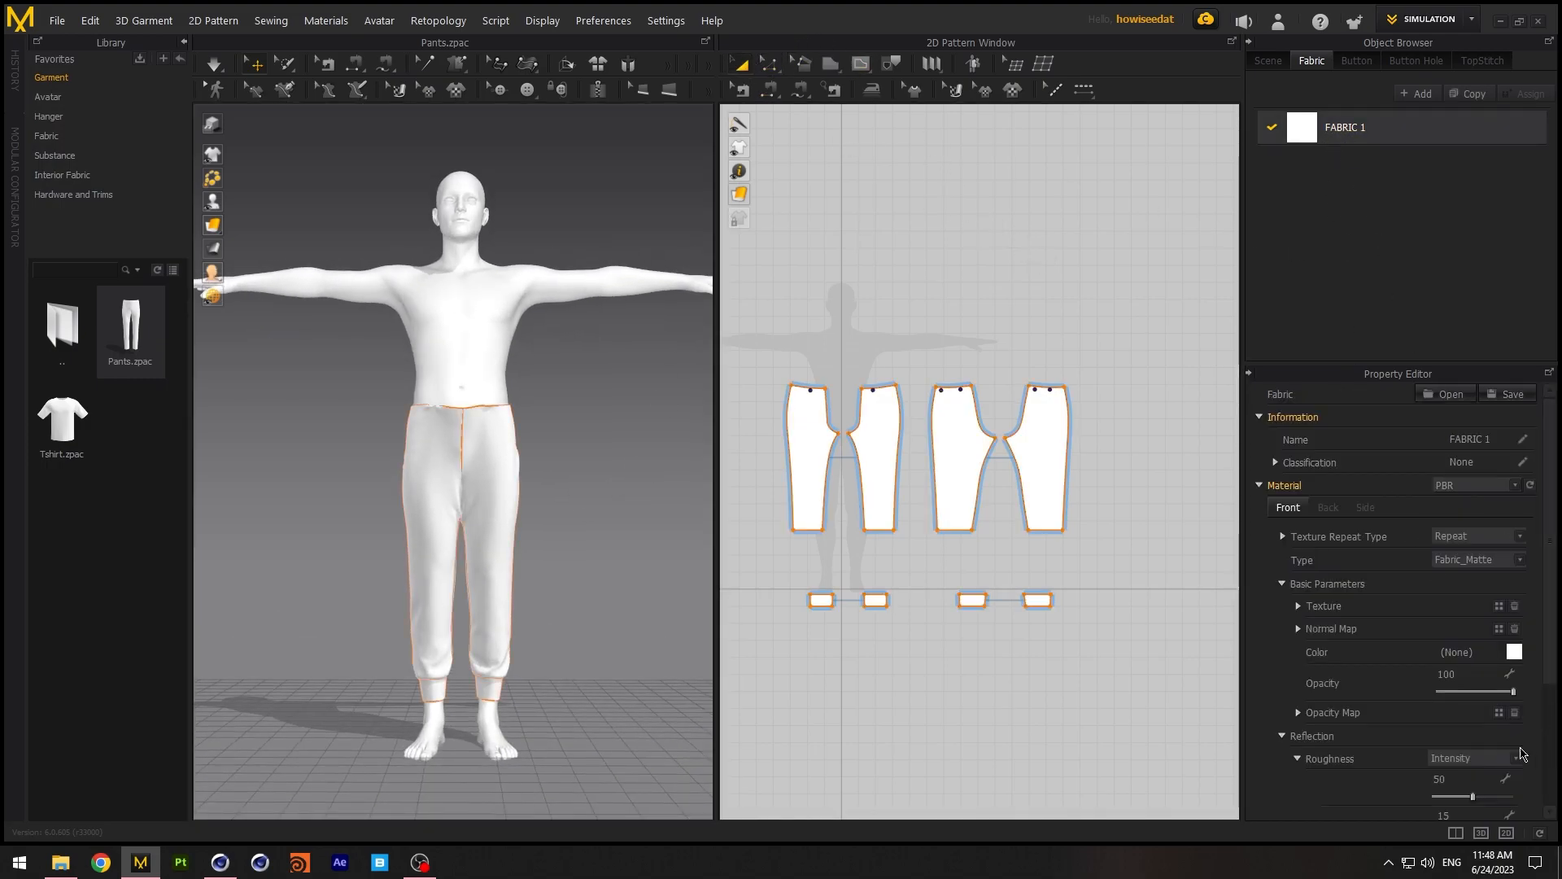
click(1519, 758)
scroll(1506, 760, down, 5)
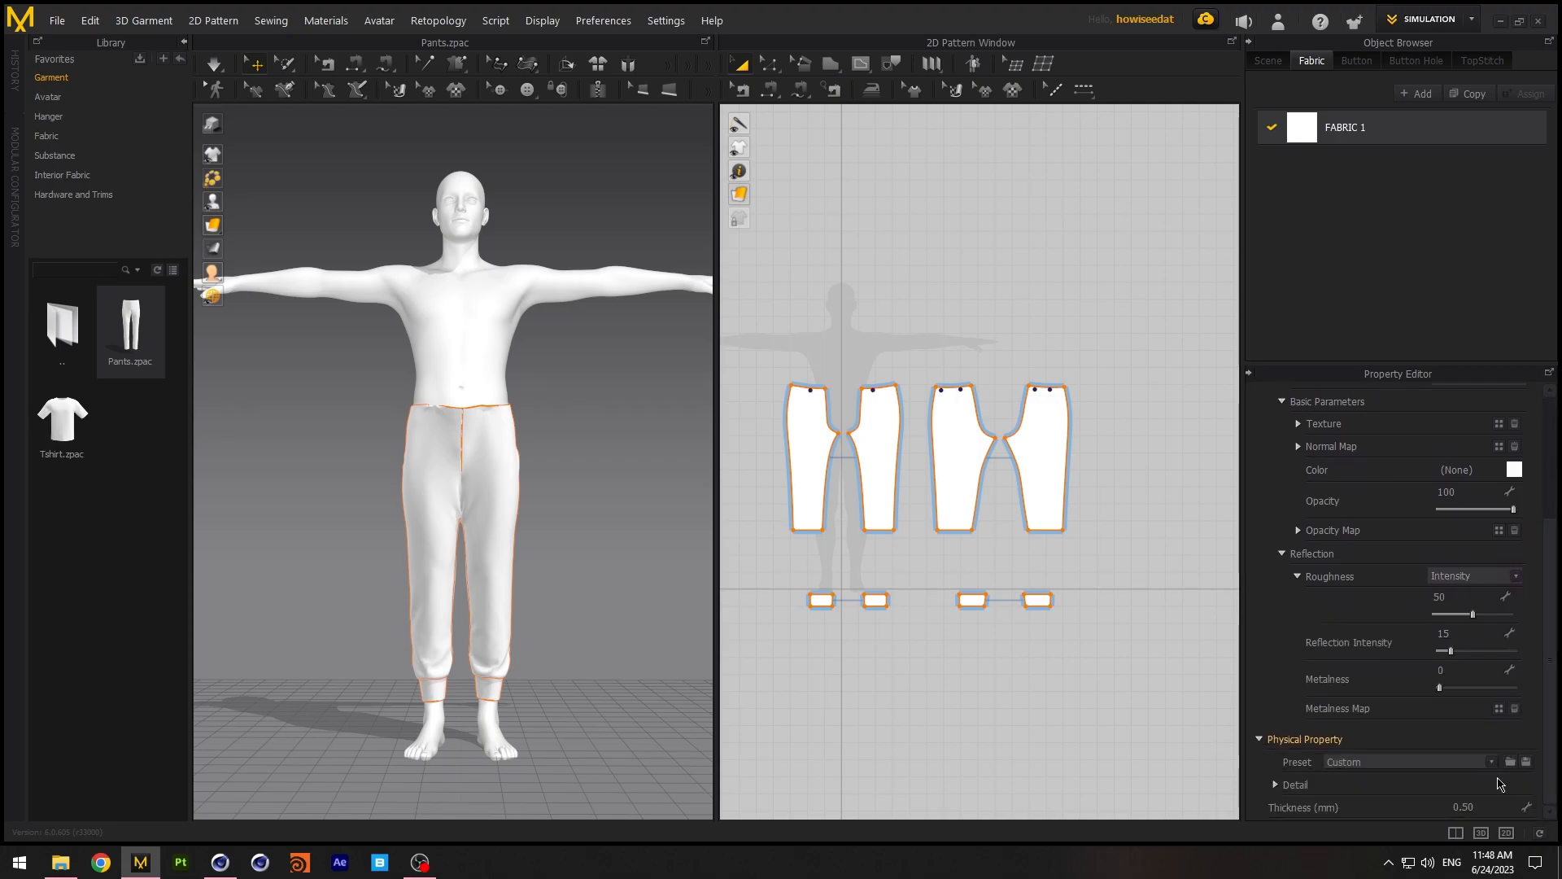
click(1493, 763)
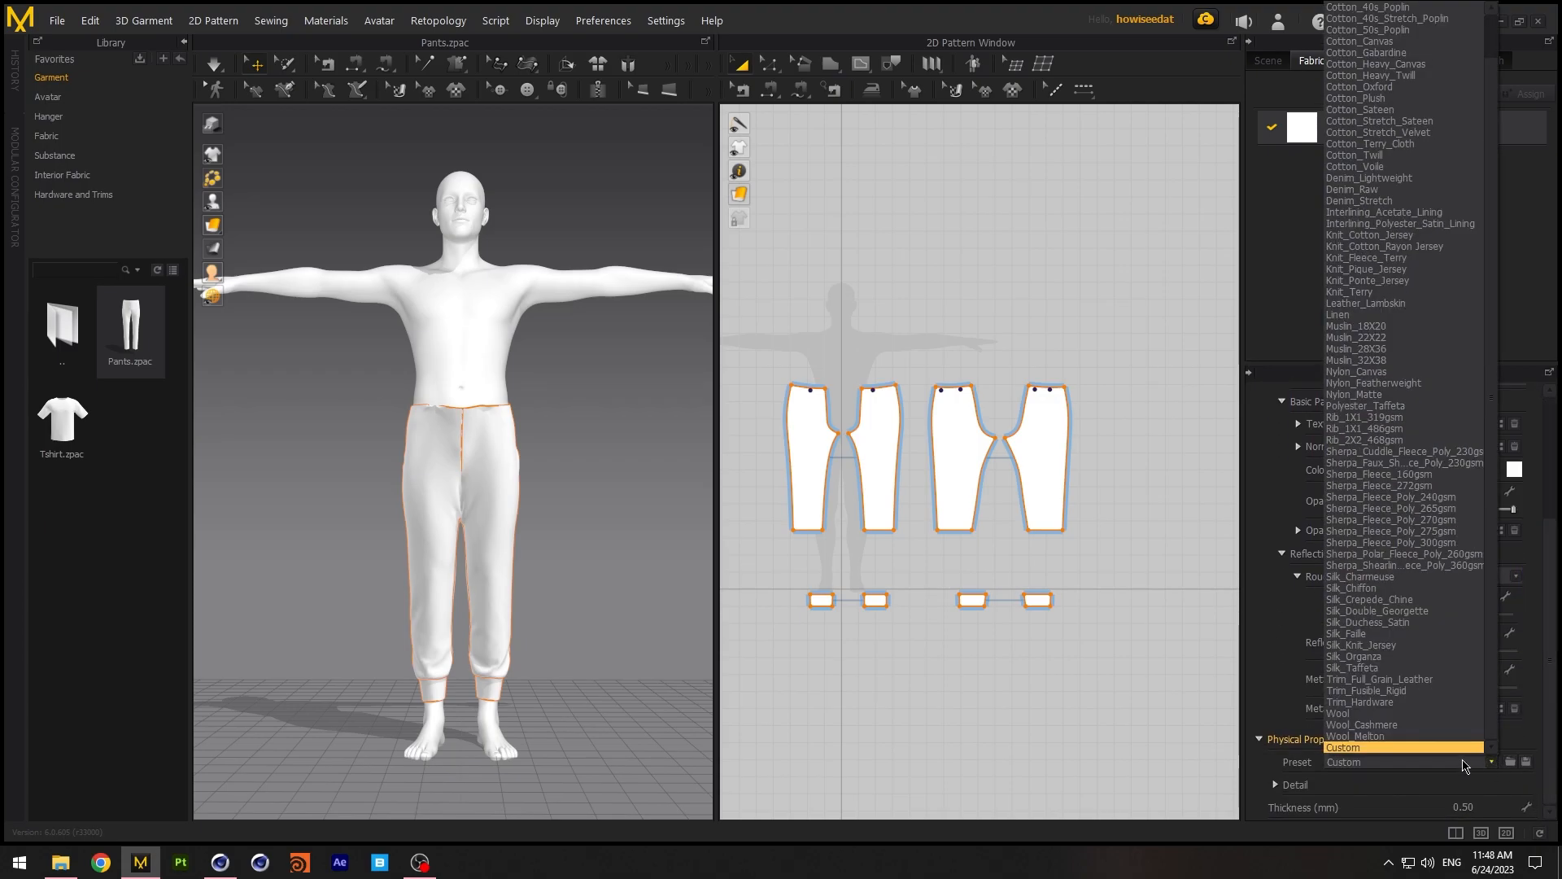
click(1397, 593)
click(1513, 470)
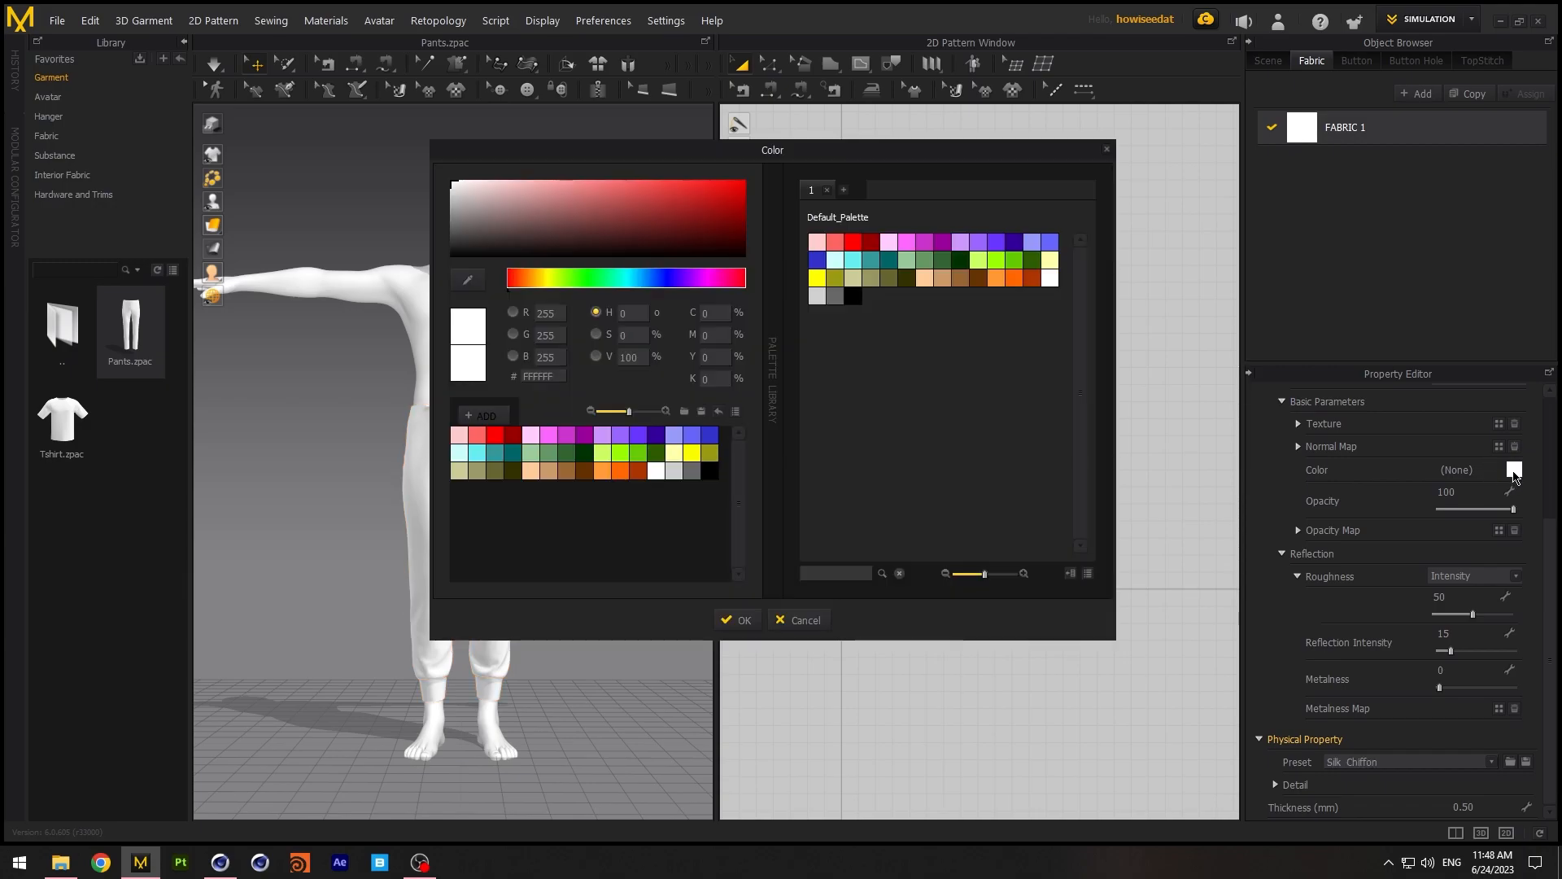
click(888, 261)
click(737, 622)
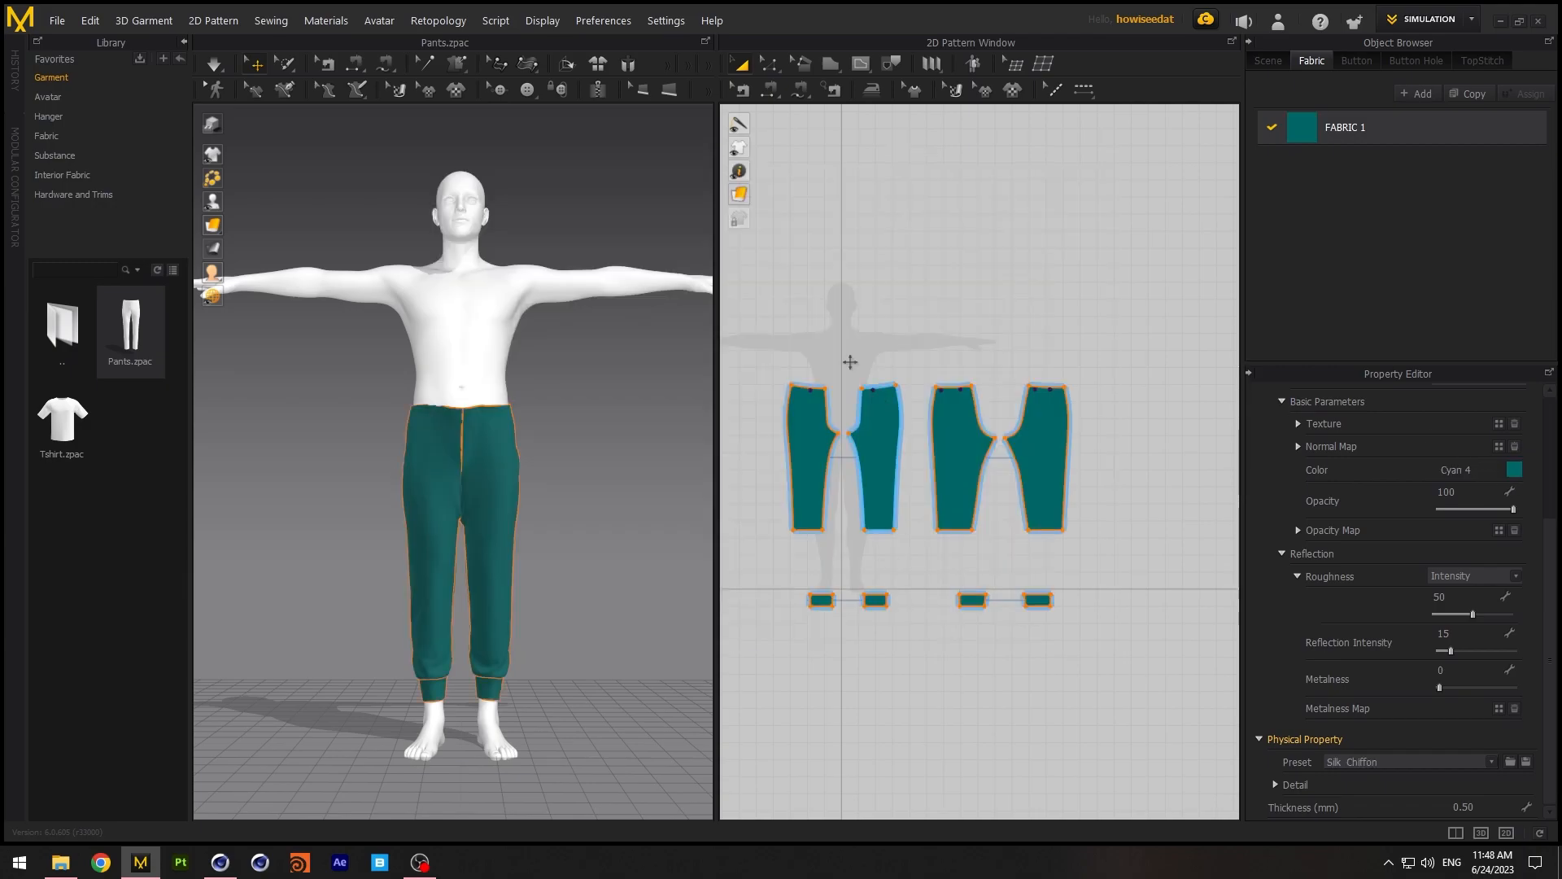
Simulate the pants with the silk chiffon fabric and stop once they have draped
click(214, 63)
right_drag(640, 491, 573, 429)
click(216, 66)
Select all pants and cuff patterns and move them together below and to the right of the 2D avatar silhouette
click(792, 331)
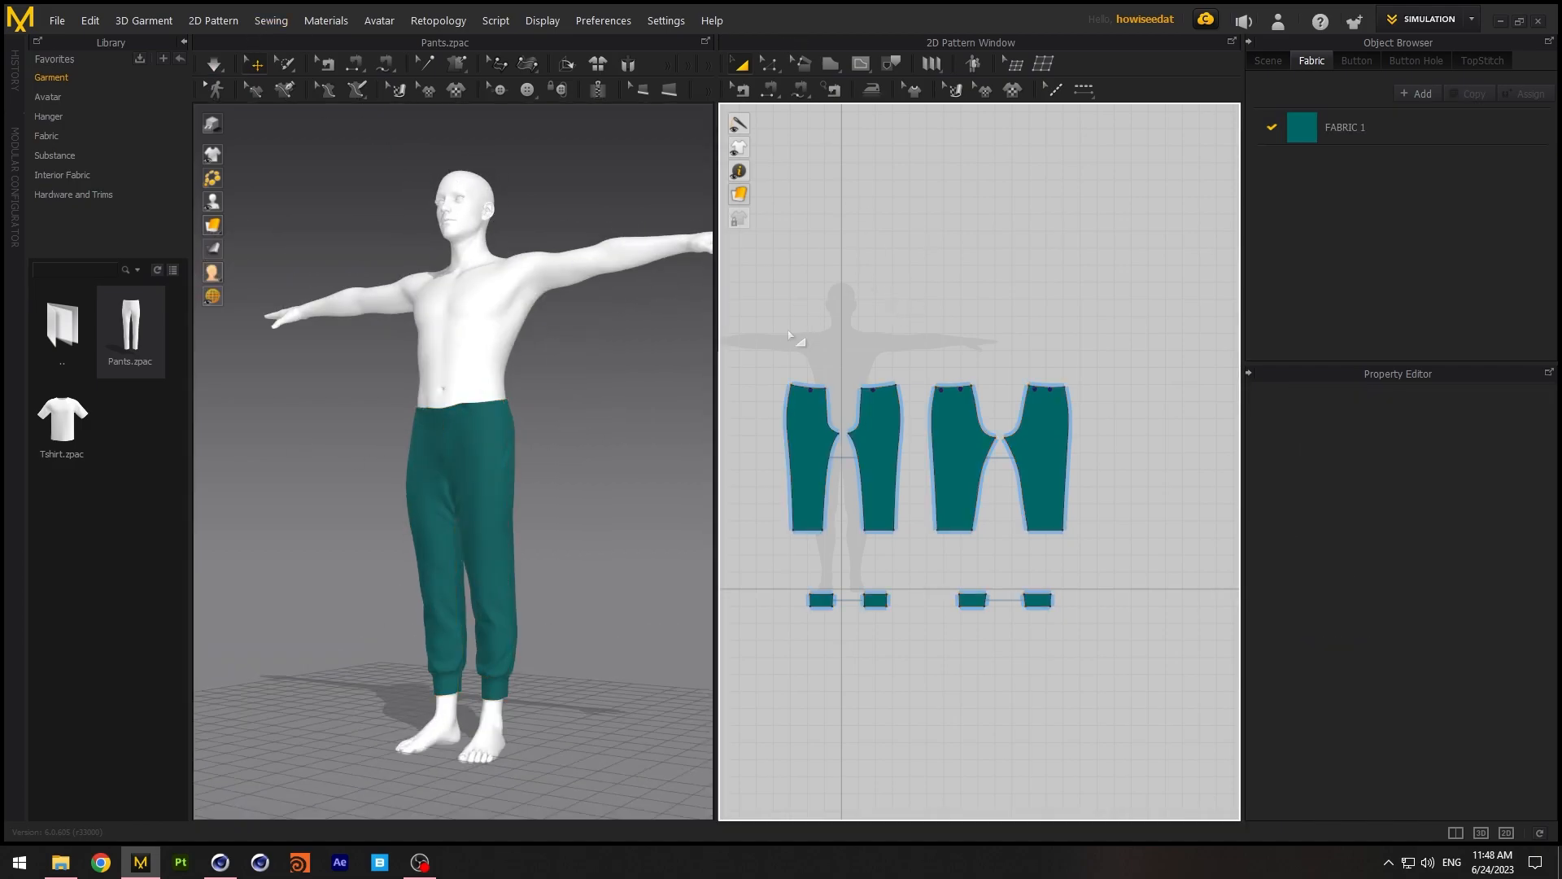
drag(1151, 684, 1152, 685)
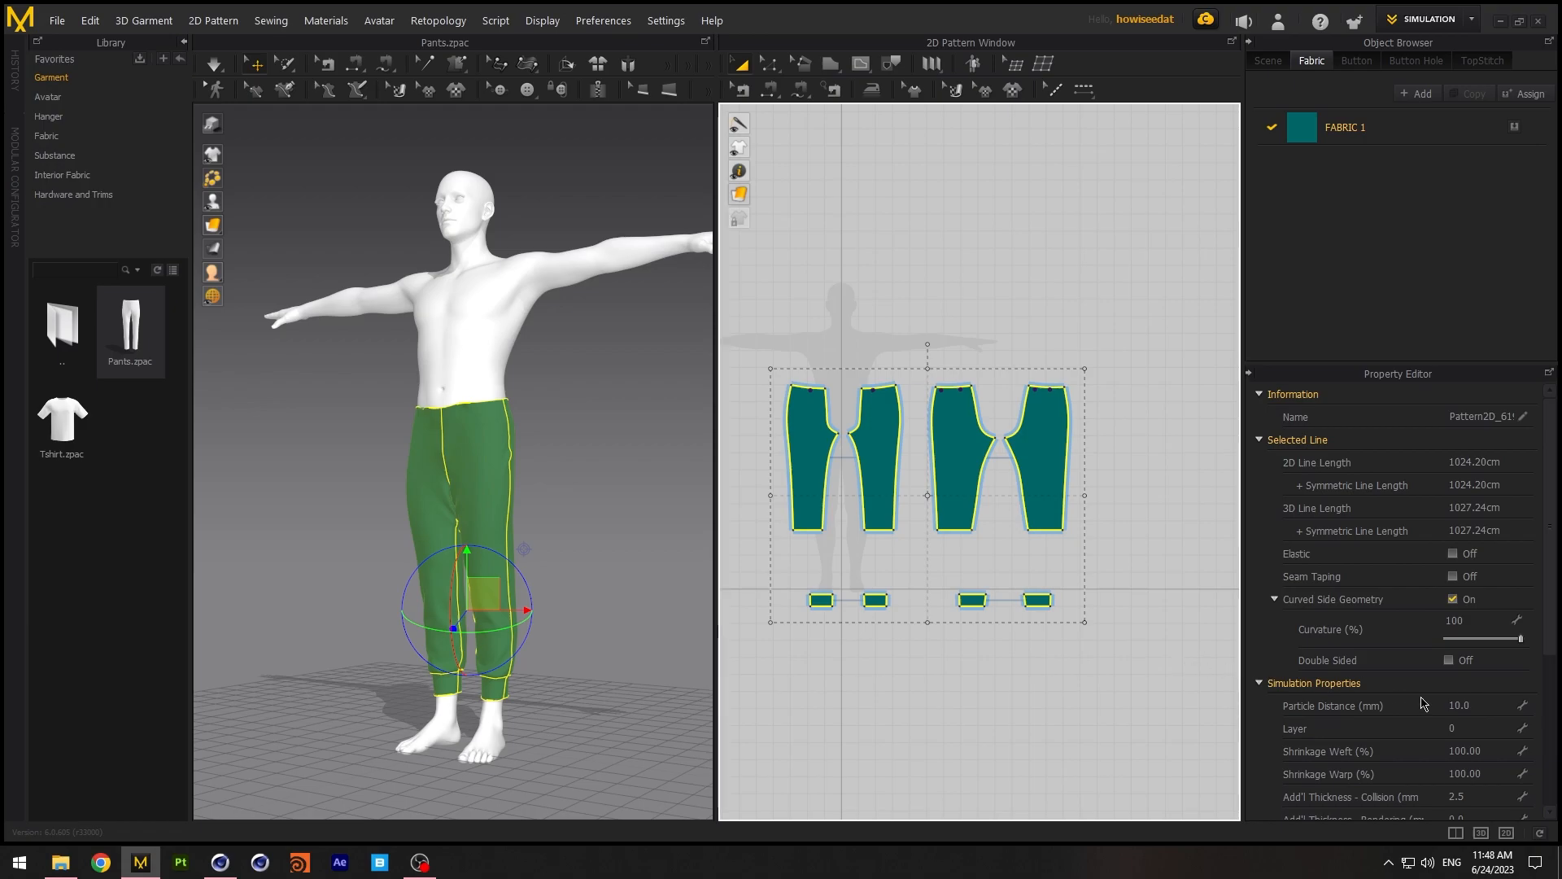
click(1486, 736)
key(Return)
drag(945, 416, 1036, 609)
click(1133, 453)
middle_drag(932, 399, 1001, 422)
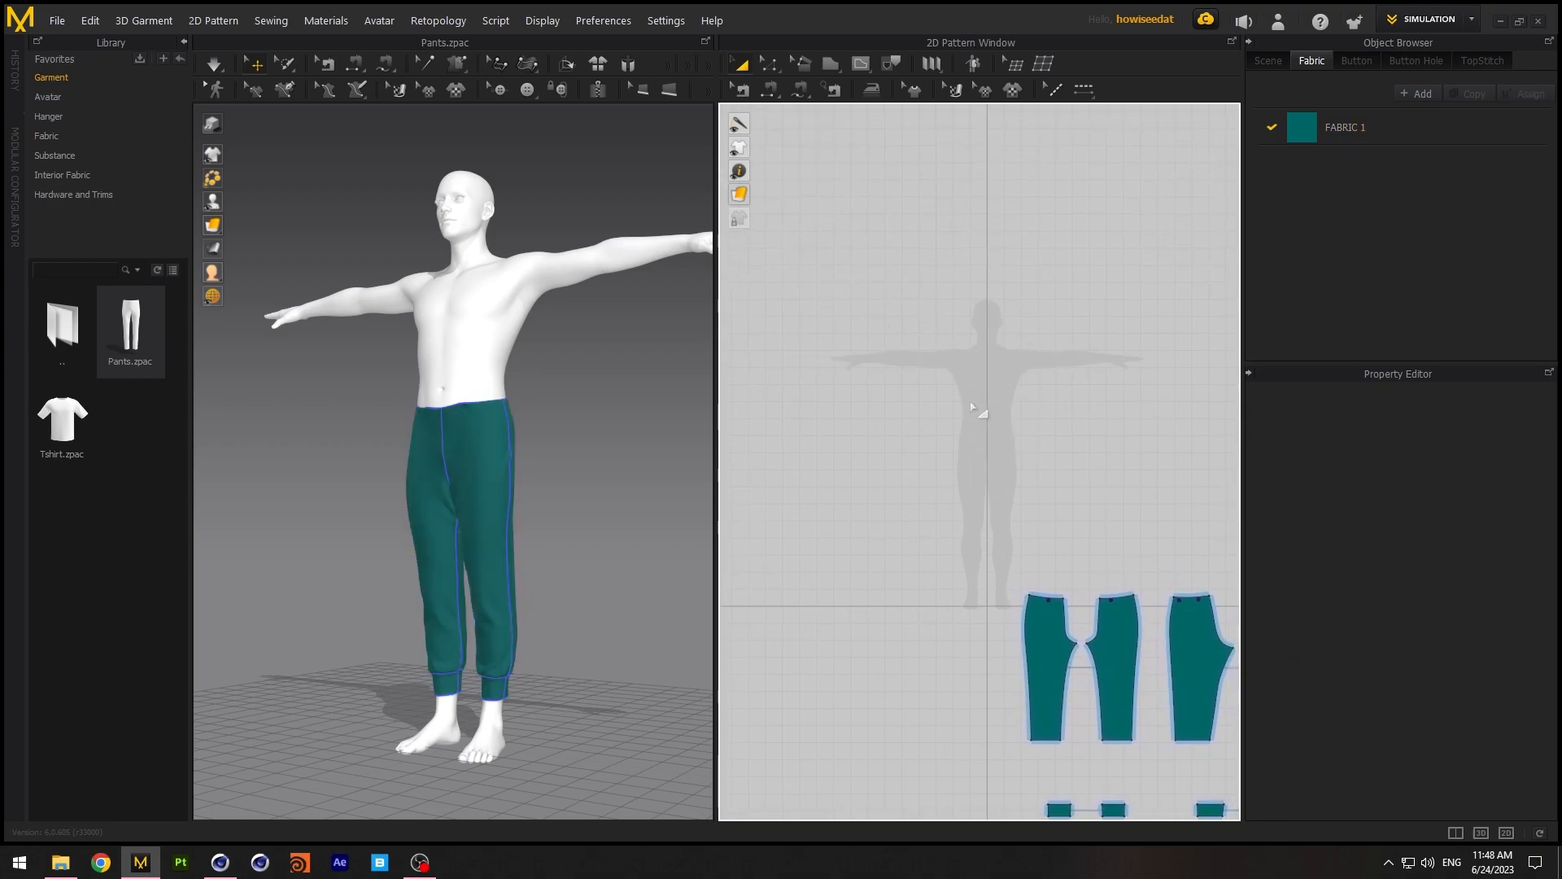
Load Tshirt.zpac with load type Add, without saving the current file
drag(77, 427, 984, 394)
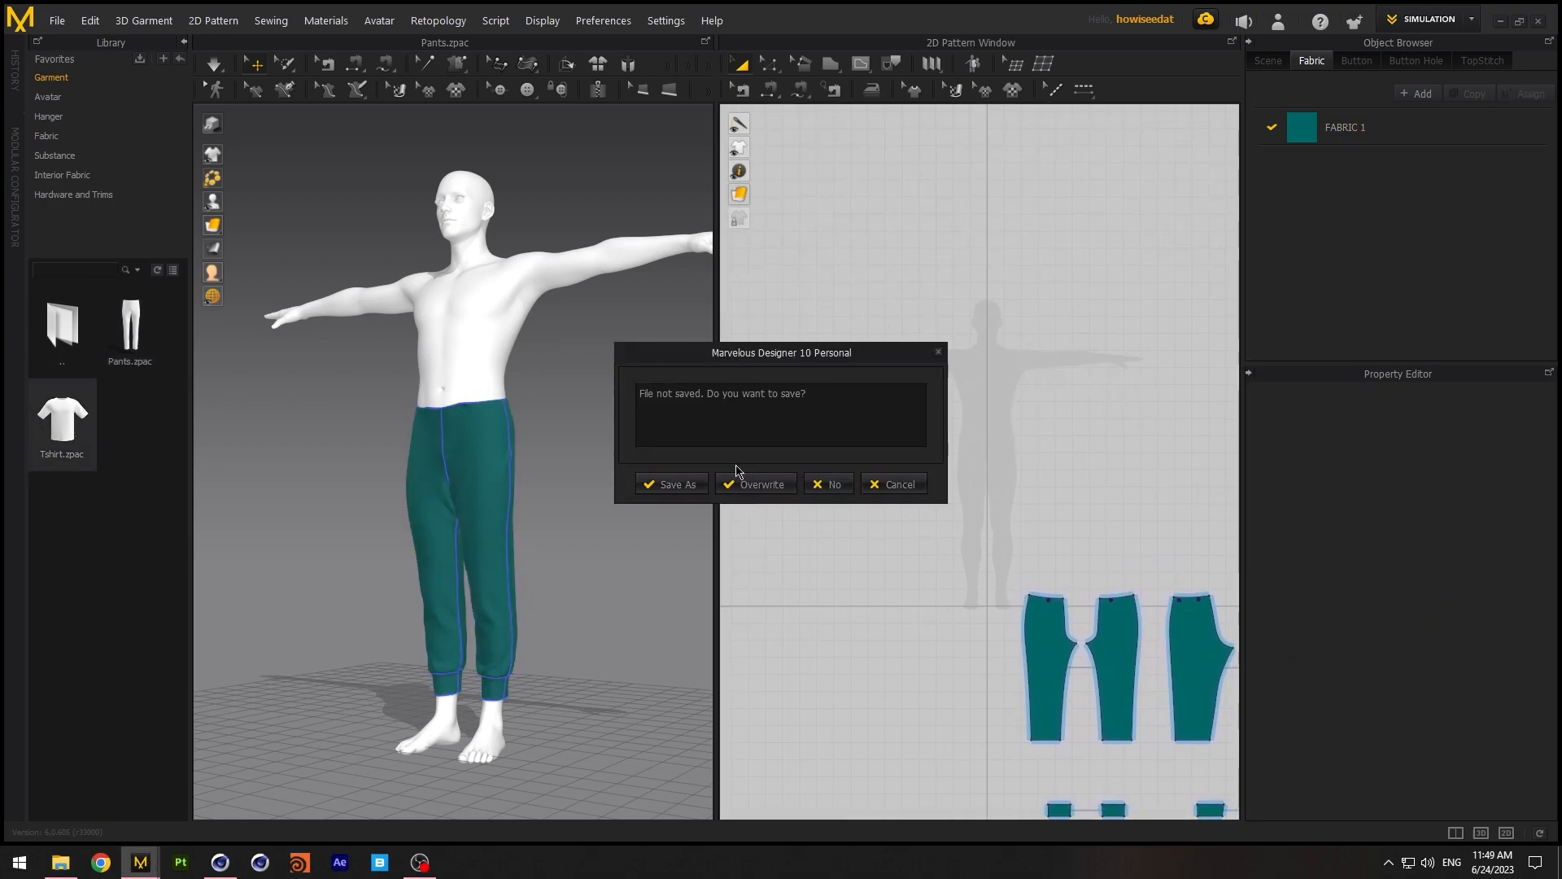
click(827, 484)
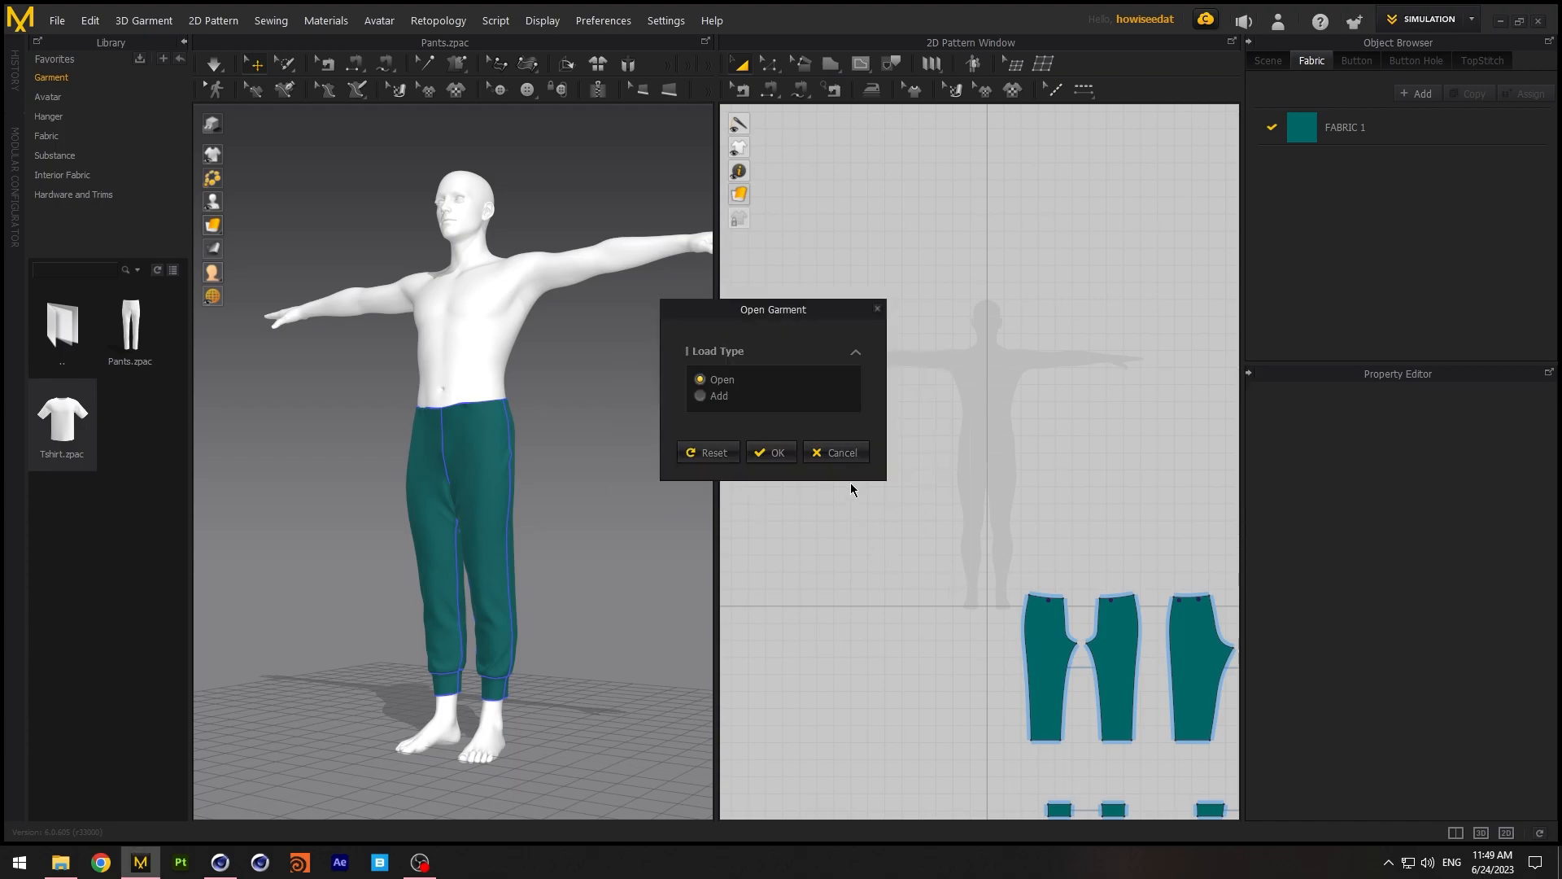
click(707, 396)
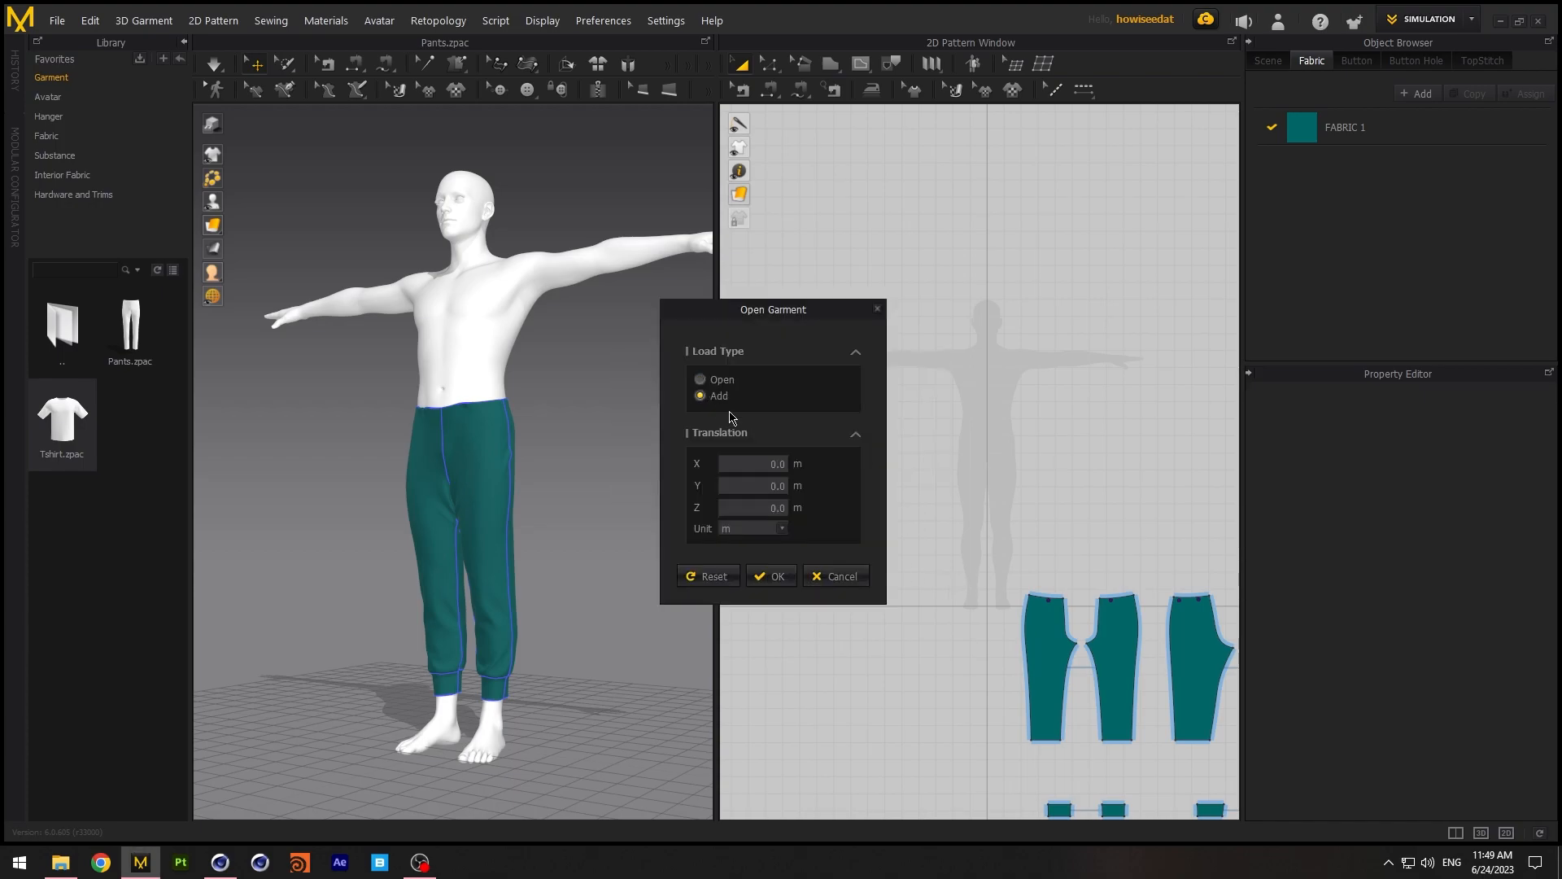
click(771, 576)
Move the T-shirt's back panel behind the avatar and its front panel in front of the chest
right_drag(558, 363, 584, 409)
click(848, 395)
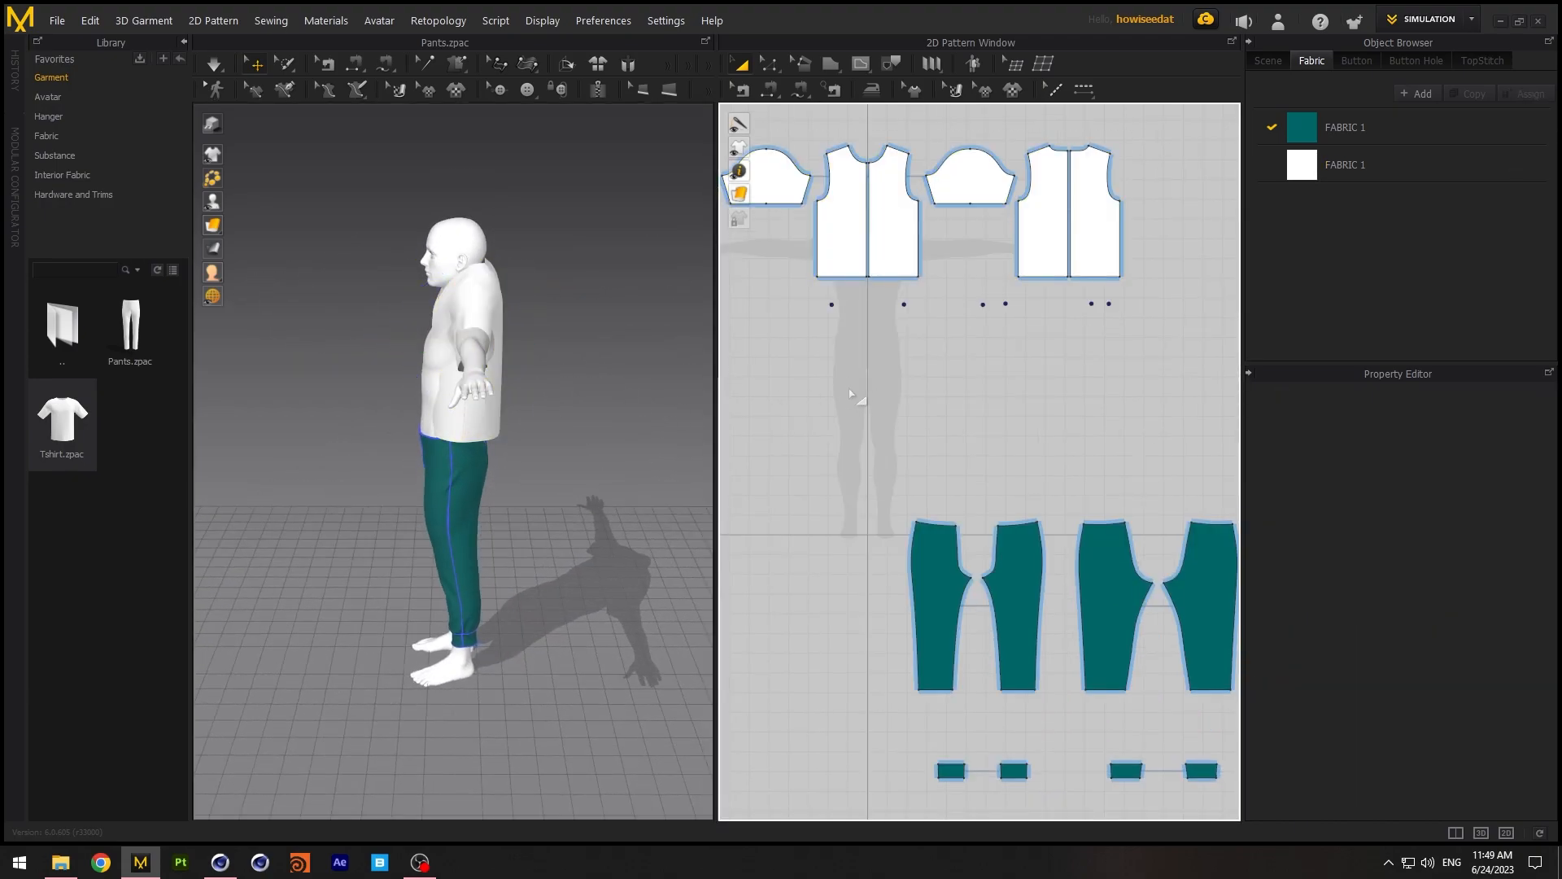
drag(1017, 117, 1016, 114)
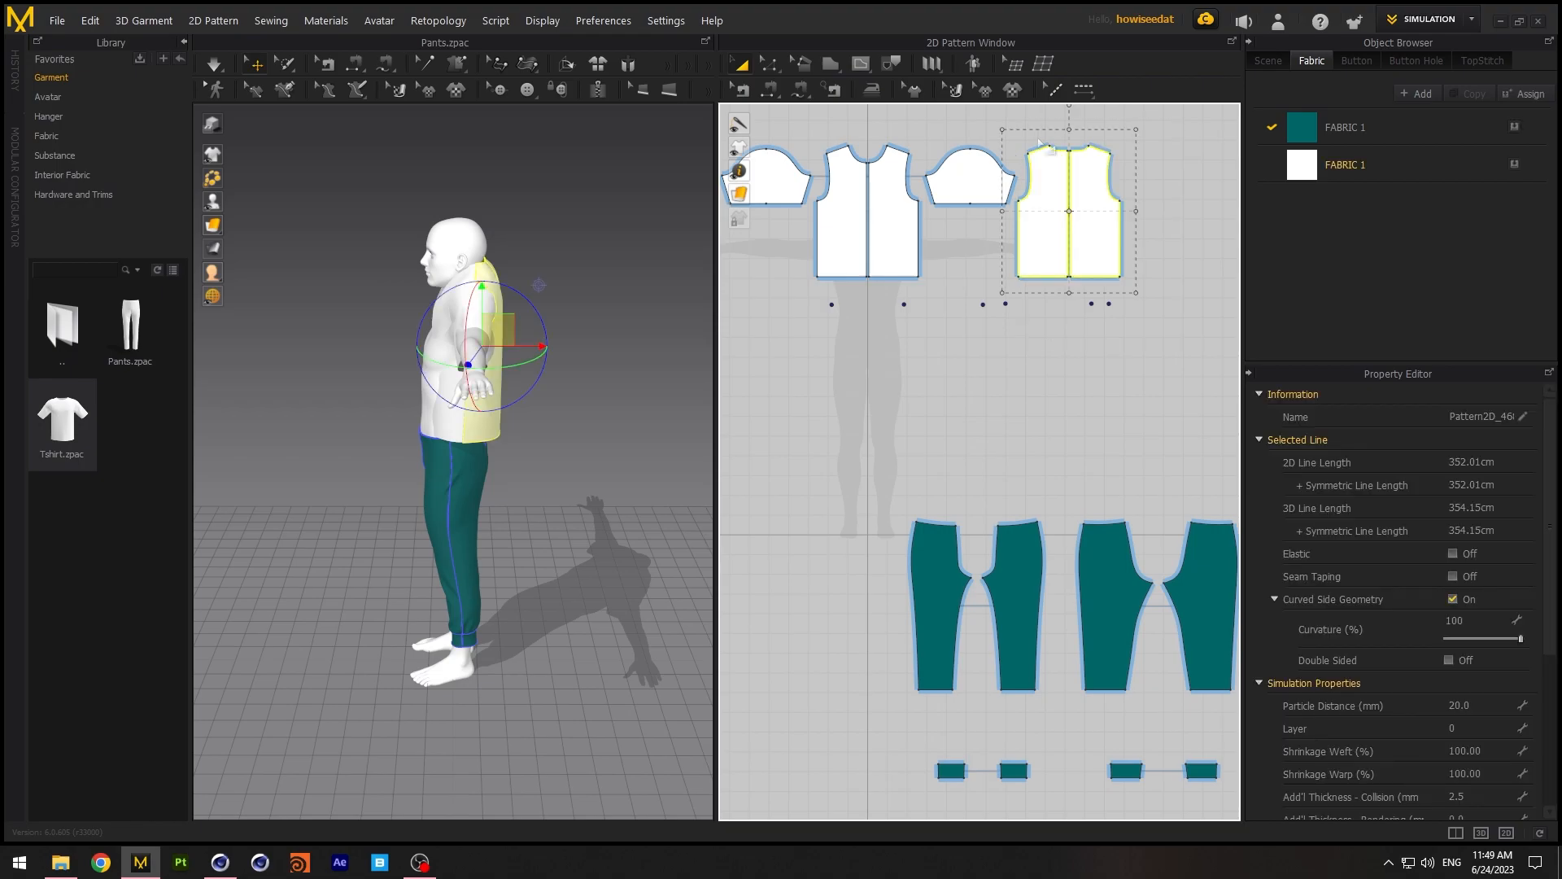
right_drag(661, 362, 594, 363)
click(882, 236)
shift+click(887, 237)
right_drag(487, 342, 572, 345)
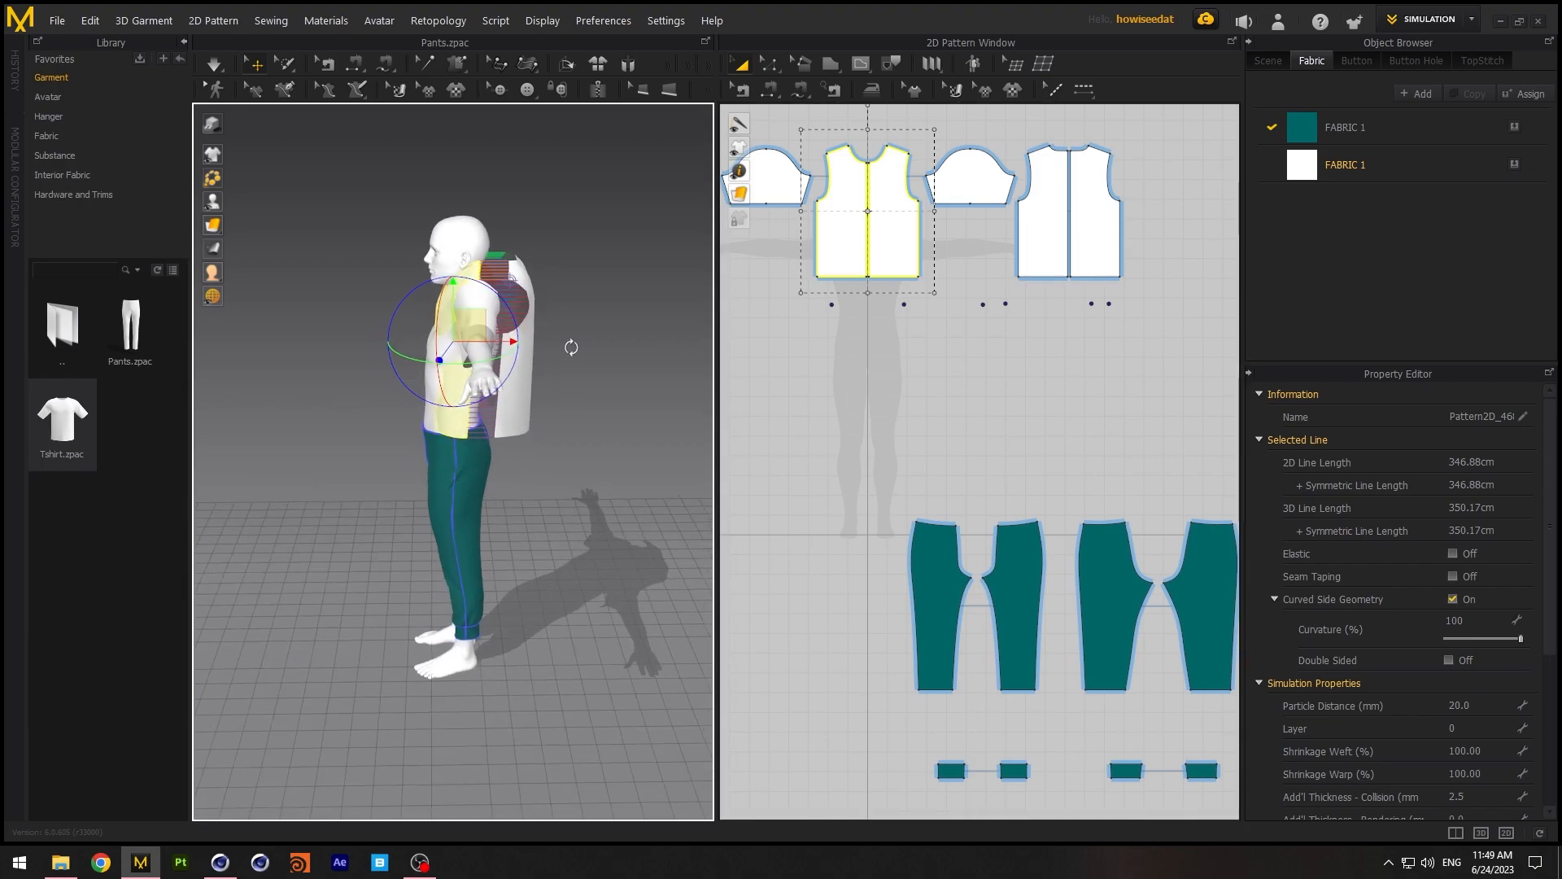
drag(488, 342, 449, 341)
Position the sleeve pattern around the avatar's left upper arm
click(946, 183)
right_drag(594, 297, 773, 294)
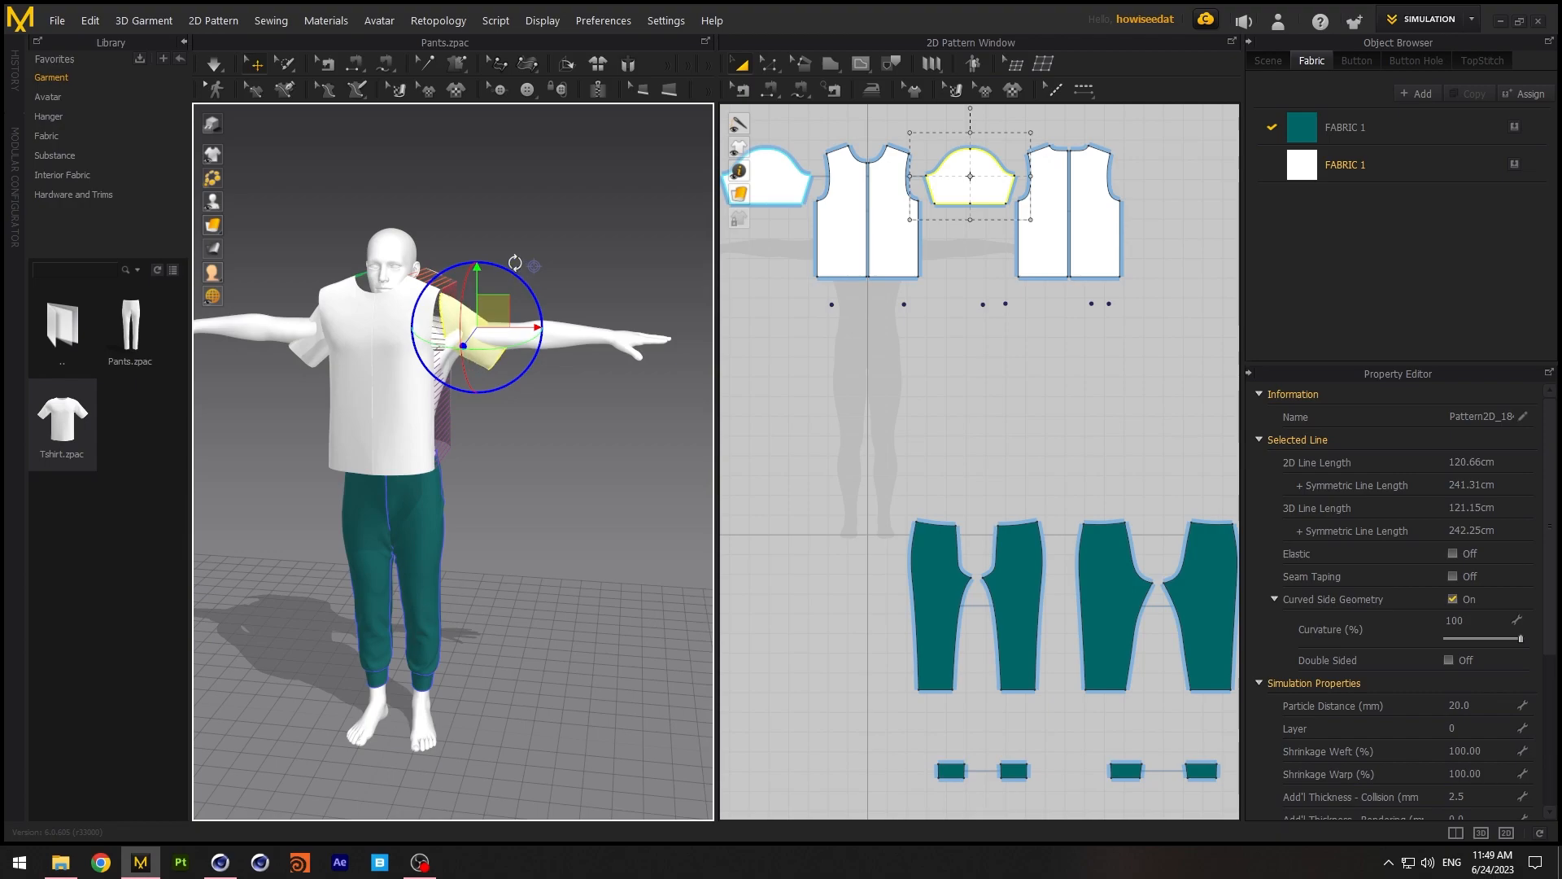
drag(519, 333, 534, 334)
right_drag(637, 290, 465, 315)
drag(456, 311, 461, 293)
drag(536, 337, 528, 337)
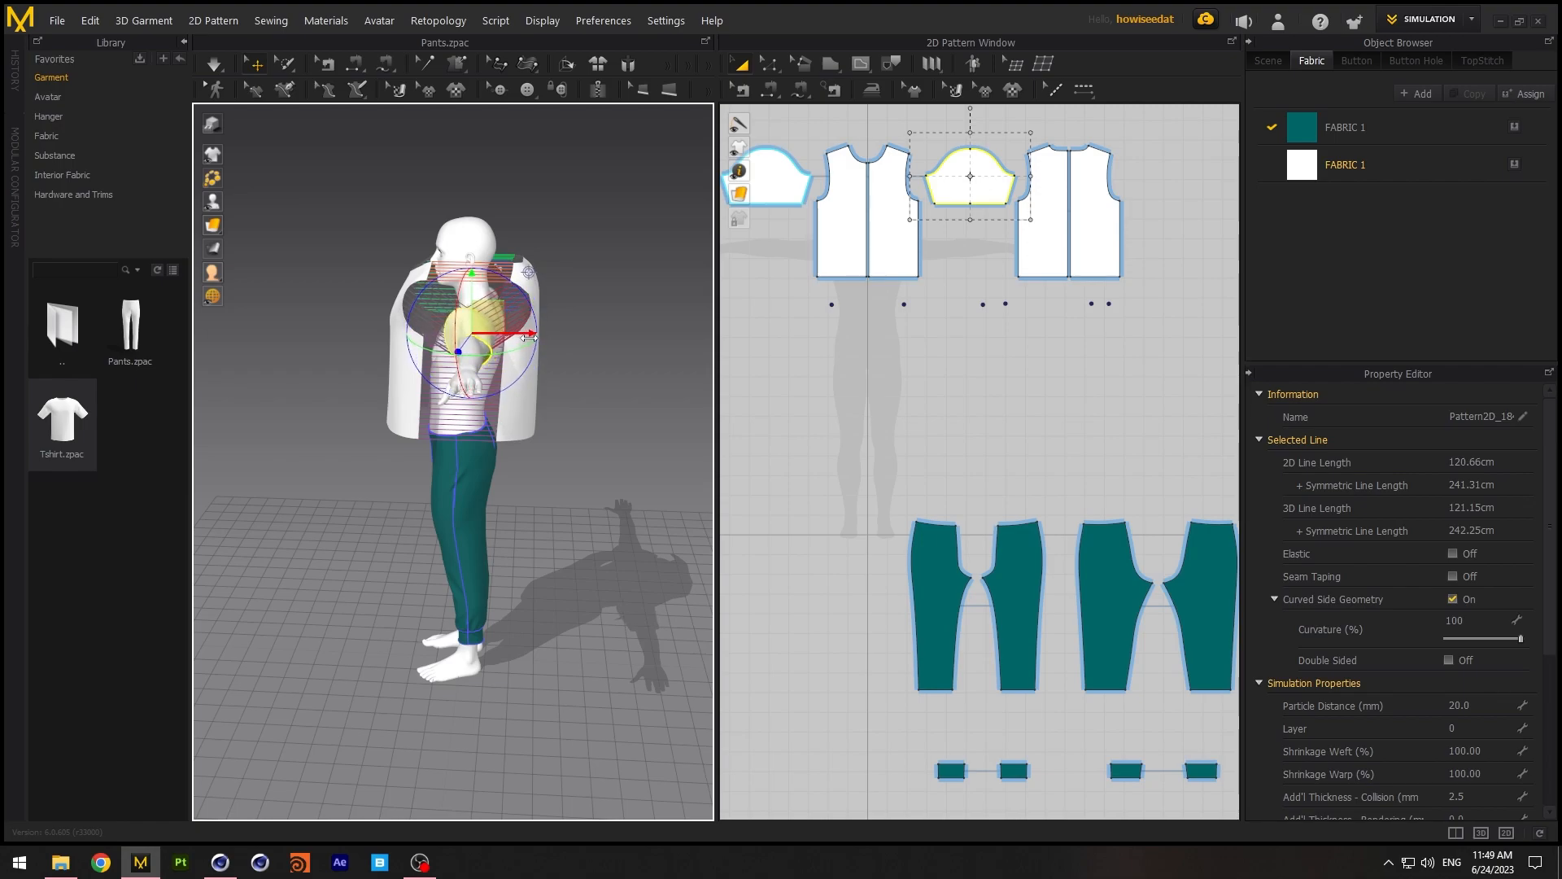
drag(467, 294, 468, 293)
right_drag(468, 293, 638, 296)
Position the other sleeve pattern around the avatar's right upper arm
click(803, 168)
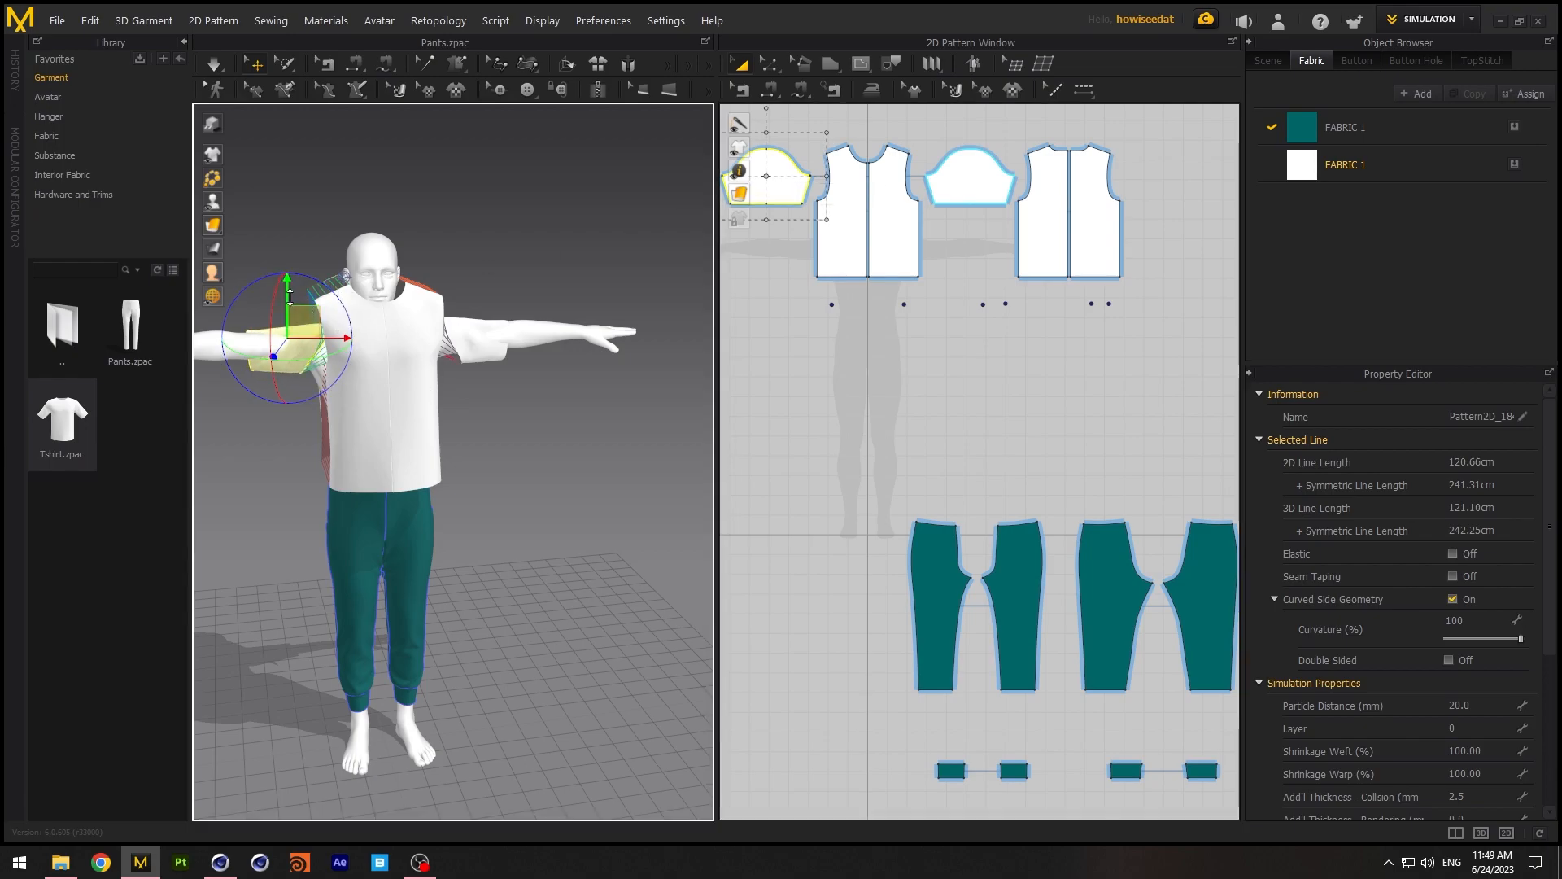
right_drag(361, 341, 407, 334)
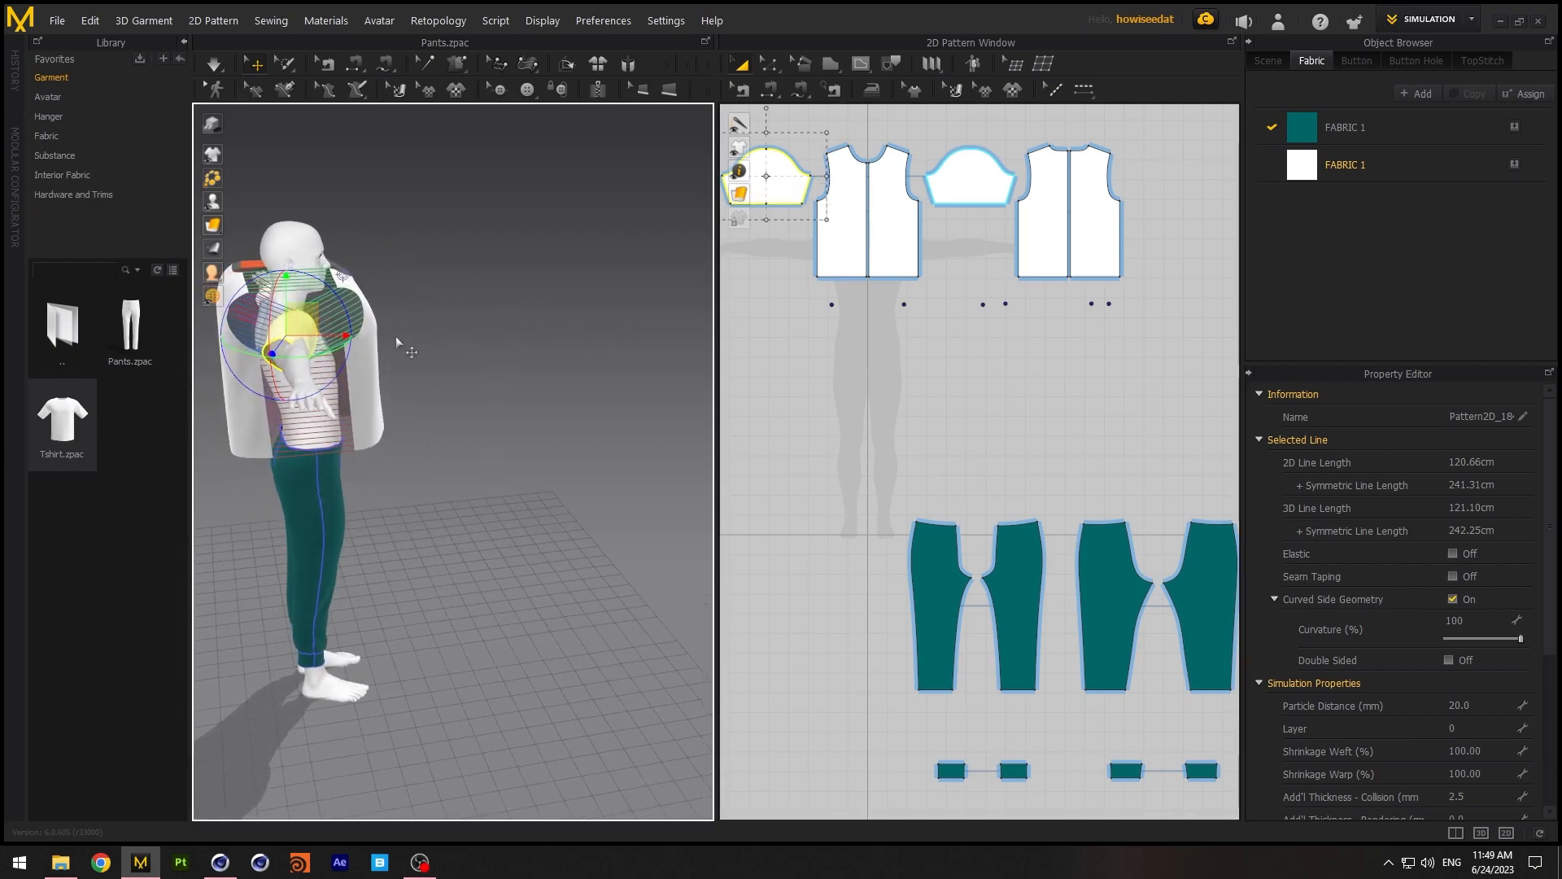
drag(326, 334, 335, 334)
right_drag(345, 337, 315, 376)
drag(336, 340, 335, 340)
right_drag(337, 337, 448, 297)
drag(293, 291, 297, 296)
mouse_move(409, 297)
right_down()
mouse_move(439, 305)
mouse_move(398, 316)
right_up()
scroll(383, 372, up, 1)
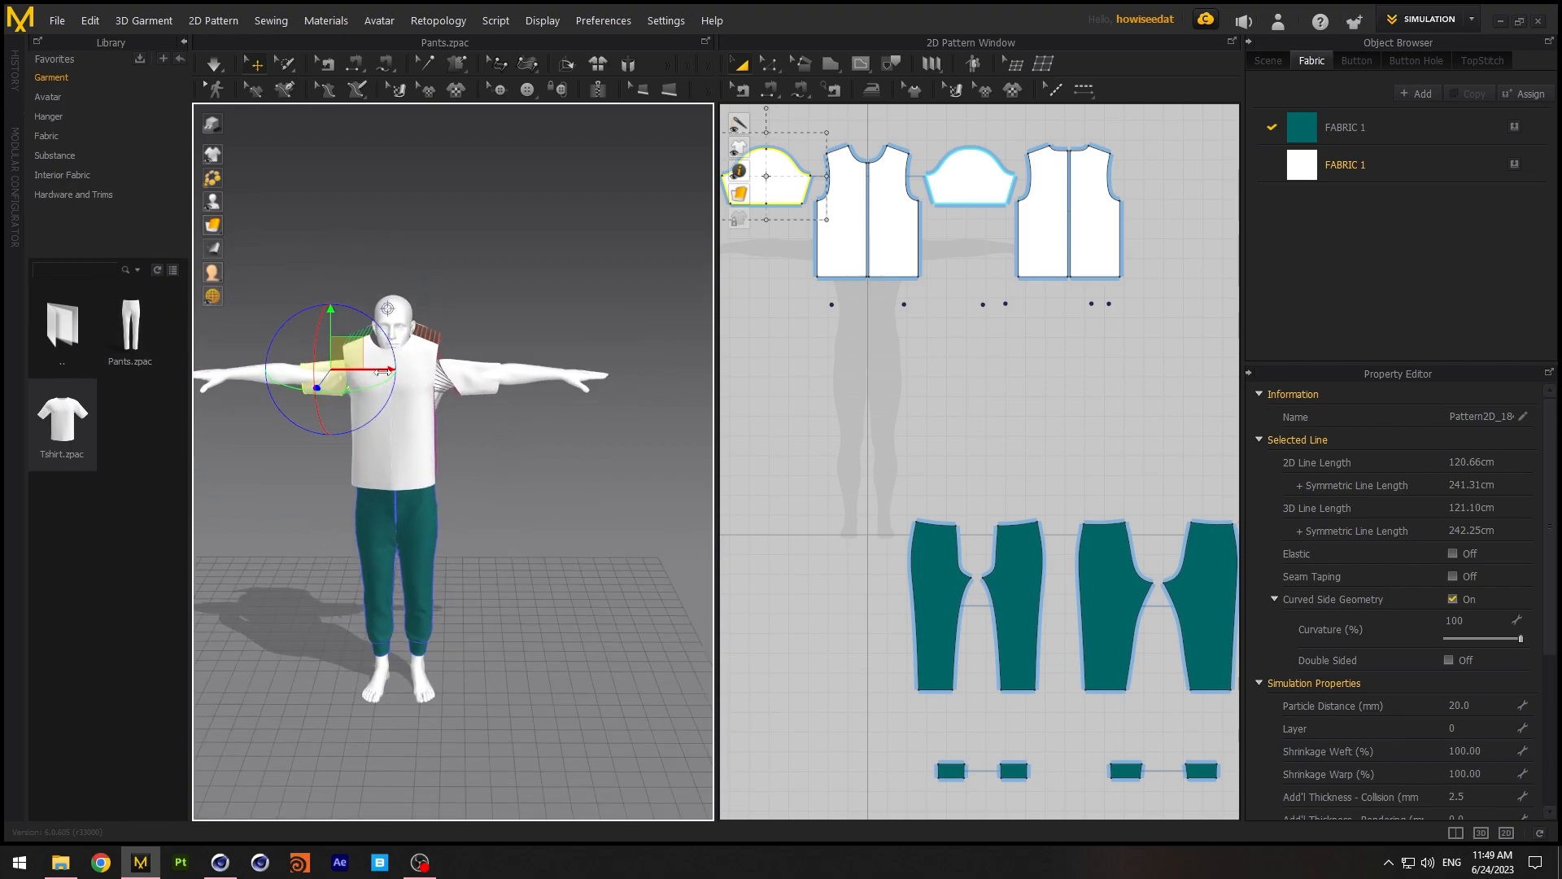
Simulate the T-shirt so its panels close around the avatar, then stop the simulation
click(212, 67)
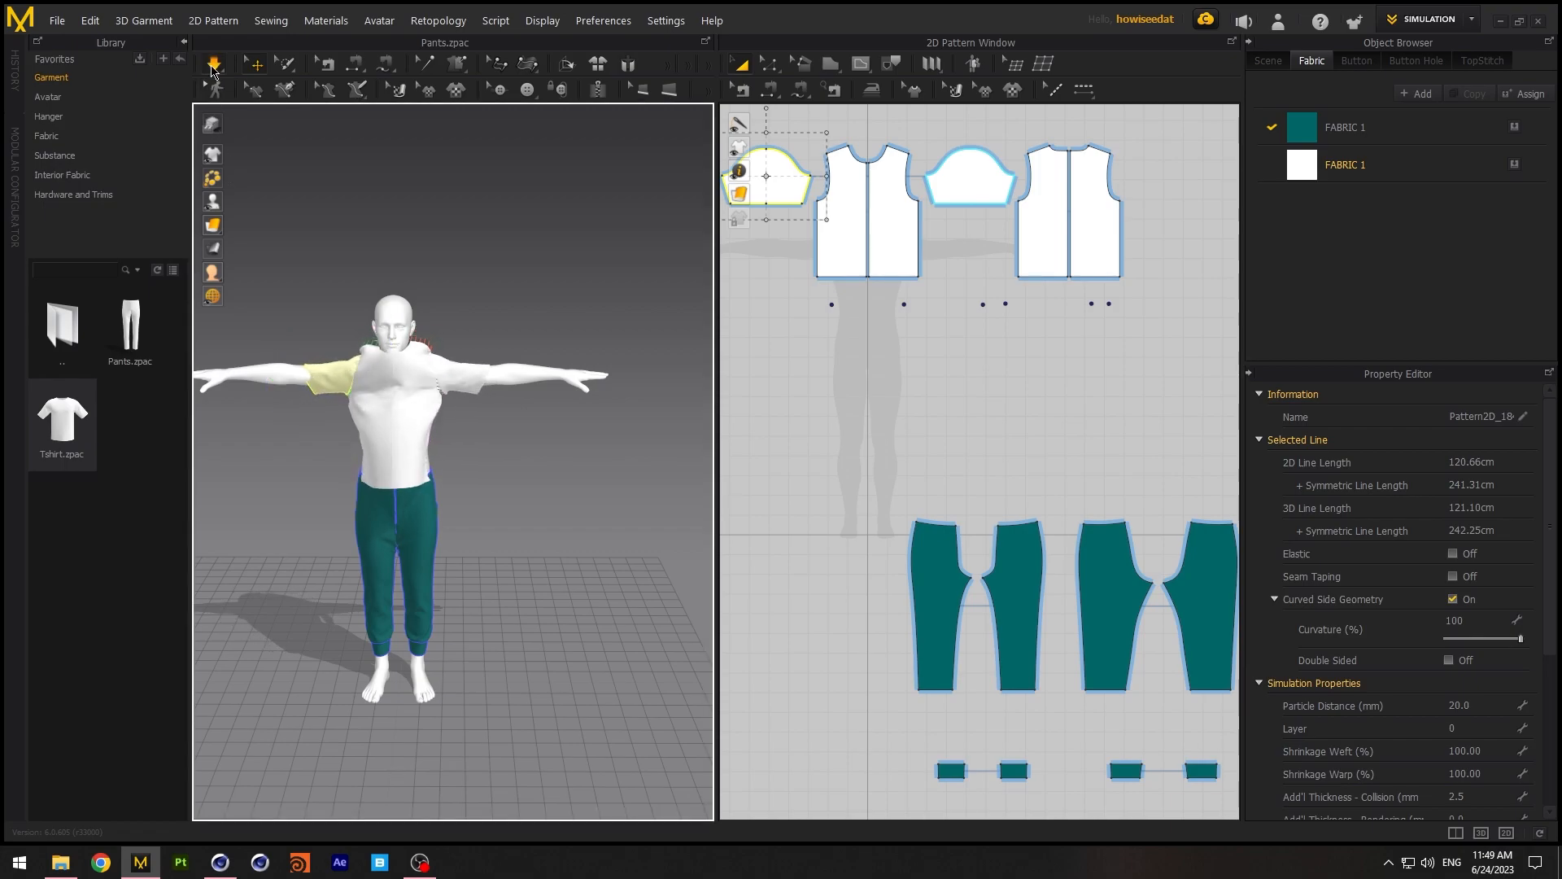
right_drag(598, 370, 621, 336)
key(space)
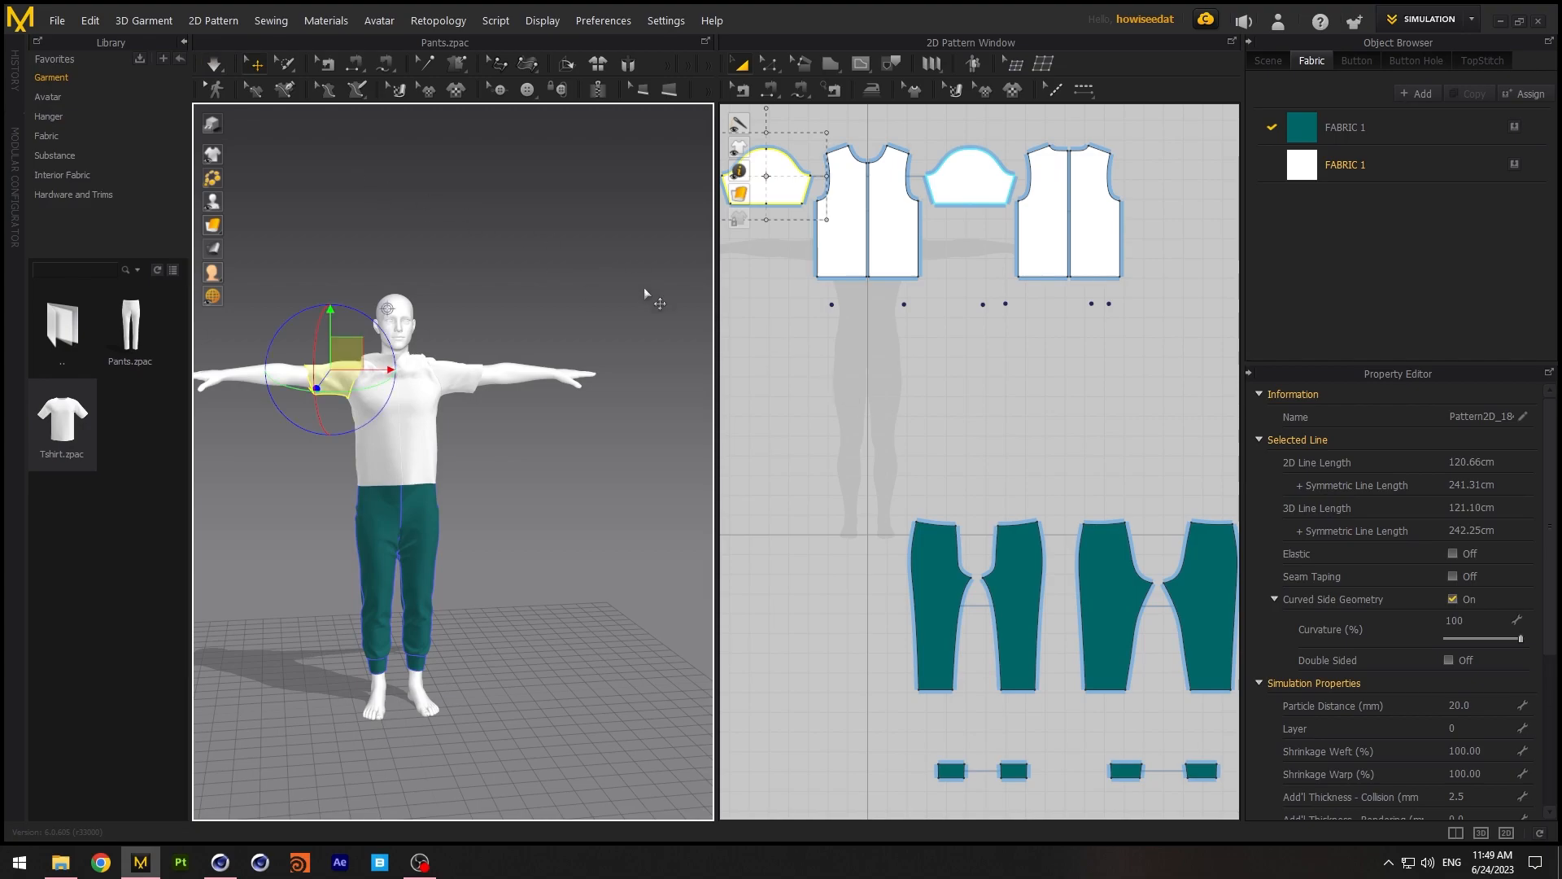
Flare the T-shirt's front and back panels by pulling their bottom side corners outward in the 2D pattern
right_drag(877, 353, 862, 466)
click(823, 363)
click(767, 86)
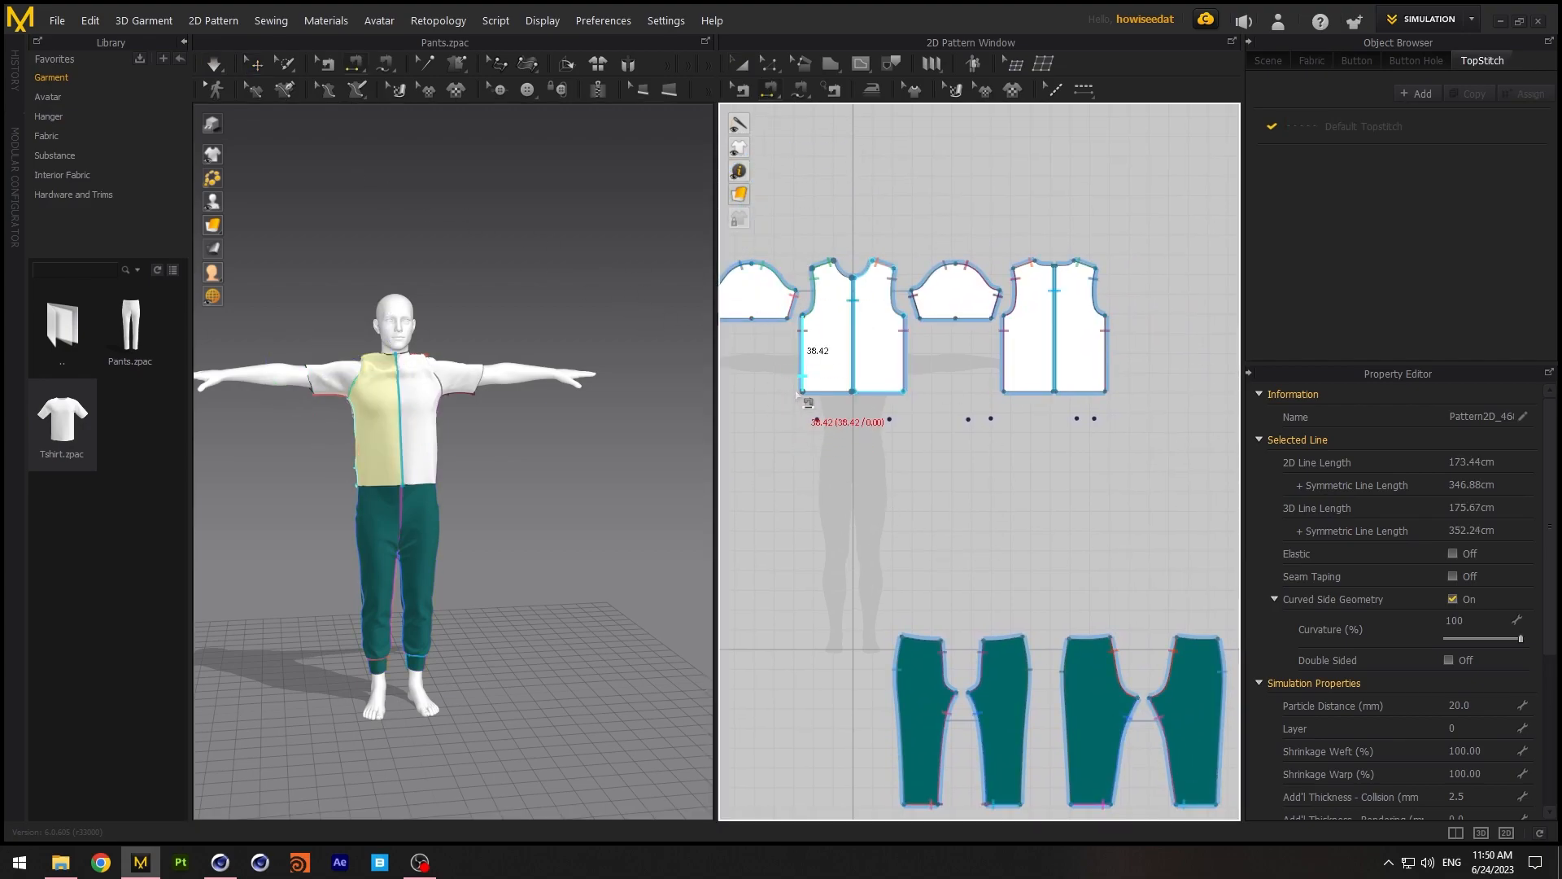
key(a)
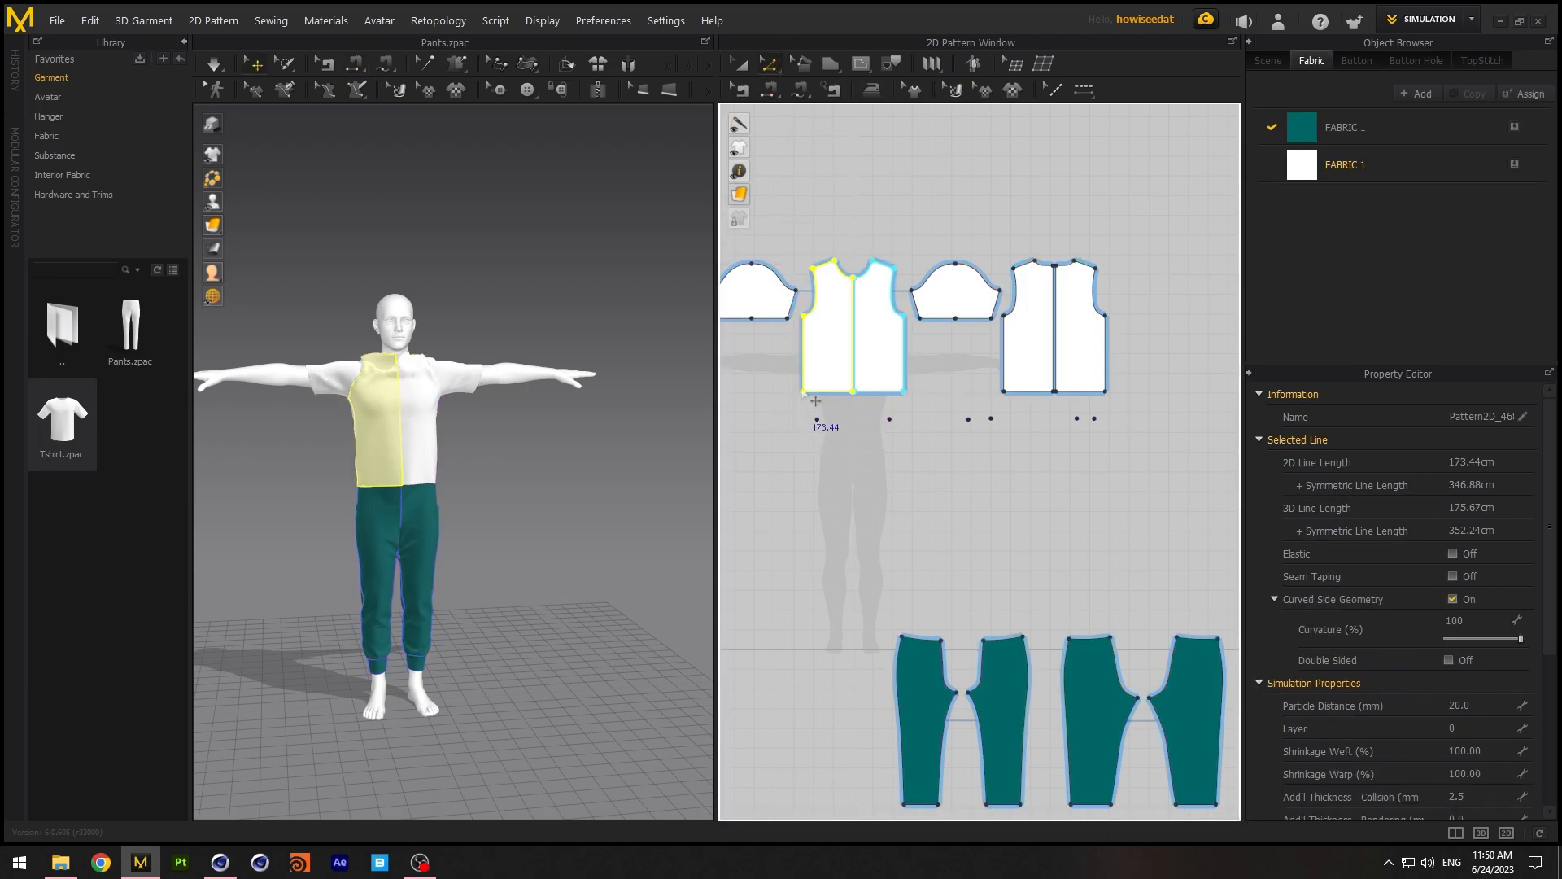
click(804, 393)
drag(804, 393, 854, 403)
drag(1003, 392, 1055, 402)
Move both sleeve patterns to the left of the T-shirt's front panel to separate them from the body panels
click(742, 64)
middle_drag(907, 202, 1137, 244)
drag(981, 331, 791, 324)
drag(1175, 330, 939, 324)
Widen the sleeve hems by moving the bottom corner points of the sleeve patterns outward
click(773, 68)
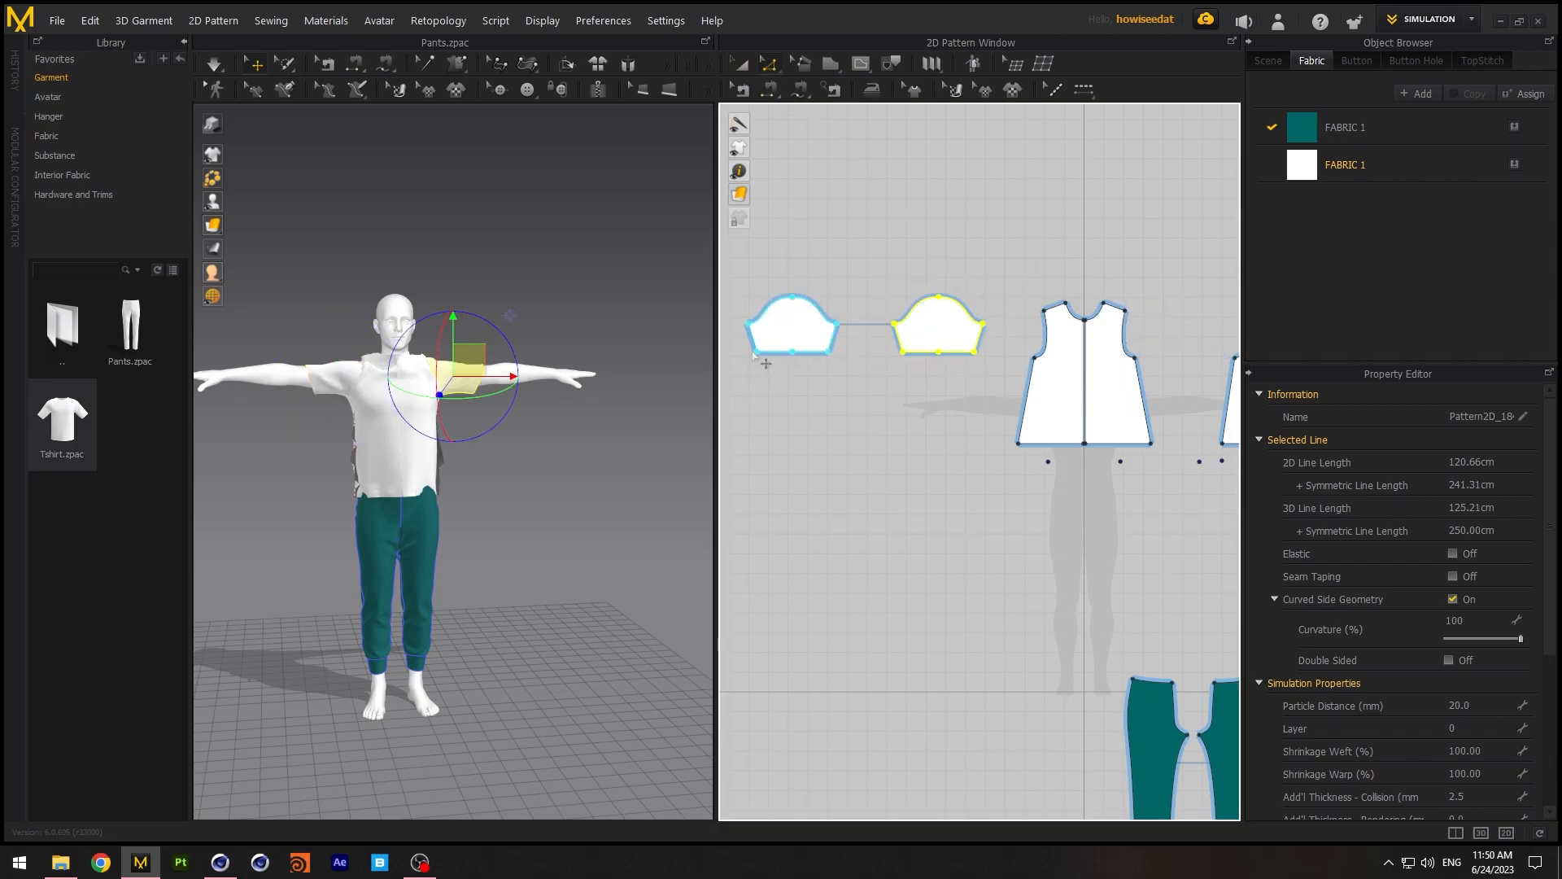
drag(757, 353, 789, 363)
mouse_move(1058, 500)
middle_down()
mouse_move(804, 495)
mouse_move(1039, 504)
middle_up()
scroll(1045, 515, down, 2)
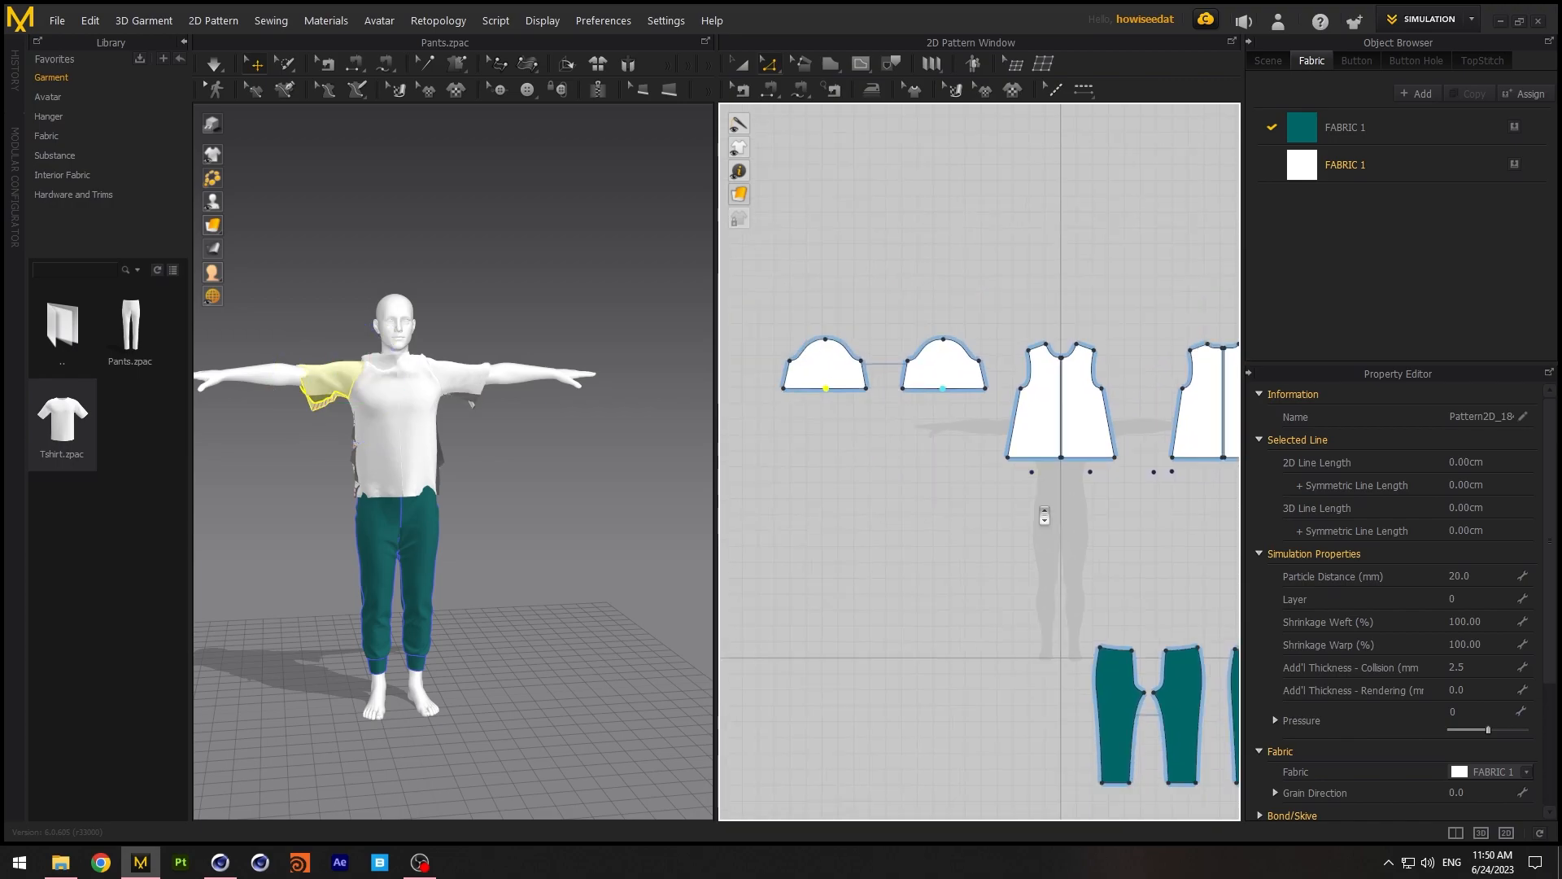
Select all T-shirt patterns and set their particle distance to 10 mm
click(741, 67)
middle_drag(1062, 252, 954, 249)
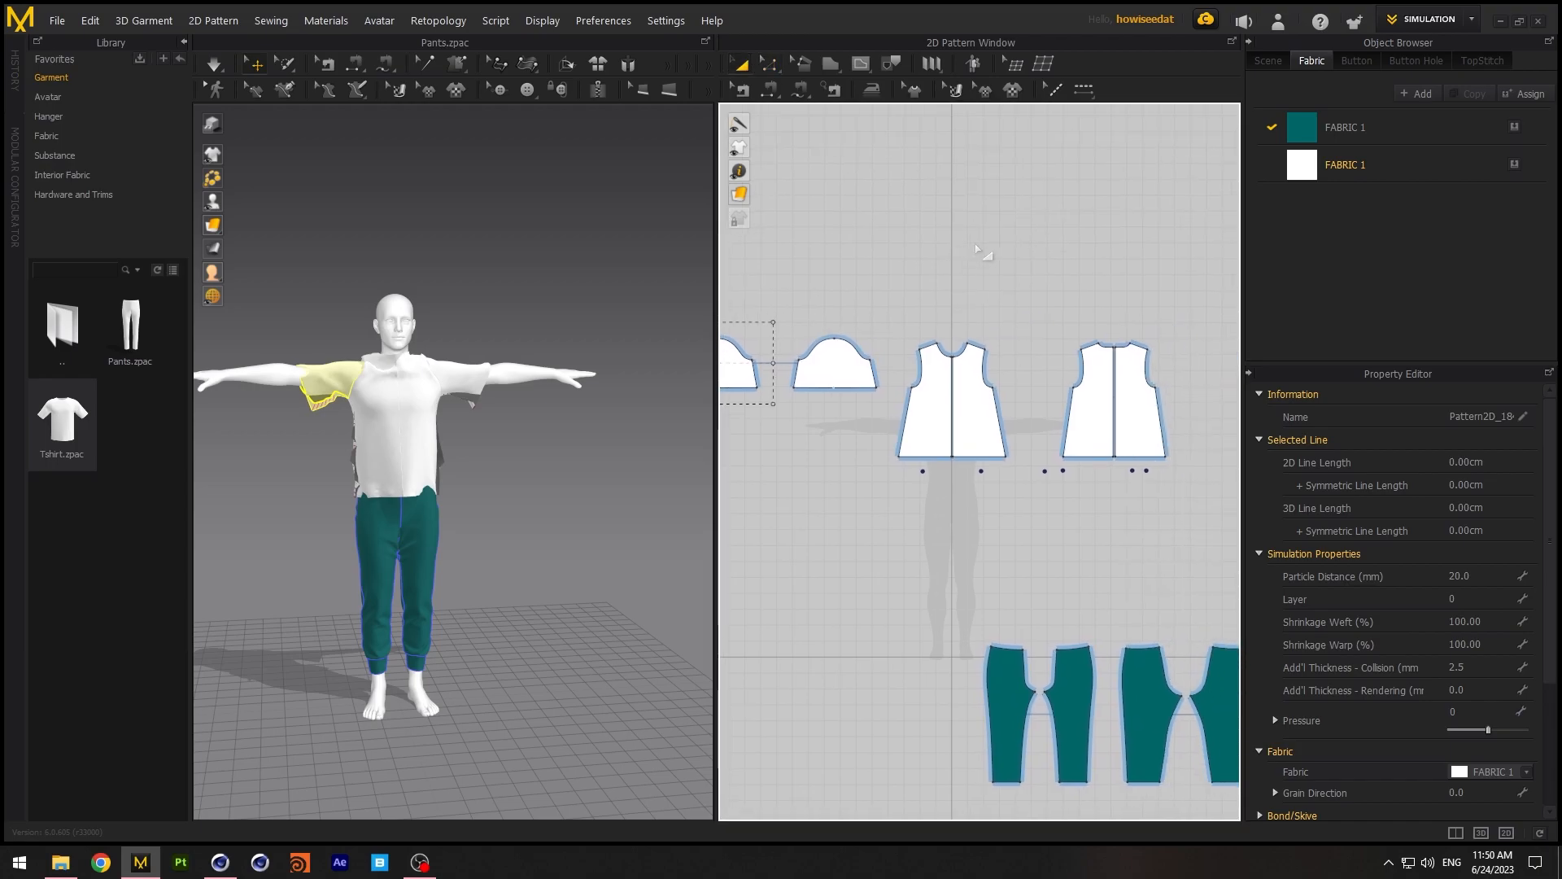
click(918, 241)
scroll(918, 242, down, 1)
scroll(896, 292, down, 1)
middle_drag(896, 292, 934, 305)
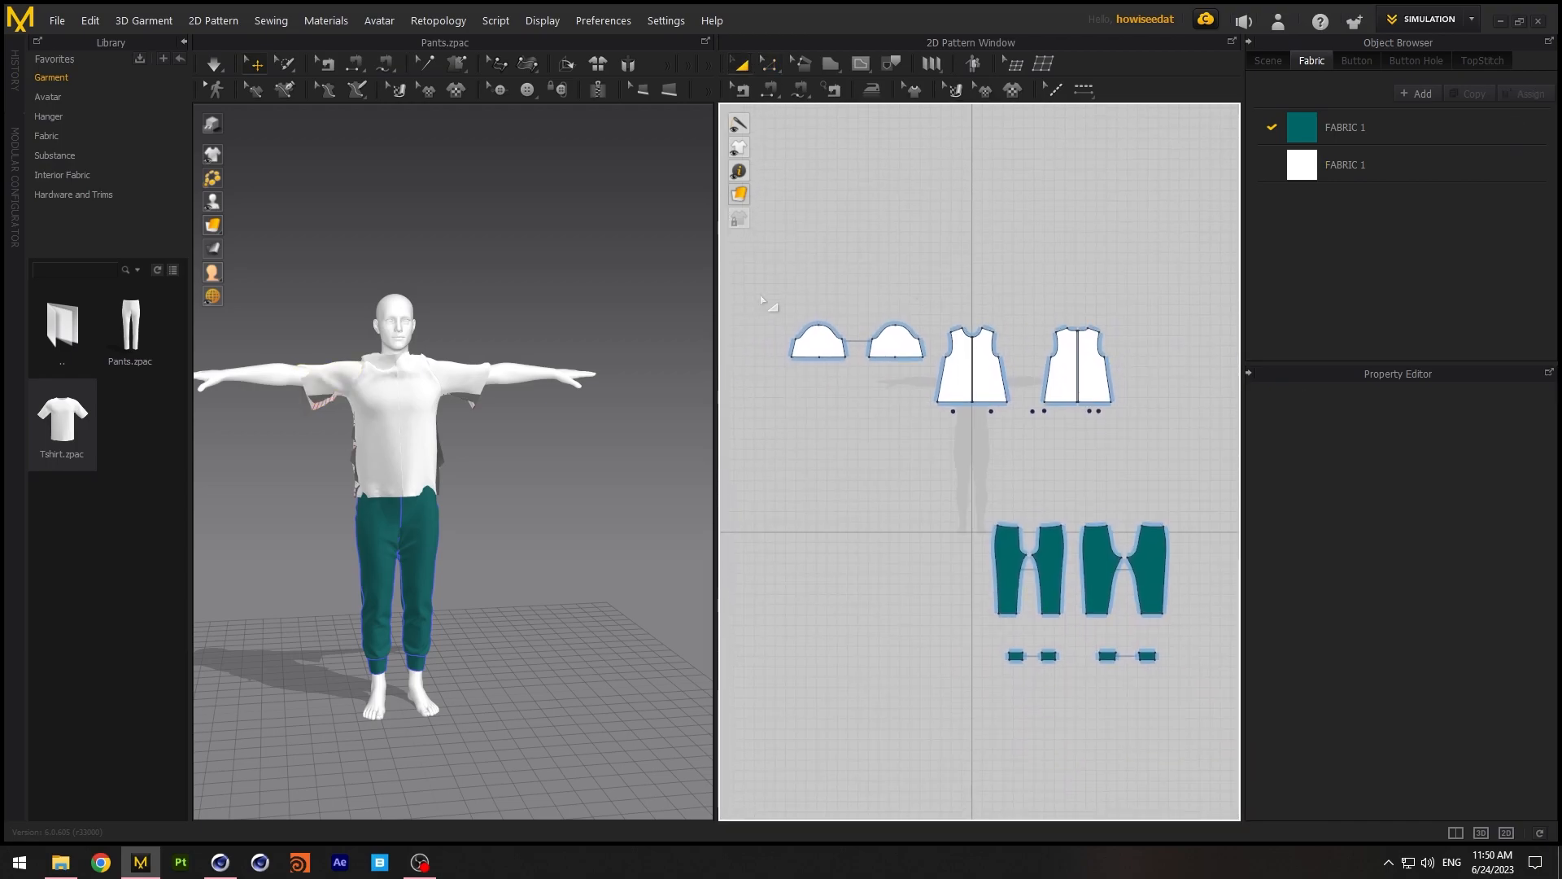
drag(1180, 446, 1178, 444)
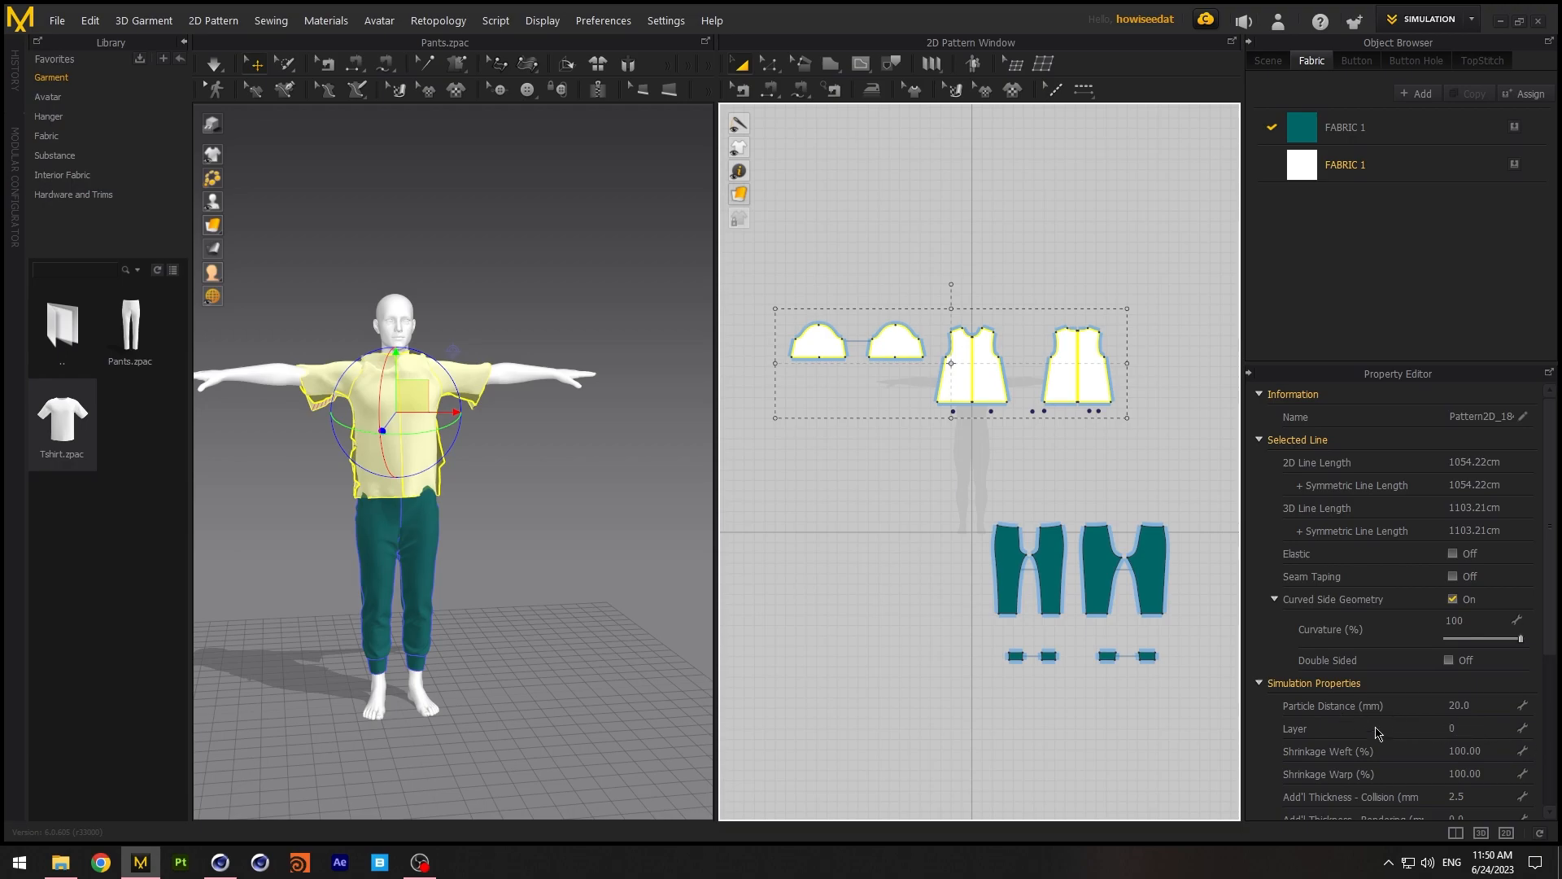
click(1502, 730)
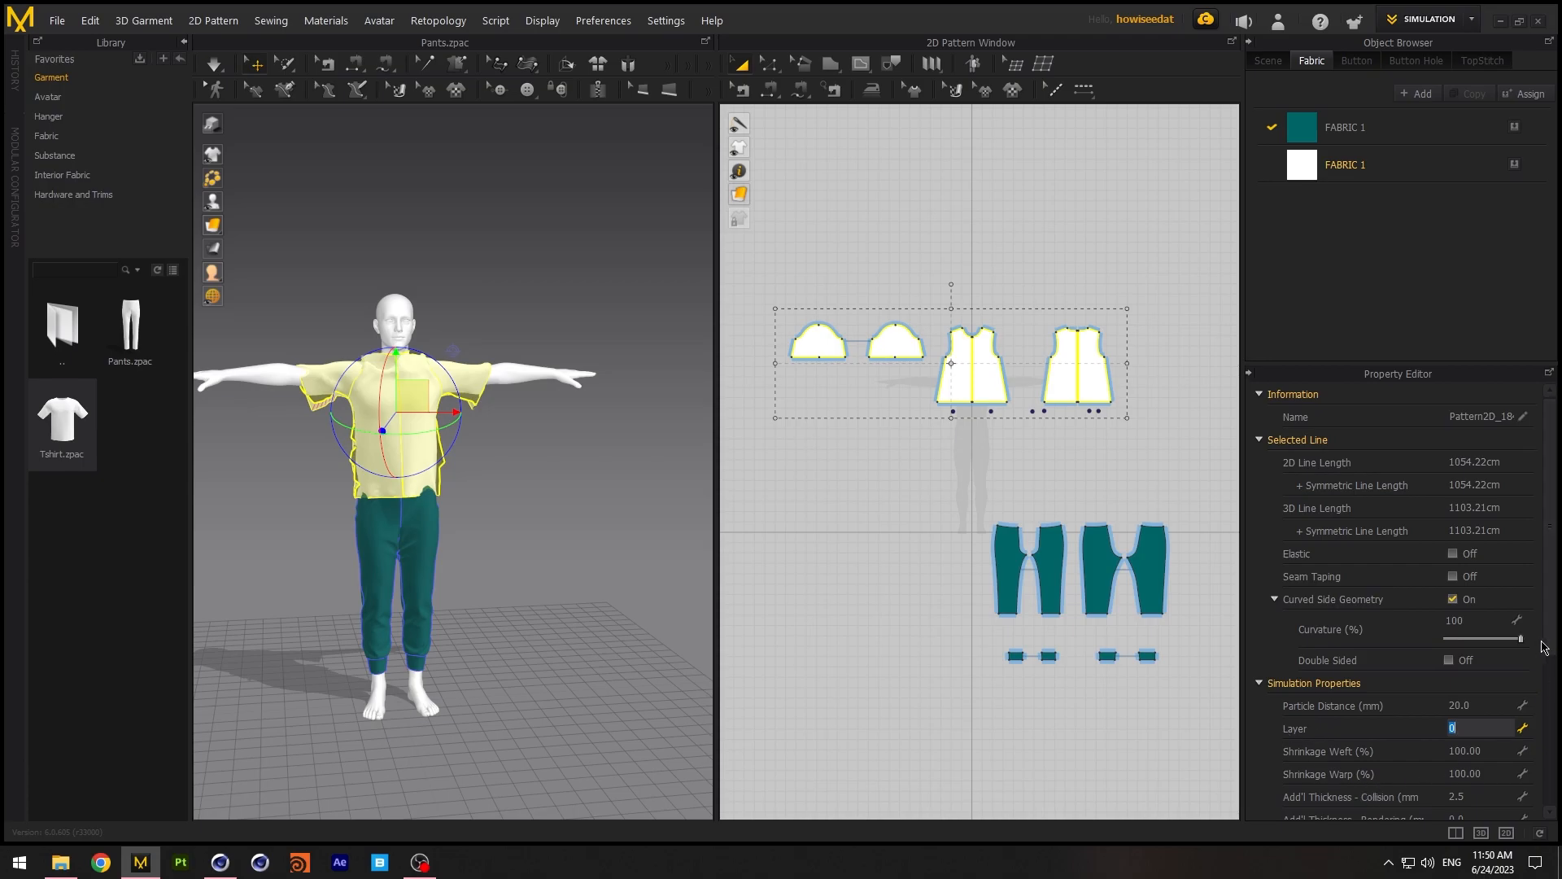
click(1479, 708)
Simulate the widened T-shirt at the finer particle distance, then stop the simulation
click(213, 63)
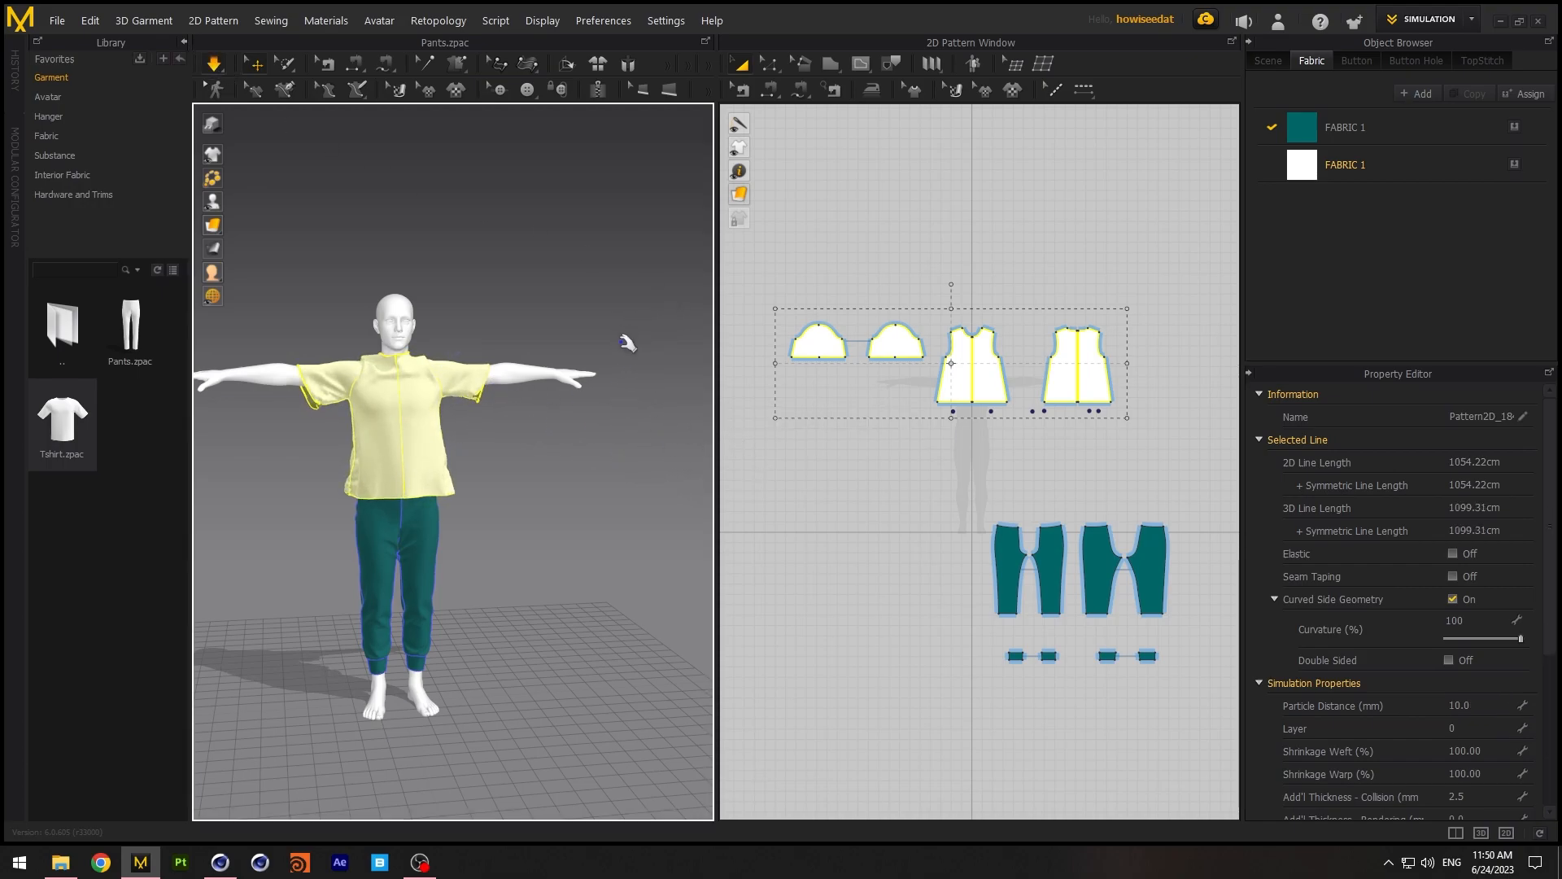
click(214, 64)
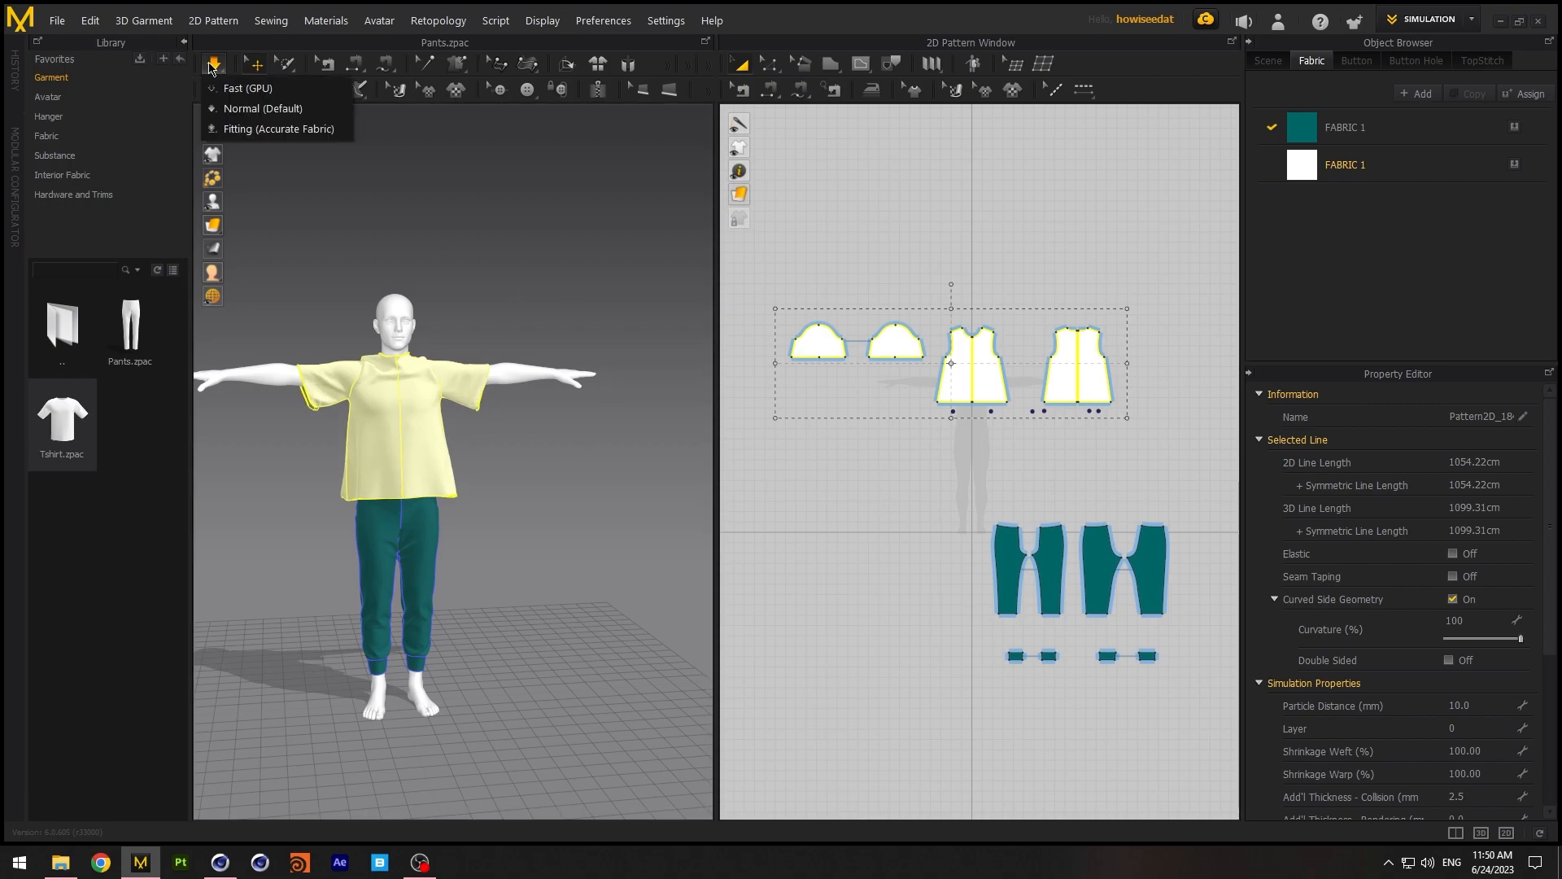
click(214, 64)
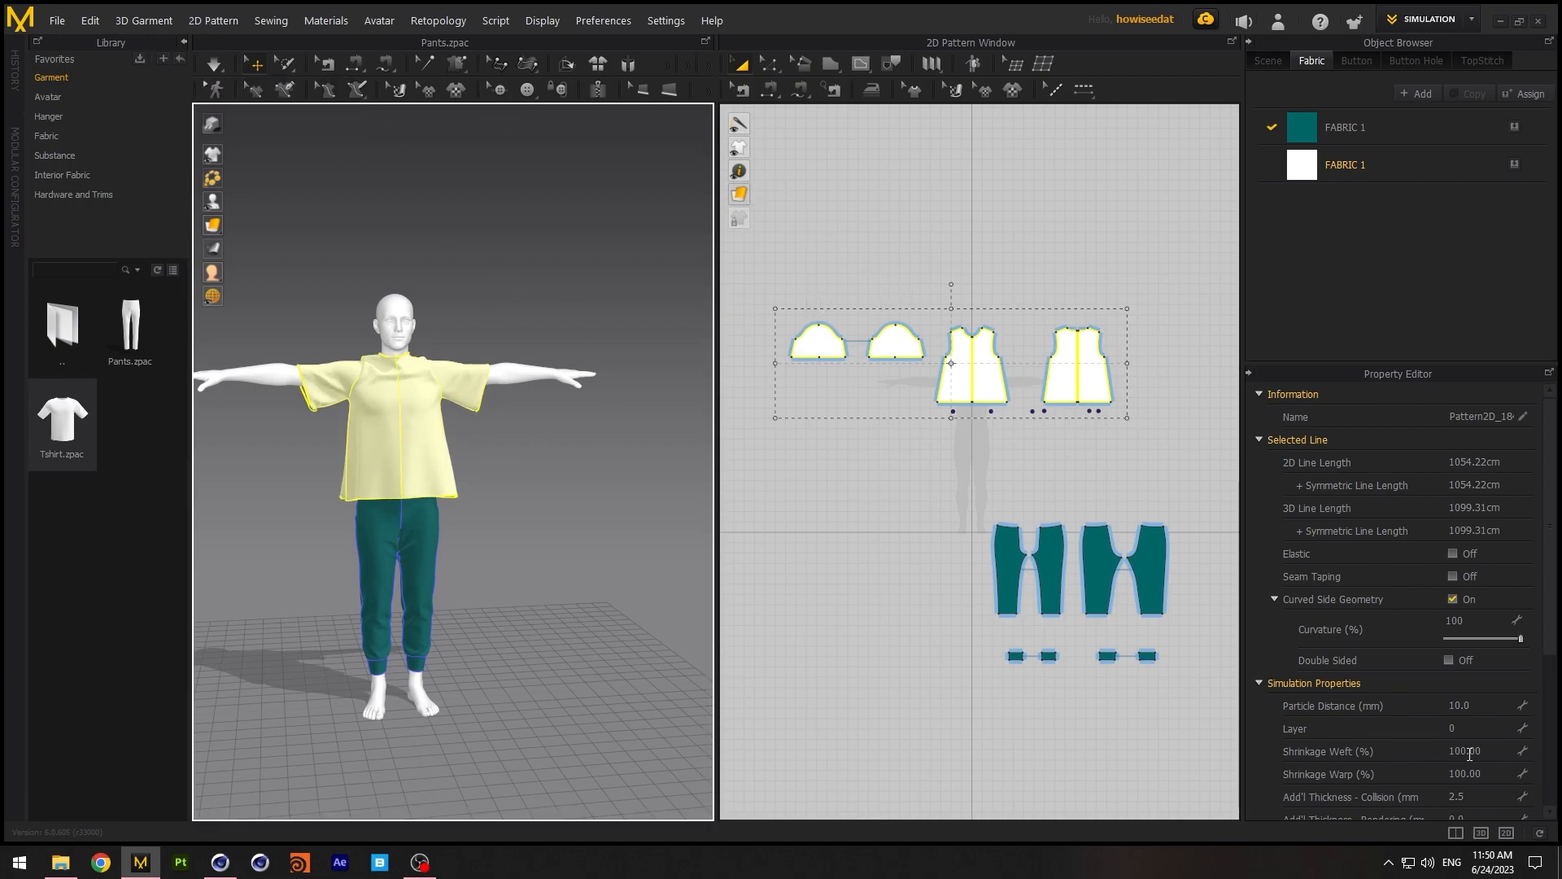
Set the shrinkage weft and warp of the T-shirt patterns to 102%
click(1496, 751)
text(102)
click(1487, 774)
key(Return)
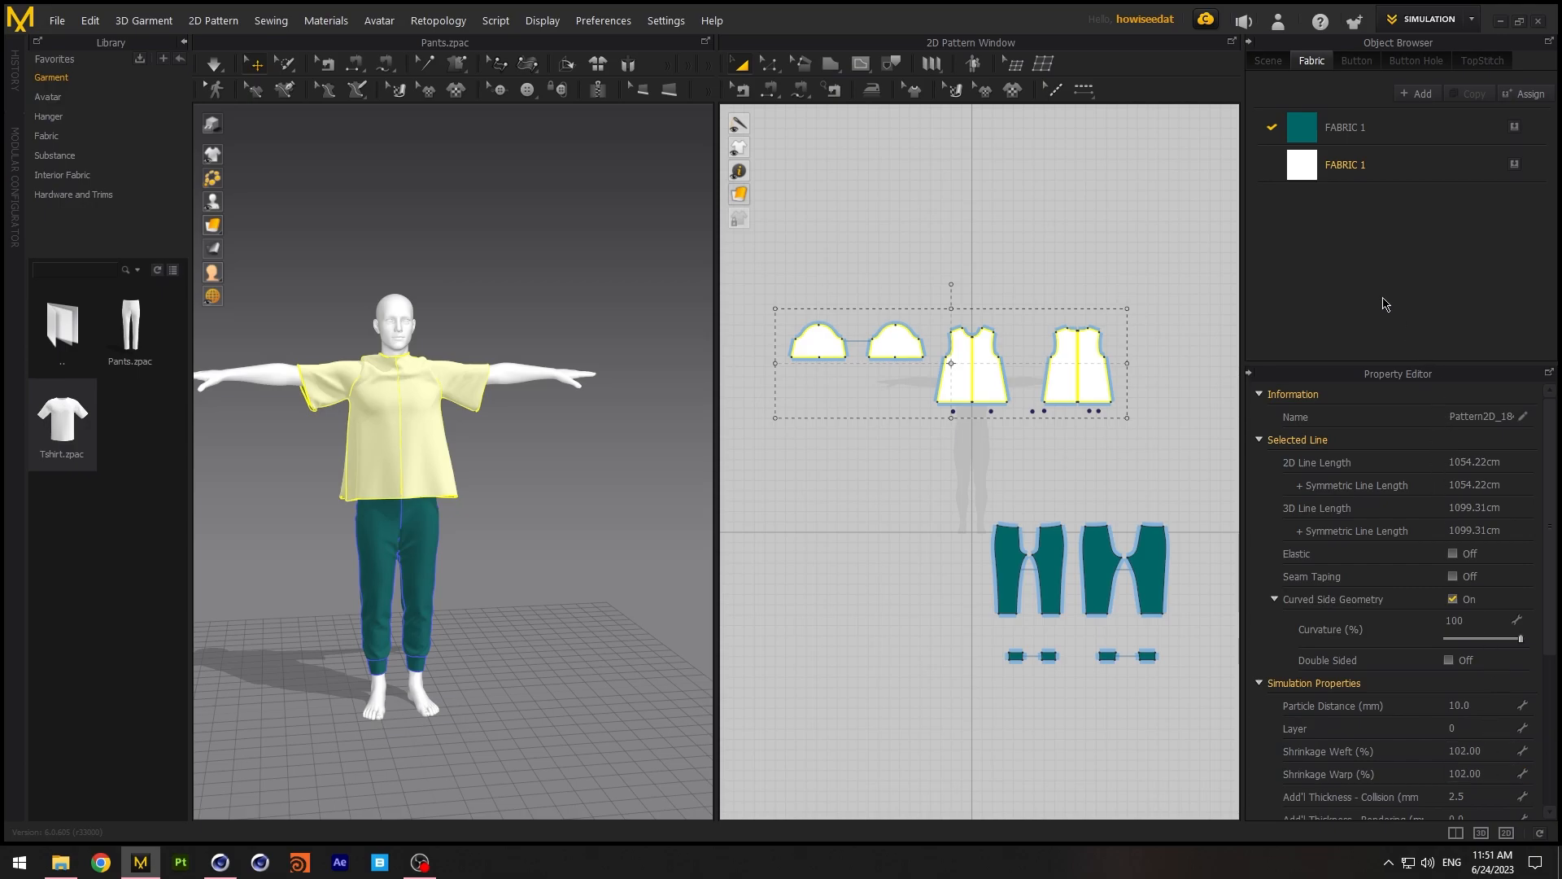
Set the physical property preset of the white T-shirt fabric to Silk_Chiffon
click(1364, 165)
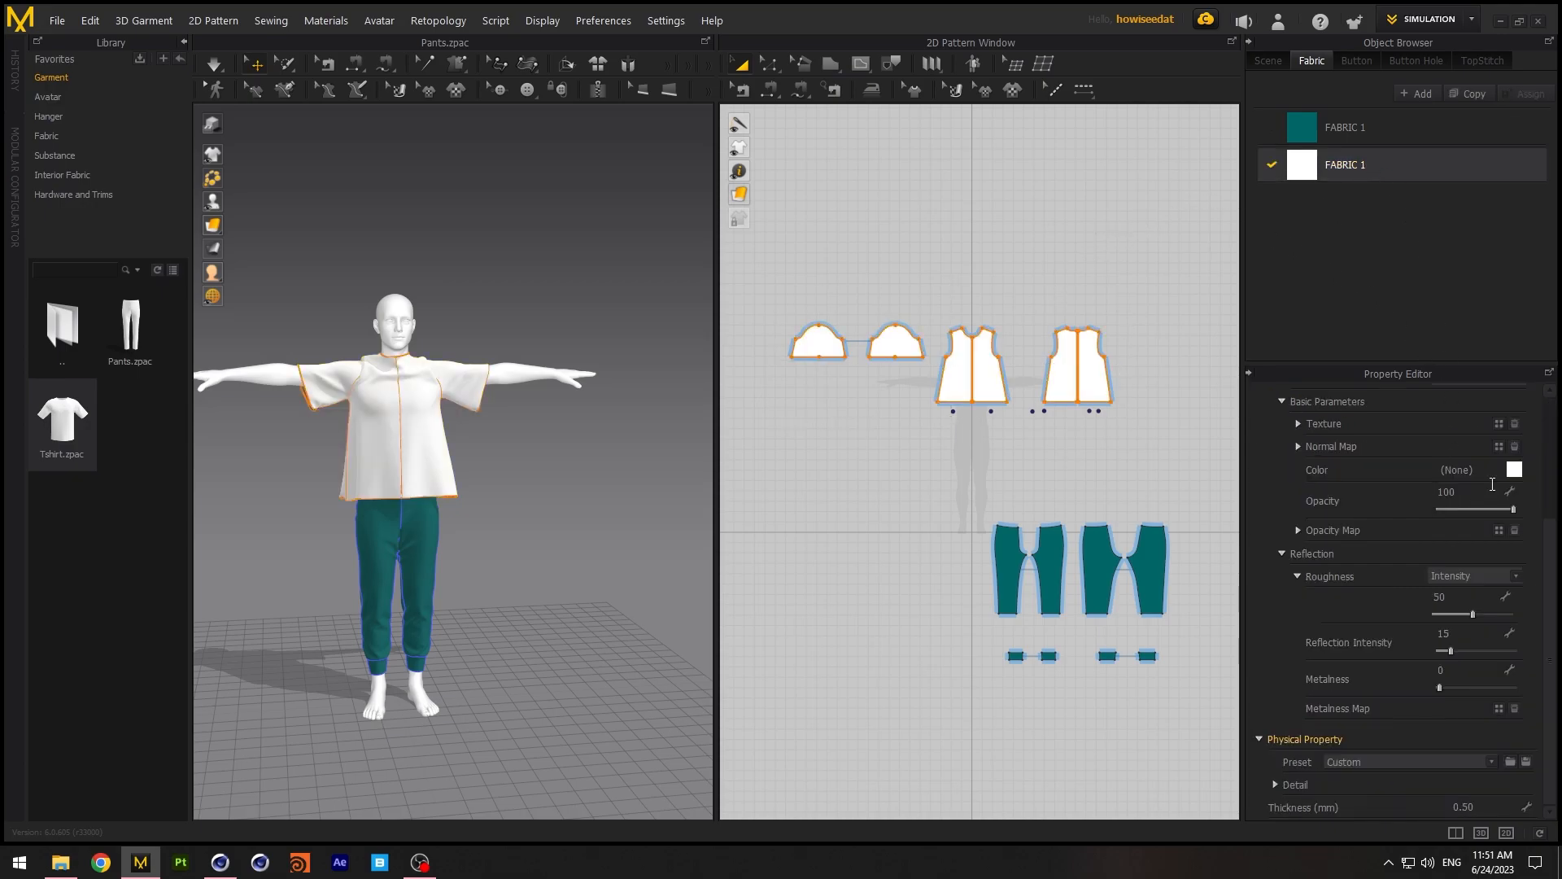
click(1491, 762)
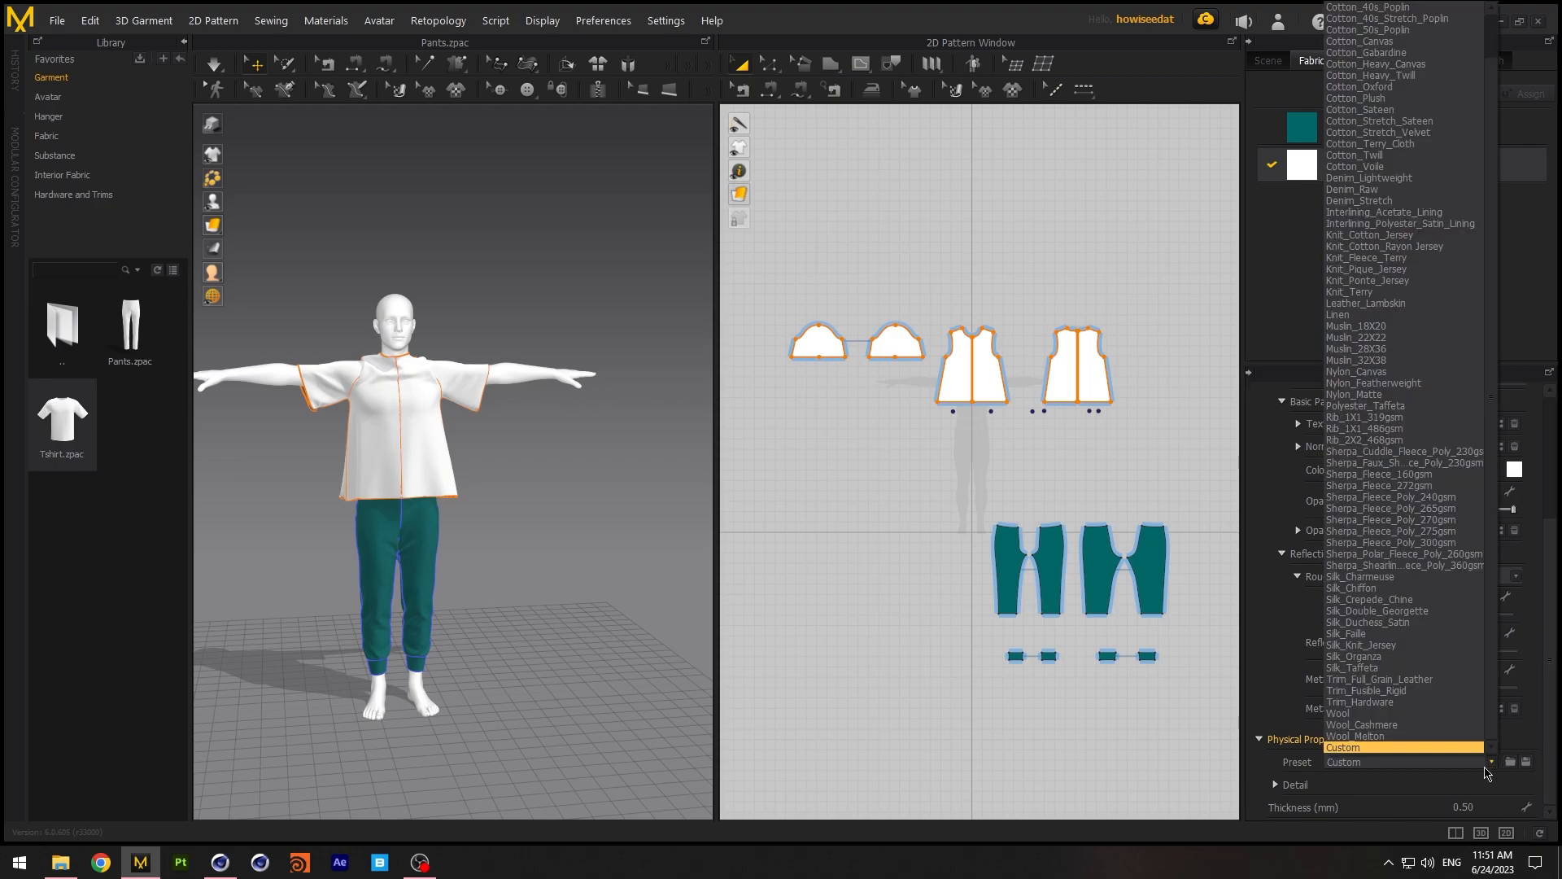
click(1408, 600)
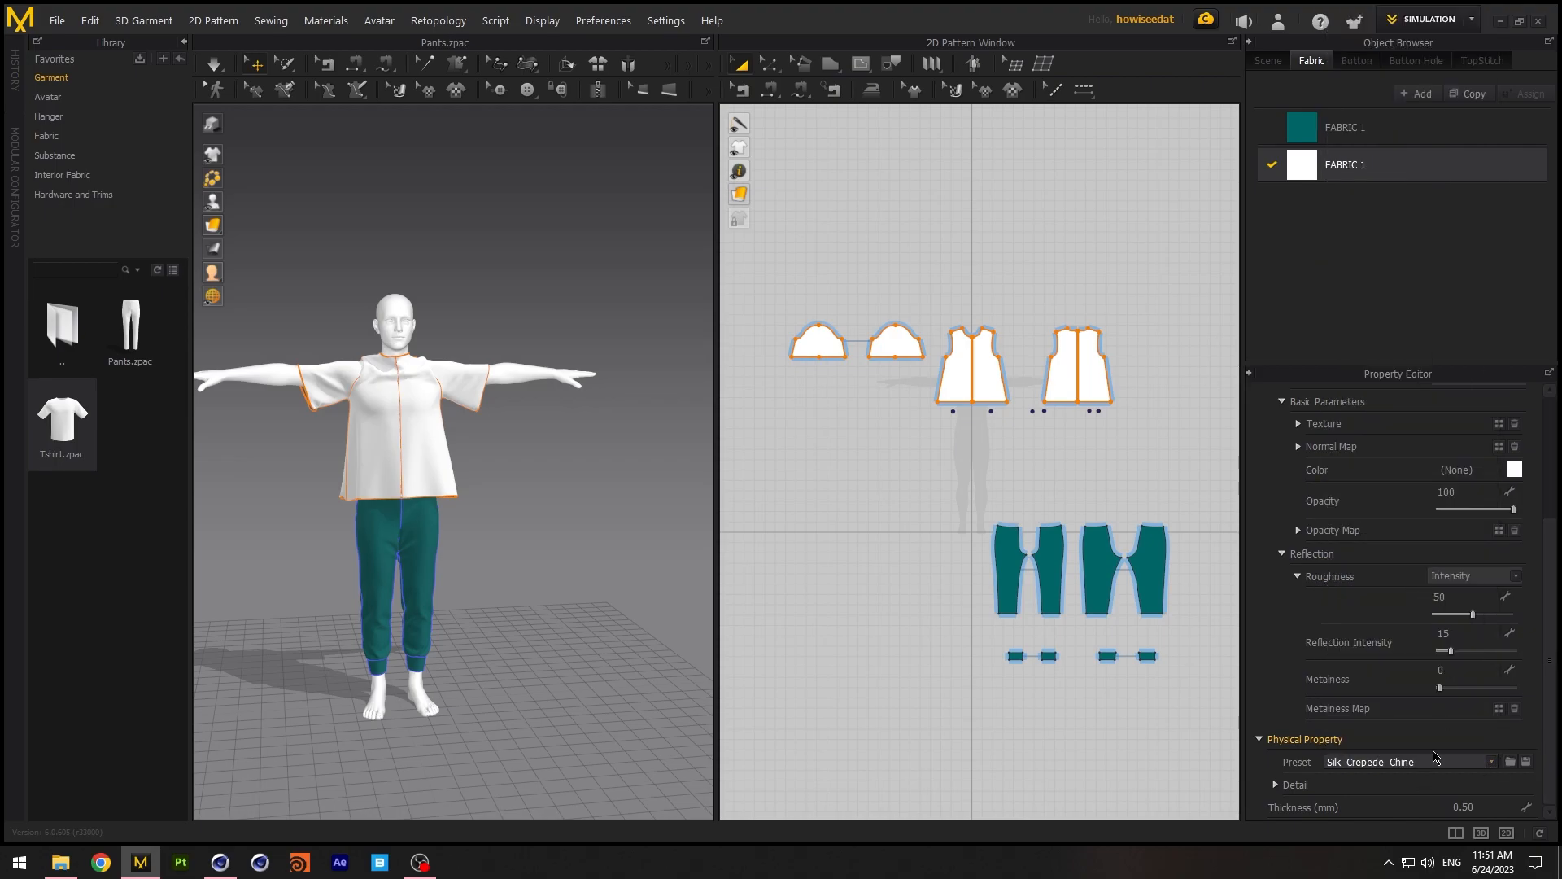
click(1492, 762)
click(1422, 589)
Recolor the T-shirt fabric with the light pink Magenta 1 palette swatch
click(1515, 469)
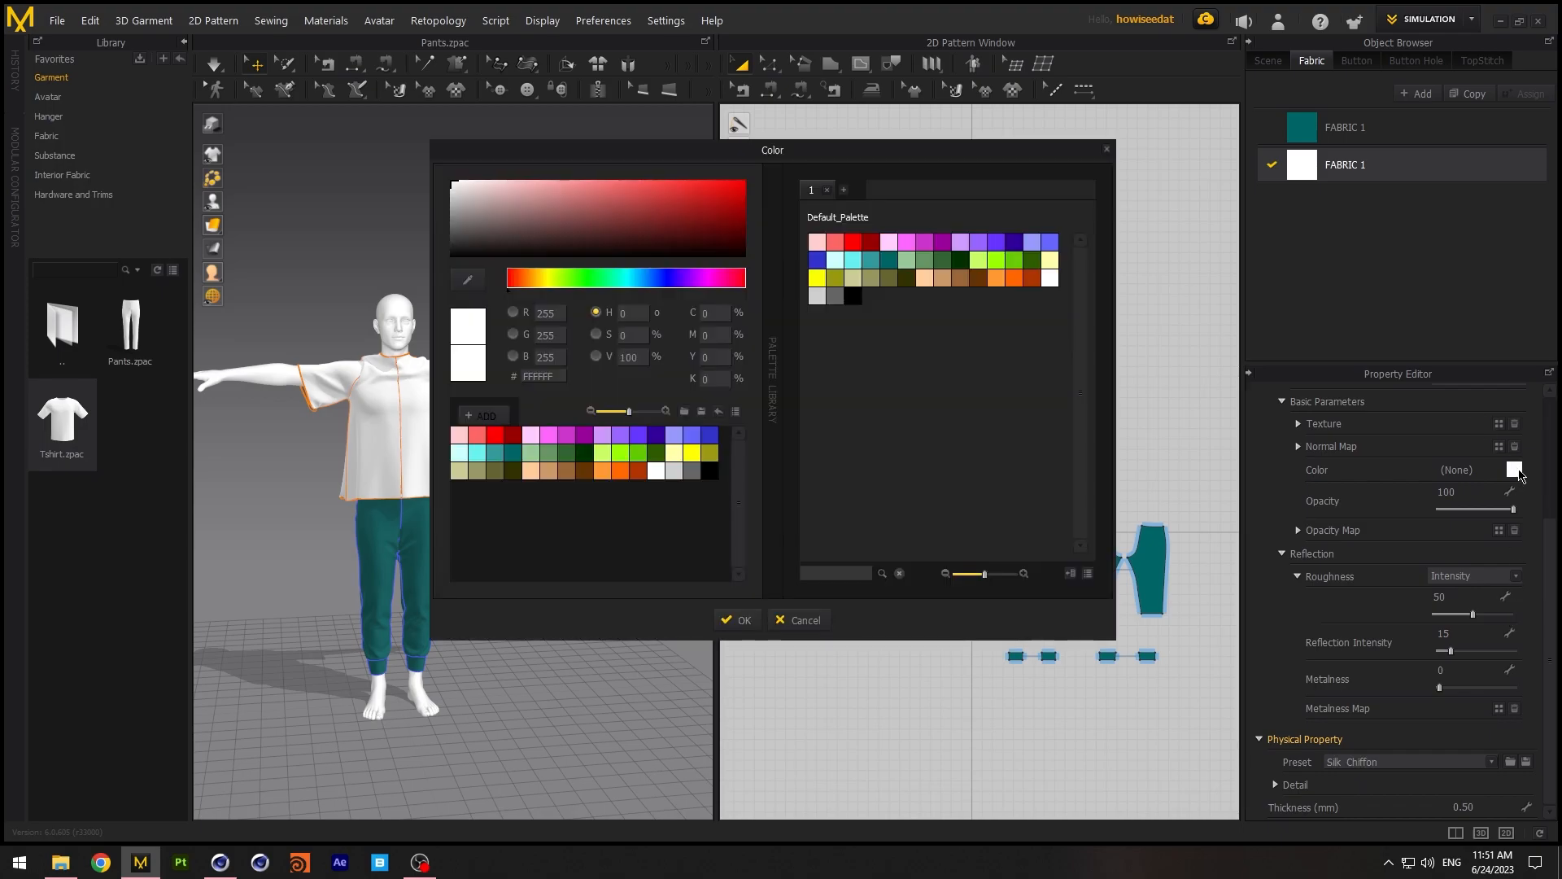
click(888, 242)
click(739, 620)
Simulate the garments with the new T-shirt fabric, check the drape around the avatar, and stop the simulation
click(213, 64)
right_drag(638, 381, 488, 326)
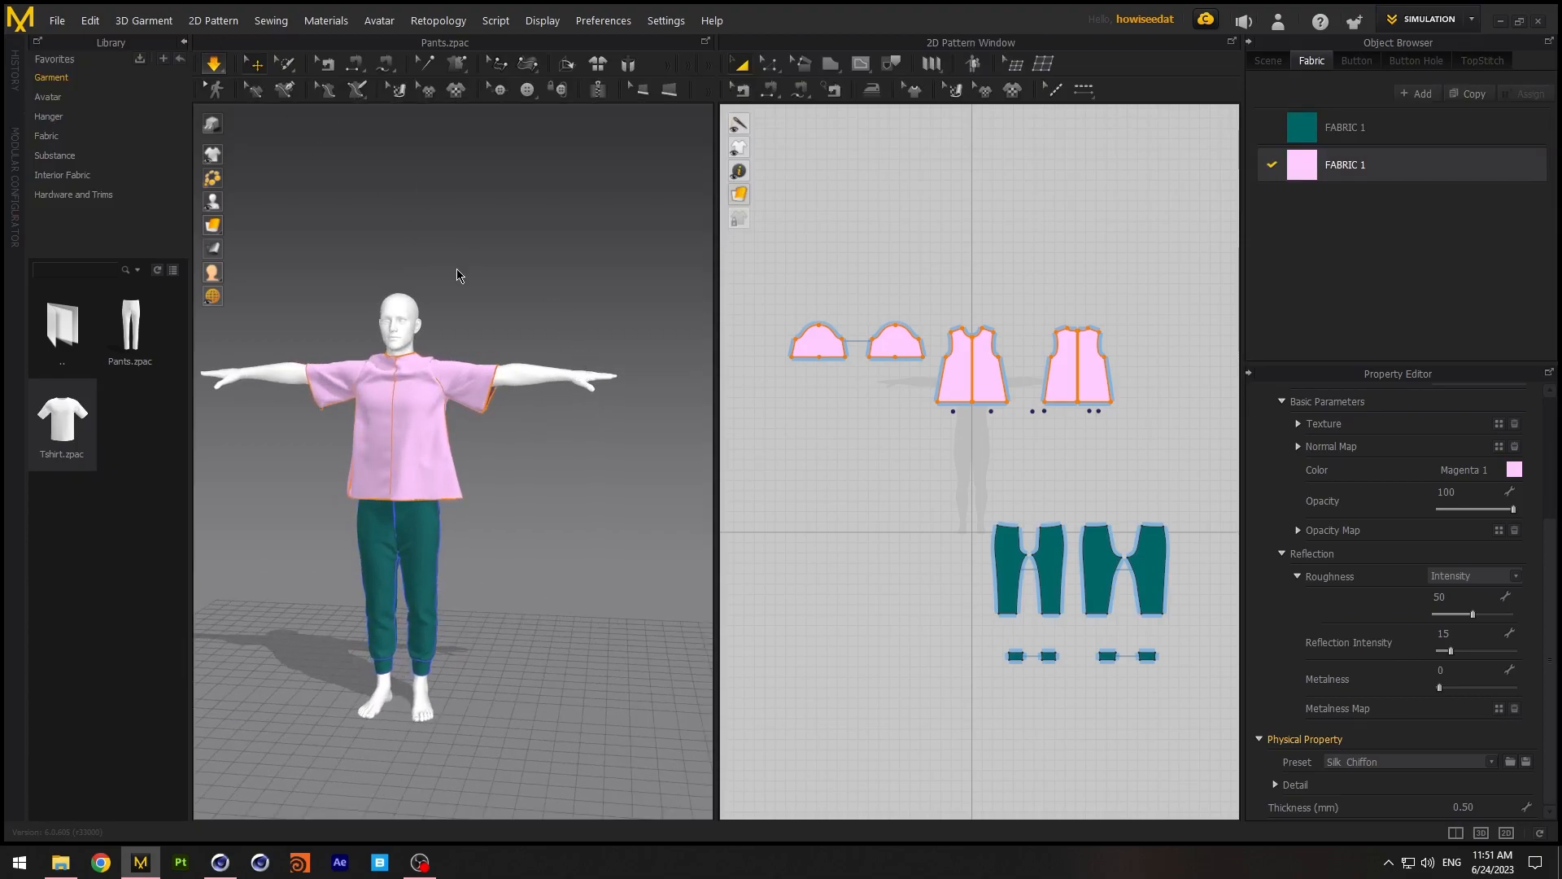
middle_drag(485, 244, 518, 238)
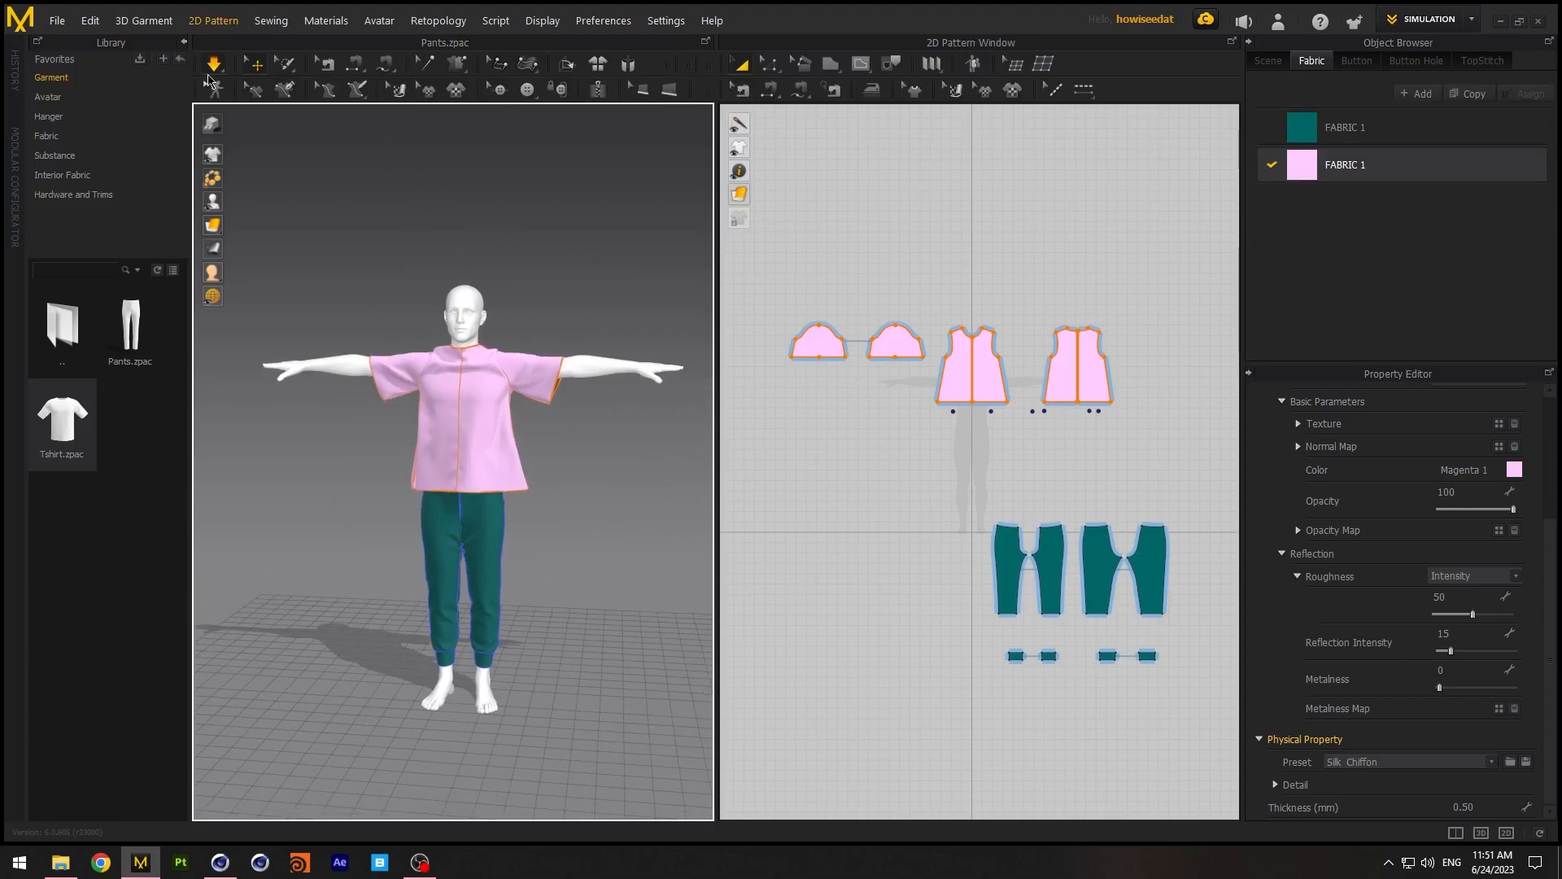
right_drag(484, 273, 612, 314)
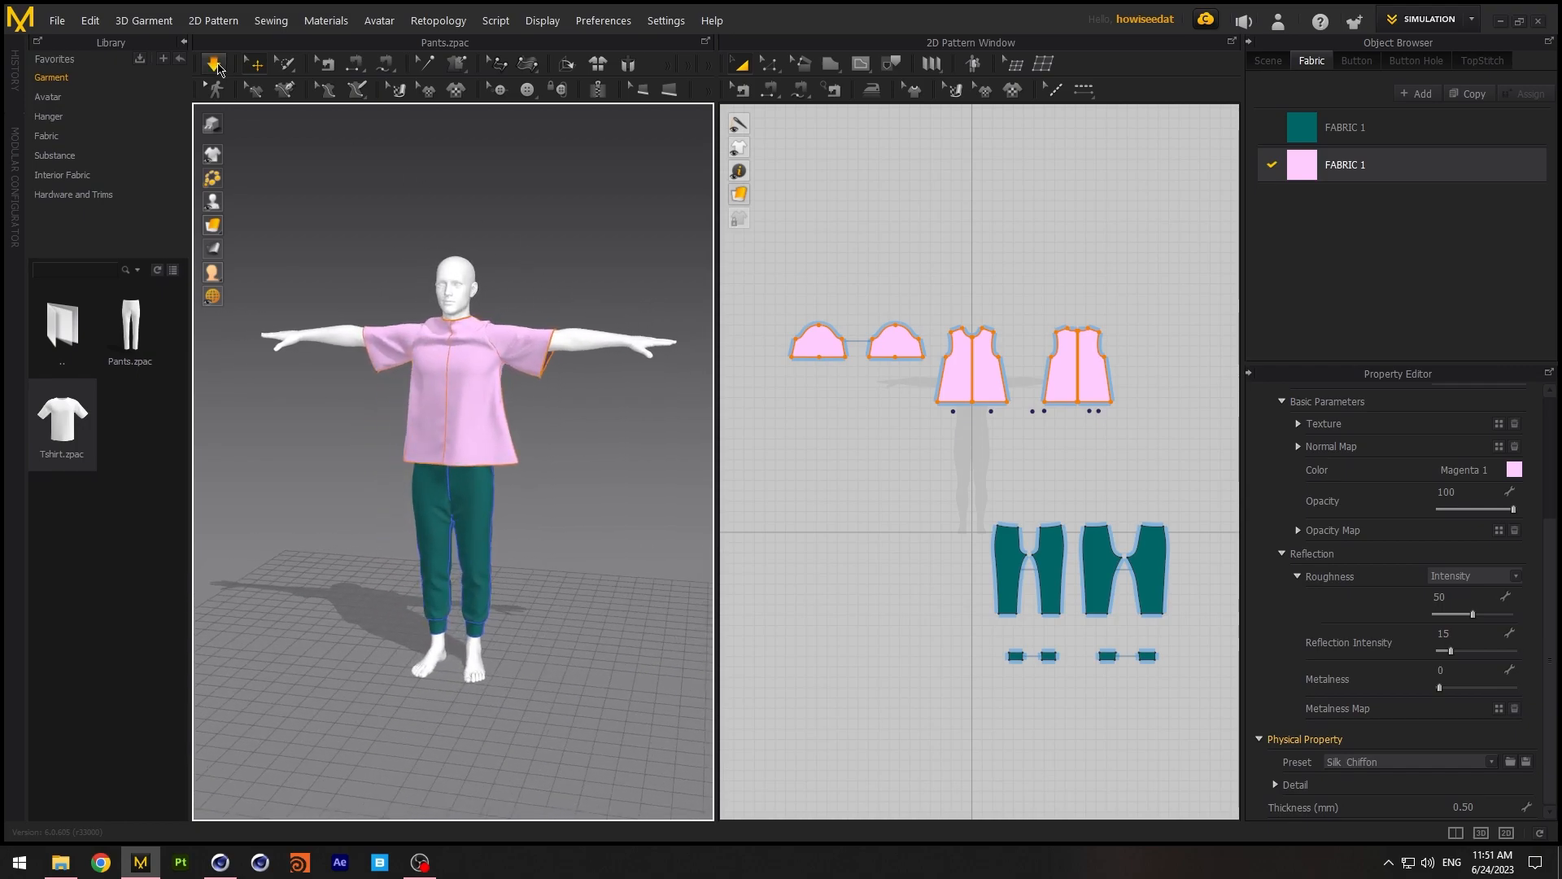
In the UV Editor workspace, select all garment patterns and align their UVs to Center and Middle
click(1438, 22)
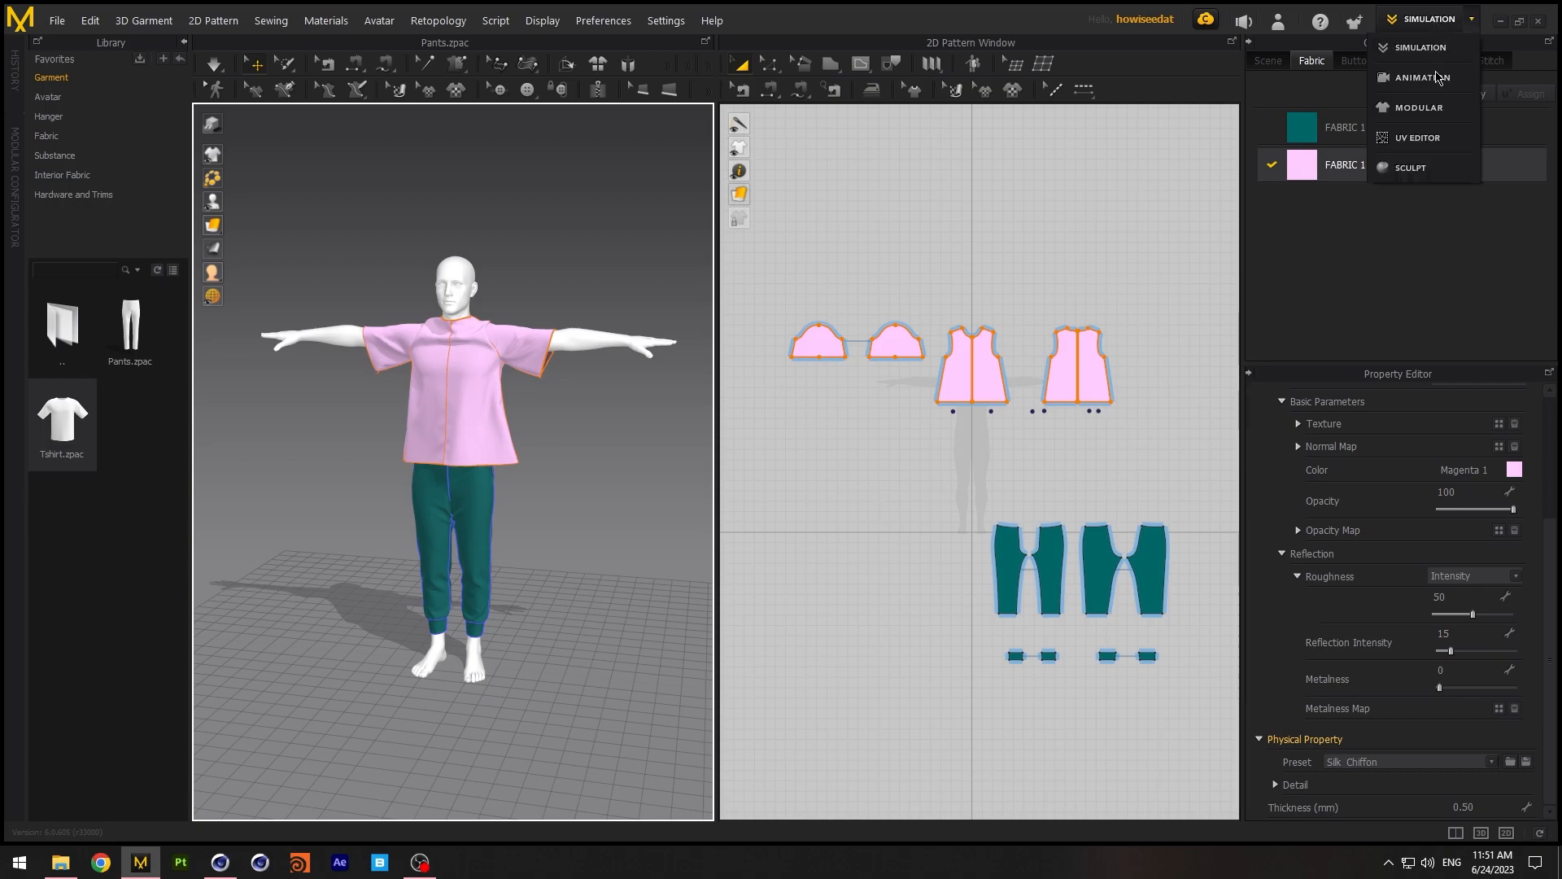
click(1420, 138)
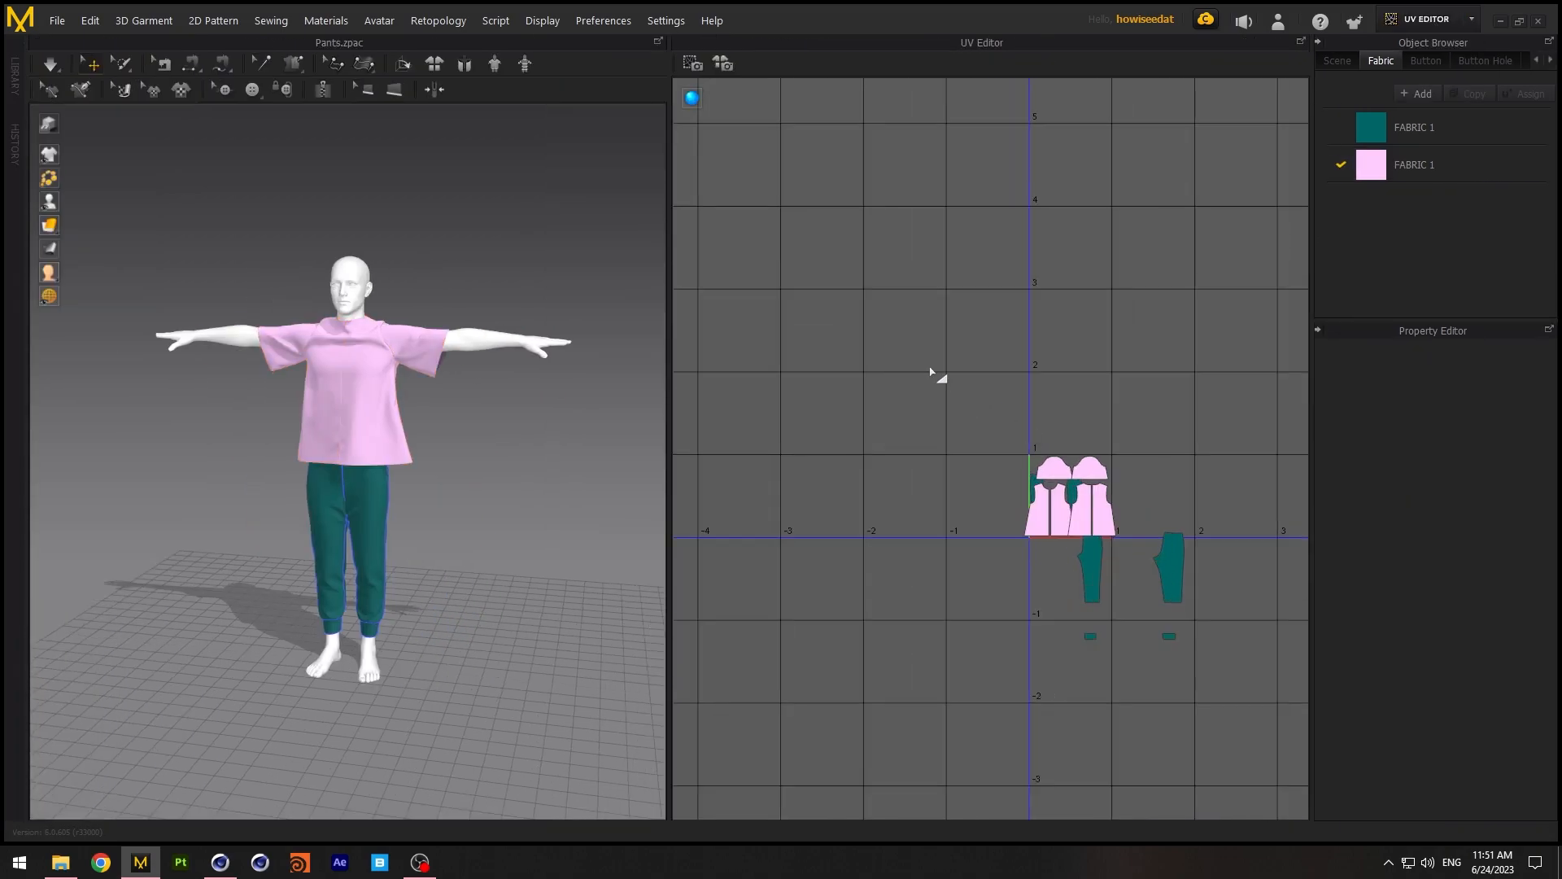
key(ctrl+a)
right_click(1103, 501)
mouse_move(1197, 515)
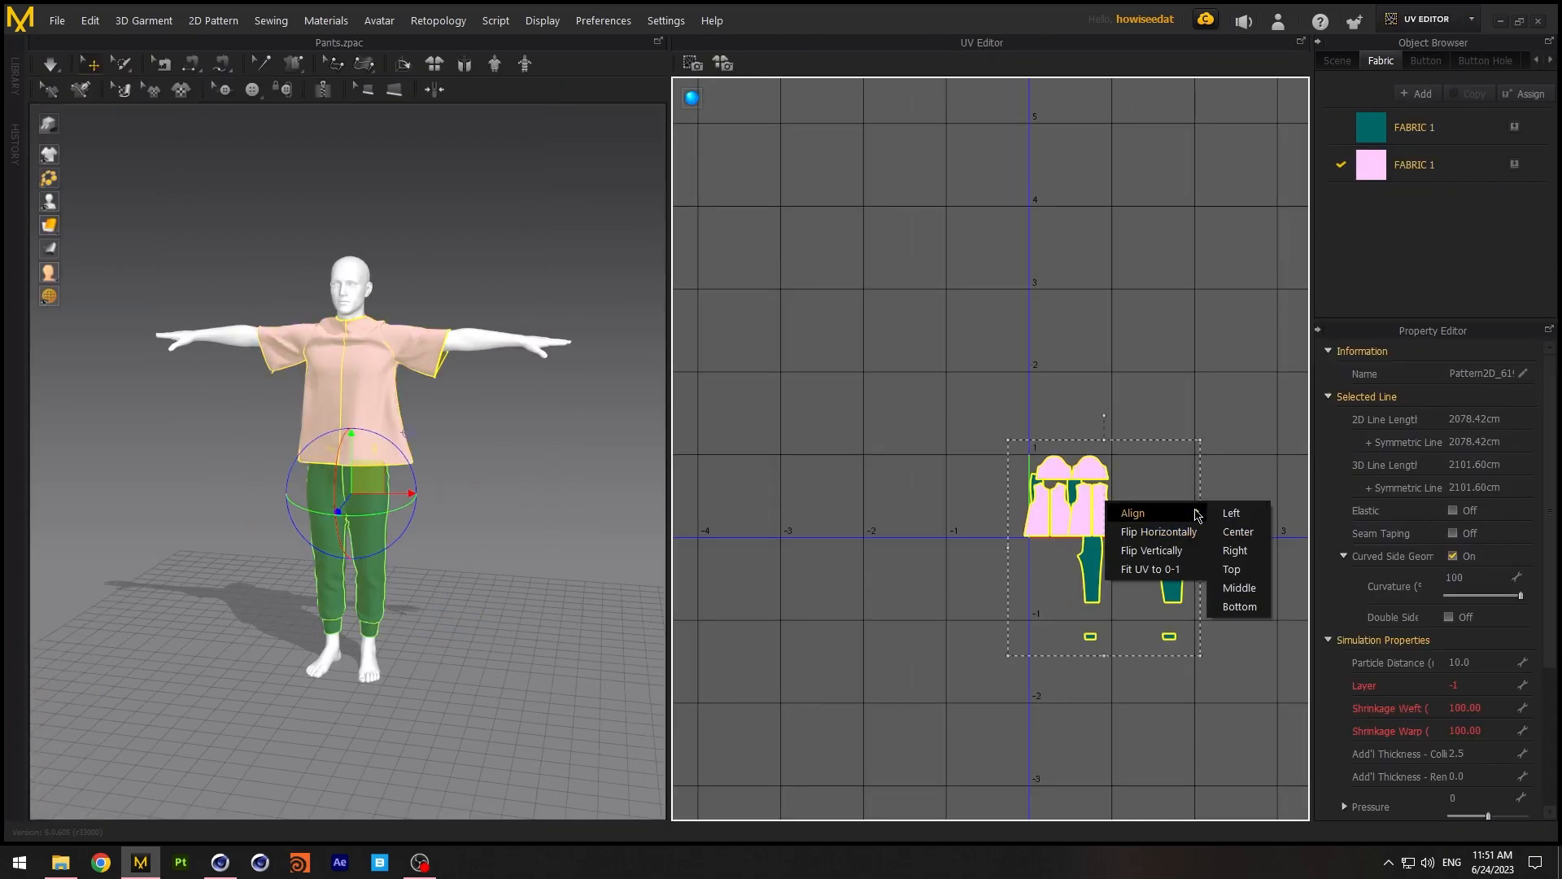
click(1237, 531)
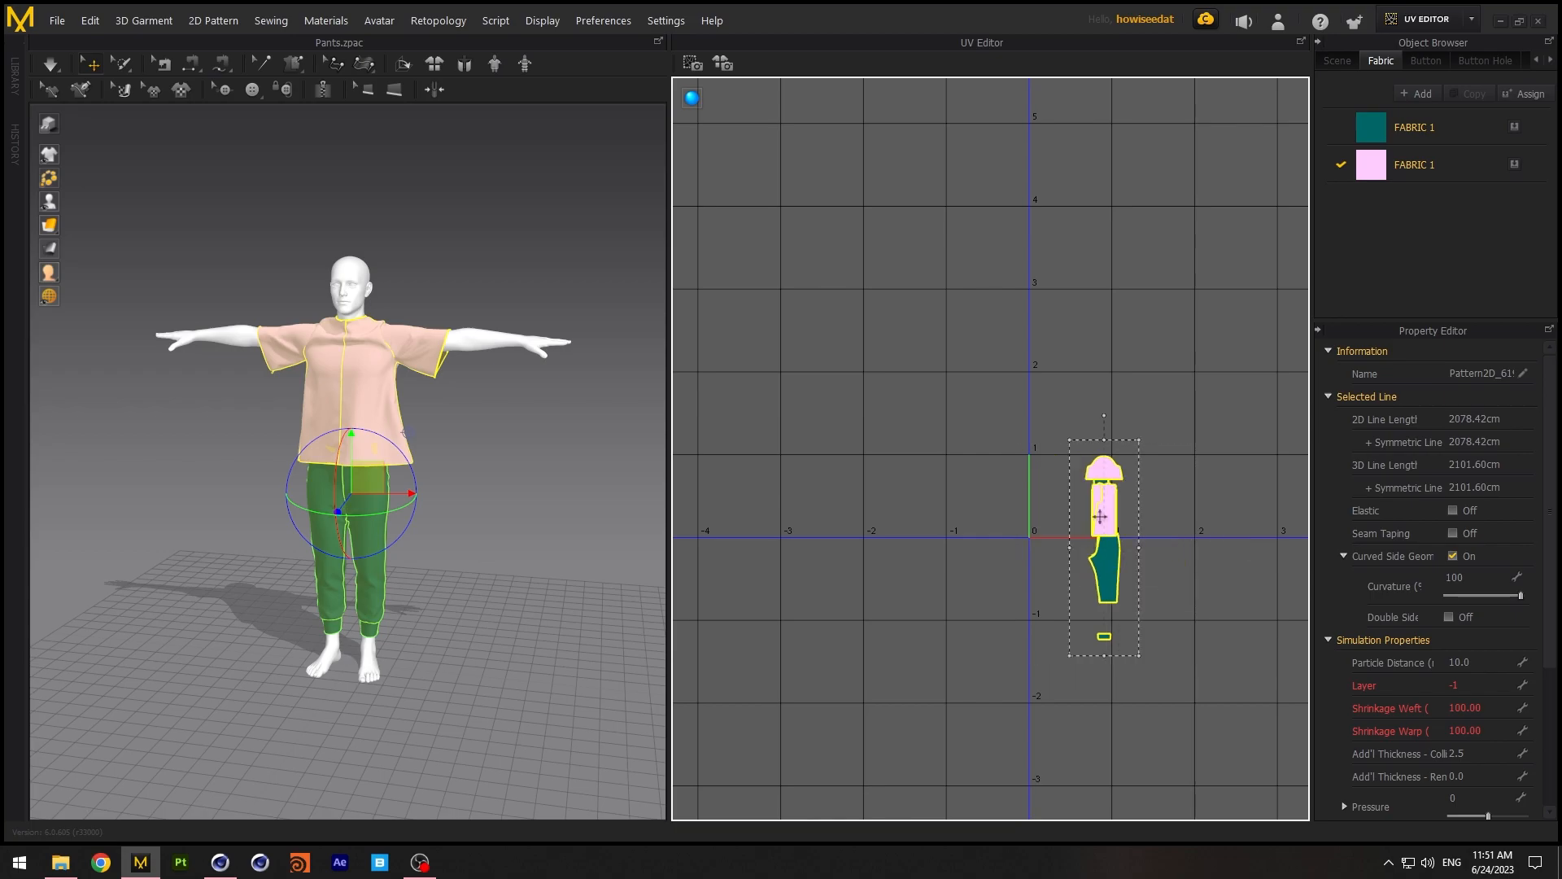
right_click(1109, 505)
mouse_move(1143, 515)
click(1241, 587)
Enlarge the stacked pattern UVs, position them around the UV origin, and clear the selection
drag(1140, 600, 1324, 787)
drag(1160, 642, 1039, 550)
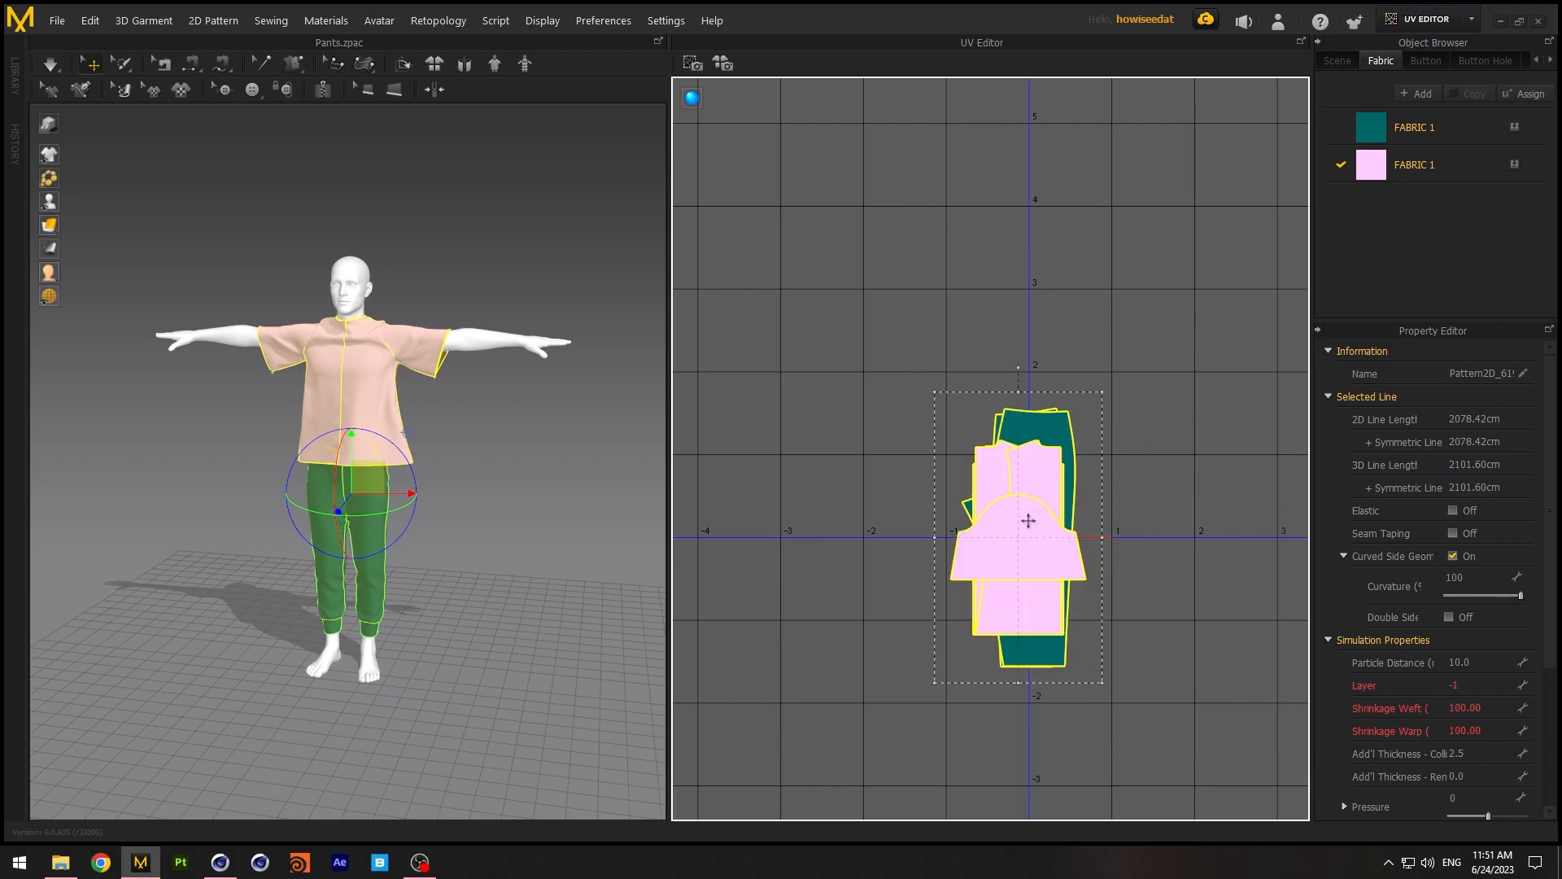
click(1188, 443)
In the Animation workspace, set the simulation quality to Animation (Stable) and check the Number of Simulation property
click(1431, 20)
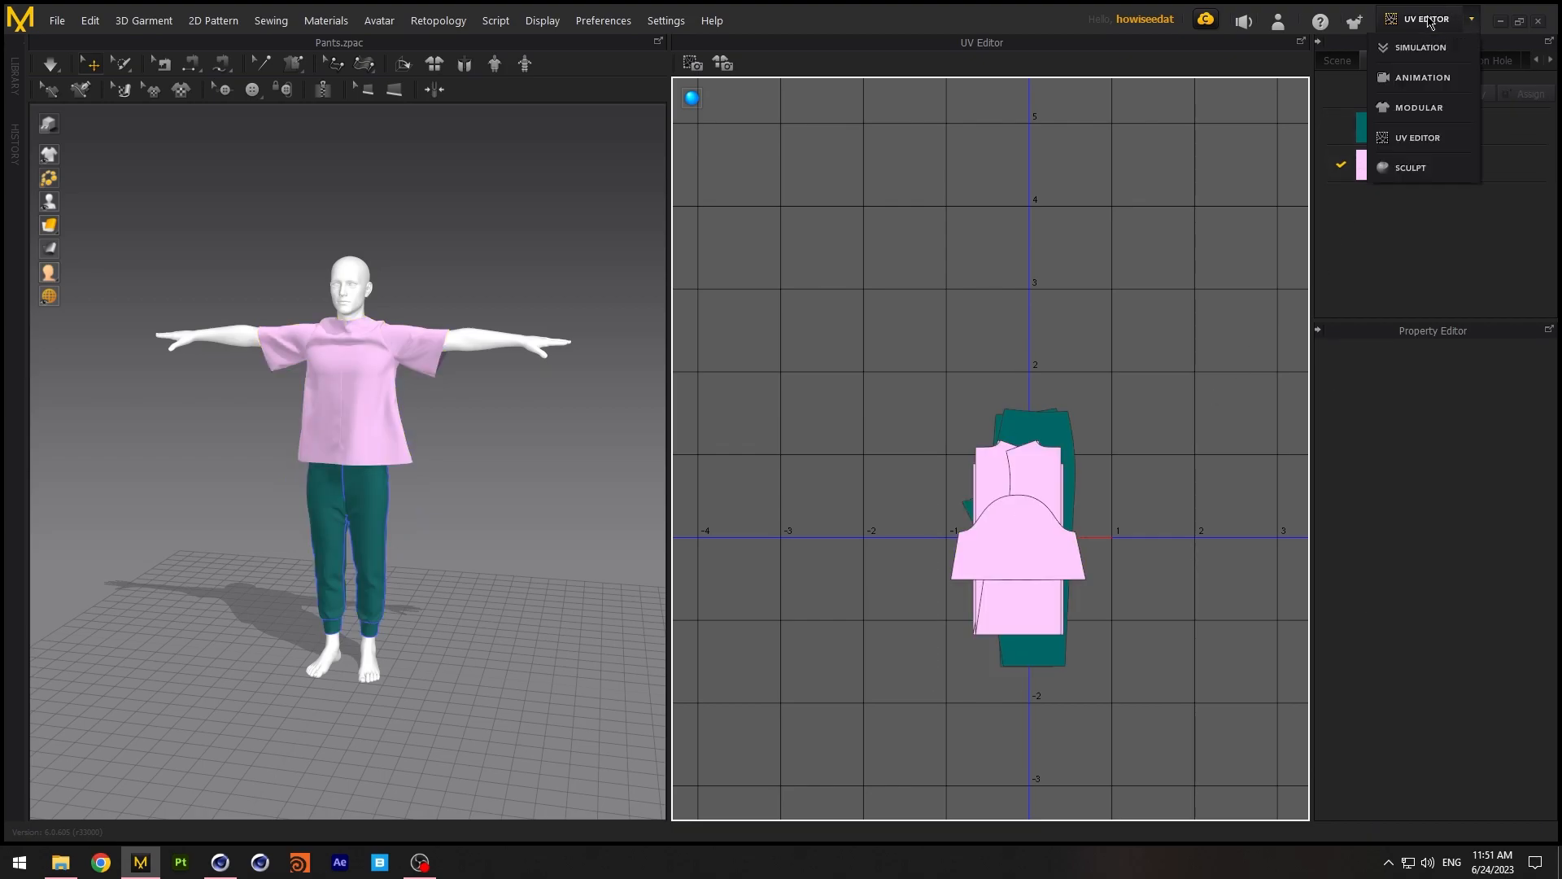
click(1424, 78)
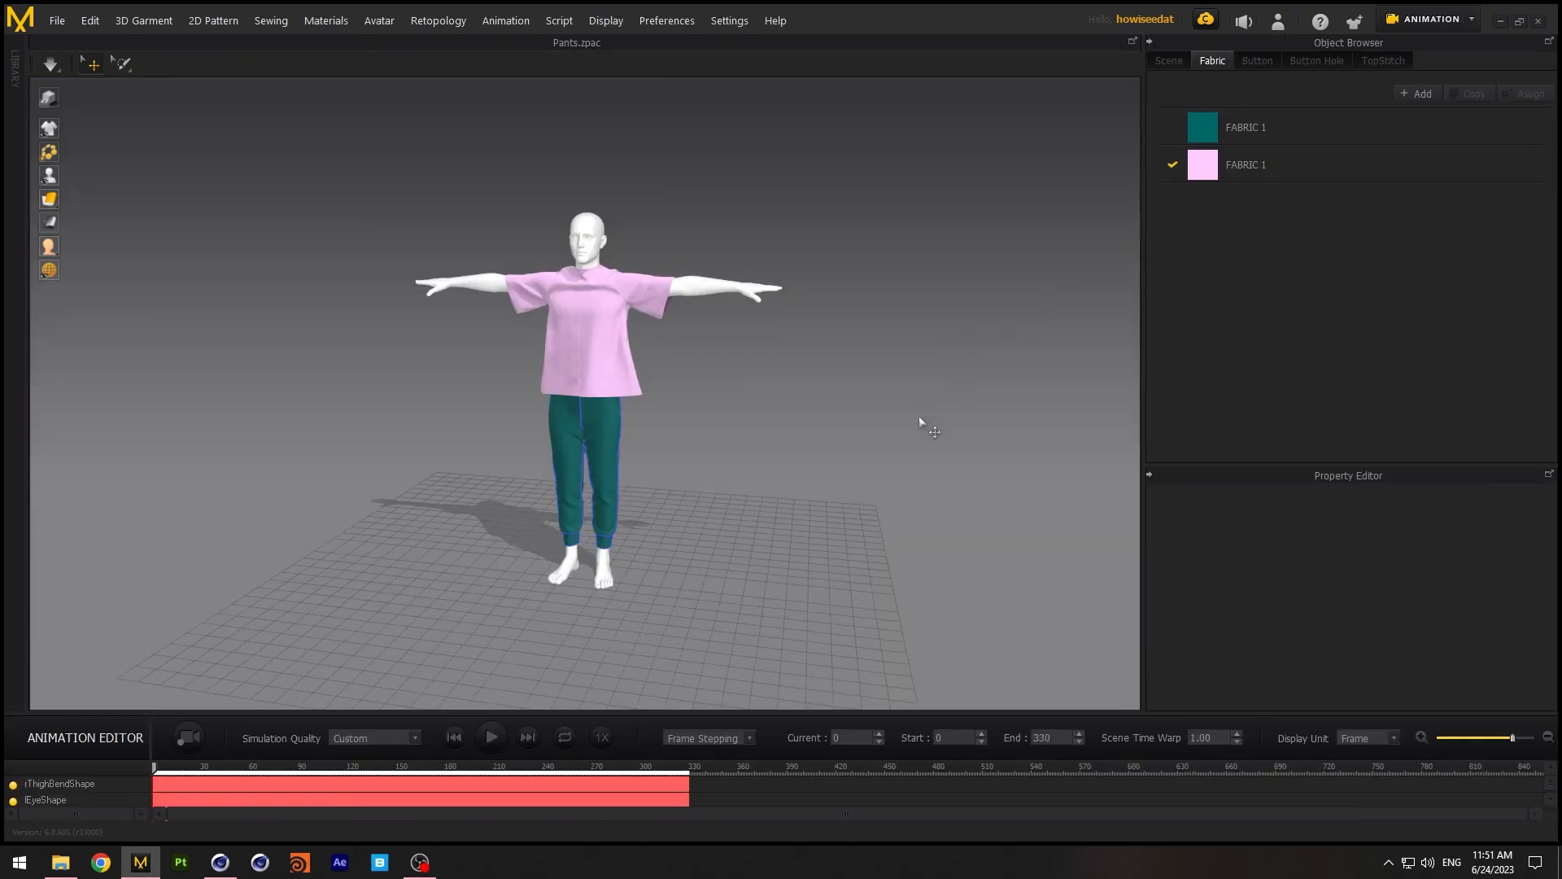
click(388, 739)
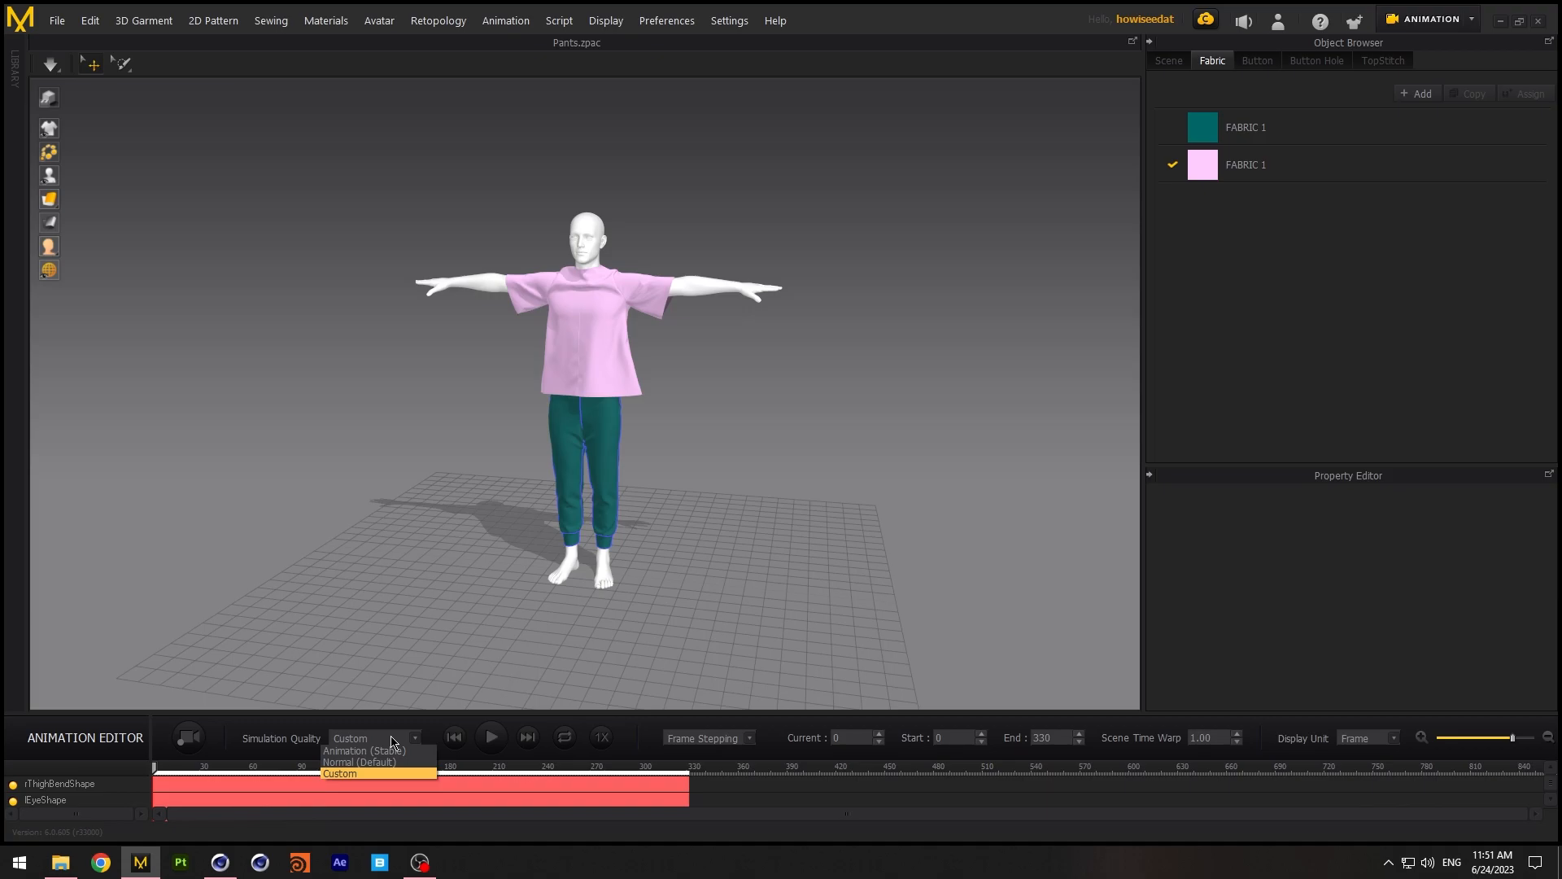
click(410, 750)
mouse_move(917, 506)
right_down()
mouse_move(624, 478)
mouse_move(916, 509)
right_up()
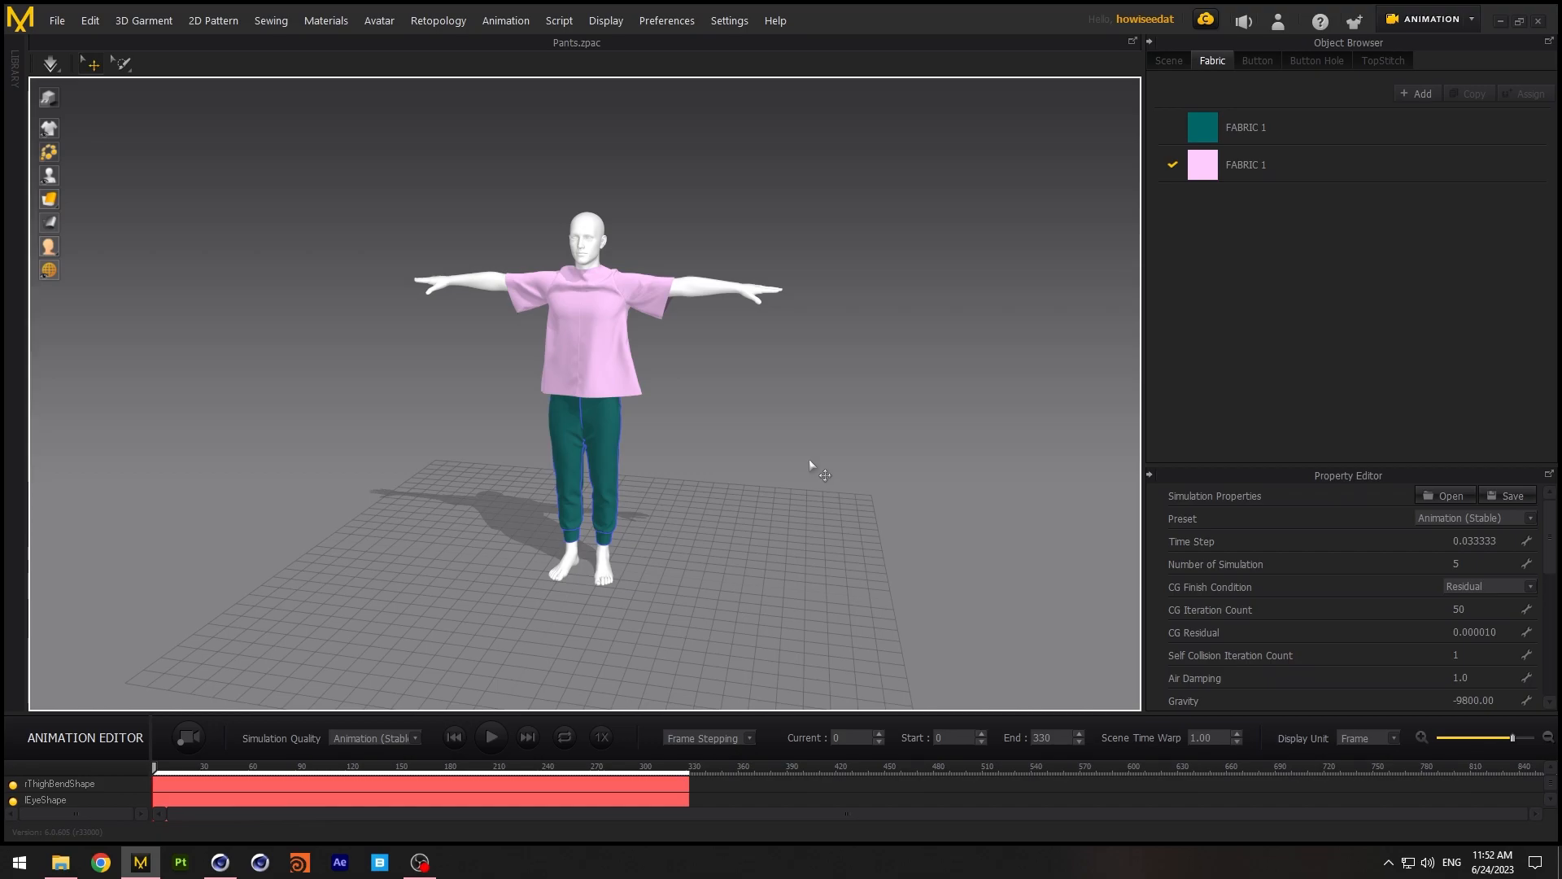
click(1485, 560)
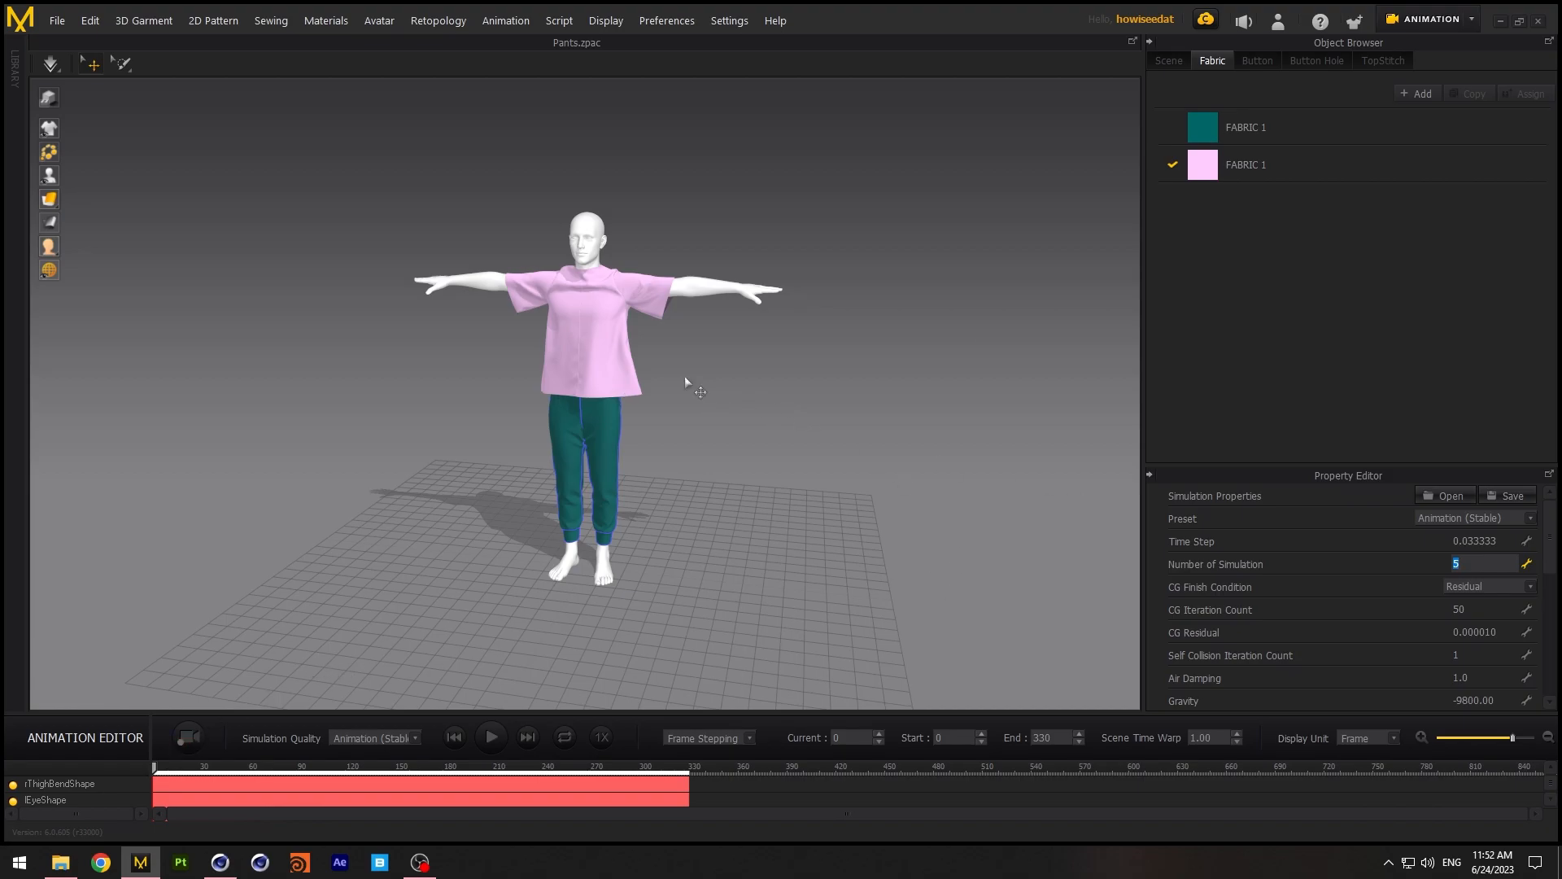
Return to the Simulation workspace and check the additional collision thickness of the T-shirt and pants patterns
click(1426, 19)
click(1416, 48)
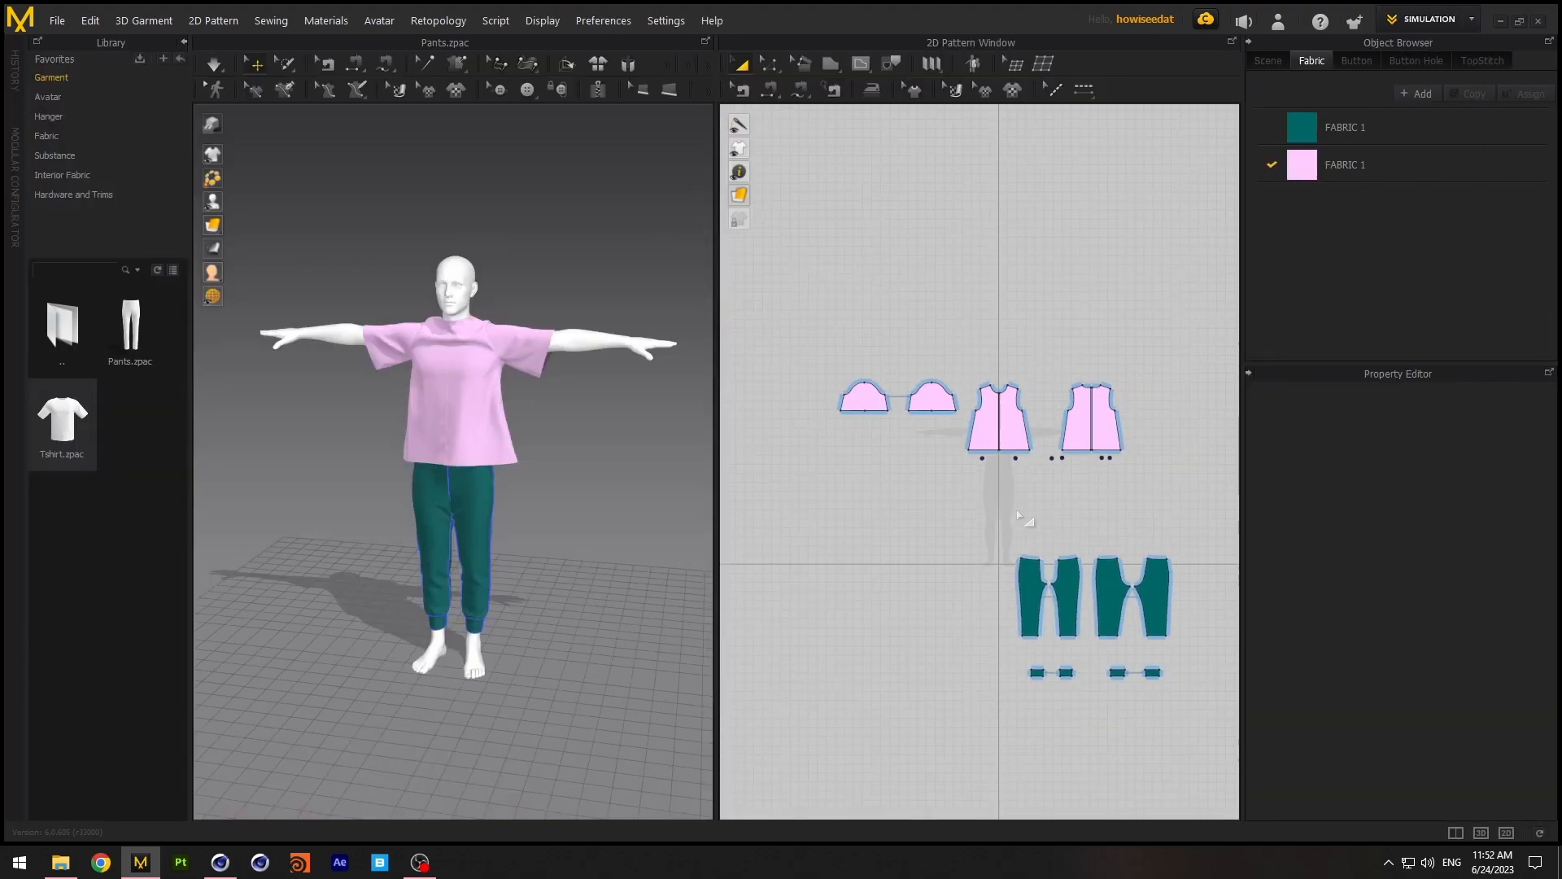
drag(856, 361, 1165, 498)
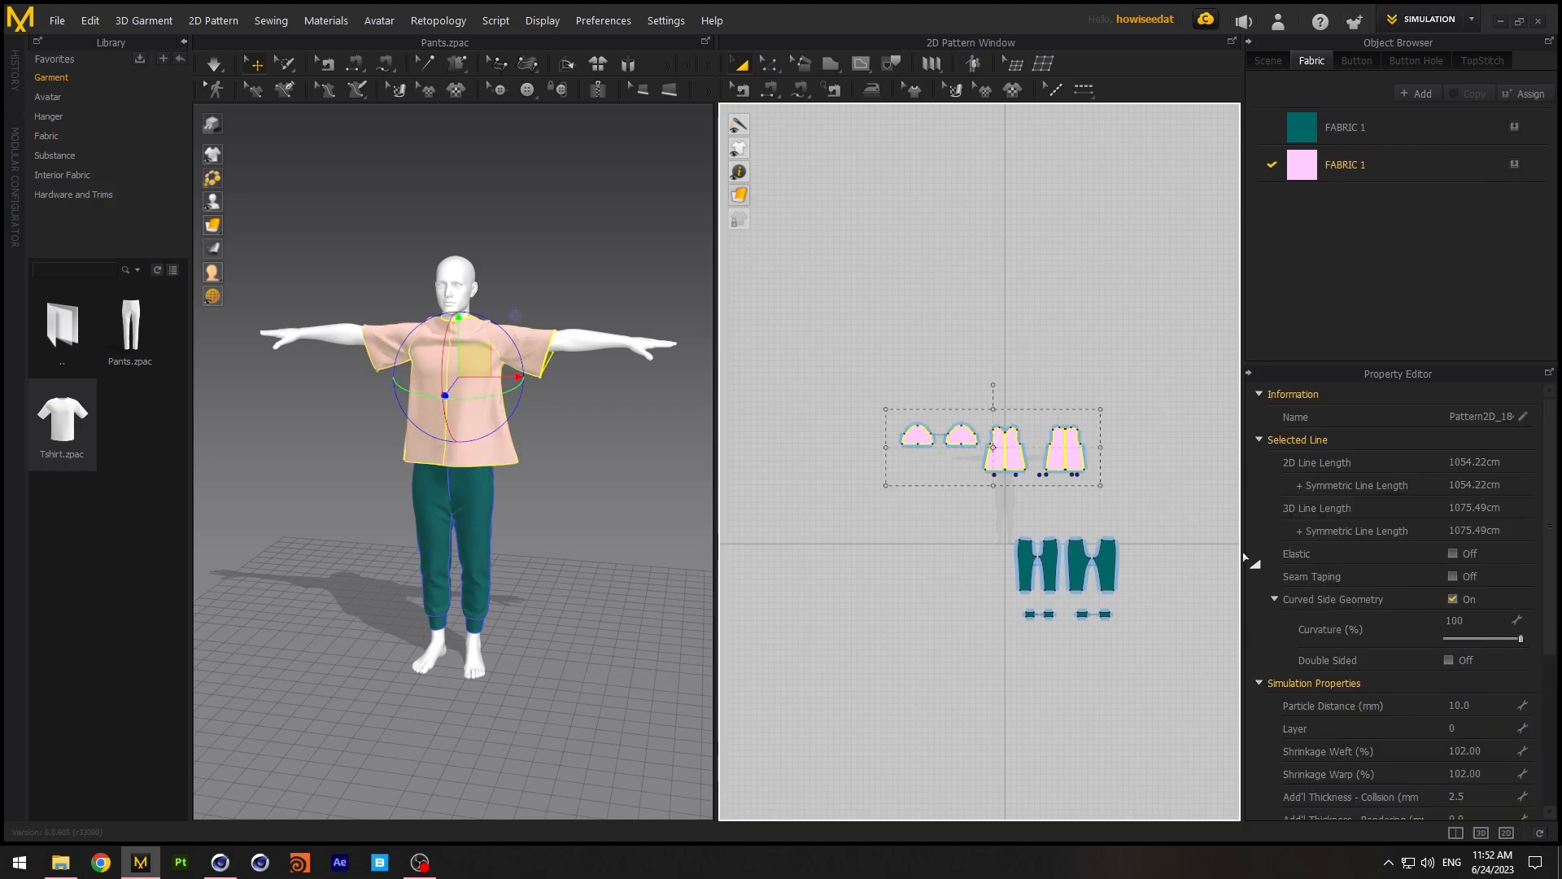
scroll(1469, 697, down, 3)
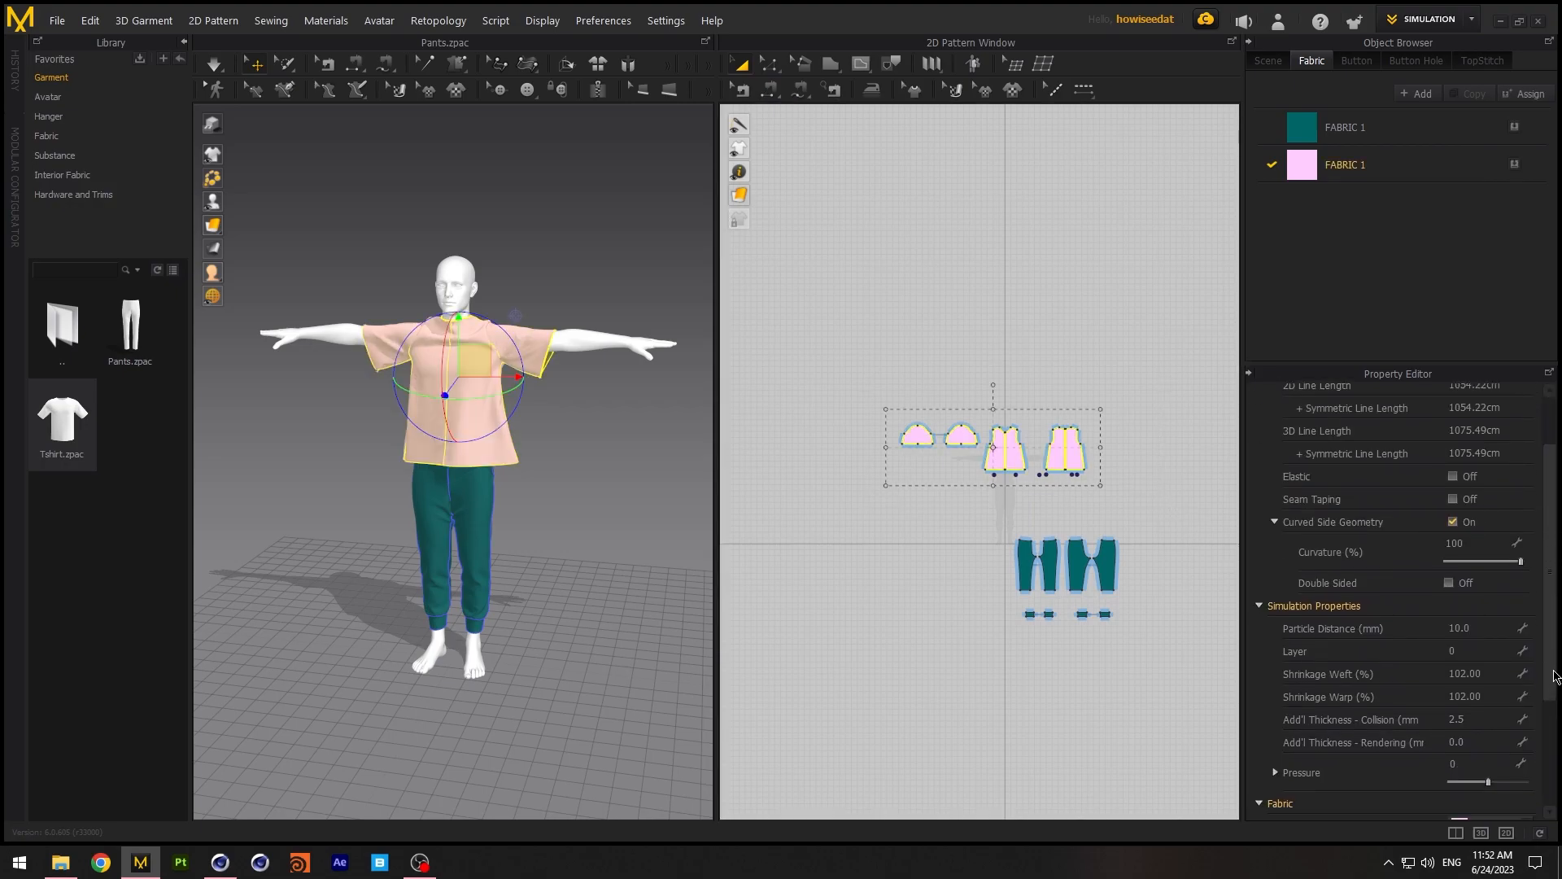
click(1476, 716)
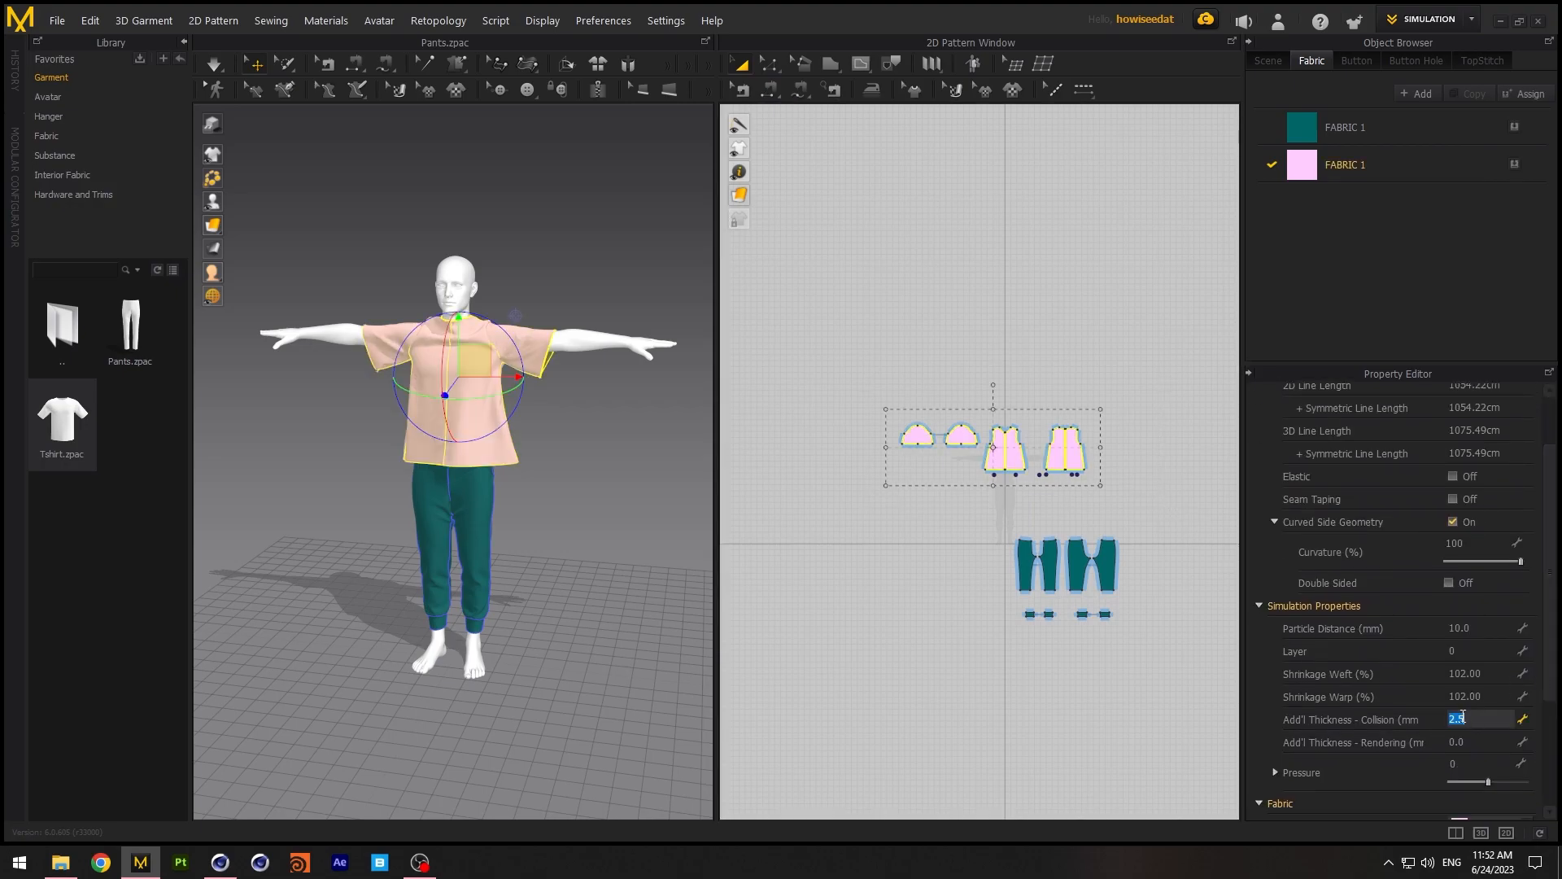
drag(979, 523, 1181, 677)
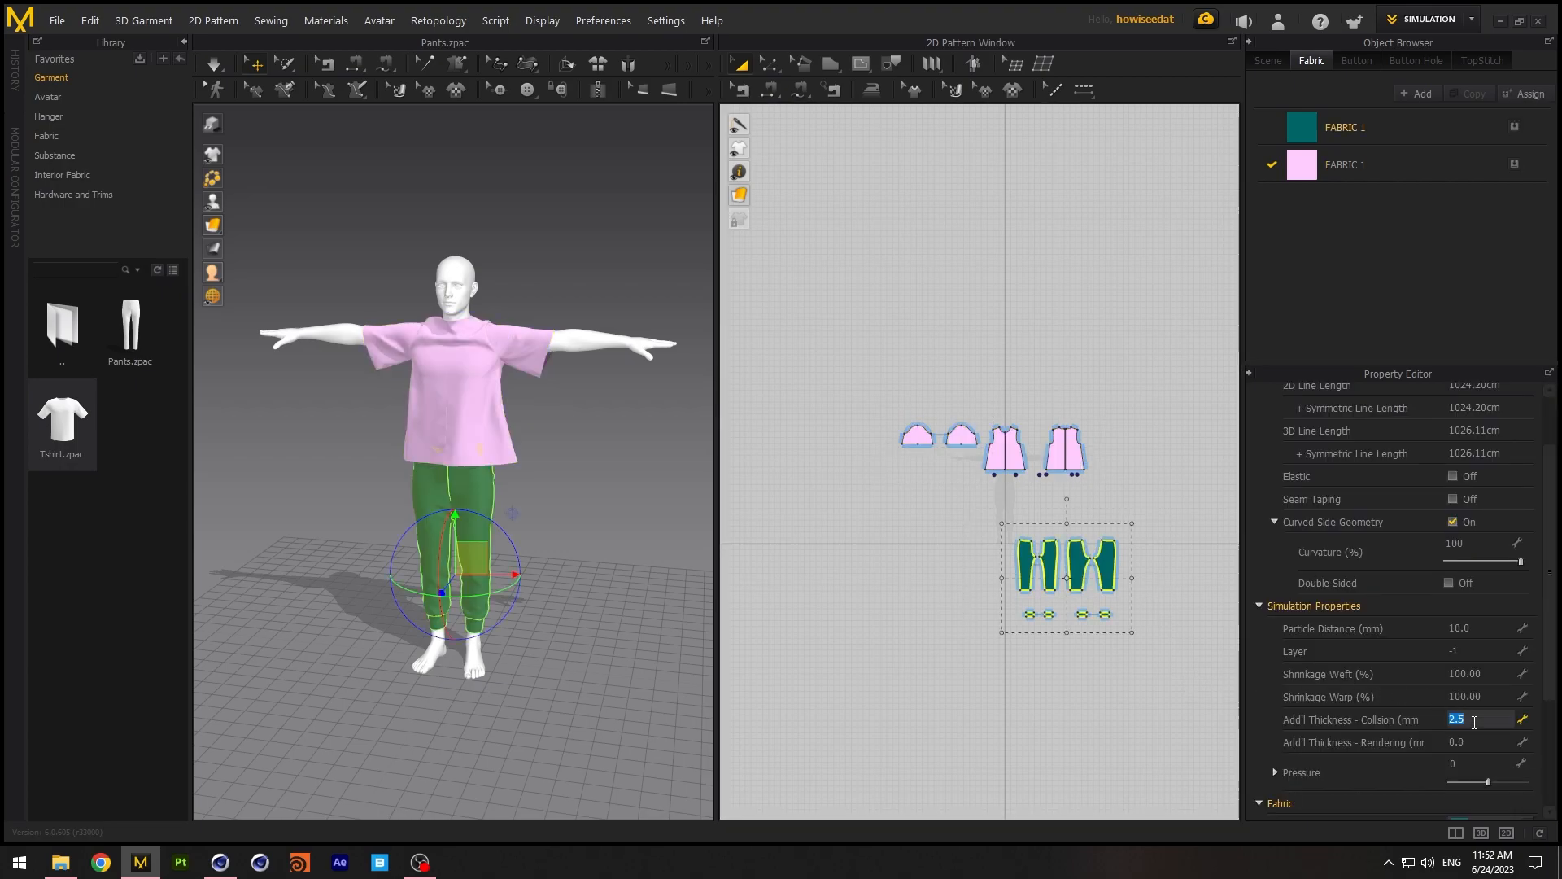
click(882, 549)
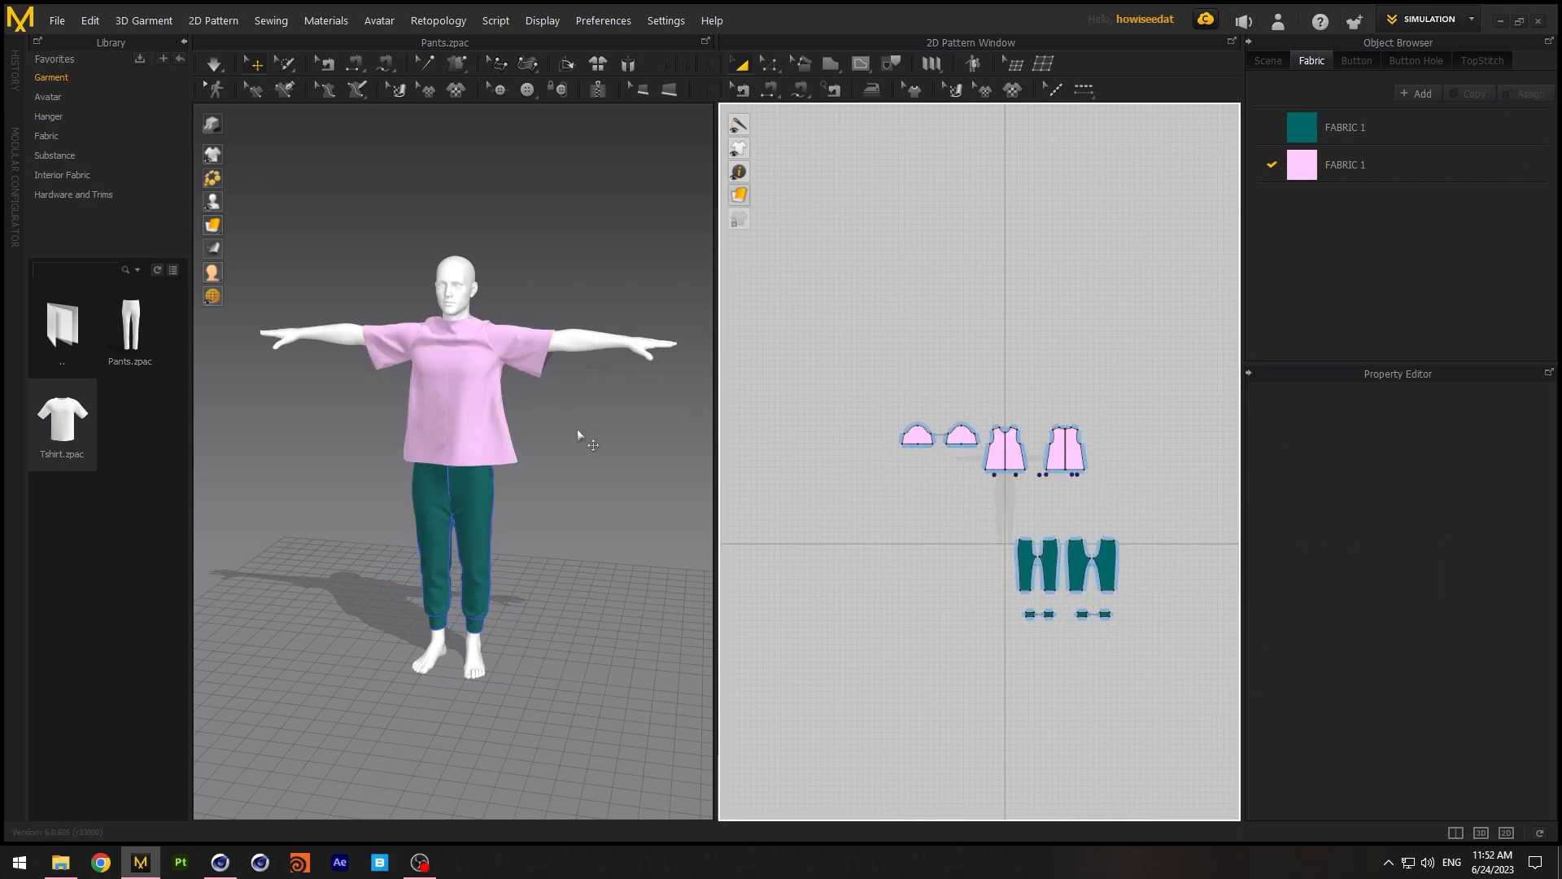
right_drag(521, 515, 518, 474)
Return to the Animation workspace, record the garment simulation over the avatar's animation, and inspect it from several sides
click(1432, 25)
click(1432, 78)
click(192, 740)
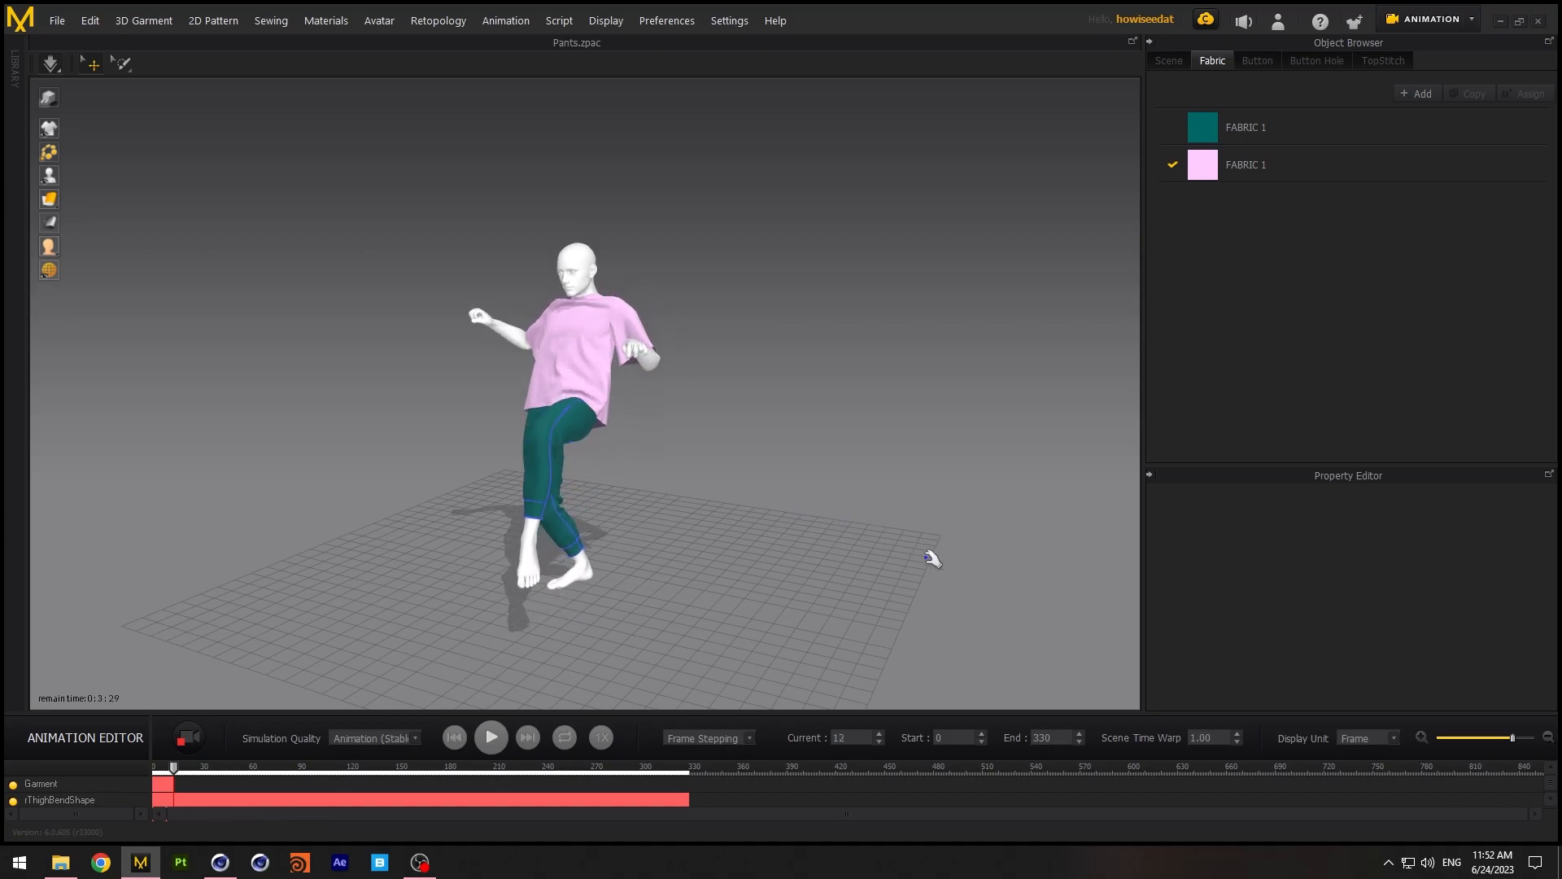
right_drag(941, 600, 798, 587)
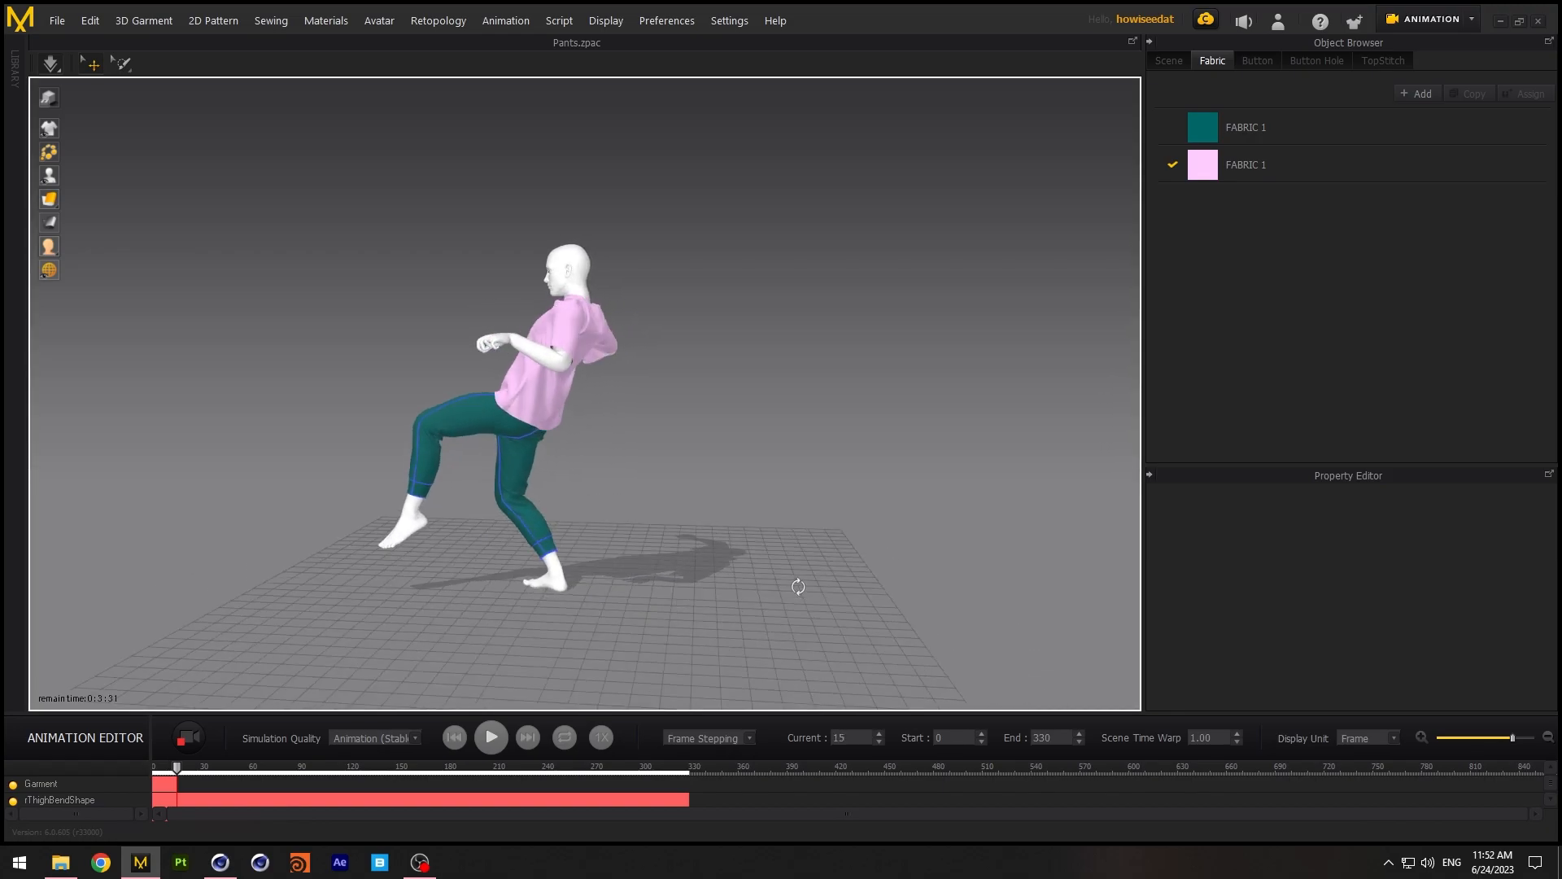
right_drag(938, 540, 1265, 535)
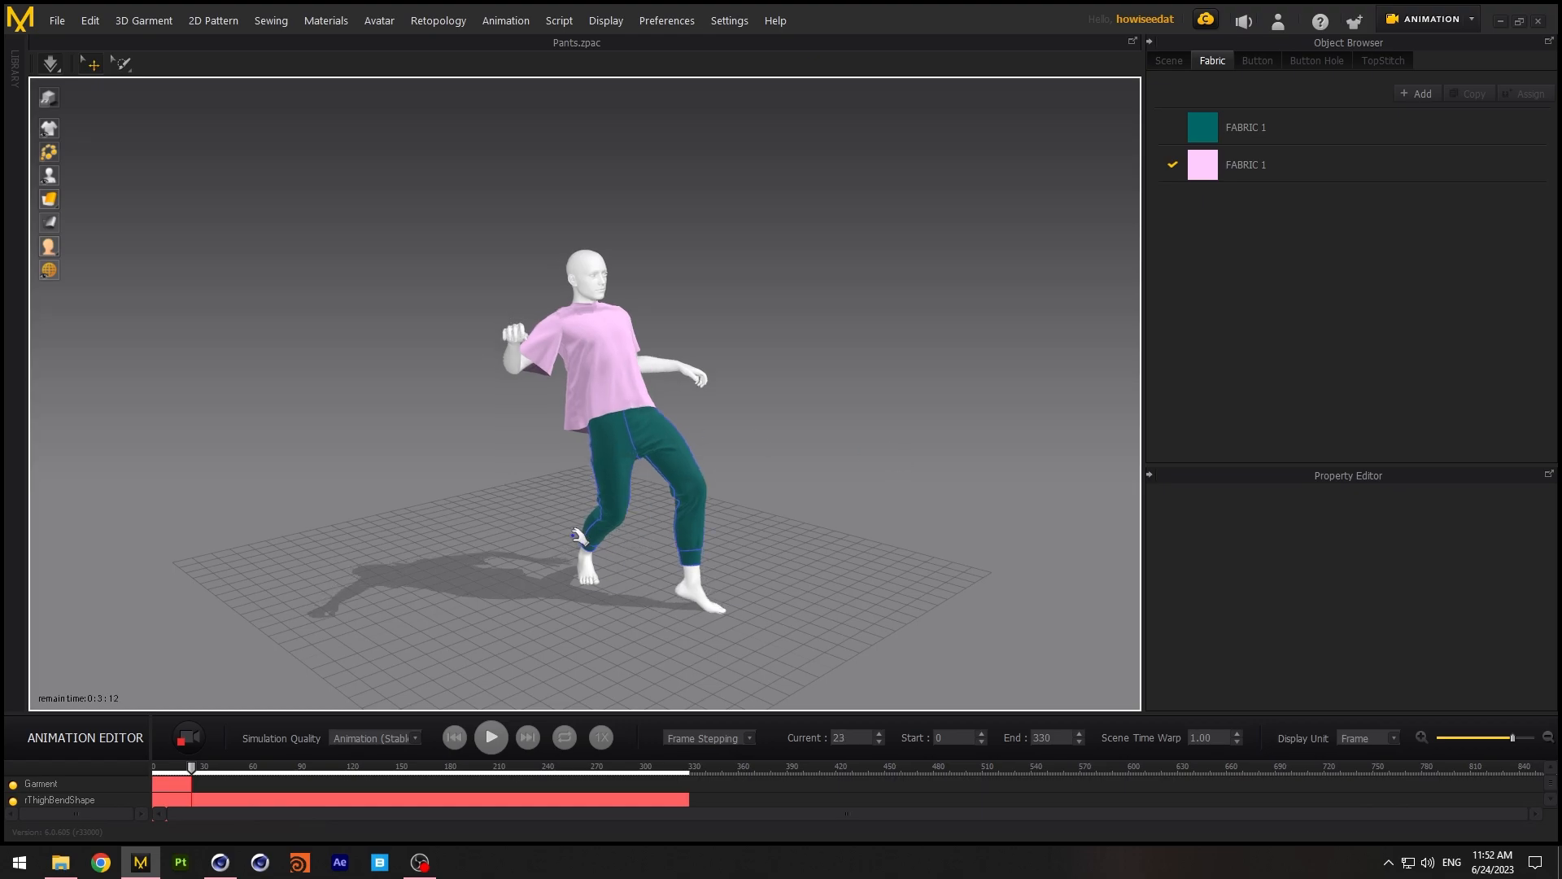
Switch to Cinema 4D, close the motion timeline panel, and clear the object selection
click(220, 865)
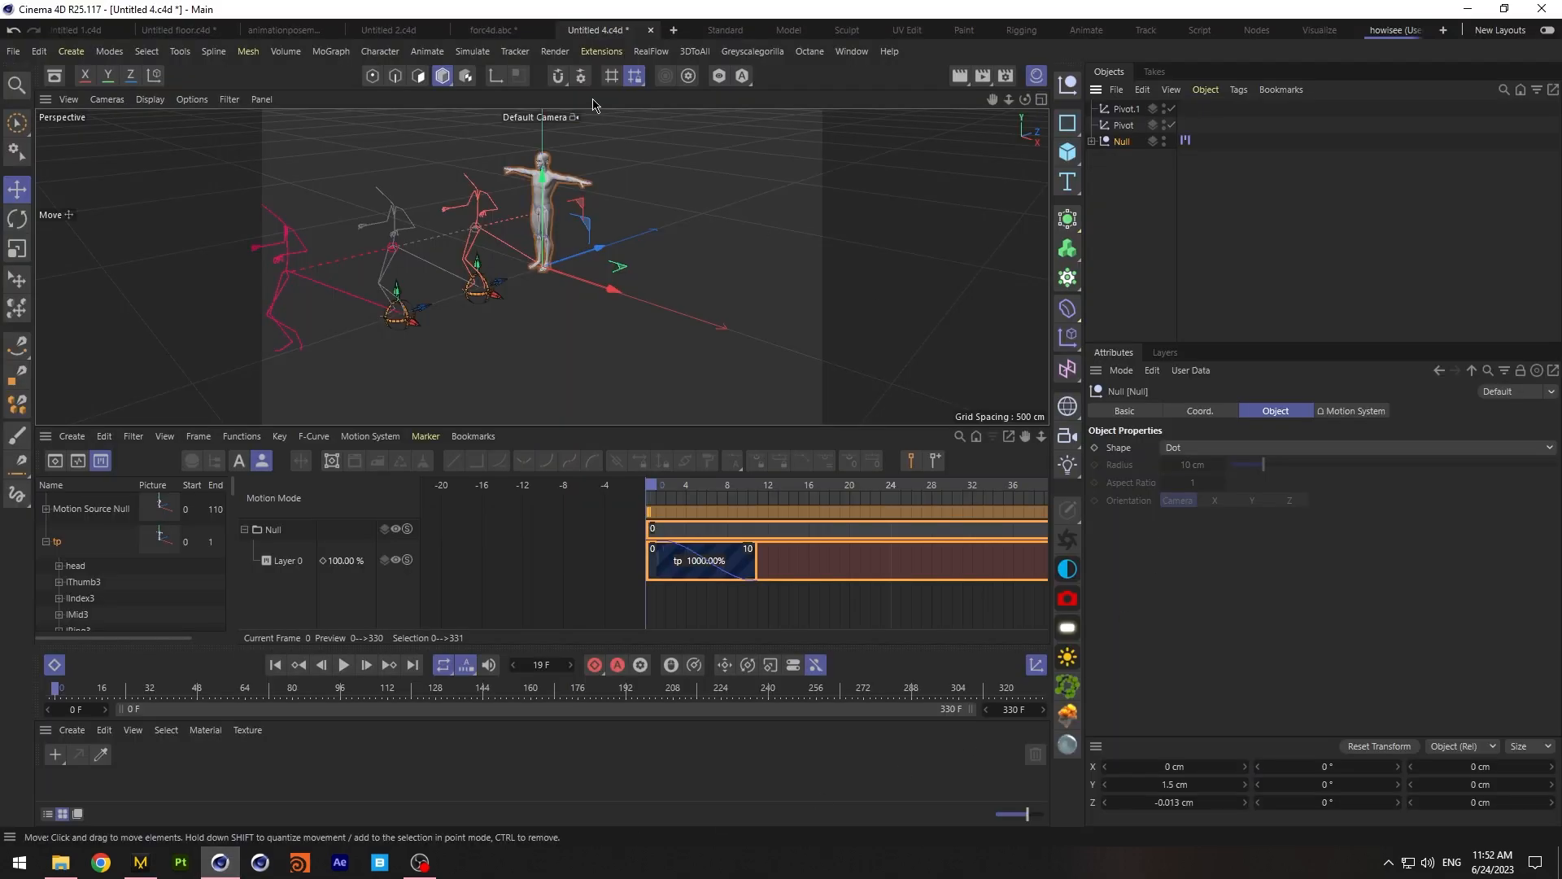
drag(993, 101, 986, 192)
drag(542, 266, 543, 249)
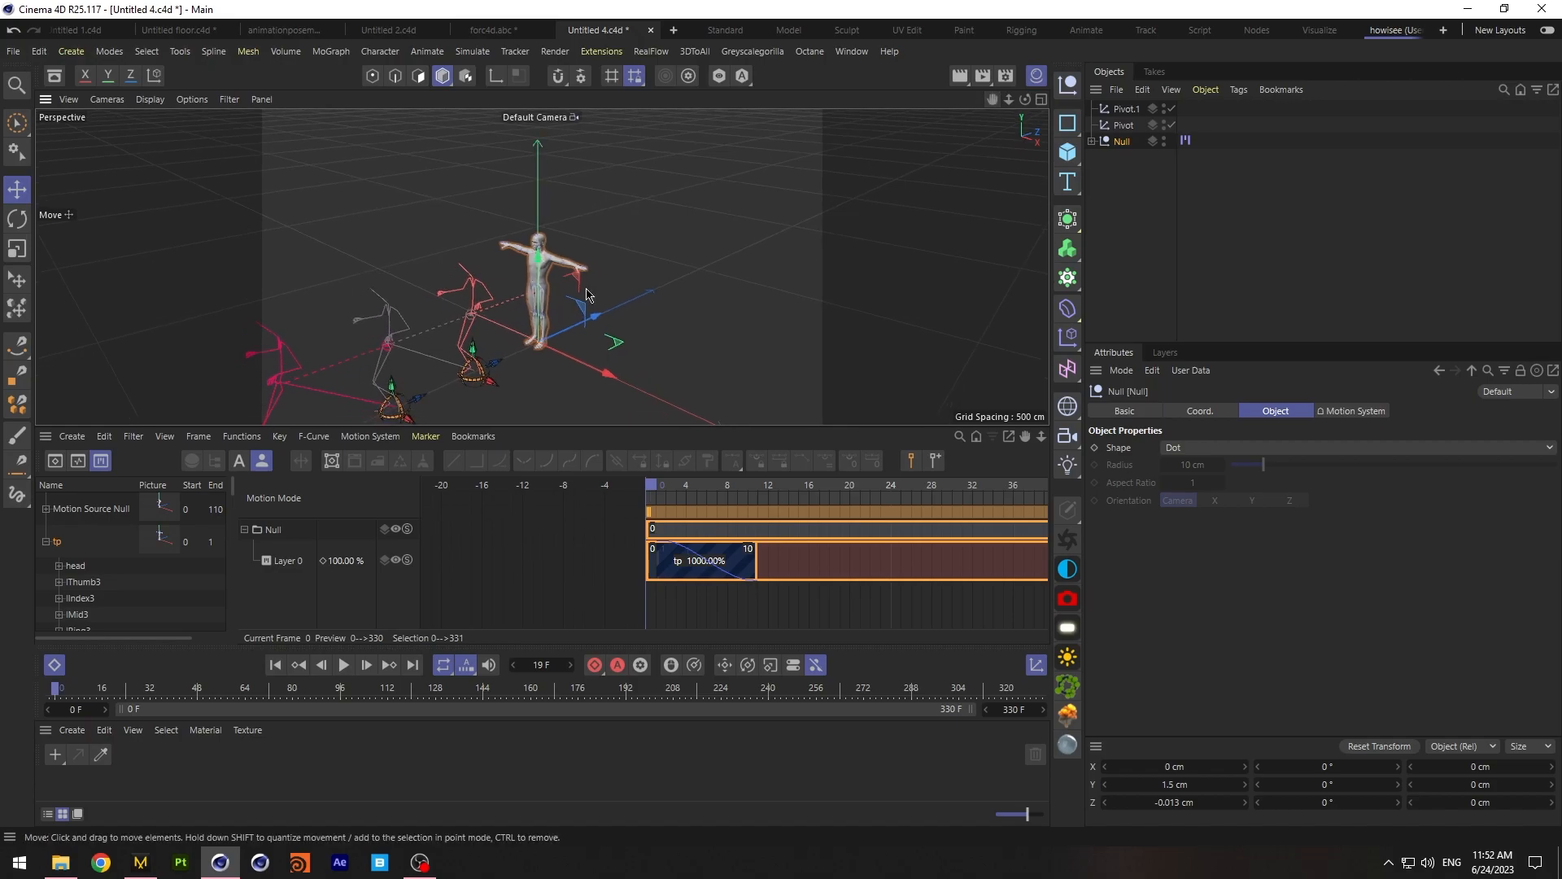
click(45, 436)
click(138, 735)
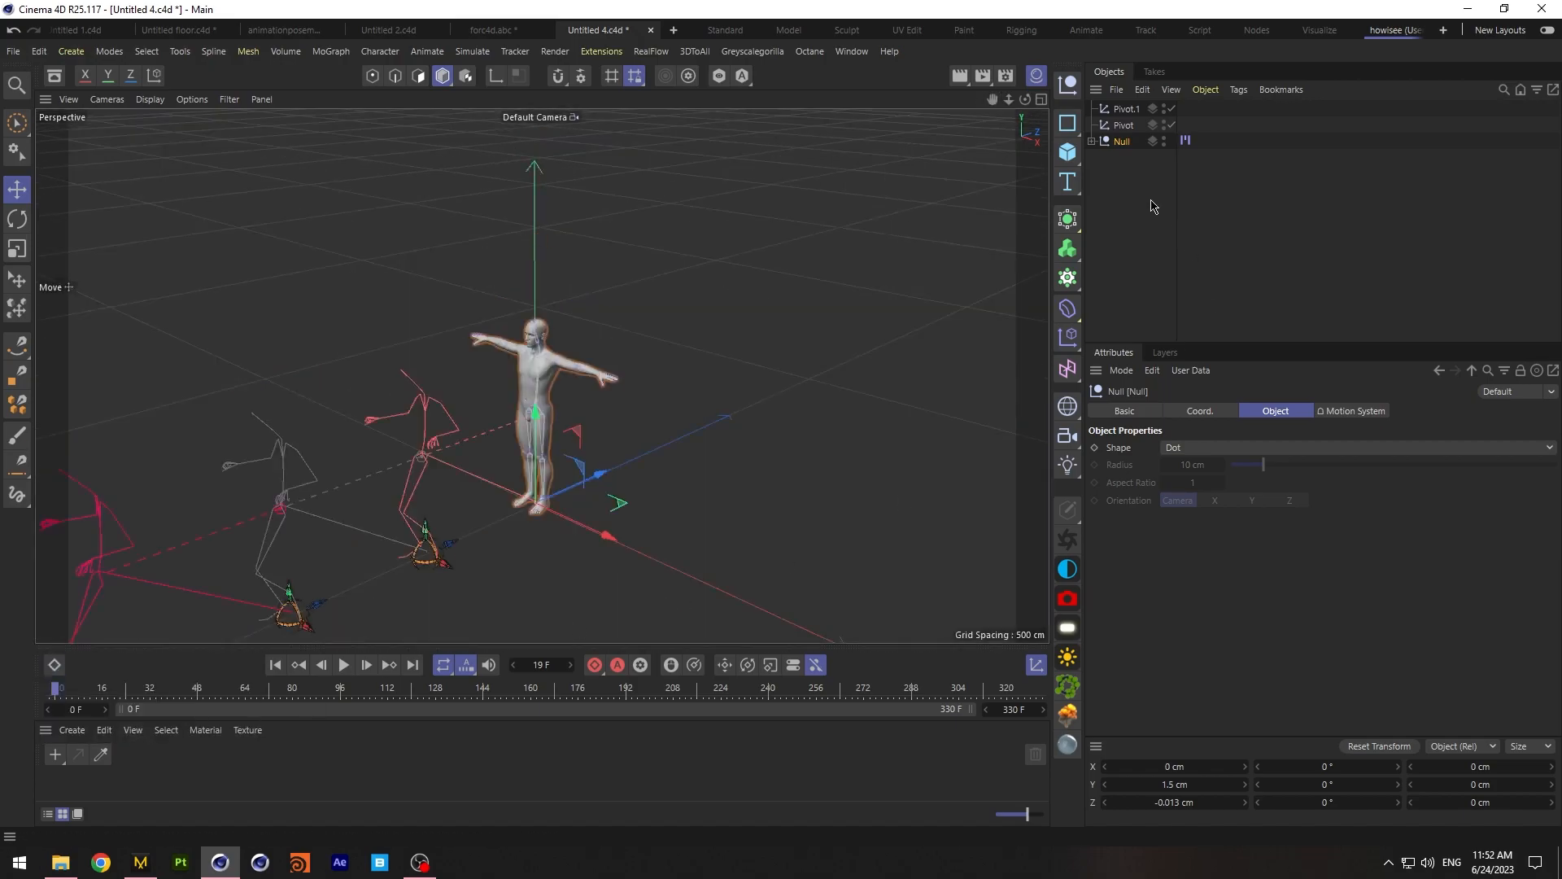
click(1109, 232)
Expand the Null, select the head mesh, and activate Live Selection in point mode
drag(993, 100, 985, 275)
click(1092, 141)
click(1129, 157)
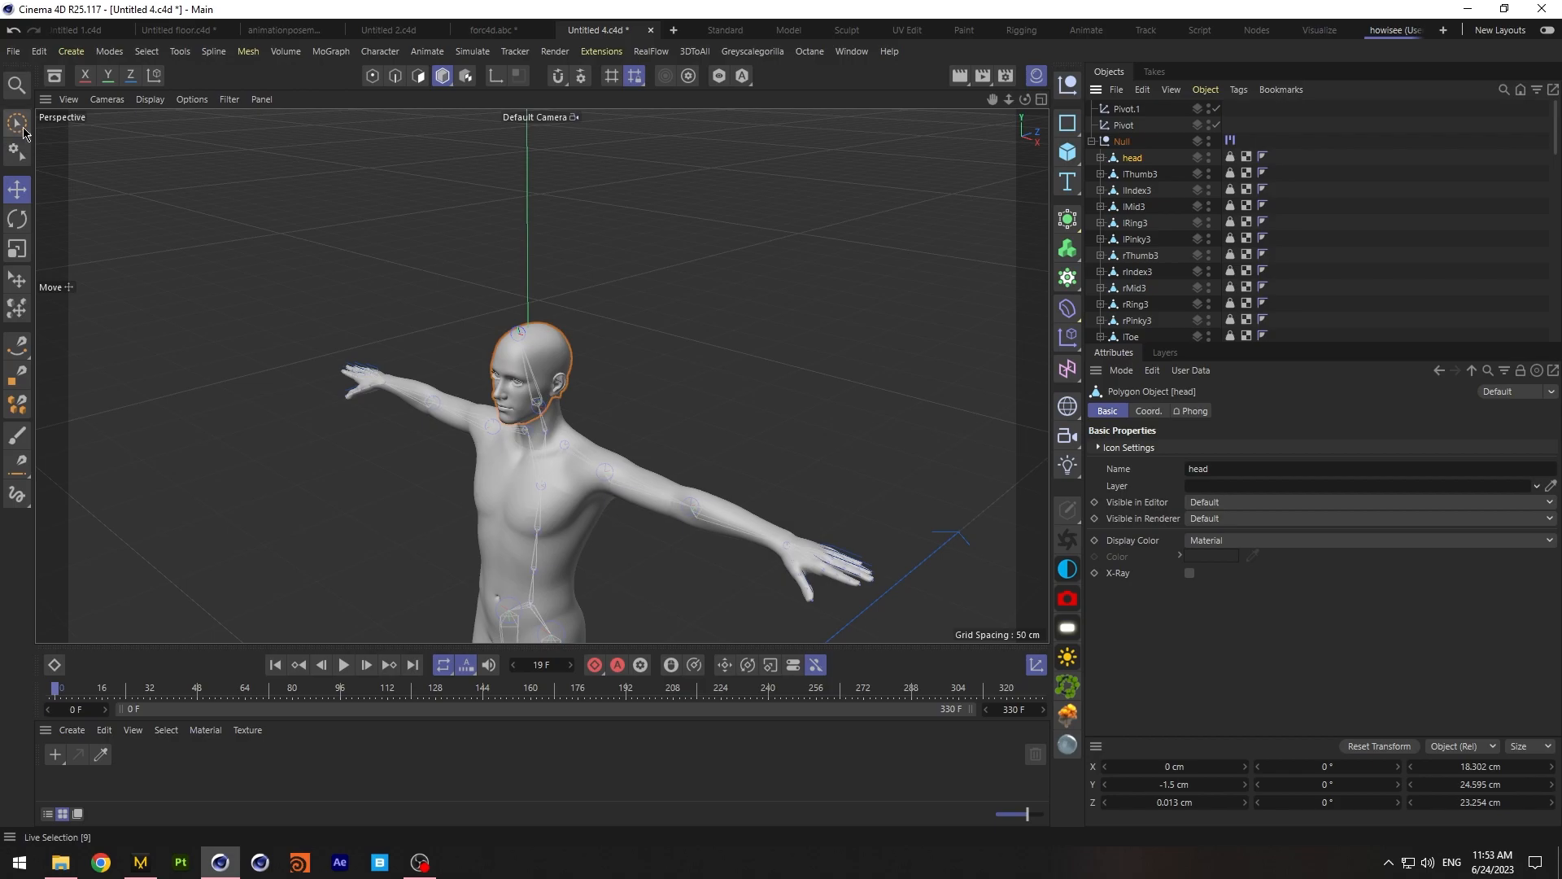
click(16, 122)
click(371, 74)
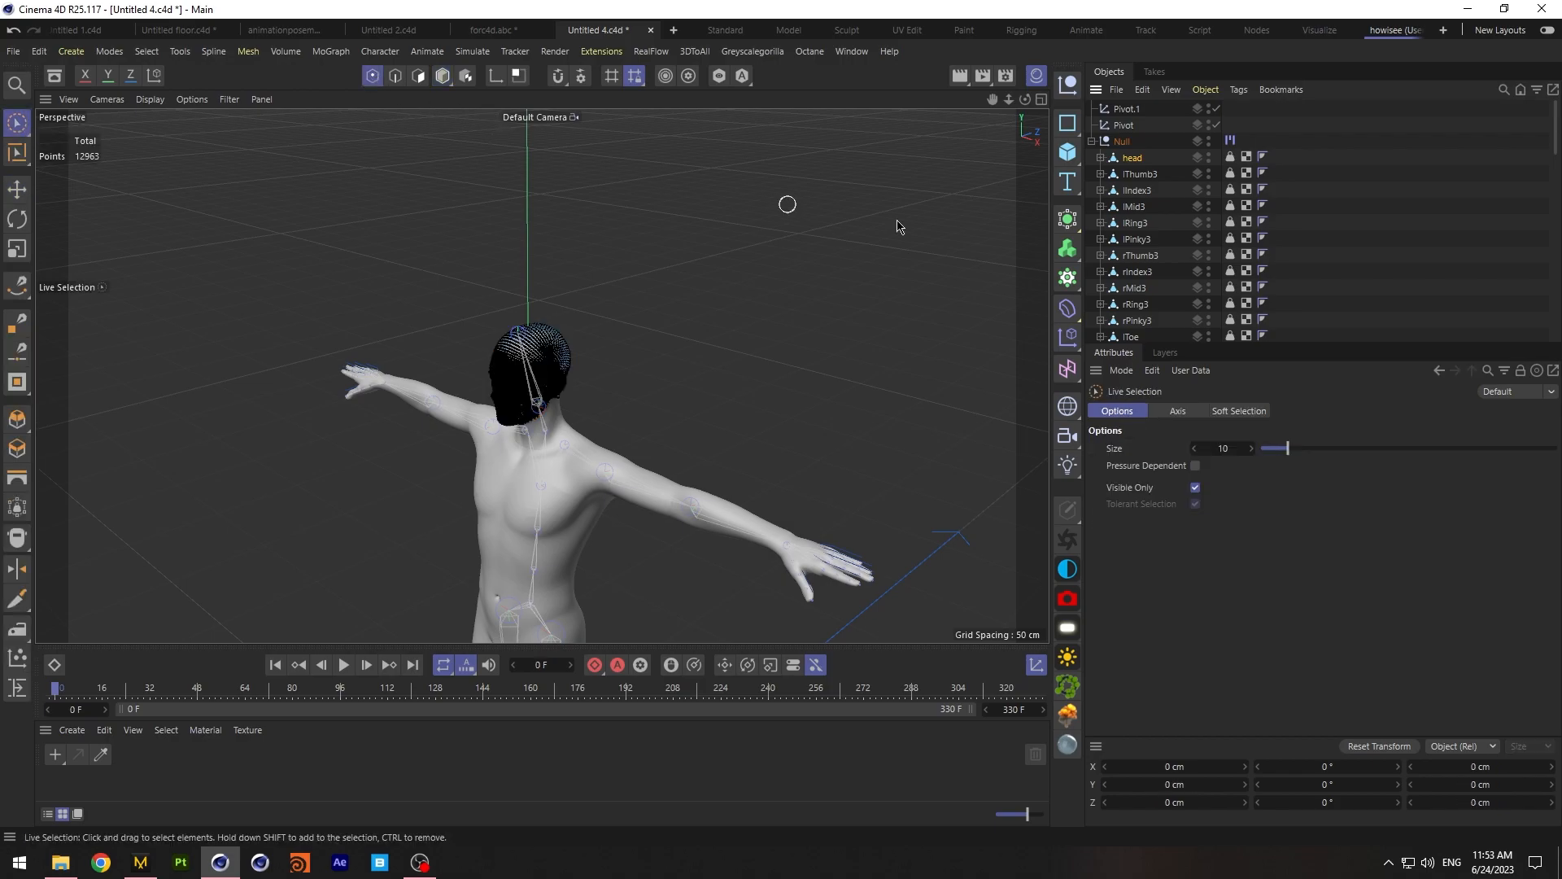
Select a narrow strip of head points along the midline, from the upper forehead over the crown to the back of the head
drag(1009, 100, 960, 98)
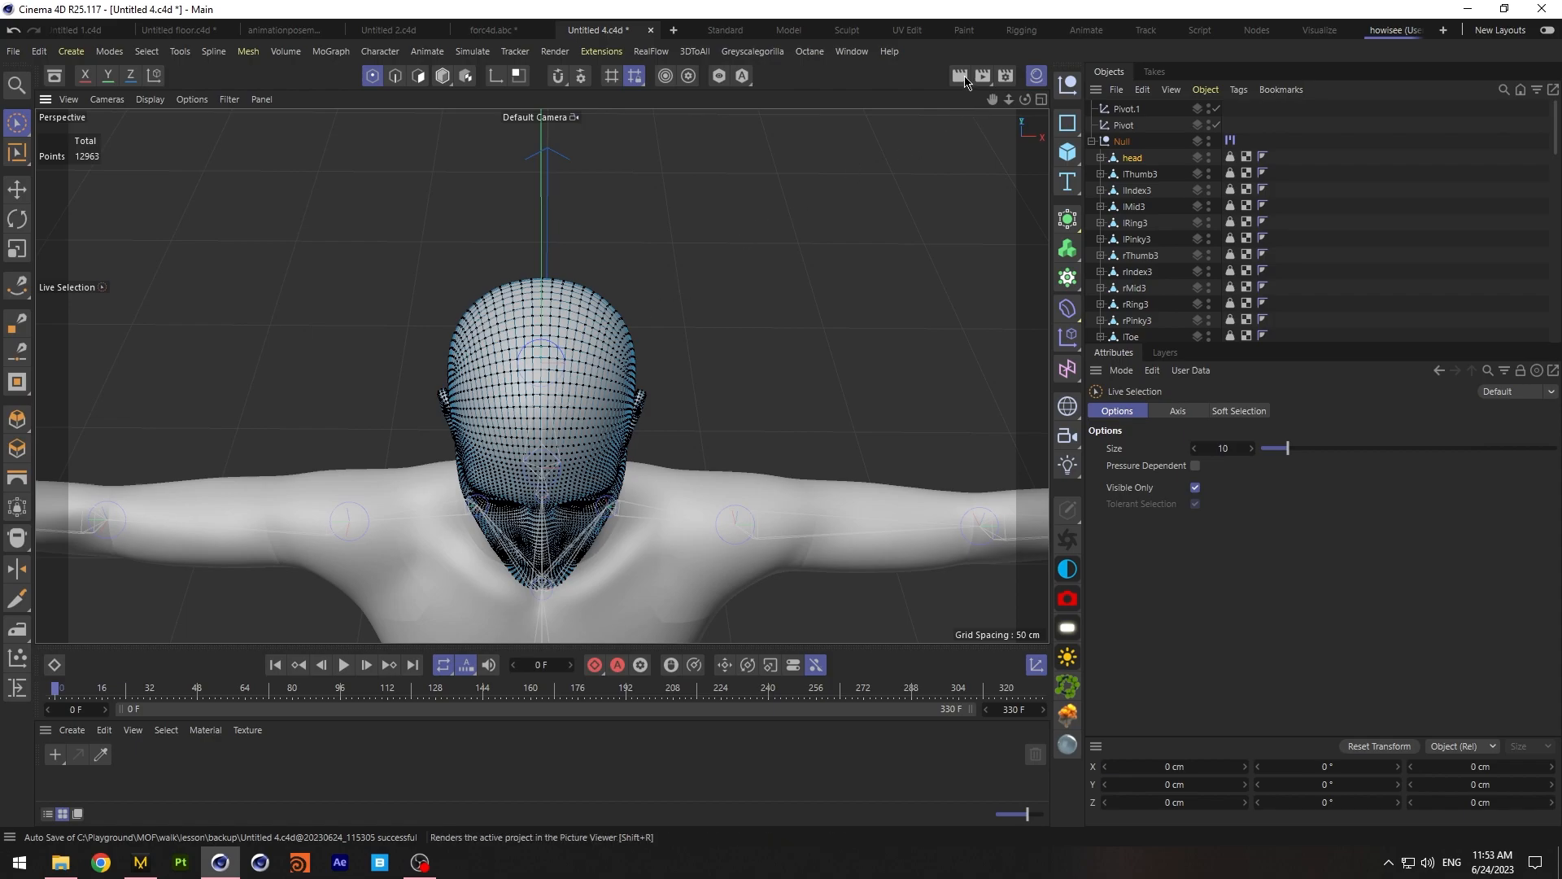
alt+drag(535, 420, 537, 390)
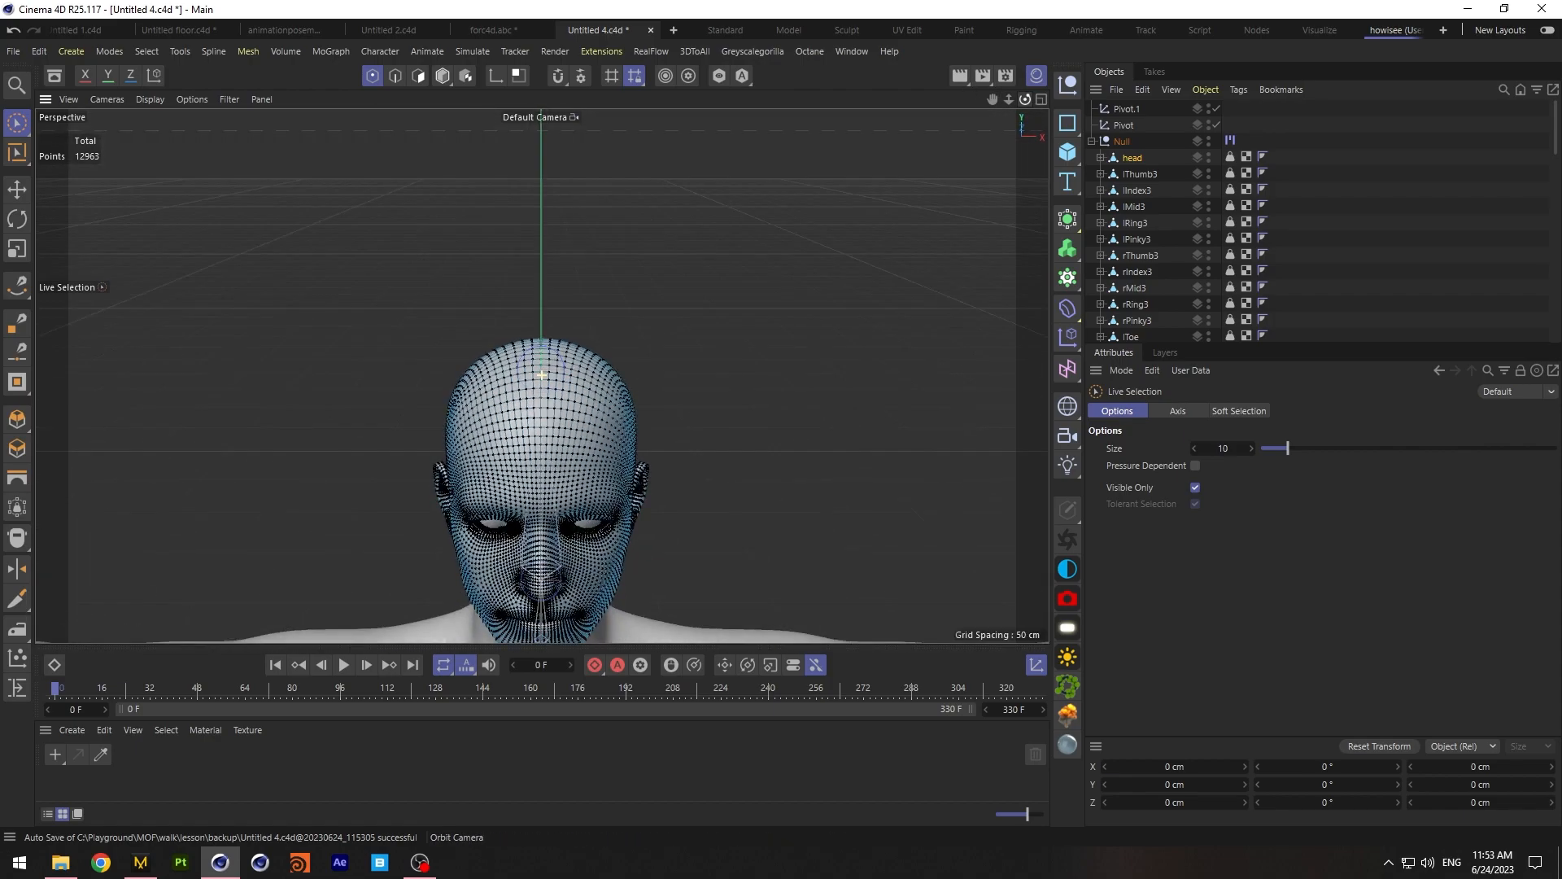
click(541, 446)
mouse_move(528, 351)
mouse_down()
mouse_move(526, 376)
mouse_move(552, 355)
mouse_up()
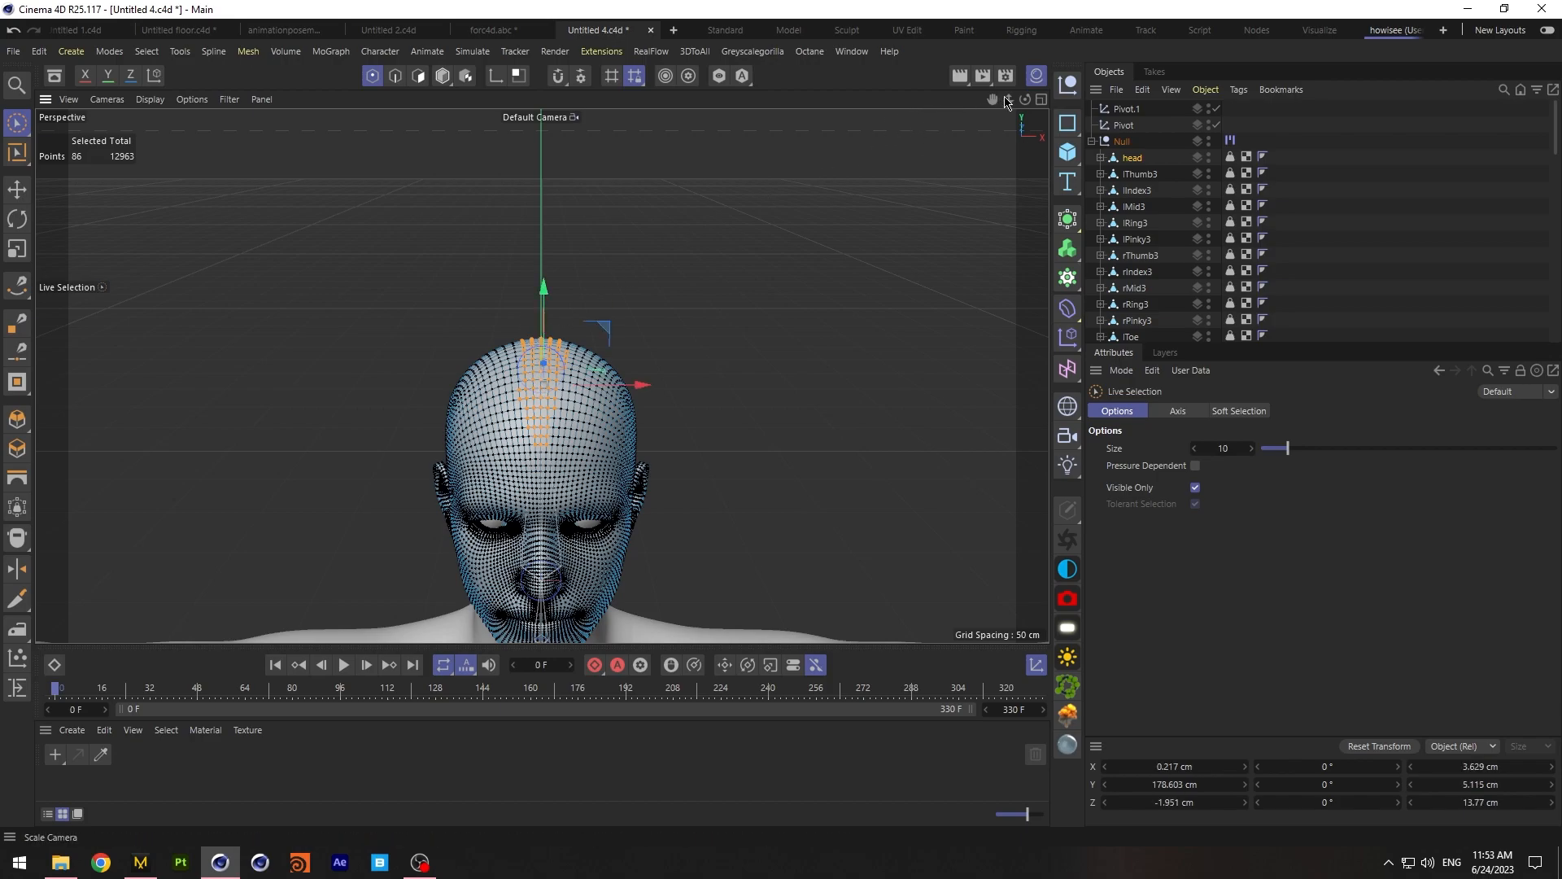
alt+drag(538, 388, 542, 376)
alt+right_drag(542, 376, 649, 352)
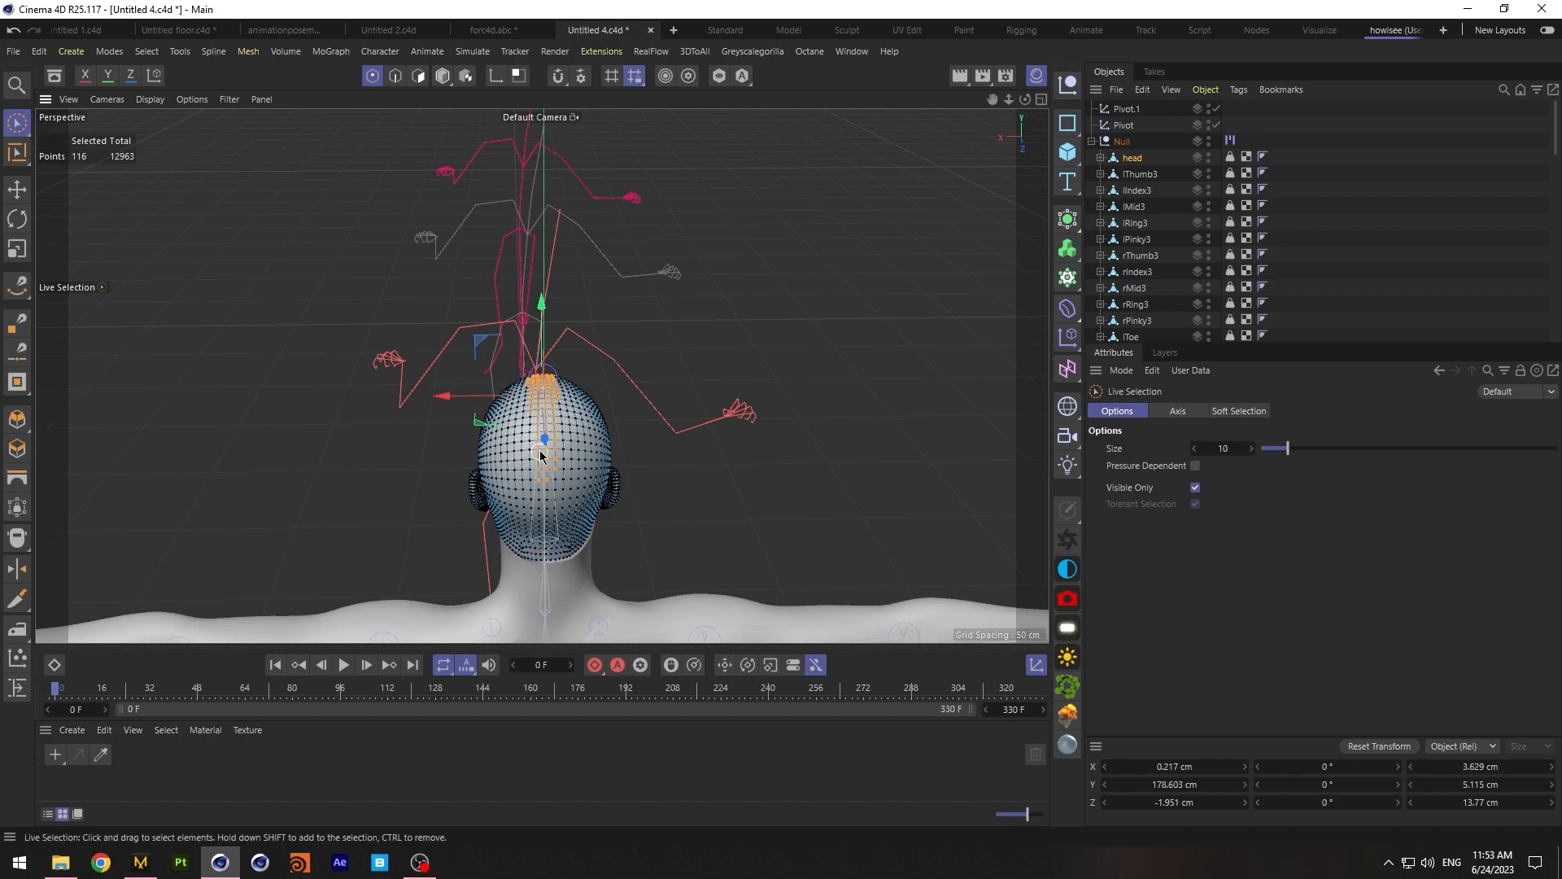
mouse_move(552, 411)
shift+mouse_down()
mouse_move(544, 481)
mouse_move(559, 423)
shift+mouse_up()
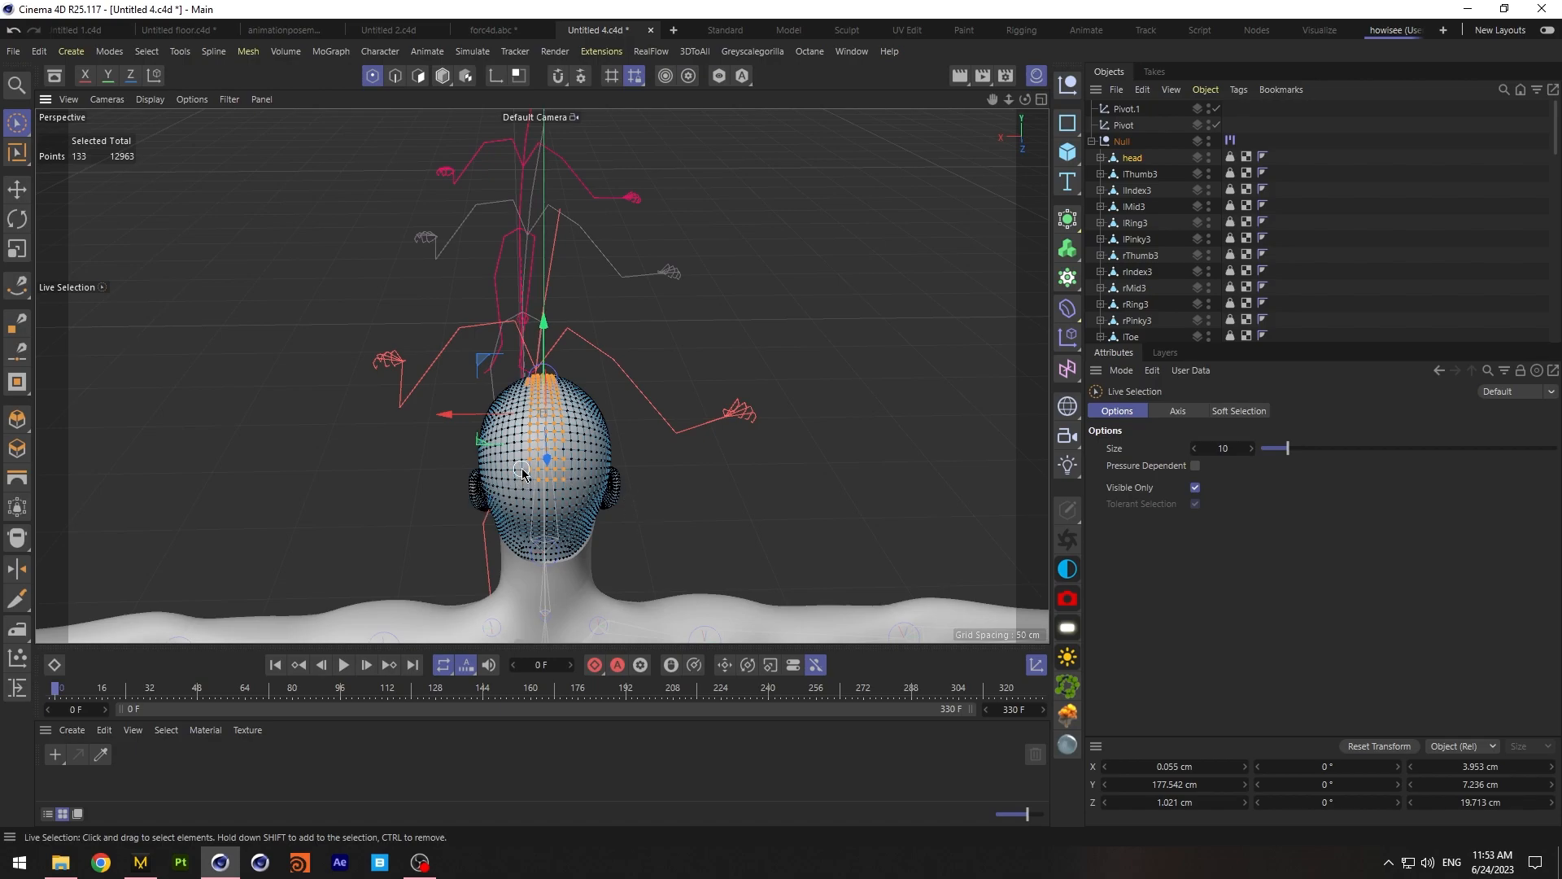
Deselect the stray points beside the midline strip at the back of the head and on the forehead
mouse_move(524, 461)
ctrl+mouse_down()
mouse_move(524, 376)
mouse_move(528, 410)
ctrl+mouse_up()
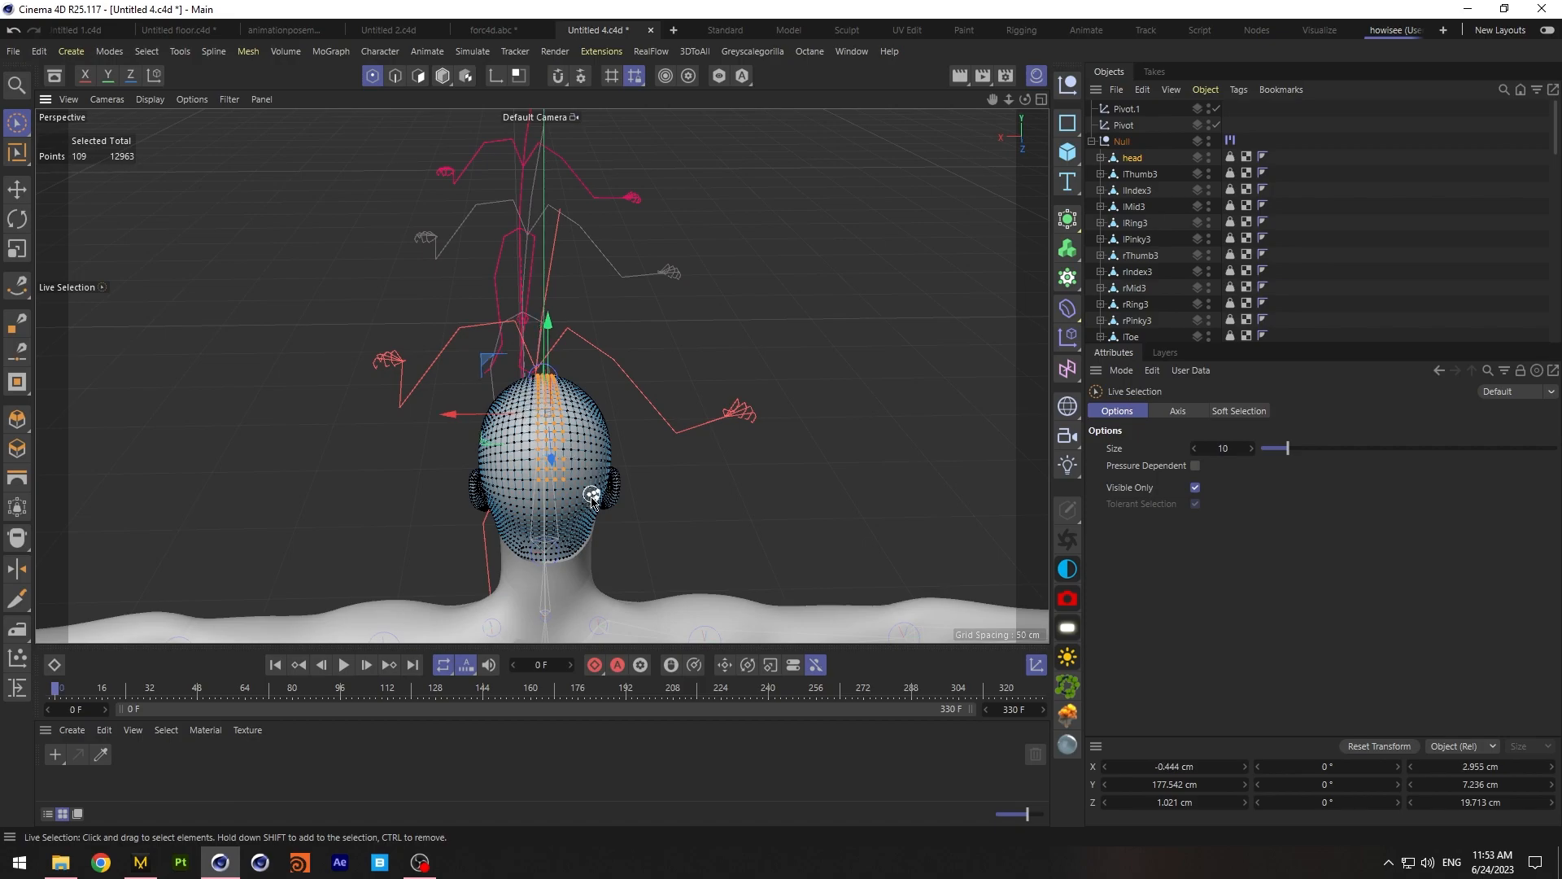
mouse_move(569, 464)
ctrl+mouse_down()
mouse_move(563, 378)
mouse_move(563, 399)
ctrl+mouse_up()
drag(1026, 99, 1270, 118)
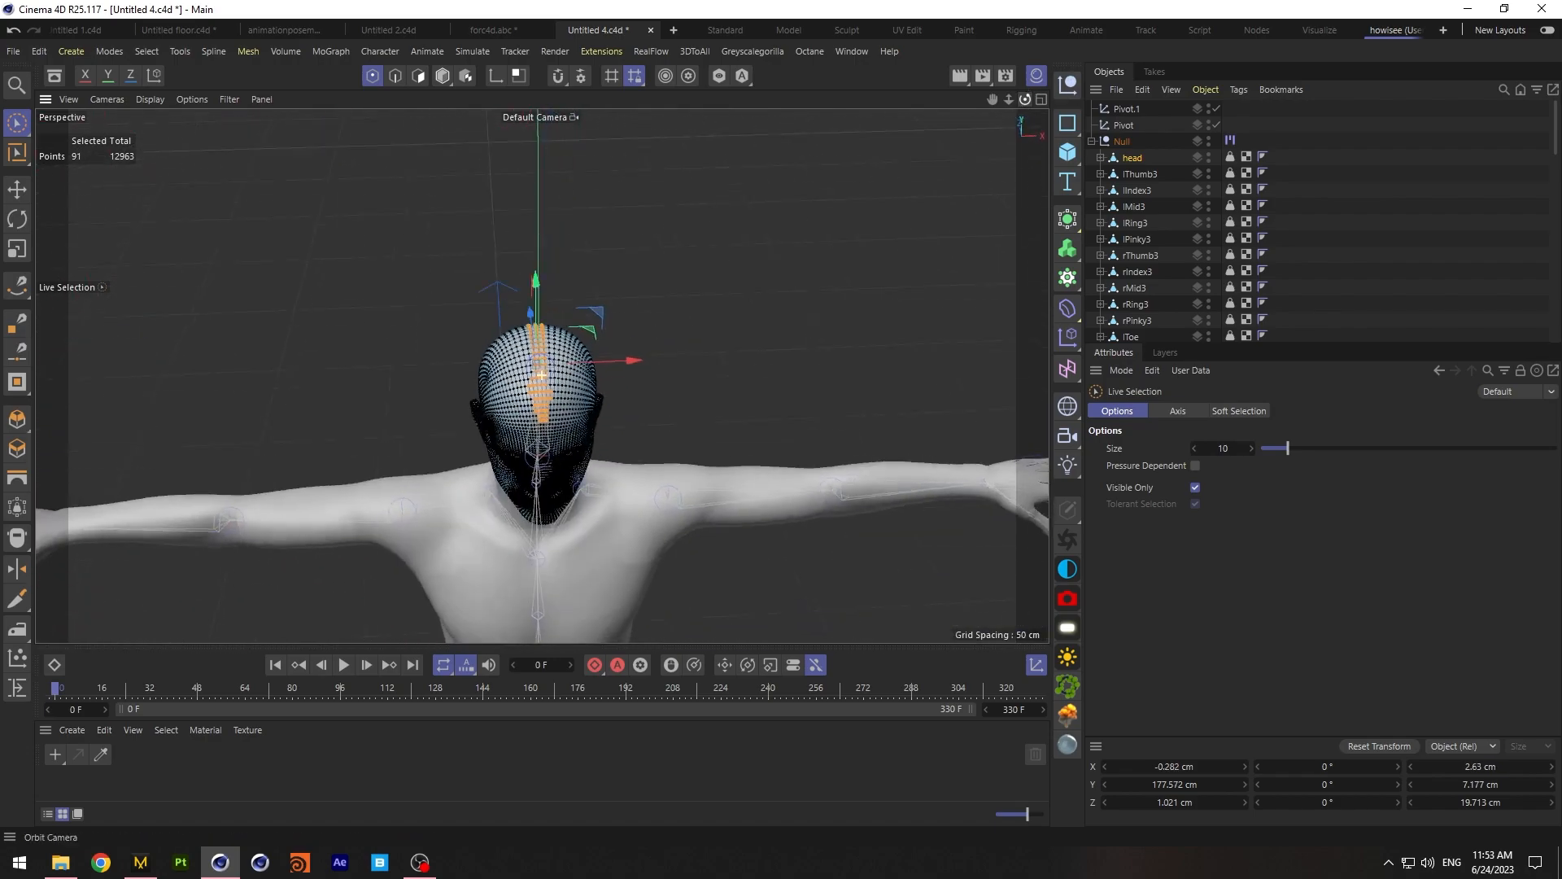
alt+drag(541, 375, 525, 395)
alt+right_drag(534, 373, 667, 373)
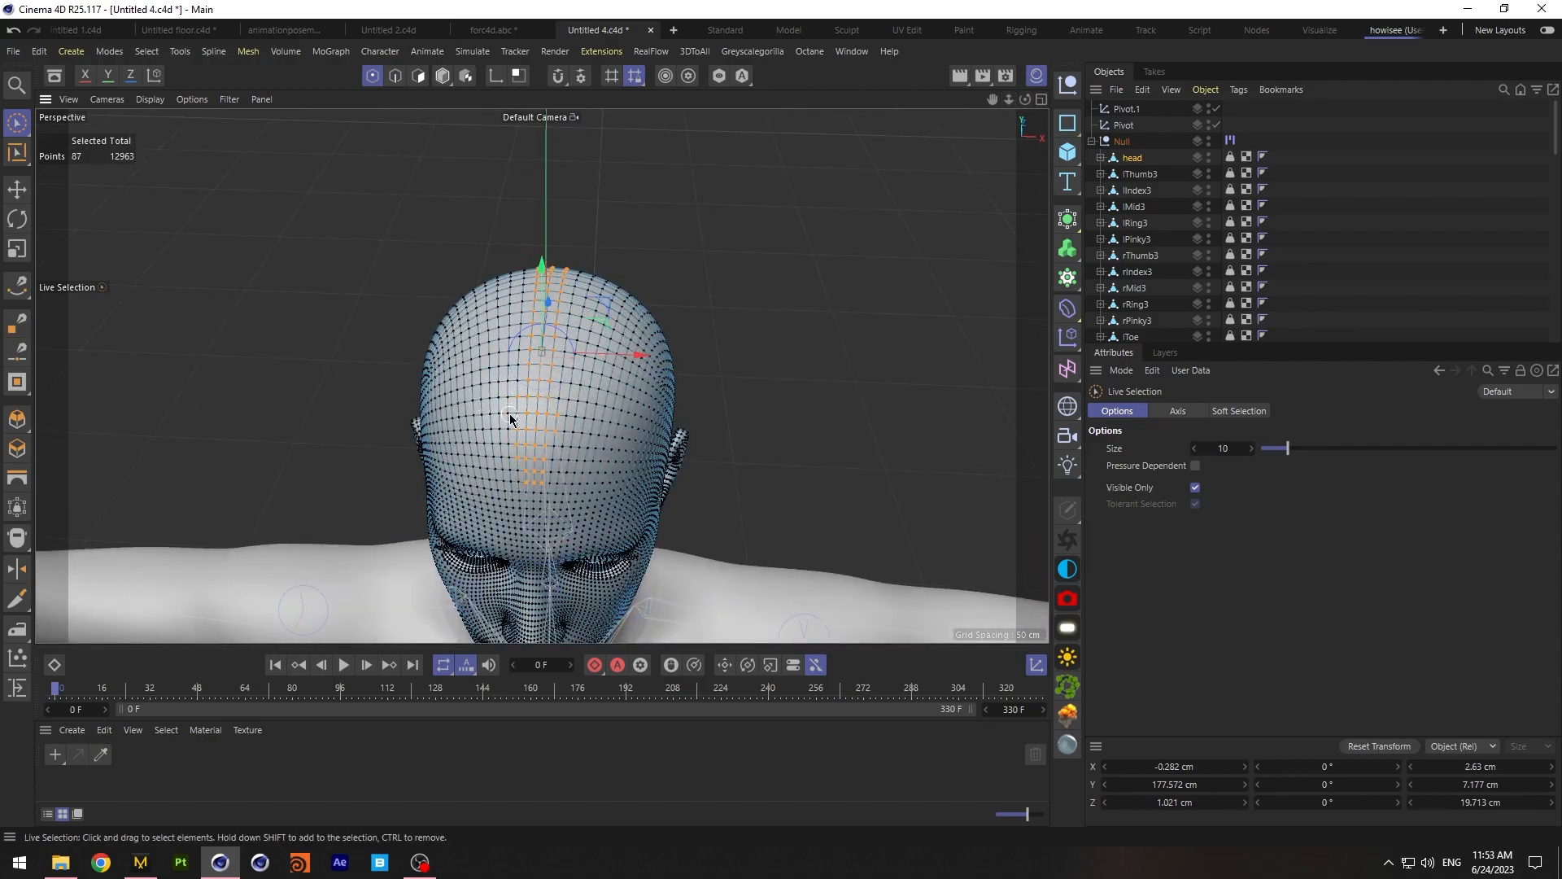
ctrl+drag(511, 446, 499, 454)
Add a Hair object growing from the selected strip of head points
drag(1025, 100, 847, 49)
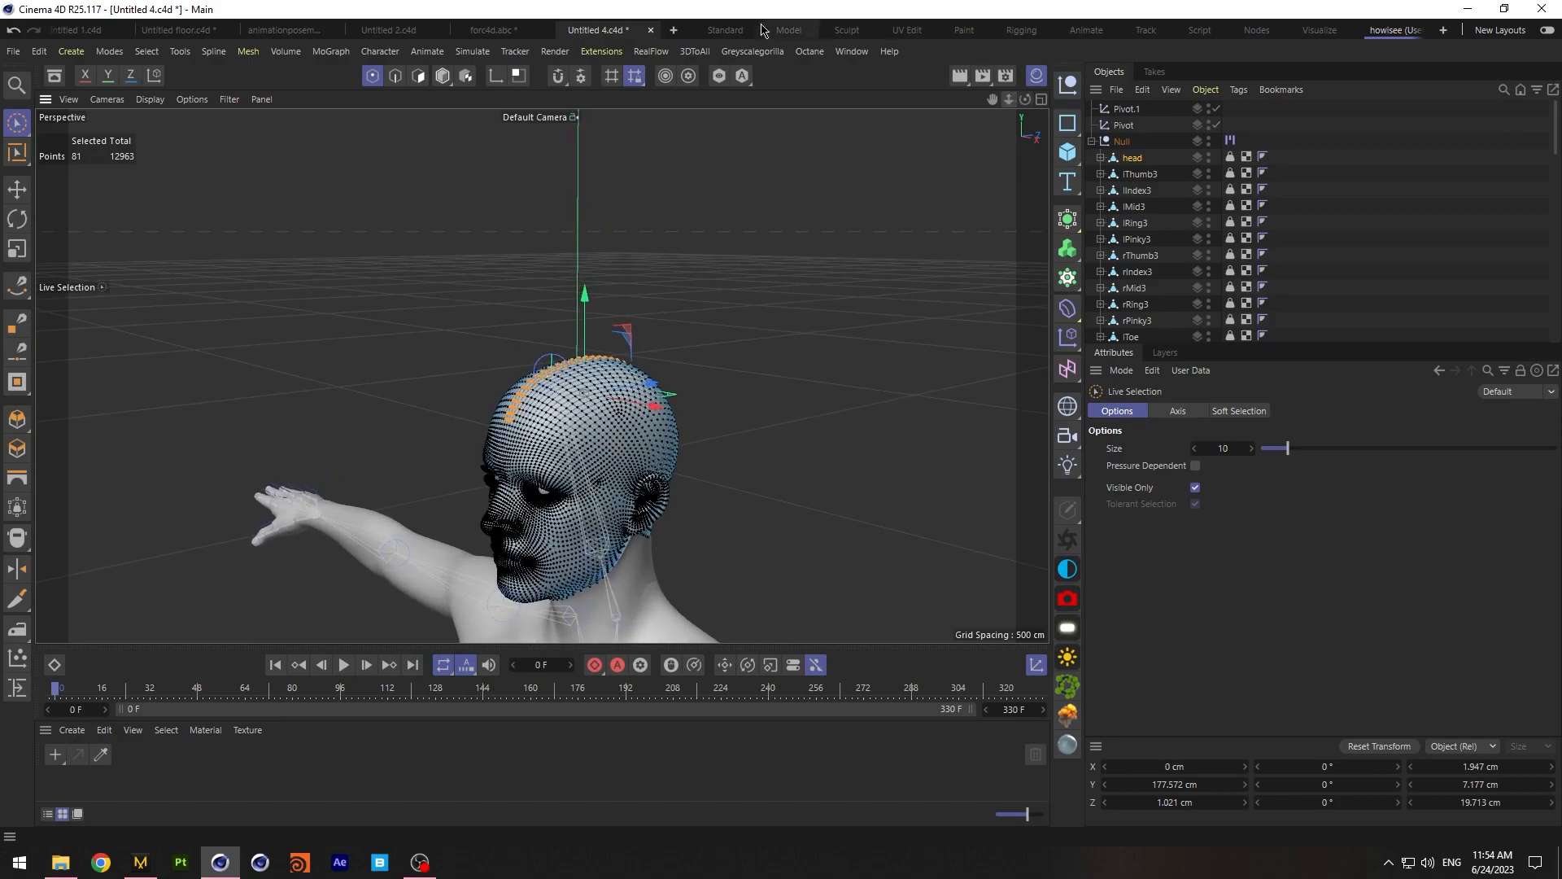
click(473, 52)
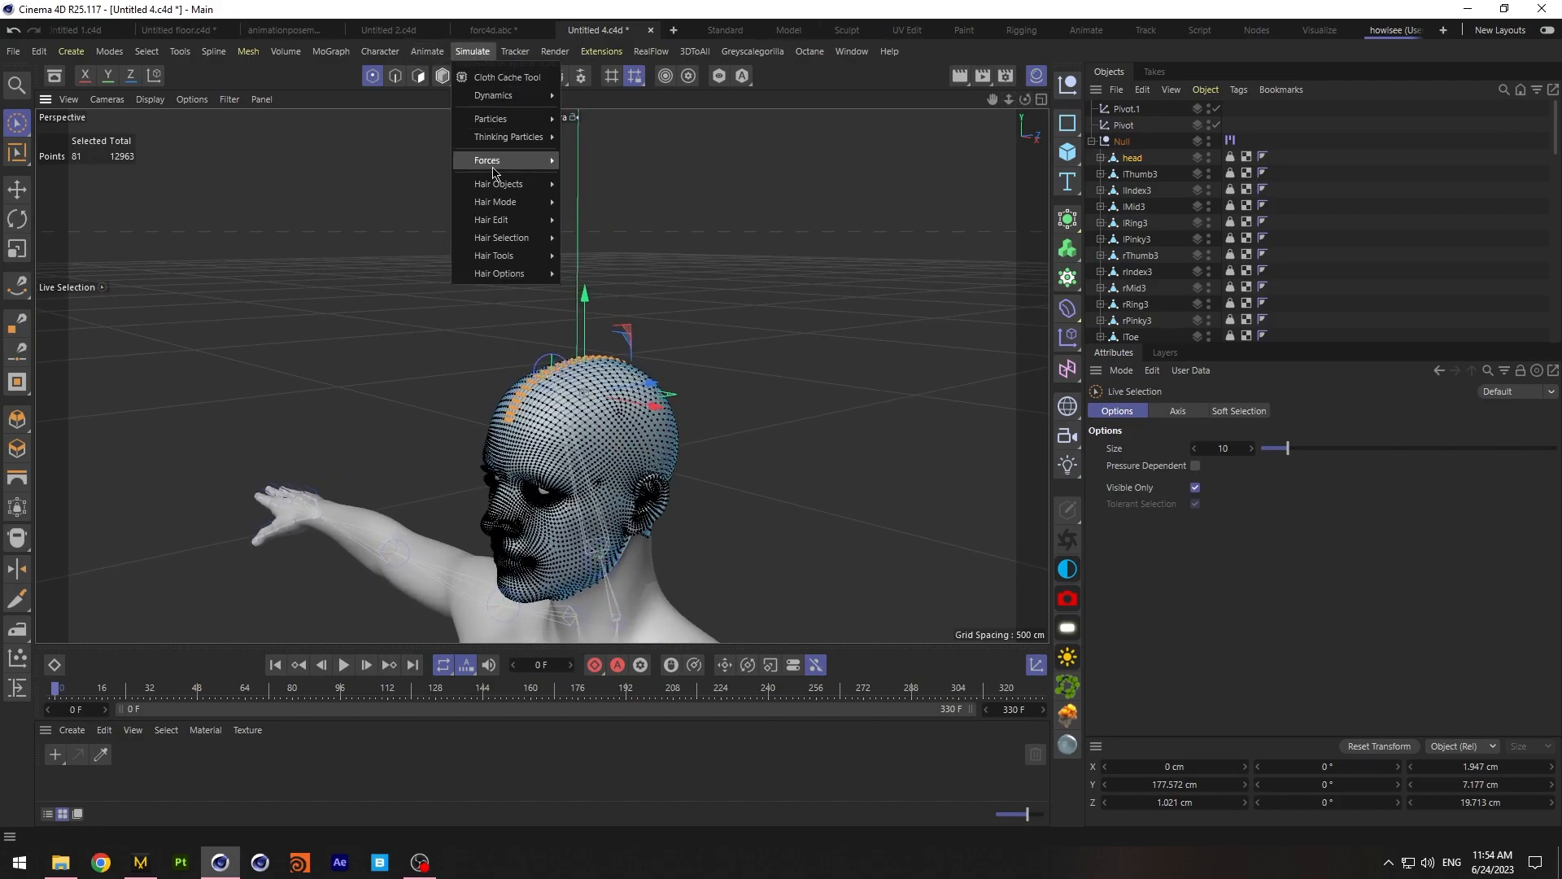
mouse_move(498, 184)
click(583, 189)
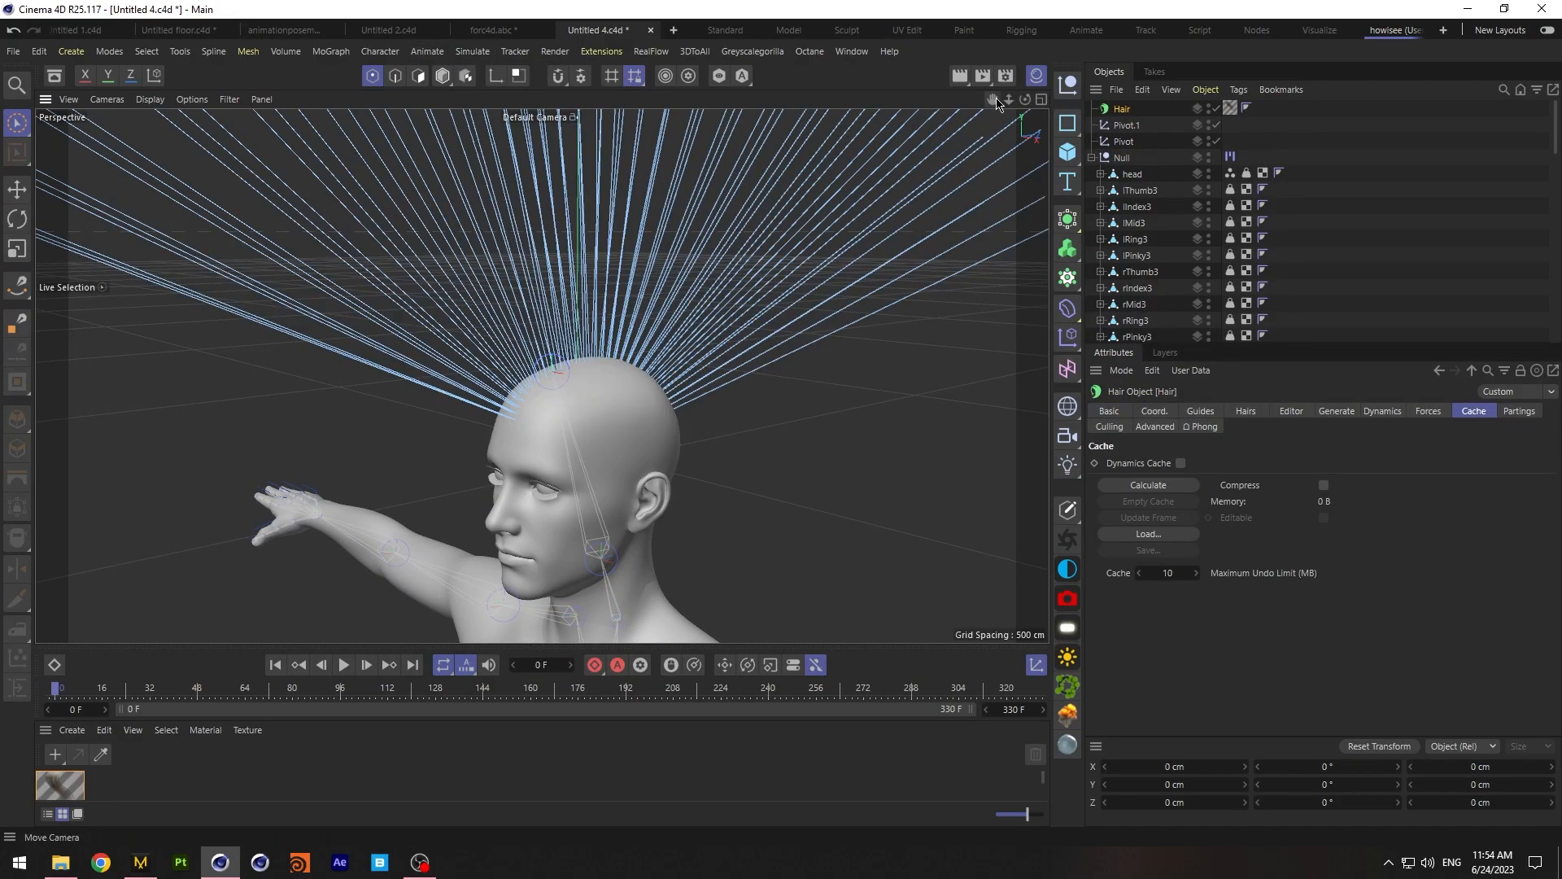
Set the Hair object's guide length to 10 cm
drag(1009, 99, 919, 65)
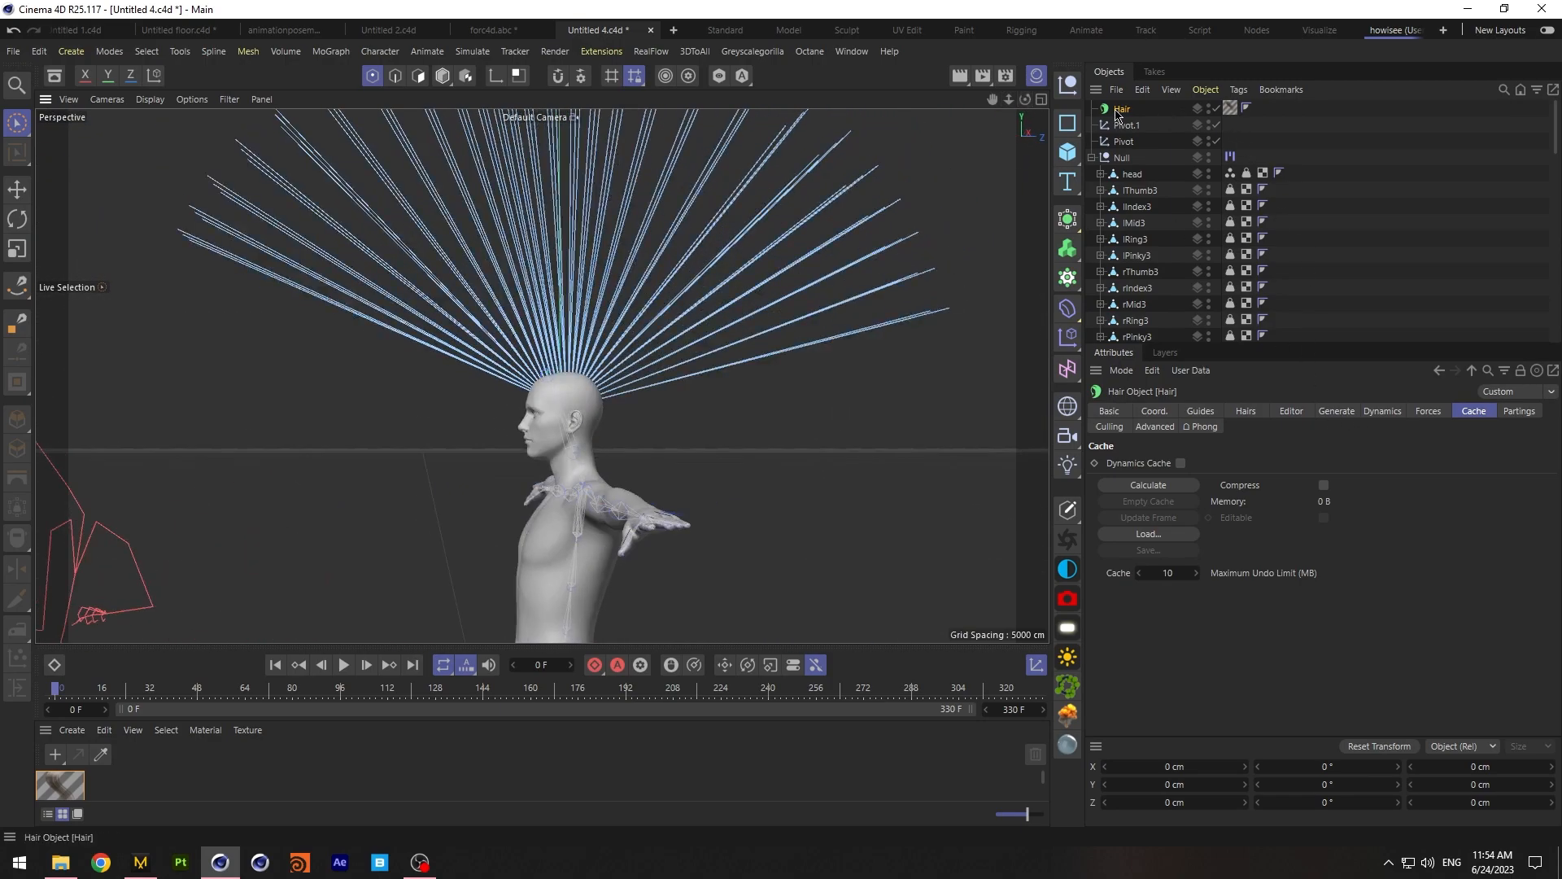
click(1201, 411)
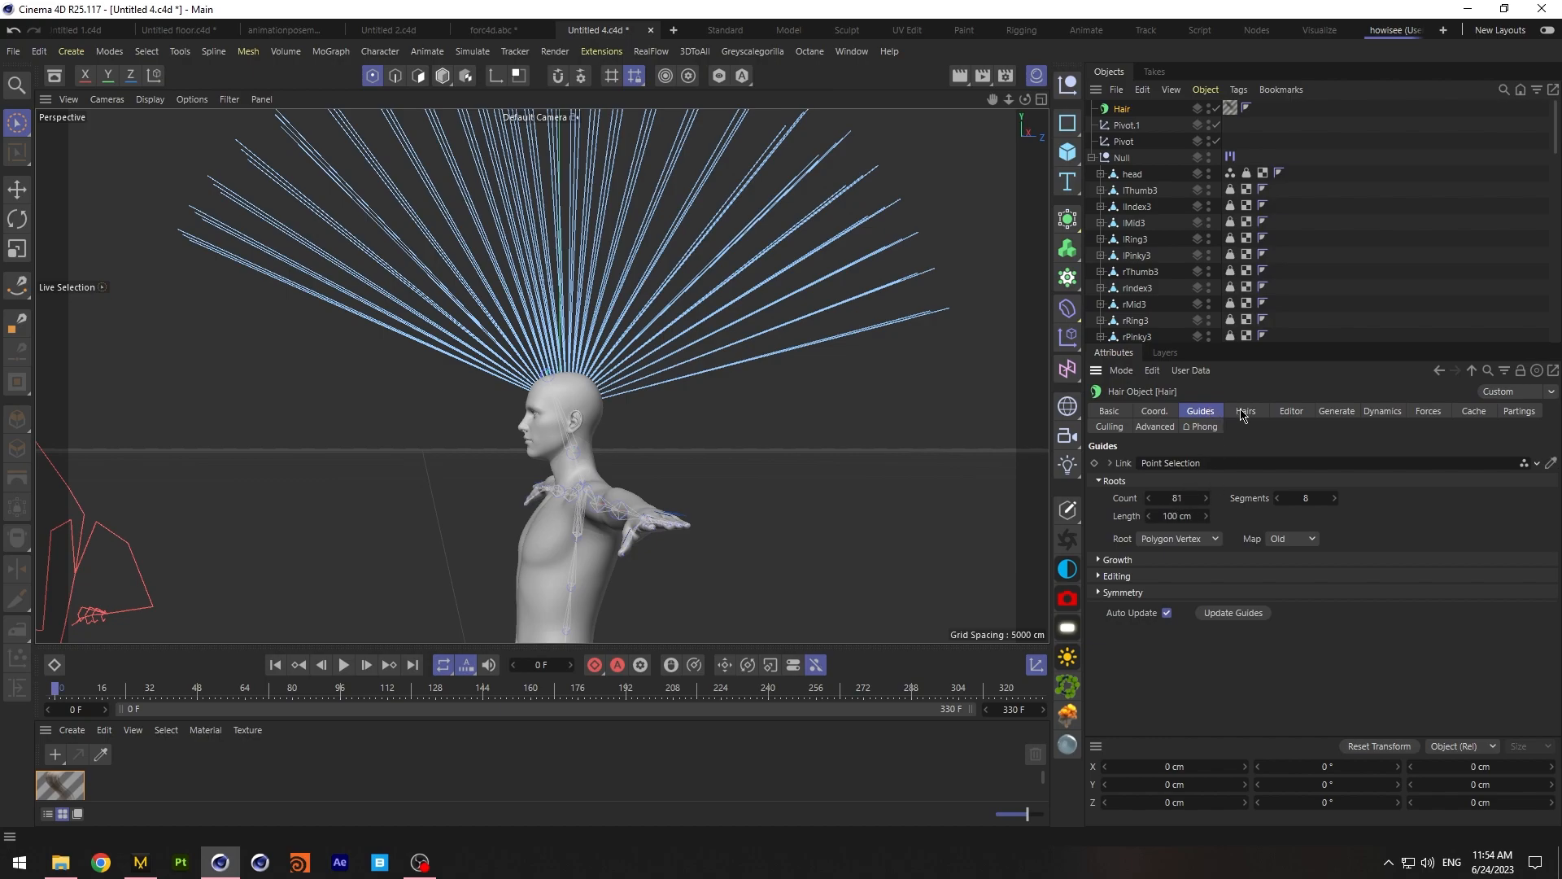
double_click(1182, 516)
text(10)
key(Return)
double_click(1180, 499)
Check the Hair object's hair count setting and save the project
click(1245, 413)
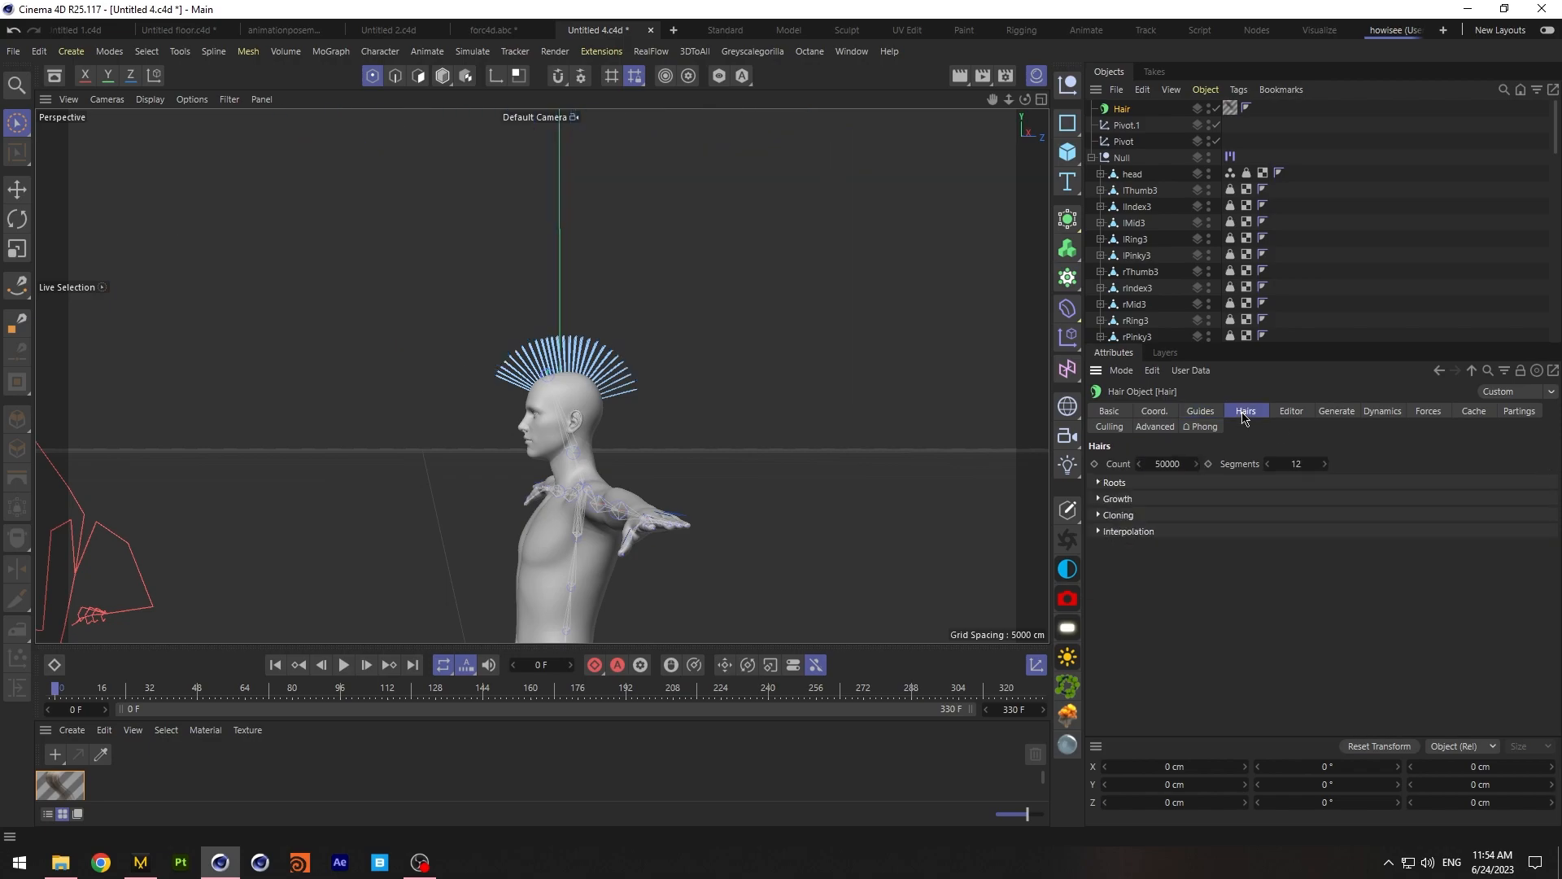
double_click(1155, 463)
click(13, 51)
click(96, 220)
Switch to model mode with the Move tool and open the Octane Live Viewer
click(1195, 412)
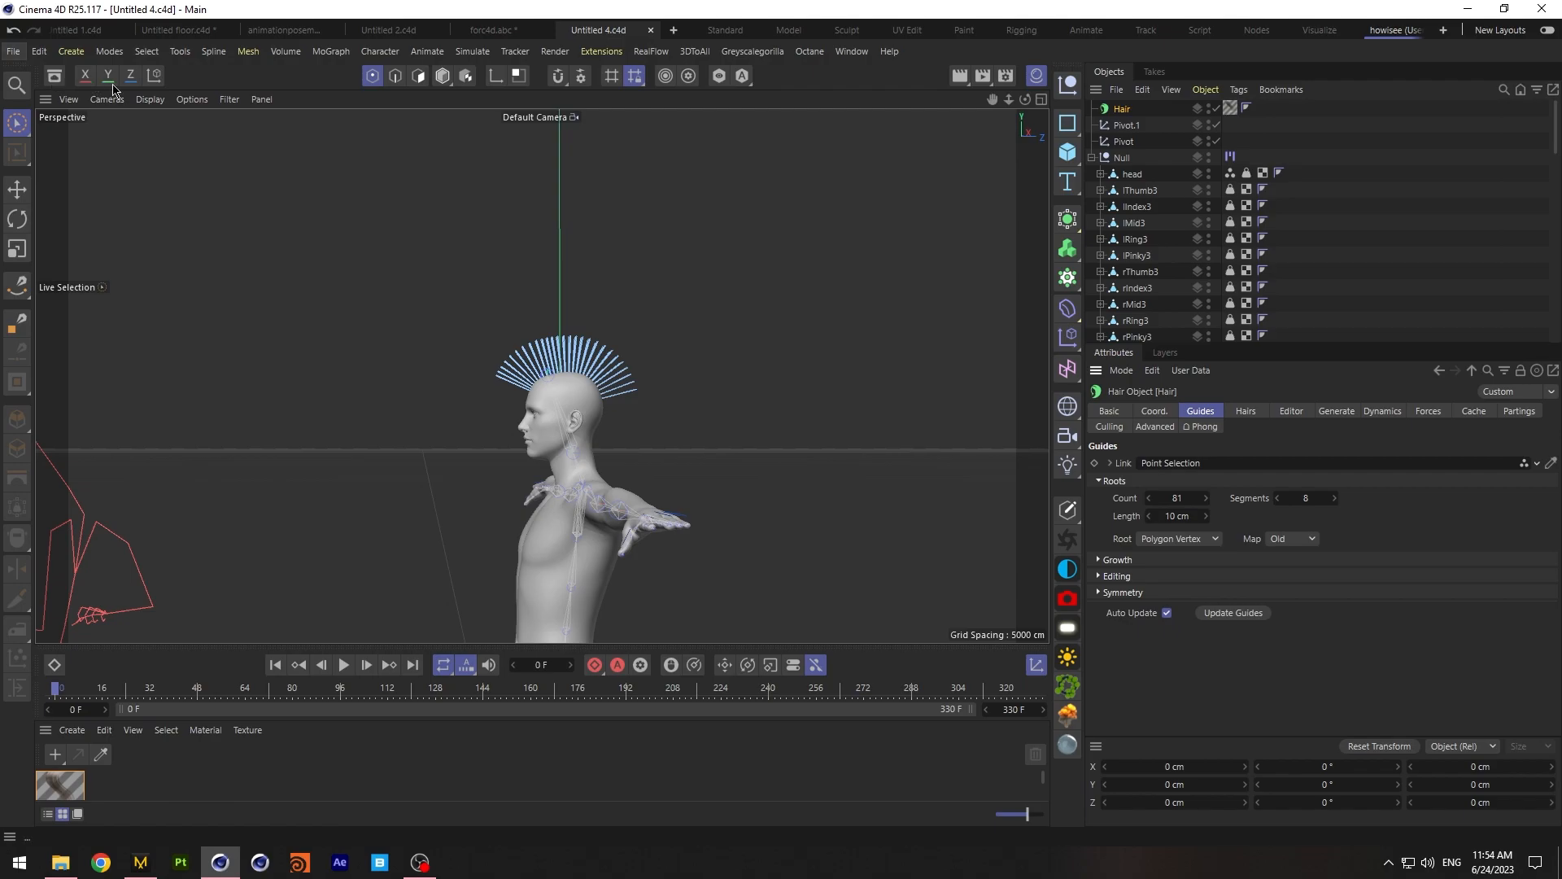
click(442, 75)
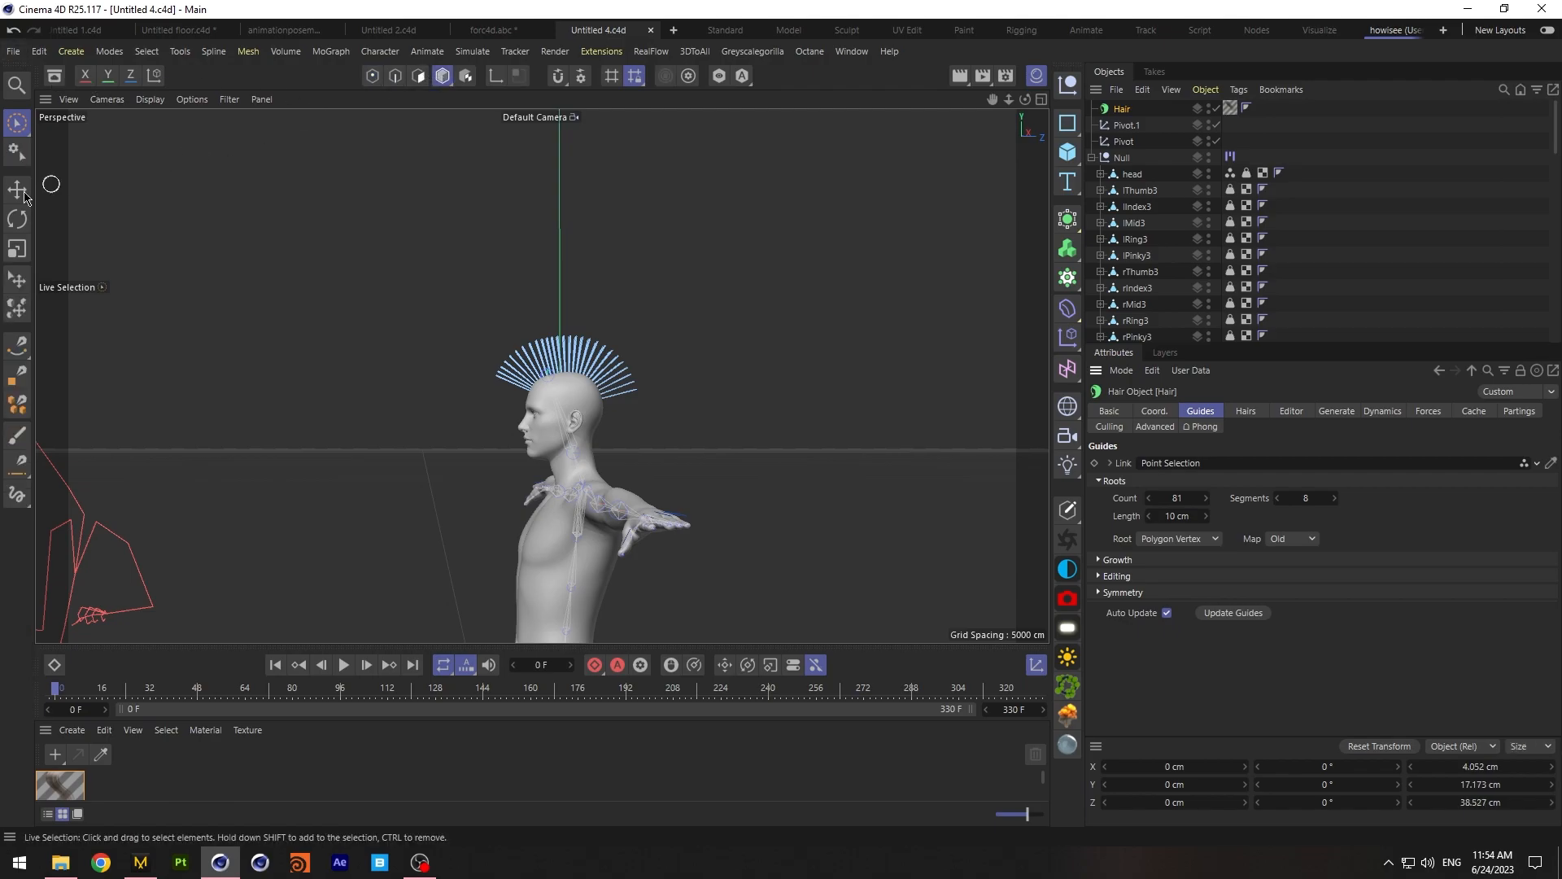
key(e)
click(810, 51)
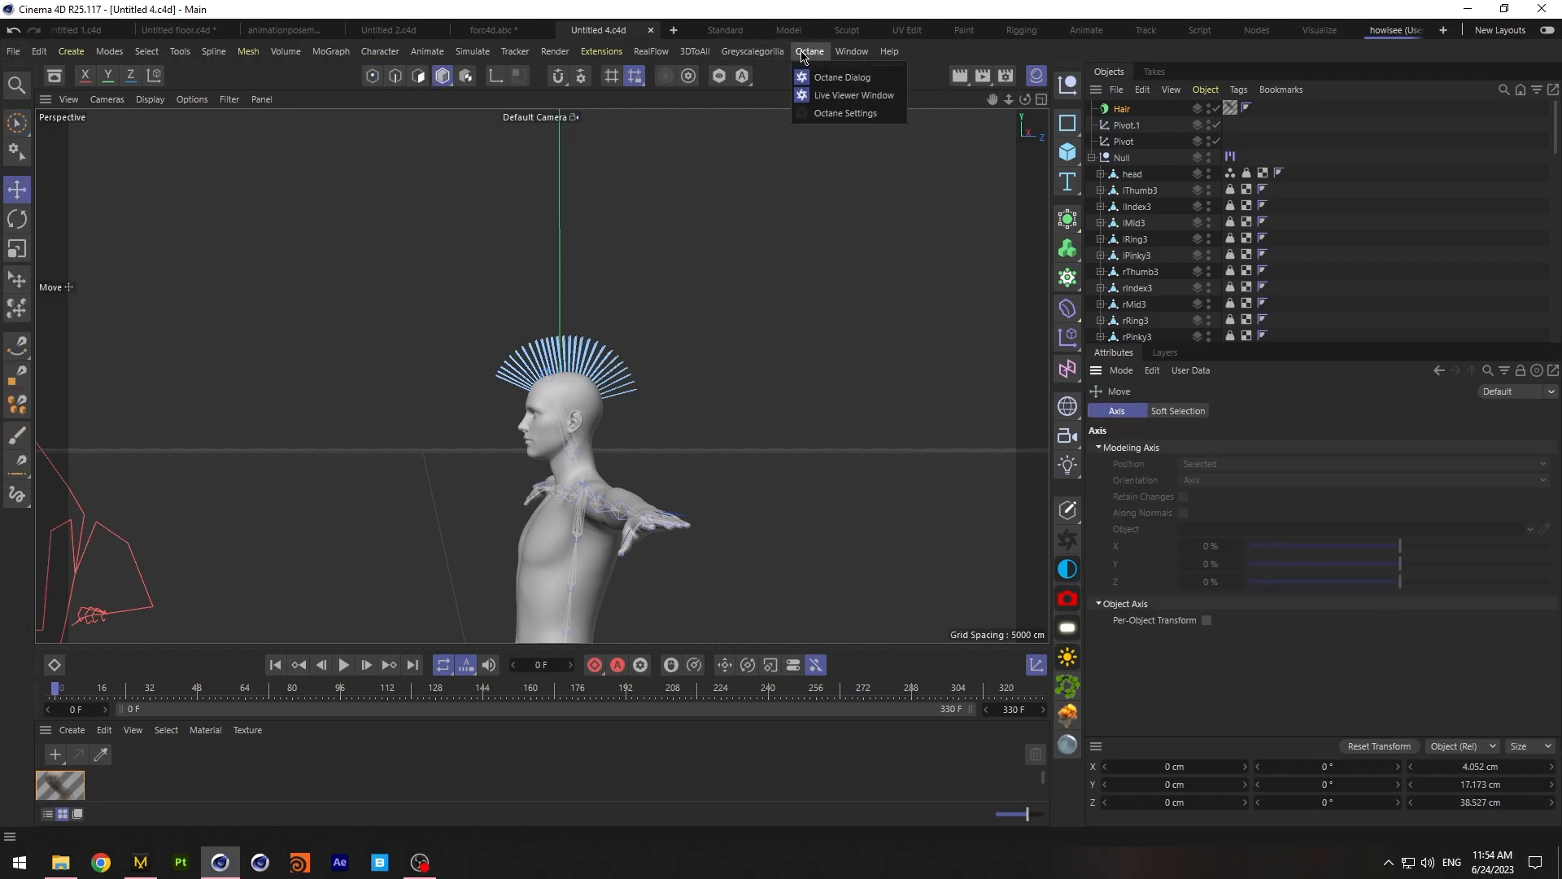
click(847, 96)
drag(672, 314, 775, 179)
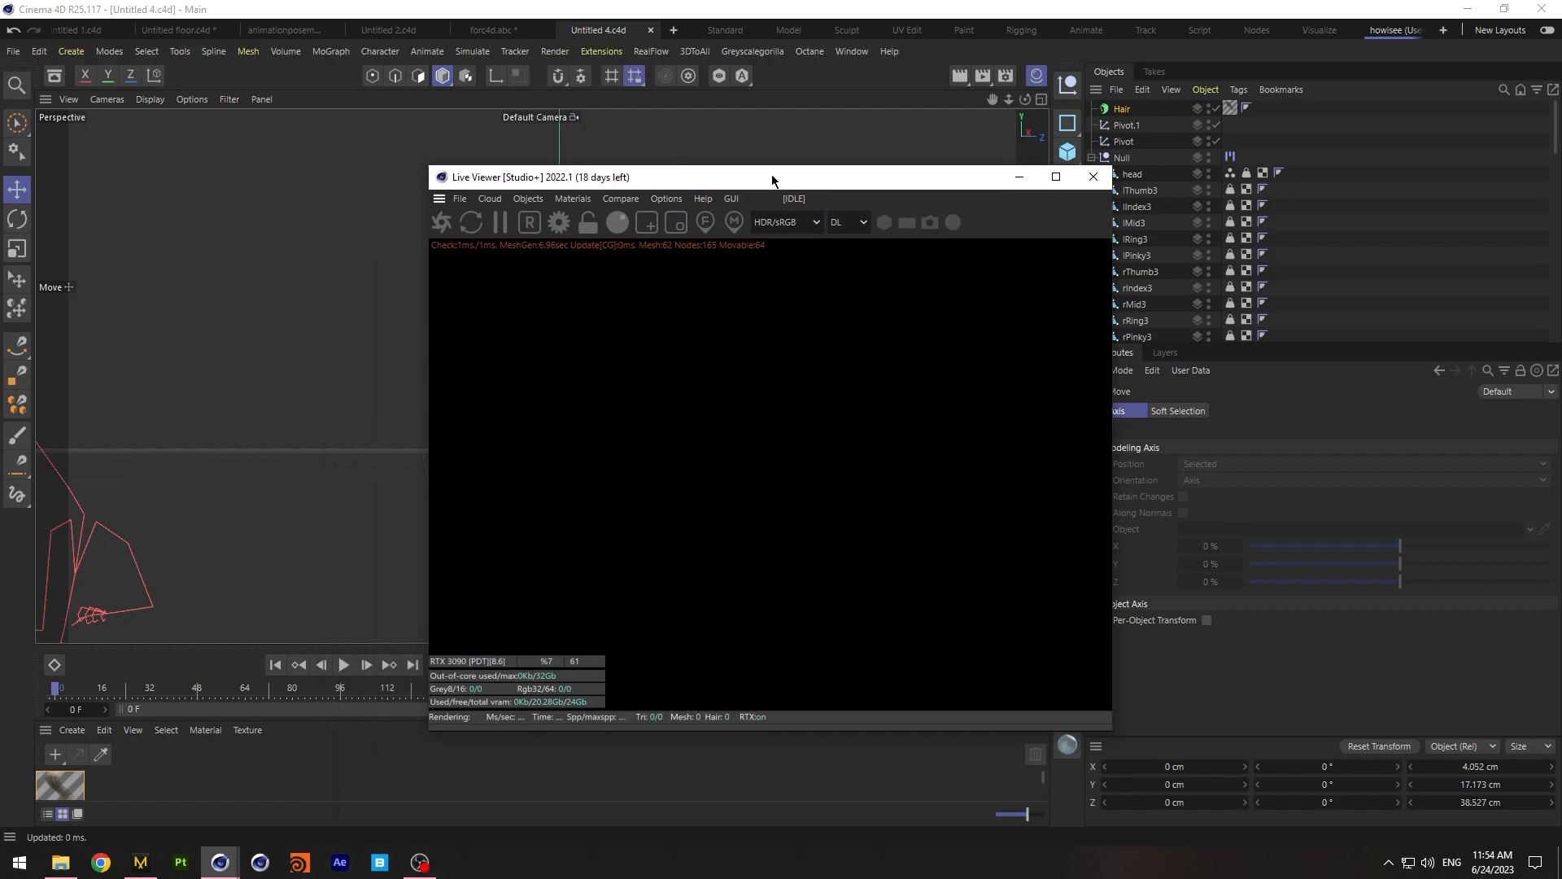
Configure Octane to use Path tracing with 1000 max samples, diffuse depth 6 and specular depth 6, and close the settings
click(559, 222)
click(82, 35)
click(84, 119)
double_click(151, 93)
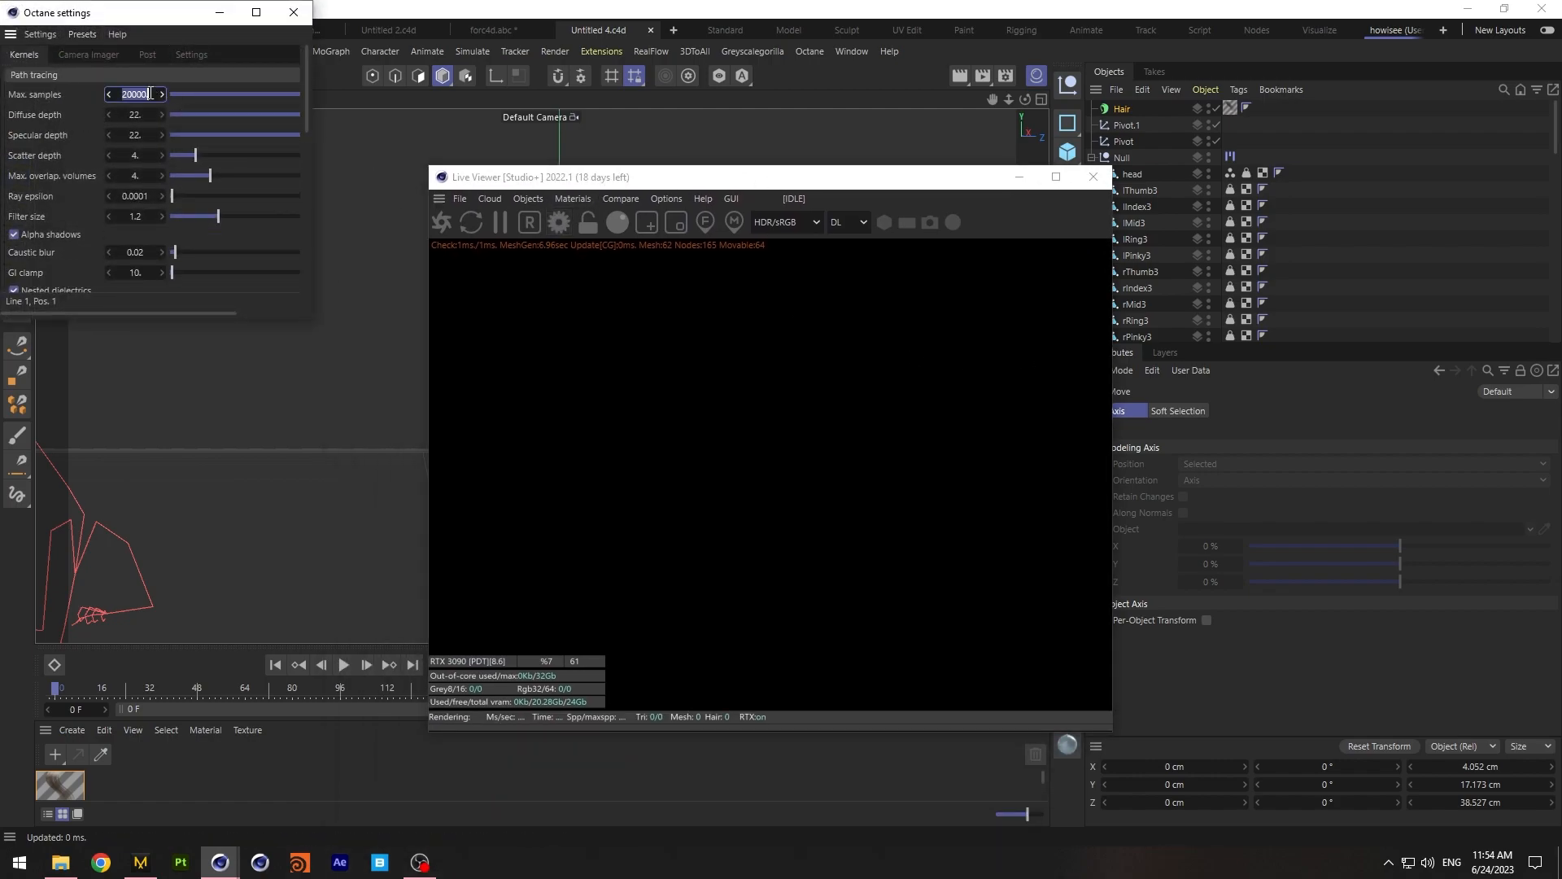
text(1000)
key(Tab)
text(6)
double_click(131, 135)
text(6)
click(75, 134)
click(292, 14)
Add an Octane HDRI environment to the scene from the Live Viewer
drag(629, 180, 447, 173)
click(391, 186)
mouse_move(347, 187)
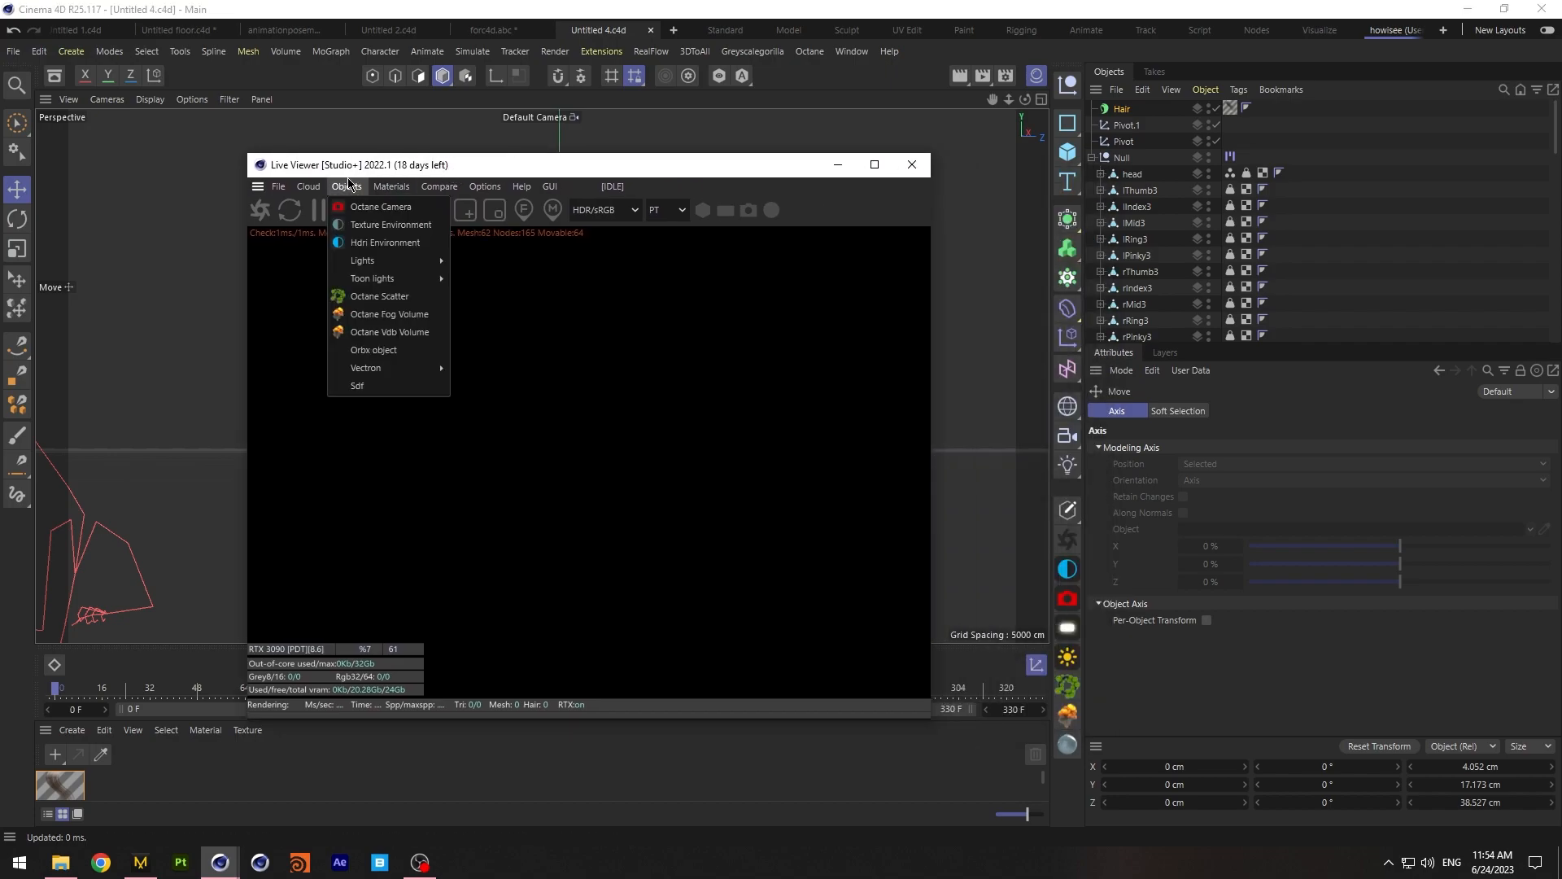
click(384, 241)
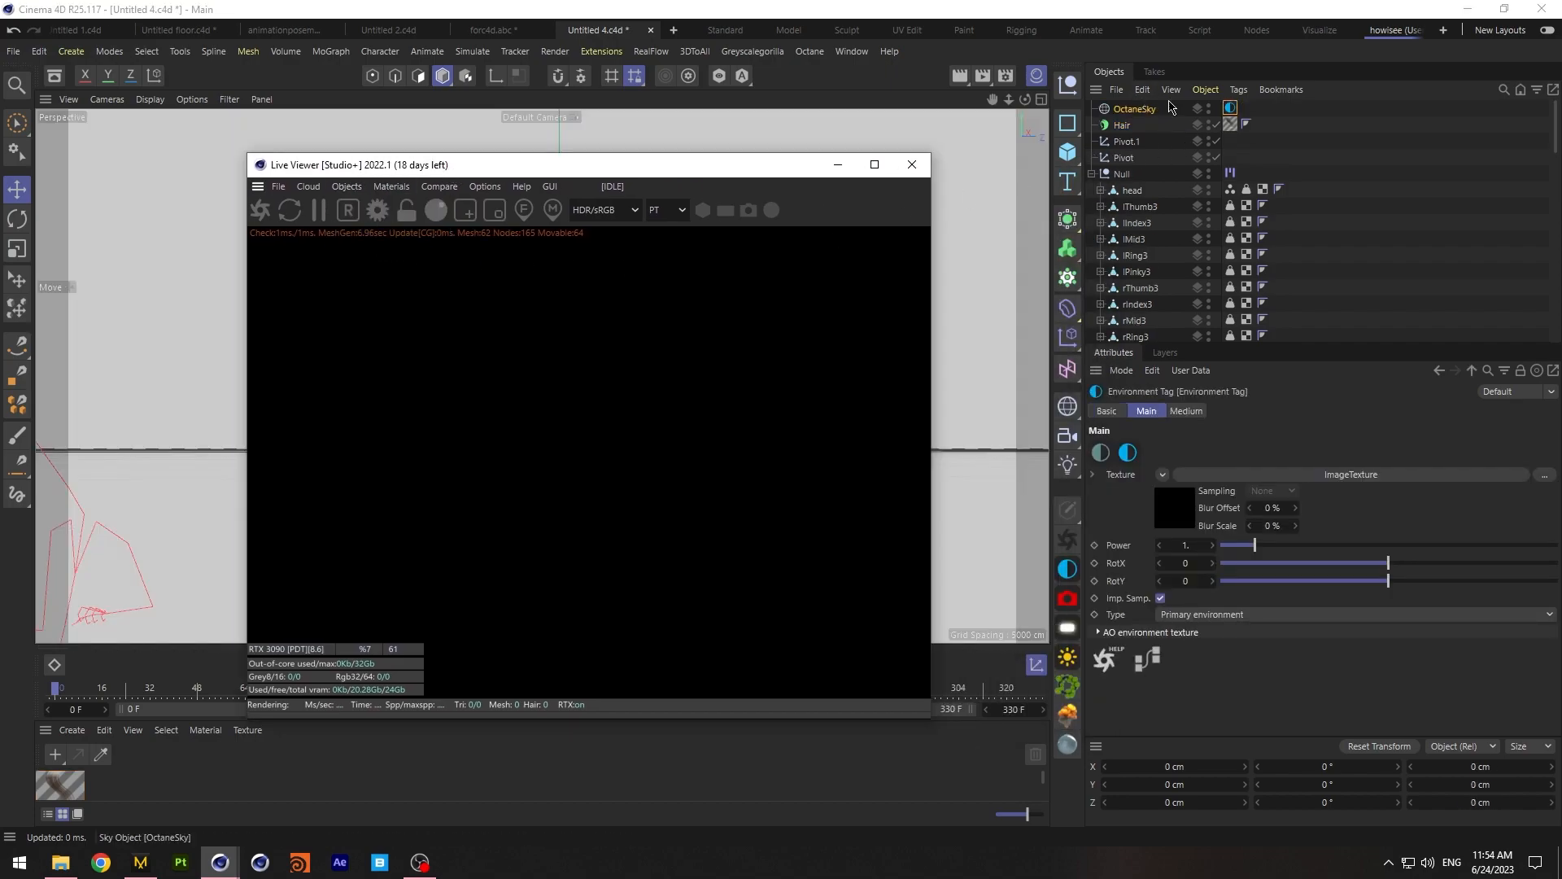
Replace the environment tag's image texture with a c4doctane Gradient shader
click(1163, 475)
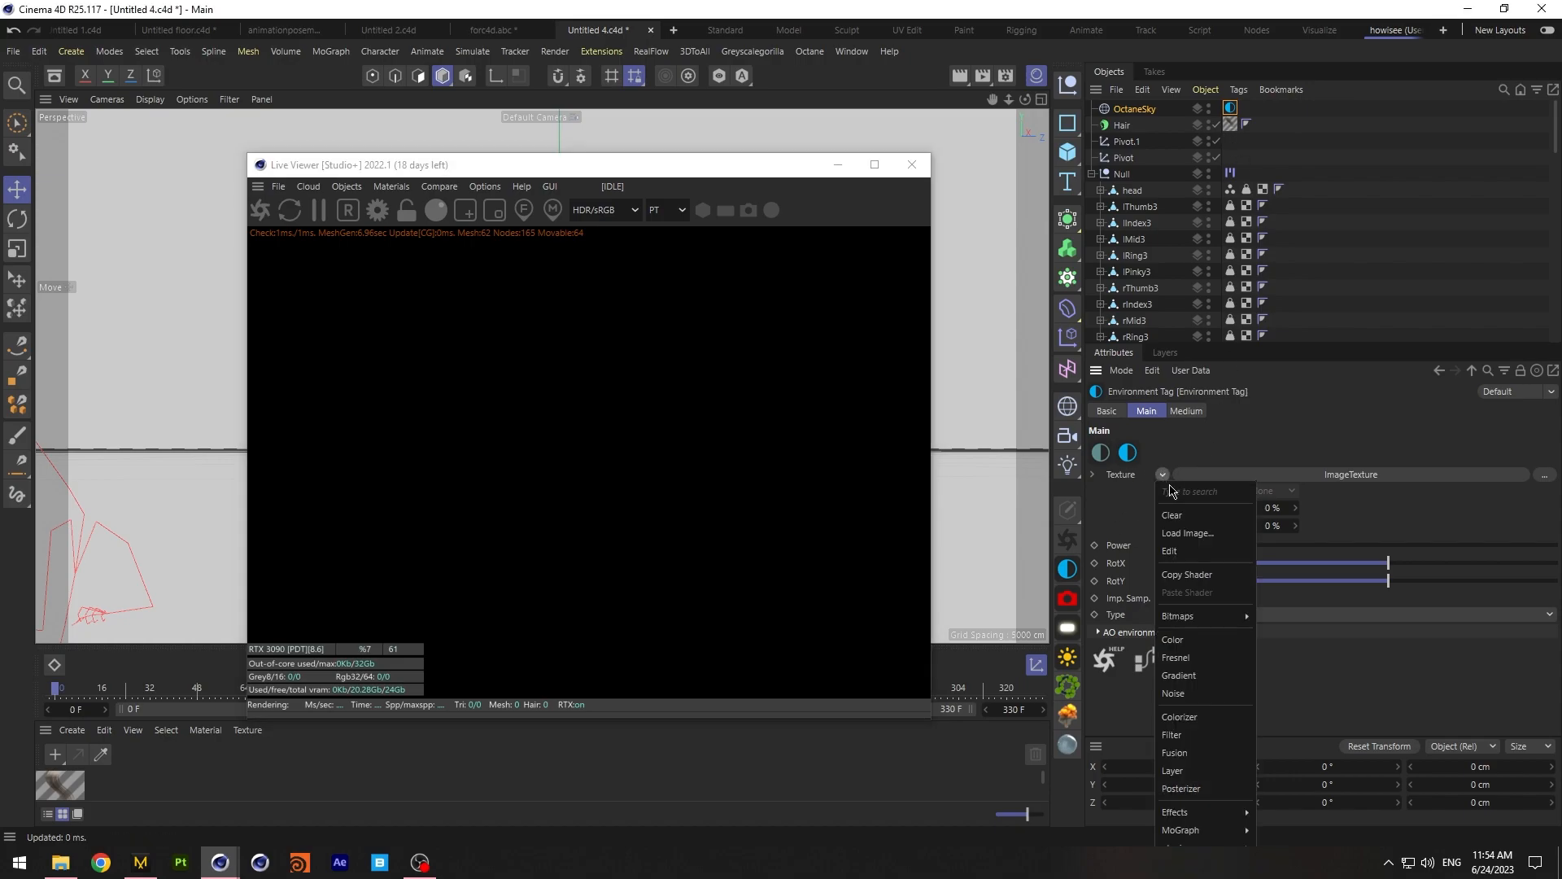
mouse_move(1215, 817)
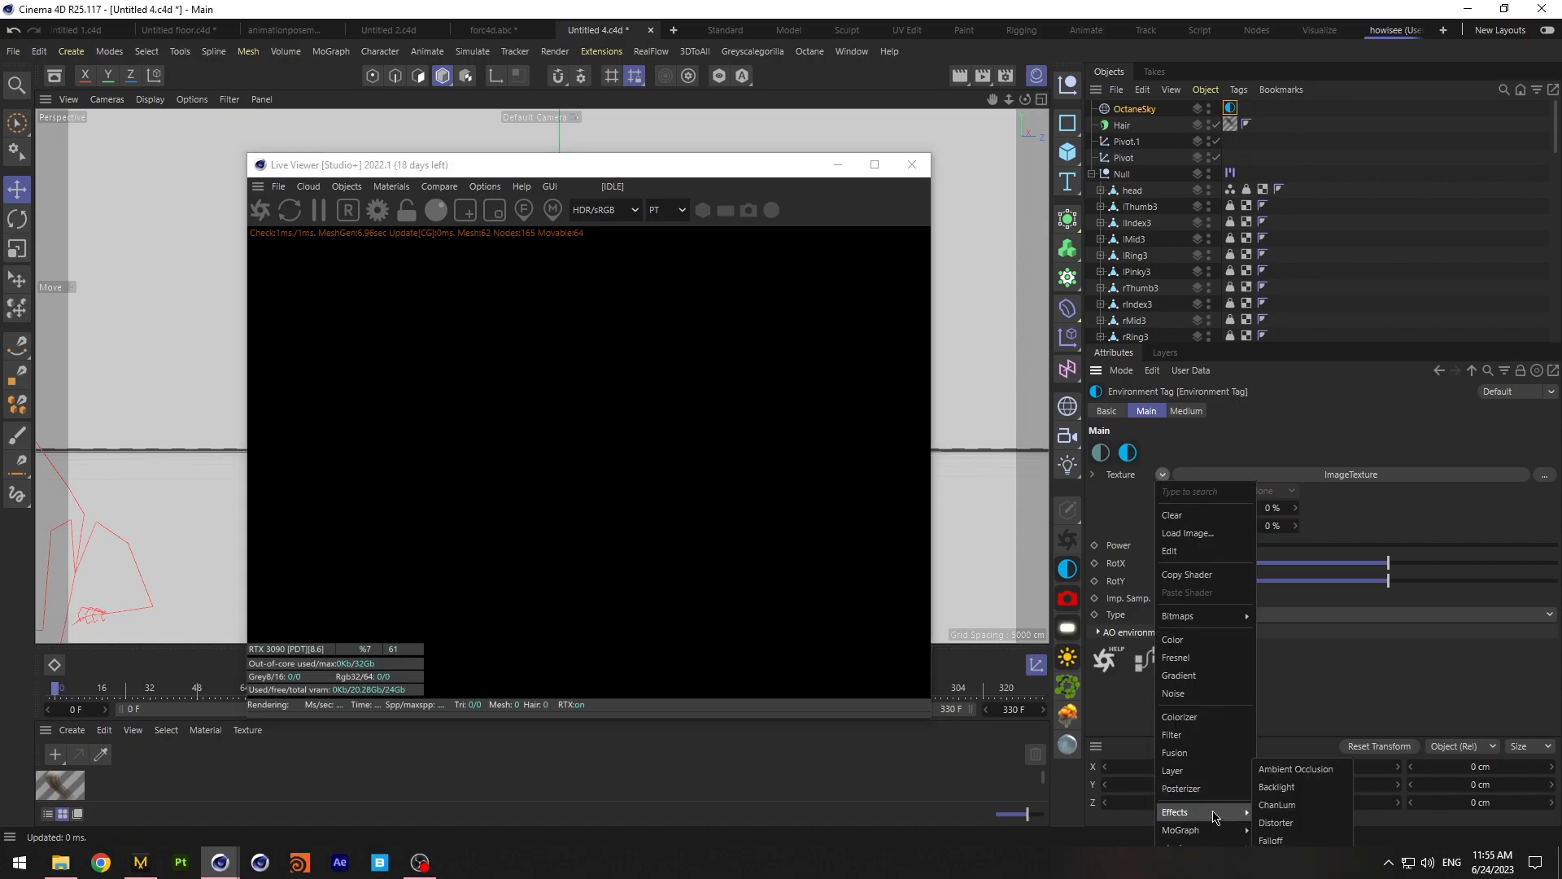
click(1365, 399)
drag(1358, 345, 1358, 141)
click(1163, 271)
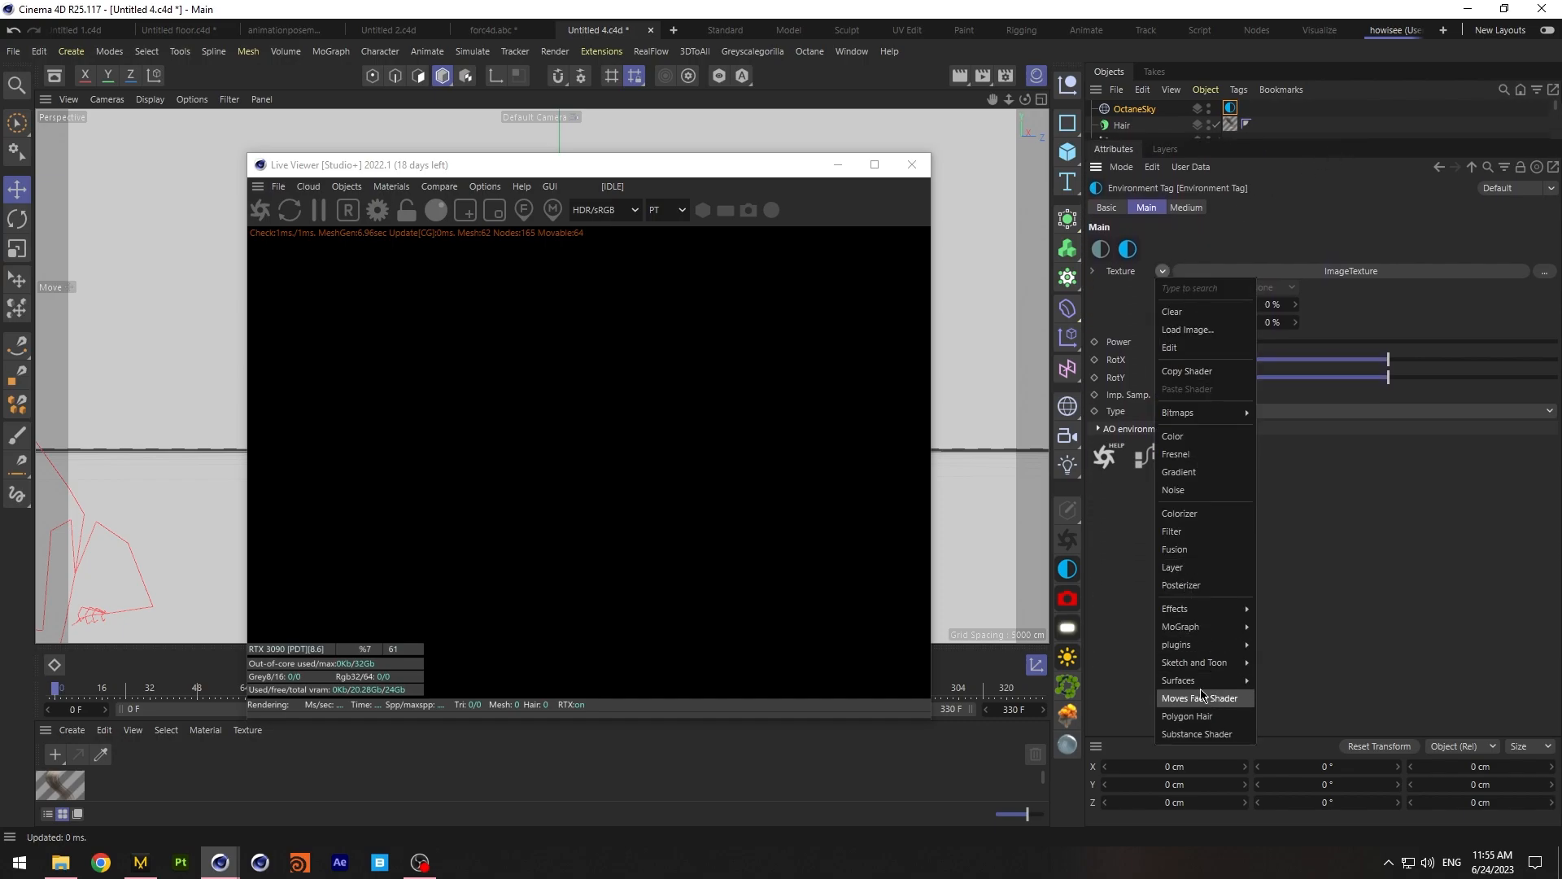
mouse_move(1204, 645)
mouse_move(1300, 651)
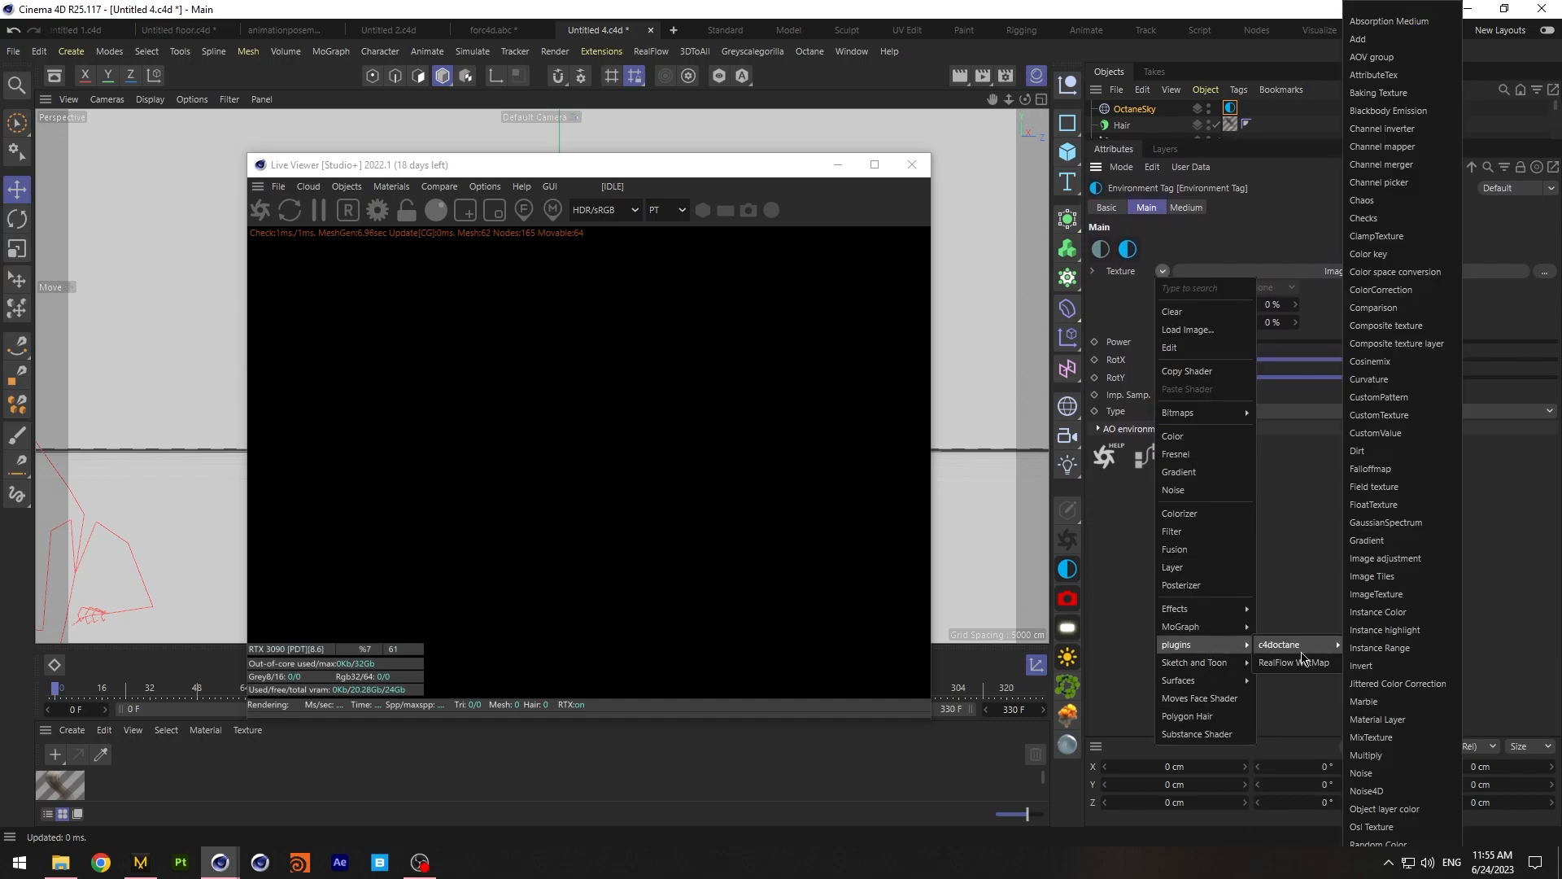
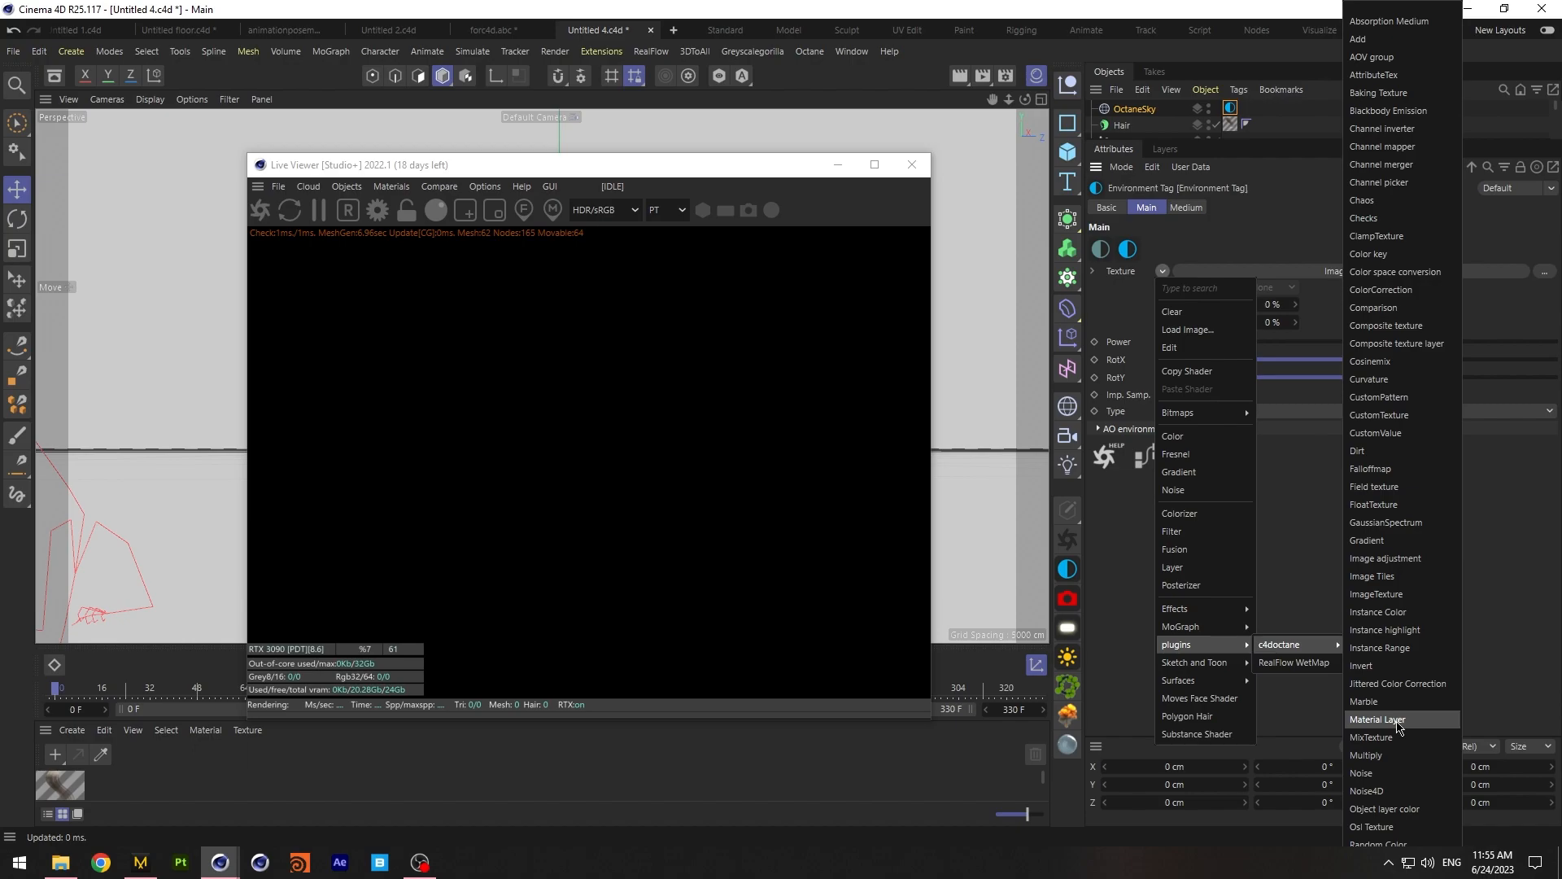
click(1368, 541)
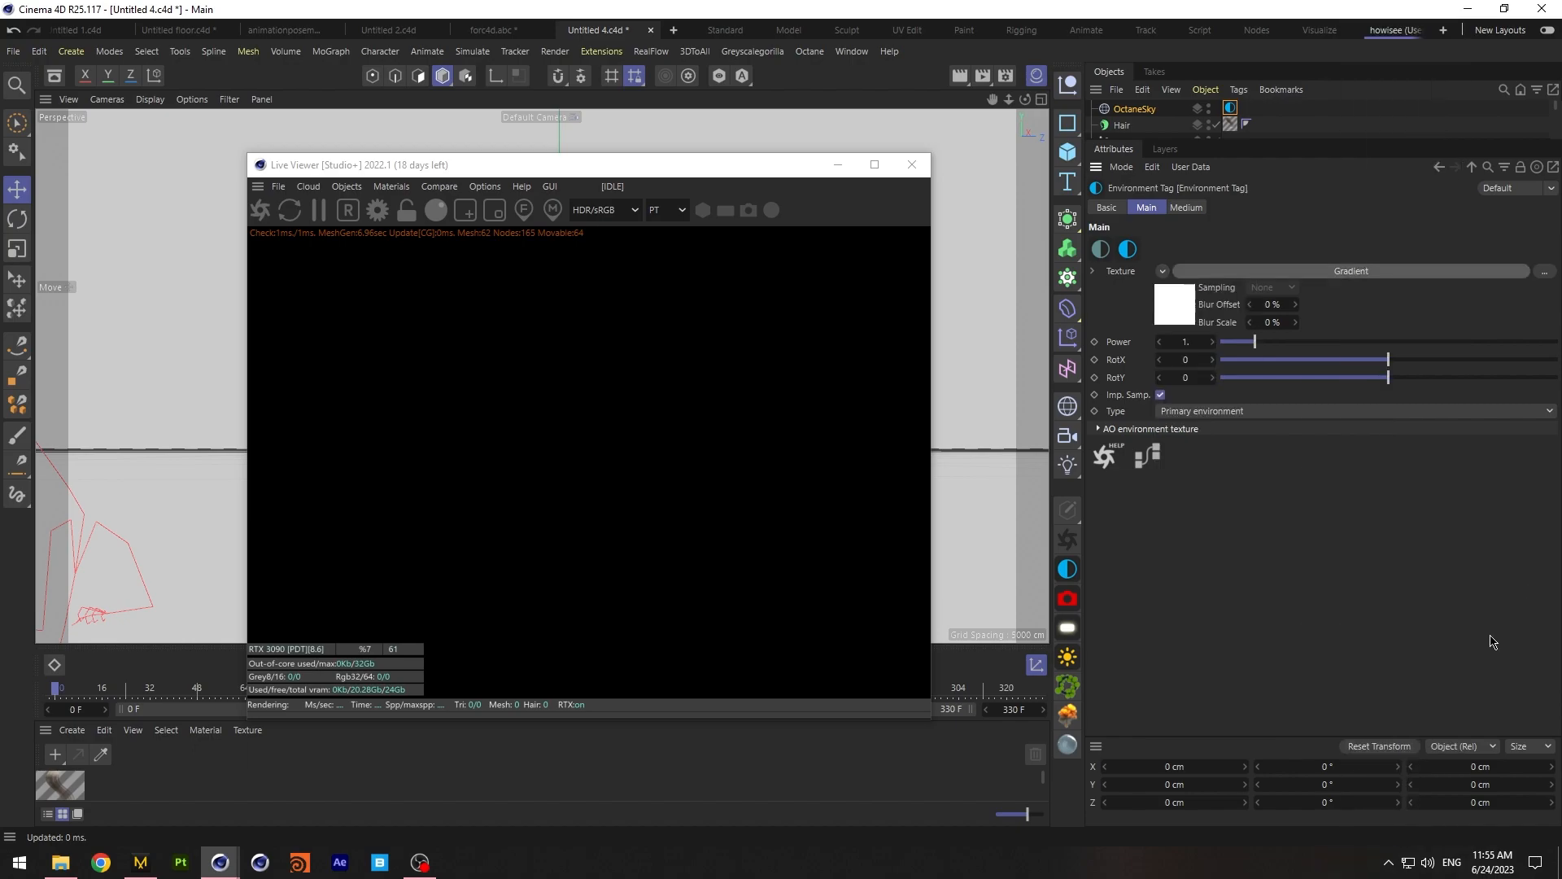
Set the gradient's white end knot to black and change the environment type to Visible environment
click(1182, 316)
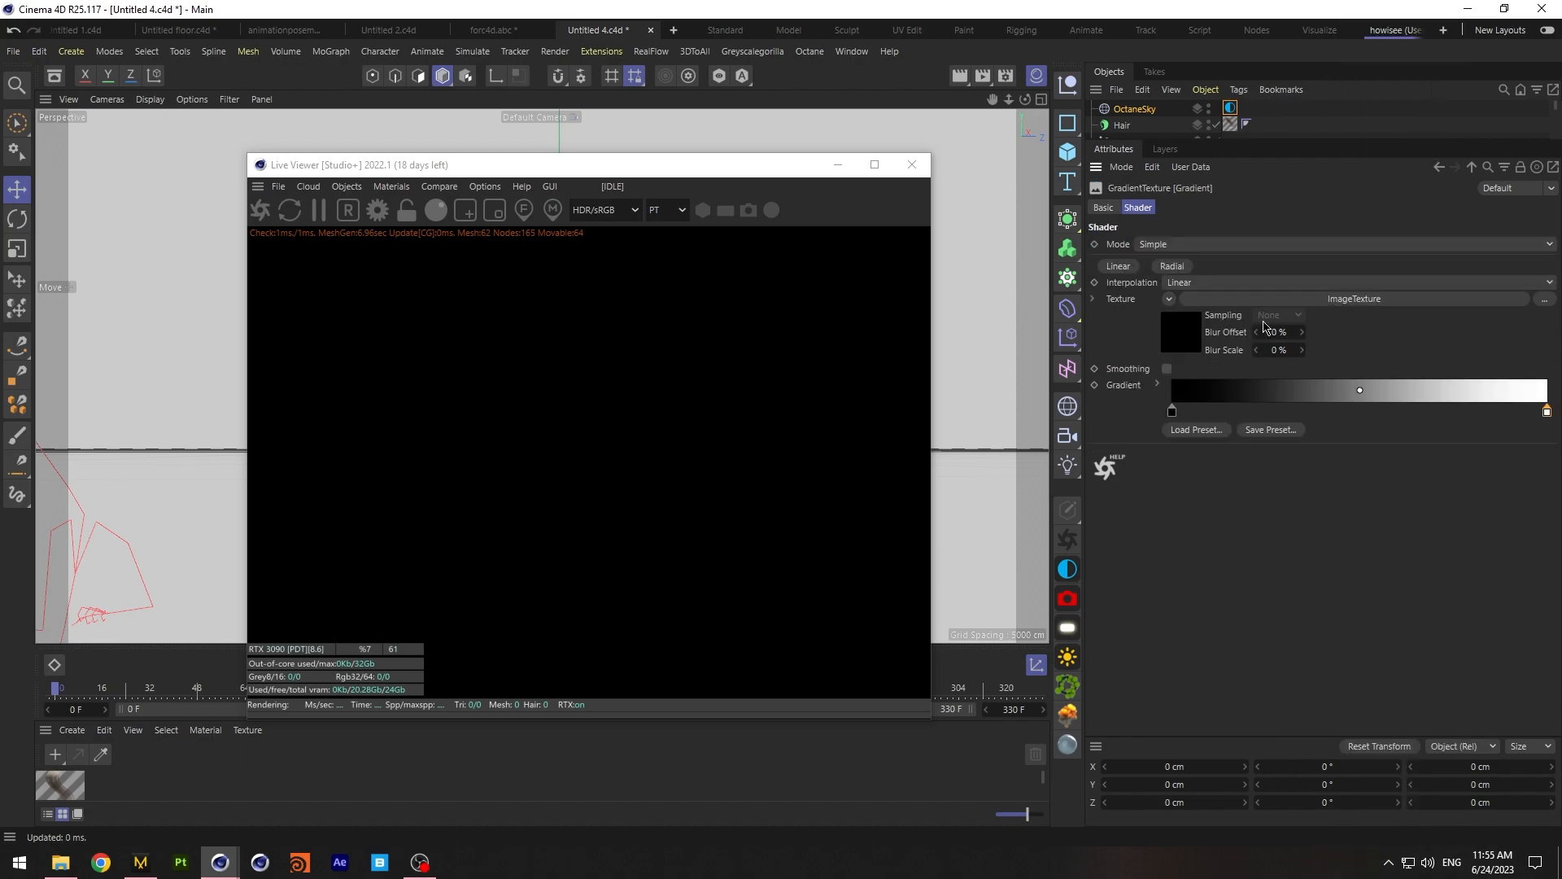
double_click(1547, 411)
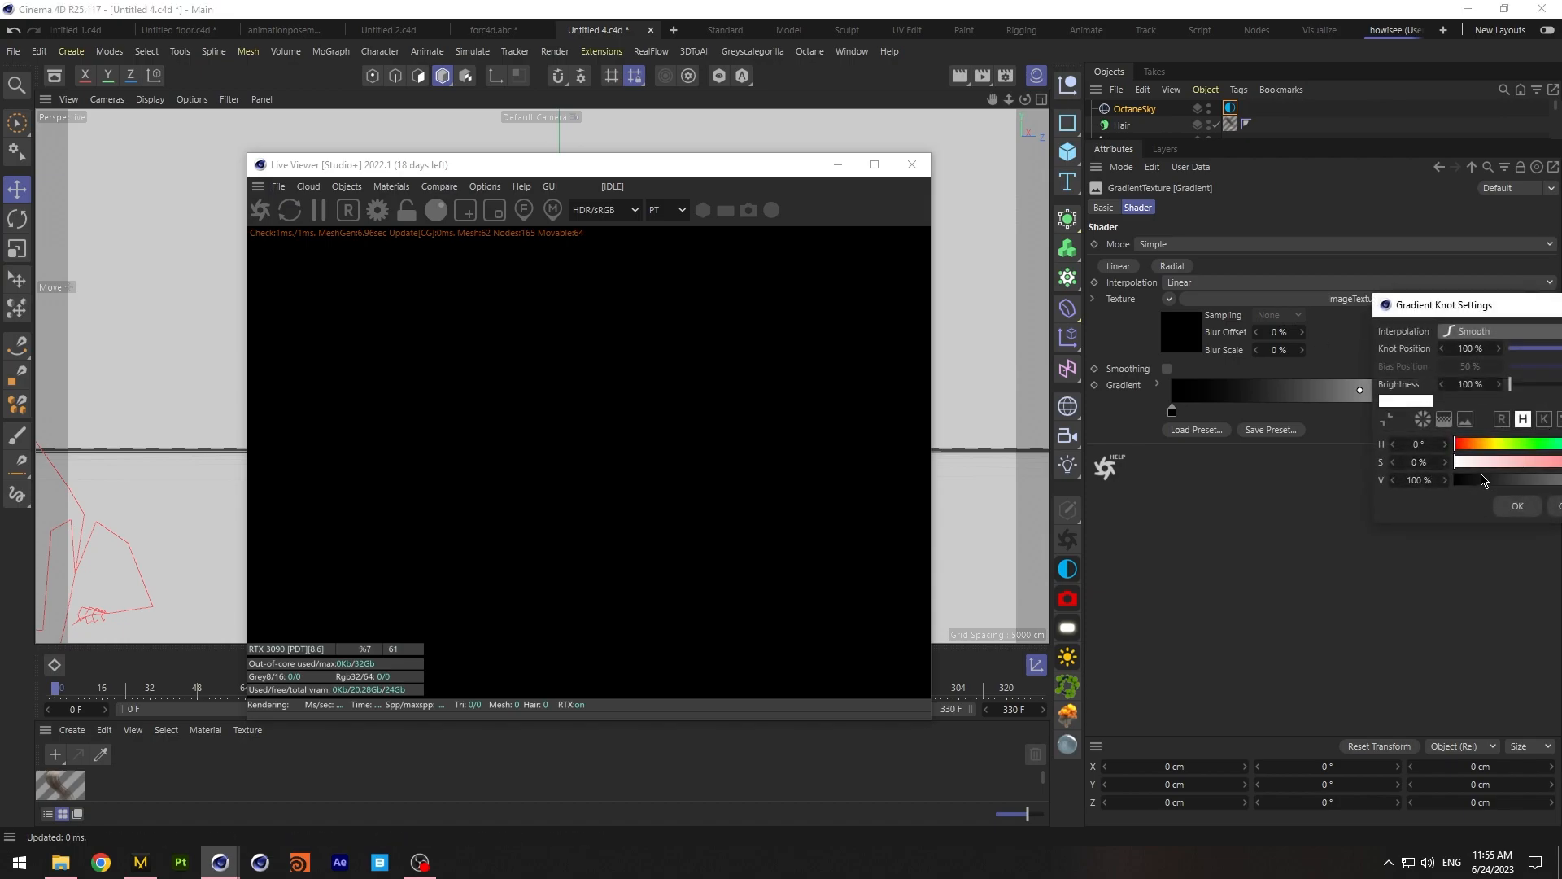
drag(1482, 480, 1455, 480)
click(1516, 507)
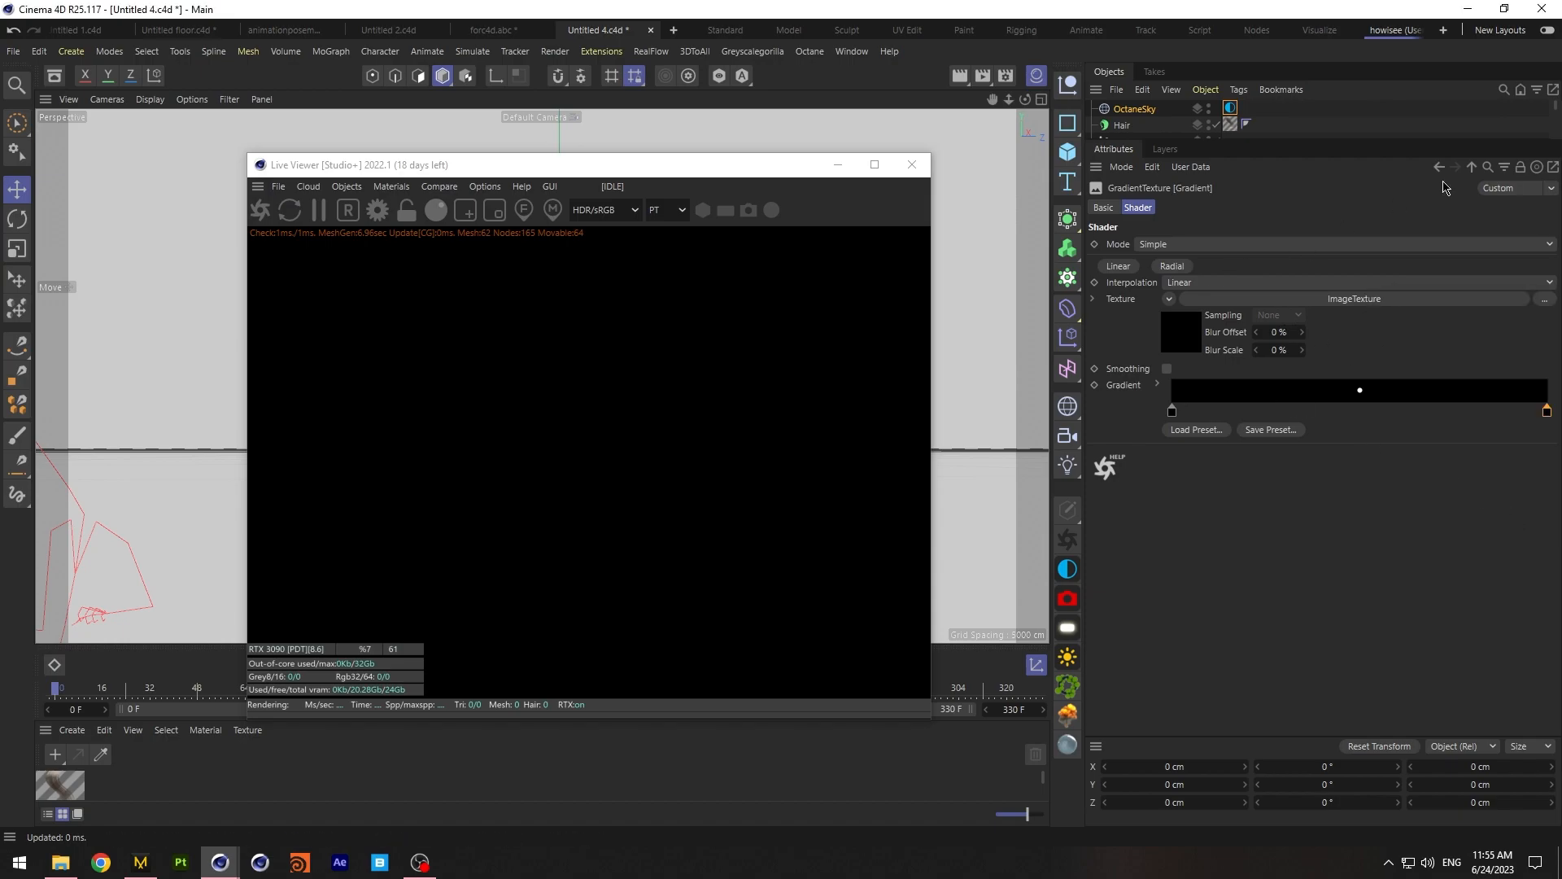
click(1471, 167)
click(1205, 410)
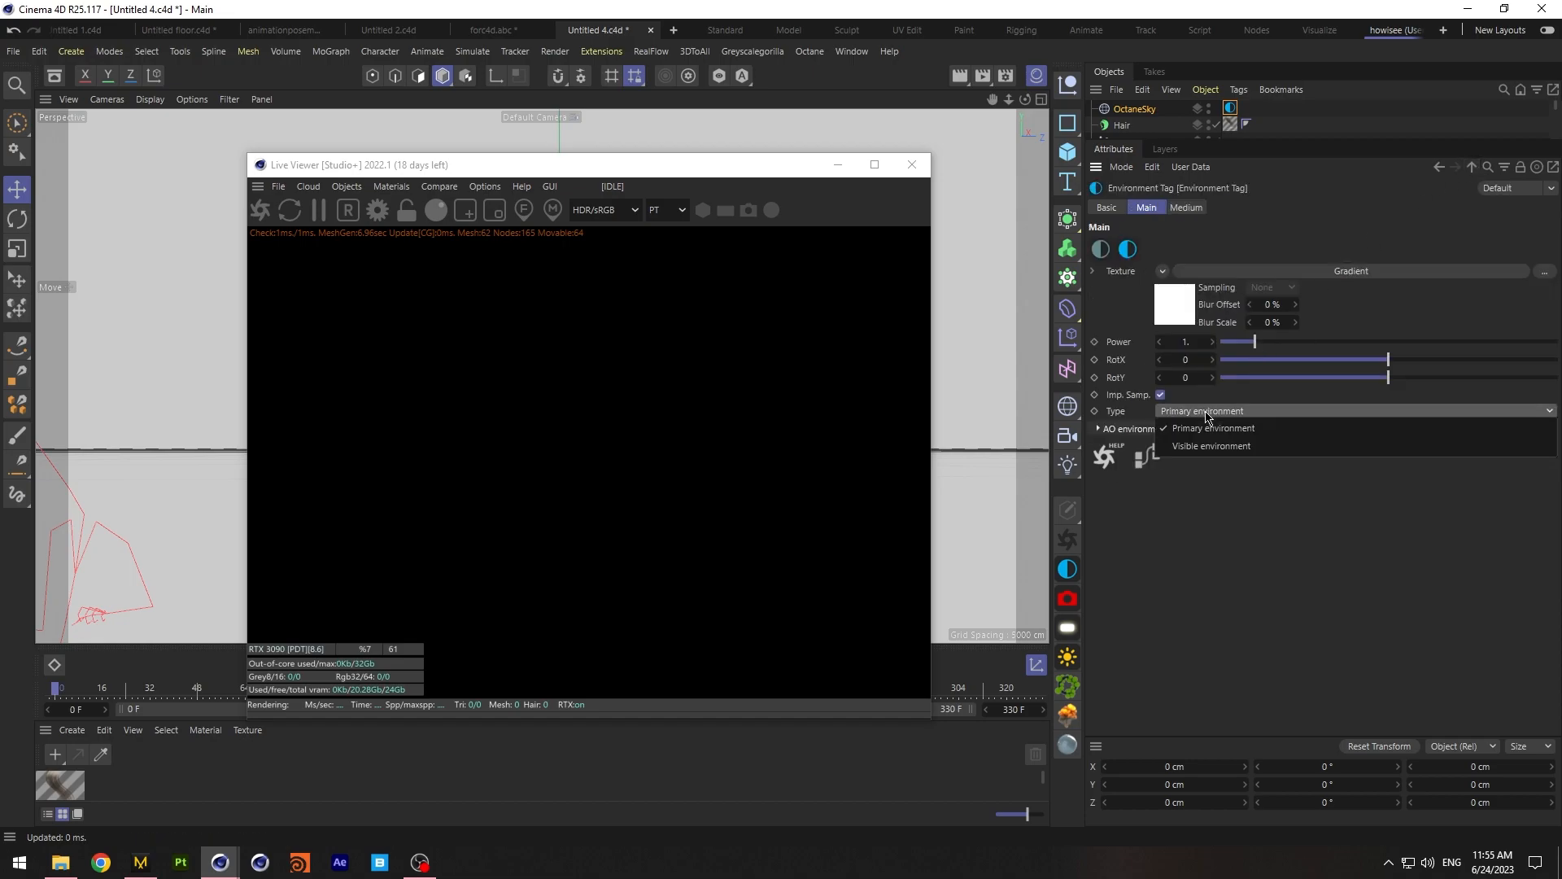
click(1207, 443)
Add a second Octane HDRI environment and attach an HDRI Link Plus tag to its sky object
click(376, 189)
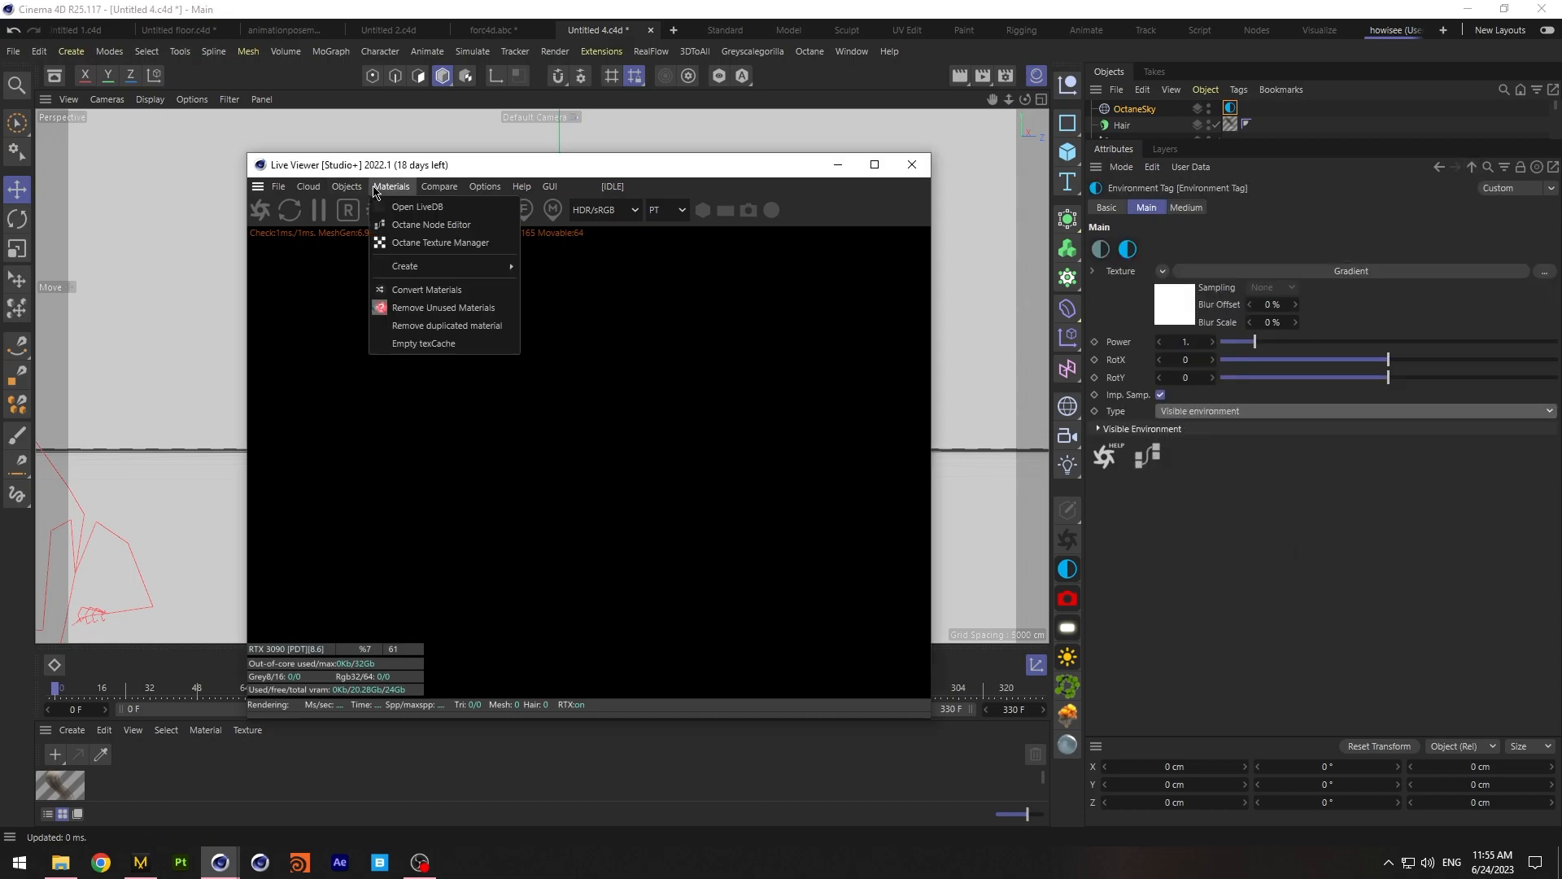
mouse_move(350, 186)
click(377, 244)
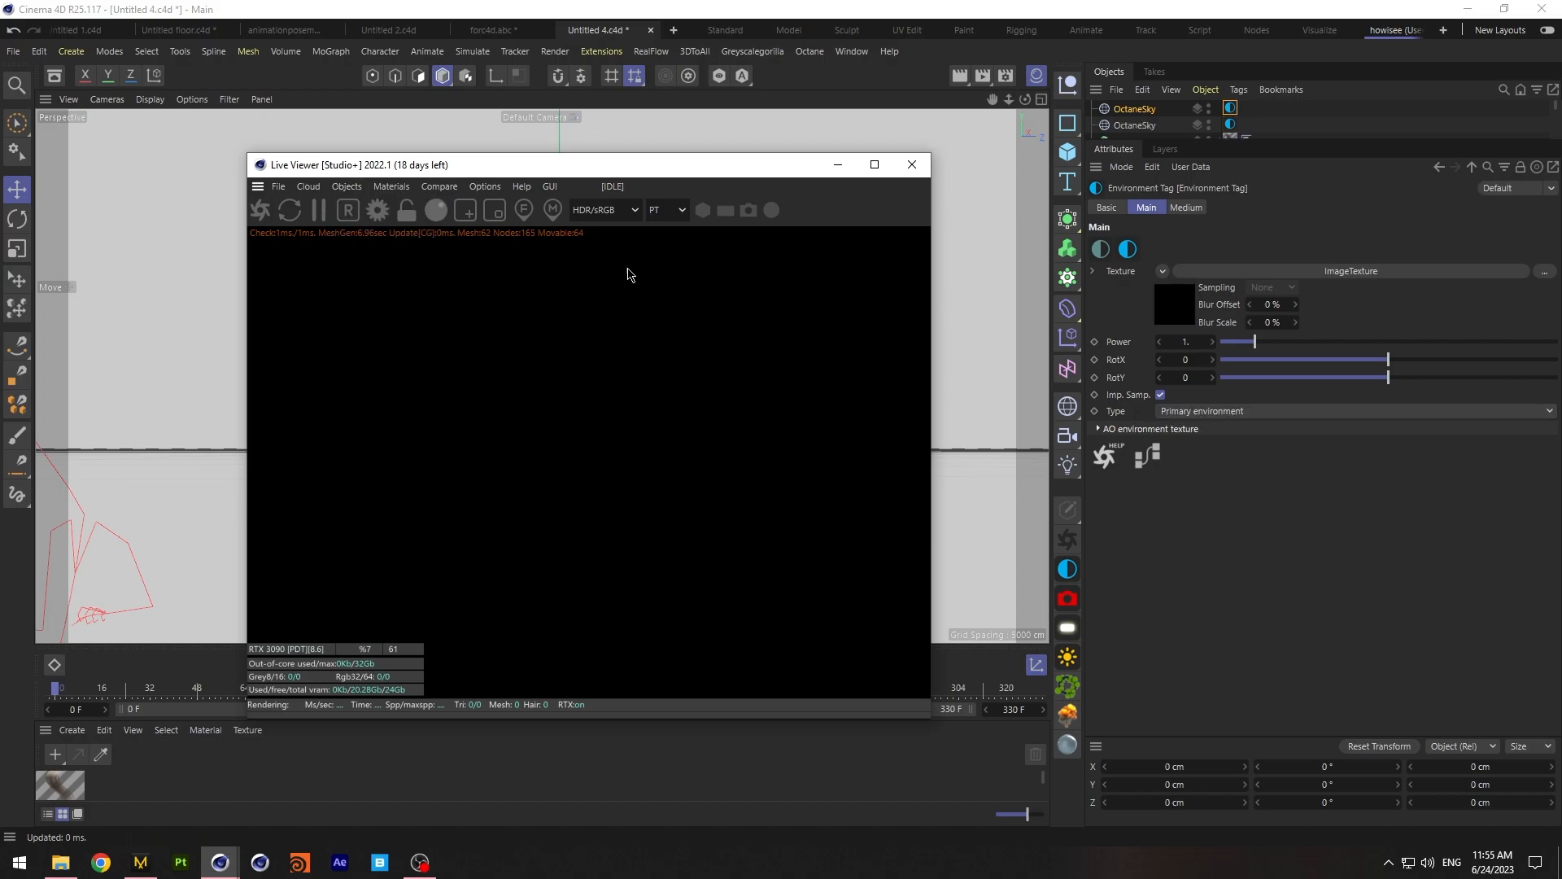
drag(1299, 140, 1299, 425)
right_click(1302, 122)
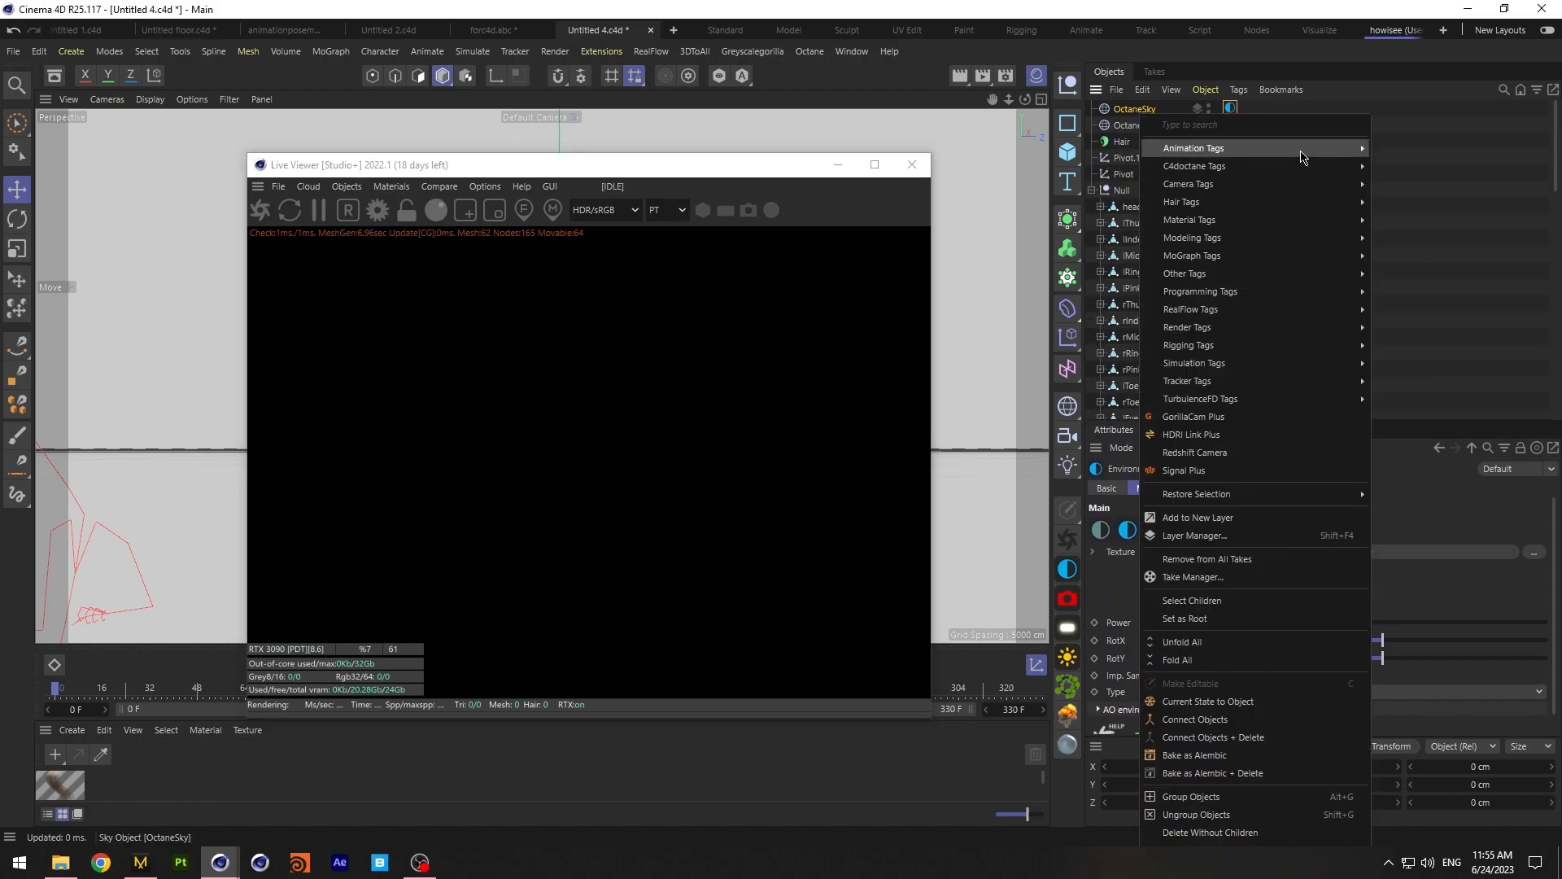
click(1259, 453)
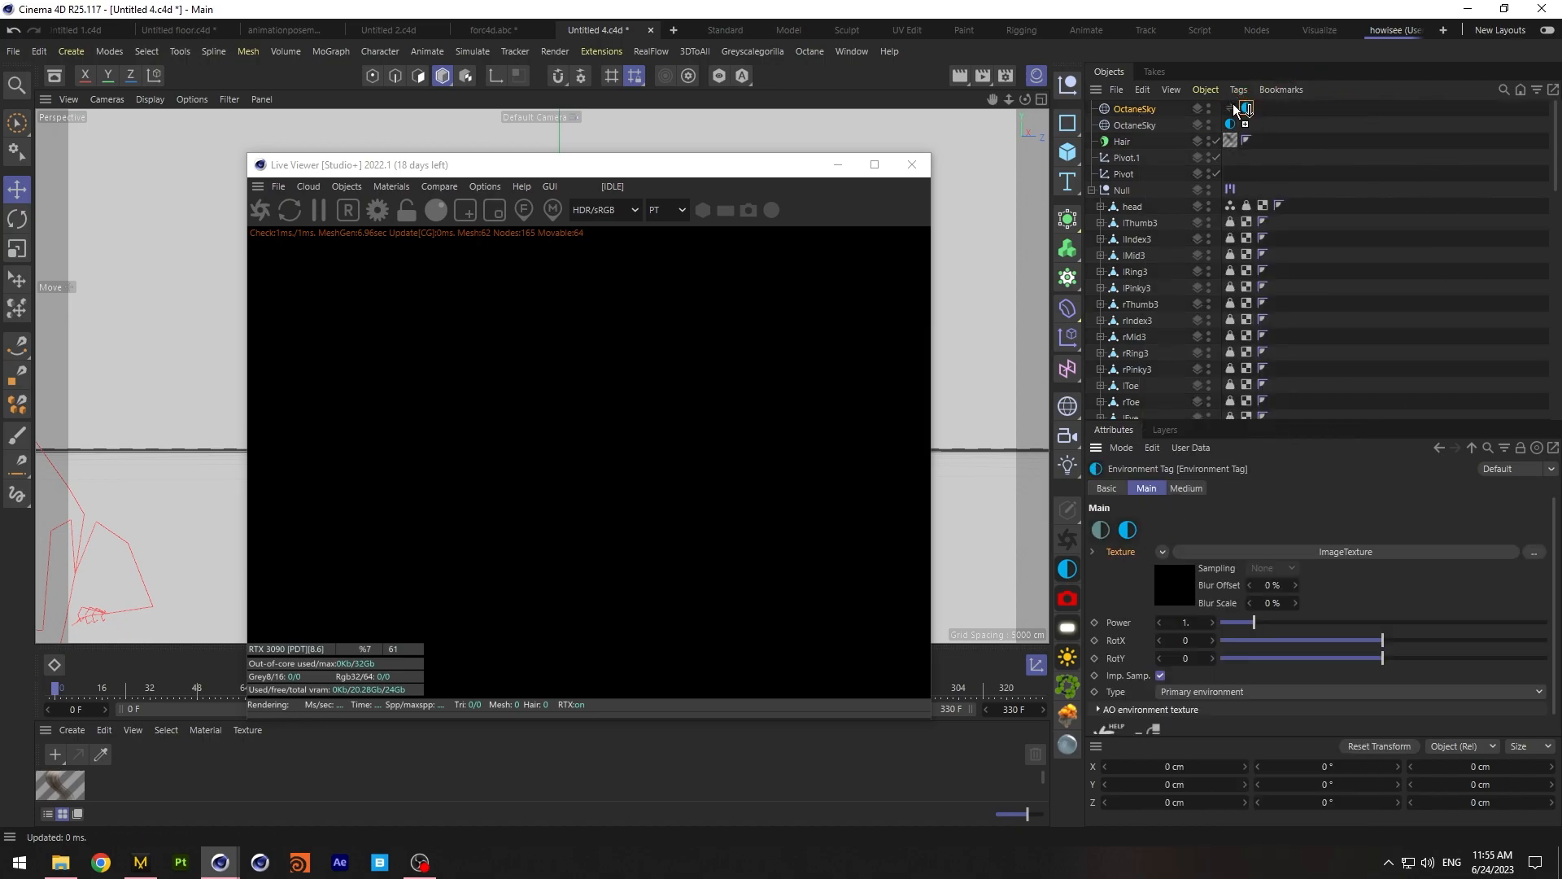
Load the Concrete Office Outside HDRI from the Plus Library's Commercial Locations through the second sky's HDRI Link Plus tag
click(1230, 108)
click(1176, 529)
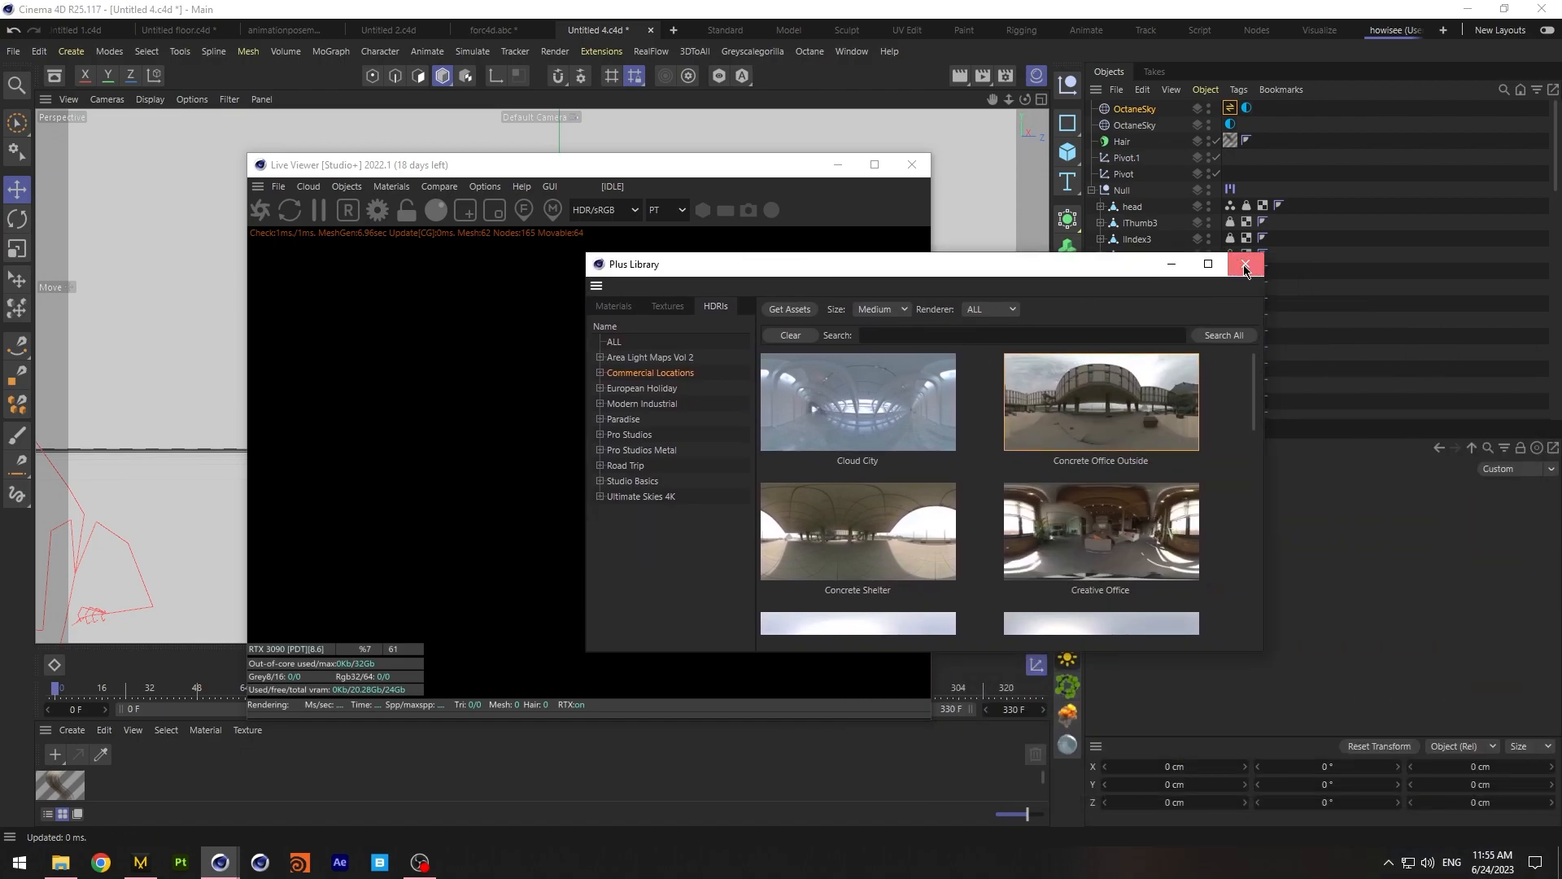
click(1246, 266)
Save the project and start an Octane live render of the character's head with the Live Viewer moved beside the viewport
click(13, 52)
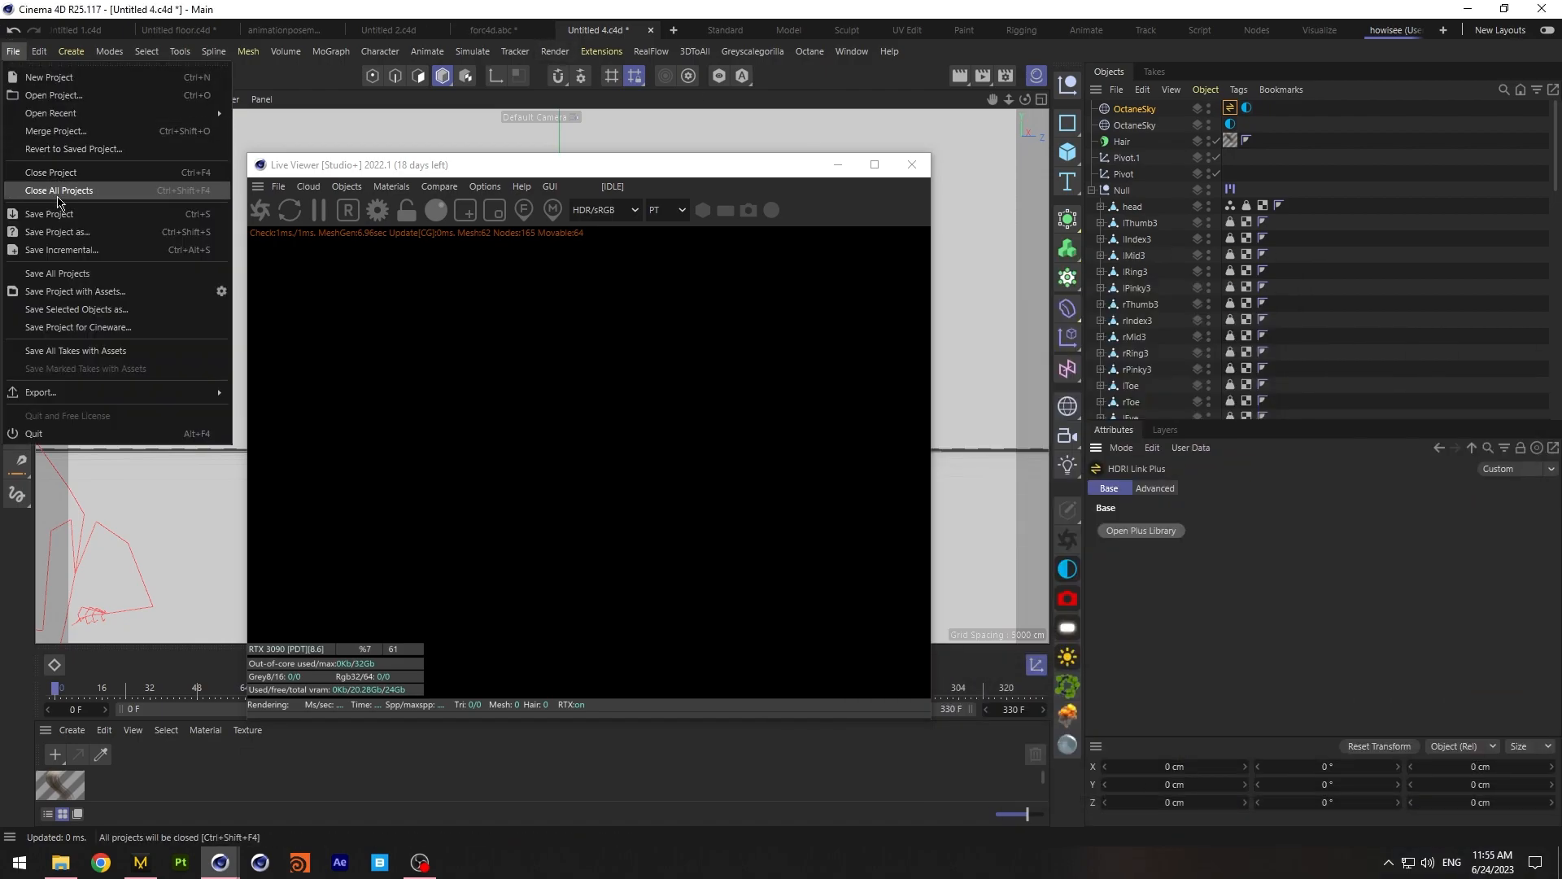
click(57, 203)
click(279, 217)
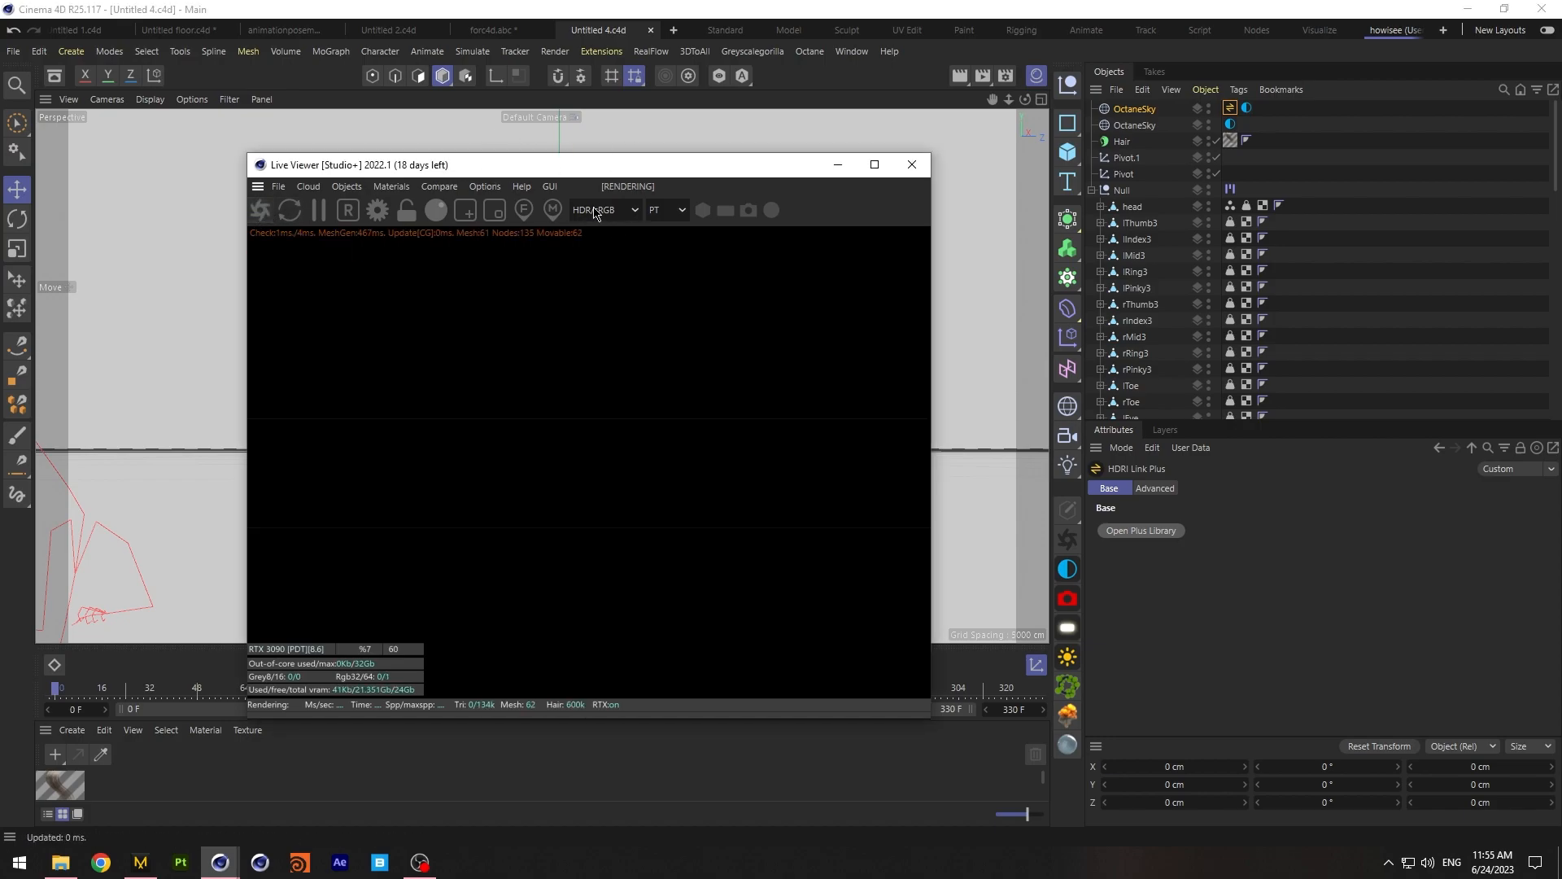
drag(579, 169, 1238, 262)
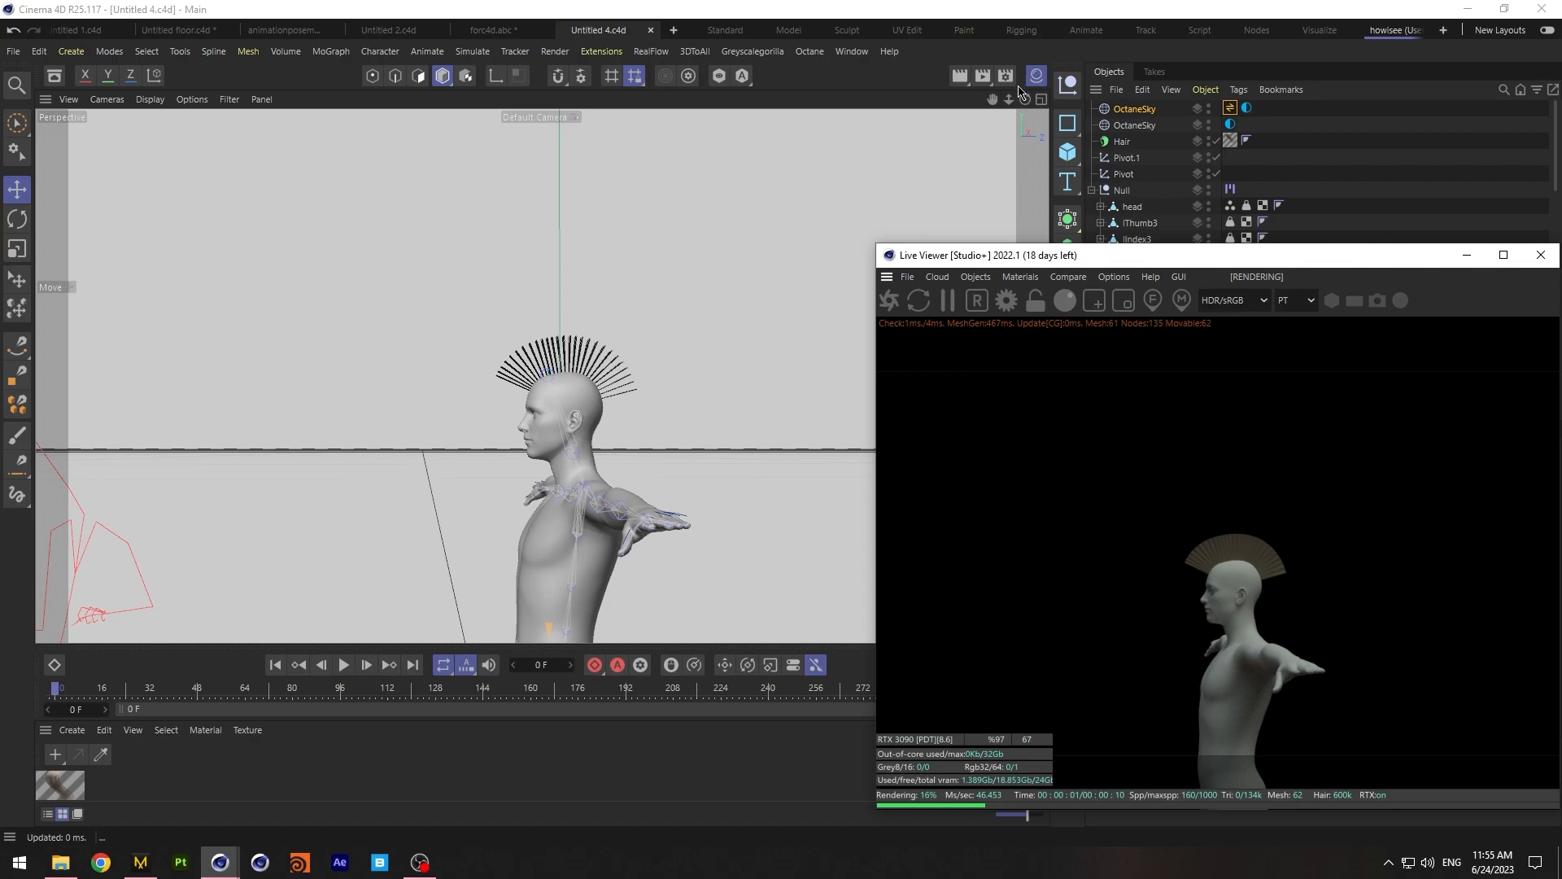
drag(1008, 98, 894, 98)
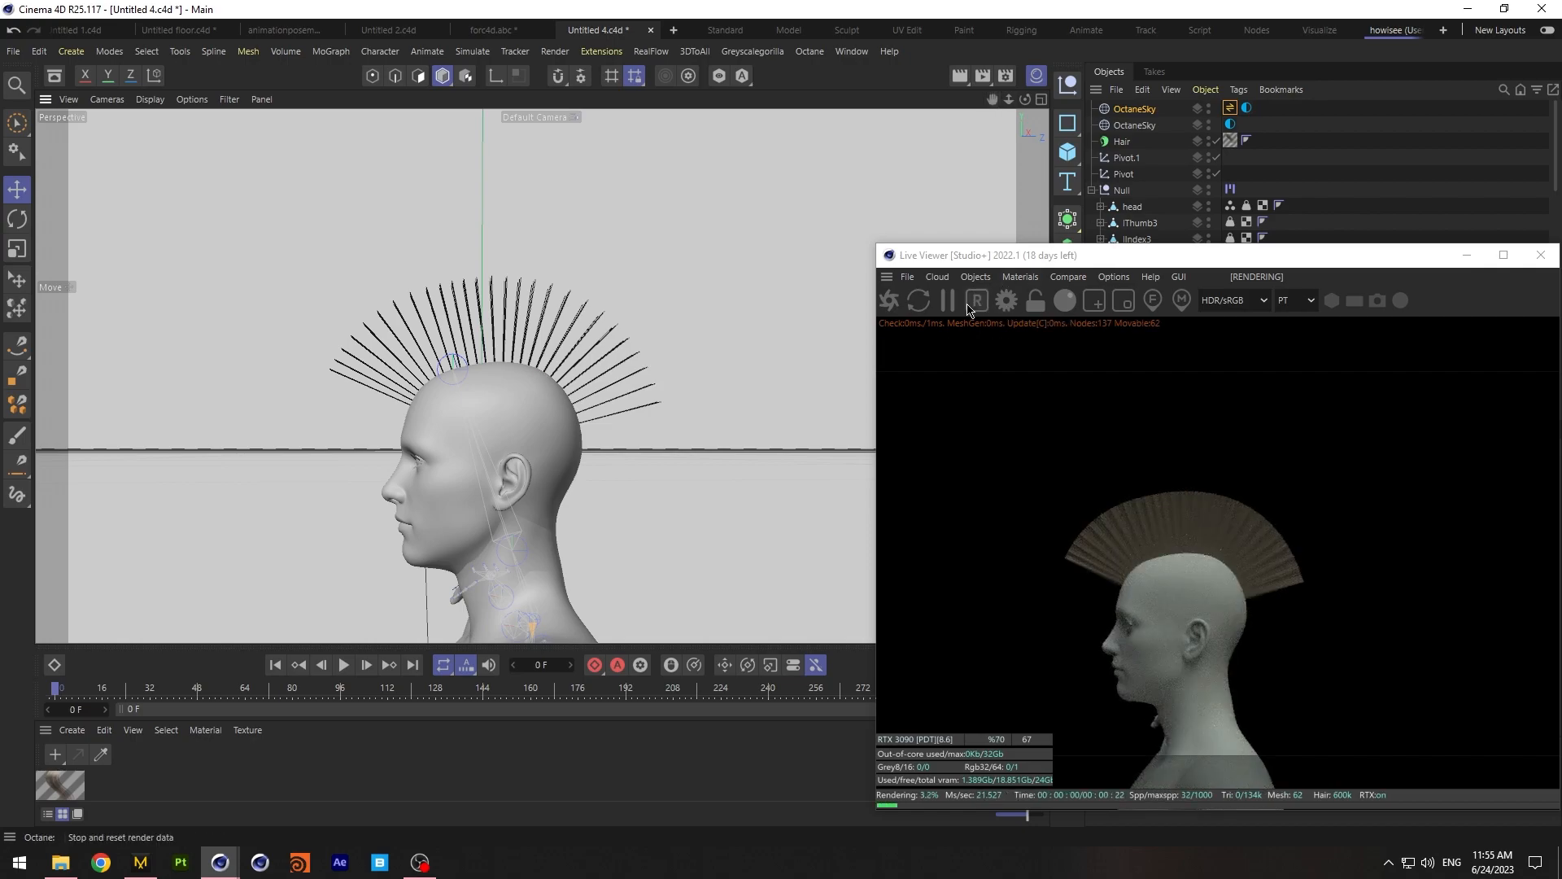
Set the hair material's thickness to 0.1 cm at the root and 0.01 cm at the tip
click(65, 786)
double_click(65, 786)
drag(358, 542, 497, 140)
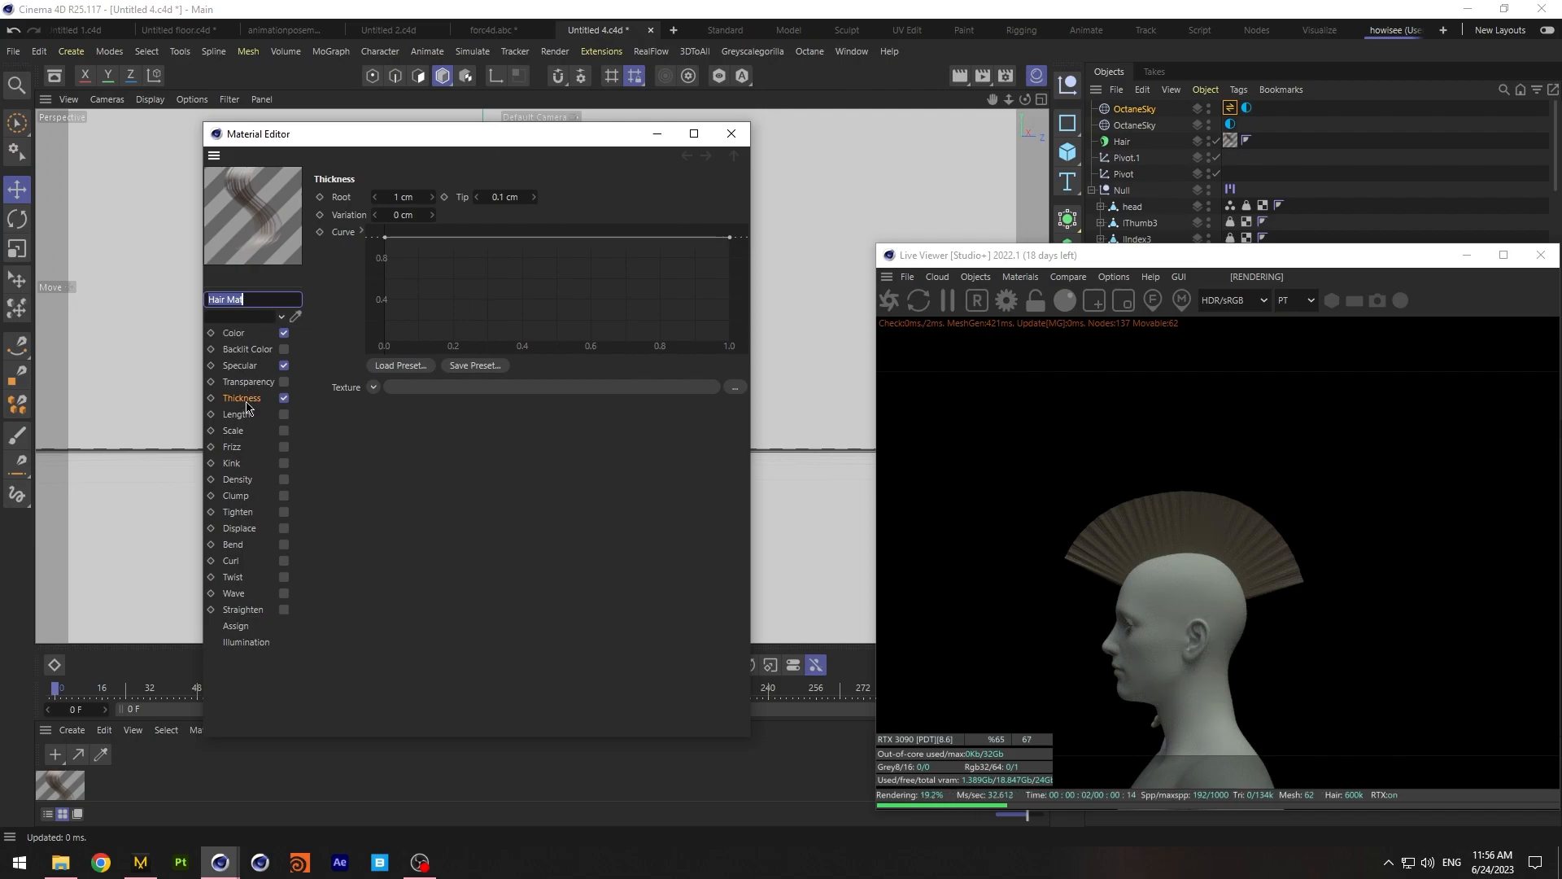
click(389, 196)
key(BackSpace)
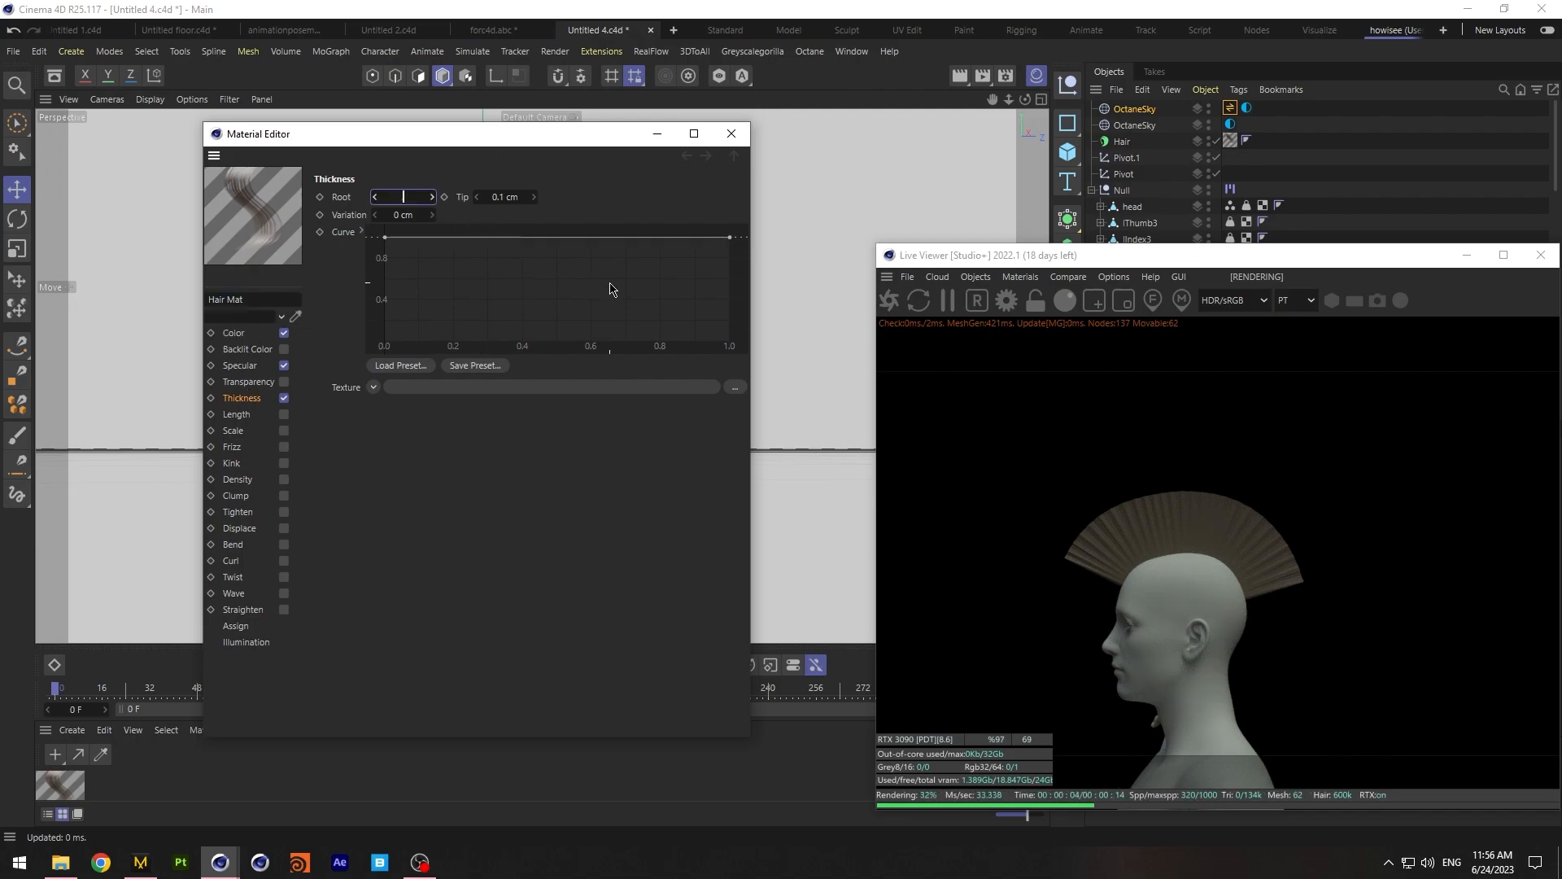
text(.1)
key(Tab)
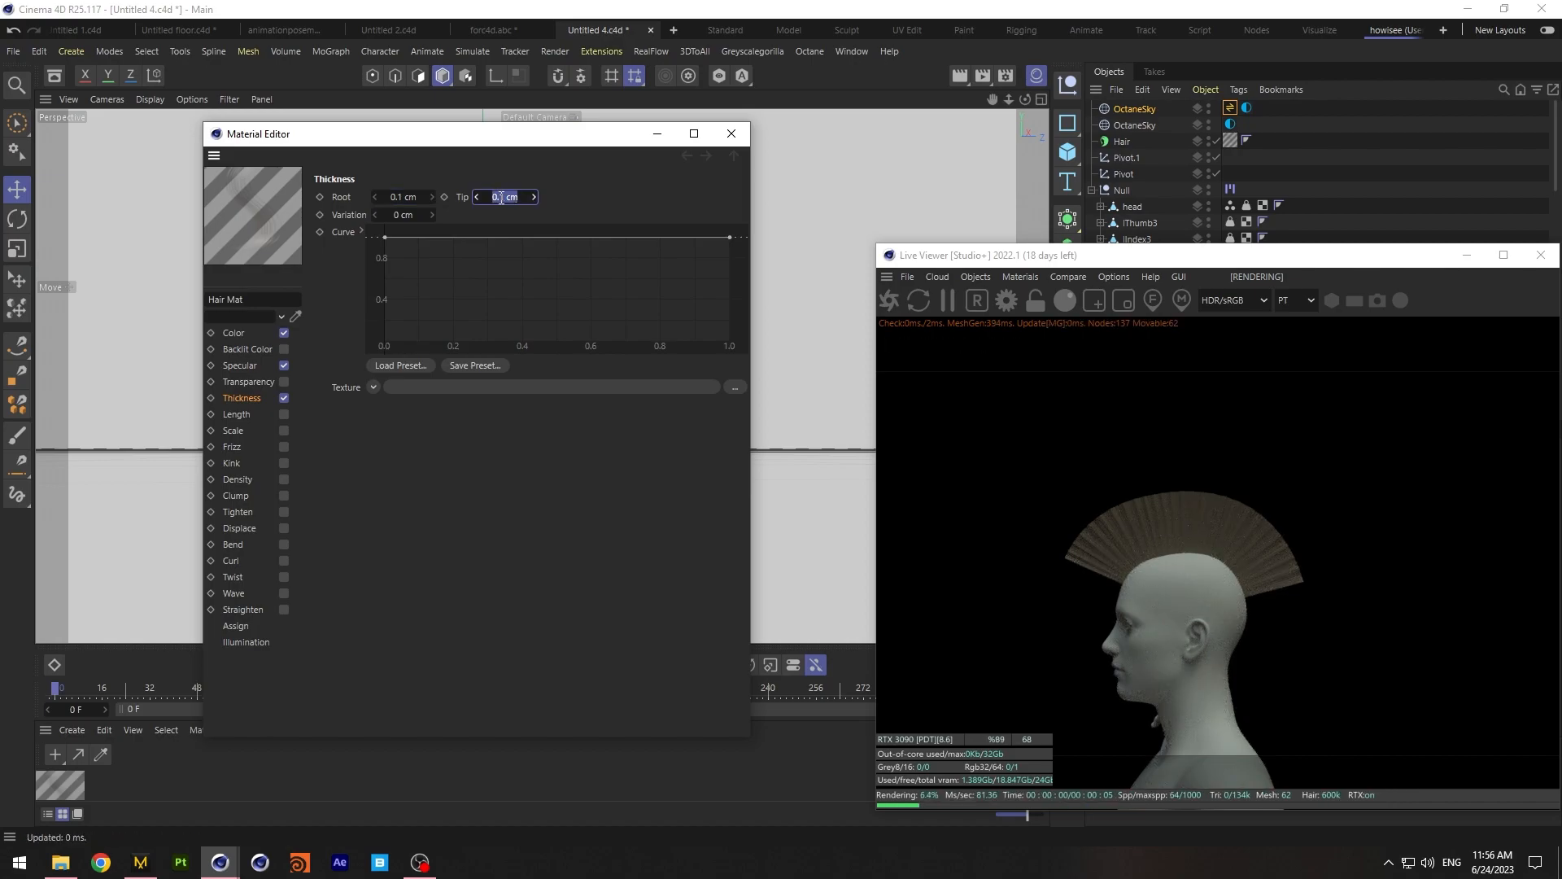
text(0.01)
key(Return)
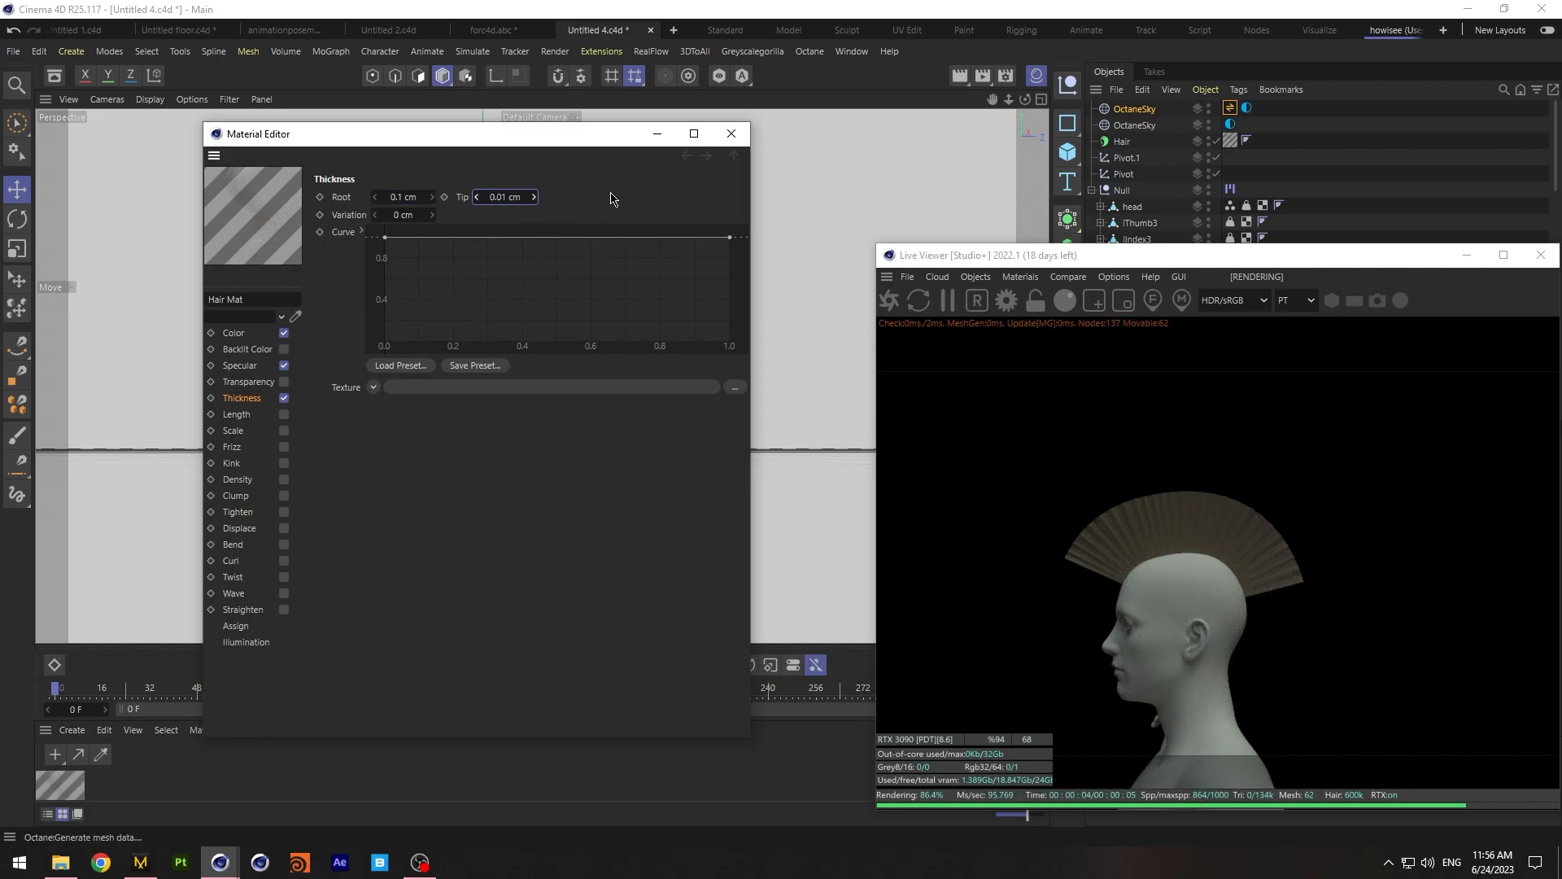
Enable Frizz, Kink and Clump on the hair material, with the Kink amount set to 10%
click(283, 448)
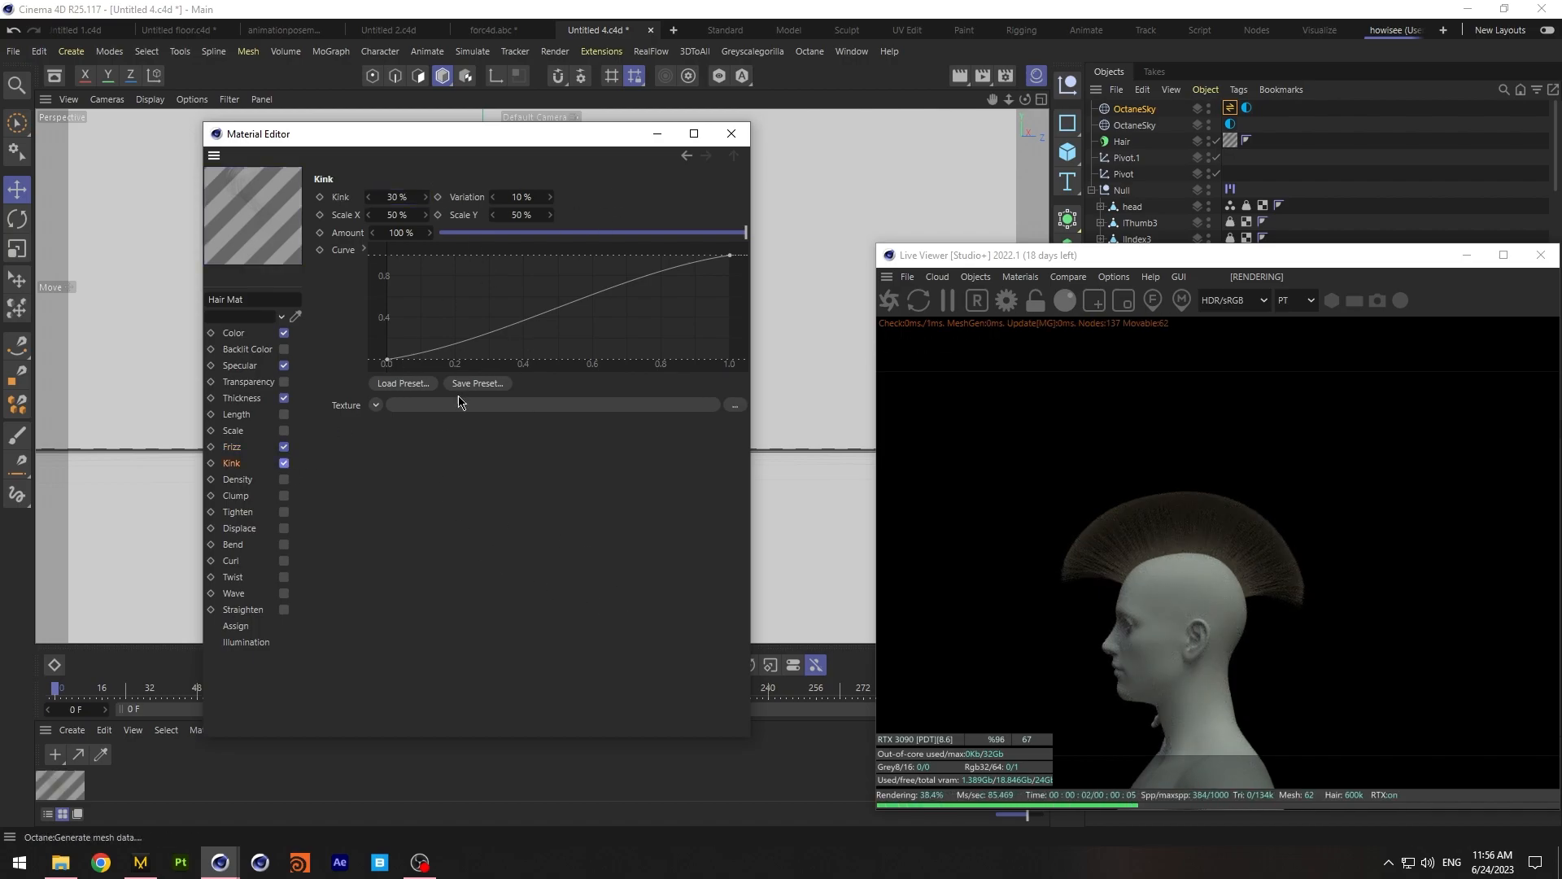
text(0)
key(Return)
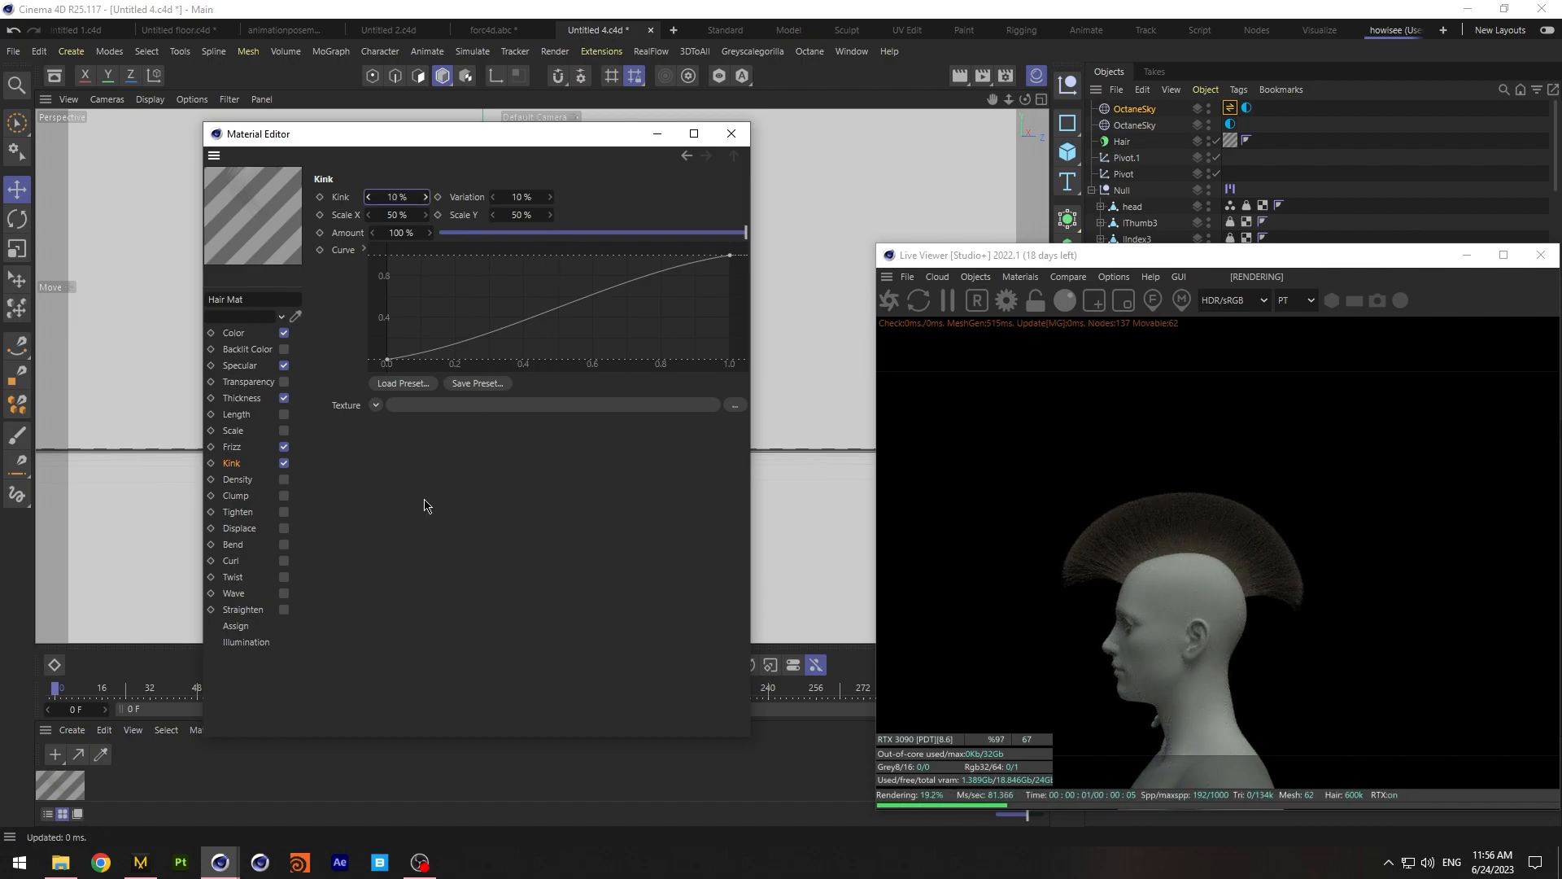
click(284, 497)
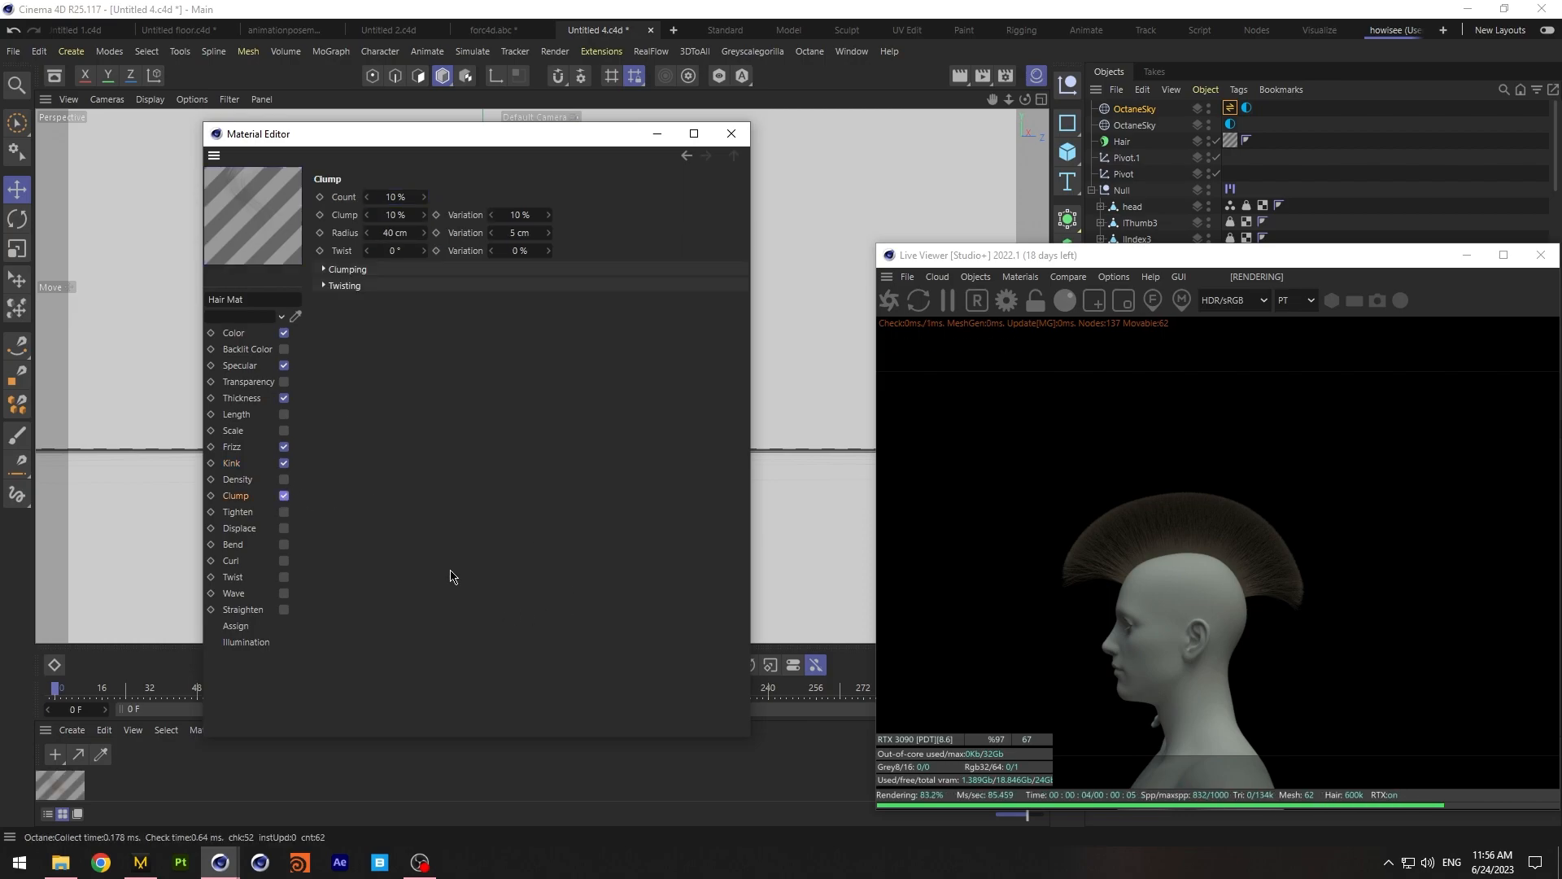
drag(1025, 99, 879, 119)
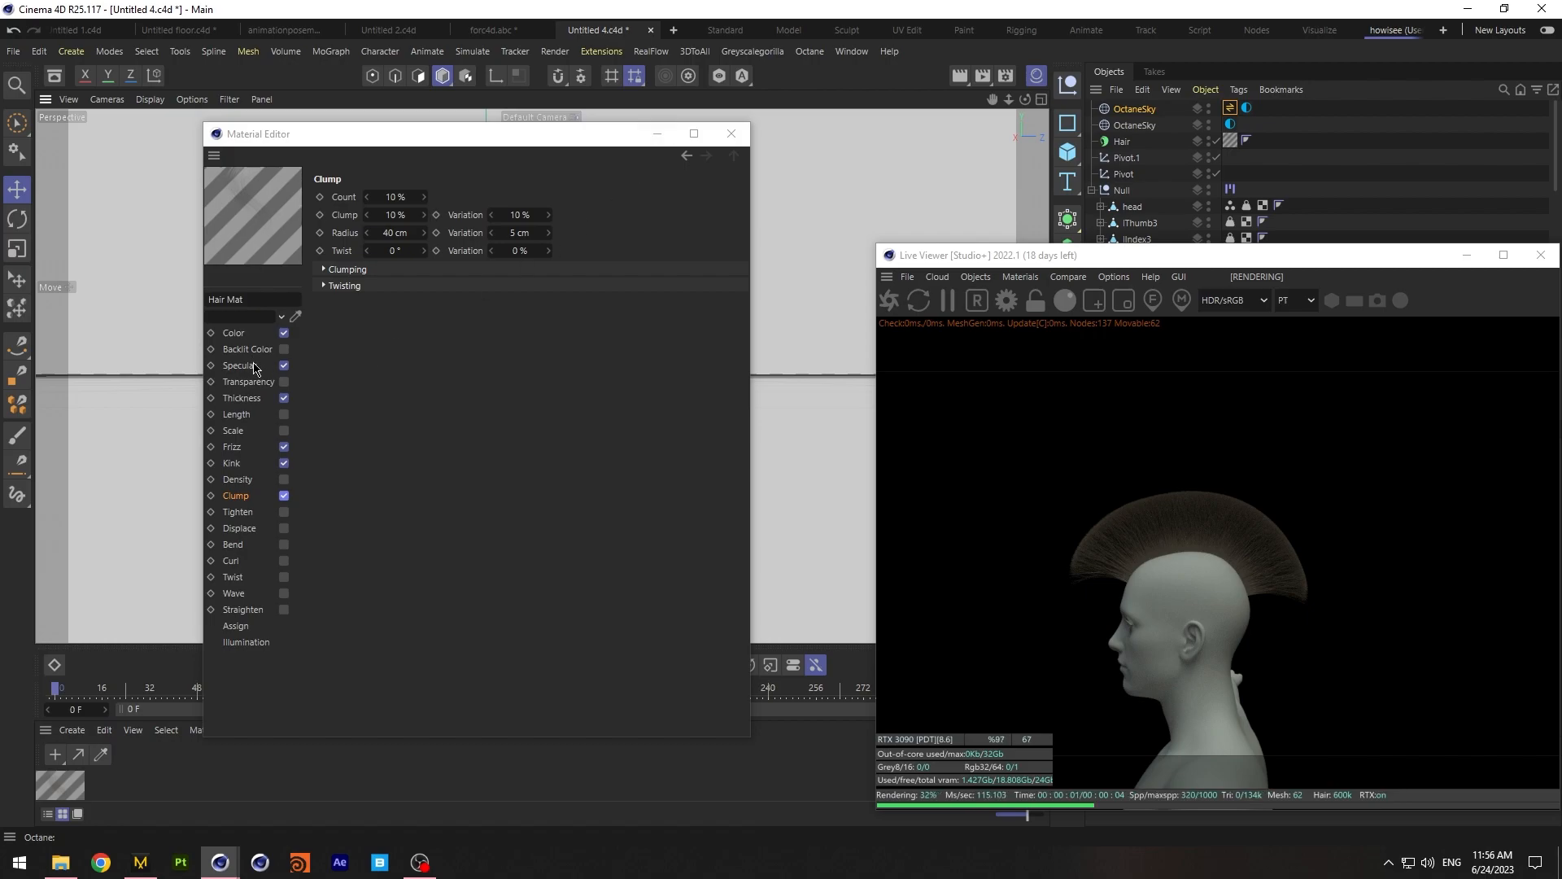
Shift the hair color gradient's start knot to olive and make its end knot a bright, saturated yellow with a 62° hue
click(234, 333)
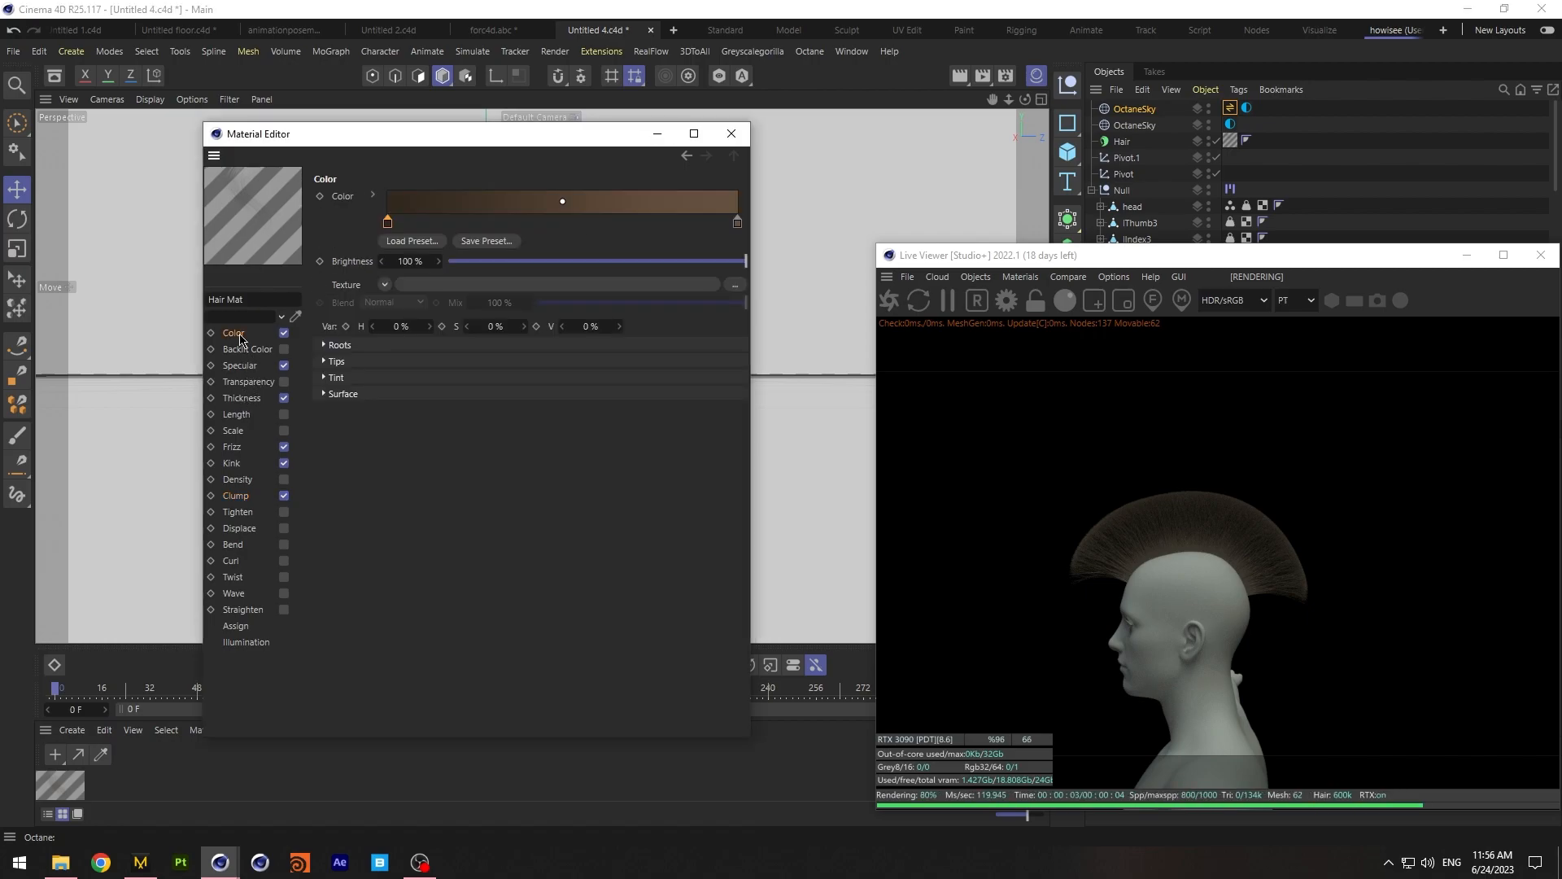
double_click(388, 222)
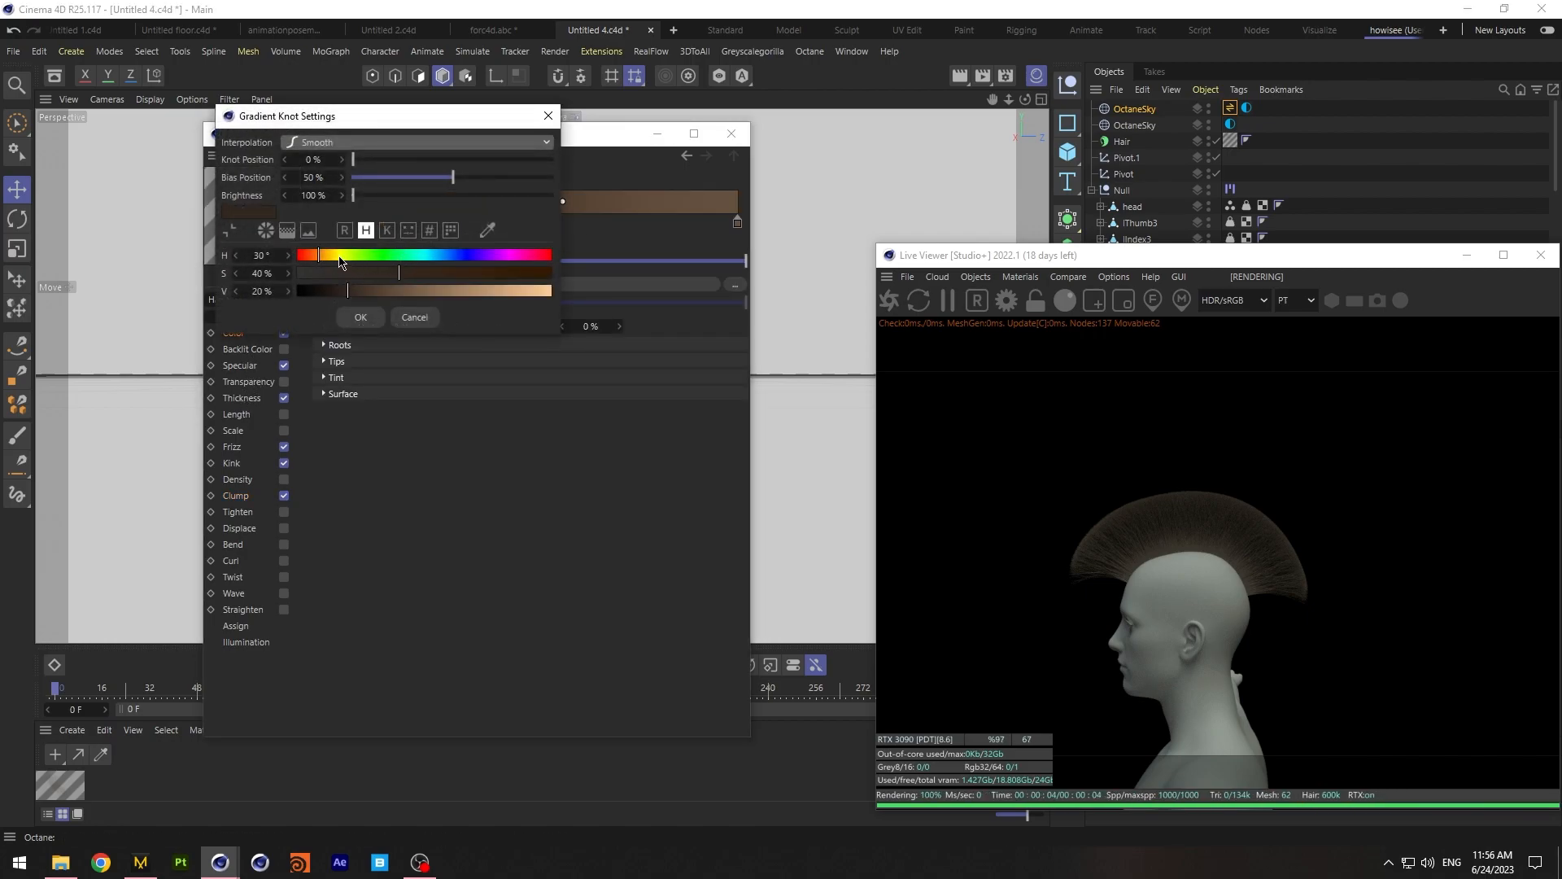
click(361, 317)
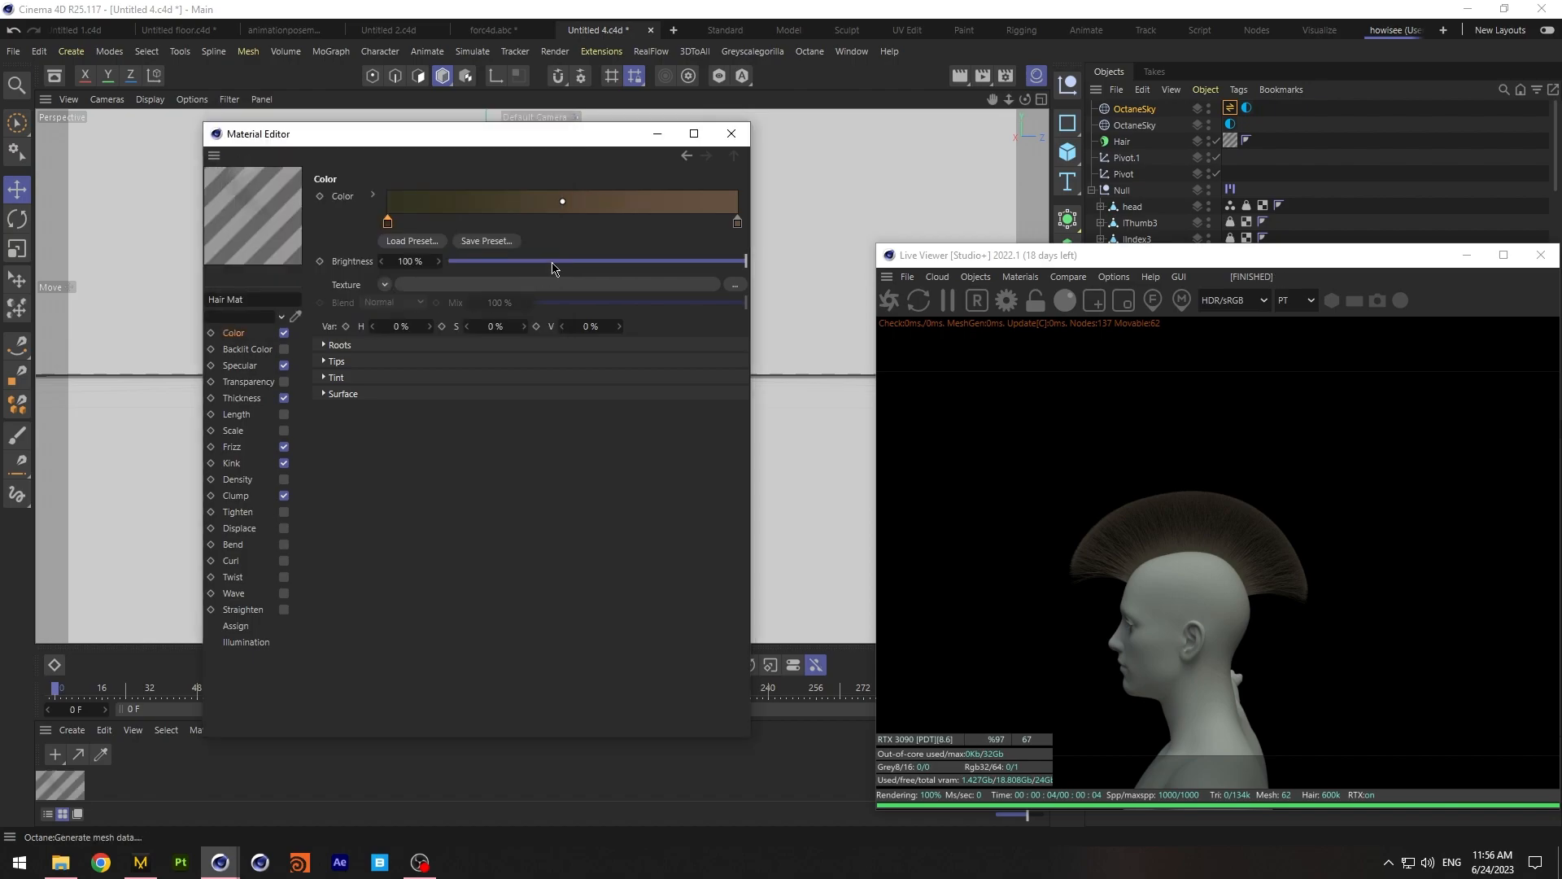
double_click(737, 222)
click(693, 262)
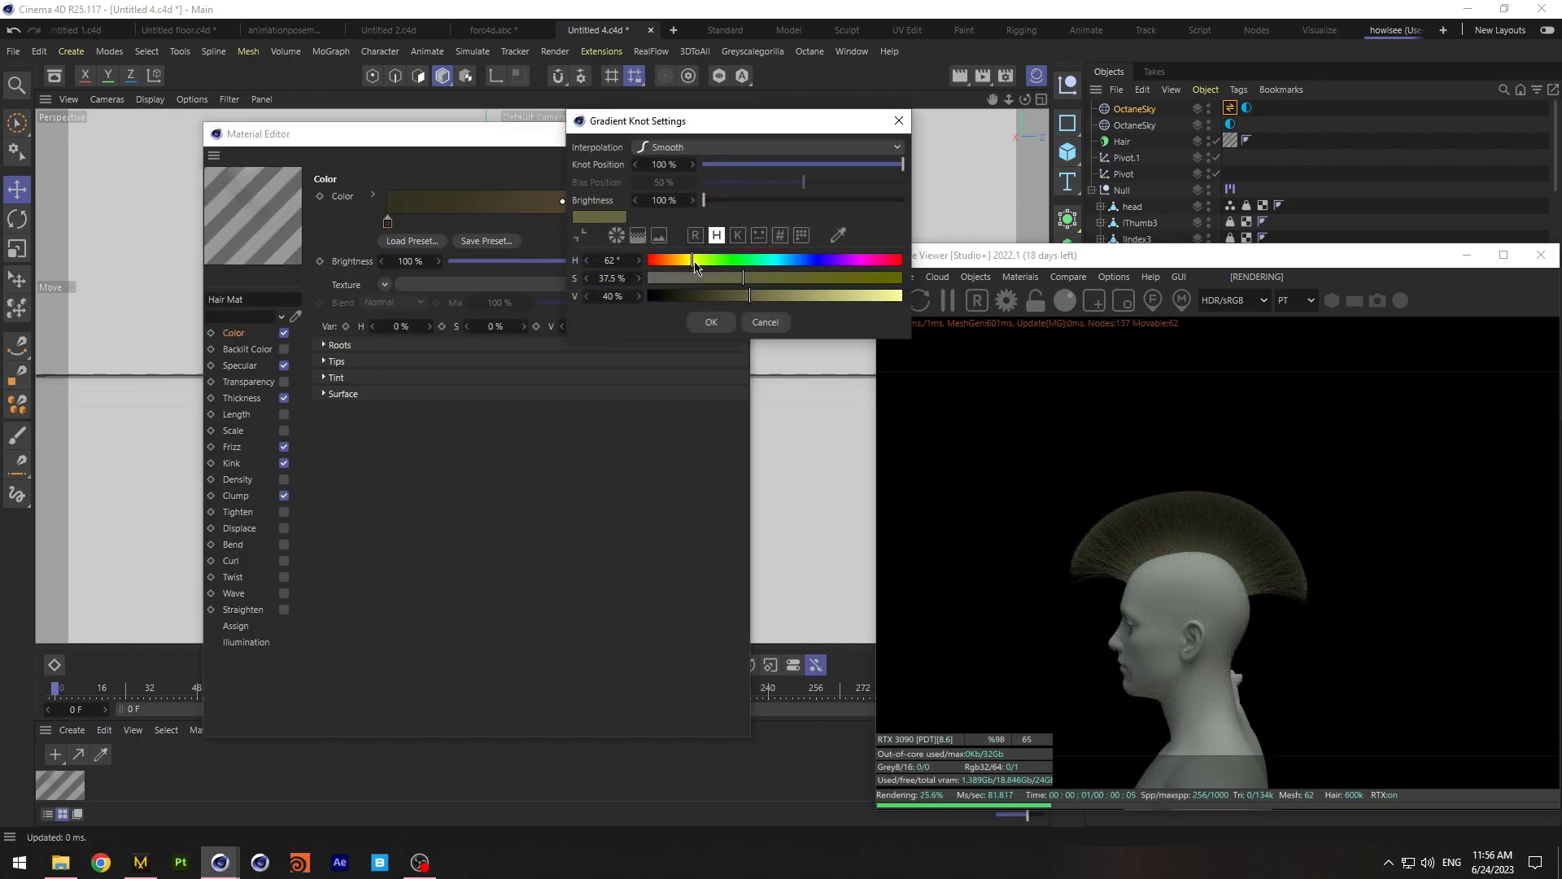
click(862, 298)
click(867, 279)
click(711, 323)
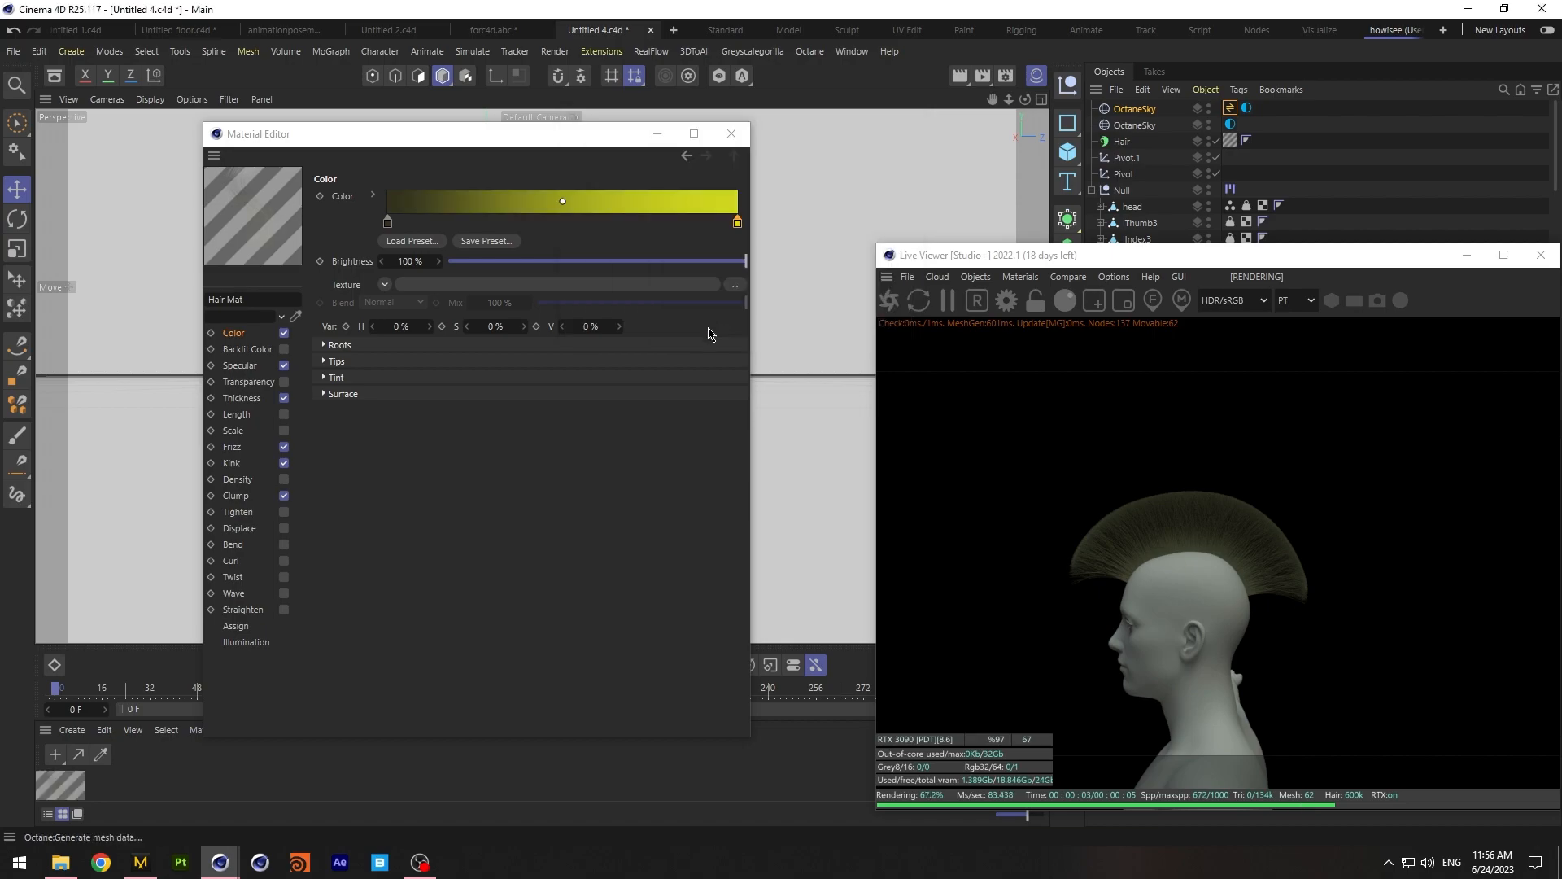
click(391, 222)
drag(390, 225, 394, 226)
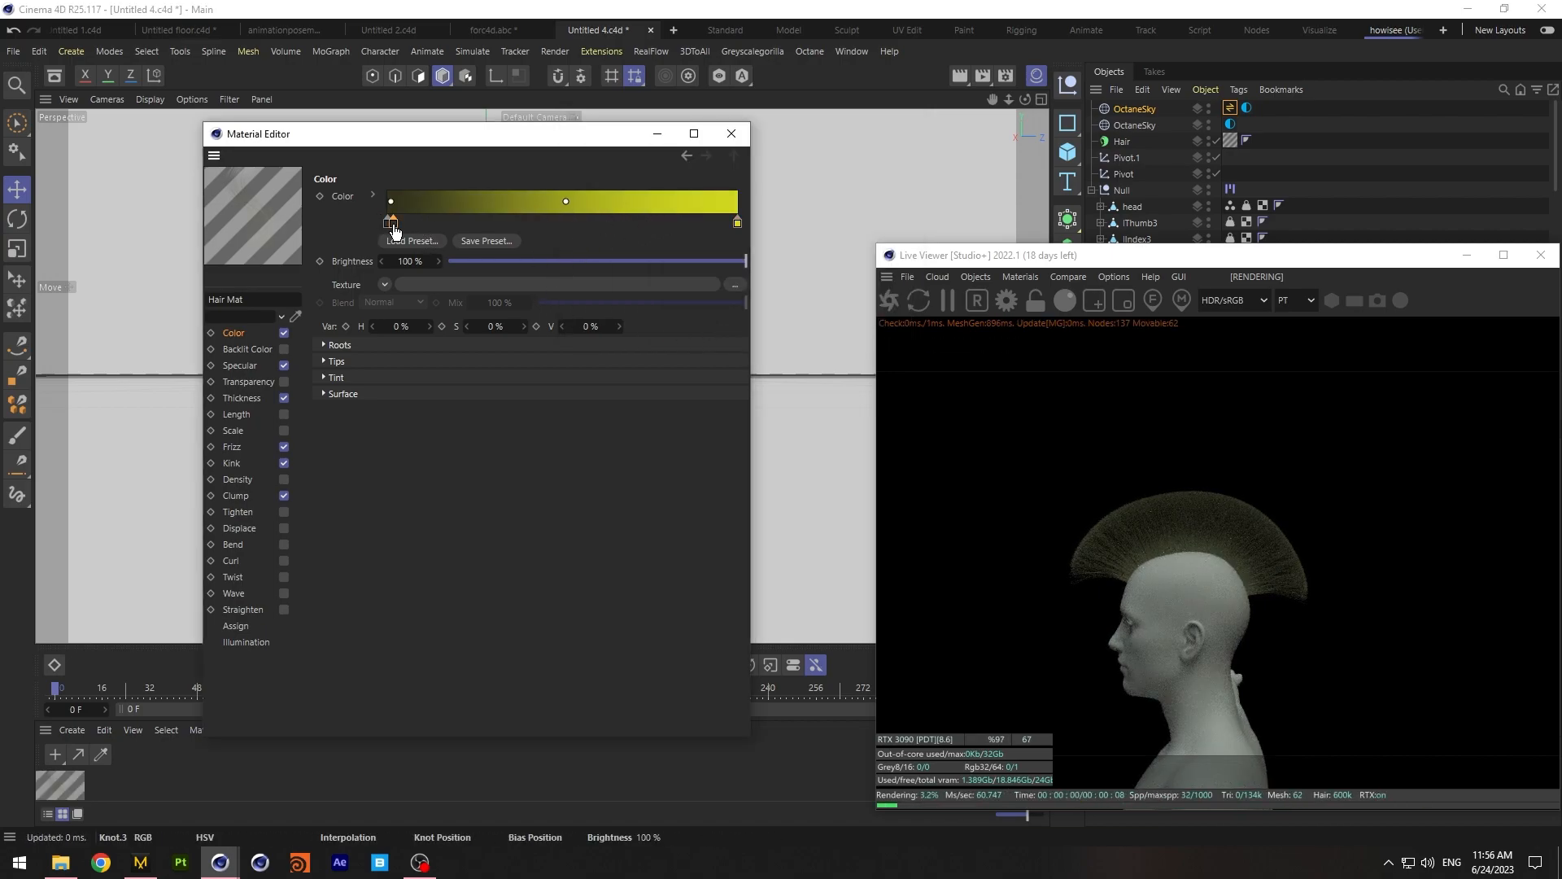
key(Delete)
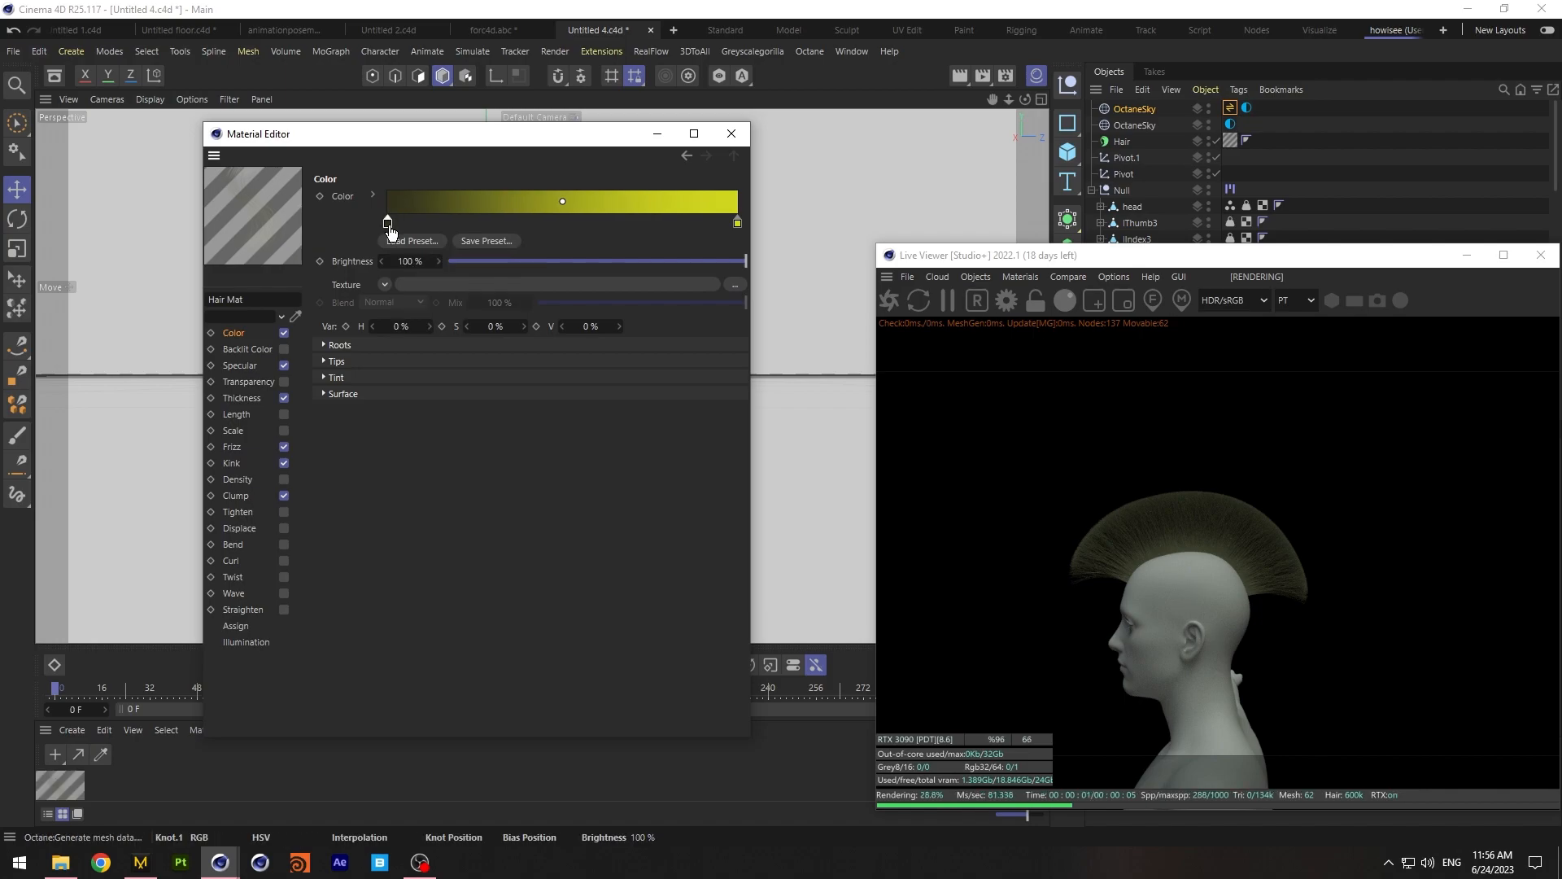
Brighten the hair gradient's start knot to a value of 76% and try a warm orange-tan hue on it
double_click(389, 226)
click(491, 295)
click(366, 322)
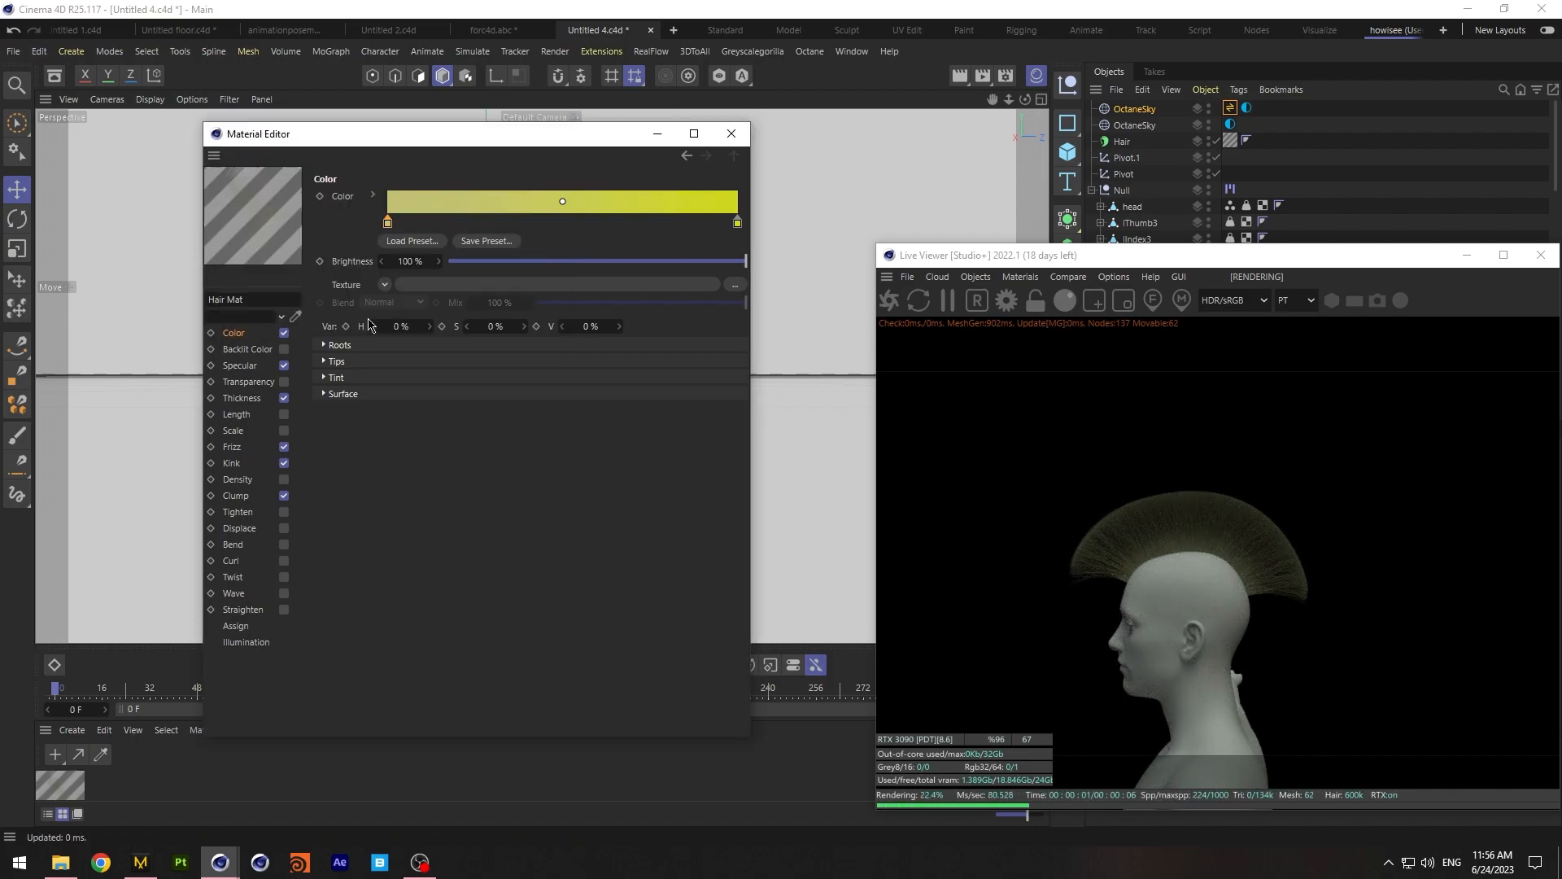
double_click(389, 225)
drag(339, 258, 322, 262)
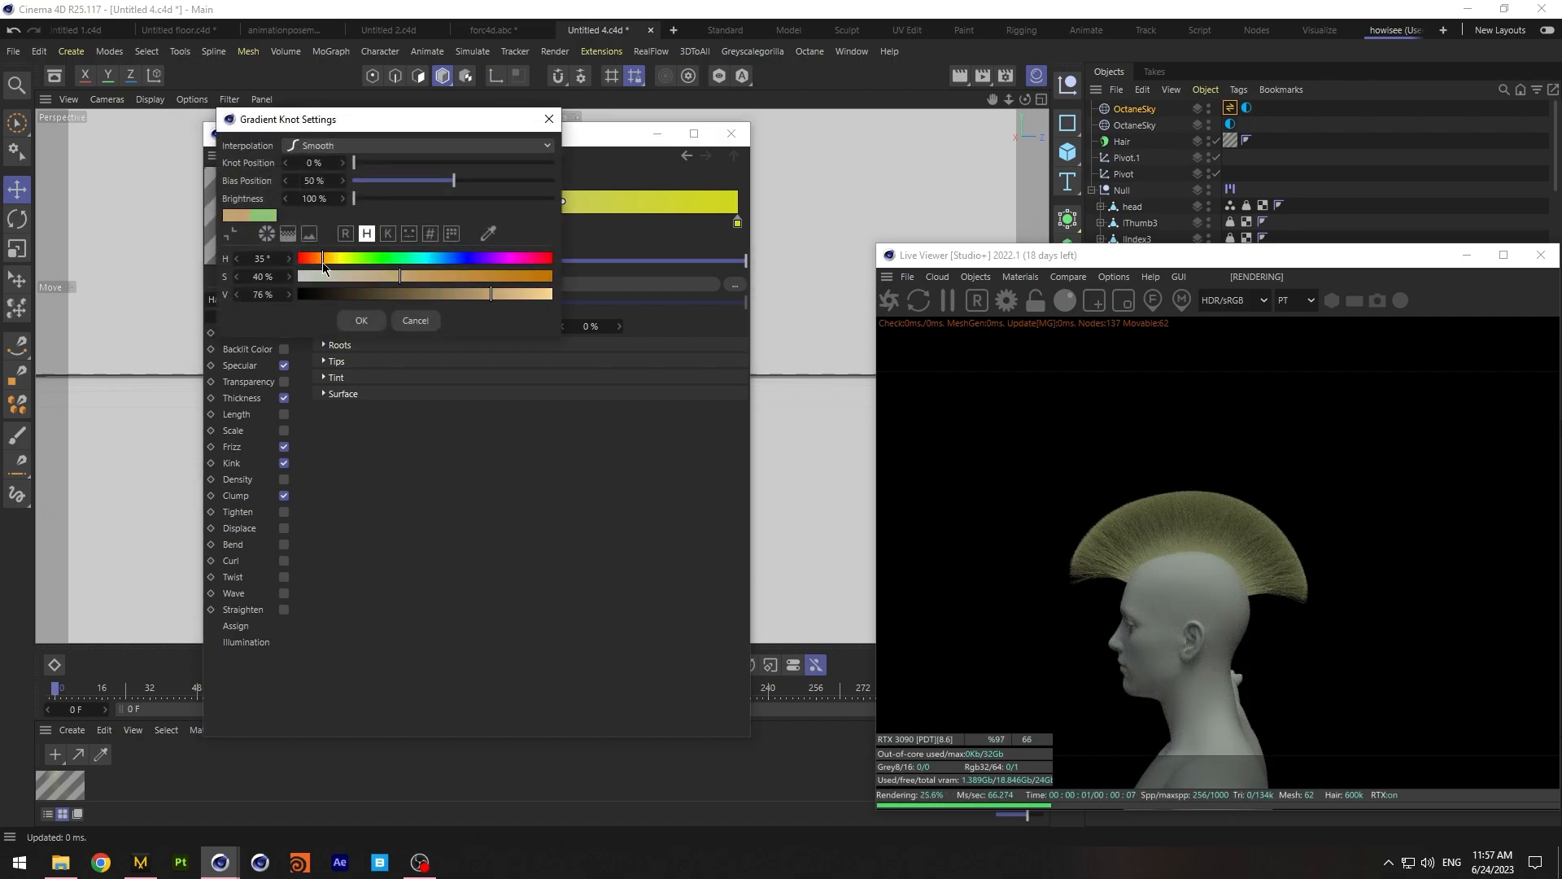
click(359, 321)
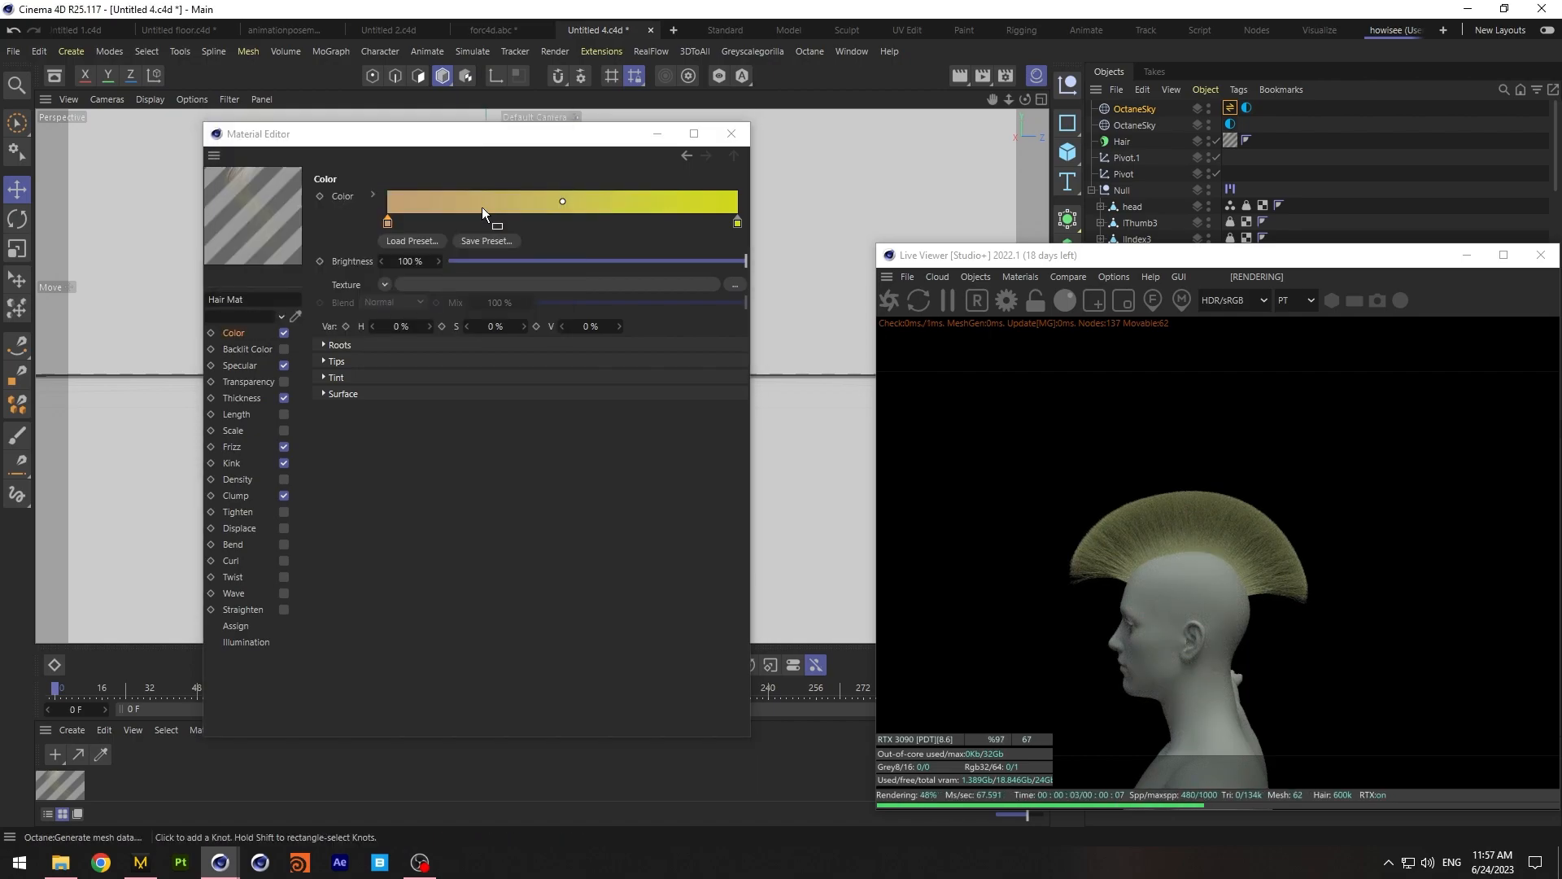
Change the hair gradient's start knot to a teal green hue and close the material editor
double_click(390, 226)
click(406, 258)
click(371, 321)
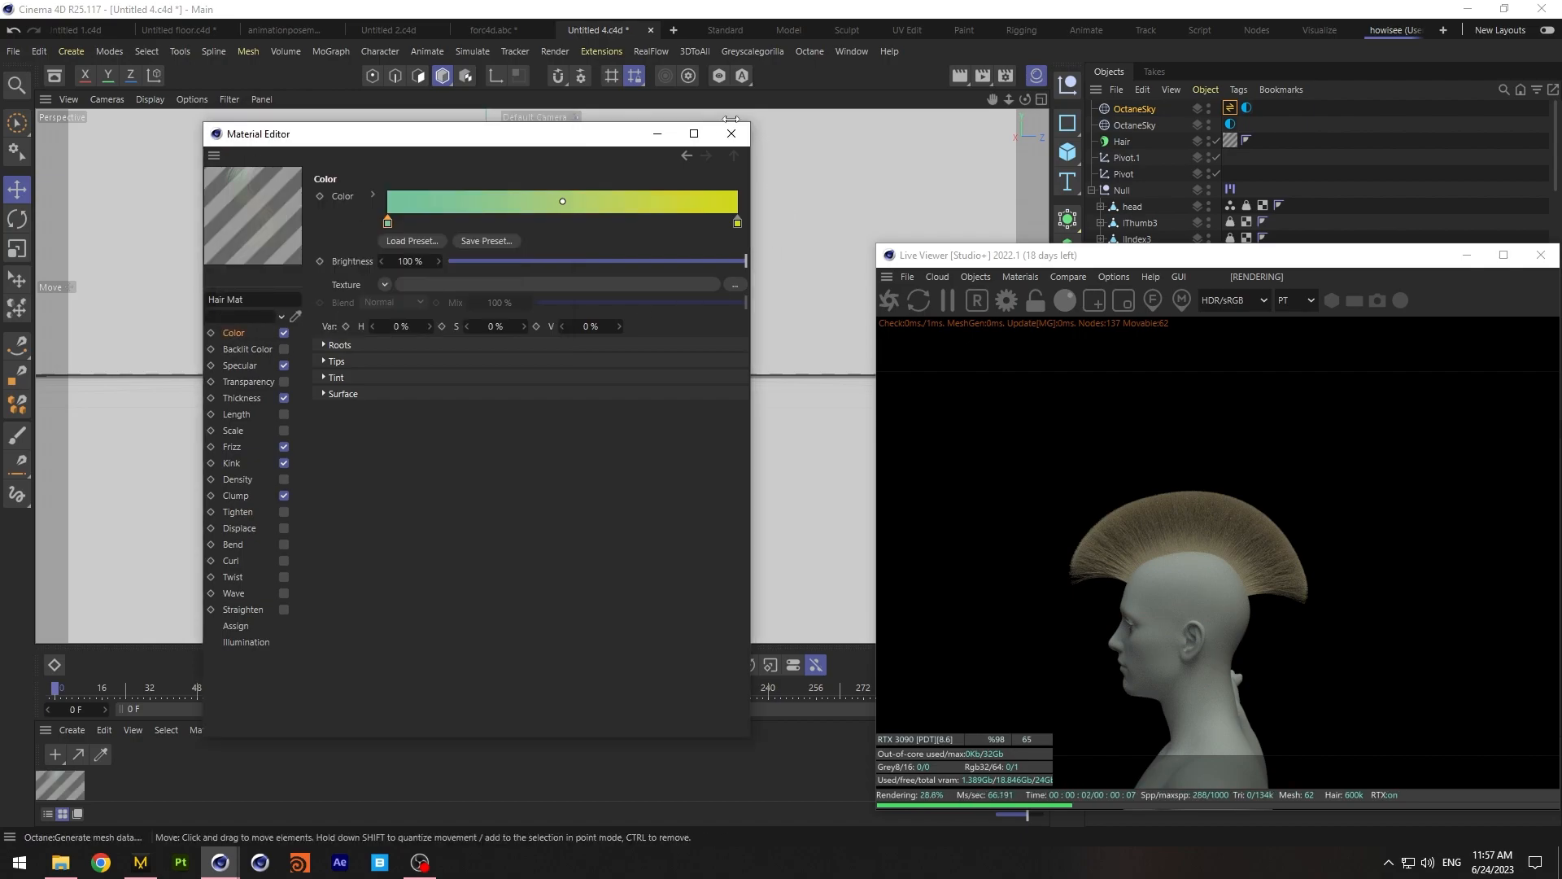
click(731, 134)
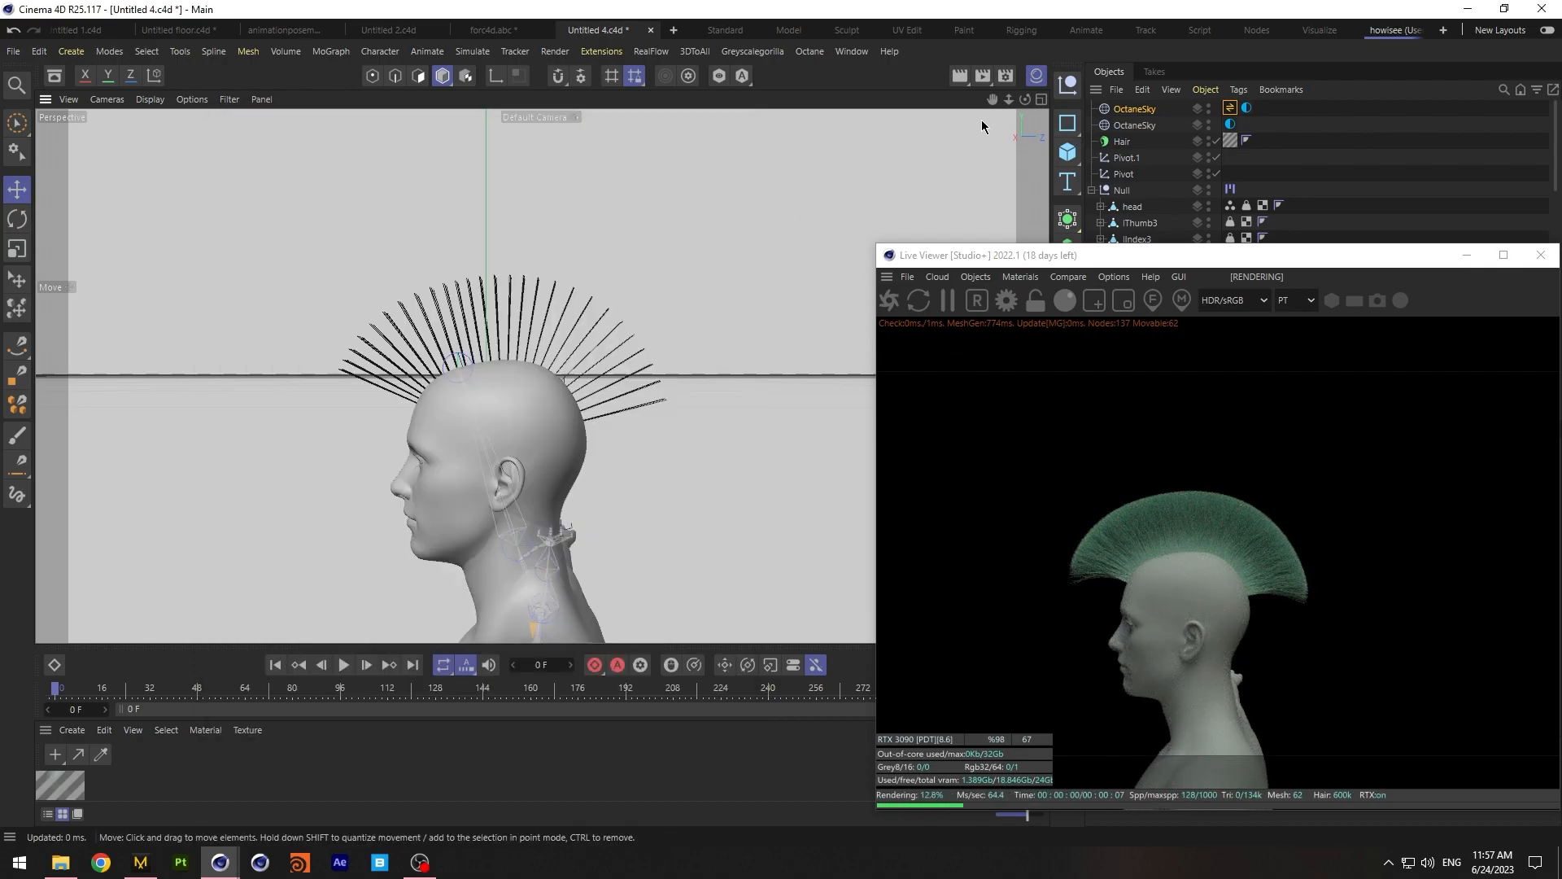
Save the project and close the Octane Live Viewer
click(14, 50)
click(61, 198)
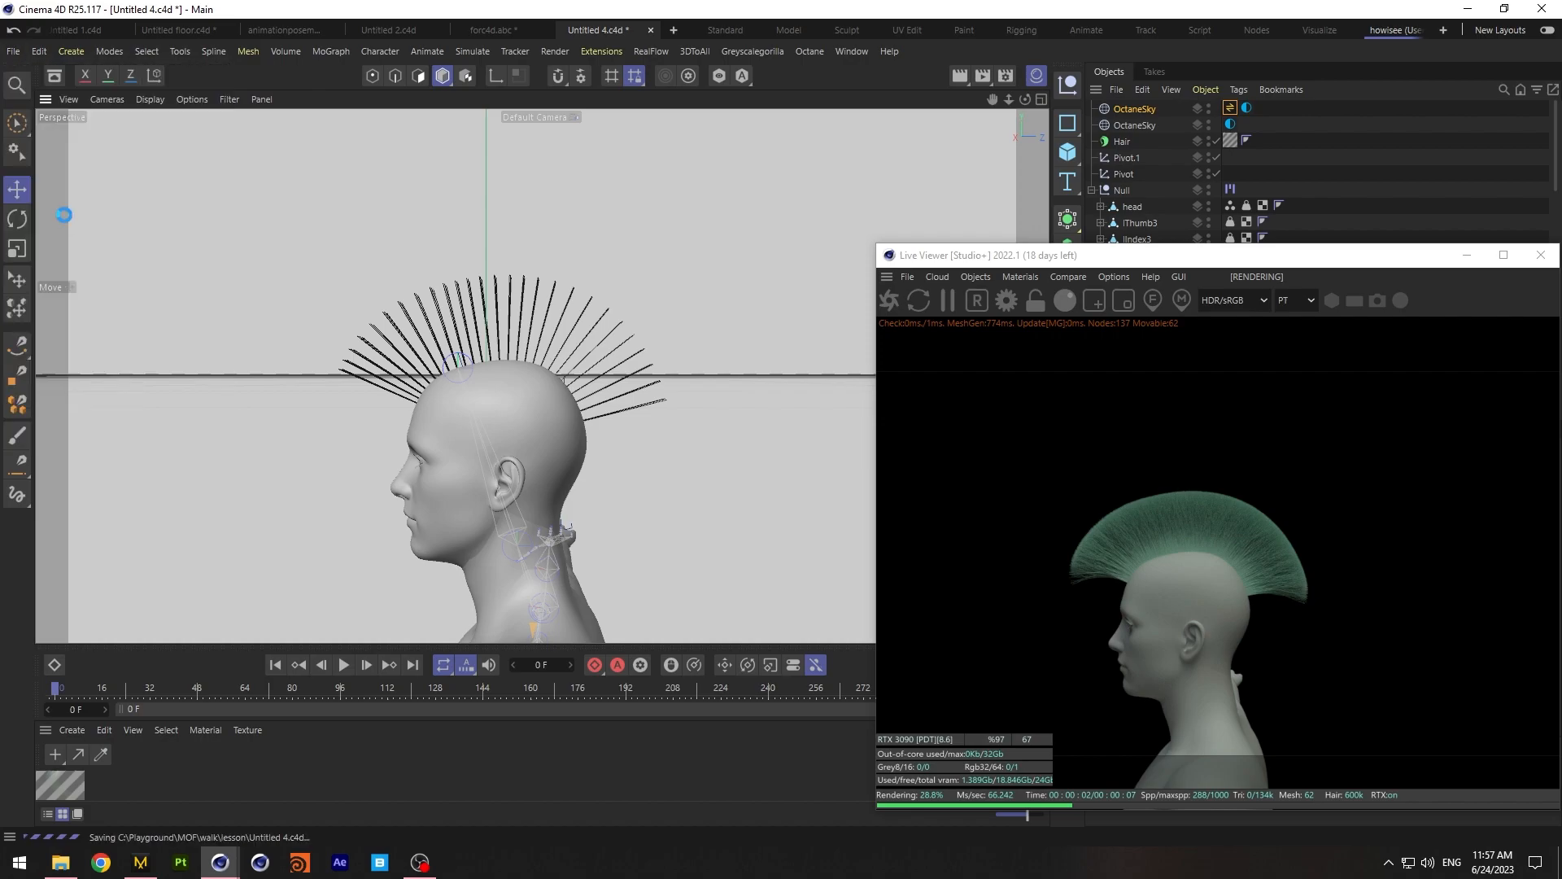
click(1191, 256)
drag(1192, 250, 539, 114)
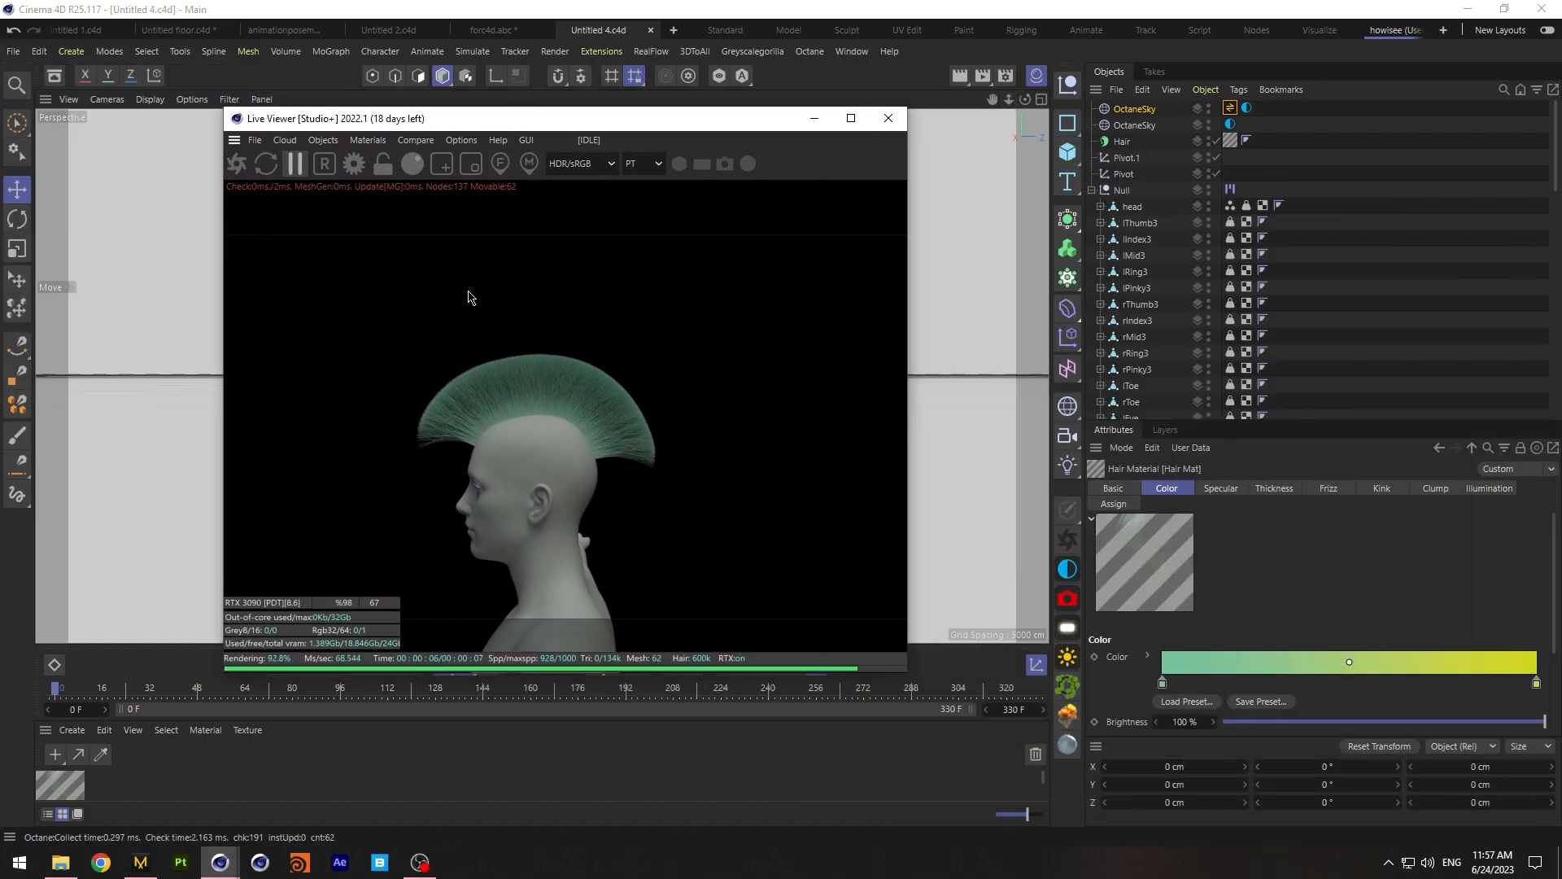
click(889, 118)
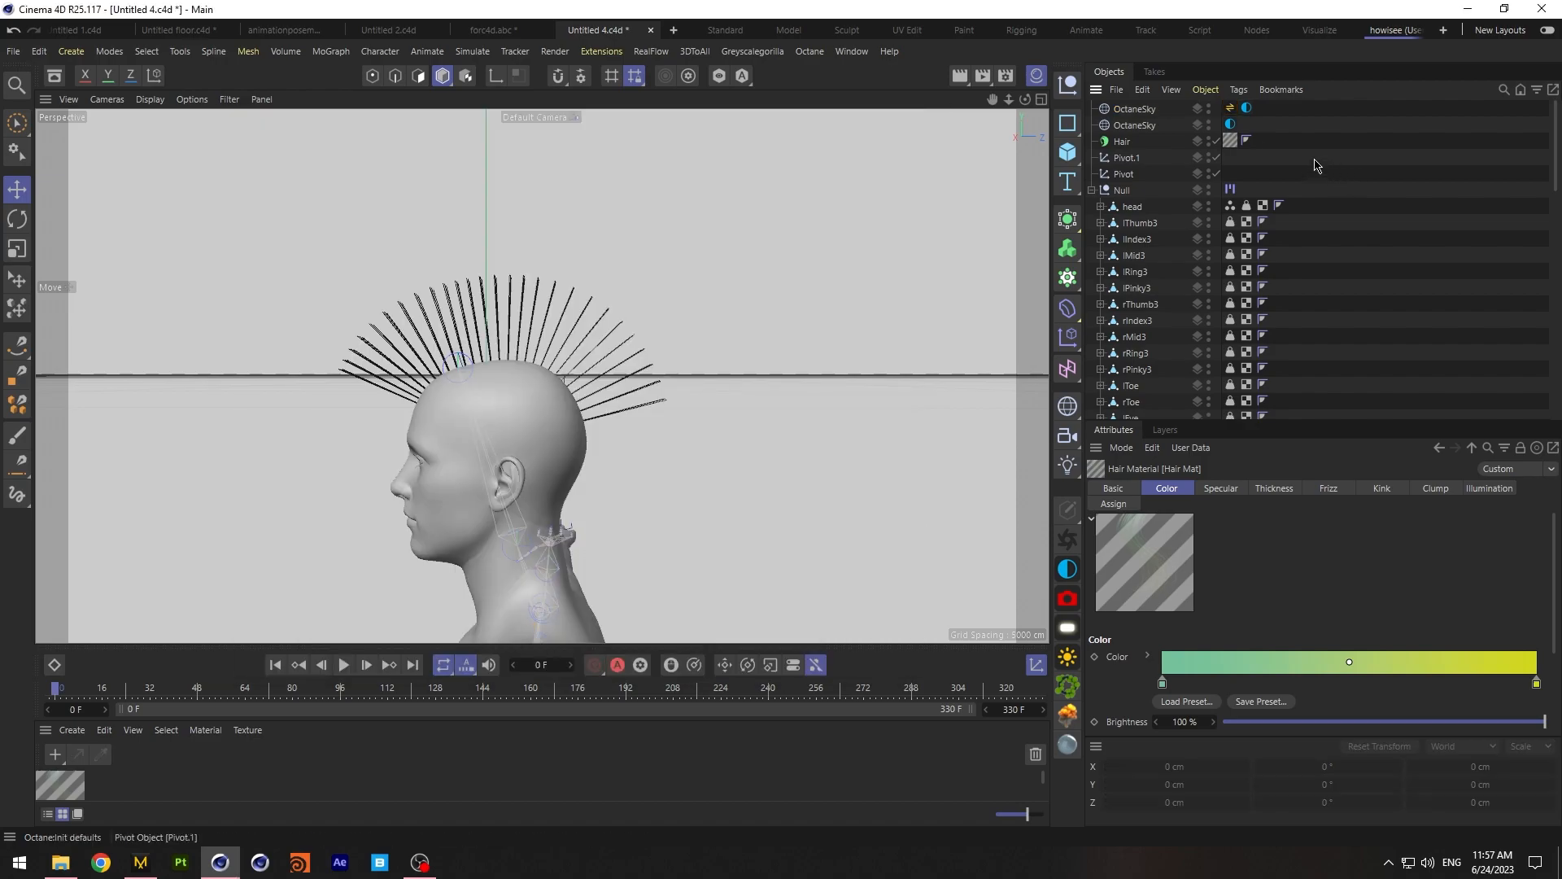
Calculate the Hair object's dynamics cache over the timeline, and empty that cache again
drag(1012, 99, 1070, 143)
click(1123, 142)
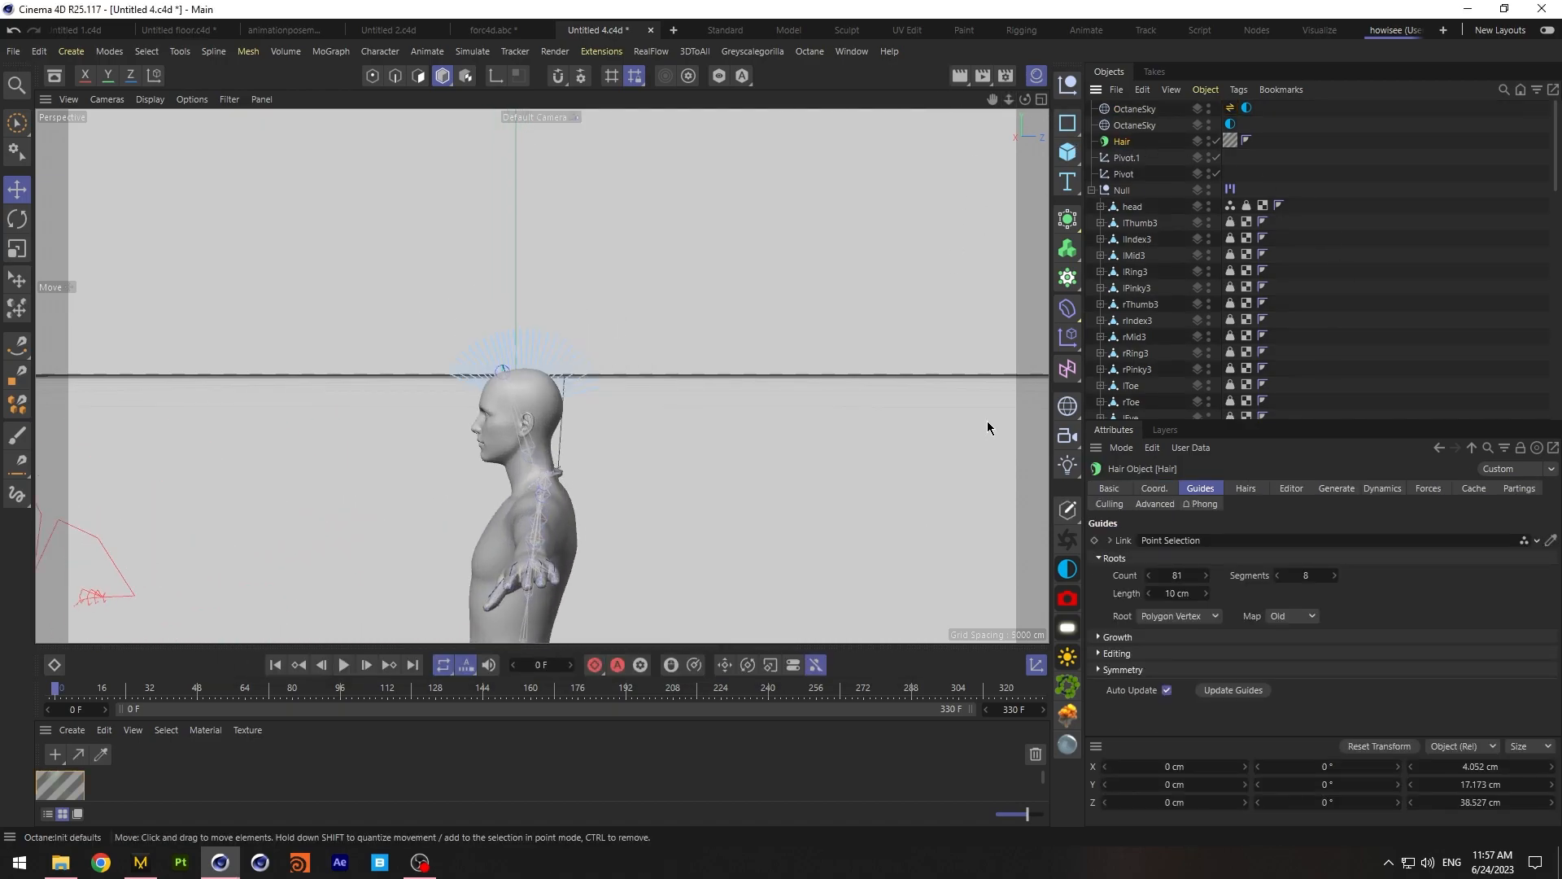
click(1467, 491)
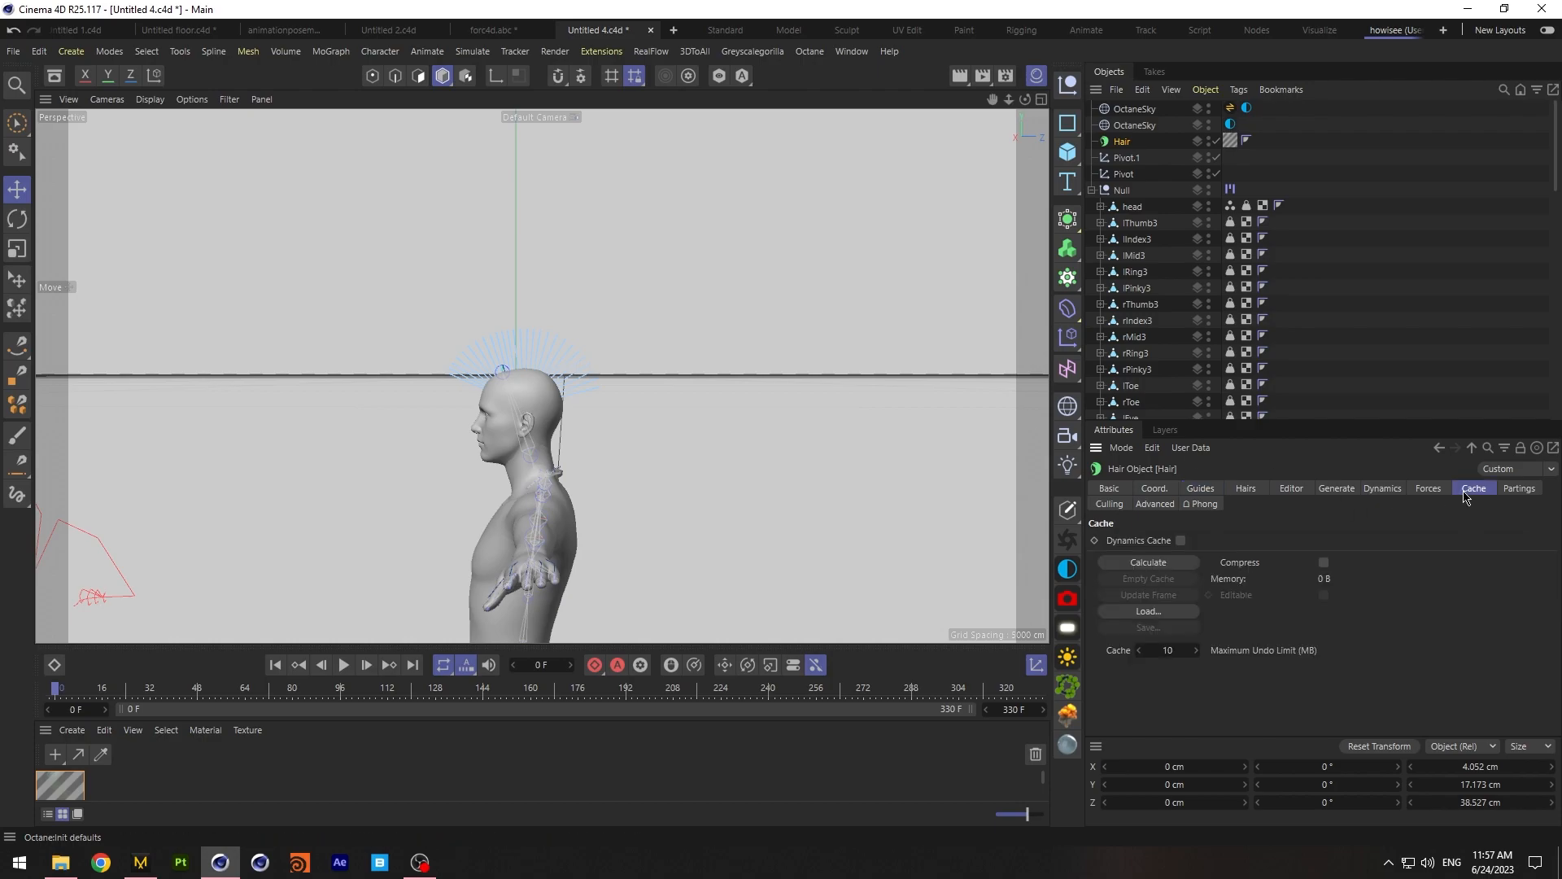
click(1148, 562)
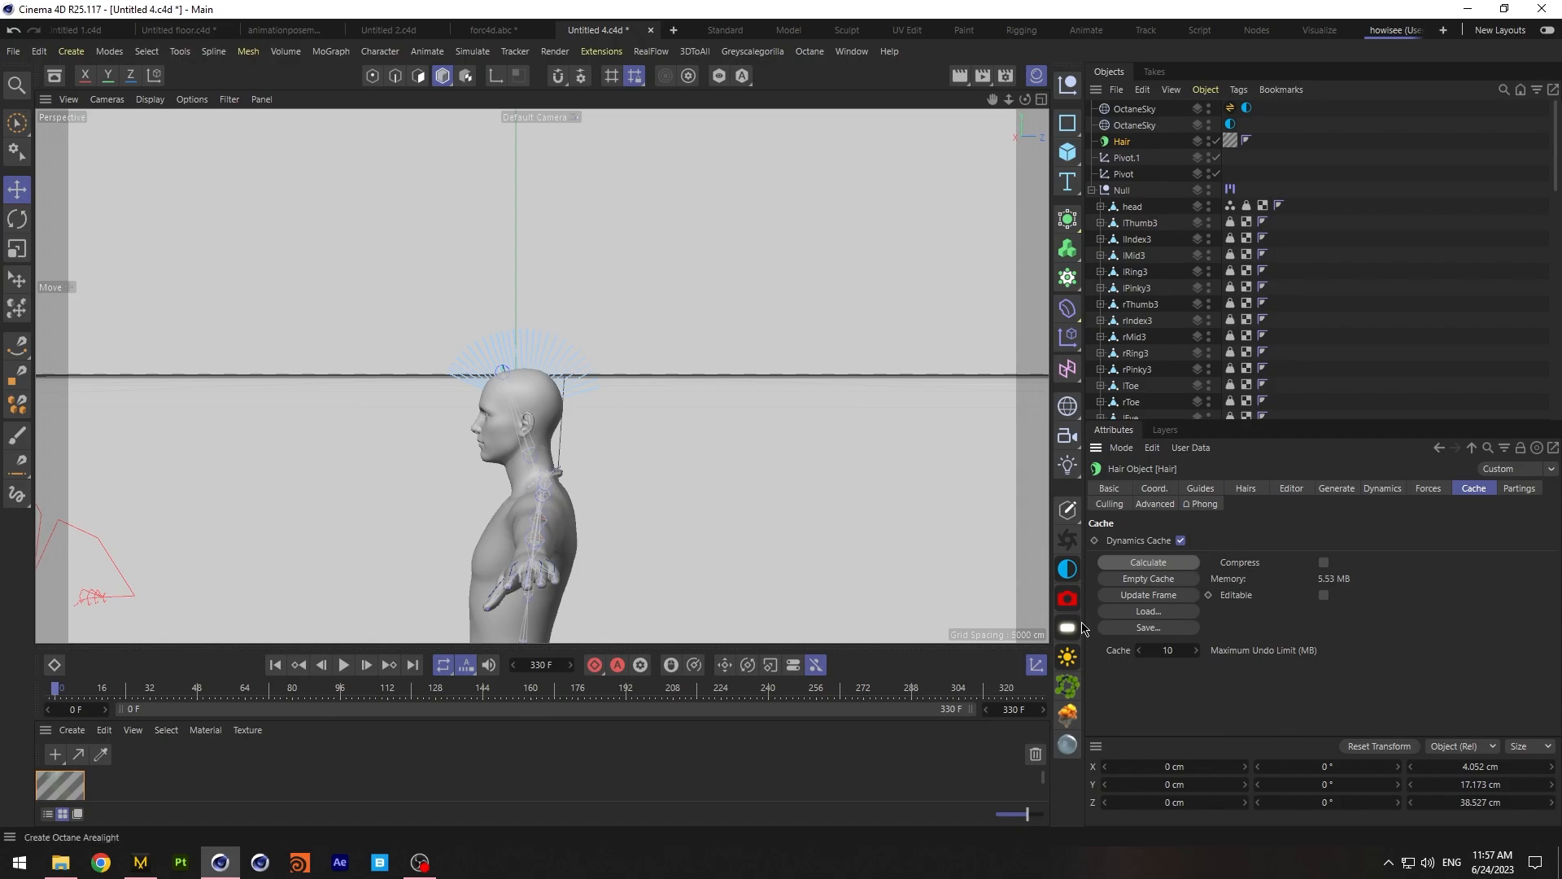
click(1148, 578)
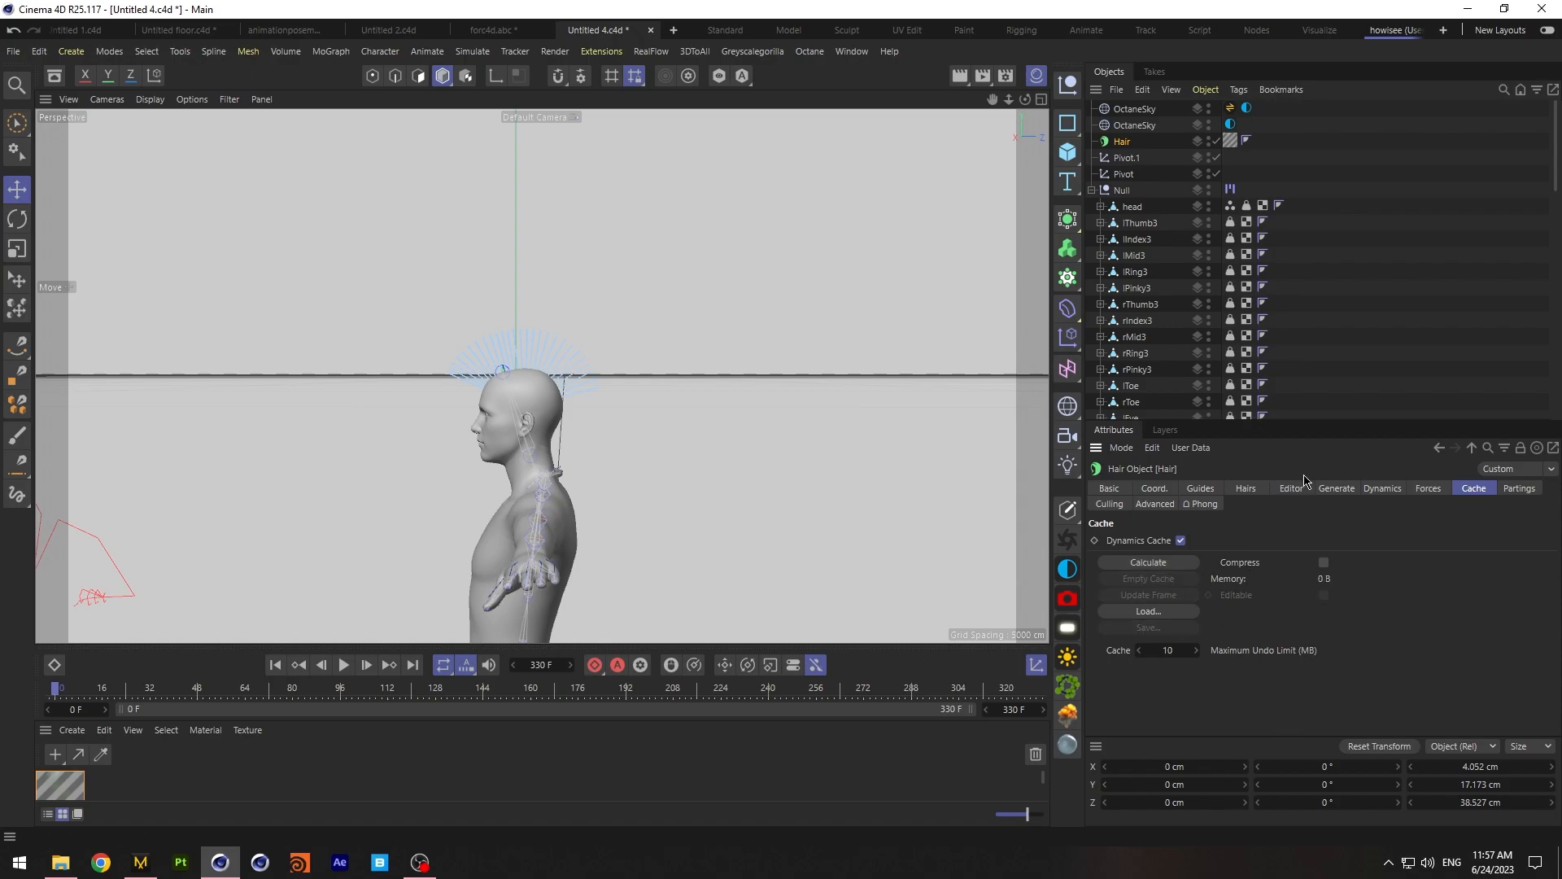
Enable Rigid in the Hair object's dynamics, open its force settings and play the walk animation to test the mohawk
click(1382, 489)
click(1293, 541)
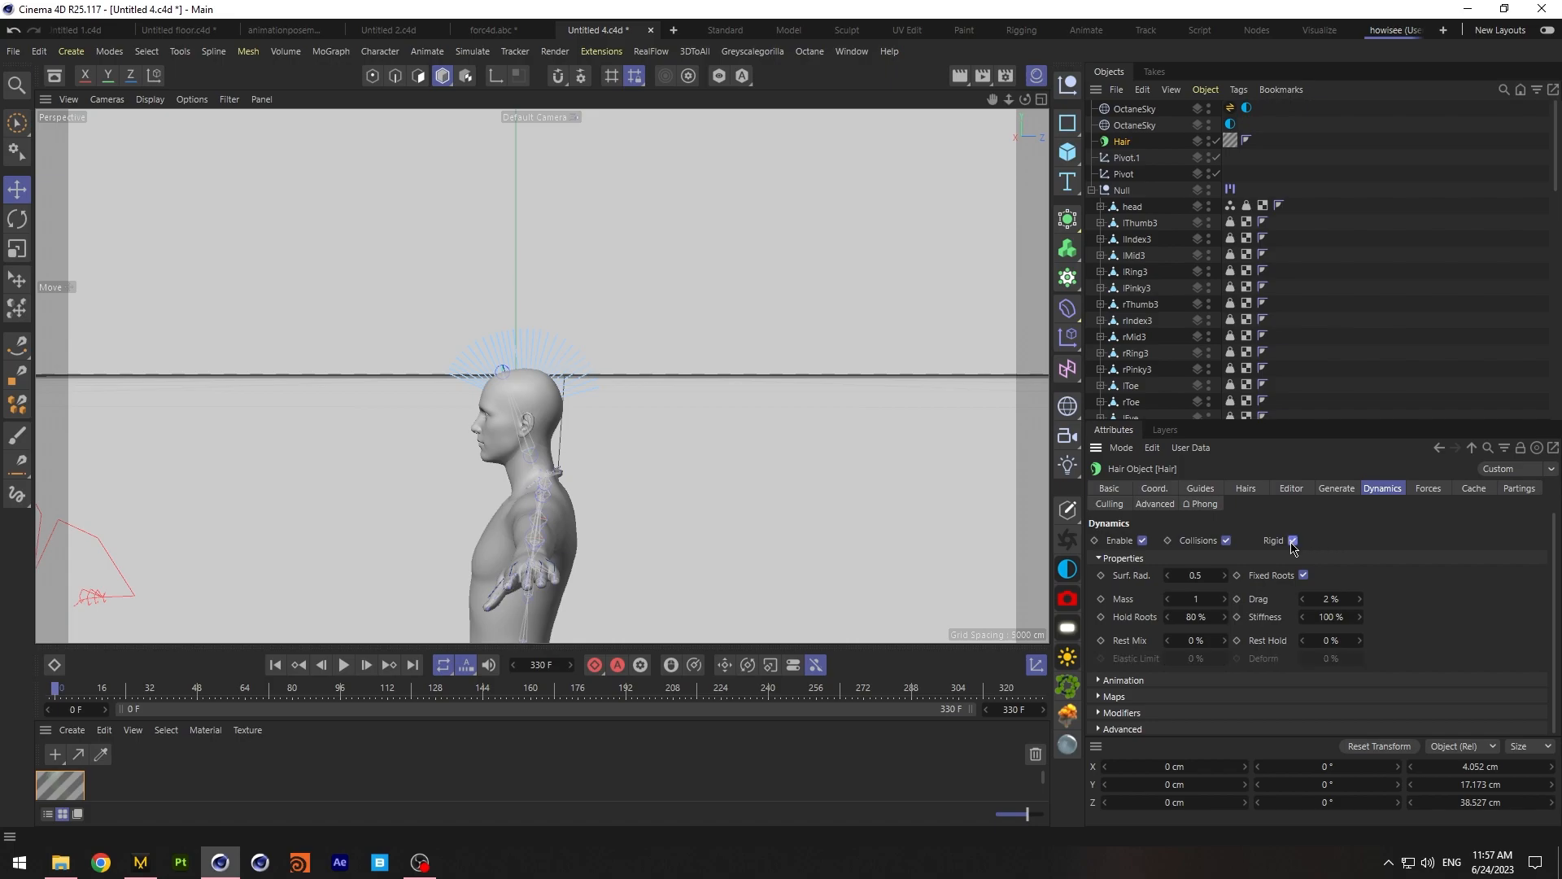
click(1428, 489)
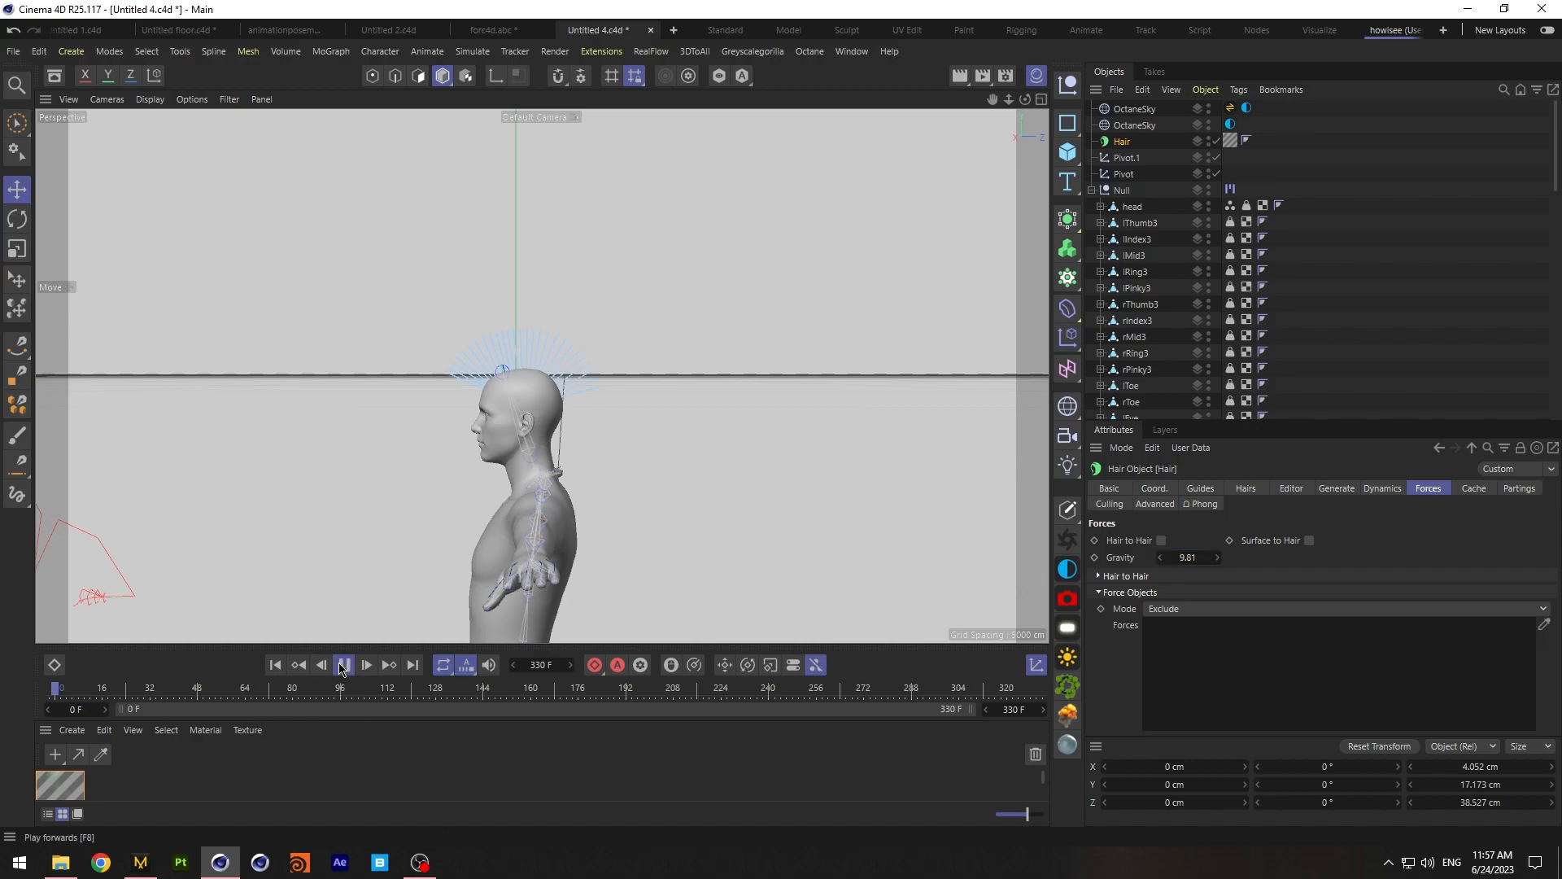
click(343, 665)
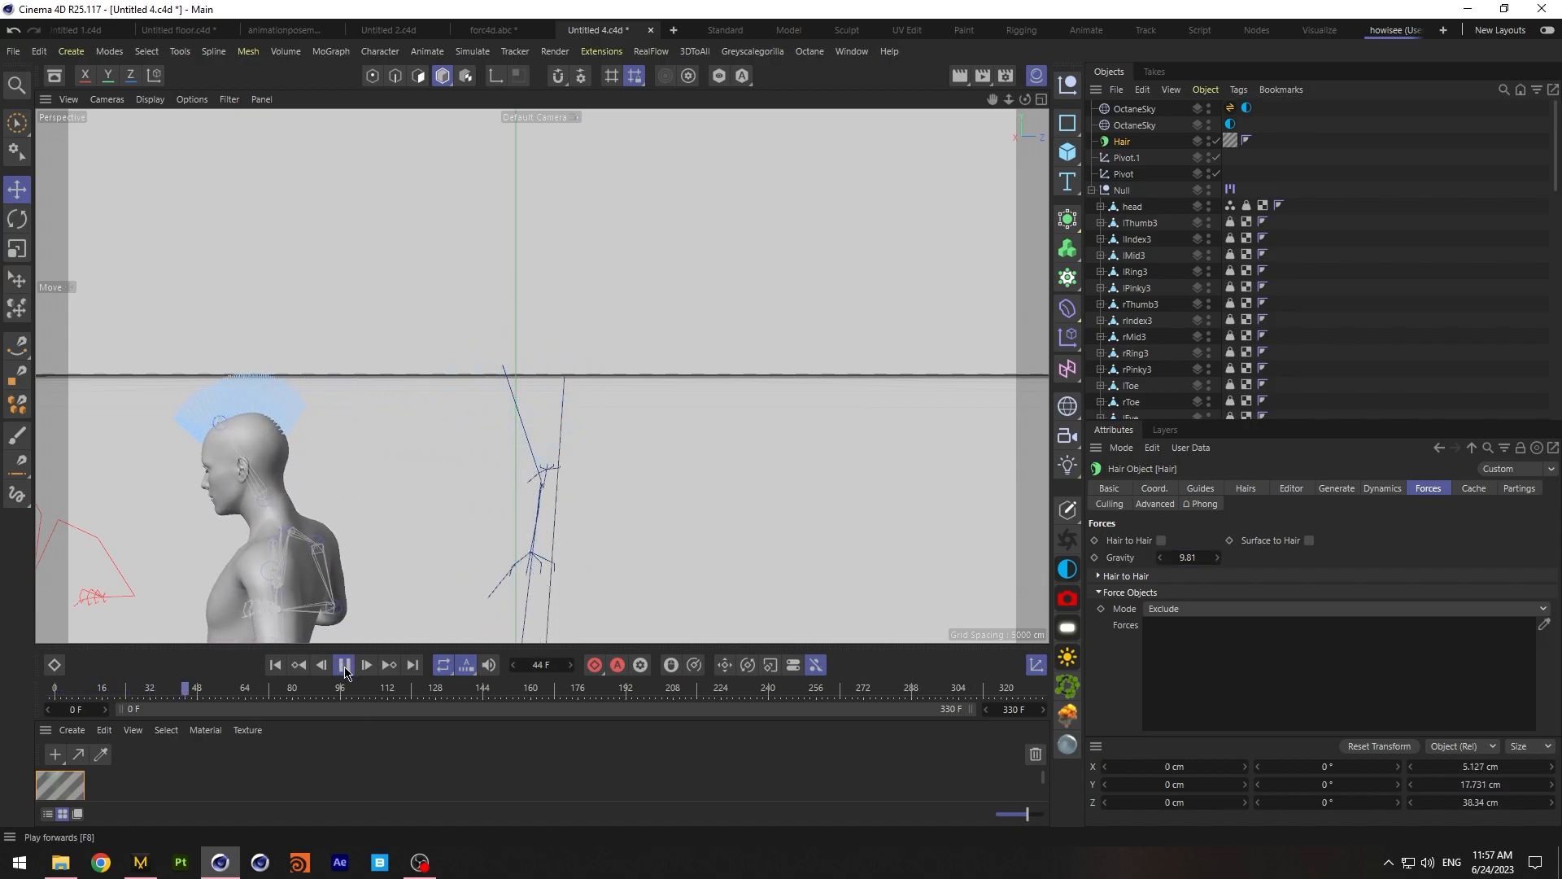
Stop the playback, return to the first frame and calculate the Hair object's dynamics cache
click(346, 672)
click(276, 666)
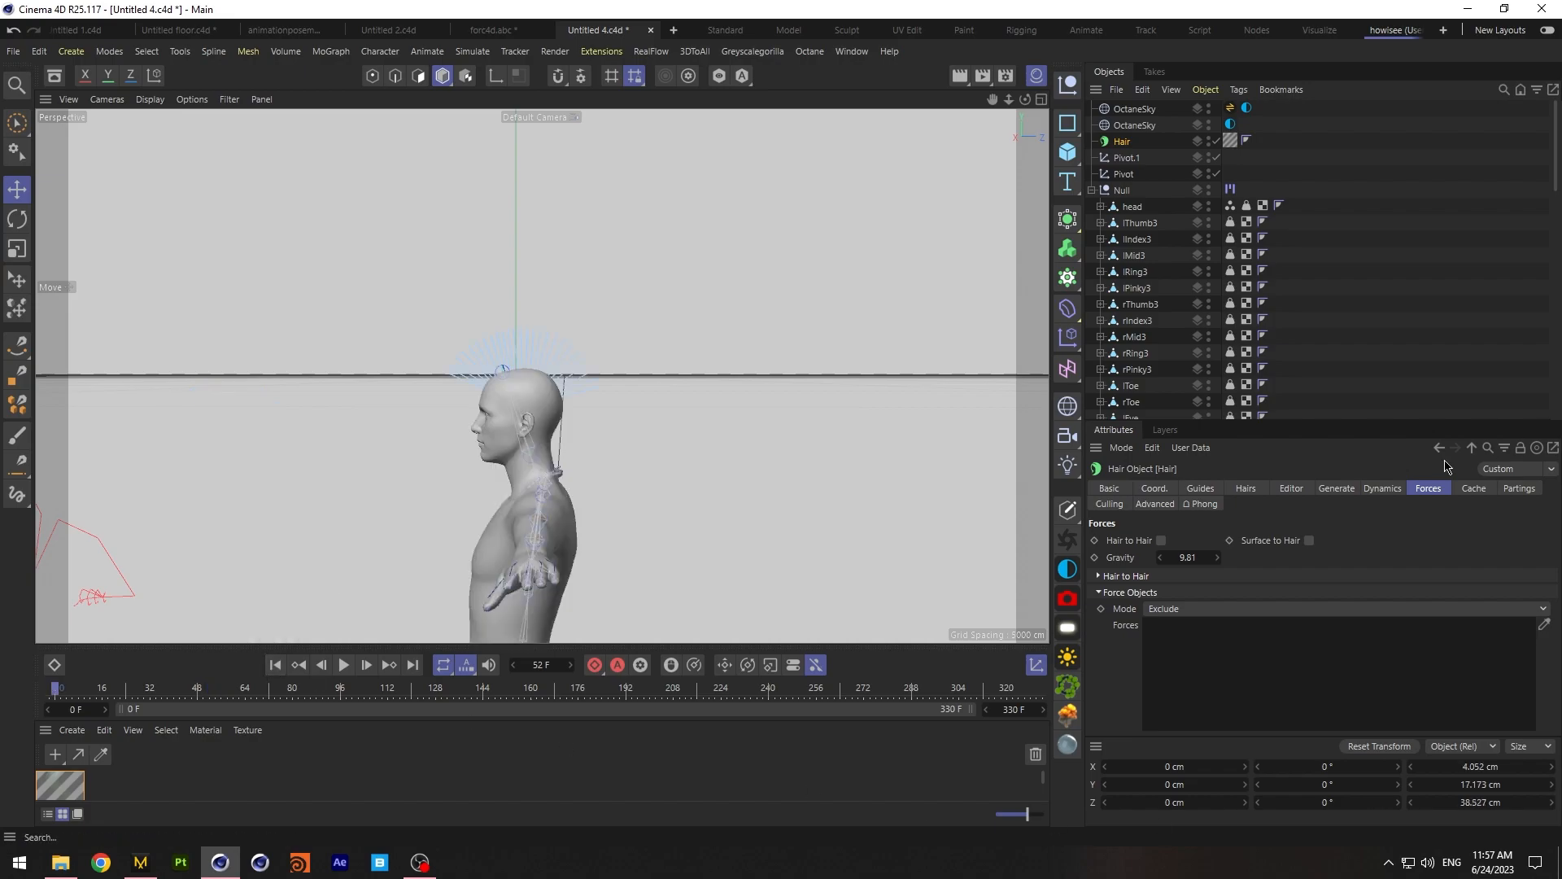
click(1474, 488)
click(1148, 562)
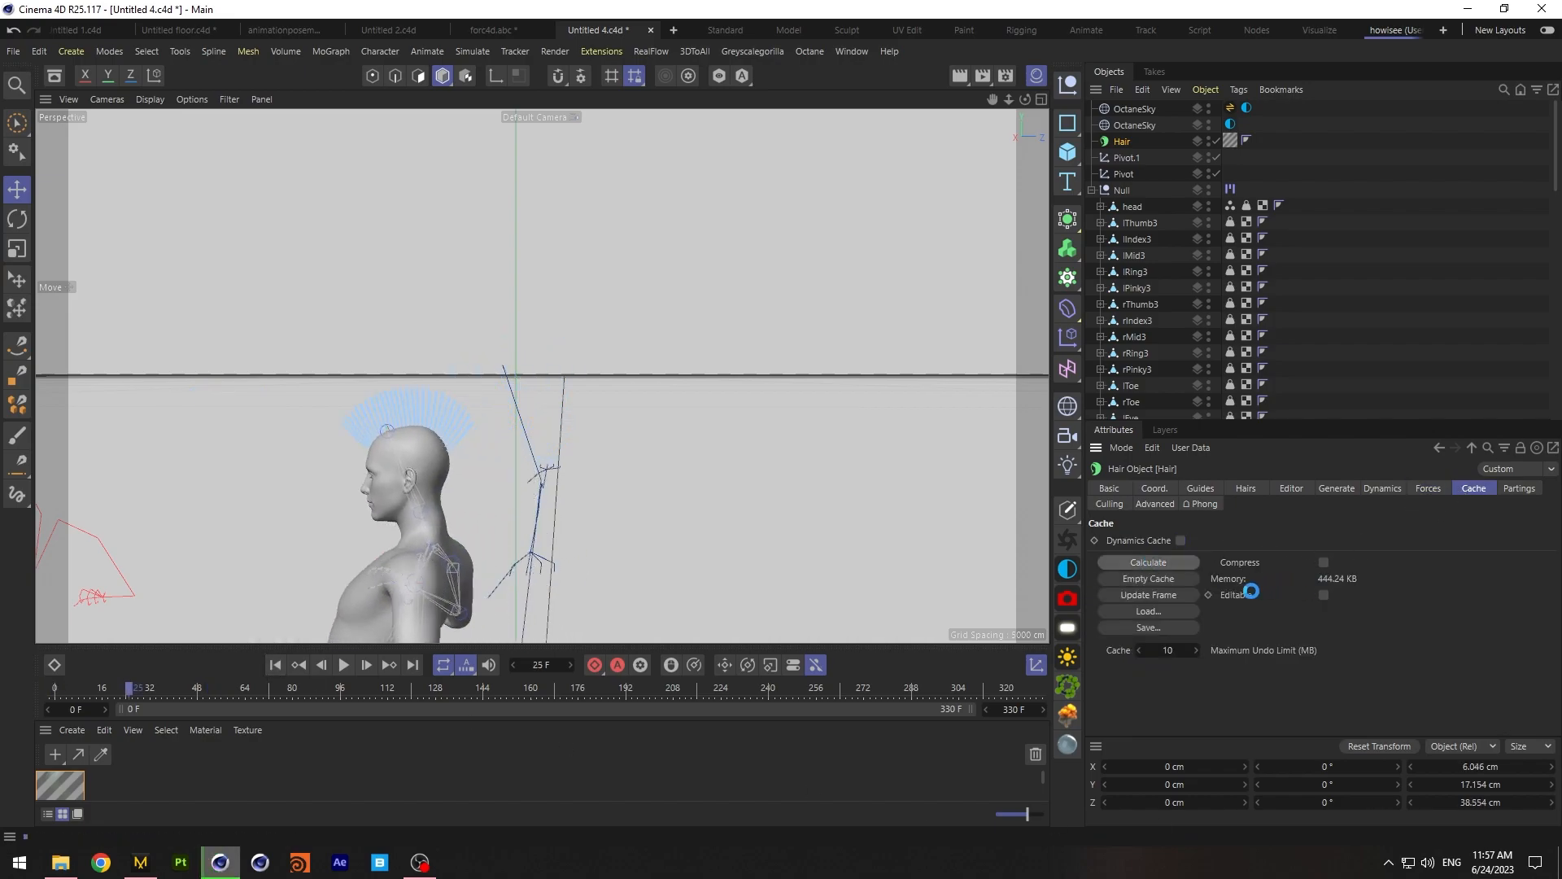
Switch to Marvelous Designer and play the simulated garment animation from the first frame to check it
click(142, 864)
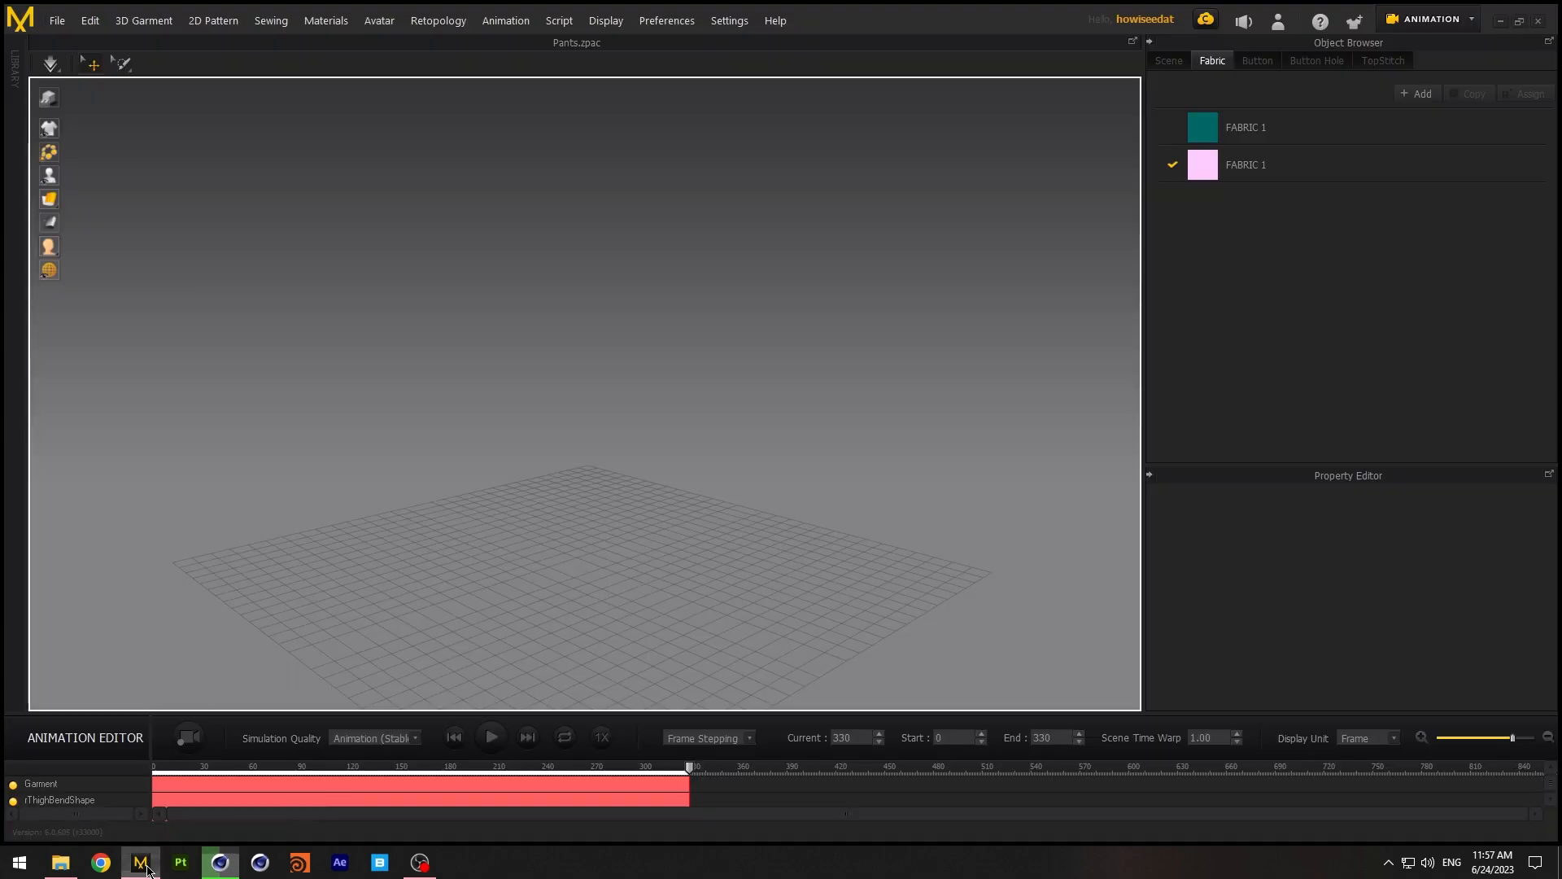
click(454, 737)
scroll(729, 510, down, 5)
click(493, 737)
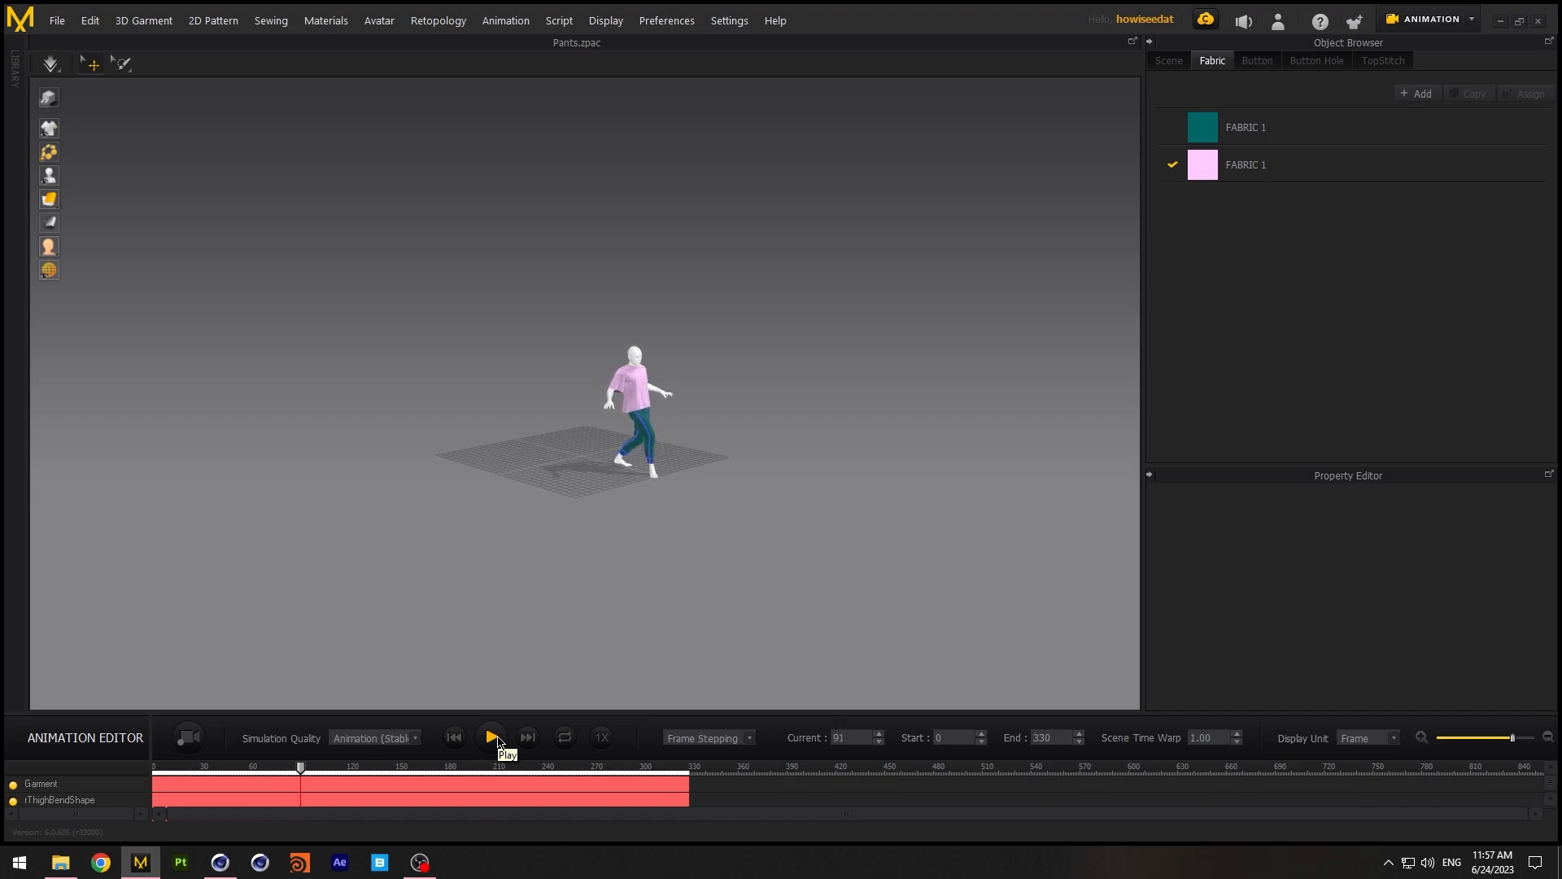
click(493, 738)
Export the garment and avatar animation as an Alembic (OGAWA) file named forc4d in the lesson folder
click(52, 26)
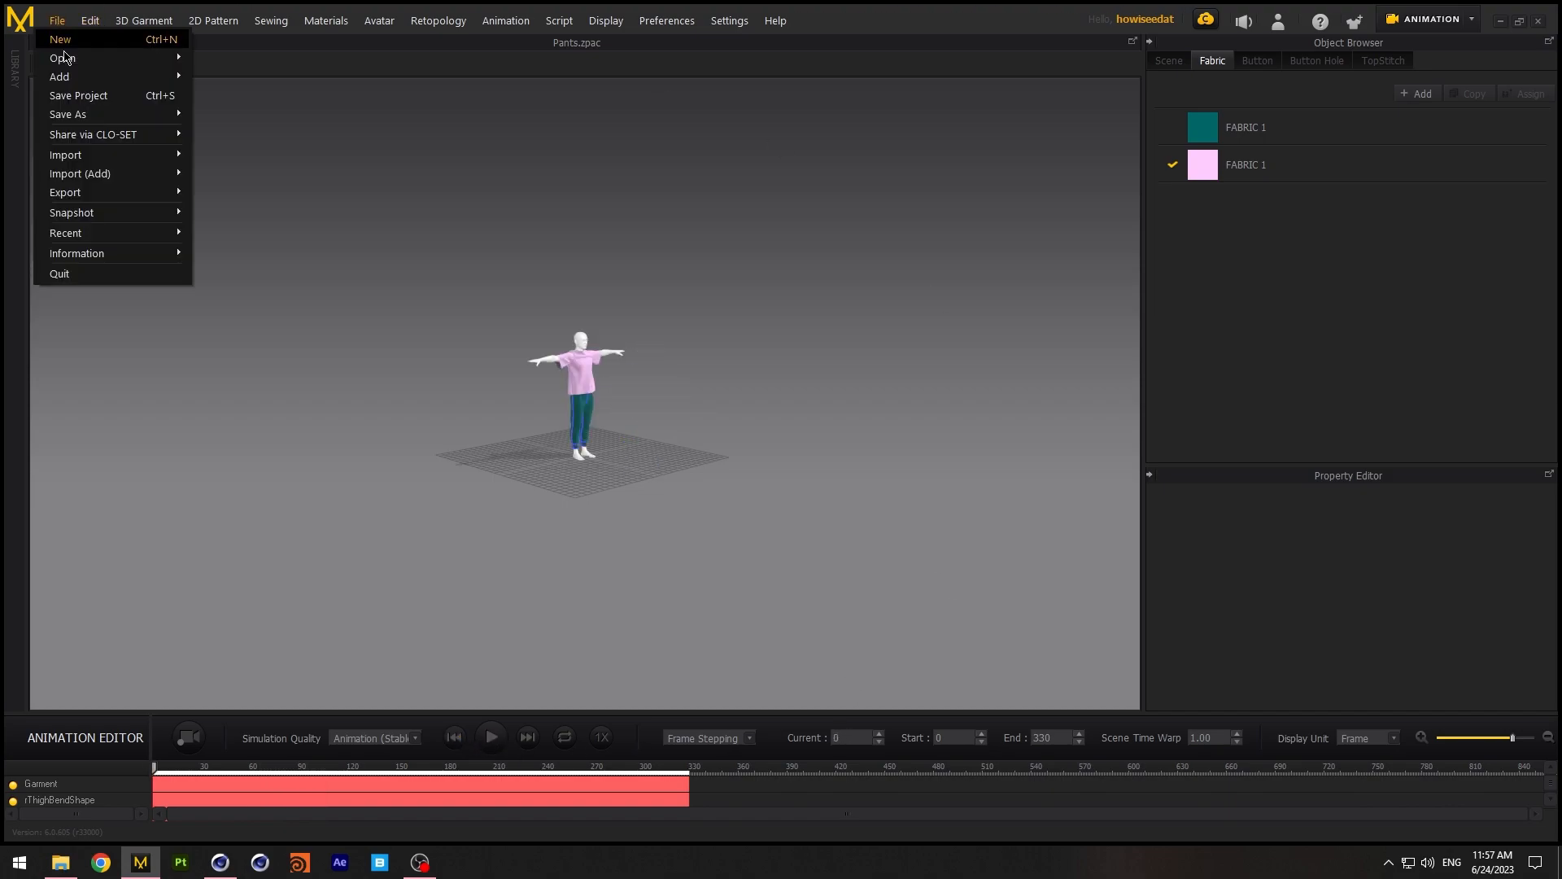
mouse_move(122, 191)
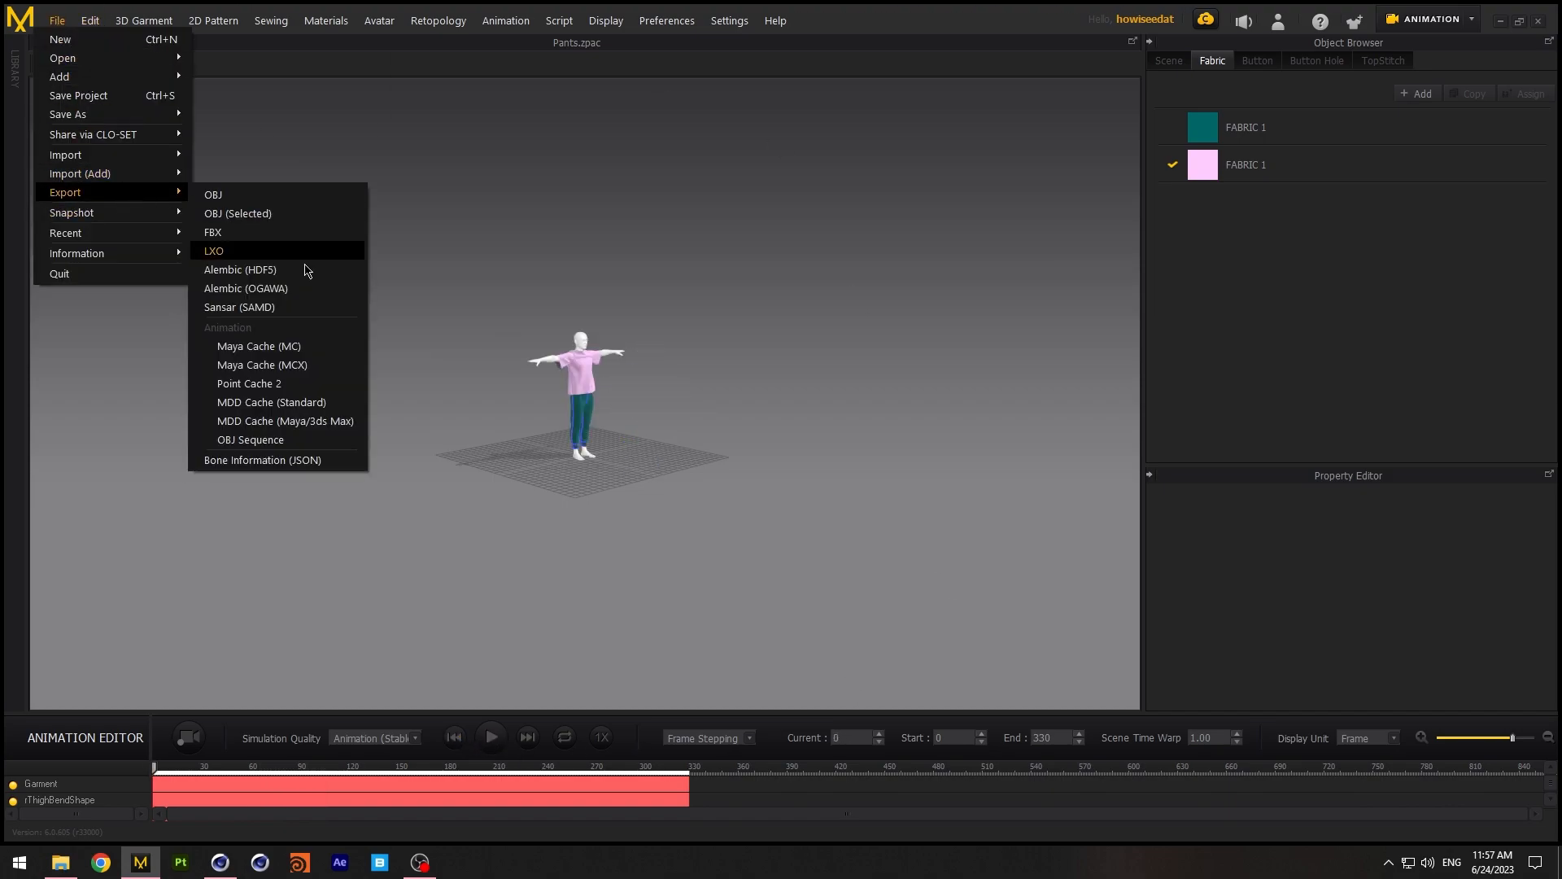
click(307, 284)
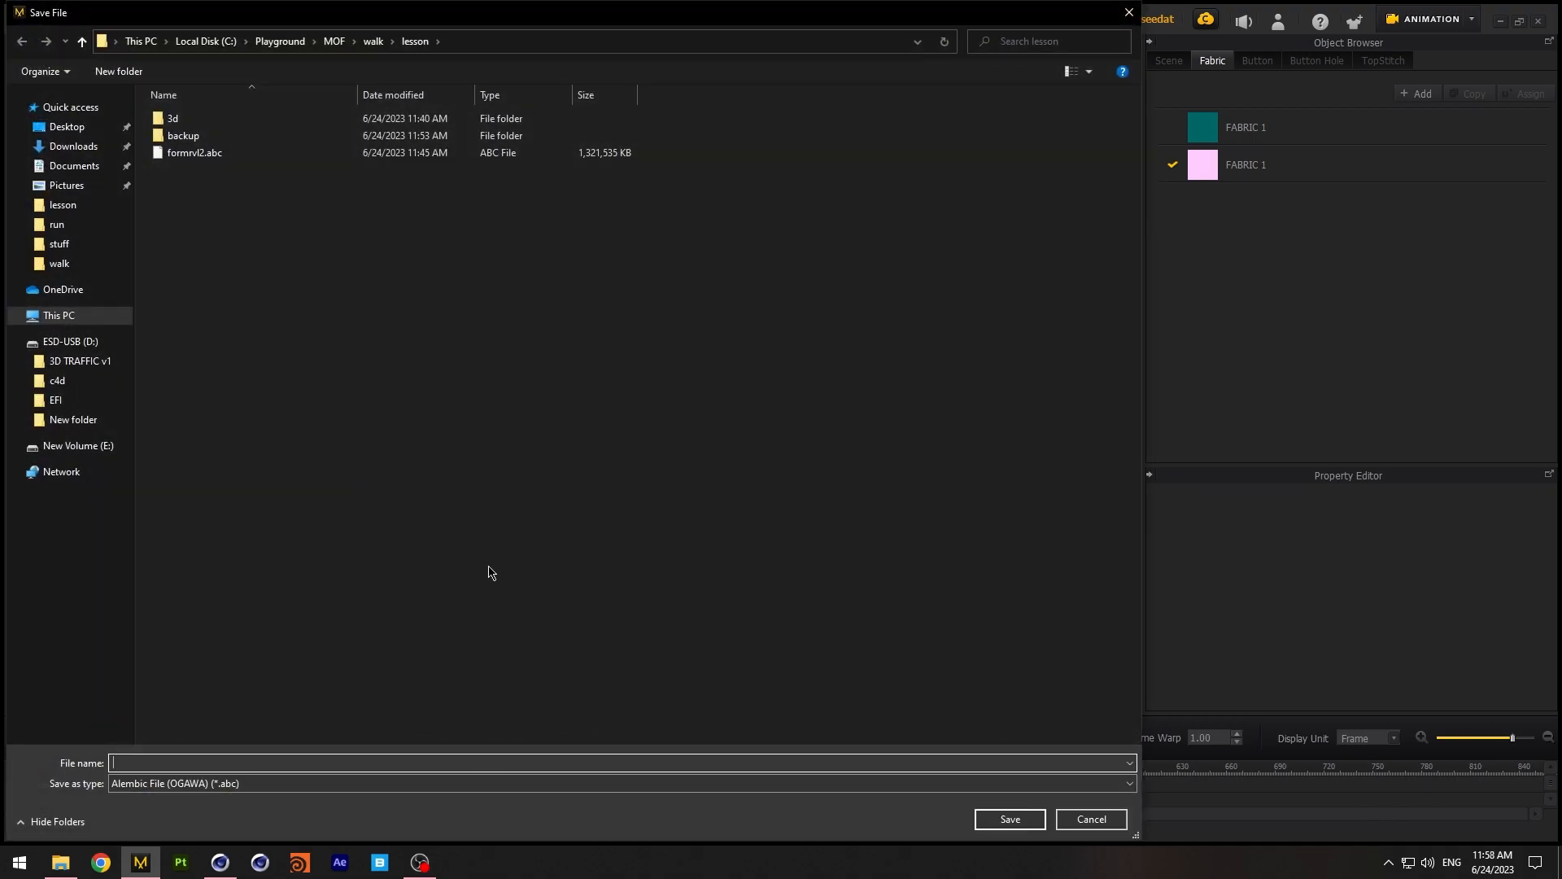
text(forc4d)
click(1012, 819)
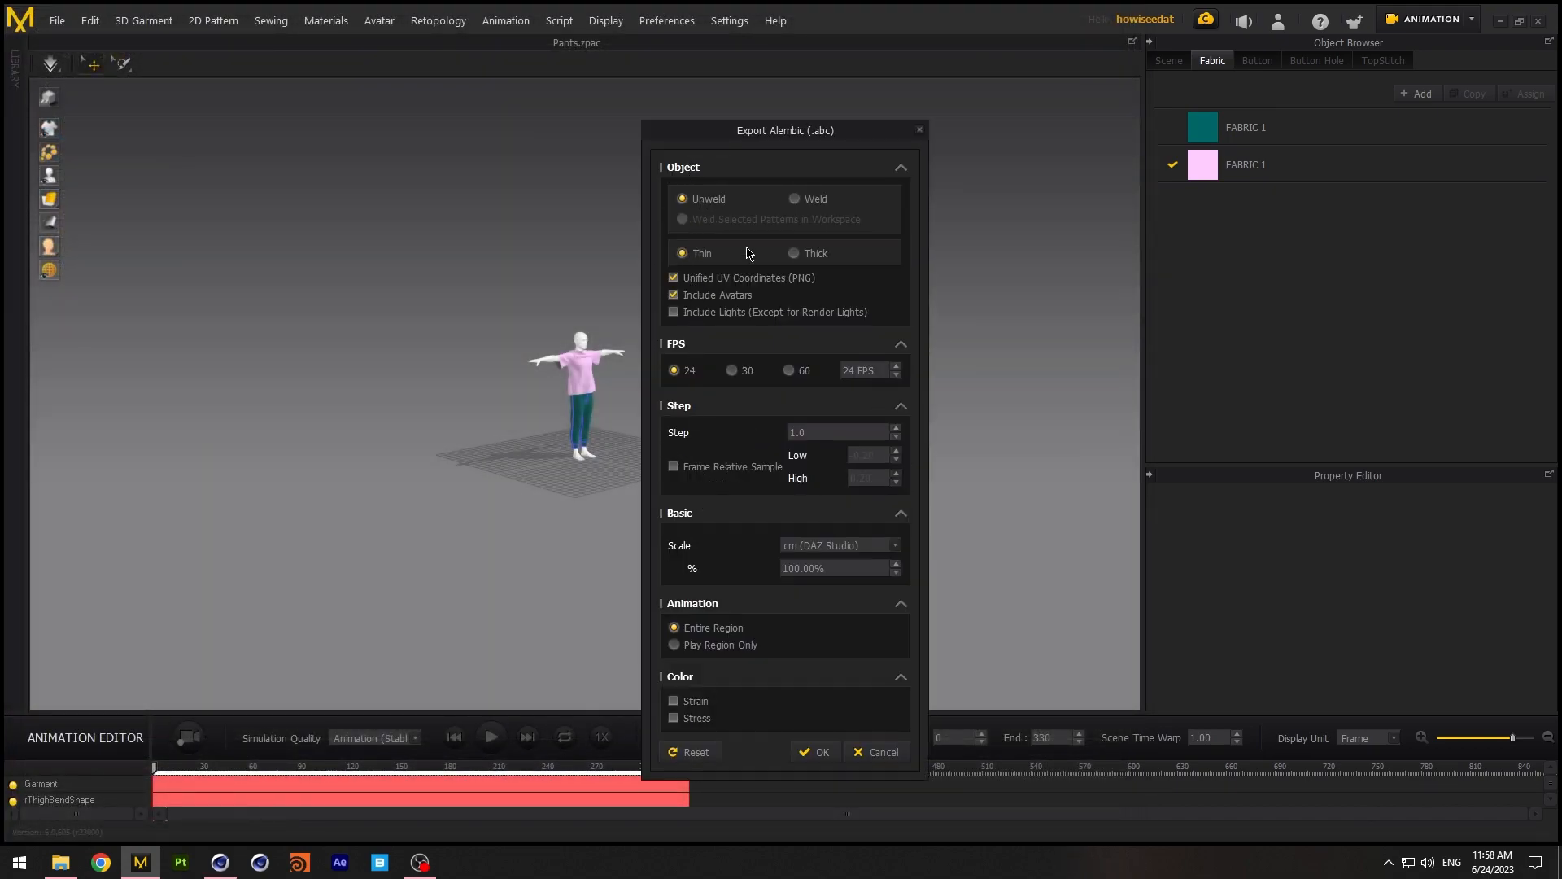
click(817, 752)
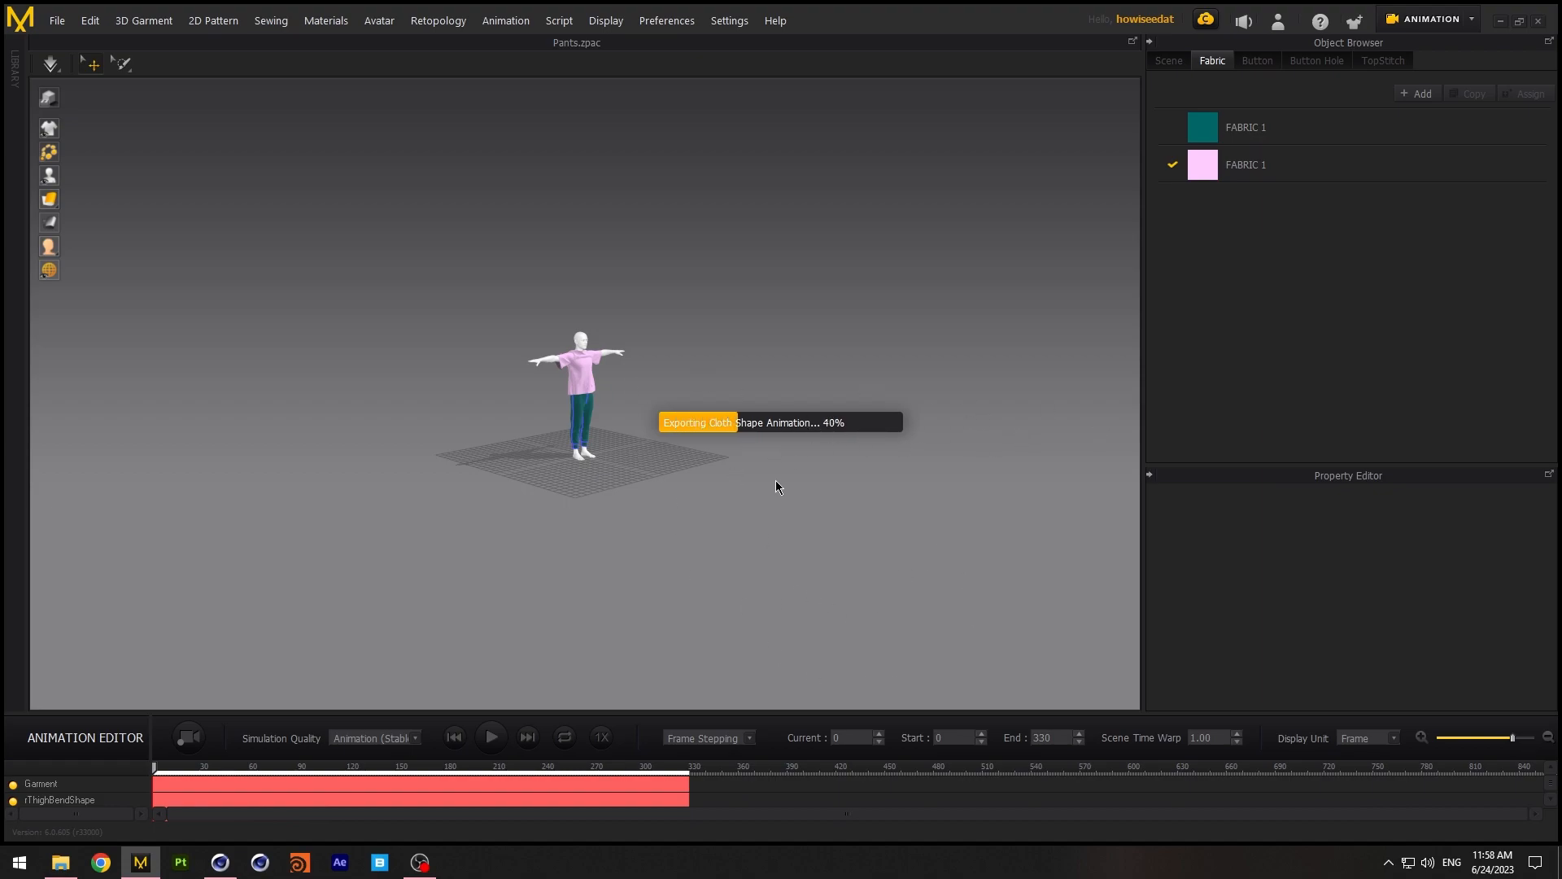
Switch back to Cinema 4D and play the walk animation to review the cached mohawk motion
mouse_move(220, 862)
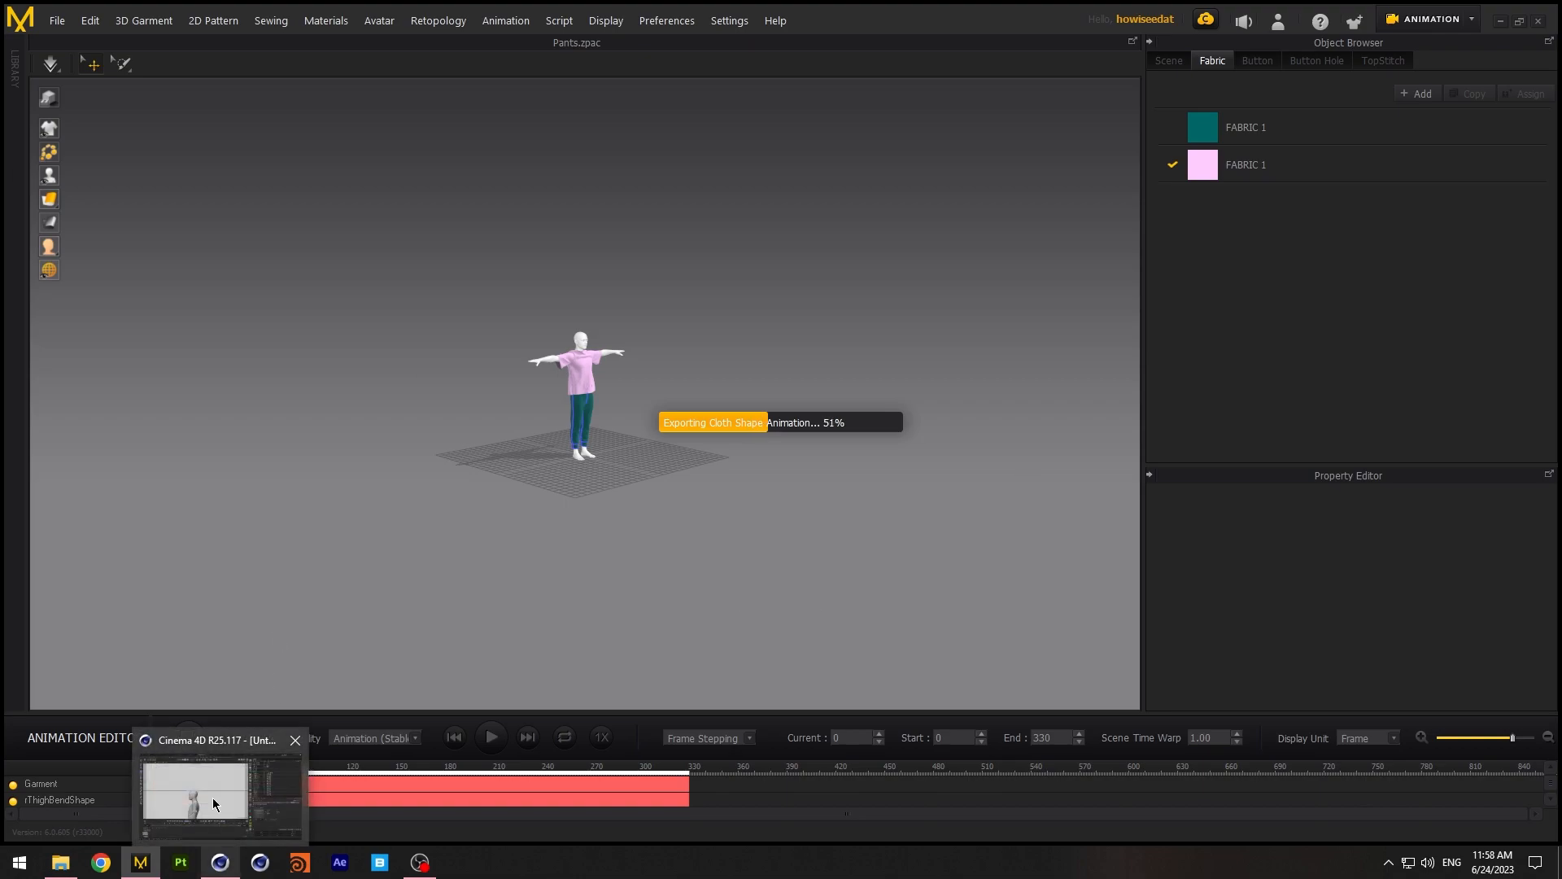
click(216, 773)
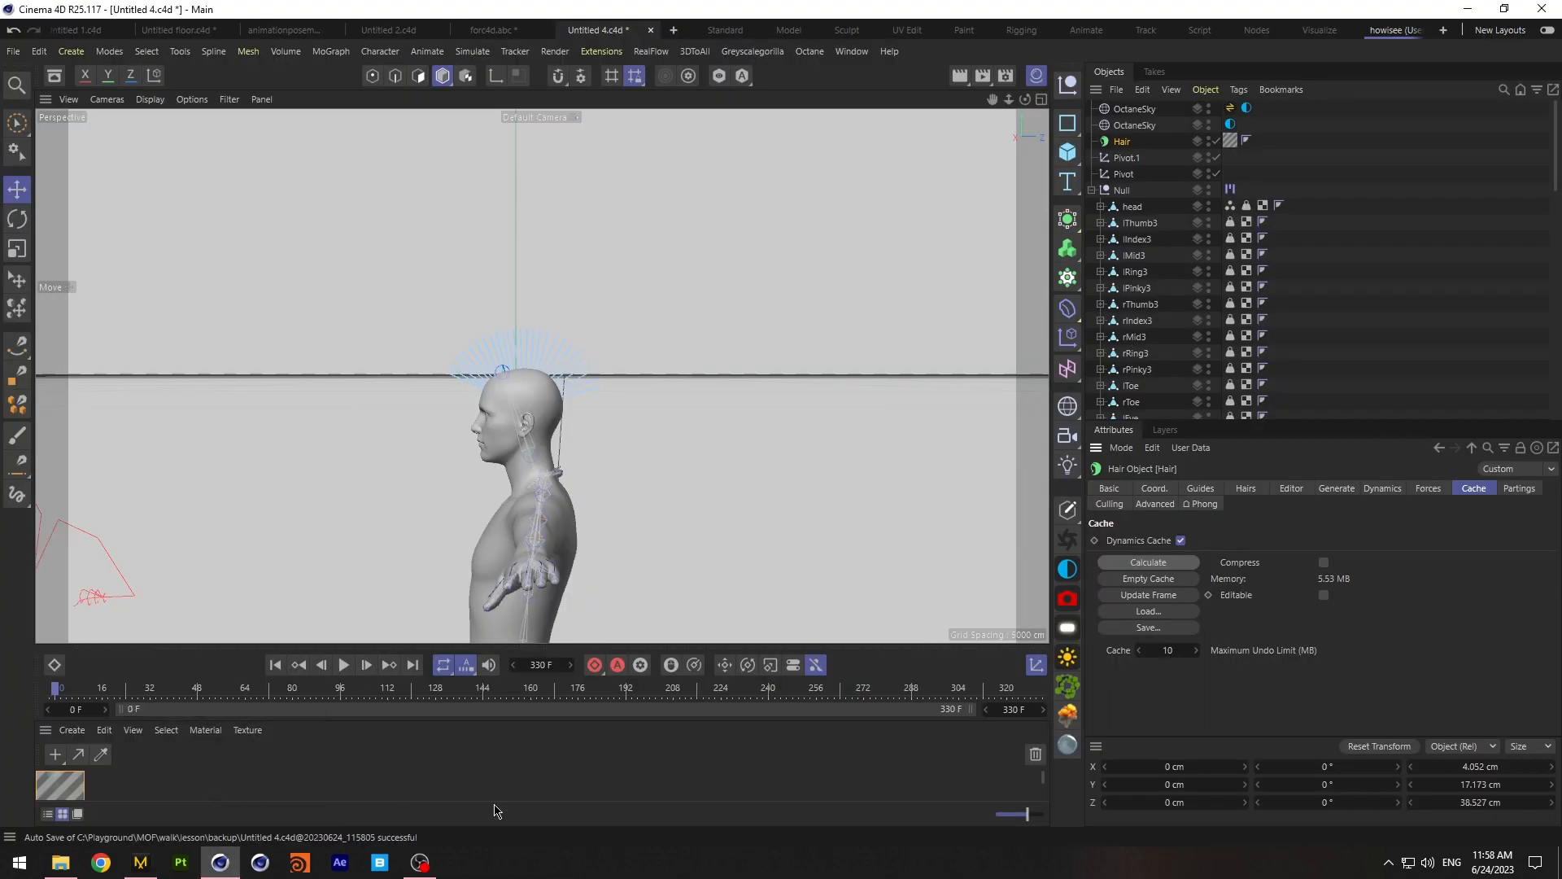
mouse_move(1027, 100)
mouse_down()
mouse_move(1163, 101)
mouse_move(1057, 101)
mouse_up()
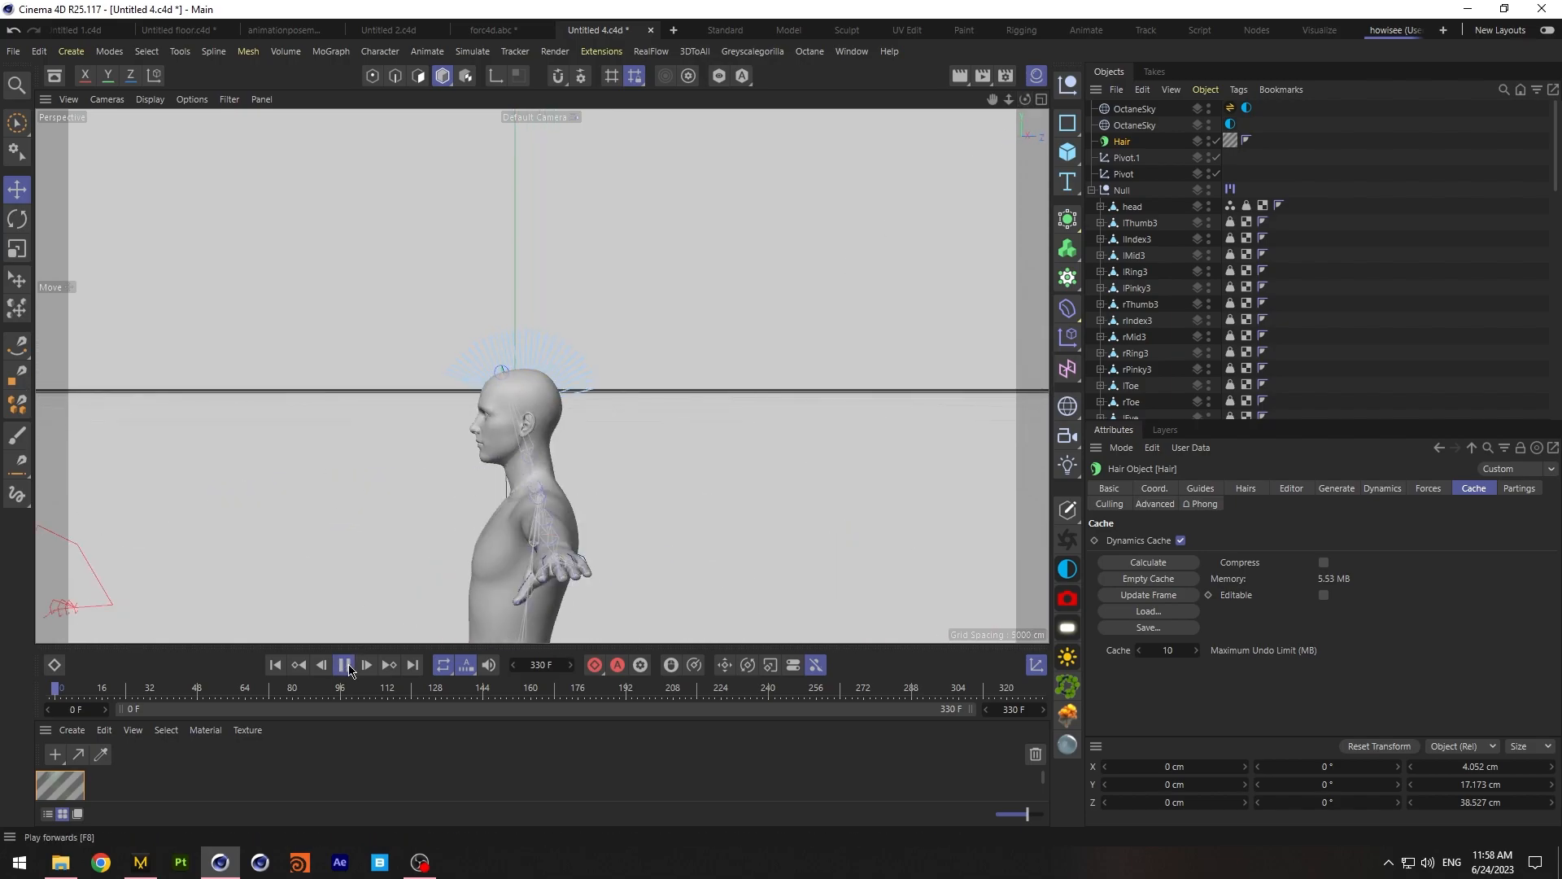
click(344, 664)
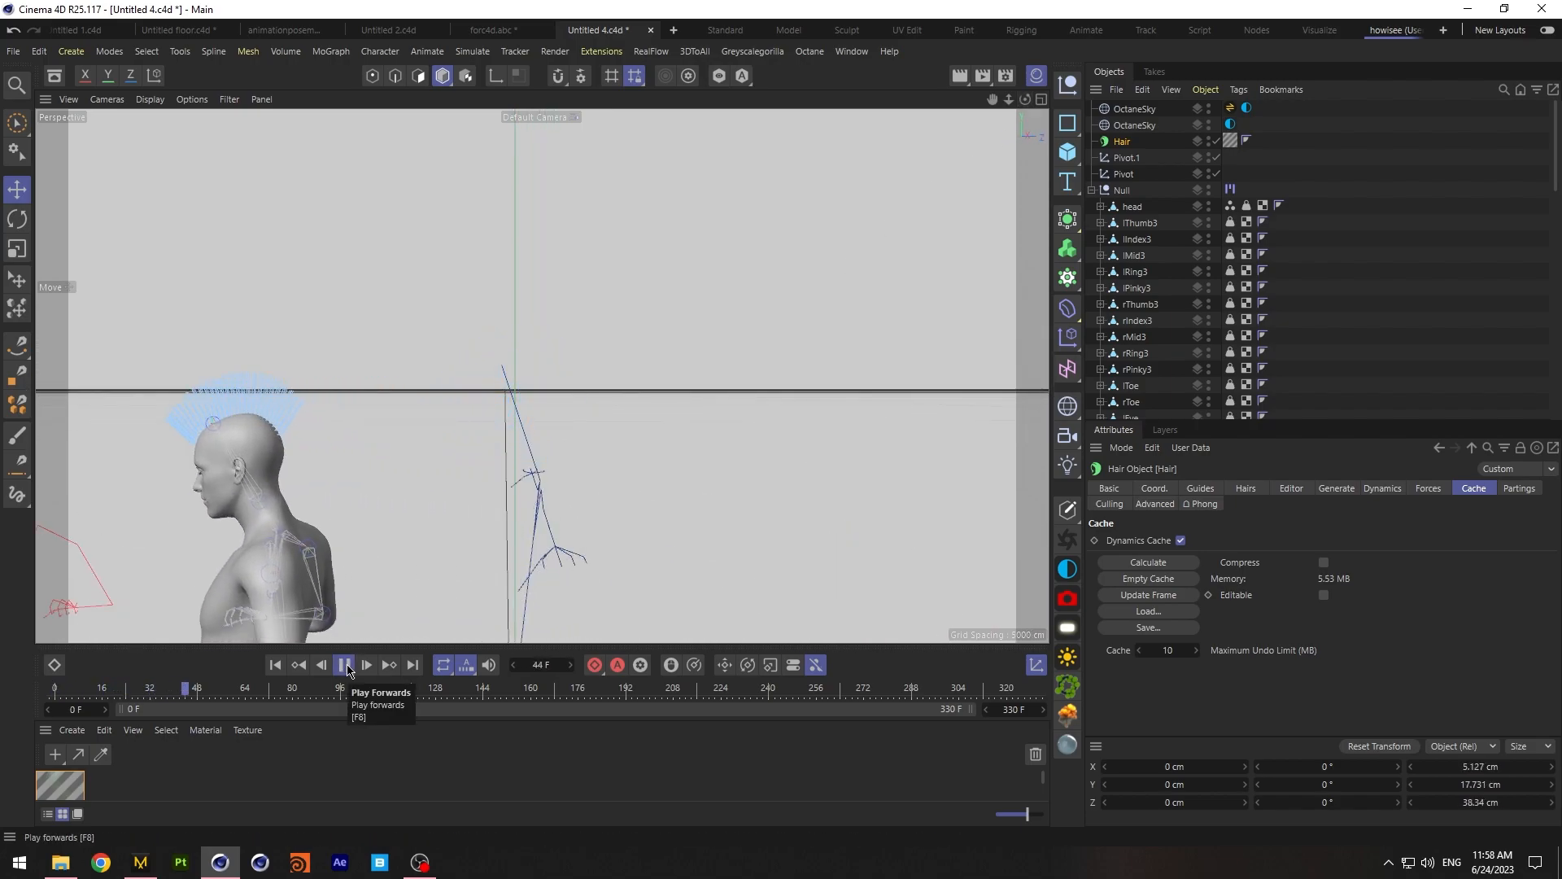
click(344, 665)
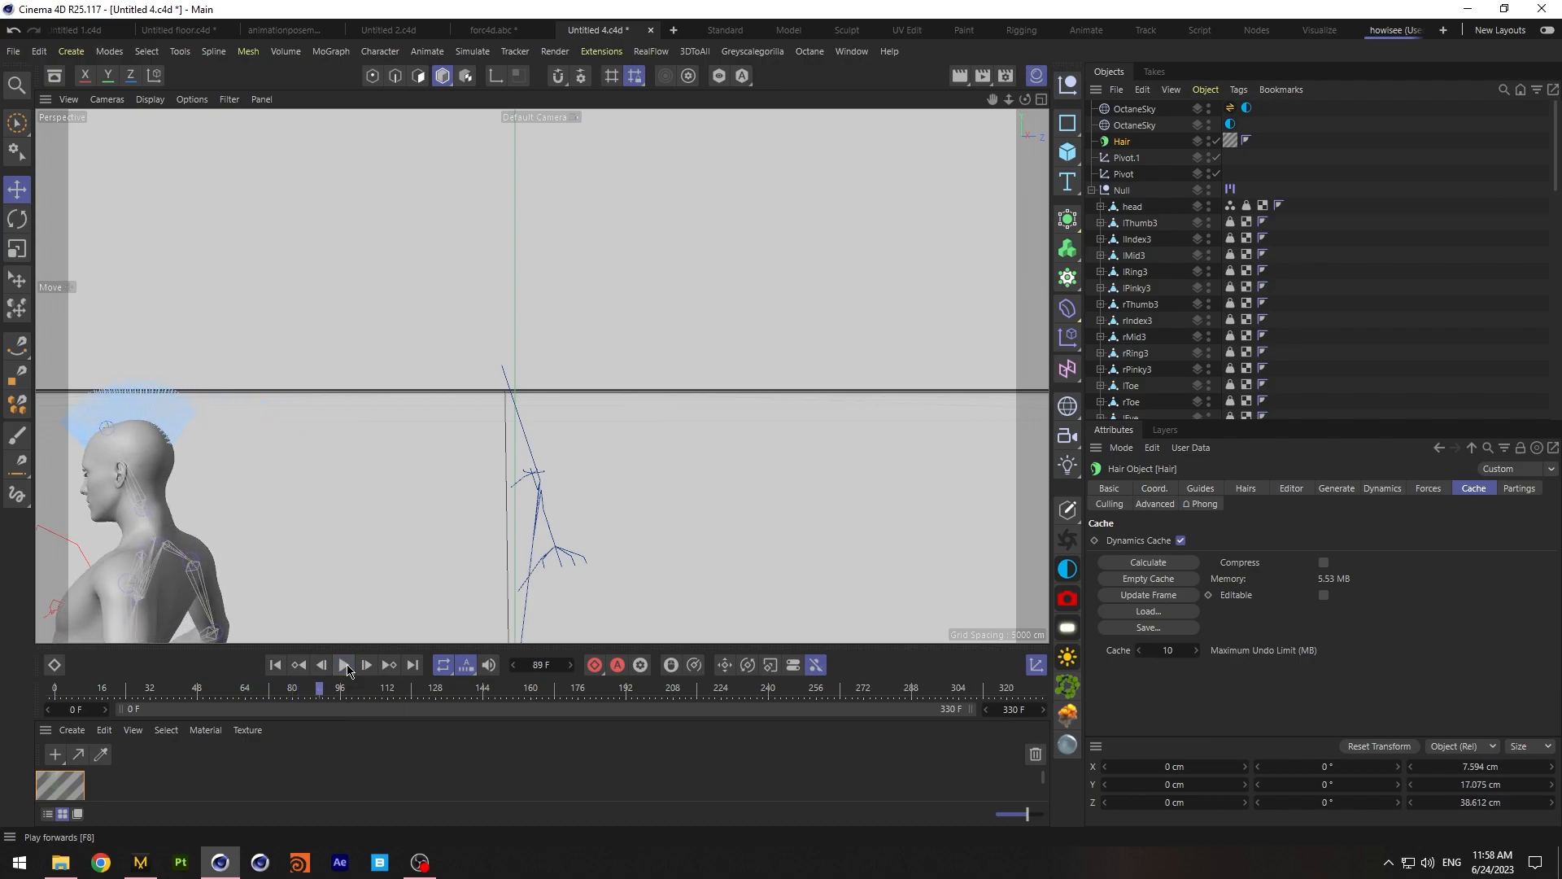
click(277, 665)
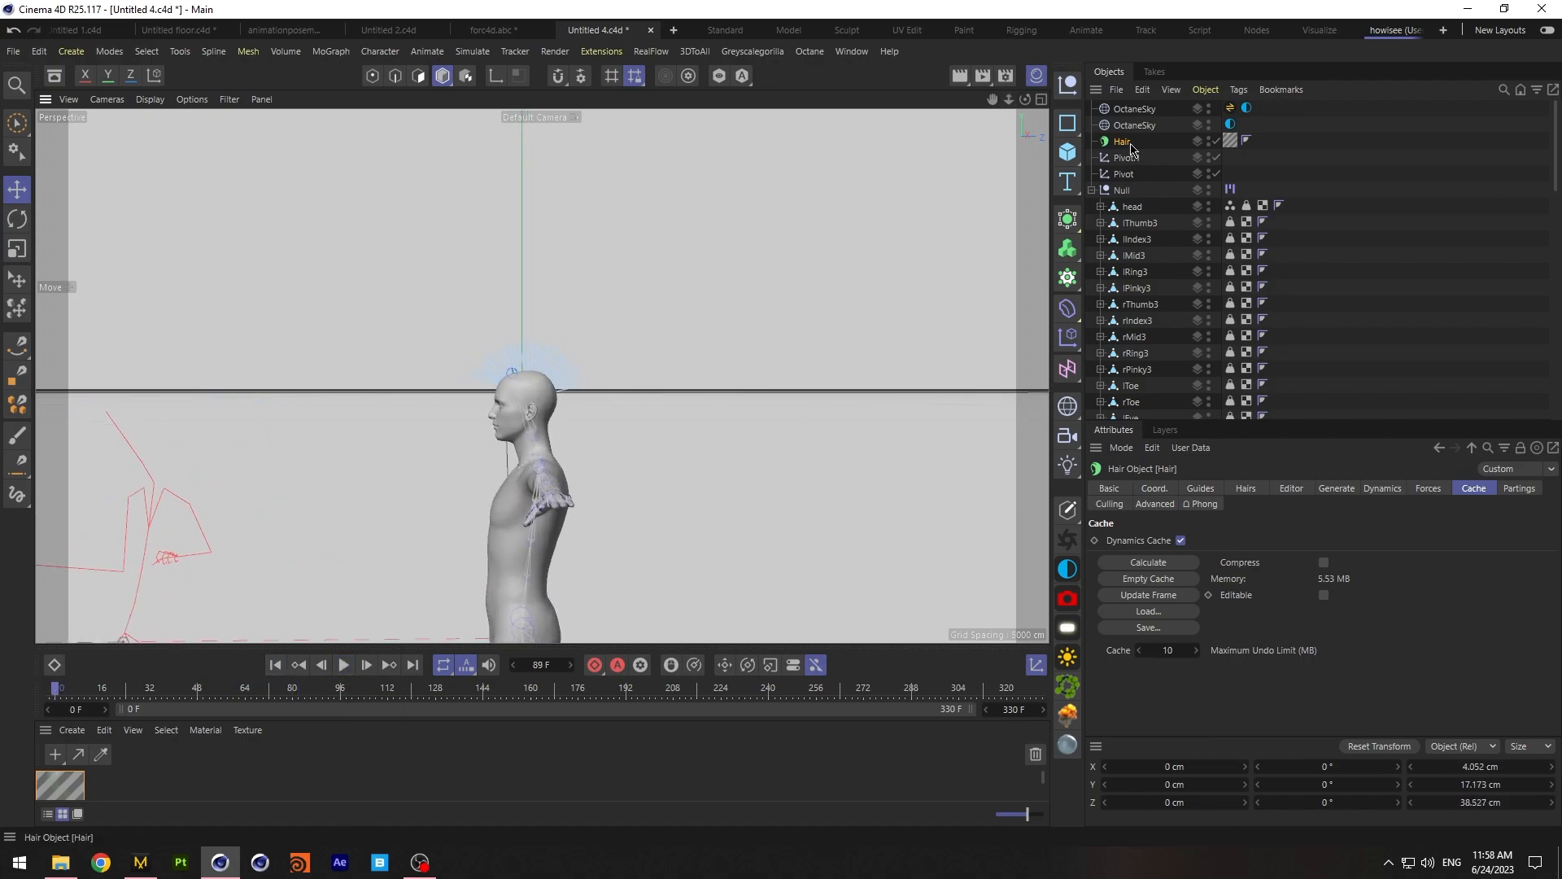
Set the Hair object's gravity to -9.81 and empty its dynamics cache
click(1430, 490)
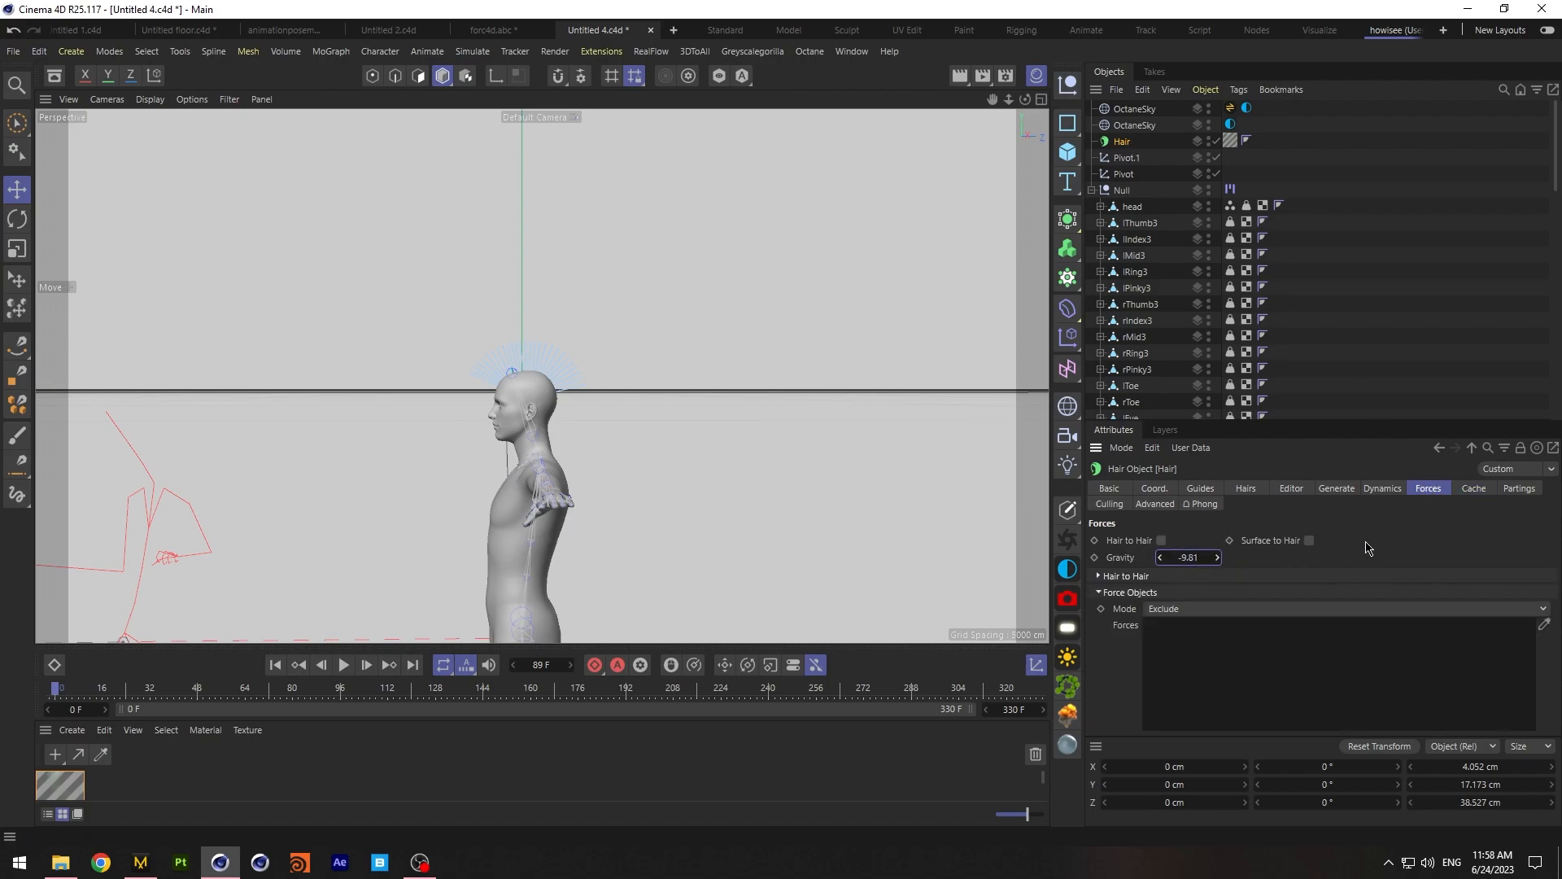
click(1471, 489)
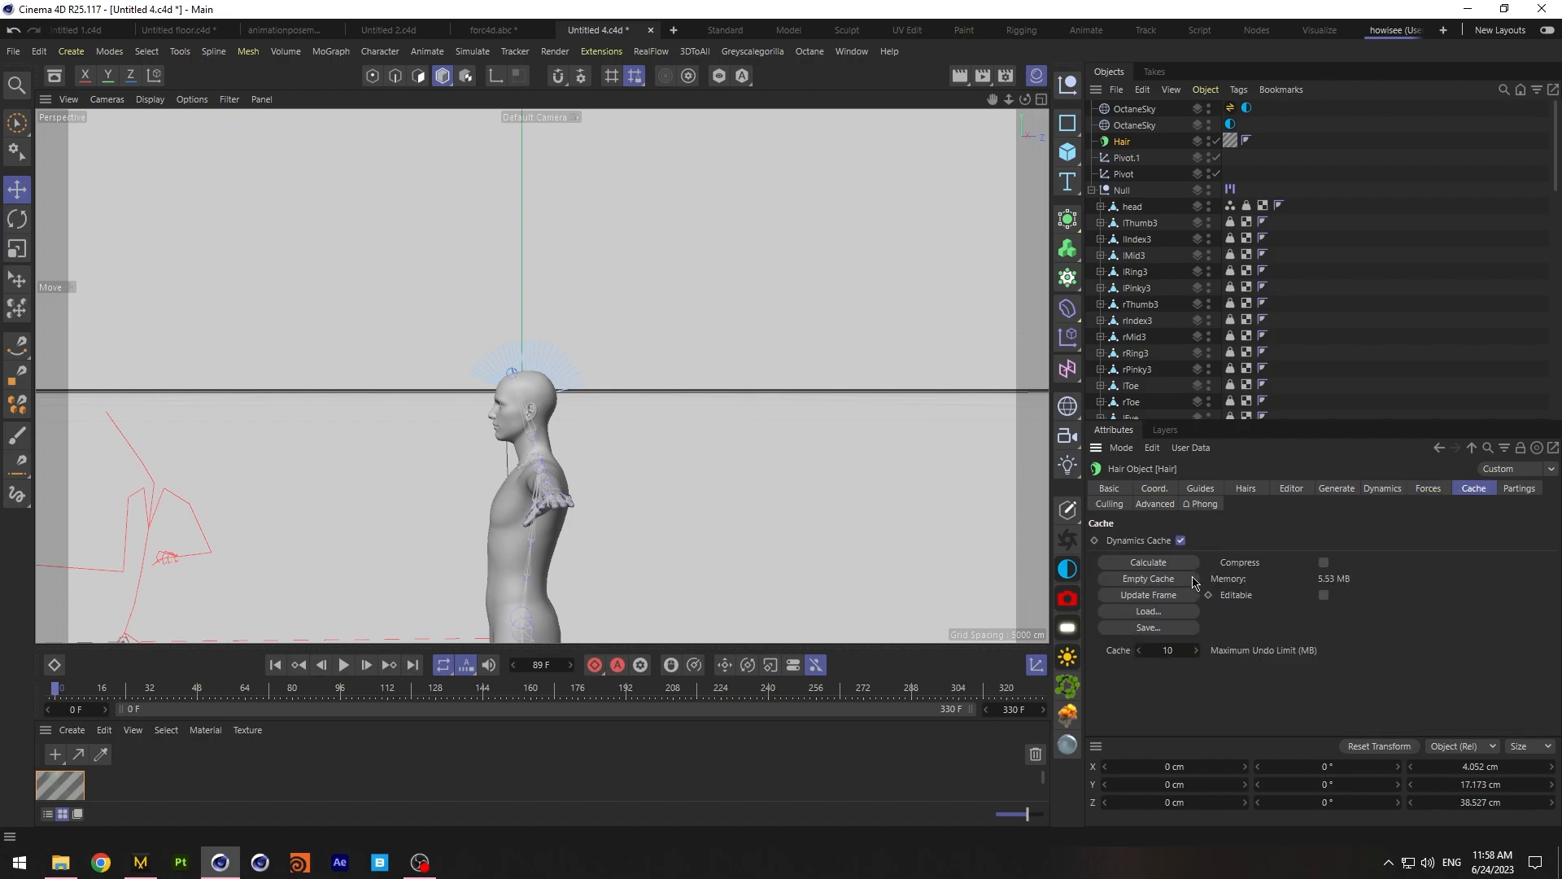
click(1162, 580)
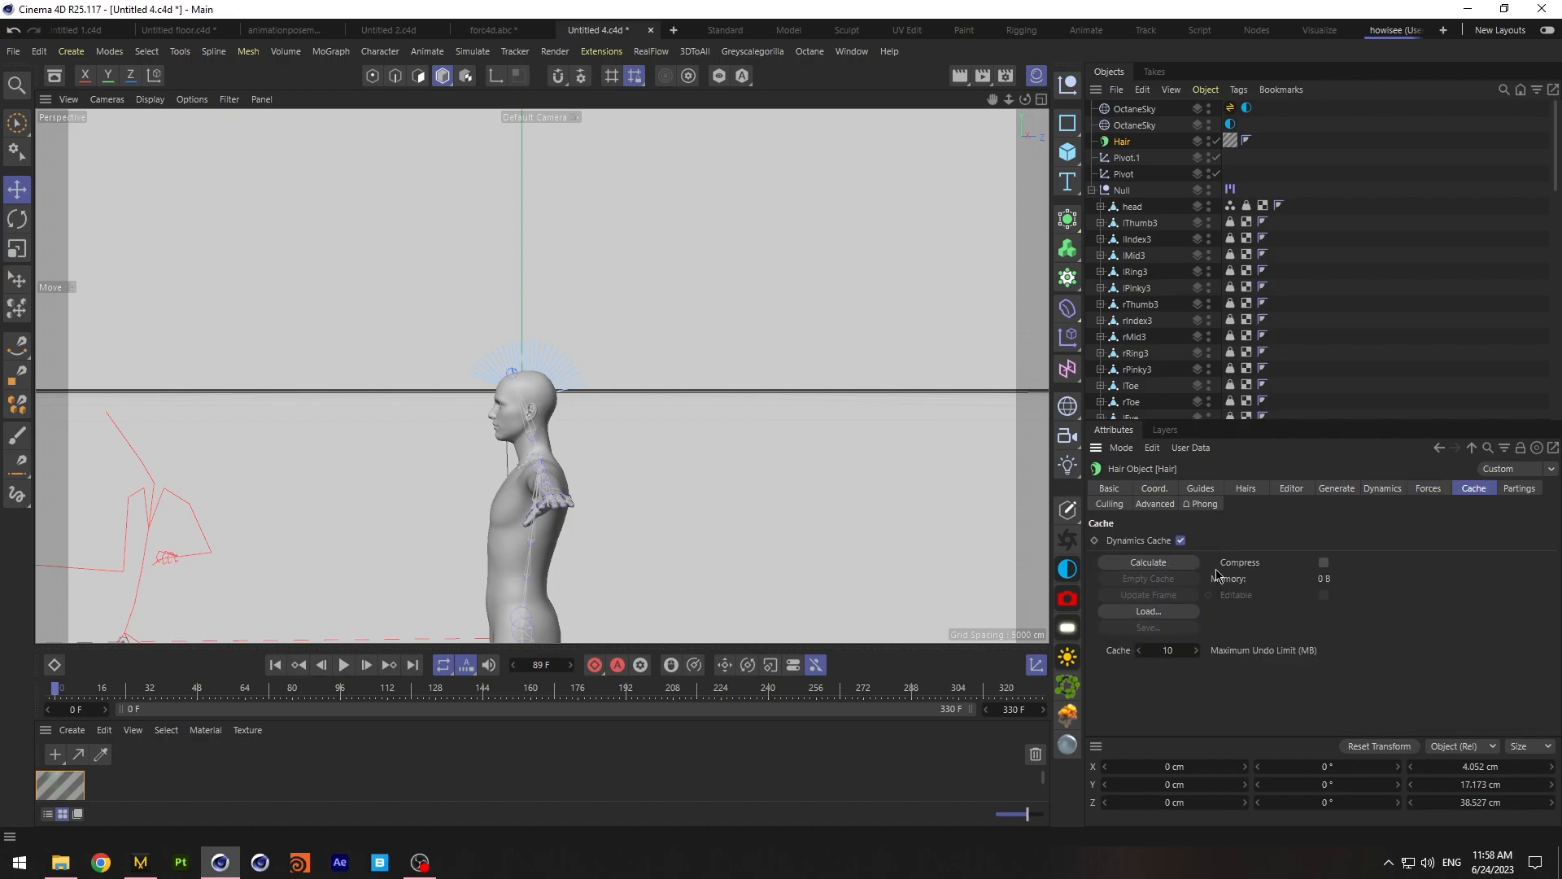
Play the walk animation to test the mohawk with the reversed gravity, then return to the first frame
click(344, 665)
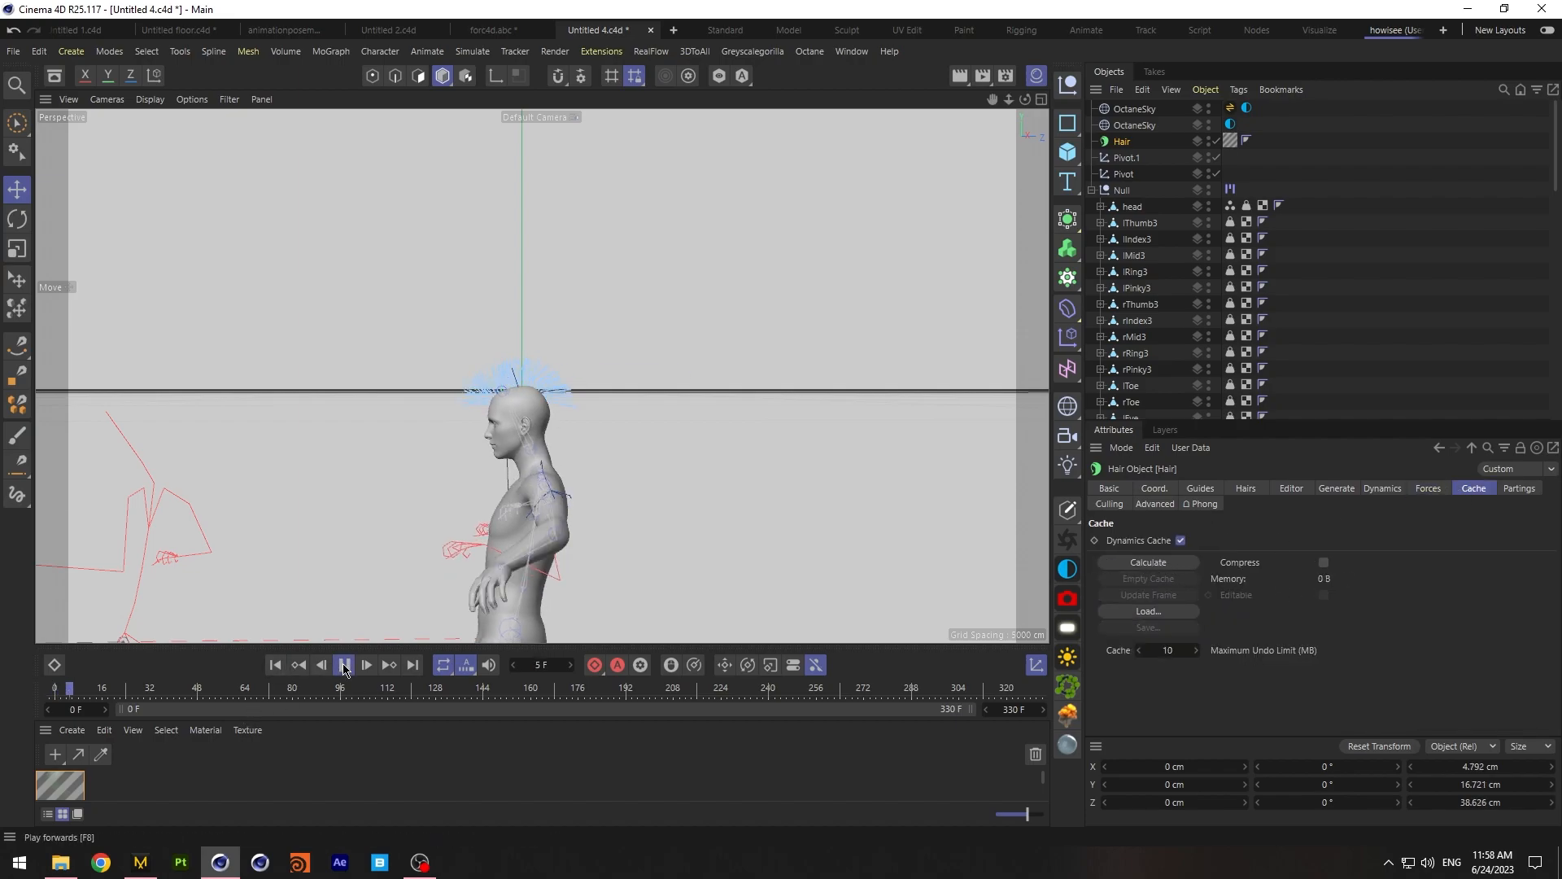
click(345, 665)
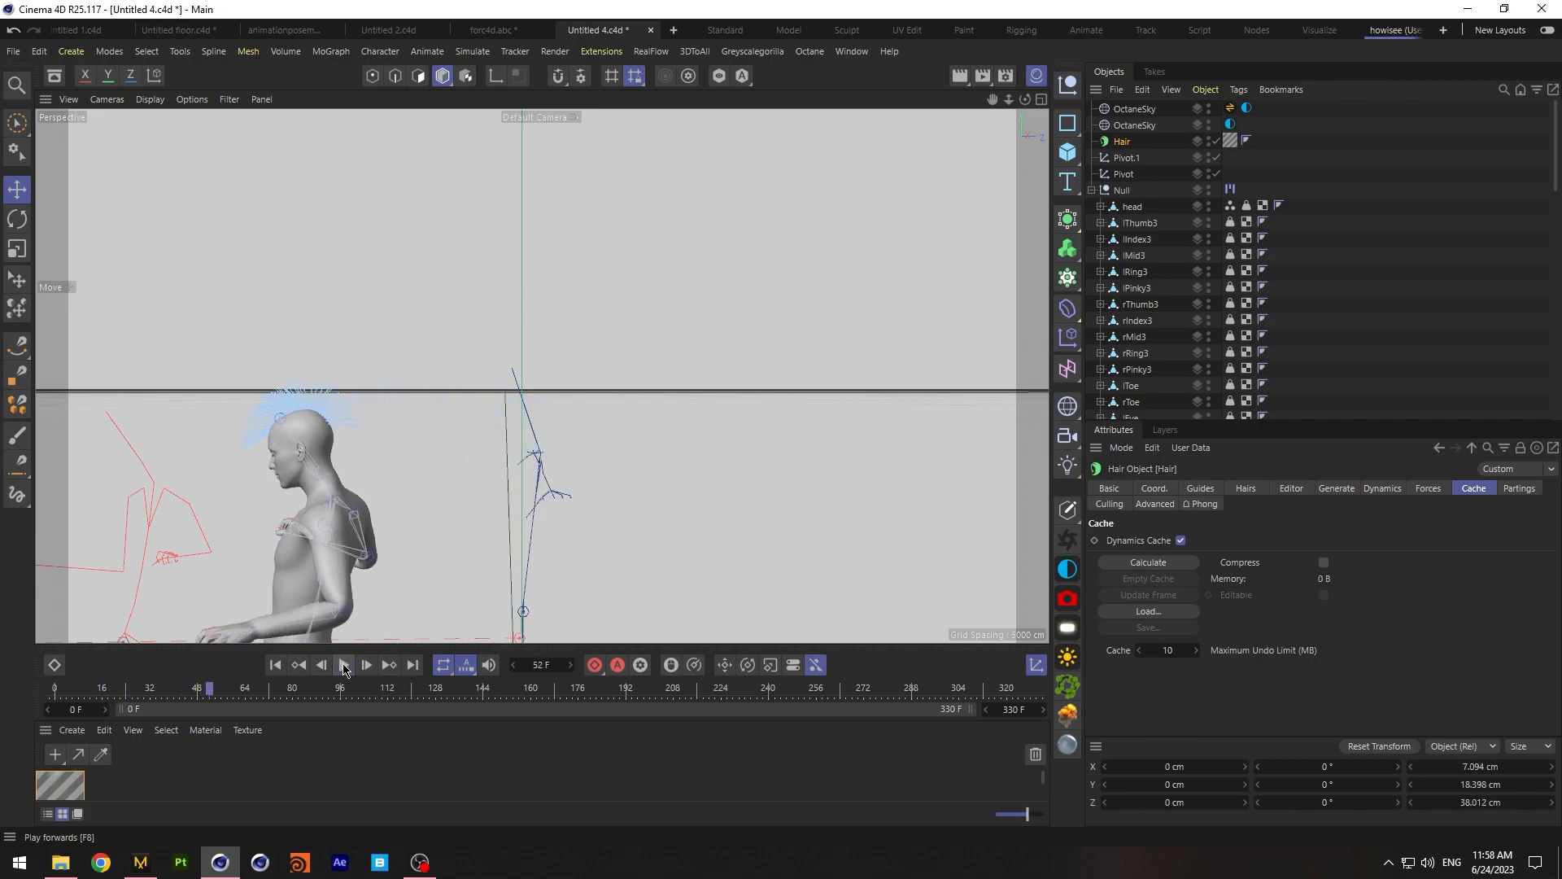
mouse_move(1024, 108)
mouse_down()
mouse_move(878, 111)
mouse_move(1009, 118)
mouse_up()
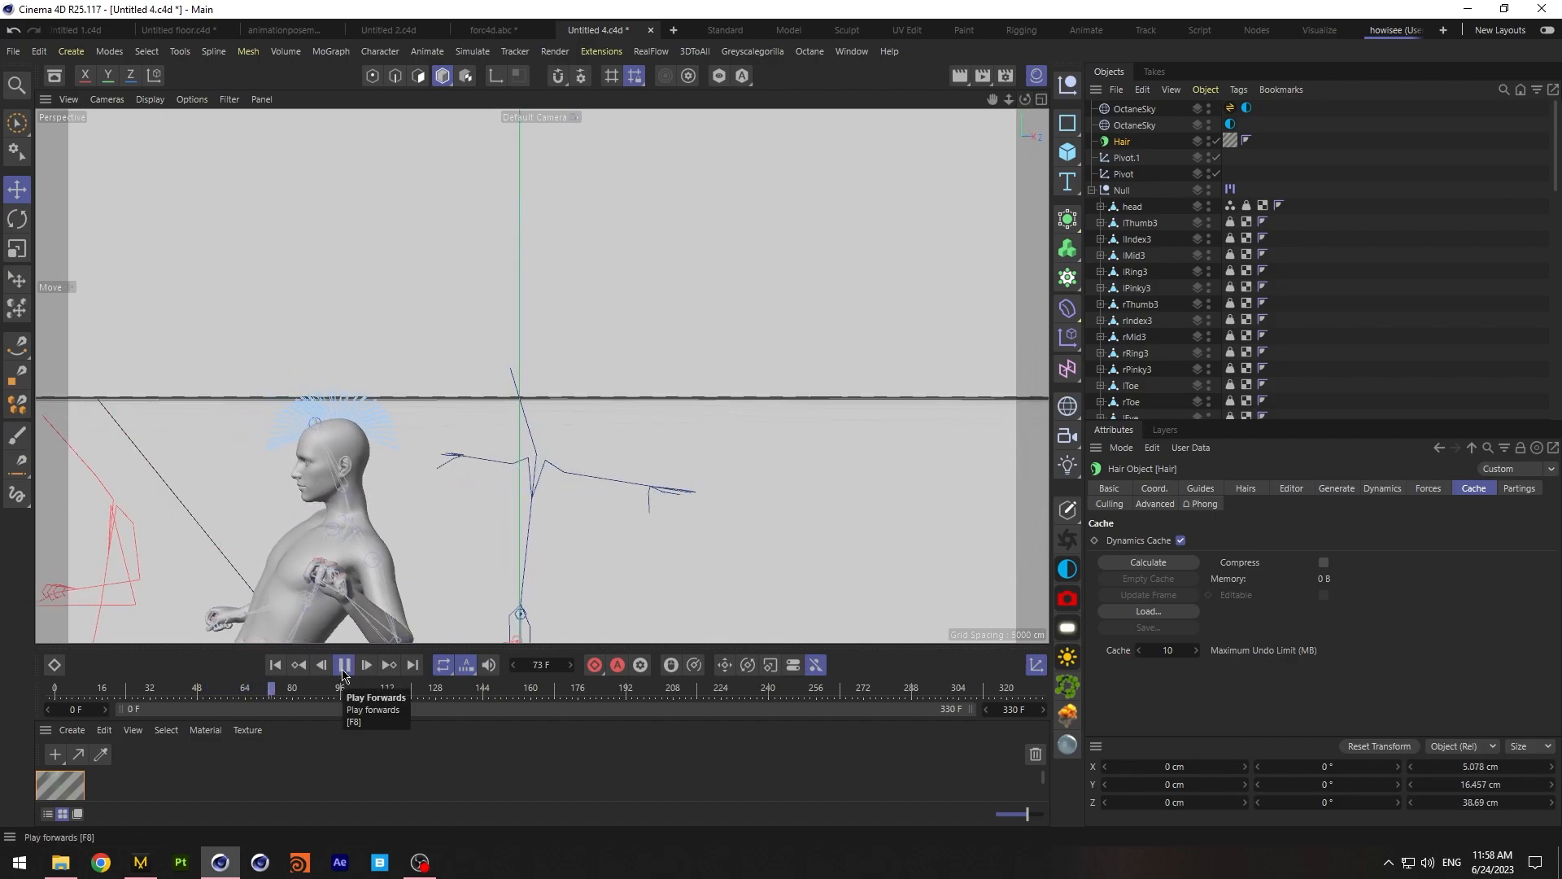
click(289, 667)
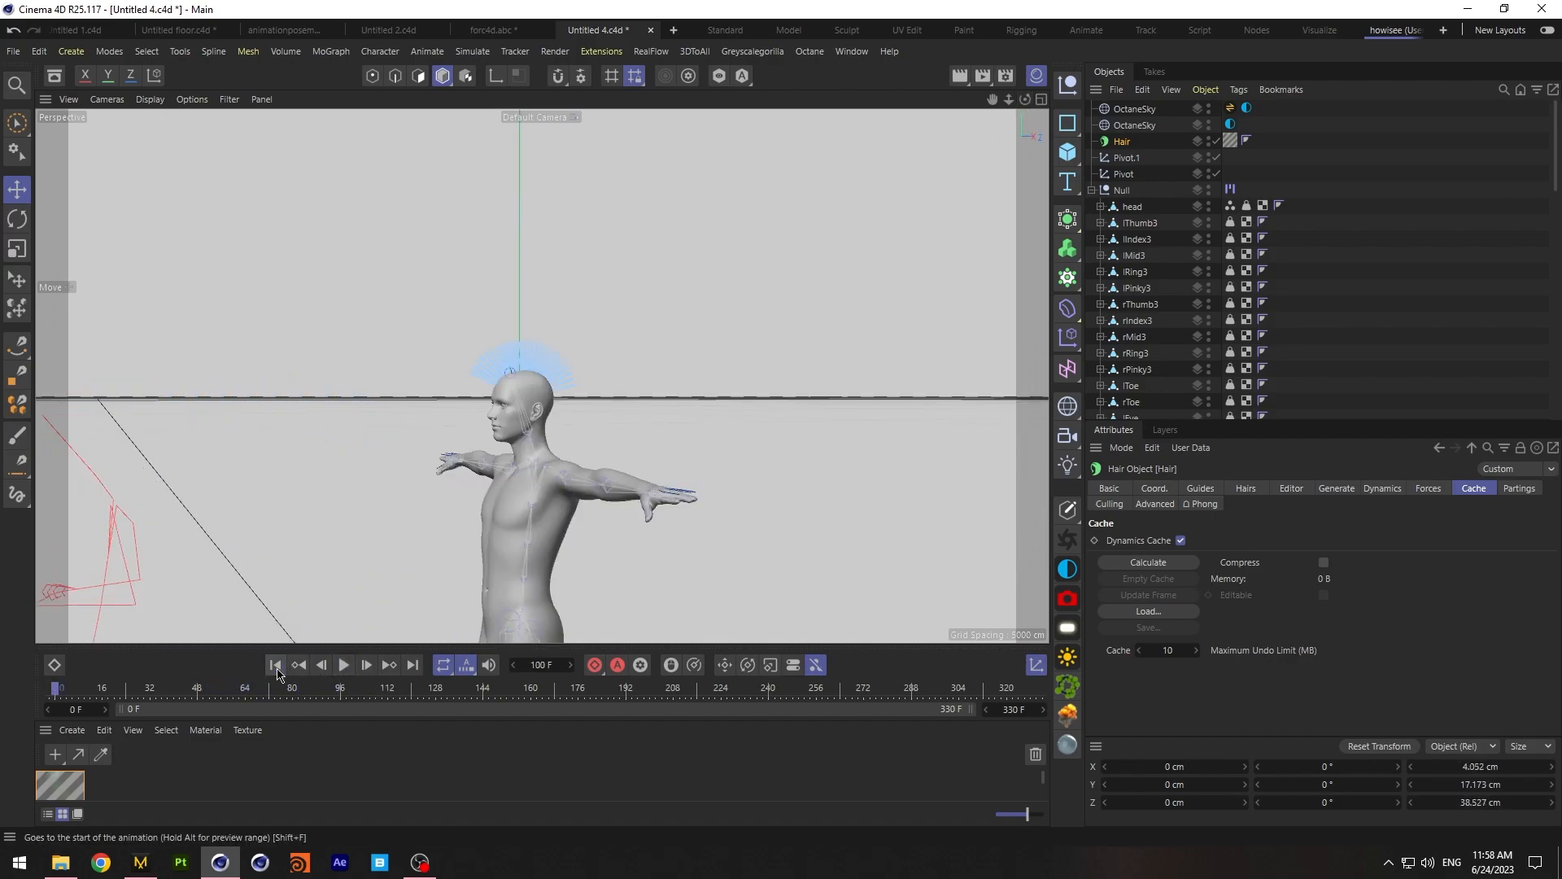
Set the hair guides' segments to 16 and play the animation to test the mohawk
click(1218, 488)
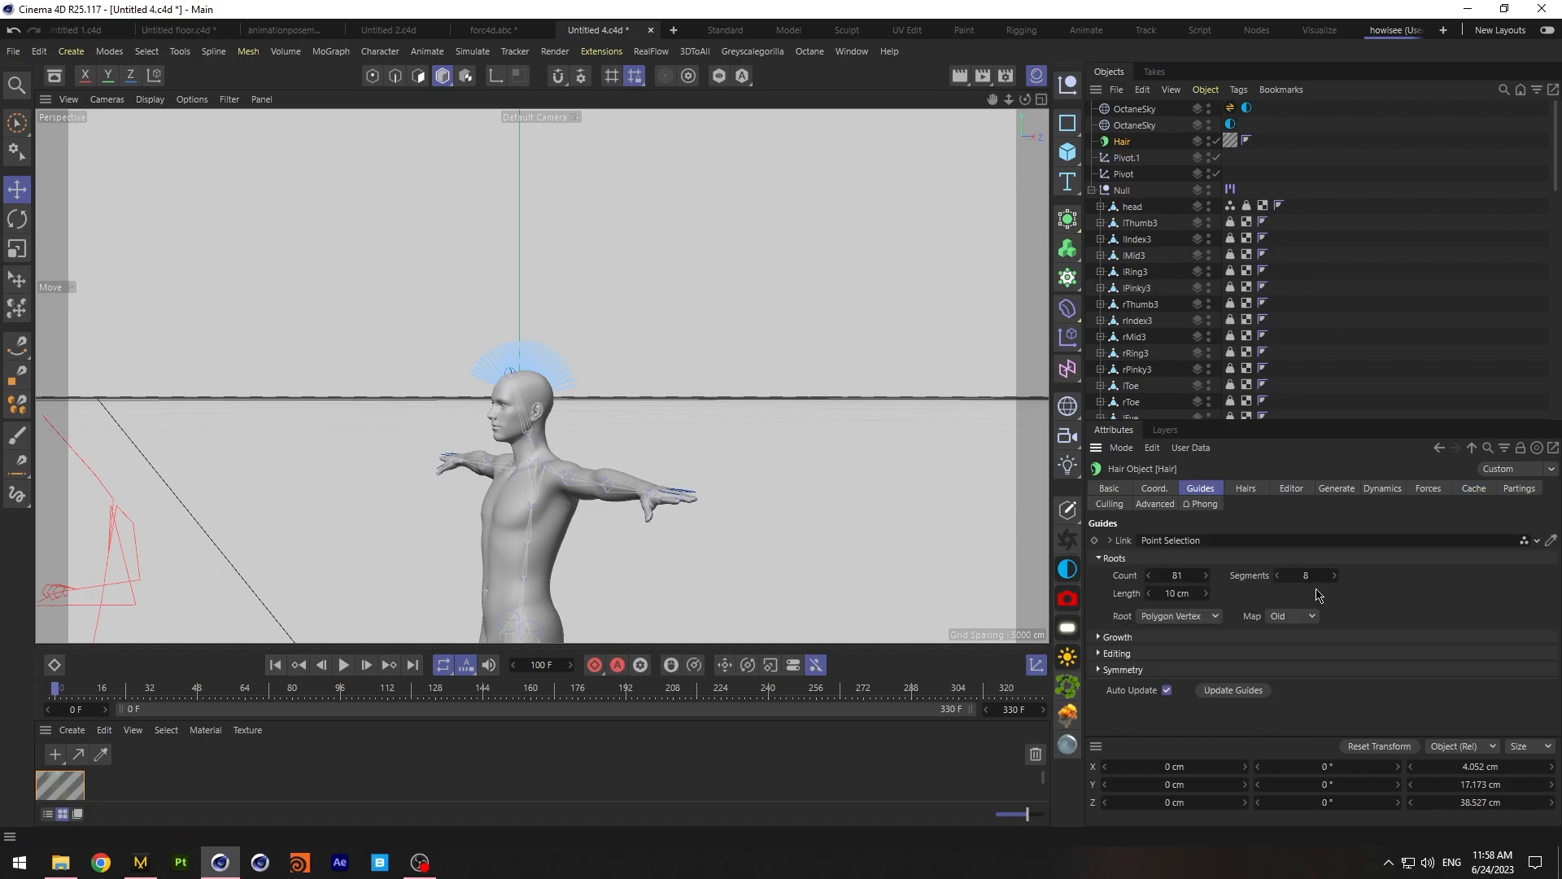
click(343, 666)
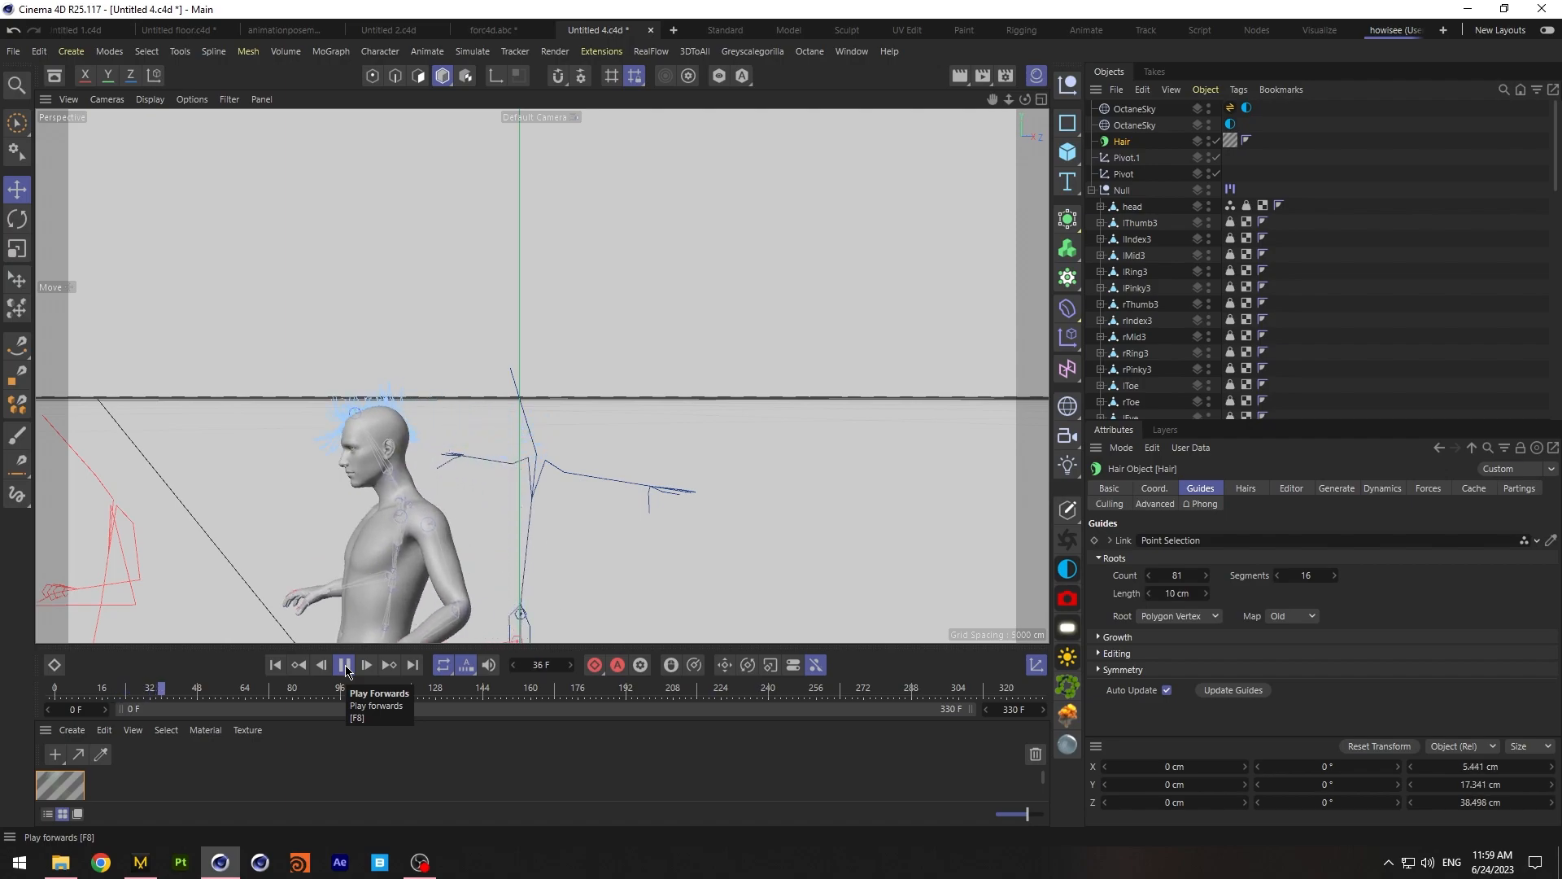
click(344, 665)
Set the Hair object's gravity to 9.81 and replay the walk animation from the start to test the mohawk
click(1428, 489)
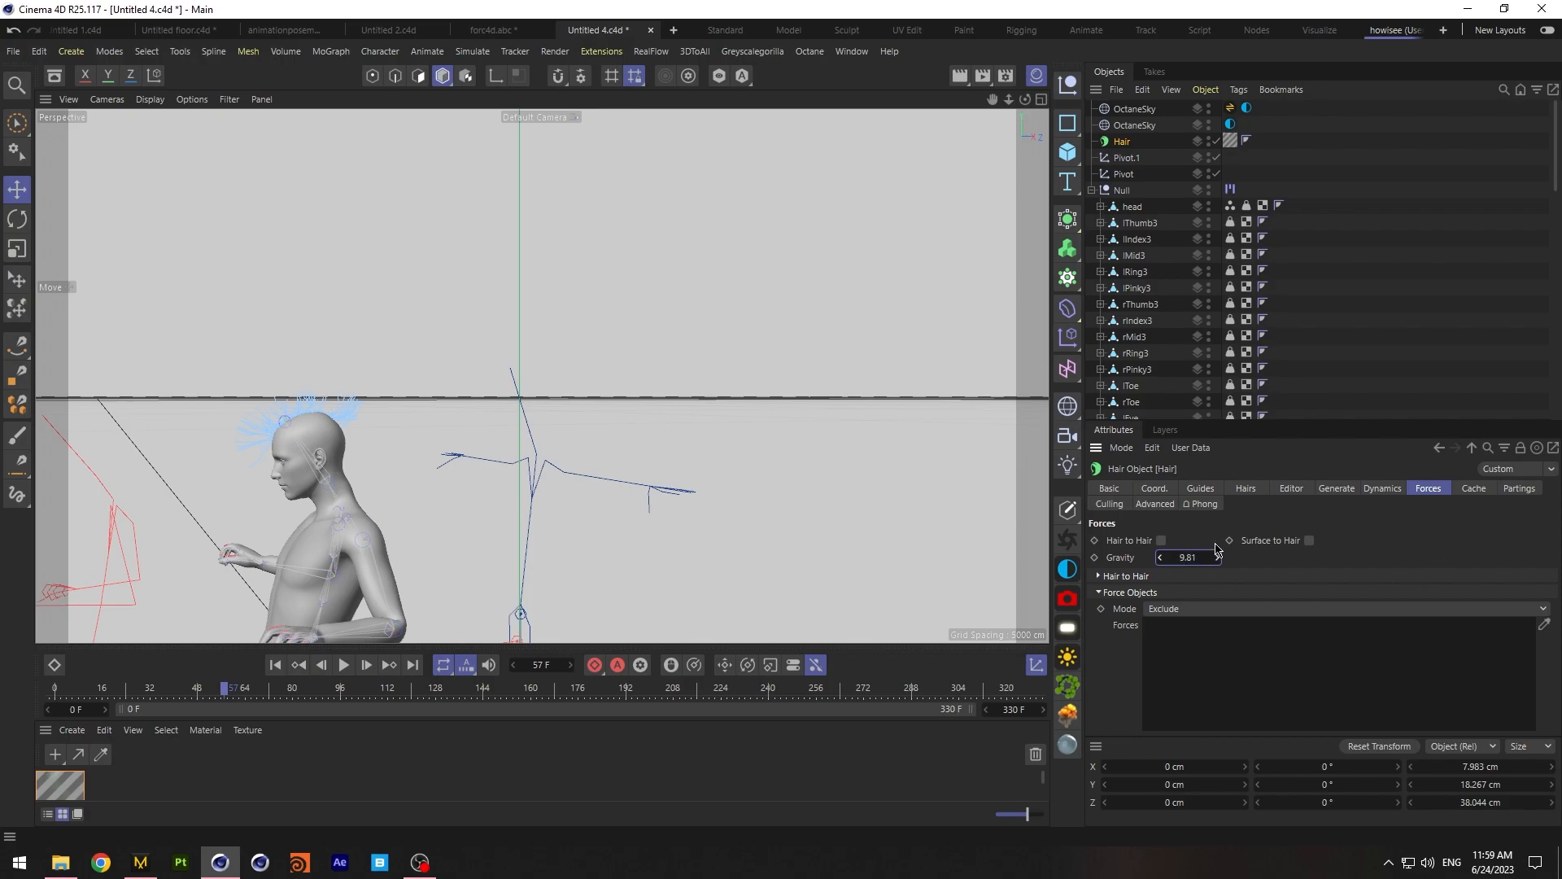
click(275, 665)
click(345, 666)
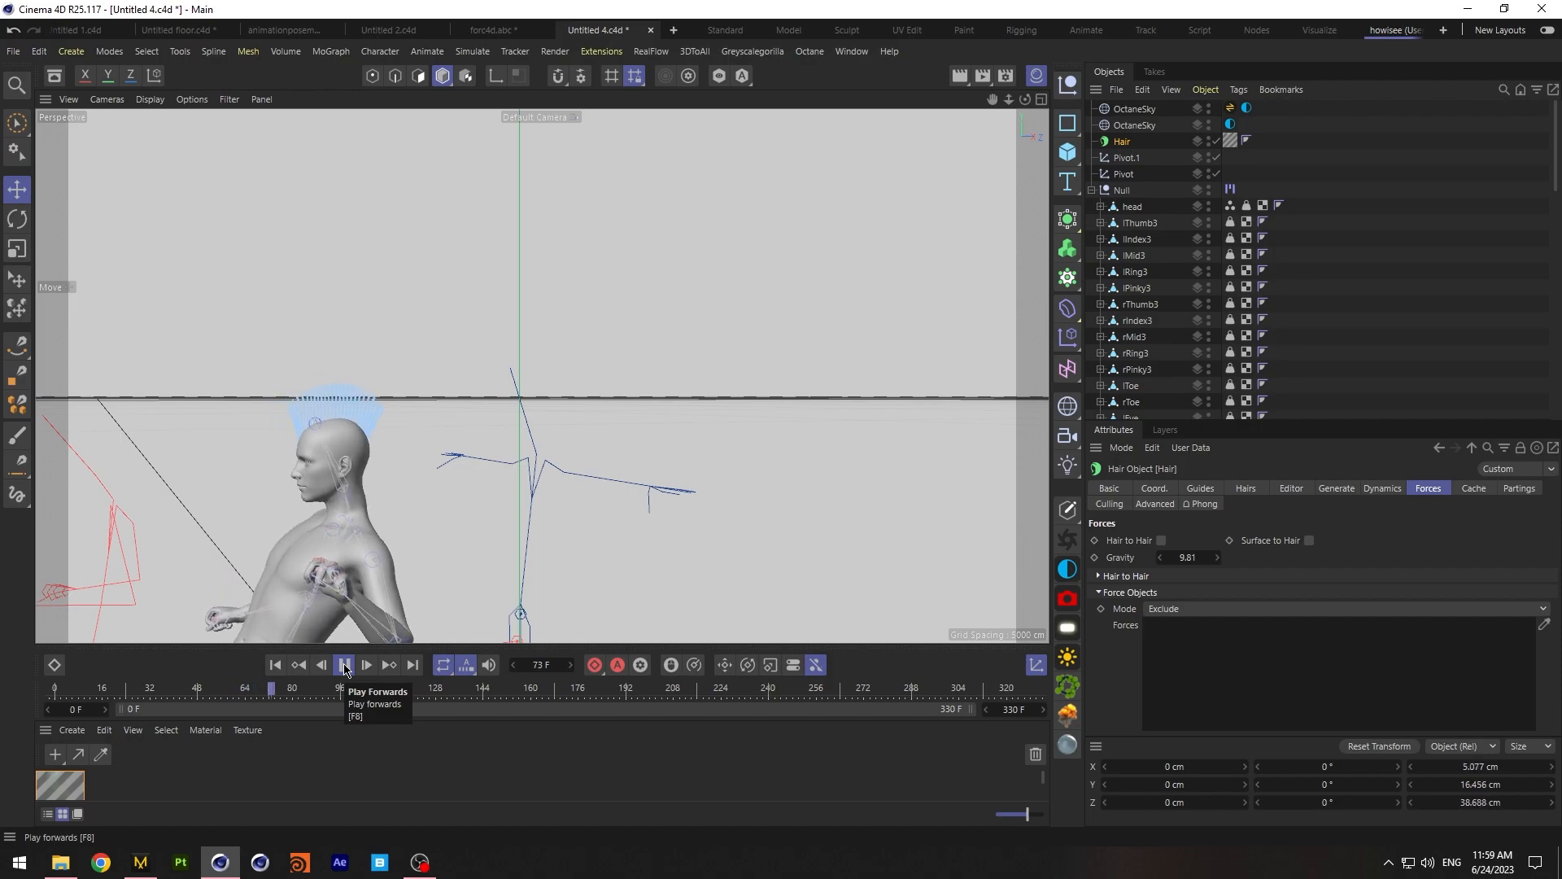
click(344, 665)
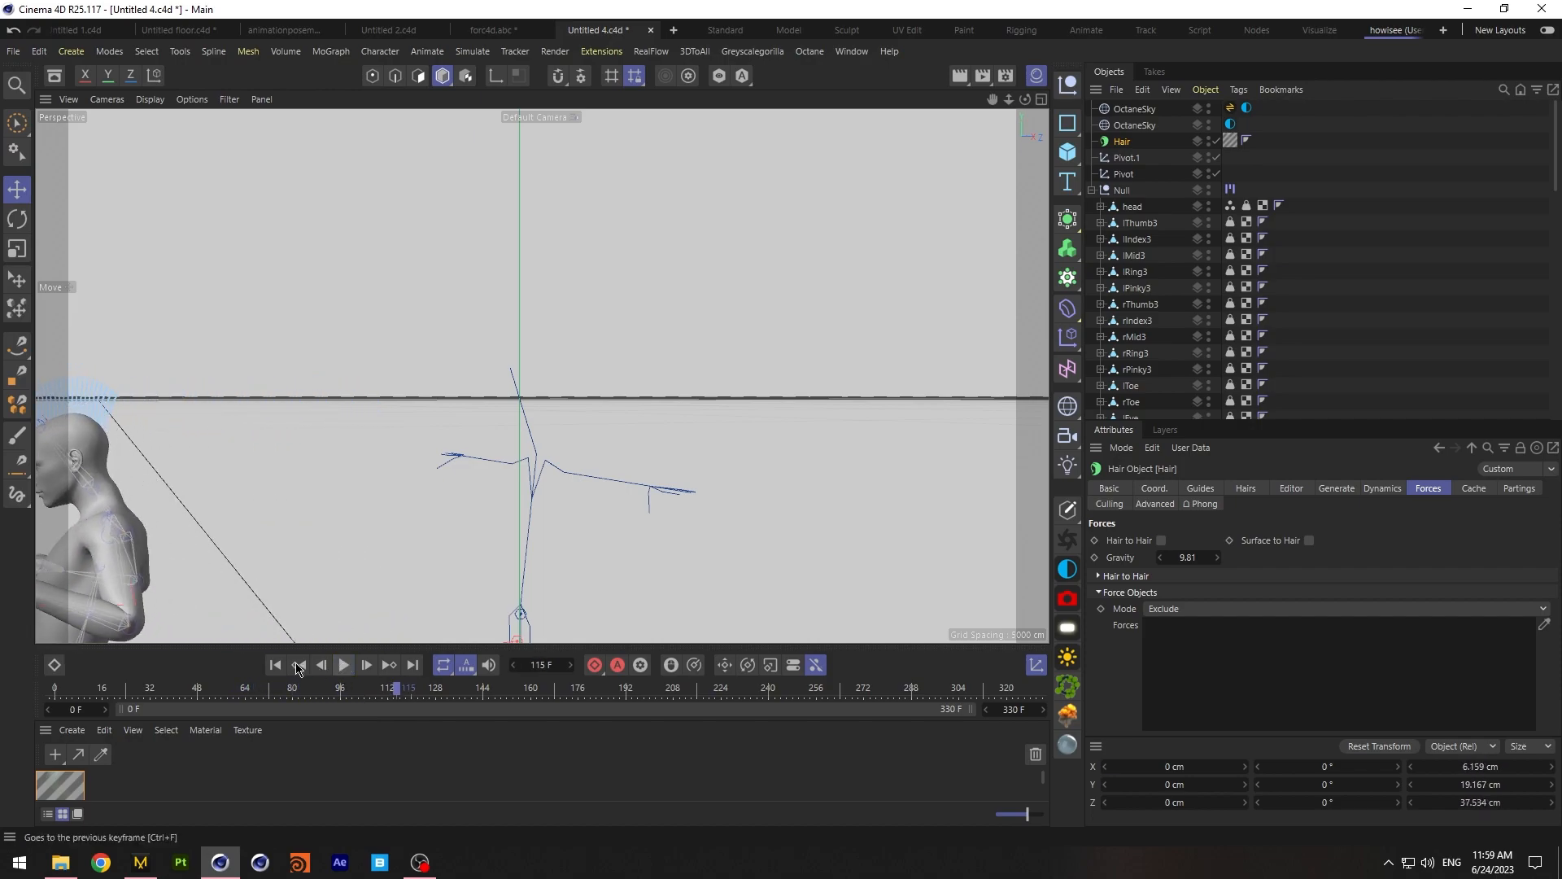
drag(992, 99, 1139, 101)
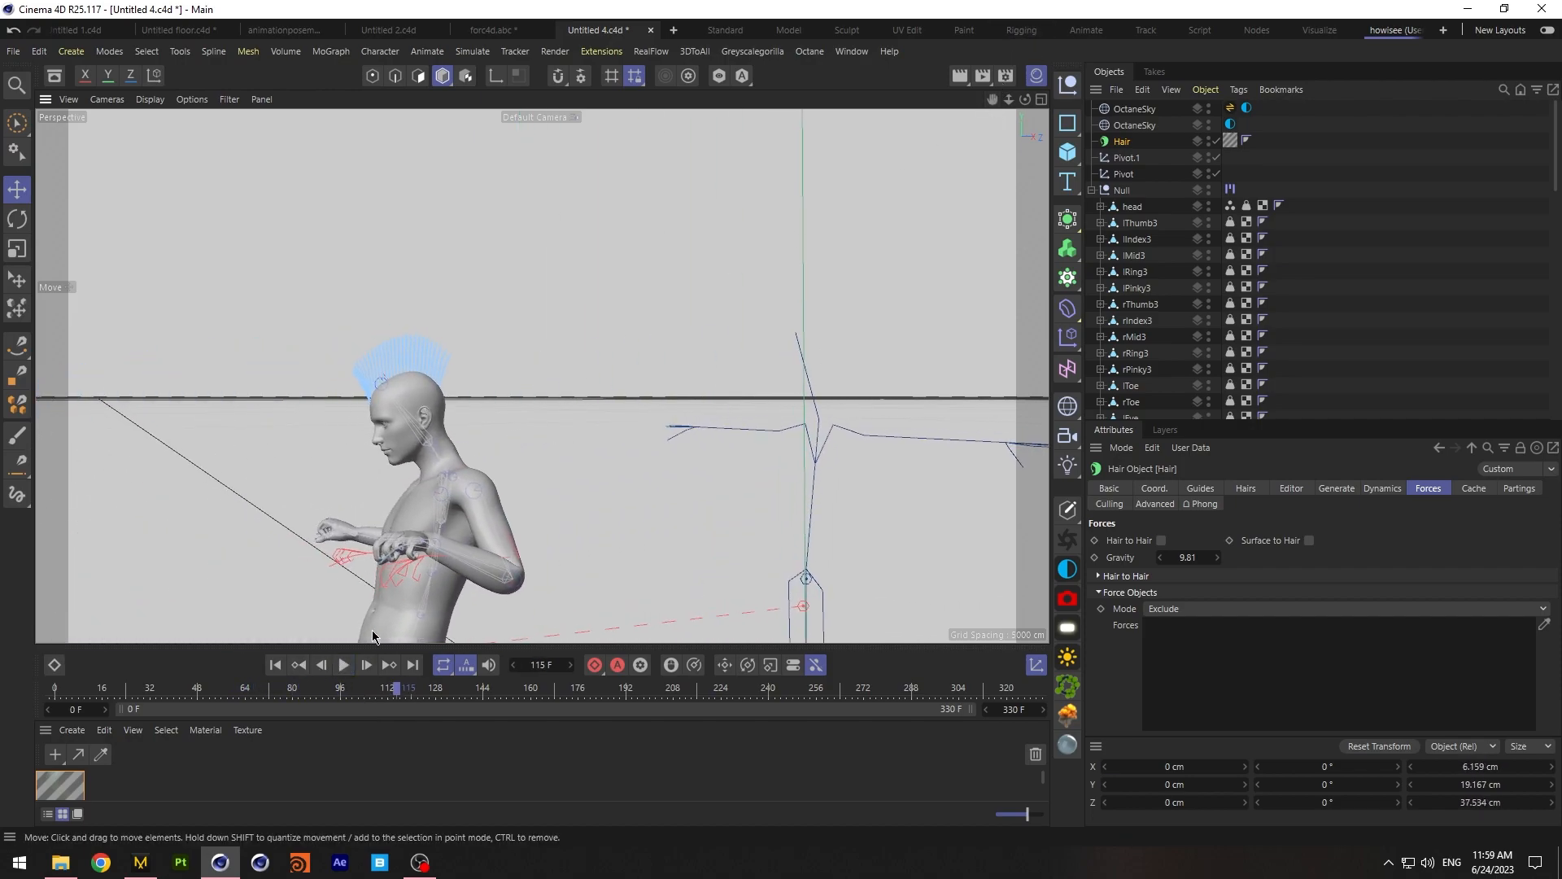
click(344, 666)
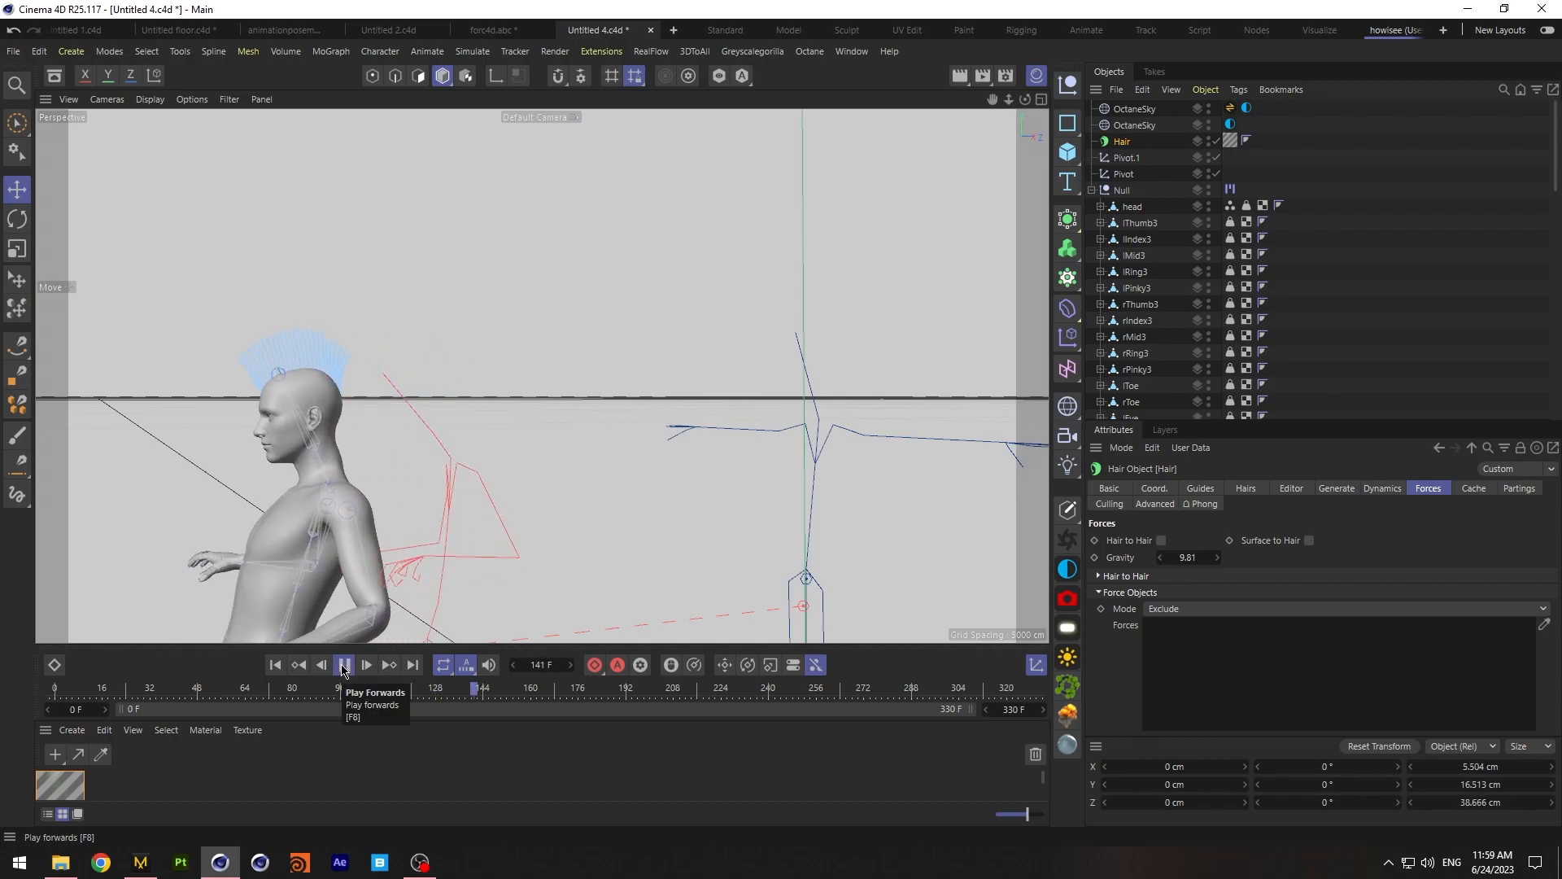
click(345, 665)
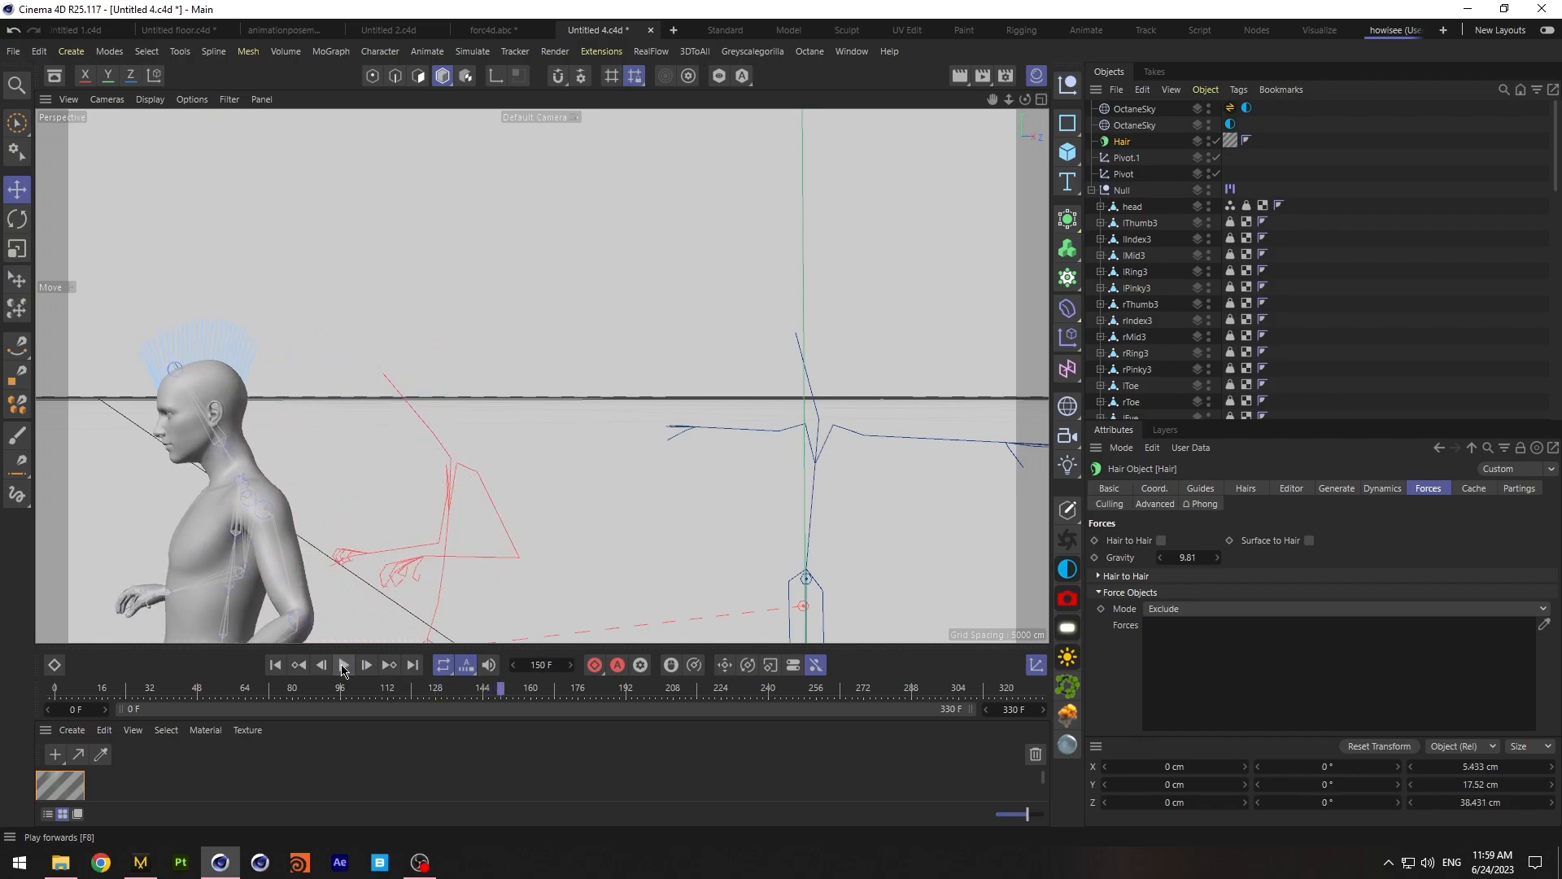
Set the hair guides' segments to 4 and replay the animation from the first frame to test the mohawk
click(1245, 488)
click(1200, 488)
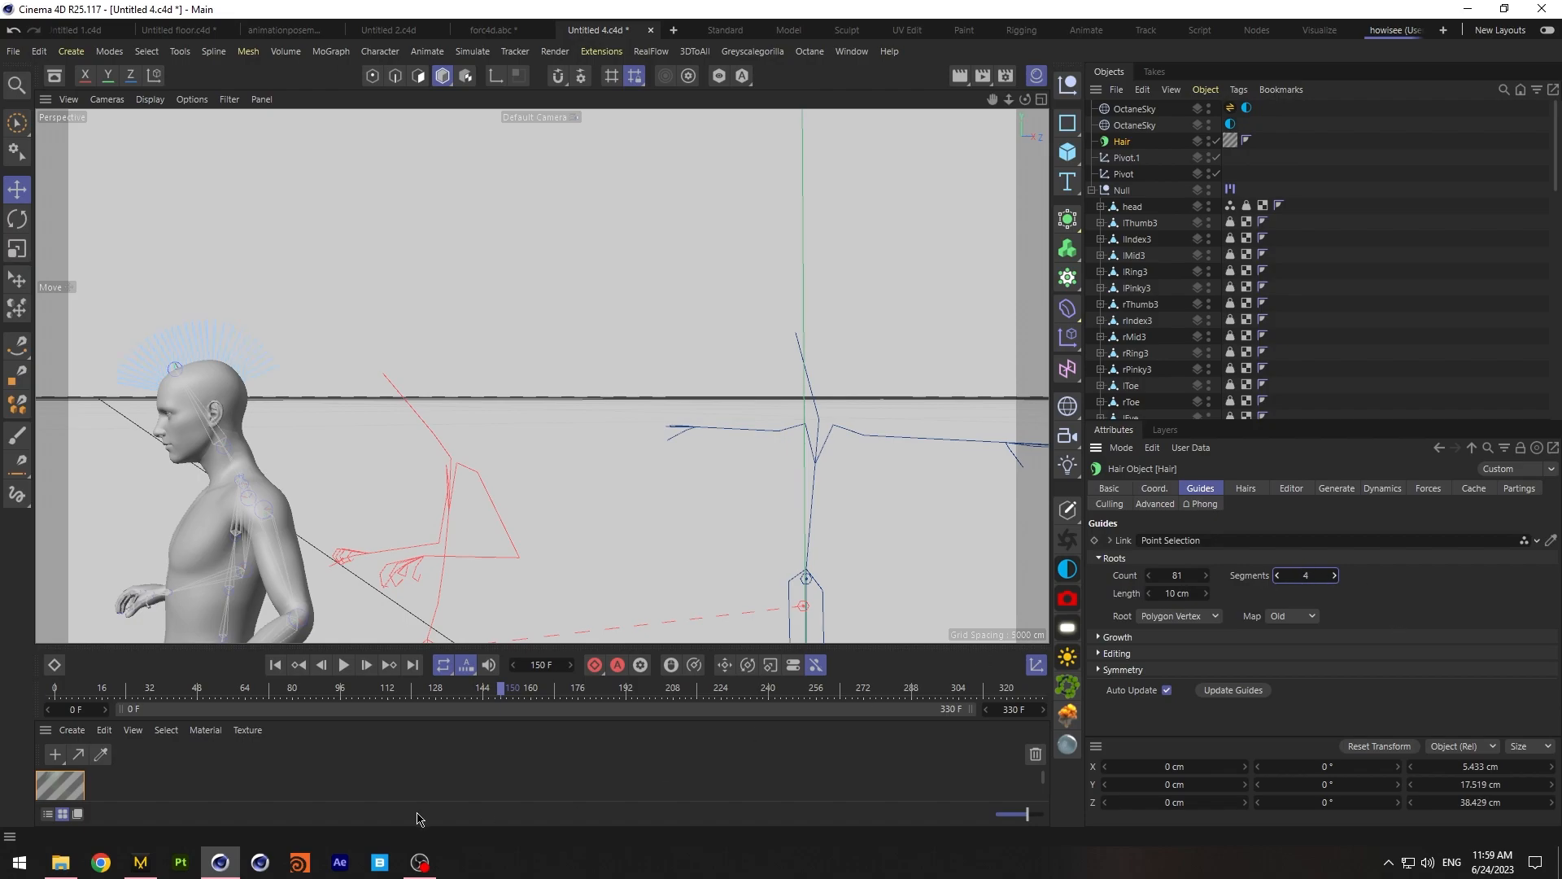
click(275, 665)
click(344, 665)
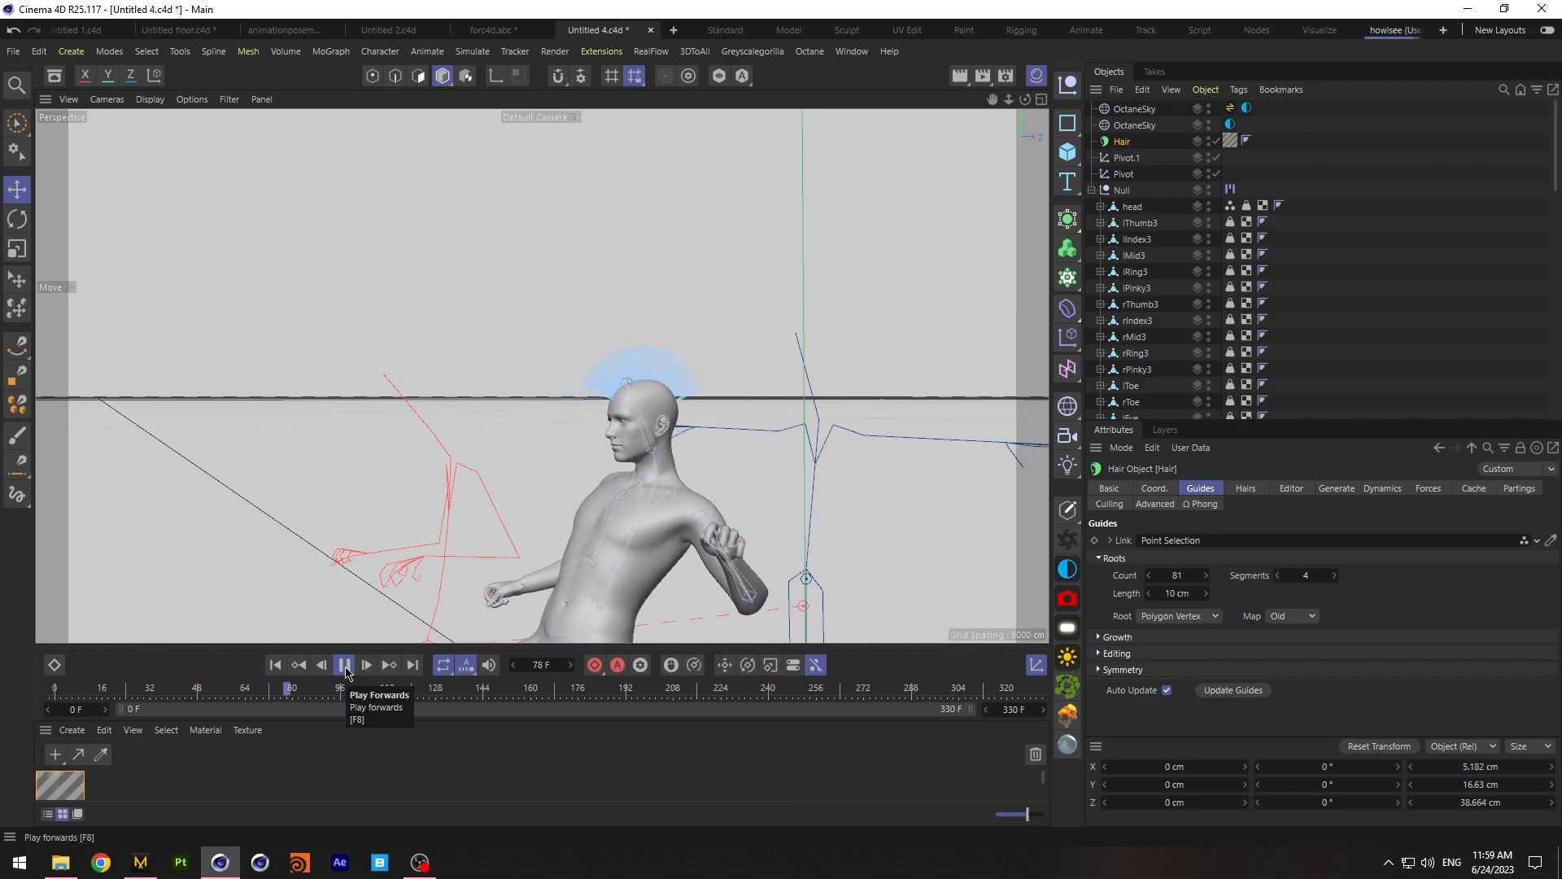
click(343, 668)
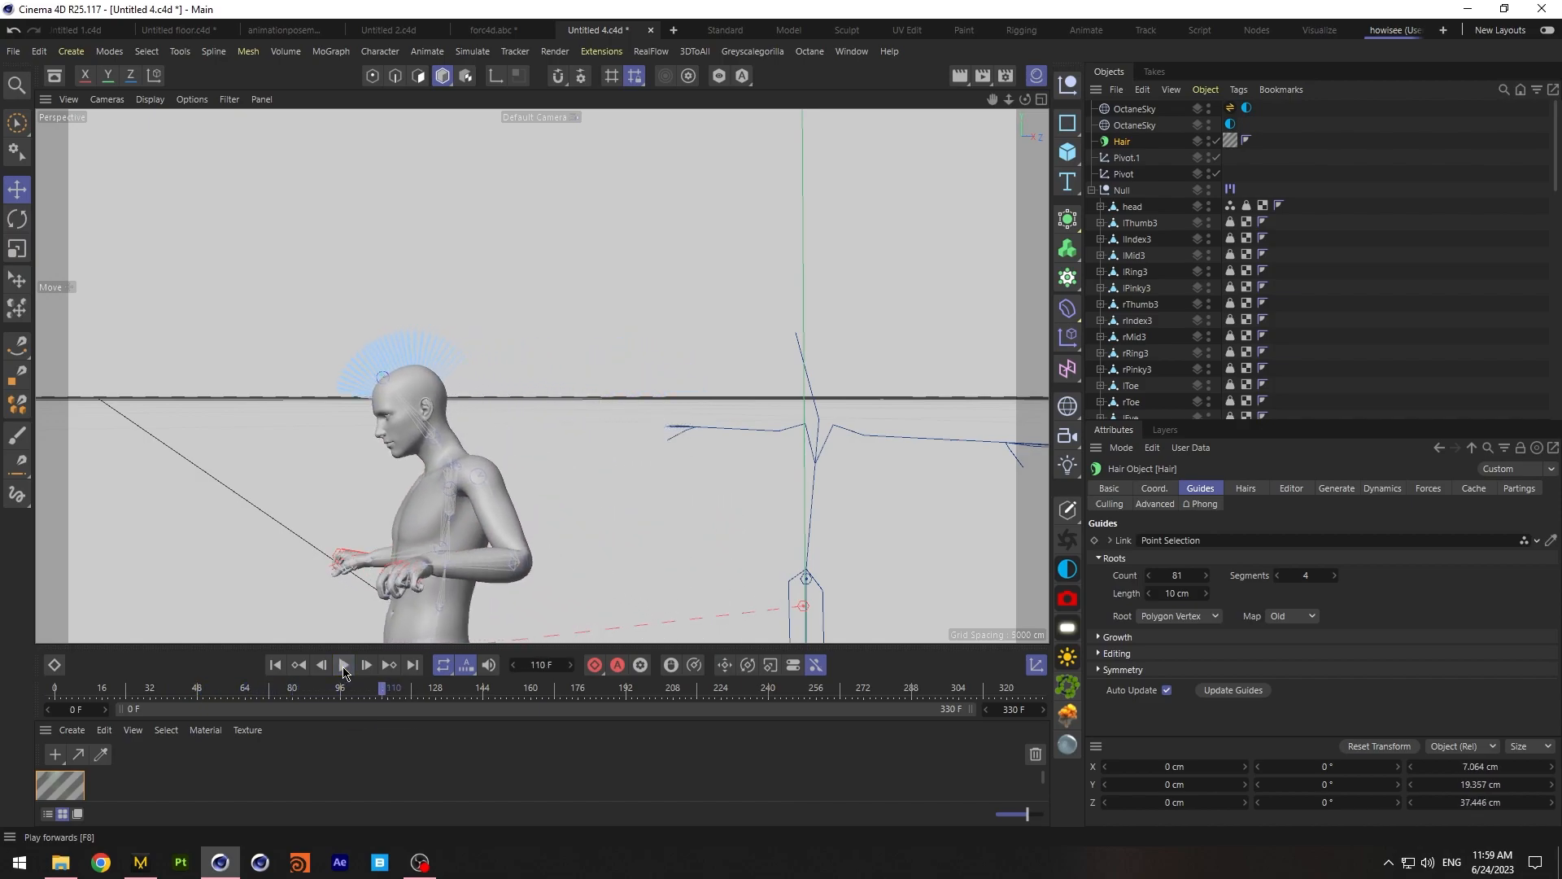
Return to the first frame and calculate the Hair object's dynamics cache
click(275, 665)
click(1430, 489)
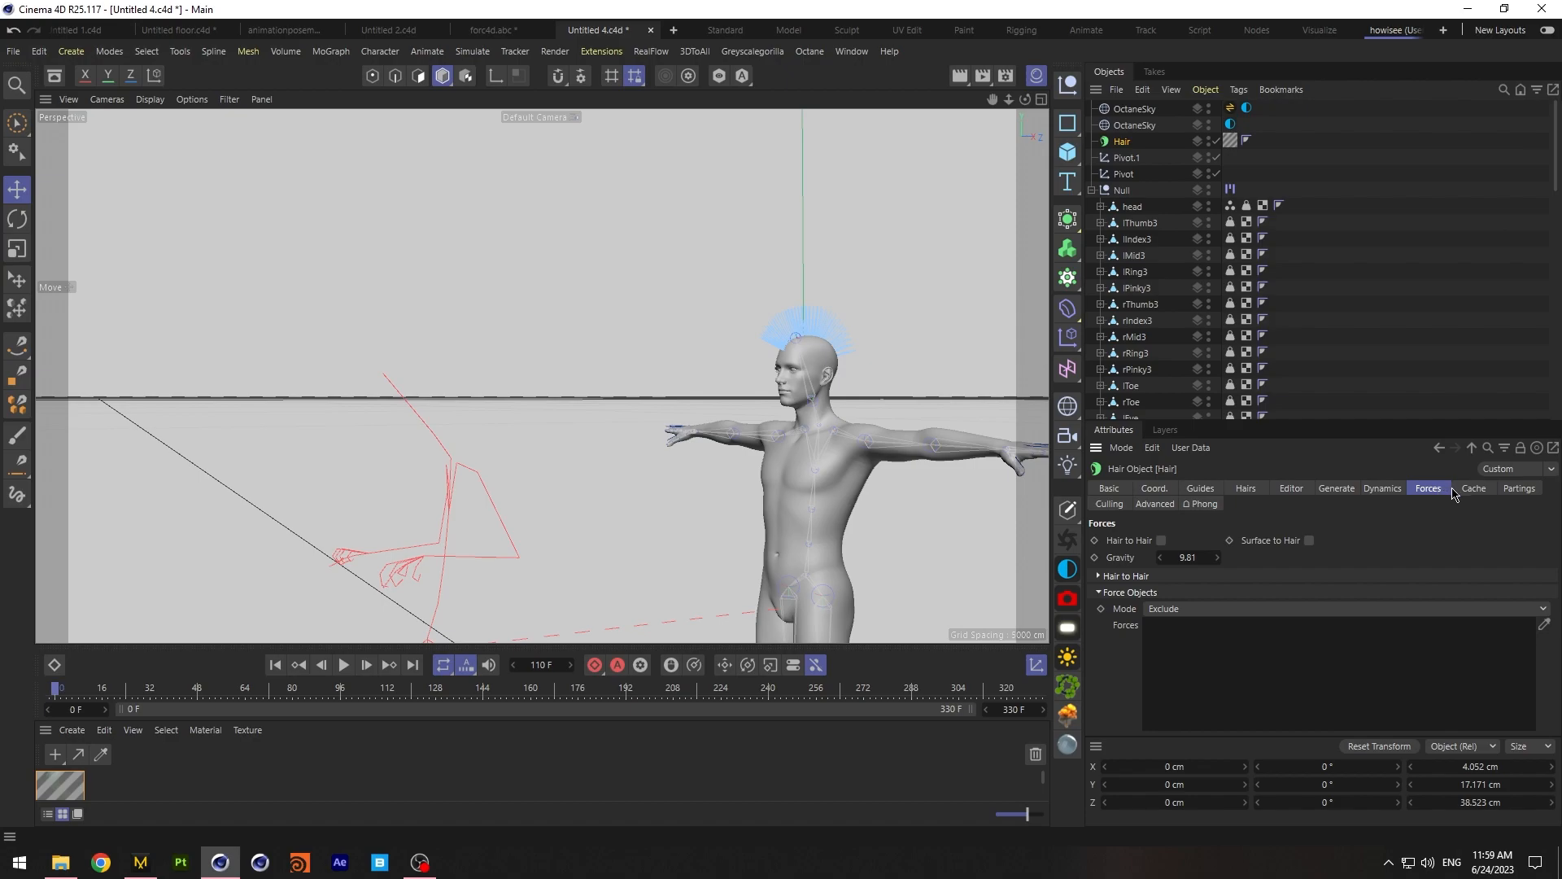
click(1467, 491)
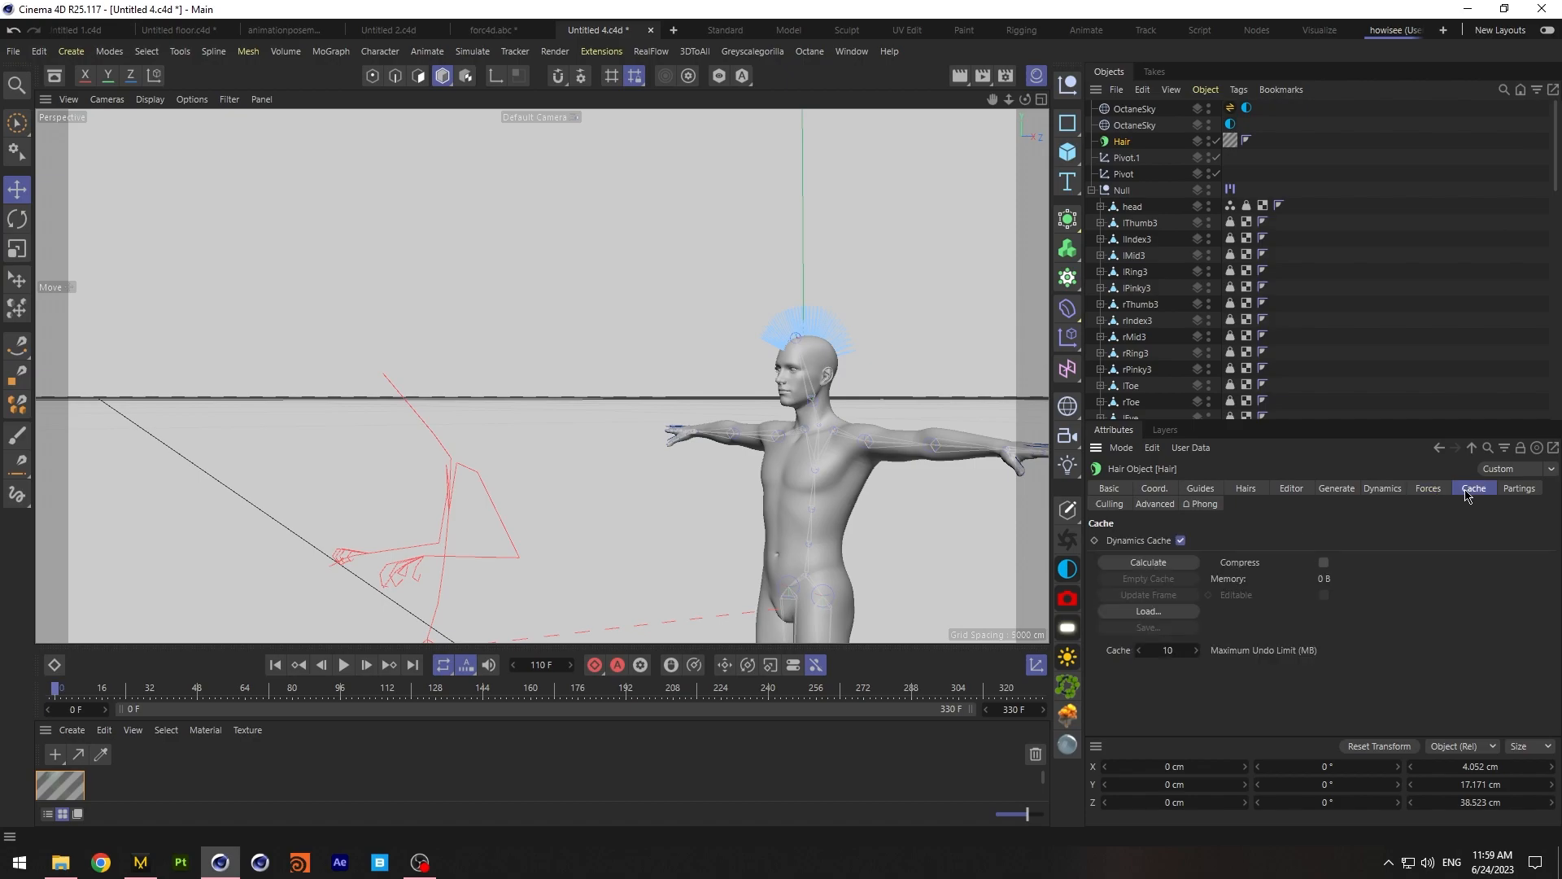
click(1161, 570)
Switch to Marvelous Designer, change from Animation to Simulation mode, and select all T-shirt and pants patterns
click(138, 798)
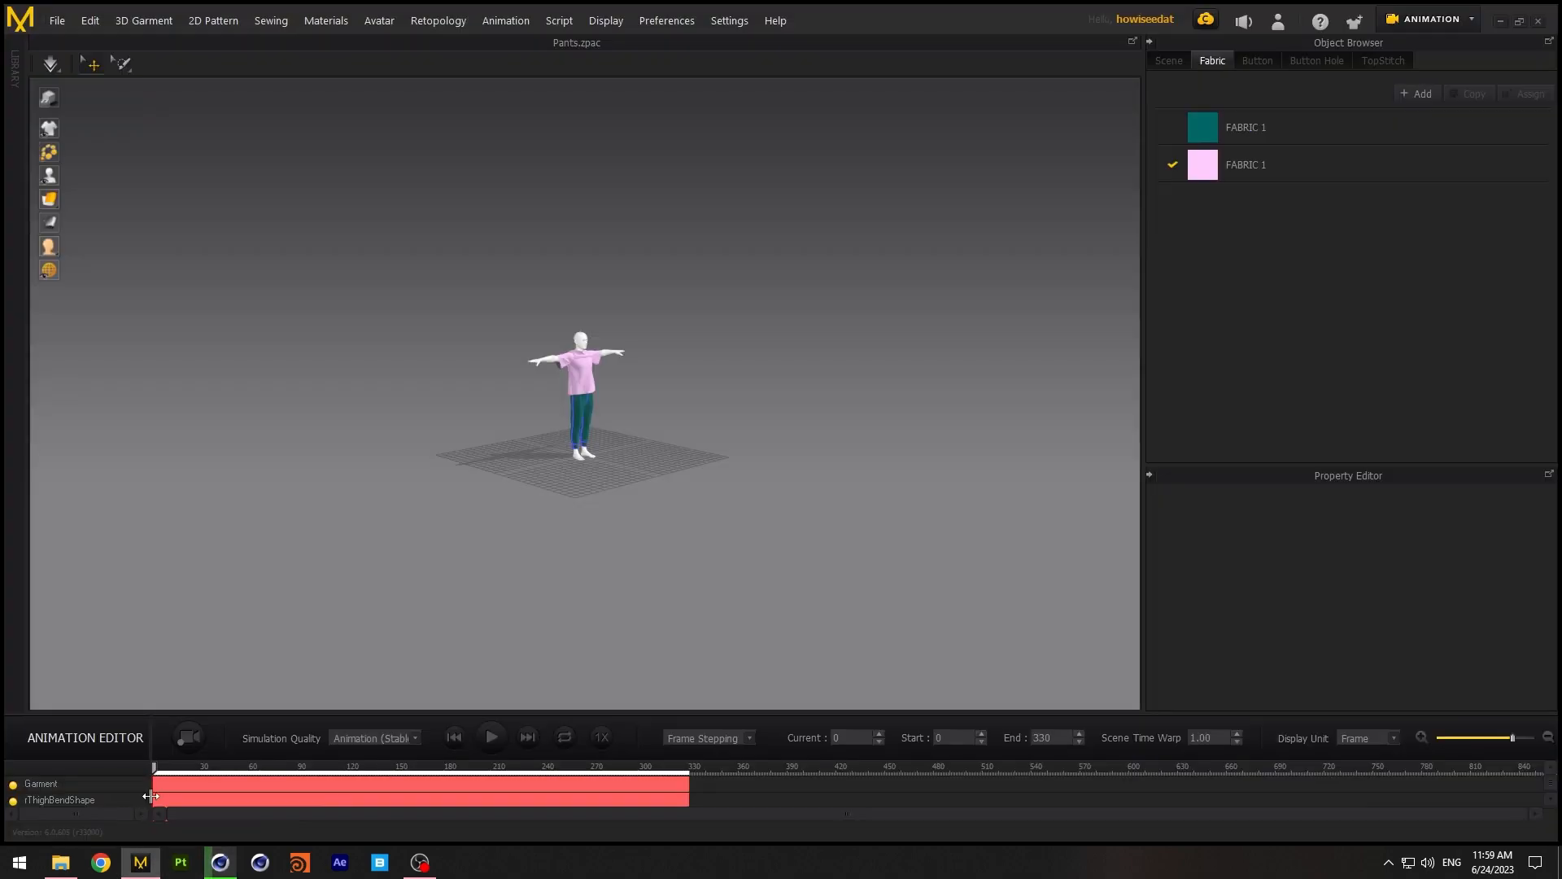
click(1426, 18)
click(1420, 45)
drag(887, 378, 1213, 651)
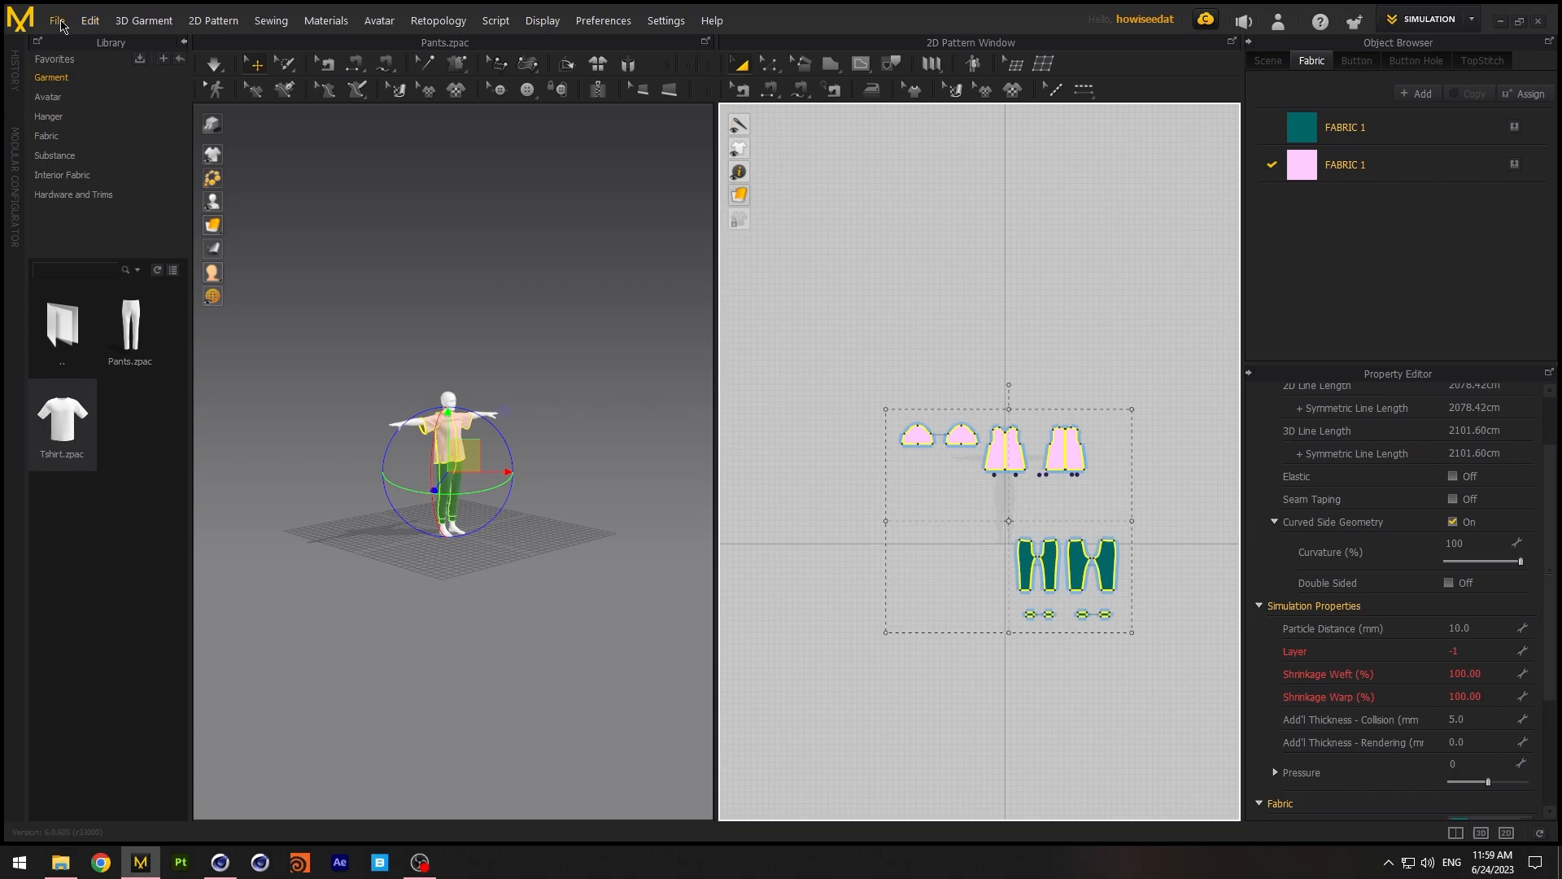
Export the selected garment patterns as color.obj into the walk/lesson folder, as a single, unwelded, thin object
click(57, 20)
mouse_move(111, 193)
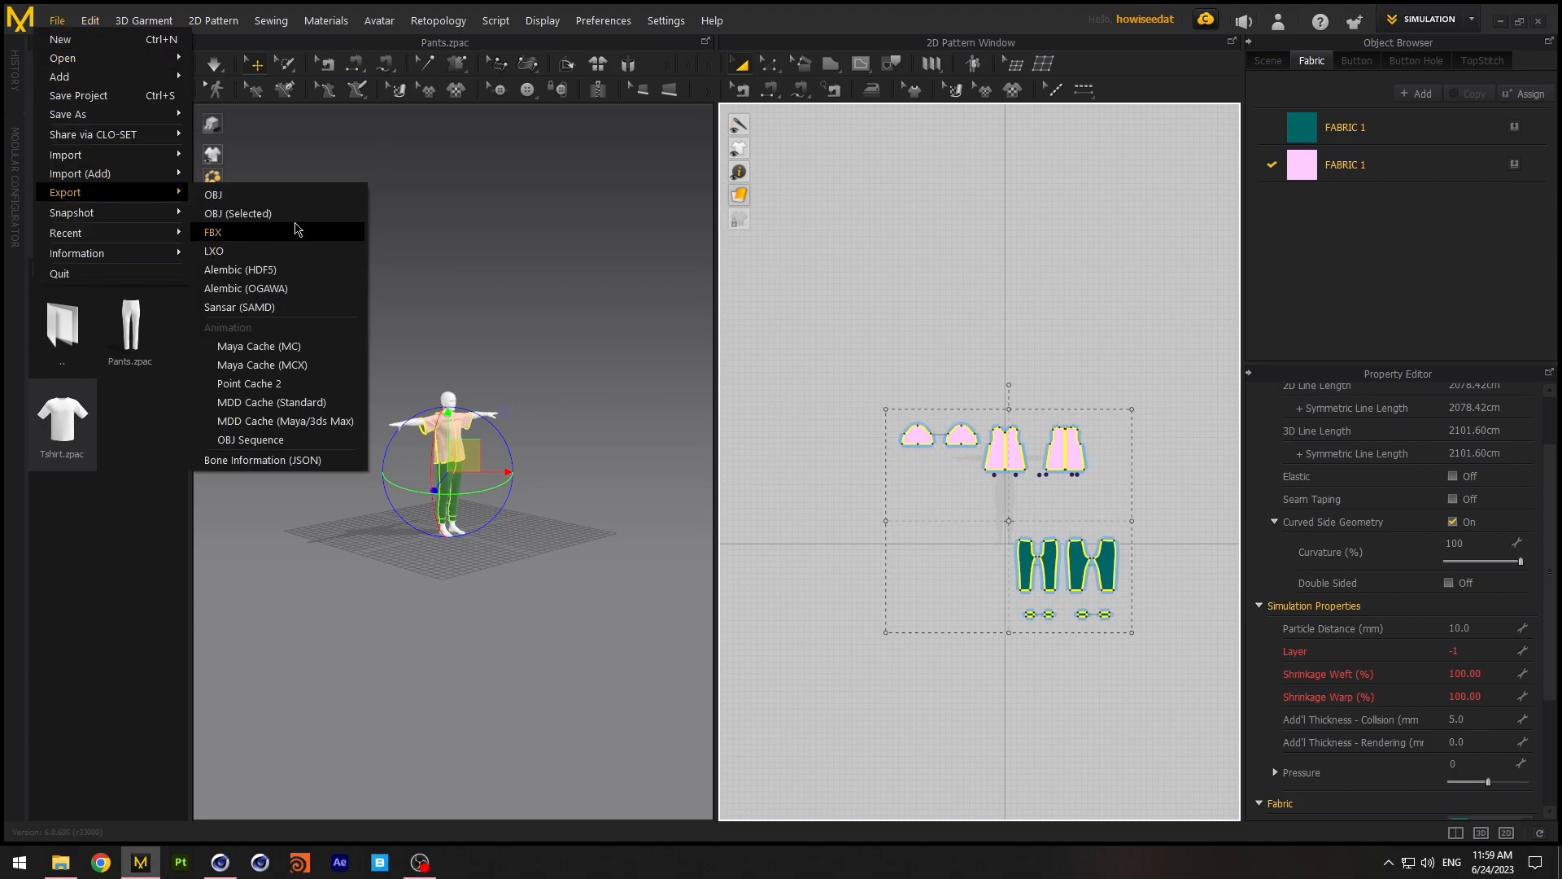
click(296, 214)
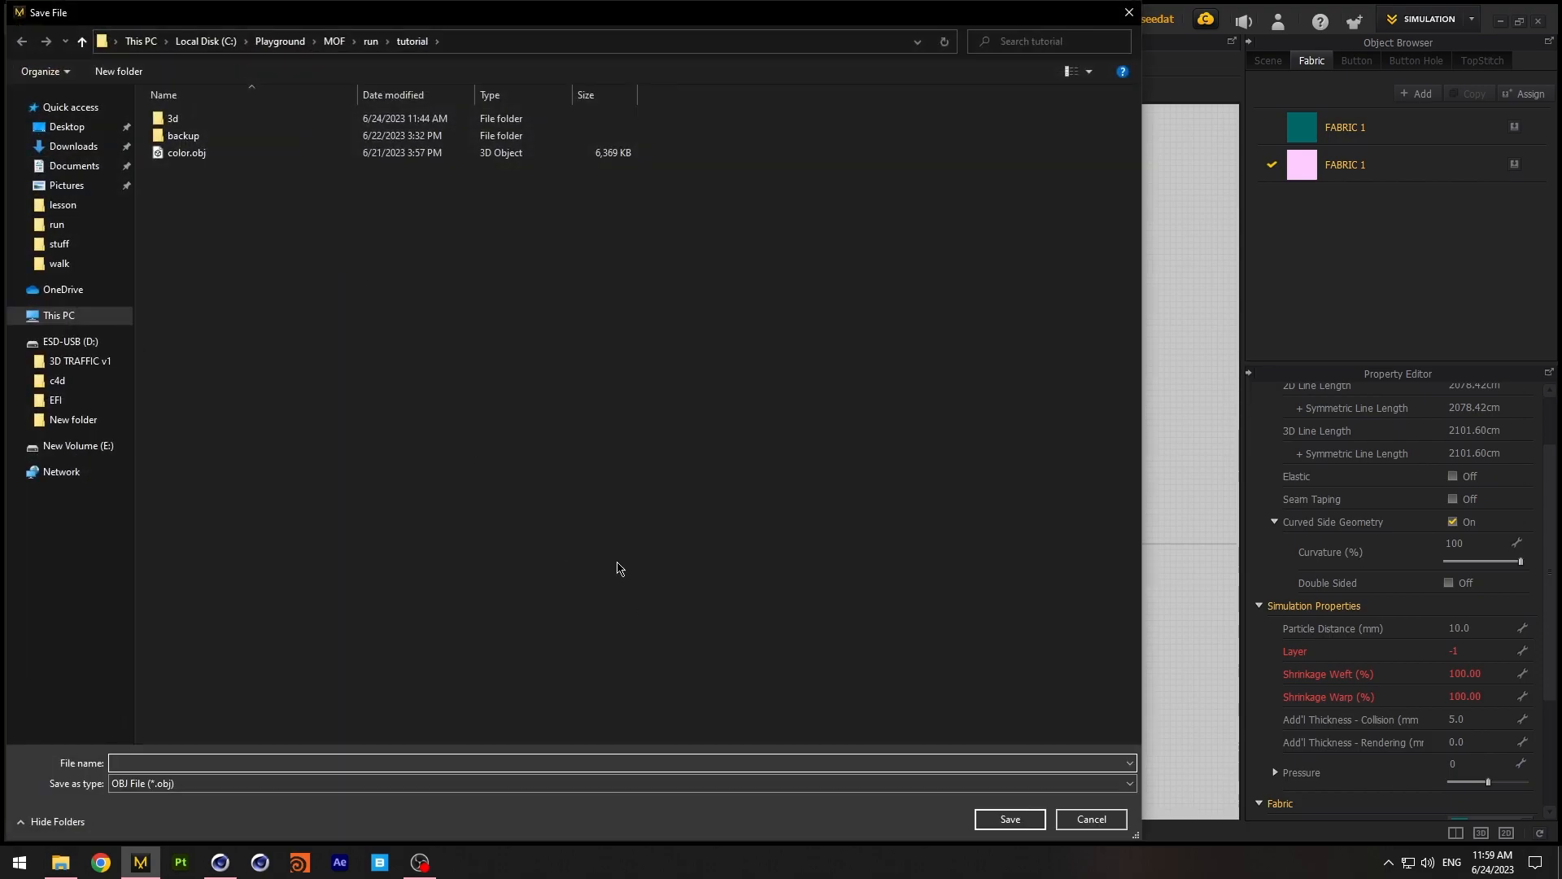
click(335, 41)
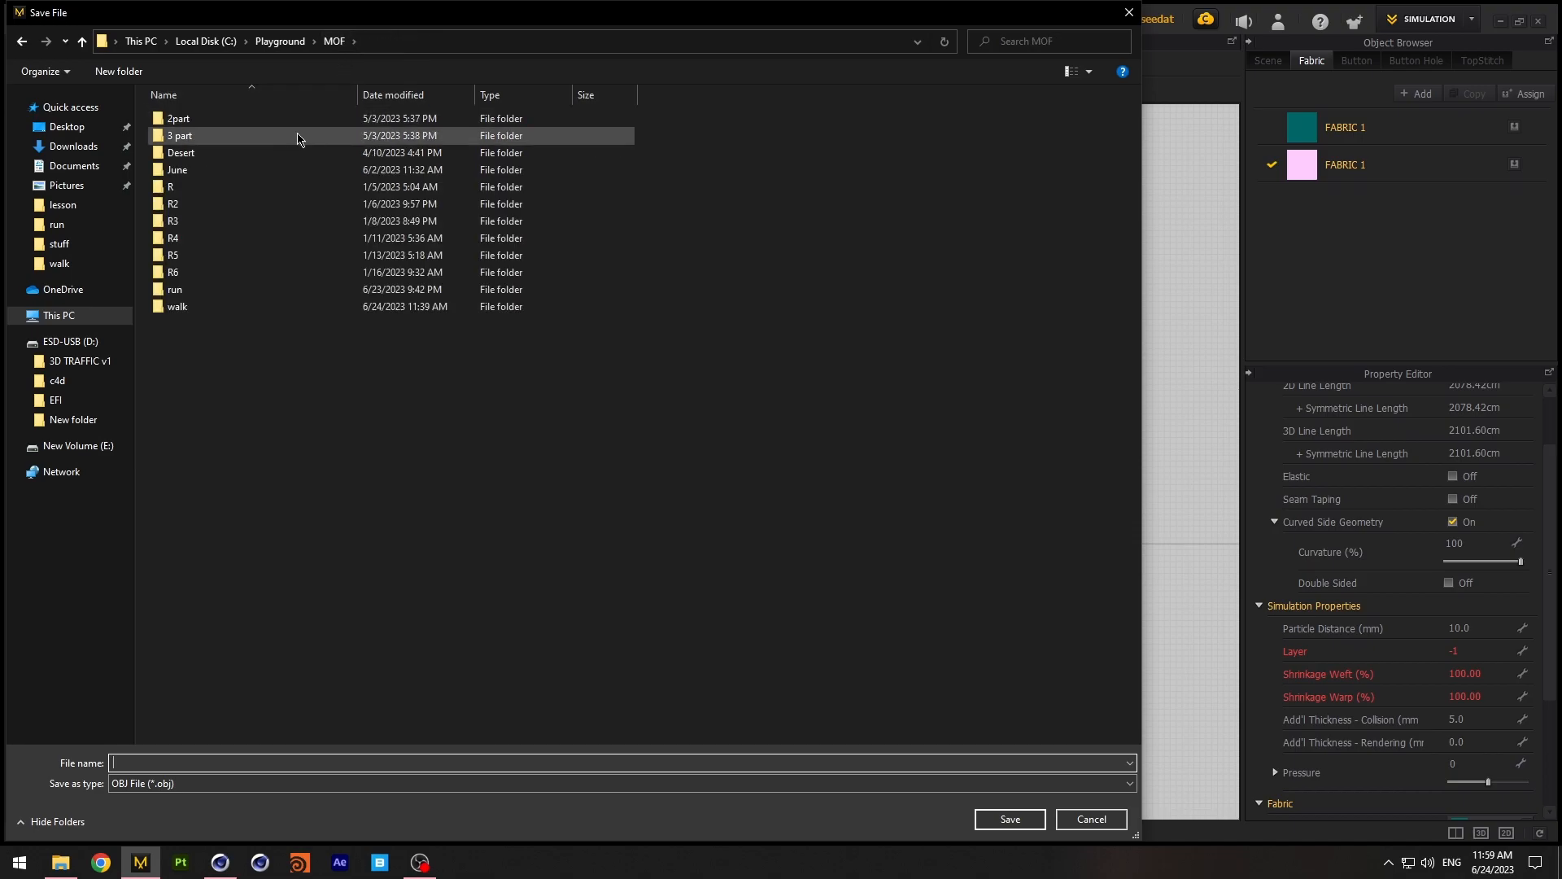
double_click(216, 306)
double_click(268, 135)
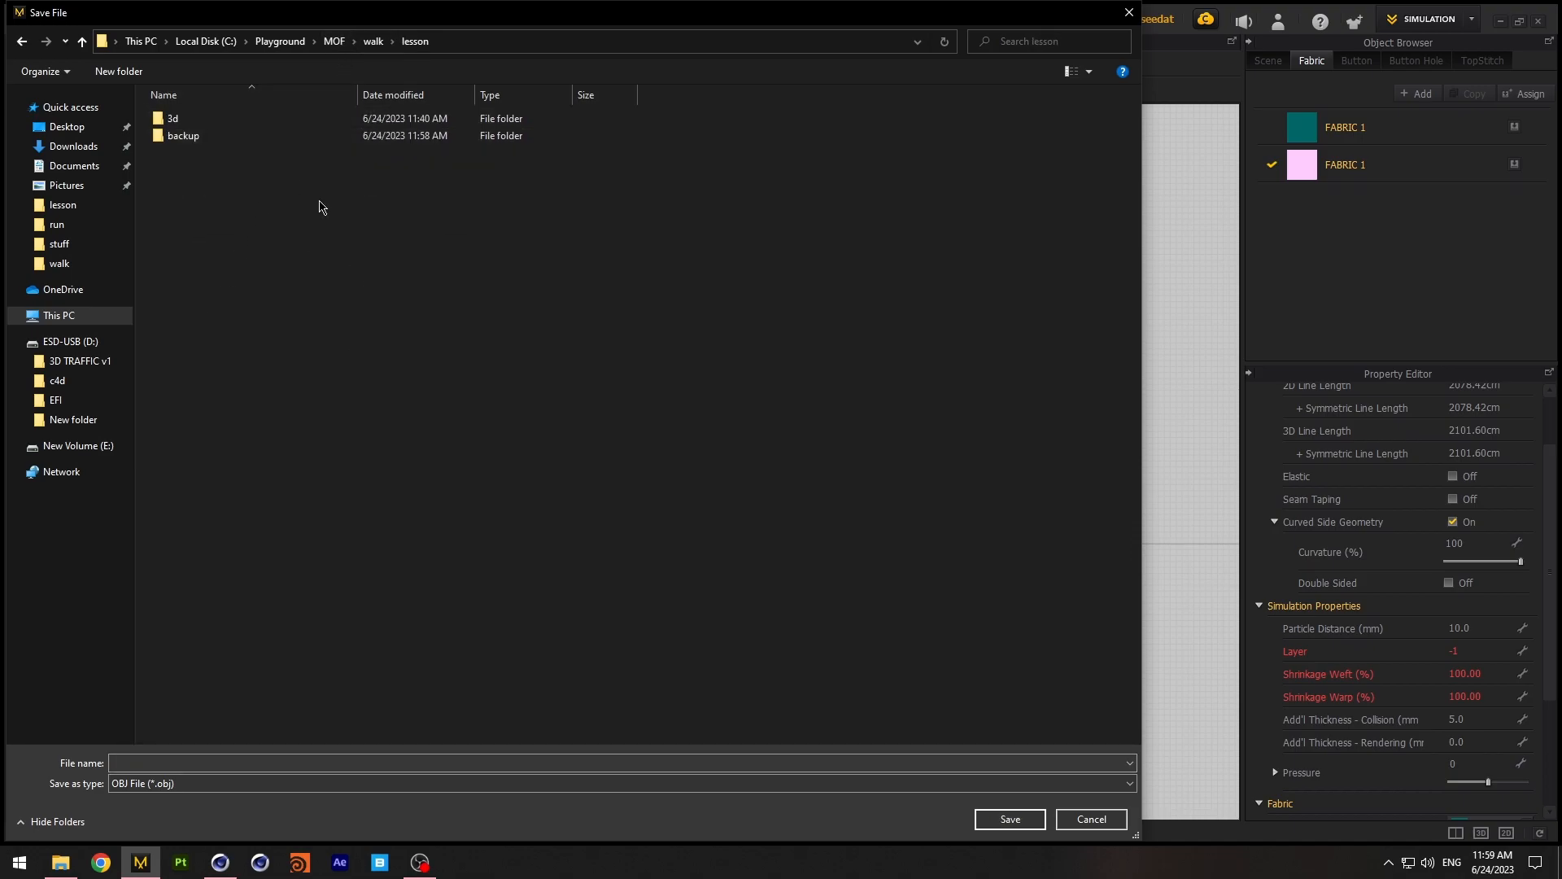
click(220, 760)
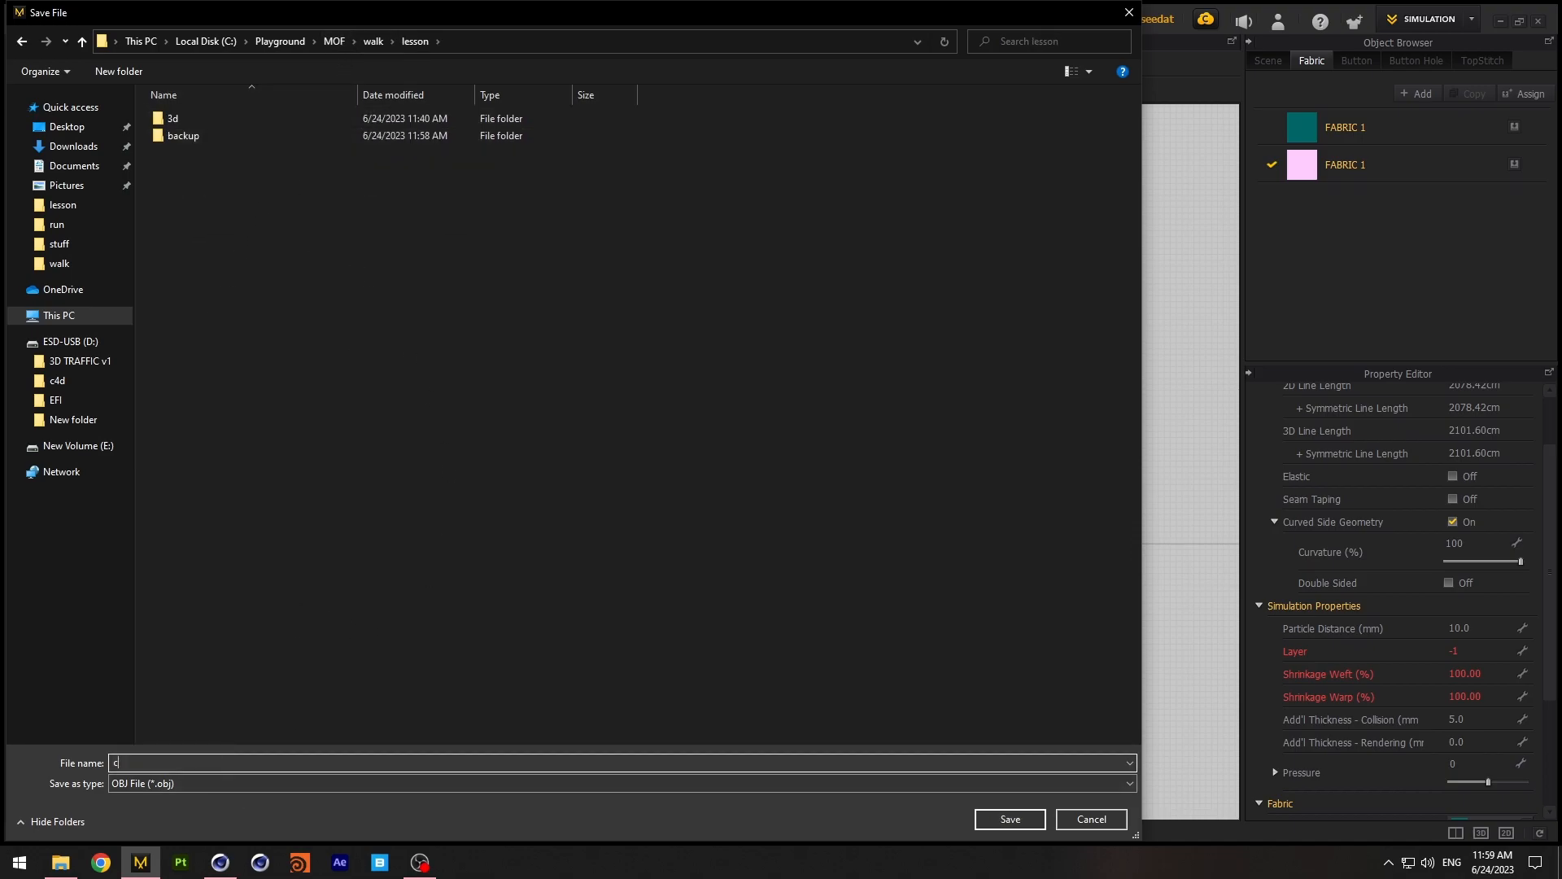
click(1010, 818)
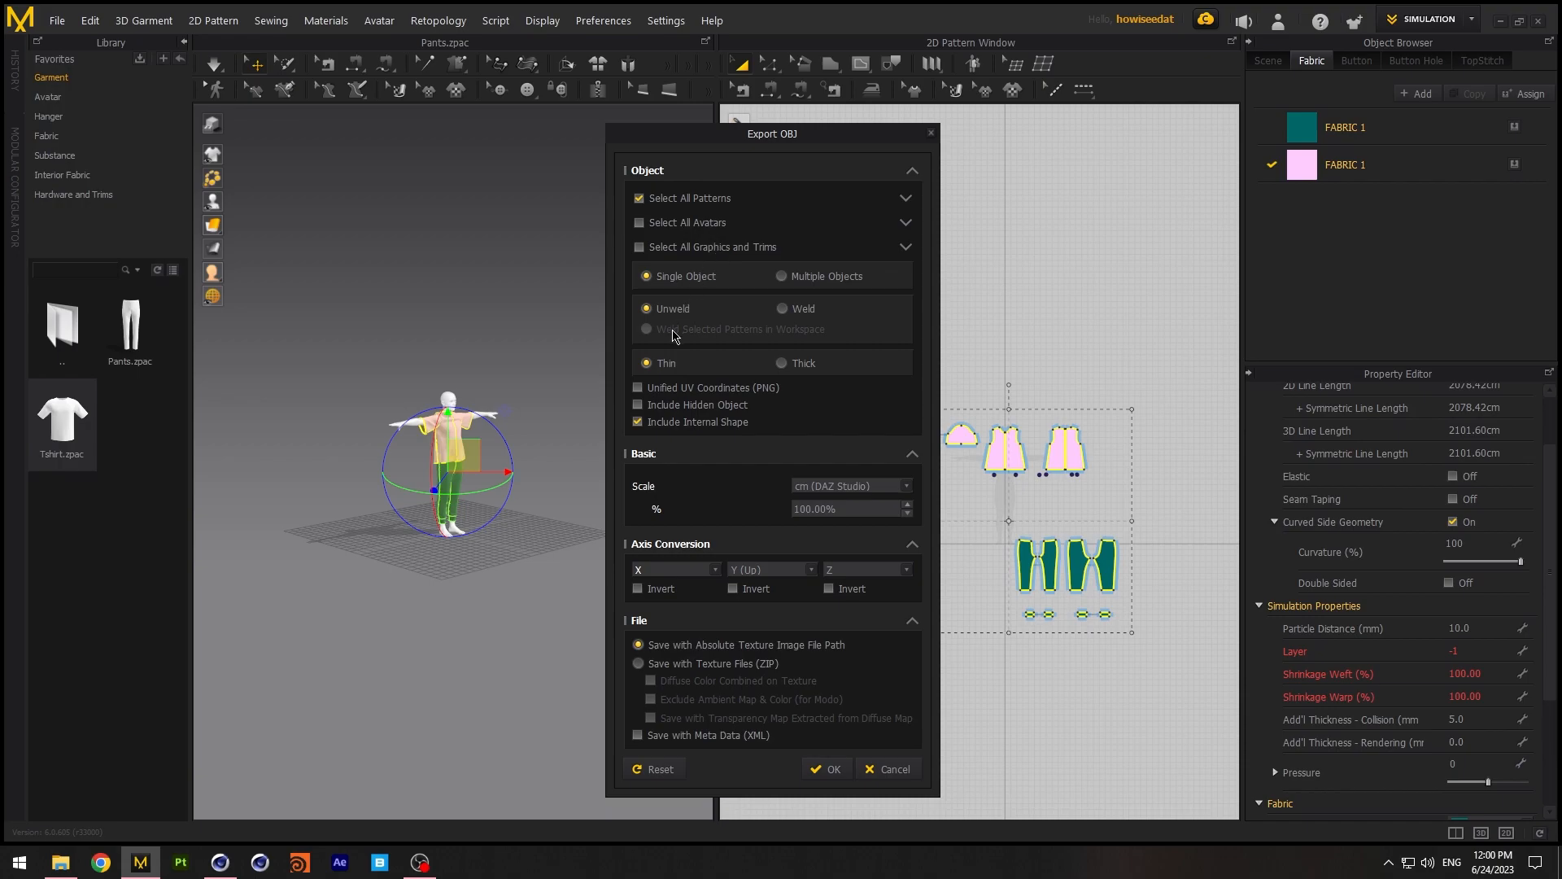
click(828, 770)
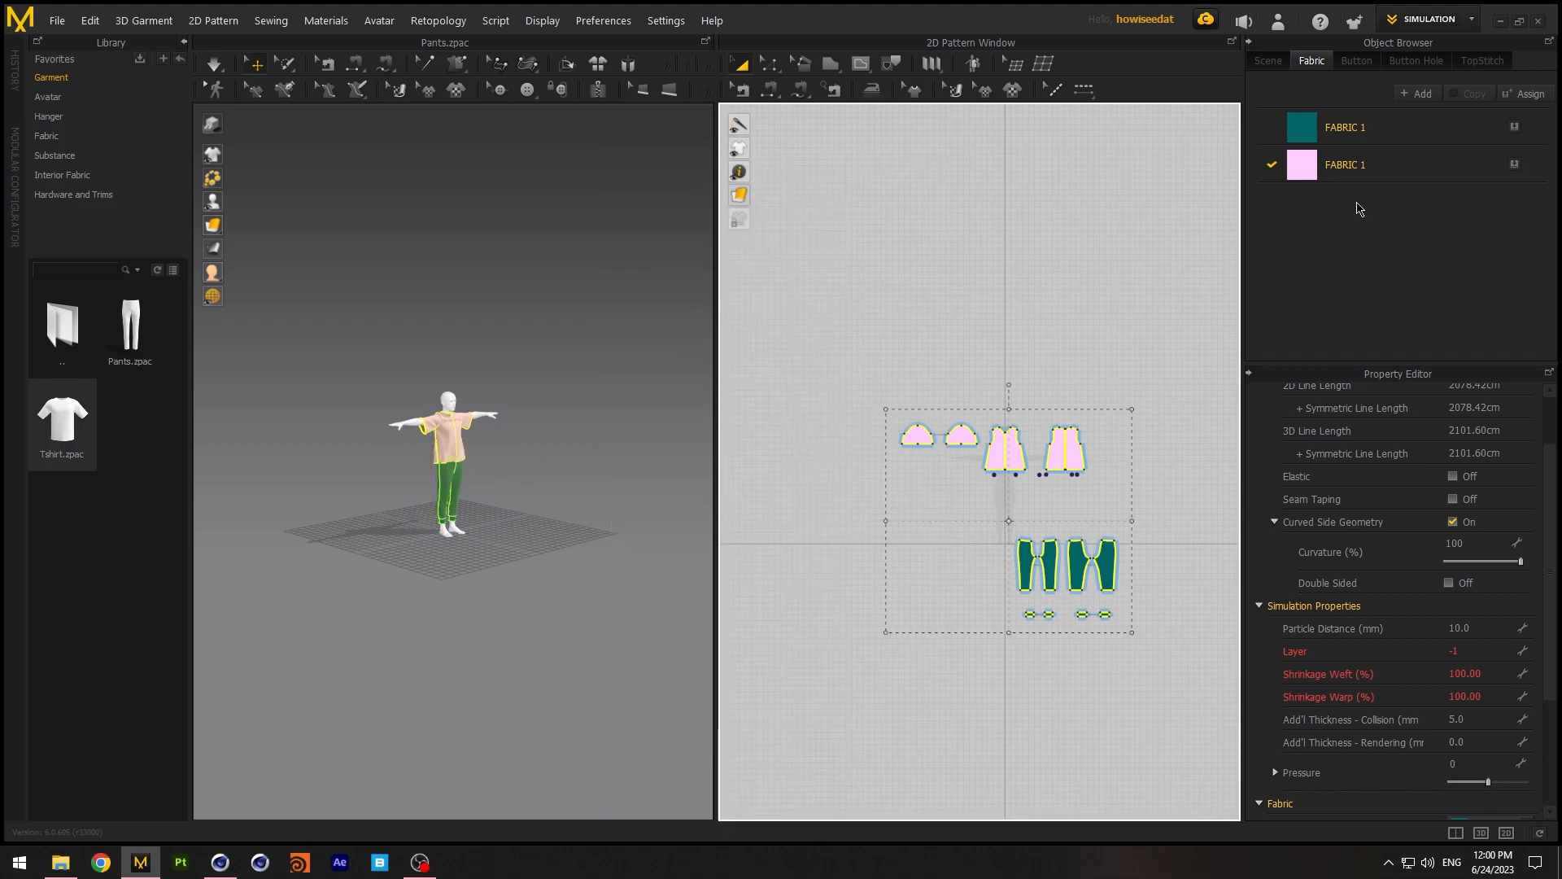
Switch back to Cinema 4D, play back the cached mohawk from the first frame, and save the project
click(1502, 23)
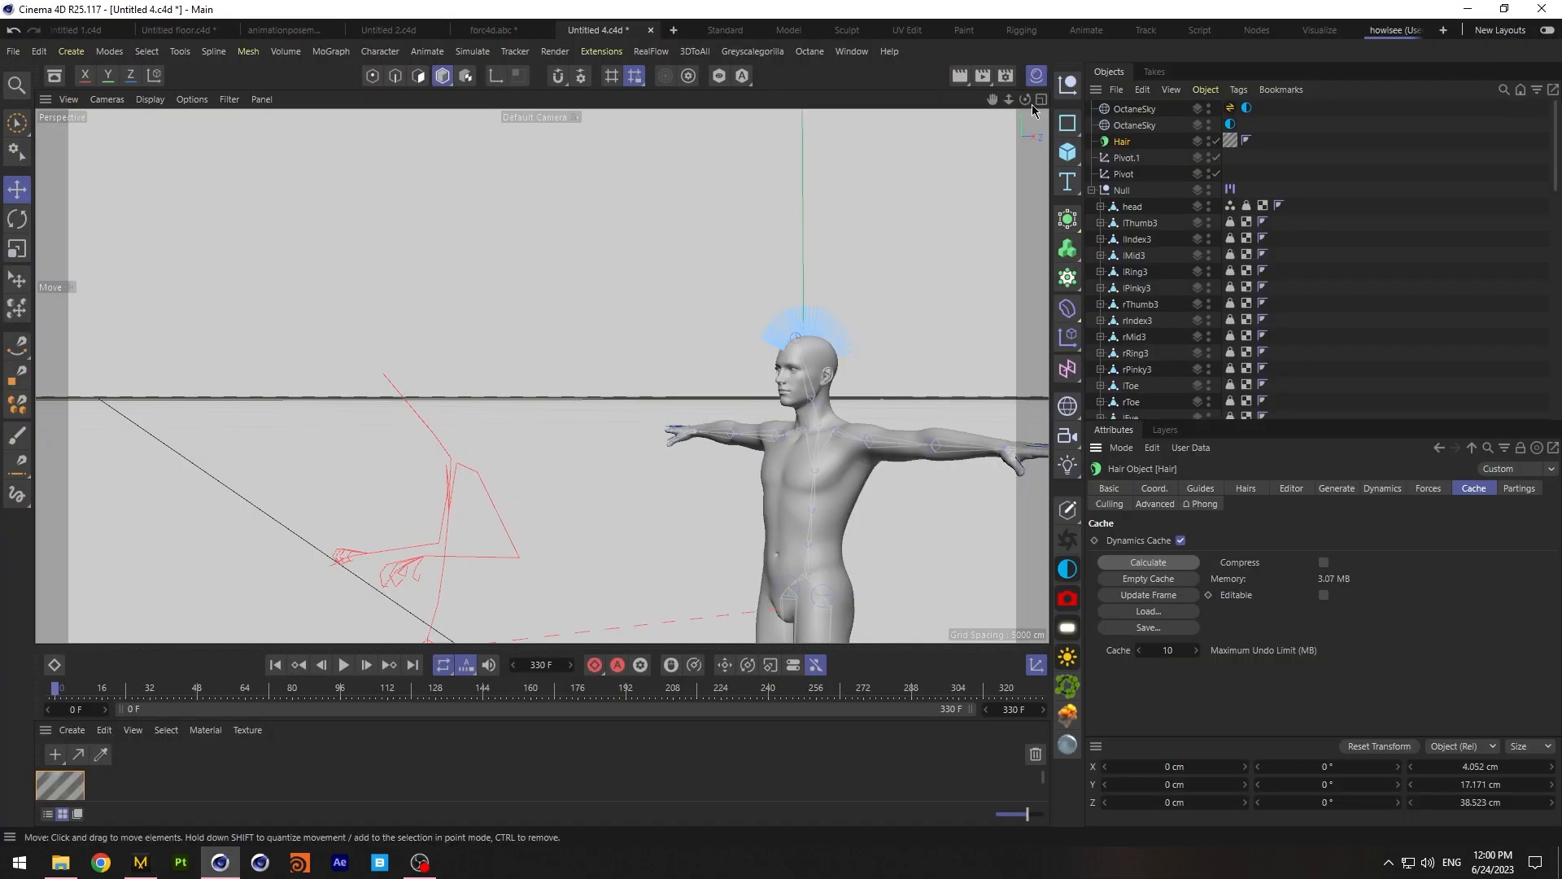
click(343, 665)
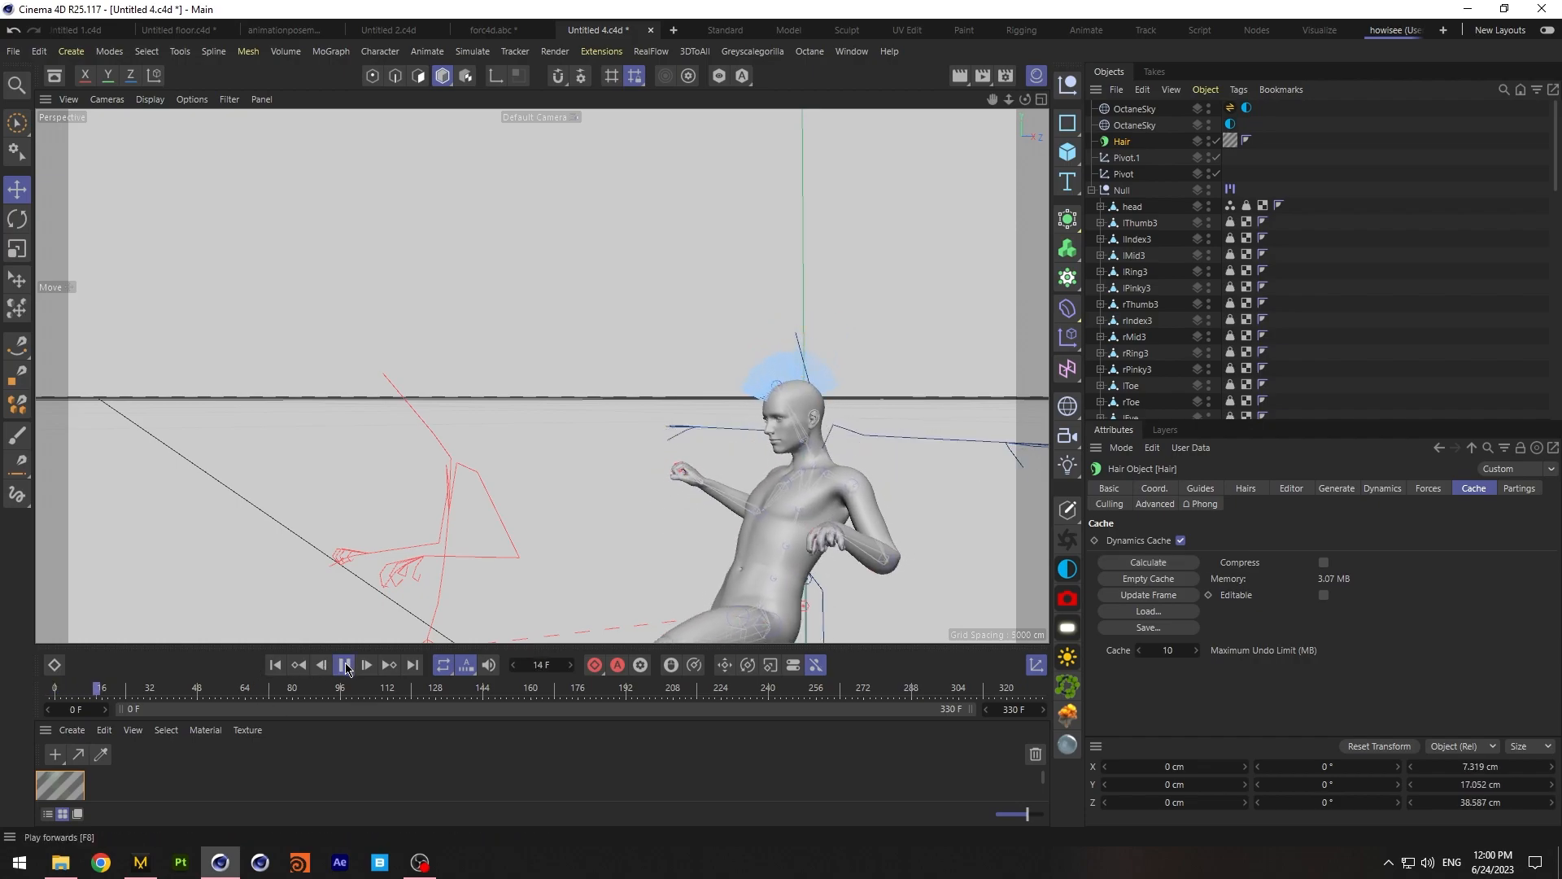
click(345, 665)
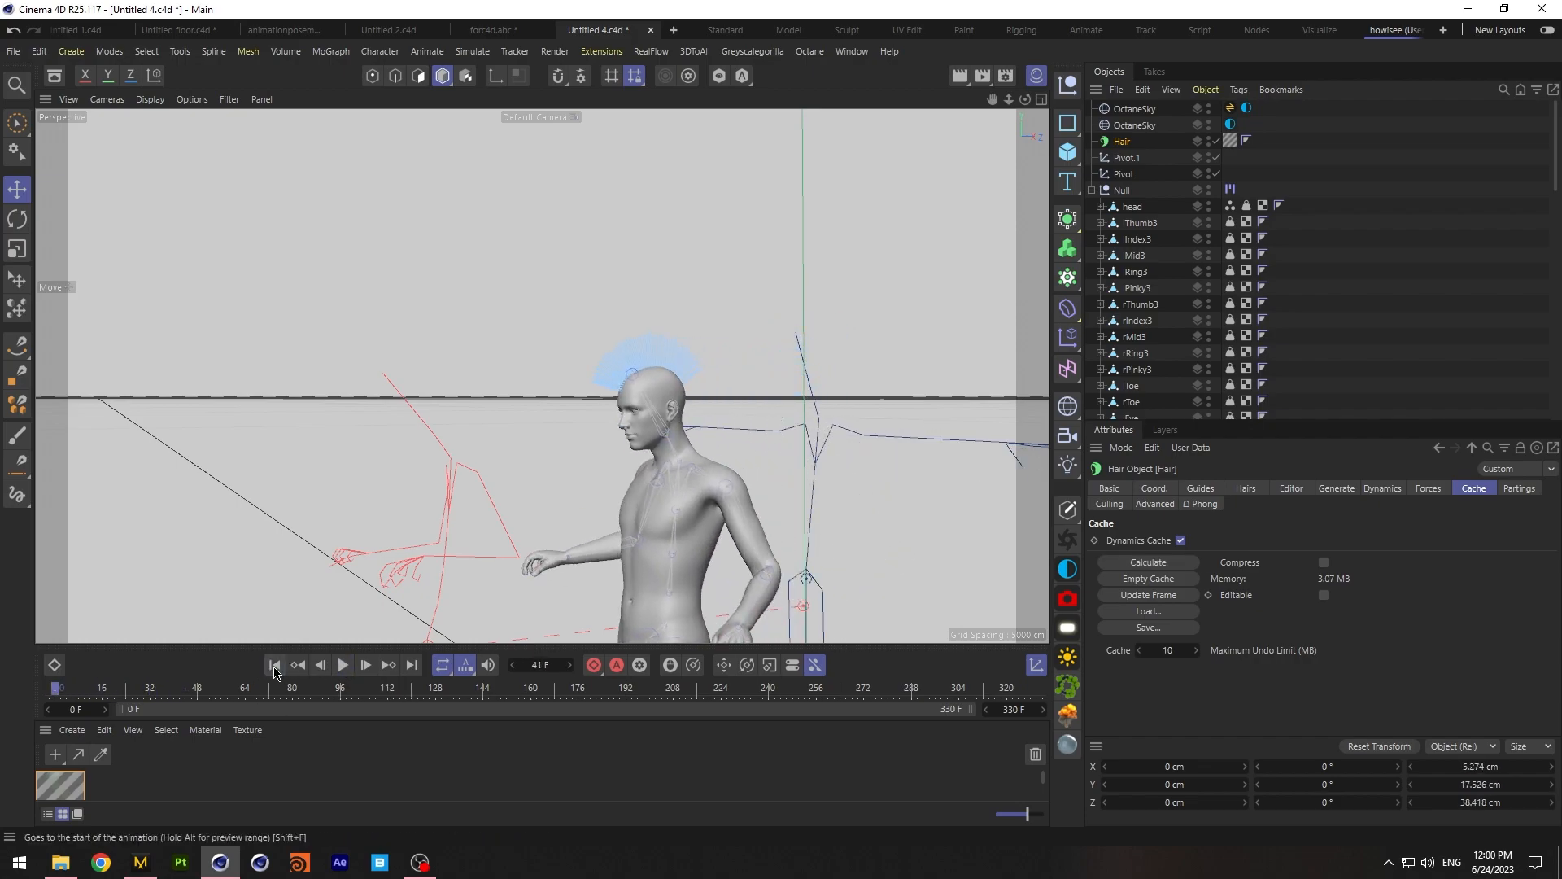
click(274, 666)
click(13, 51)
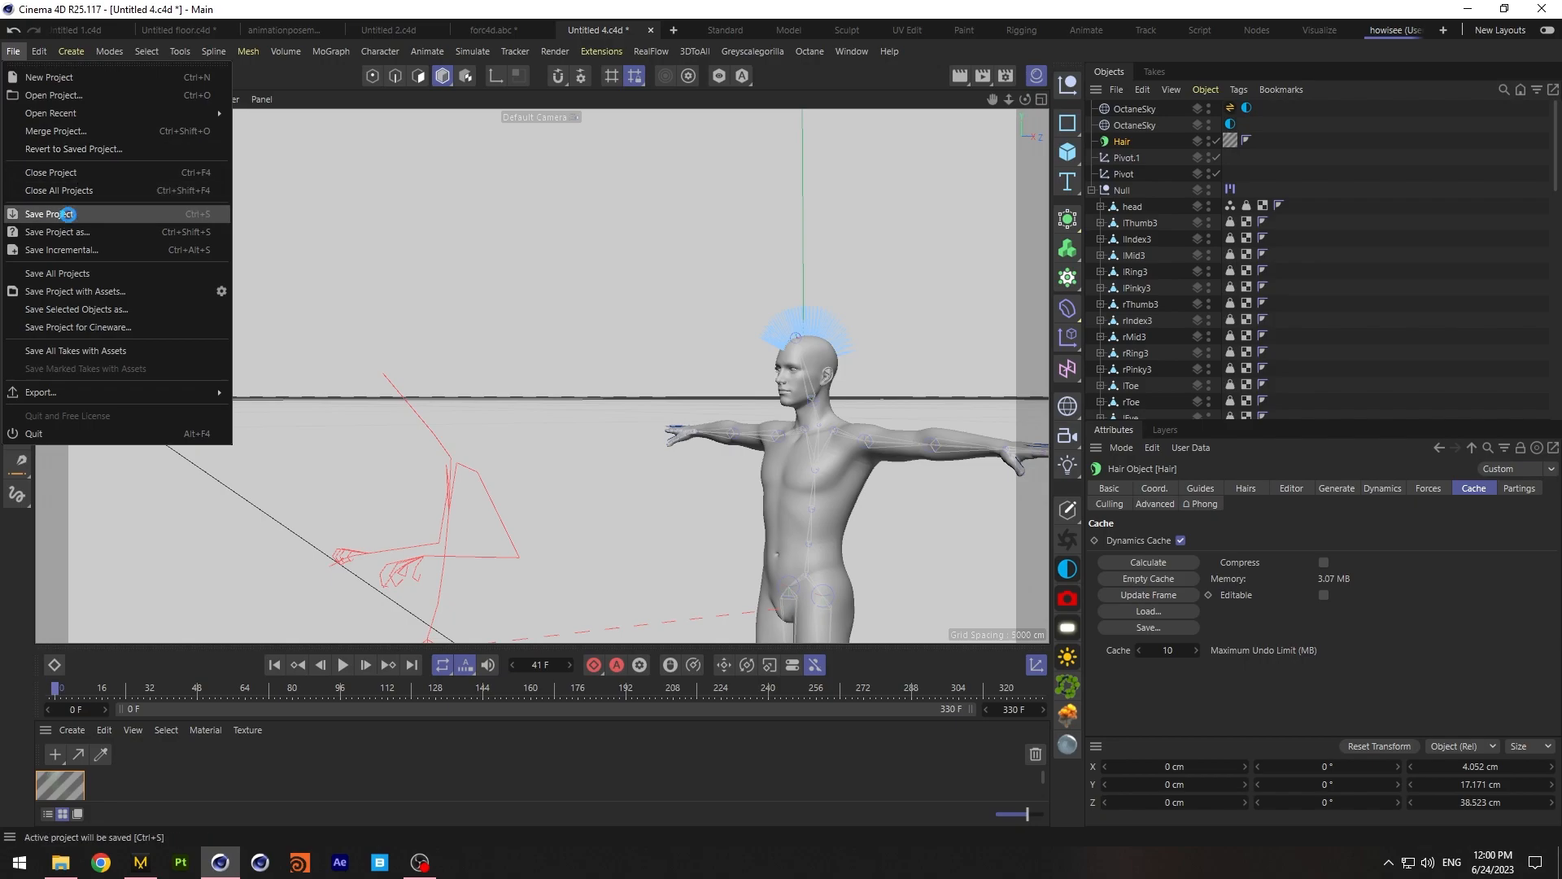
click(57, 213)
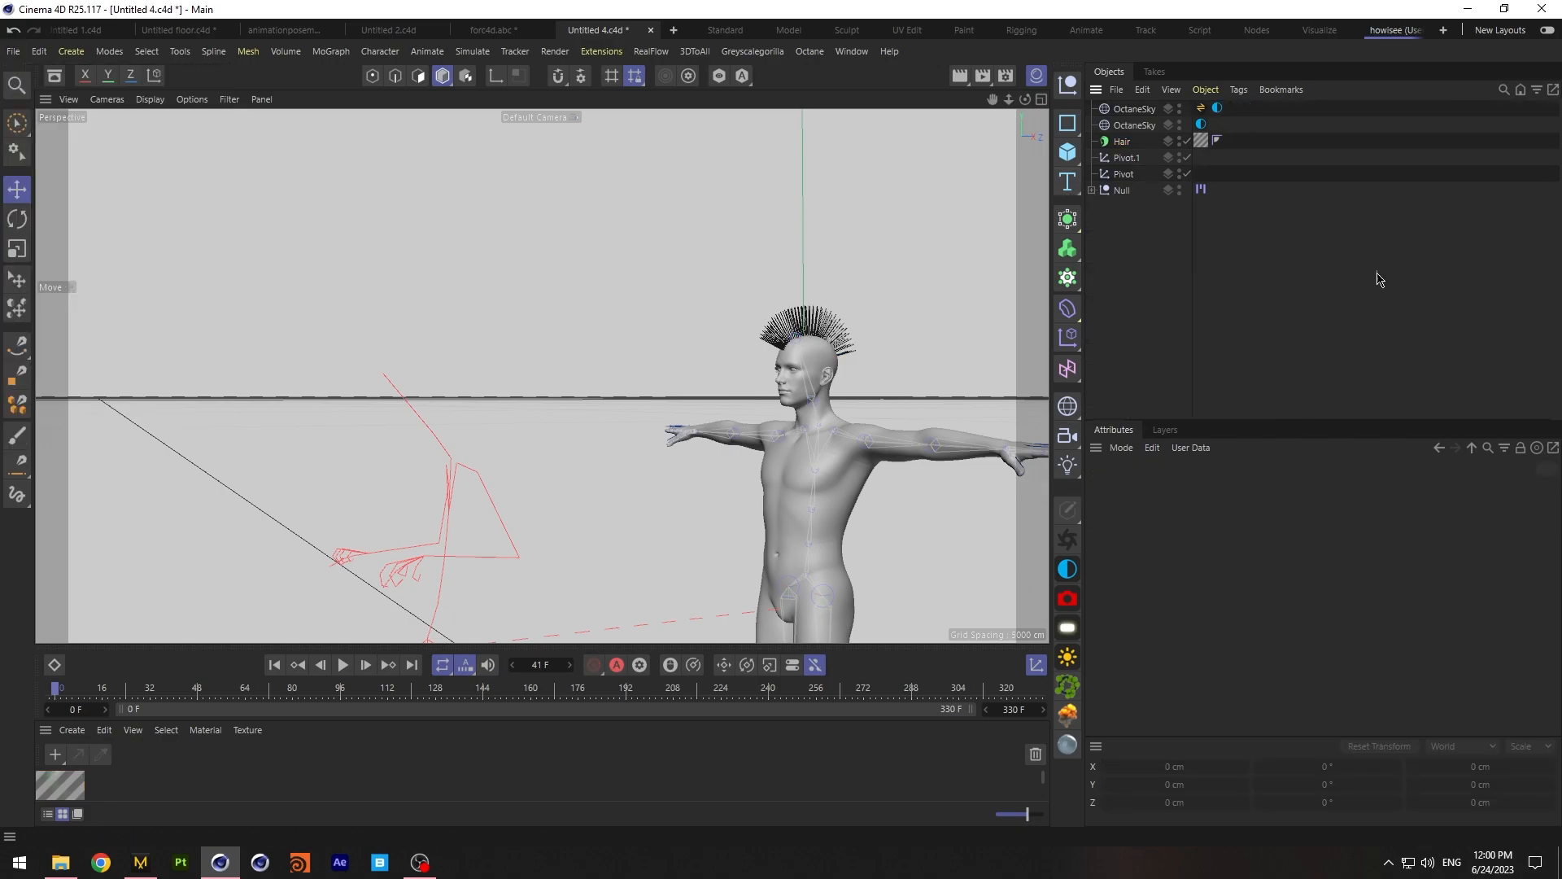
Merge forc4d.abc from the lesson folder into the scene with the existing Alembic import settings
click(13, 51)
click(57, 130)
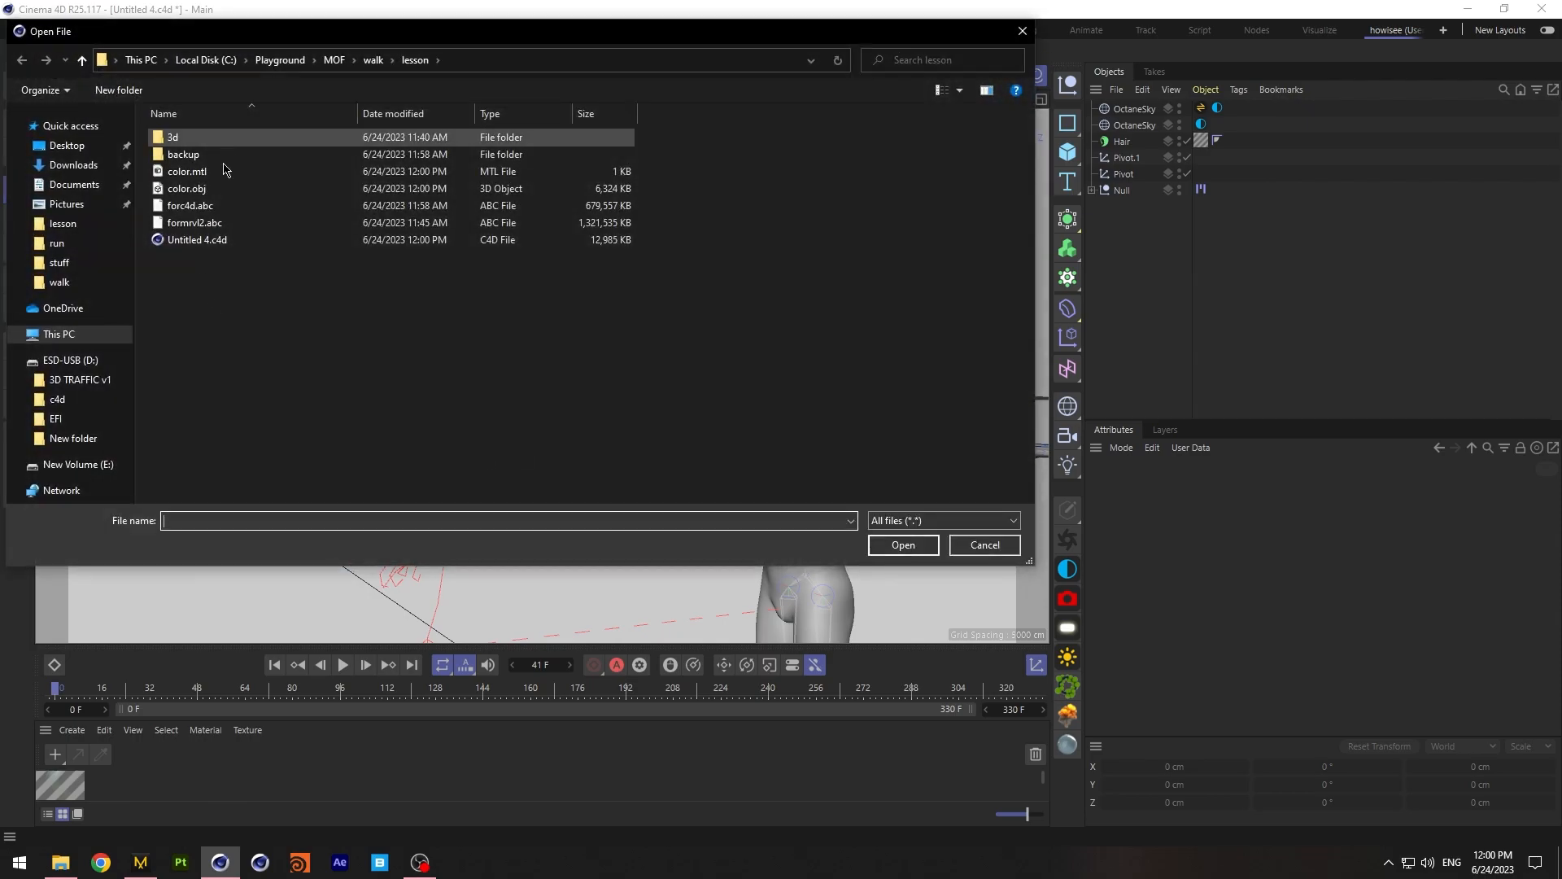
click(203, 206)
click(890, 551)
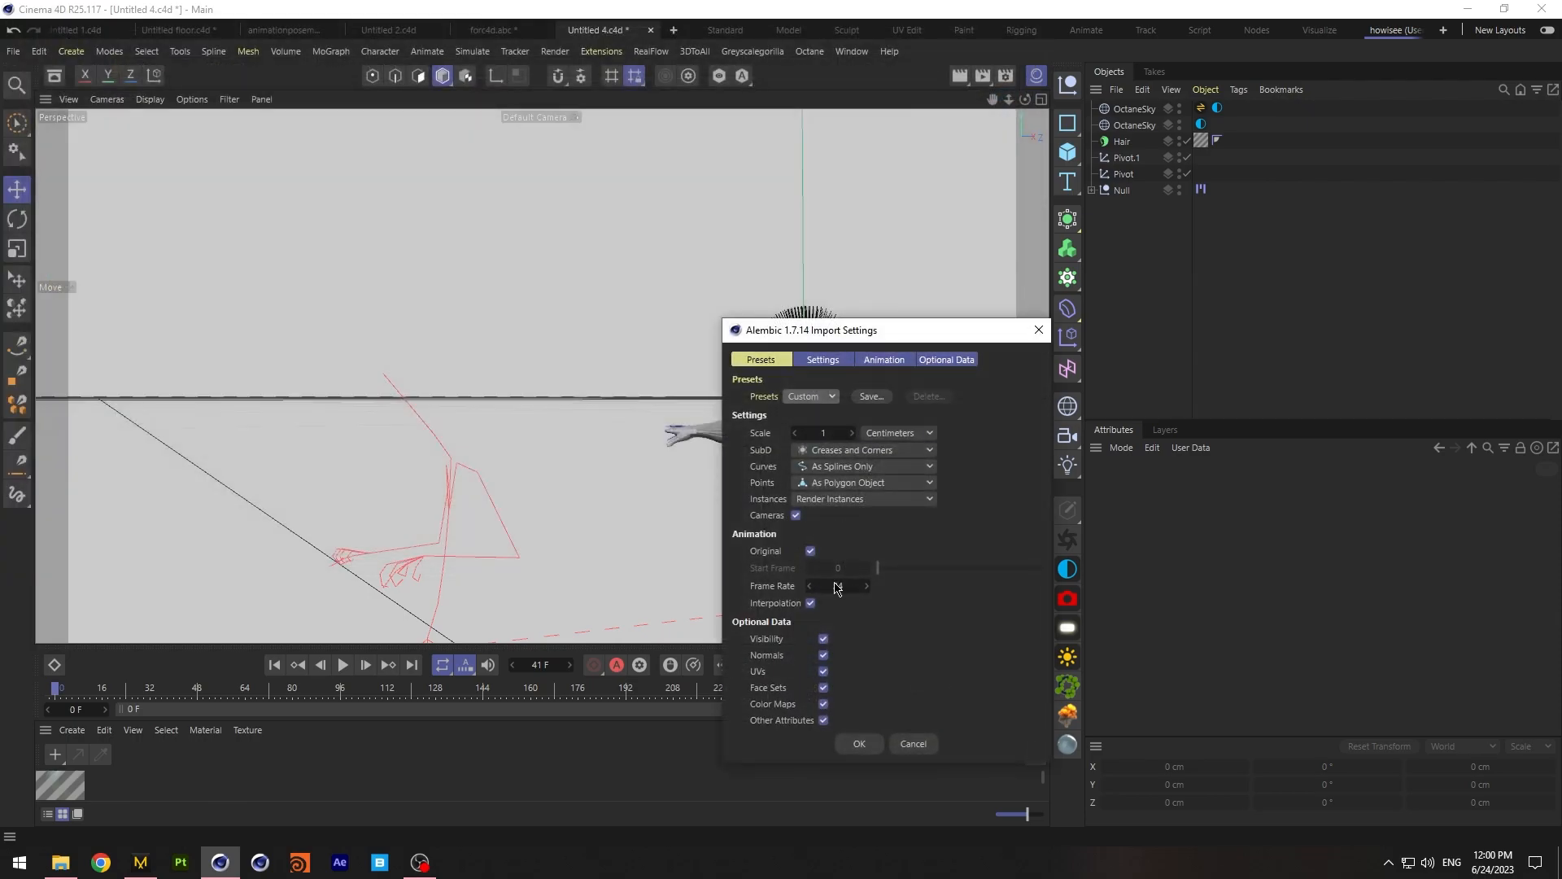
click(859, 744)
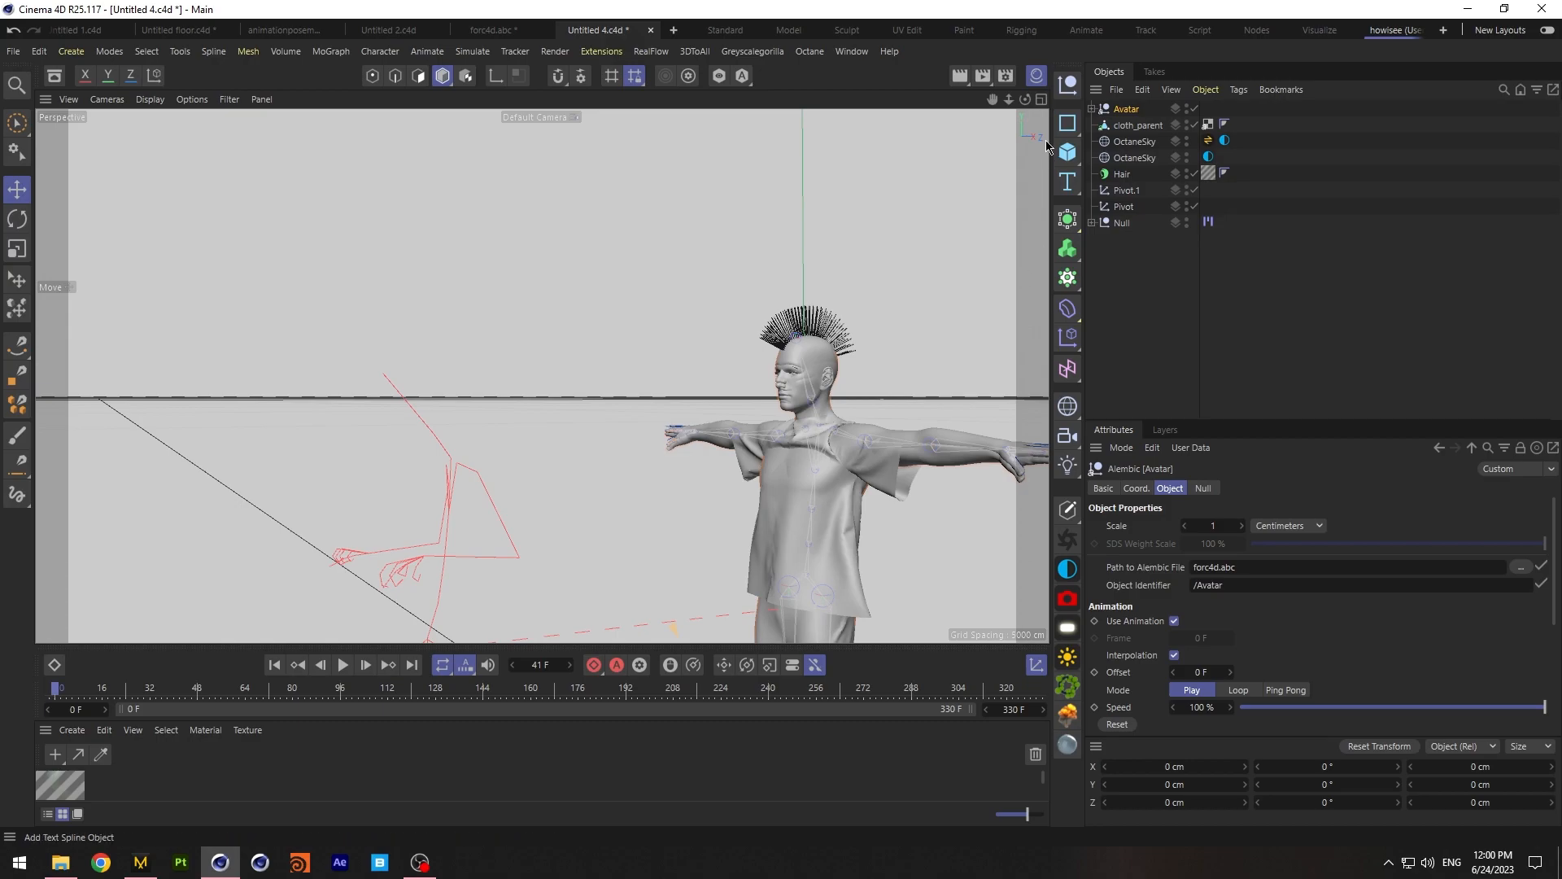
Group the imported Avatar and cloth_parent objects, and set the group's Y position to 1.4 cm
ctrl+click(1140, 125)
right_click(1143, 127)
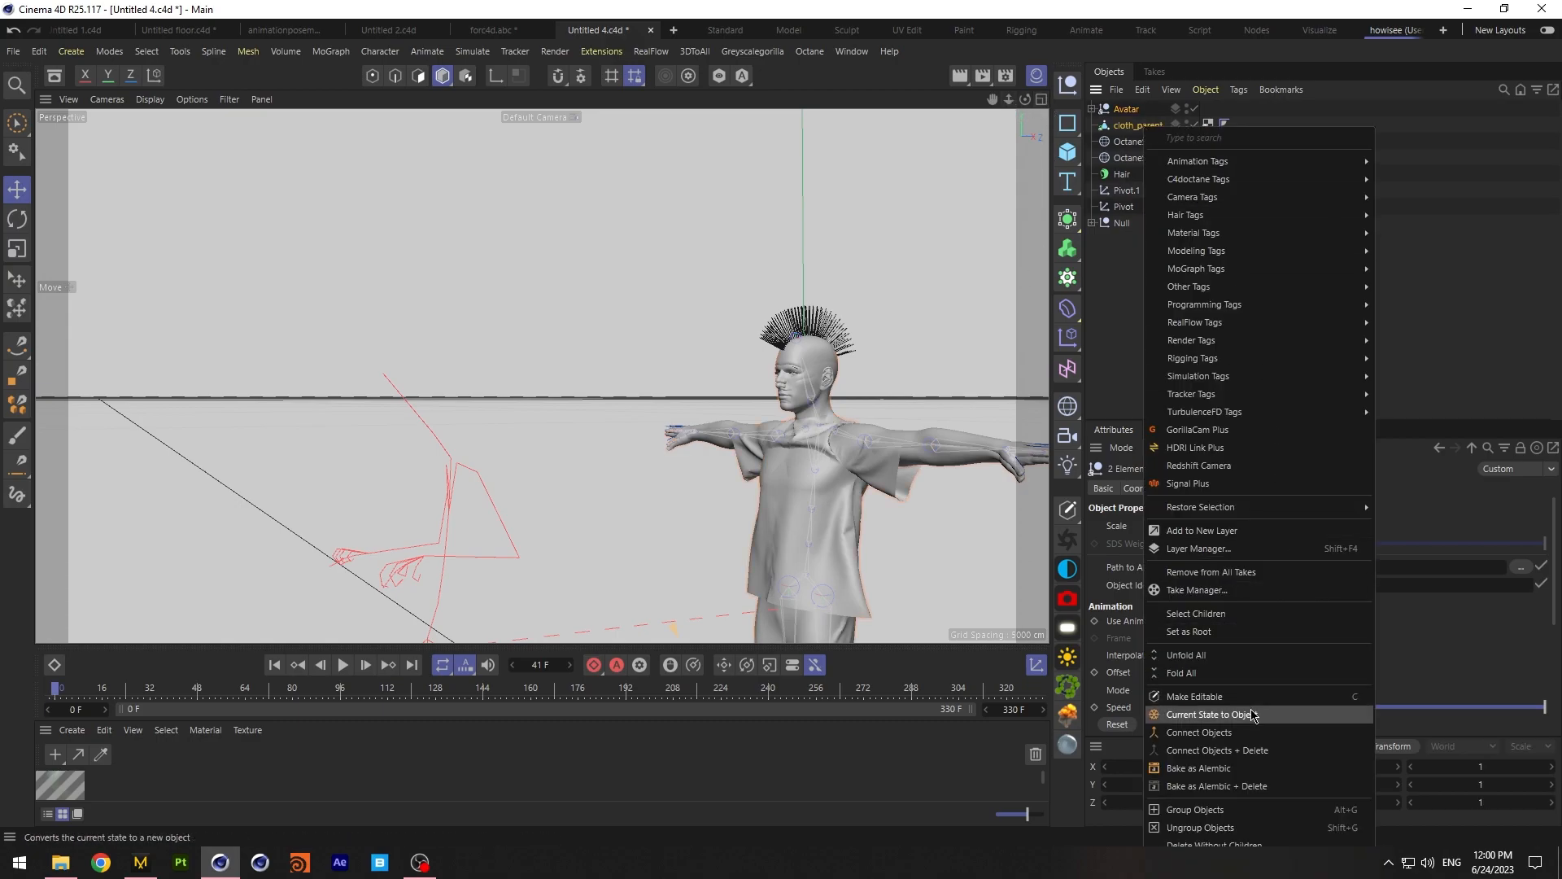
click(1204, 810)
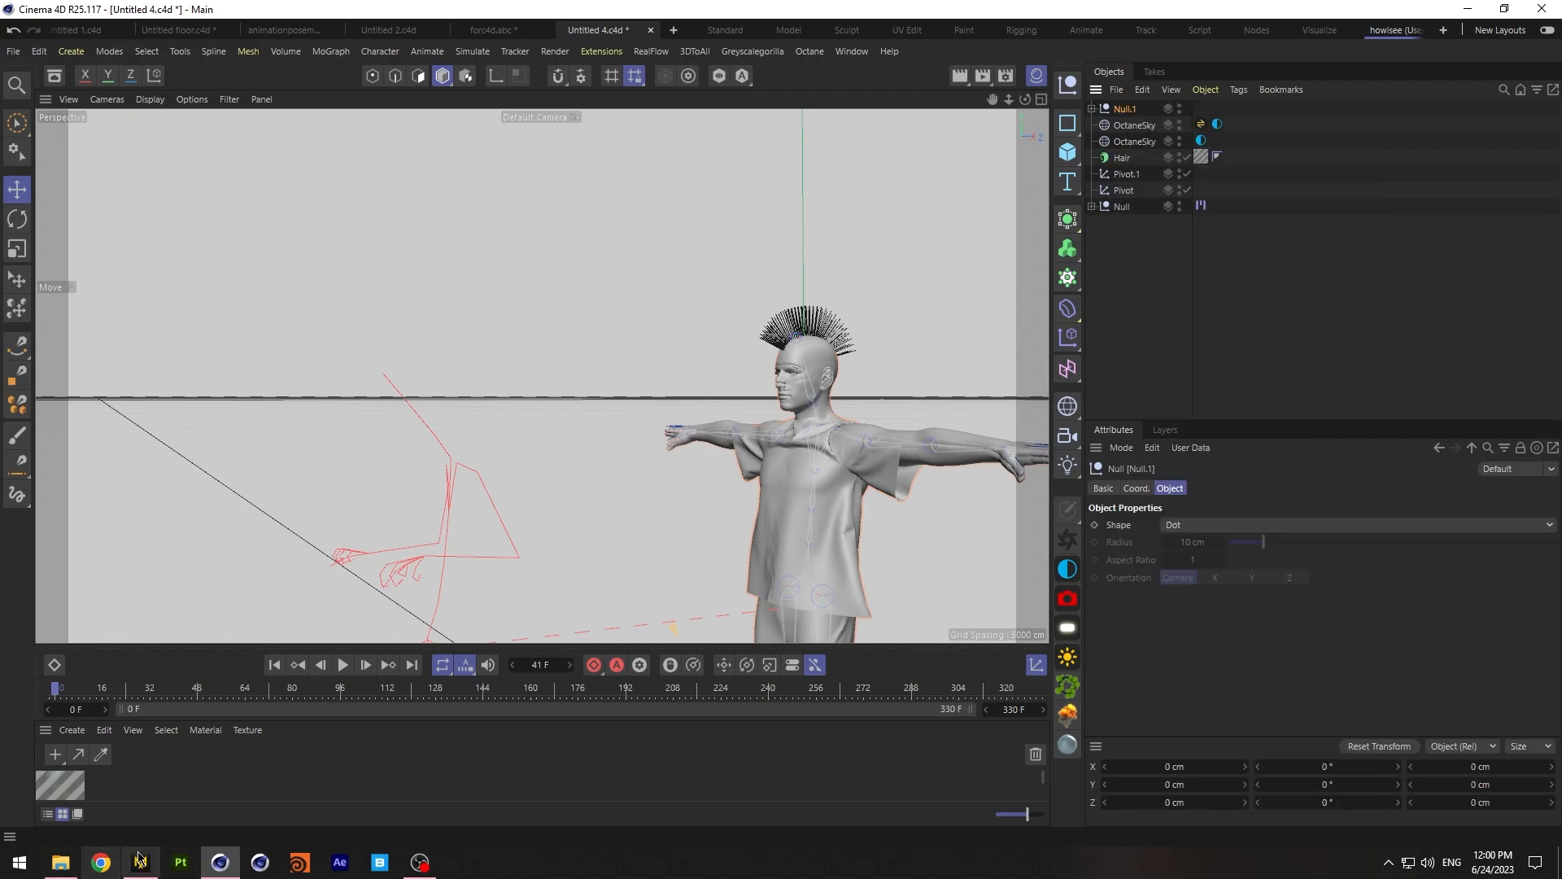
click(1135, 489)
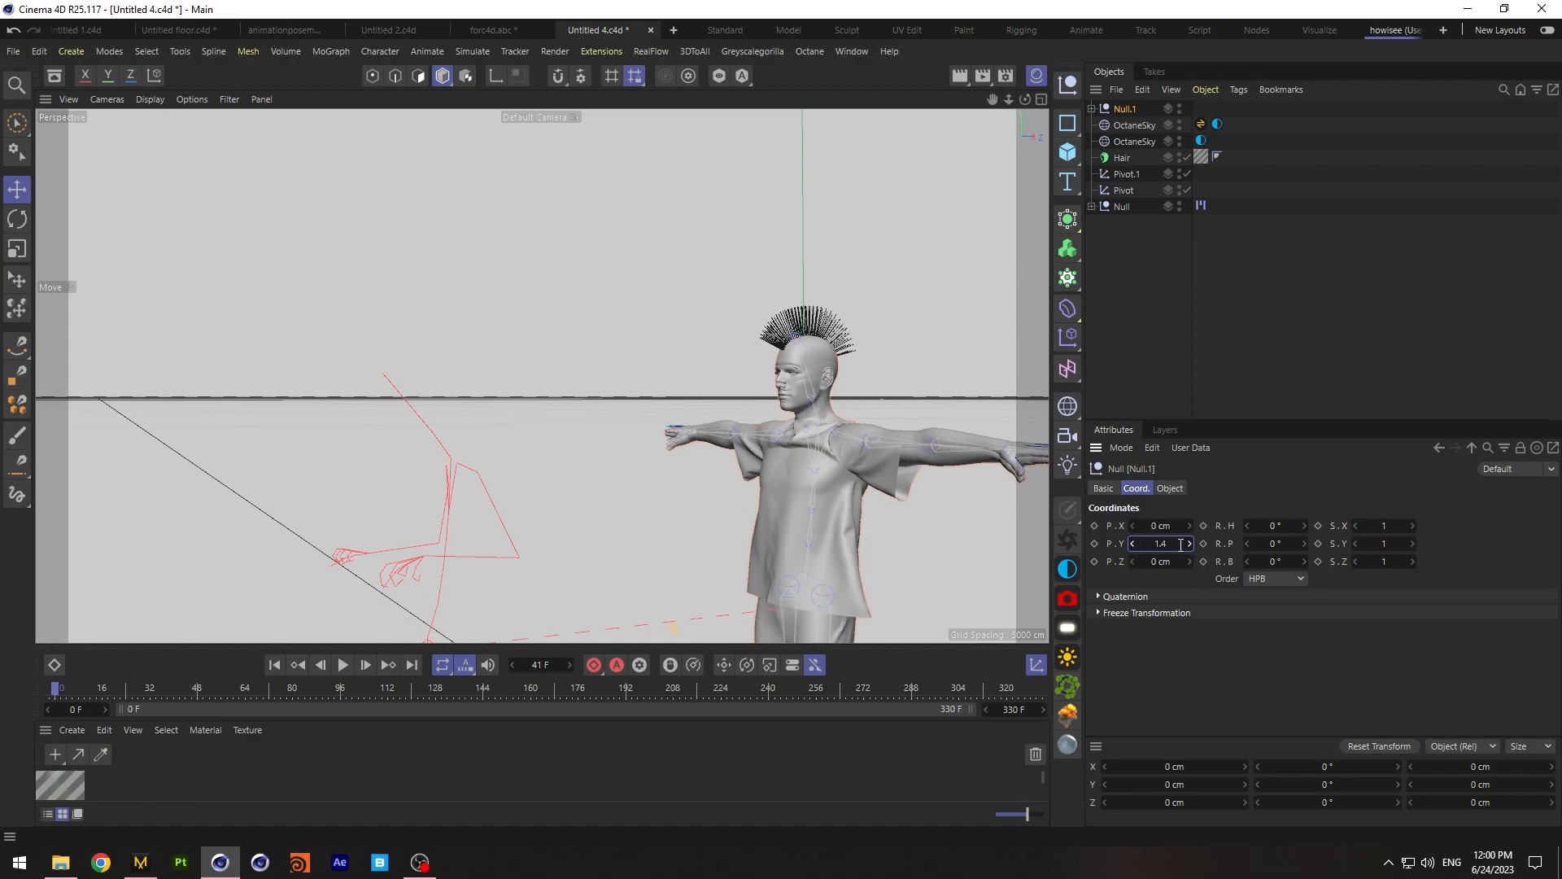
key(Return)
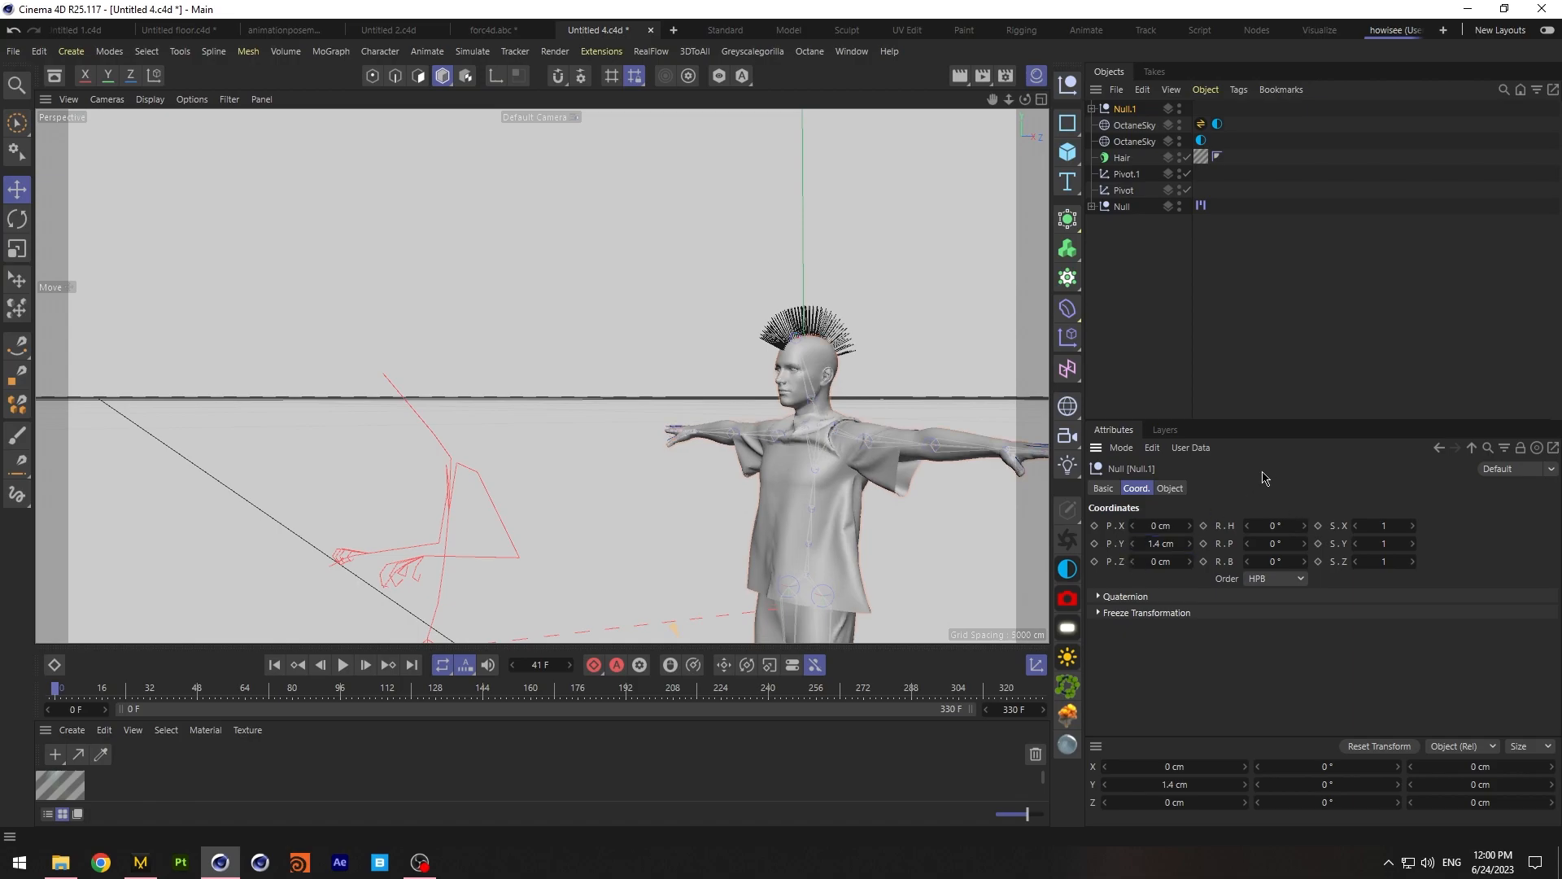
Expand the new clothing group and disable the Avatar object inside it
click(1092, 109)
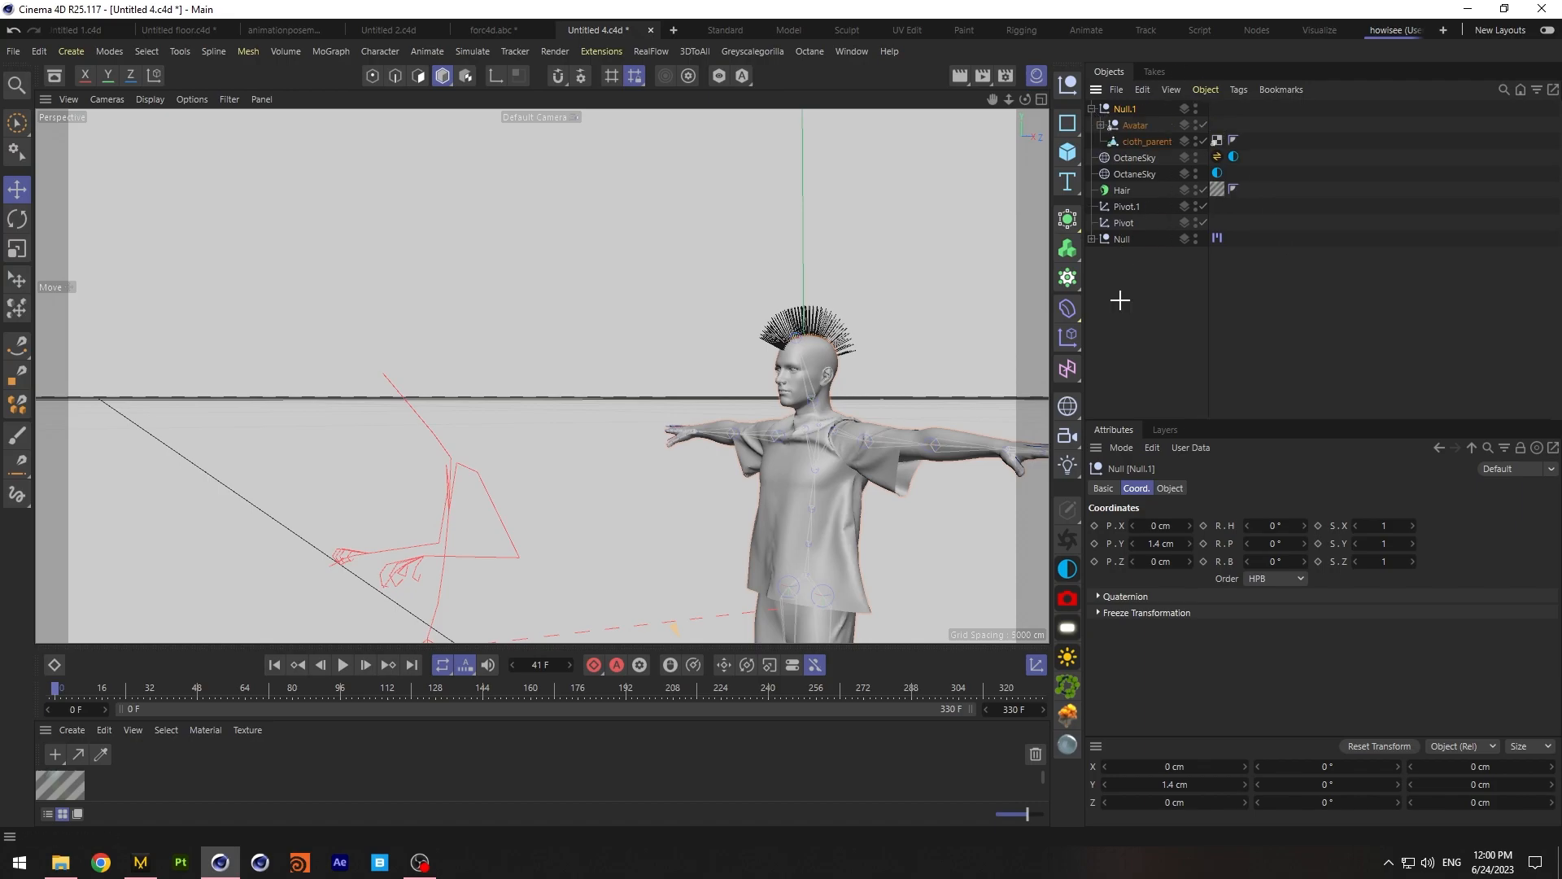
click(1122, 300)
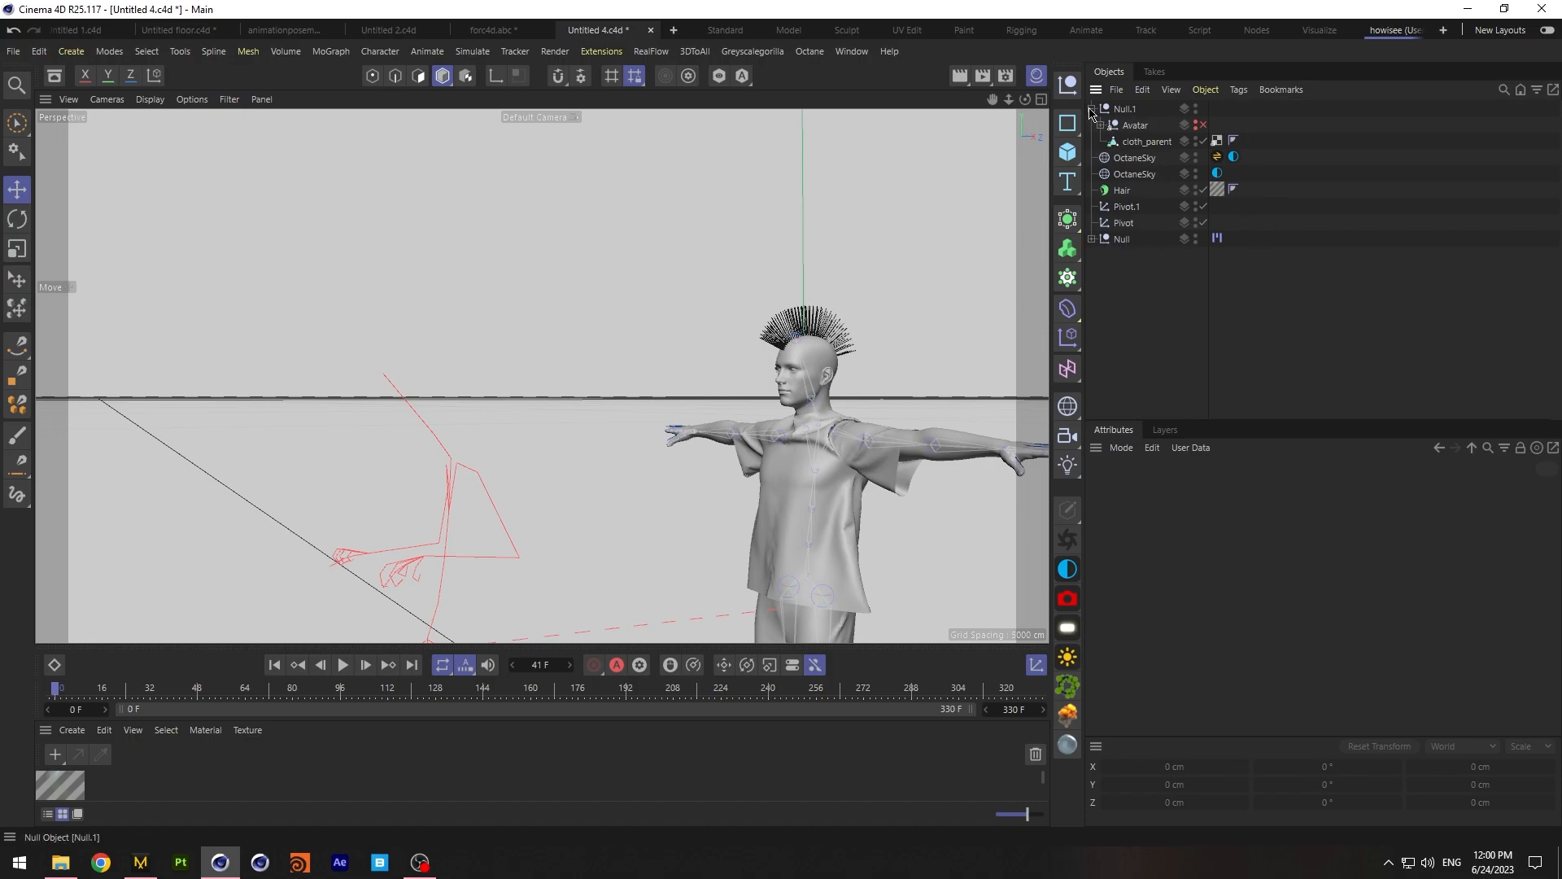
drag(1236, 109, 1127, 140)
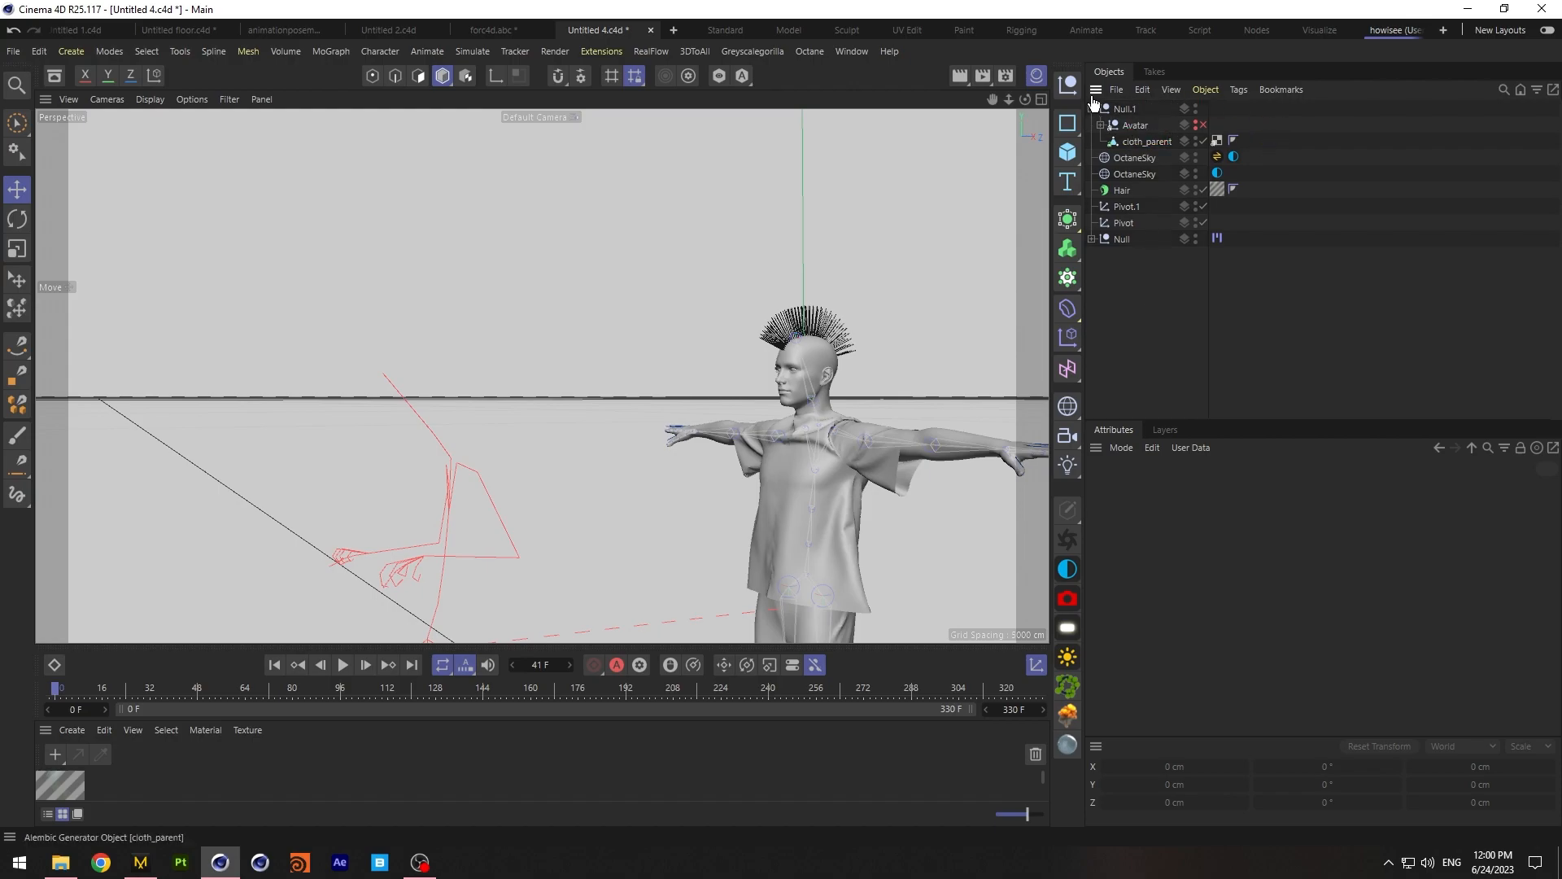
Merge color.obj into the scene using the 3ds Max OBJ import preset
click(13, 50)
click(73, 142)
click(260, 187)
click(903, 545)
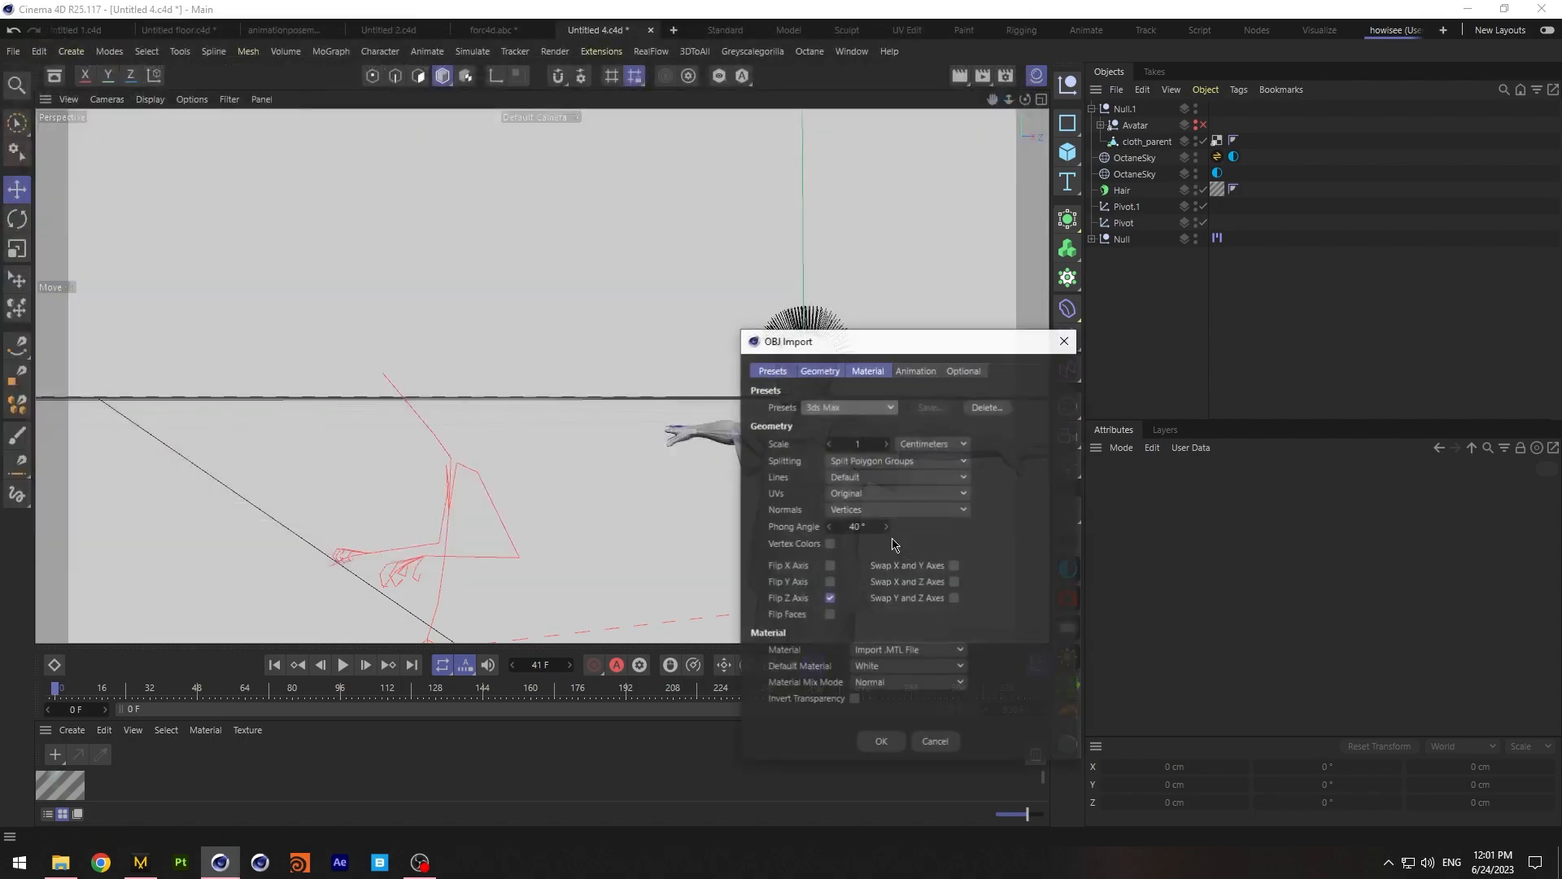
click(879, 742)
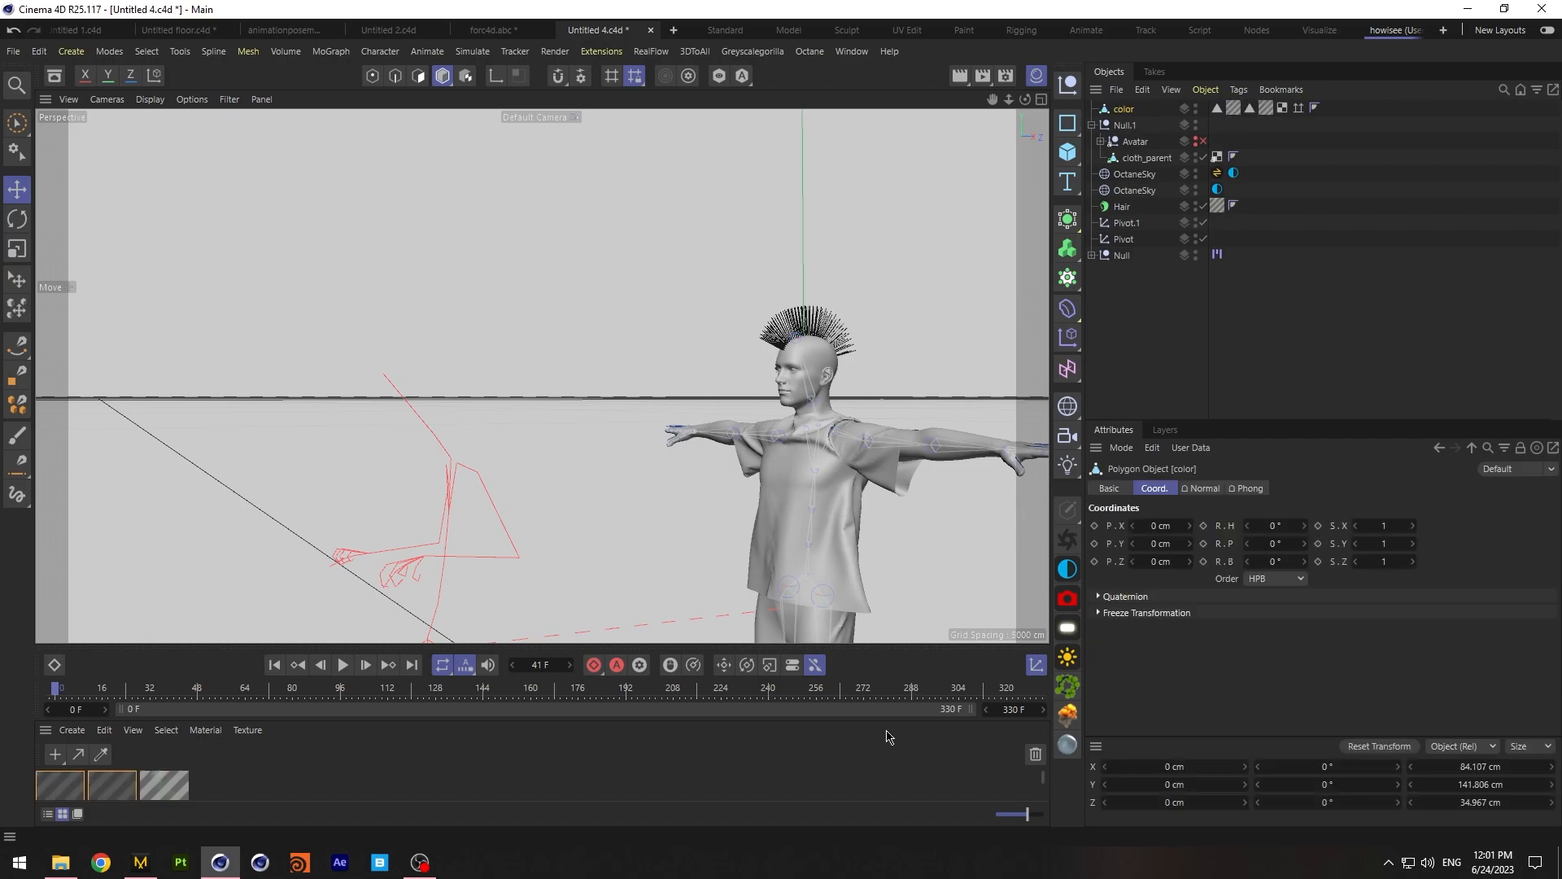
Make the cloth_parent object editable and select its UVW tag
click(1148, 158)
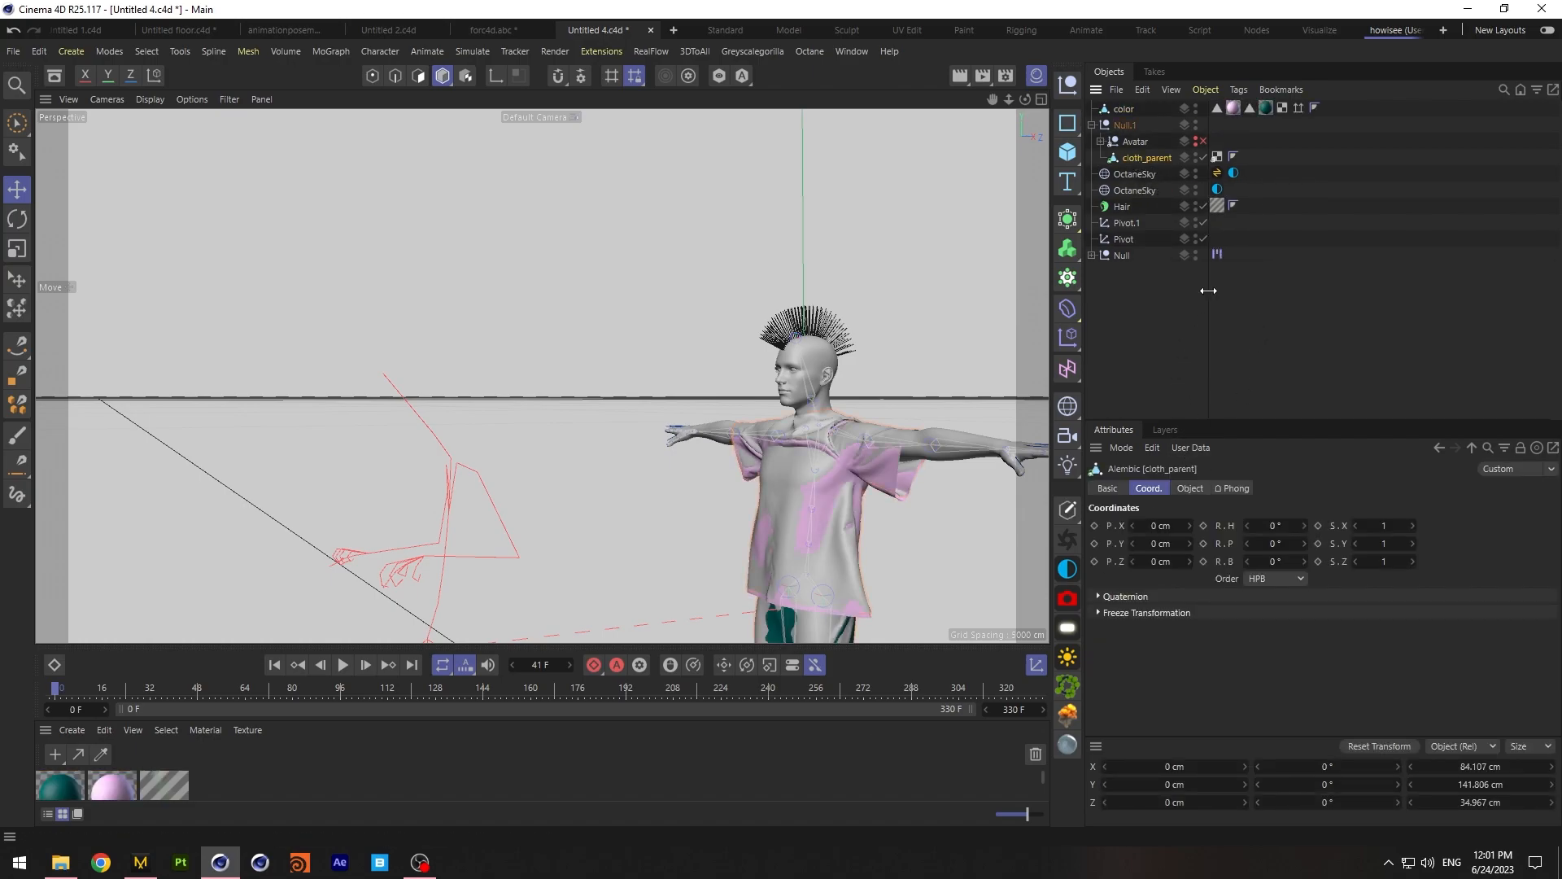
key(c)
click(1234, 158)
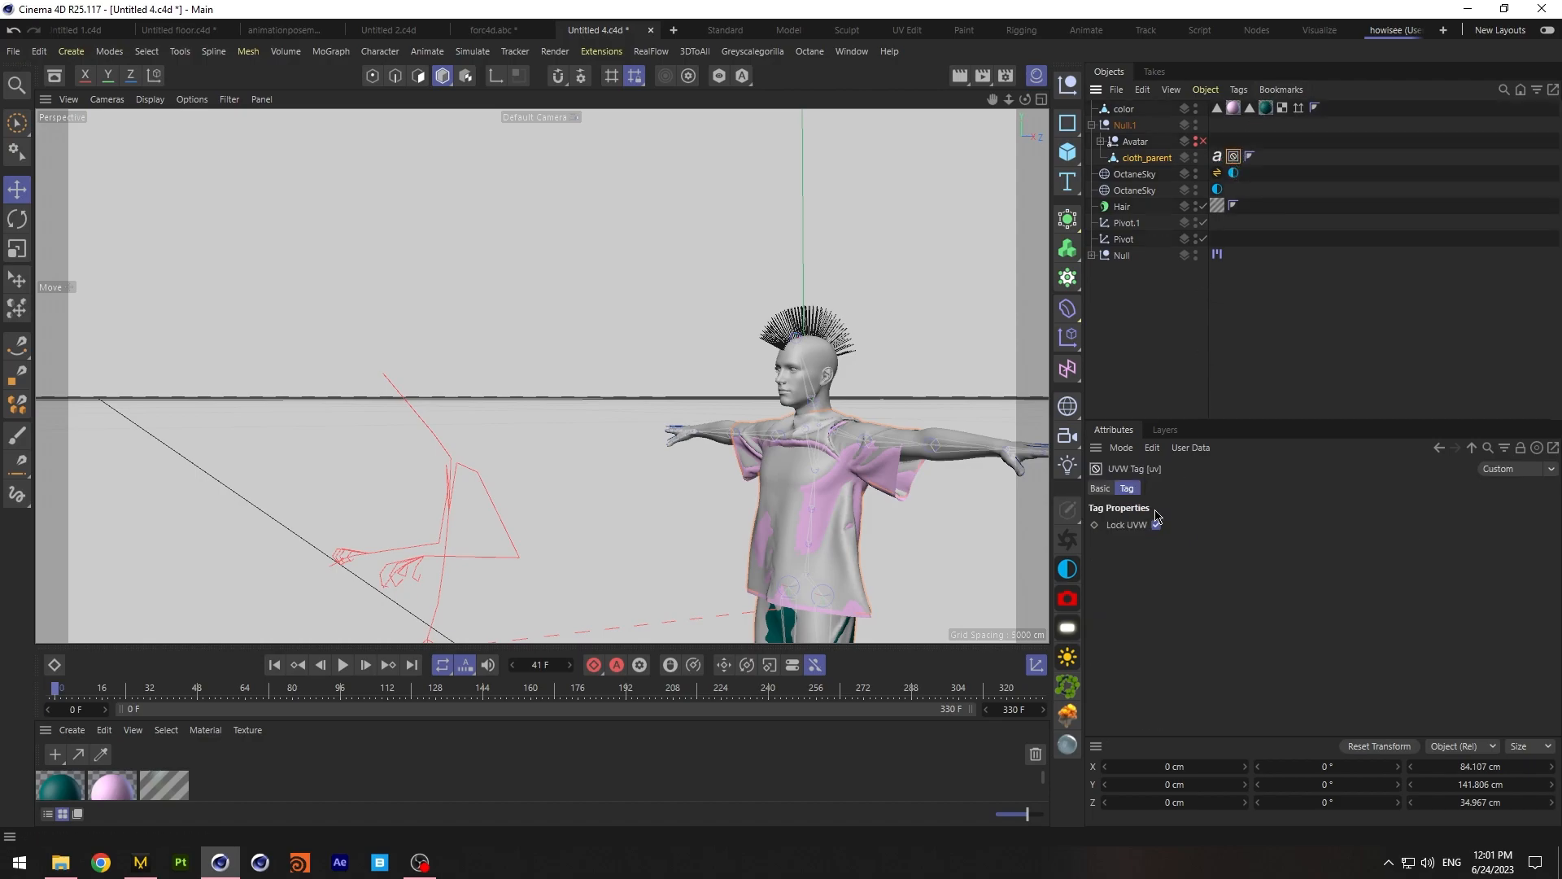
Replace cloth_parent's UVW and Normal tags with all the selection, material, UVW and other tags from the color object, and delete that object
click(1234, 158)
key(Delete)
click(1216, 108)
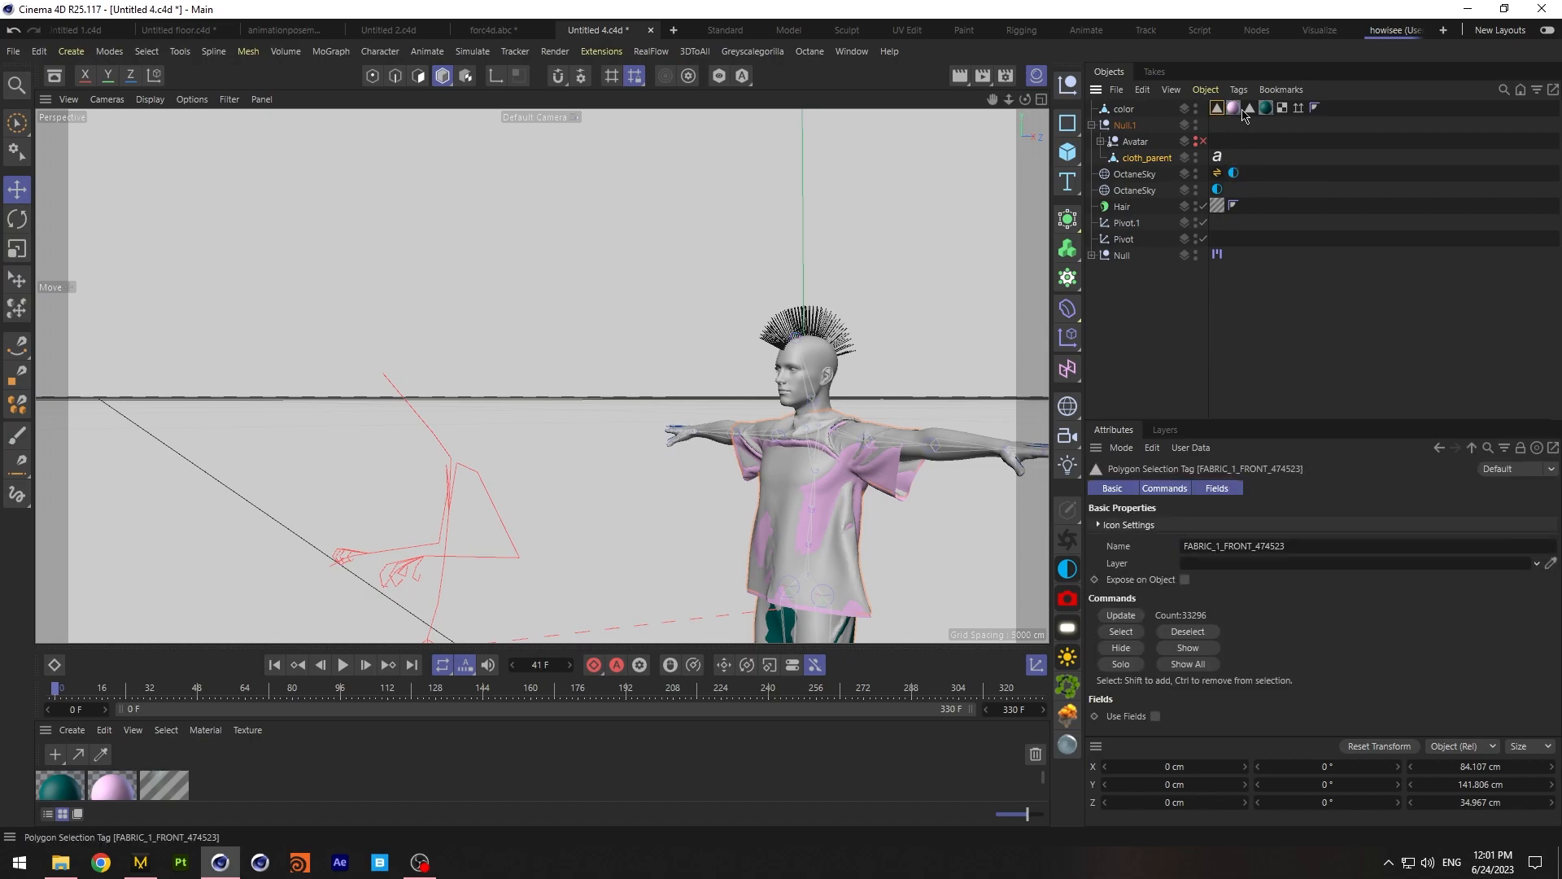
shift+click(1317, 109)
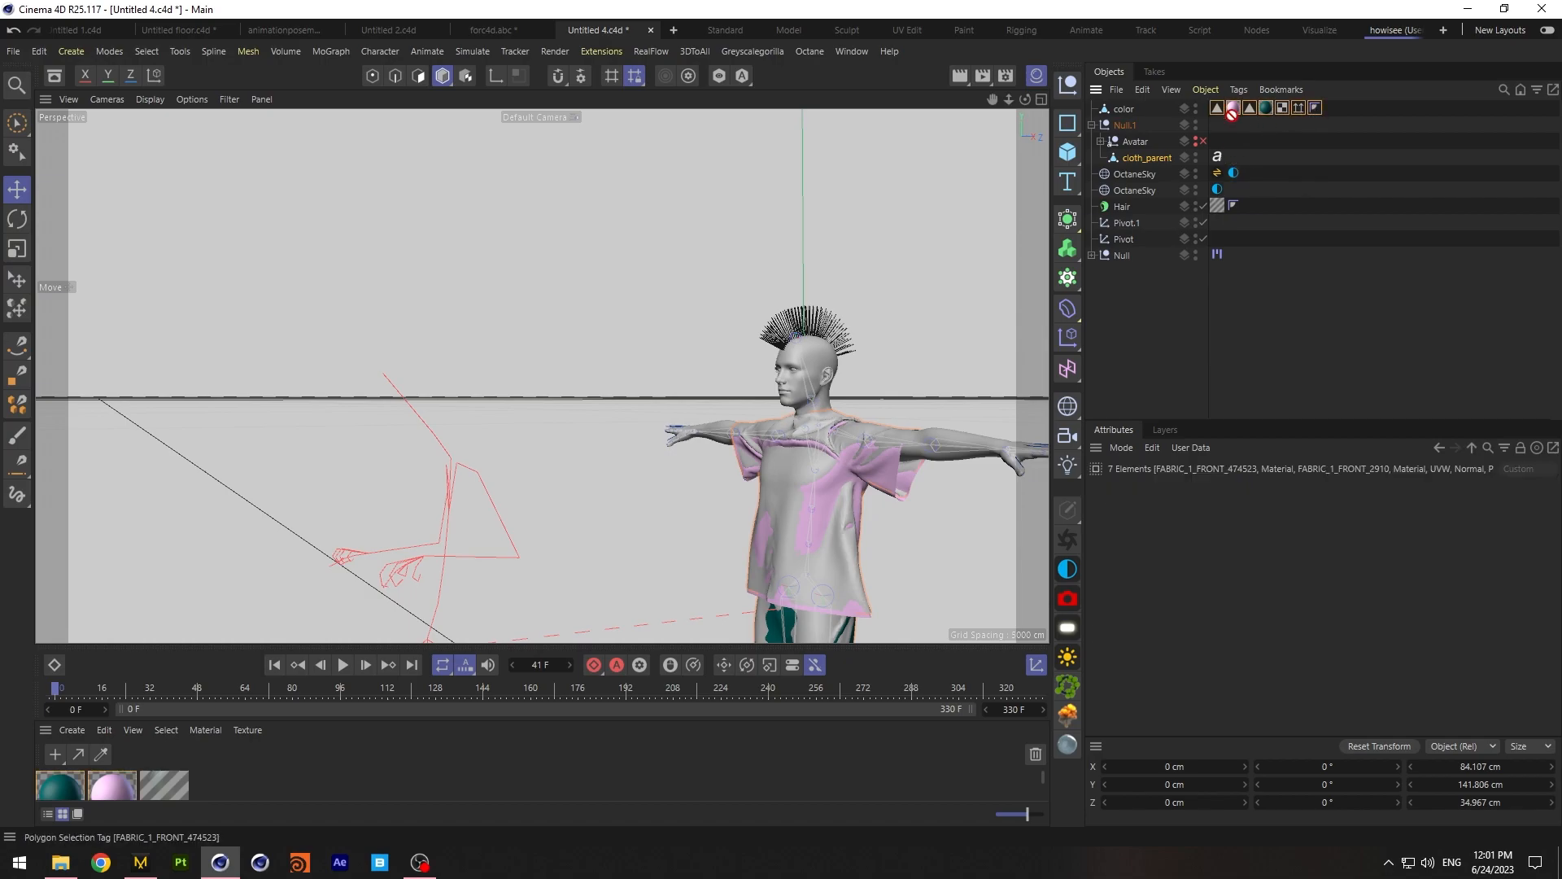
drag(1243, 159, 1242, 158)
click(1124, 109)
key(Delete)
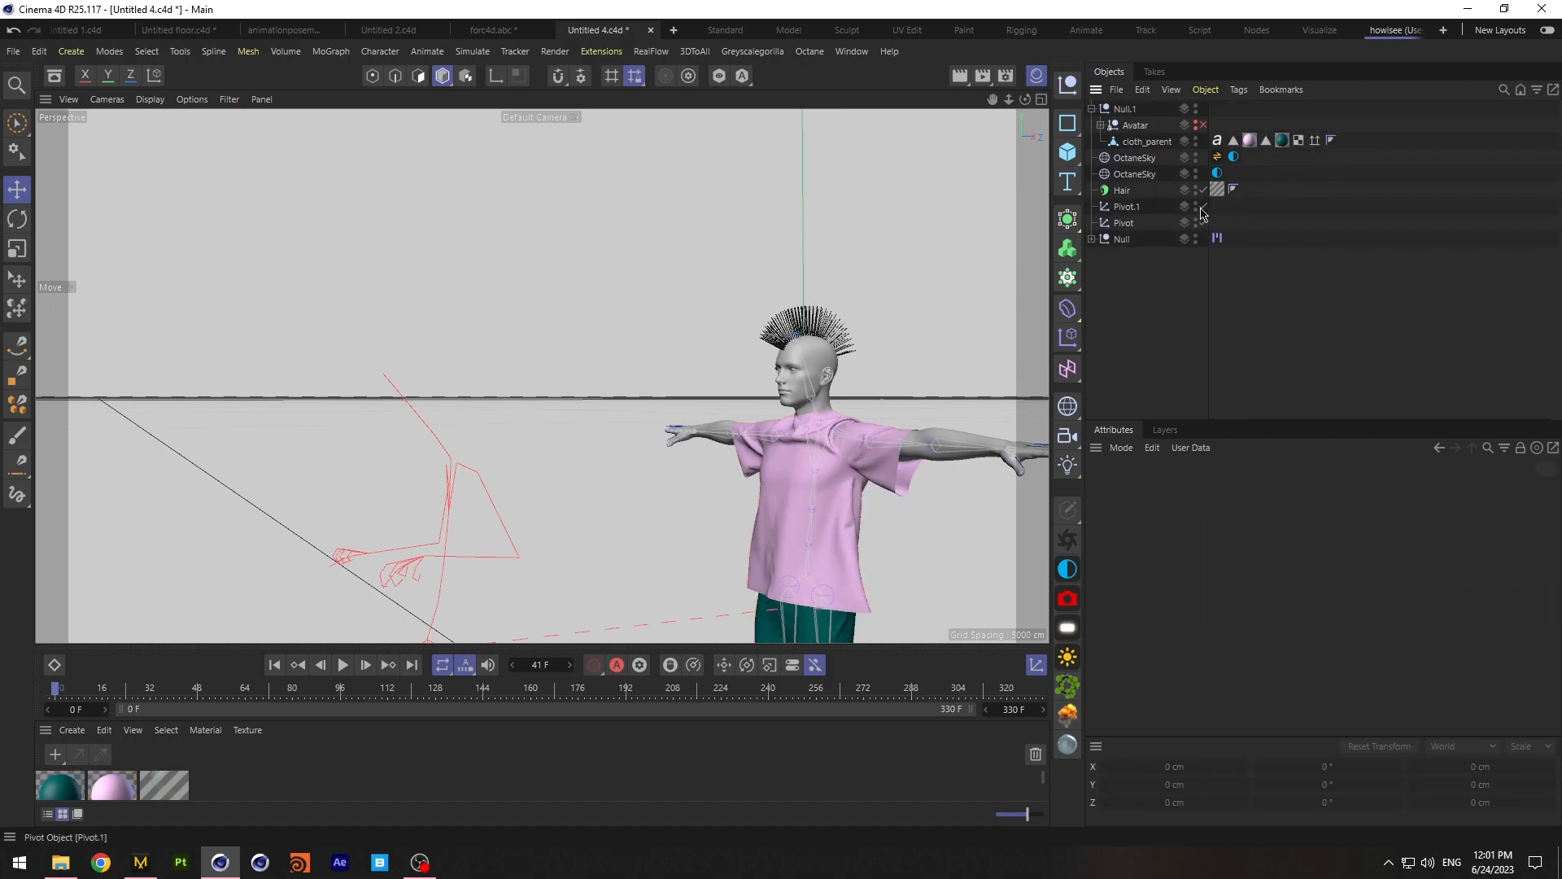
Play the animation to check the textured clothing on the whole character, and return to the first frame
drag(992, 98, 962, 138)
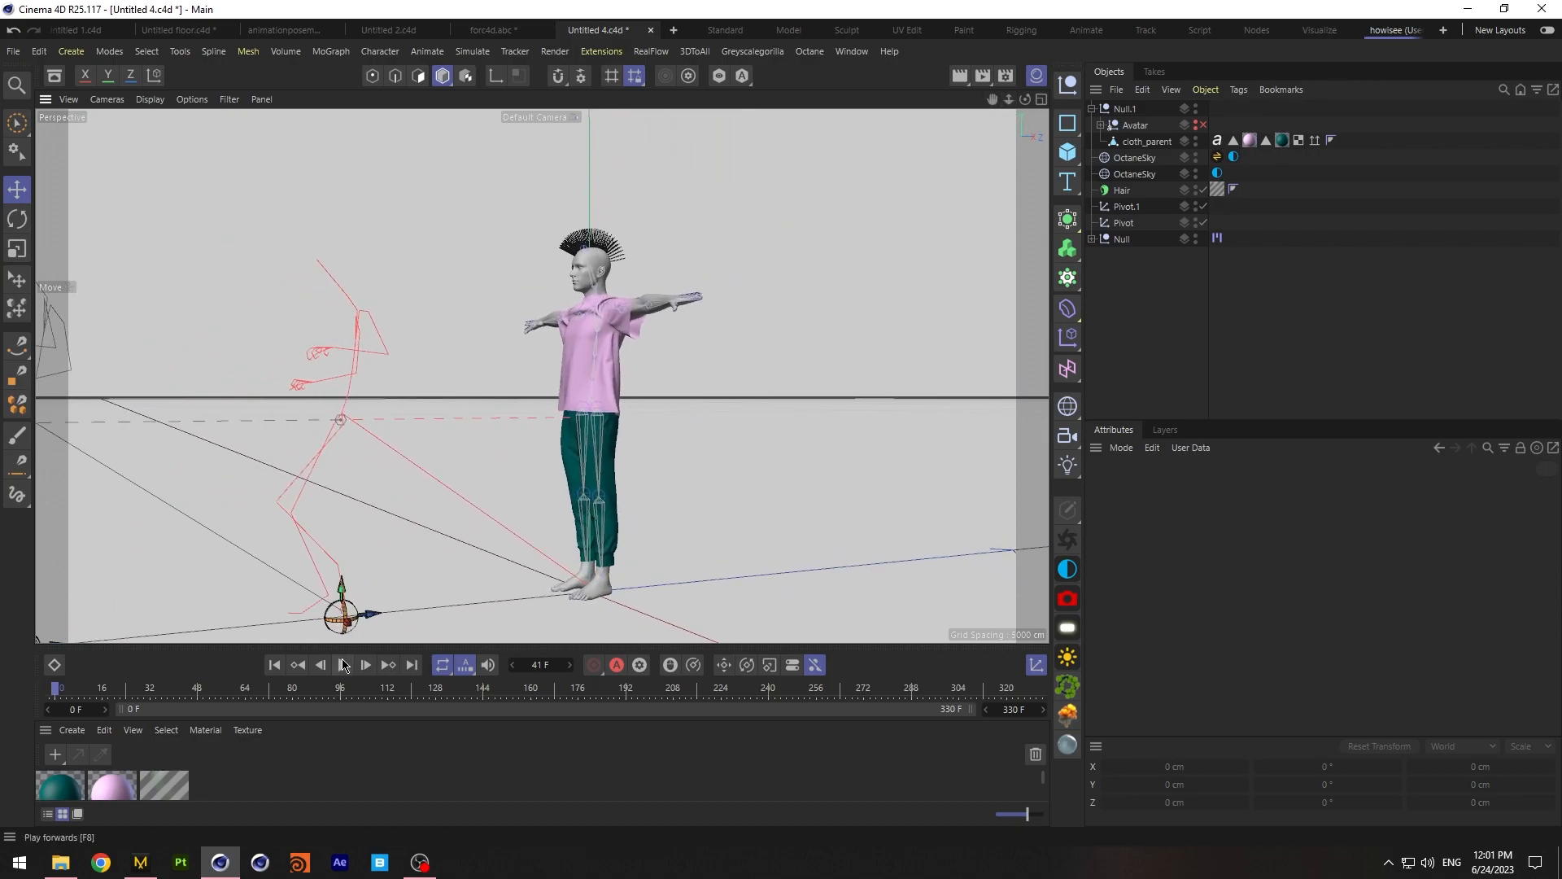
click(342, 666)
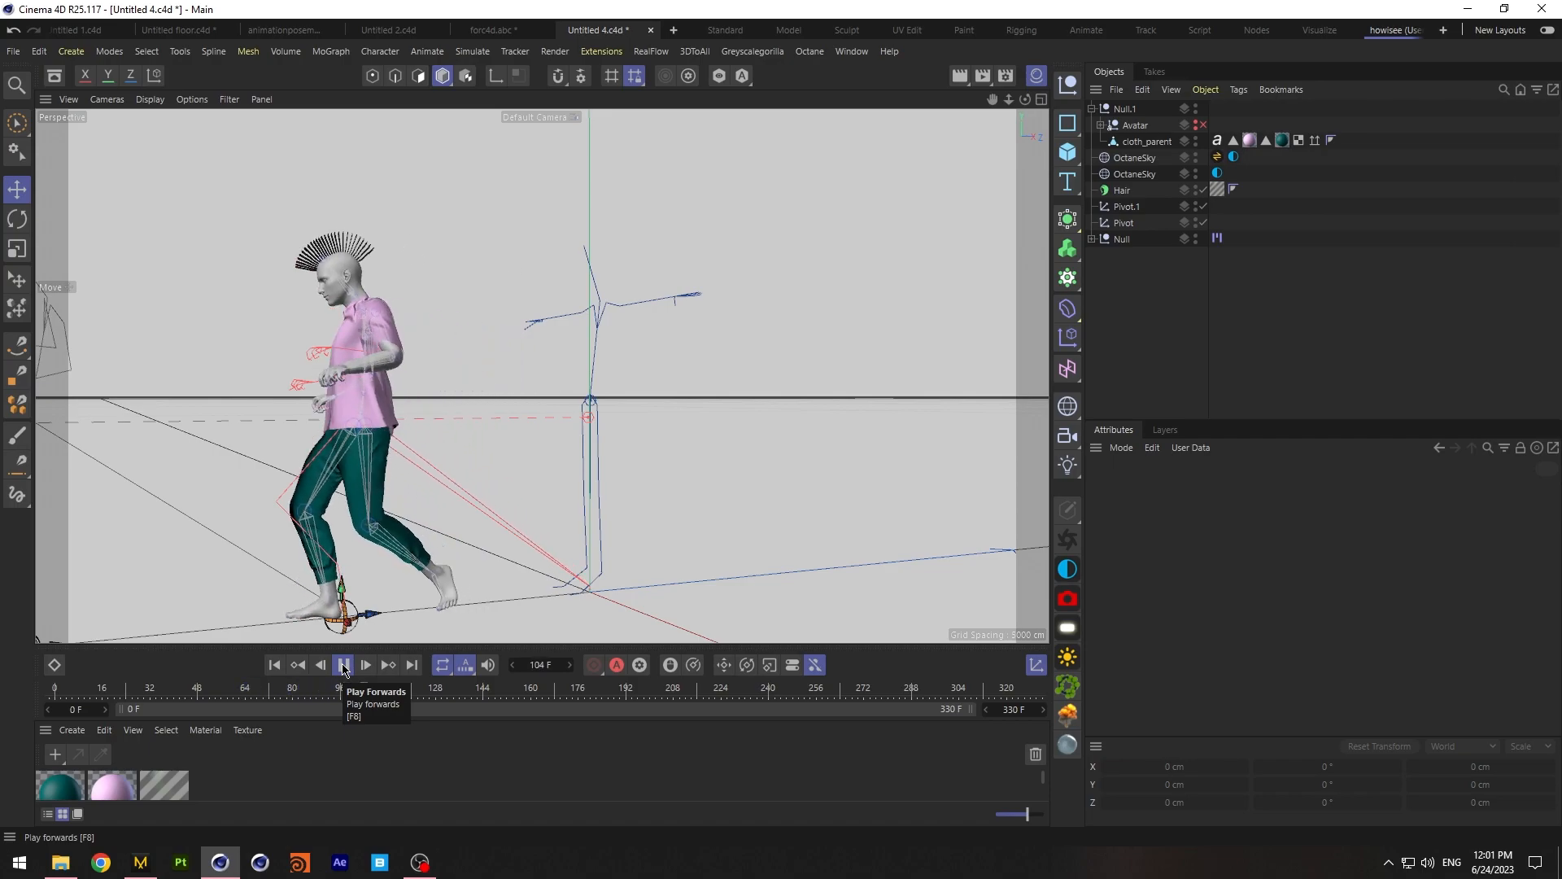
click(342, 665)
click(276, 665)
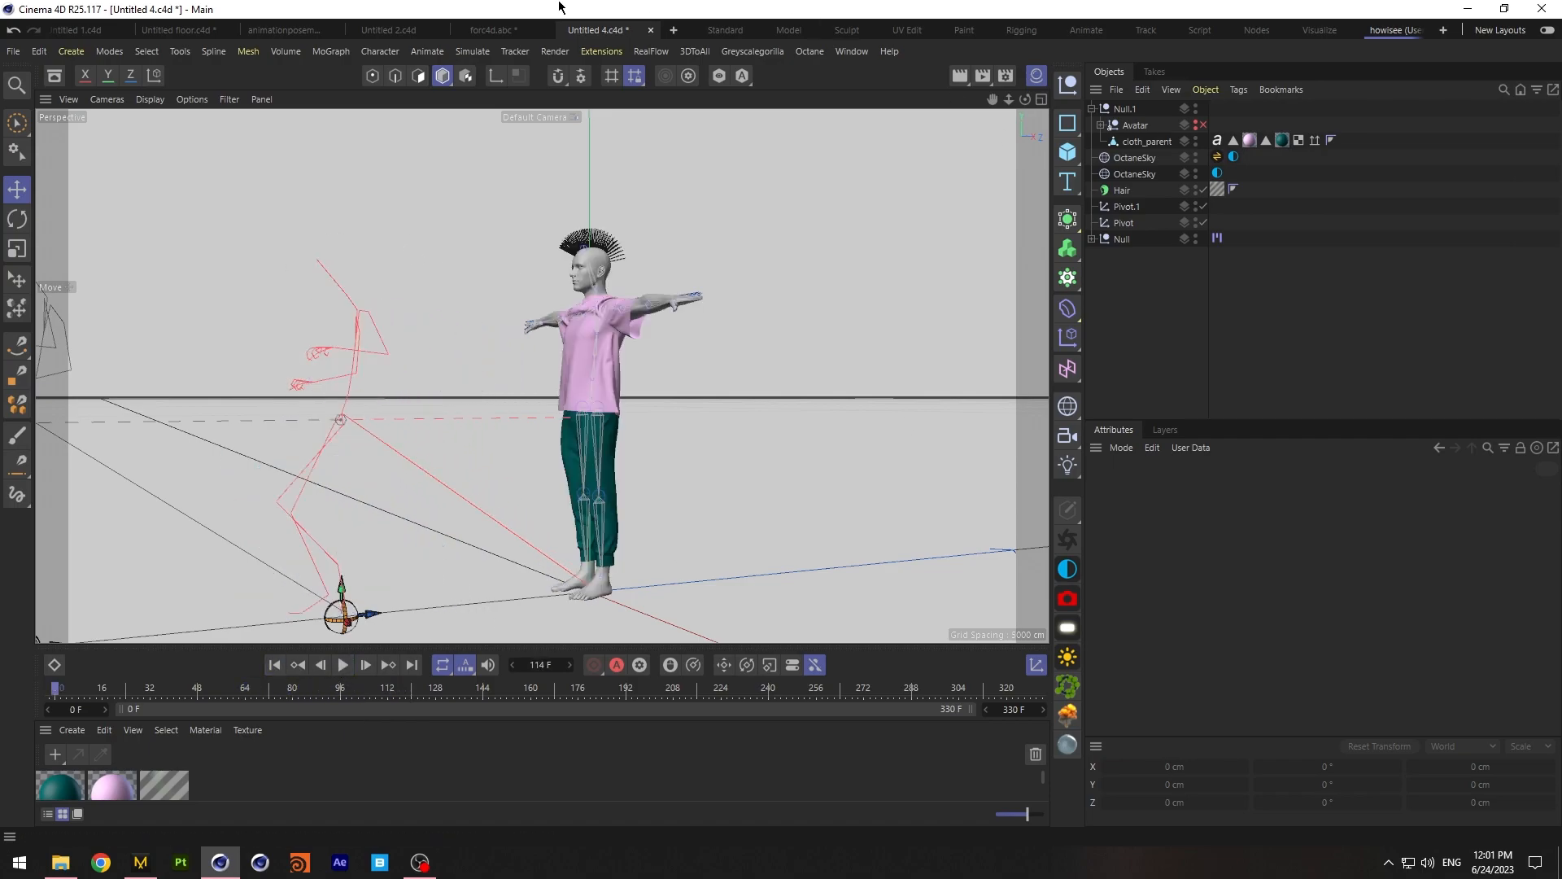
click(10, 52)
click(49, 210)
Orbit to a side view of the character and start a live render in the Octane Live Viewer
drag(1027, 100, 981, 81)
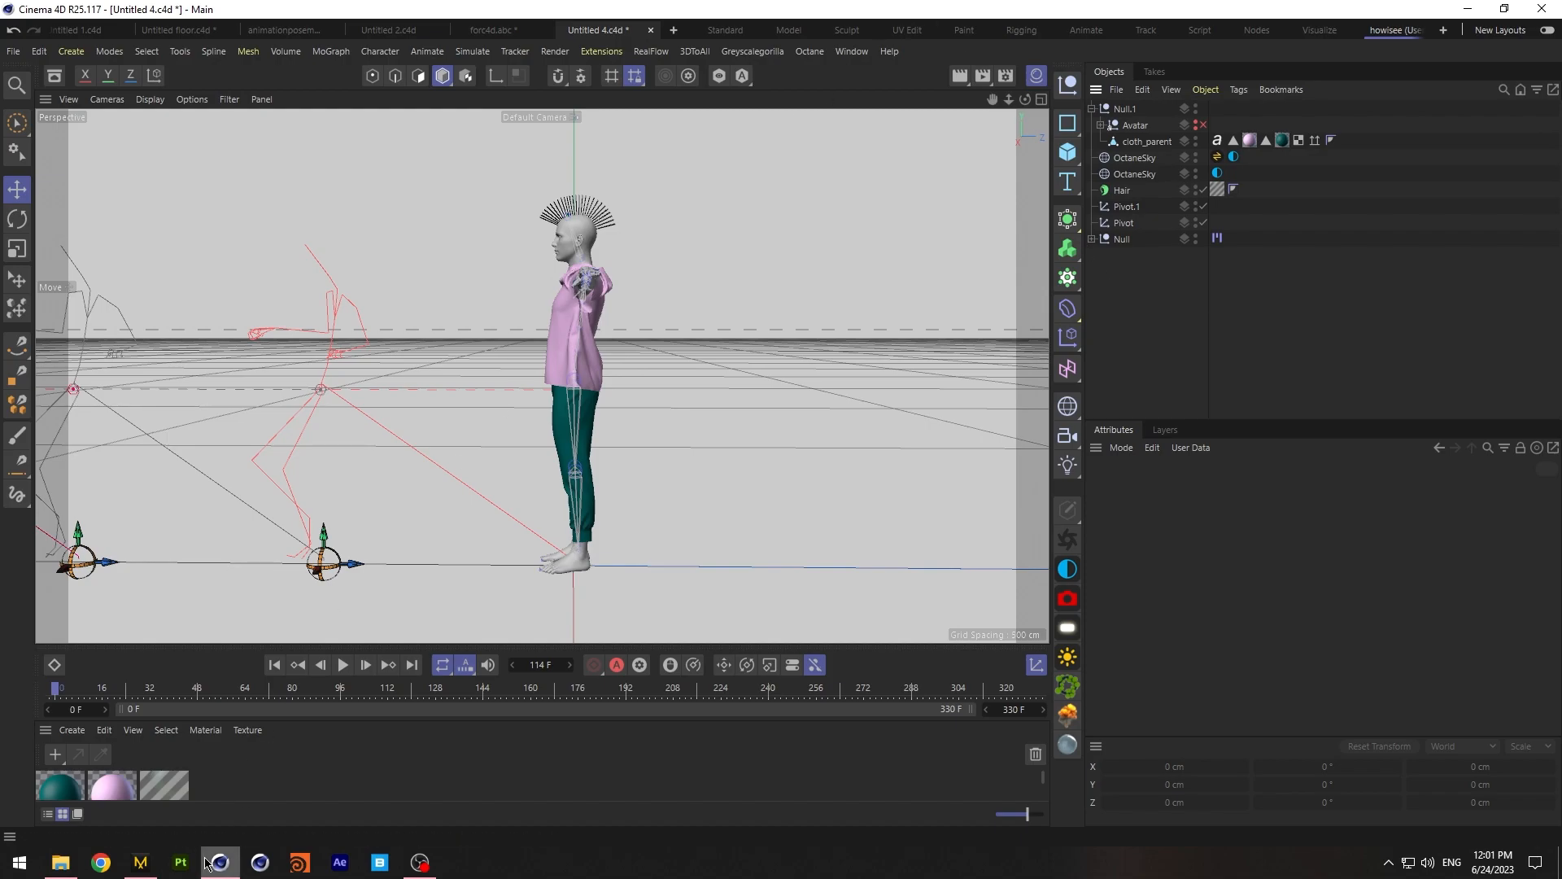
mouse_move(222, 874)
click(810, 51)
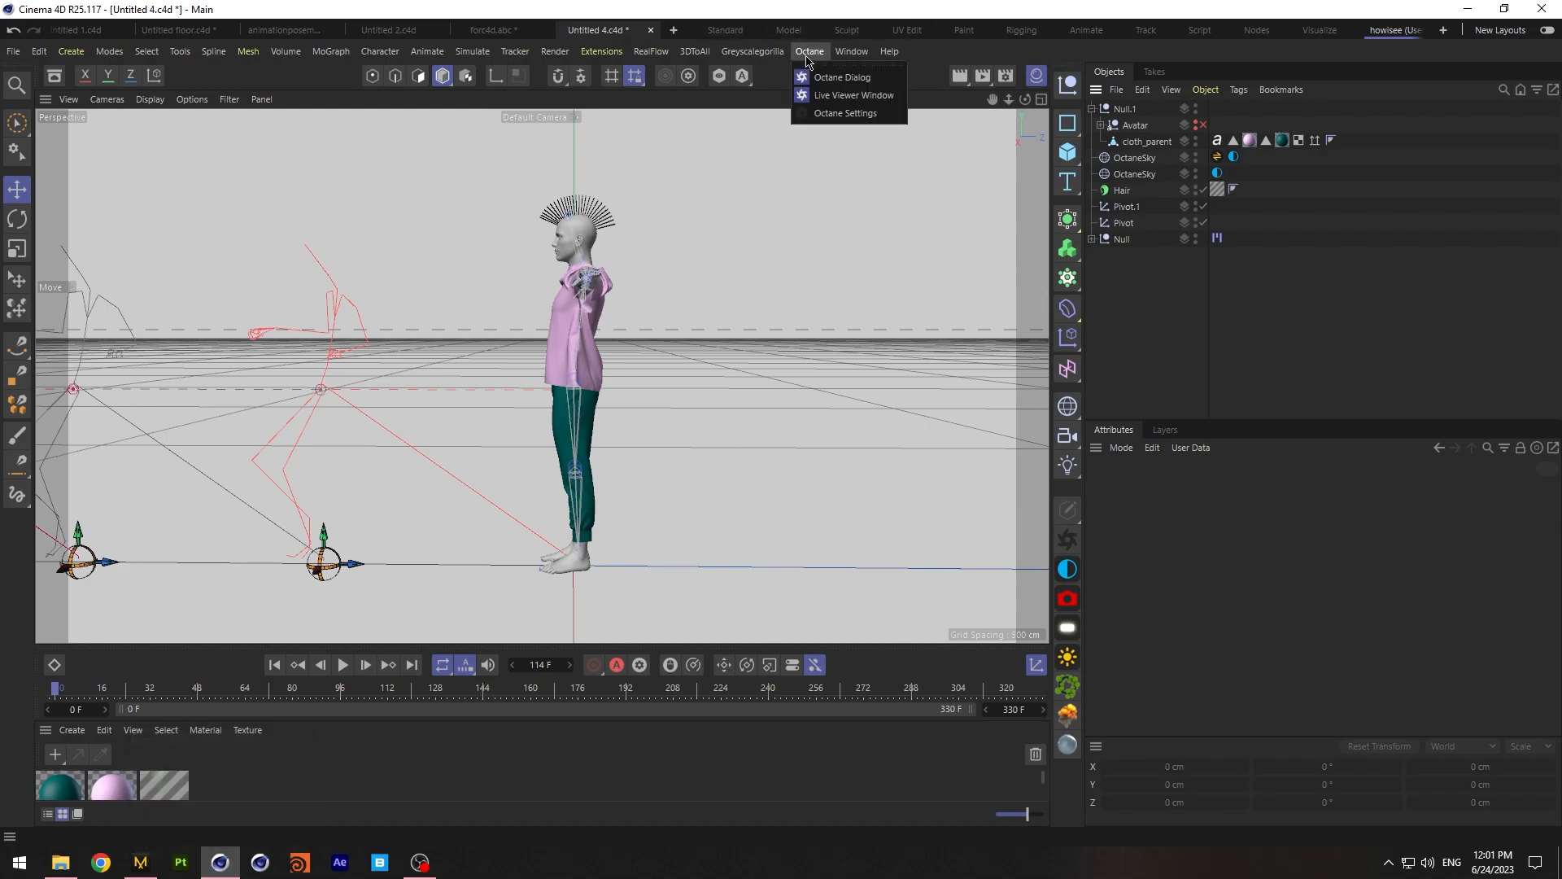
click(846, 100)
click(338, 358)
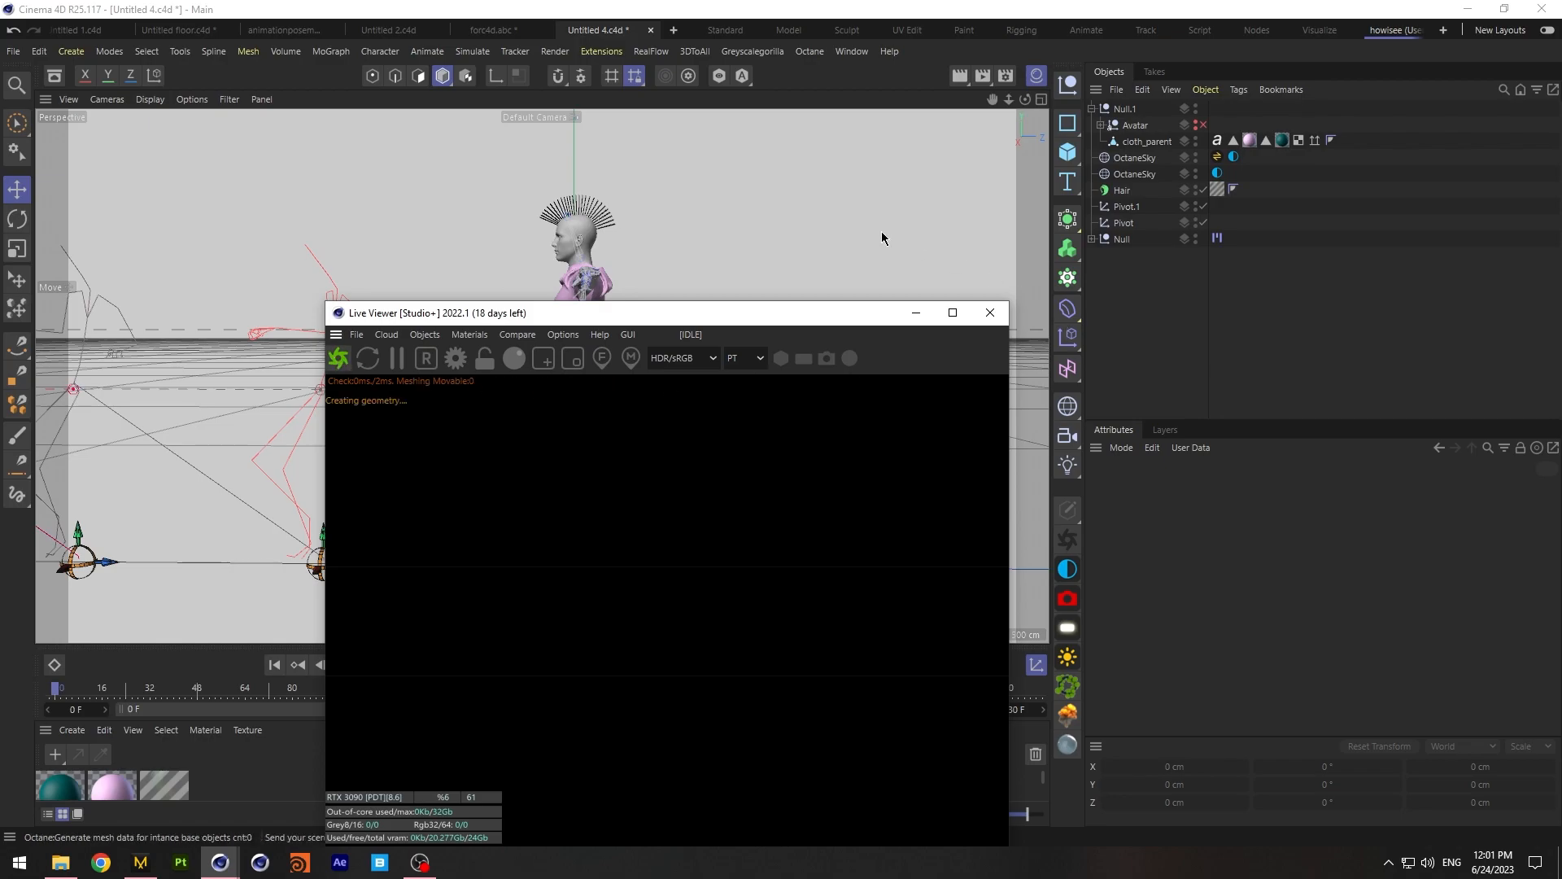
drag(677, 314, 647, 166)
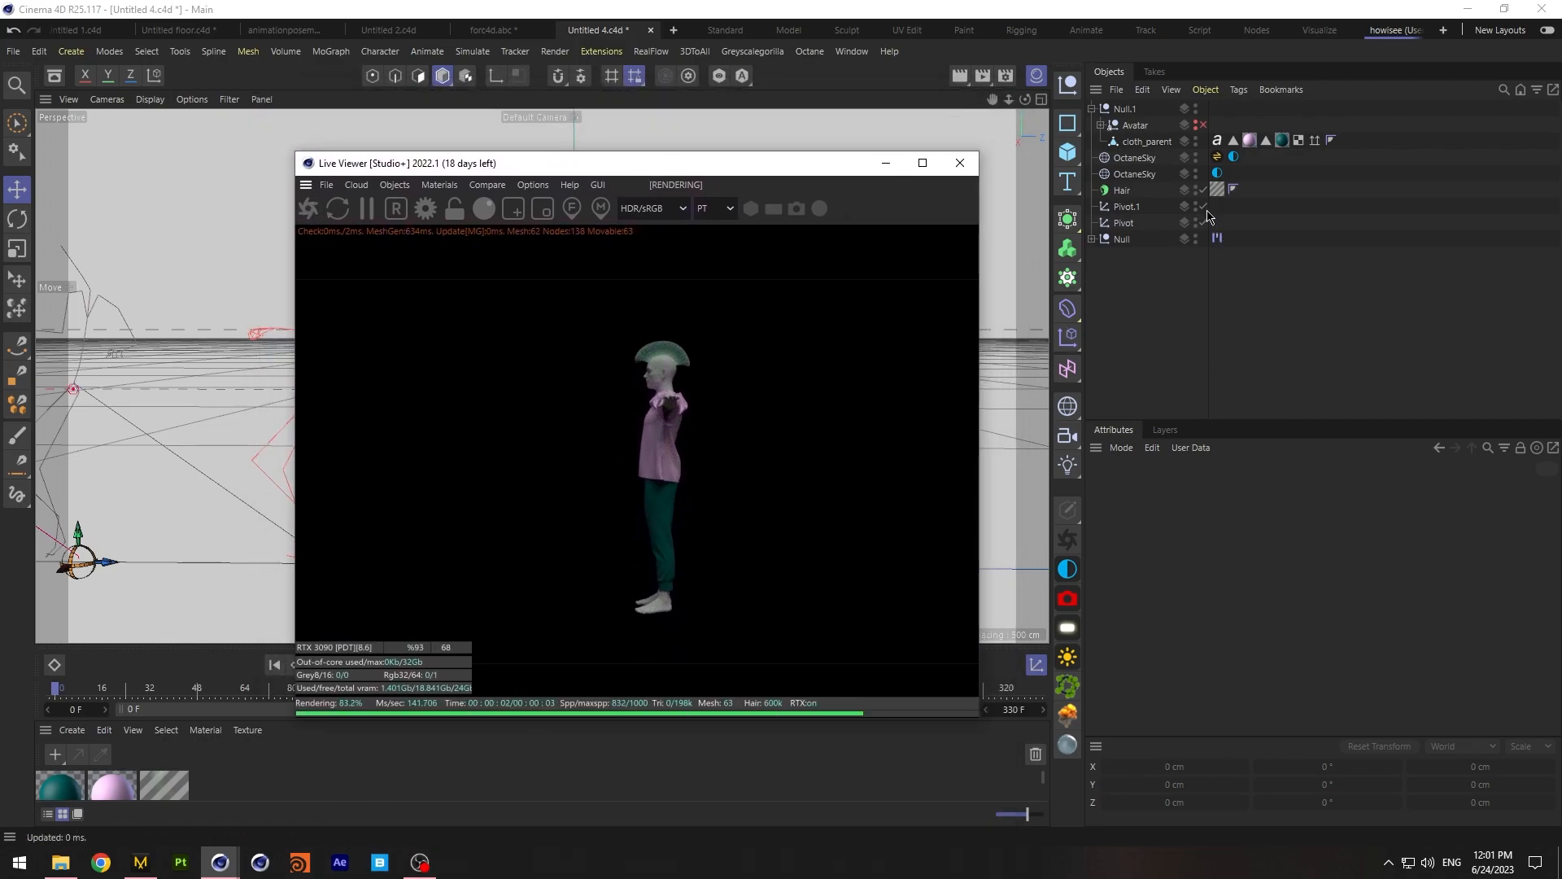
Add an Octane area light to the scene and rotate its pitch to -90° so it faces downward
click(395, 185)
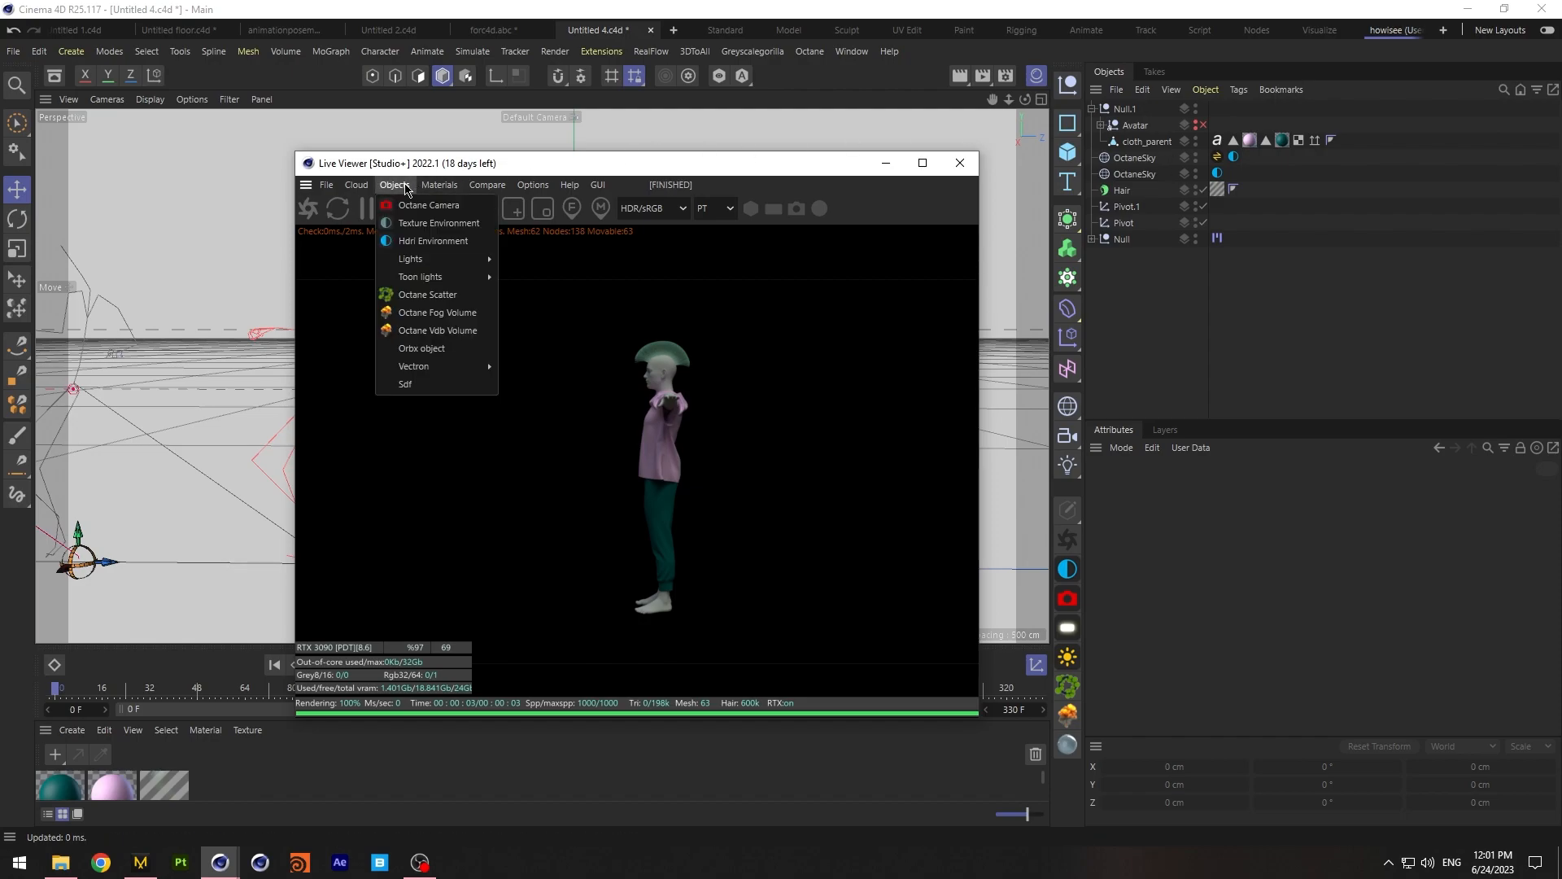
mouse_move(415, 257)
click(550, 300)
drag(603, 168, 1174, 219)
drag(580, 490, 646, 446)
key(r)
Using the four-view layout, move the area light above and behind the character, to about X -301, Y 284, Z 143 cm
click(1041, 99)
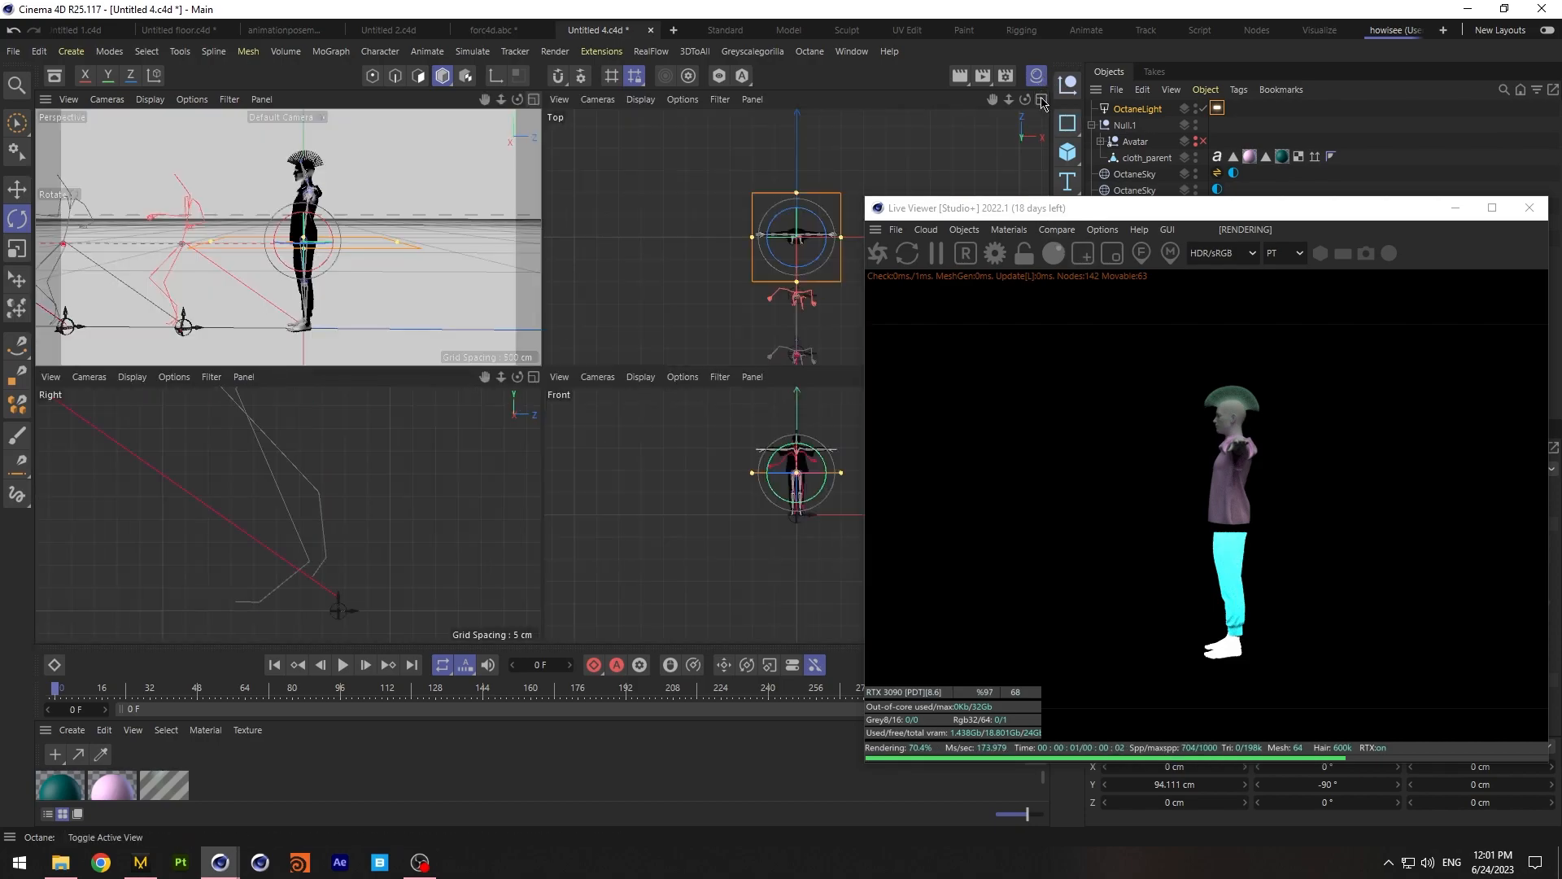
drag(1011, 99, 841, 126)
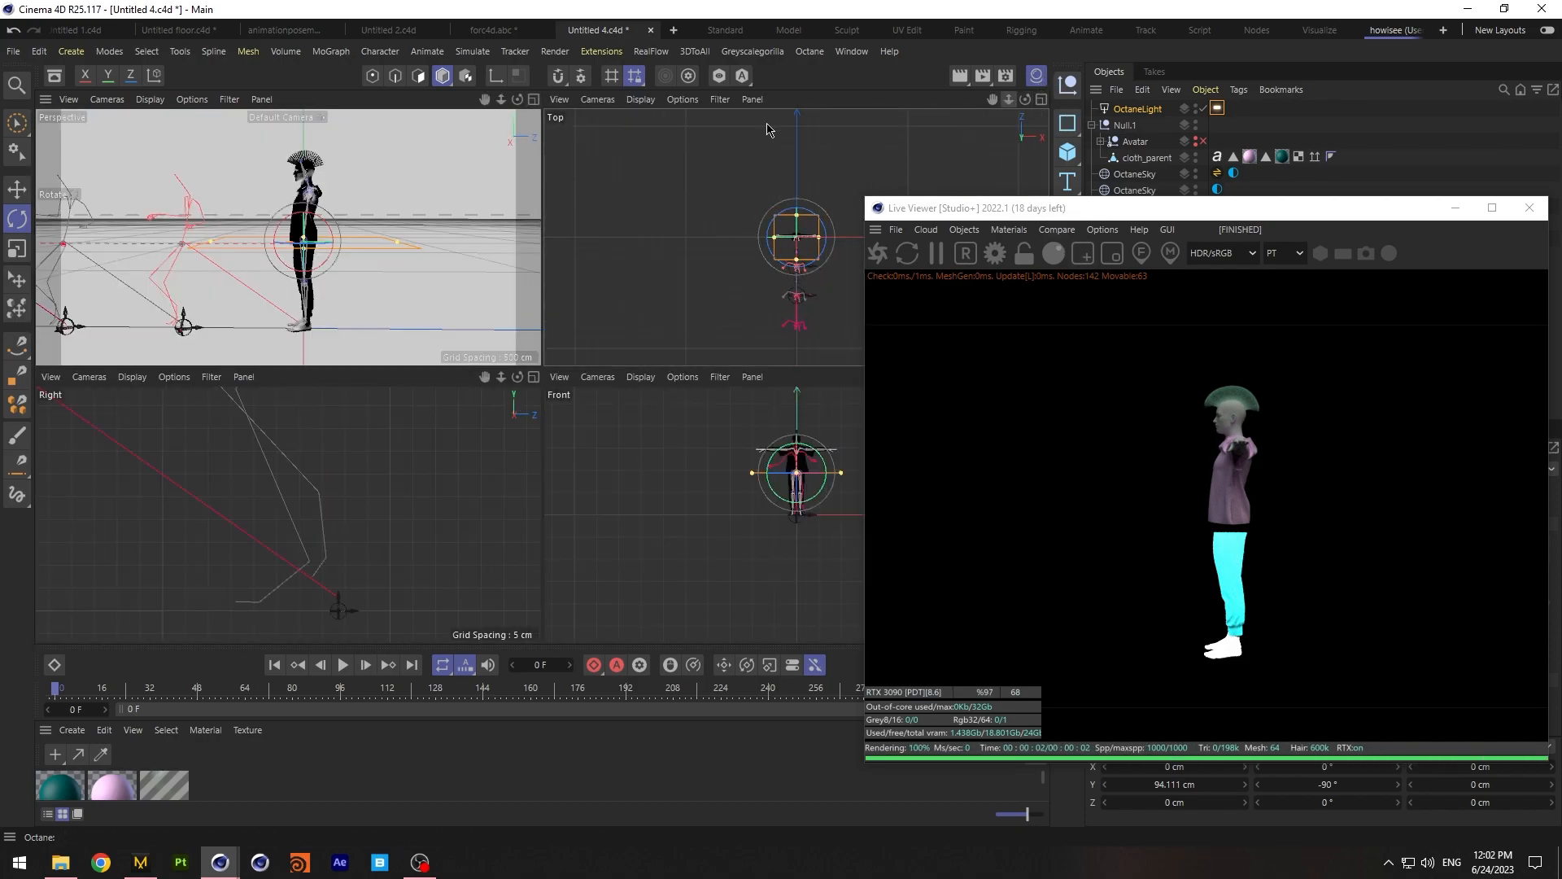
click(16, 188)
drag(798, 527, 797, 442)
drag(839, 246, 772, 247)
drag(731, 198, 731, 166)
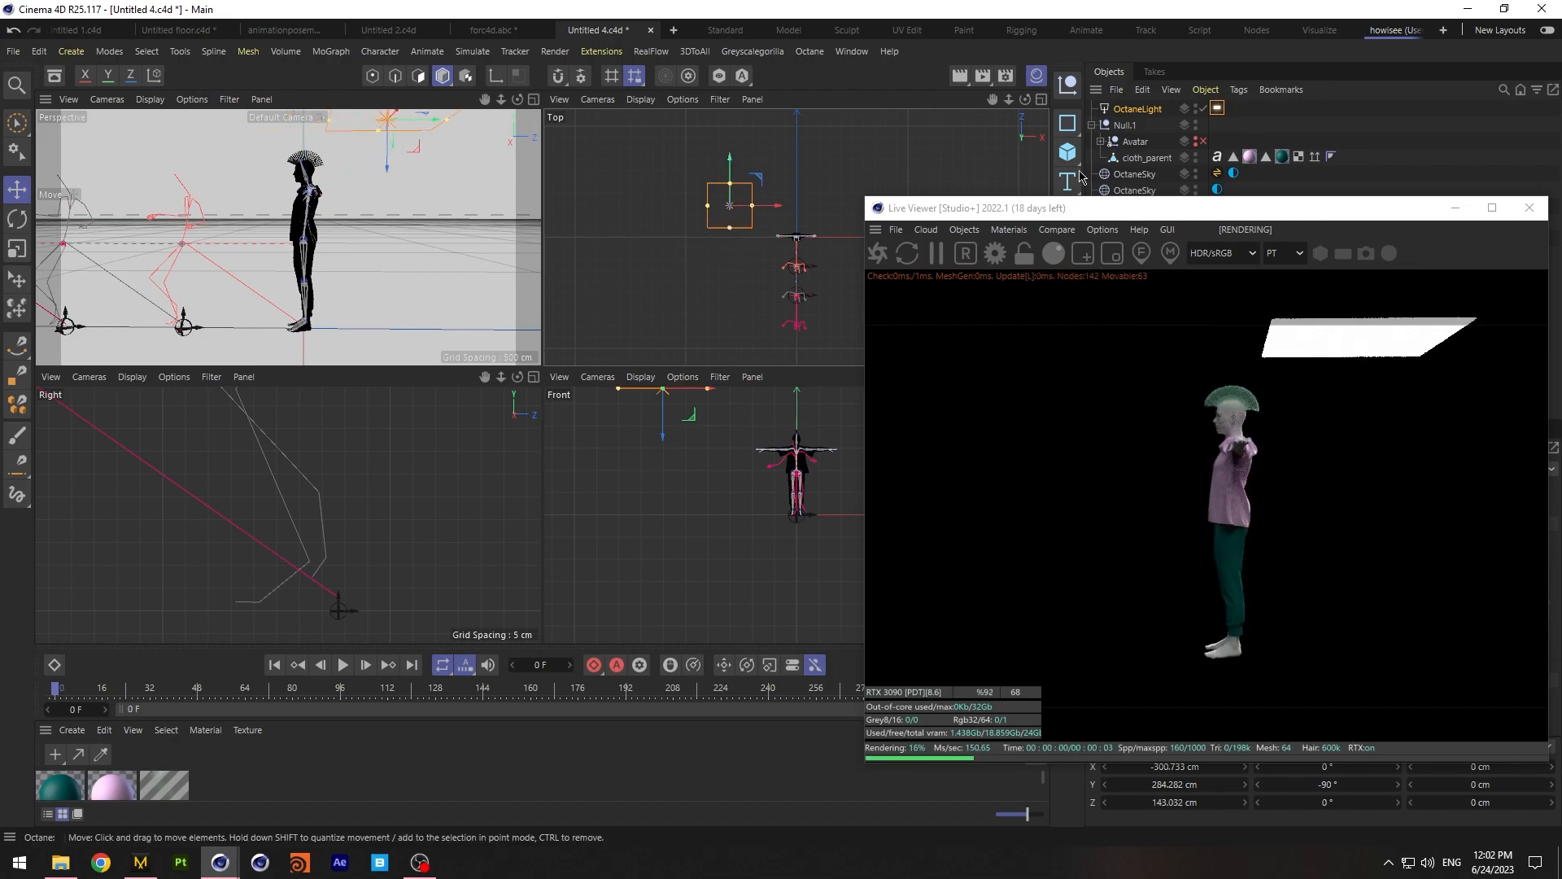
Duplicate the area light to the character's other side, at about X 246, Y 284, Z 352 cm
drag(1198, 215, 435, 272)
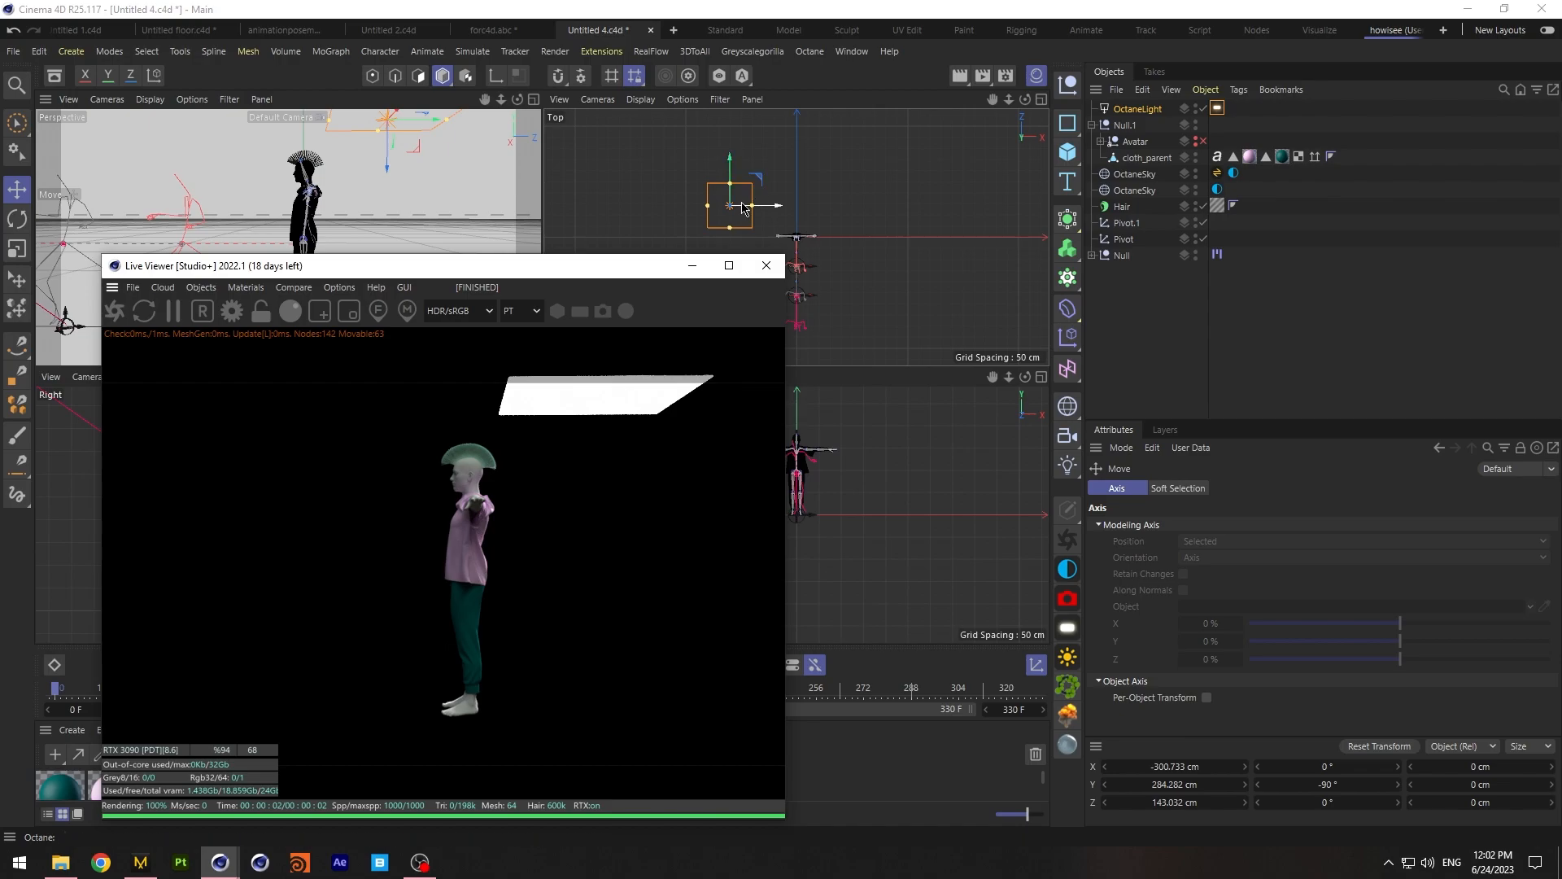
ctrl+drag(867, 213, 899, 213)
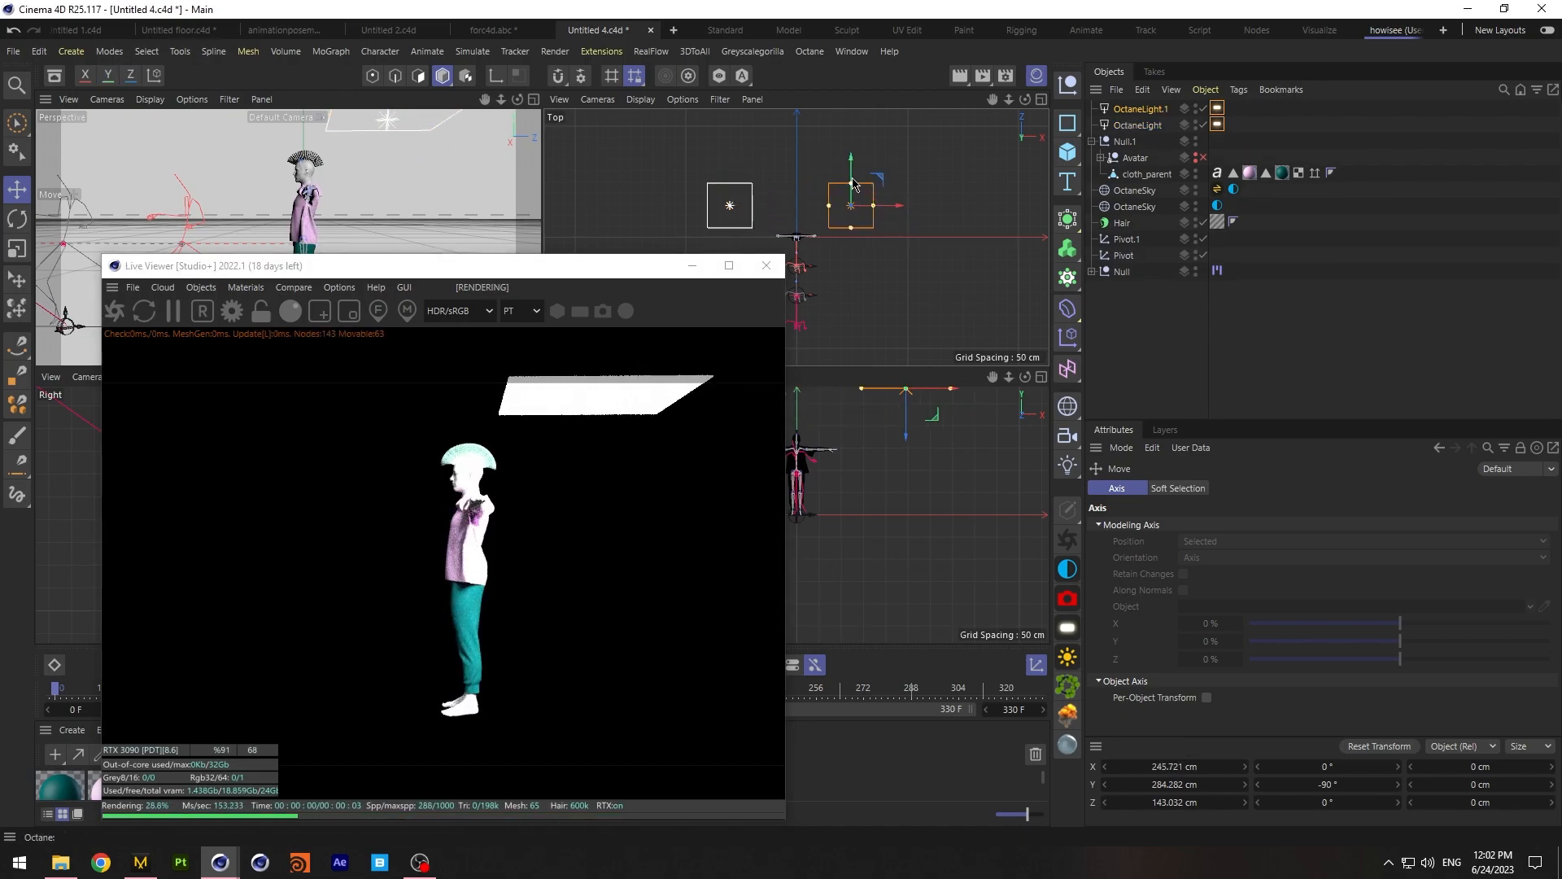
drag(853, 169, 853, 123)
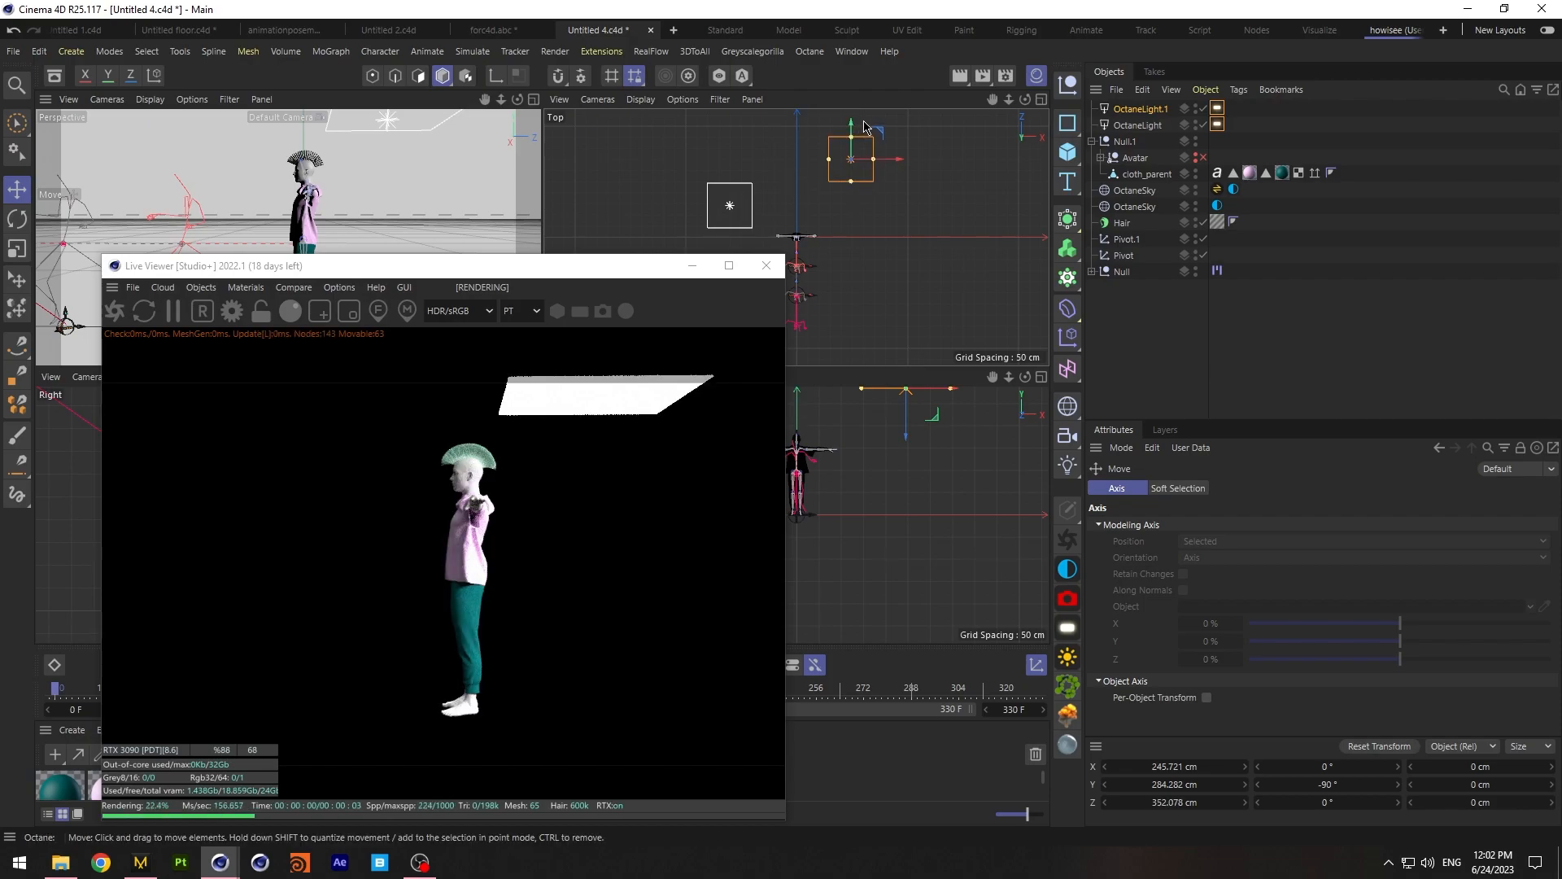
Set the Opacity of both Octane light tags to 0 in their light settings
drag(1280, 112, 1210, 130)
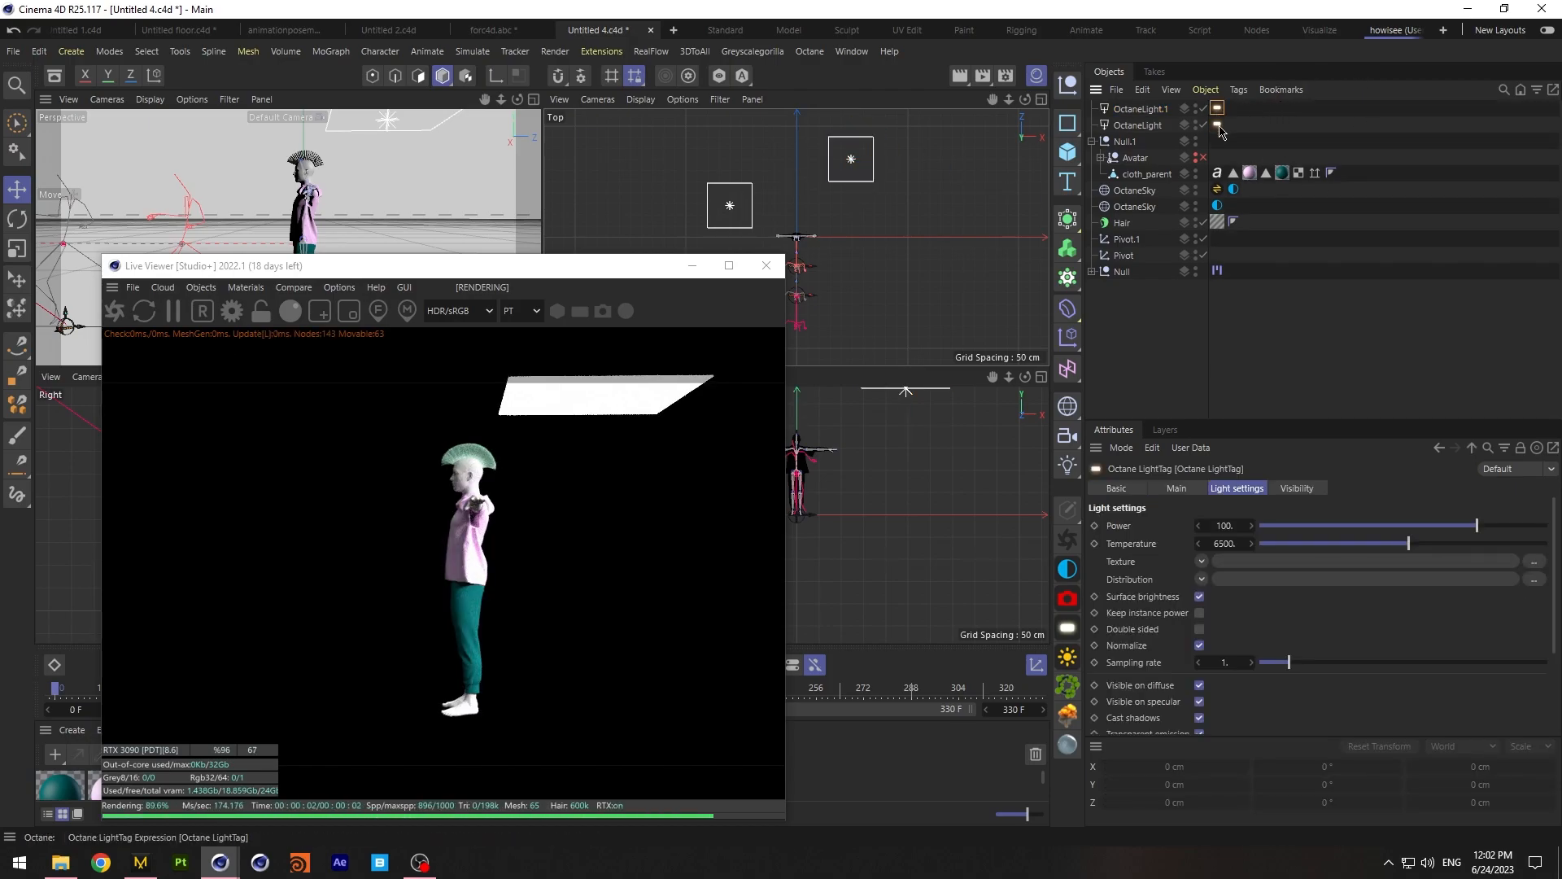
click(1308, 490)
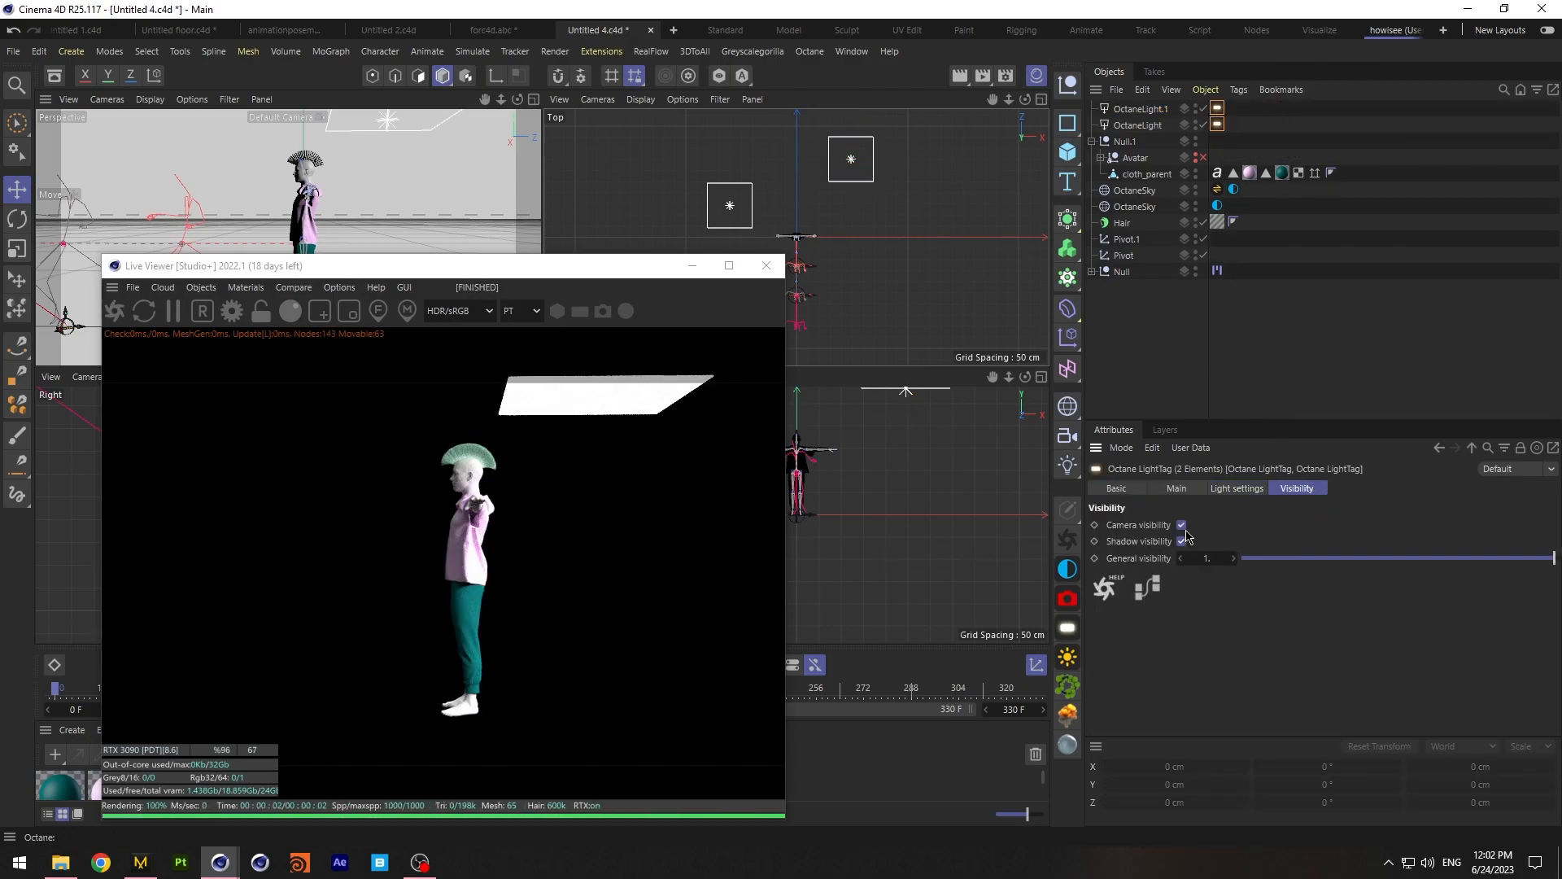
click(1237, 488)
scroll(1383, 602, down, 3)
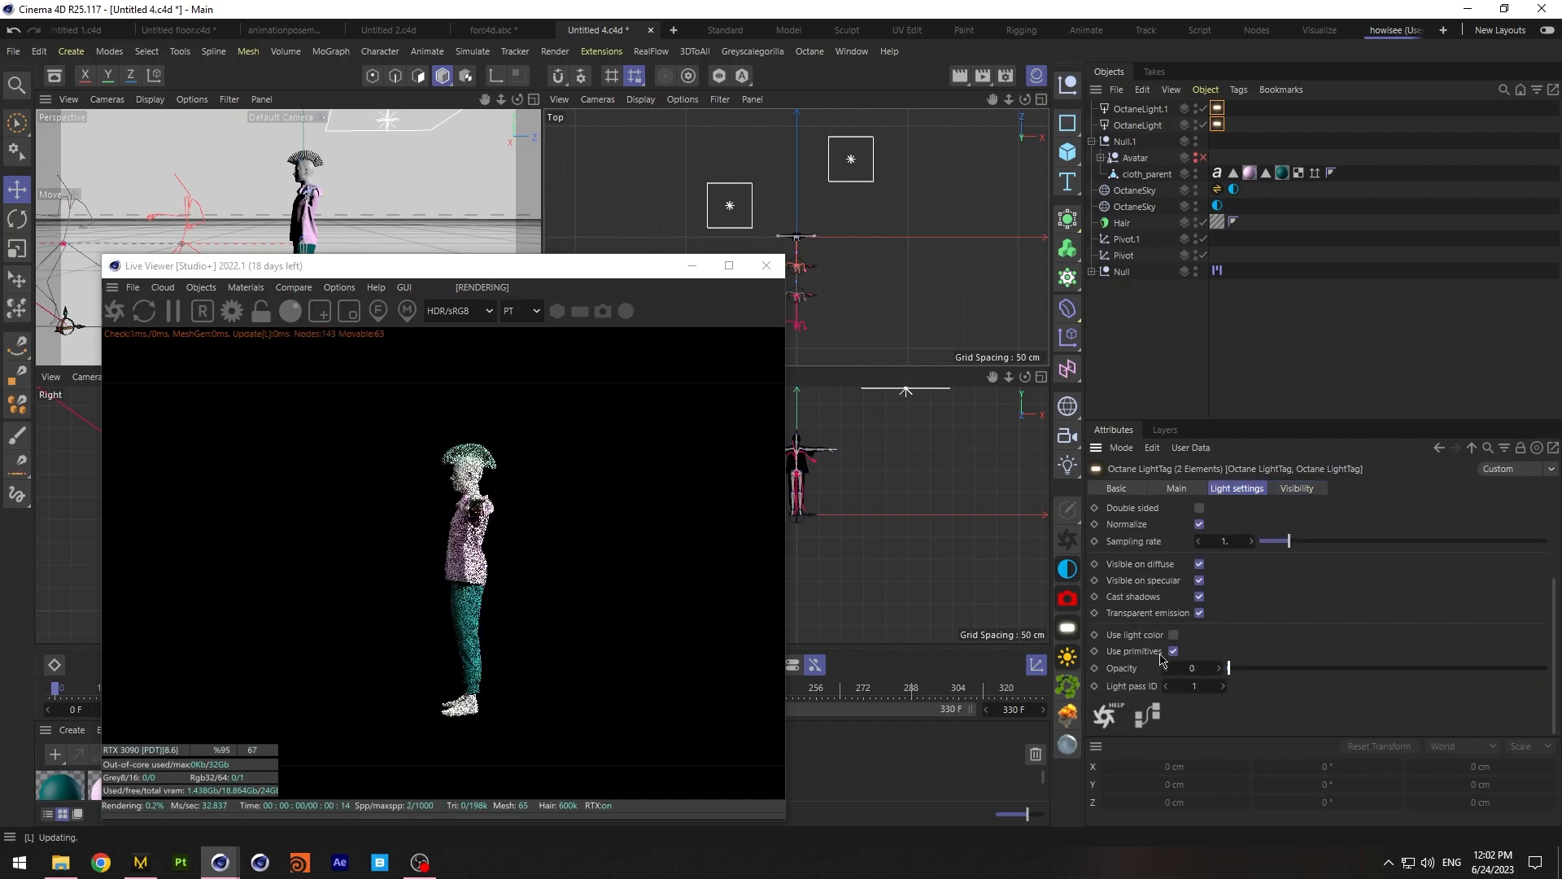
click(1324, 273)
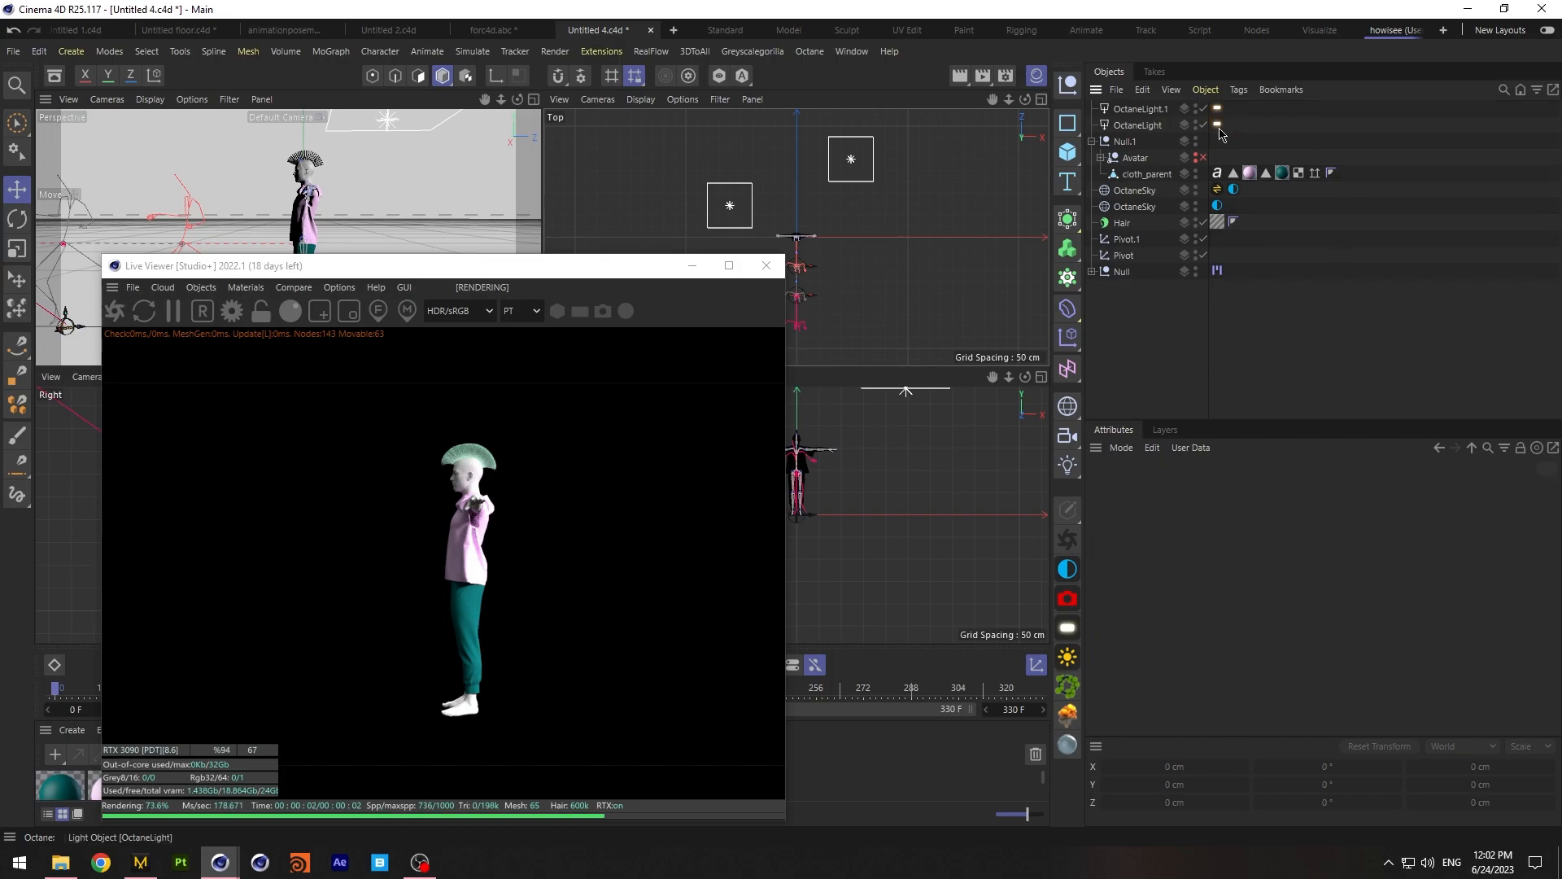
Open the light settings of OctaneLight's tag and disable OctaneLight.1
click(1154, 126)
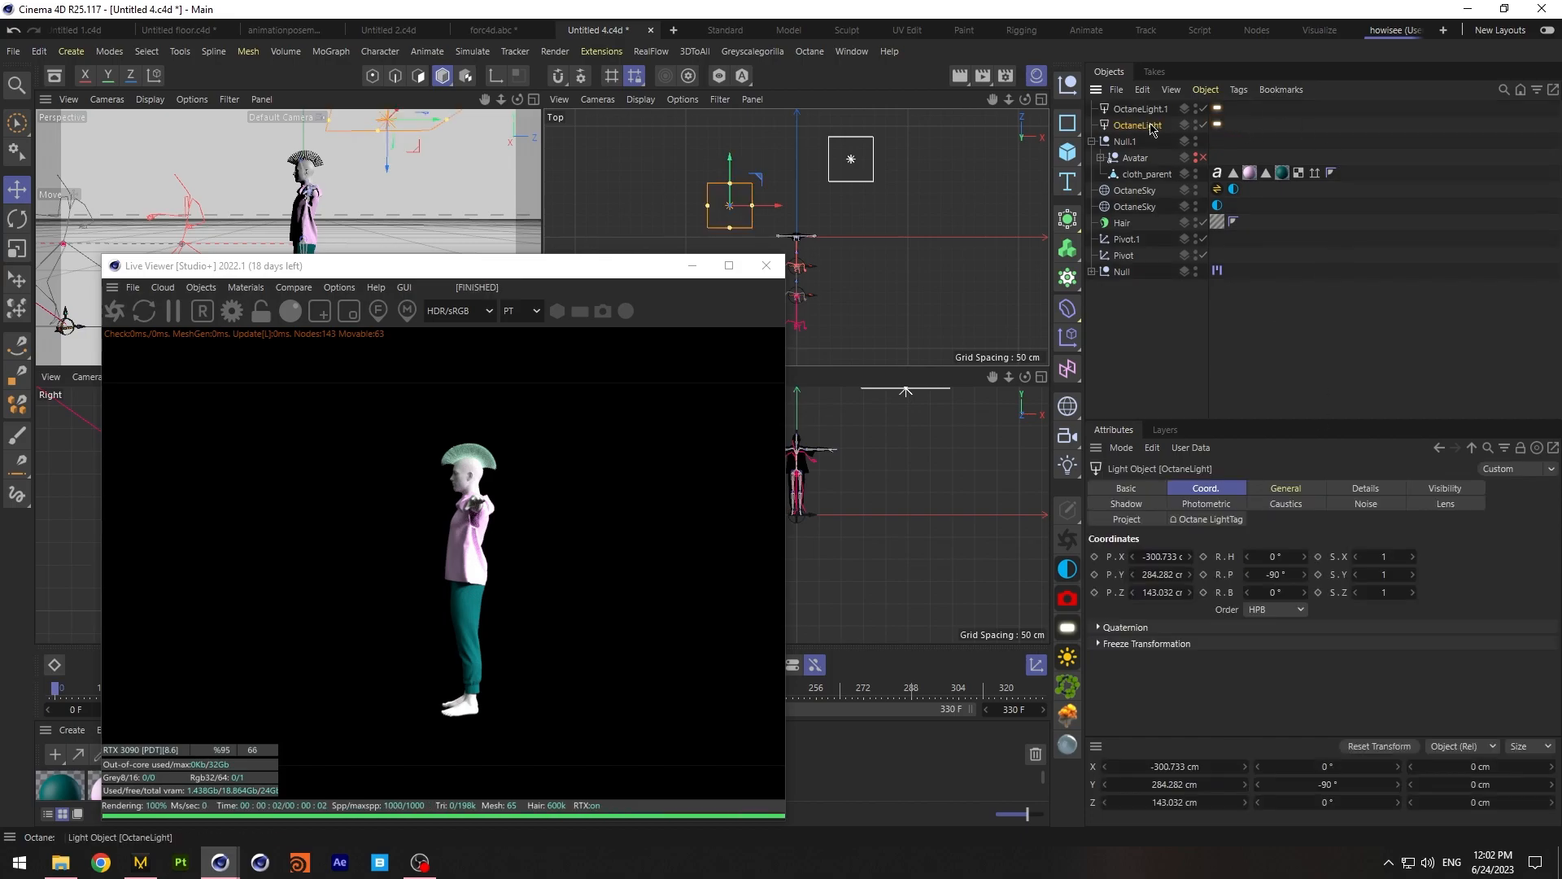
click(1218, 126)
click(1235, 489)
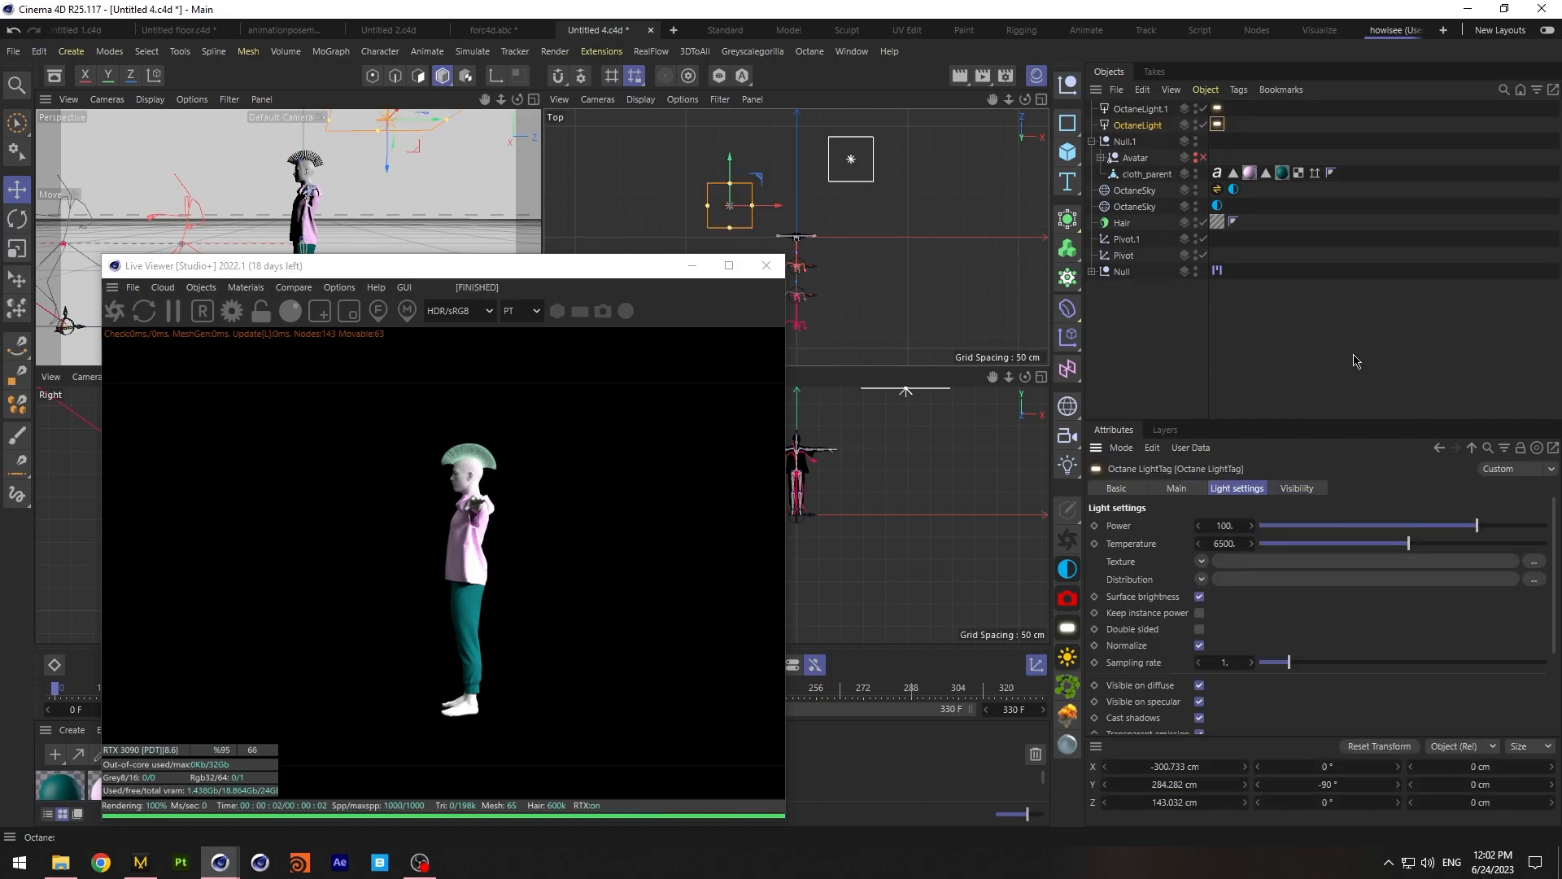
click(1204, 109)
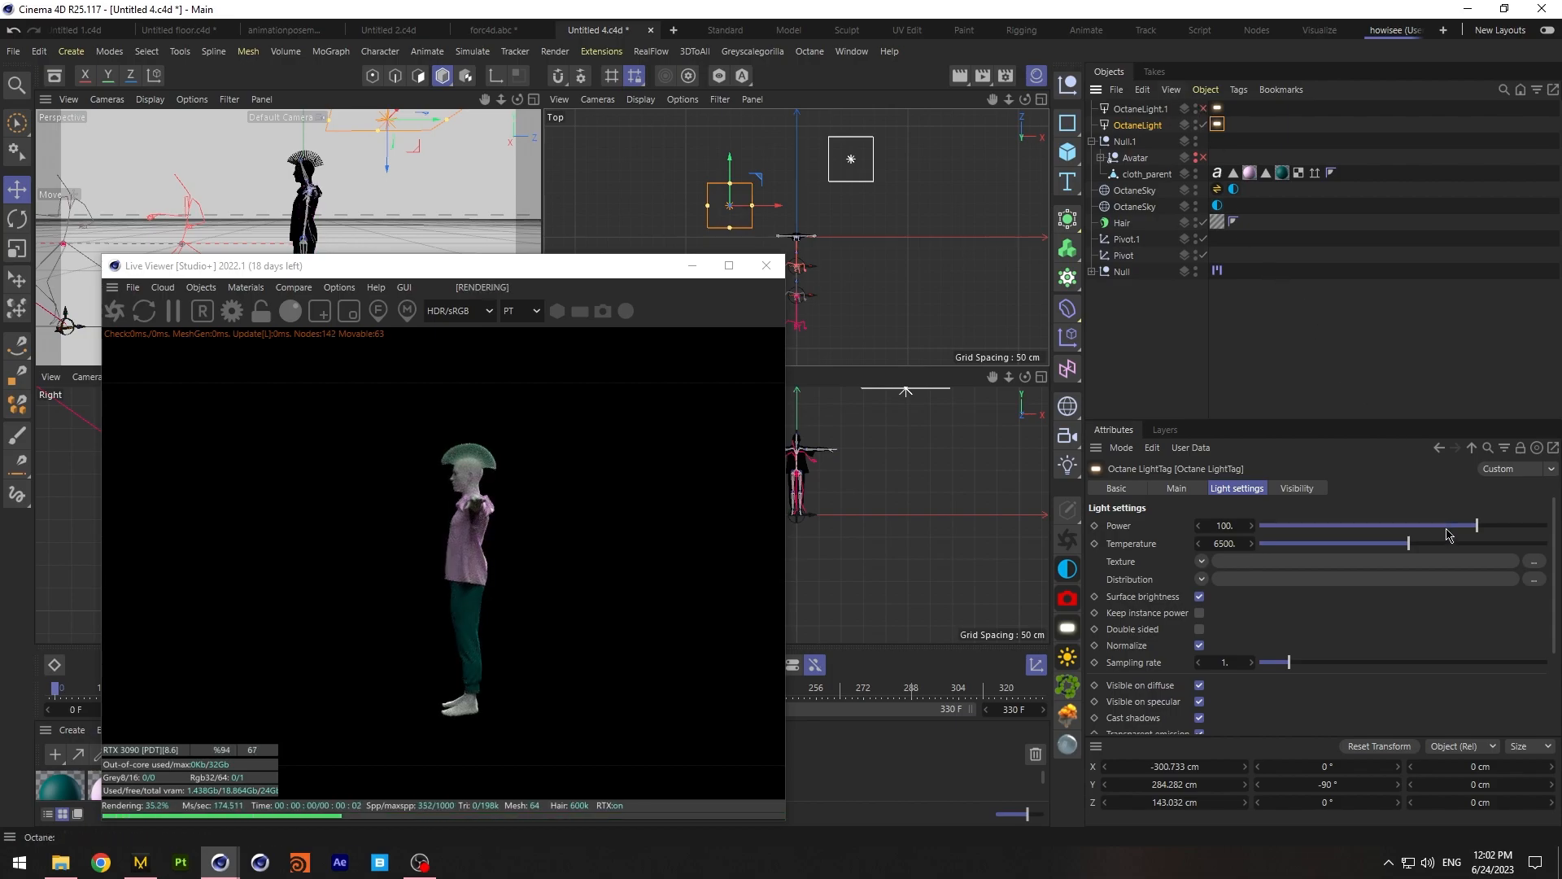
Raise OctaneLight's power to about 317 and shift the light to about X -282, Z 62 cm
mouse_move(1477, 526)
mouse_down()
mouse_move(1460, 526)
mouse_move(1494, 527)
mouse_up()
drag(731, 174, 769, 255)
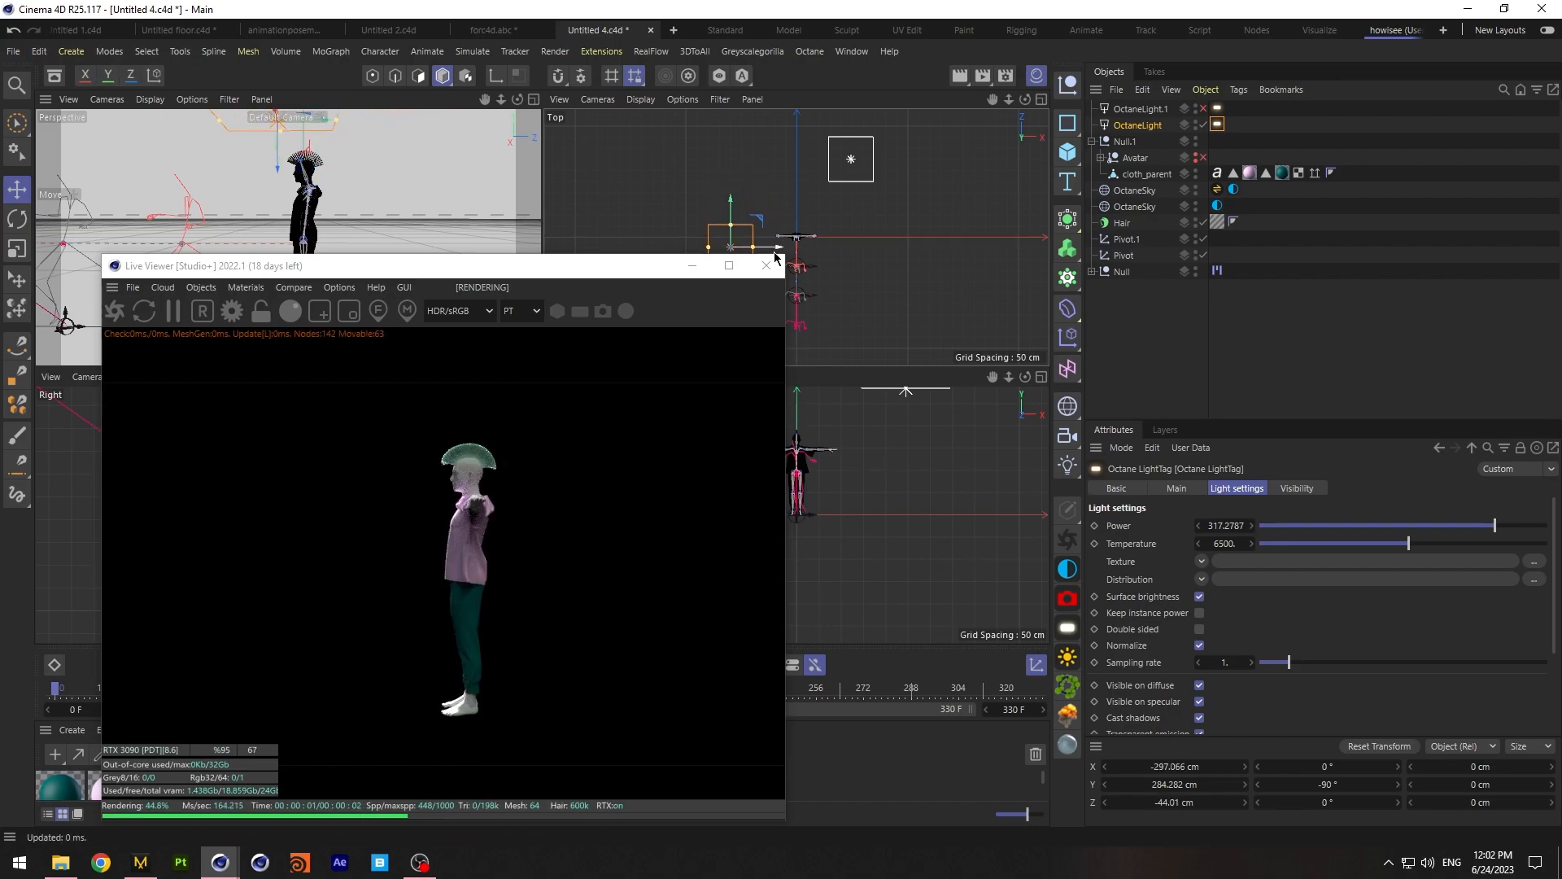
drag(734, 205, 736, 196)
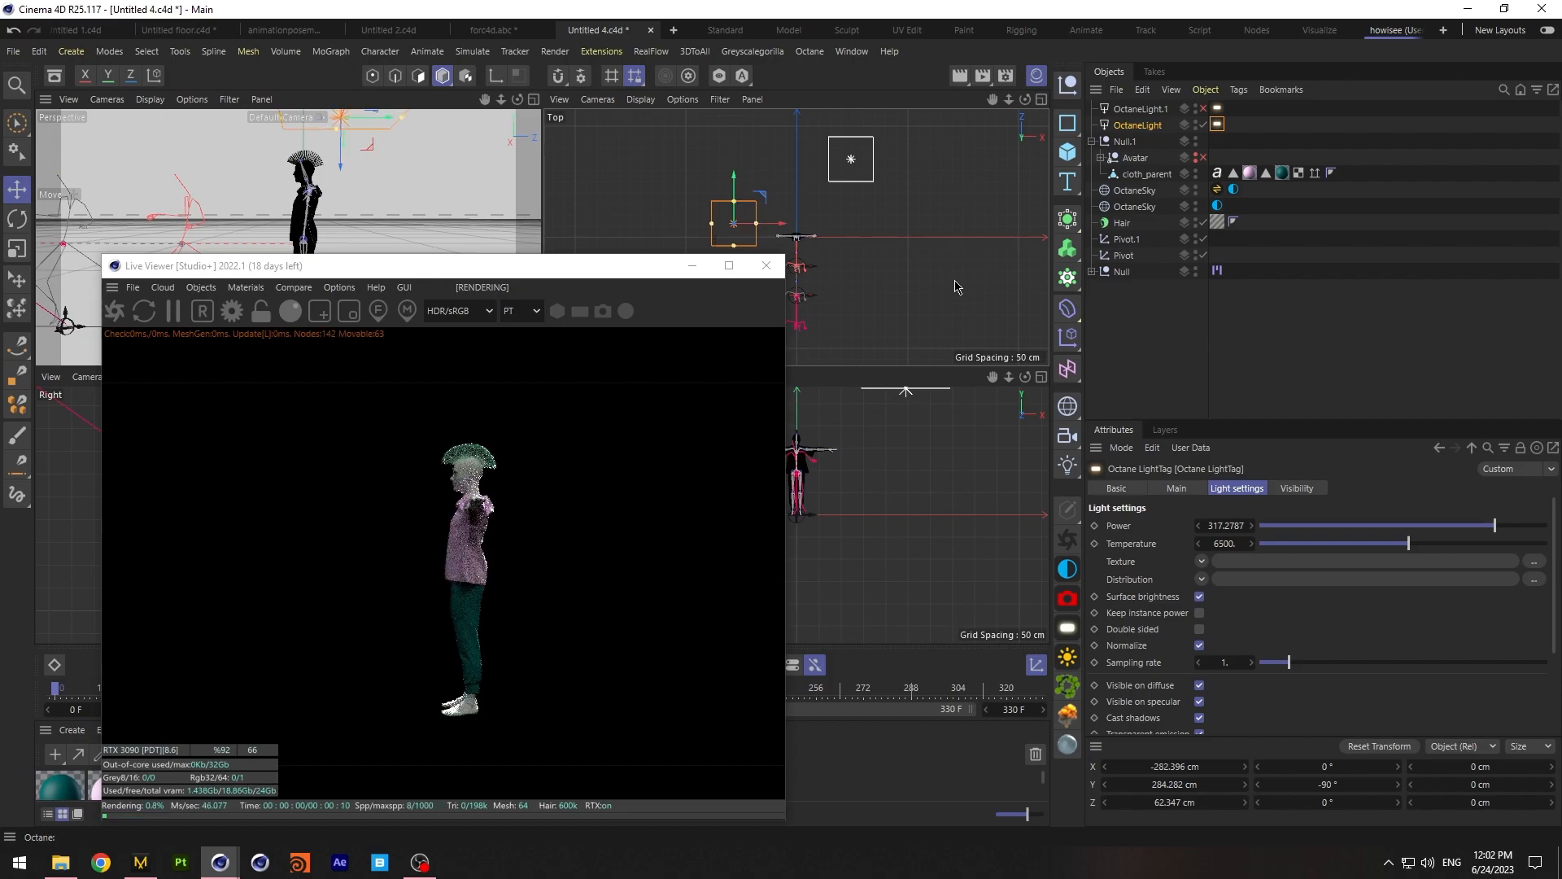
Try OctaneLight at temperatures of 500 and 5600, settling on about 6598 with a power of about 159
click(1462, 528)
drag(1407, 544, 1210, 537)
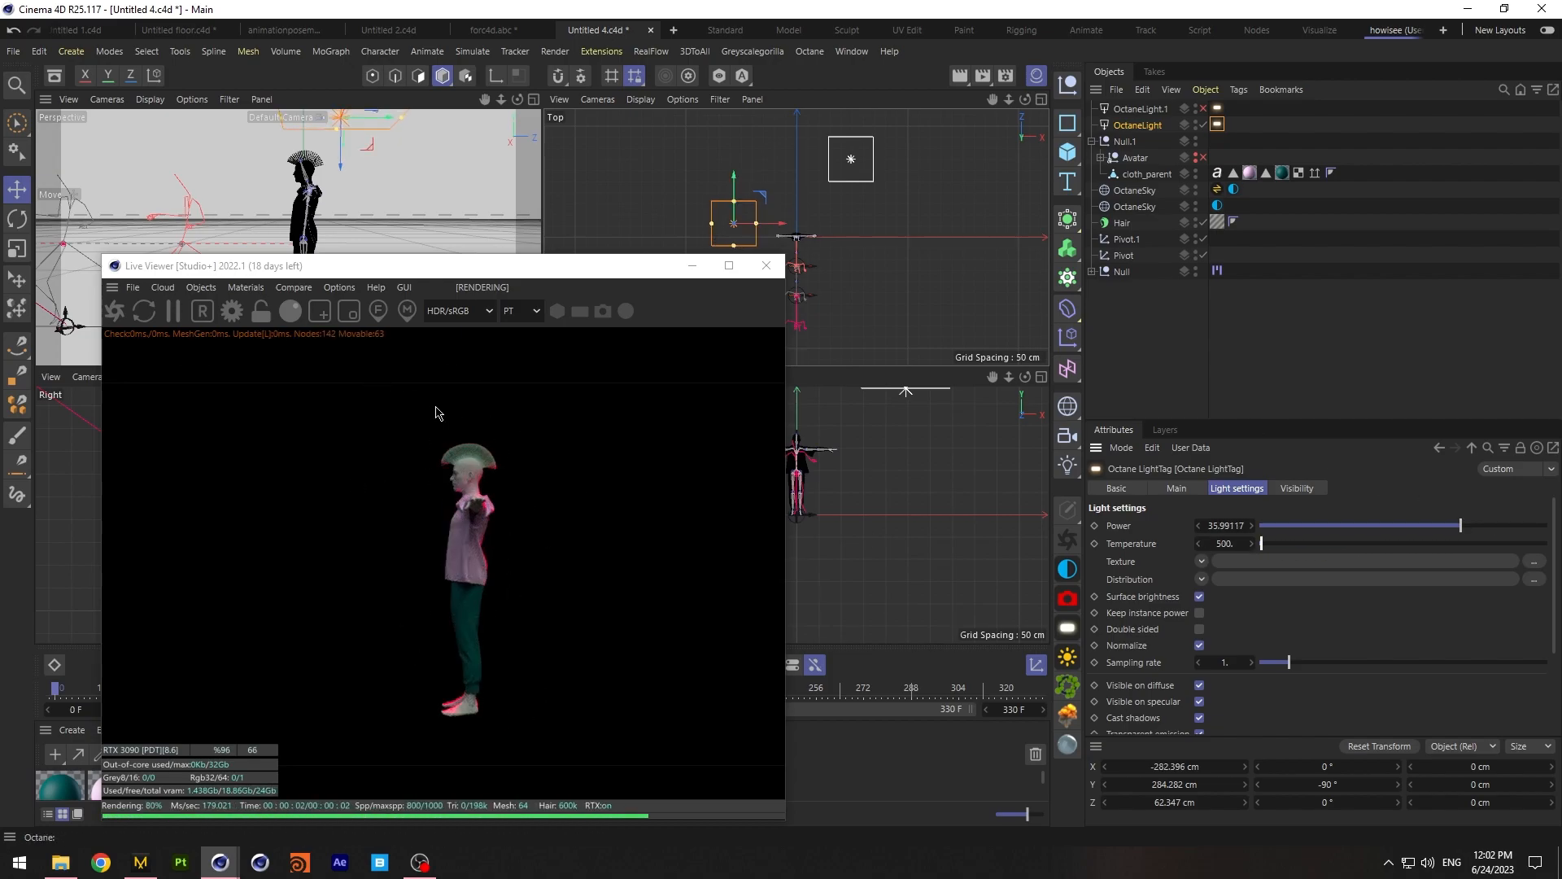
click(1385, 545)
drag(1386, 548, 1389, 549)
click(1228, 544)
text(5600)
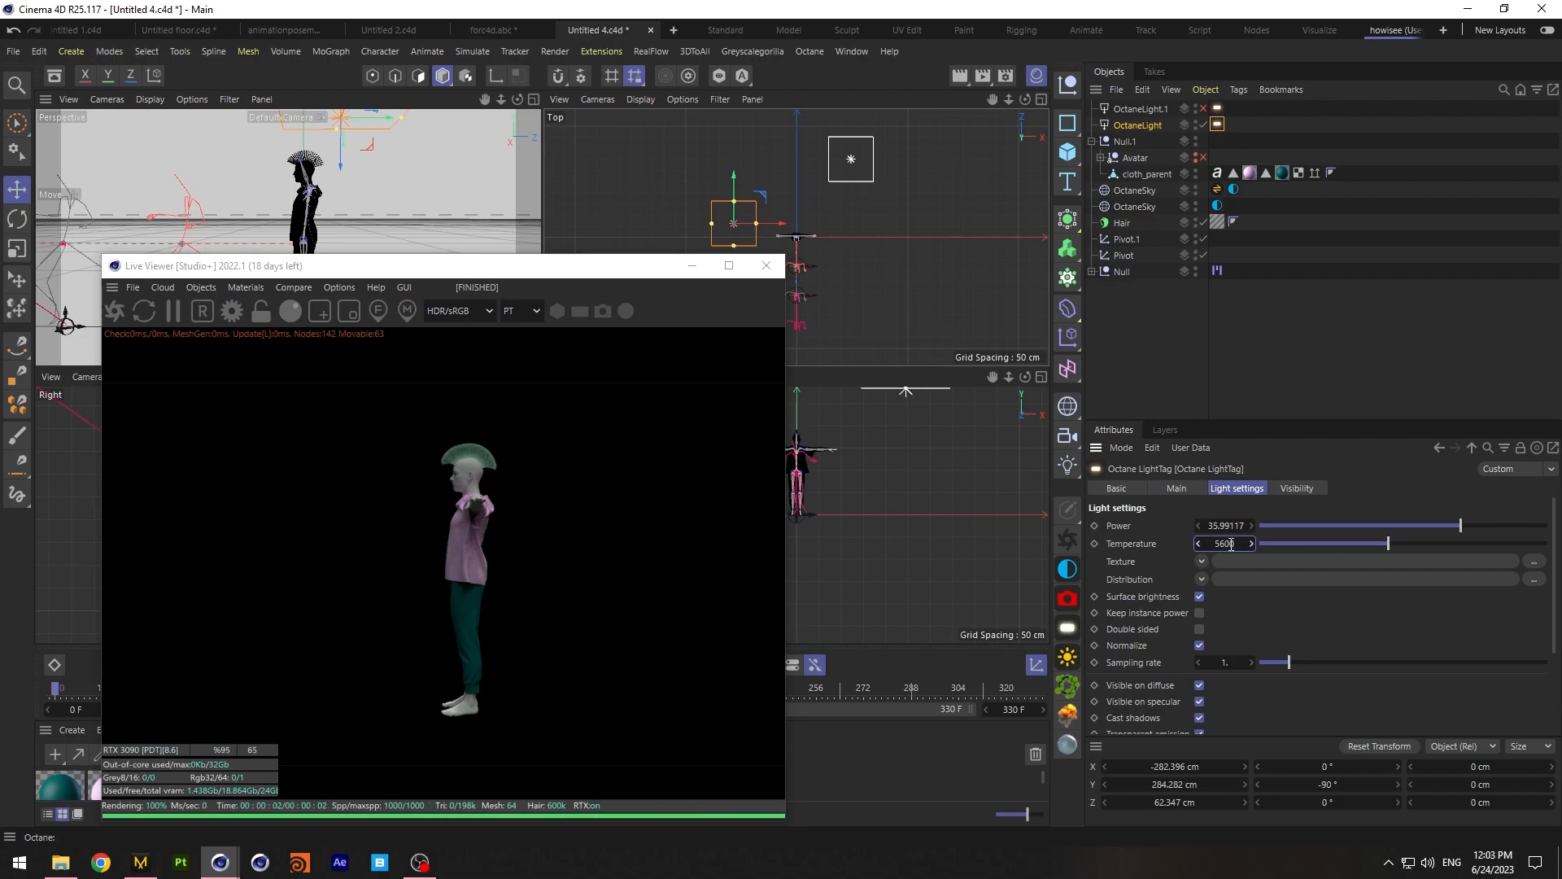
key(Return)
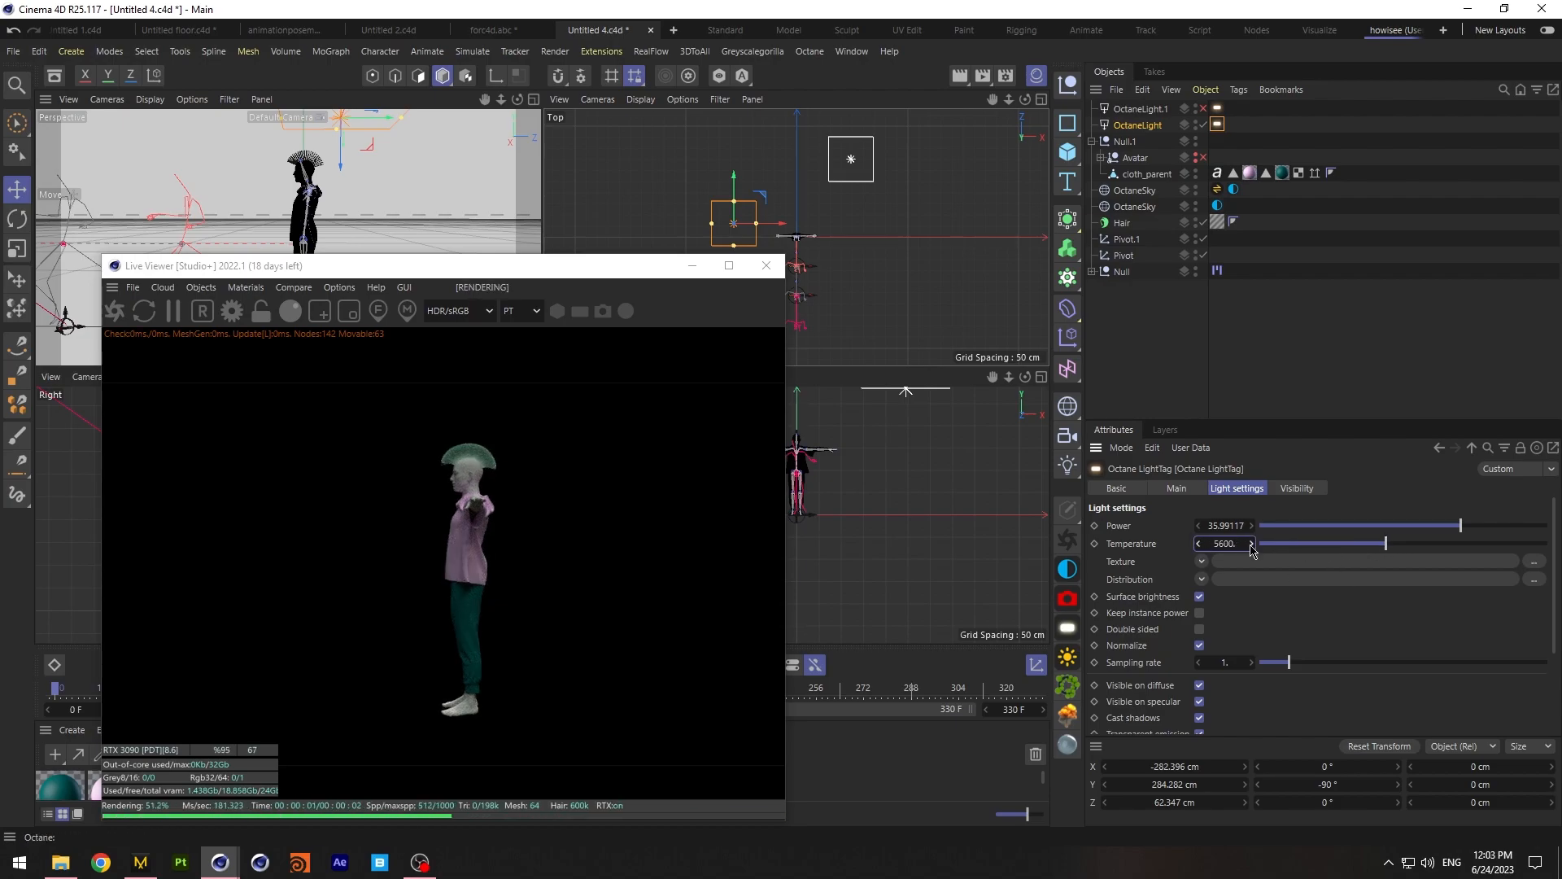
drag(1406, 544, 1481, 528)
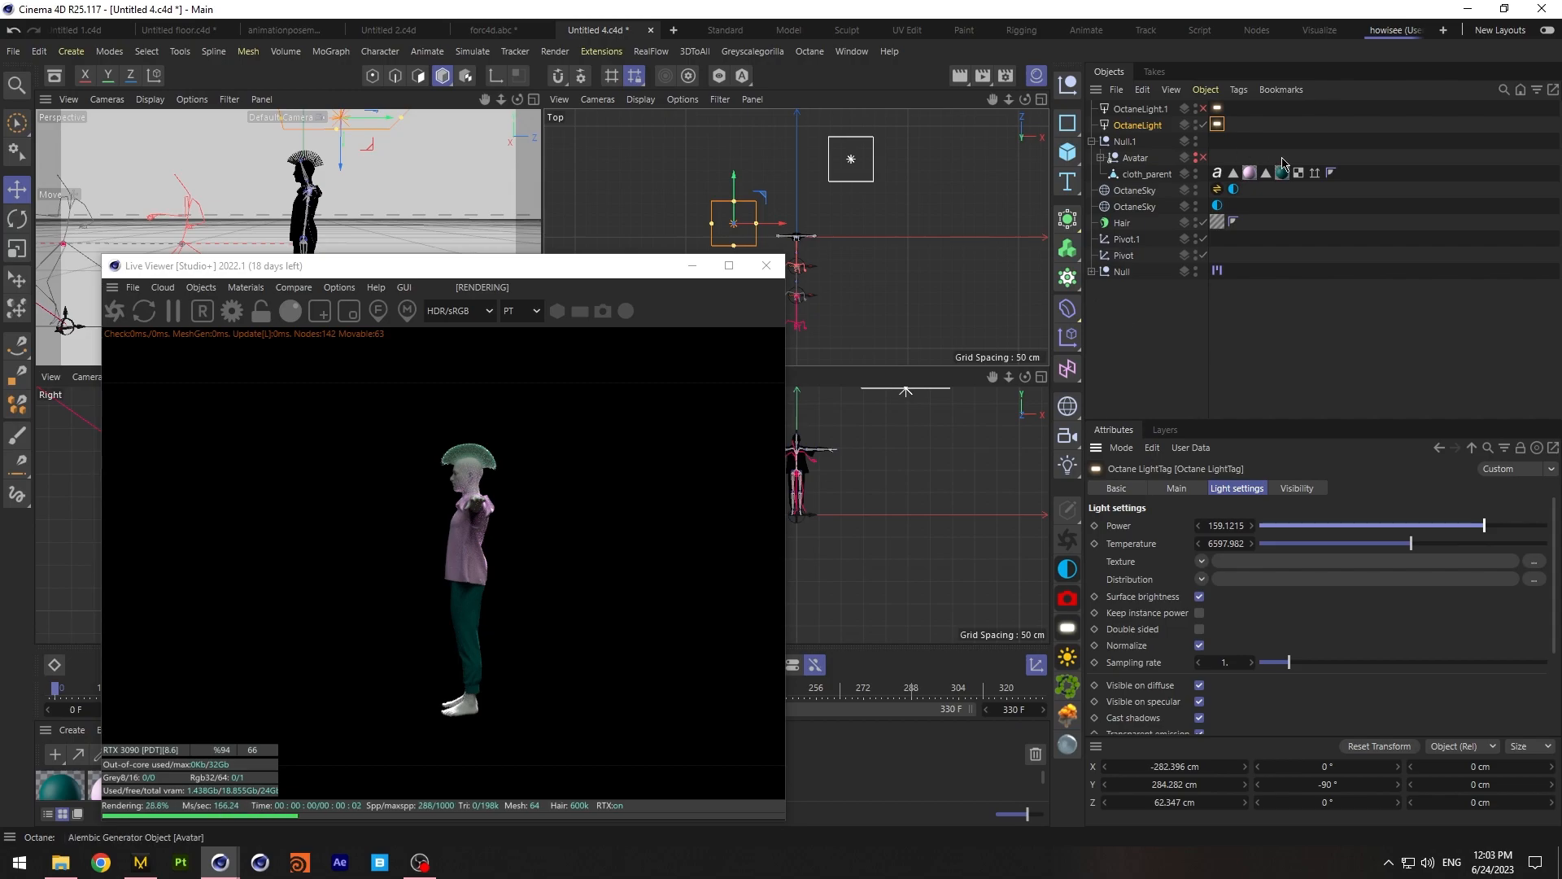
Rotate the primary HDRI environment to about RotX -0.38 and RotY -0.89, and restart the live render
click(1217, 205)
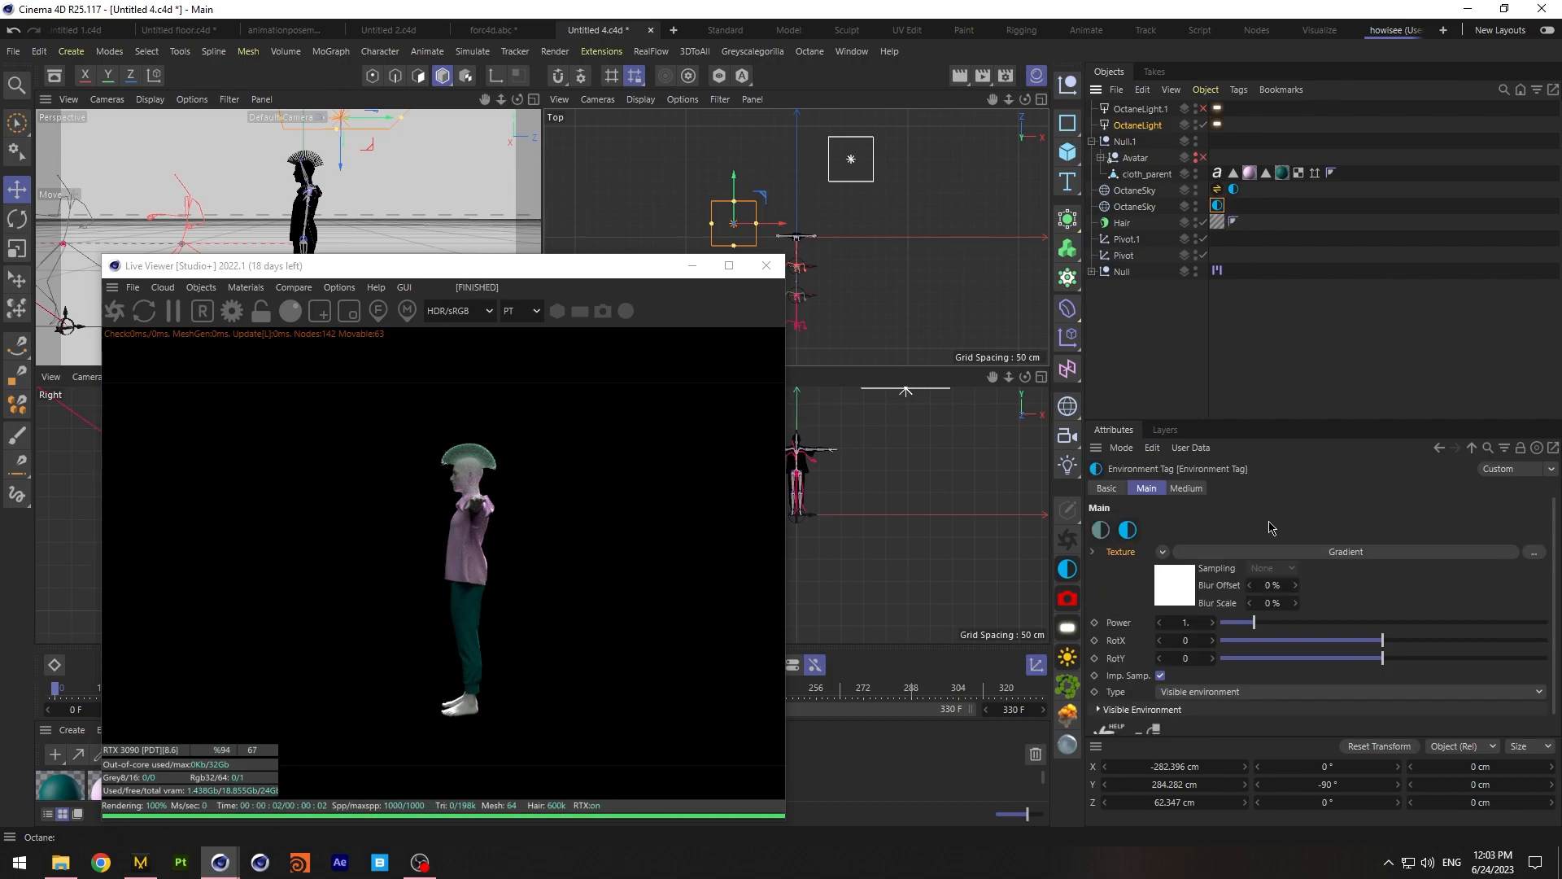
click(1233, 192)
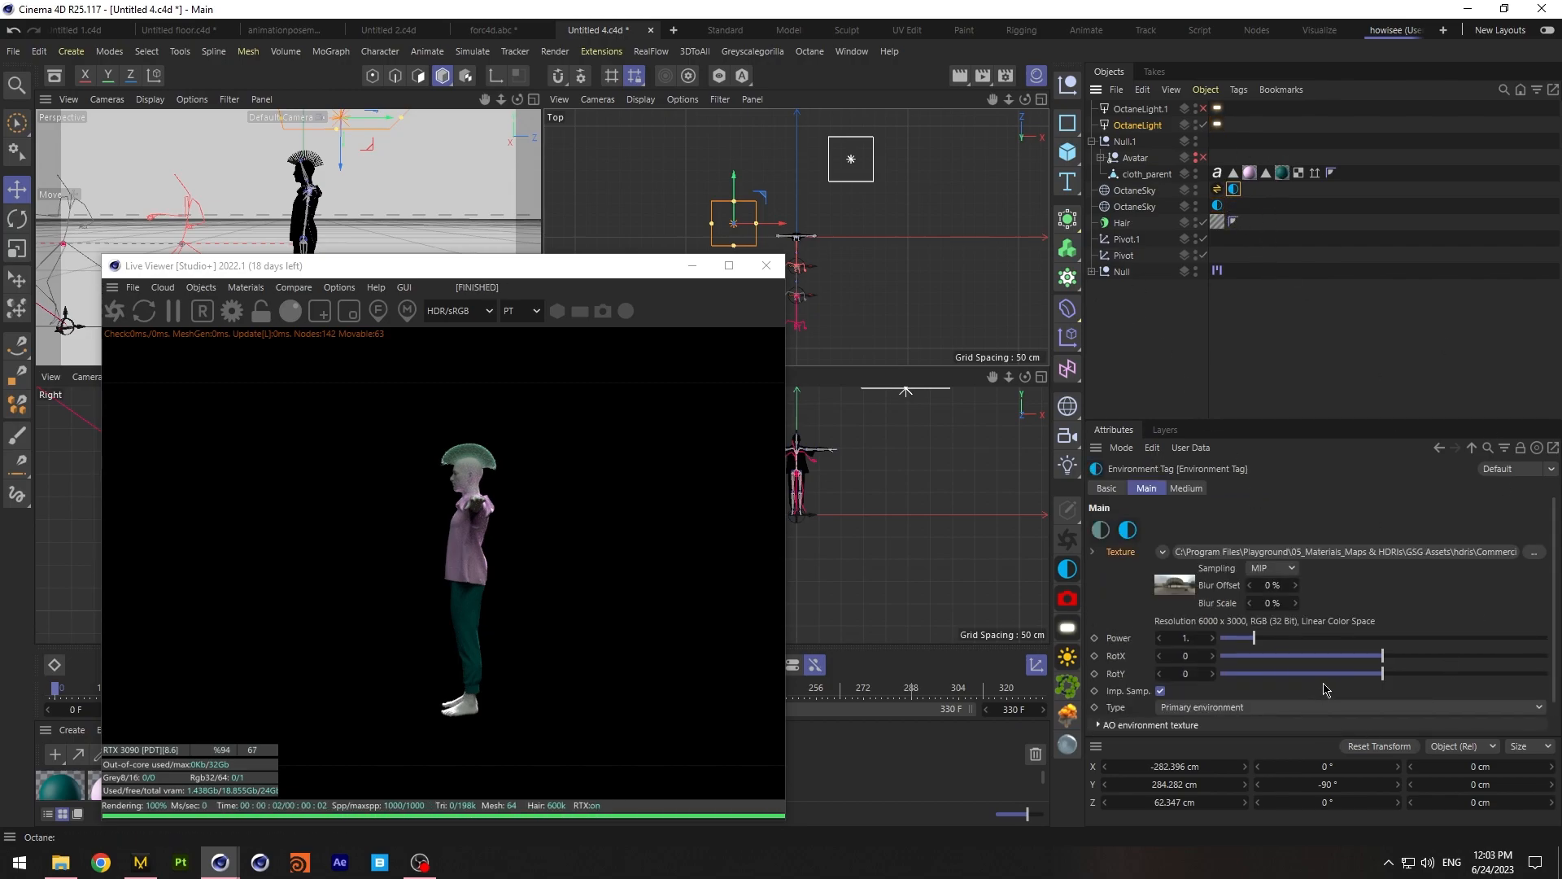
click(1241, 674)
drag(1350, 657, 1320, 657)
click(122, 316)
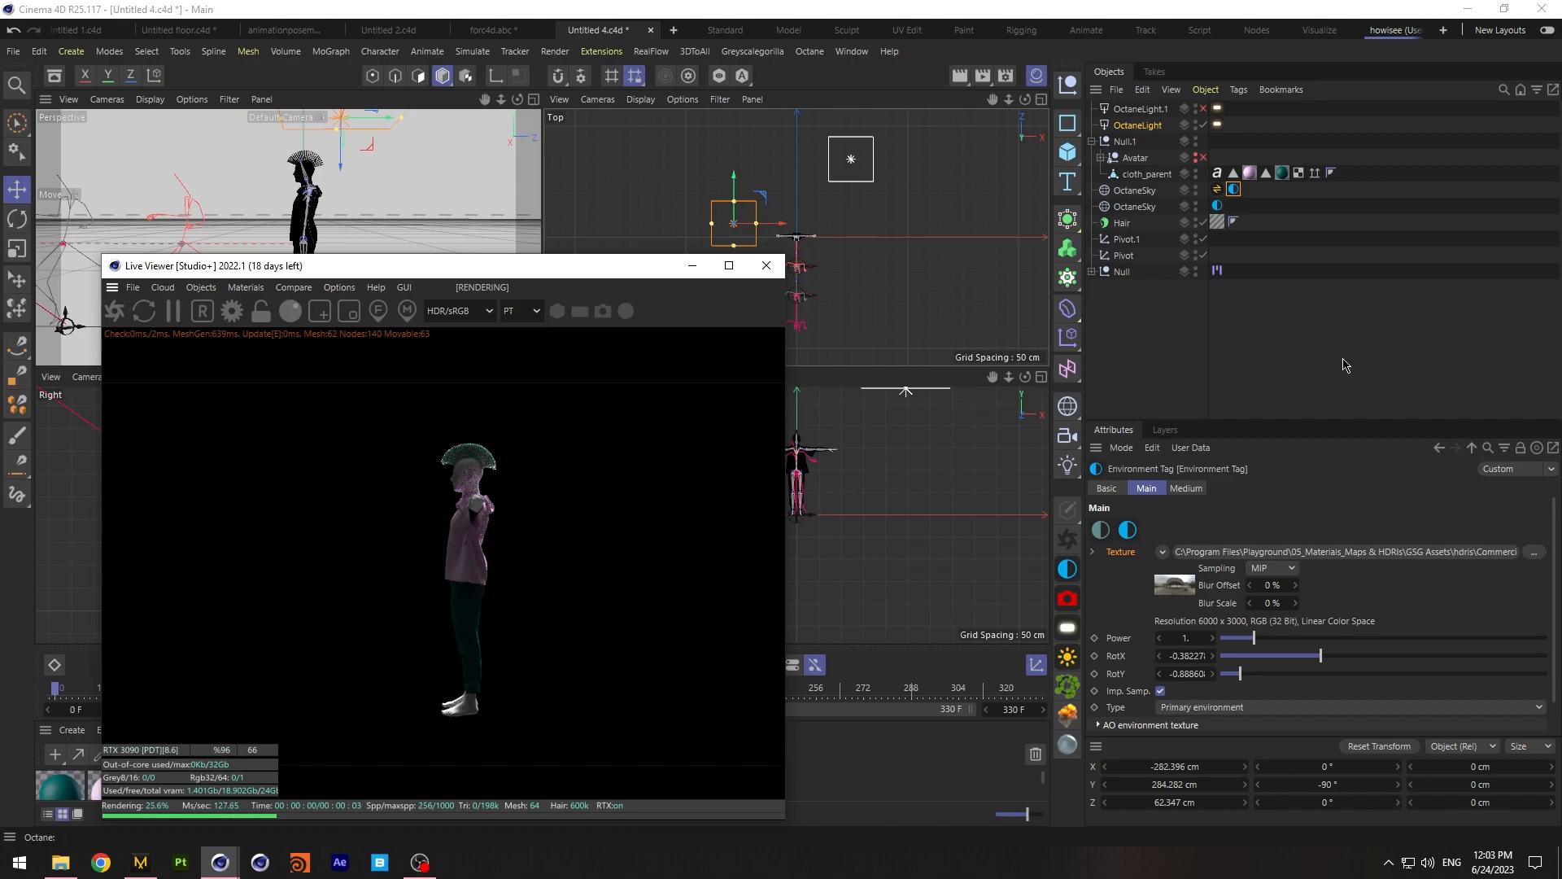
Shift OctaneLight to about X -242, Z 7 cm and enable OctaneLight.1
click(1139, 126)
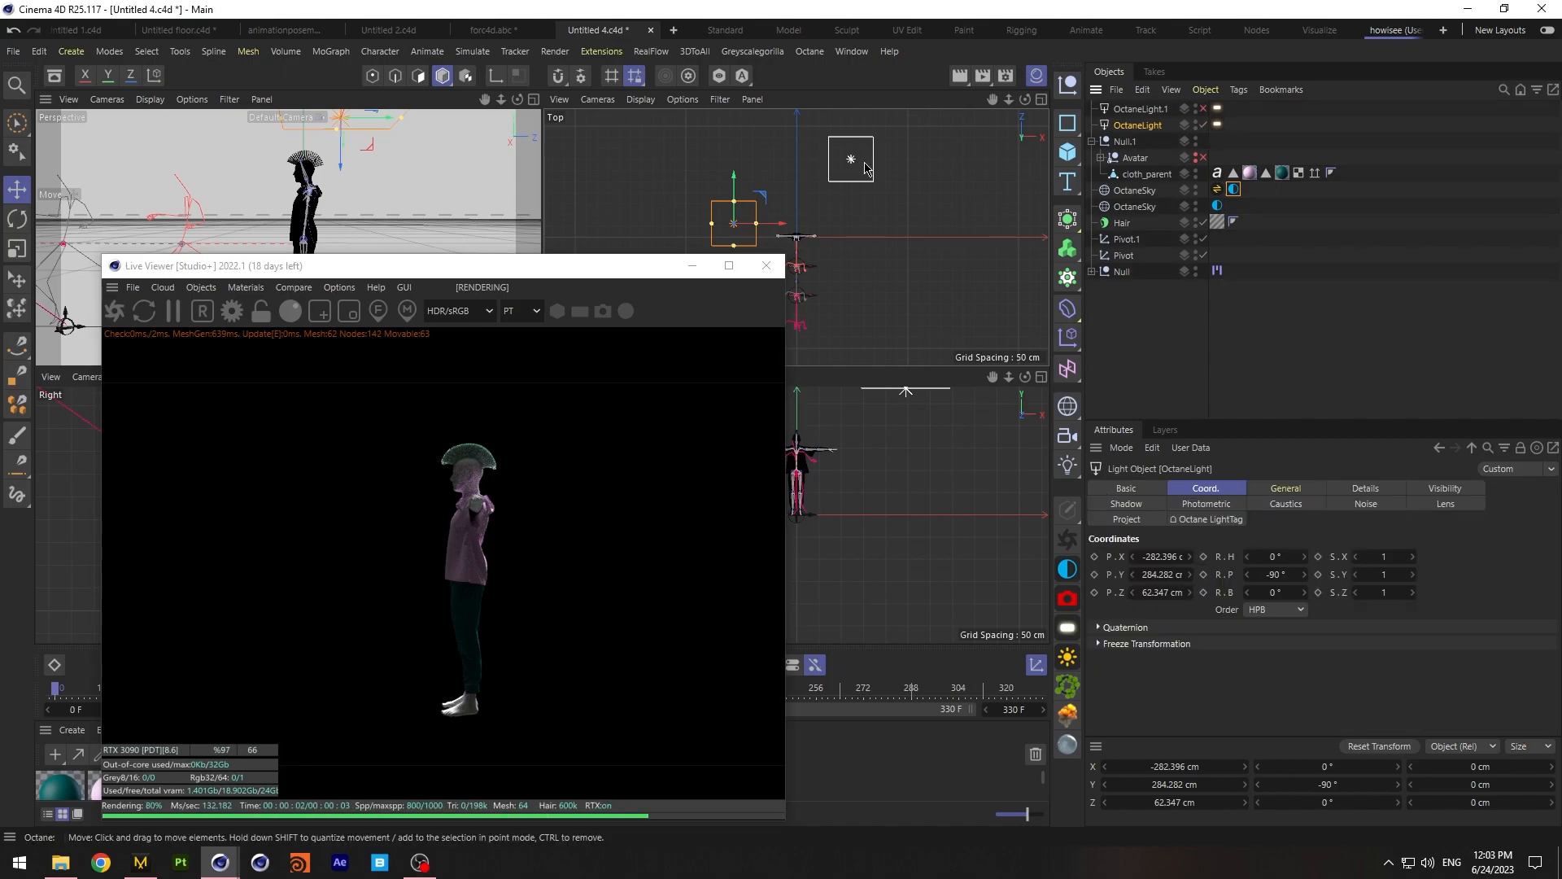
drag(772, 224, 746, 202)
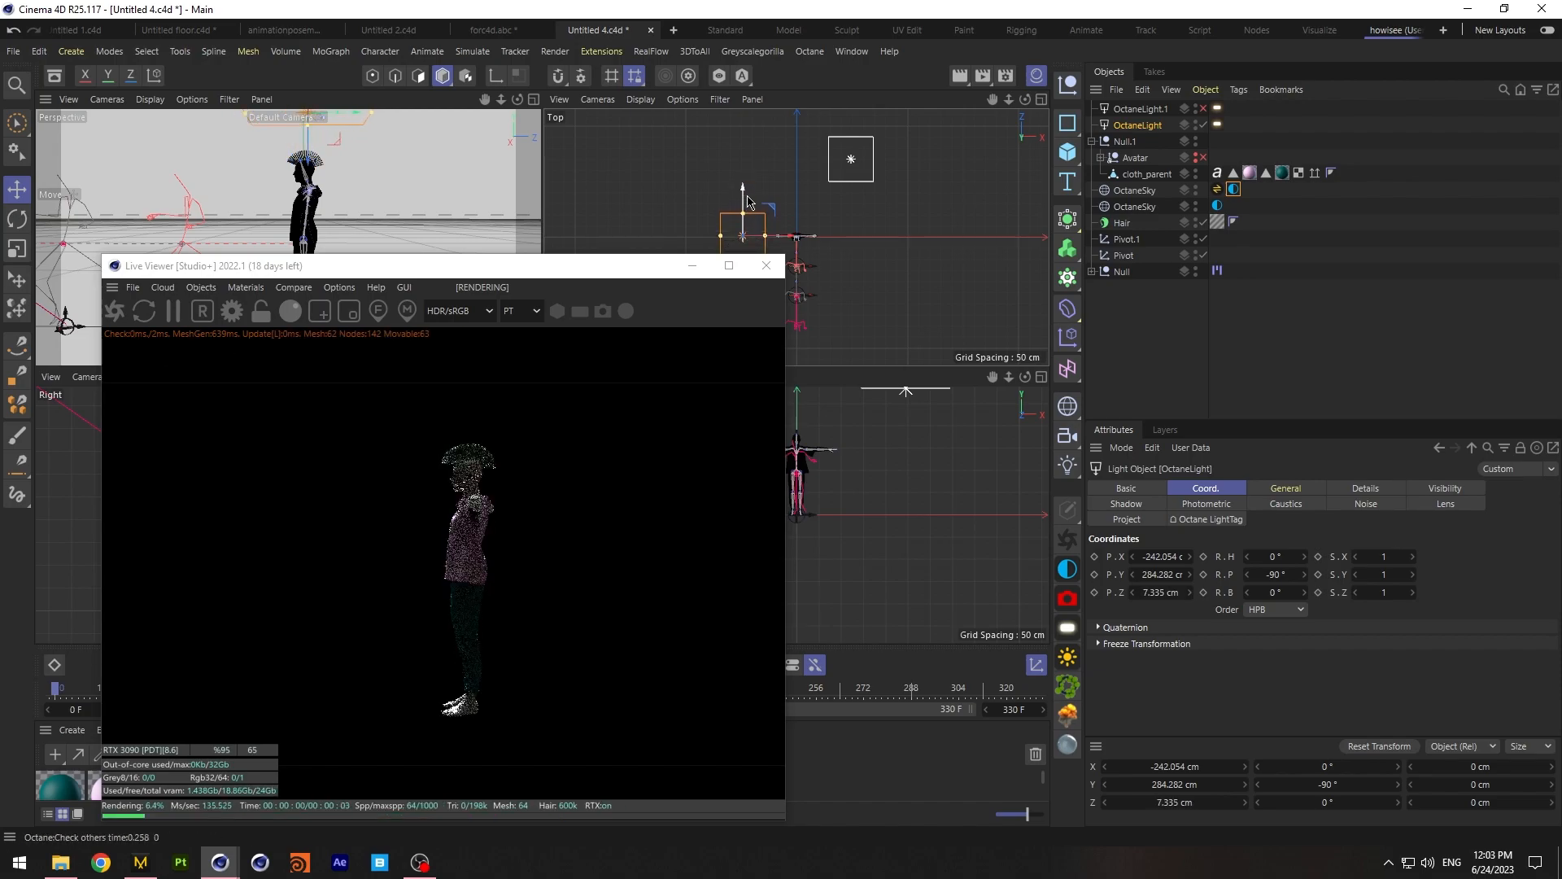
click(1203, 109)
Move OctaneLight.1 behind and to the far side of the character, at about X 590, Y 401, Z 403 cm
click(1134, 109)
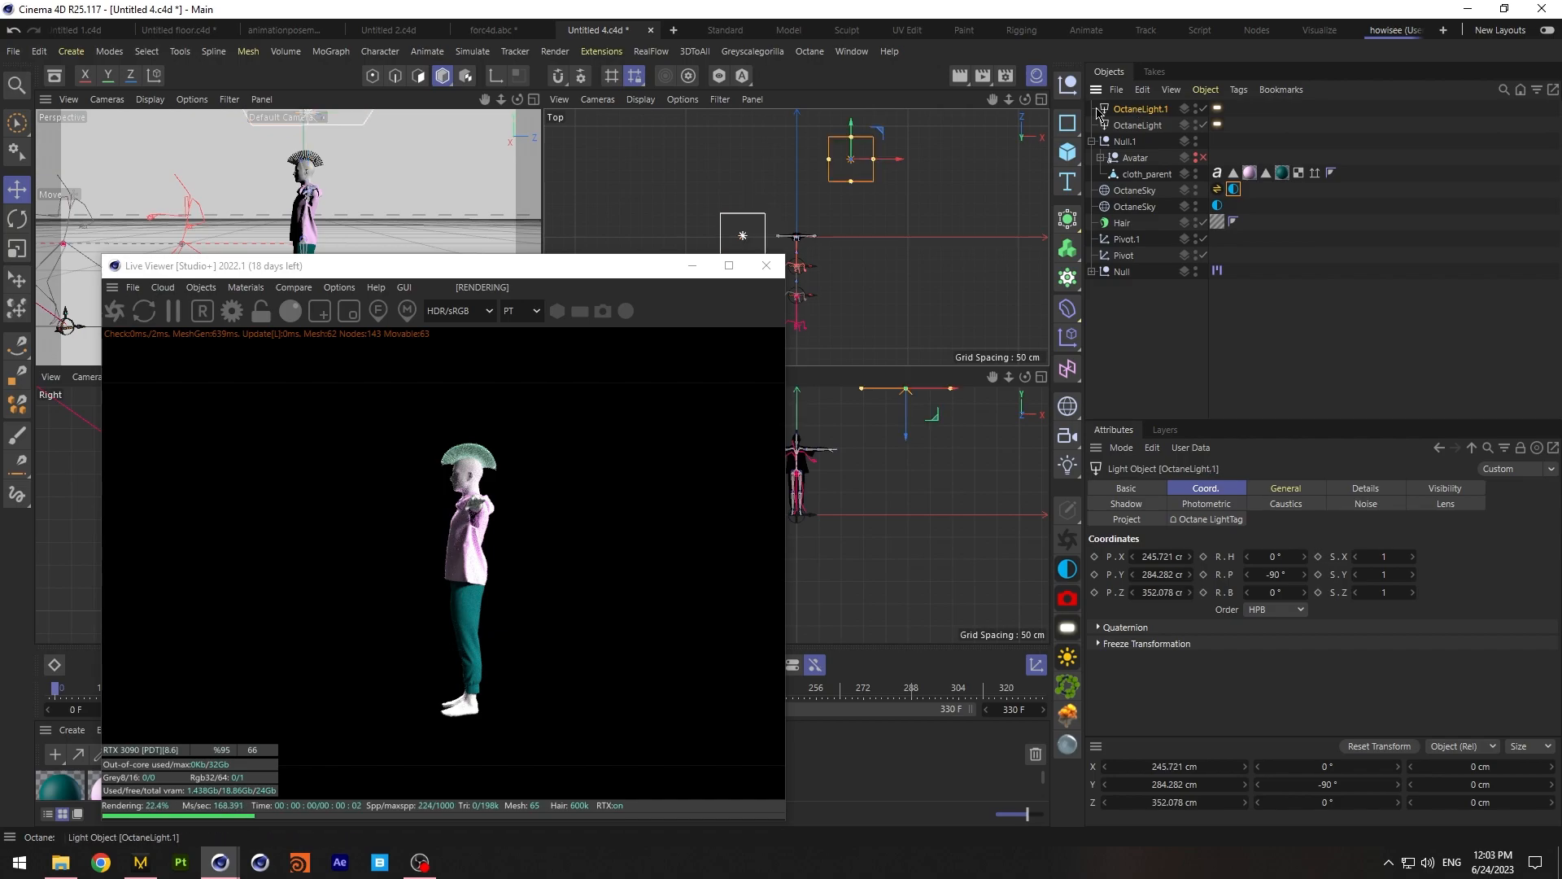
drag(897, 159, 786, 155)
drag(992, 376, 1099, 429)
drag(883, 482, 883, 430)
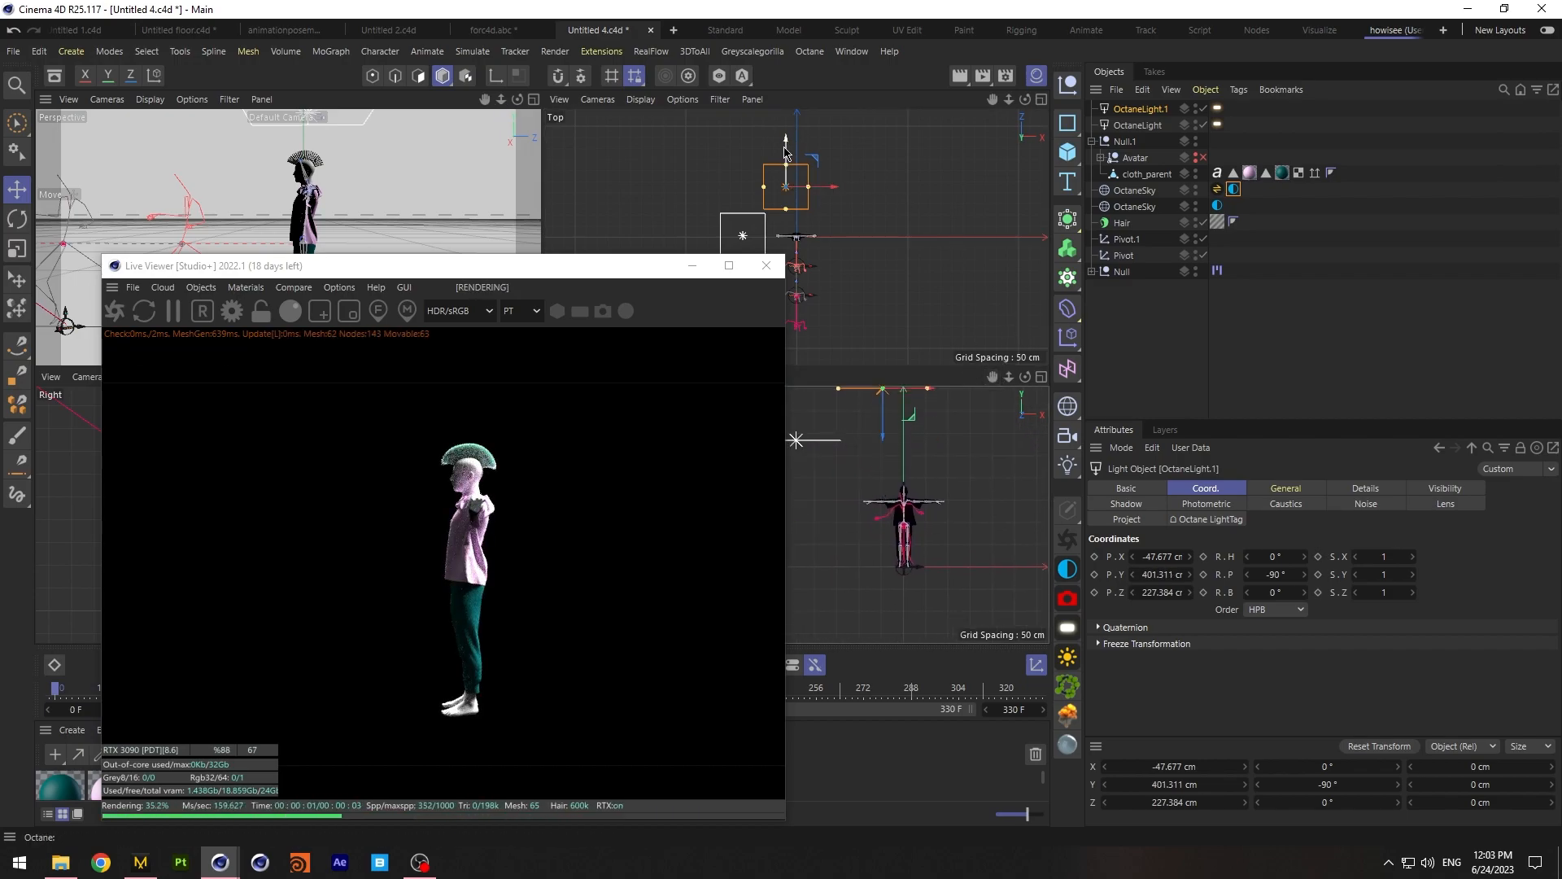
mouse_move(785, 155)
mouse_down()
mouse_move(783, 187)
mouse_move(785, 118)
mouse_move(785, 148)
mouse_up()
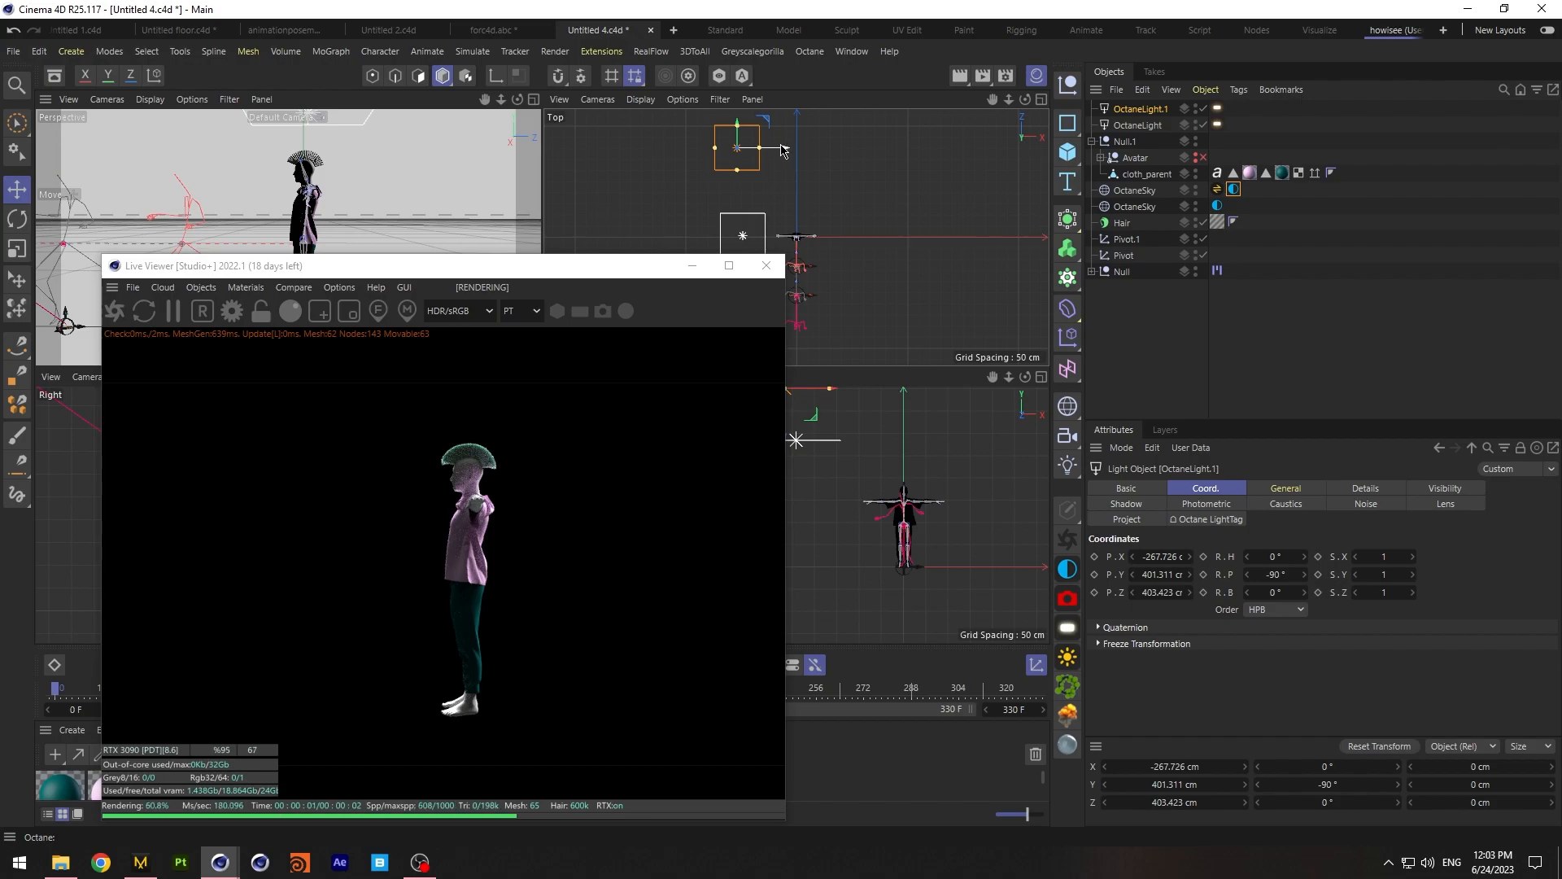
drag(783, 149, 976, 151)
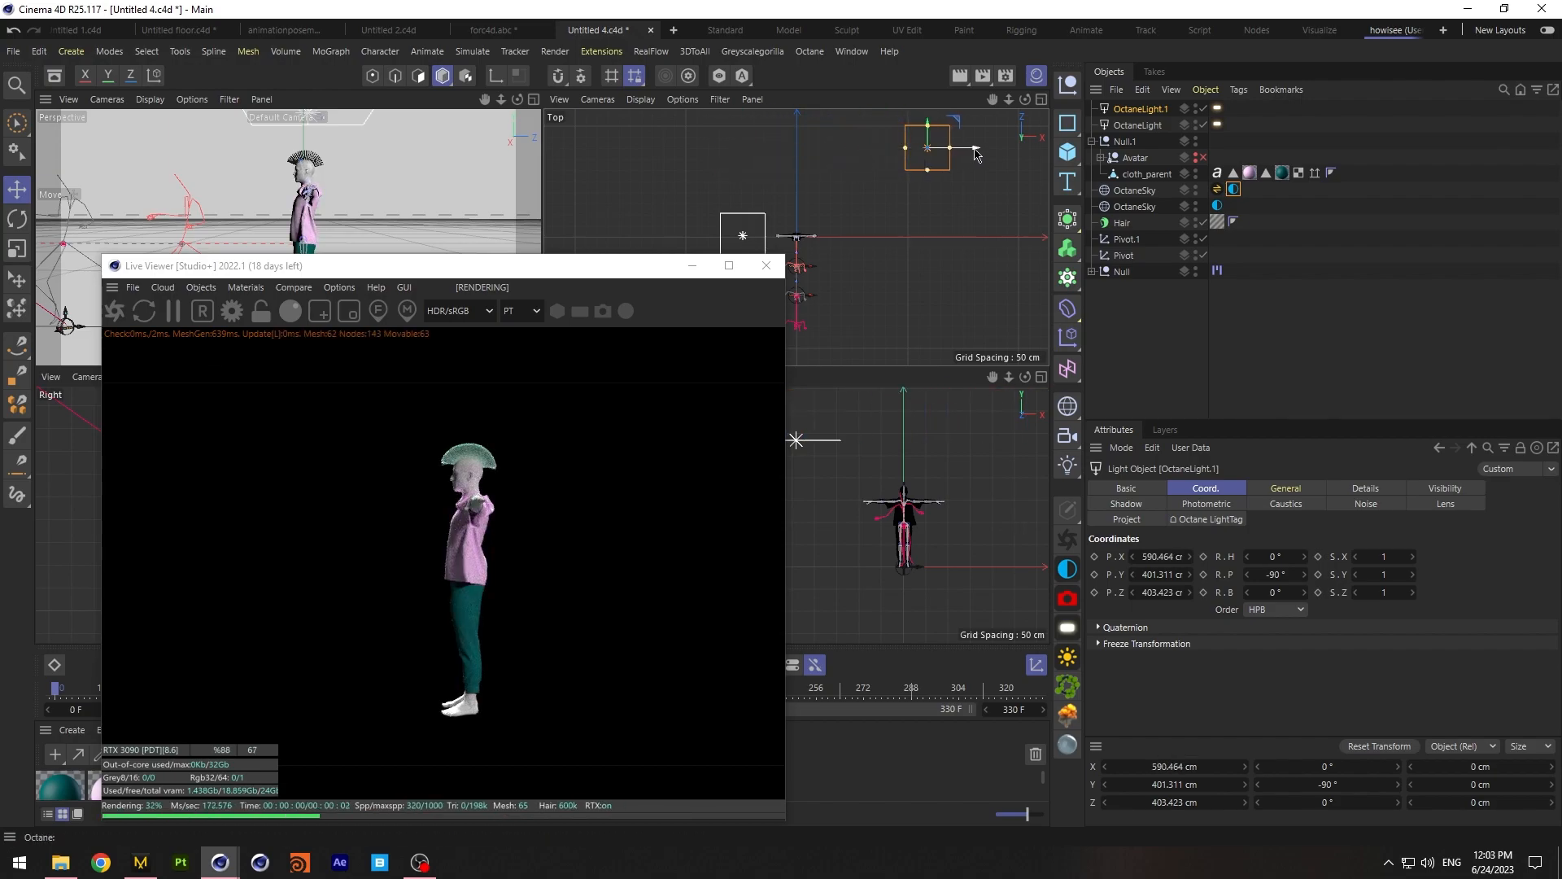
Lower the power of OctaneLight.1 to about 42
click(1217, 108)
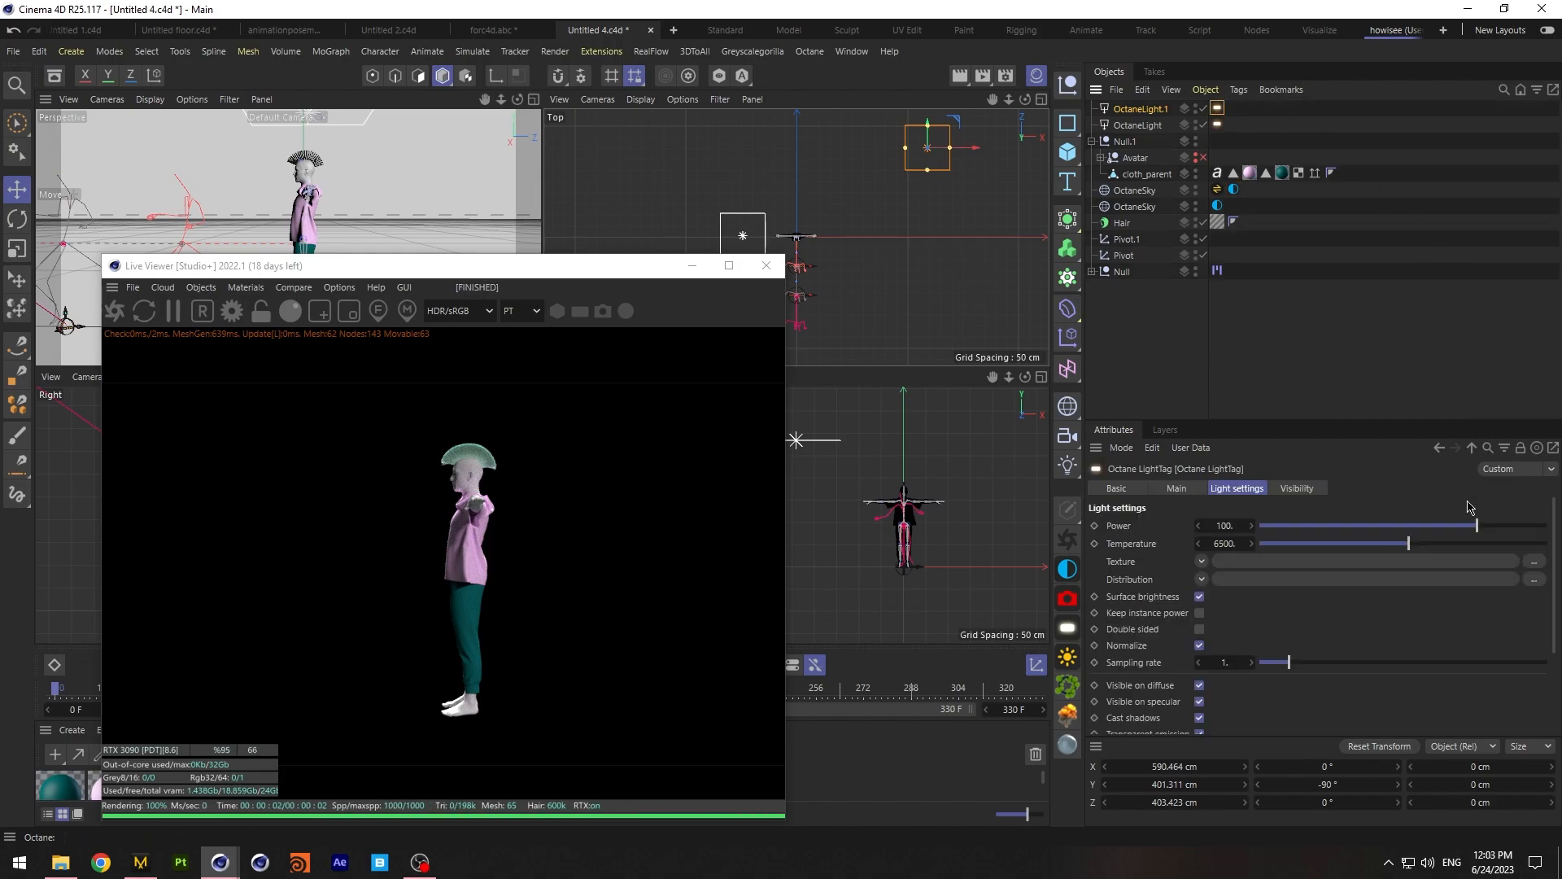
click(1449, 526)
drag(1437, 530, 1457, 531)
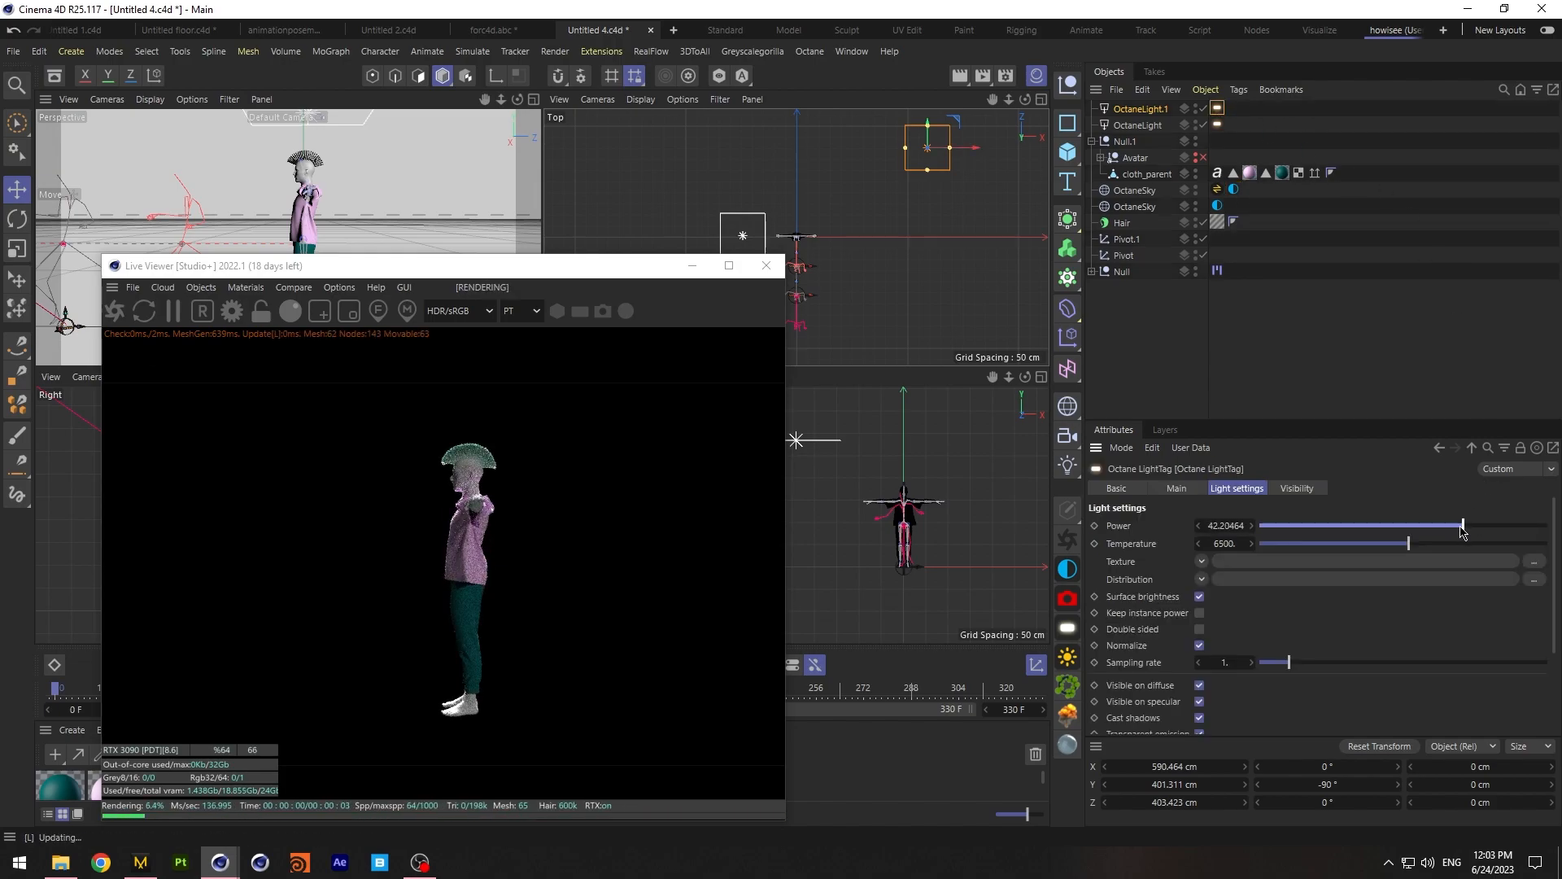
Move the Live Viewer off the material list and enlarge the material area to show full thumbnails
drag(583, 272, 755, 110)
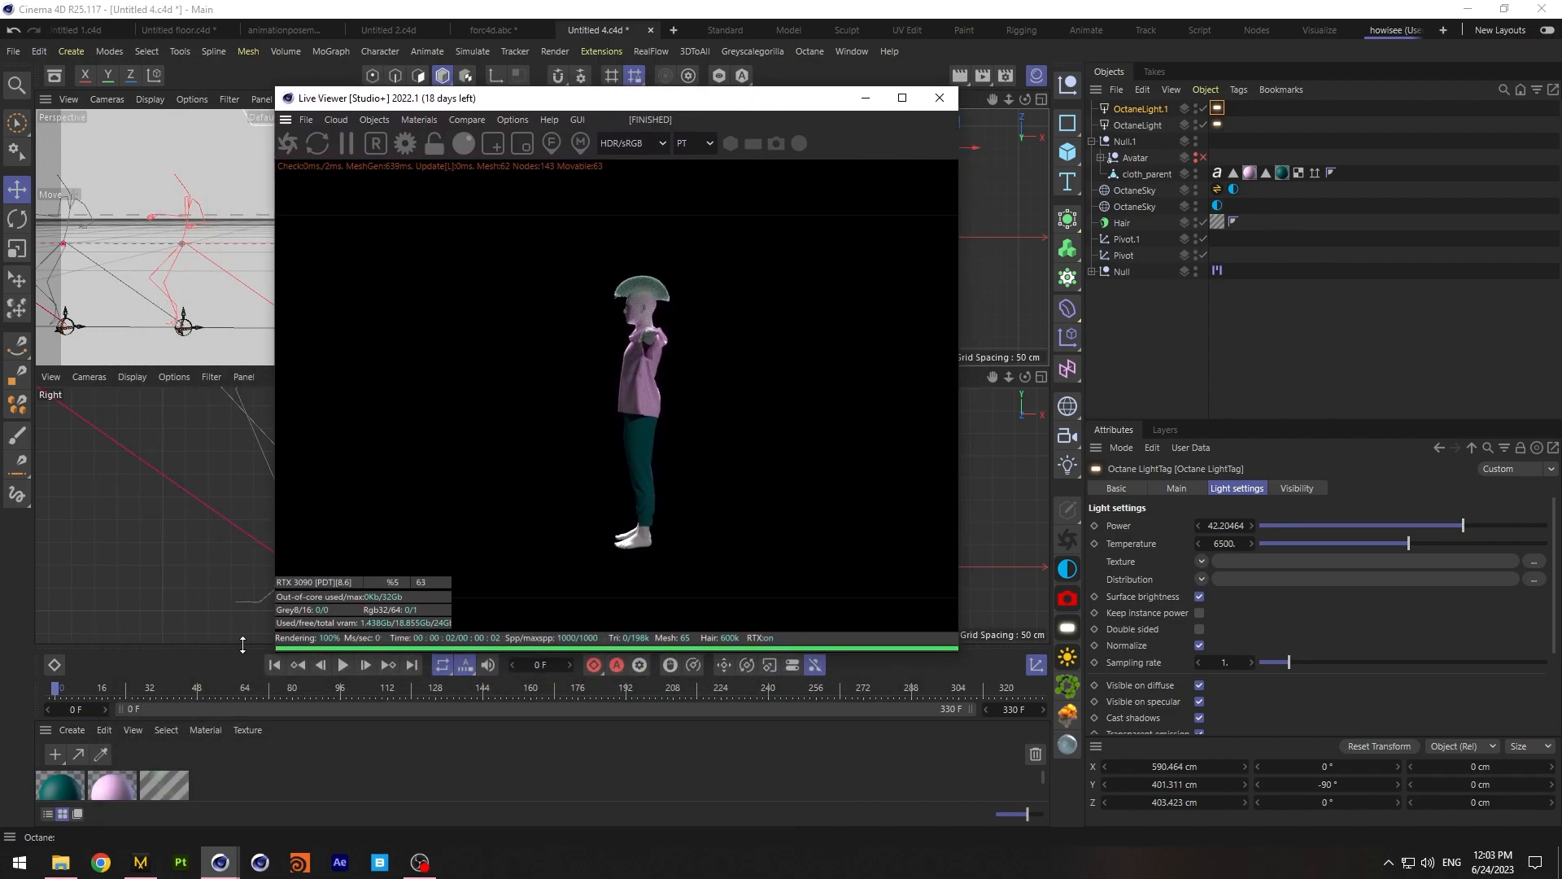
drag(132, 643, 139, 598)
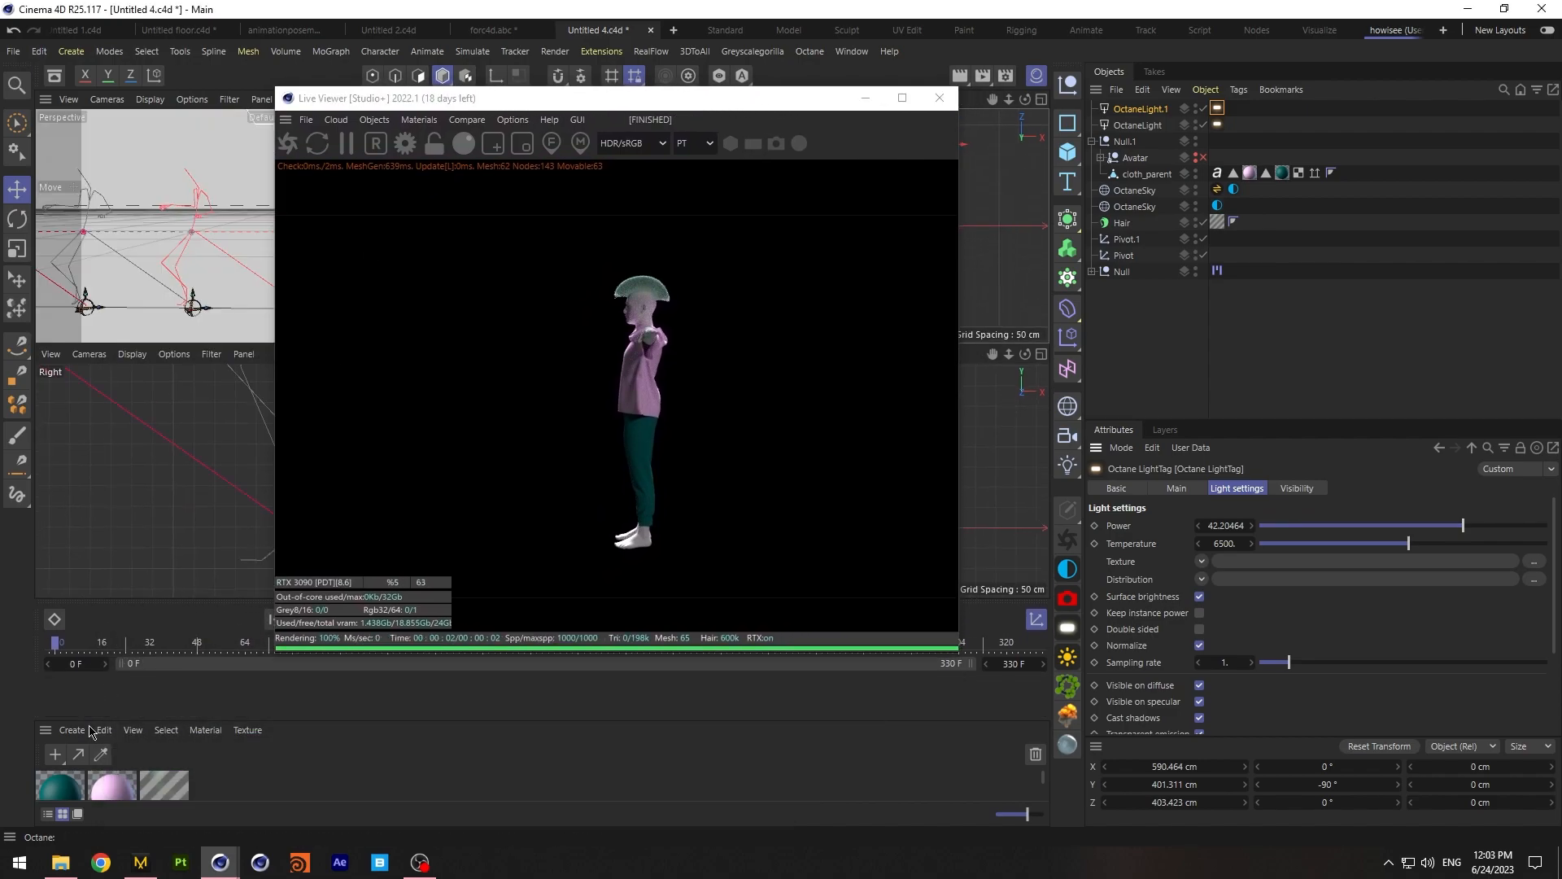
drag(291, 721, 296, 670)
drag(159, 551, 161, 594)
Create an Octane material, duplicate it, and replace the pink hoodie fabric material with one of the copies
click(99, 680)
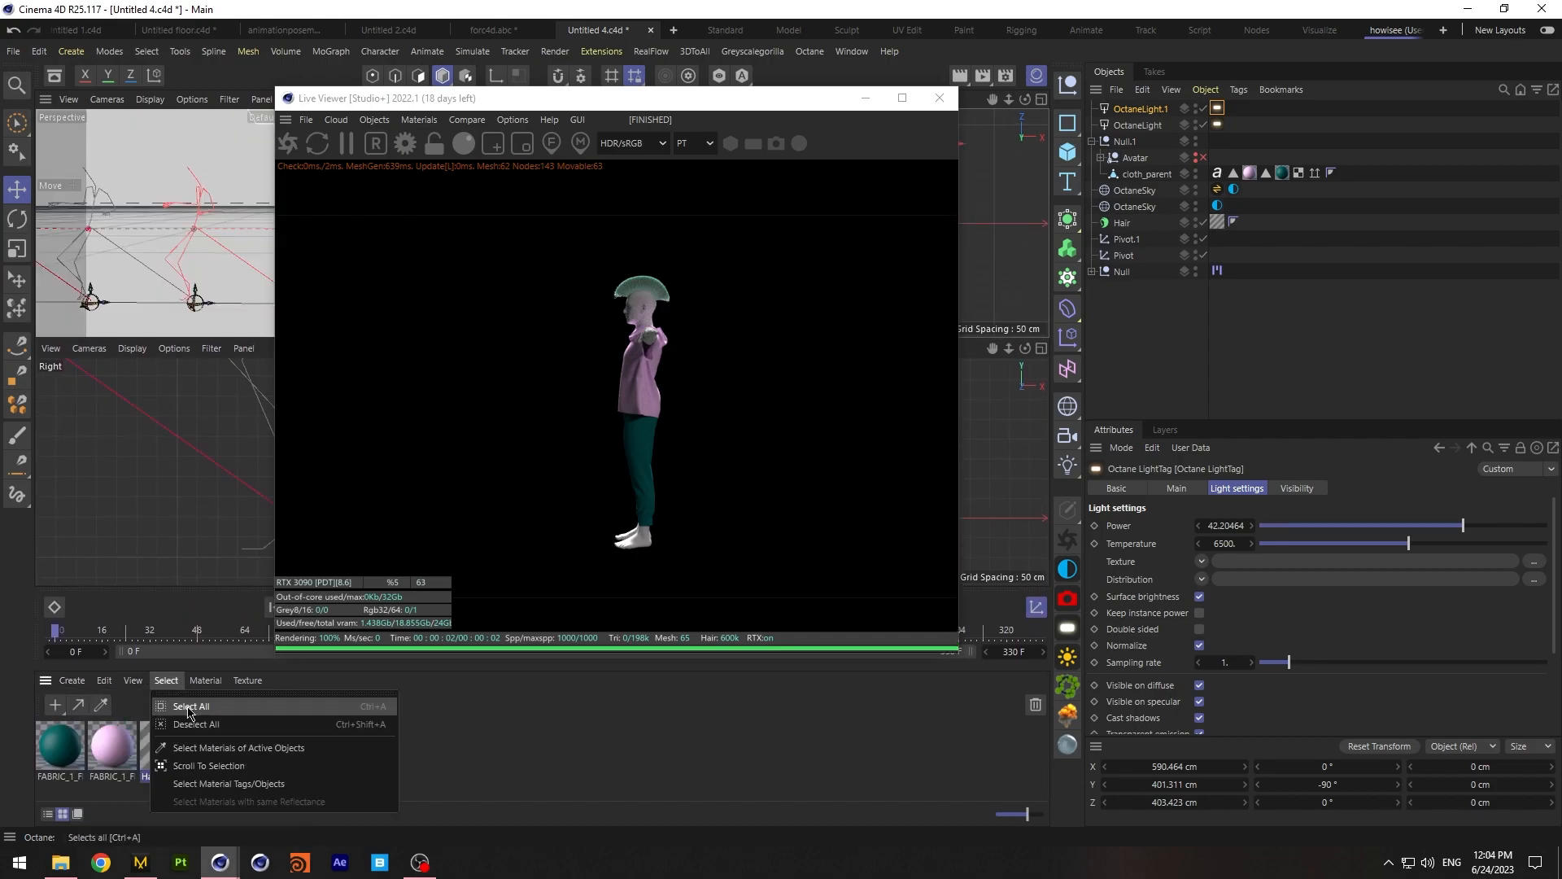
mouse_move(120, 747)
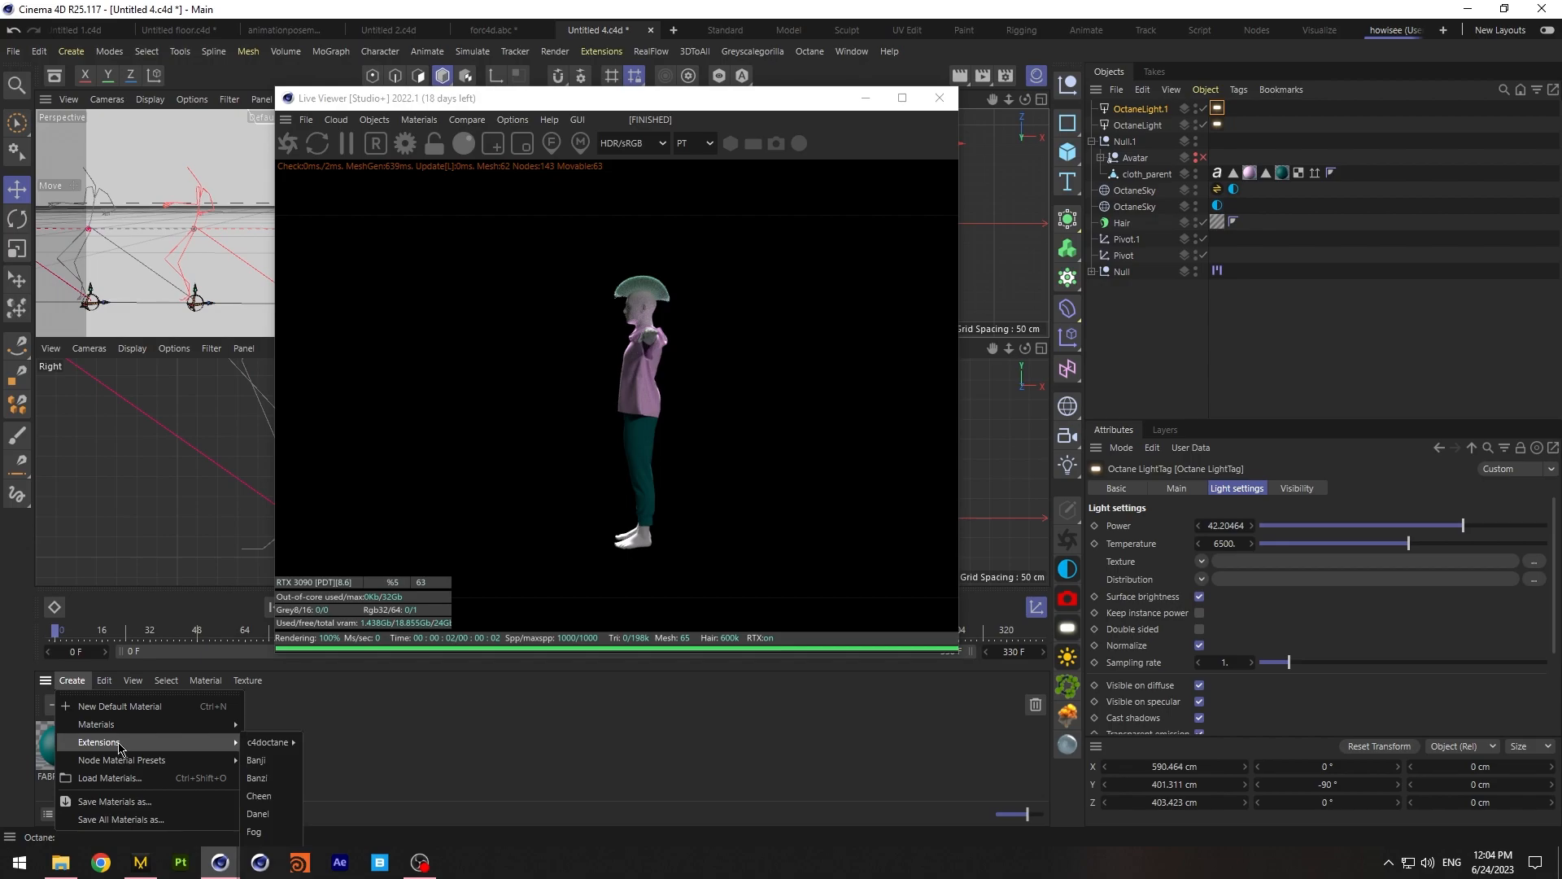
mouse_move(281, 742)
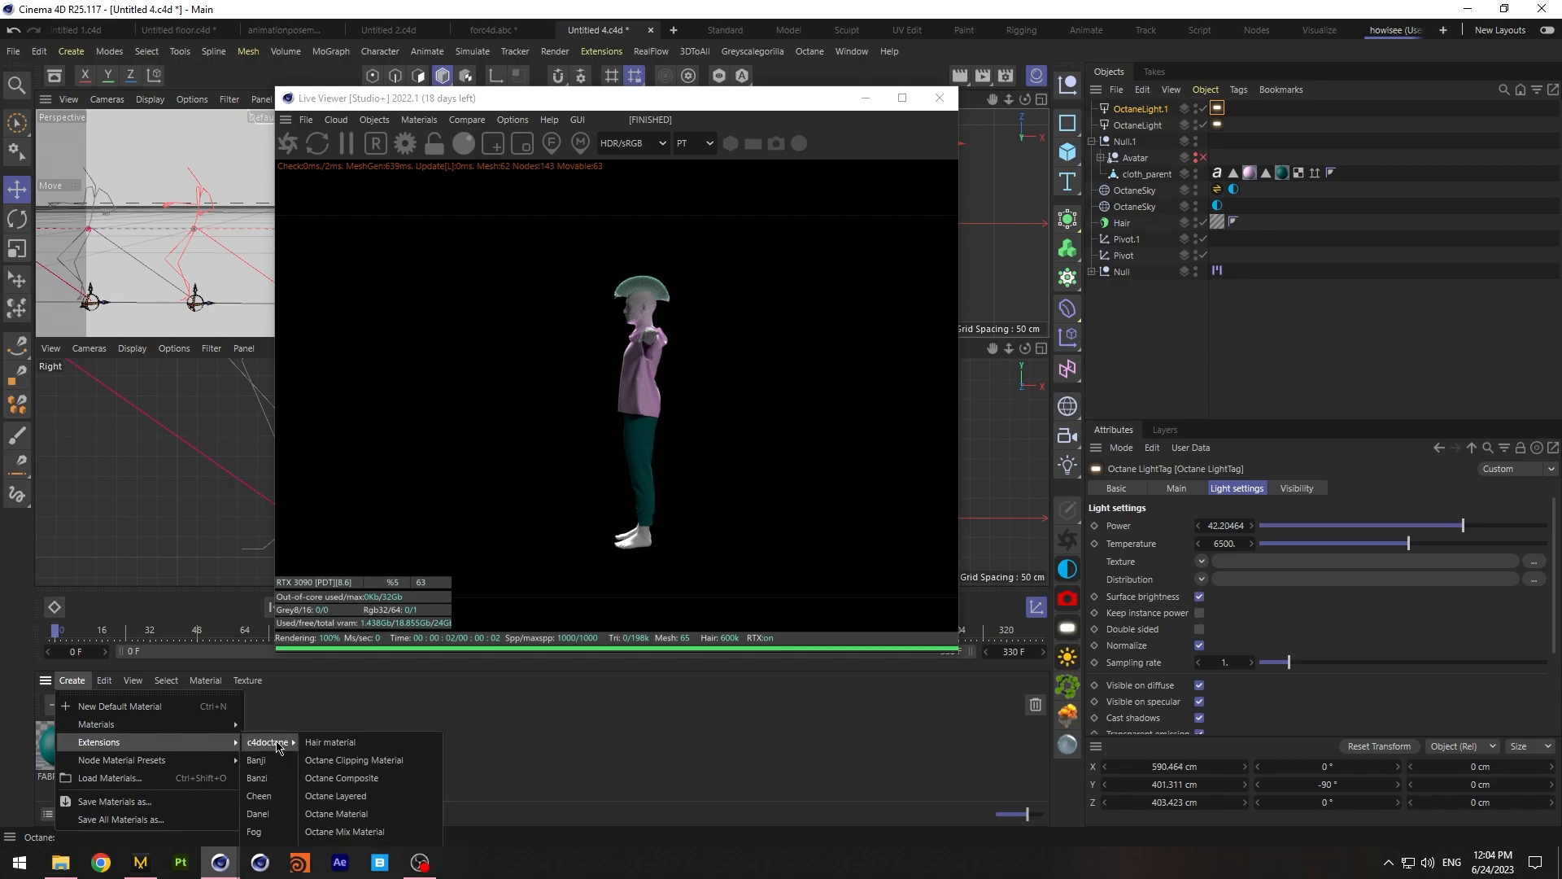
click(365, 822)
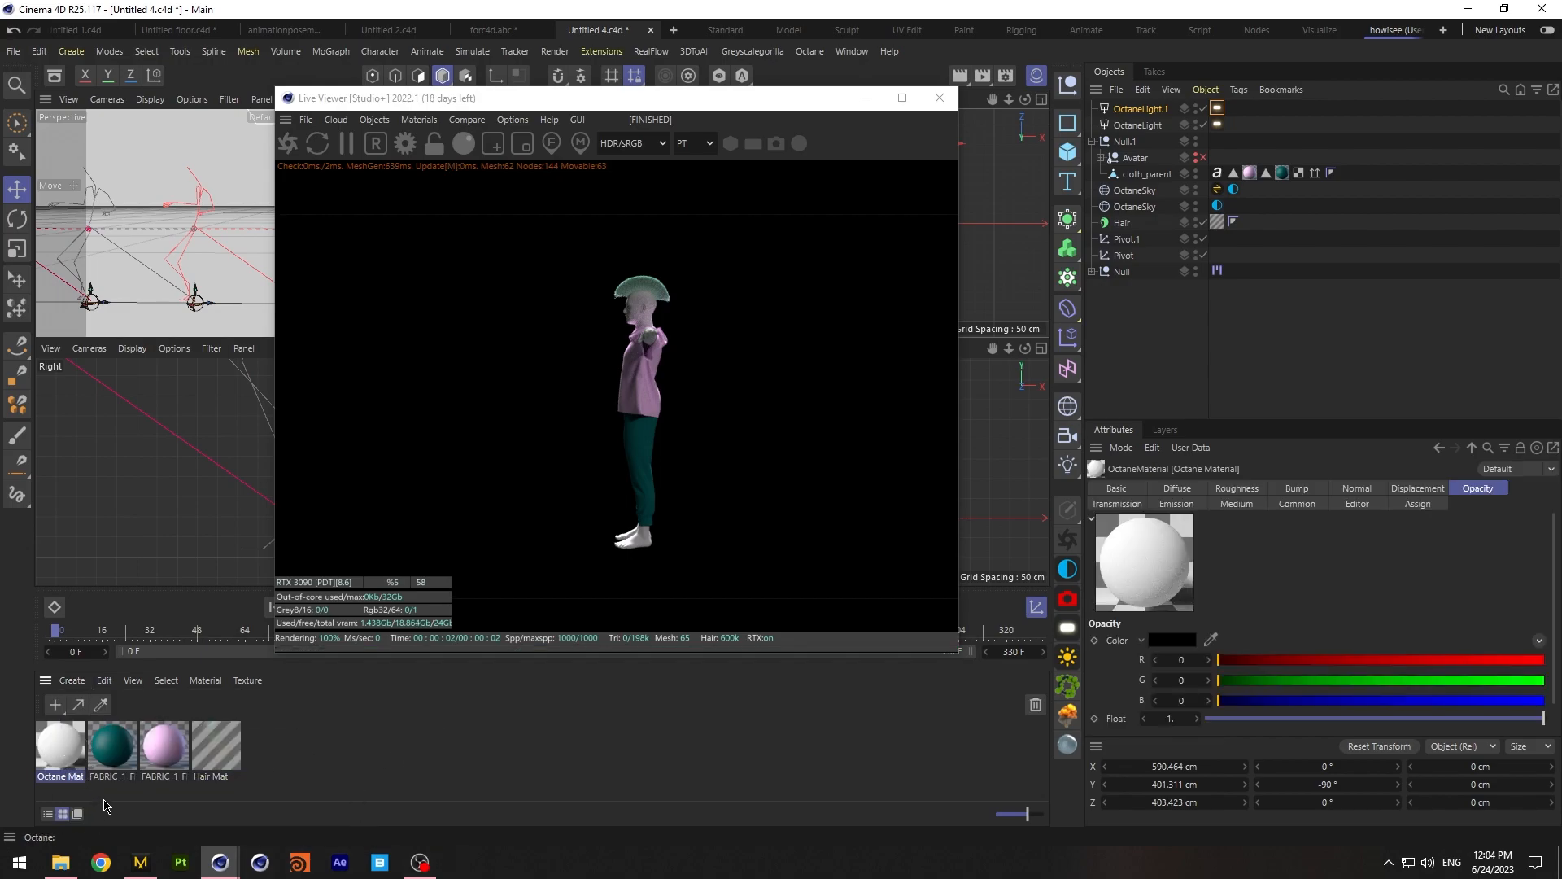
key(ctrl+v)
click(389, 770)
click(111, 757)
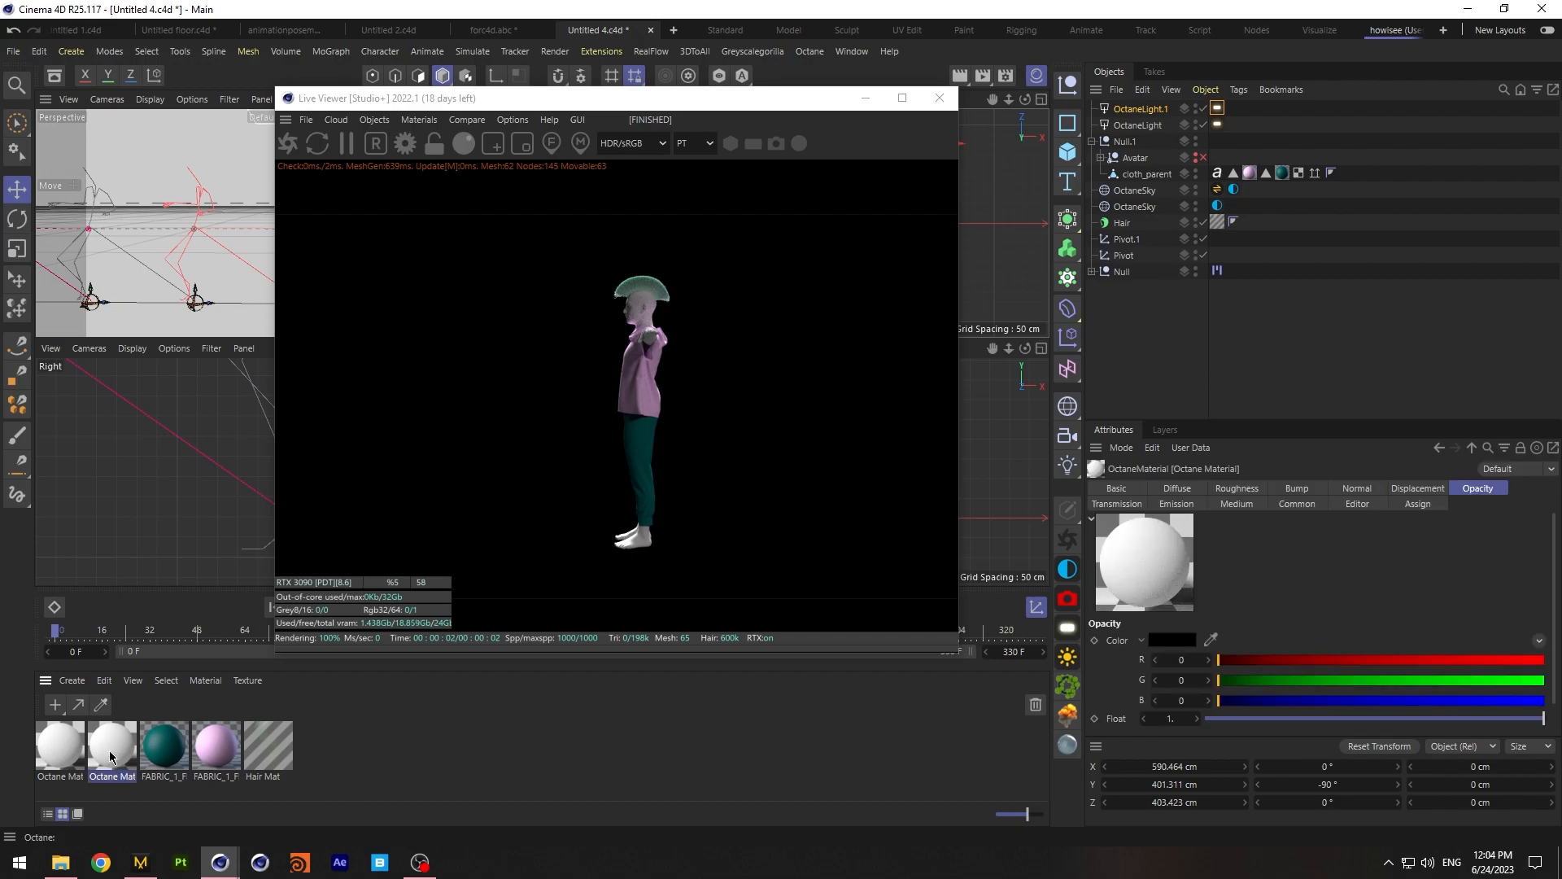
drag(215, 745, 215, 746)
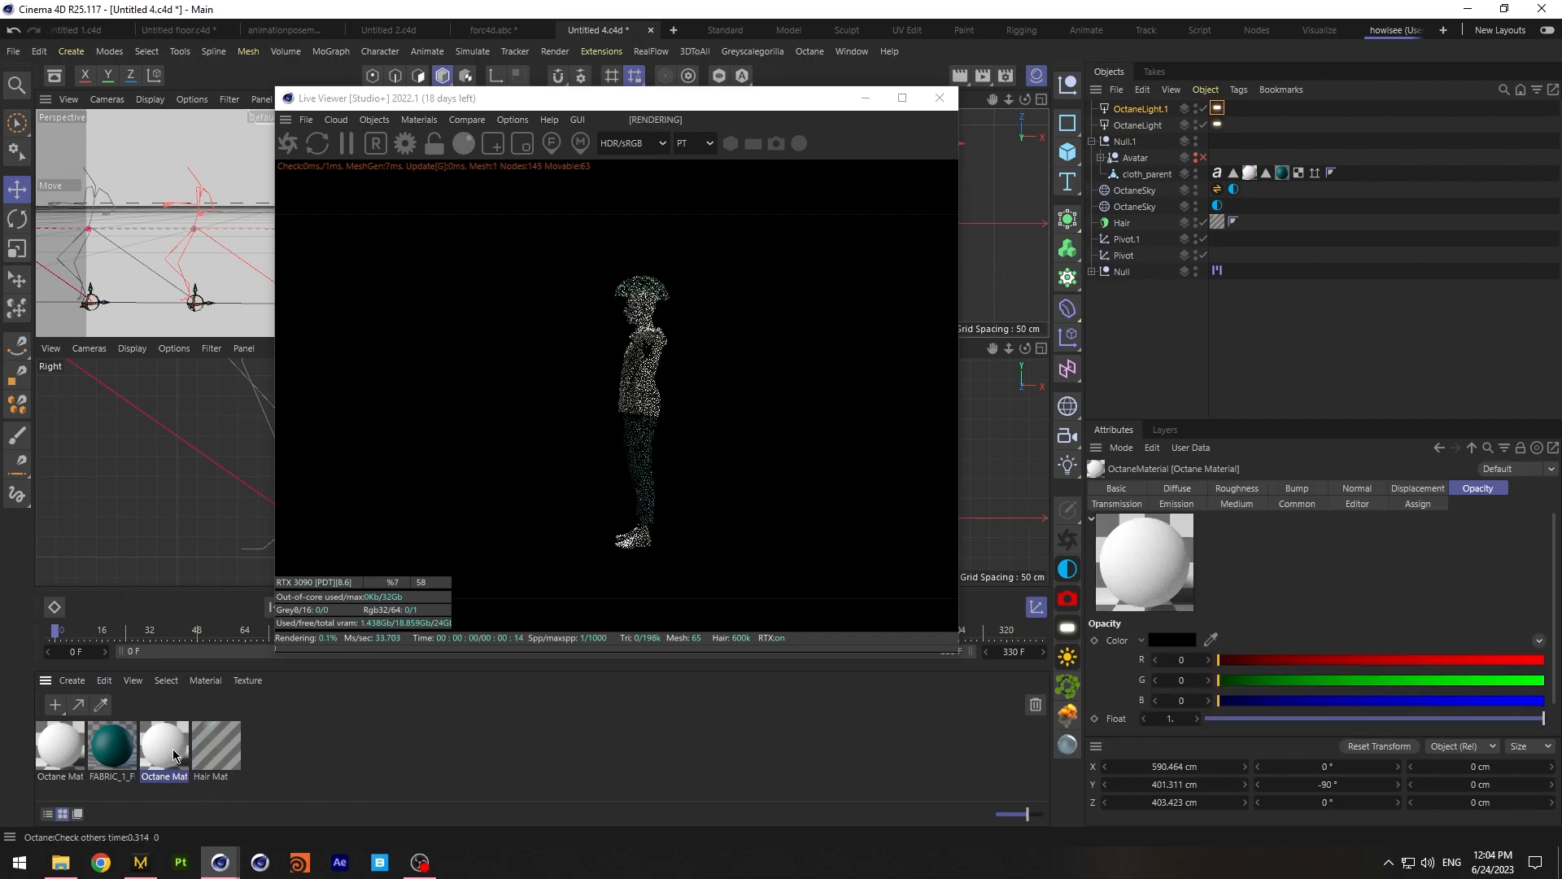
Change the hoodie's Octane material type to Glossy and enlarge the material's settings area
click(1116, 489)
click(1193, 687)
click(1192, 705)
drag(1256, 422, 1256, 363)
Try several hues for the hoodie material's diffuse color, settling on yellow with H 51°, S 51% and V about 95%
click(1177, 430)
click(1180, 617)
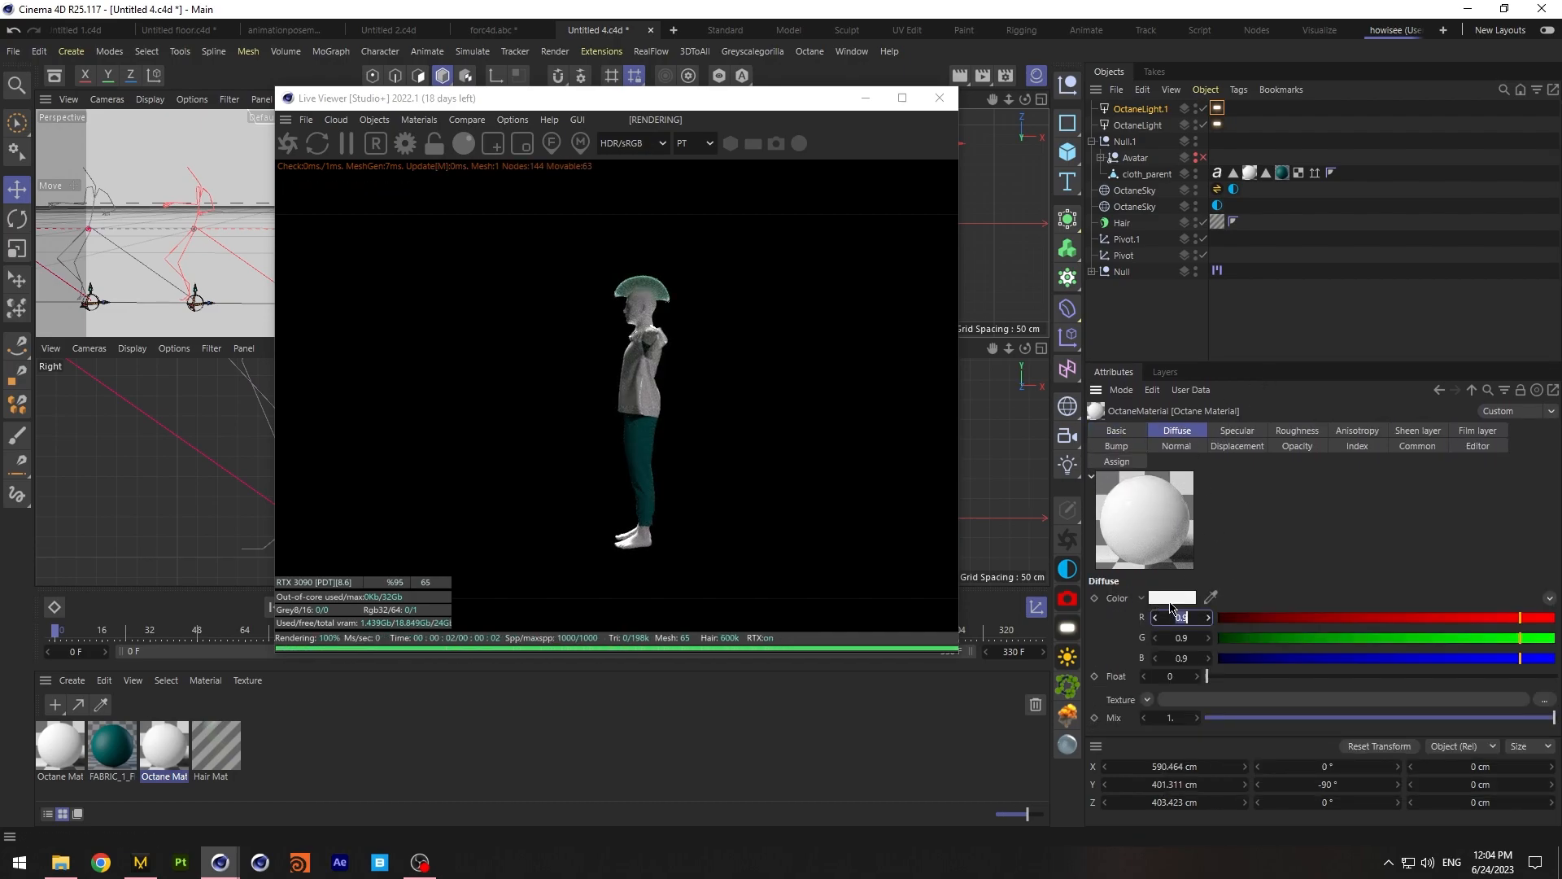
click(1179, 597)
mouse_move(1253, 782)
mouse_down()
mouse_move(1258, 760)
mouse_move(1233, 760)
mouse_up()
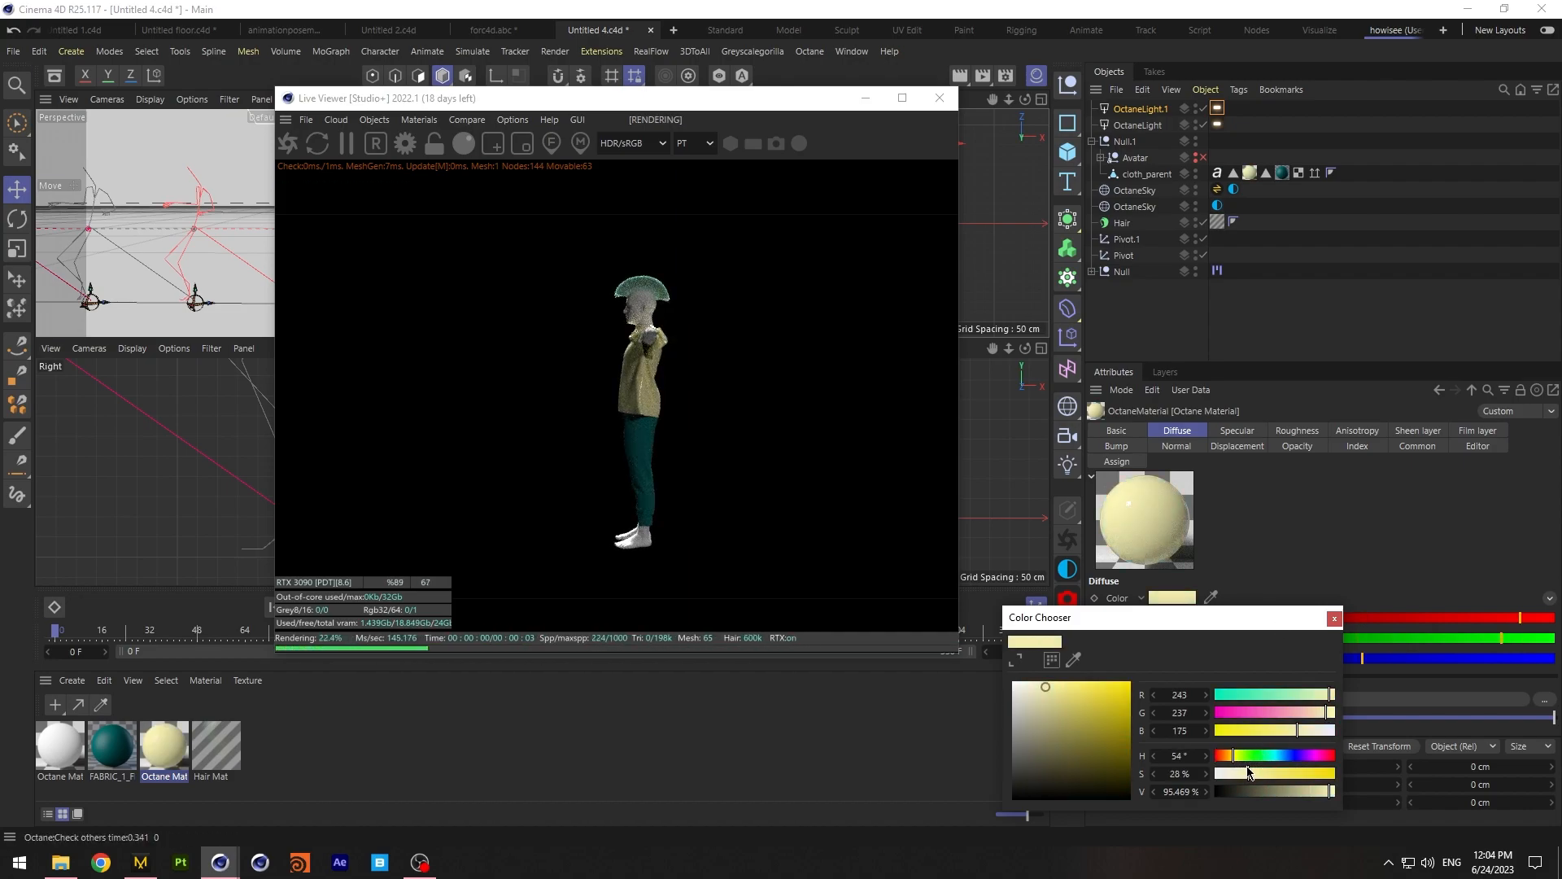
click(1302, 760)
drag(1249, 773, 1236, 771)
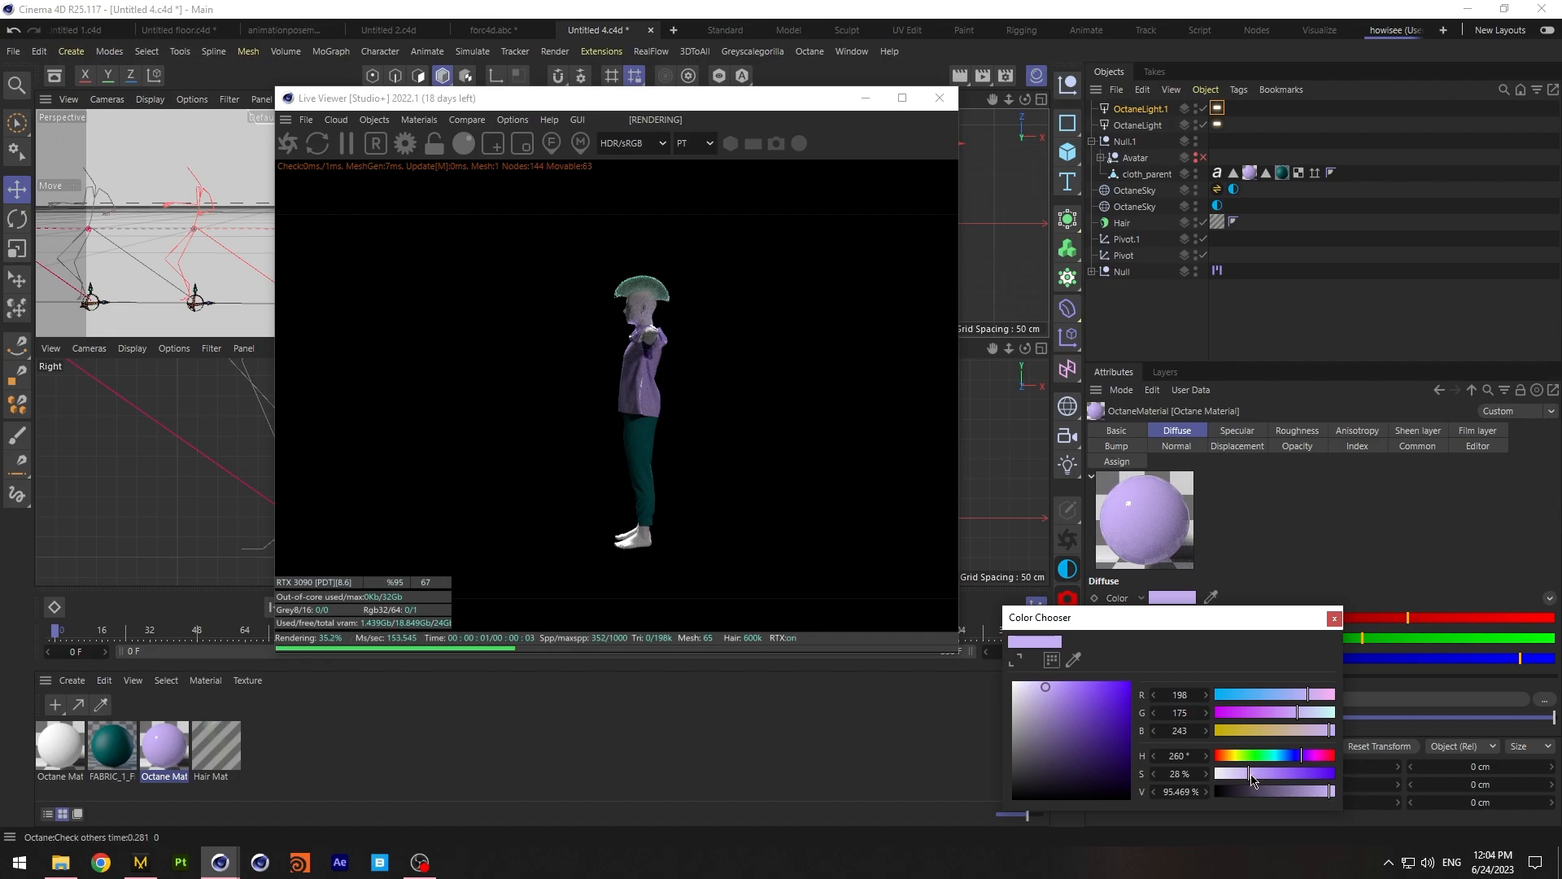
click(1233, 756)
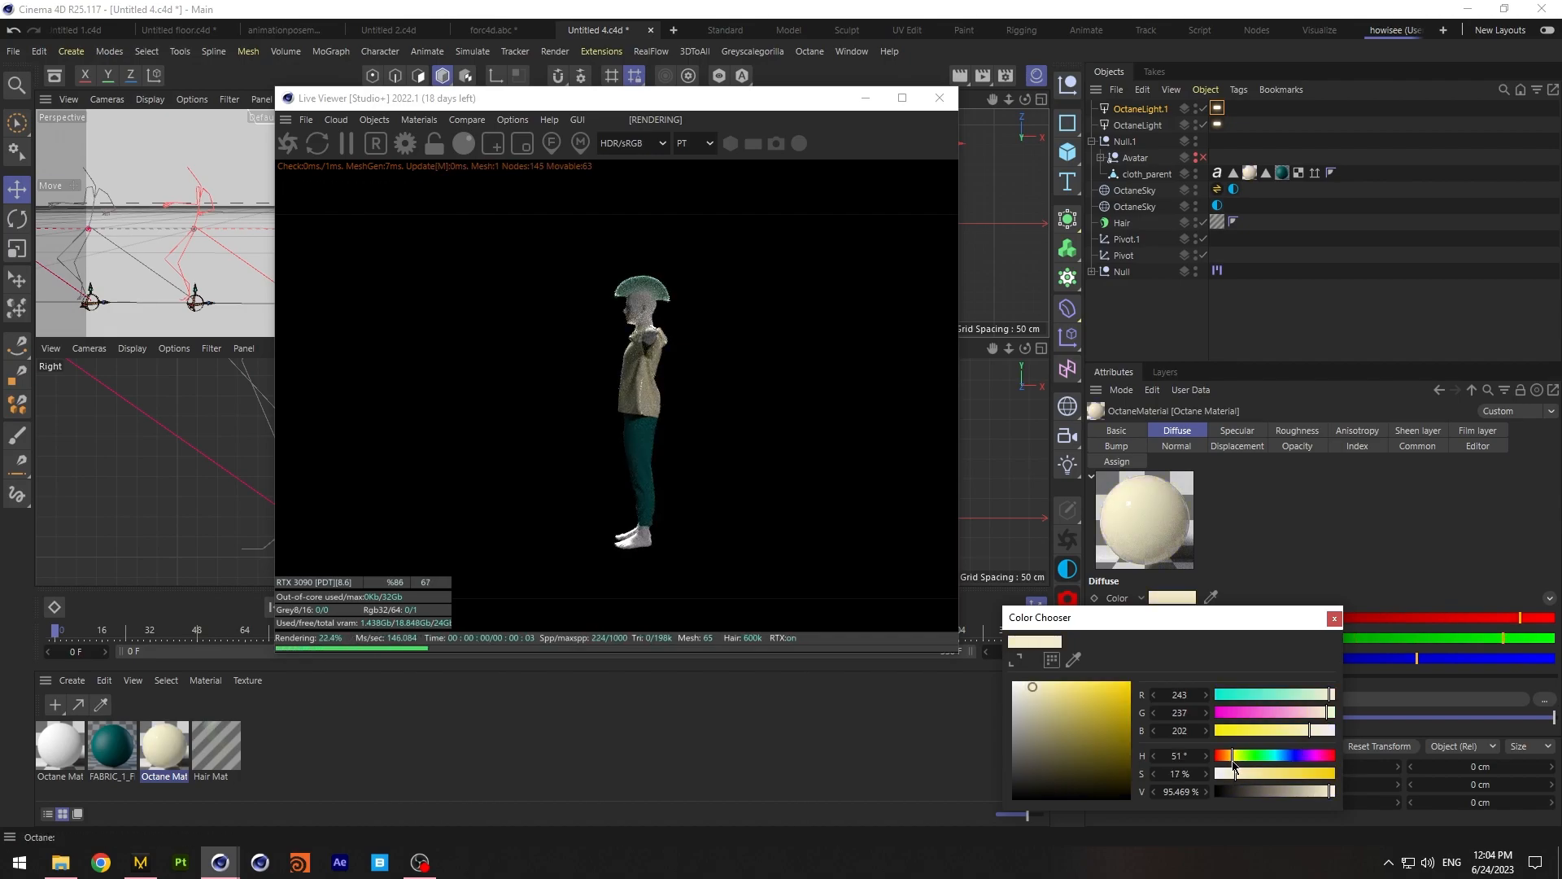
click(1274, 773)
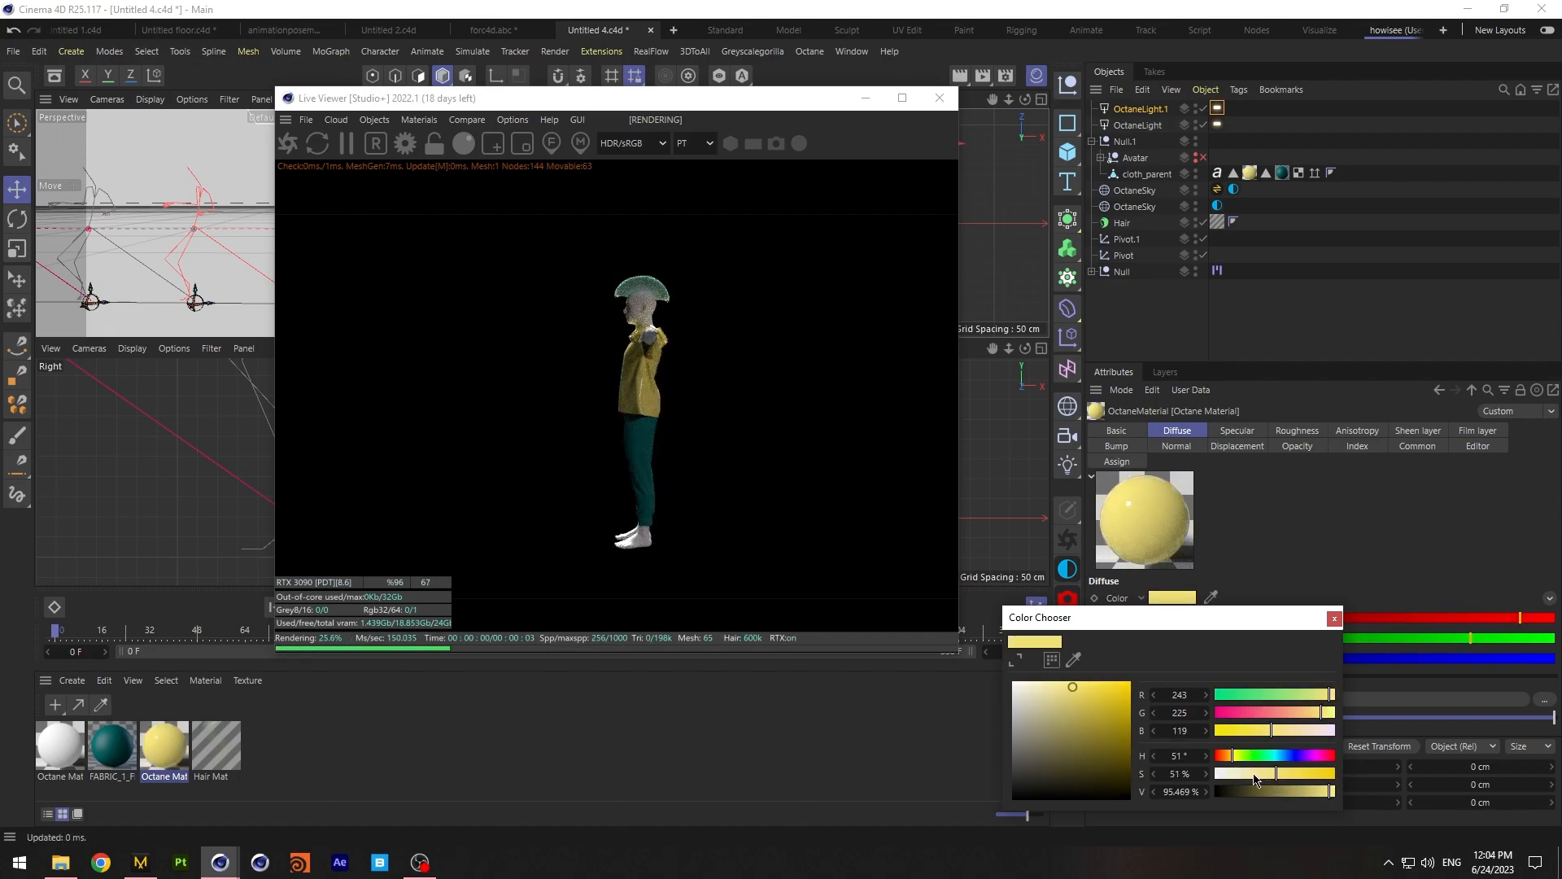
click(1334, 618)
Set the yellow hoodie material's roughness to about 0.55 and check its specular settings
click(1297, 430)
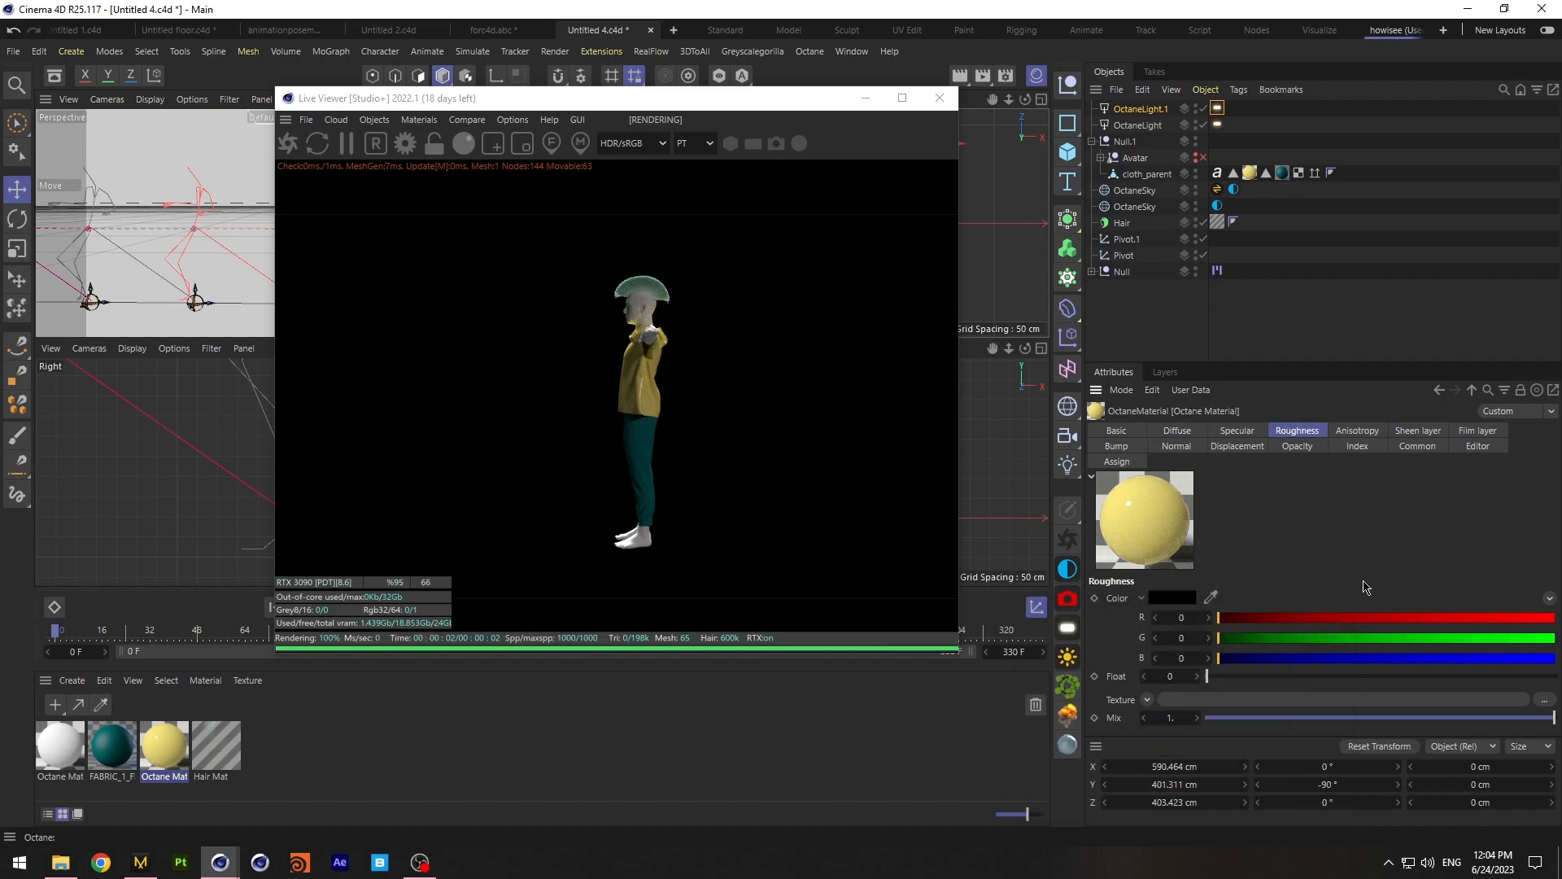
click(1399, 675)
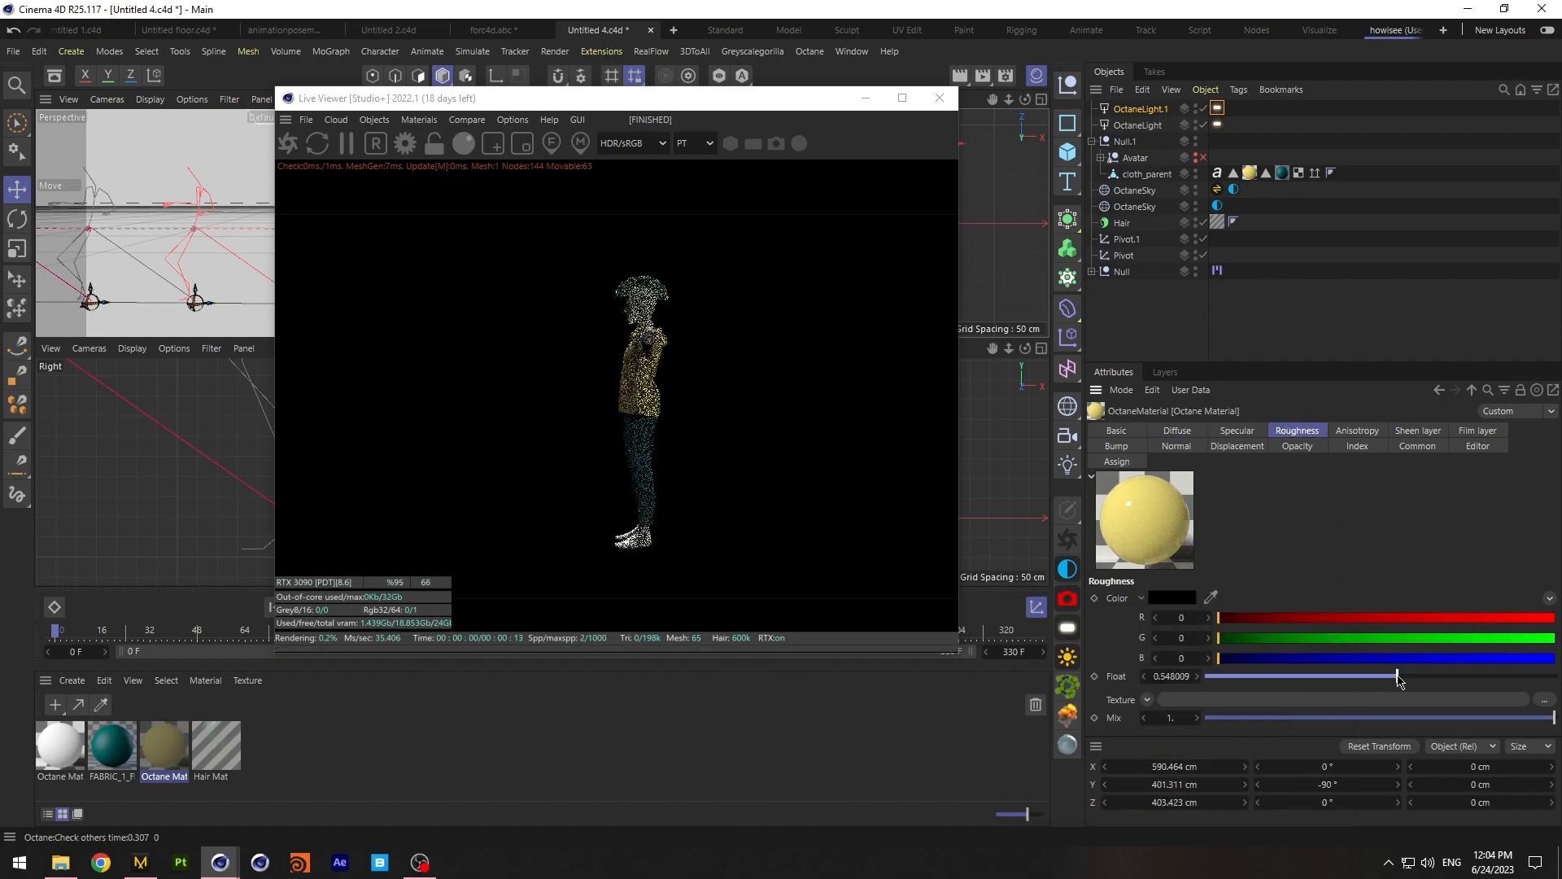
click(1257, 432)
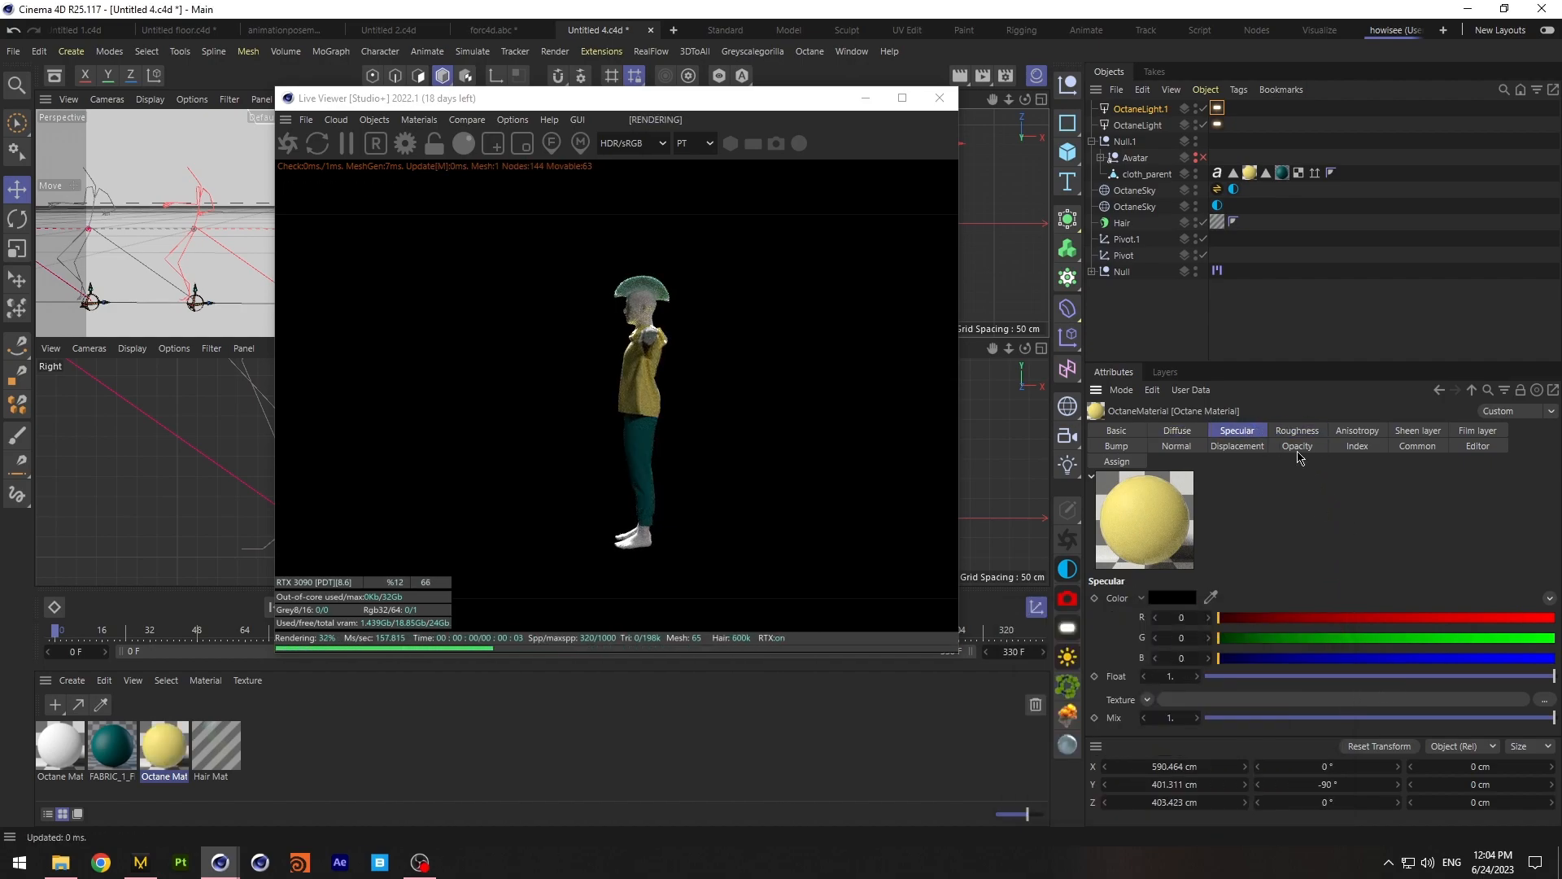
Give the yellow material a sheen of about 0.19 with sheen roughness of about 0.35, and set its opacity to 0.9
click(1417, 431)
click(1262, 599)
click(1289, 599)
click(1324, 617)
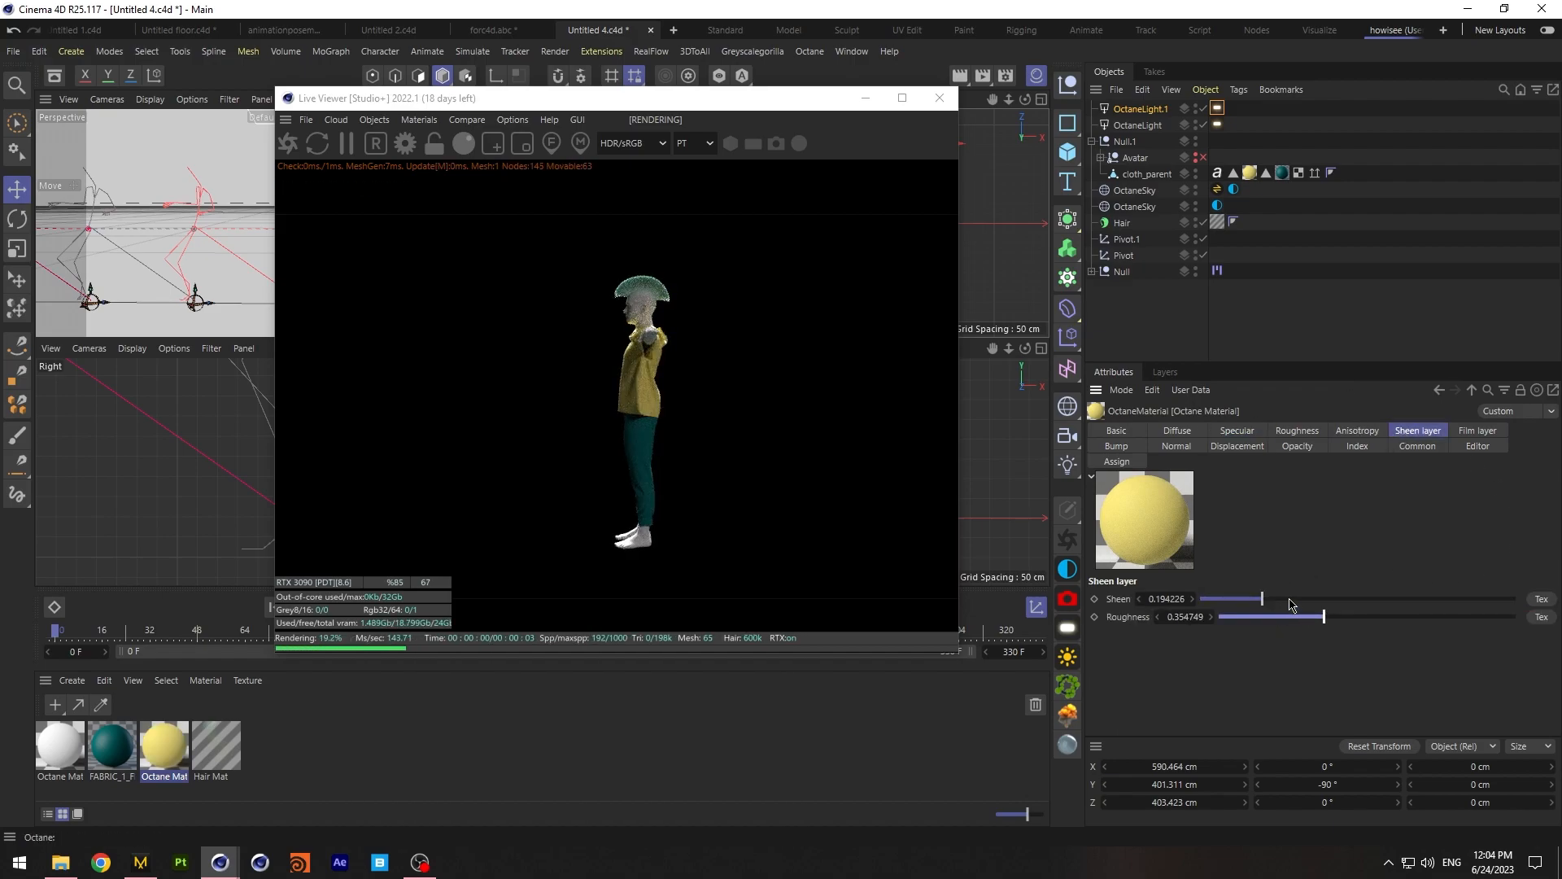
click(1299, 447)
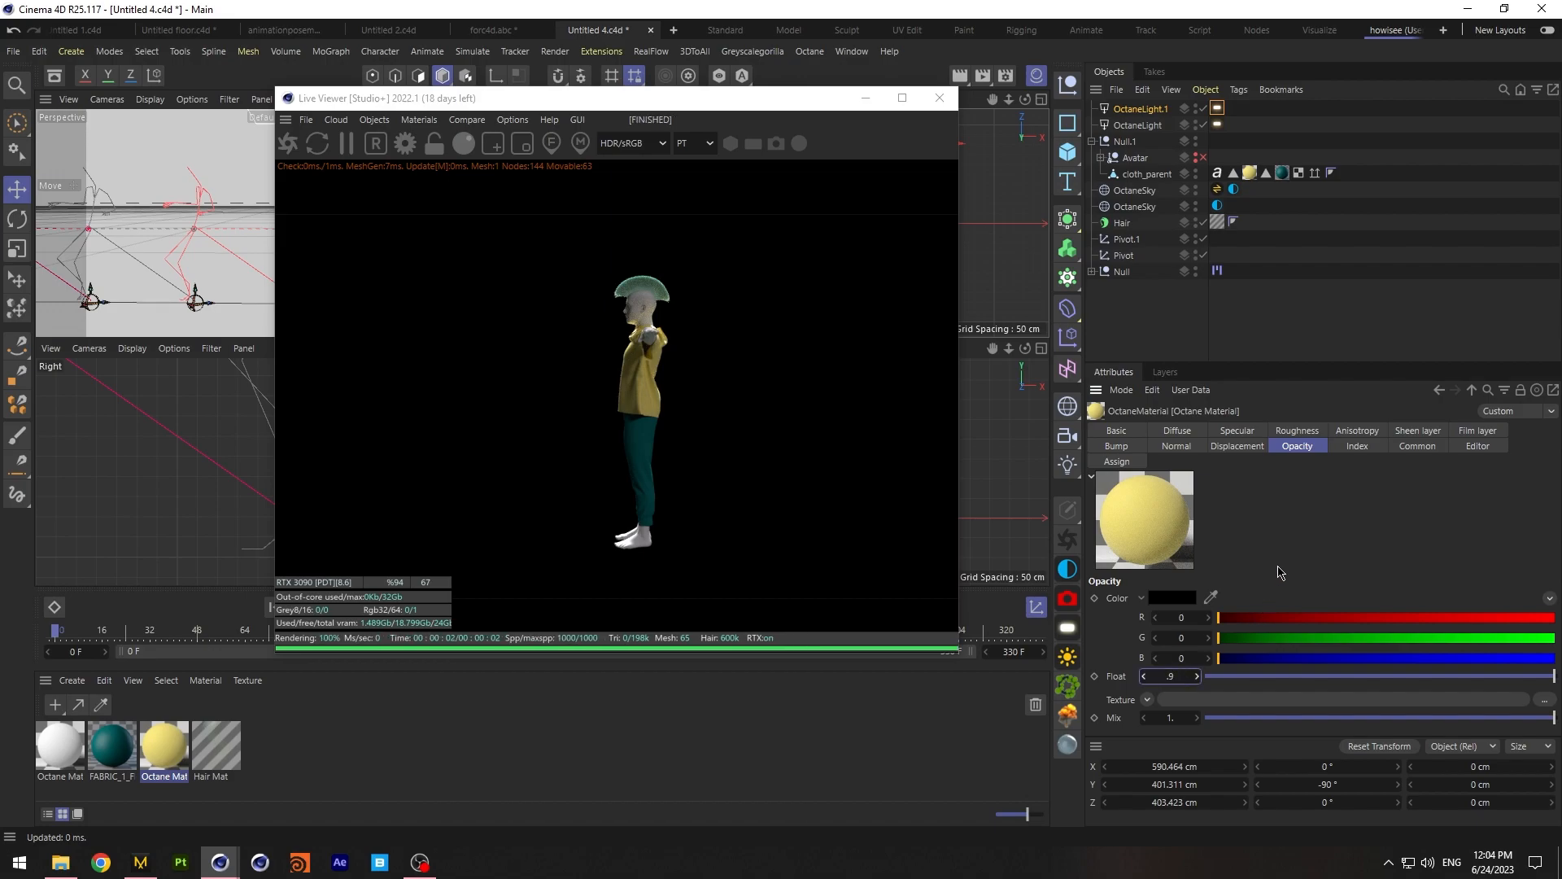
key(Return)
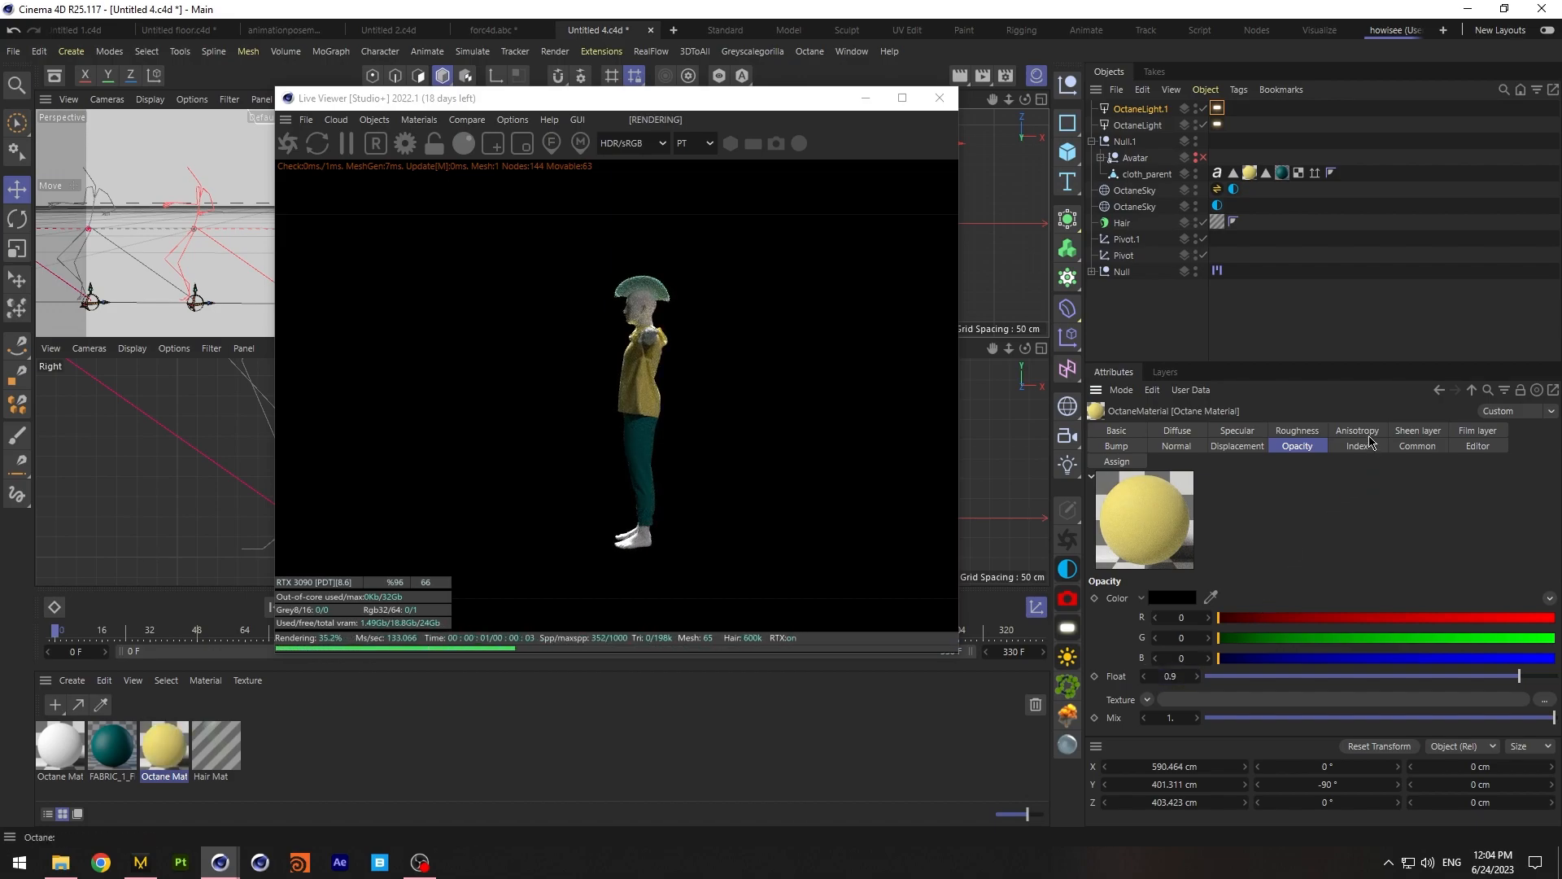
Replace the teal trouser fabric with the white Octane material and color its diffuse dark red at H 0°, S 70%, V 36%
click(57, 762)
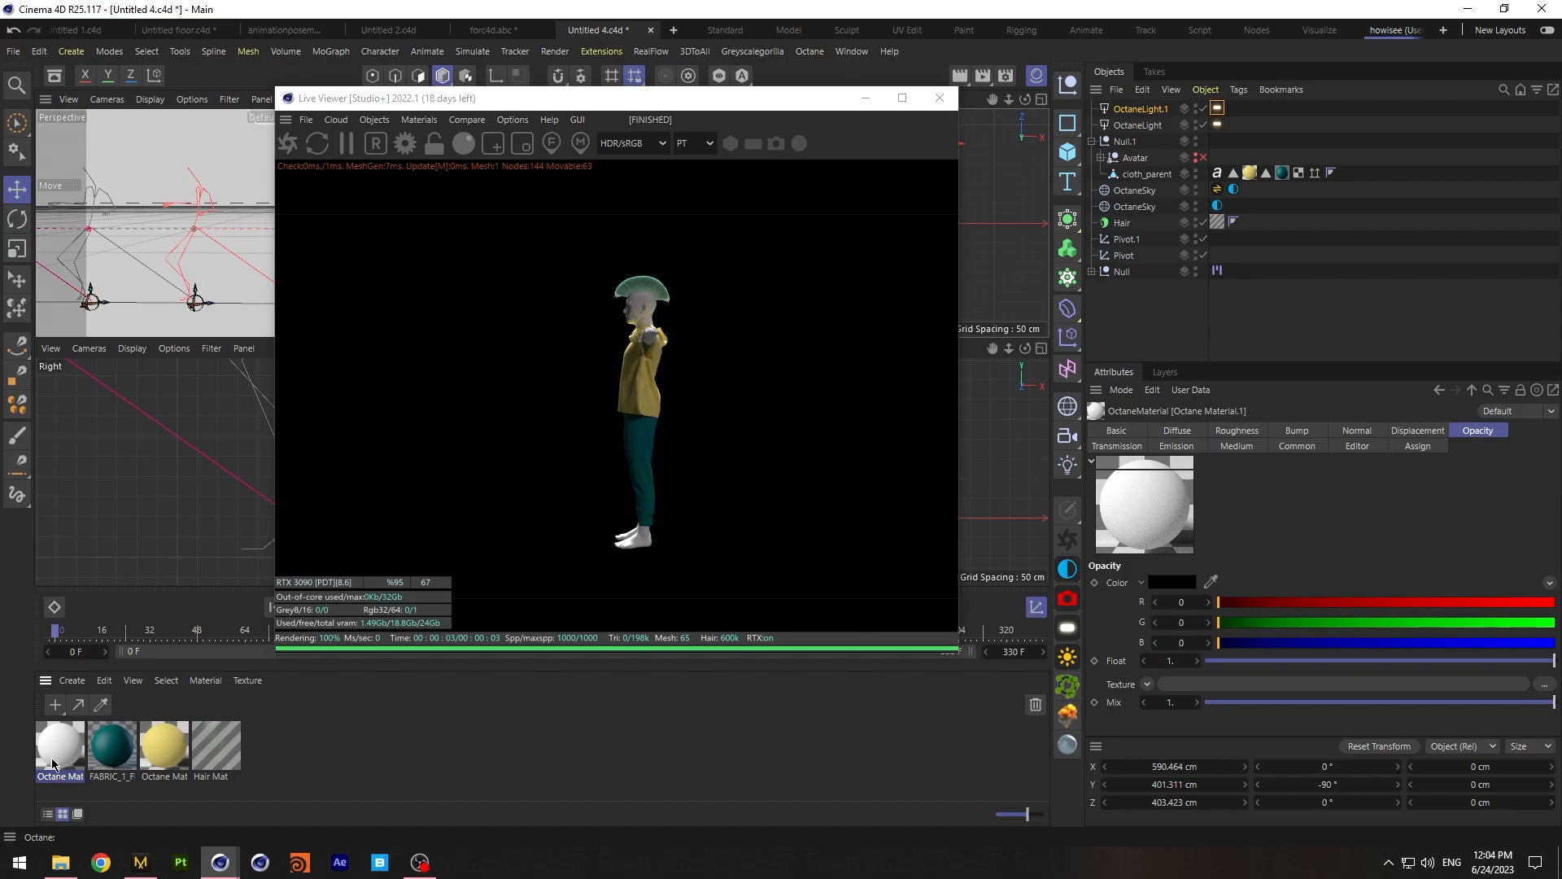
alt+drag(109, 776, 110, 758)
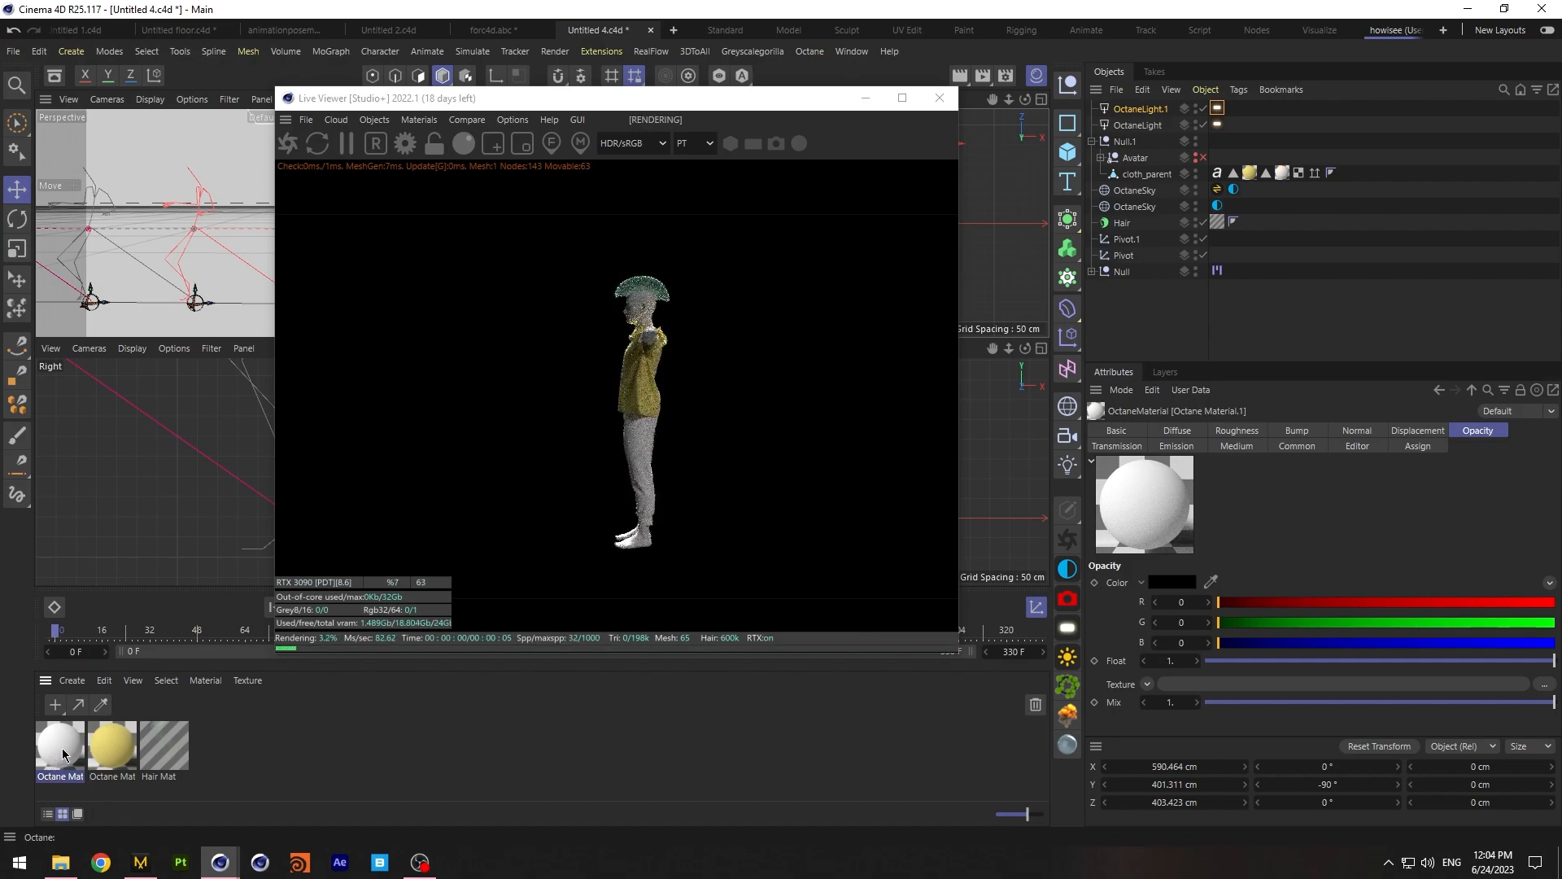
click(1176, 431)
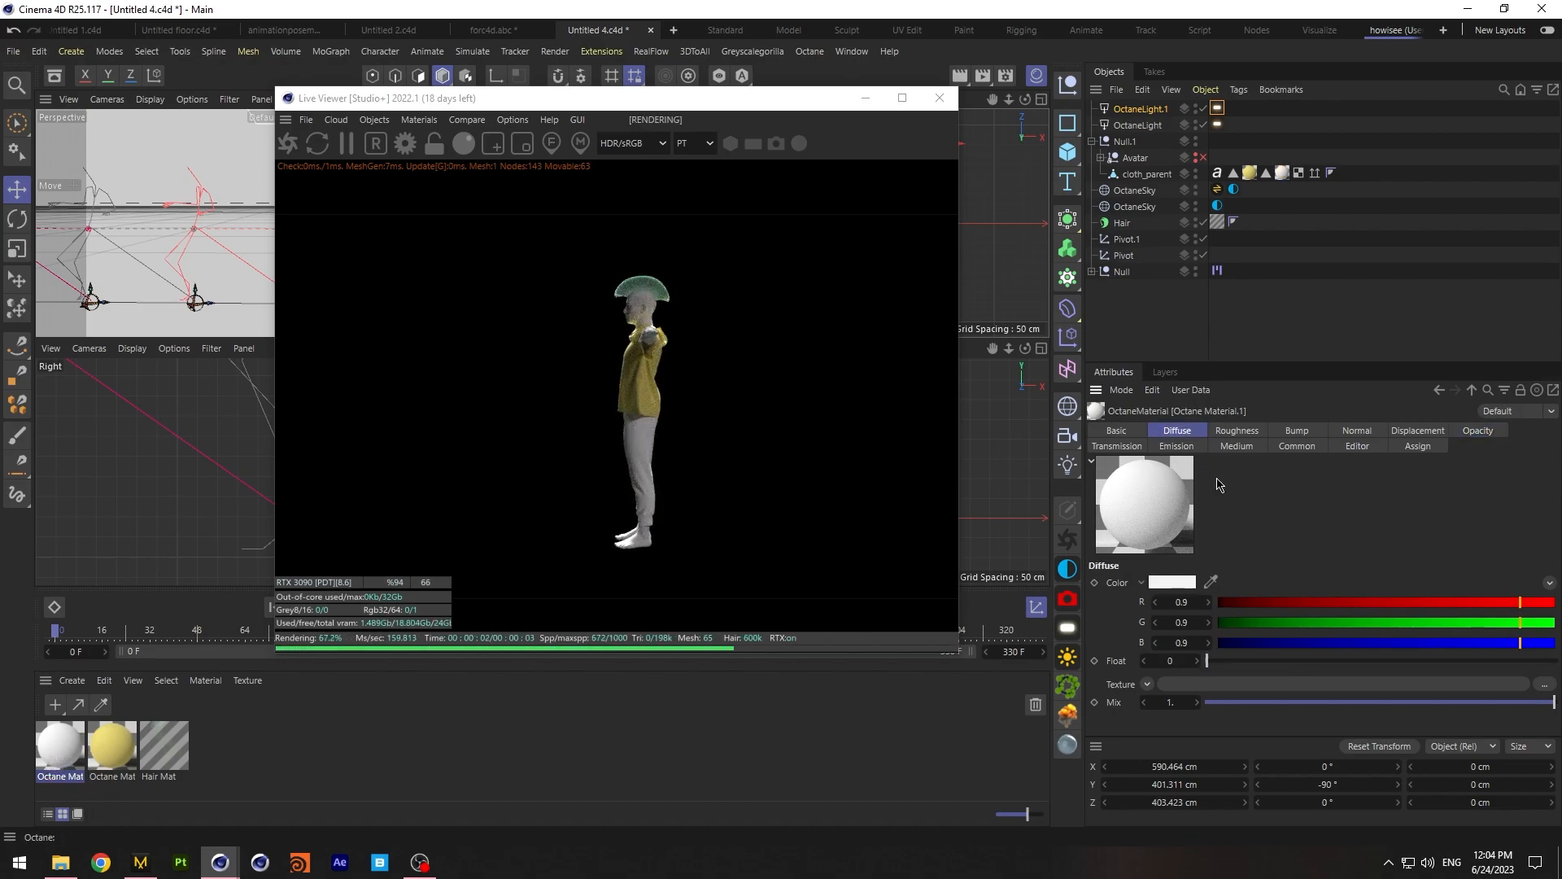
click(1172, 582)
click(1234, 776)
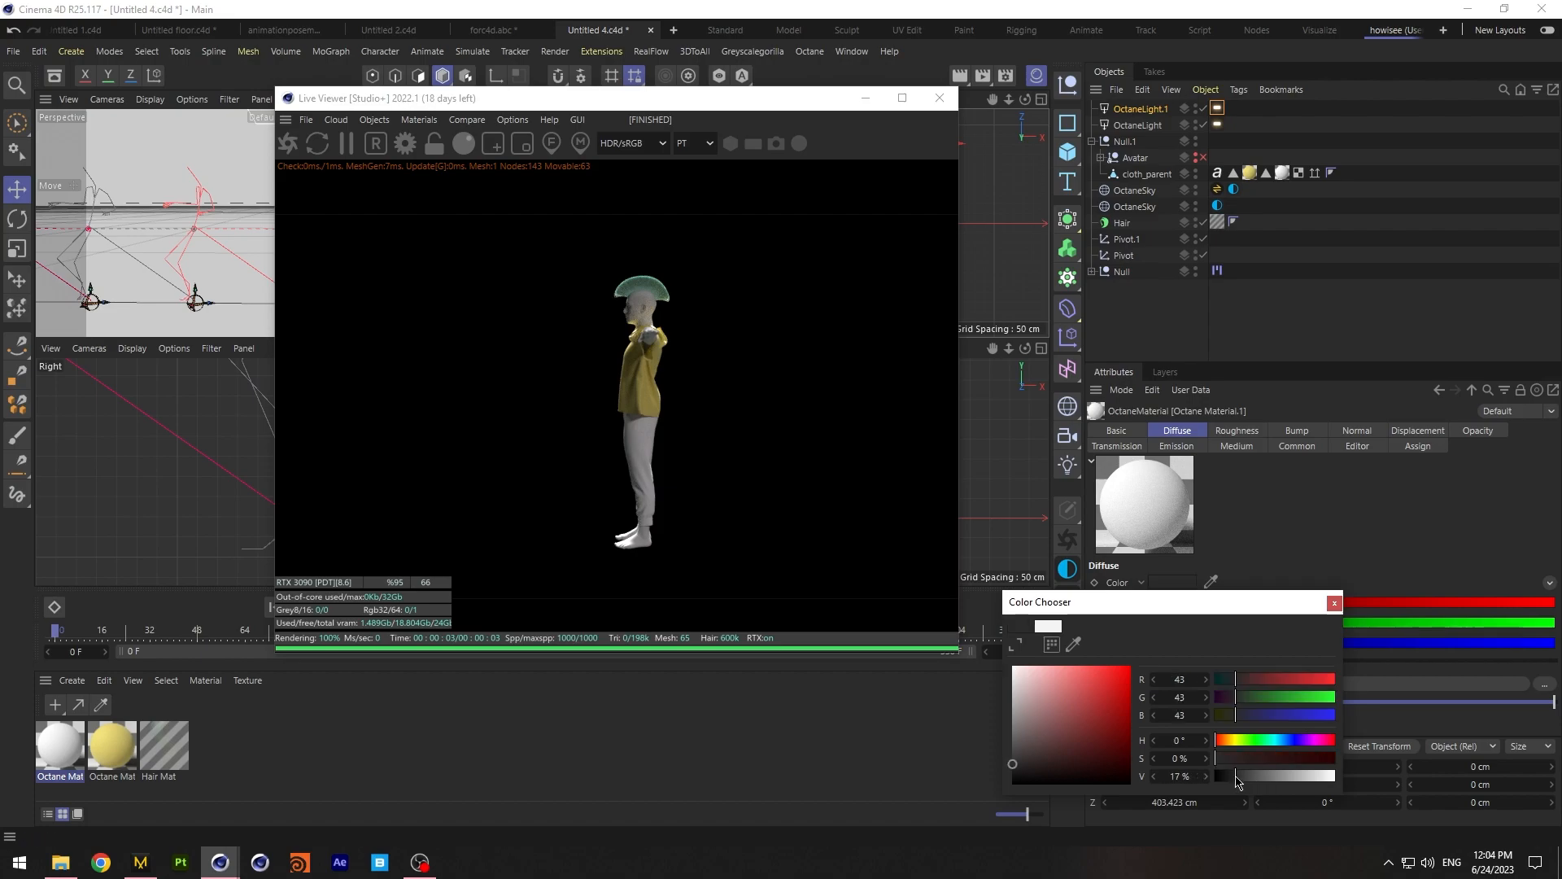
click(1299, 758)
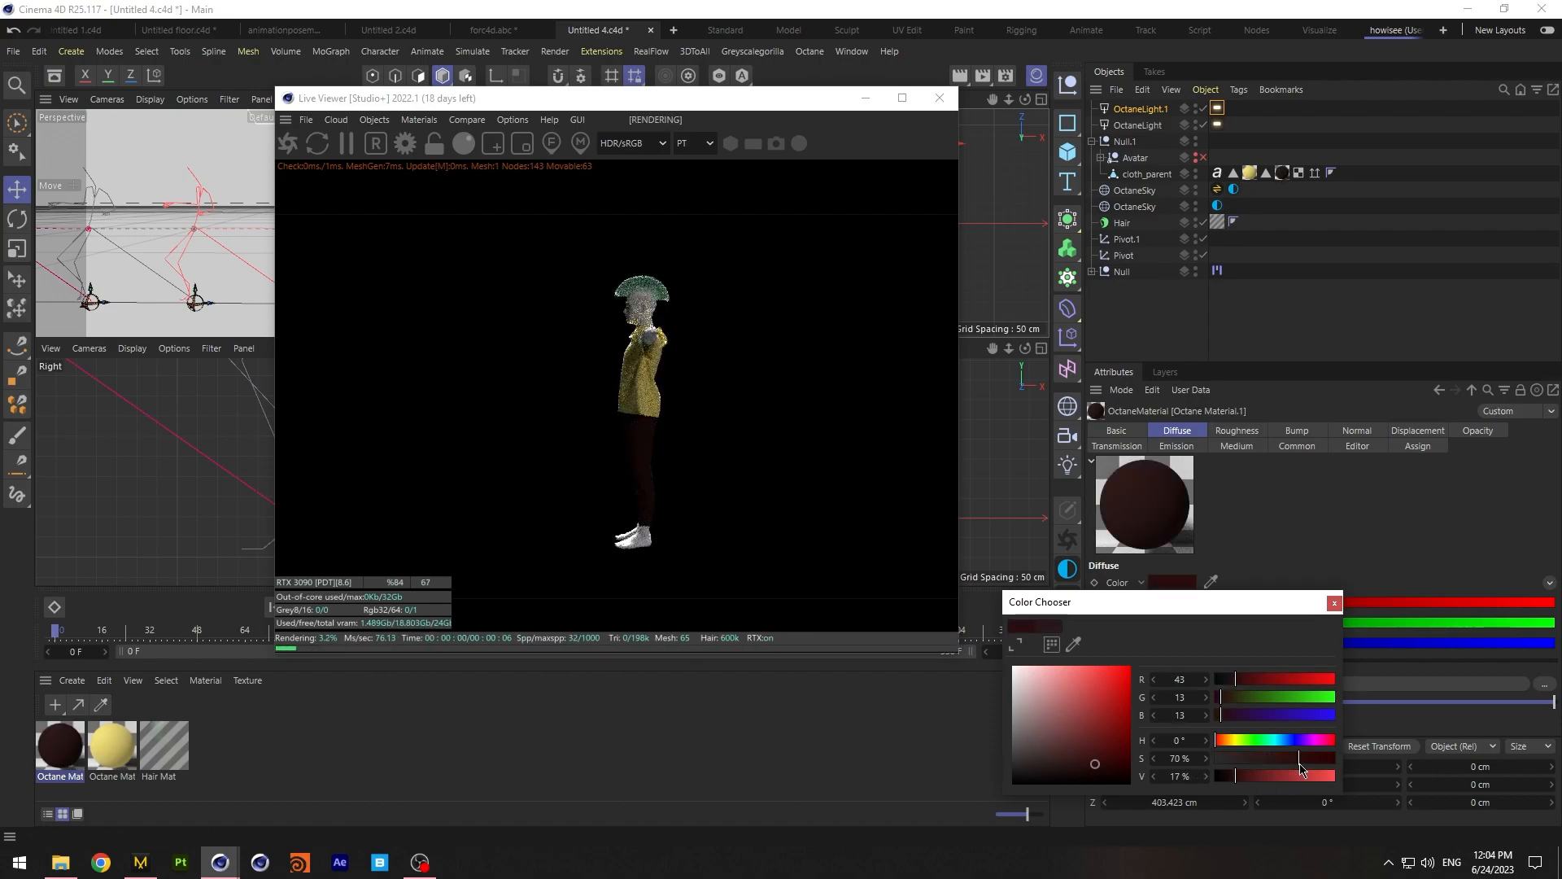
click(1258, 777)
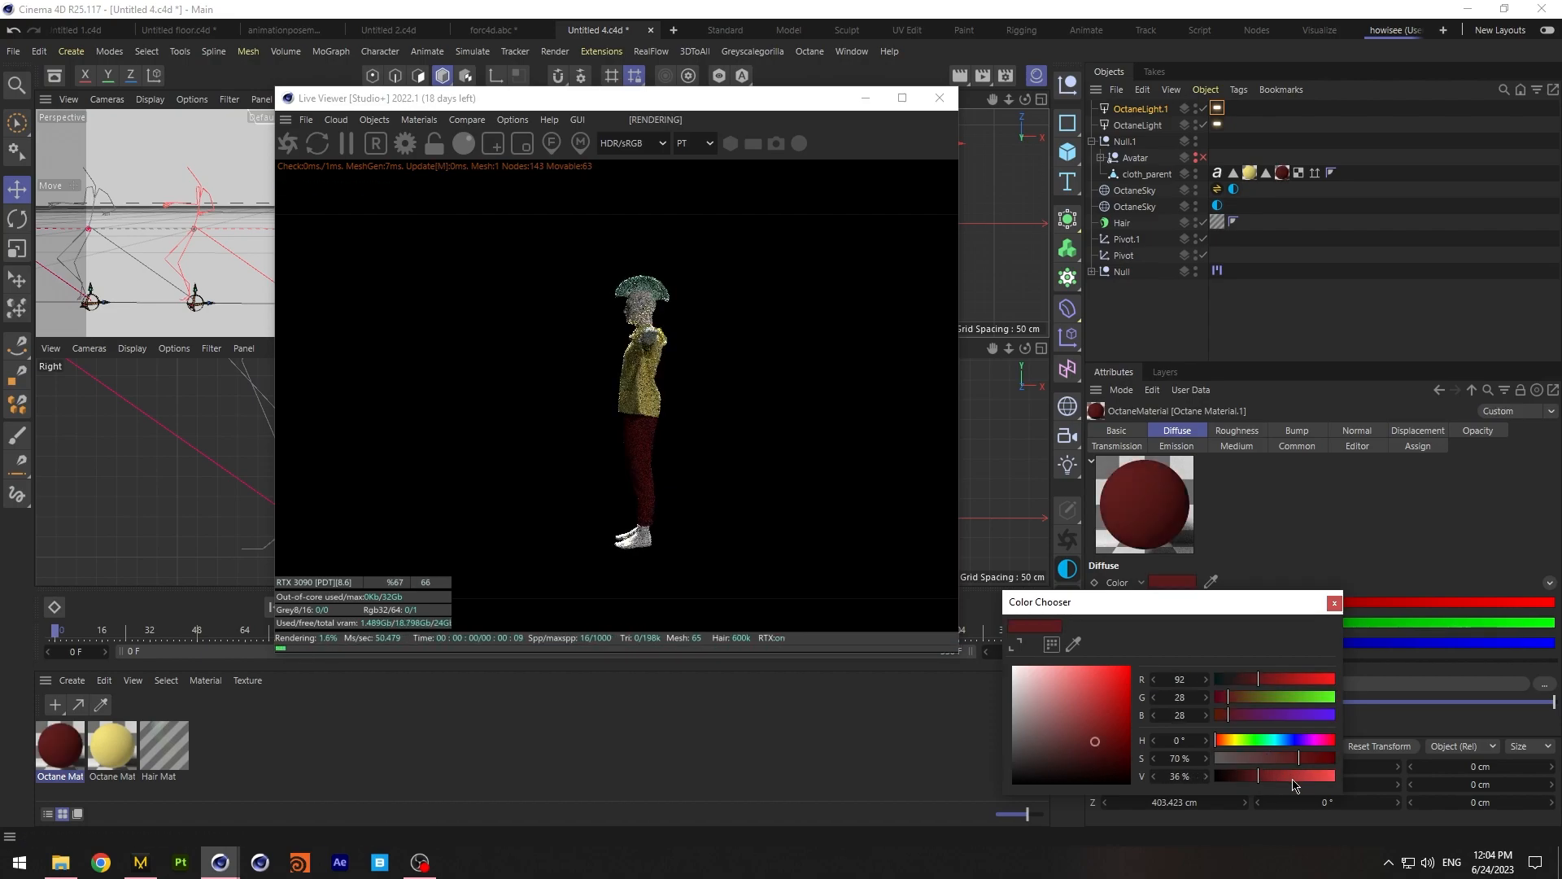
click(1335, 603)
Make the dark red trouser material Glossy, with increased roughness and a specular value of about 0.49
click(1121, 431)
click(1221, 622)
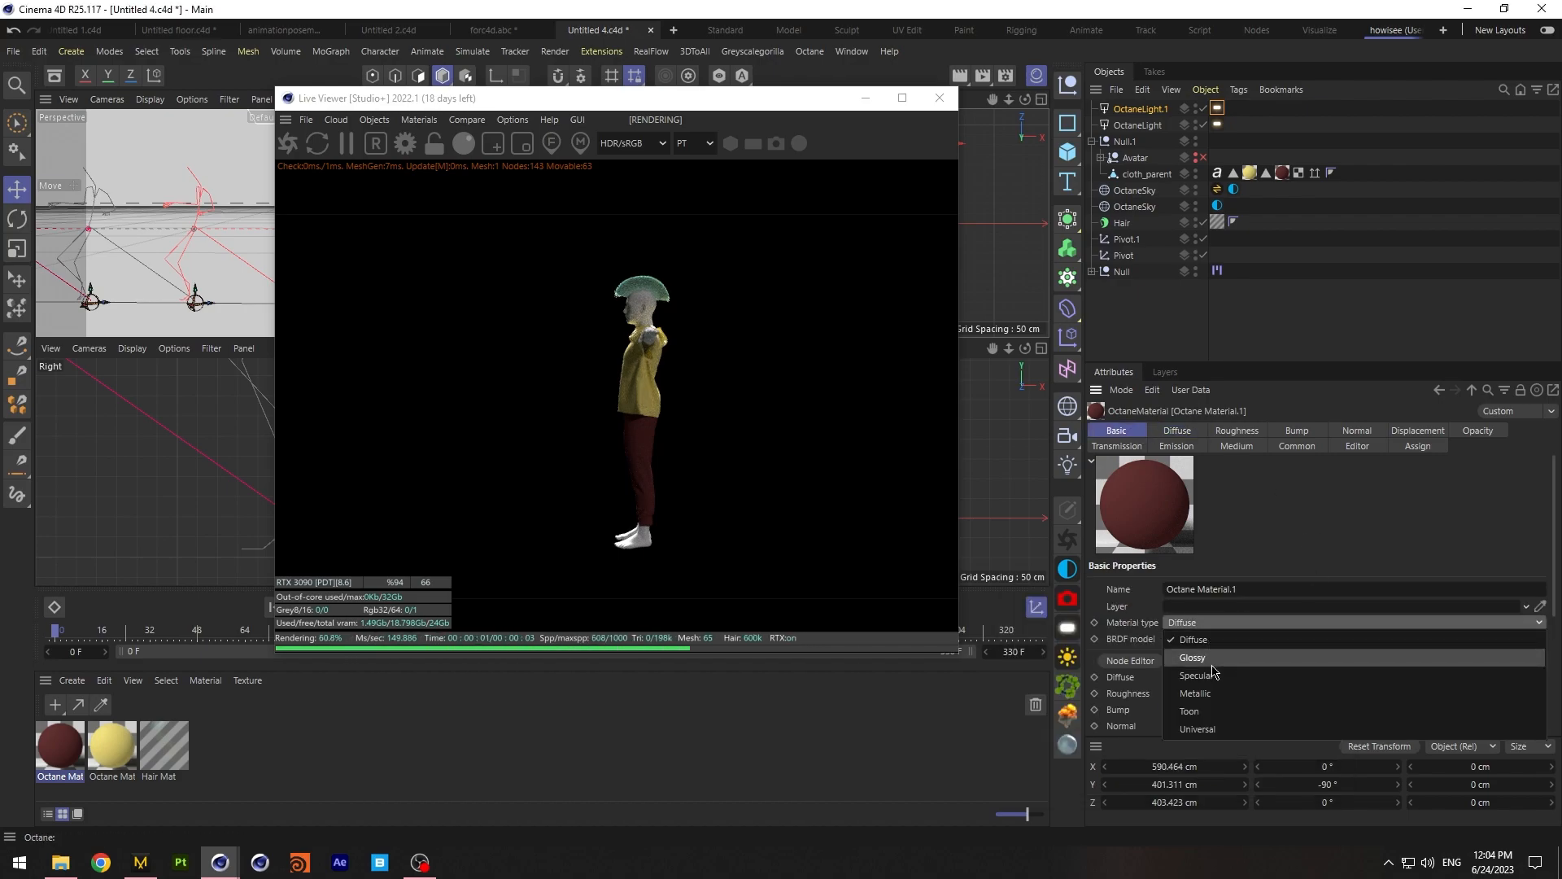
click(1204, 640)
click(1301, 431)
click(1441, 678)
click(1237, 430)
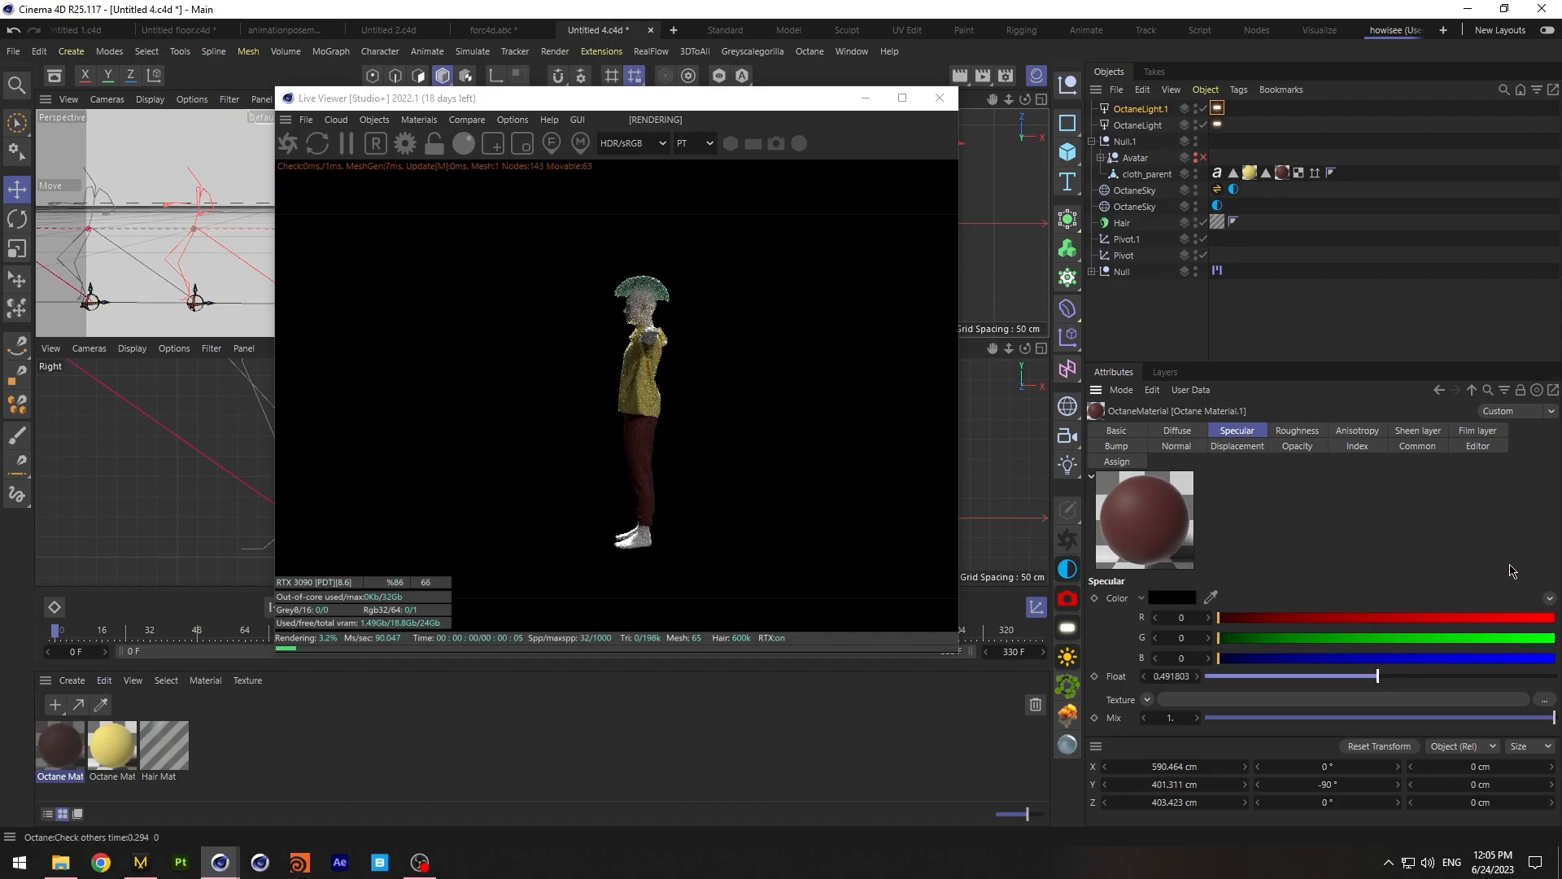
Give the dark red material a sheen of about 0.33 with sheen roughness of about 0.56, and set its opacity to 0.98
click(1418, 431)
click(1417, 617)
click(1382, 600)
click(1329, 602)
click(1305, 600)
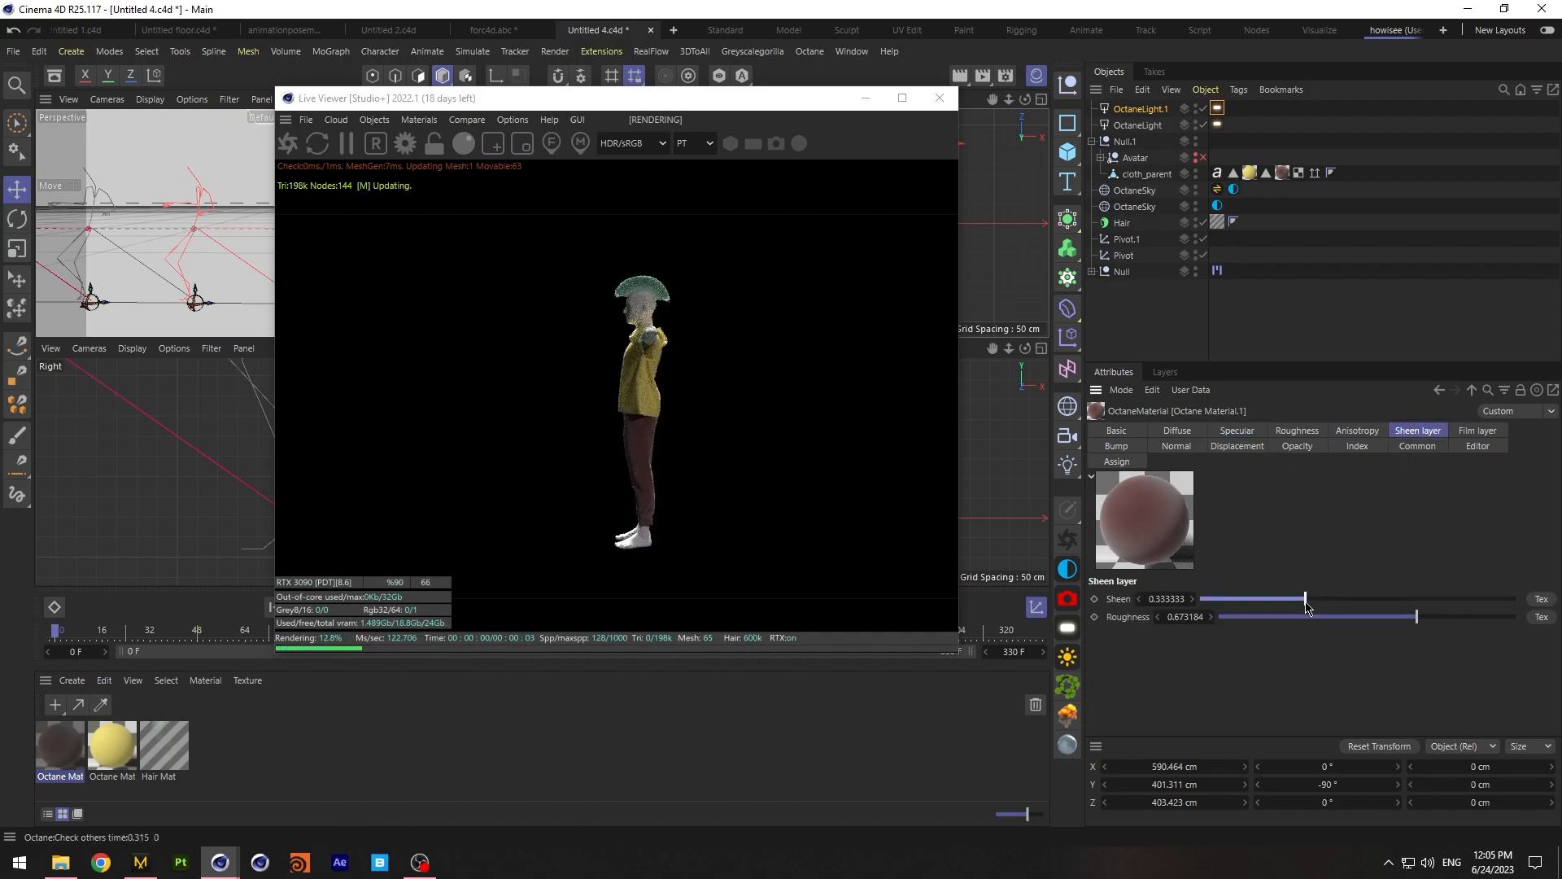
click(1384, 618)
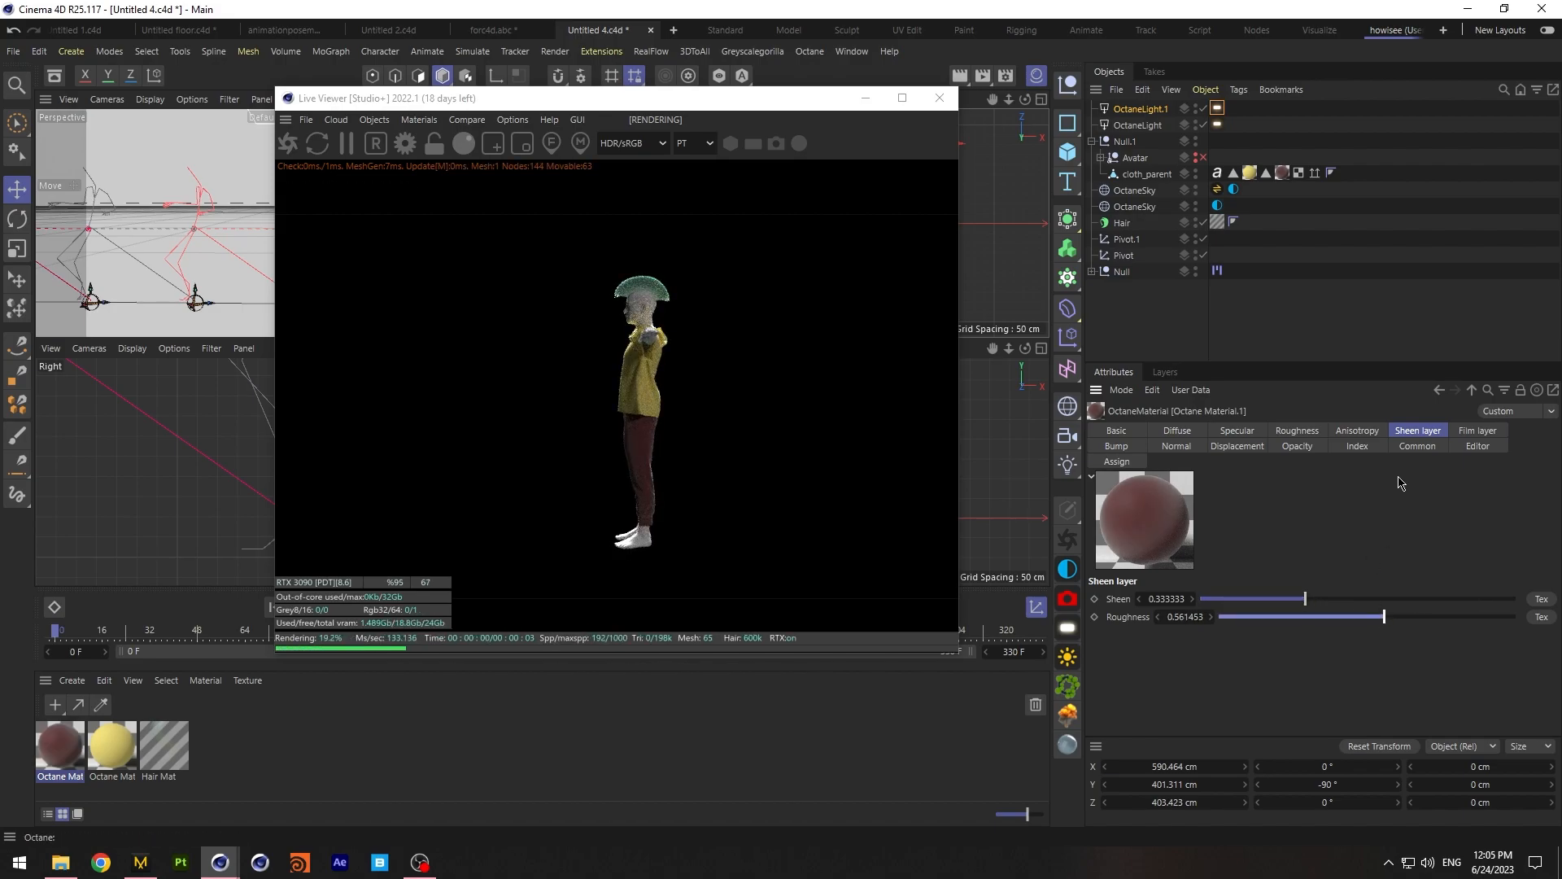
click(1297, 446)
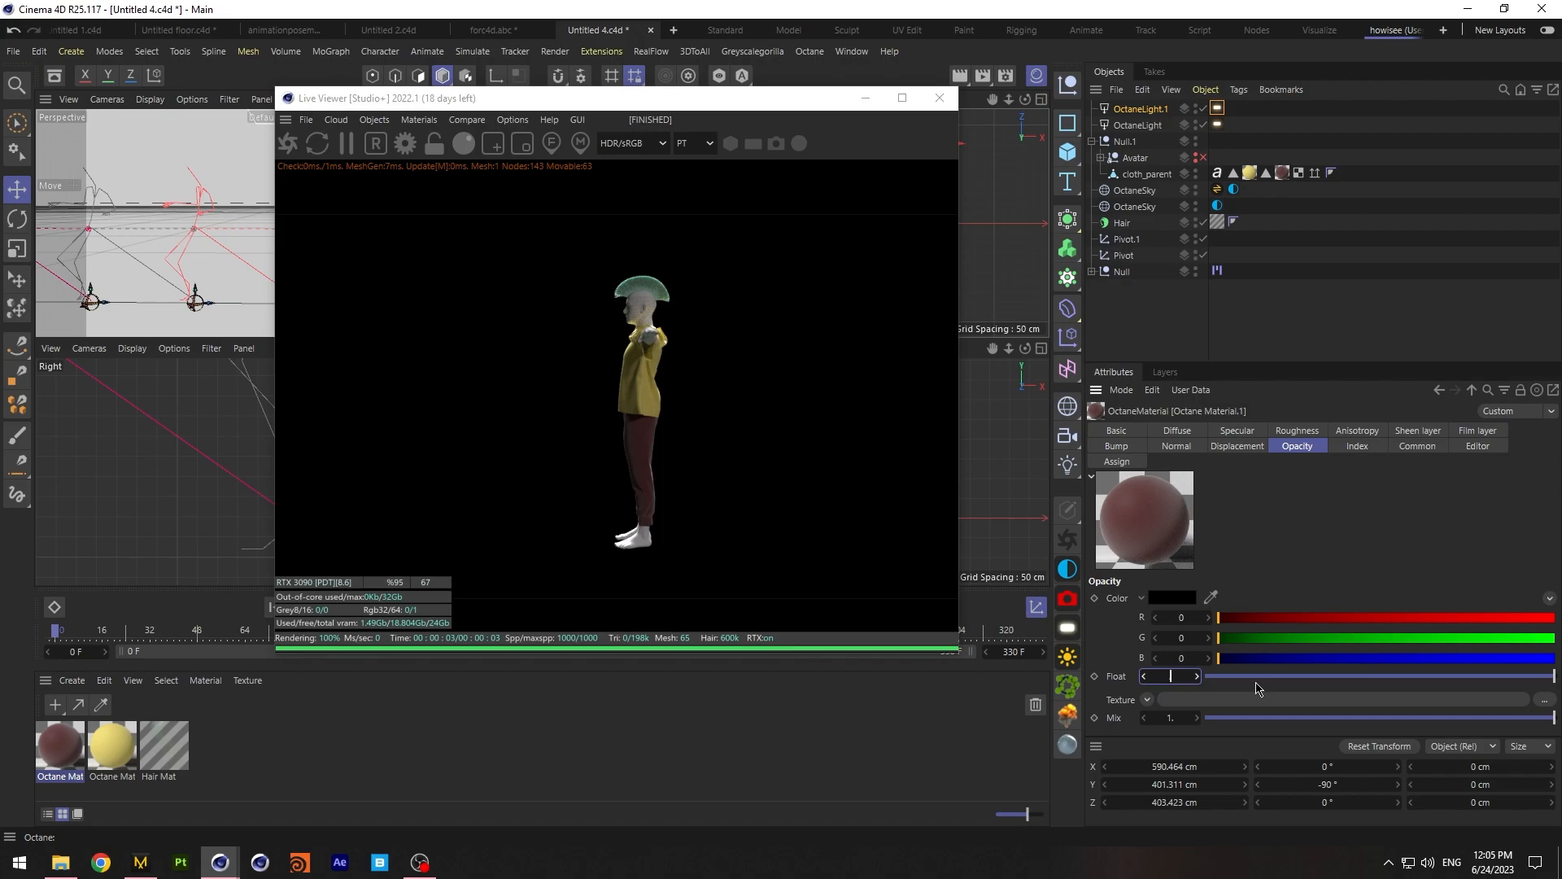
key(Return)
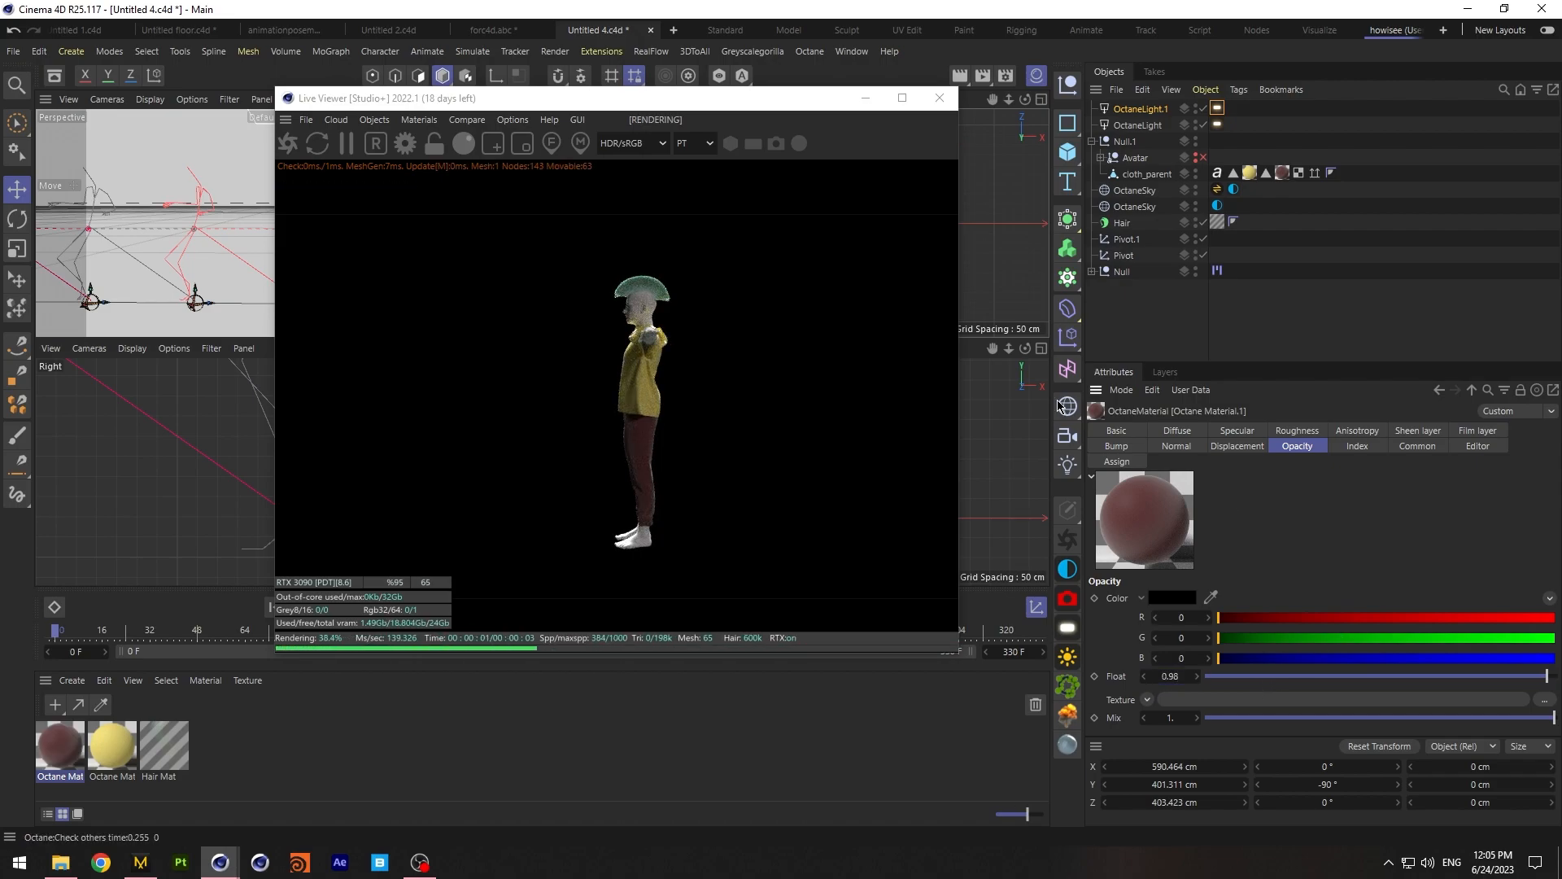
Save the project and close the Octane Live Viewer
drag(714, 98, 708, 110)
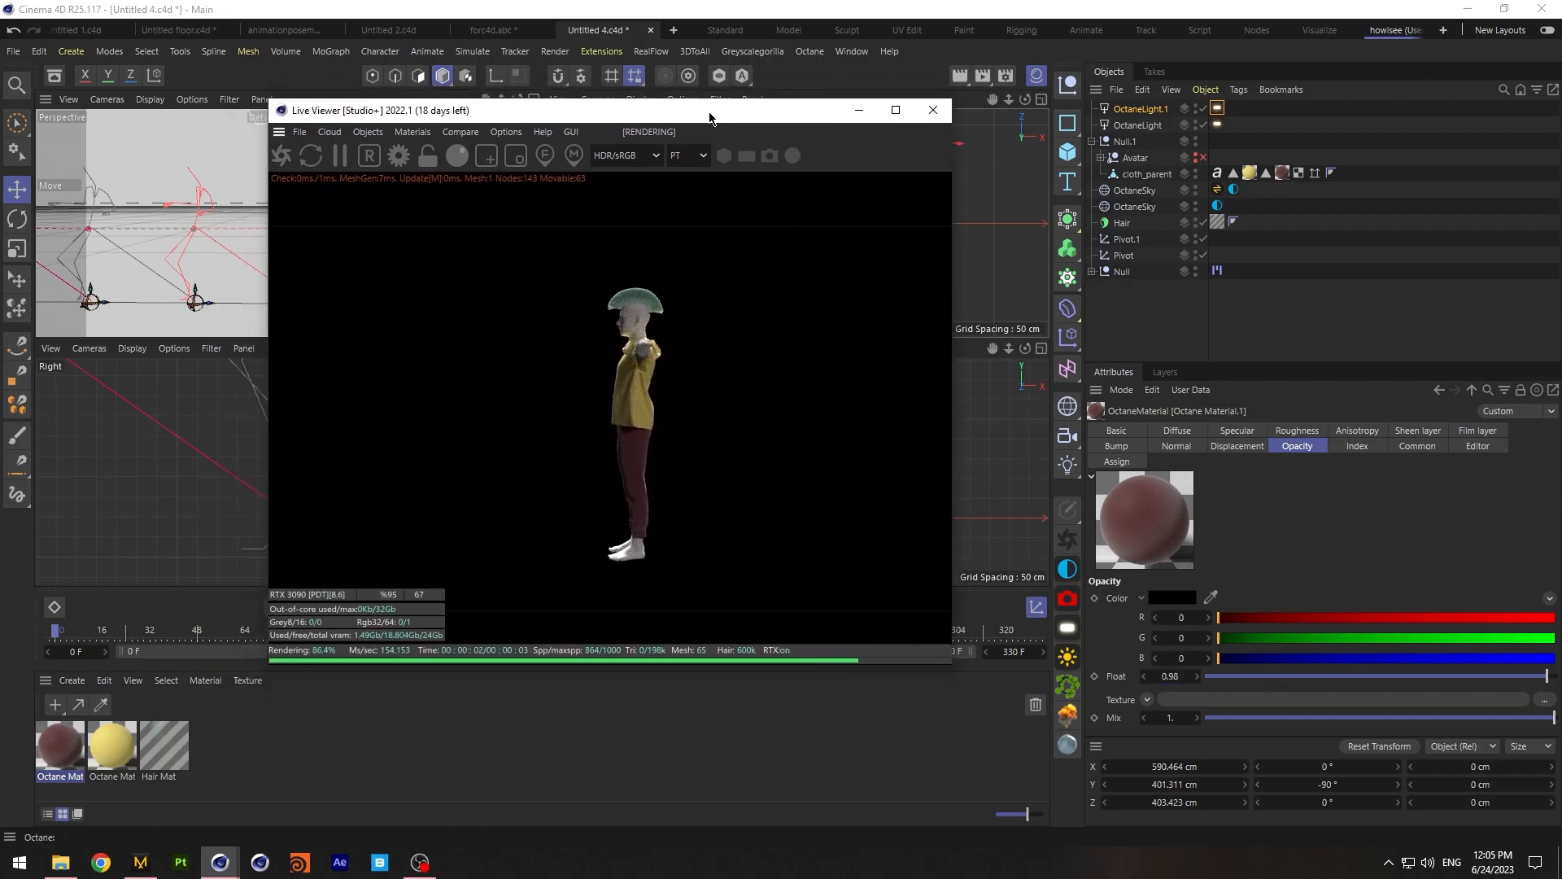
click(15, 51)
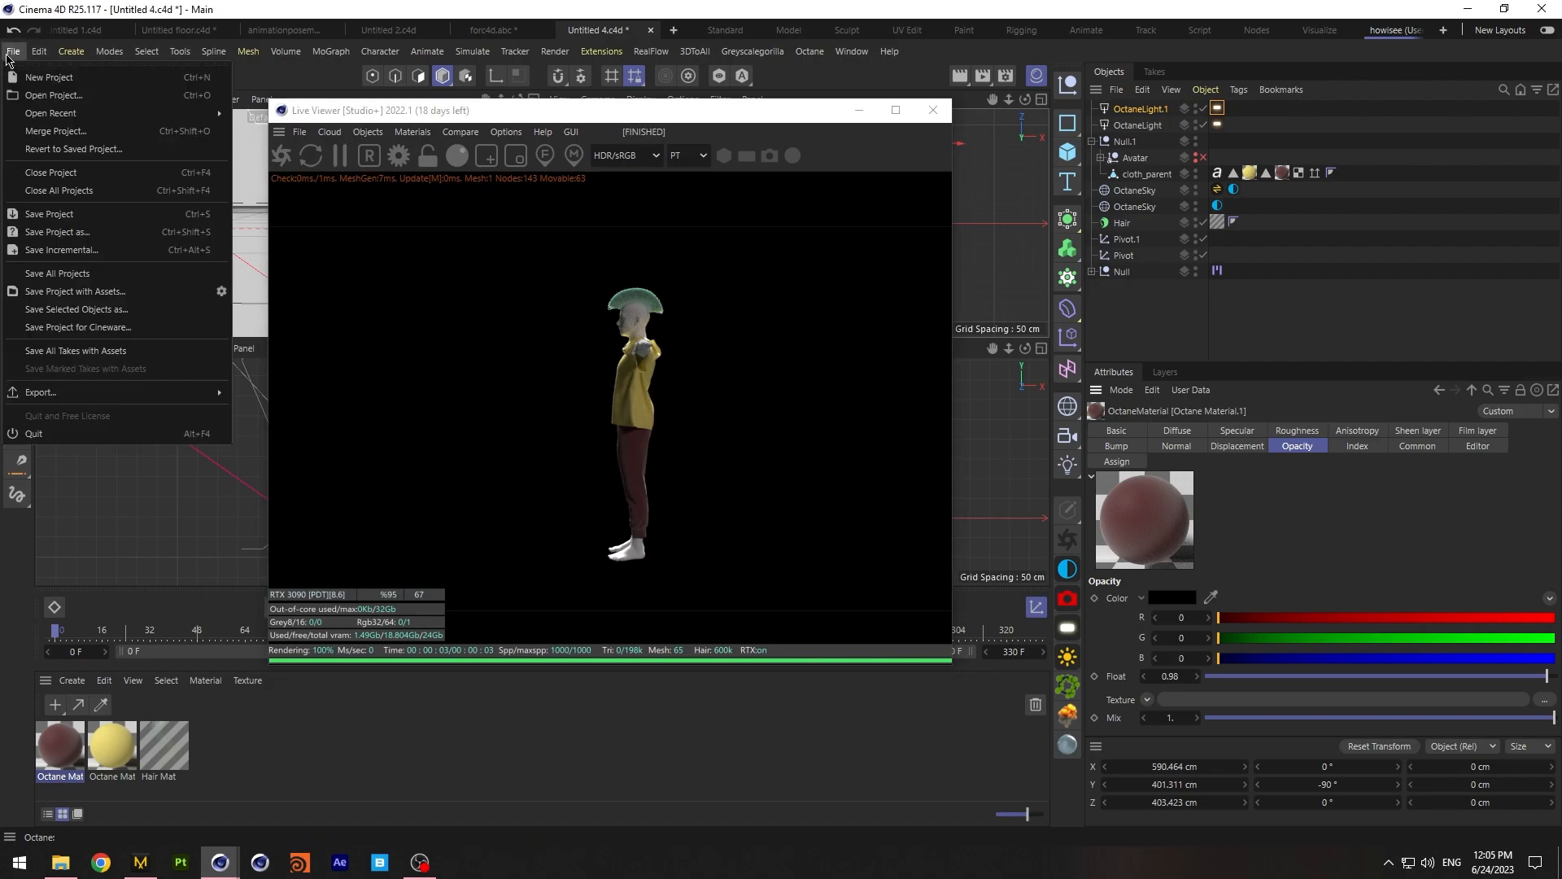
click(48, 216)
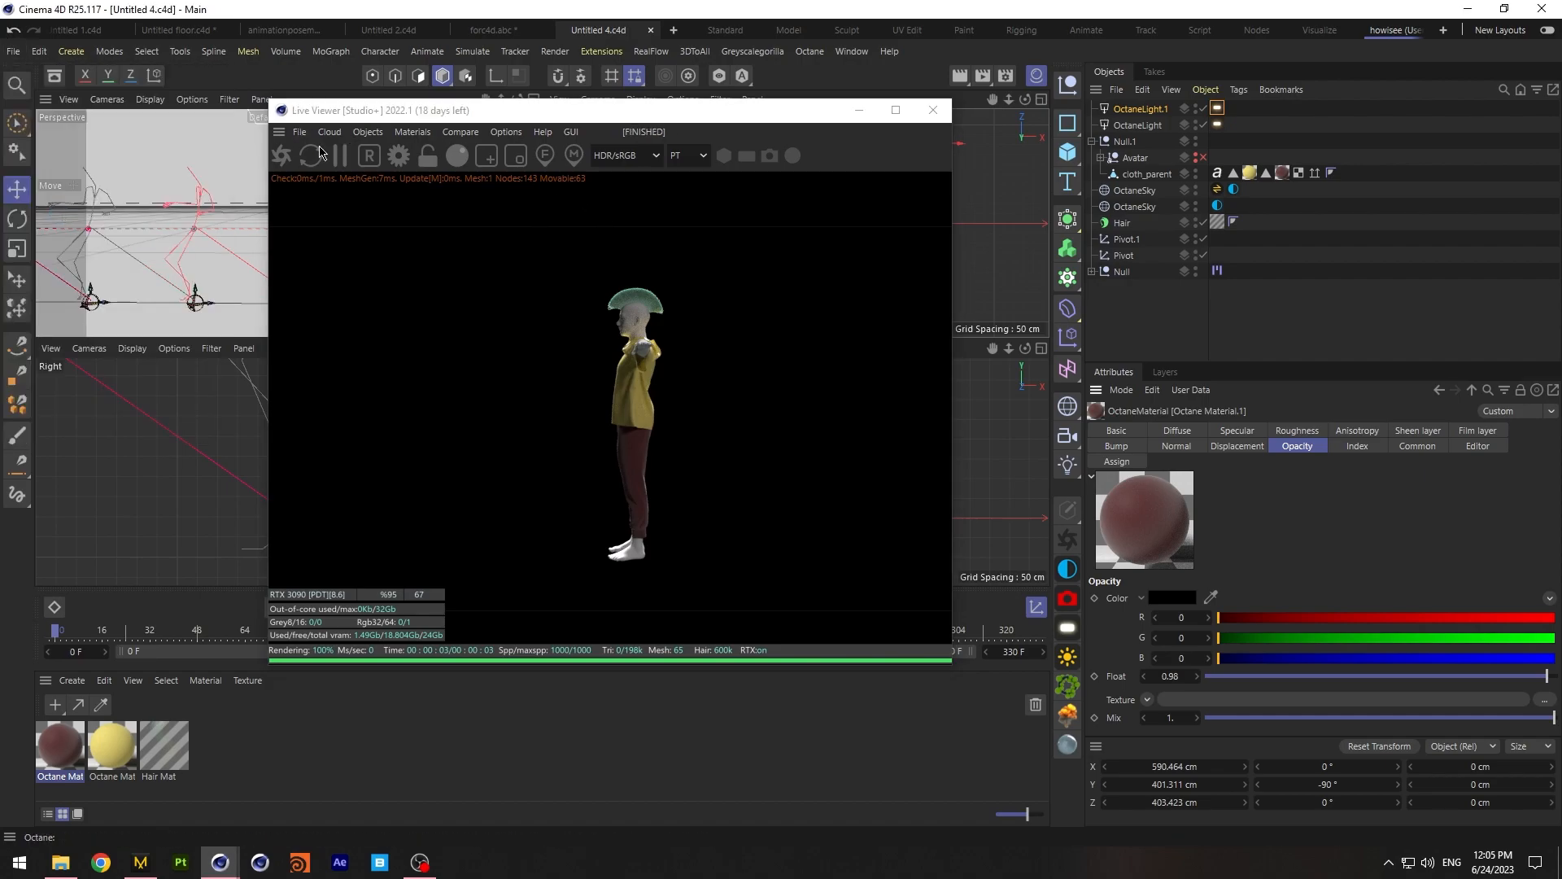
click(340, 156)
click(932, 110)
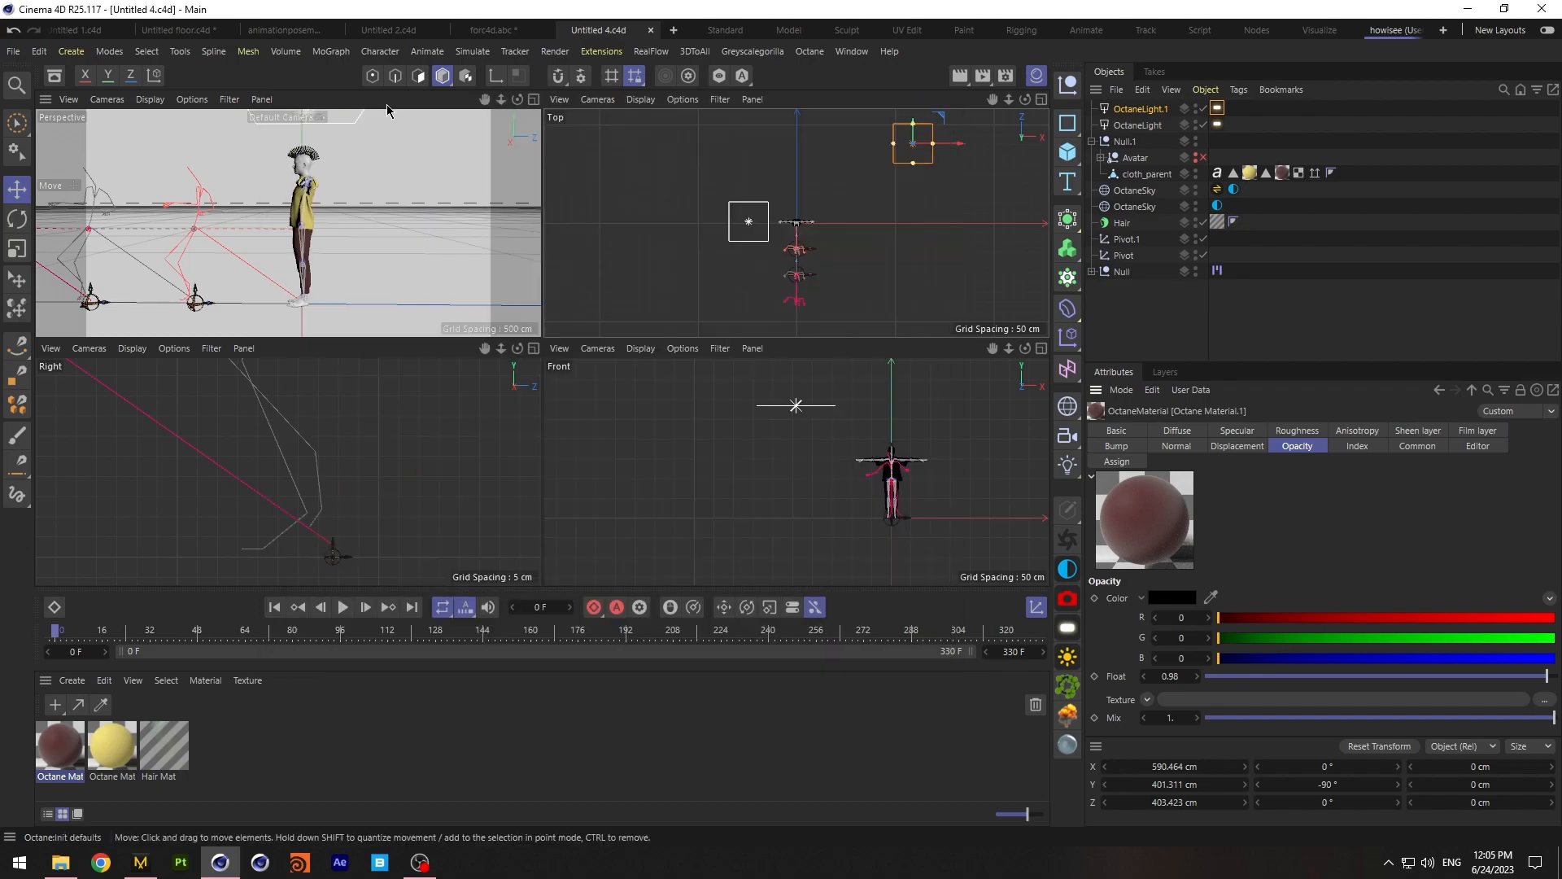
Add a TurbulenceFD Container to the scene and set its voxel size to 1 cm
click(535, 100)
click(1375, 348)
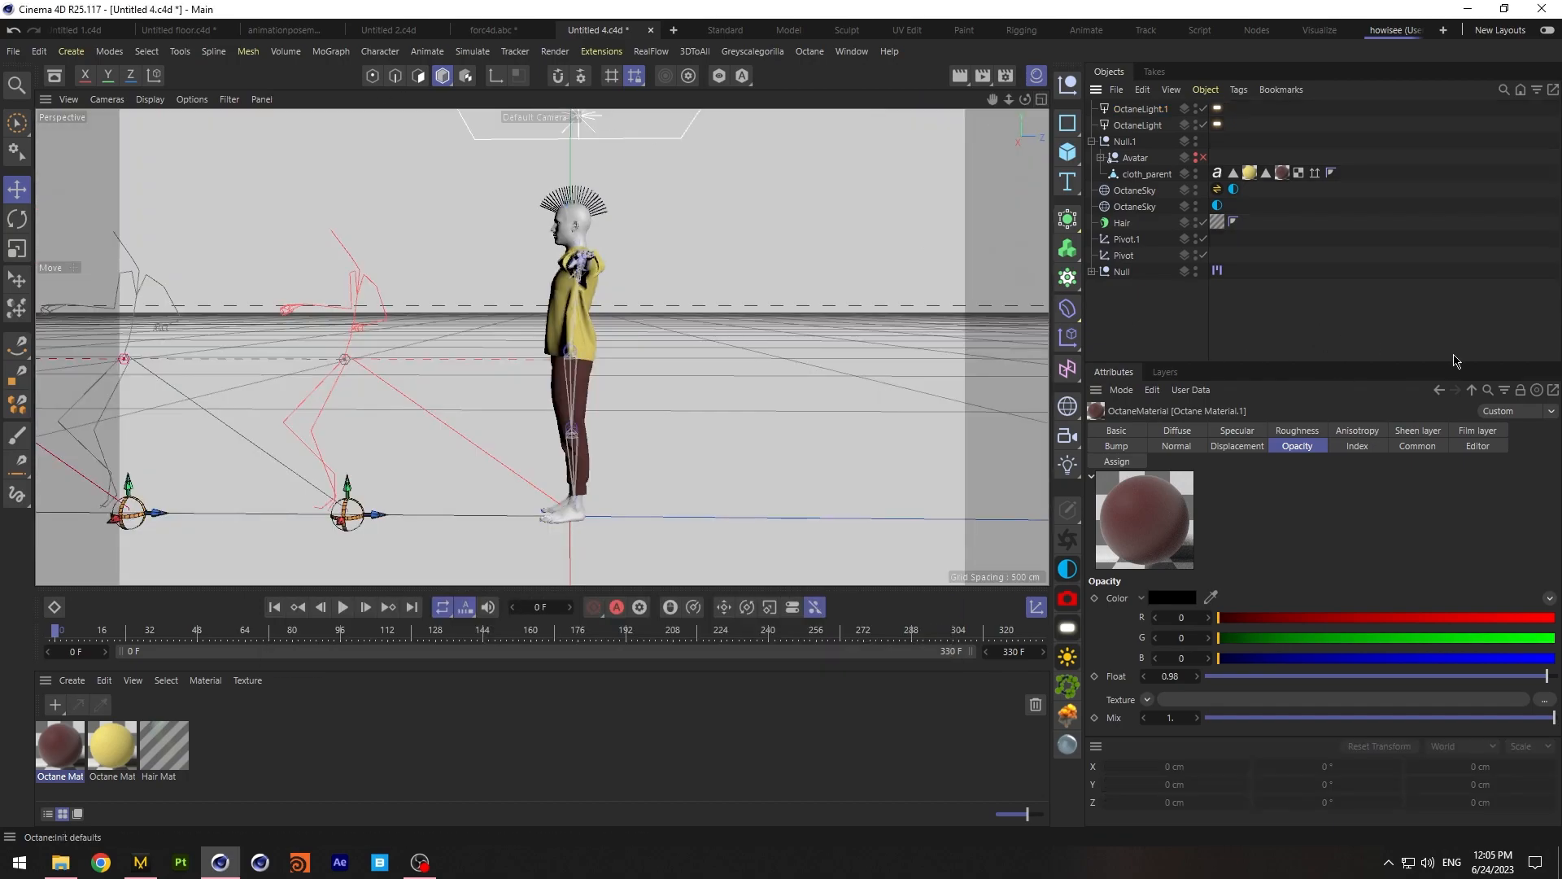
click(603, 53)
mouse_move(679, 460)
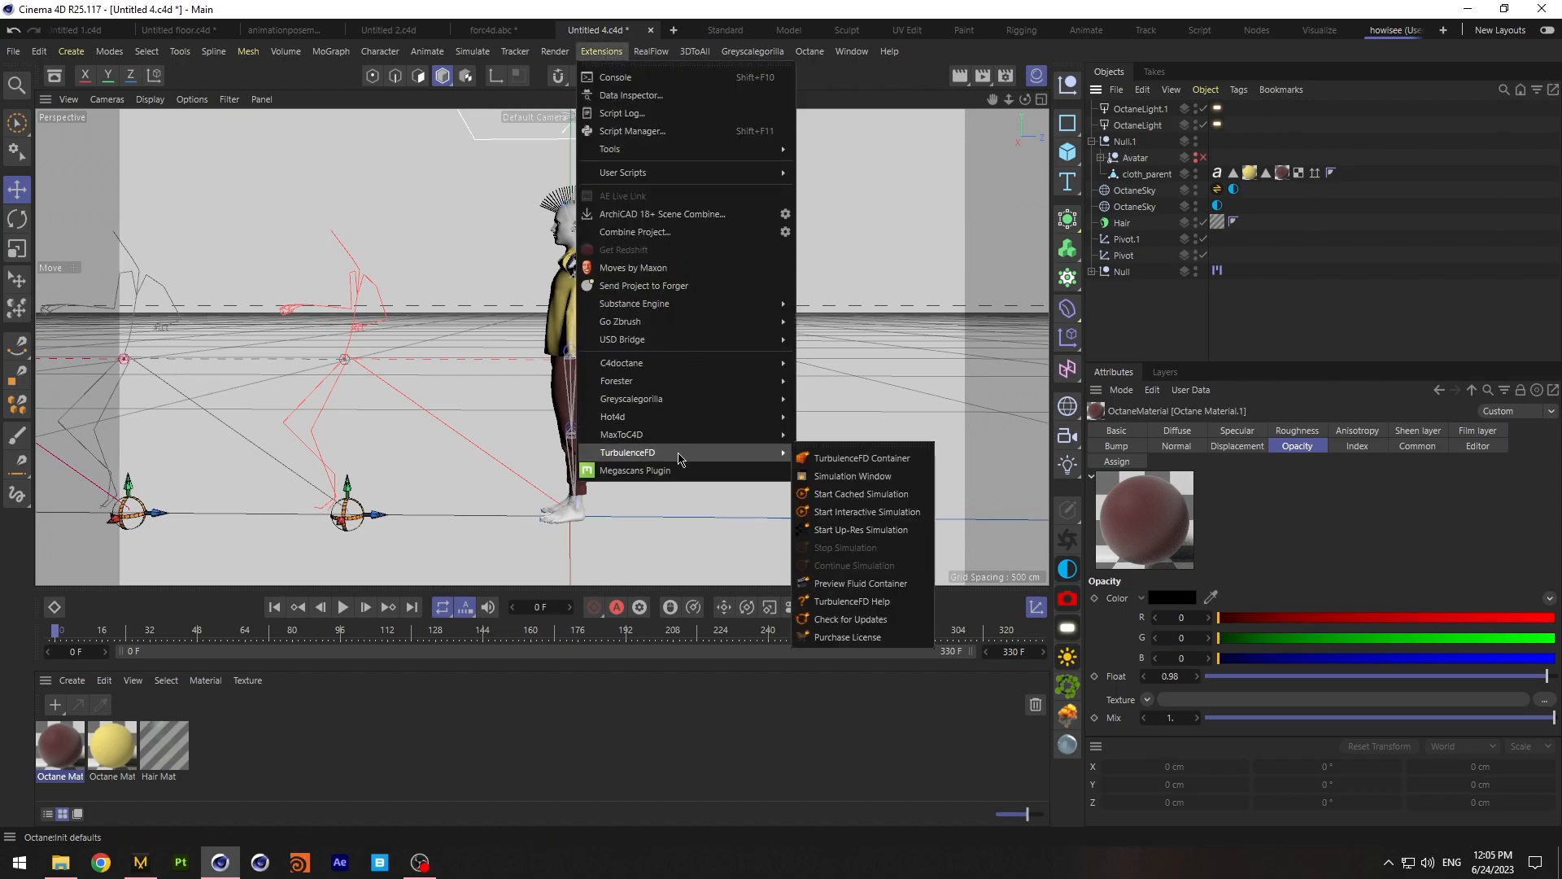
click(854, 459)
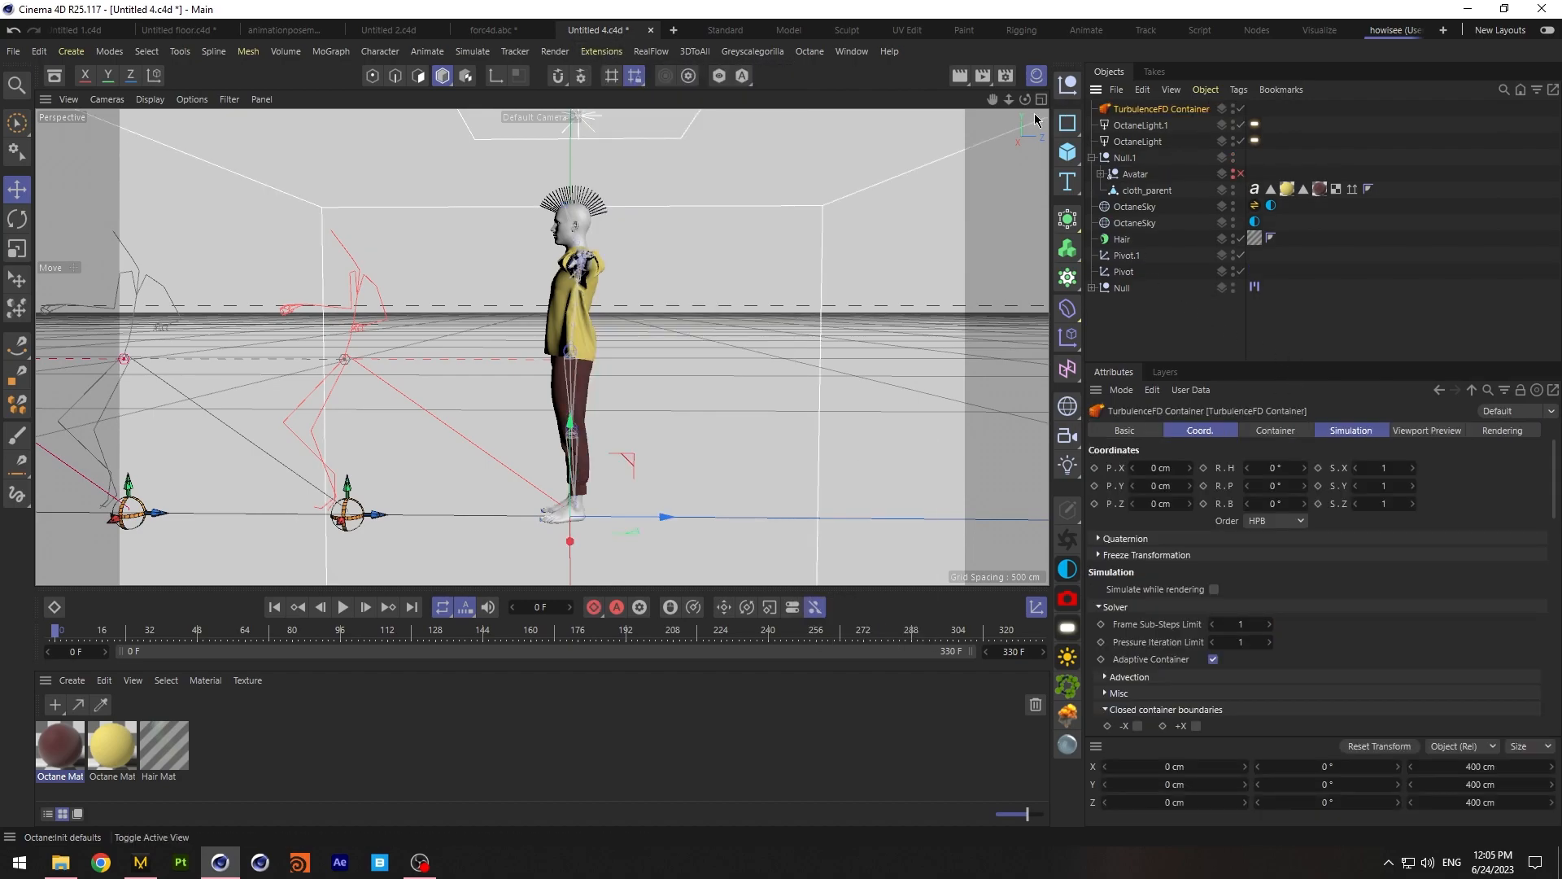
click(1274, 432)
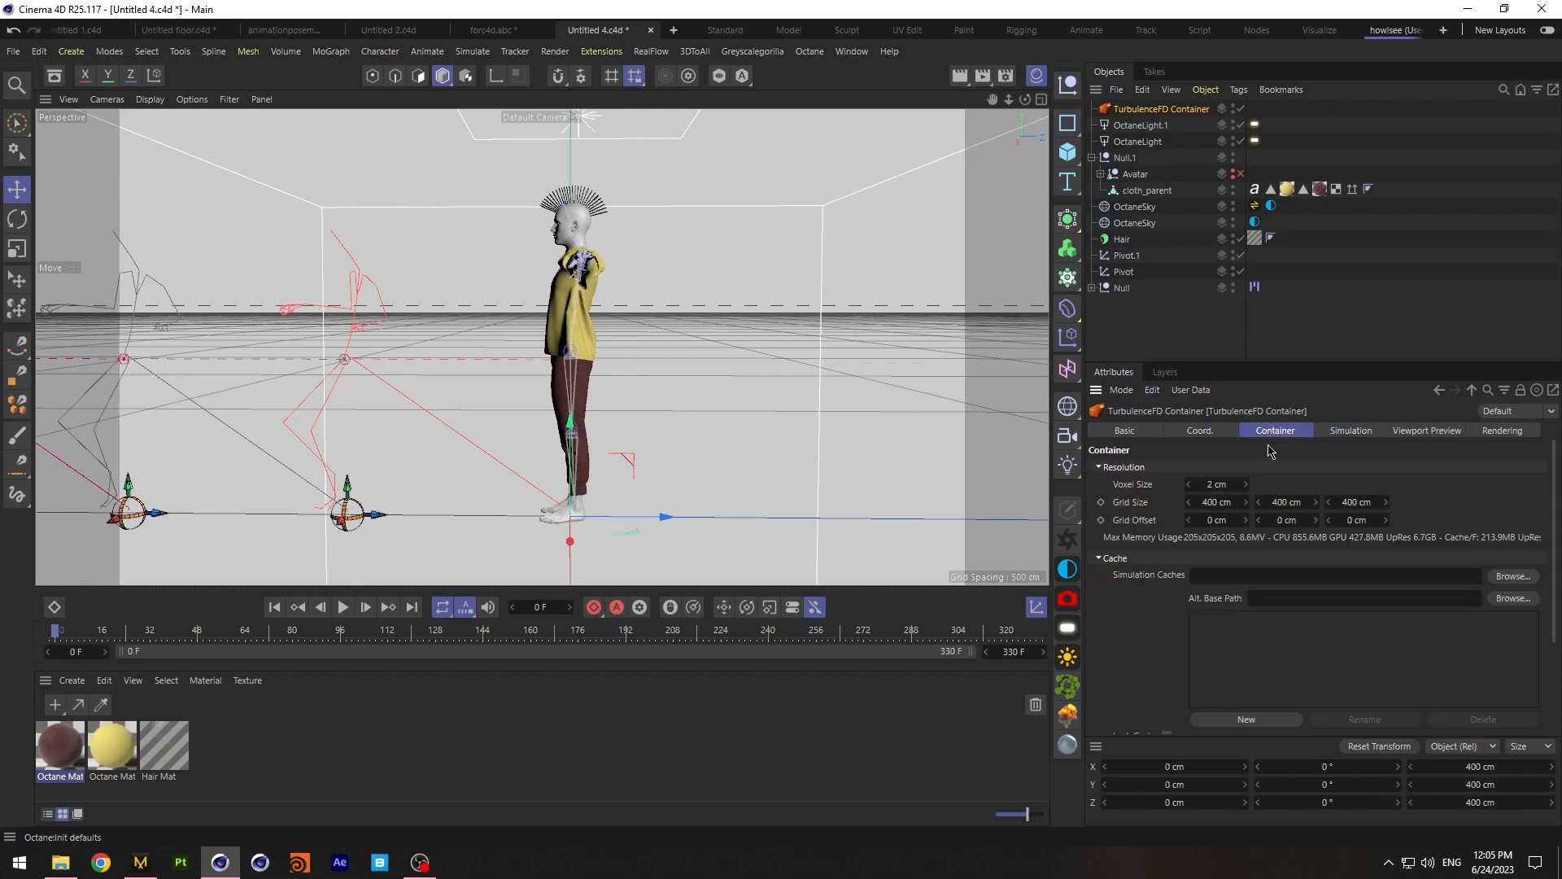
key(Return)
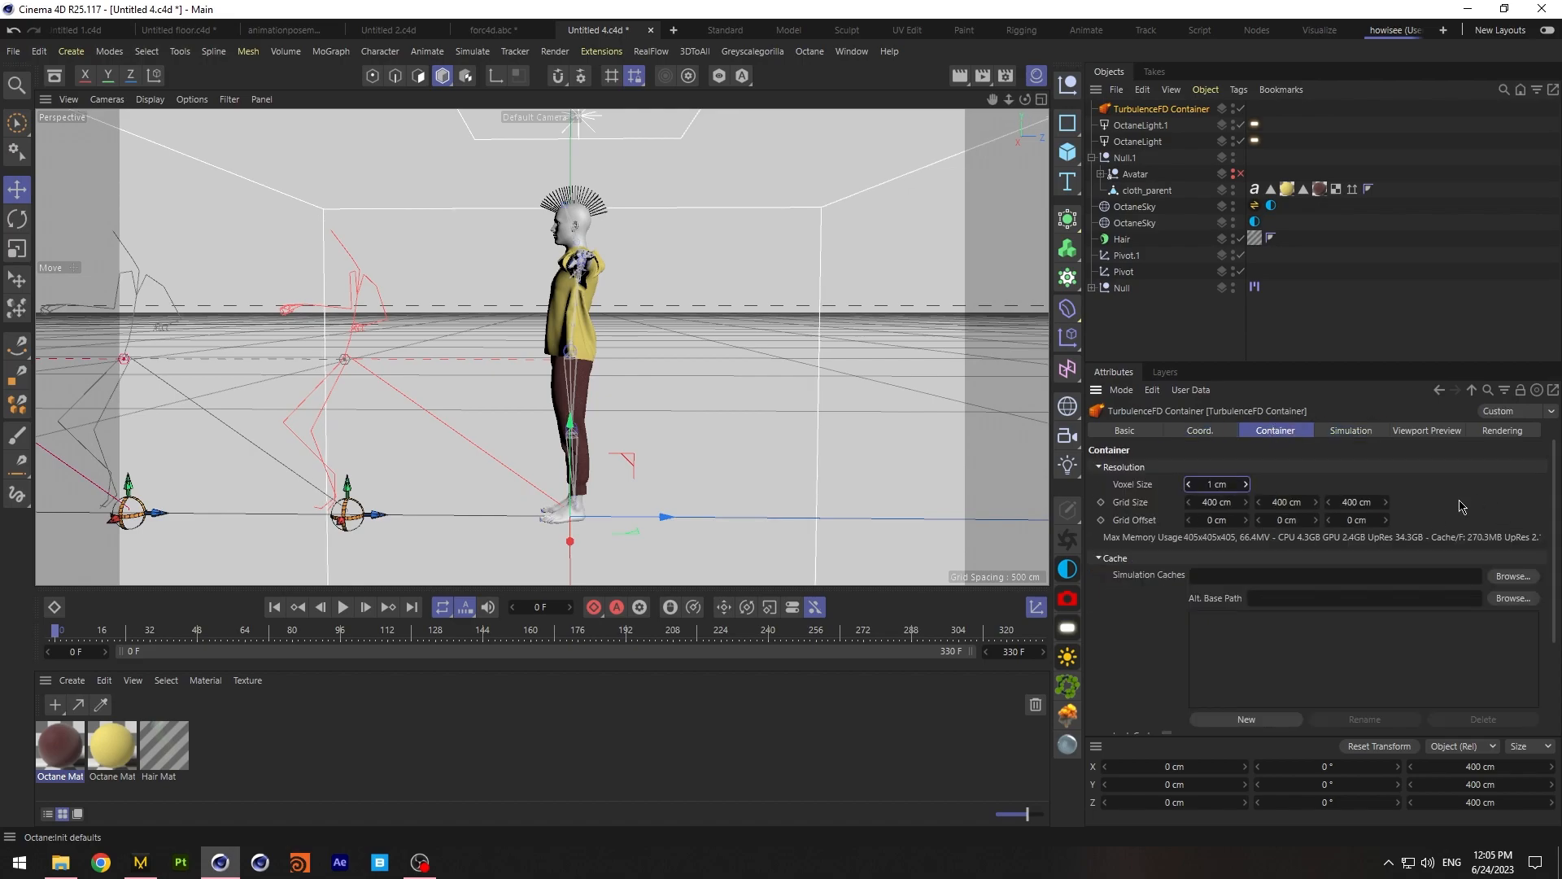
Set the container's simulation cache location to a new folder, E:\tut\2
click(1513, 577)
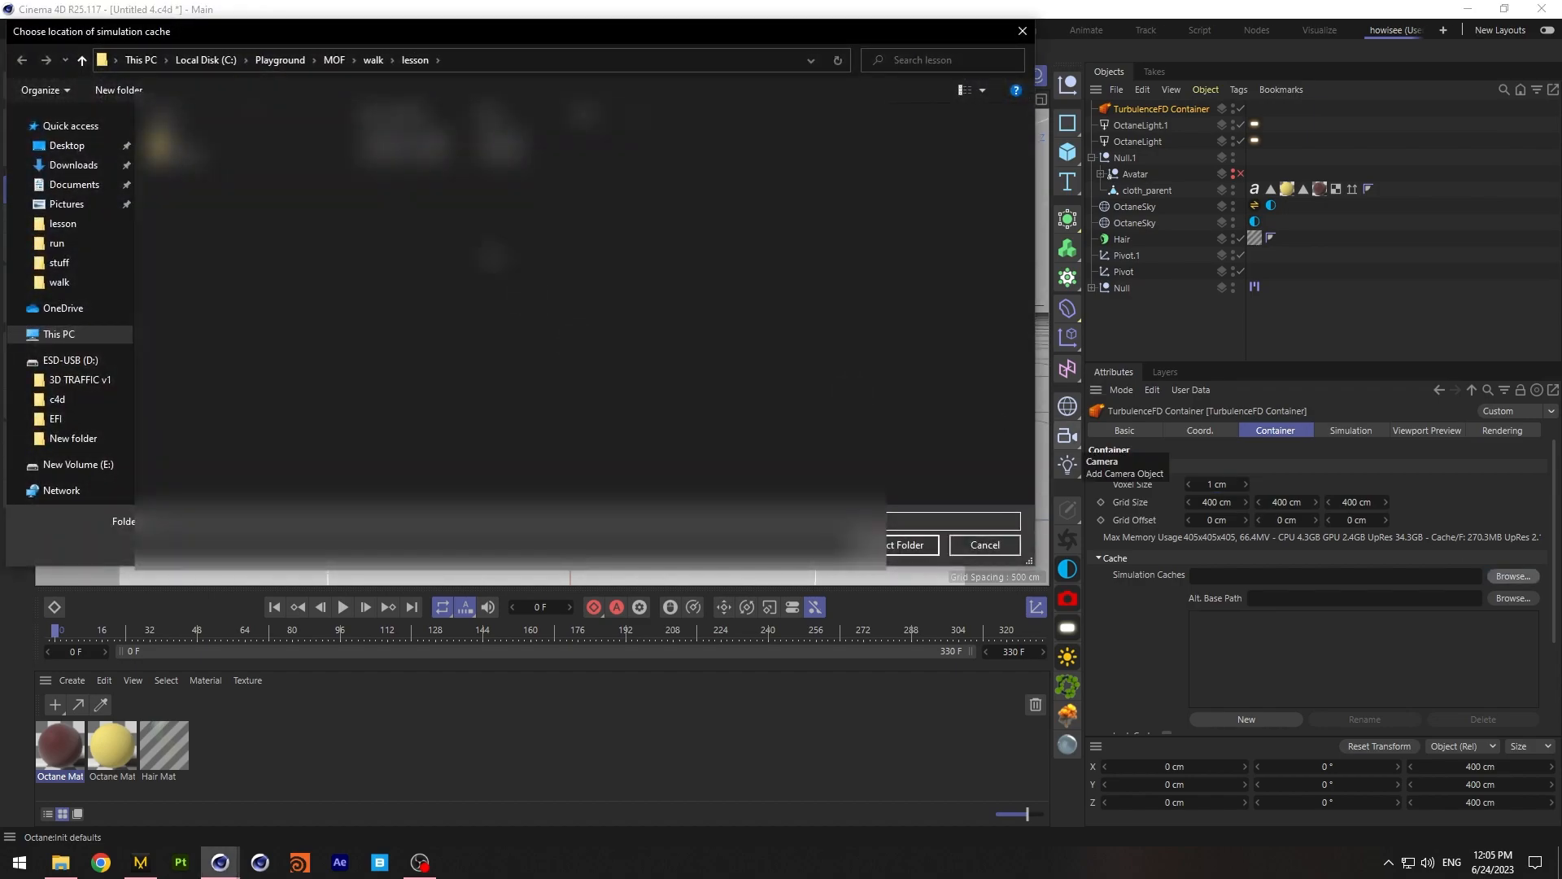
click(58, 334)
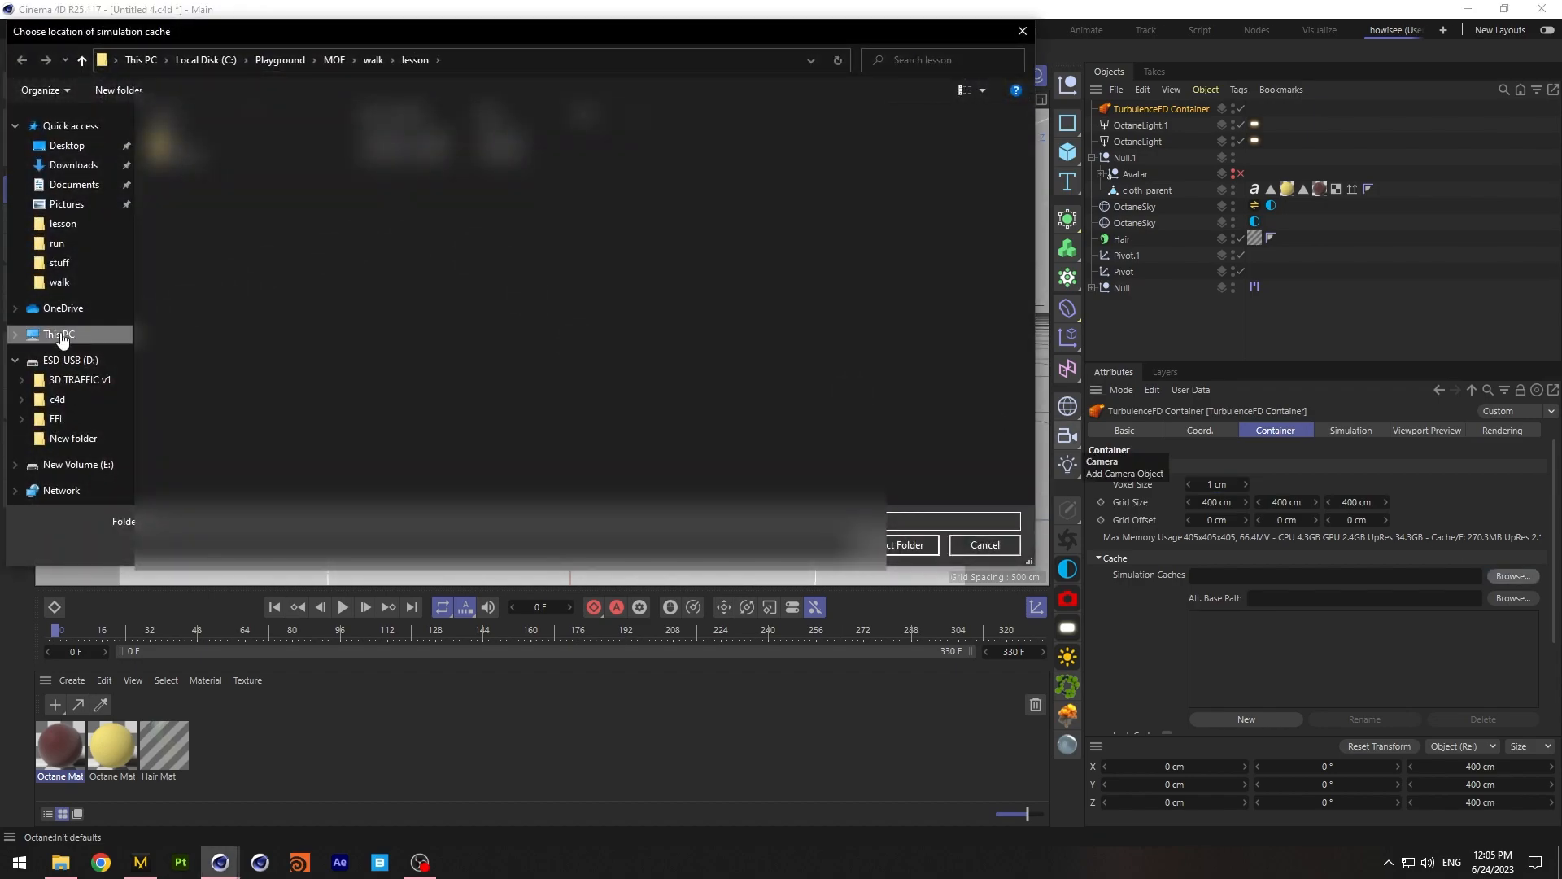
double_click(644, 293)
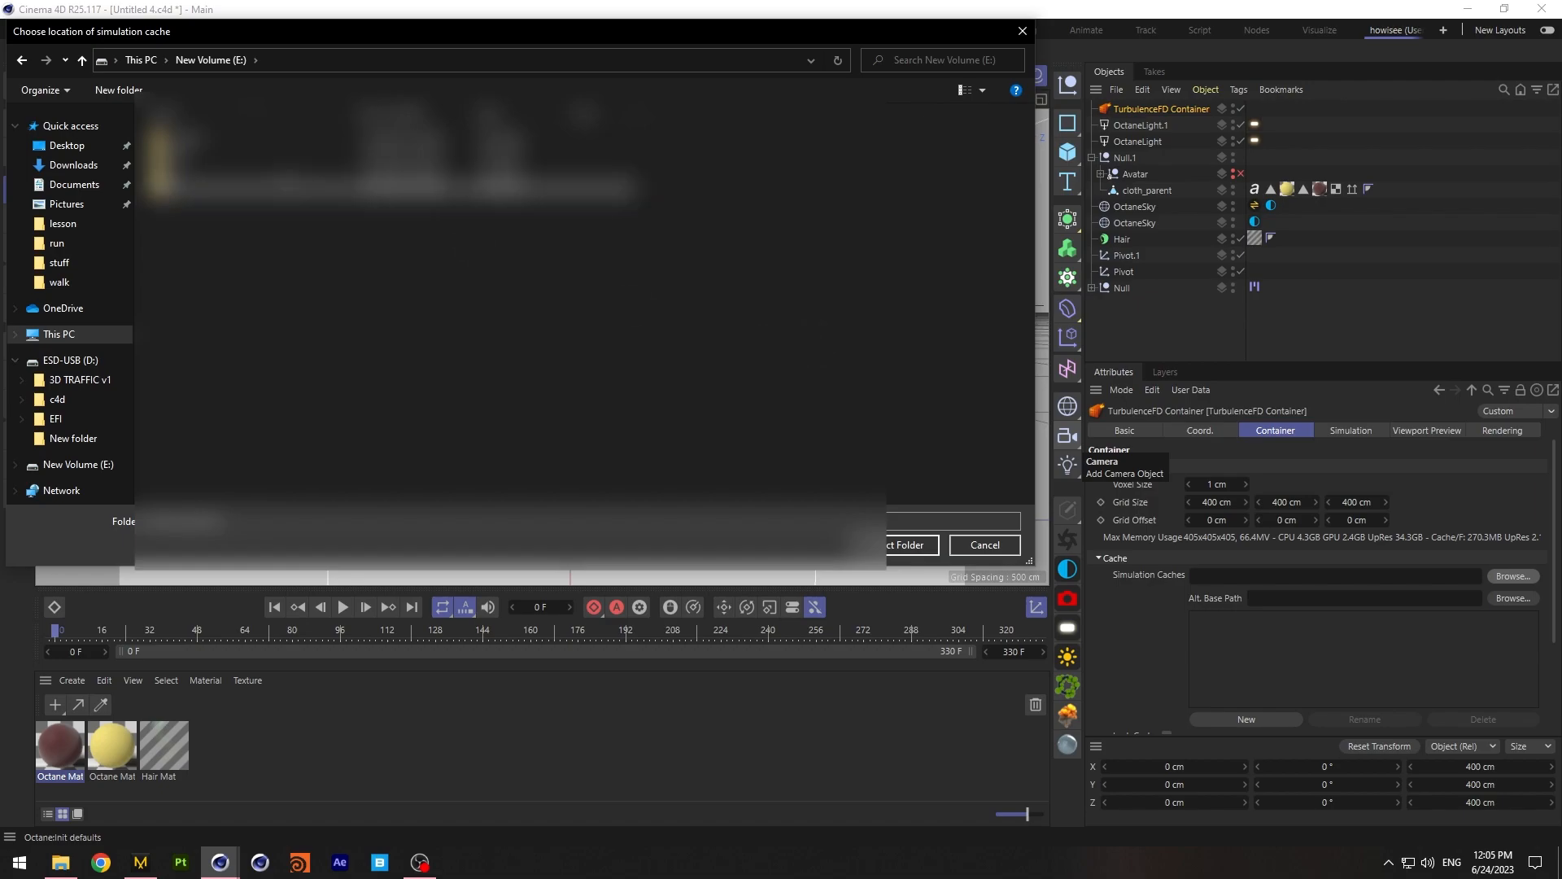
click(212, 172)
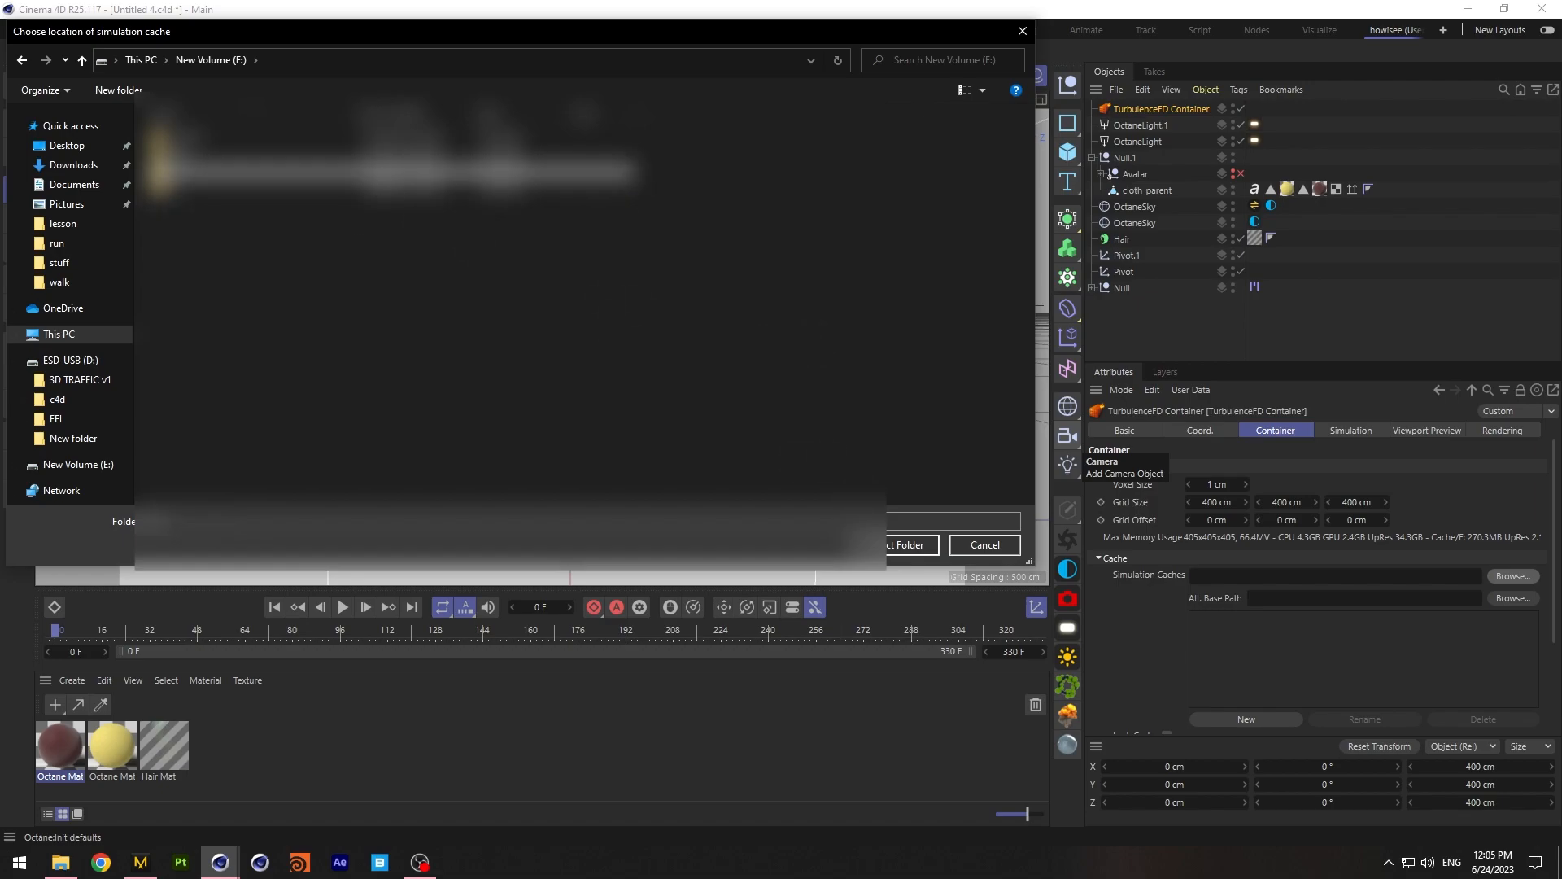
double_click(377, 175)
right_click(304, 271)
mouse_move(390, 463)
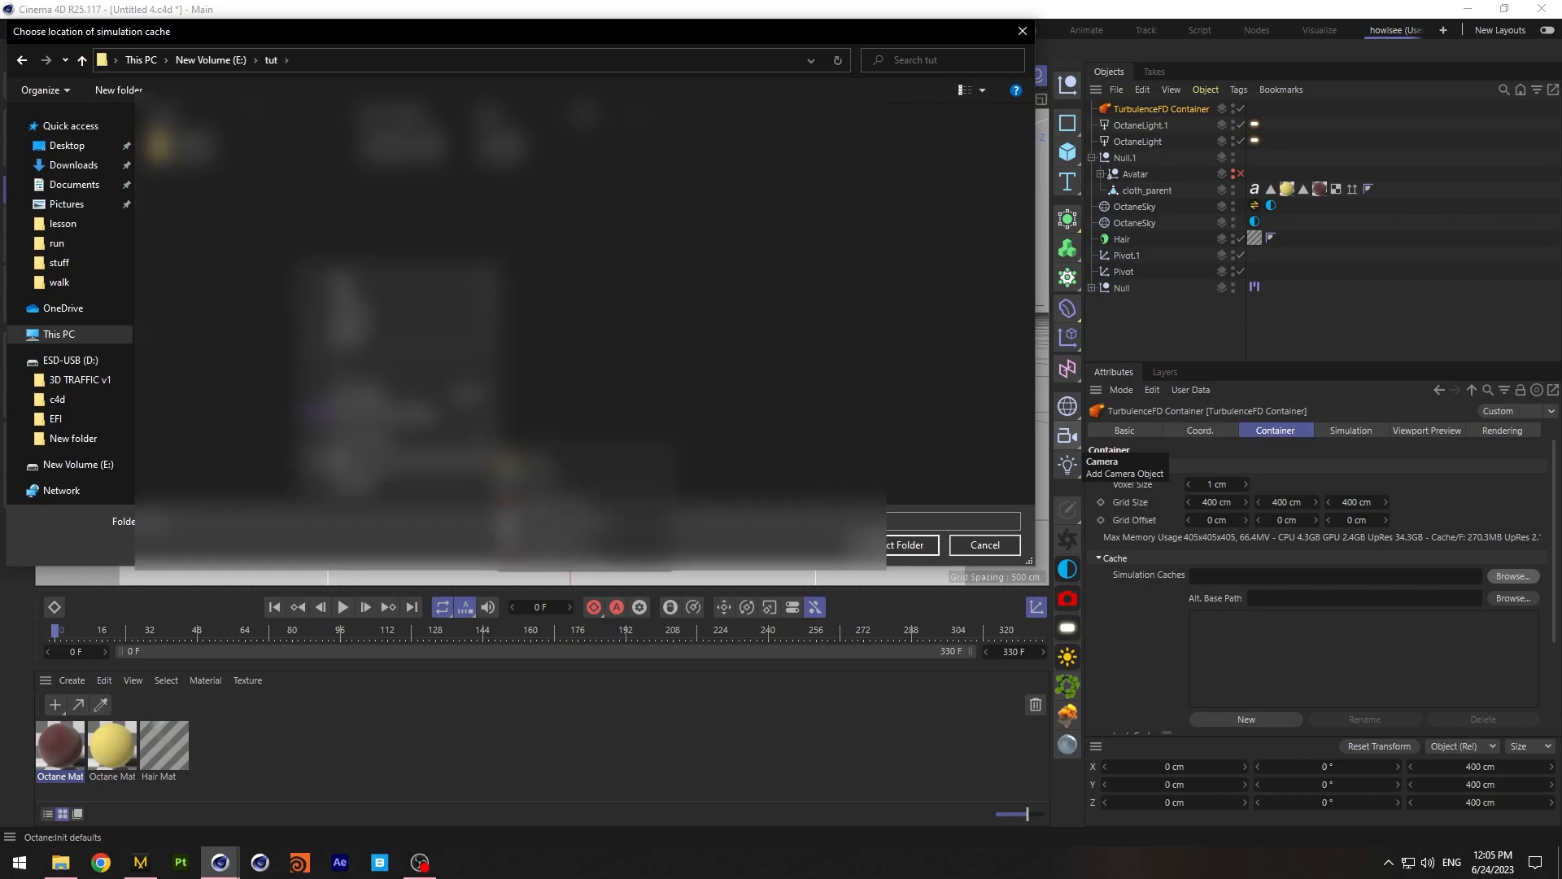
click(541, 464)
text(1)
click(353, 236)
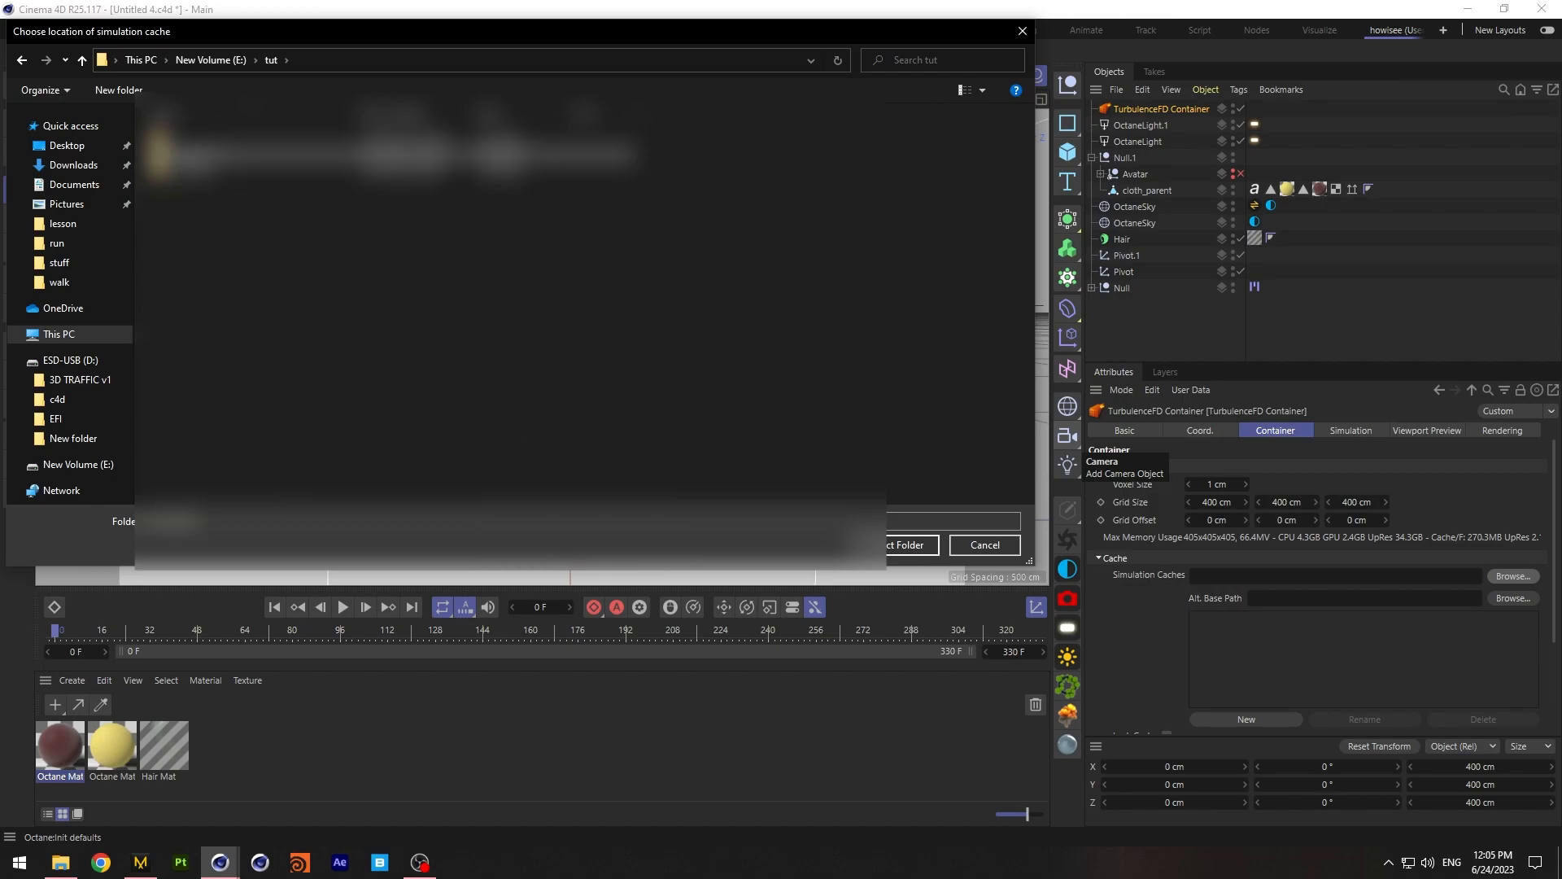
click(906, 545)
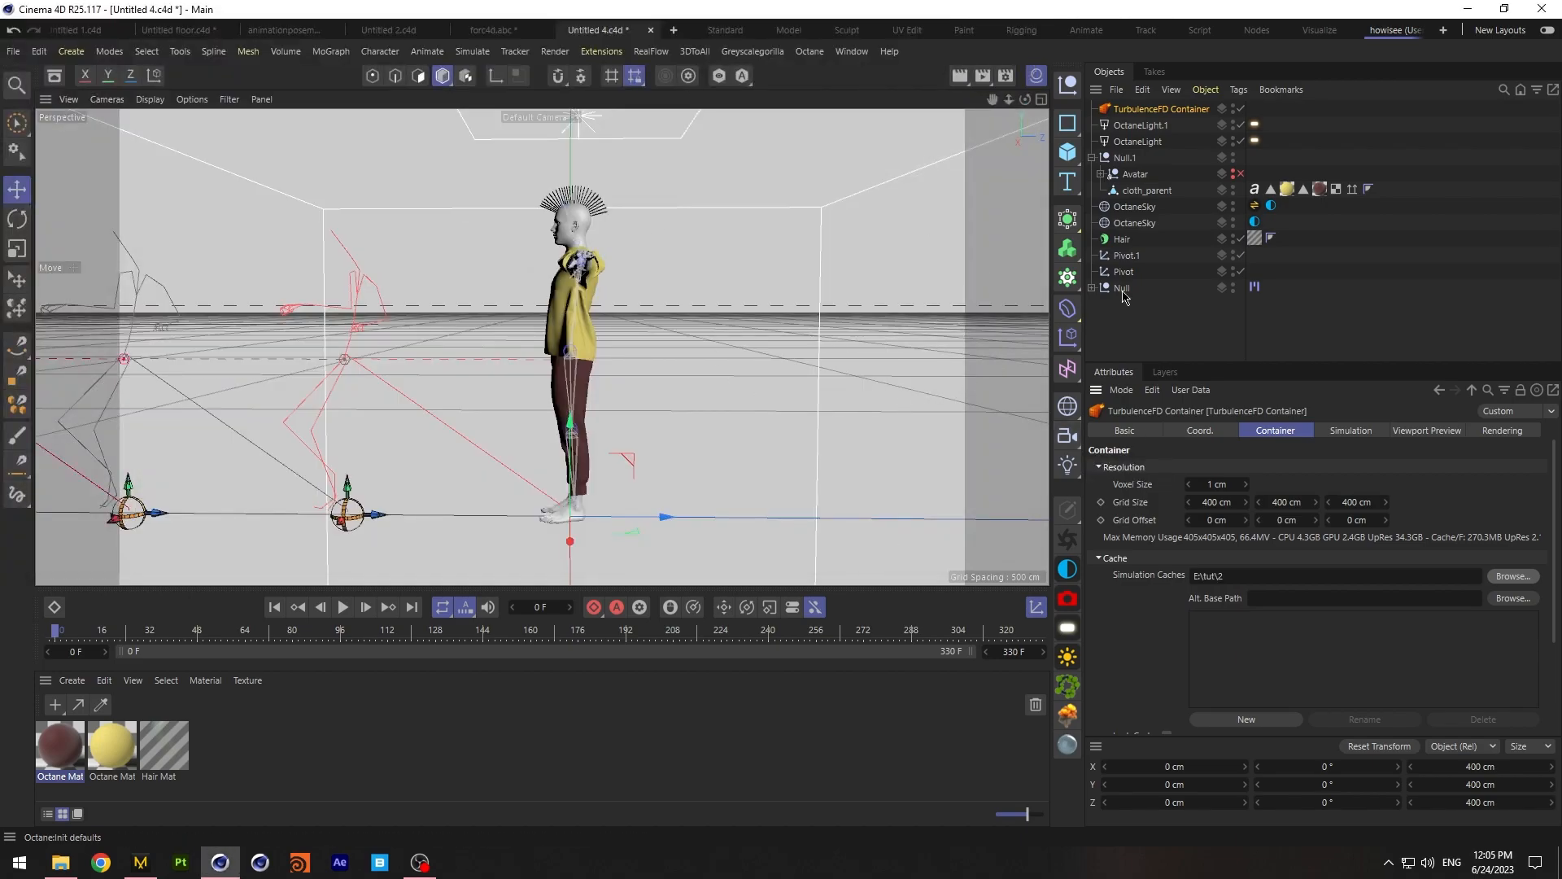
Raise the TurbulenceFD container to a Y position of about 201.23 cm so its base lines up with the soles of the character's feet
click(1041, 103)
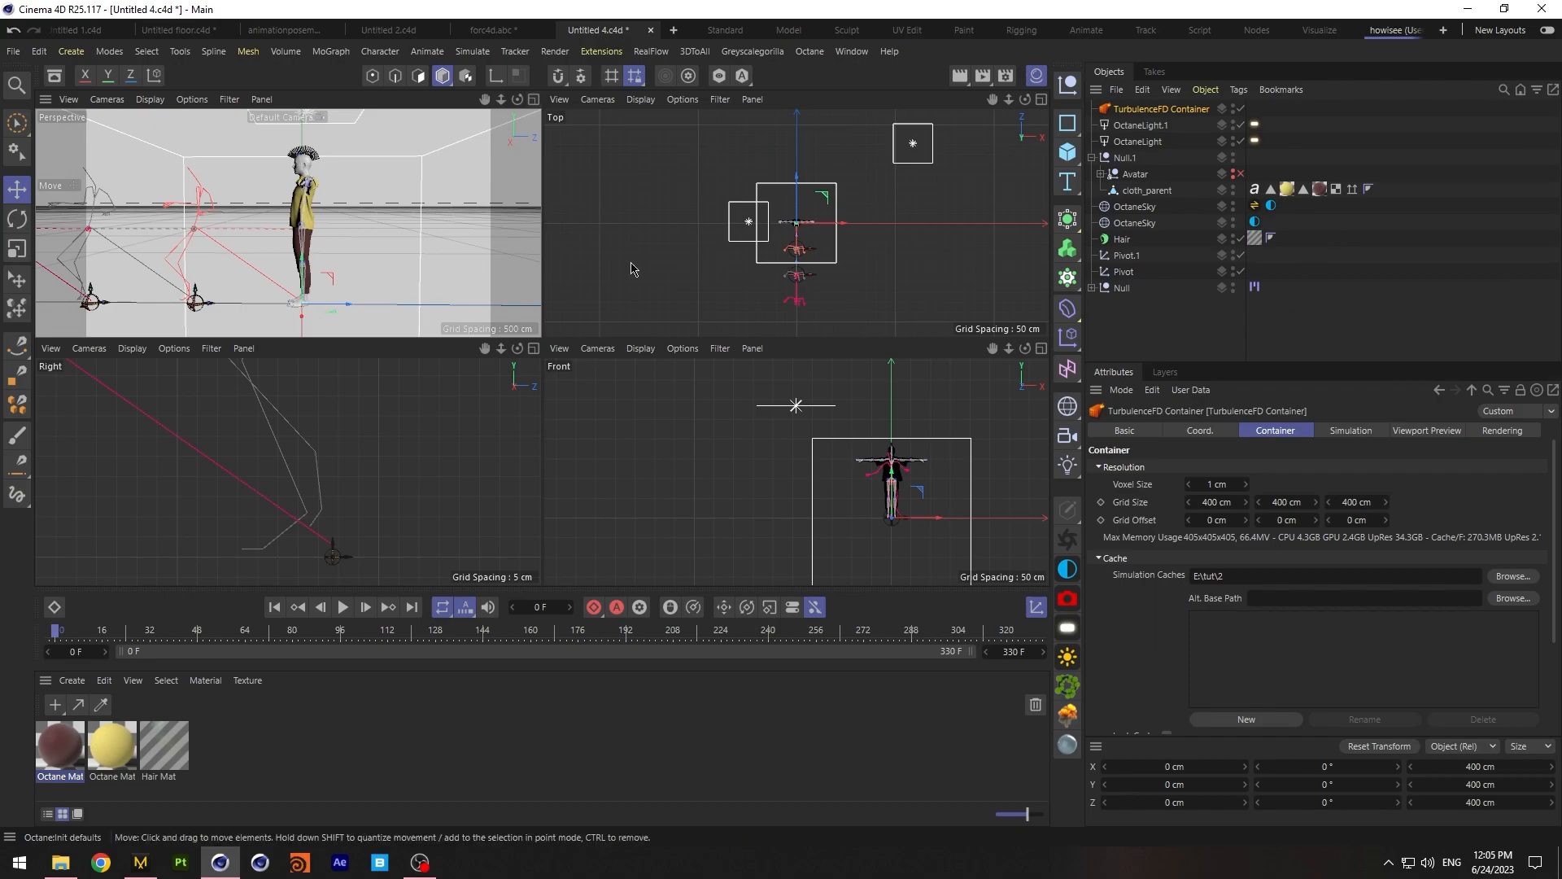
scroll(288, 471, up, 2)
scroll(288, 471, up, 2)
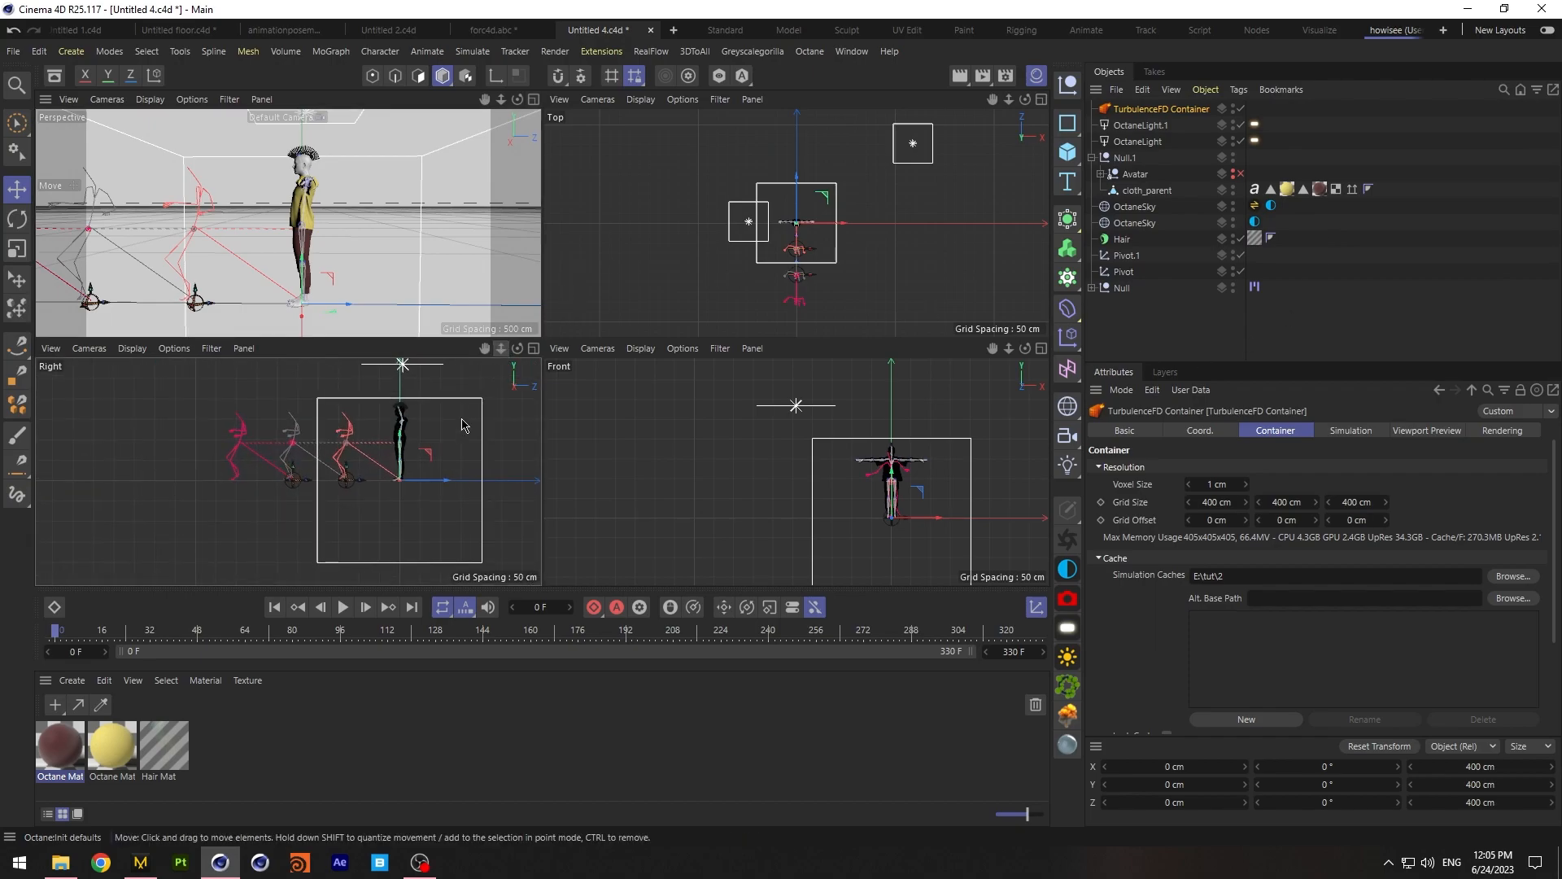
drag(403, 462, 420, 390)
scroll(288, 471, up, 6)
alt+right_drag(288, 471, 292, 471)
alt+middle_drag(288, 471, 17, 327)
scroll(298, 497, up, 5)
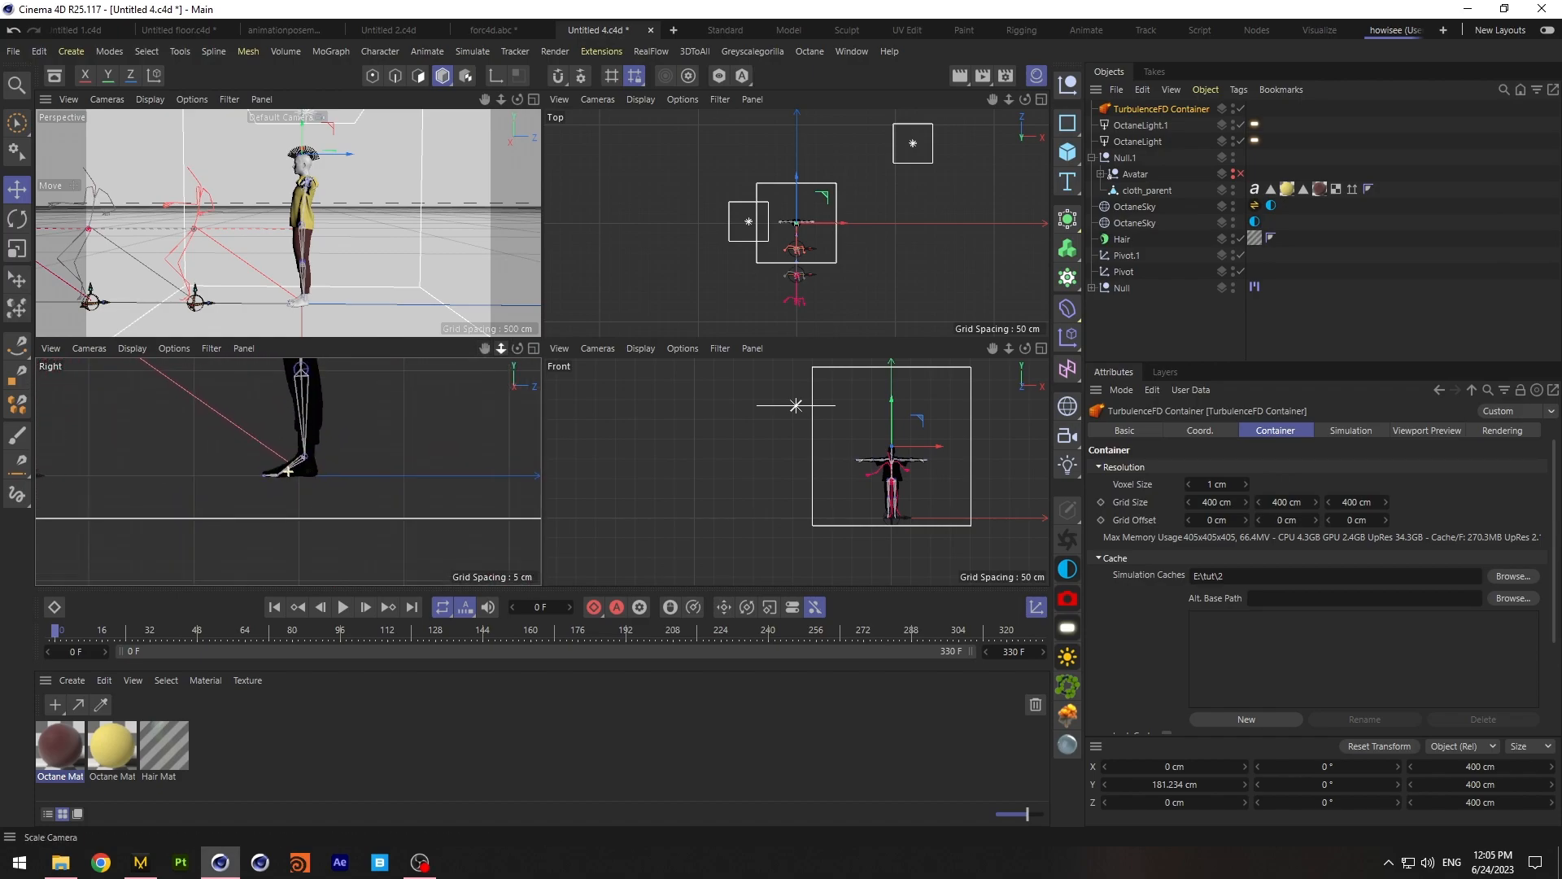
click(1220, 431)
drag(1189, 488, 1190, 488)
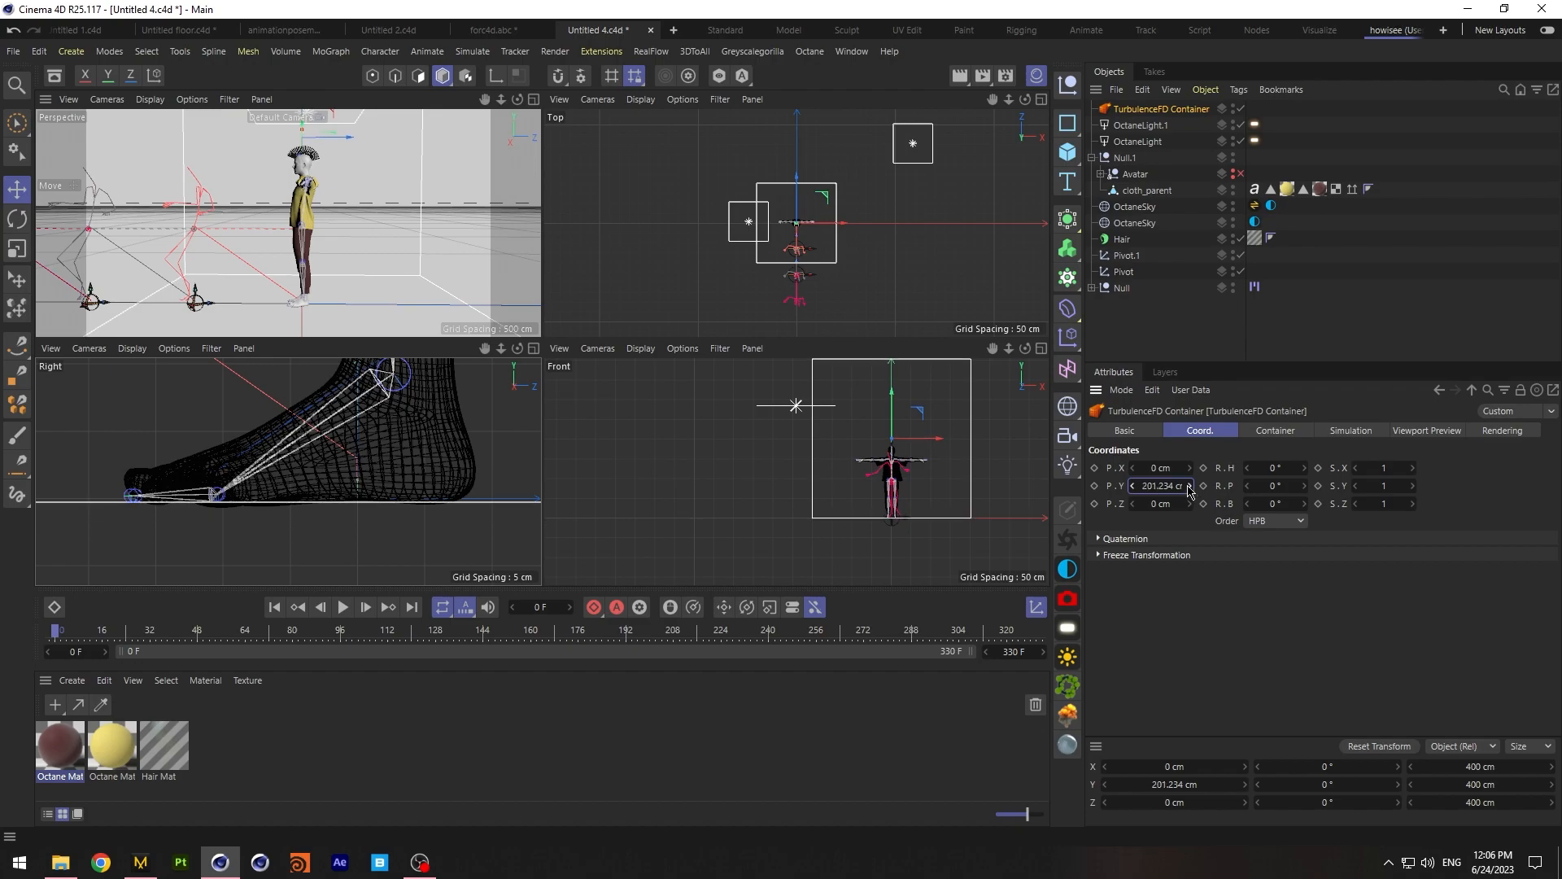
Set the container simulation's time scale to 30%
click(1276, 434)
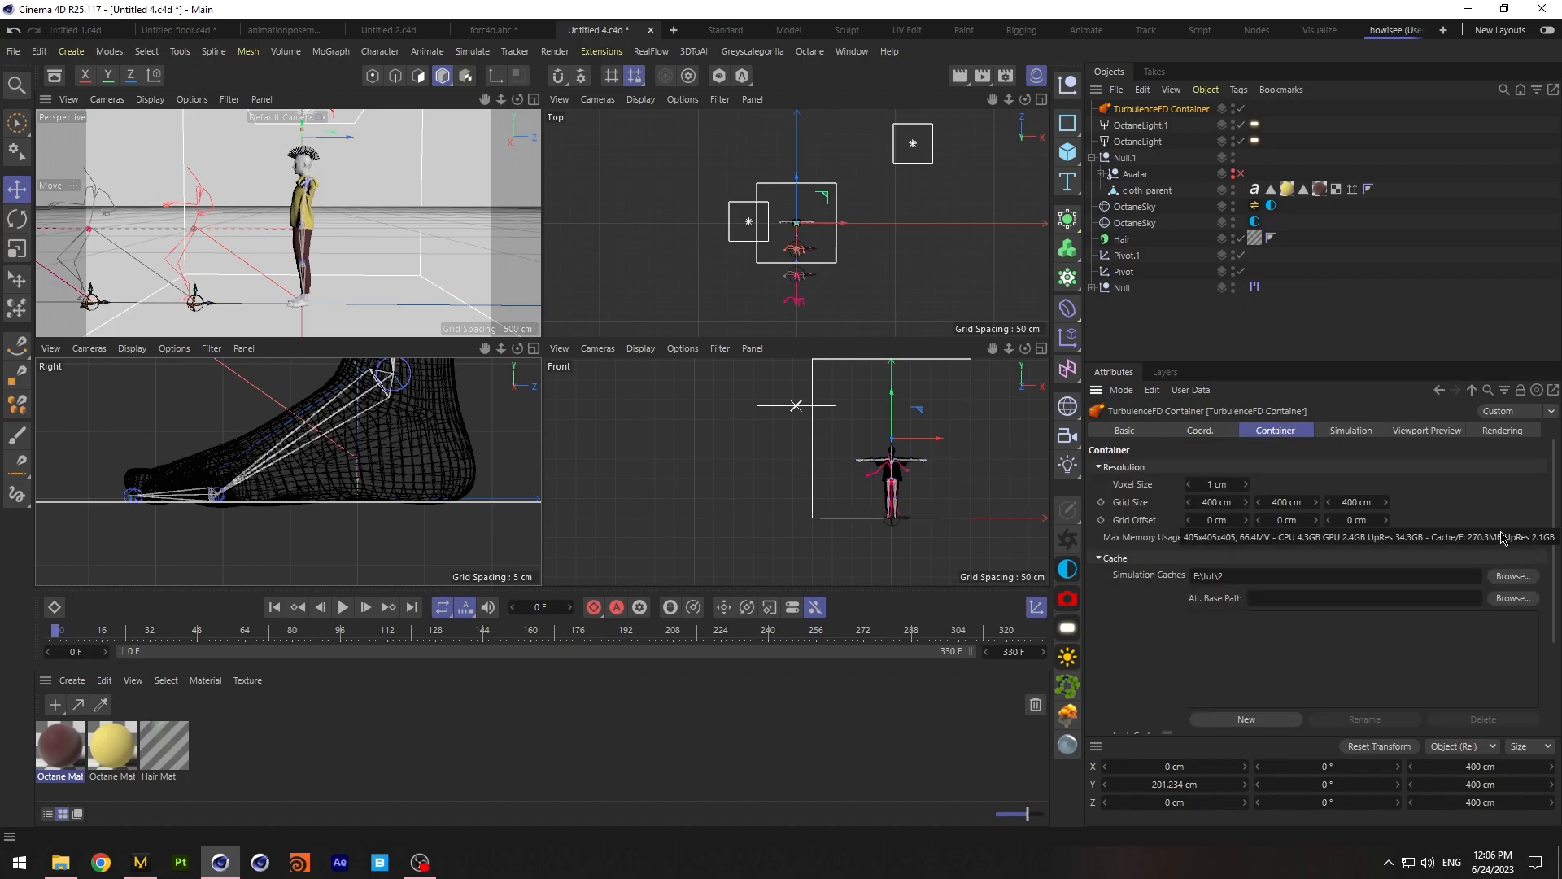
click(1334, 431)
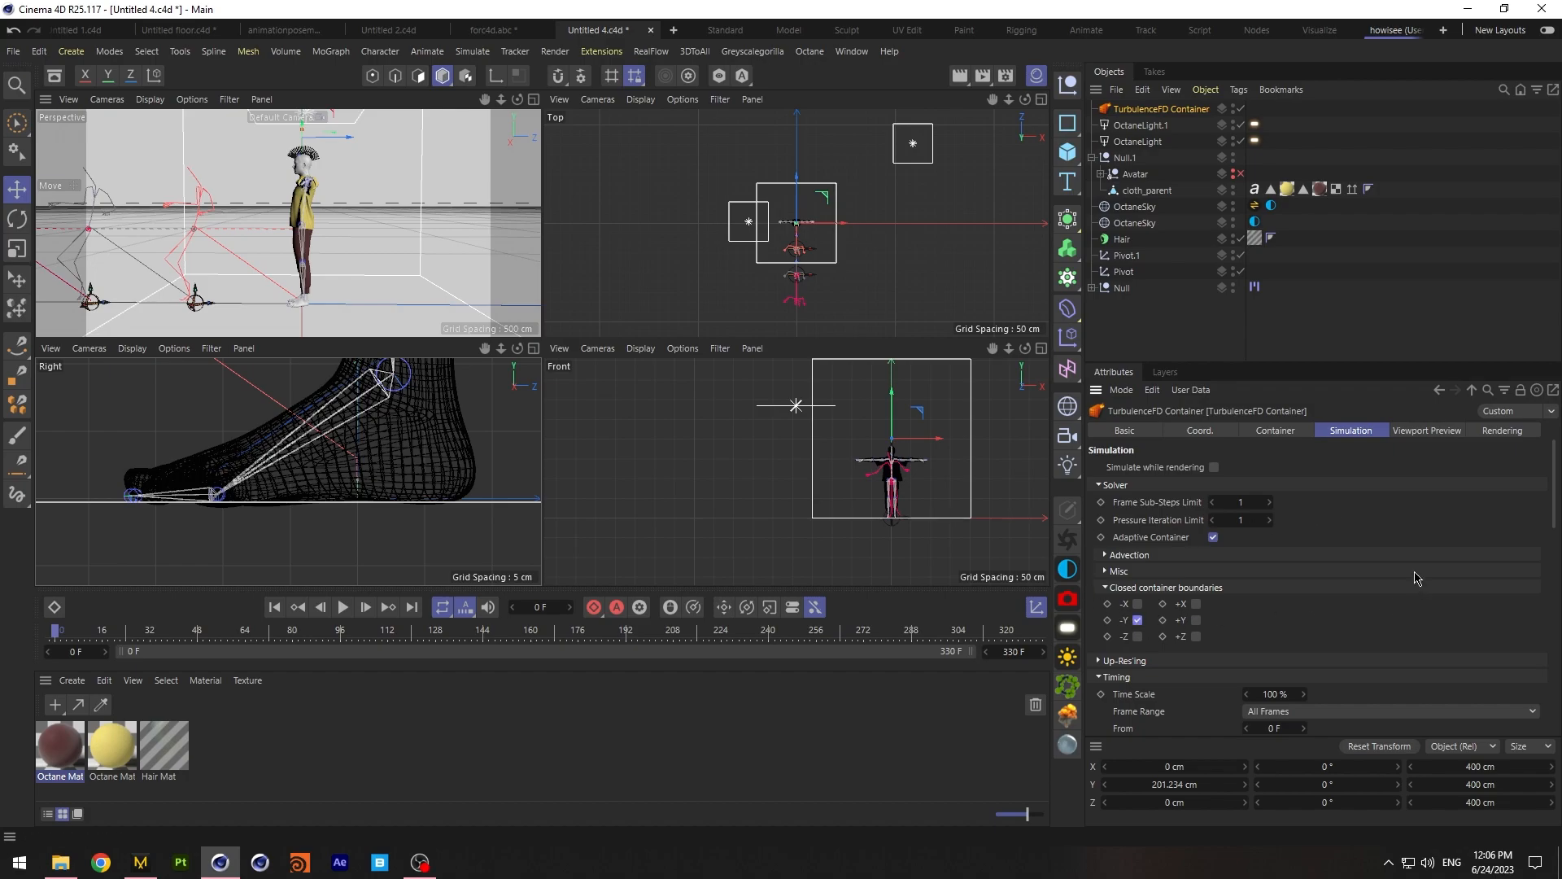
drag(1554, 528, 1553, 558)
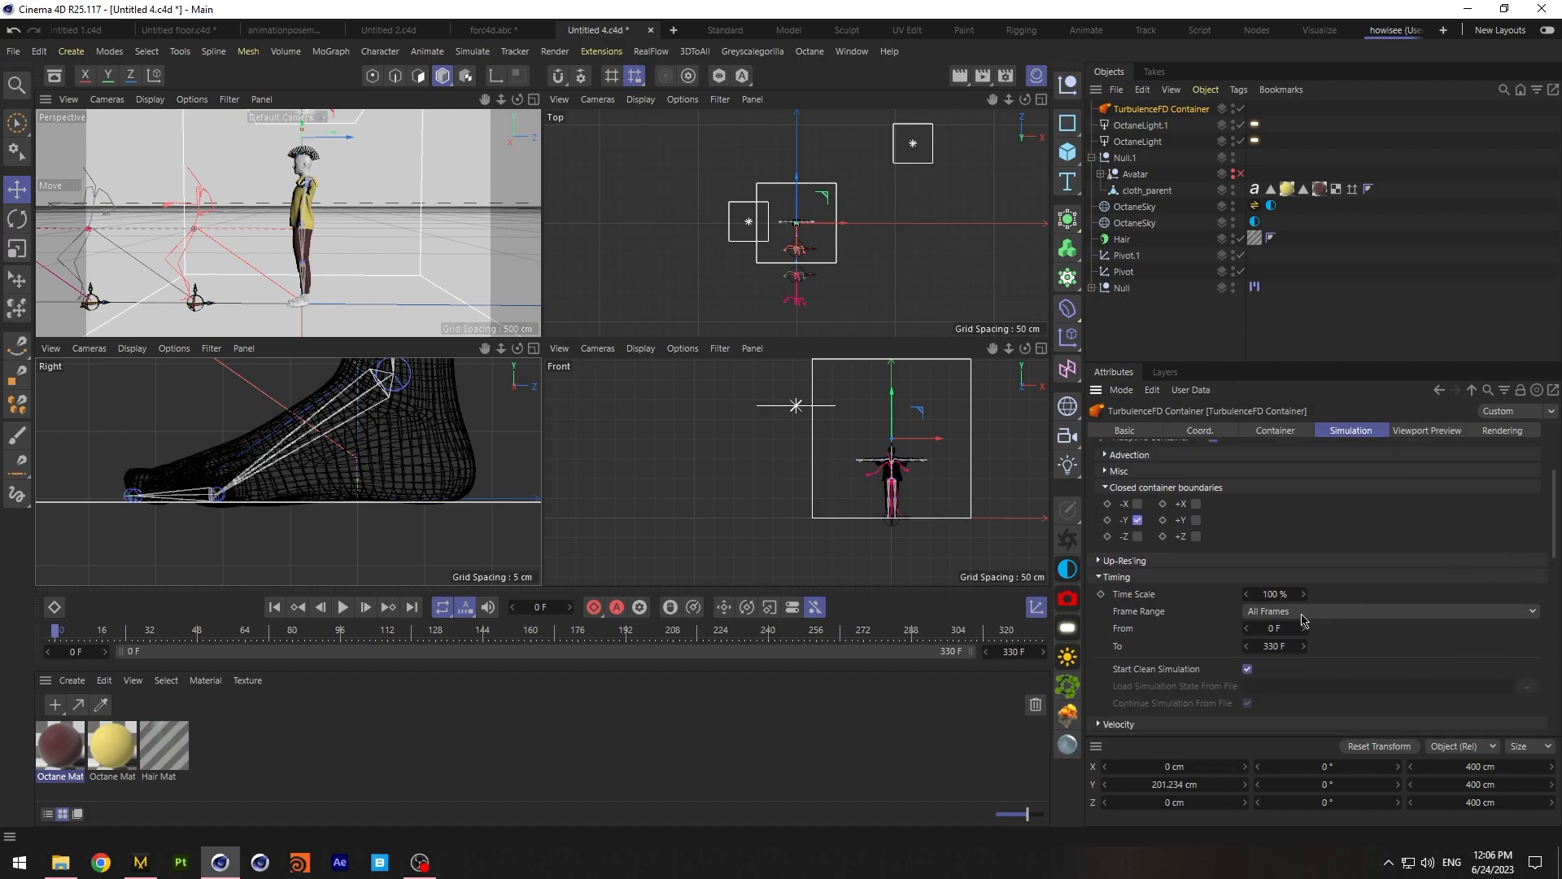
click(1282, 595)
text(30)
Set the simulation's vorticity to 5 and check the available vorticity intensity channels
scroll(1556, 542, down, 5)
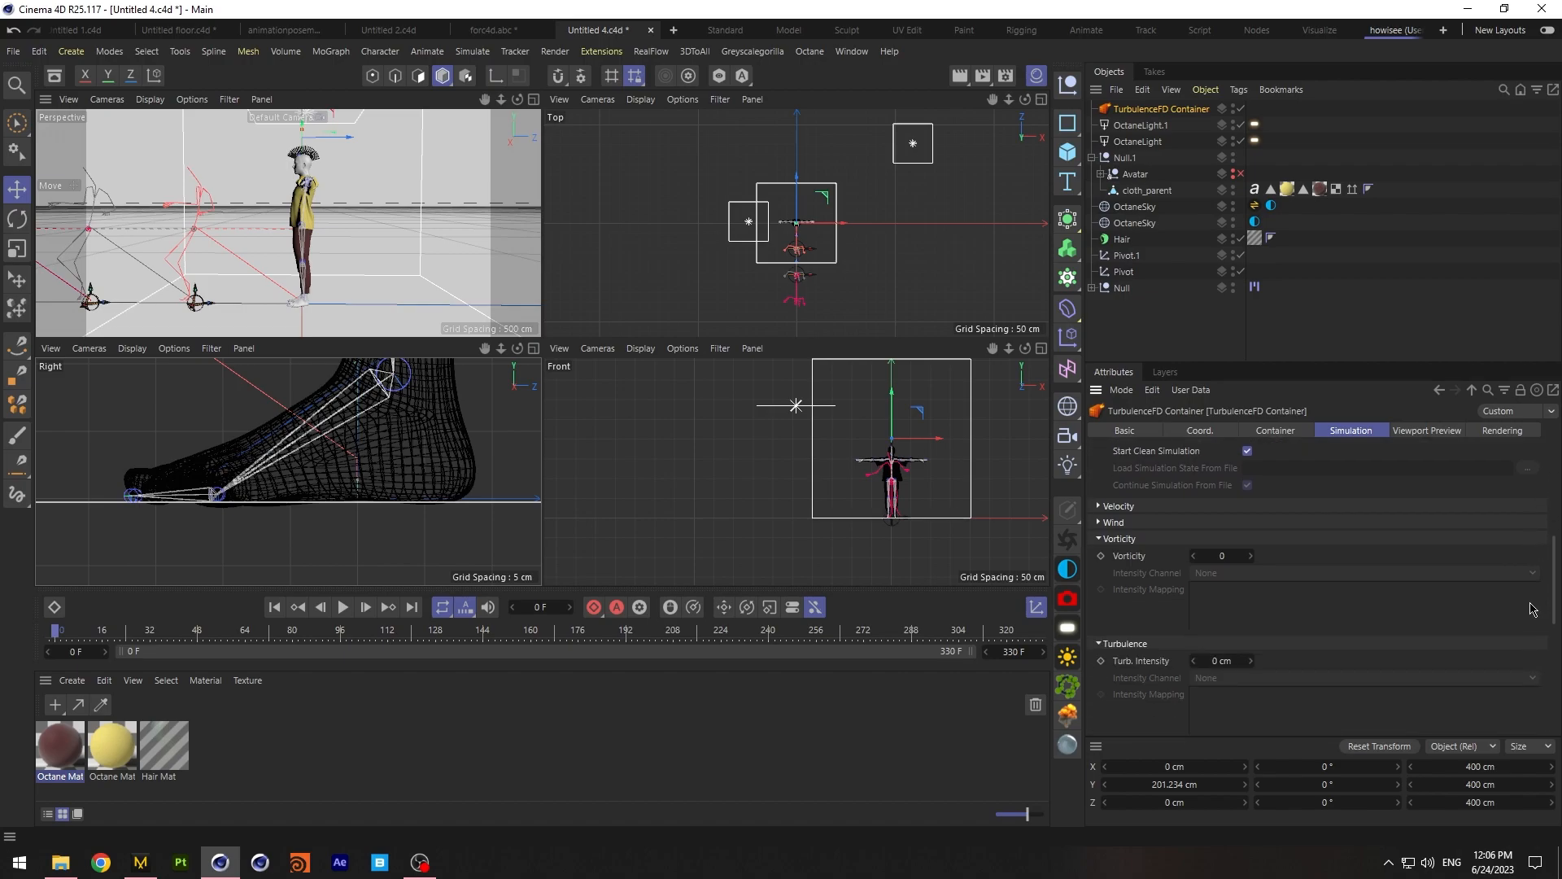
click(1236, 556)
key(Return)
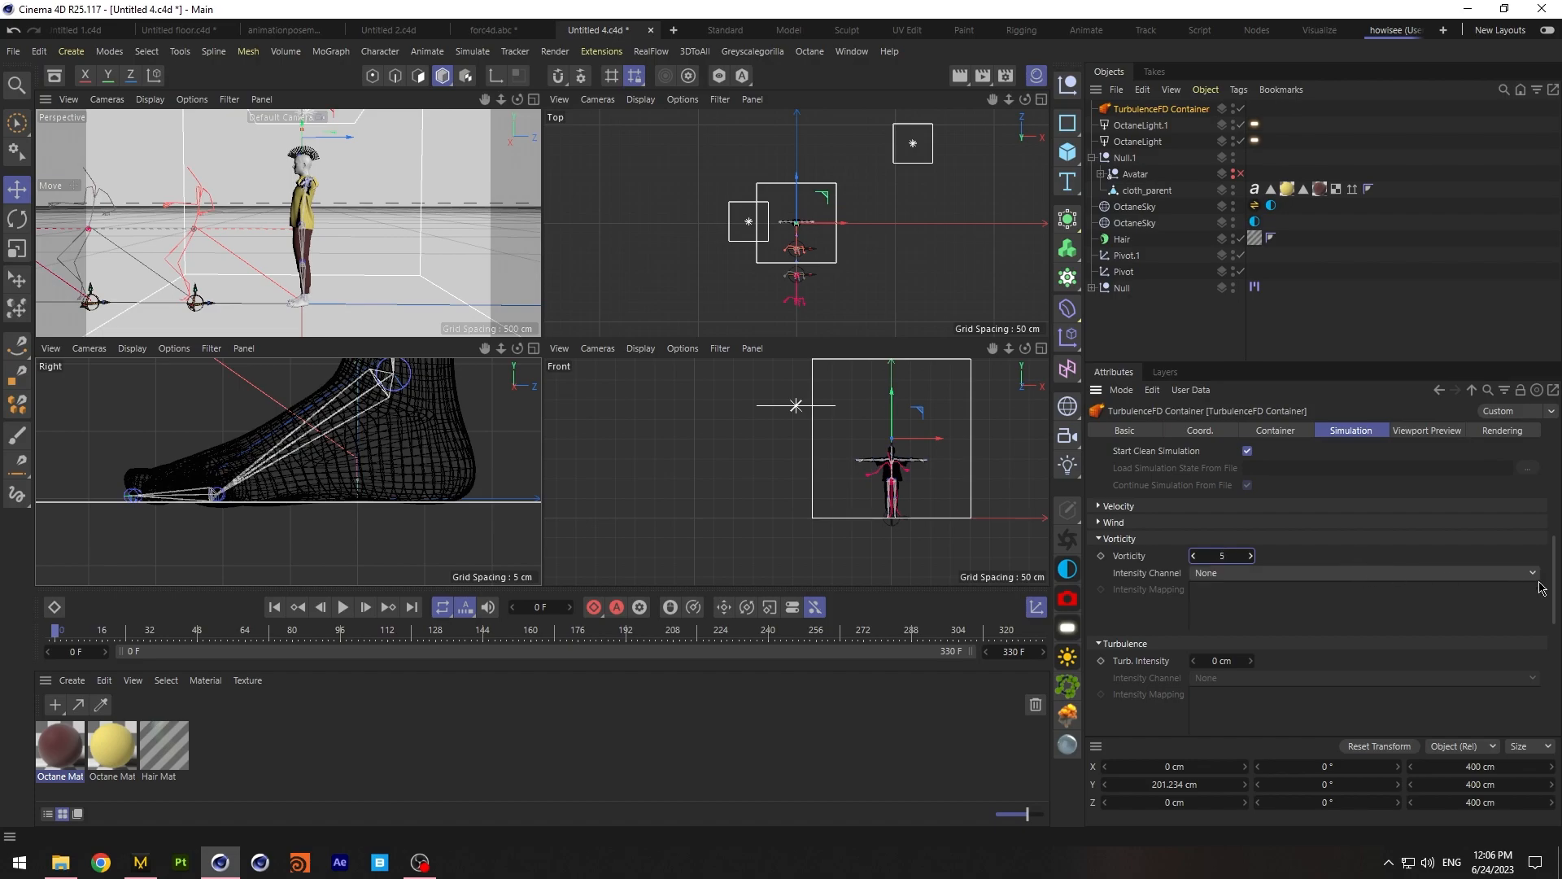
scroll(1557, 594, down, 1)
click(1321, 537)
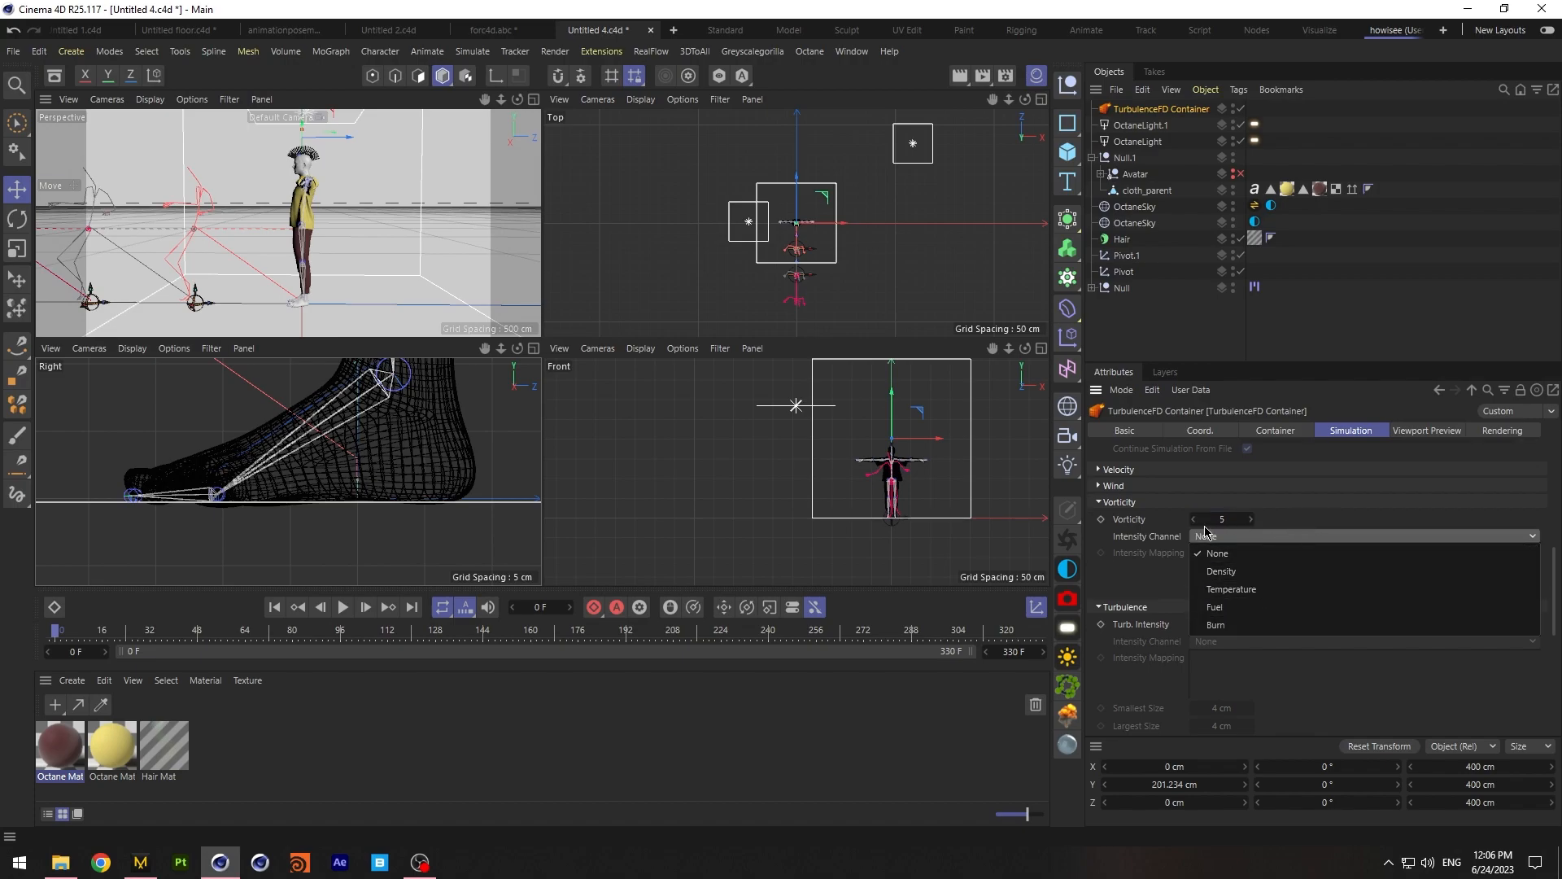
click(1288, 523)
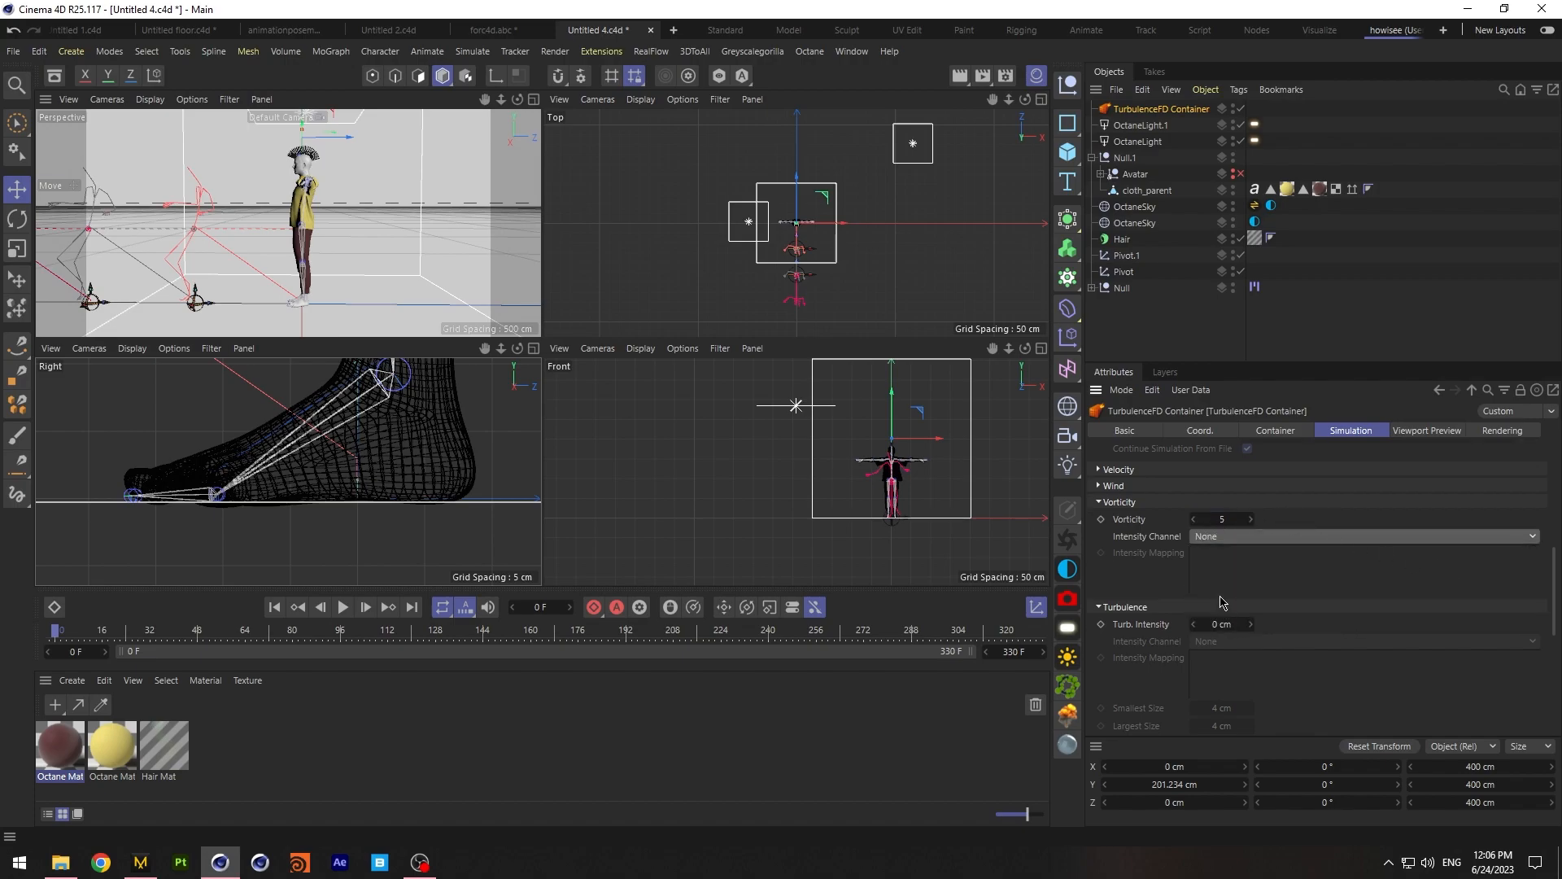
Set the simulation's turbulence intensity to 12 cm and the largest turbulence size to 8 cm
click(1227, 623)
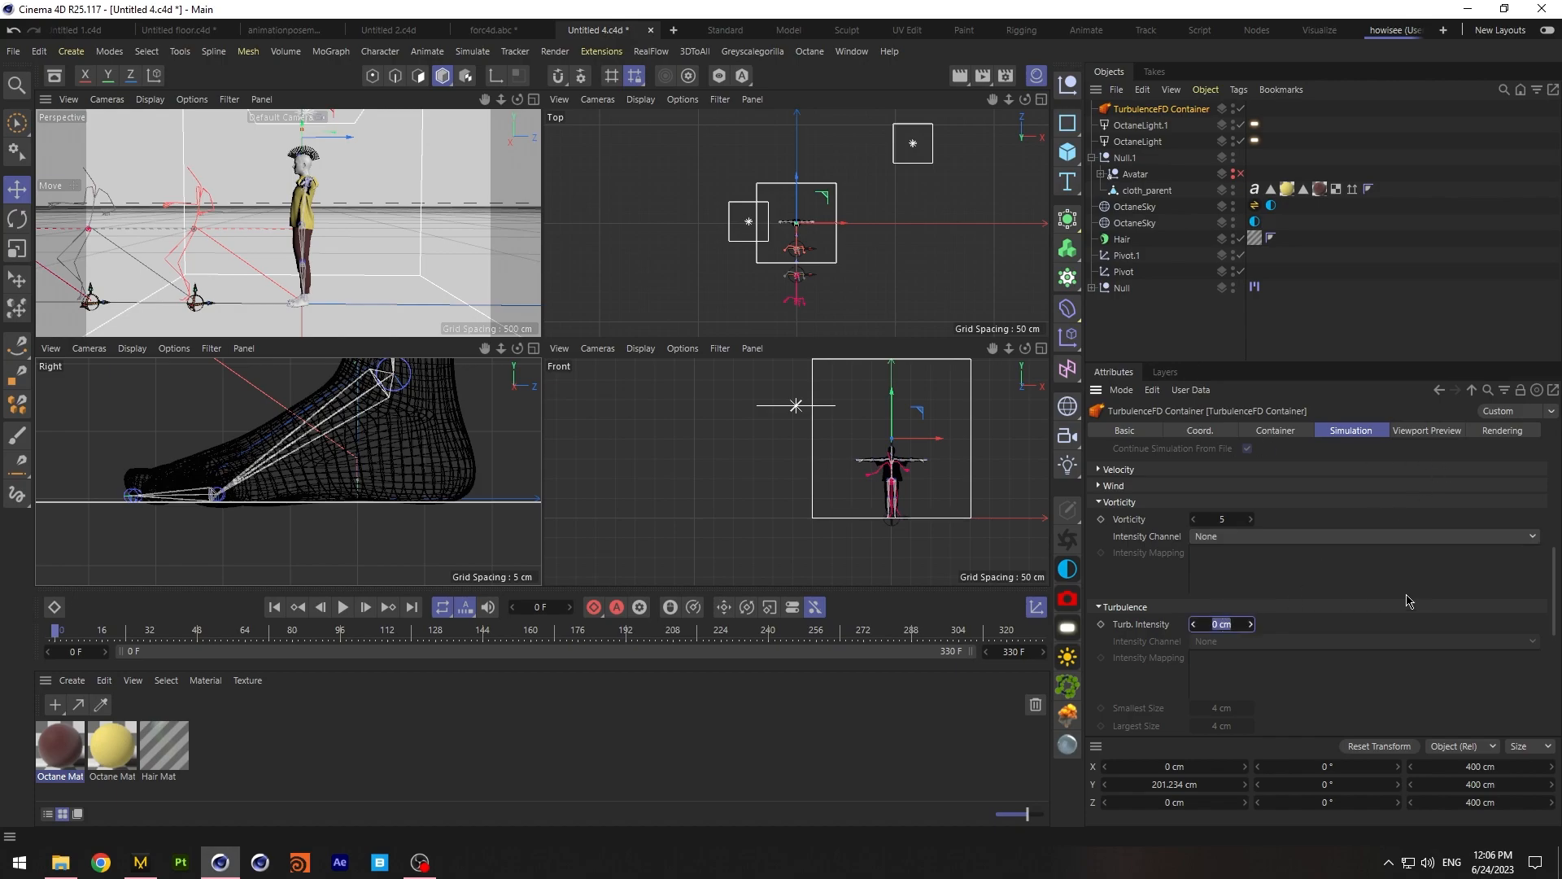
text(12)
key(Return)
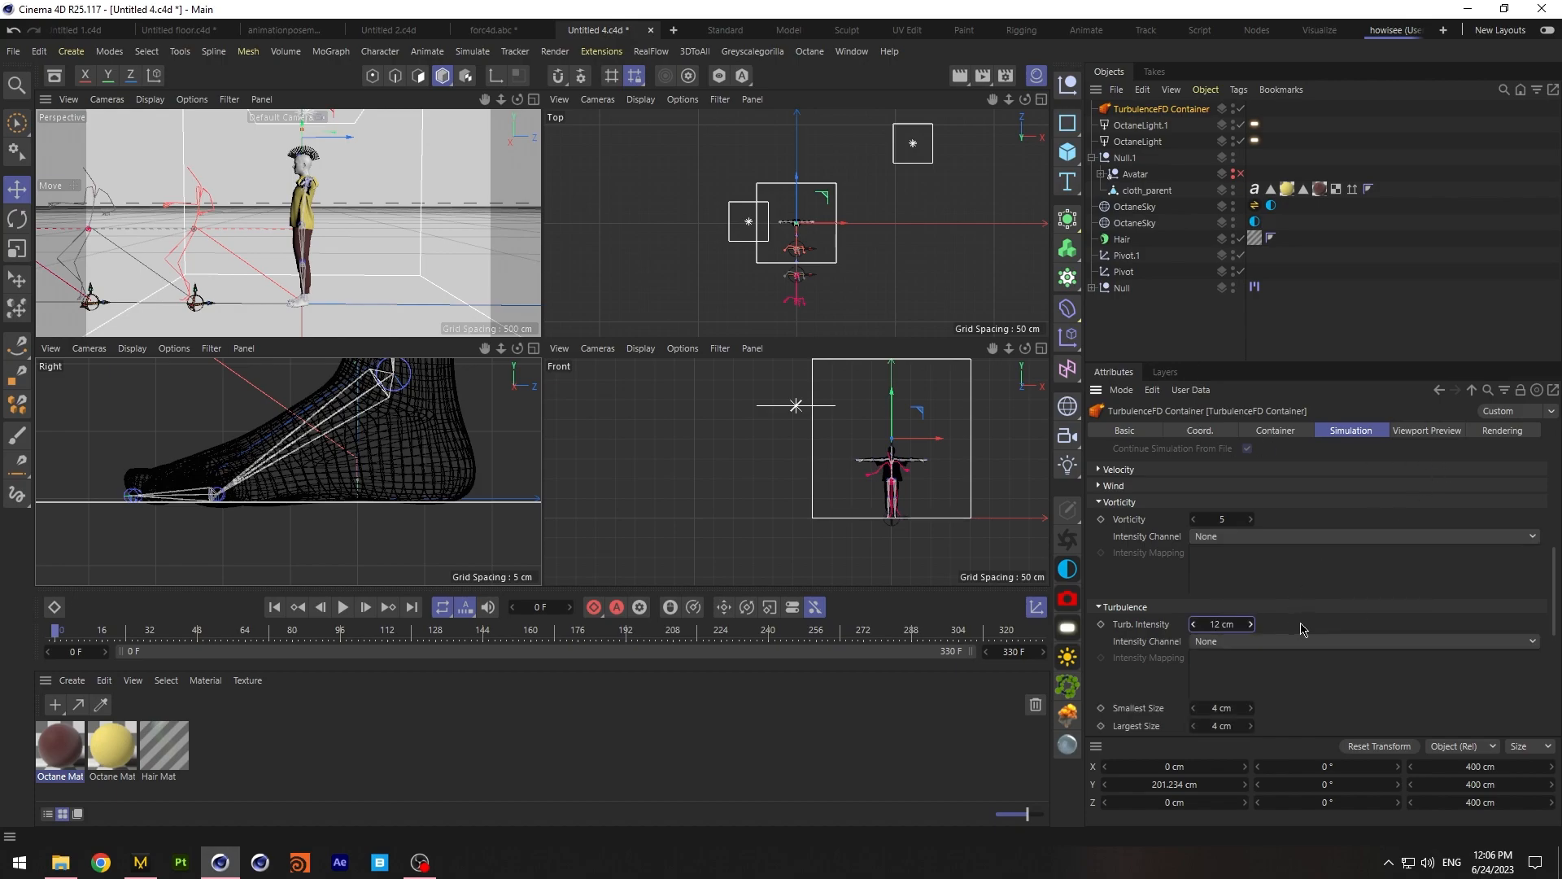
scroll(1553, 612, down, 2)
key(Tab)
click(1245, 633)
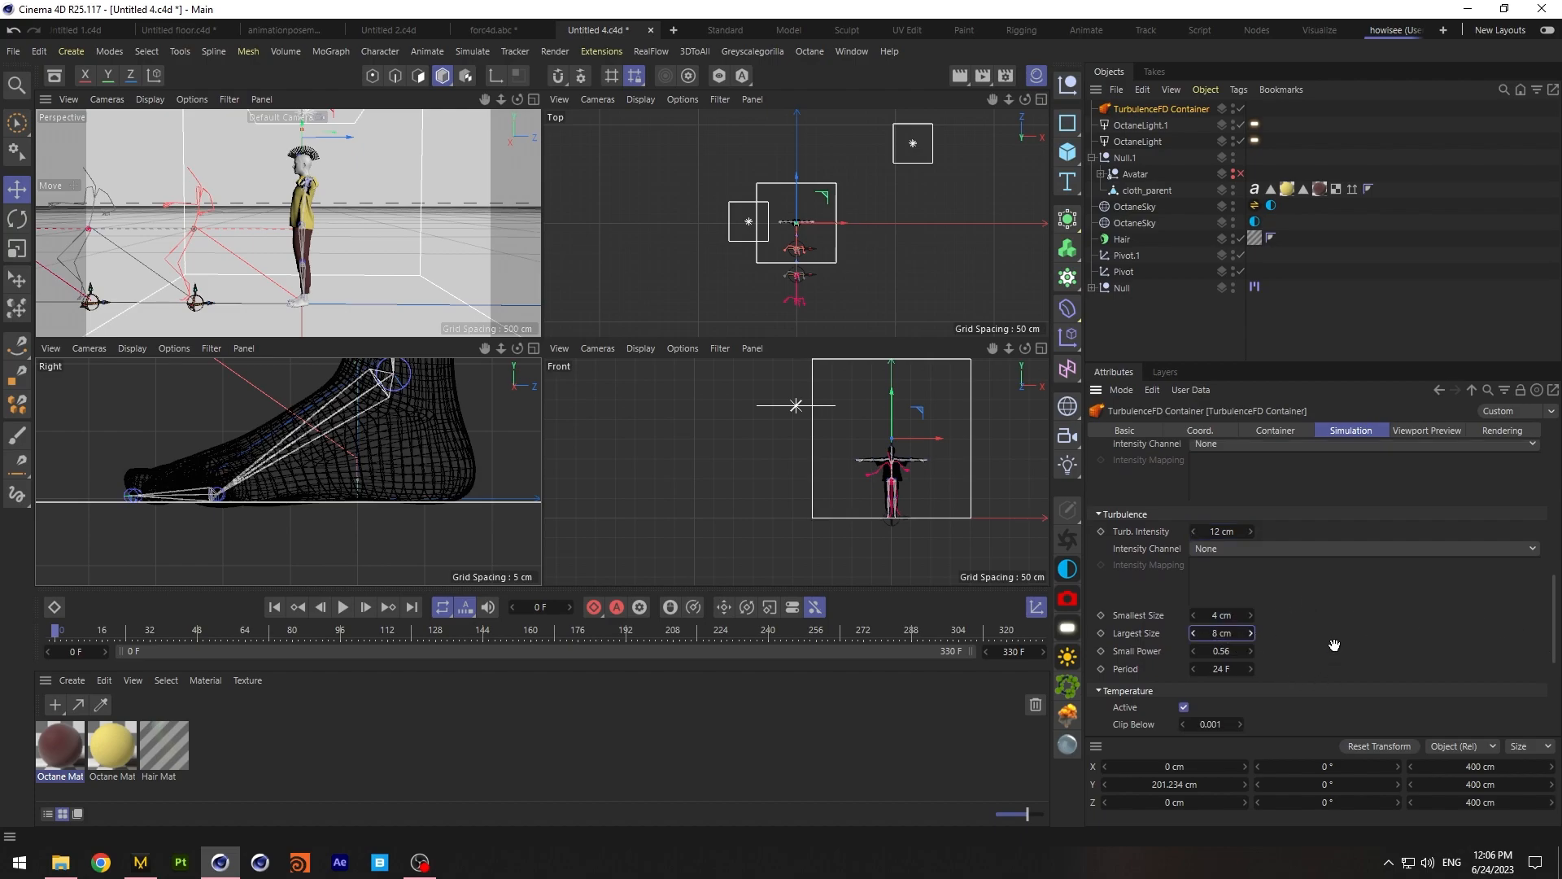
Activate the density channel in the simulation settings and set the Y component of its gravity direction to 0
drag(1552, 622, 1552, 695)
click(1182, 601)
click(1296, 690)
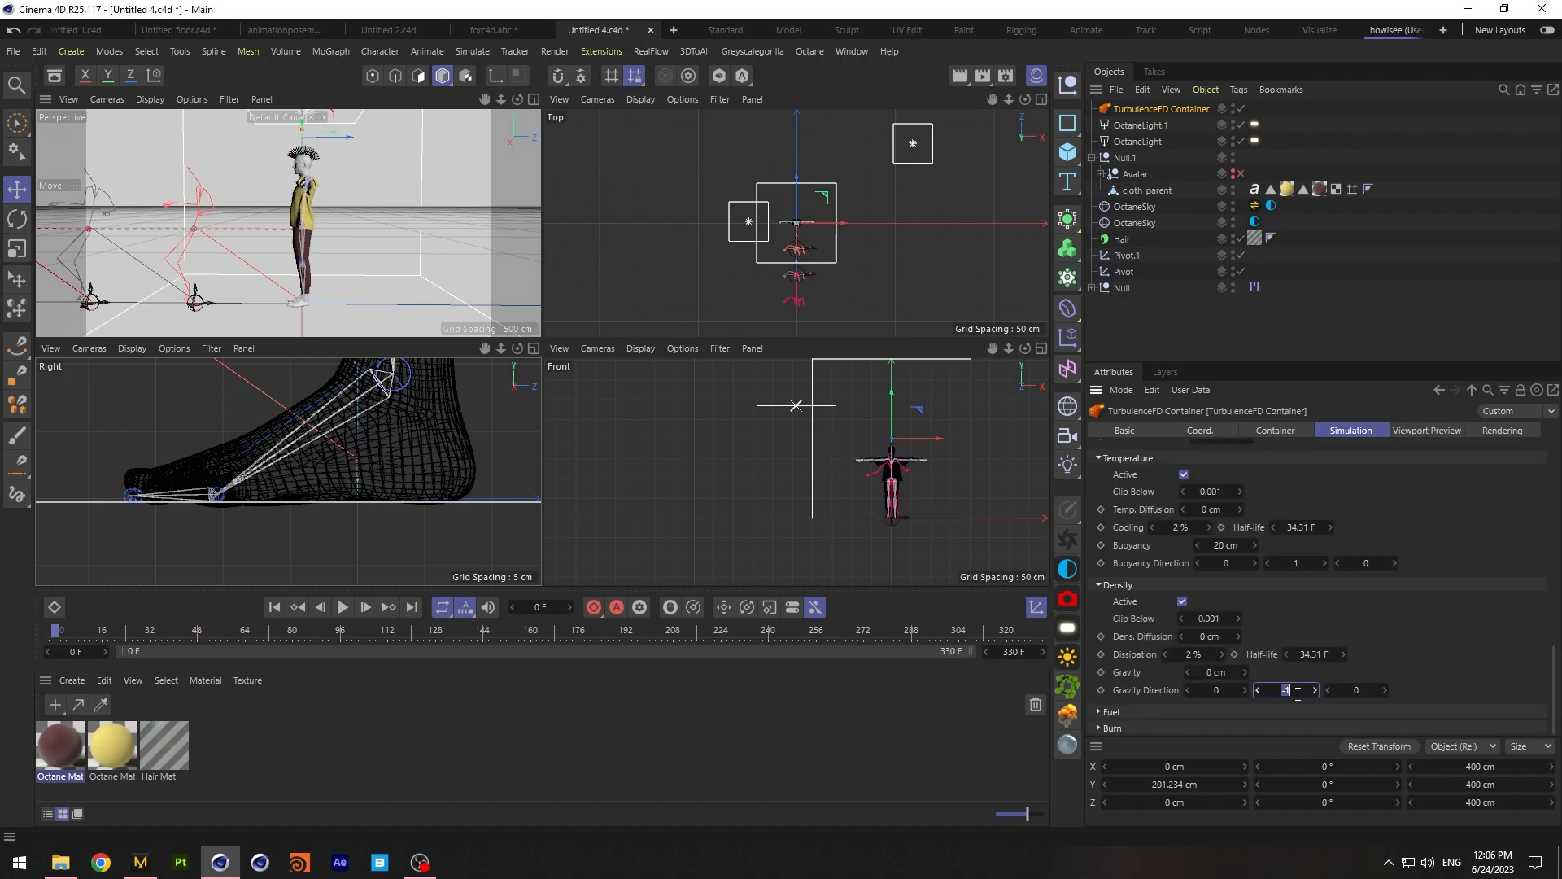
text(0)
click(1302, 563)
scroll(1530, 635, up, 10)
Set the container's viewport preview channel to Density and keep its preview shader at None
click(1427, 430)
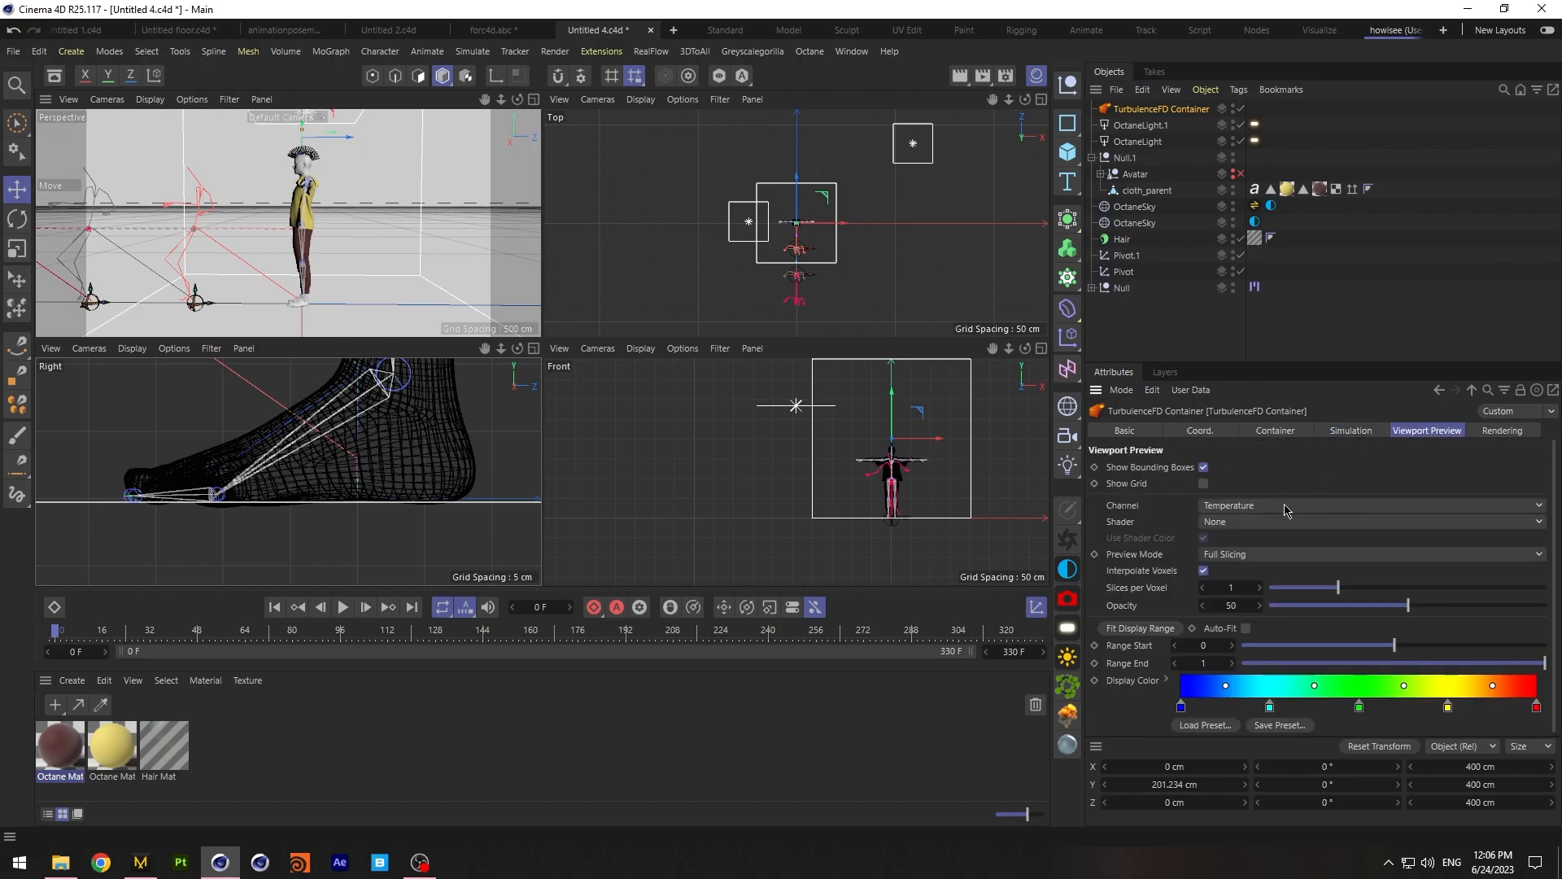
click(1288, 508)
click(1257, 528)
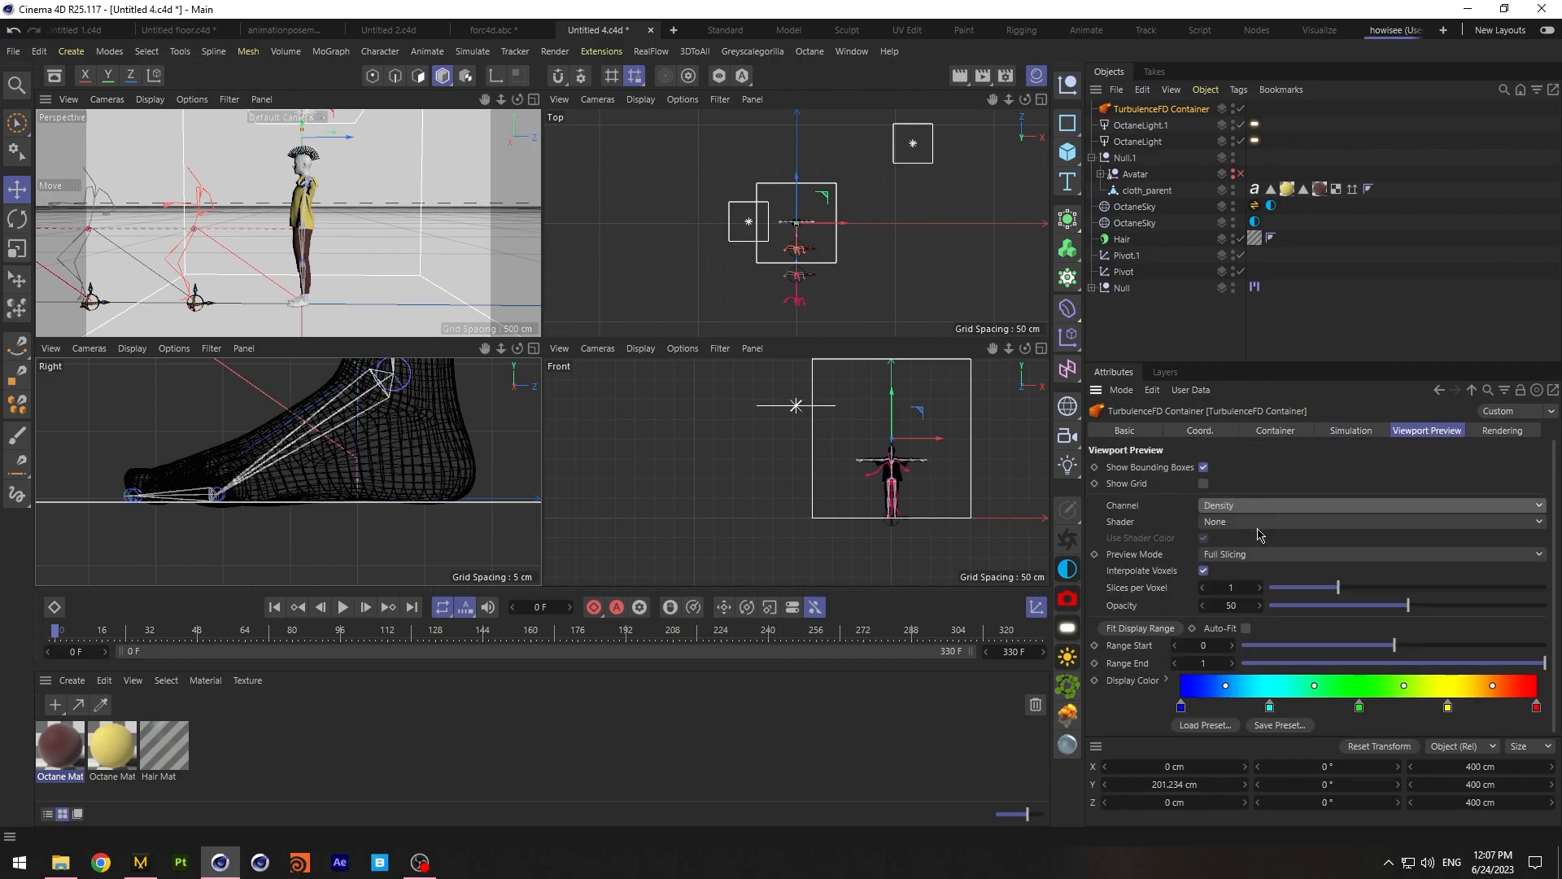
click(1265, 522)
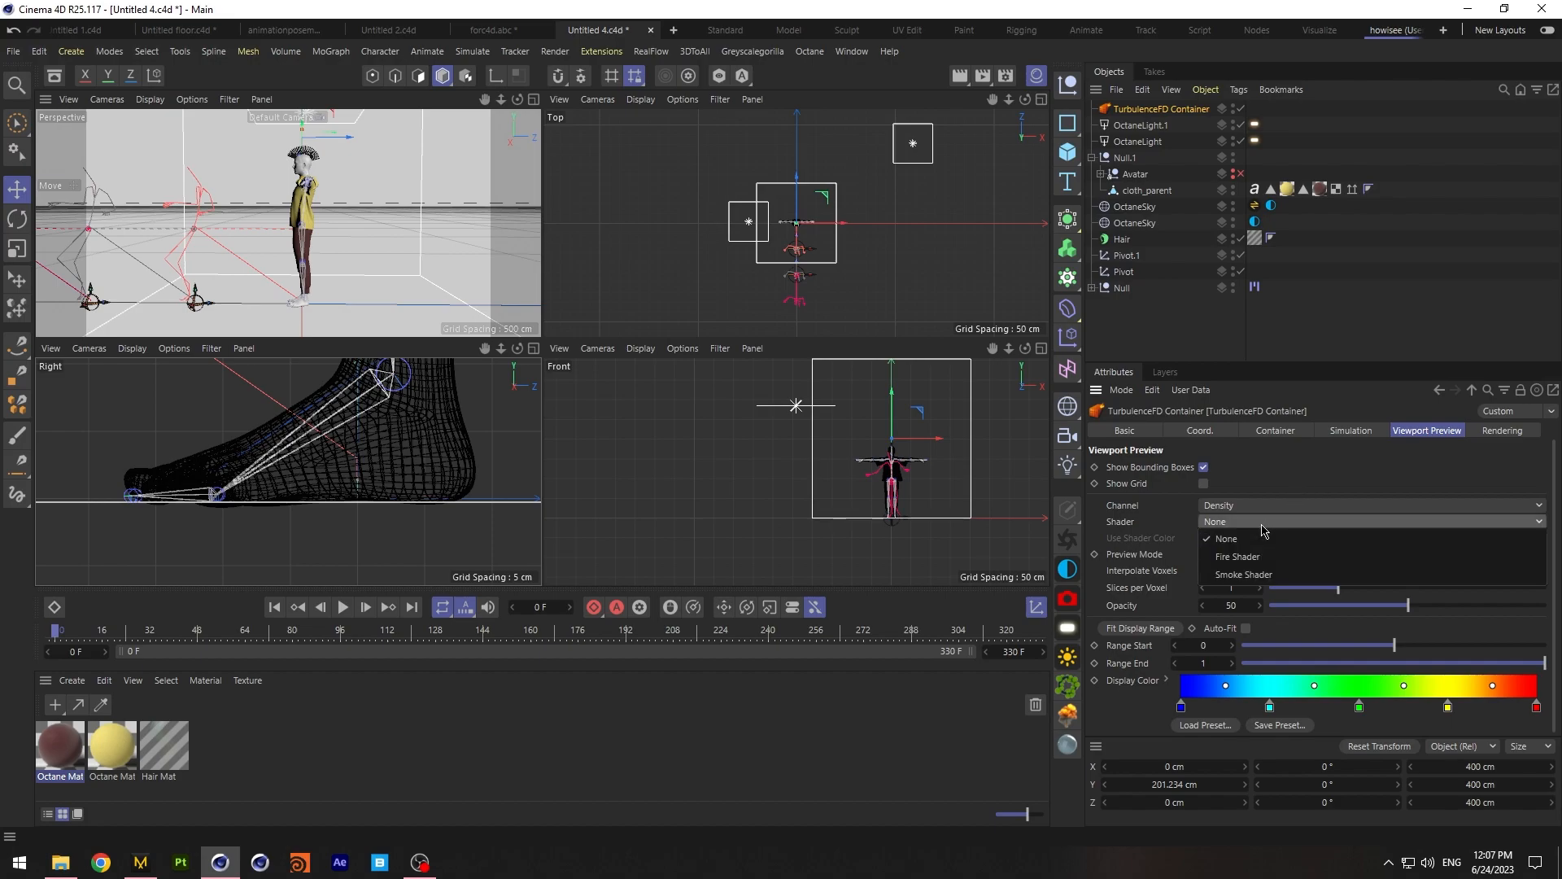
click(1231, 539)
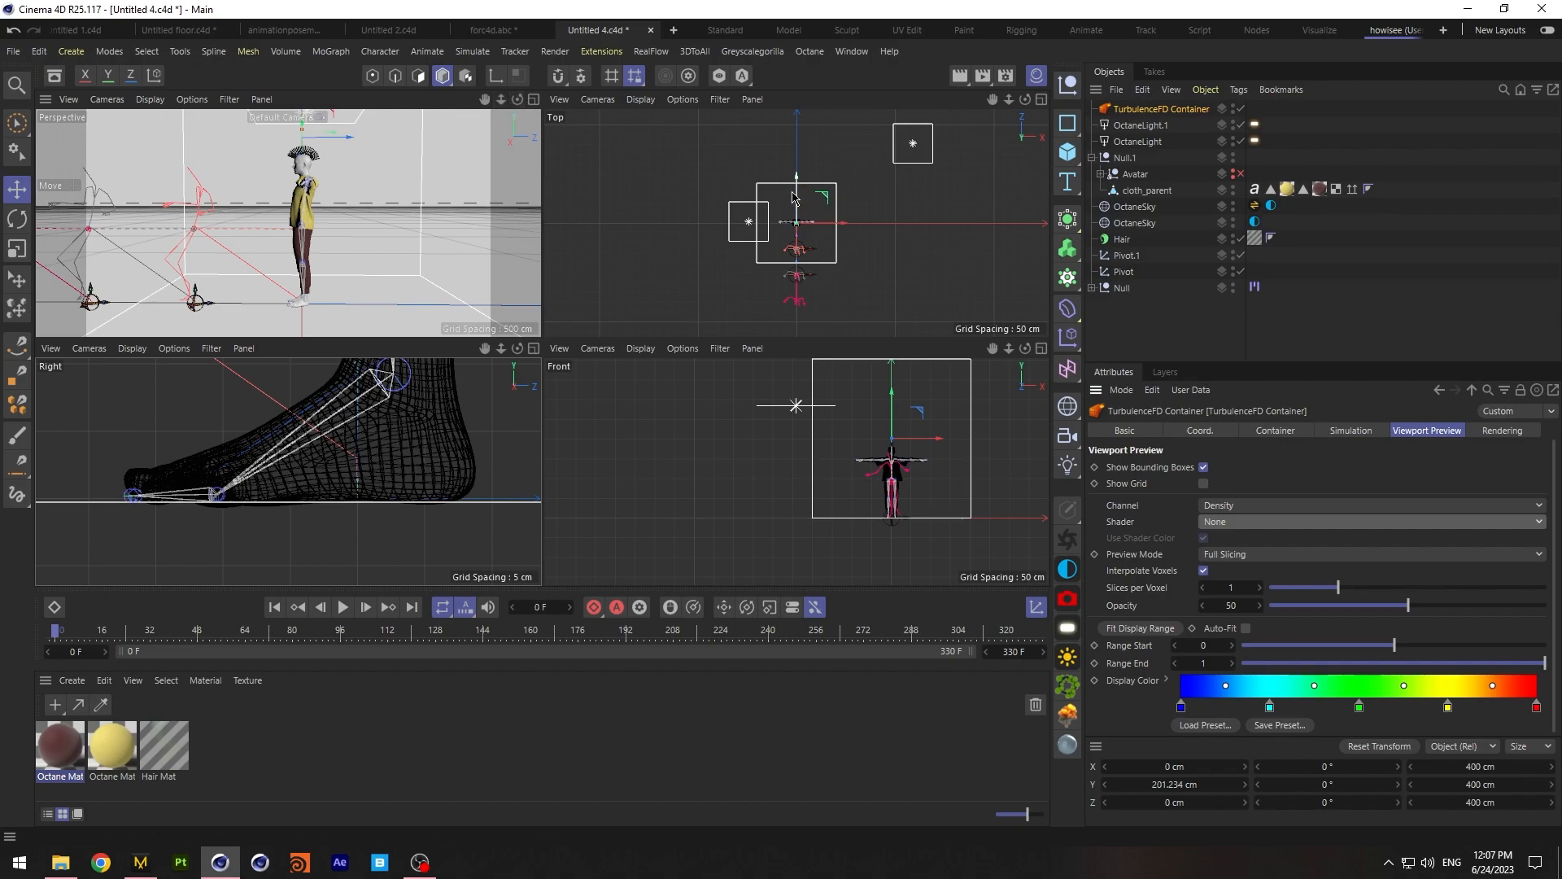
Move the TurbulenceFD container along Z to about -119.65 cm so it covers the character's walking path
drag(794, 198, 805, 235)
click(534, 100)
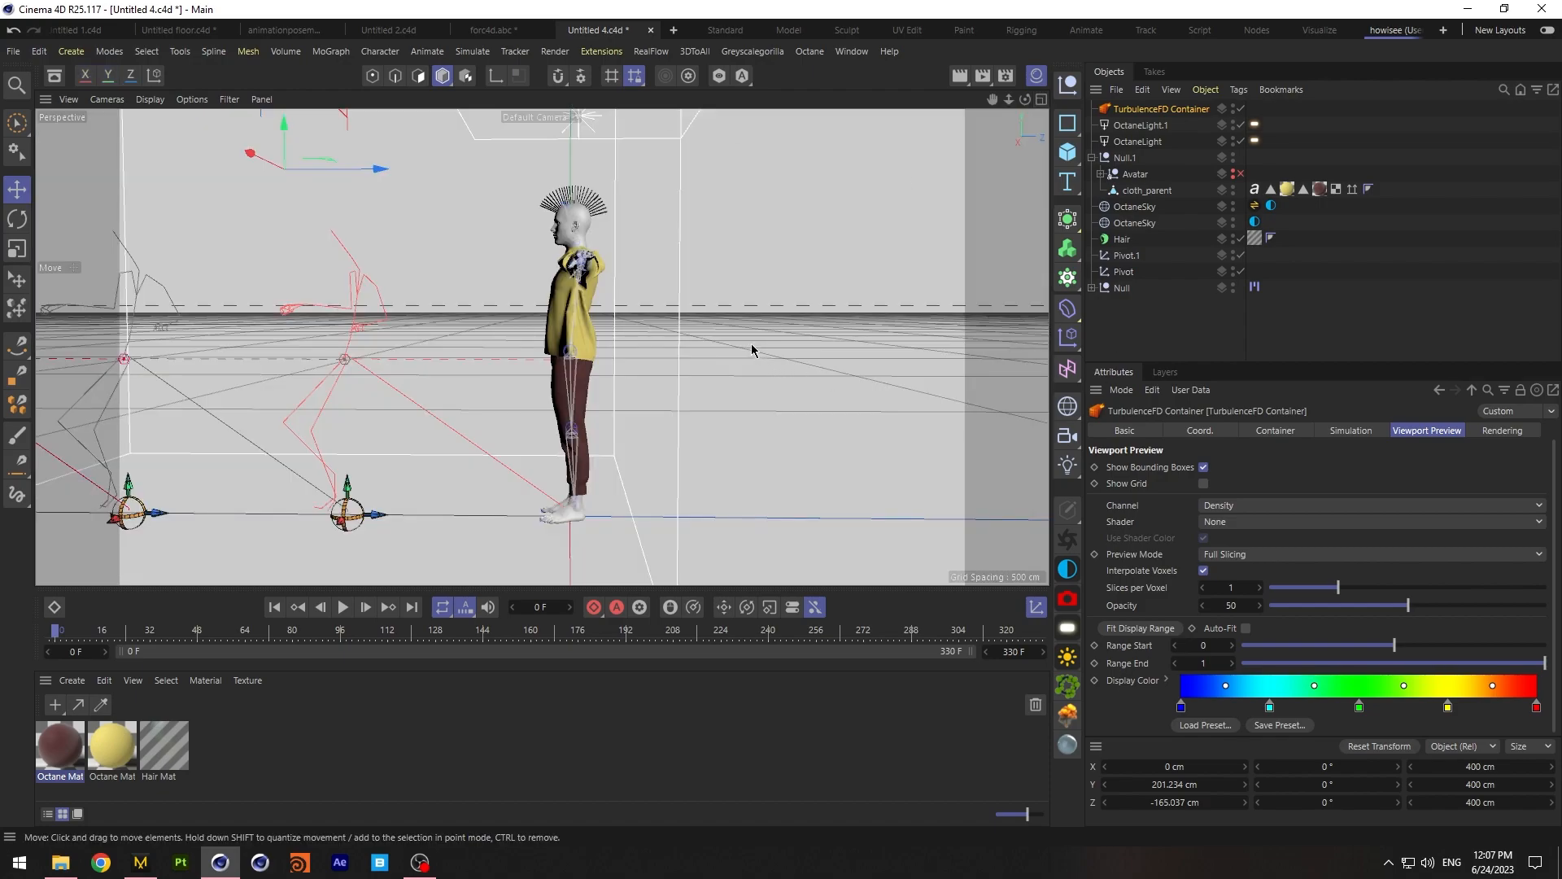
click(1042, 99)
drag(803, 242, 804, 234)
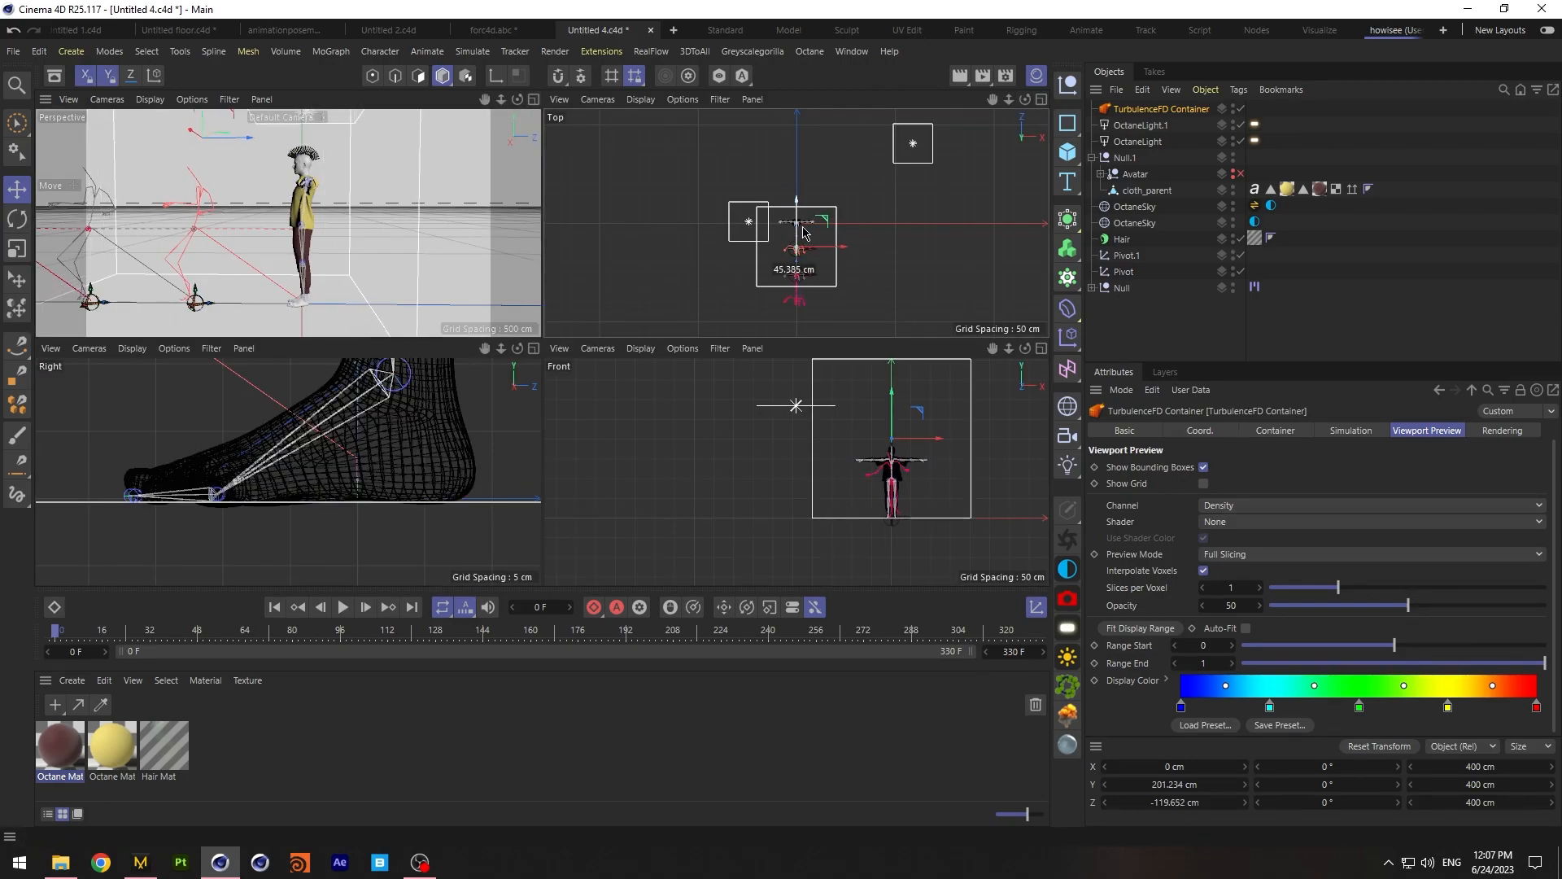
Set the container's X grid size to 350 cm and clear the object selection
click(1262, 432)
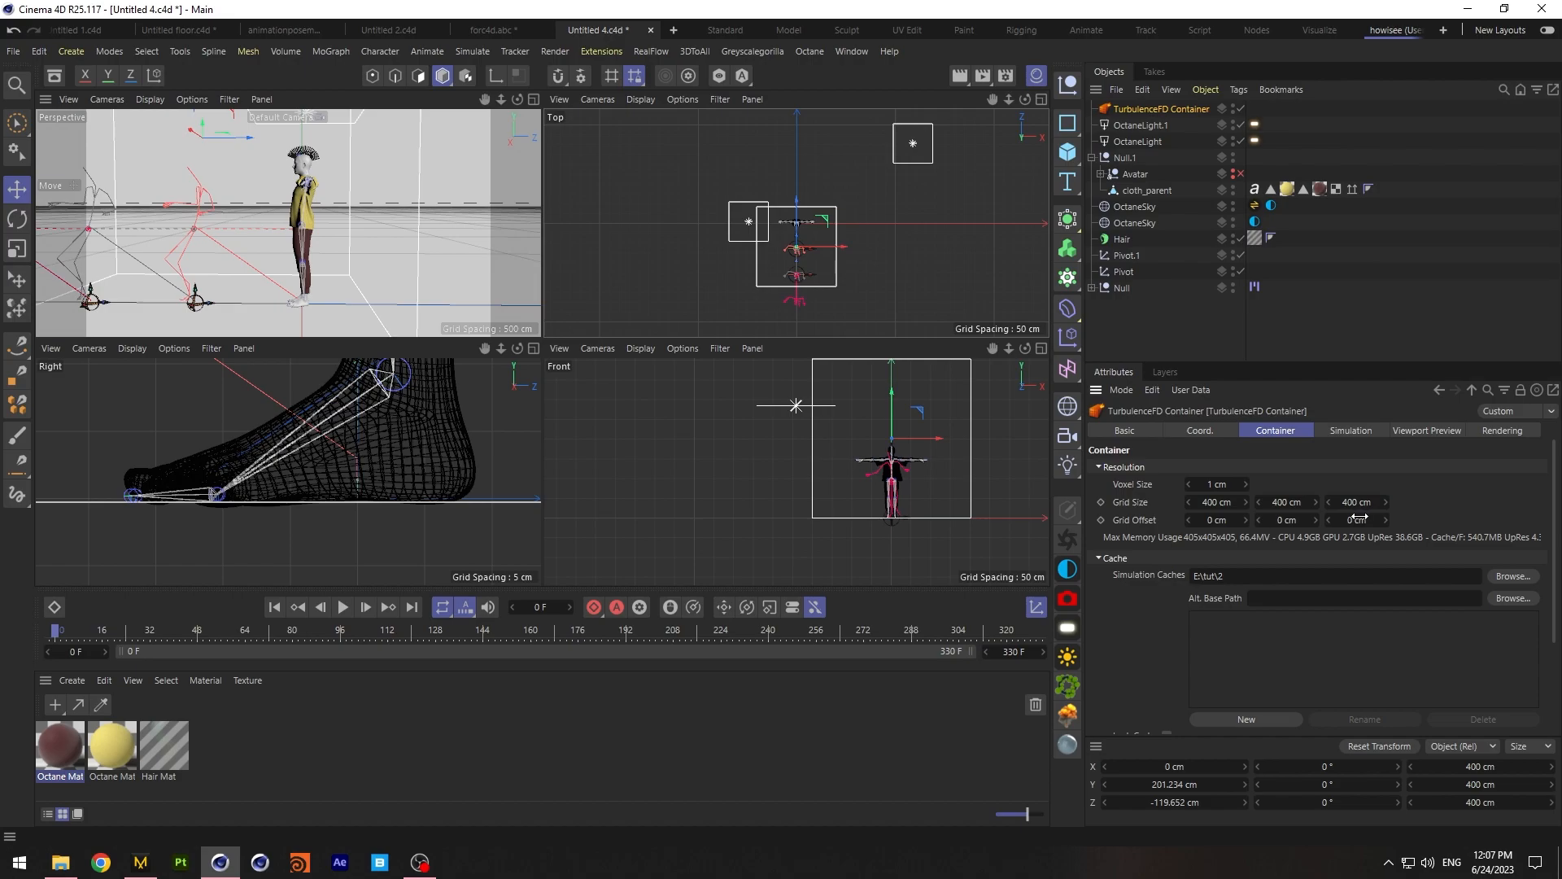
drag(1206, 502, 1213, 502)
double_click(1205, 502)
text(300)
key(Return)
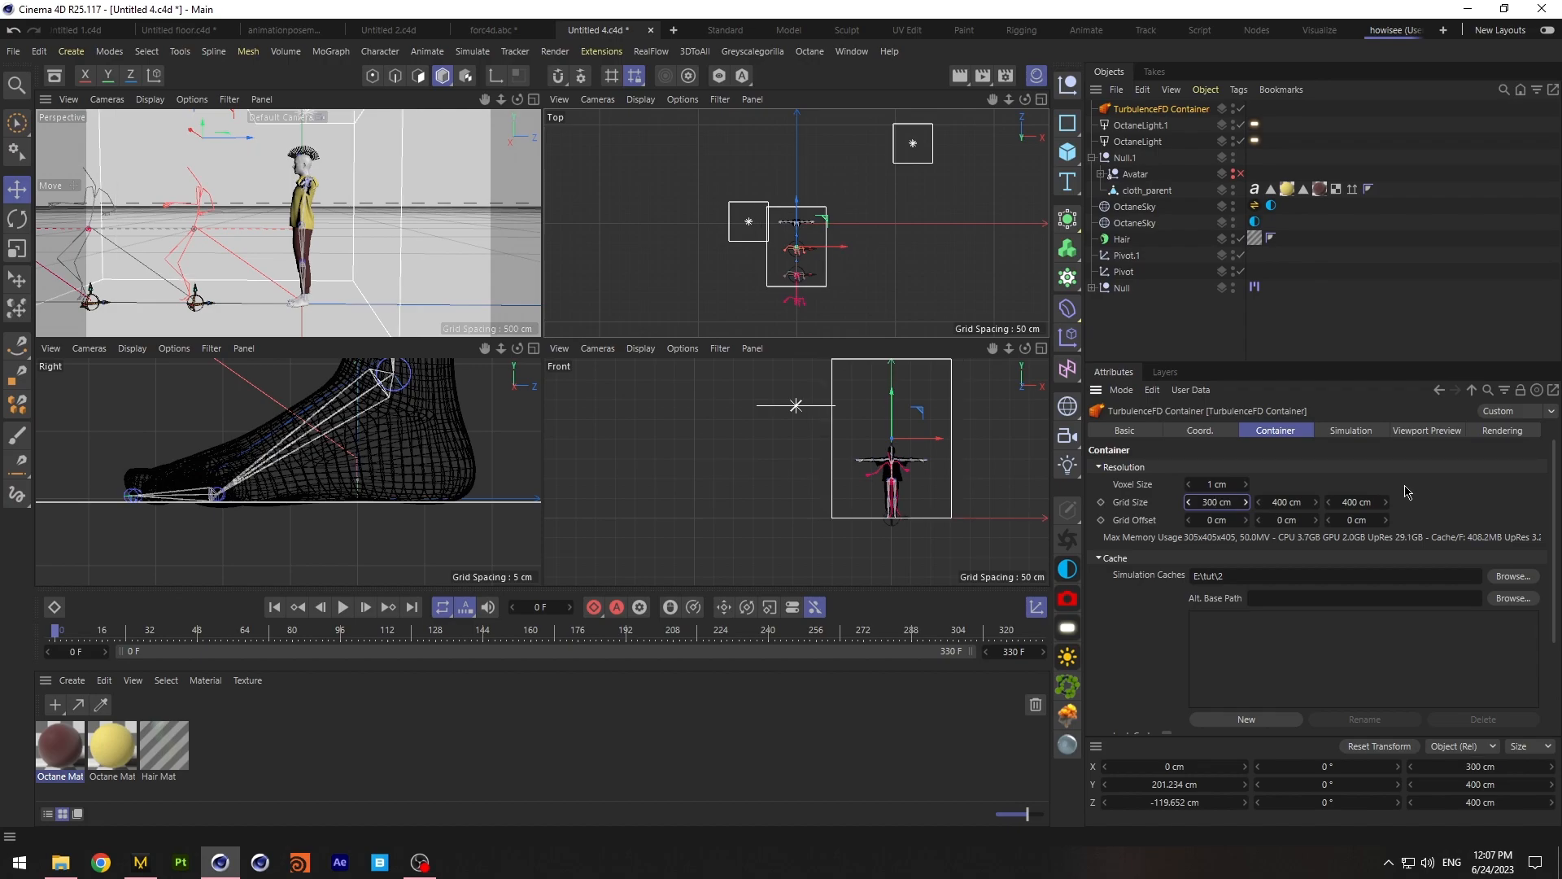
double_click(1214, 502)
text(350)
key(Return)
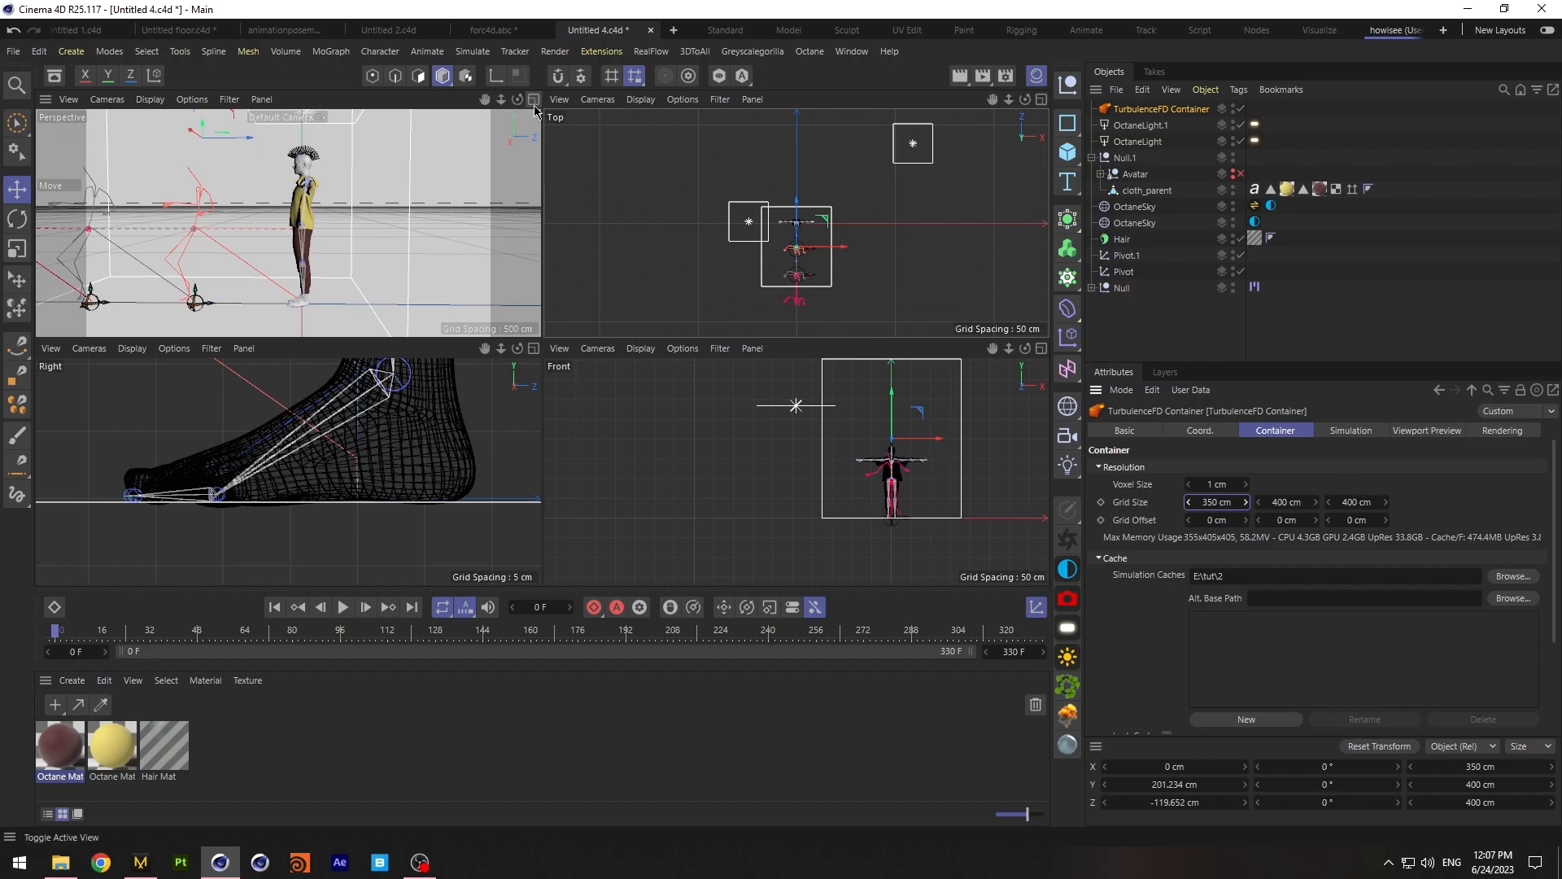
click(1336, 158)
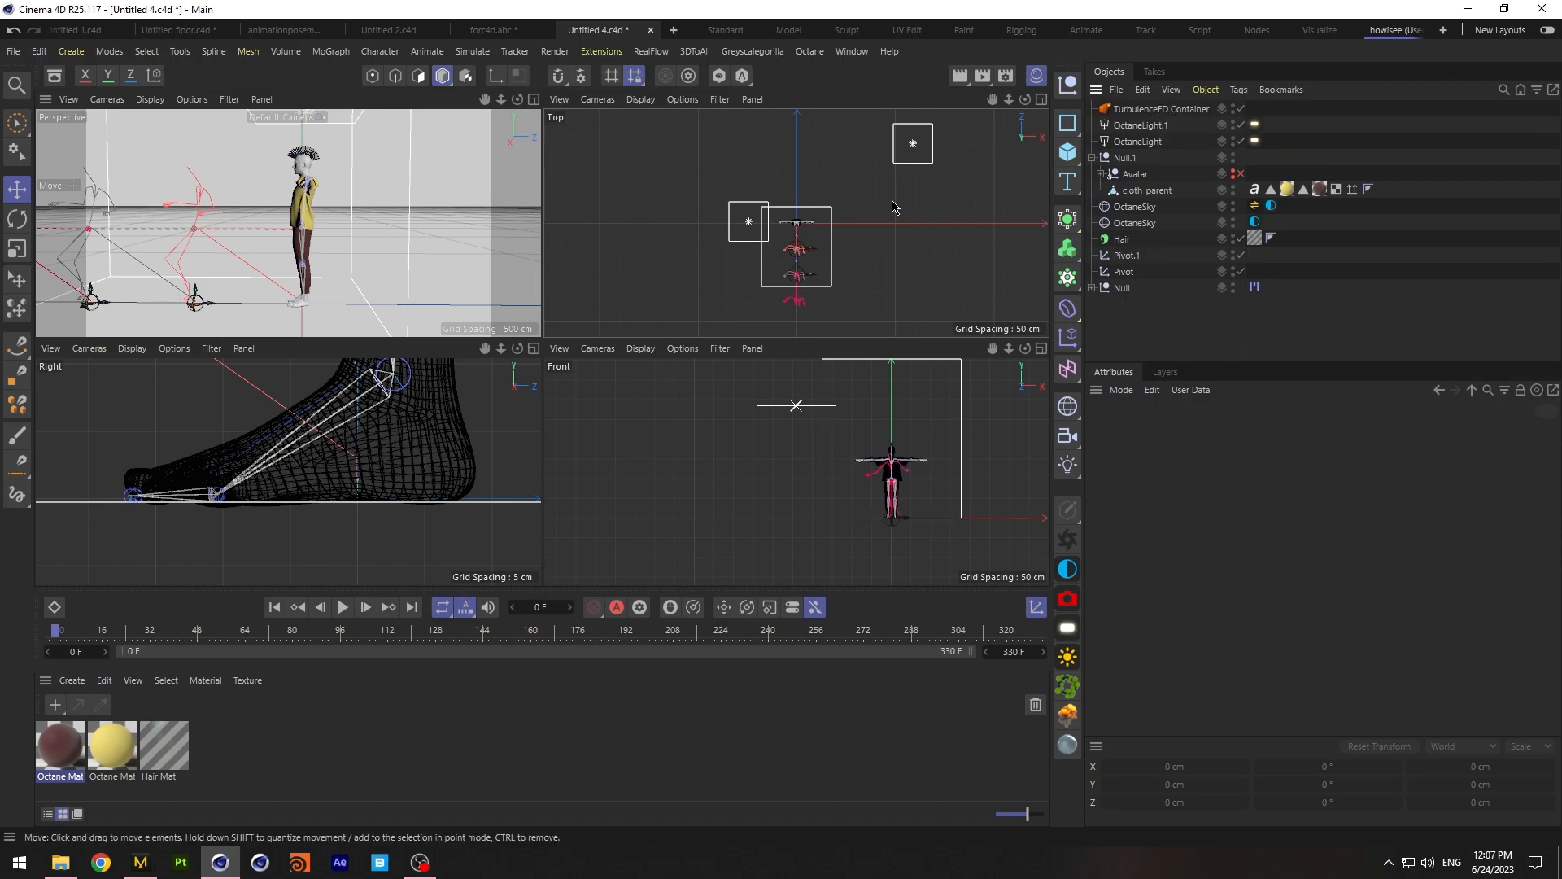
Add a TurbulenceFD Emitter tag to cloth_parent, make it a collision object and set its radius to 1 cm
click(534, 99)
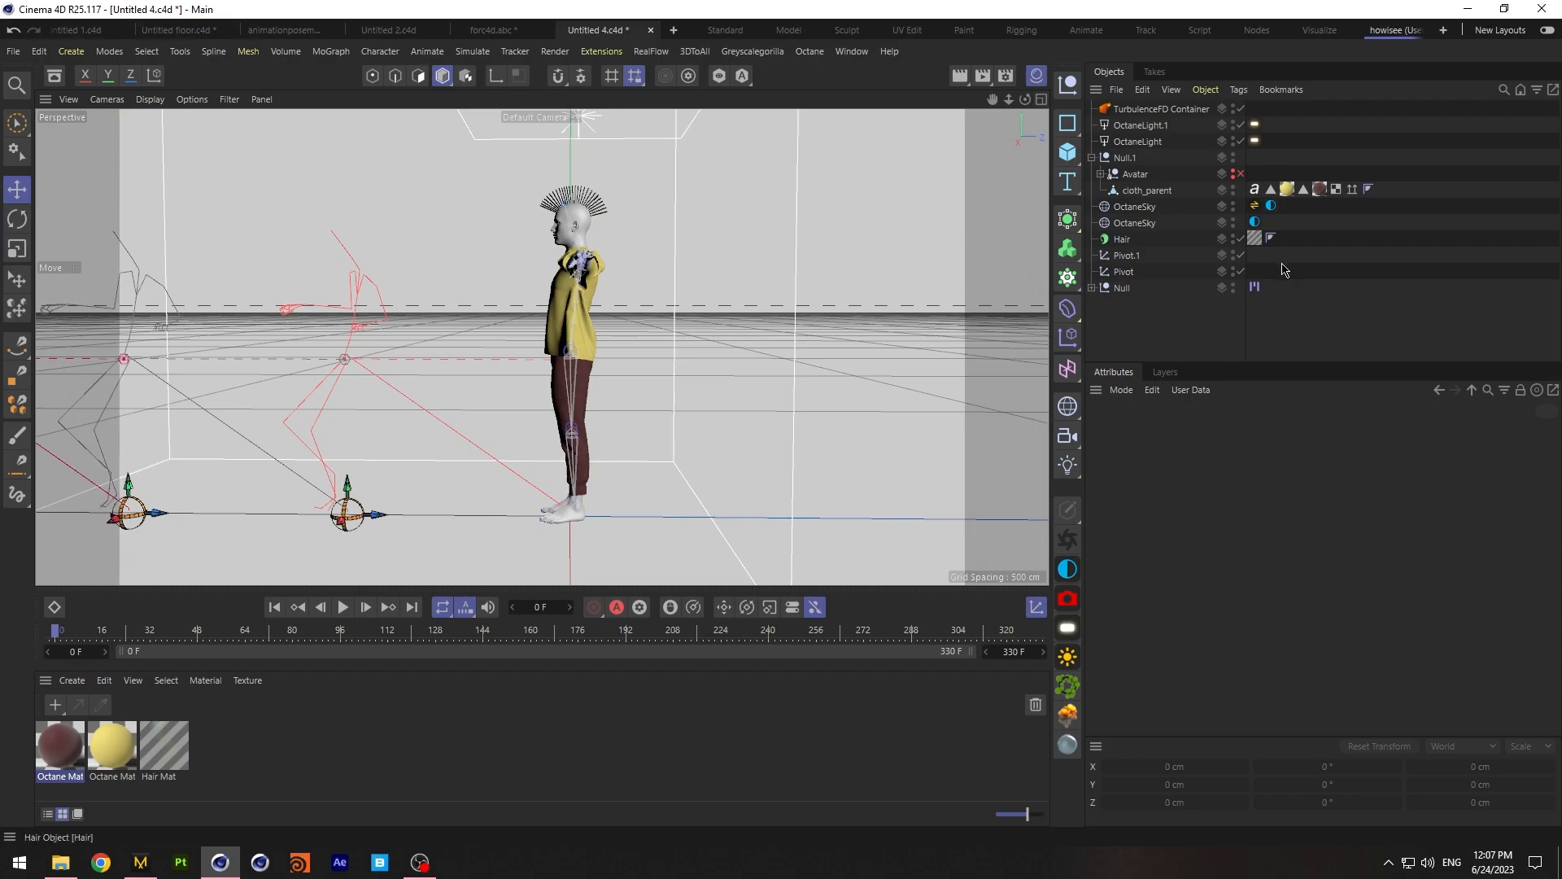
click(1147, 193)
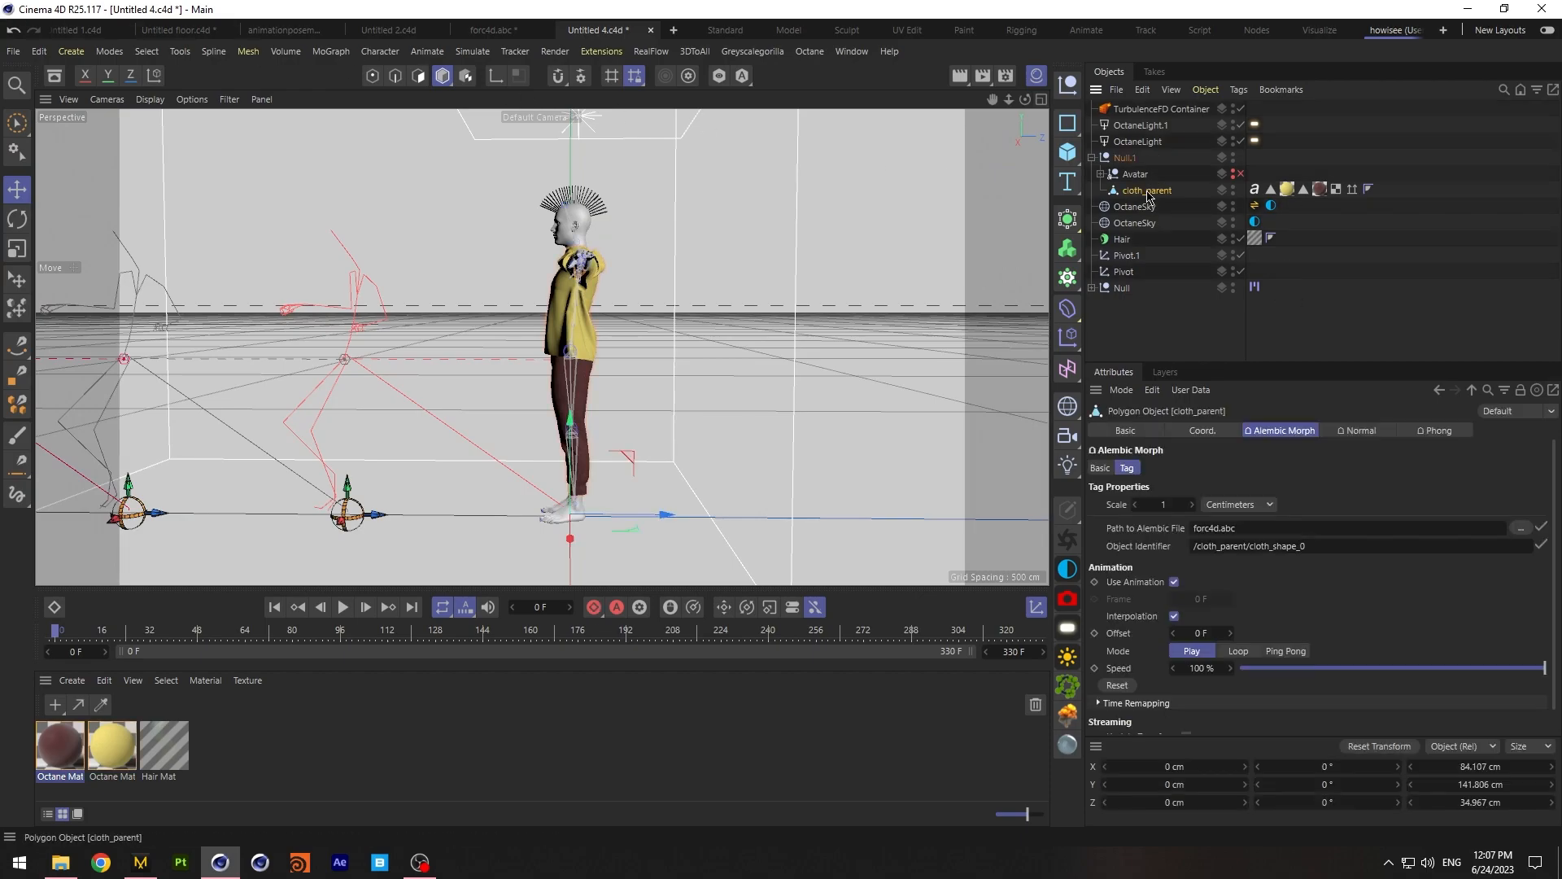
right_click(1150, 197)
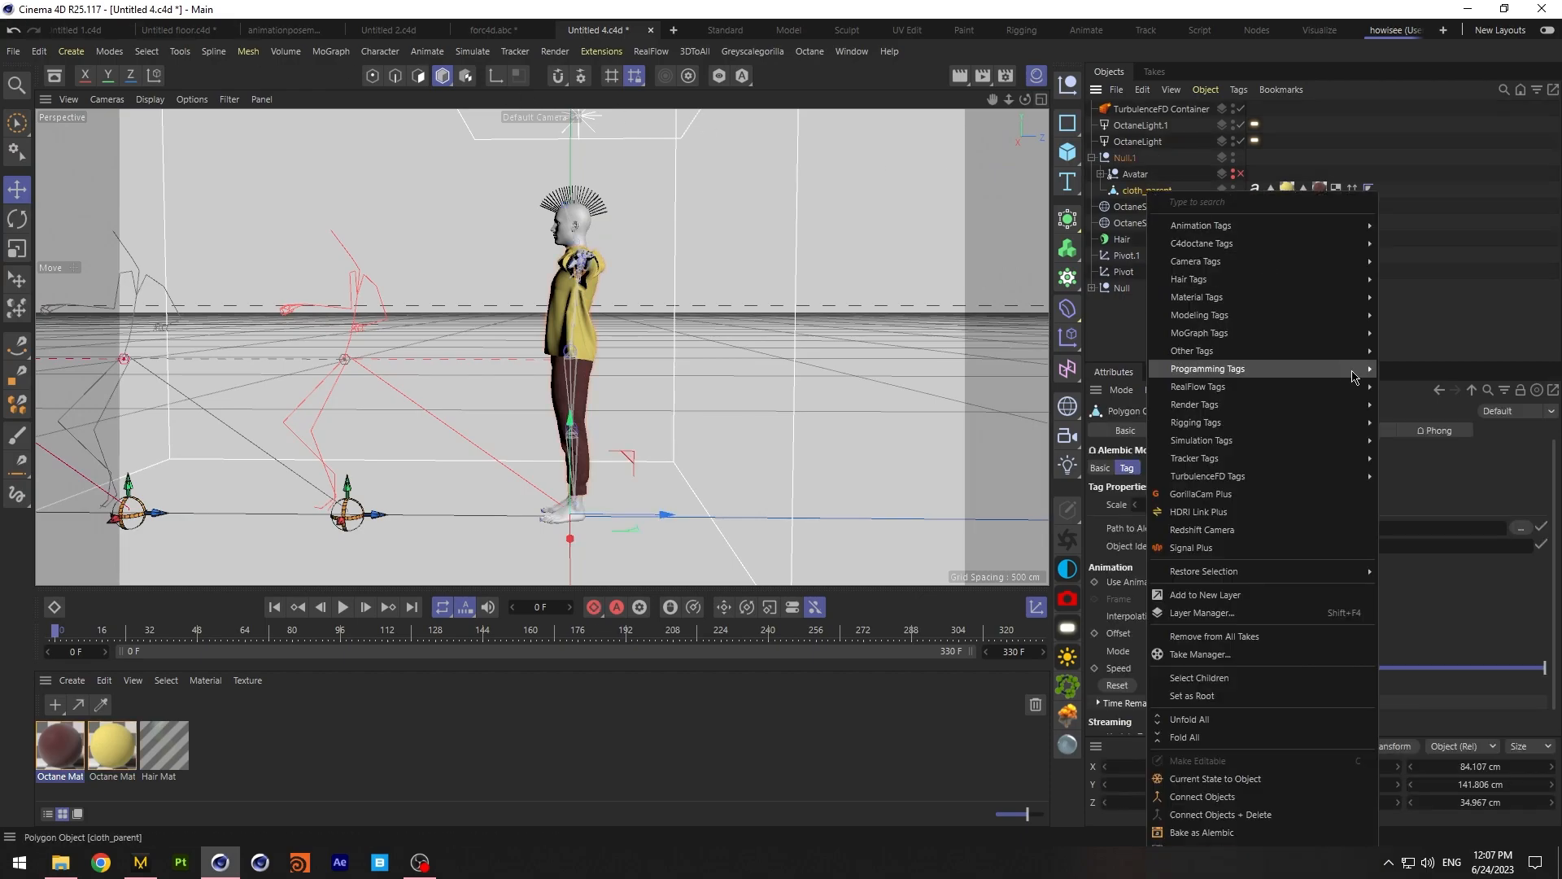
mouse_move(1302, 476)
click(1413, 479)
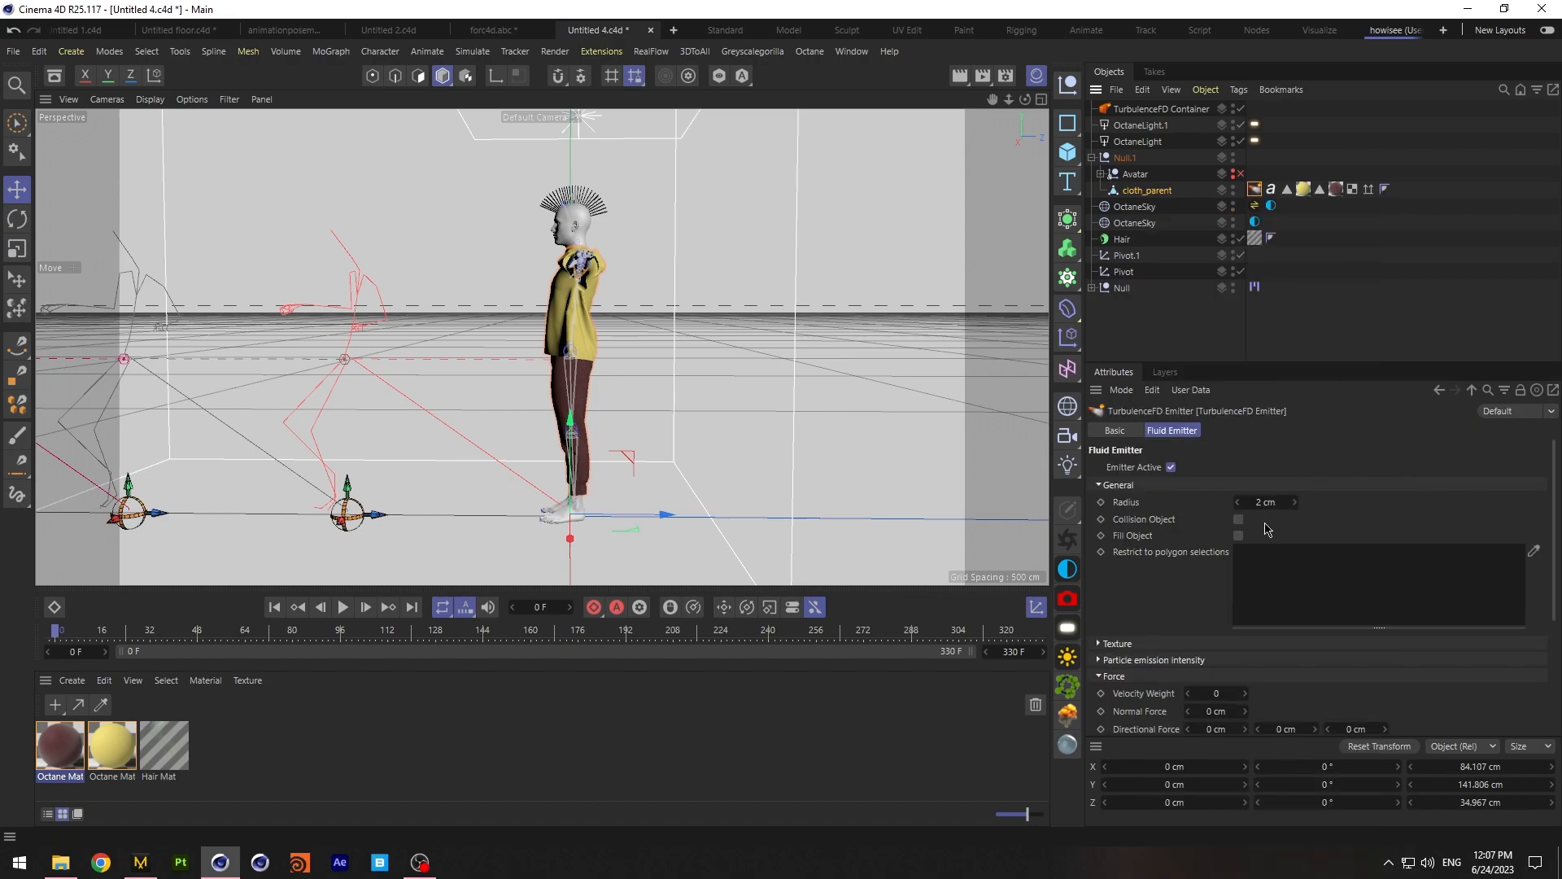
click(1239, 520)
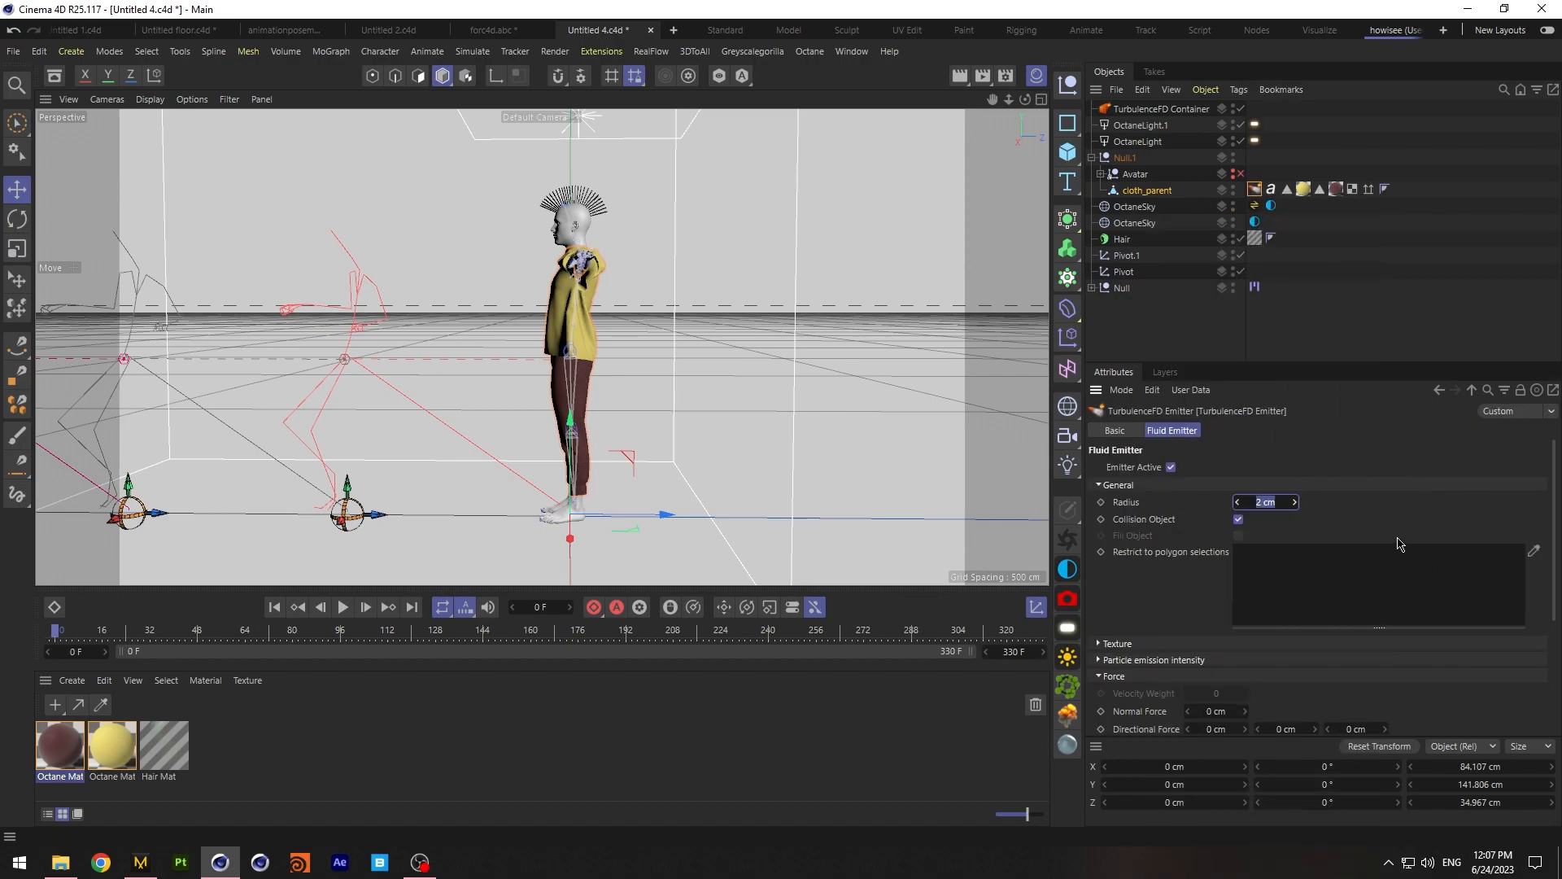
text(1)
key(Return)
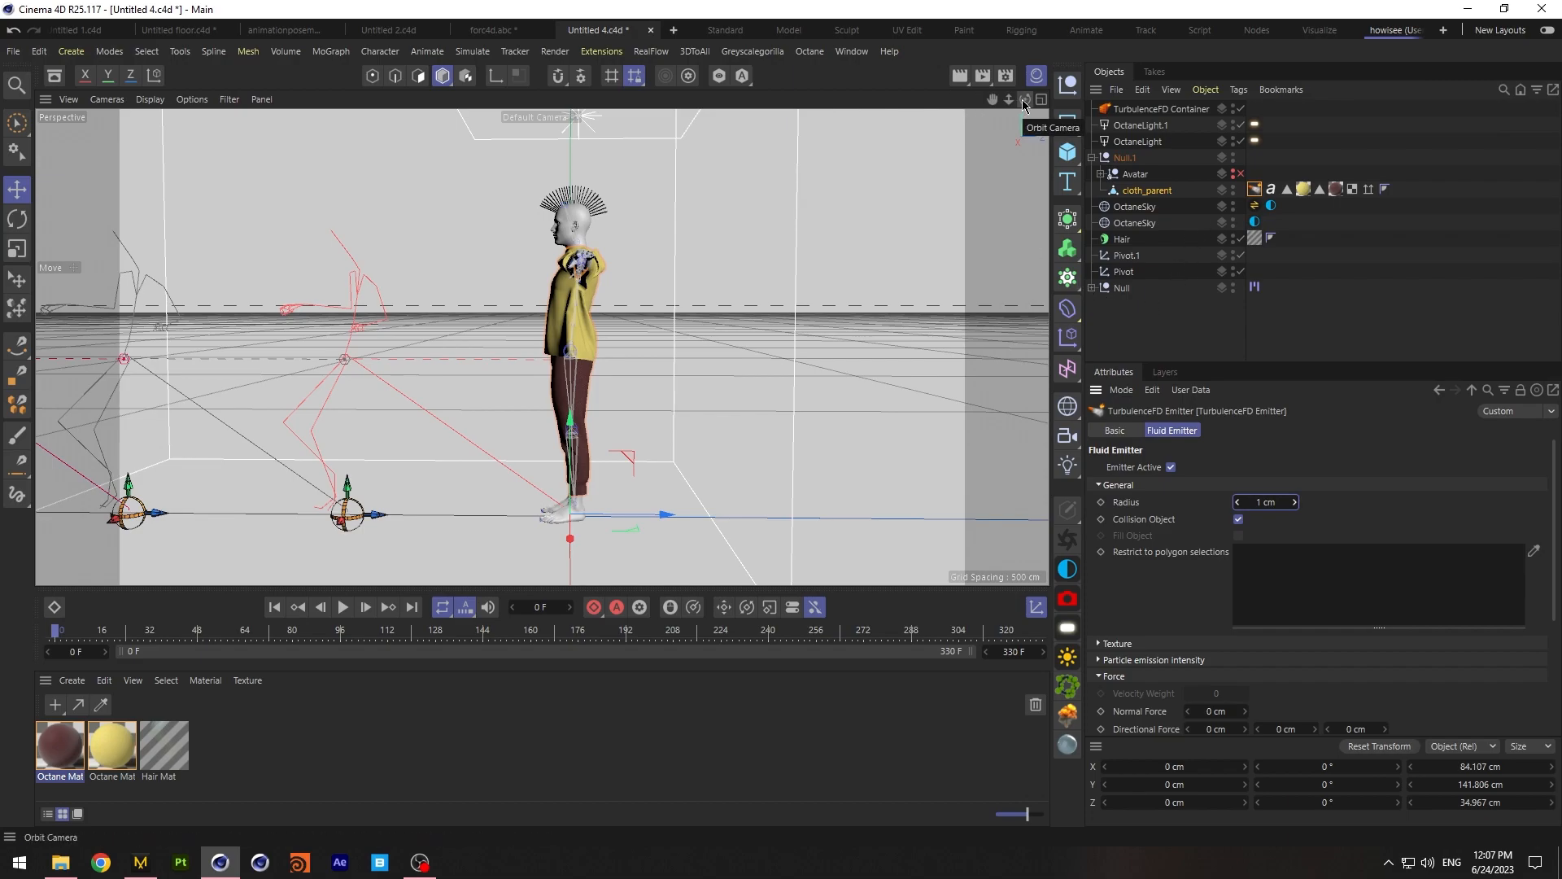
Add an Octane camera to the scene while keeping the default camera as the active view
click(1068, 599)
click(1239, 109)
click(1241, 109)
click(1352, 140)
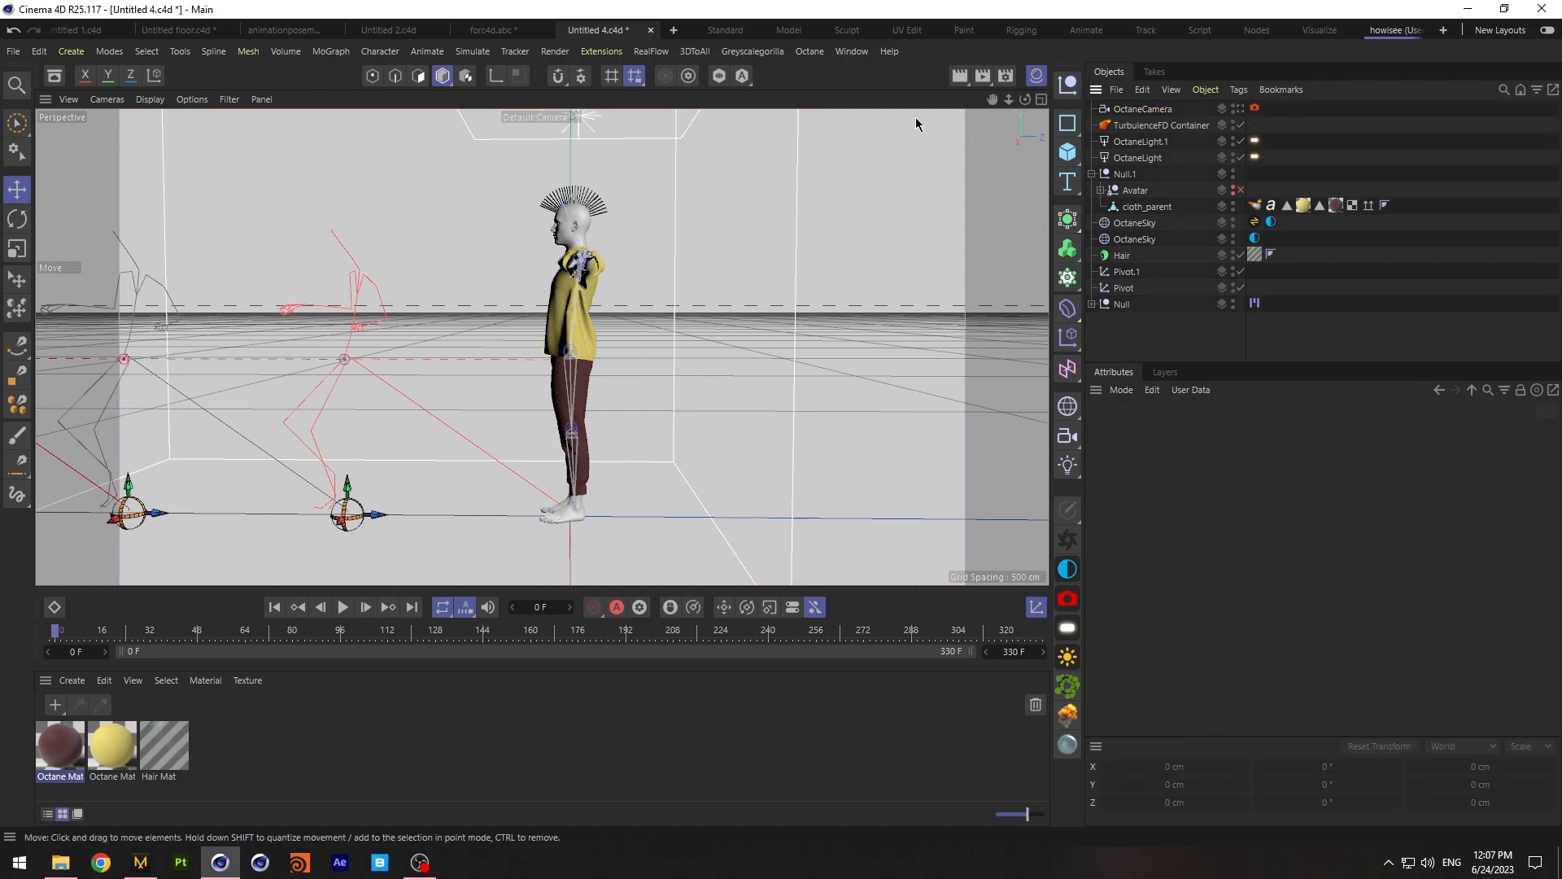
Select the character's left upper-arm mesh lShldrBend and expand the Null group to locate it among the body parts
drag(1025, 99, 1192, 171)
drag(992, 100, 1058, 41)
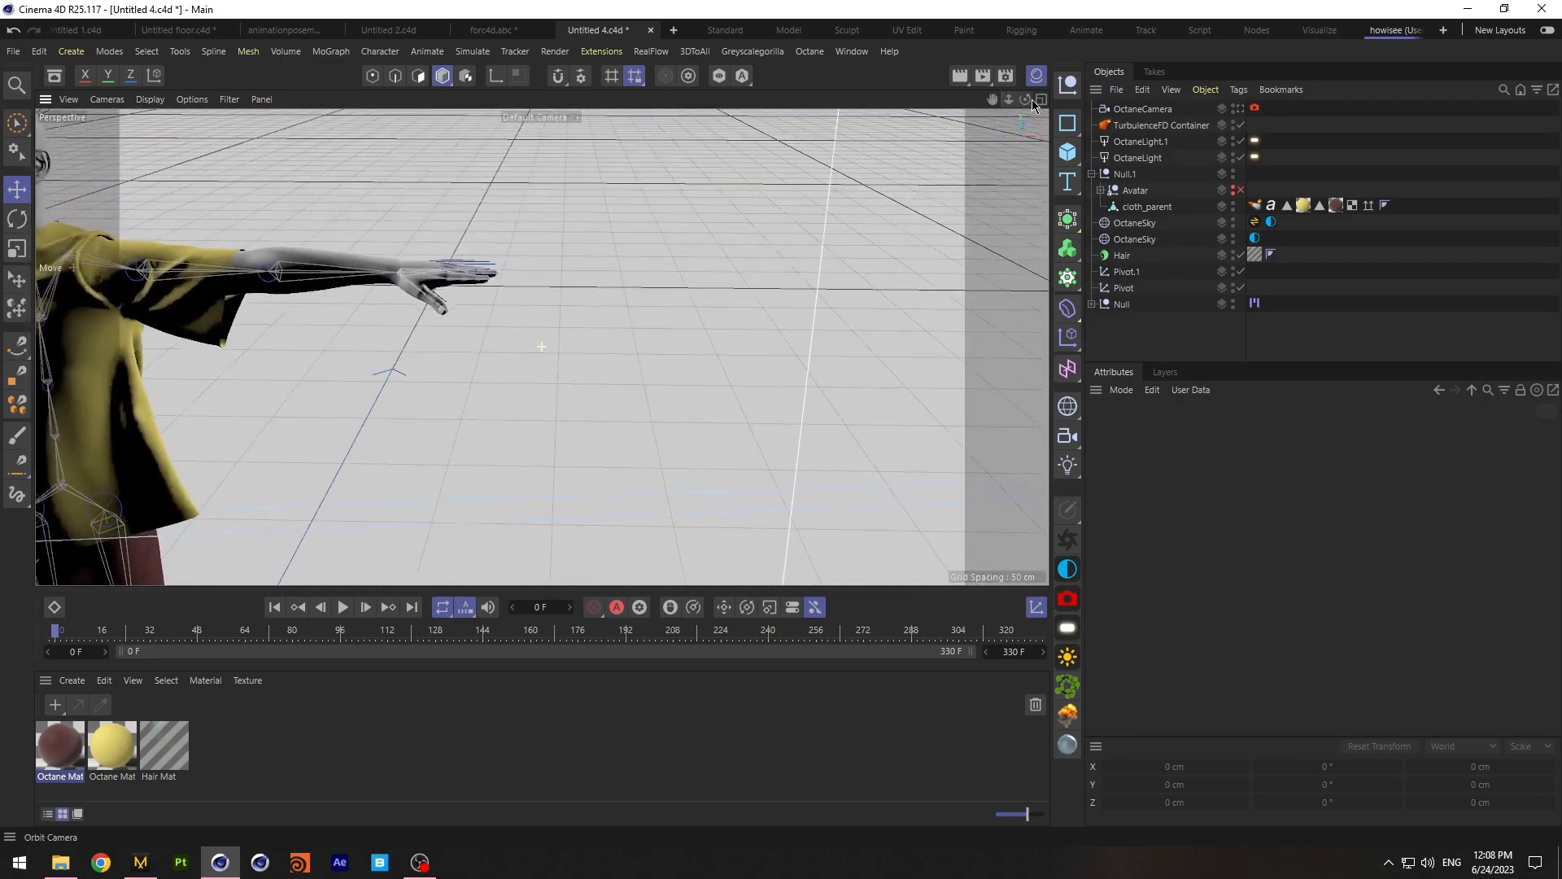
drag(993, 100, 984, 98)
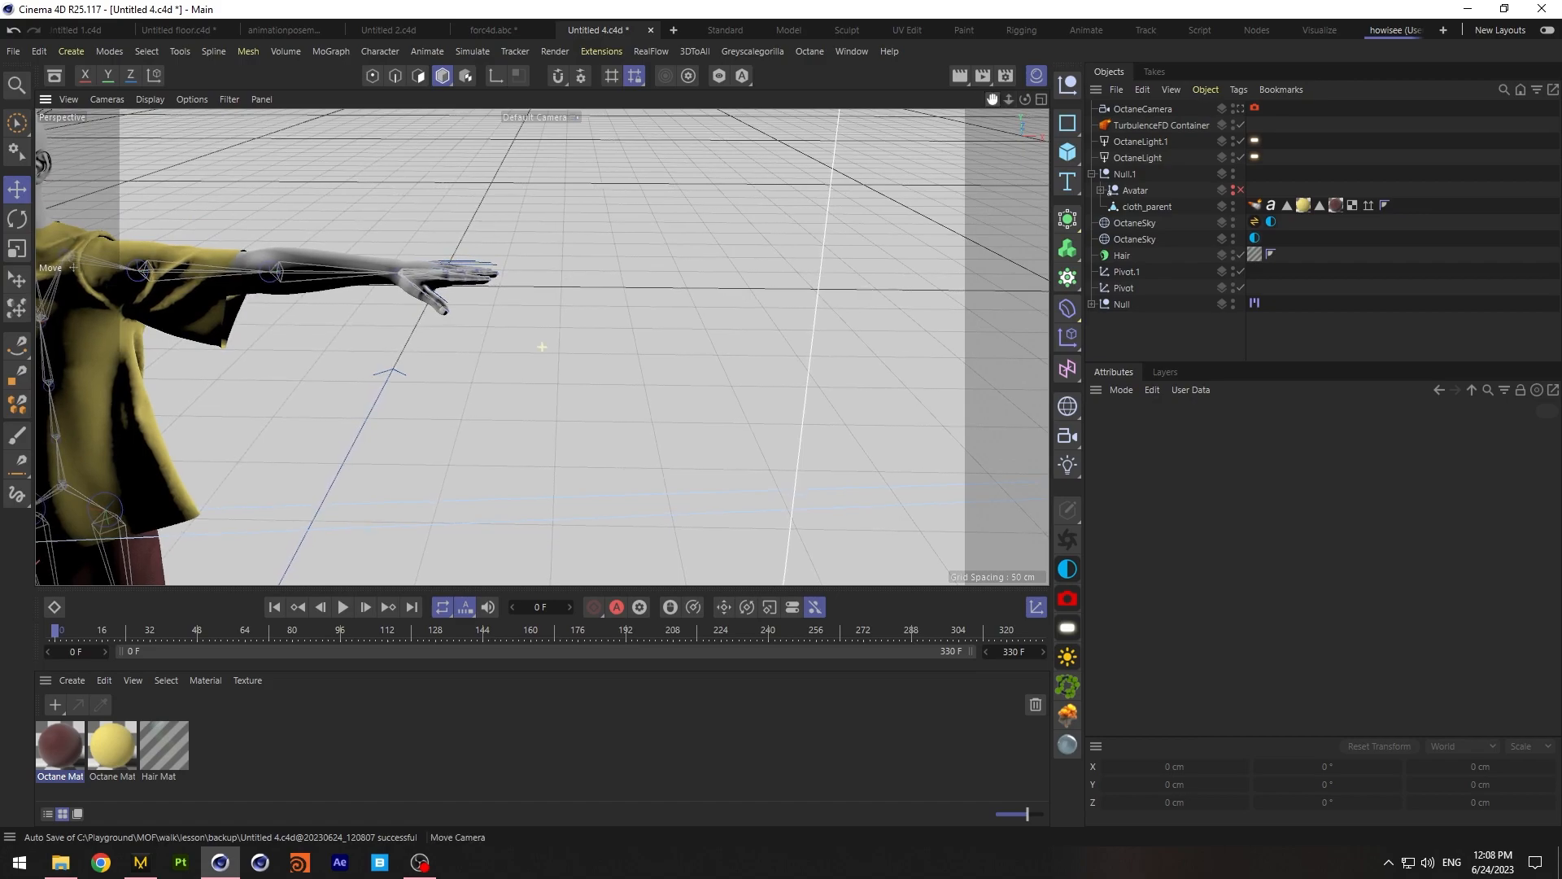
click(17, 124)
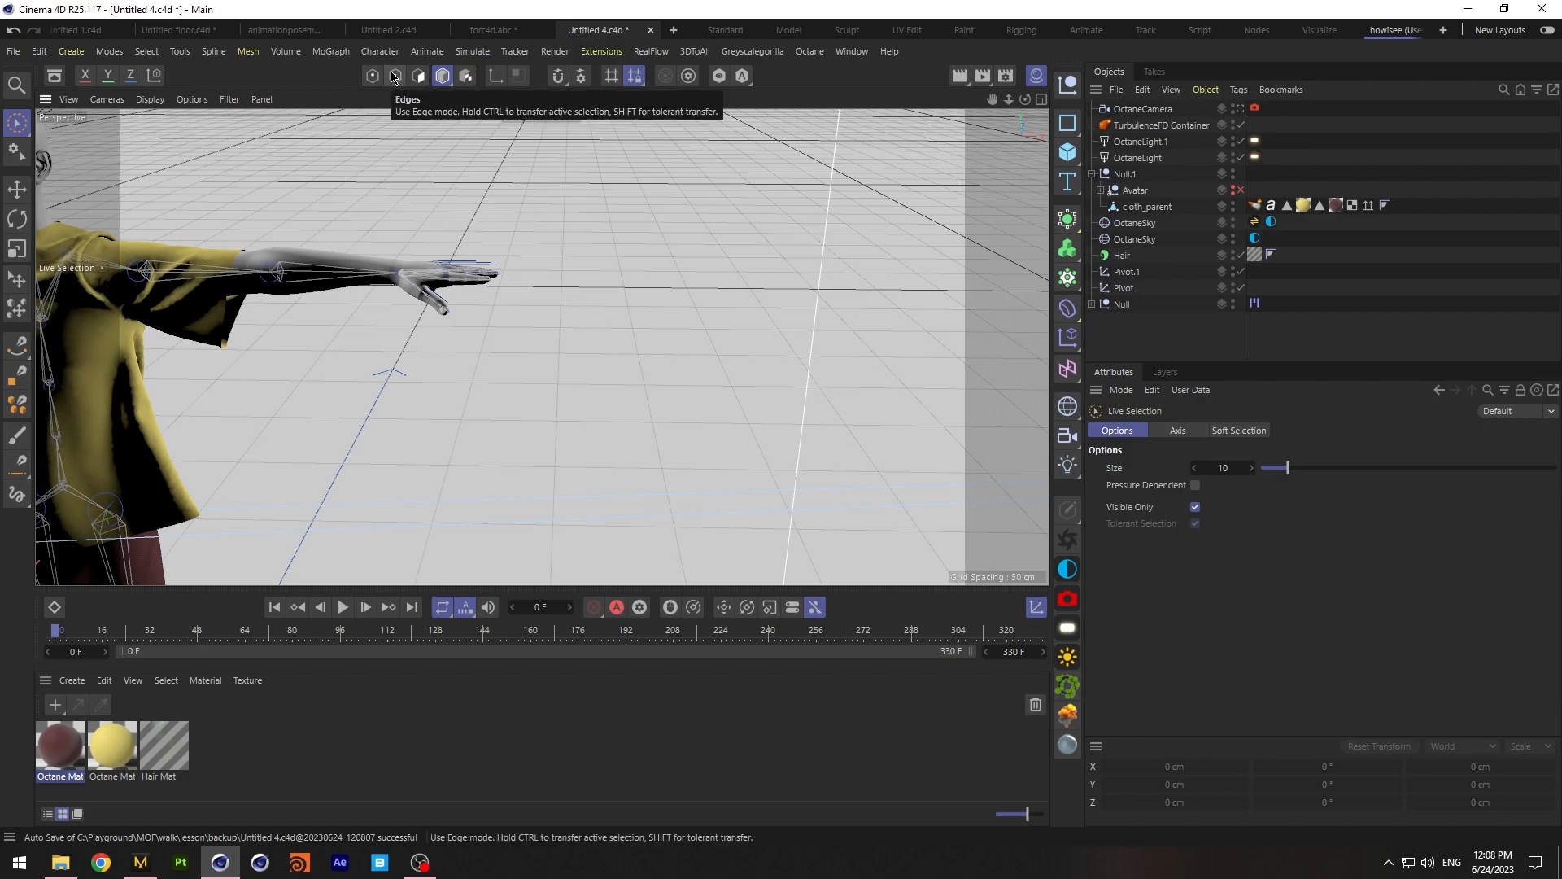
click(12, 195)
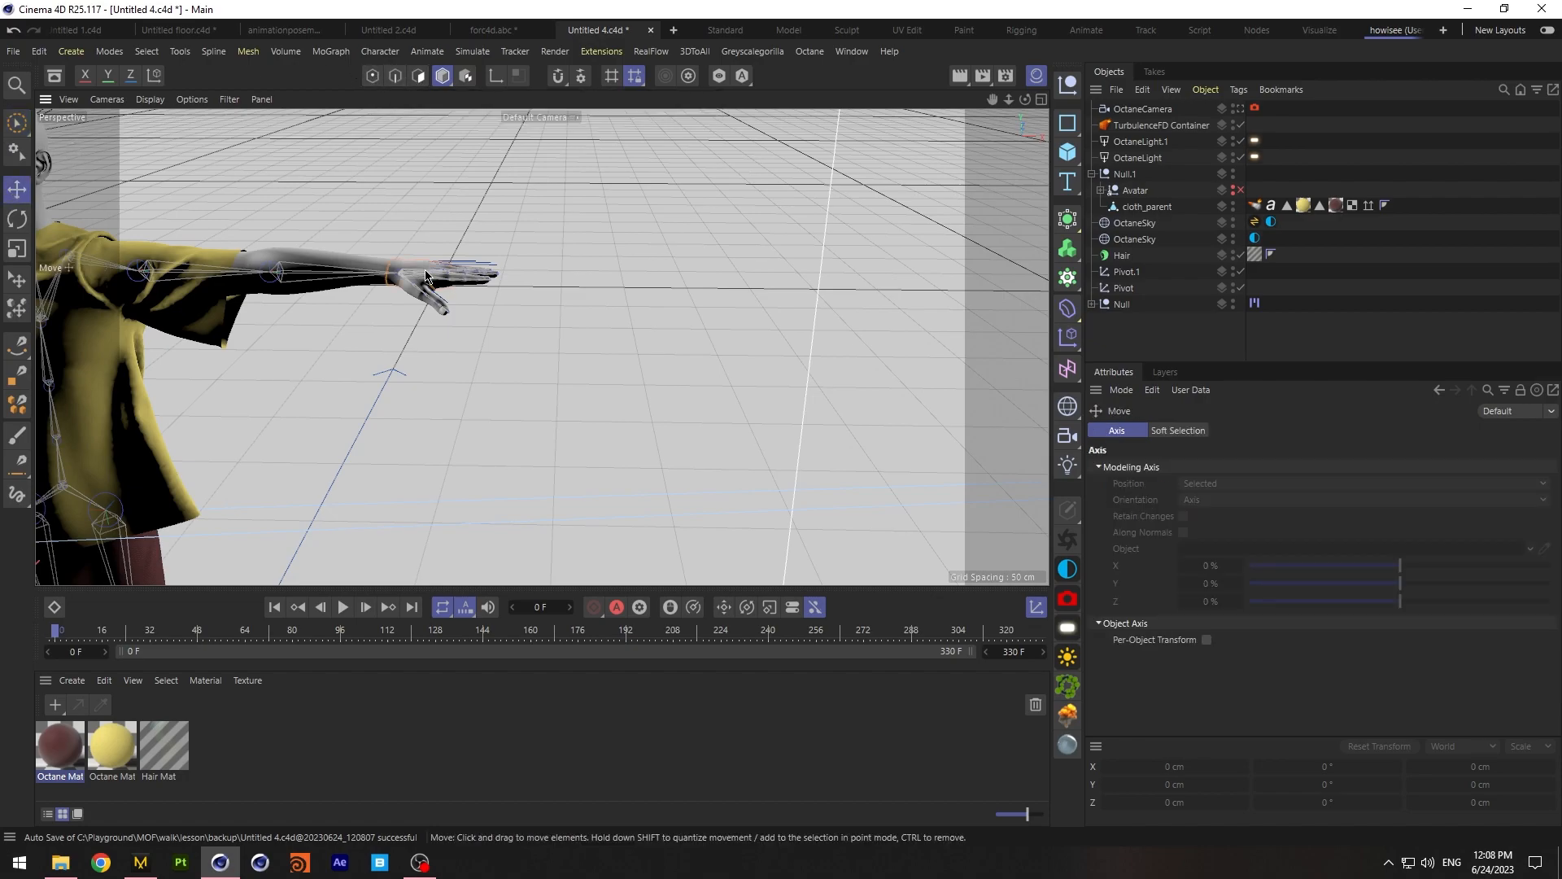
click(425, 277)
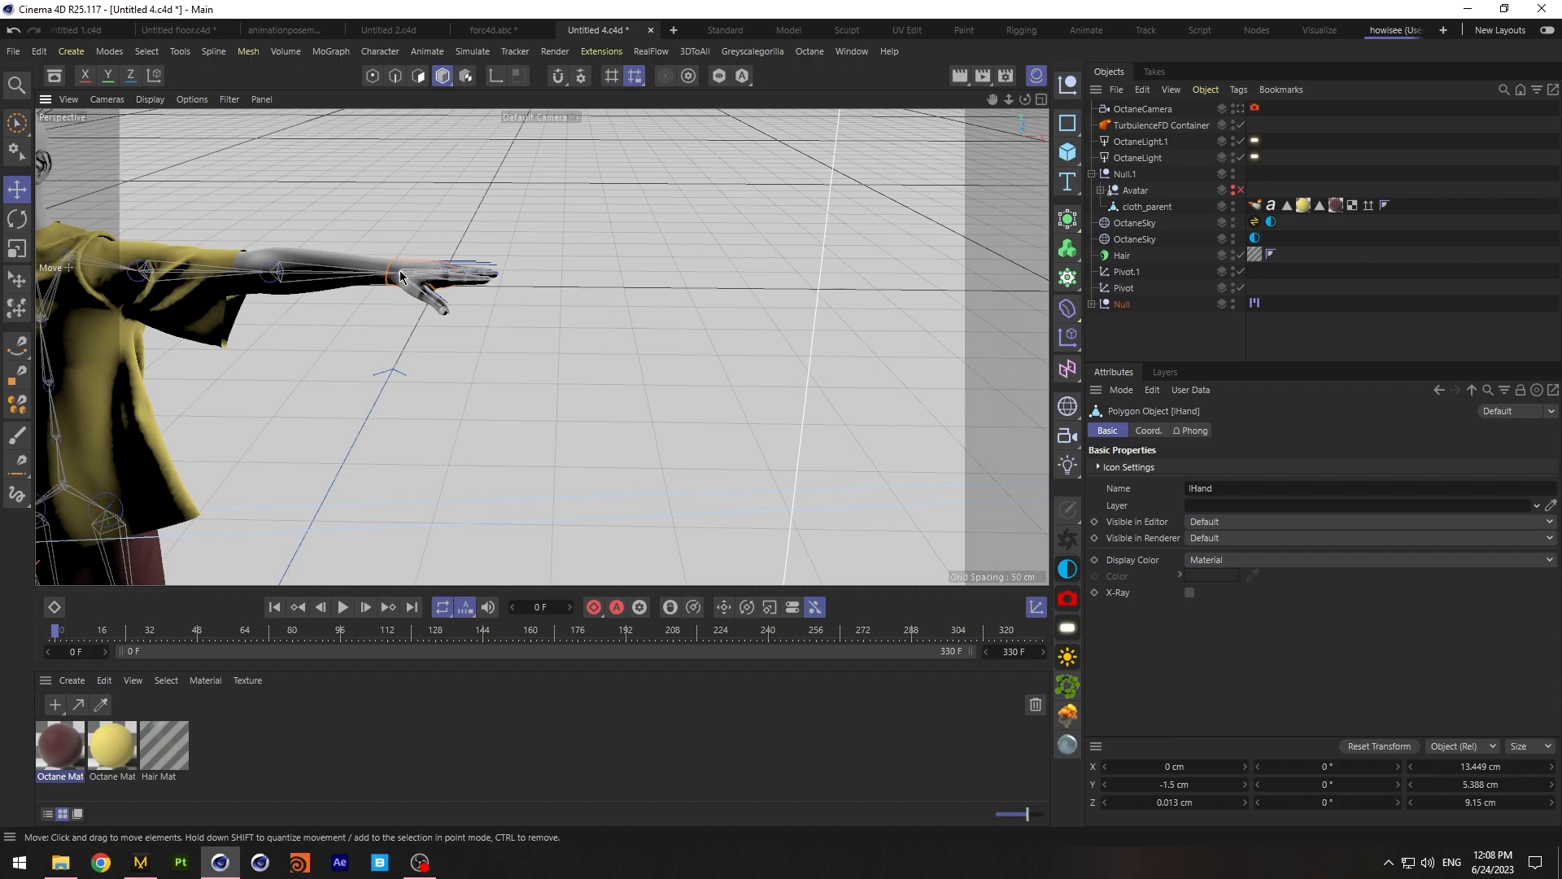
shift+click(327, 266)
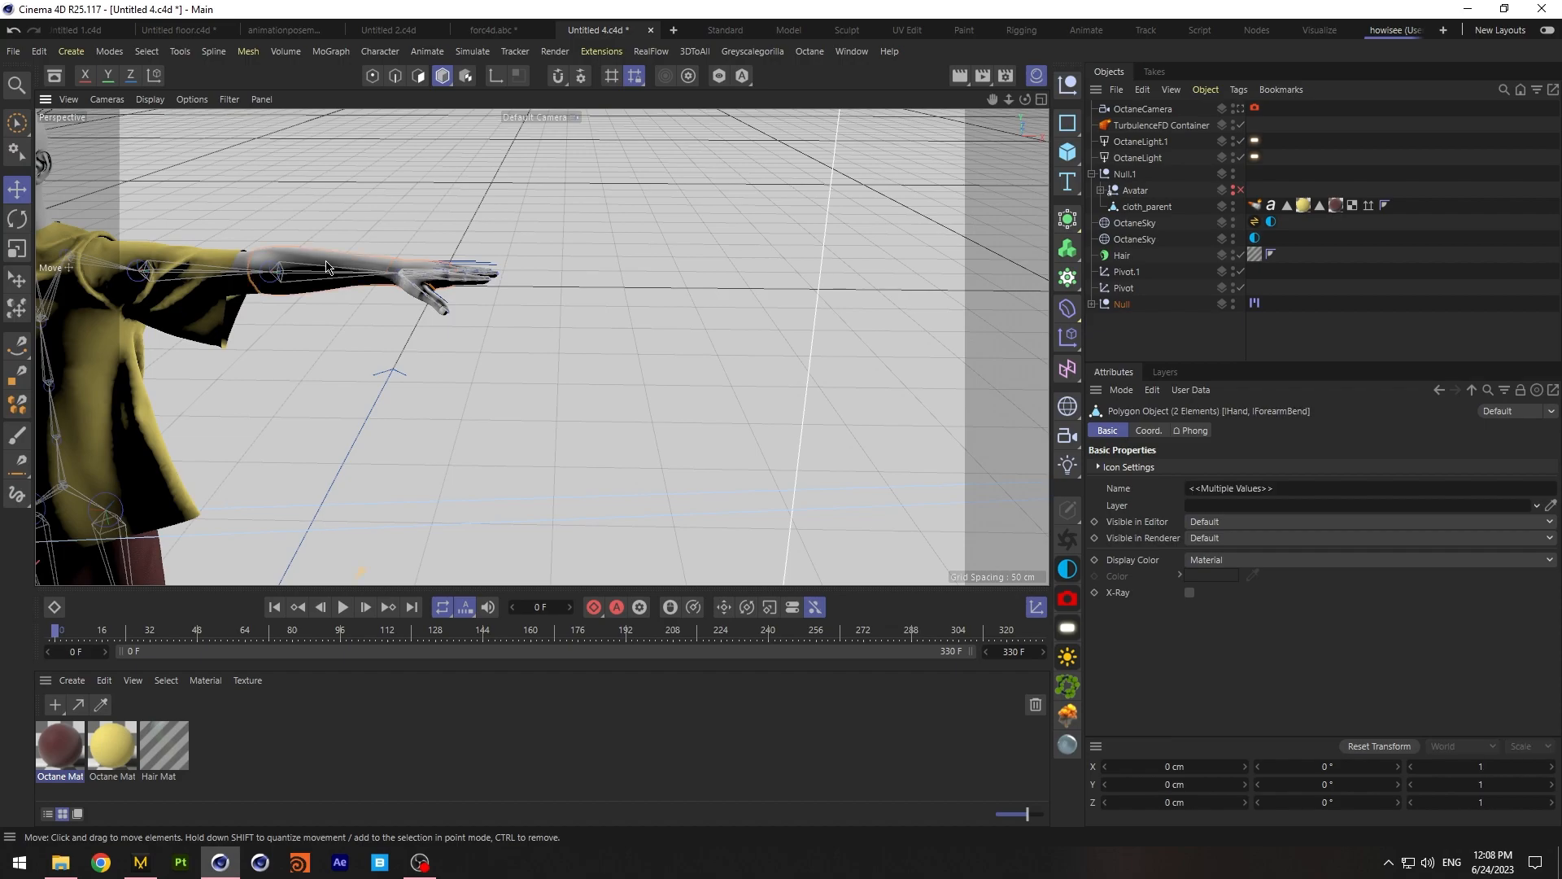
click(247, 296)
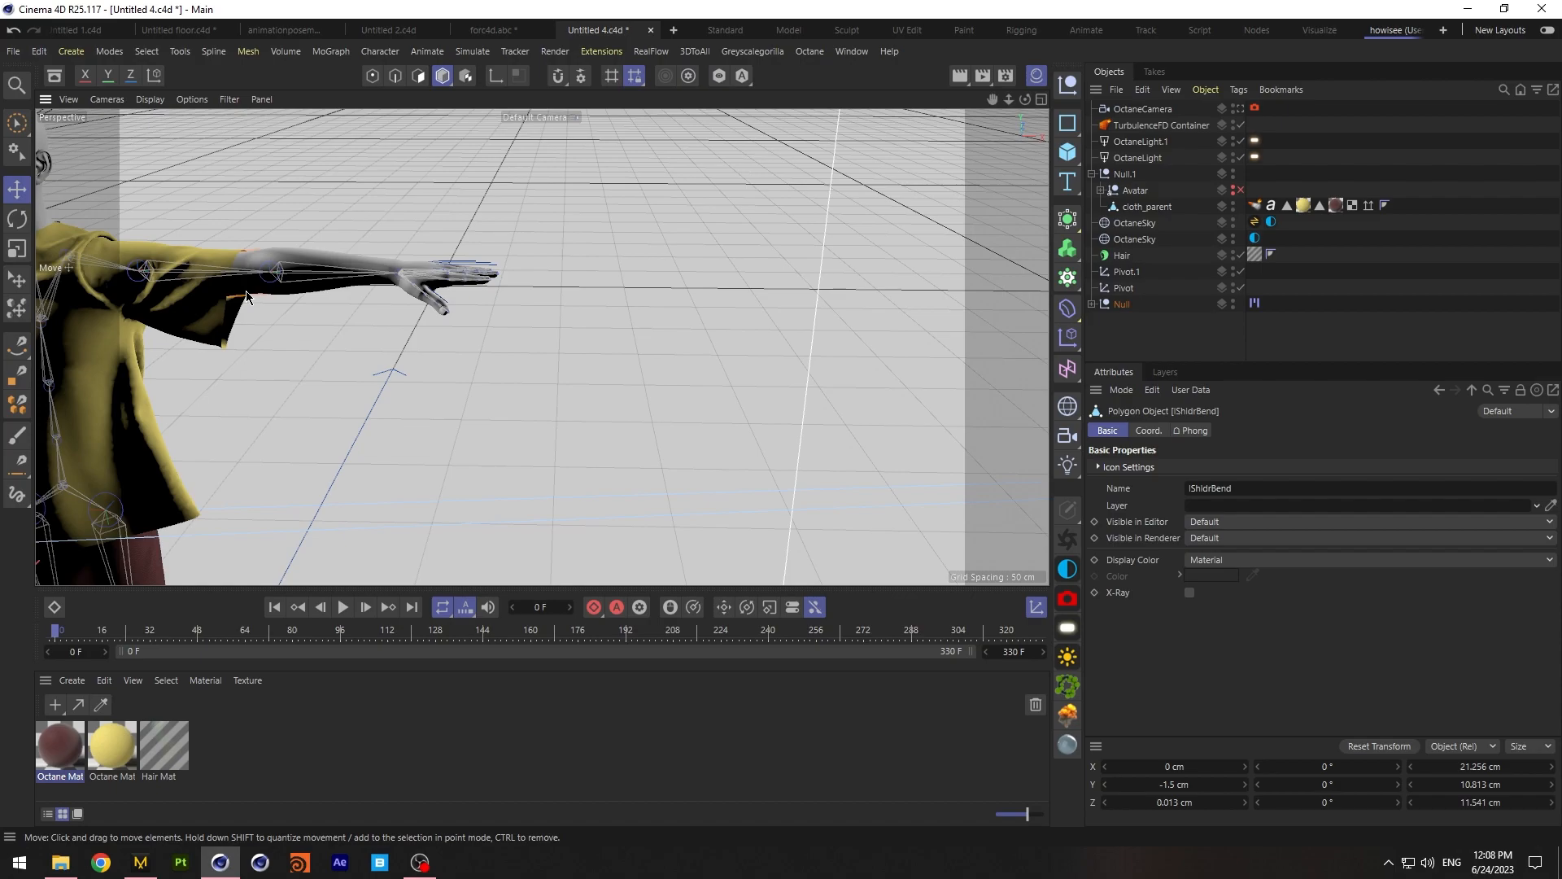
click(1092, 304)
scroll(1229, 244, down, 5)
scroll(1229, 257, up, 4)
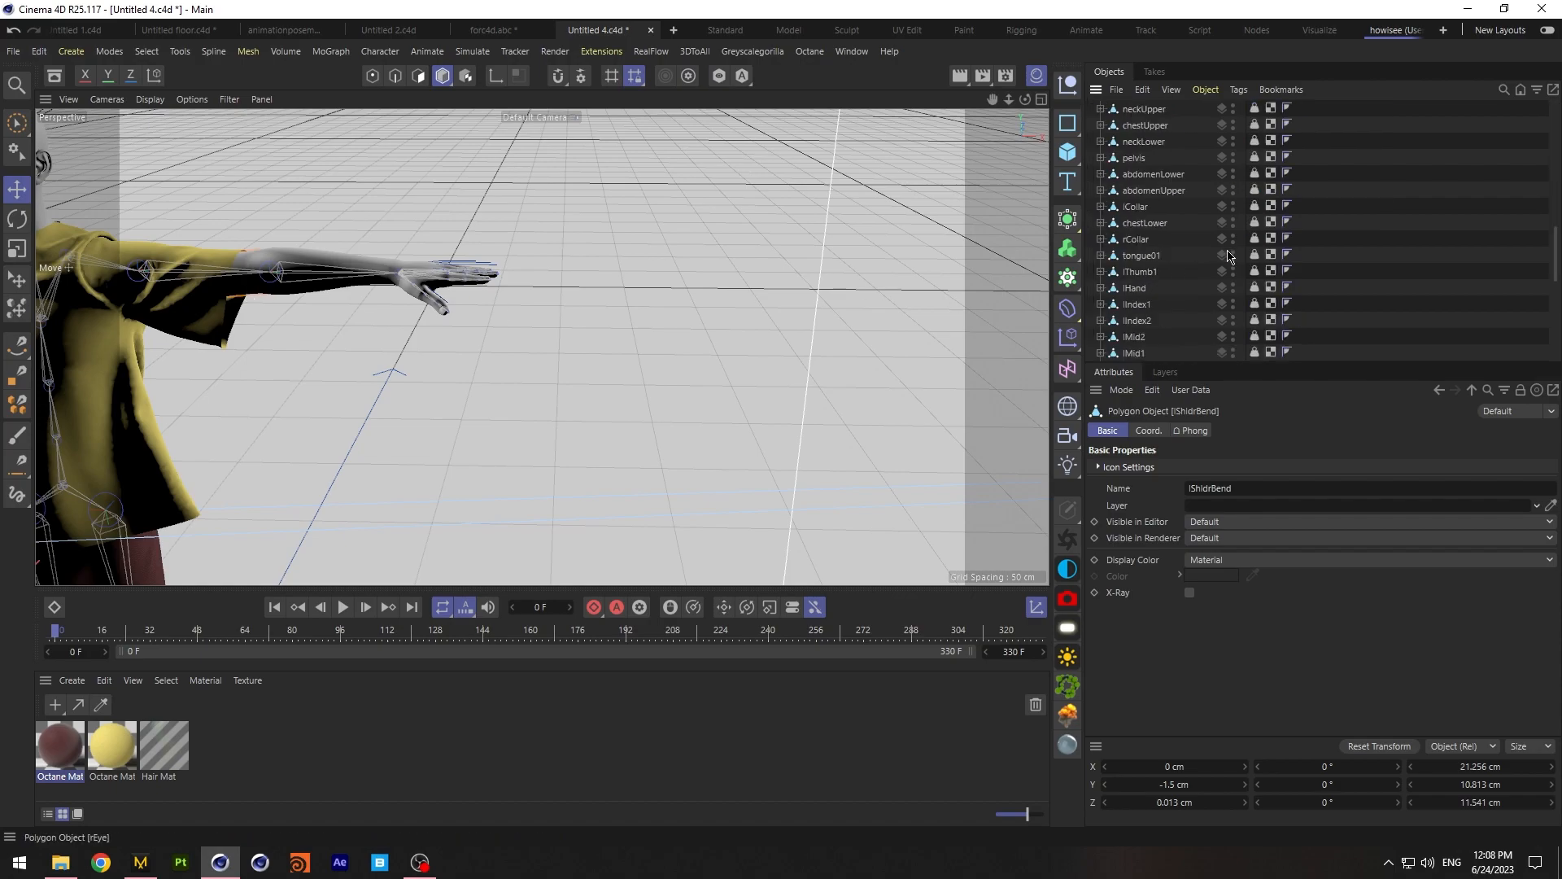
Add a TurbulenceFD Emitter tag to lShldrBend with a 0.1 cm radius and Fill Object enabled
right_click(1146, 262)
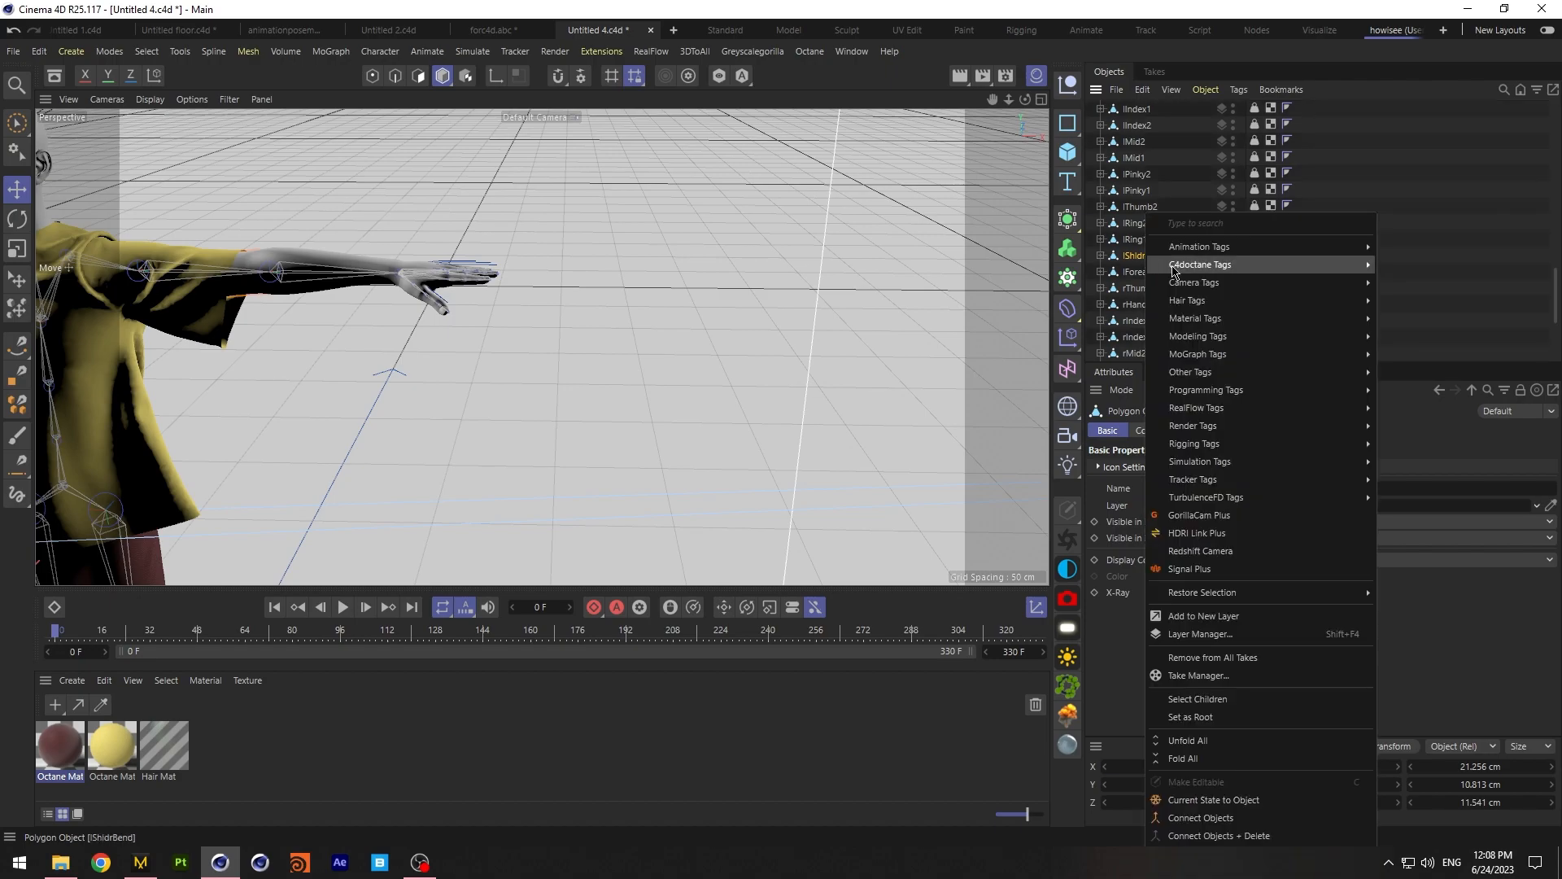
mouse_move(1342, 494)
click(1414, 499)
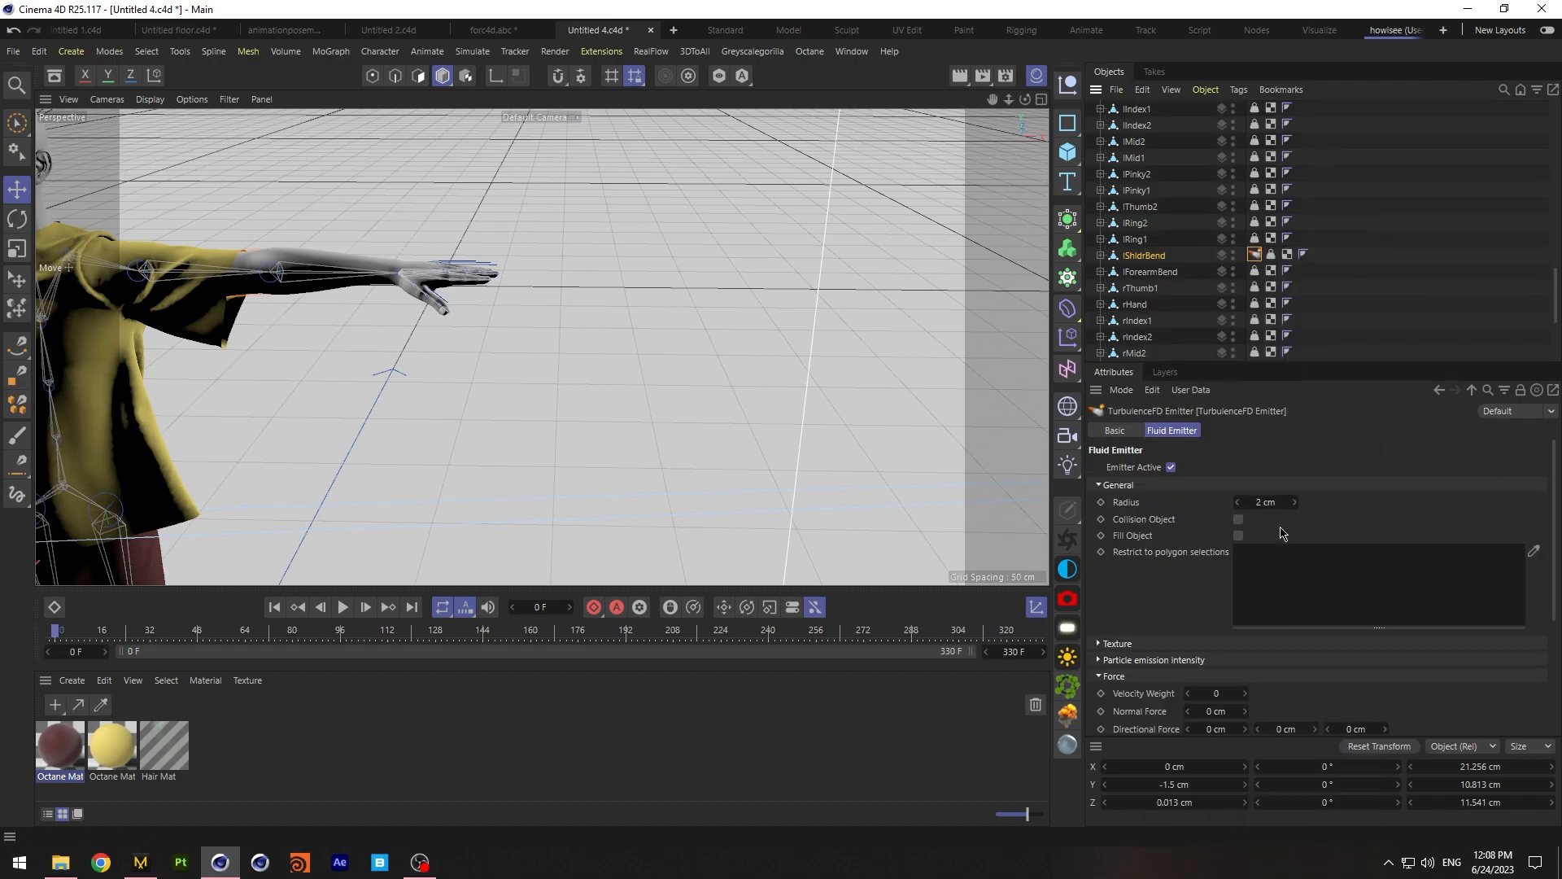
click(1272, 502)
text(.1)
click(1240, 536)
Set the density value of the lShldrBend emitter to 2
scroll(1309, 632, down, 5)
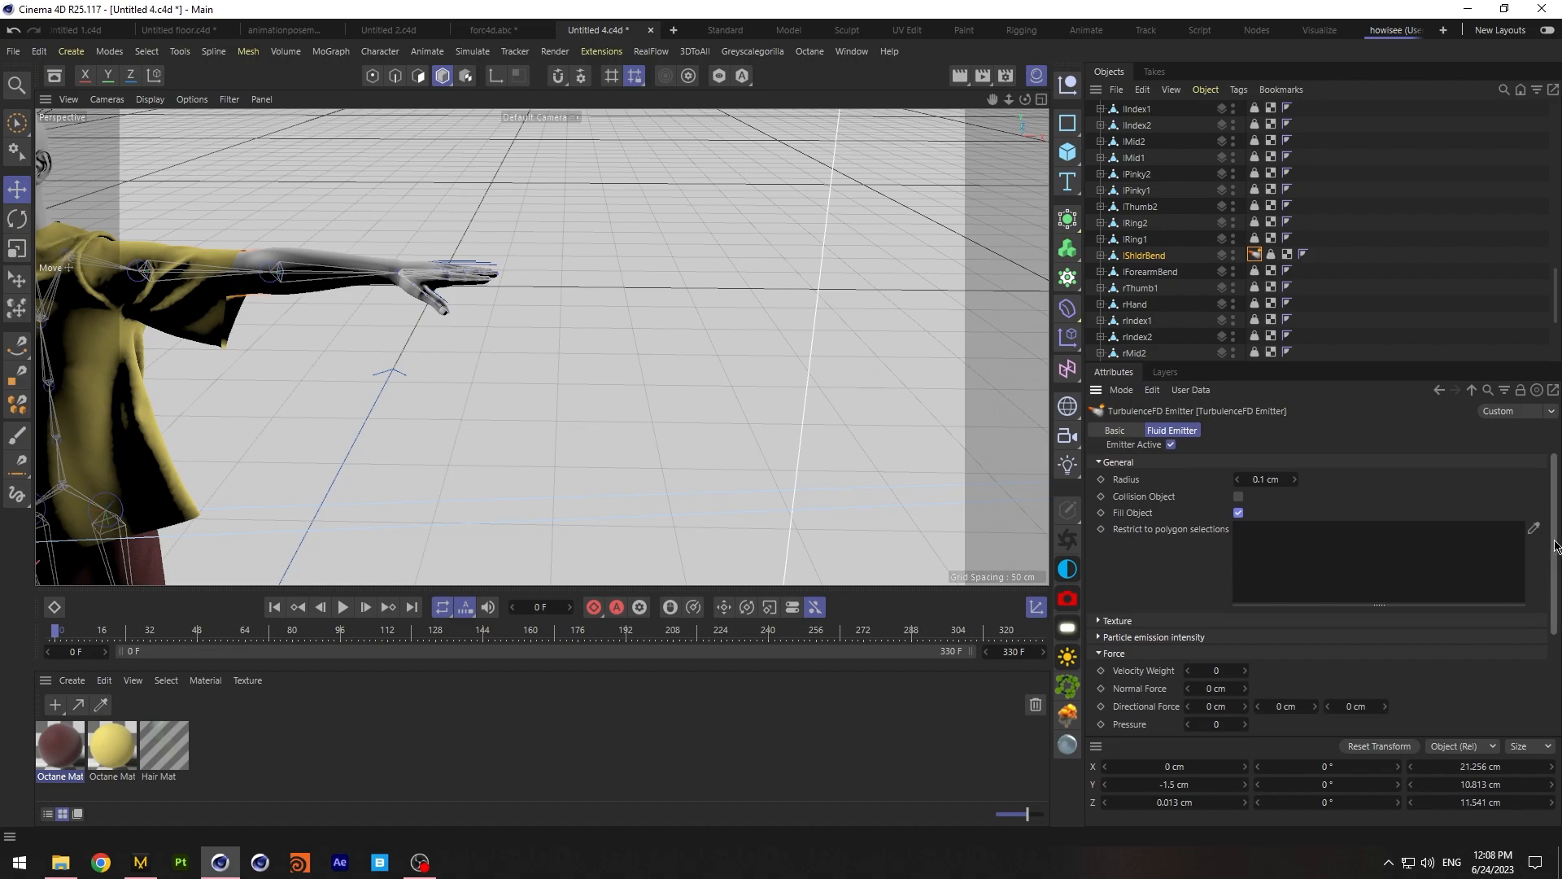
click(1279, 620)
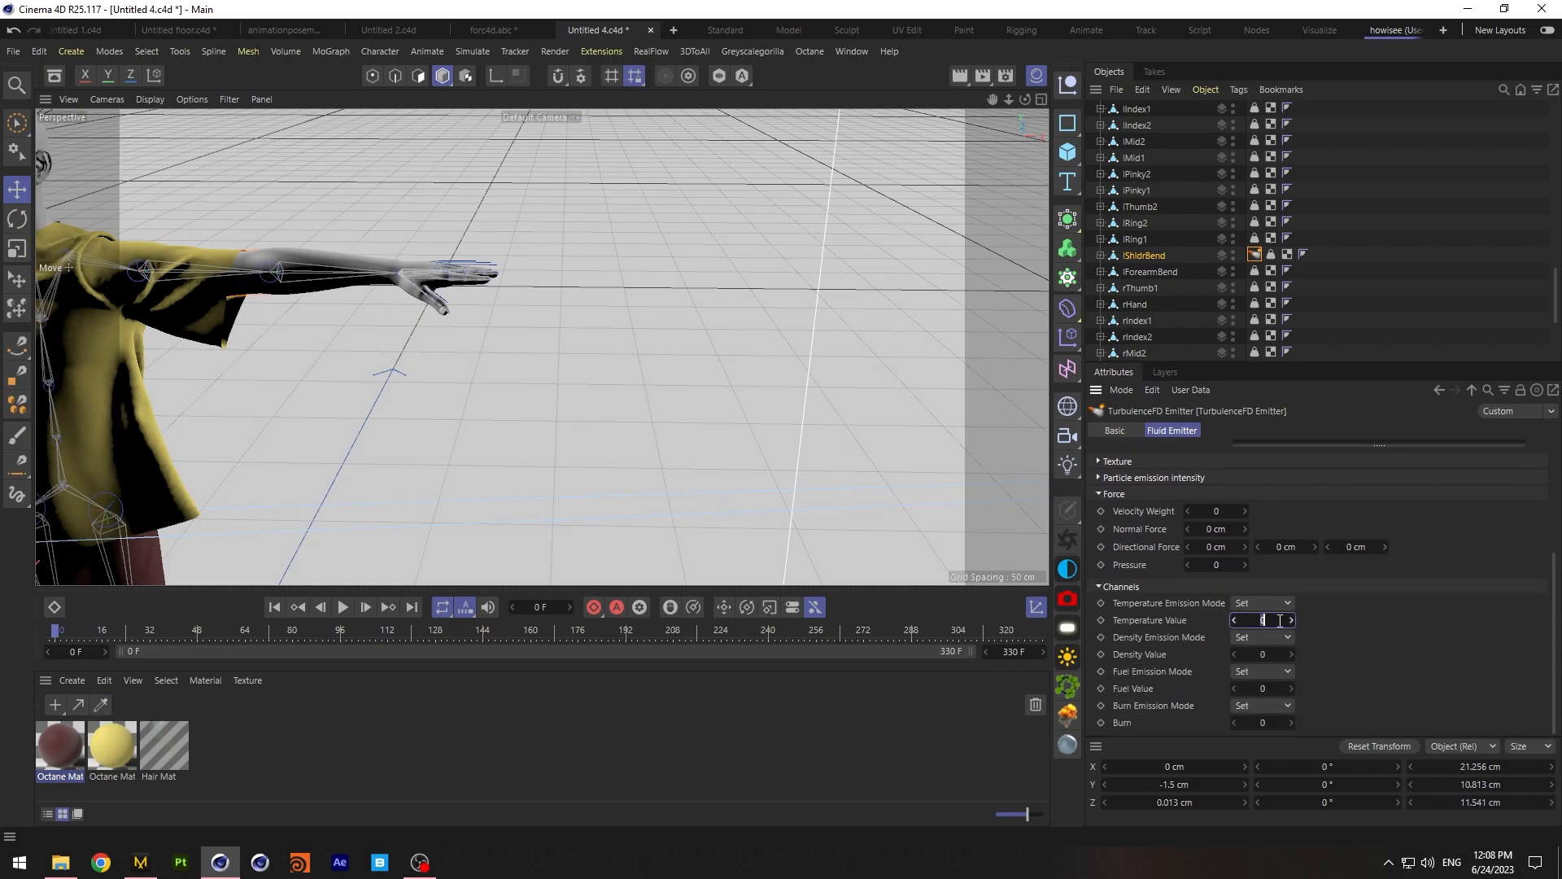
click(1267, 651)
text(2)
Copy the emitter tag from lShldrBend to the left forearm mesh lForearmBend
click(322, 267)
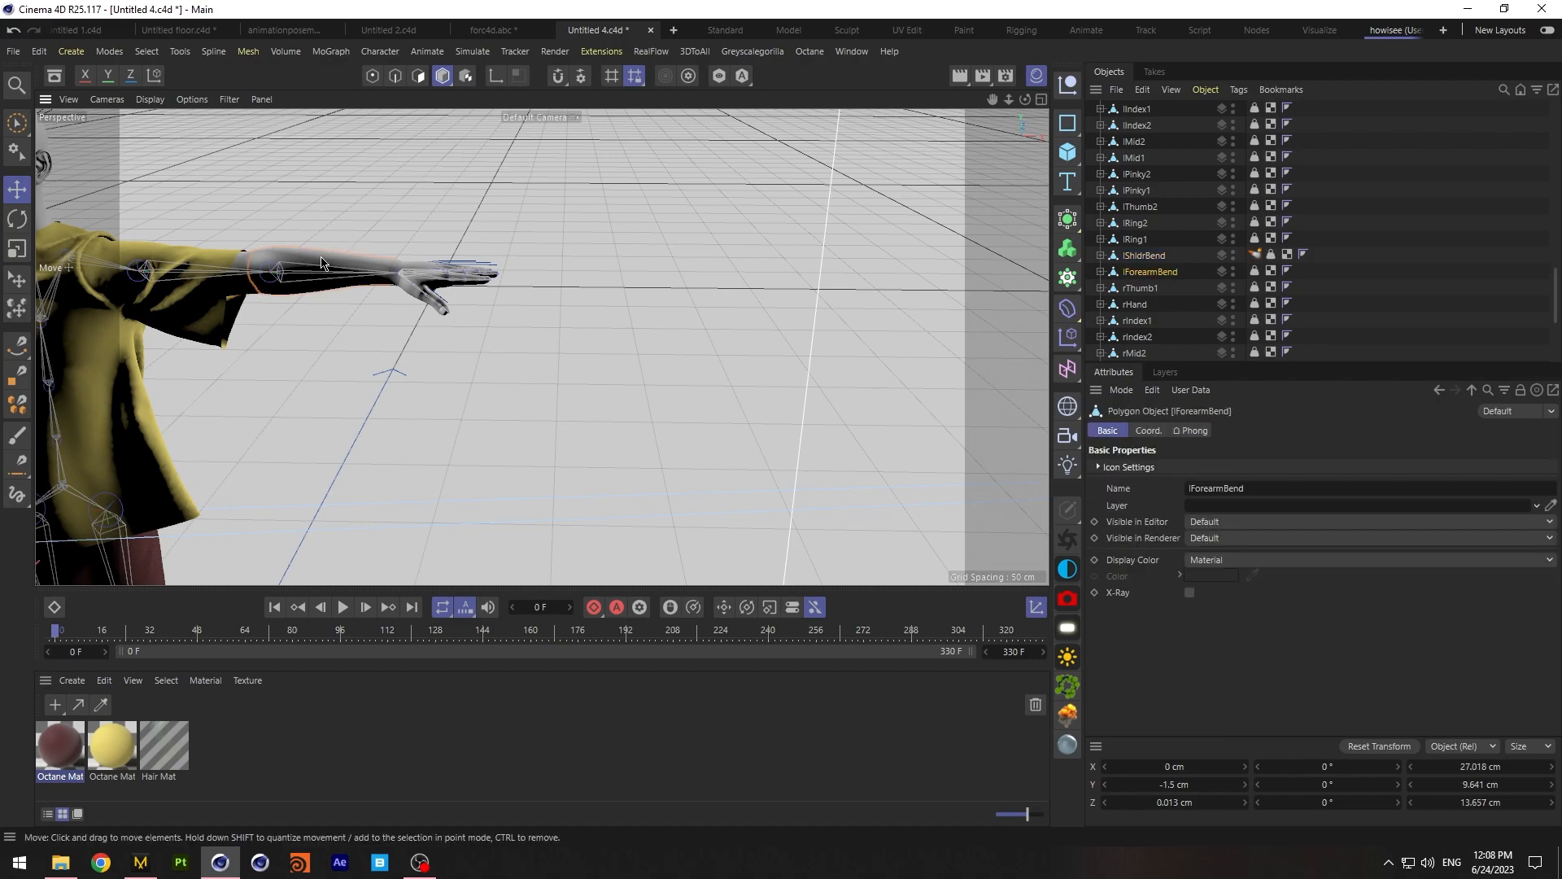
ctrl+drag(1259, 255, 1305, 271)
click(1303, 255)
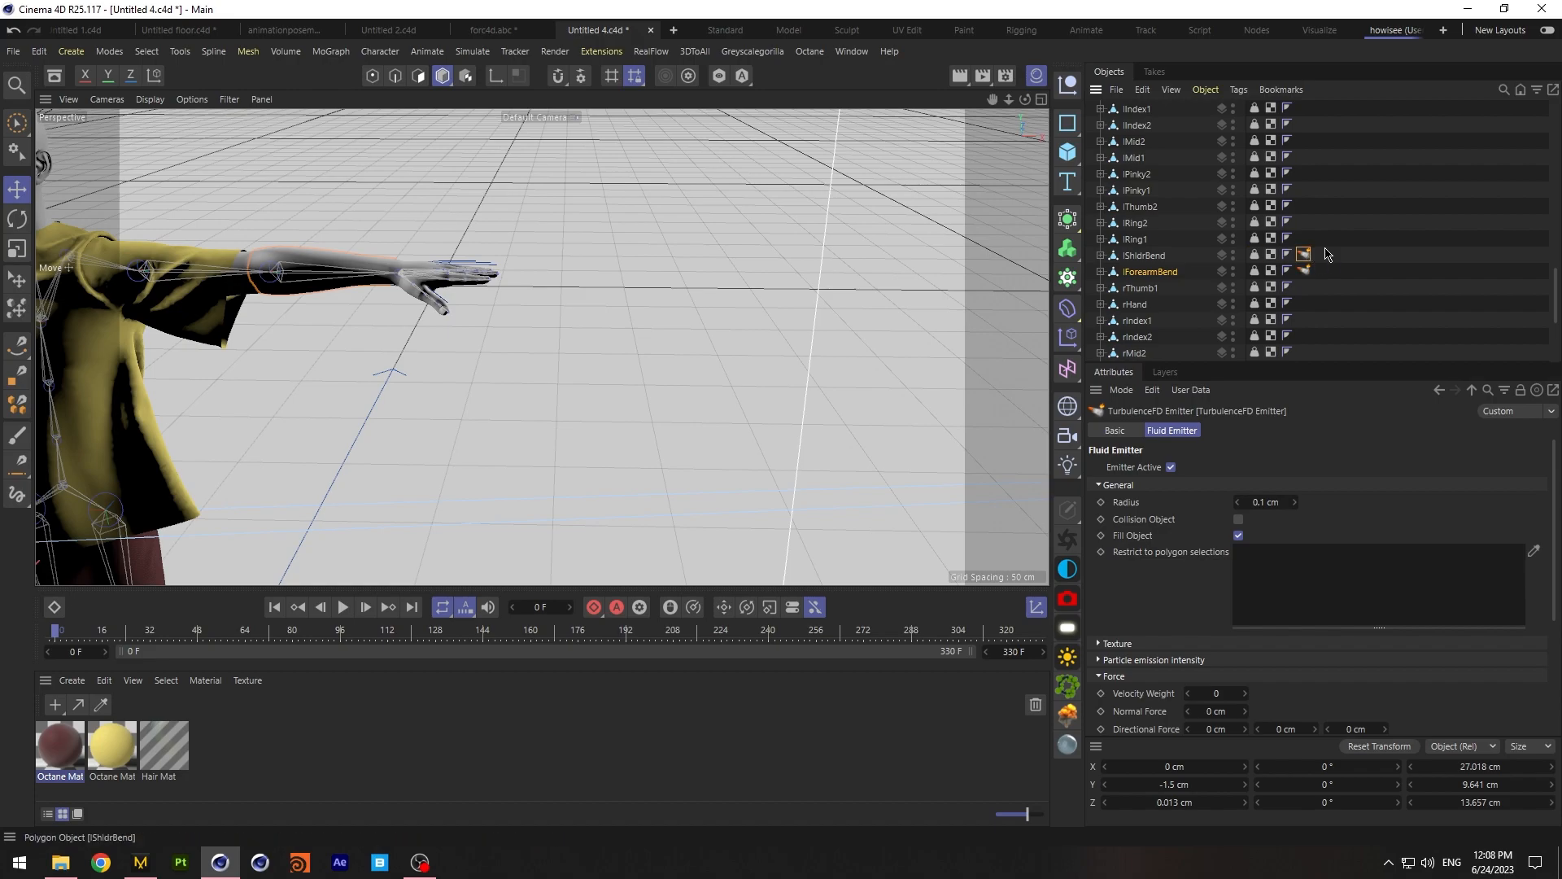
Copy the TurbulenceFD emitter tag to lThumb1, lHand and the other left-hand finger meshes through lRing1
click(419, 297)
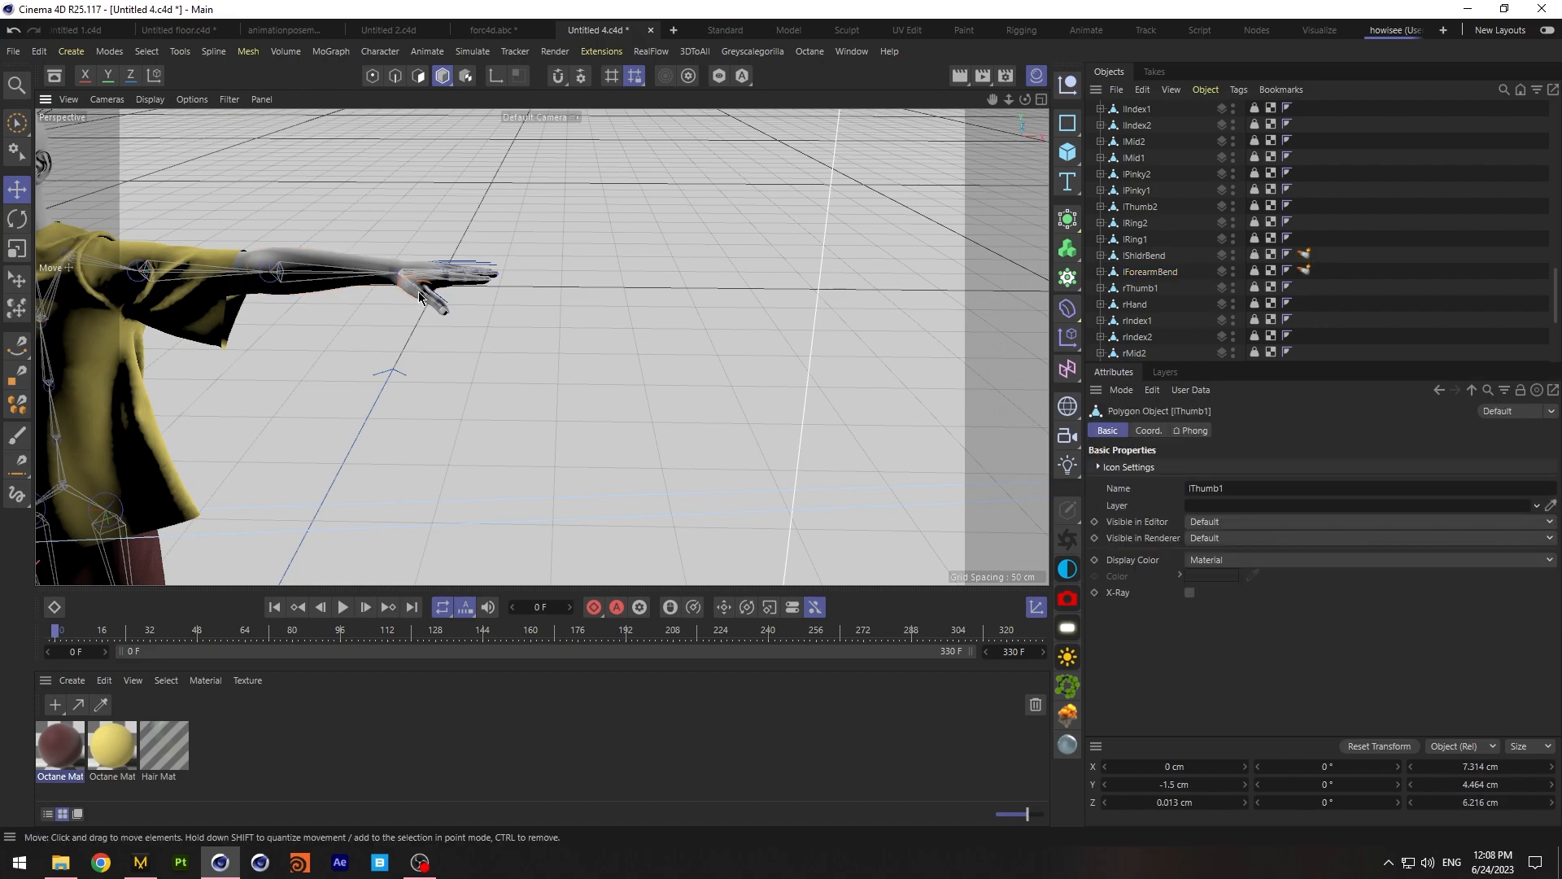
scroll(1378, 209, up, 3)
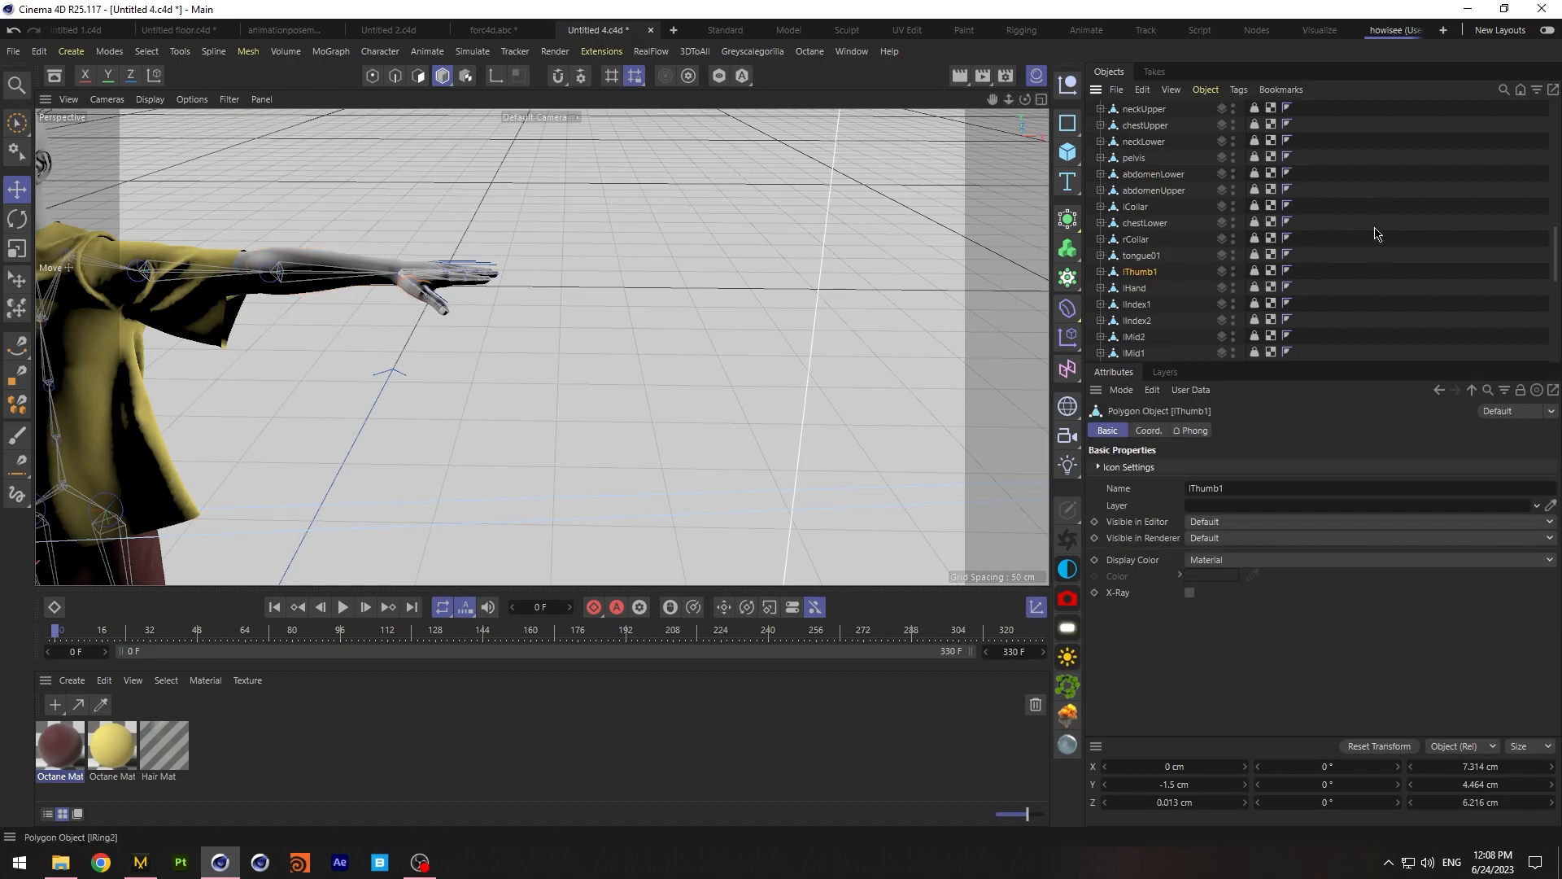
ctrl+drag(1304, 355, 1305, 173)
click(1137, 193)
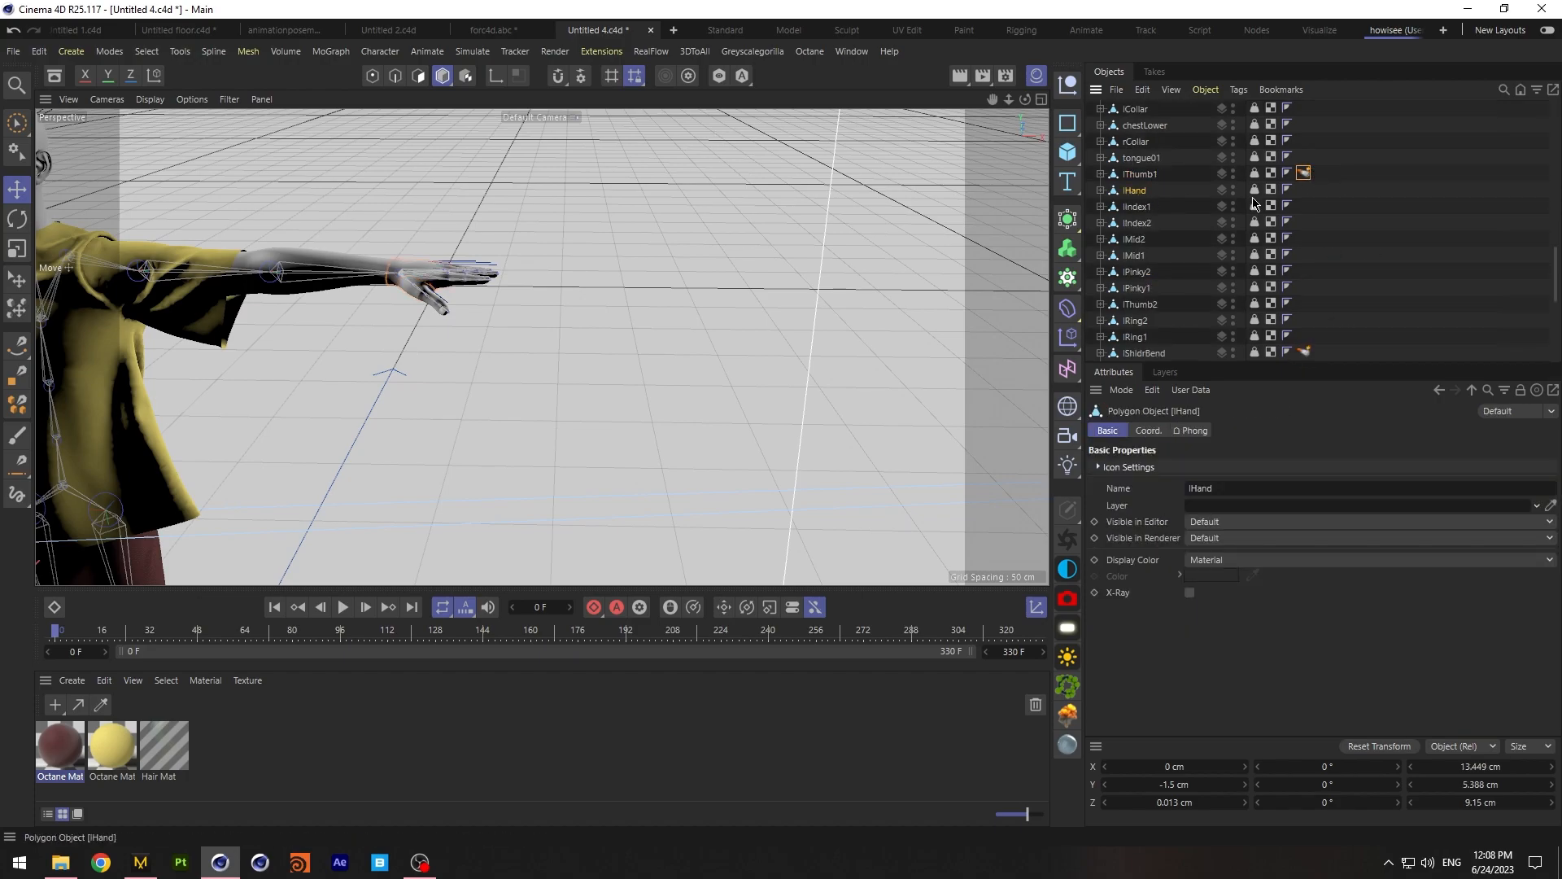
ctrl+drag(1305, 192, 1305, 336)
click(1137, 224)
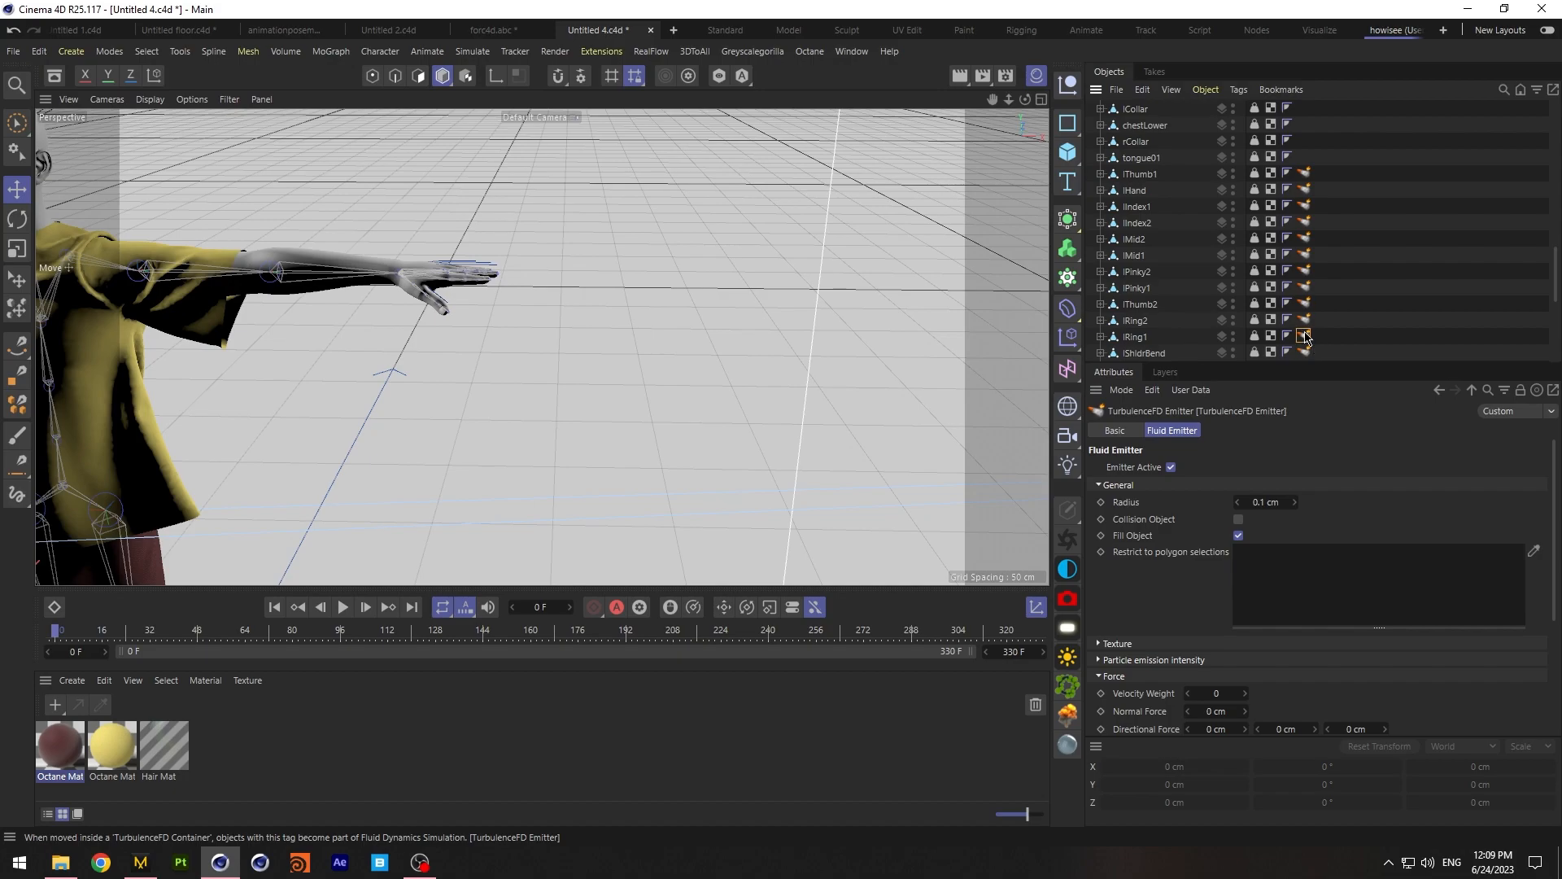
Copy the emitter tag to the right-hand meshes from rThumb1 and rHand through rRing1
click(1136, 165)
drag(1026, 99, 992, 98)
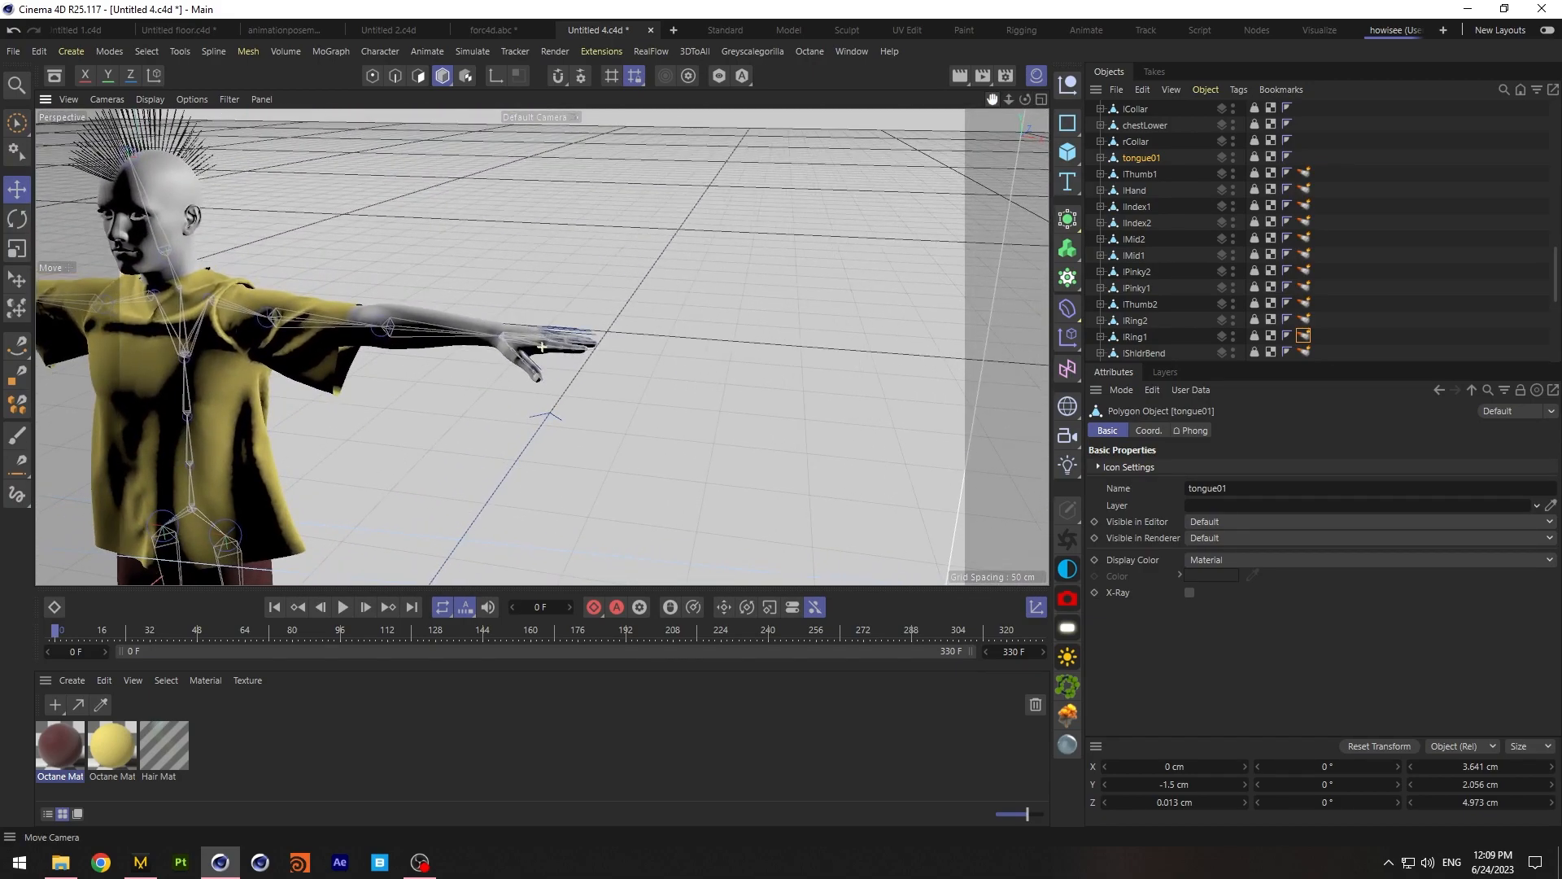
scroll(1351, 271, down, 2)
click(1143, 289)
mouse_move(992, 100)
mouse_down()
mouse_move(1546, 169)
mouse_move(968, 90)
mouse_up()
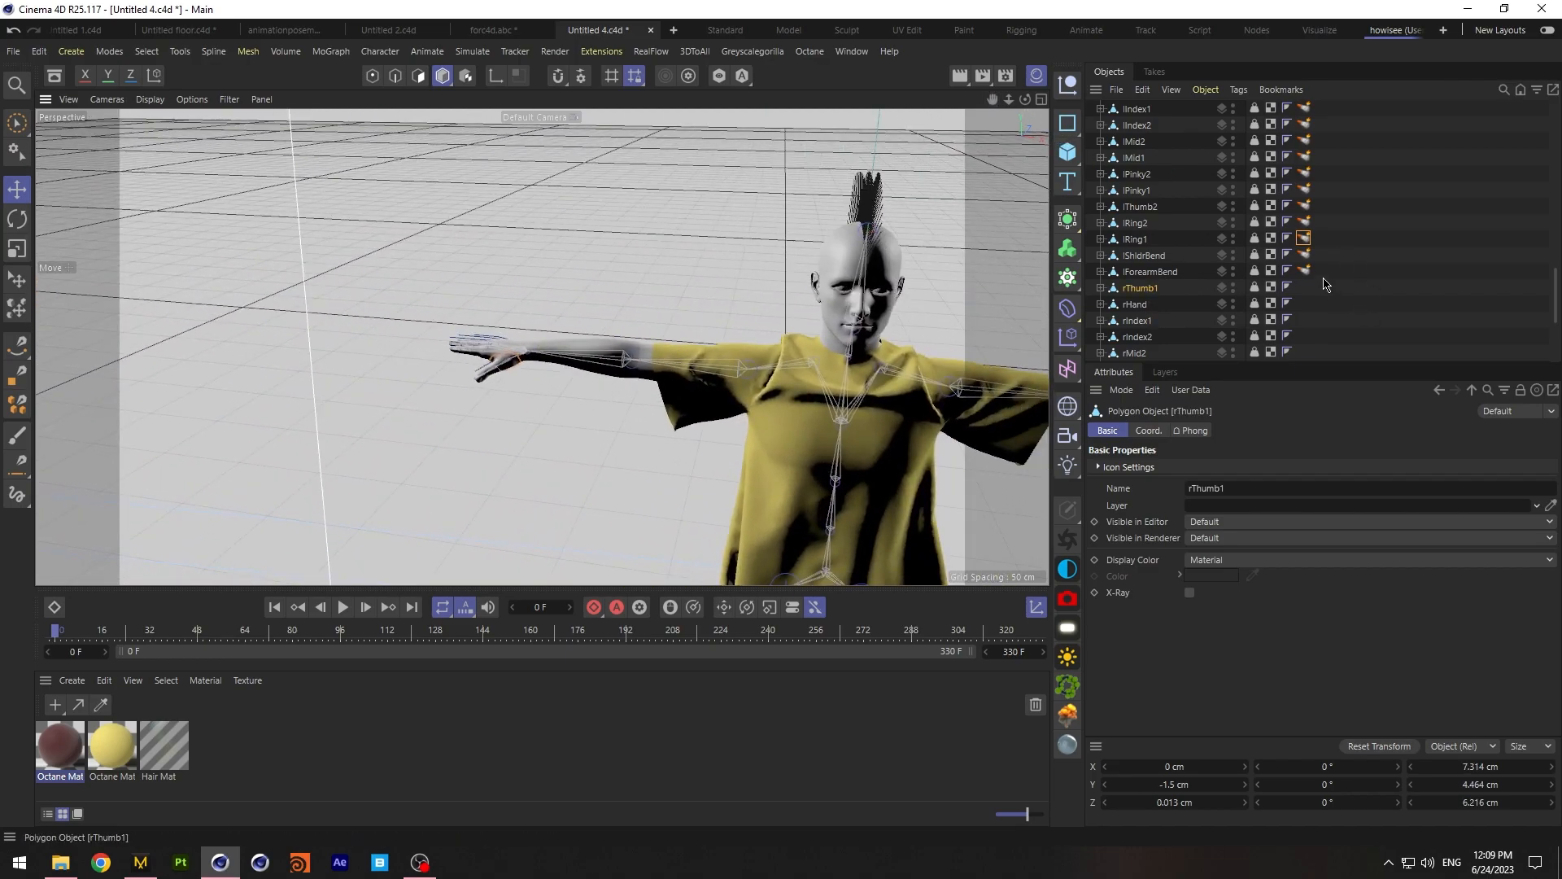
click(1305, 272)
ctrl+drag(1301, 287, 1302, 288)
ctrl+drag(1303, 288, 1307, 336)
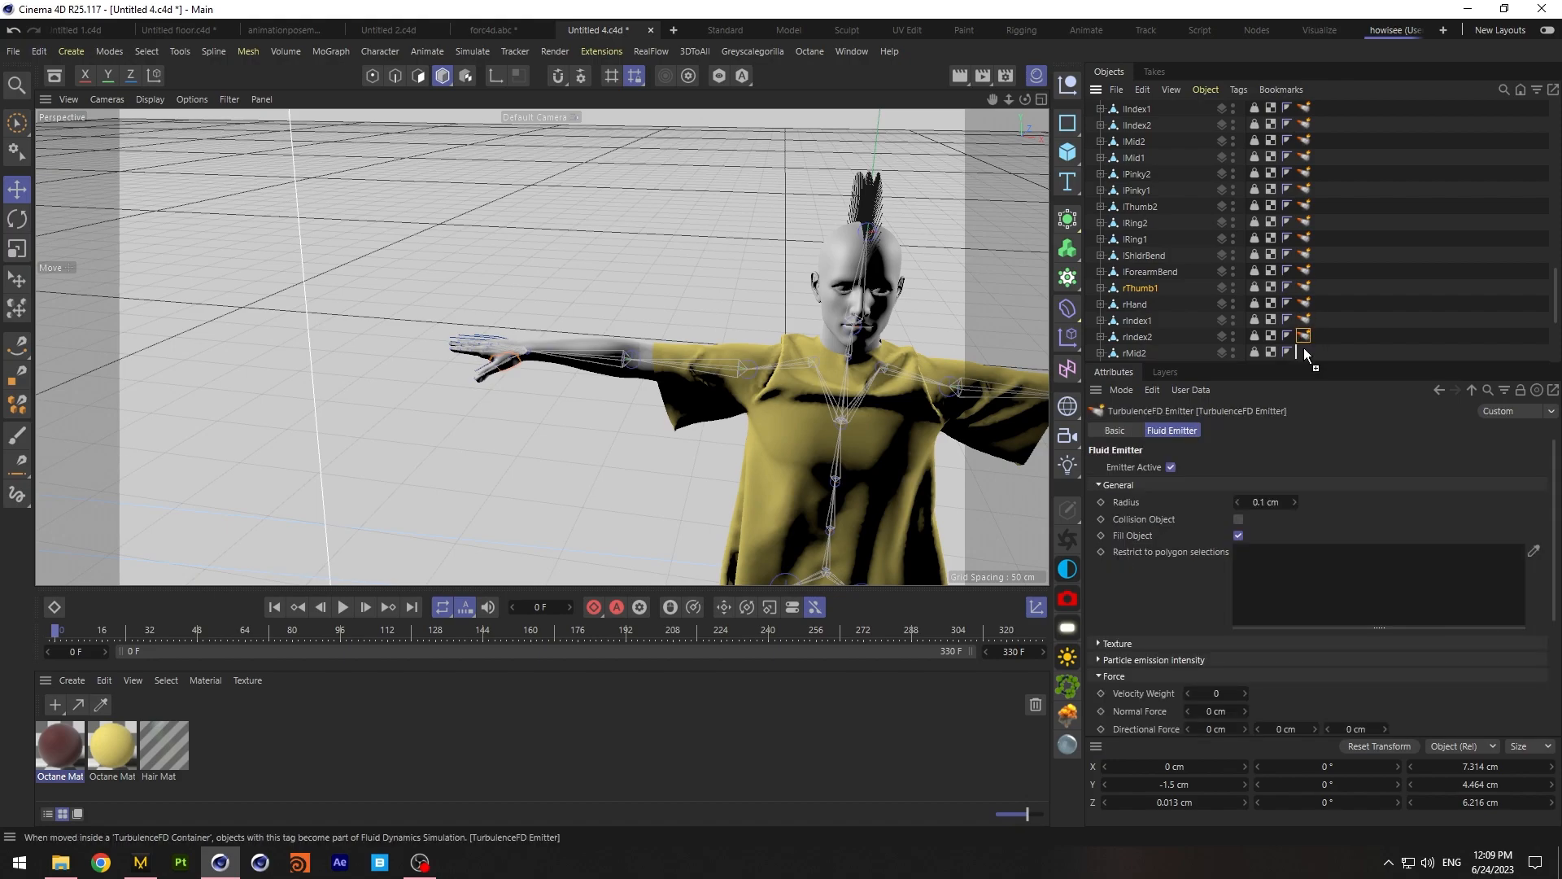
scroll(1375, 301, down, 4)
ctrl+drag(1304, 158, 1304, 272)
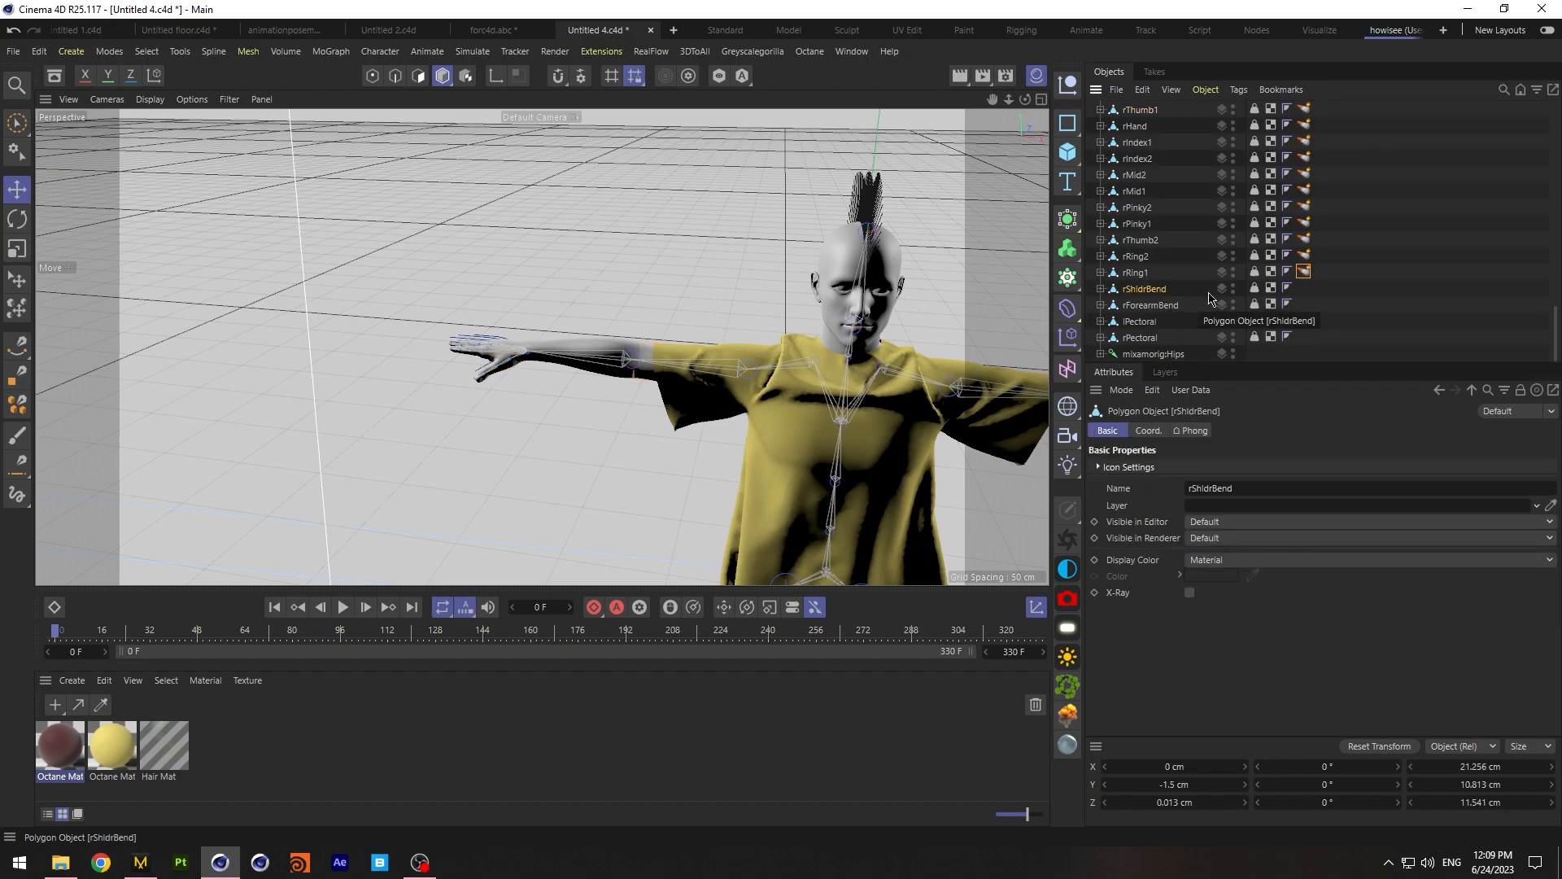
Copy the emitter tag to the right arm meshes rShldrBend and rForearmBend, and check which parts the pectoral meshes cover
ctrl+drag(1304, 271, 1306, 291)
click(1179, 310)
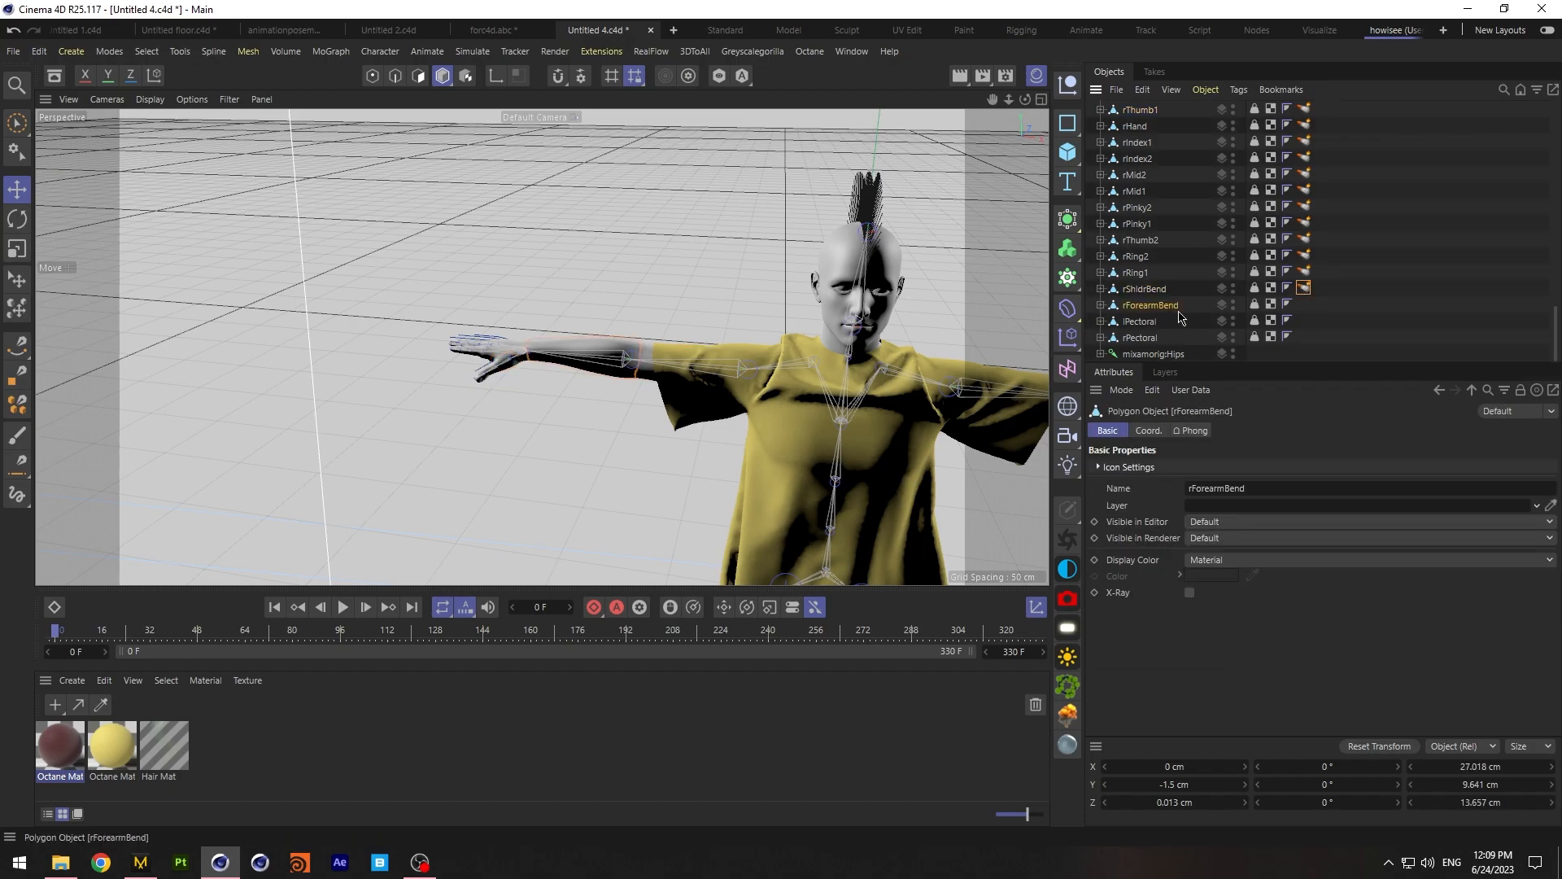
ctrl+drag(1308, 312, 1305, 306)
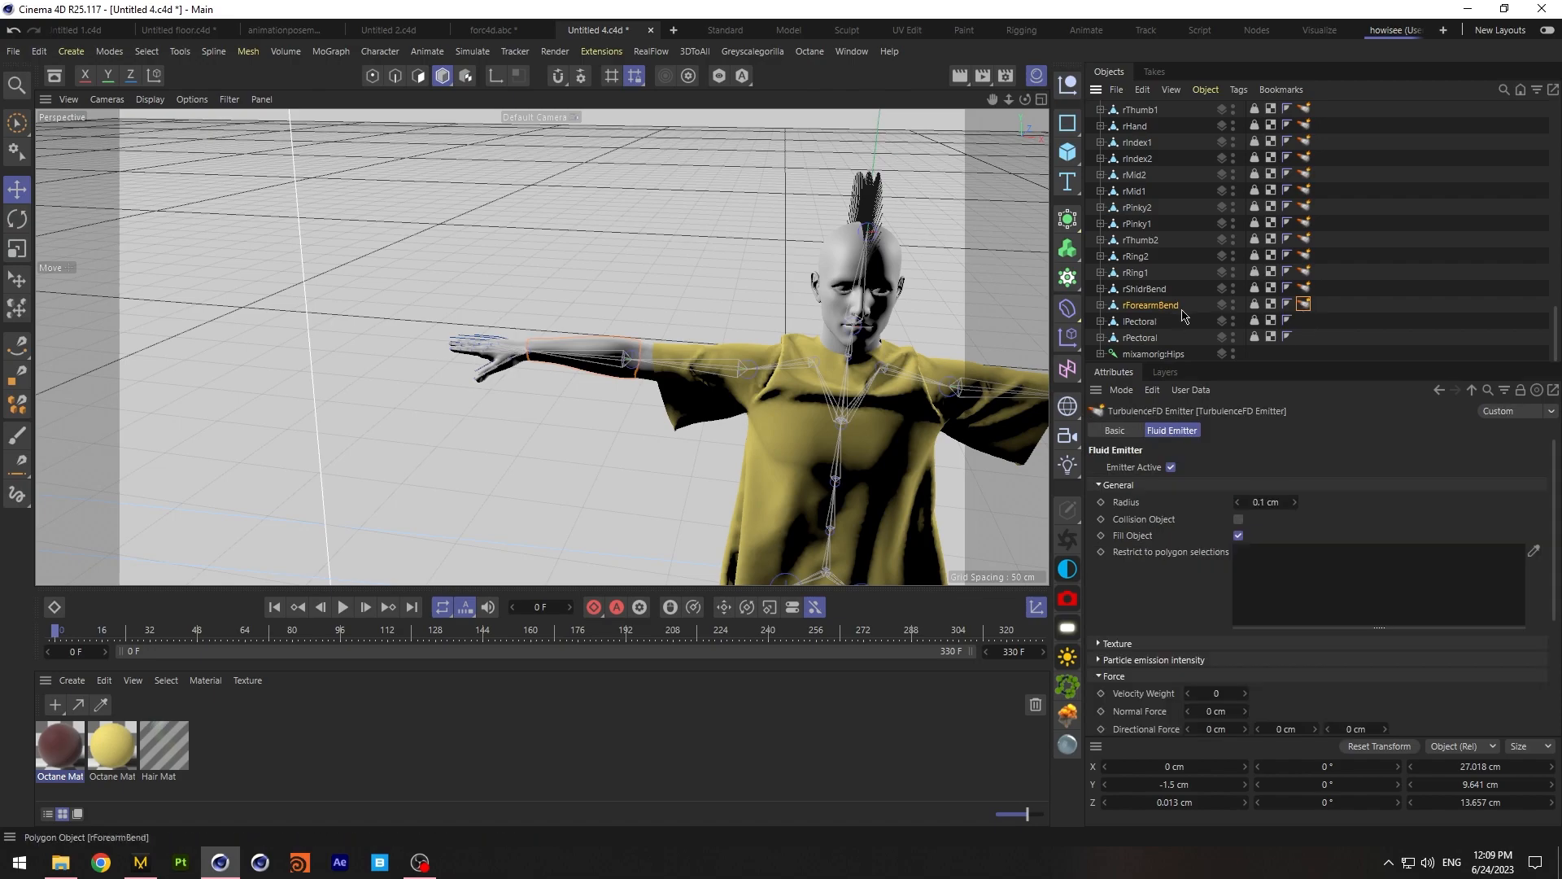
click(1147, 323)
click(1146, 339)
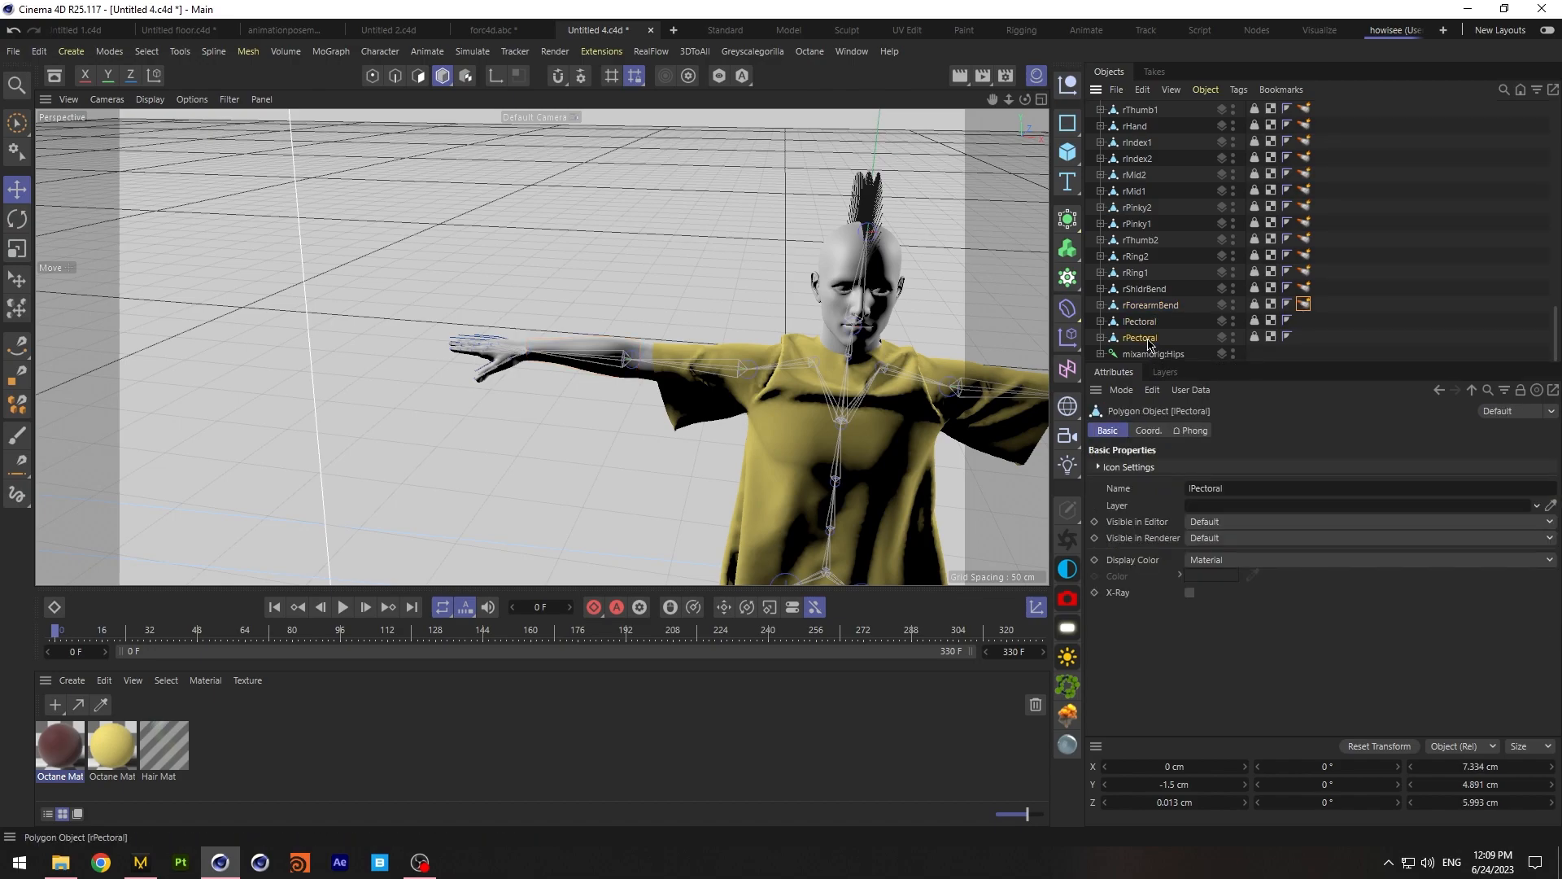
Copy the emitter tag to the fingertip meshes of both hands, from lThumb3 through rPinky3
drag(993, 100, 789, 2)
alt+middle_drag(659, 418, 549, 781)
alt+drag(659, 418, 358, 387)
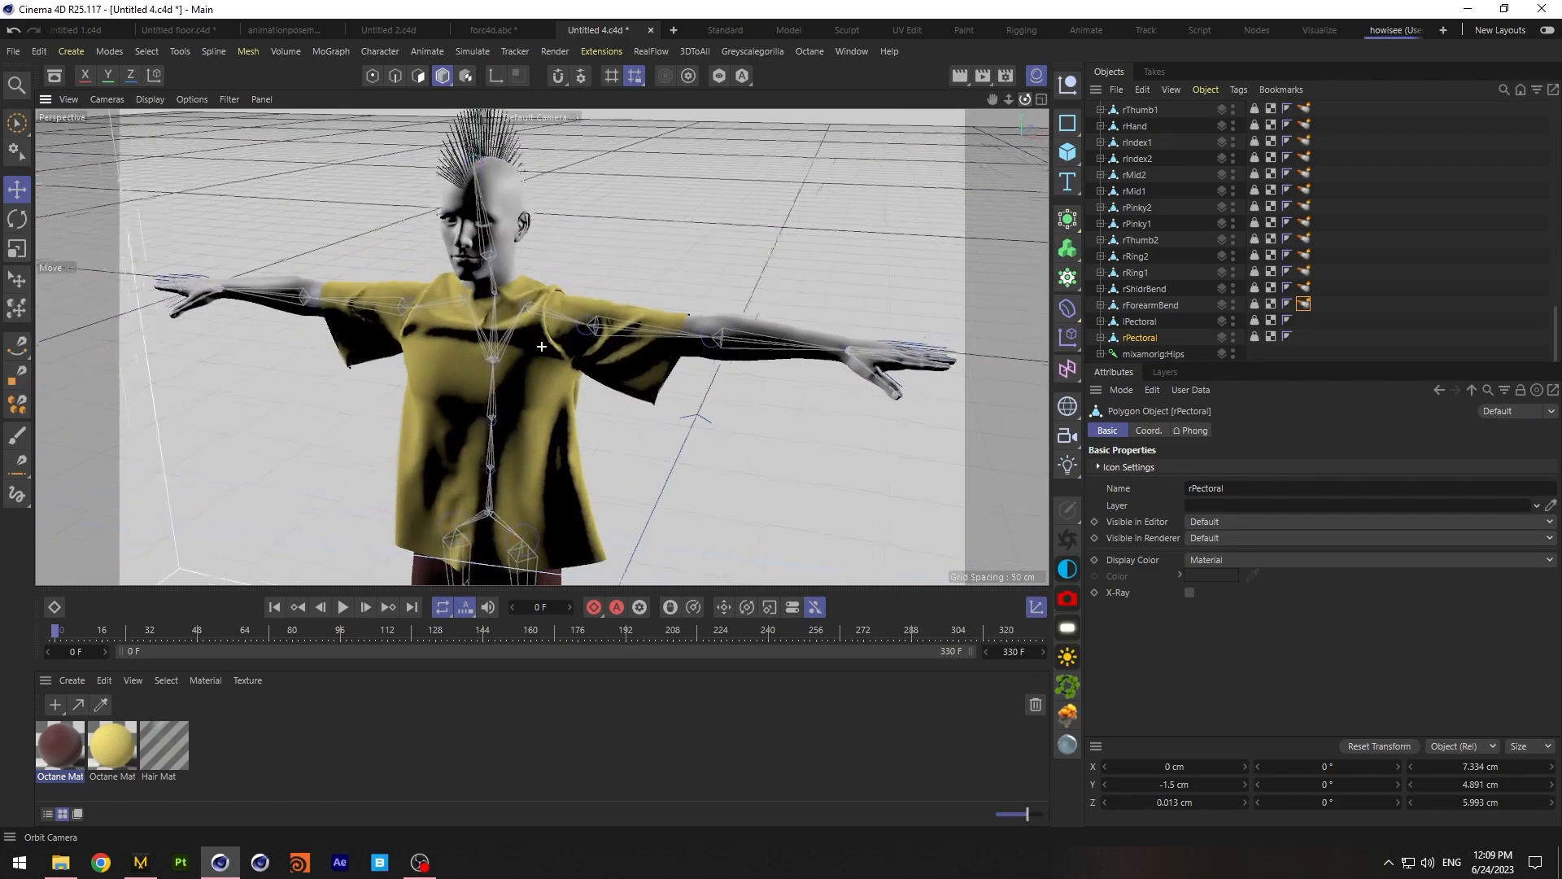
alt+drag(541, 346, 309, 358)
click(229, 372)
scroll(1437, 218, up, 5)
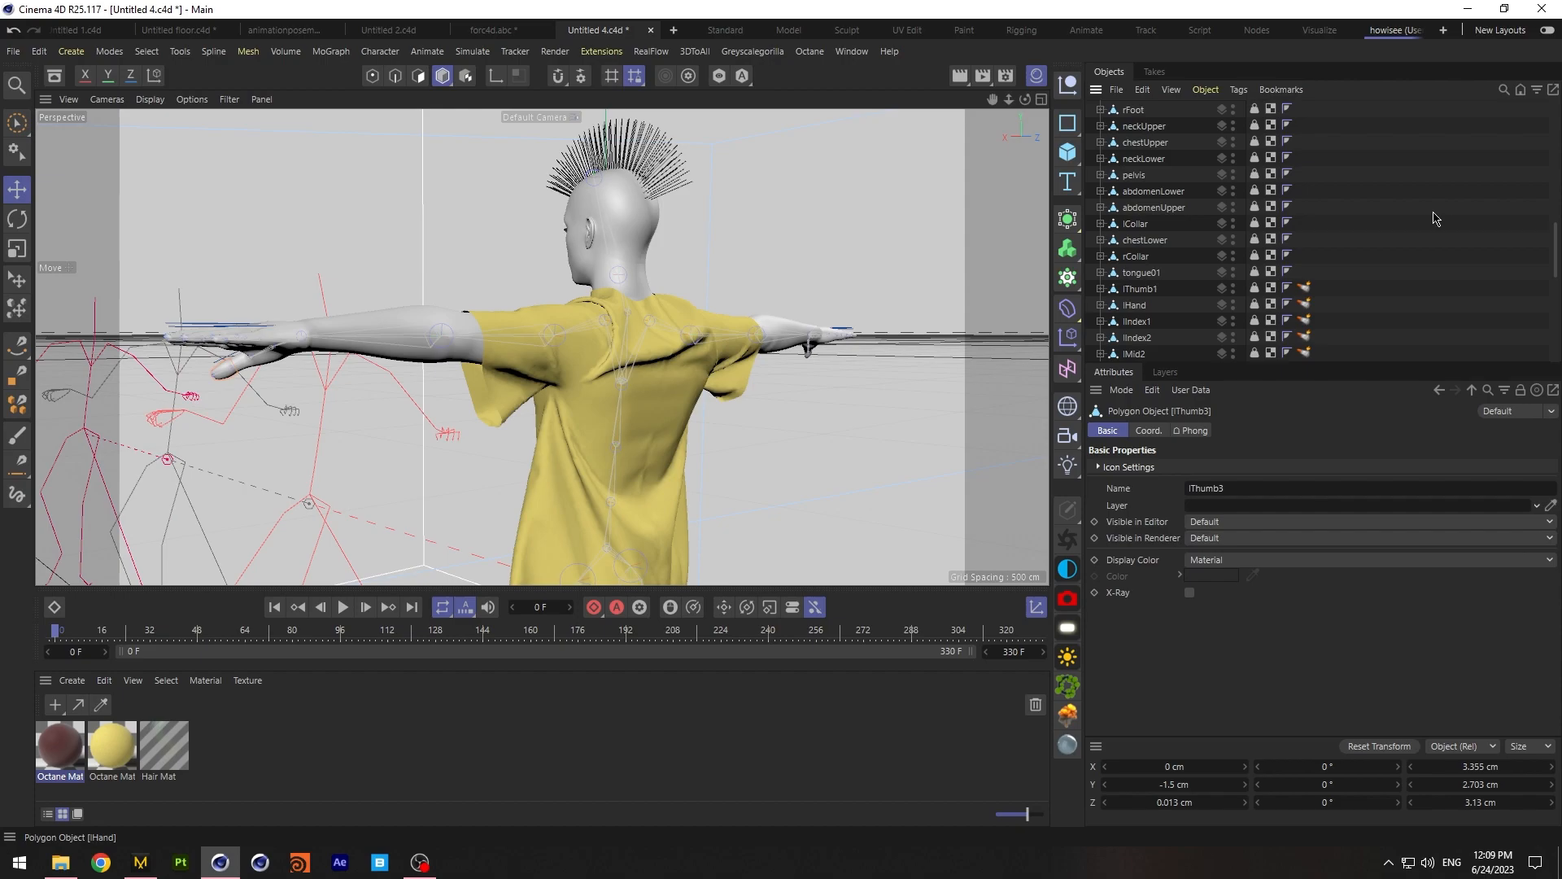
scroll(1436, 218, up, 5)
scroll(1437, 218, down, 3)
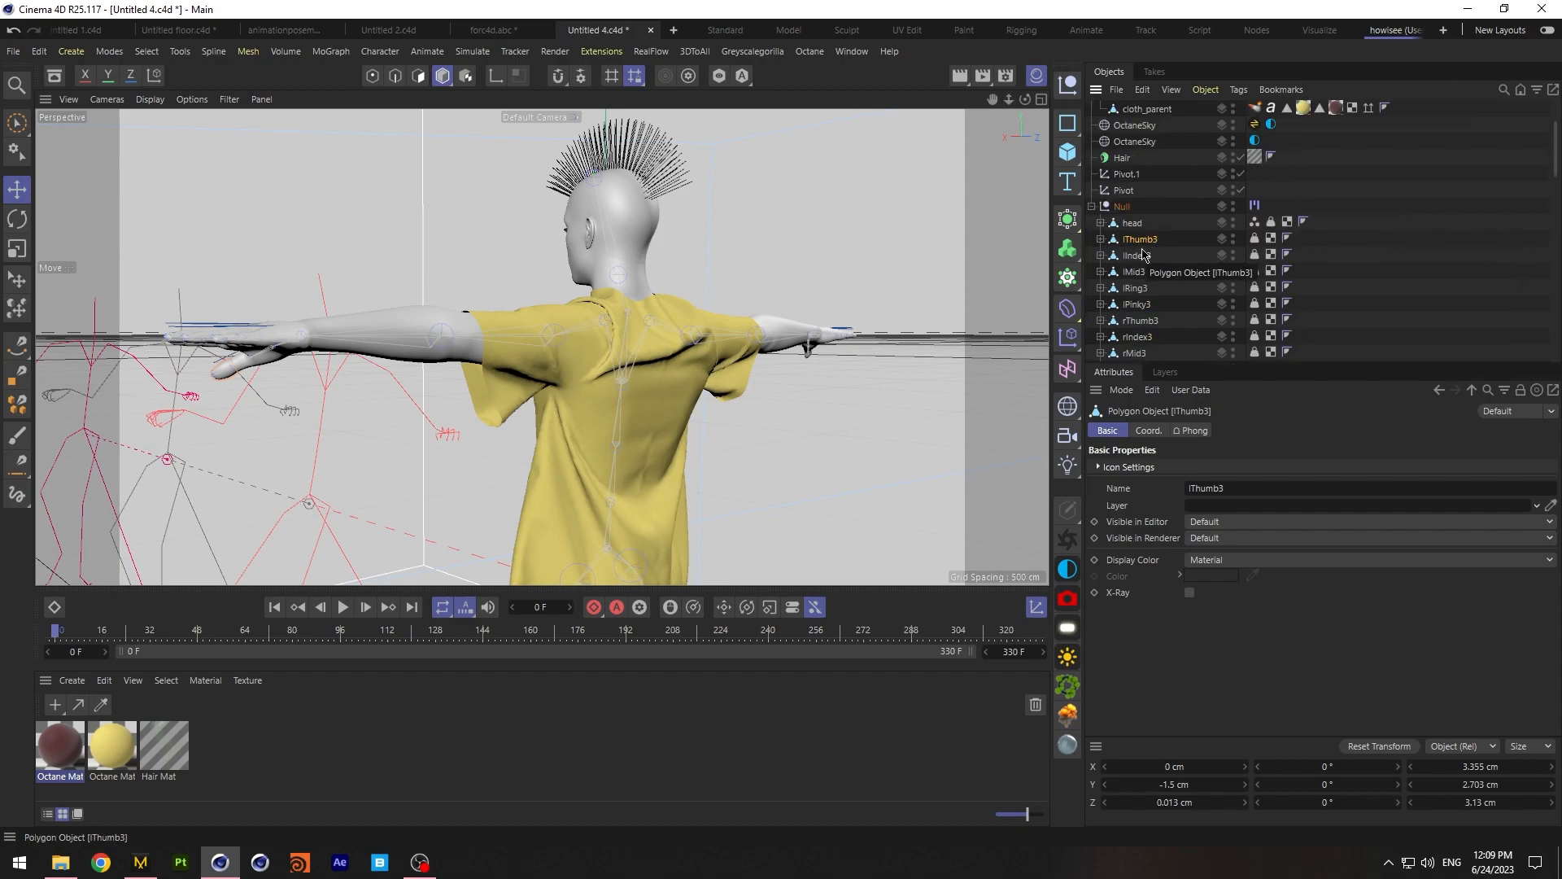
scroll(1435, 275, down, 5)
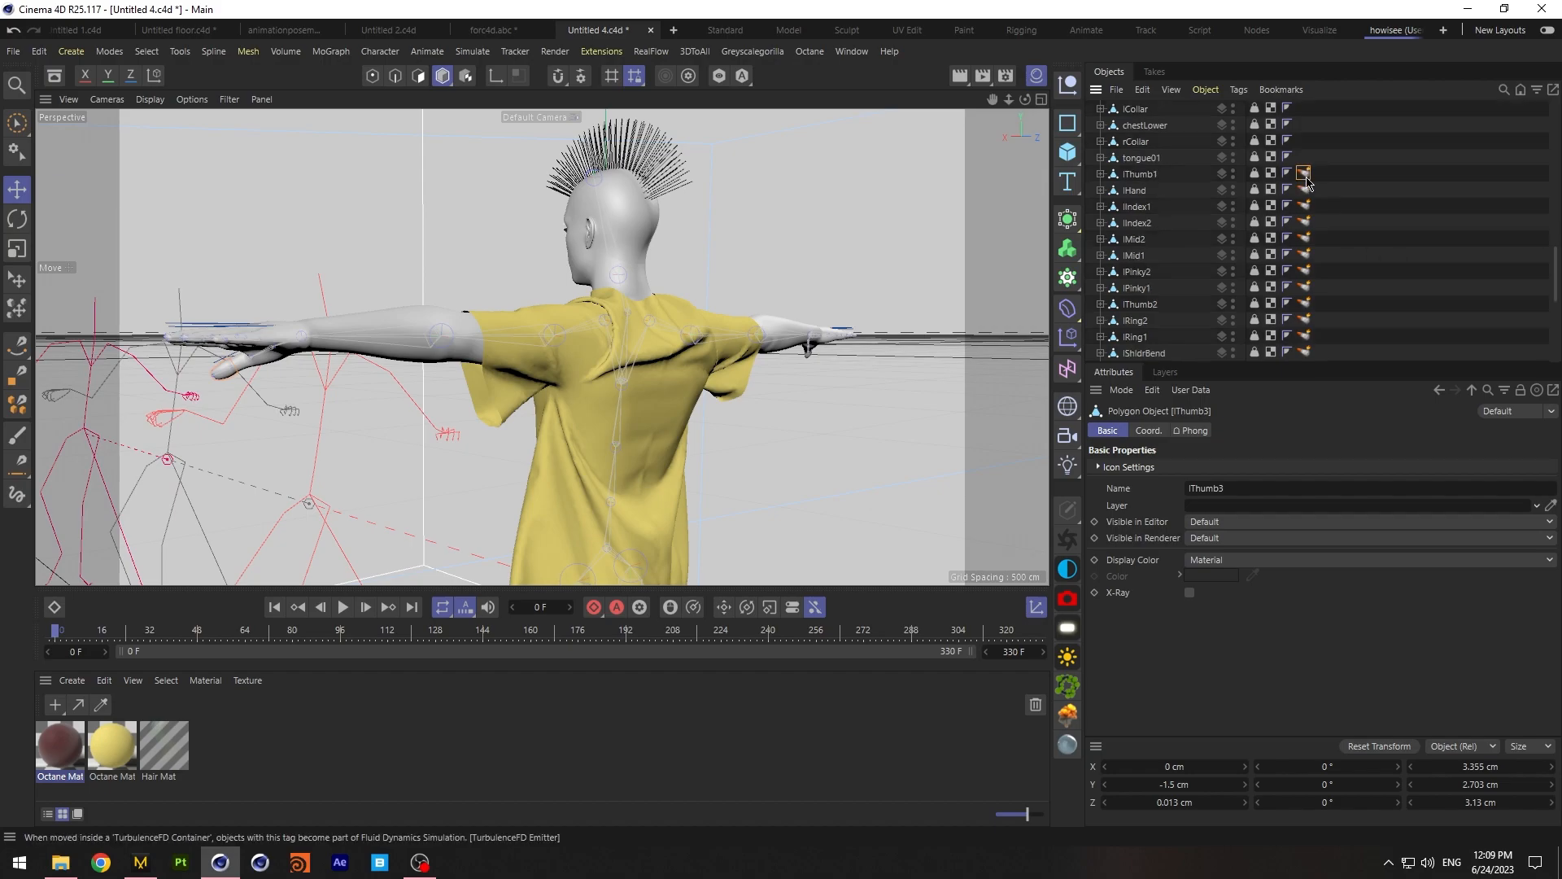
drag(1308, 98, 1306, 246)
click(1139, 167)
ctrl+drag(1305, 247, 1305, 296)
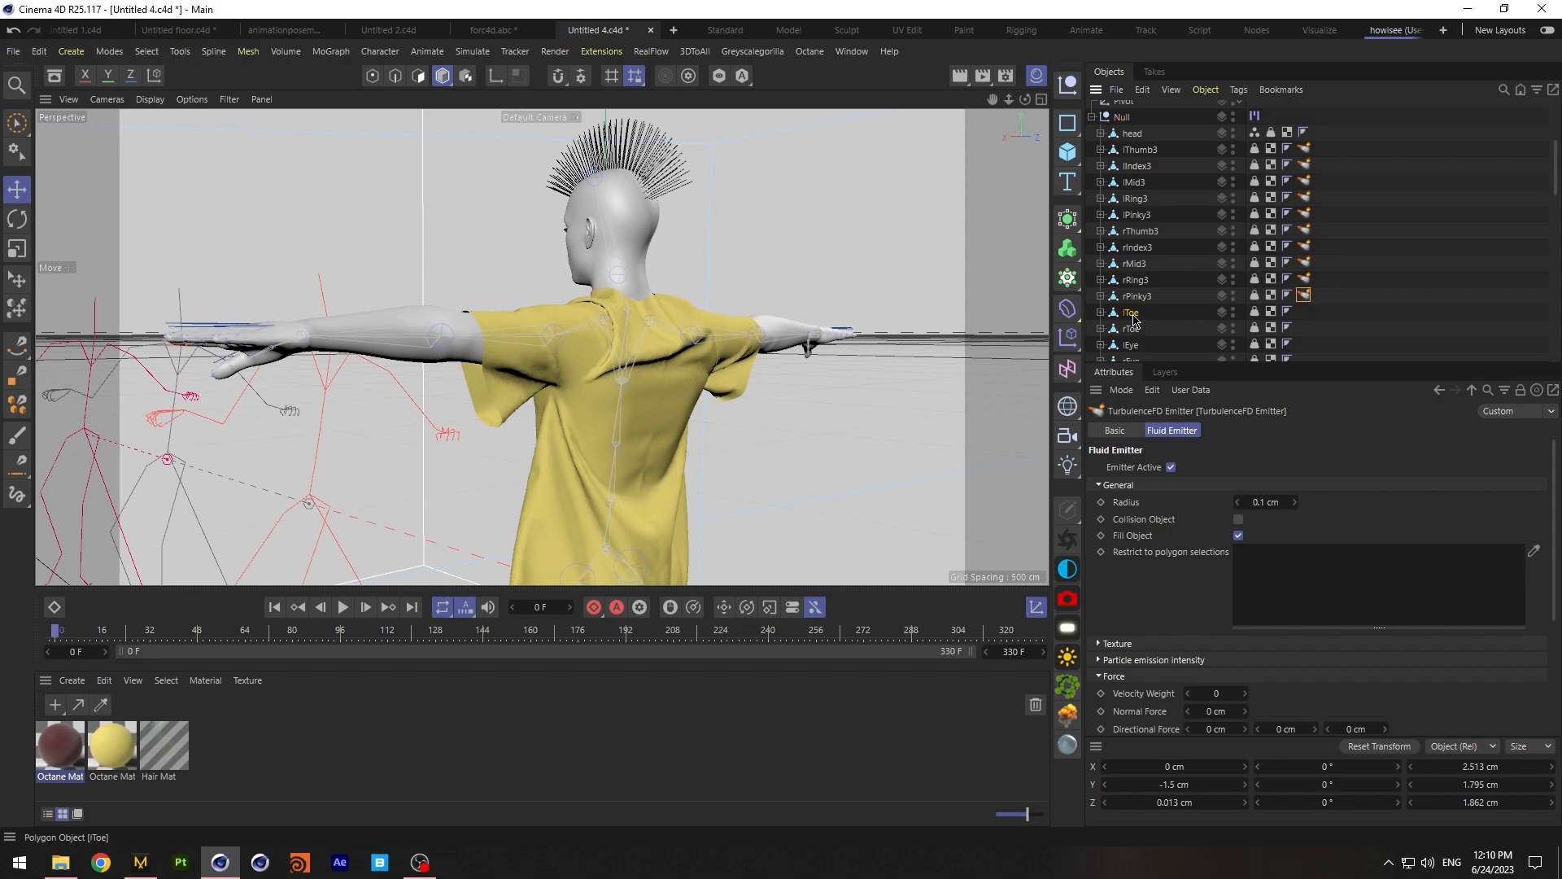
Copy the emitter tag to the toe meshes lToe and rToe, and delete the stray copy on lEye
click(1133, 312)
mouse_move(992, 99)
mouse_down()
mouse_move(994, 163)
mouse_move(994, 73)
mouse_move(1001, 101)
mouse_move(968, 102)
mouse_up()
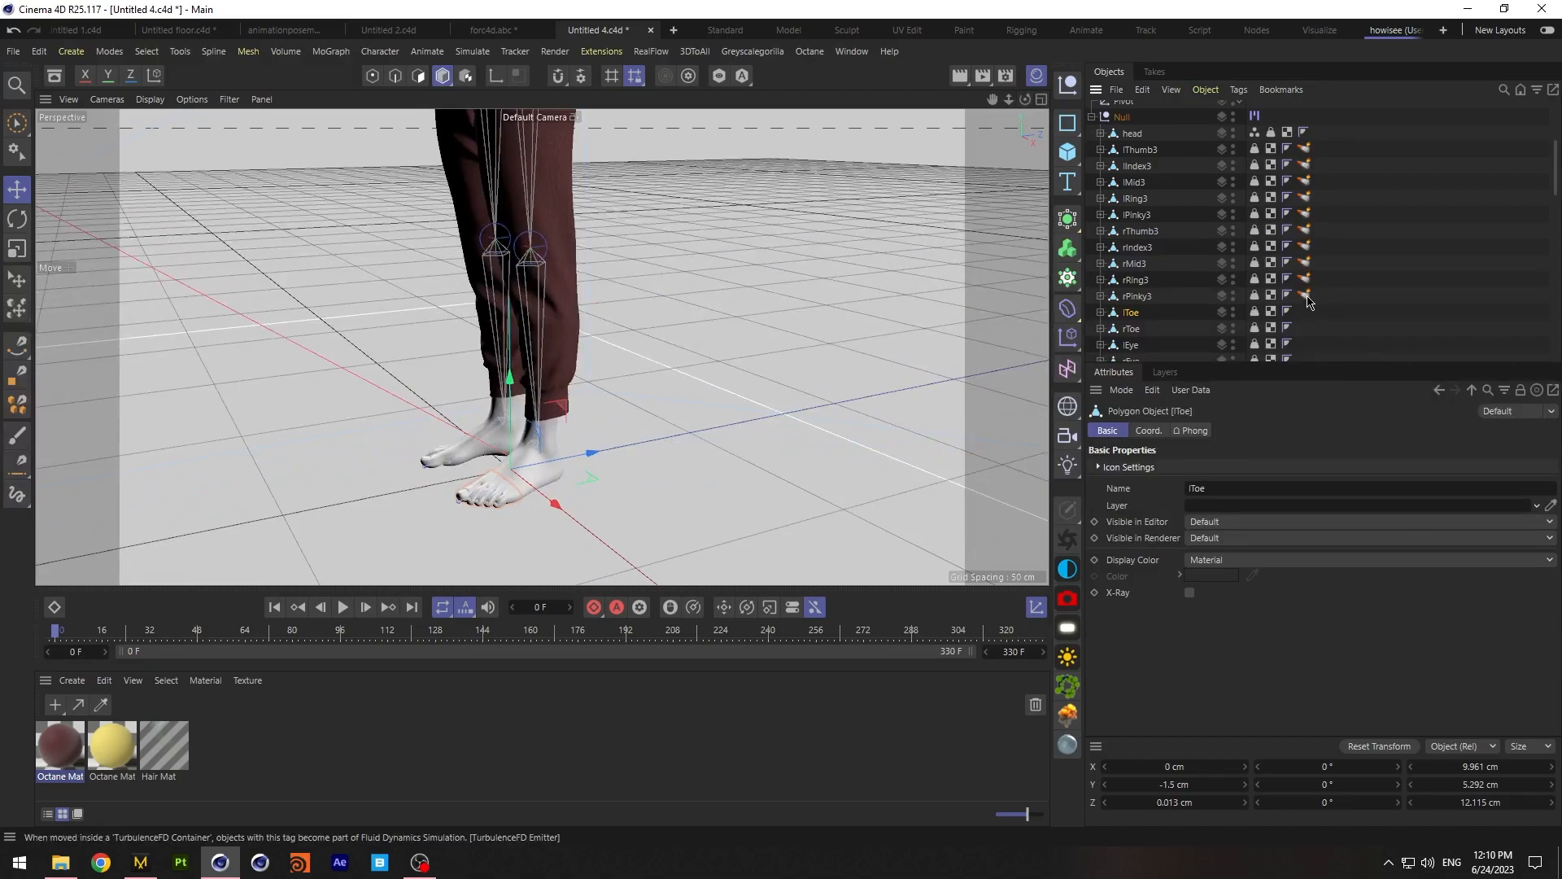
click(1304, 295)
ctrl+drag(1305, 297, 1305, 311)
ctrl+drag(1304, 311, 1304, 328)
ctrl+drag(1304, 328, 1306, 345)
scroll(1401, 272, down, 4)
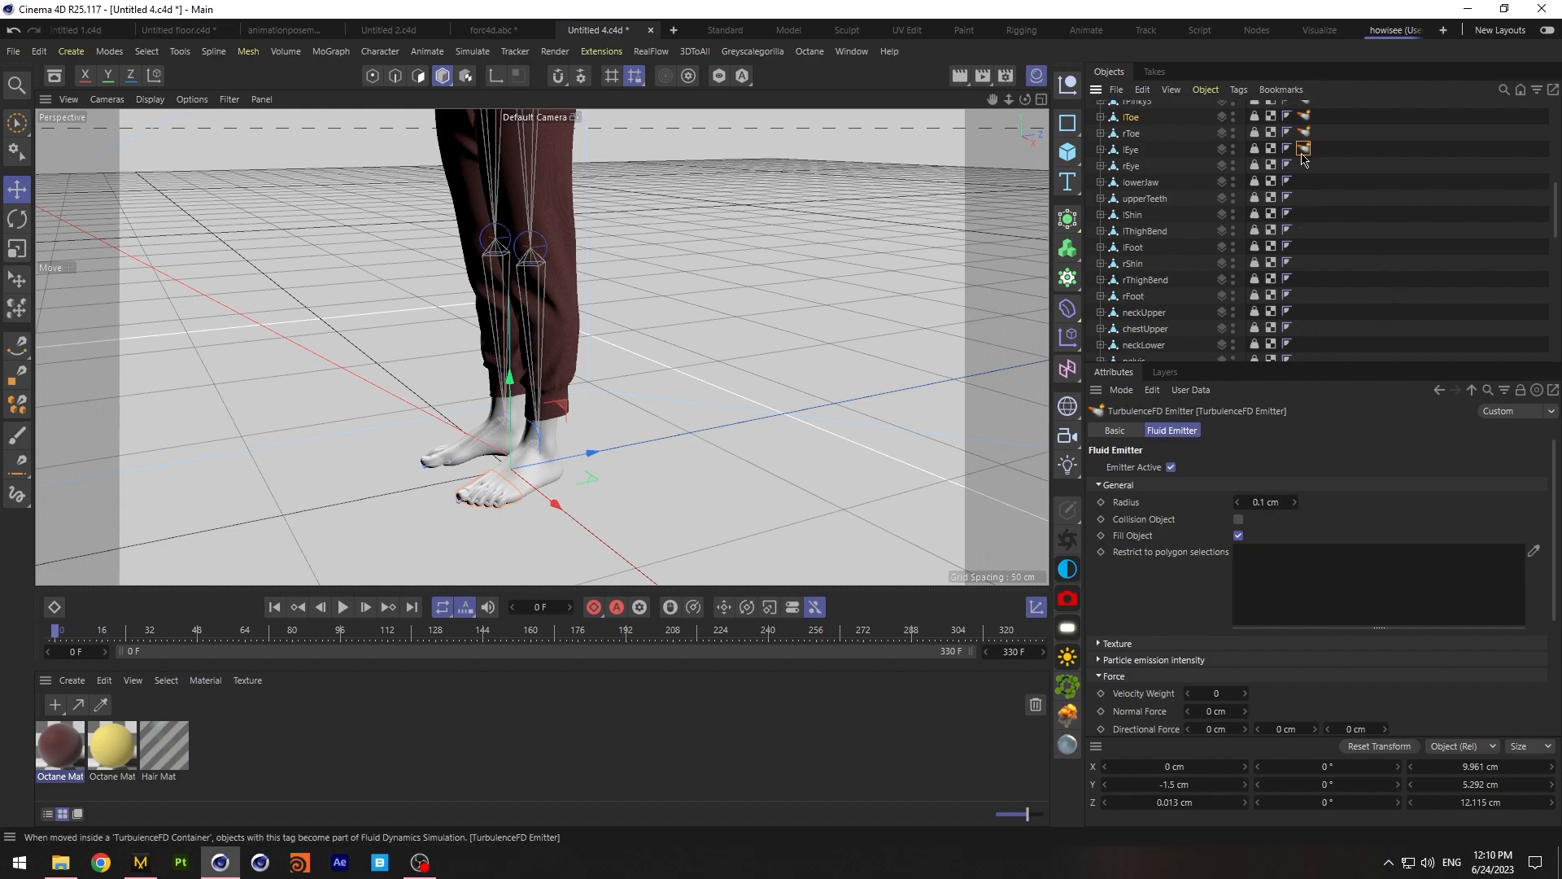
key(Delete)
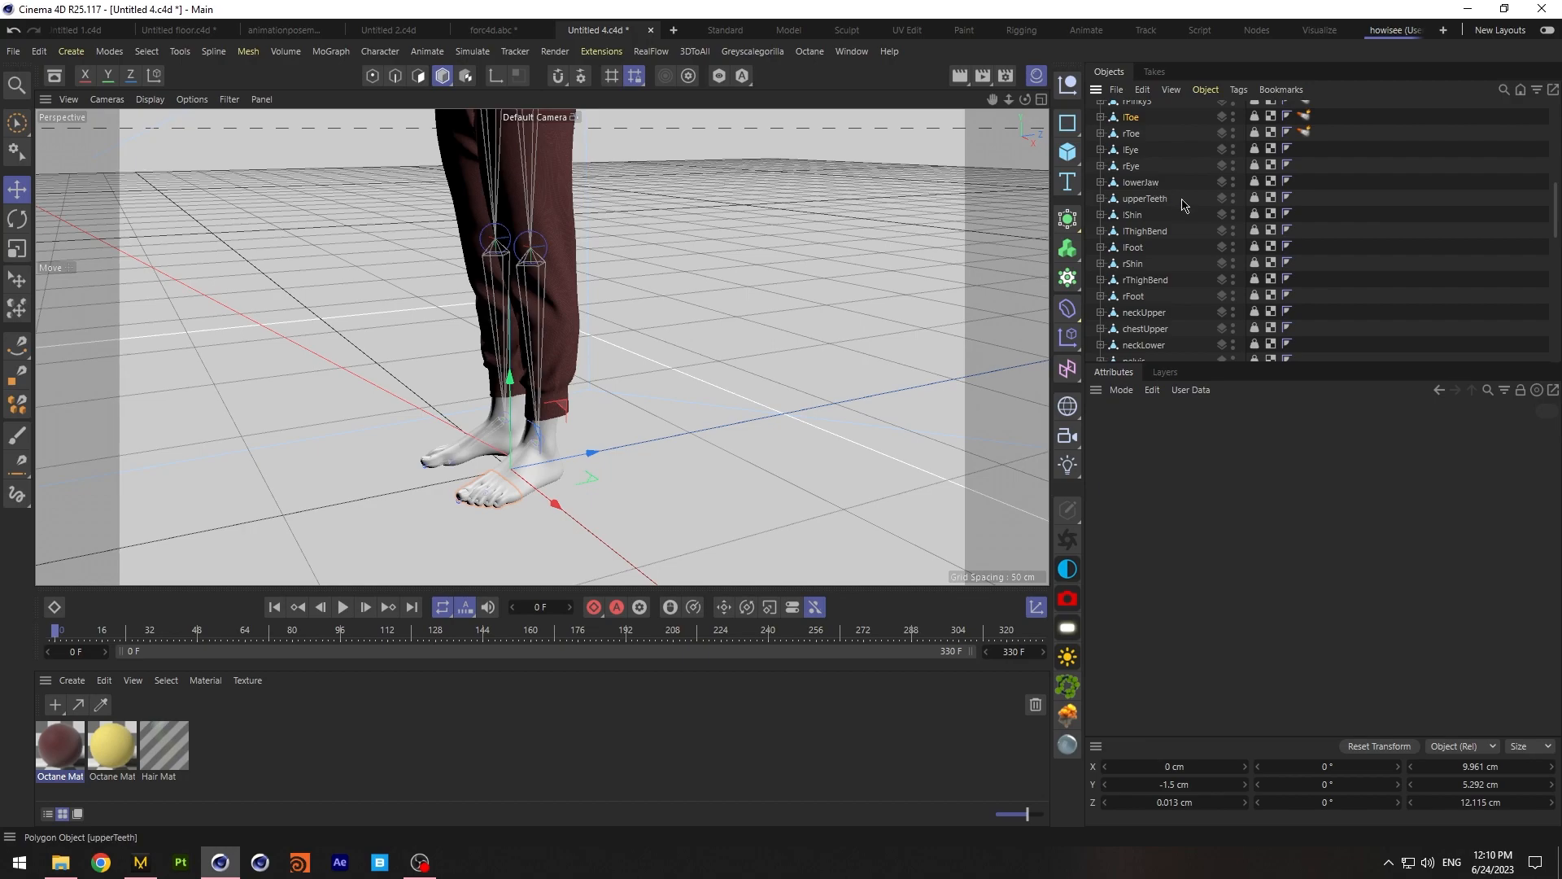
Copy the emitter tag to the lower-leg and foot meshes lShin, rShin, lFoot and rFoot
click(554, 443)
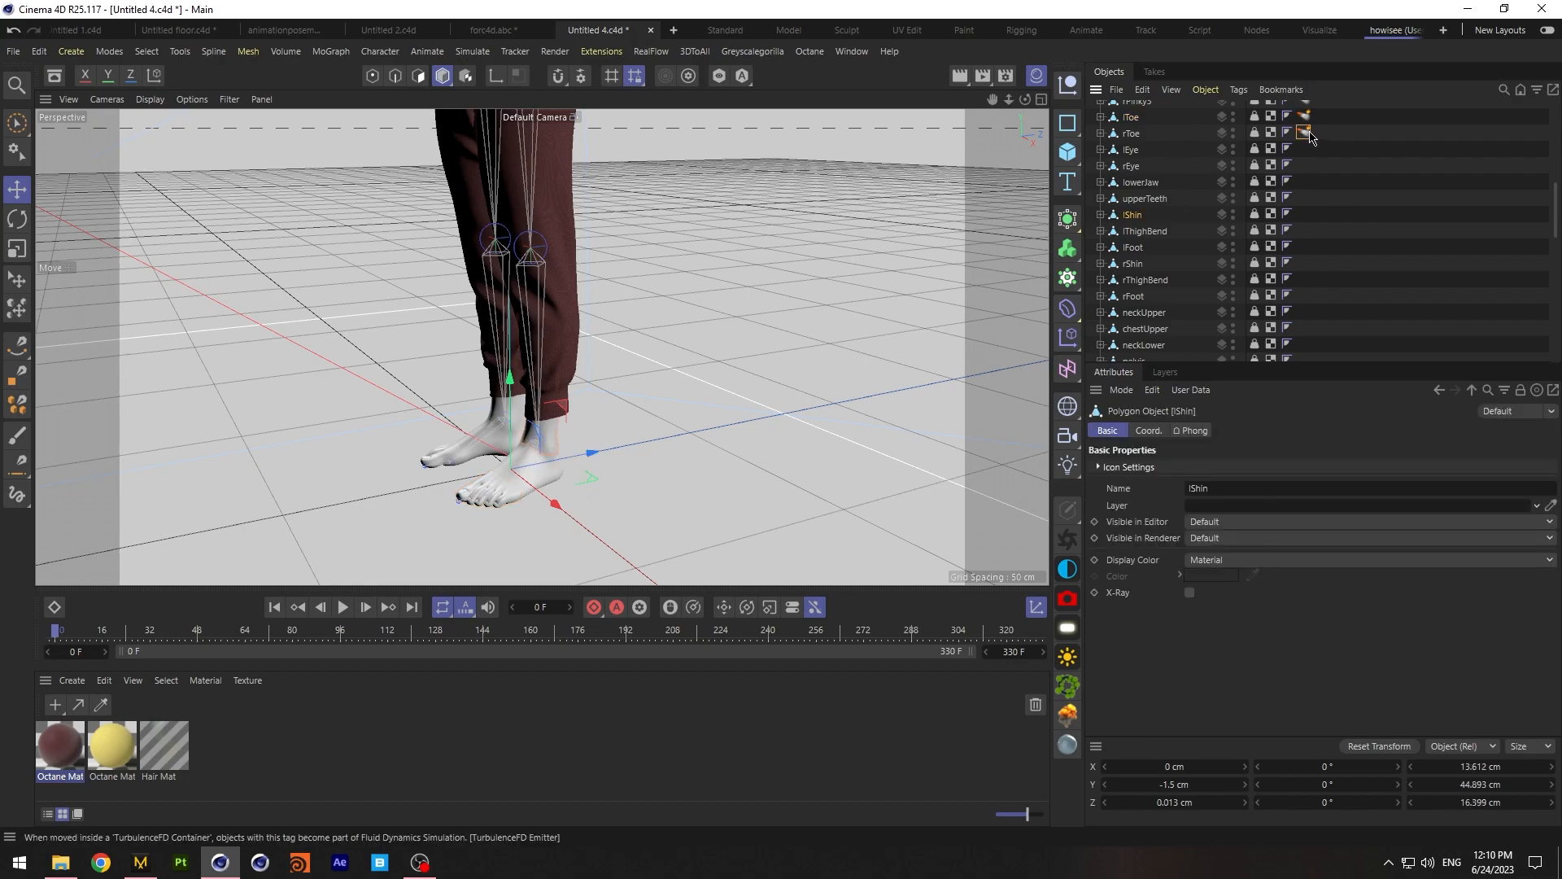
ctrl+drag(1310, 192, 1303, 262)
click(1133, 249)
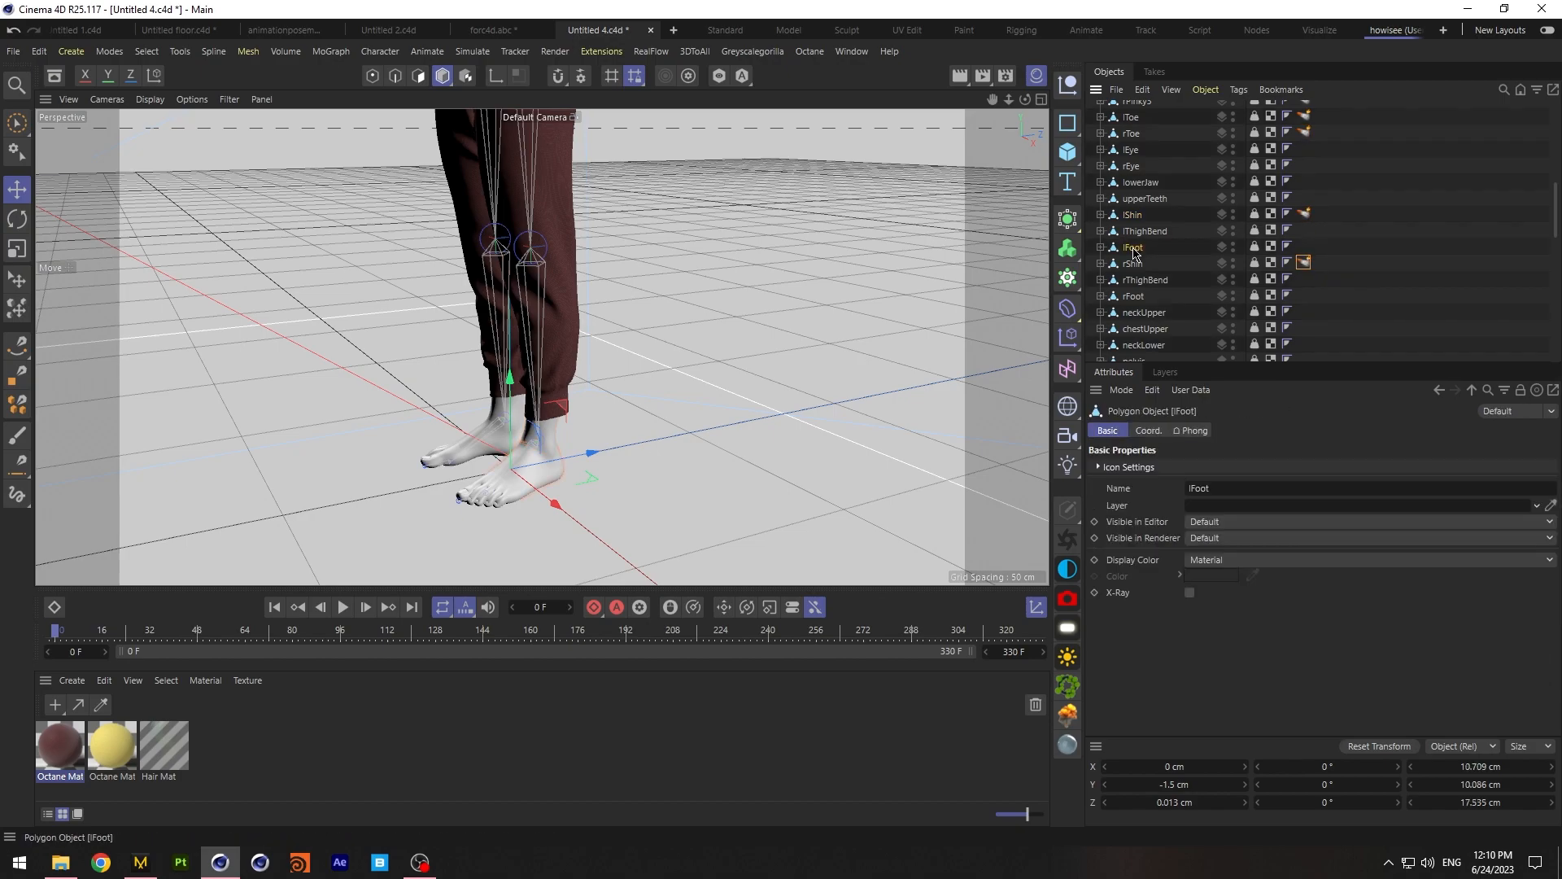
ctrl+drag(1305, 269, 1337, 295)
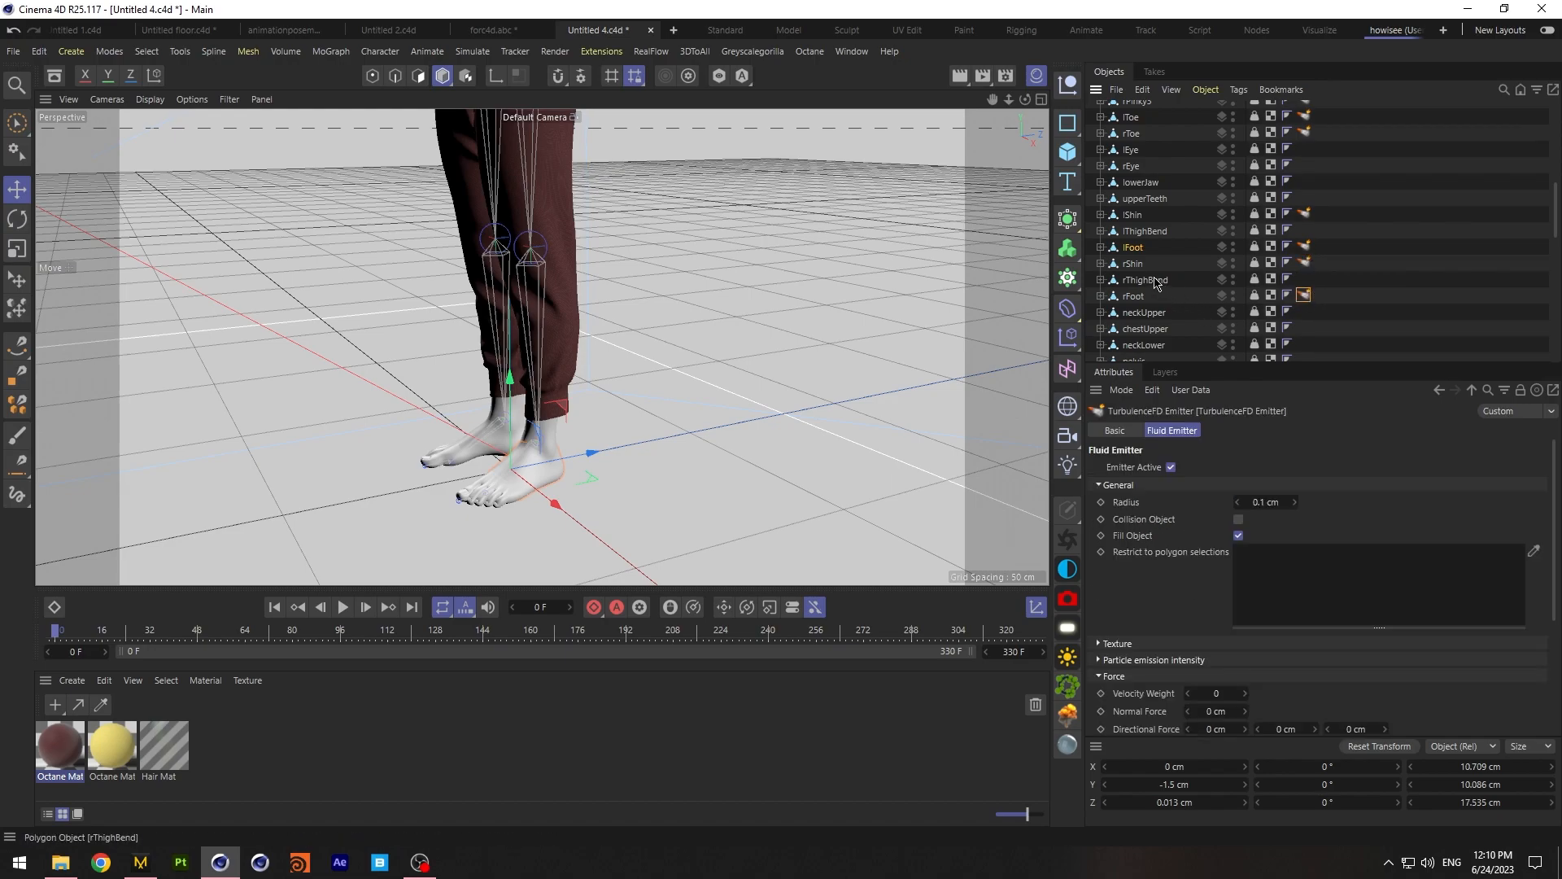
Review the remaining body meshes from rThighBend down to the pectorals for missing emitter tags, and view the whole character
click(1149, 281)
alt+drag(521, 341, 540, 345)
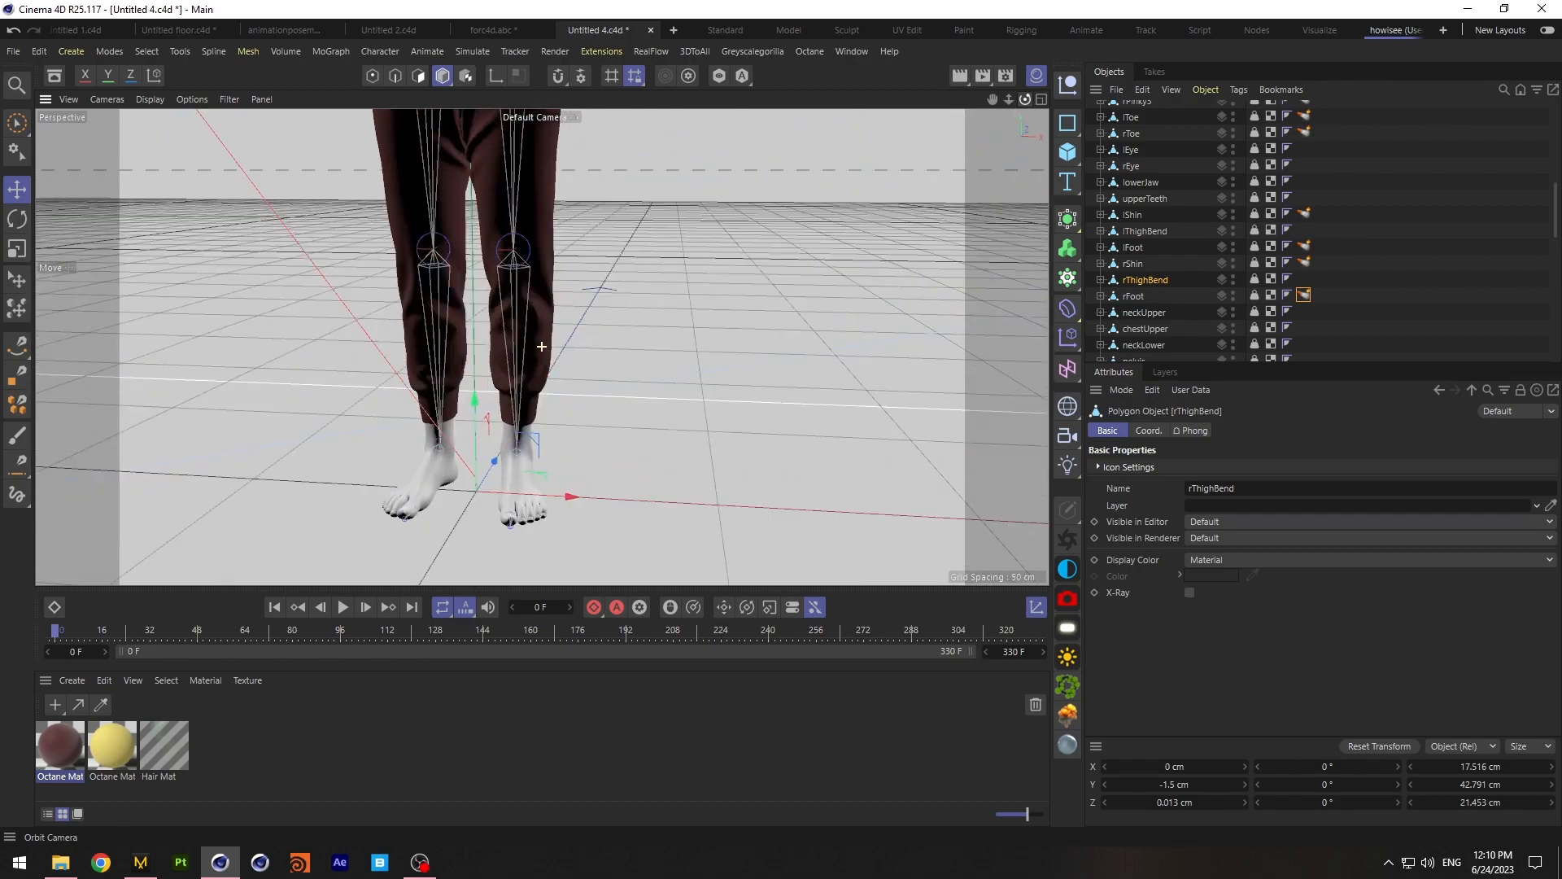
scroll(1193, 244, up, 2)
scroll(1193, 243, down, 4)
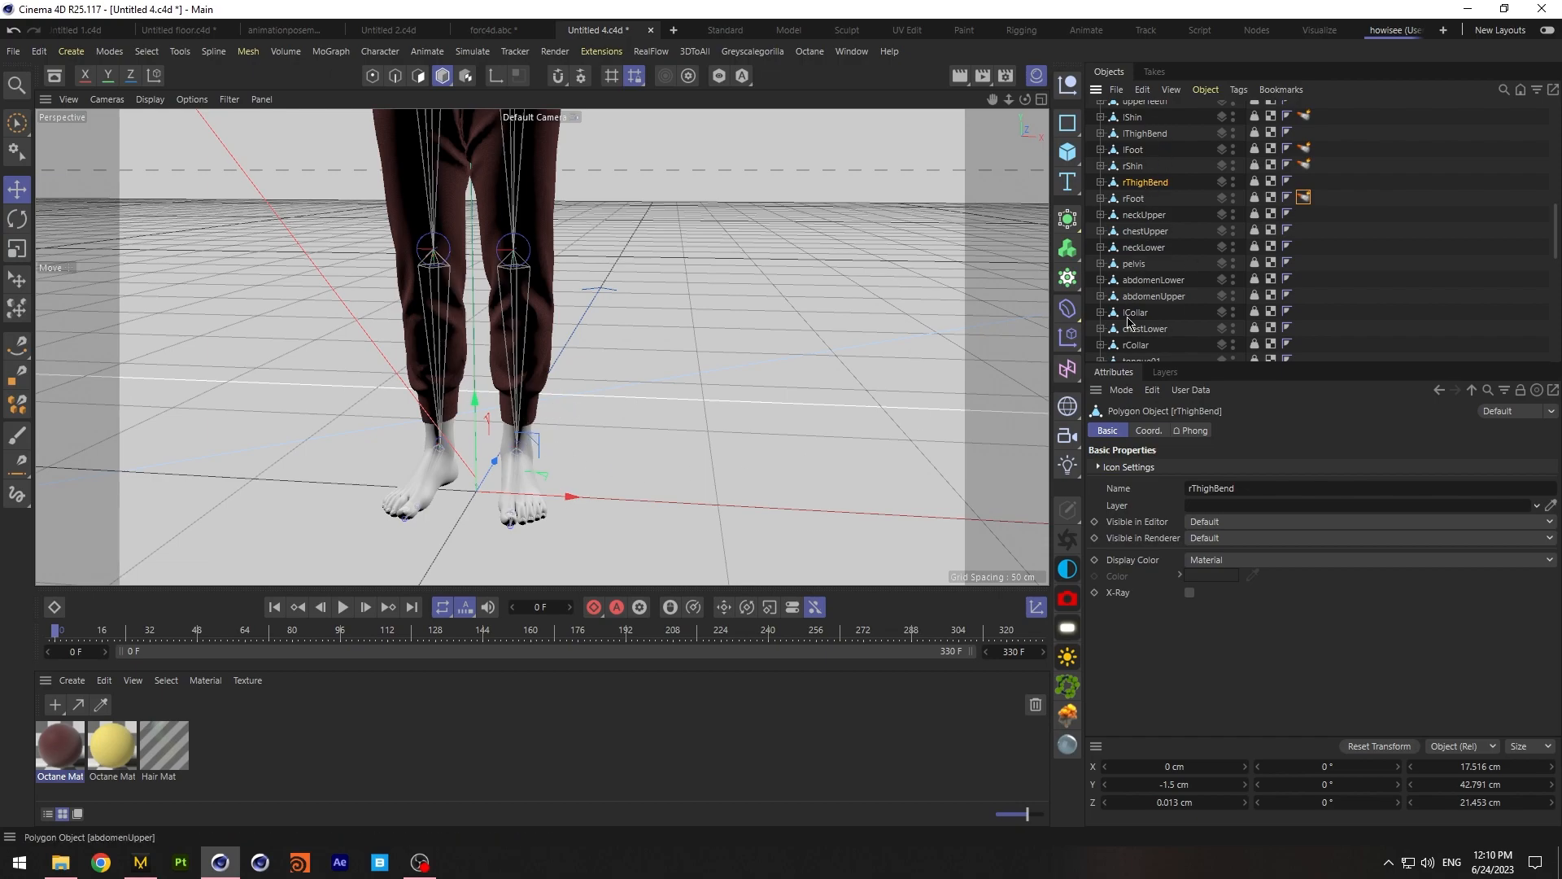
scroll(1133, 268, down, 3)
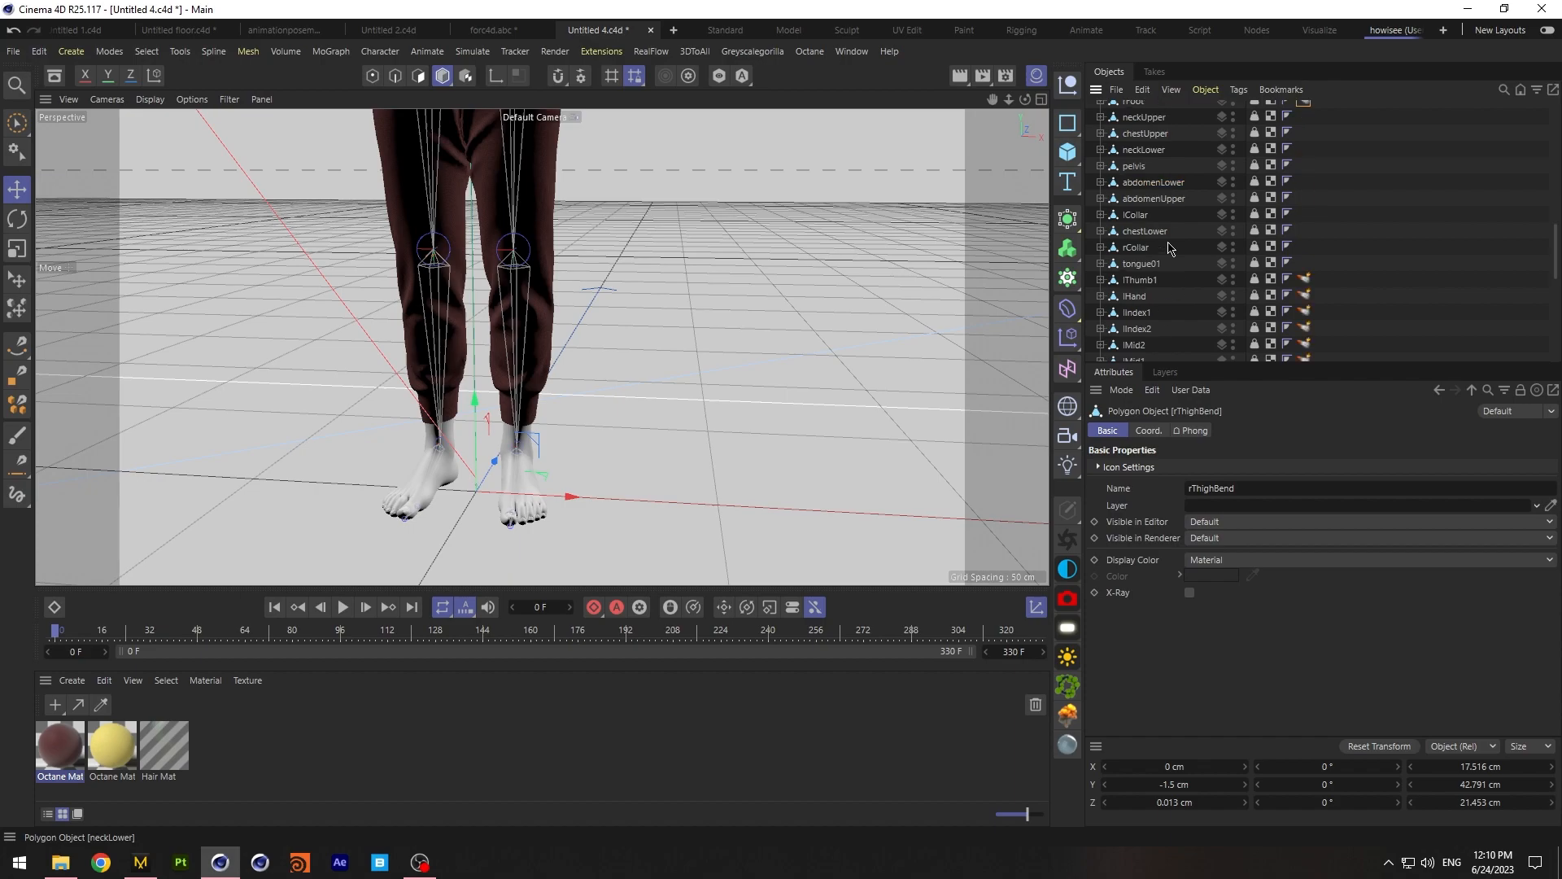
click(1142, 264)
click(1134, 296)
scroll(1251, 304, down, 10)
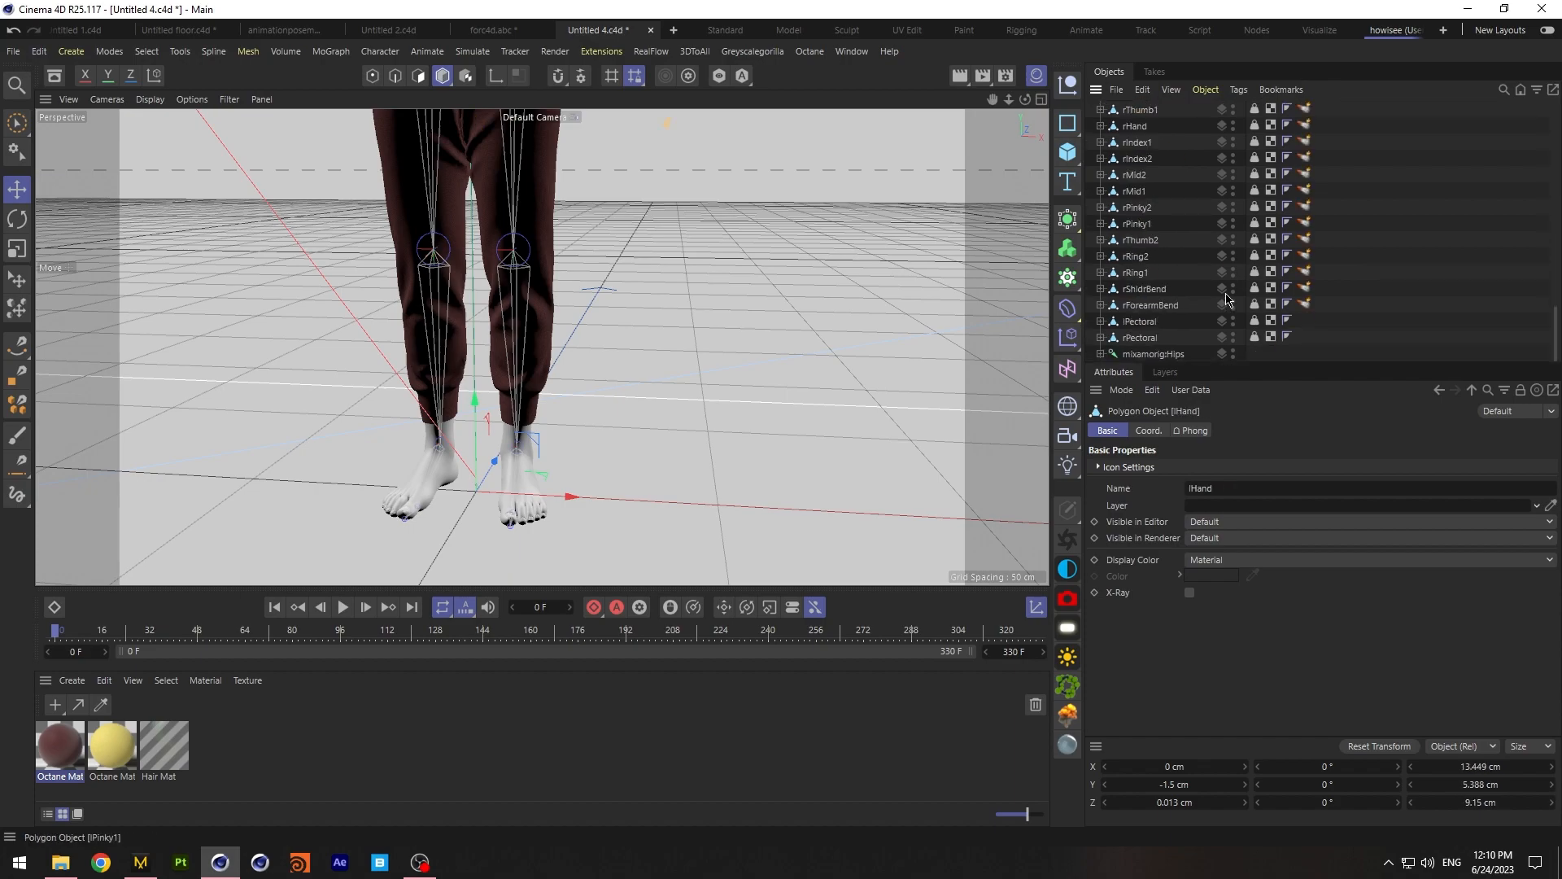
click(1150, 326)
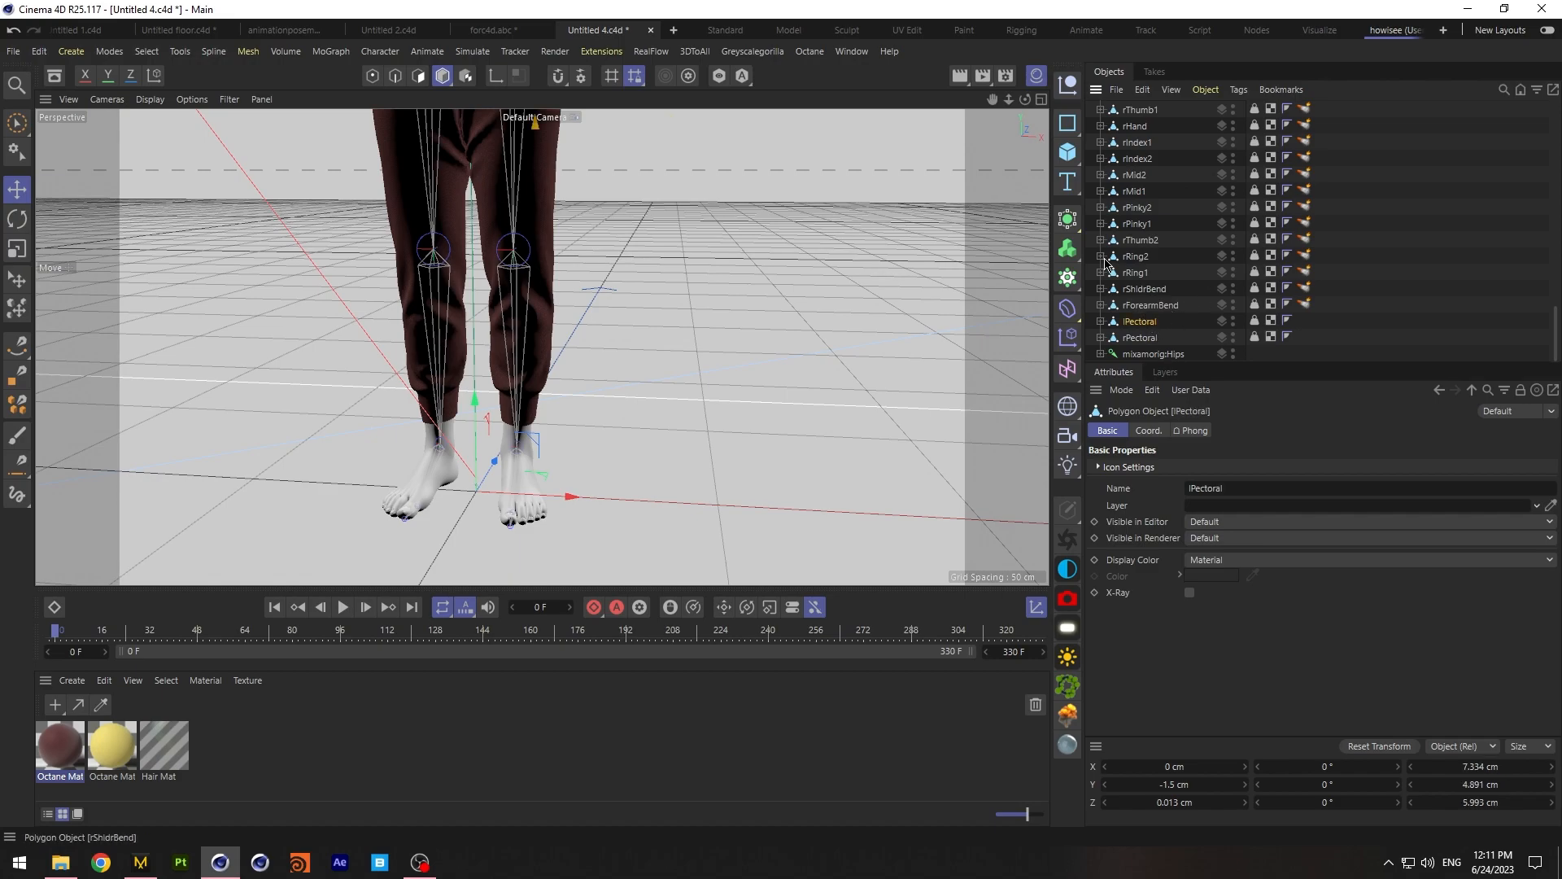
drag(1009, 98, 993, 220)
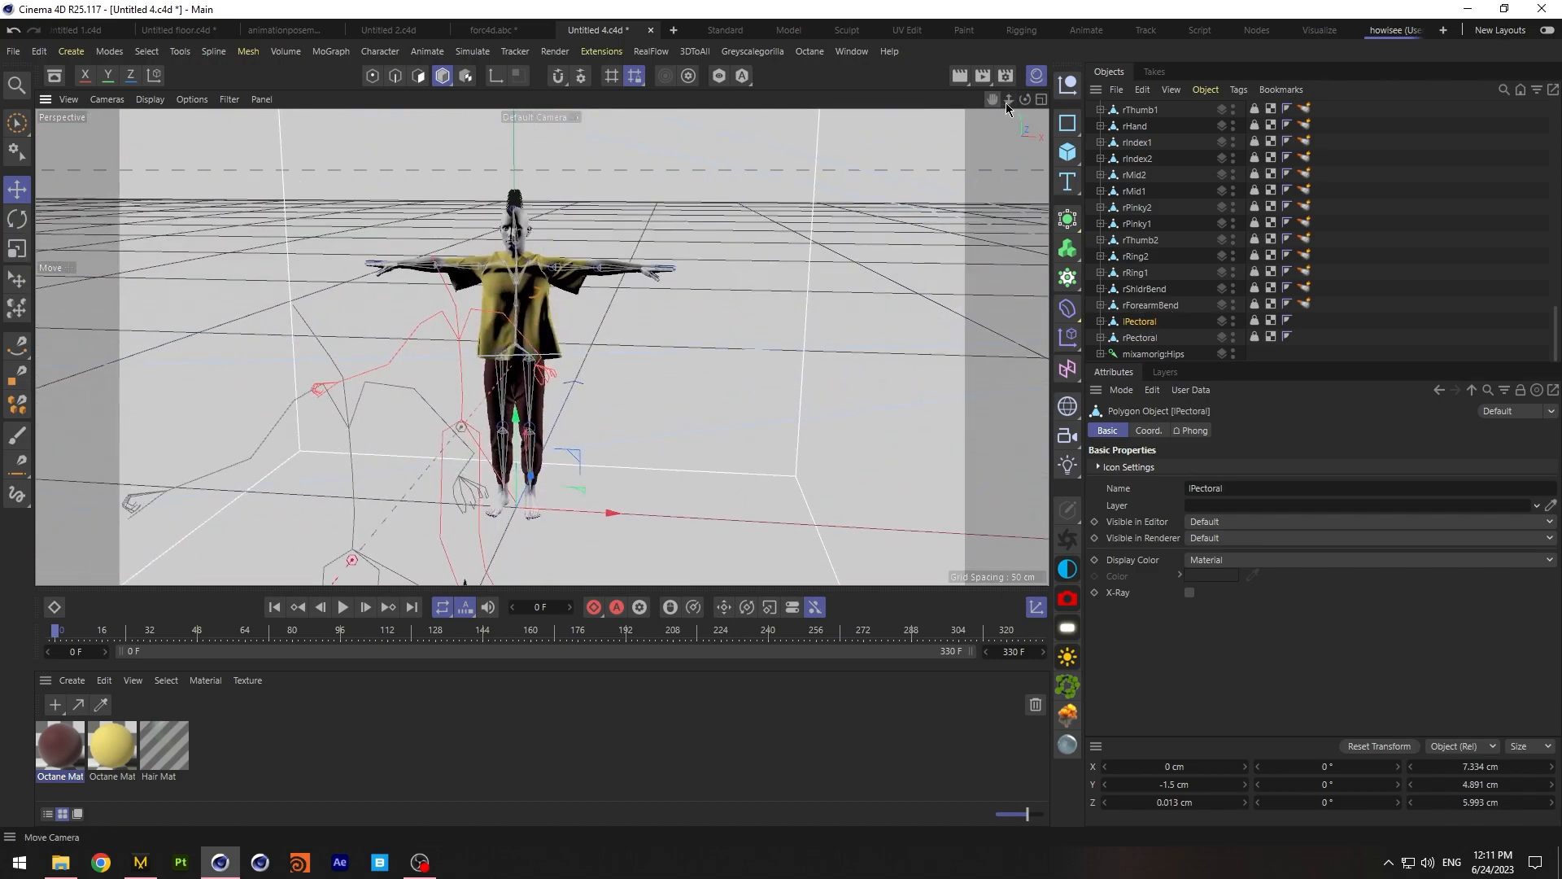
drag(1025, 99, 541, 348)
Save the project file and collapse the Null group that holds the body parts
click(13, 51)
click(57, 215)
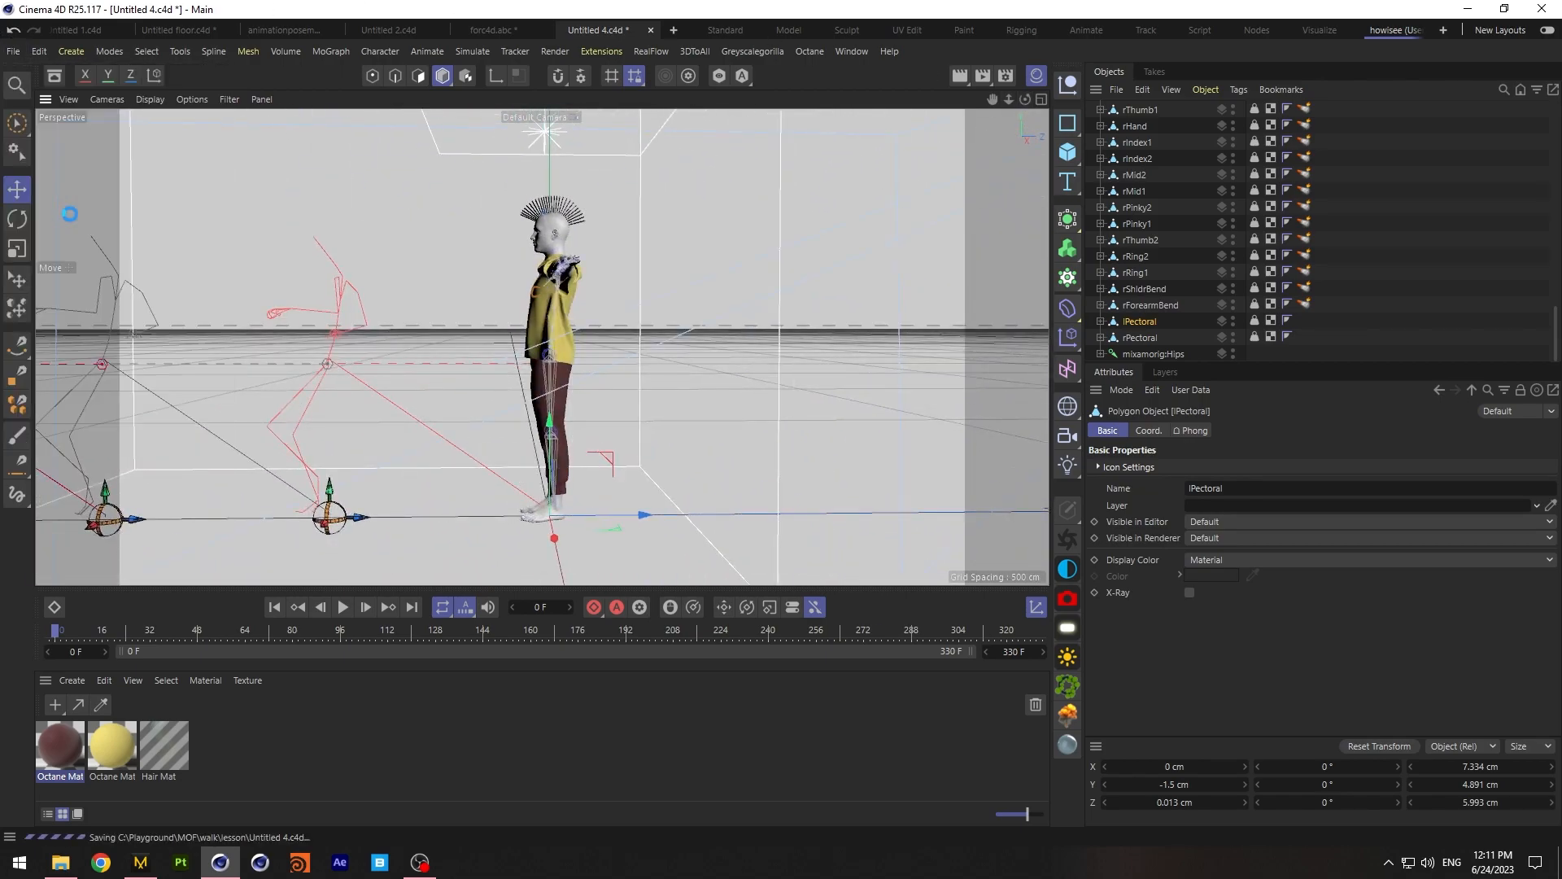
click(1448, 233)
scroll(1392, 261, up, 13)
scroll(1373, 257, up, 5)
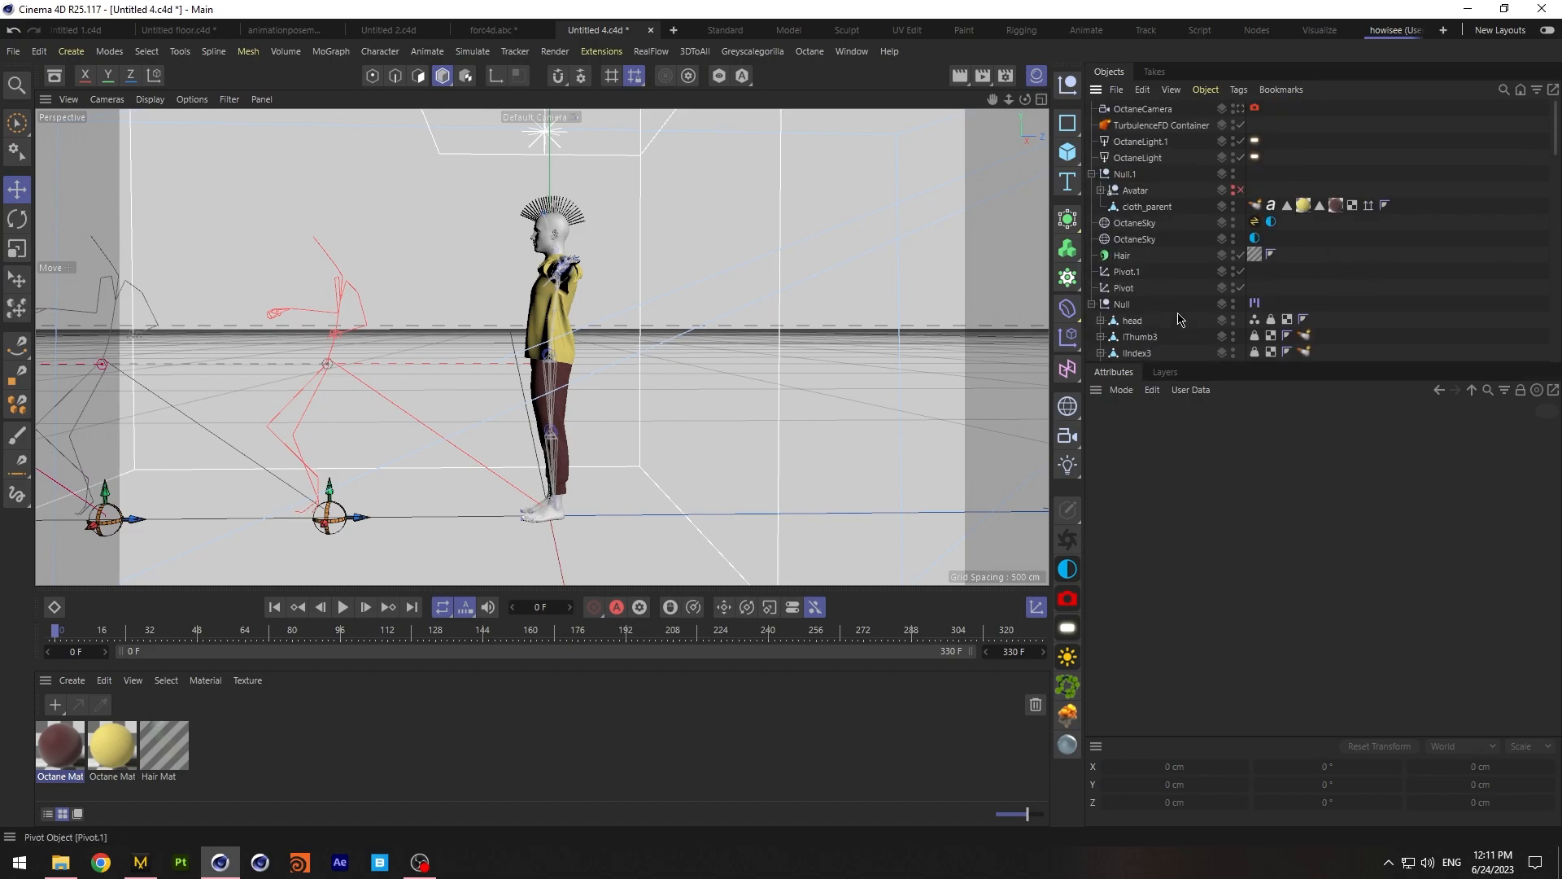
click(1092, 304)
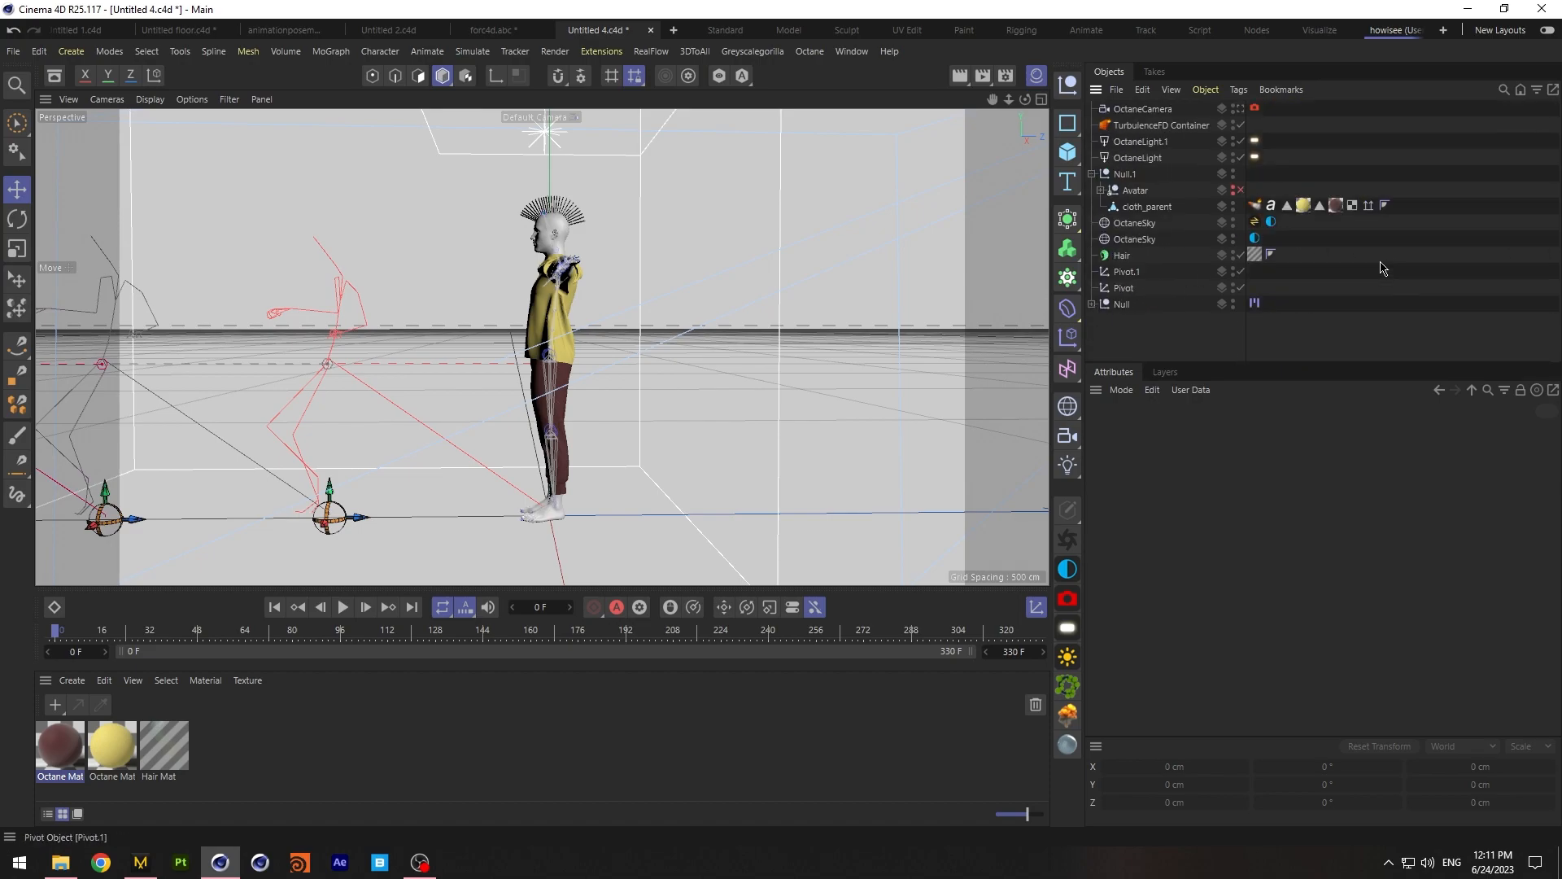
Open the TurbulenceFD simulation window and place it clear of the character
click(601, 50)
mouse_move(710, 464)
click(864, 477)
mouse_move(602, 601)
mouse_down()
mouse_move(599, 645)
mouse_move(600, 613)
mouse_up()
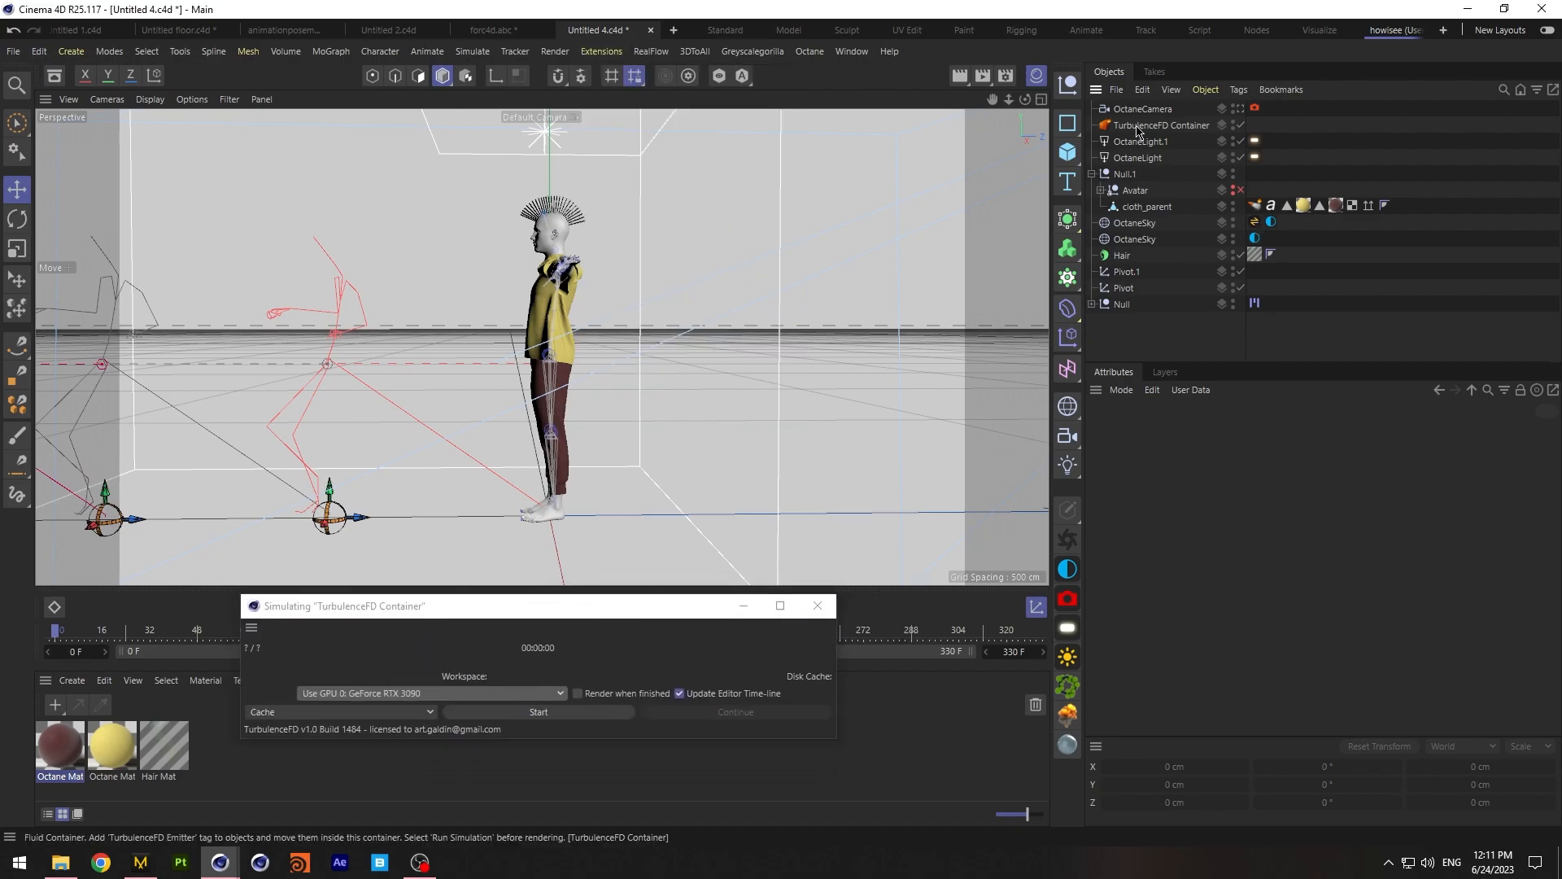
Set the TurbulenceFD container's Frame Sub-Steps Limit and Pressure Iteration Limit both to 2
click(1161, 124)
click(1335, 435)
drag(1556, 489, 1545, 652)
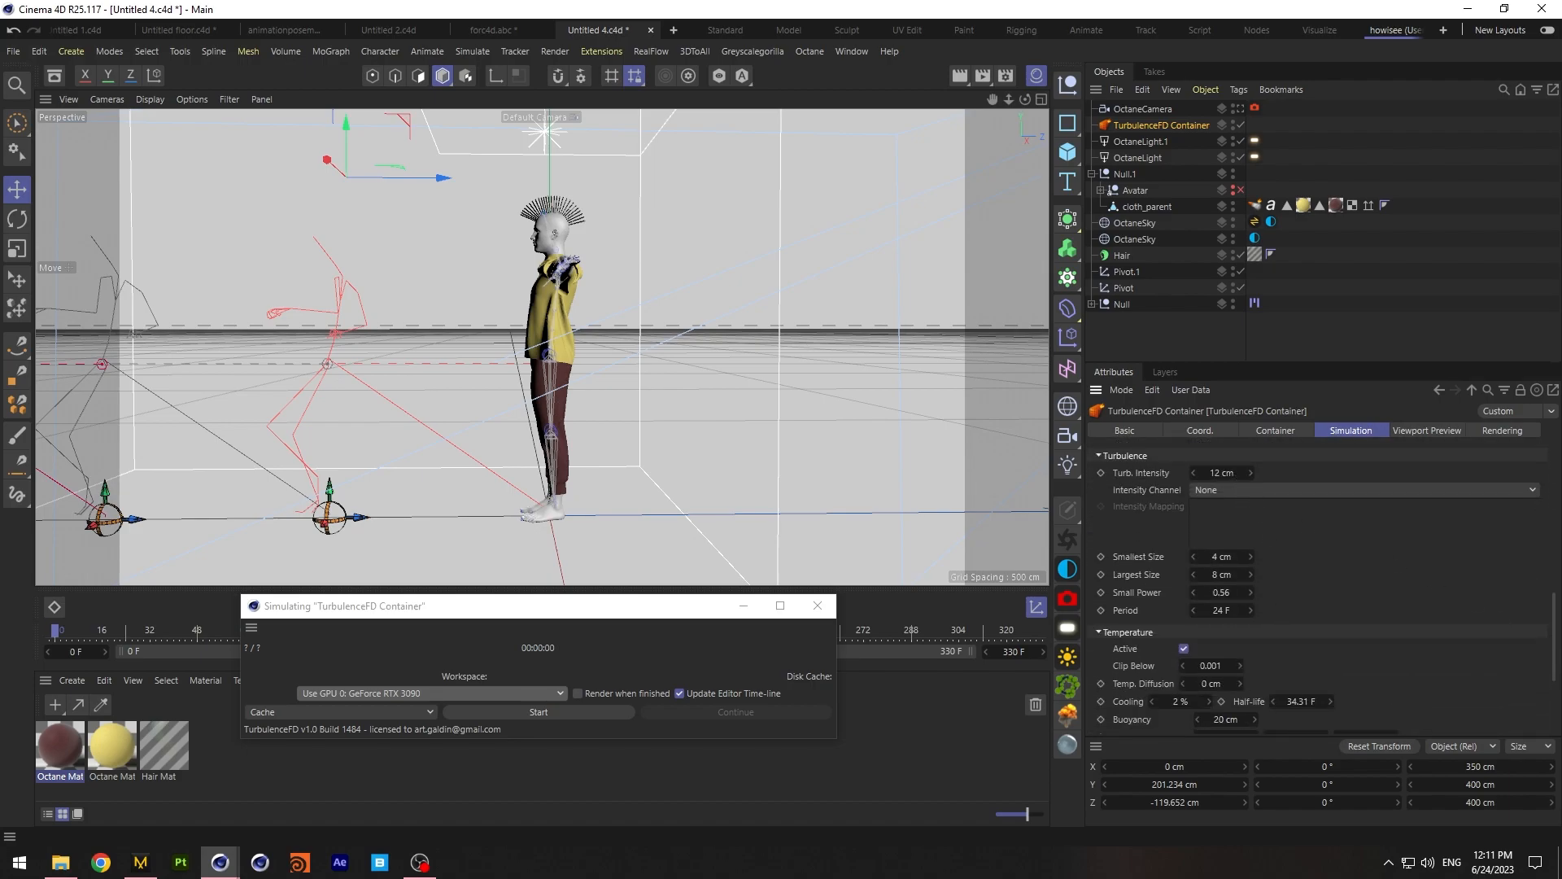
mouse_move(1555, 667)
mouse_down()
mouse_move(1547, 724)
mouse_move(1554, 510)
mouse_up()
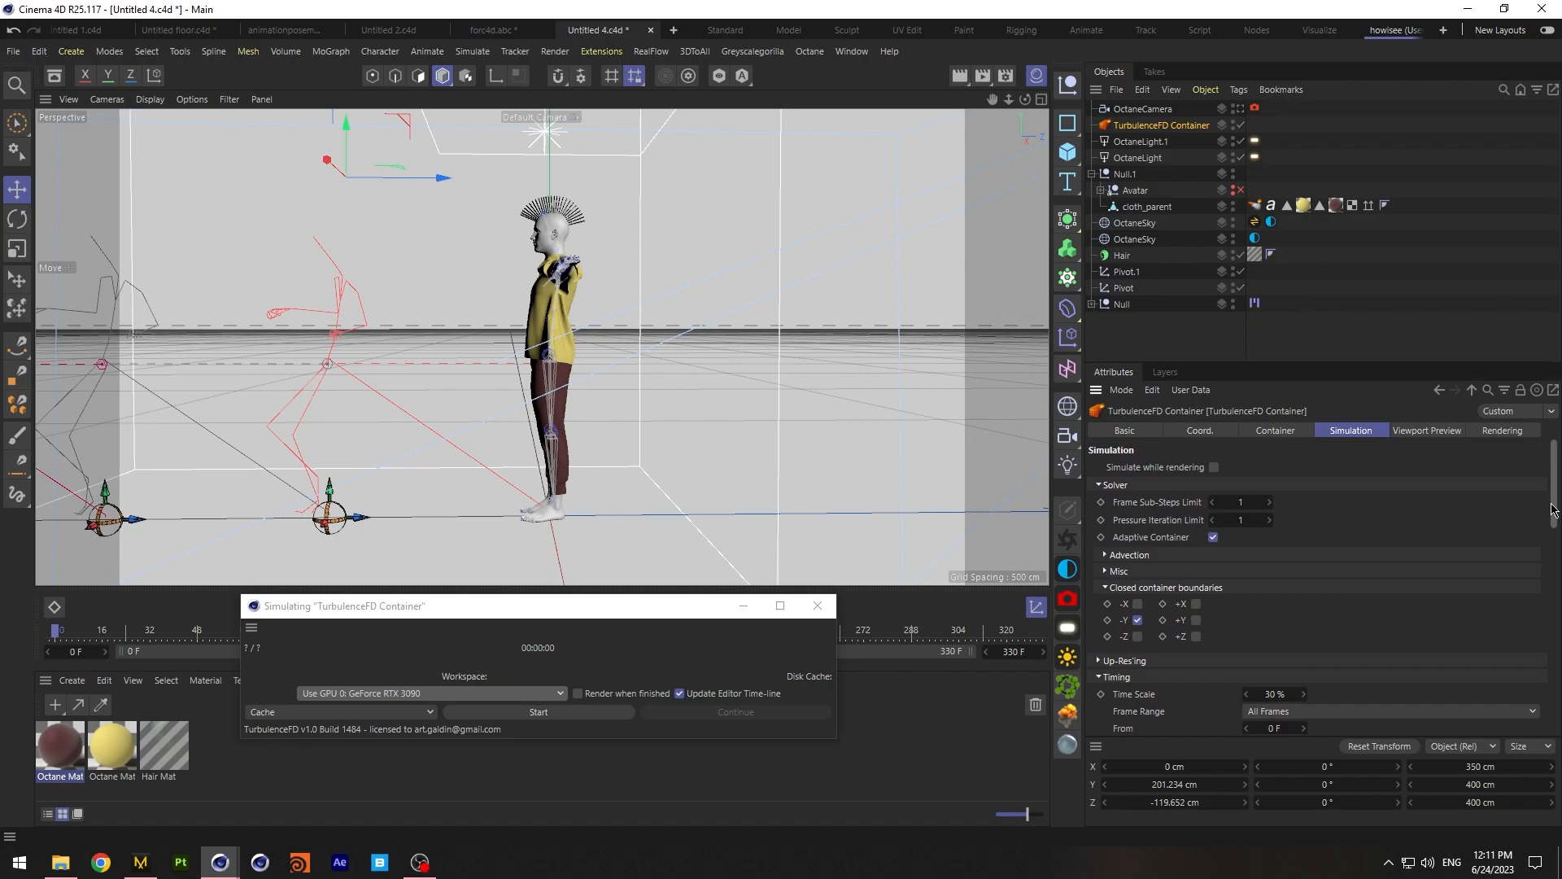
click(1256, 502)
click(1248, 519)
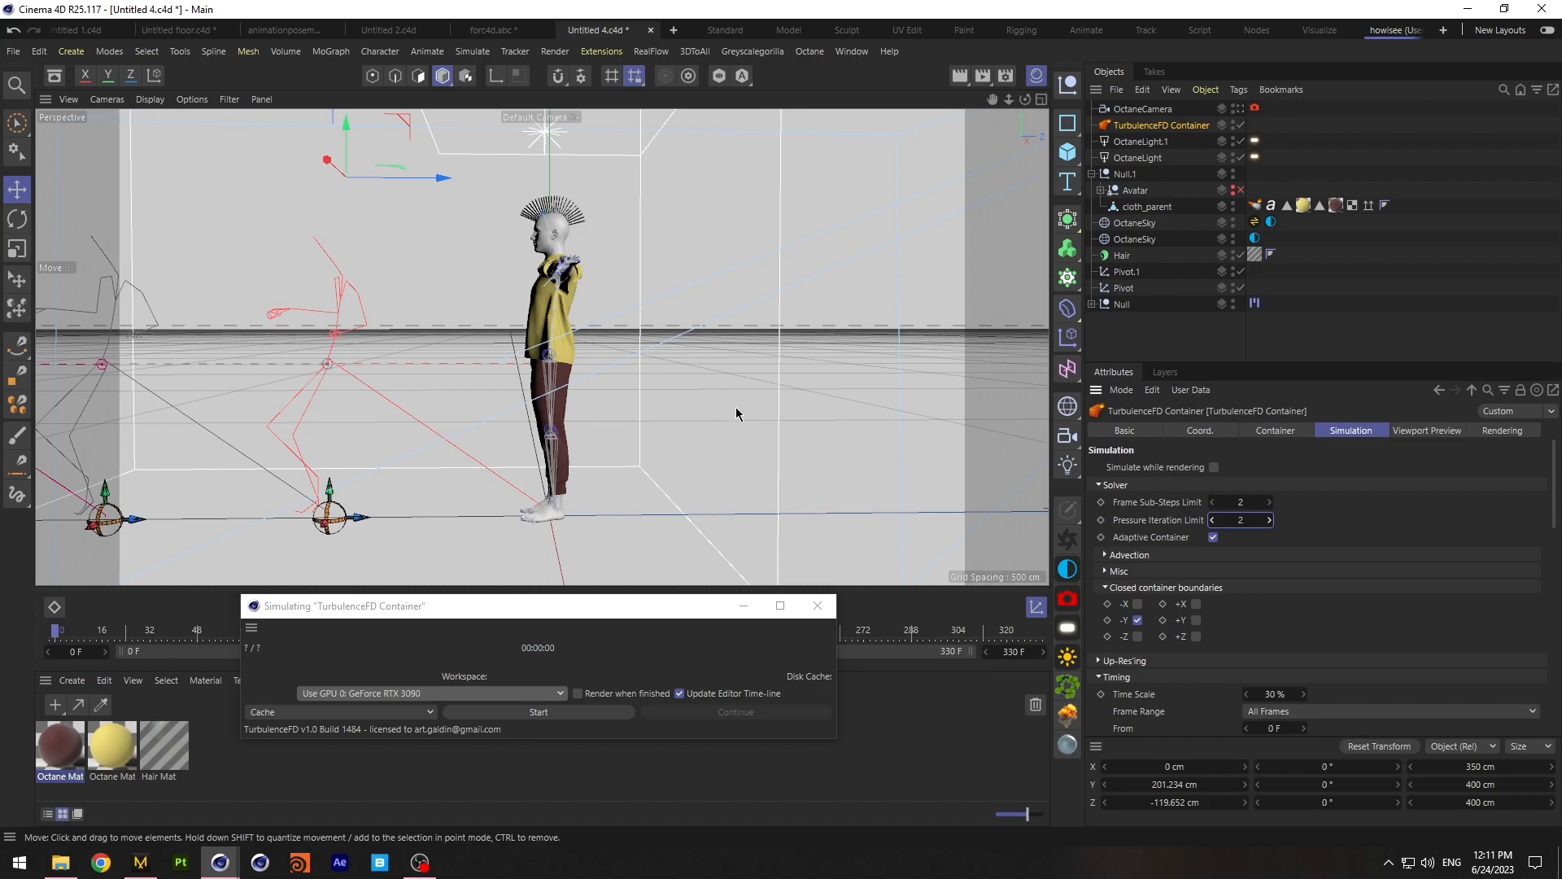
Move the simulation window below the viewport and re-enter 2 for the container's Frame Sub-Steps Limit and Pressure Iteration Limit
drag(558, 616, 665, 657)
click(1258, 503)
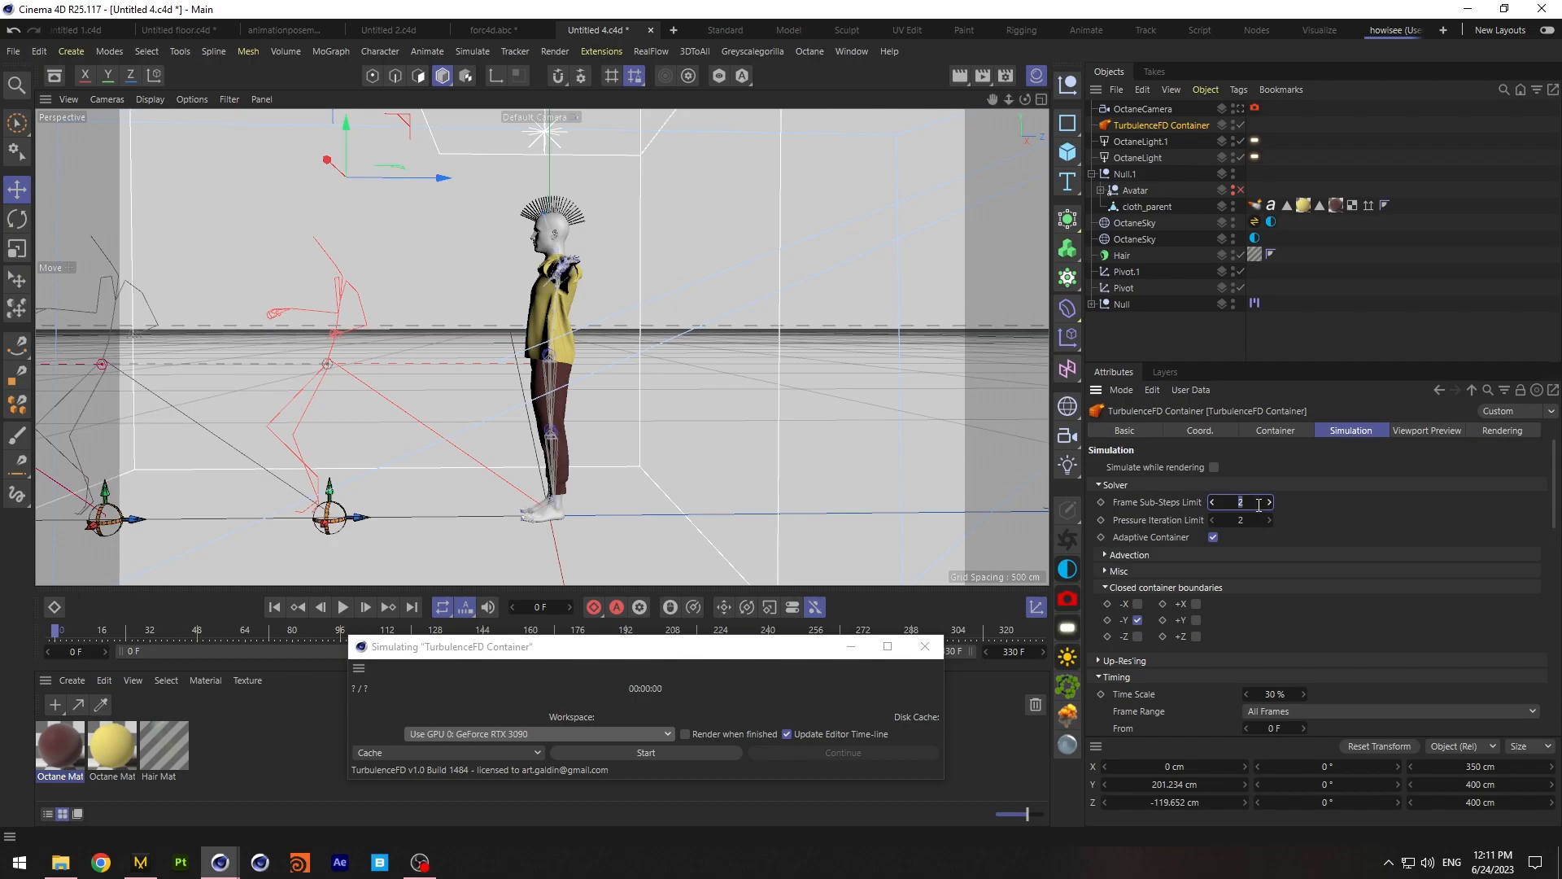
key(Tab)
text(4)
click(1247, 504)
text(2)
key(Tab)
text(2)
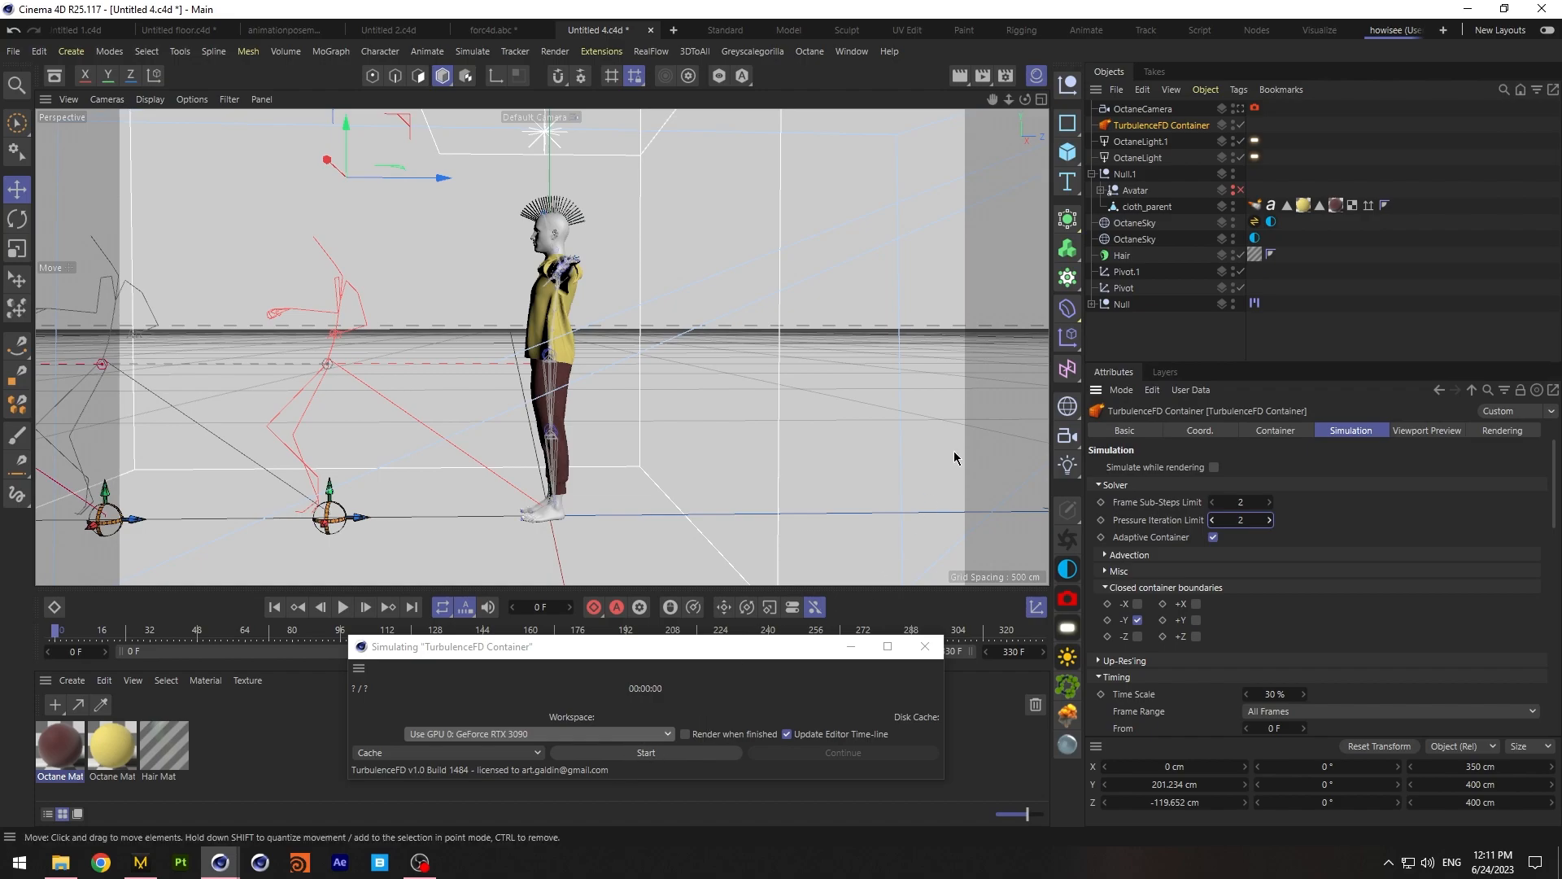
Run a short test simulation of the TurbulenceFD container, stop it and return to the first frame
click(640, 754)
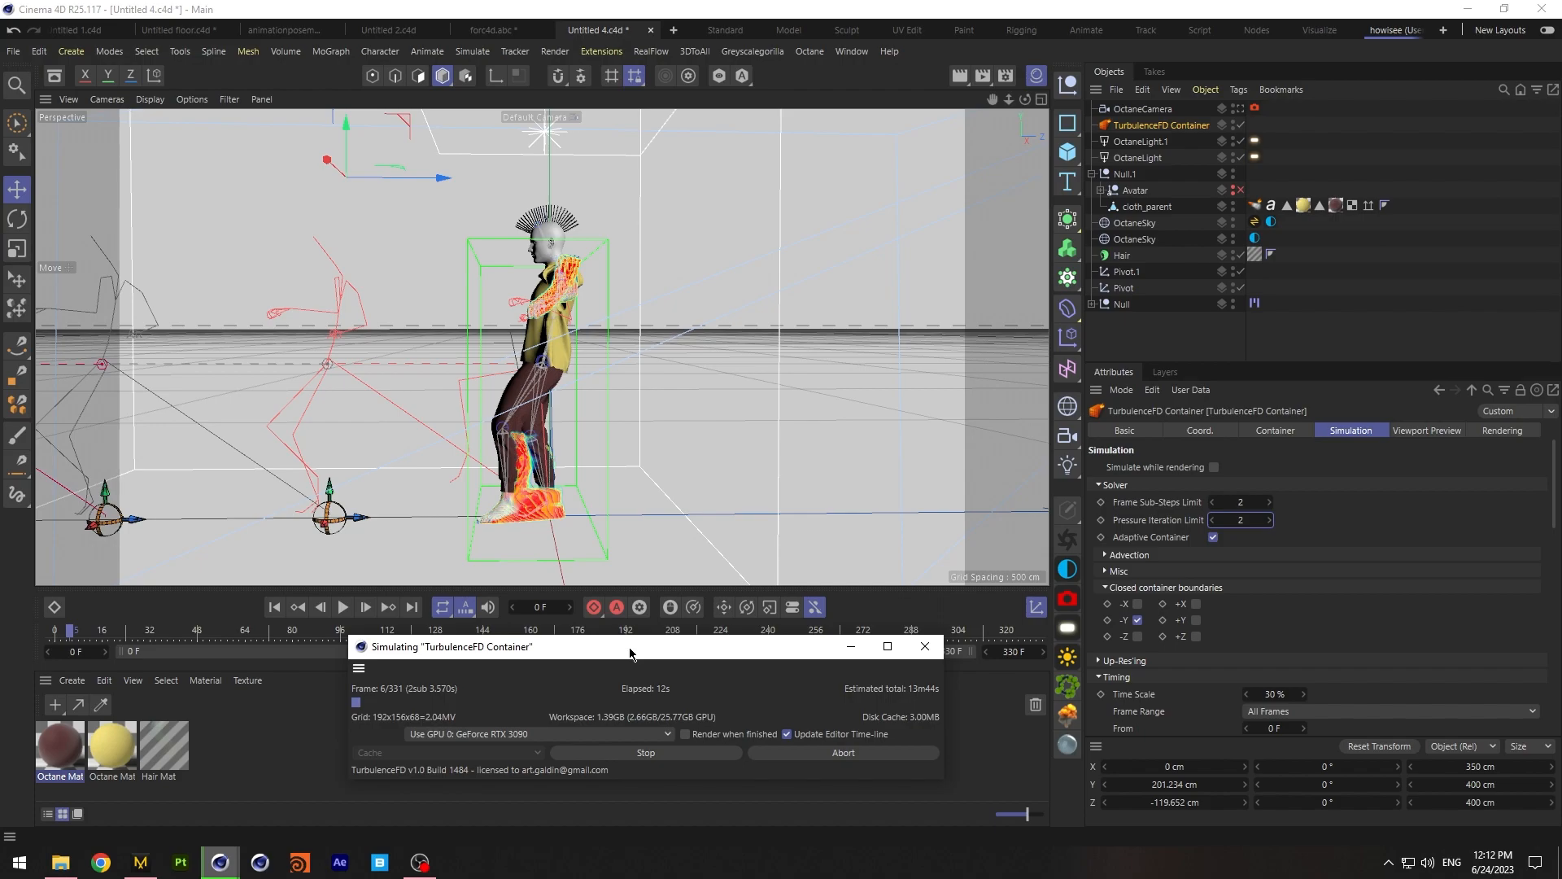
click(650, 753)
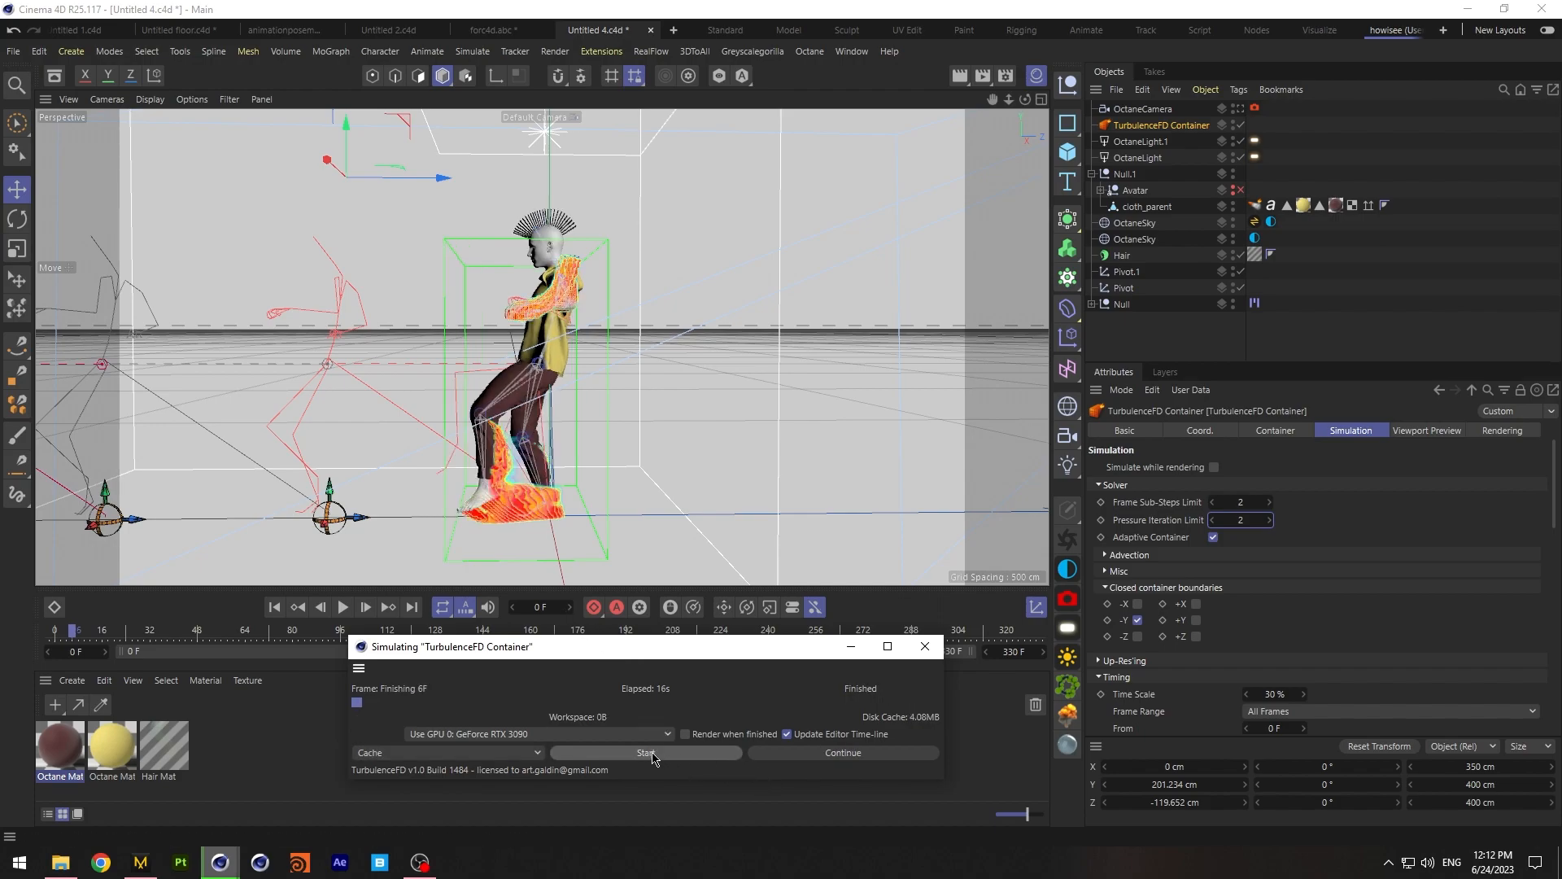
click(275, 607)
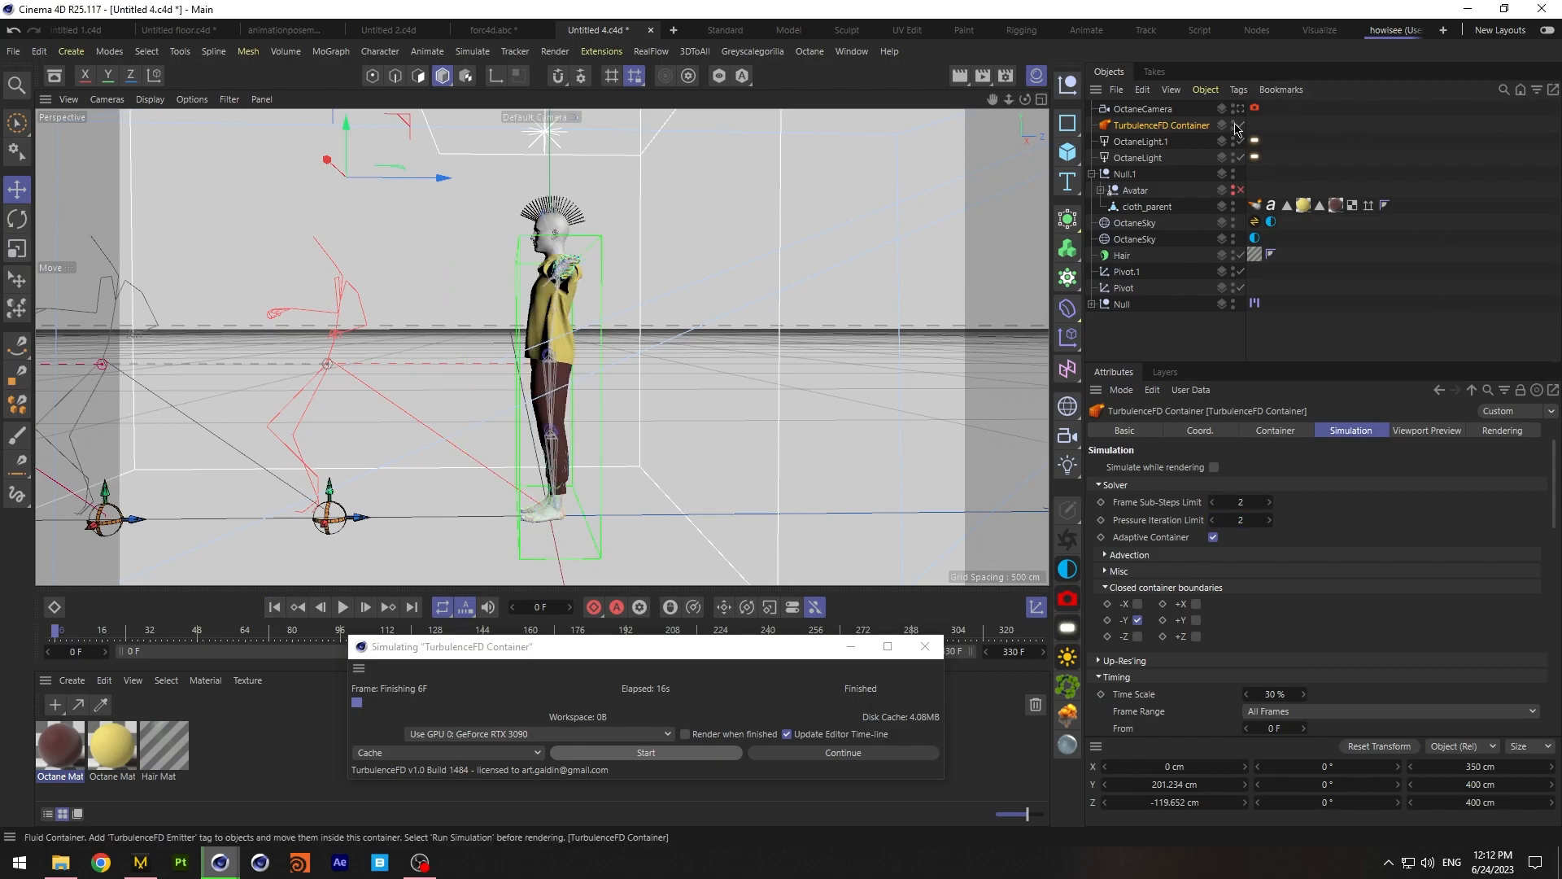
Hide cloth_parent to find the shin meshes in the Null group and delete the TurbulenceFD emitter tags from lShin and rShin
click(1233, 203)
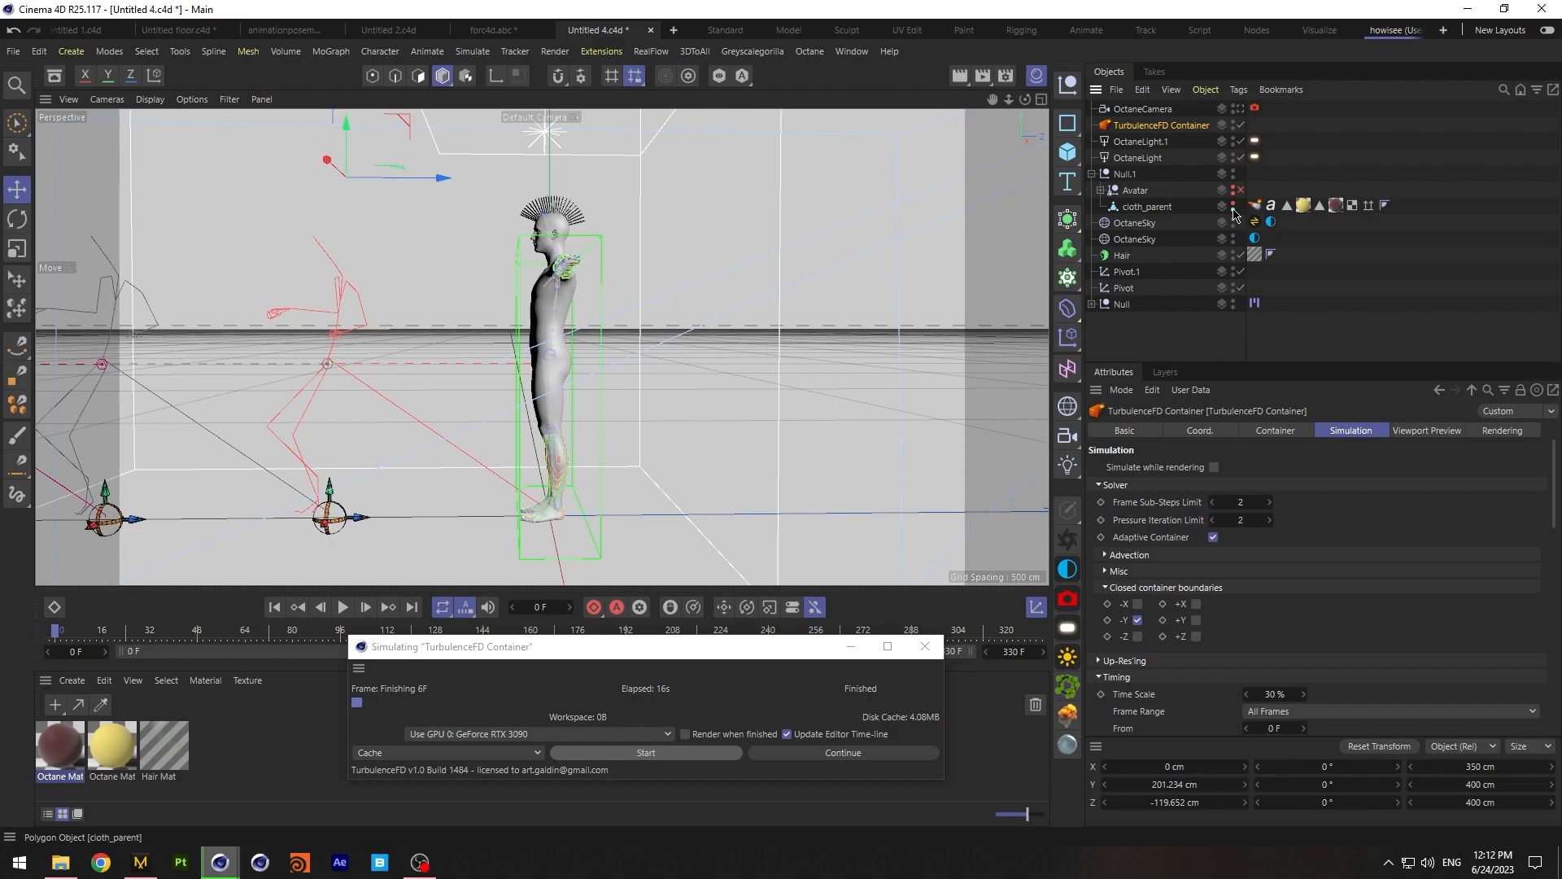
click(560, 470)
click(1092, 305)
scroll(1330, 262, down, 8)
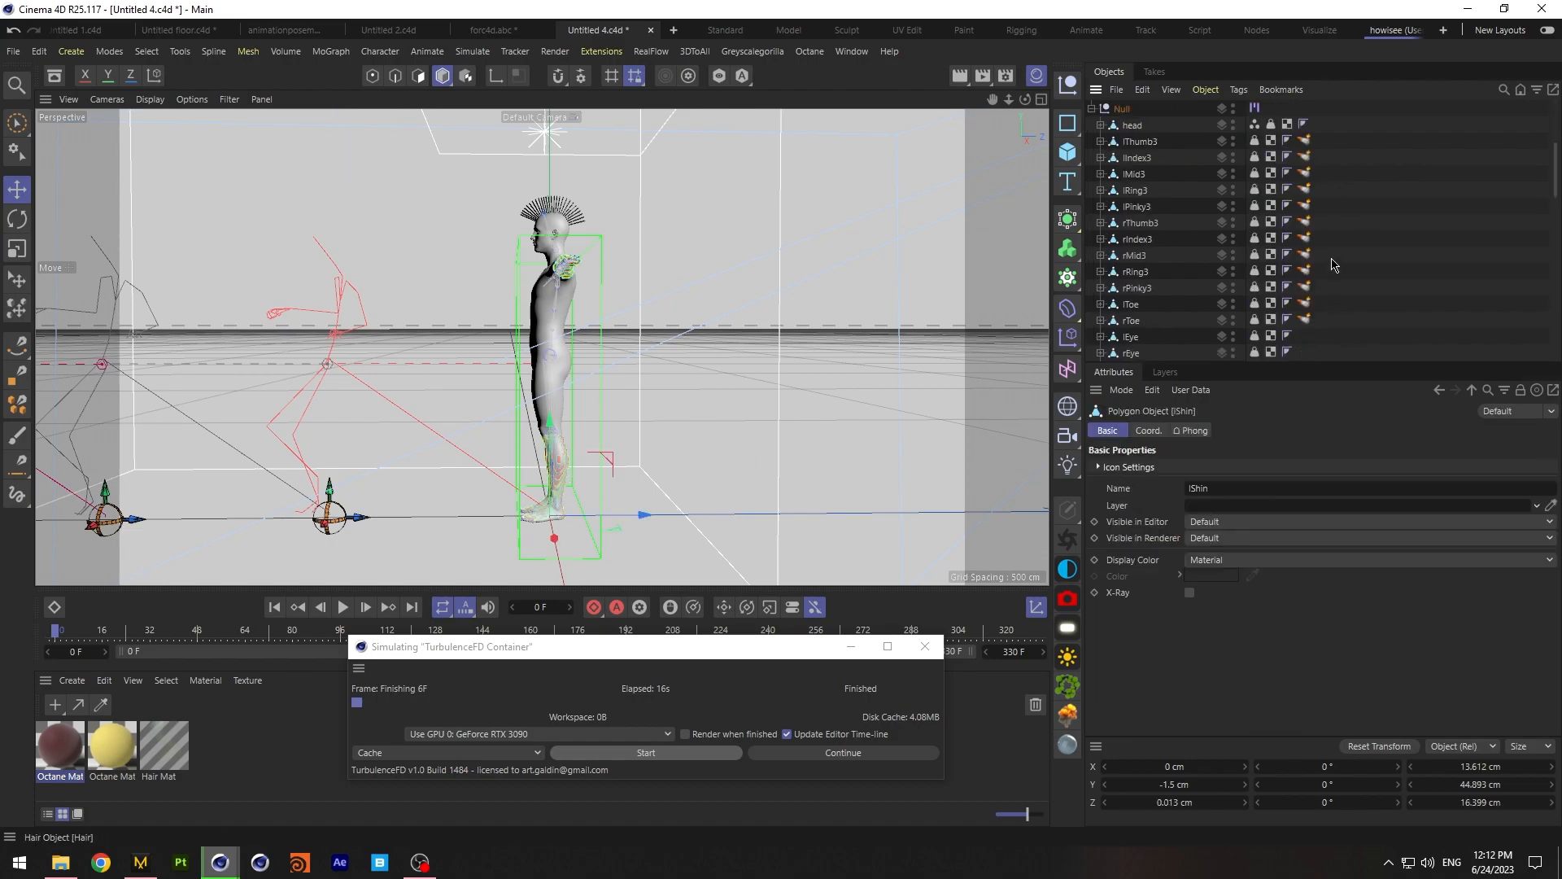
click(1305, 206)
key(Delete)
click(1304, 257)
key(Delete)
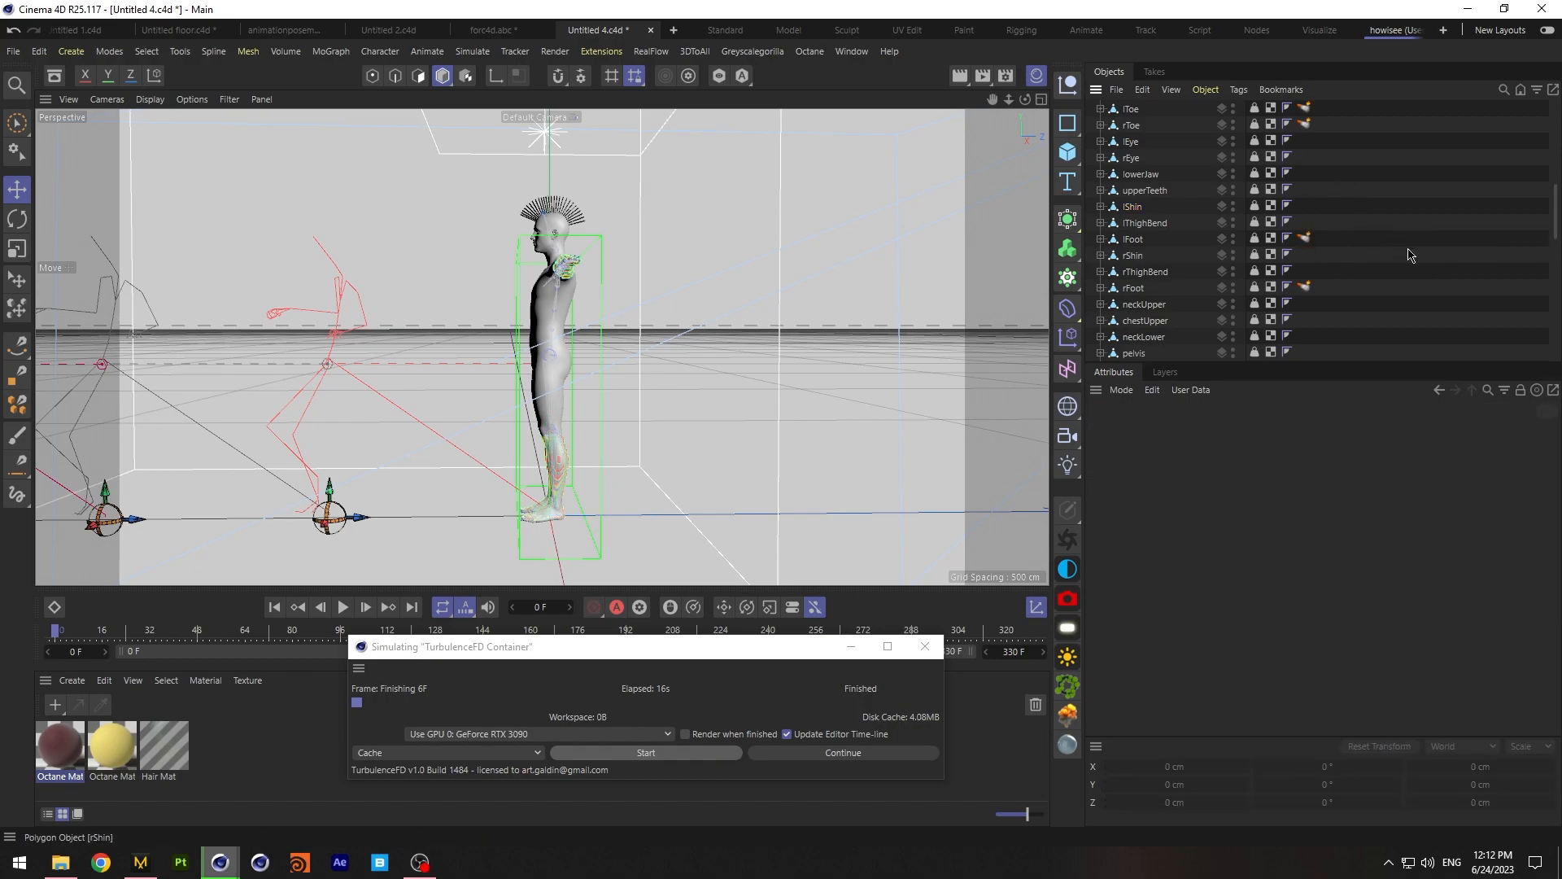
Make cloth_parent visible again and restart the TurbulenceFD simulation, overwriting the existing cache
scroll(1400, 248, up, 8)
click(1234, 207)
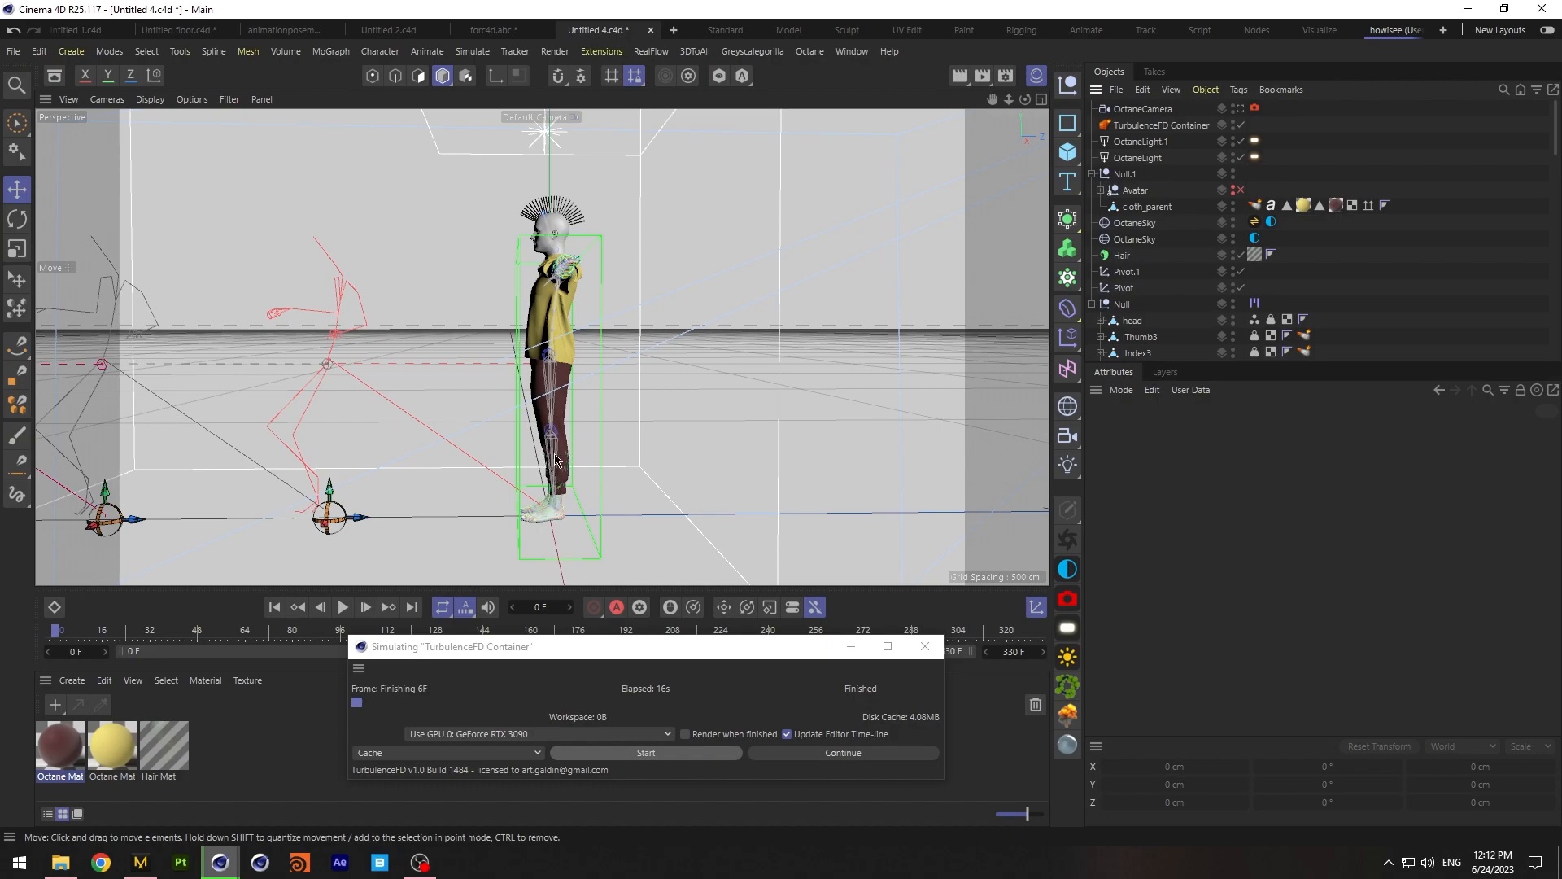
click(645, 756)
click(849, 425)
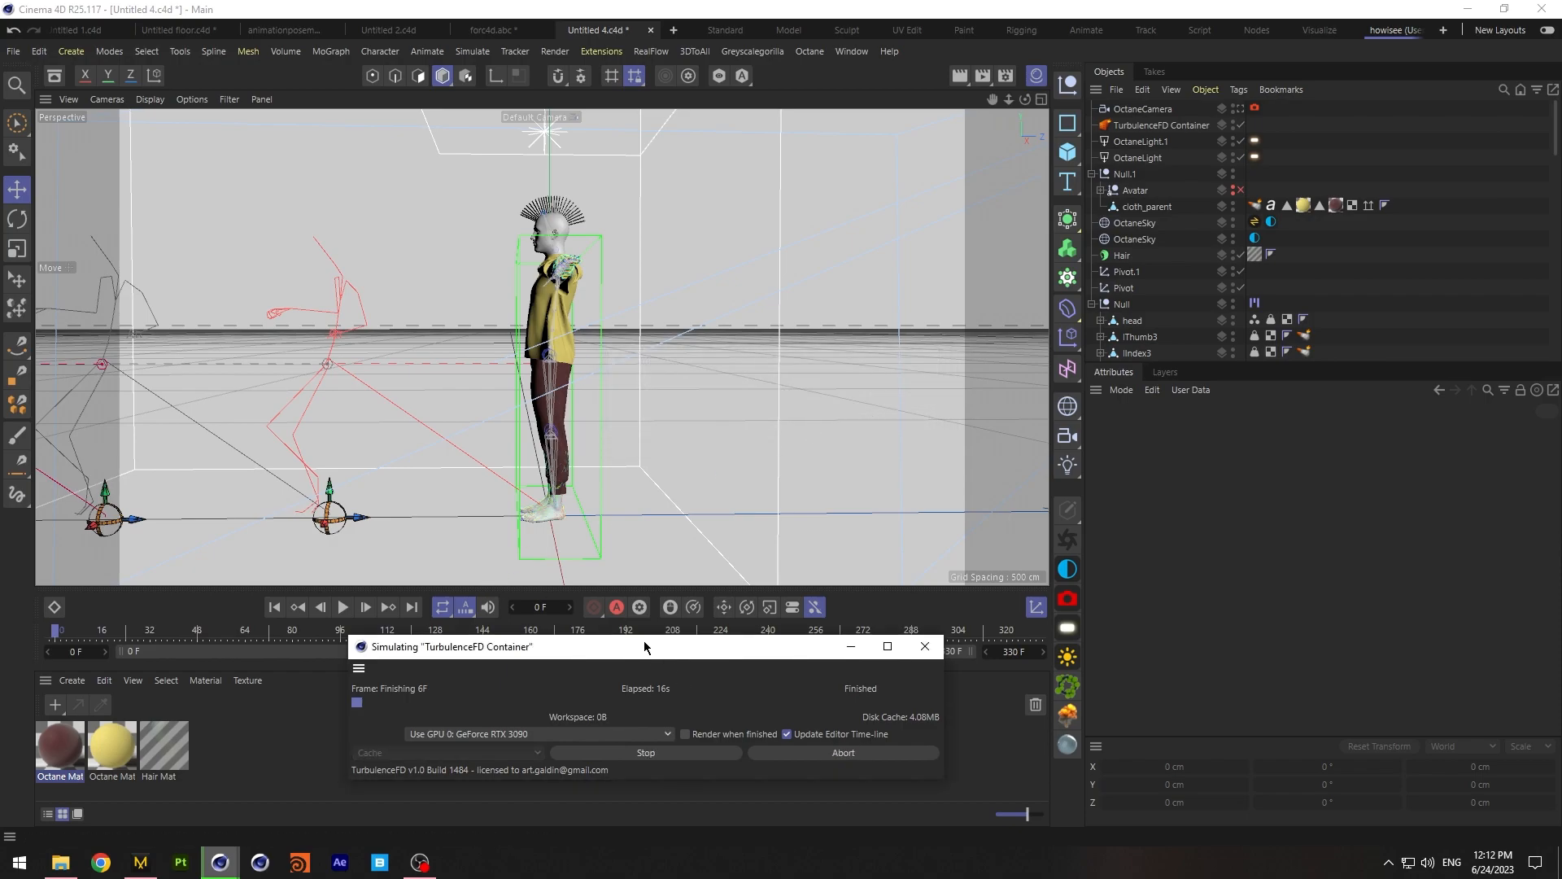
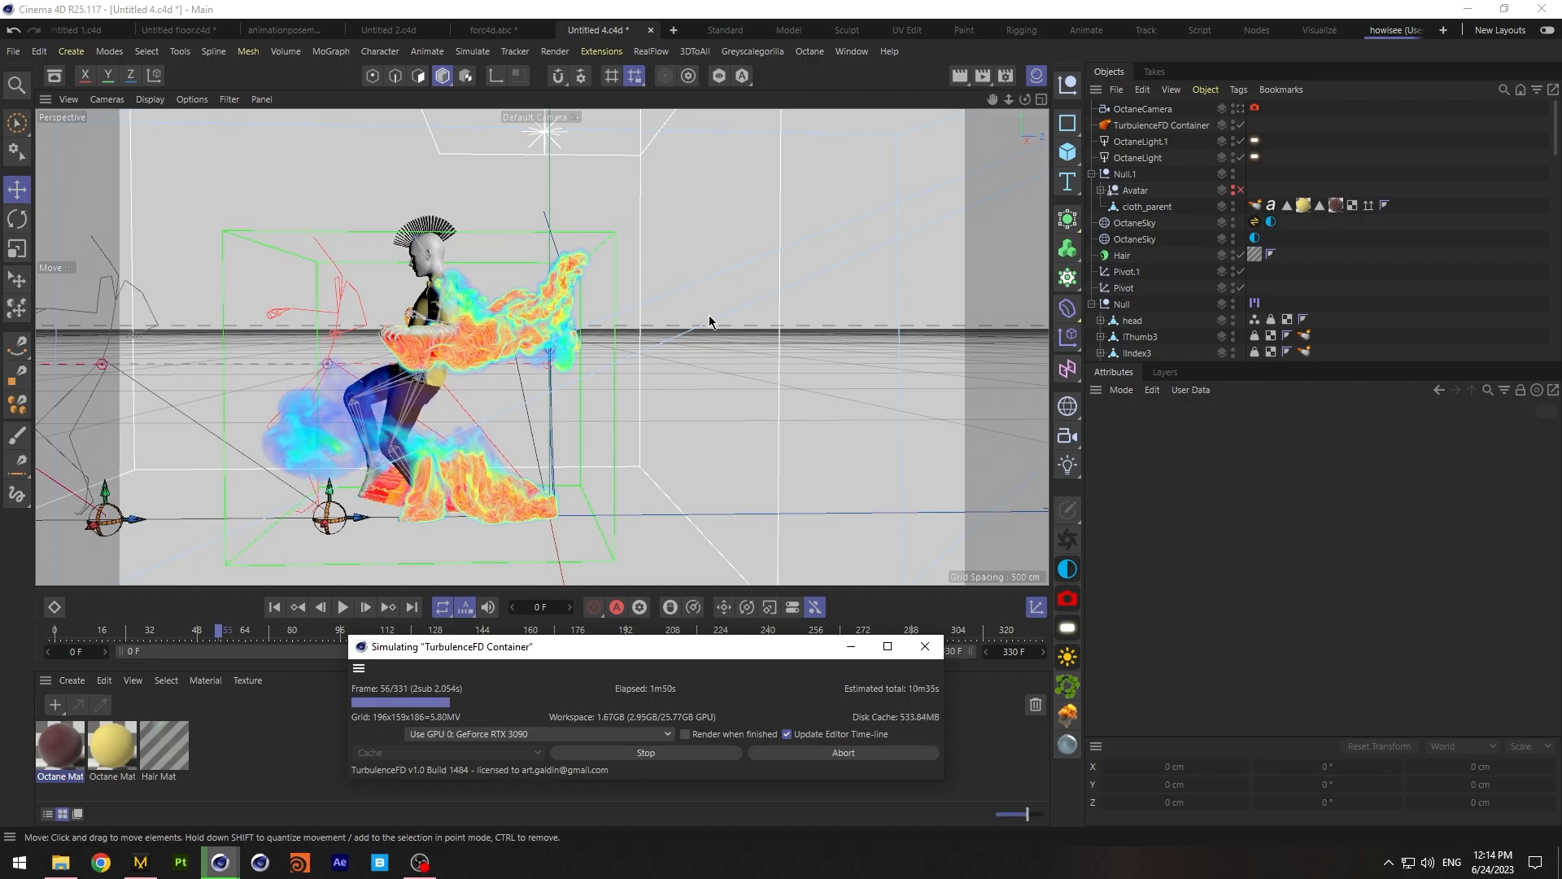
Add an Octane ObjectTag to the TurbulenceFD Container
right_click(1148, 125)
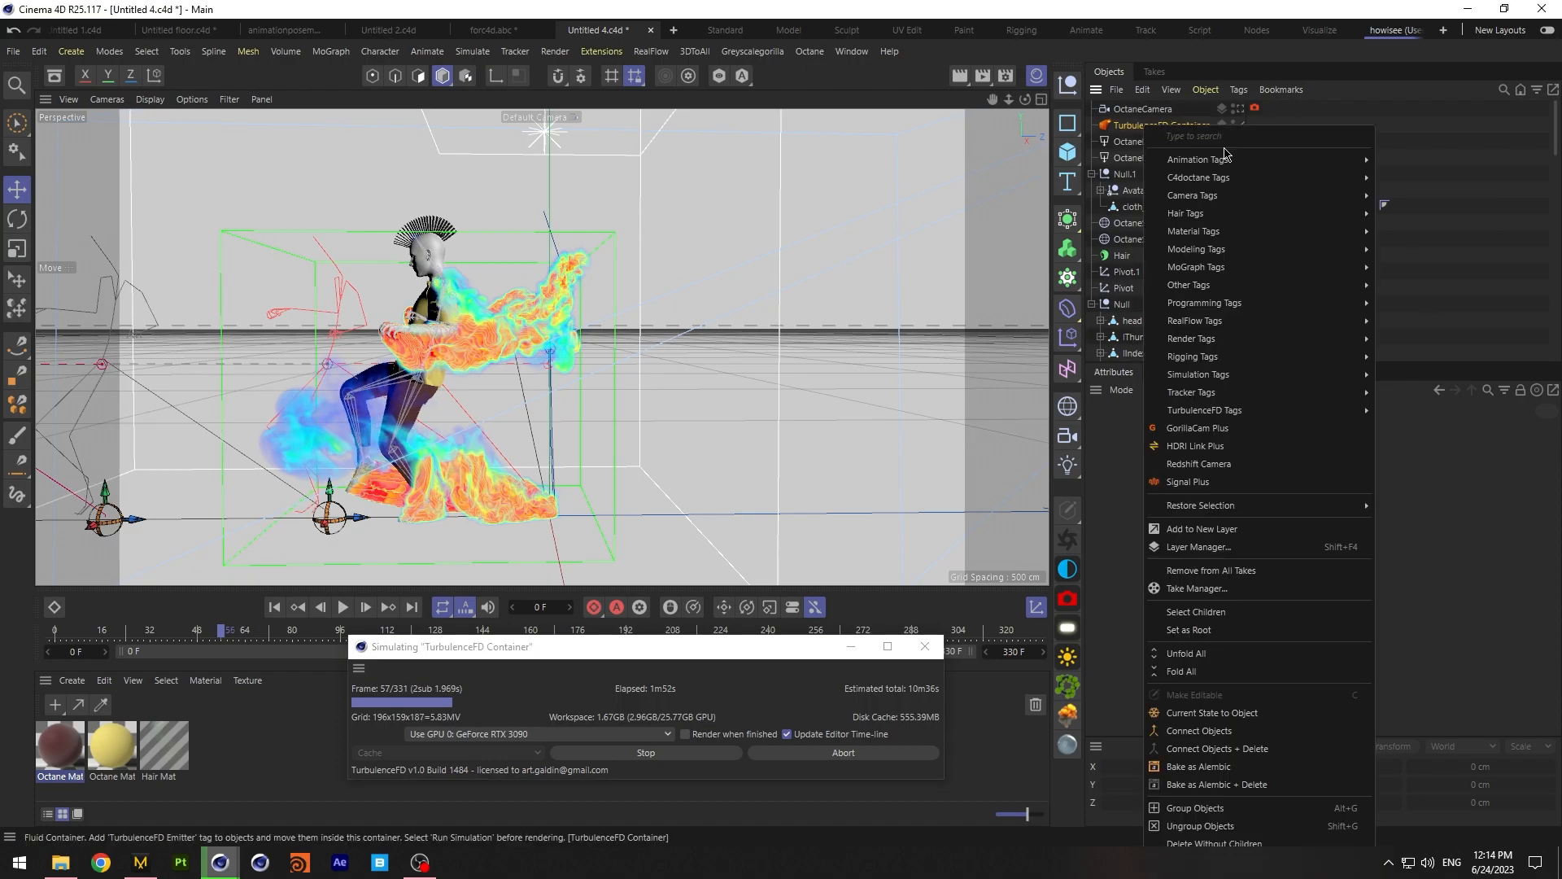
mouse_move(1263, 412)
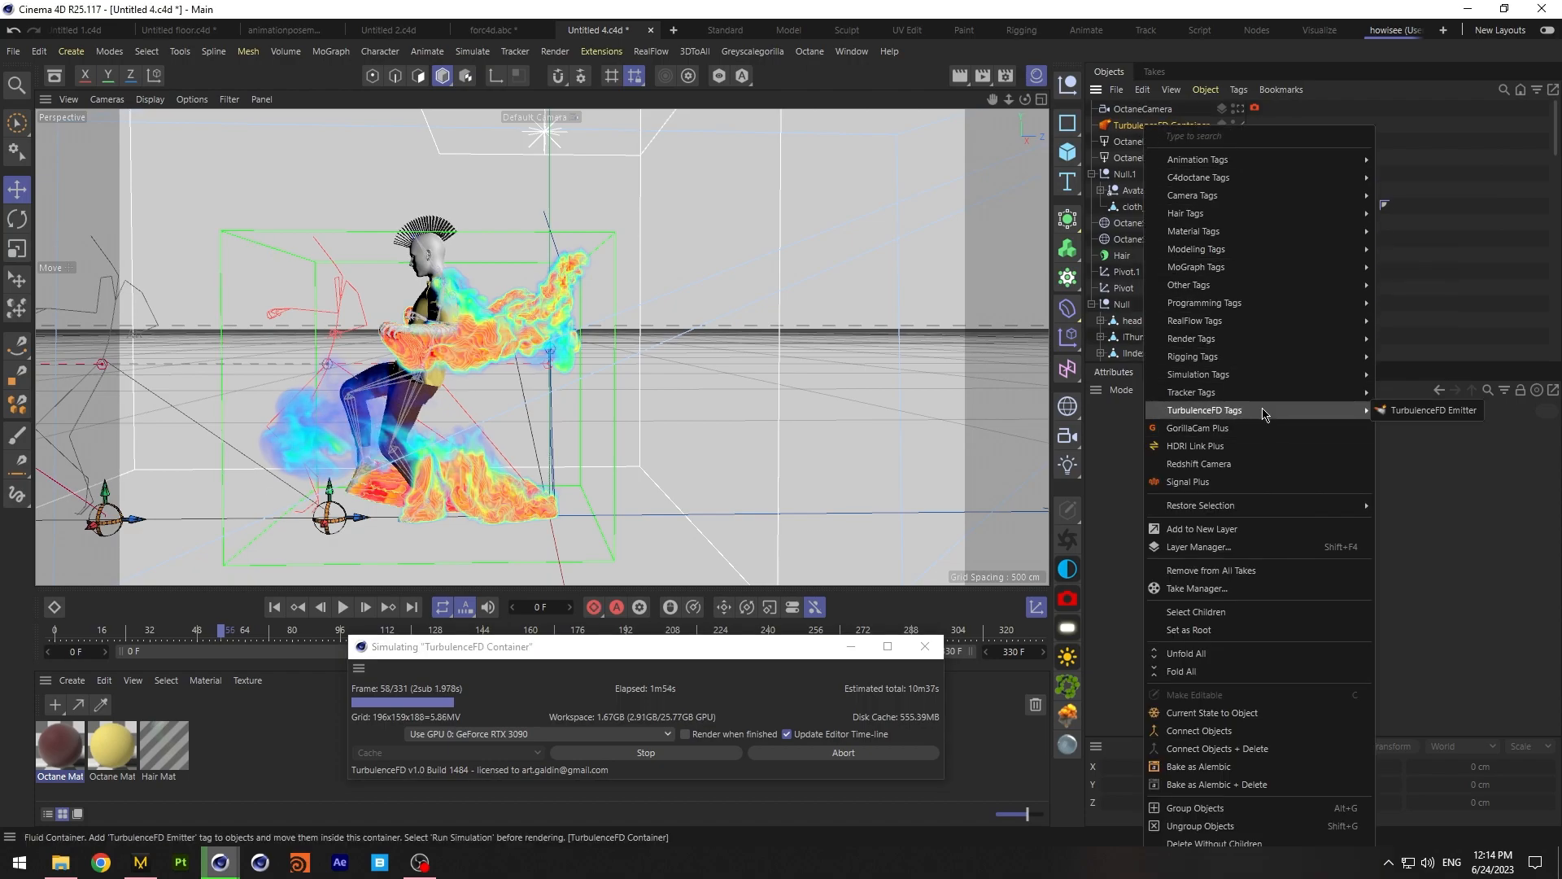
mouse_move(1269, 177)
click(1412, 229)
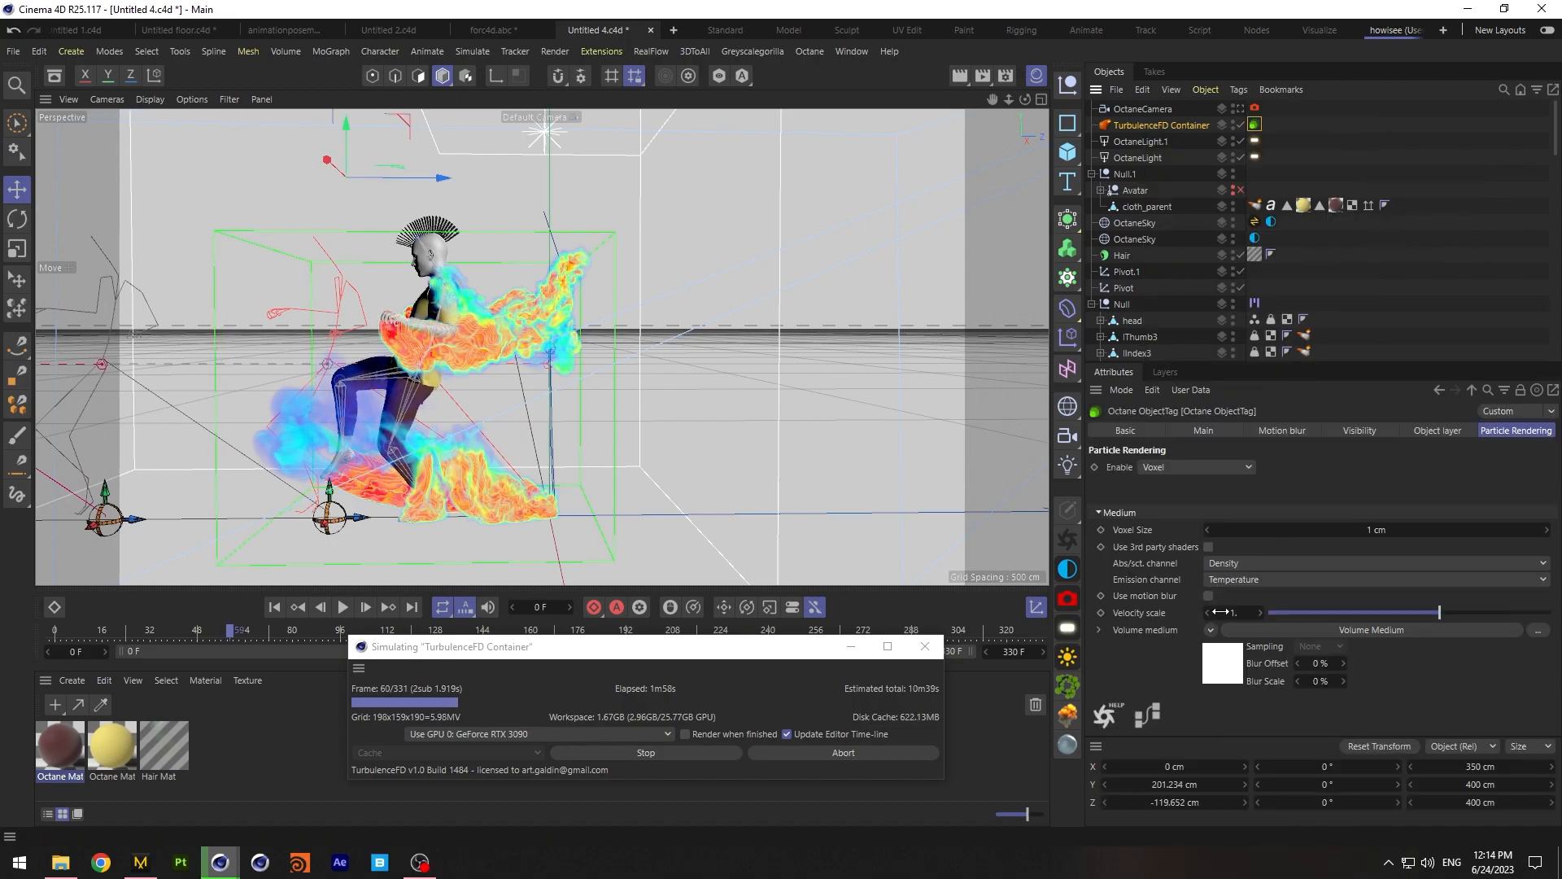
Remove the Texture Emission and the emission ramp's Volume Gradient from the Octane tag's Volume Medium
click(1228, 672)
drag(1556, 489, 1556, 643)
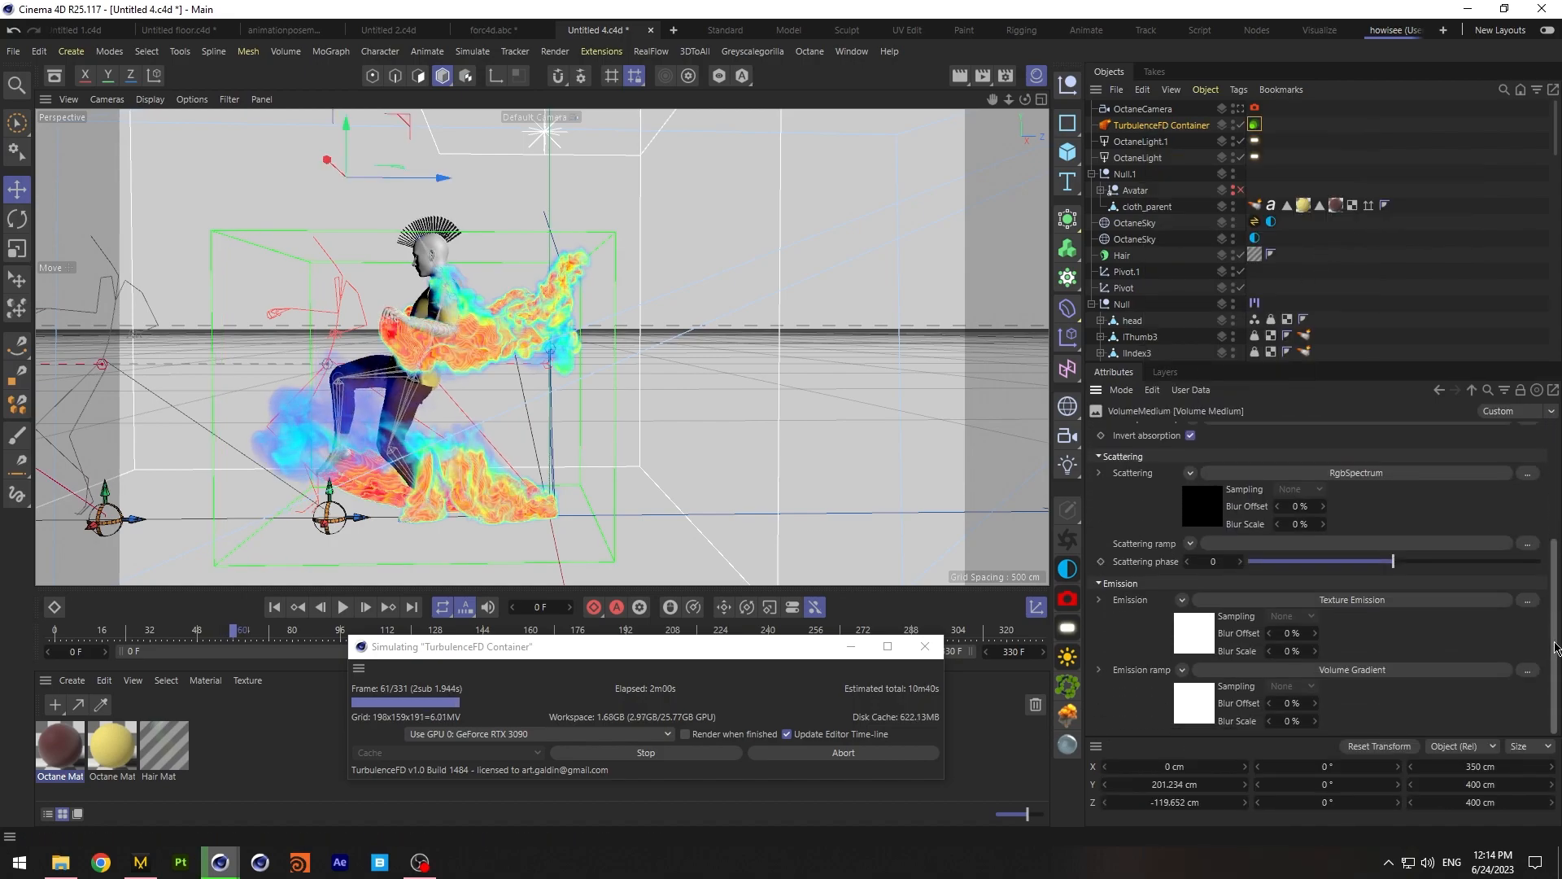
click(1181, 600)
click(1188, 644)
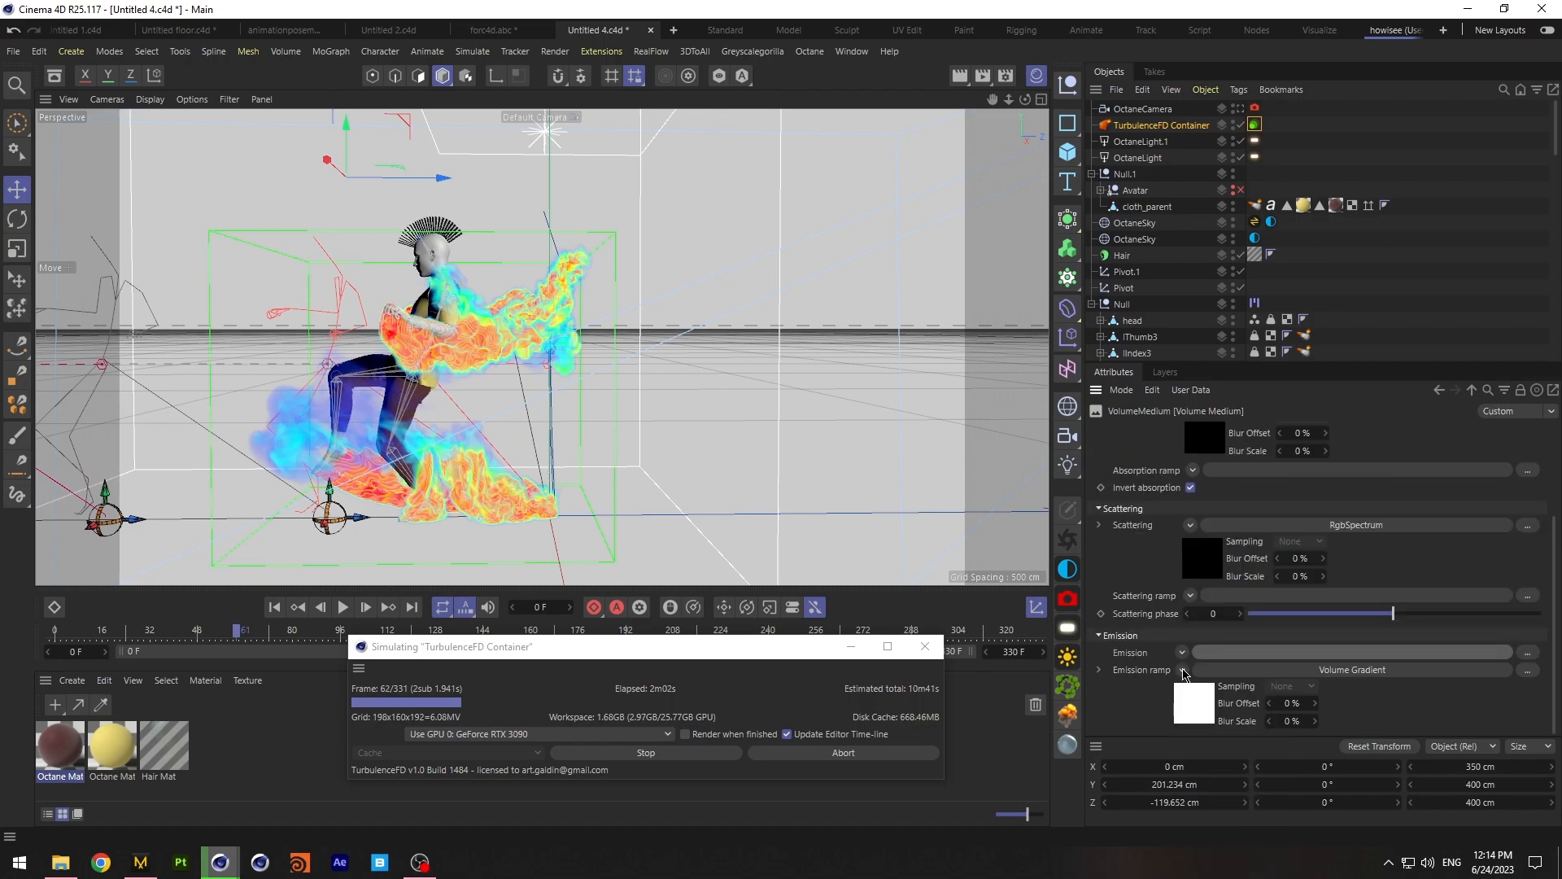
click(1184, 670)
click(1211, 230)
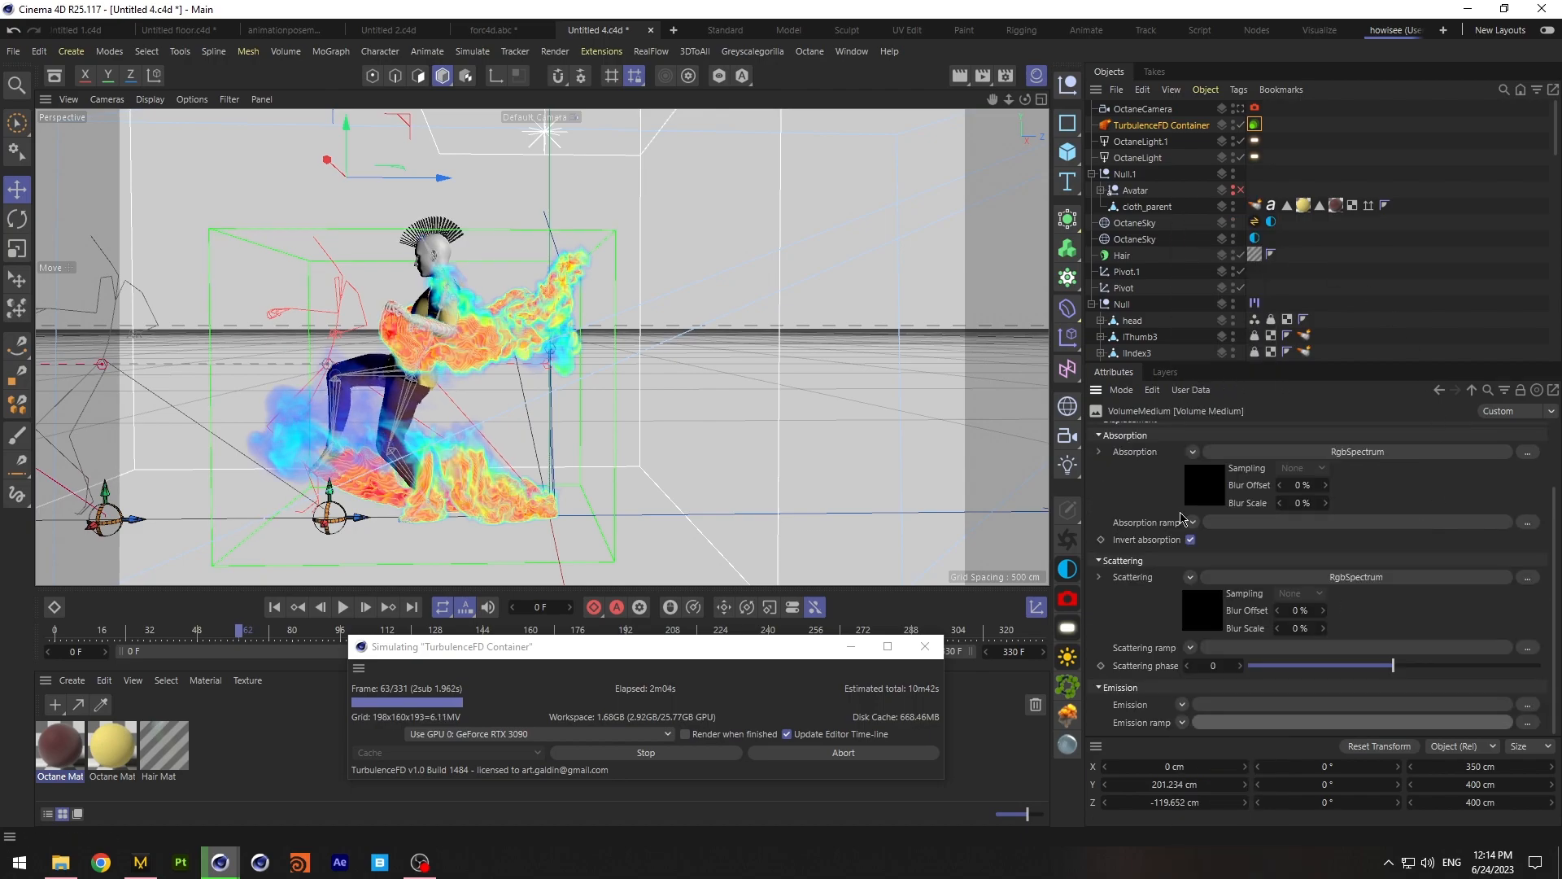
Set the Volume Medium's absorption colour to a mid grey of 51% brightness
click(1204, 485)
click(1166, 466)
drag(1275, 666, 1270, 663)
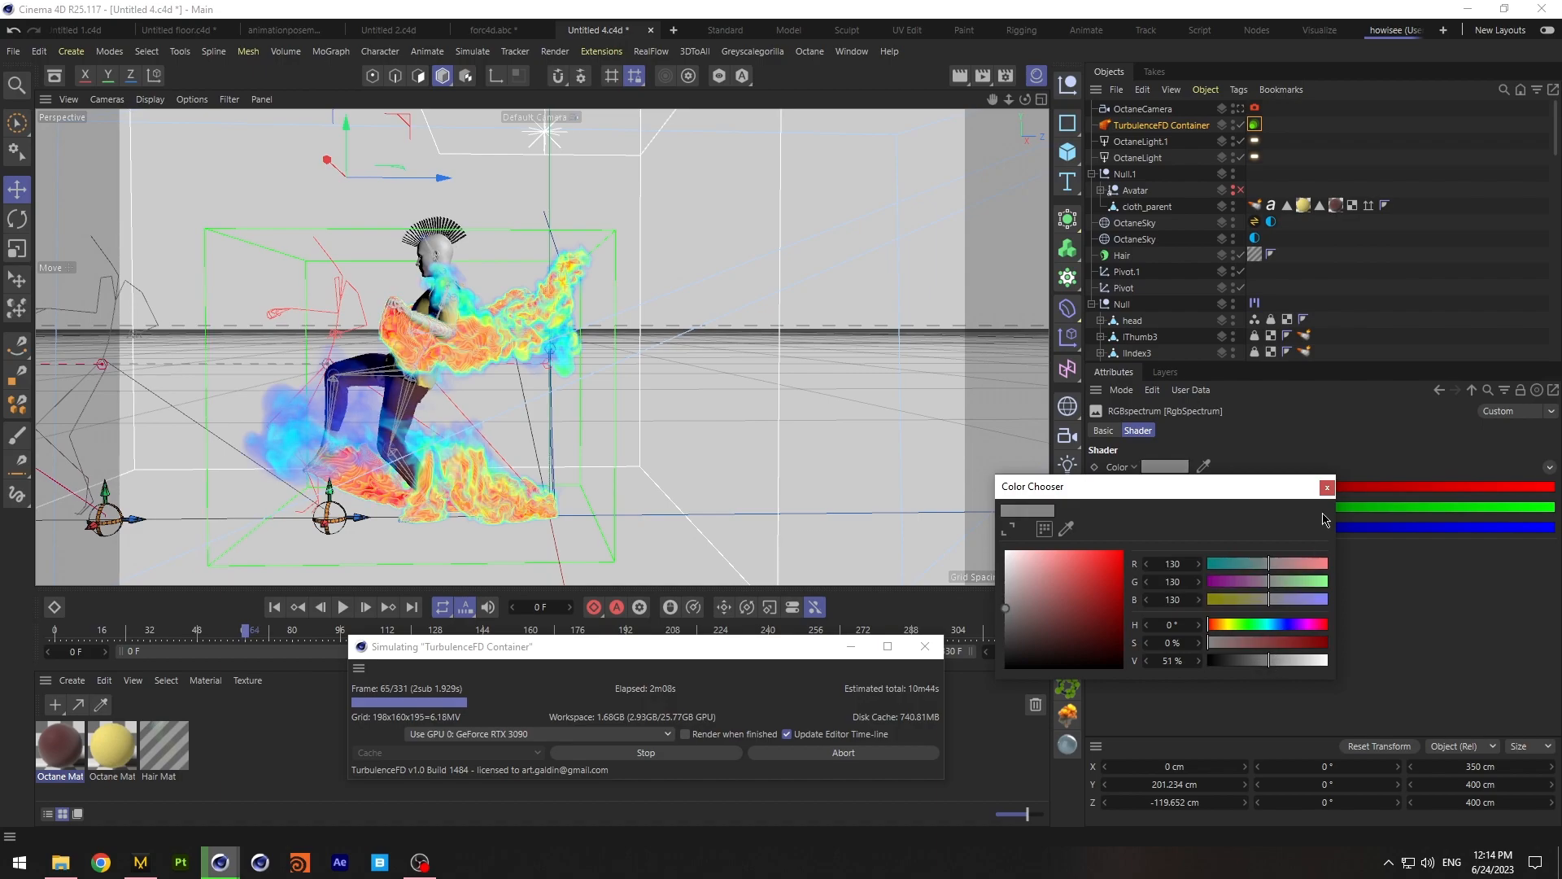
click(1327, 487)
click(1471, 390)
Set the Volume Medium's scattering colour to a light grey of 80% brightness and its density to about 29.18
click(1210, 699)
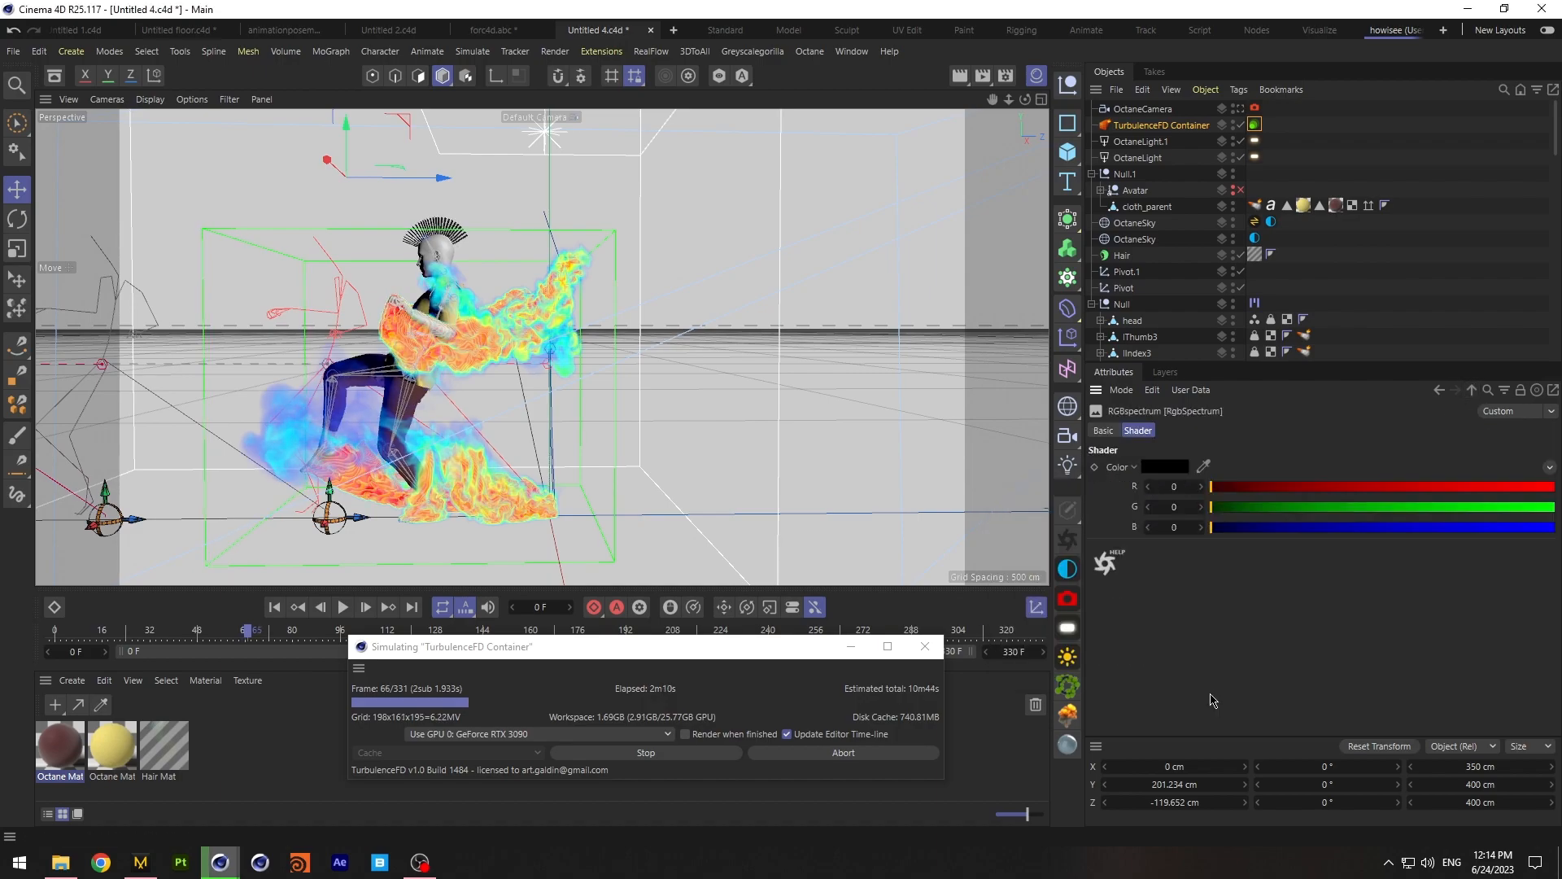
click(1165, 466)
drag(1300, 661, 1304, 665)
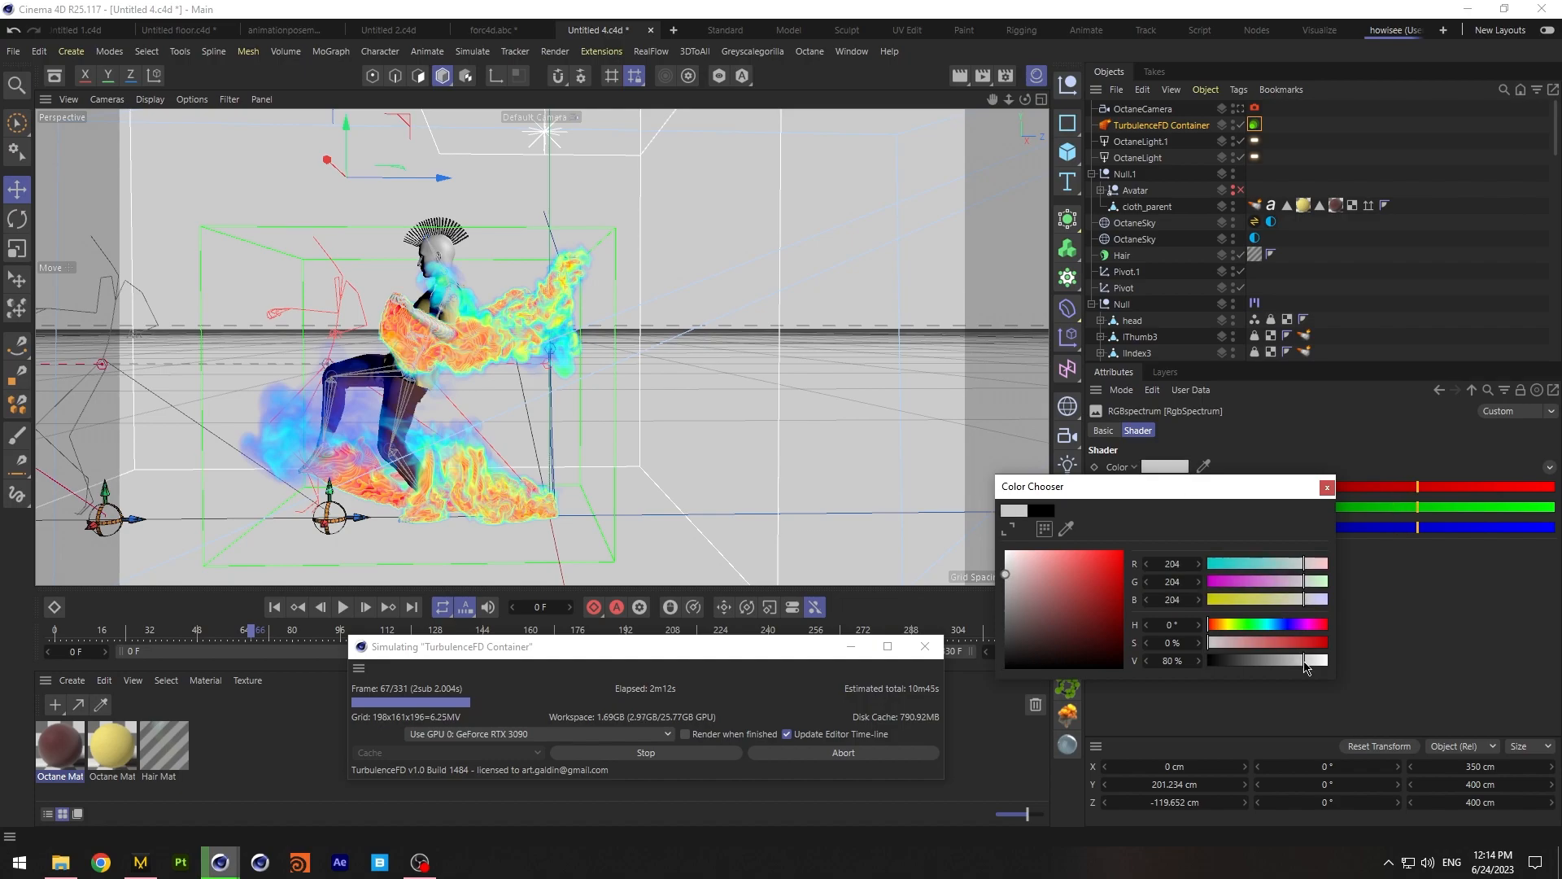
click(1328, 488)
click(1469, 389)
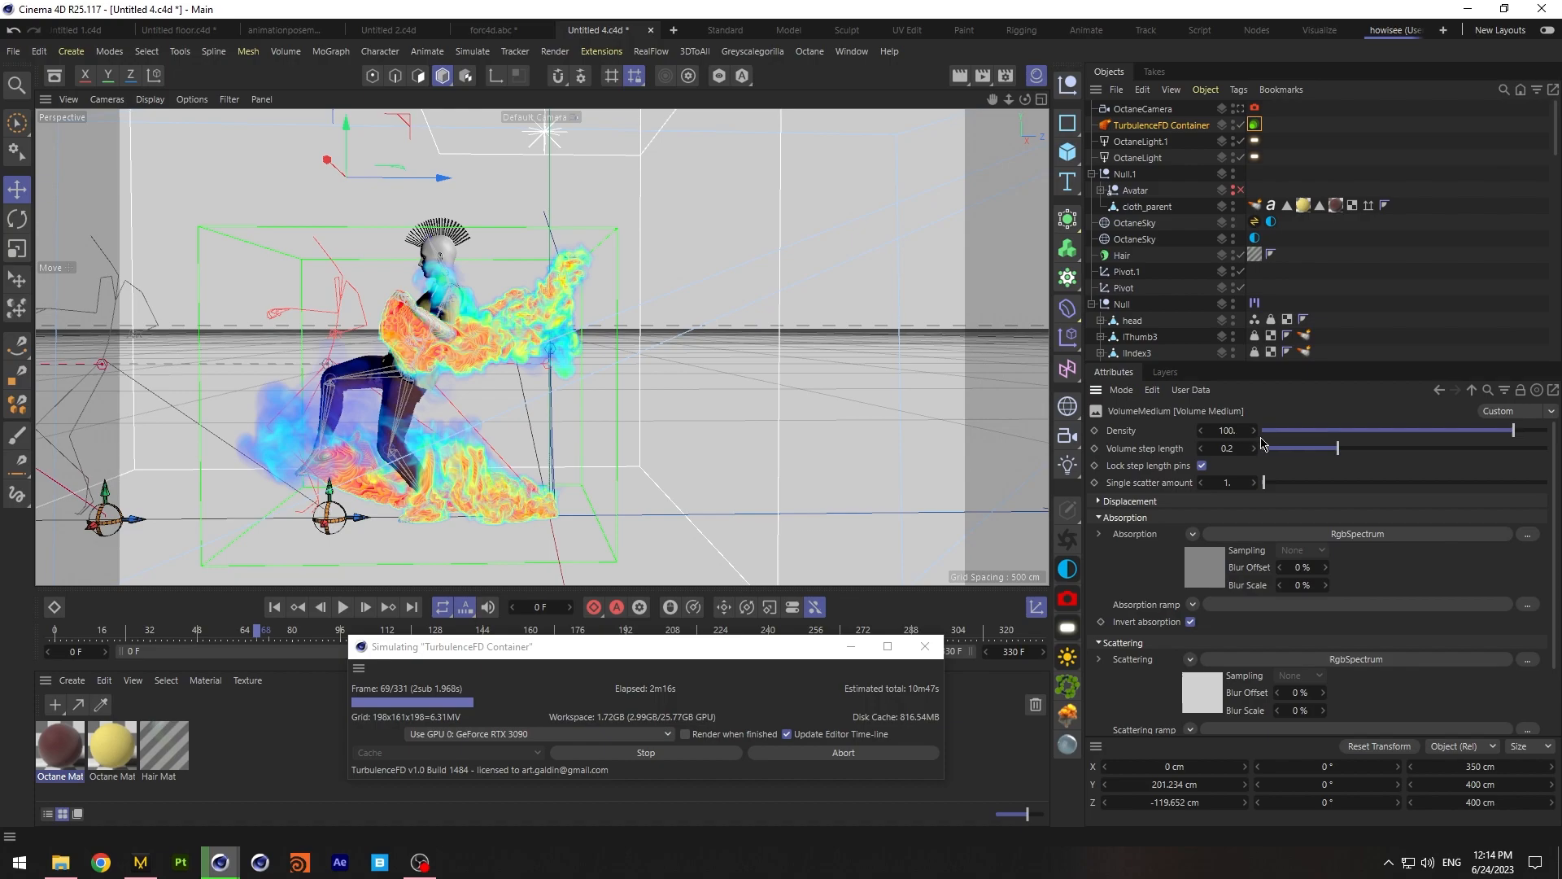
drag(1471, 433, 1493, 435)
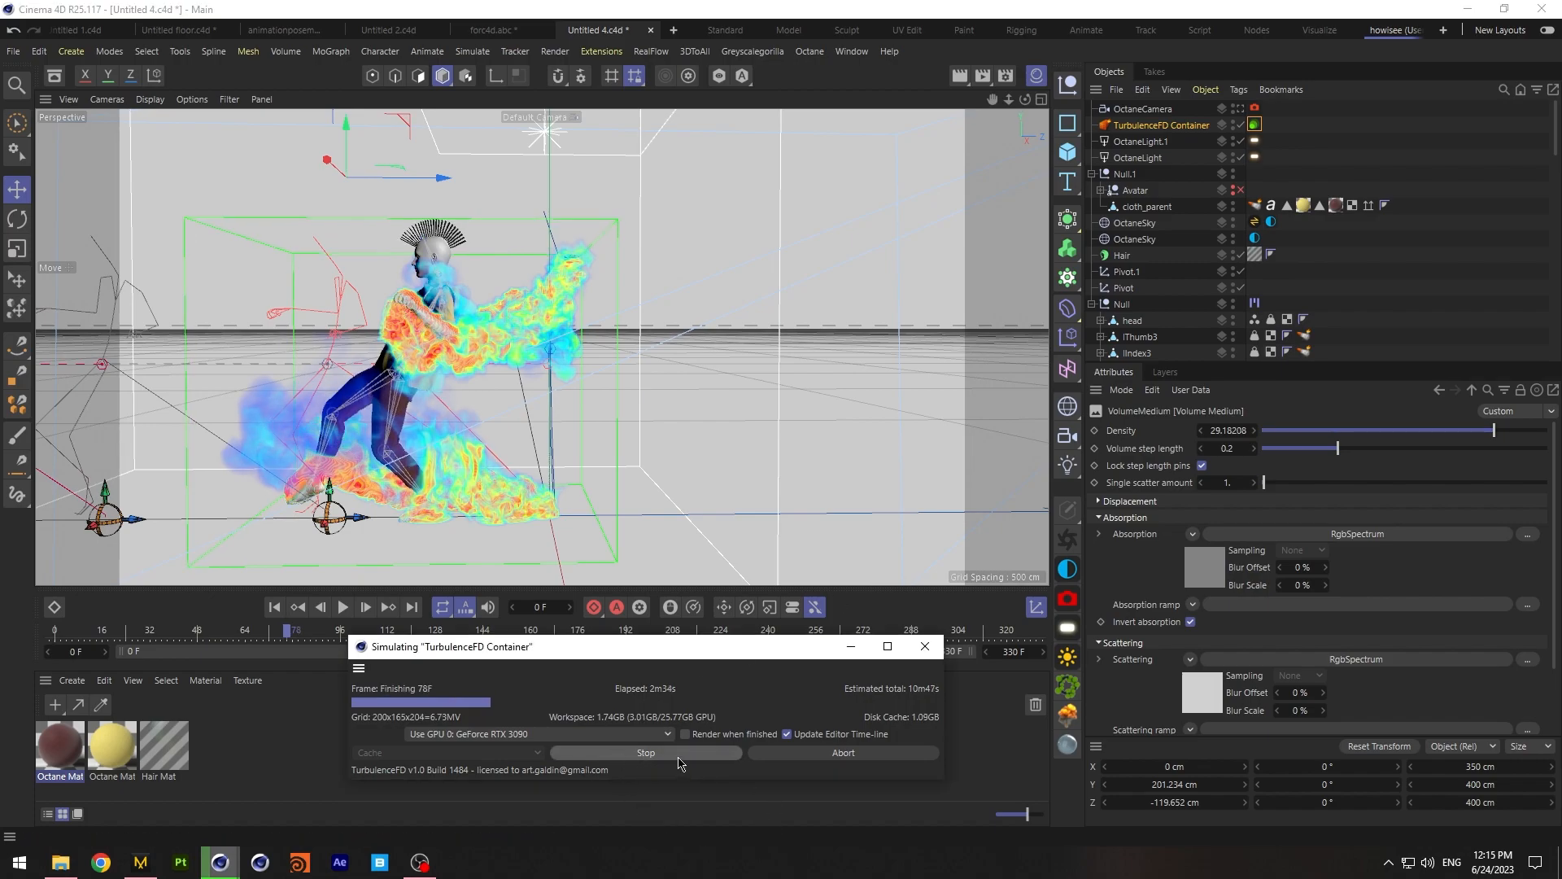
Stop the running simulation, keeping the existing cache, and save the project
click(651, 753)
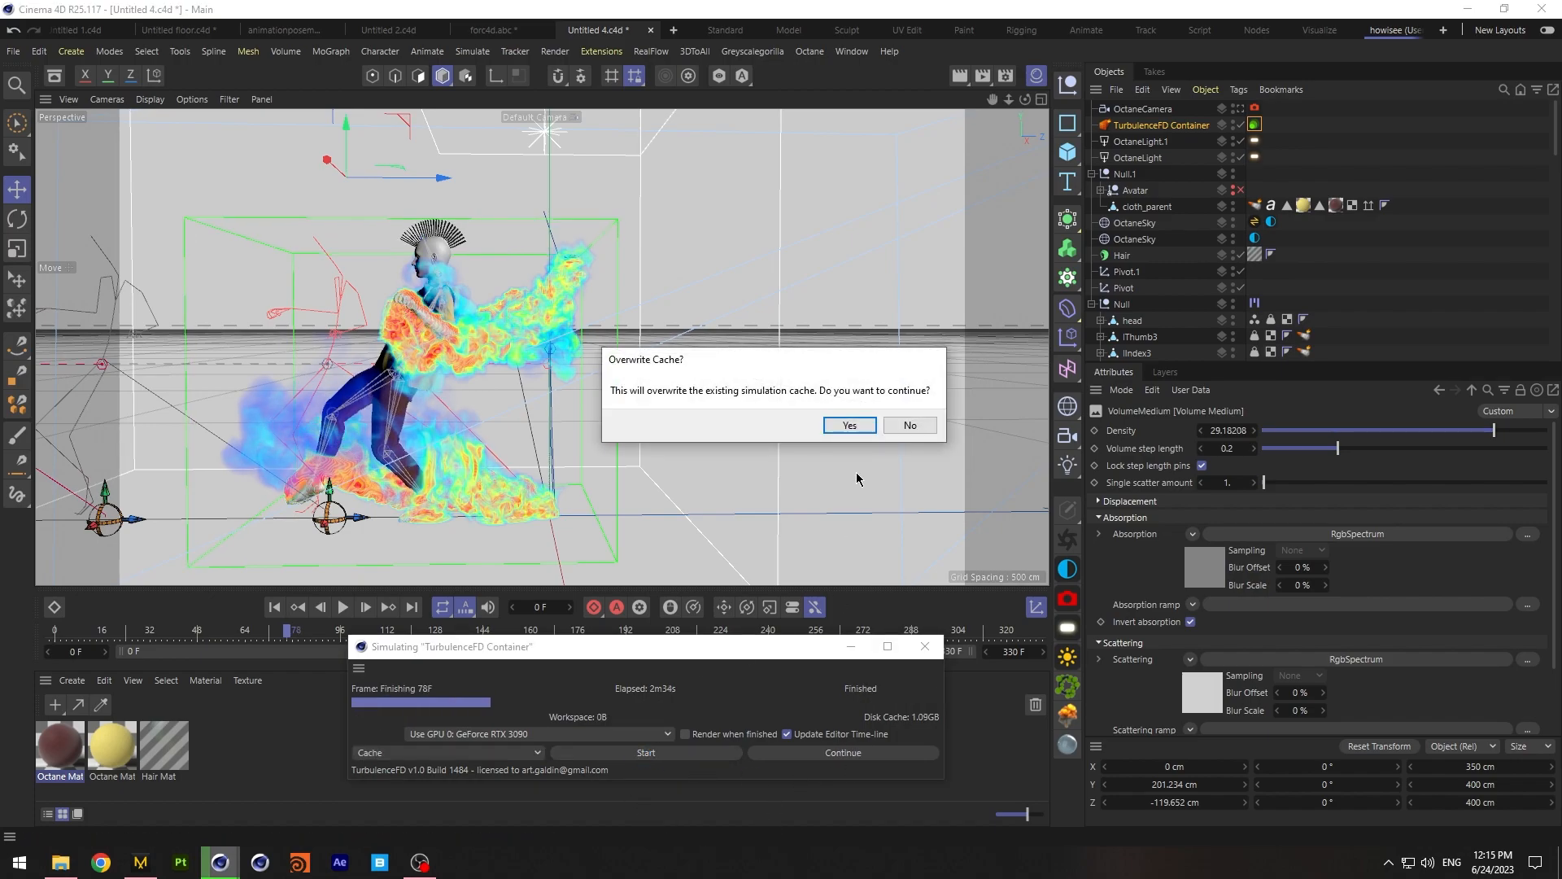
click(909, 426)
click(13, 51)
click(35, 218)
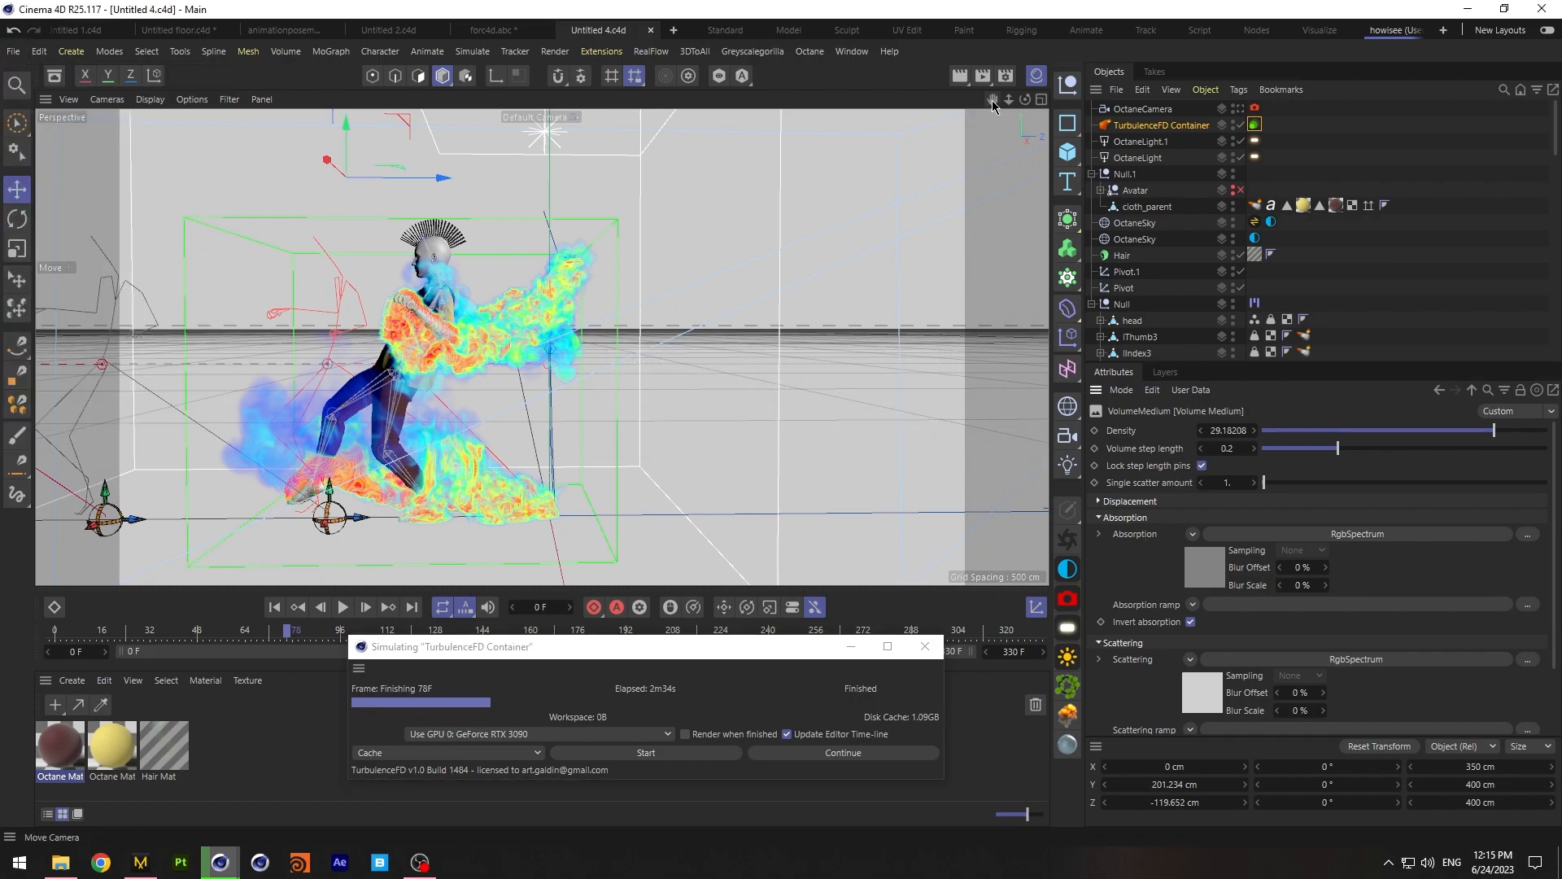
Frame the character larger with the simulation window out of the way and return to the first frame
drag(993, 101, 1121, 87)
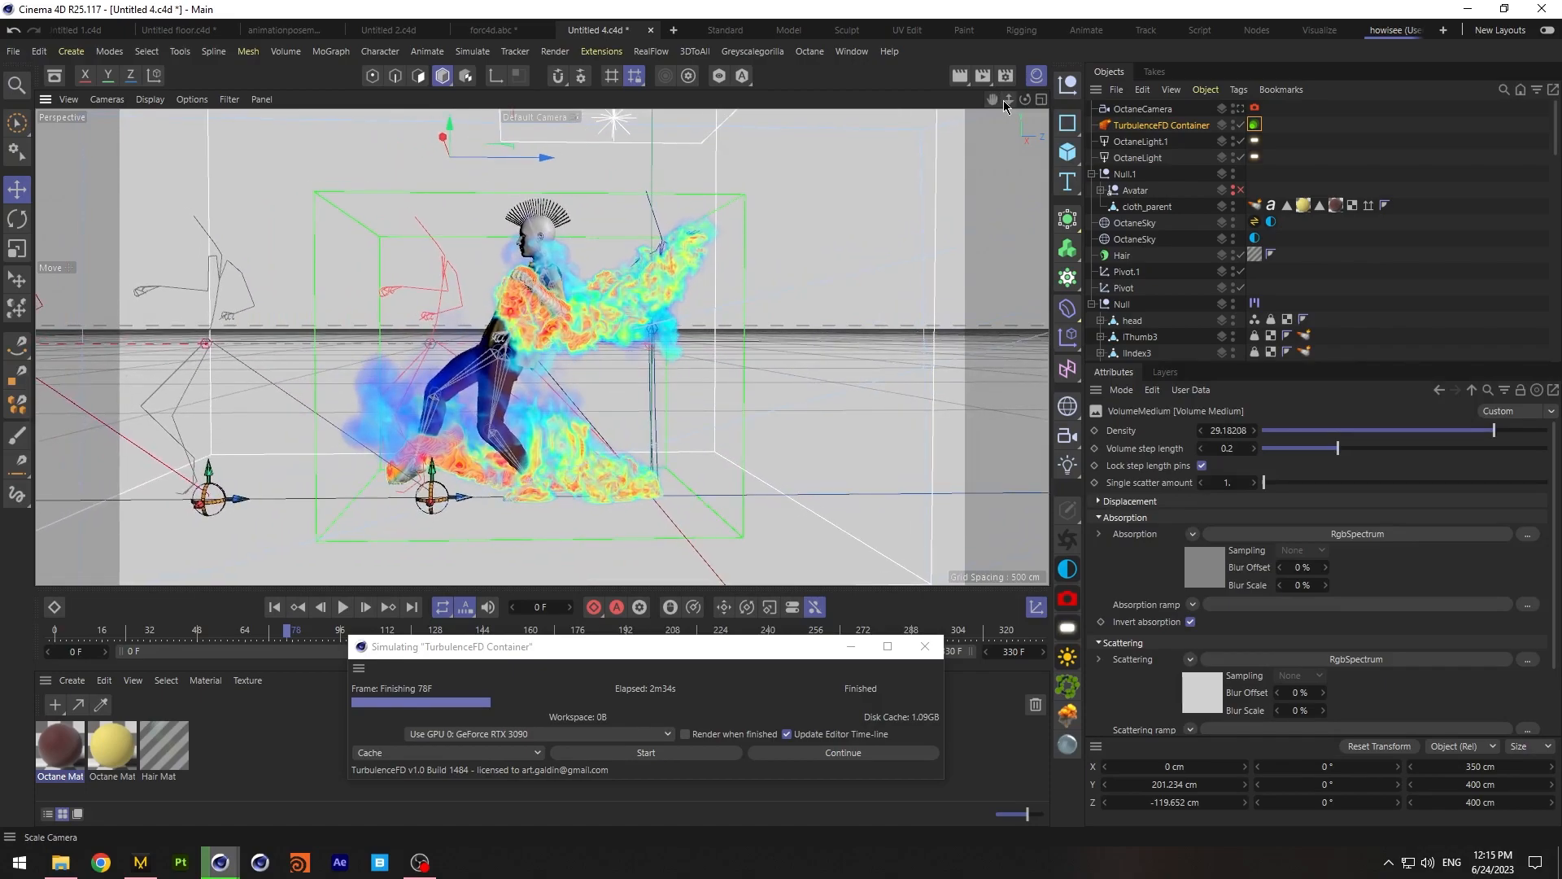
drag(1006, 105, 996, 103)
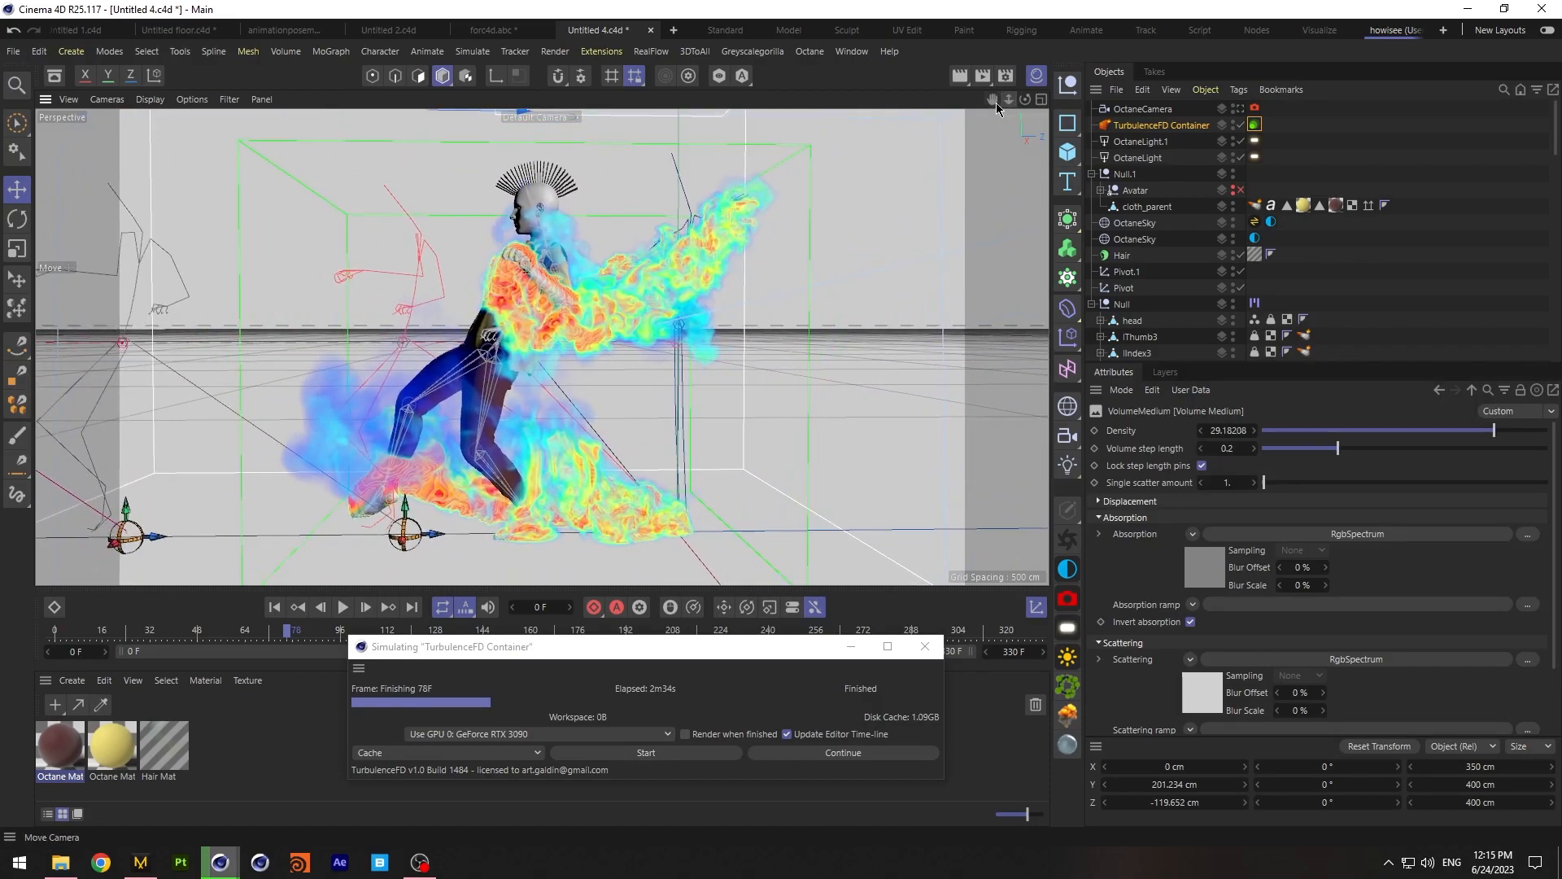
drag(602, 646, 863, 695)
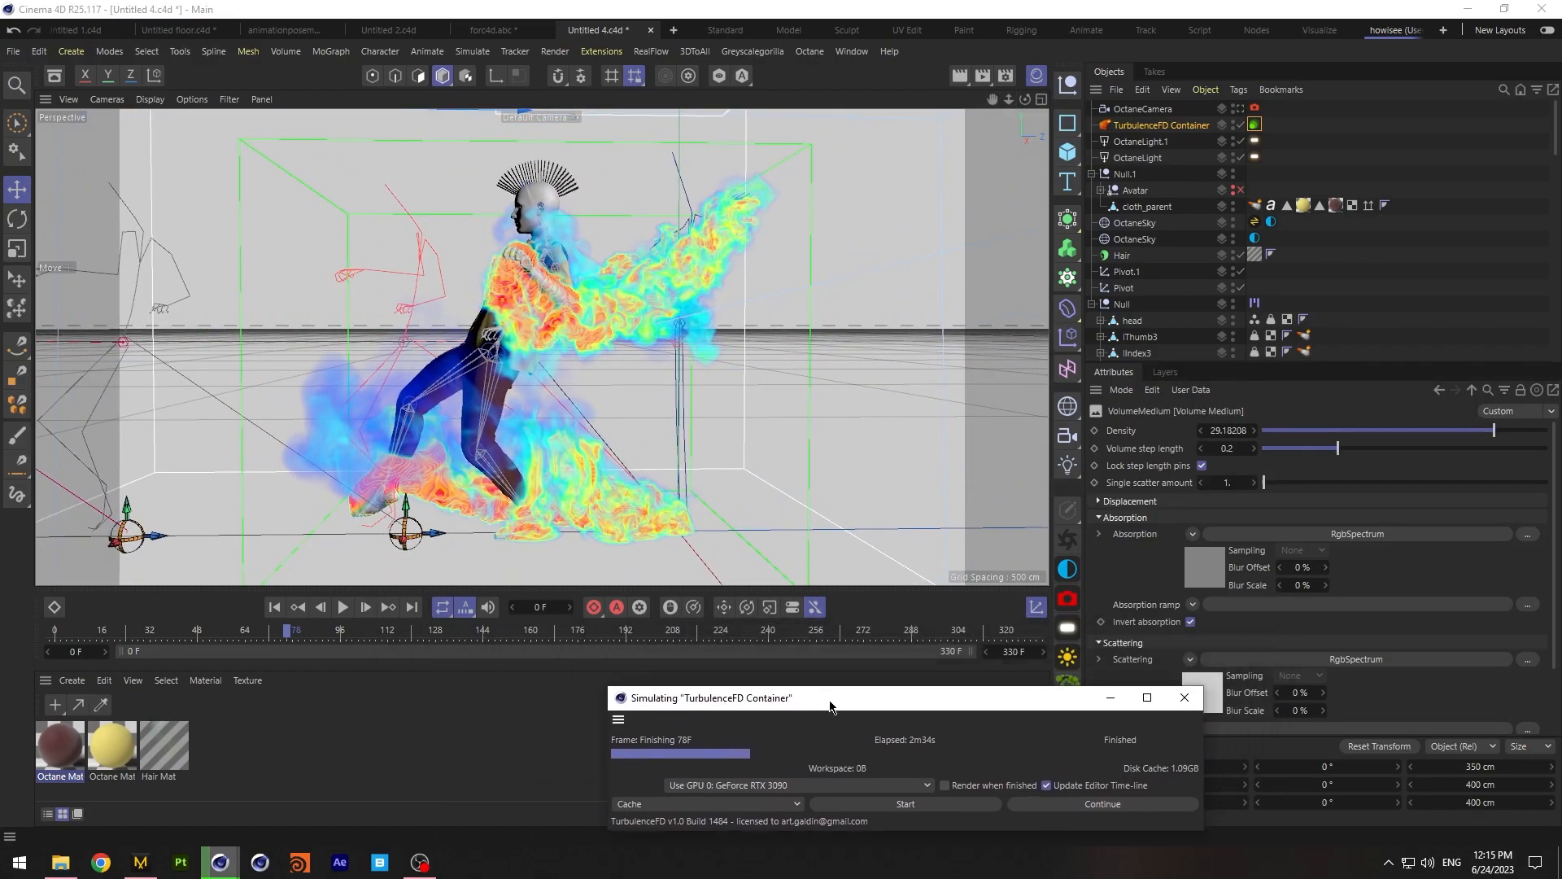
click(275, 609)
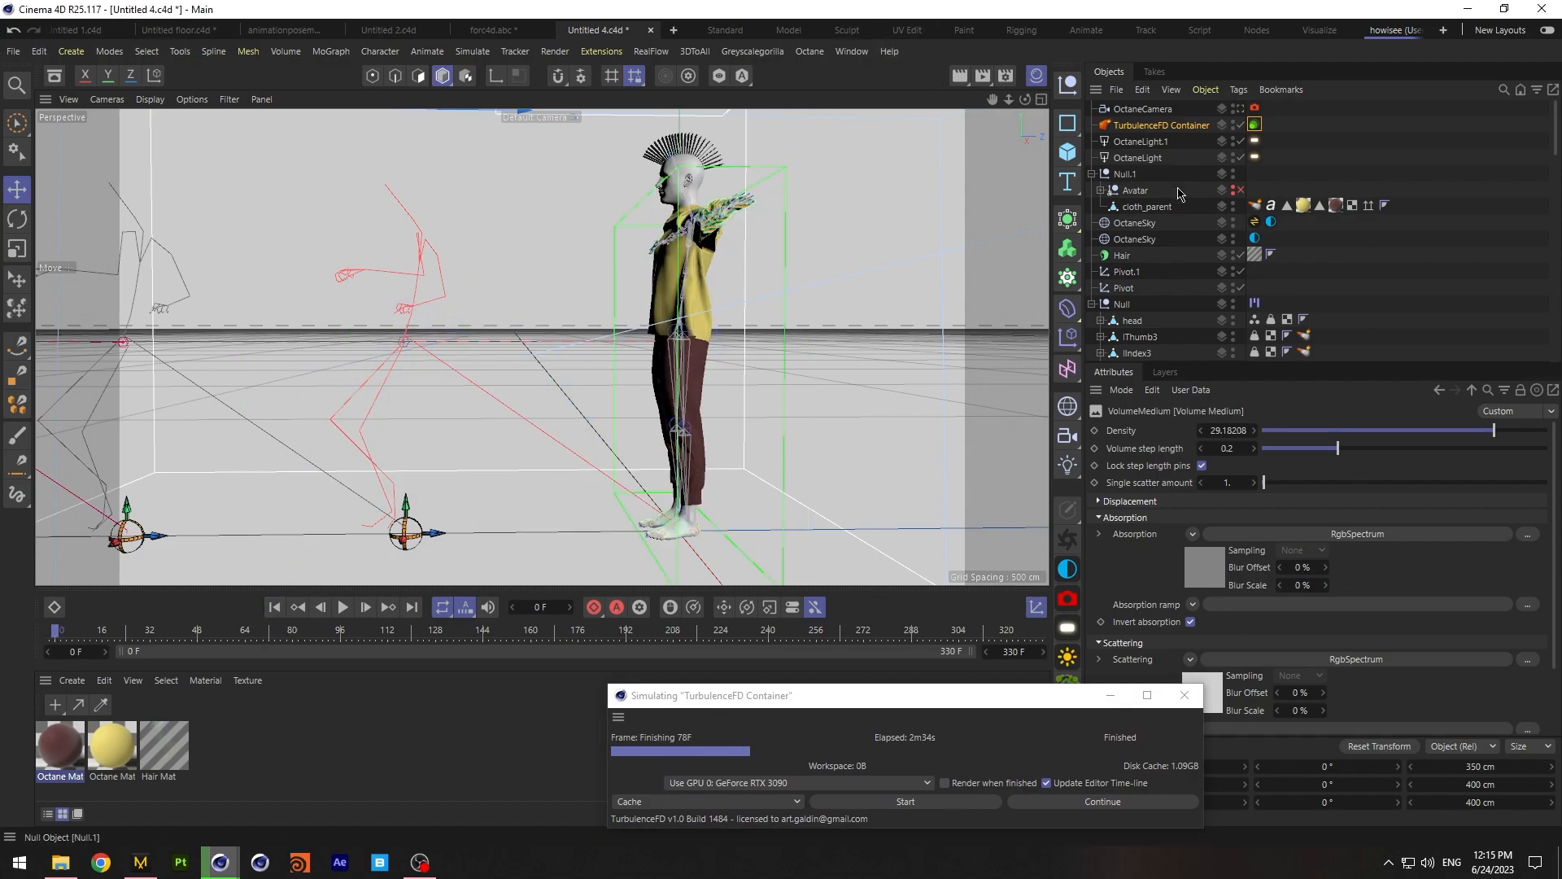
Expand the character's joint hierarchy from mixamorig:Hips through the spine joints down to mixamorig:Head
click(1139, 158)
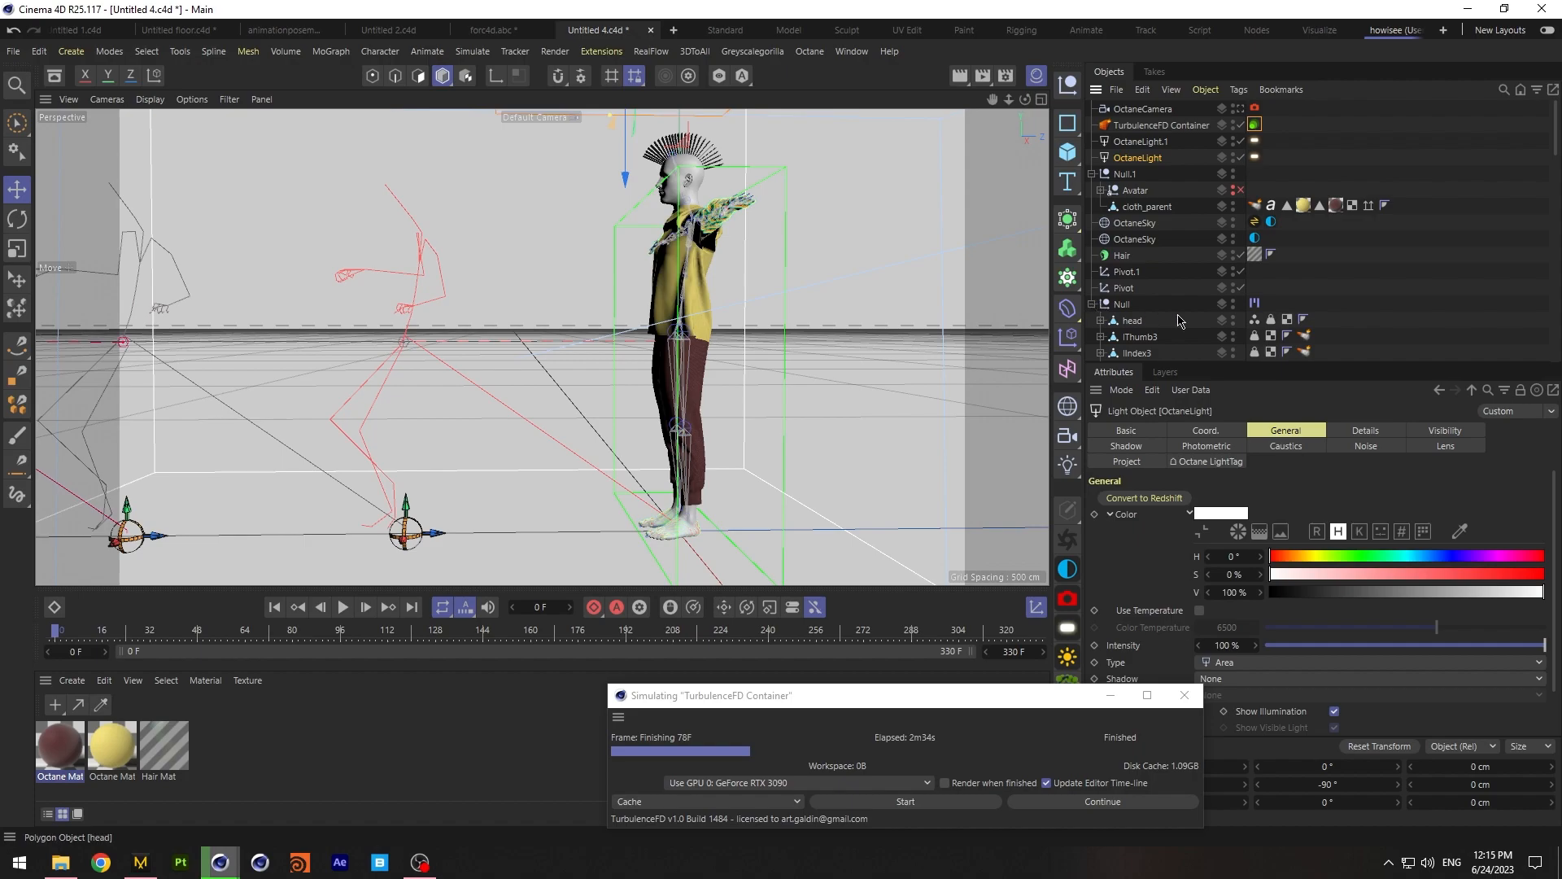
scroll(1171, 317, down, 10)
scroll(1155, 321, down, 6)
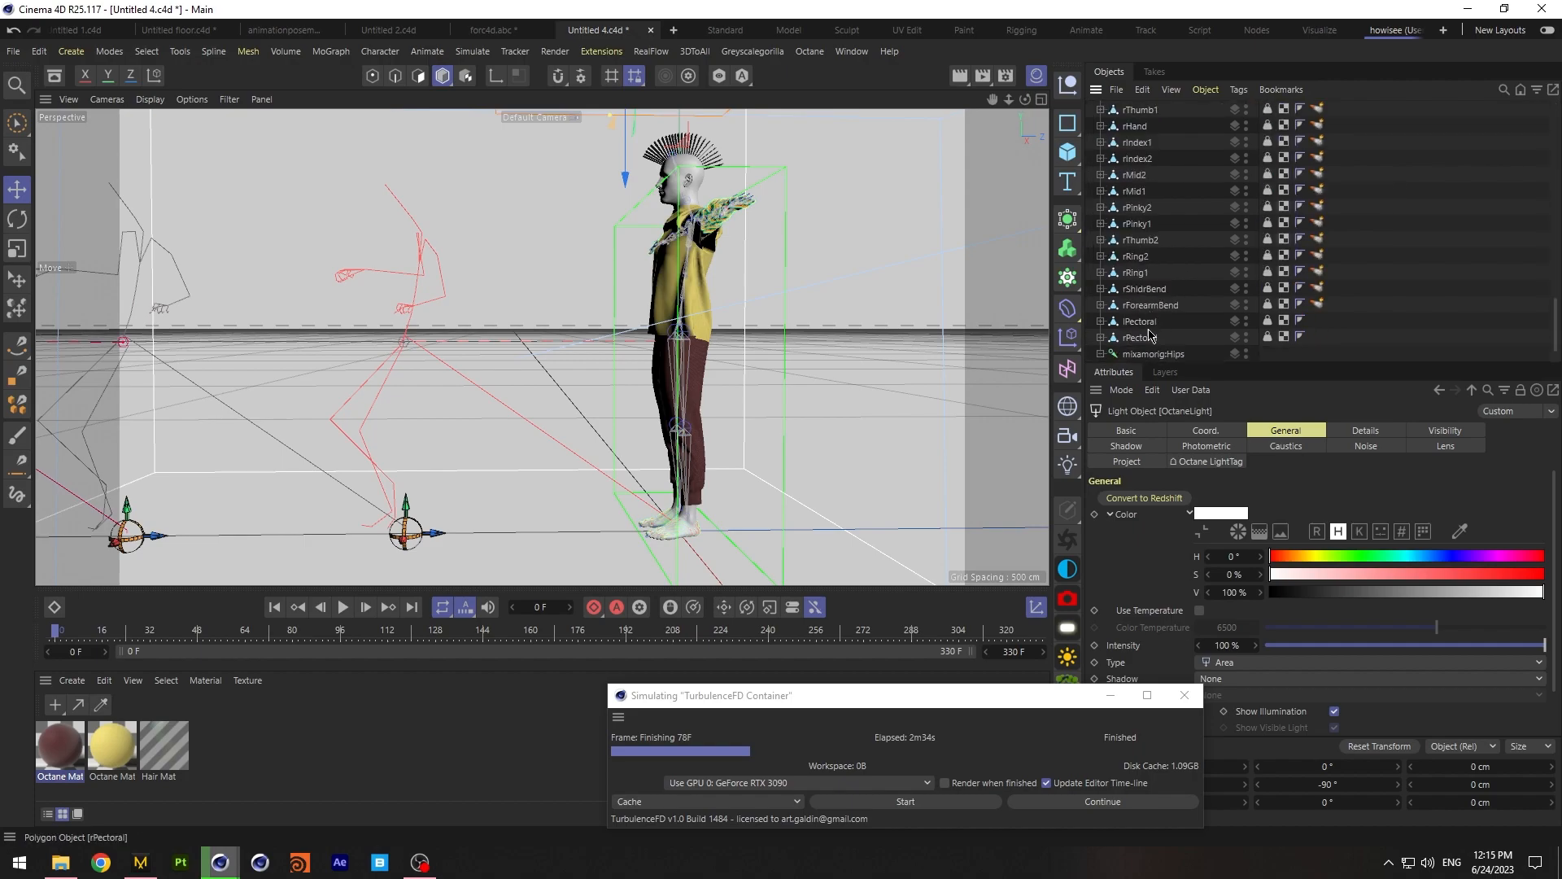
click(1109, 321)
click(1118, 338)
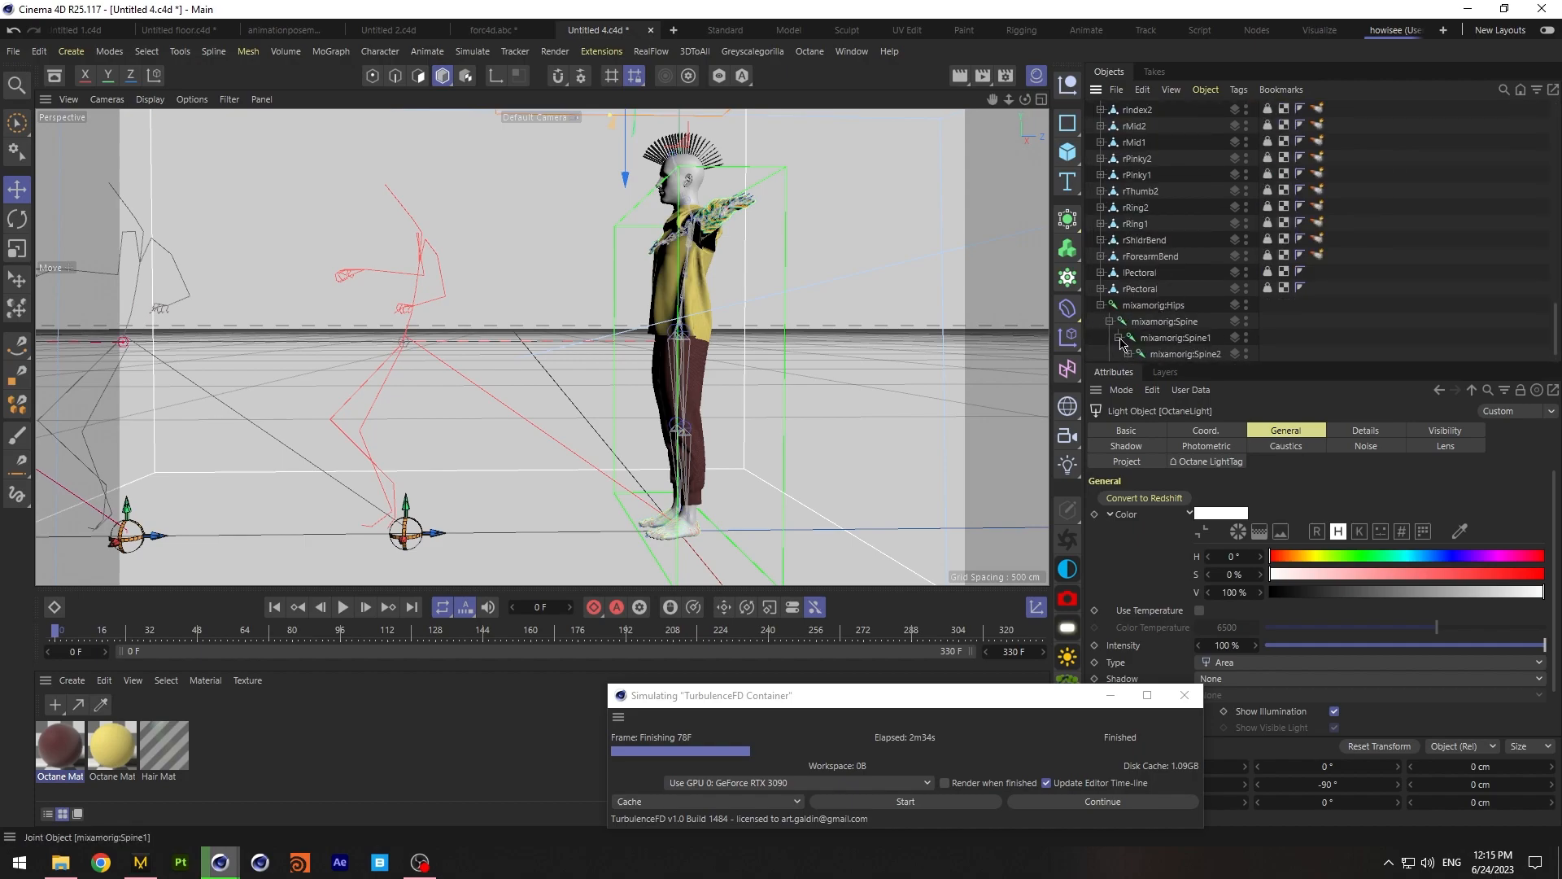
click(1127, 355)
scroll(1193, 313, down, 1)
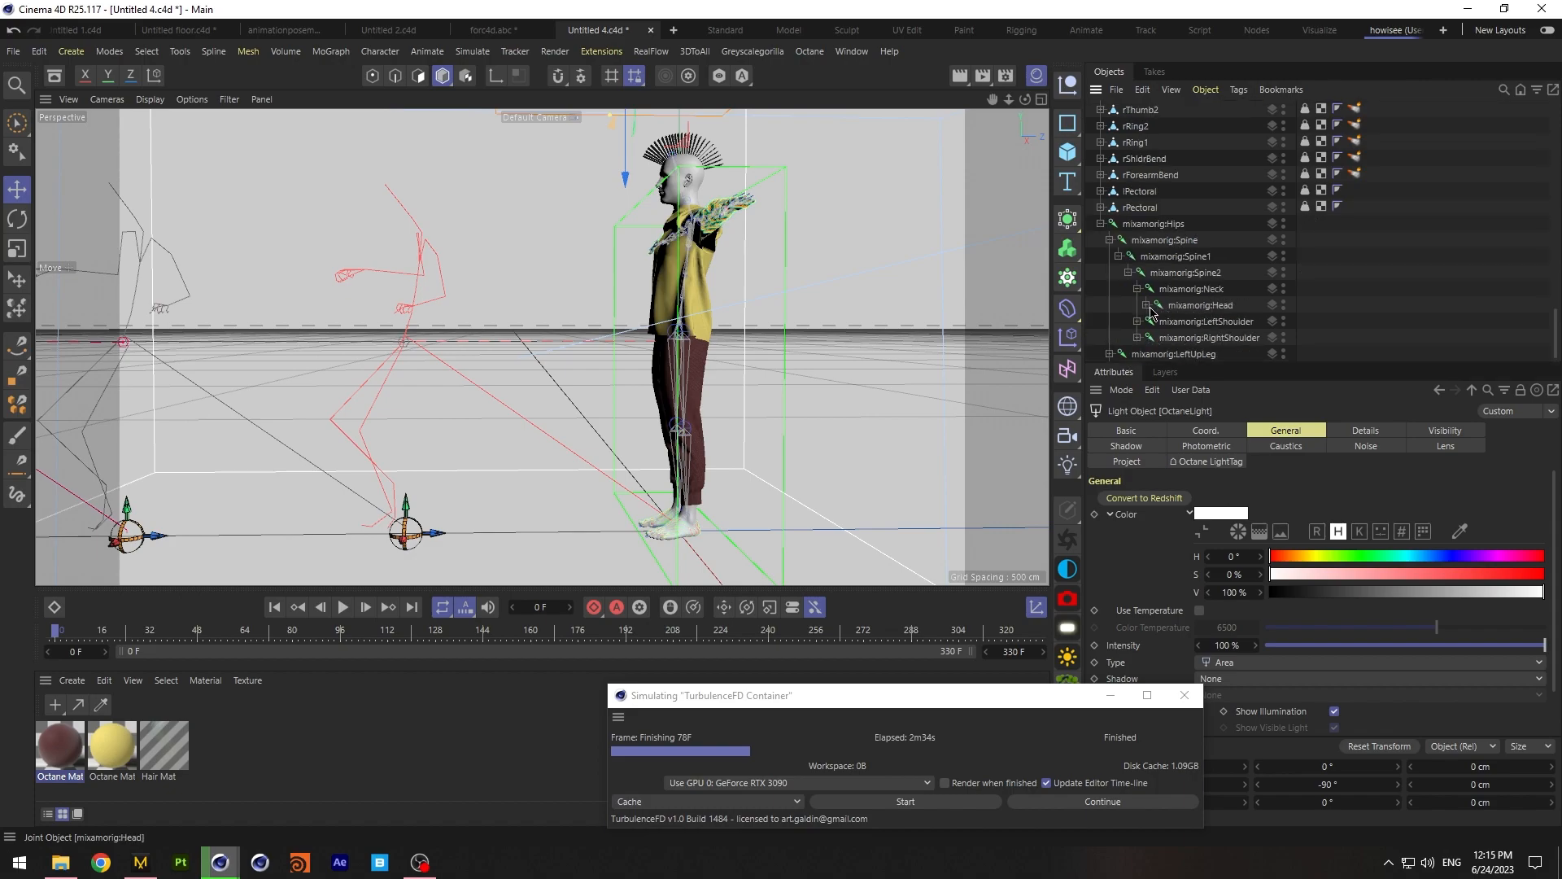
Parent both Octane lights under the mixamorig:Head joint and save the project
scroll(1163, 228, up, 10)
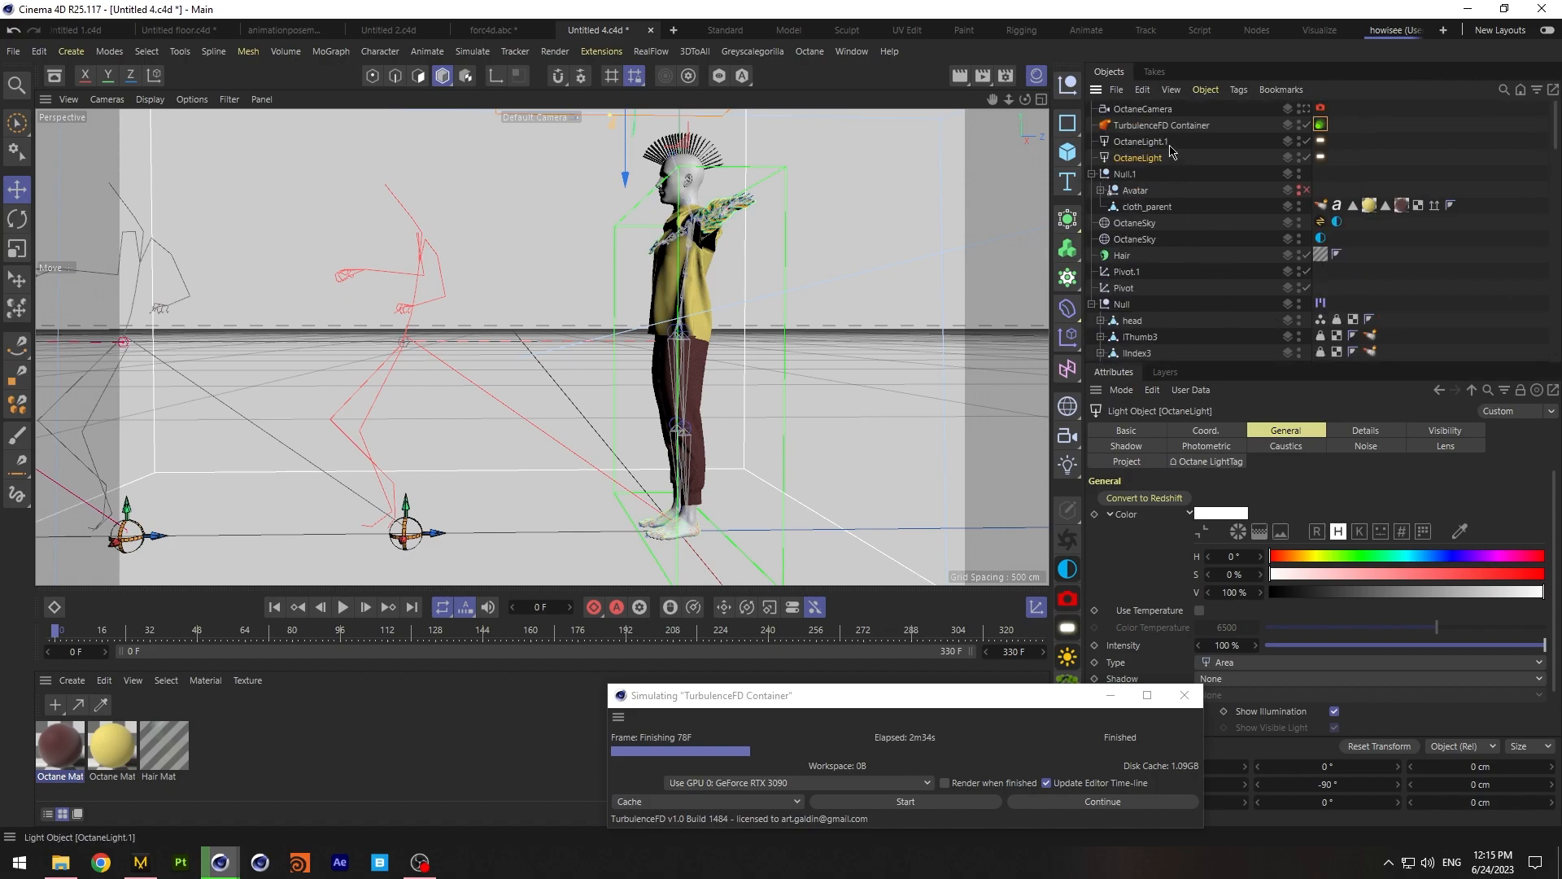
ctrl+click(1154, 159)
scroll(1174, 353, down, 4)
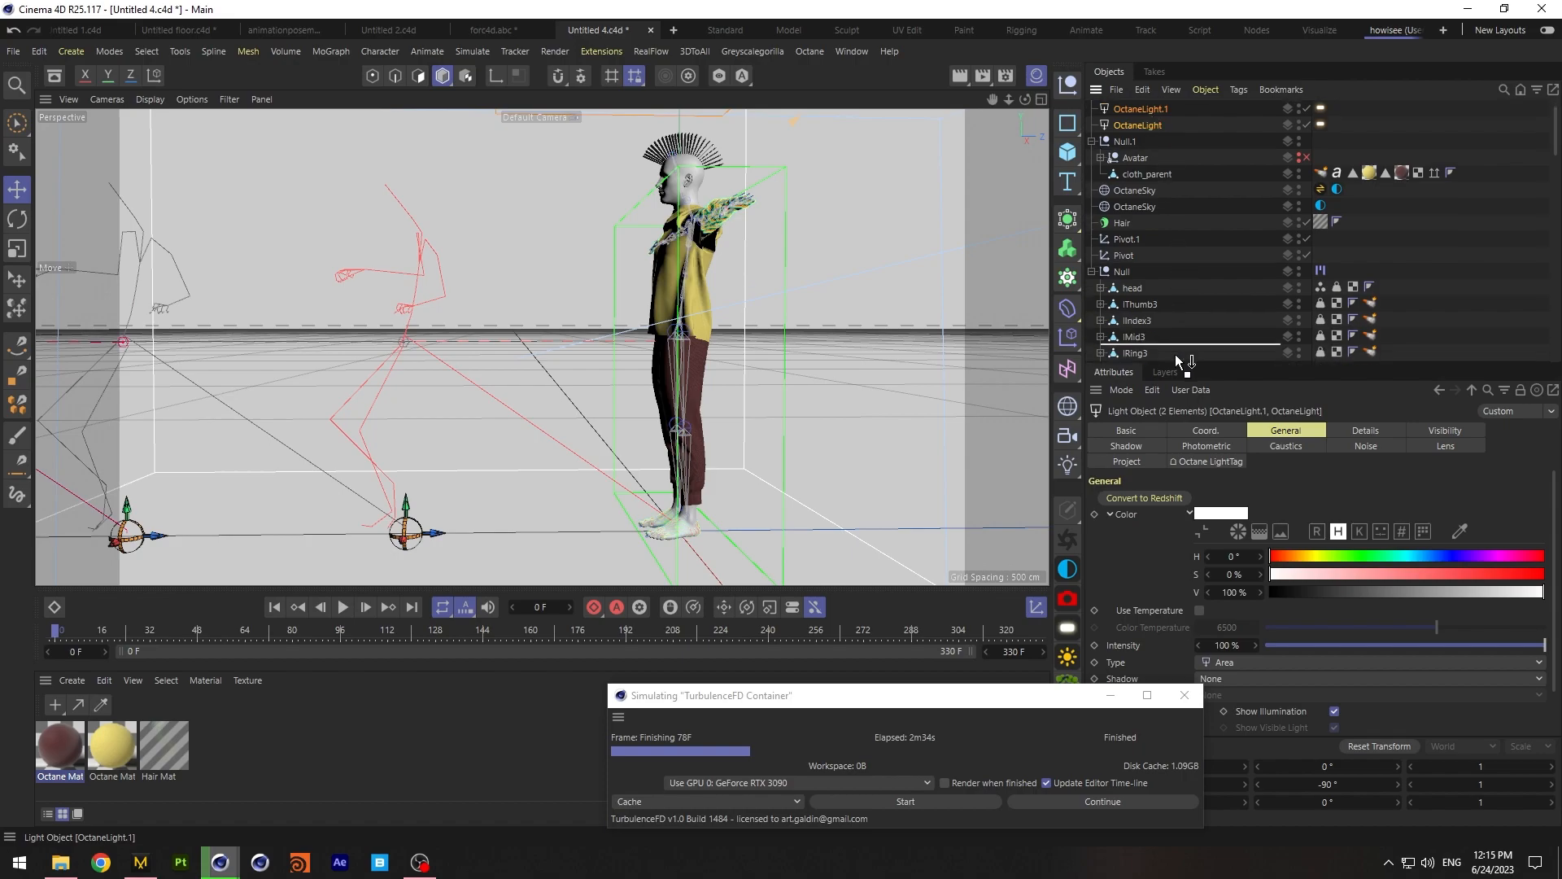
scroll(1173, 358, down, 10)
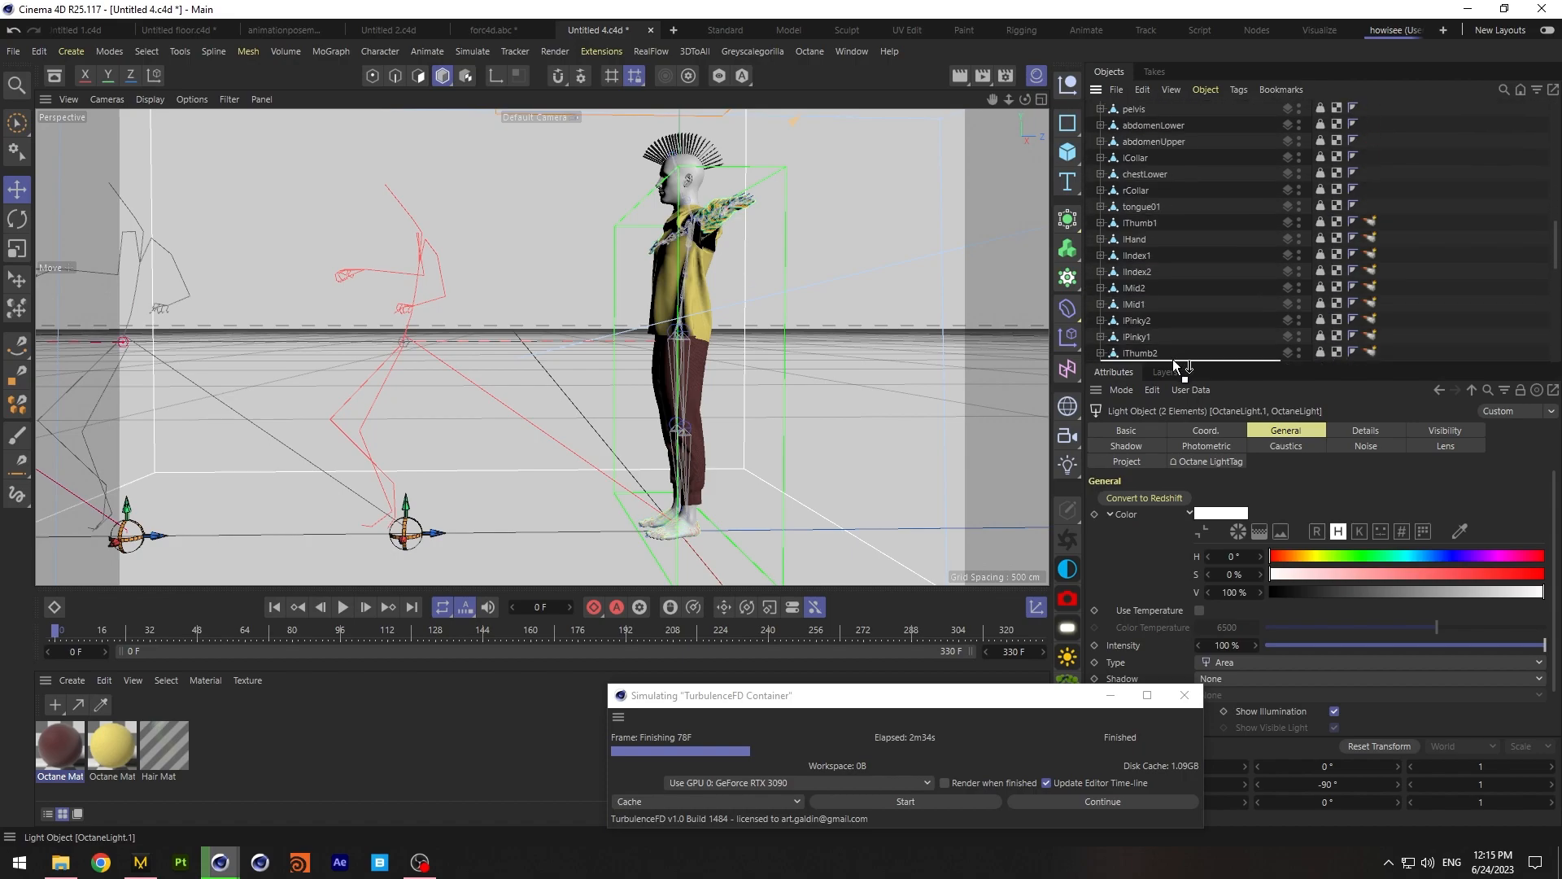
drag(1173, 359, 1202, 273)
click(1251, 160)
click(15, 50)
click(49, 174)
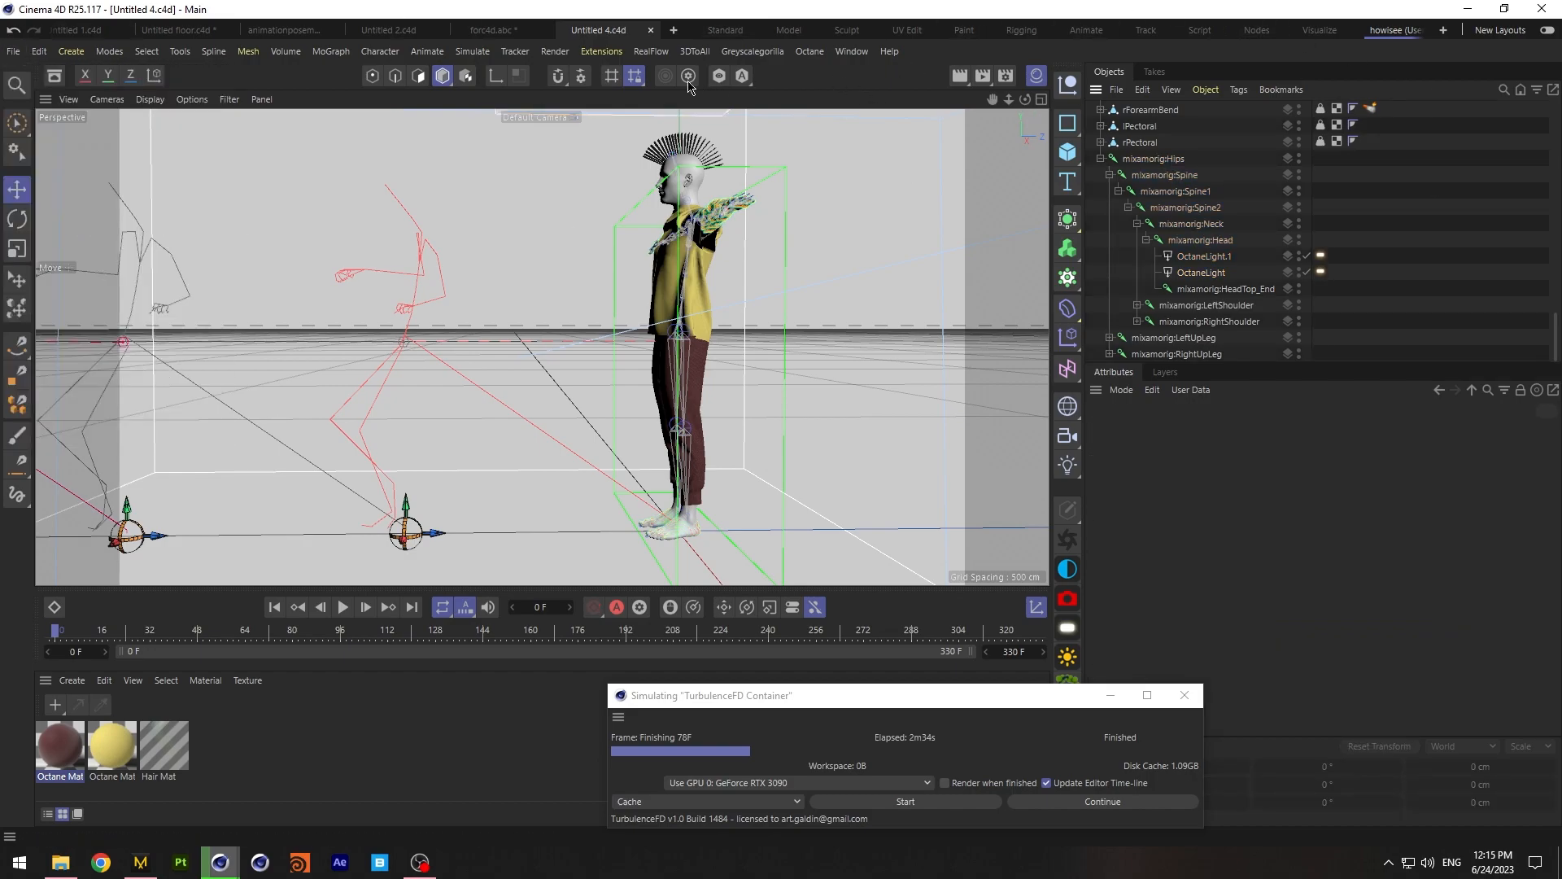
Open the Octane Live Viewer and place its window beside the character so the viewport stays visible
mouse_move(231, 872)
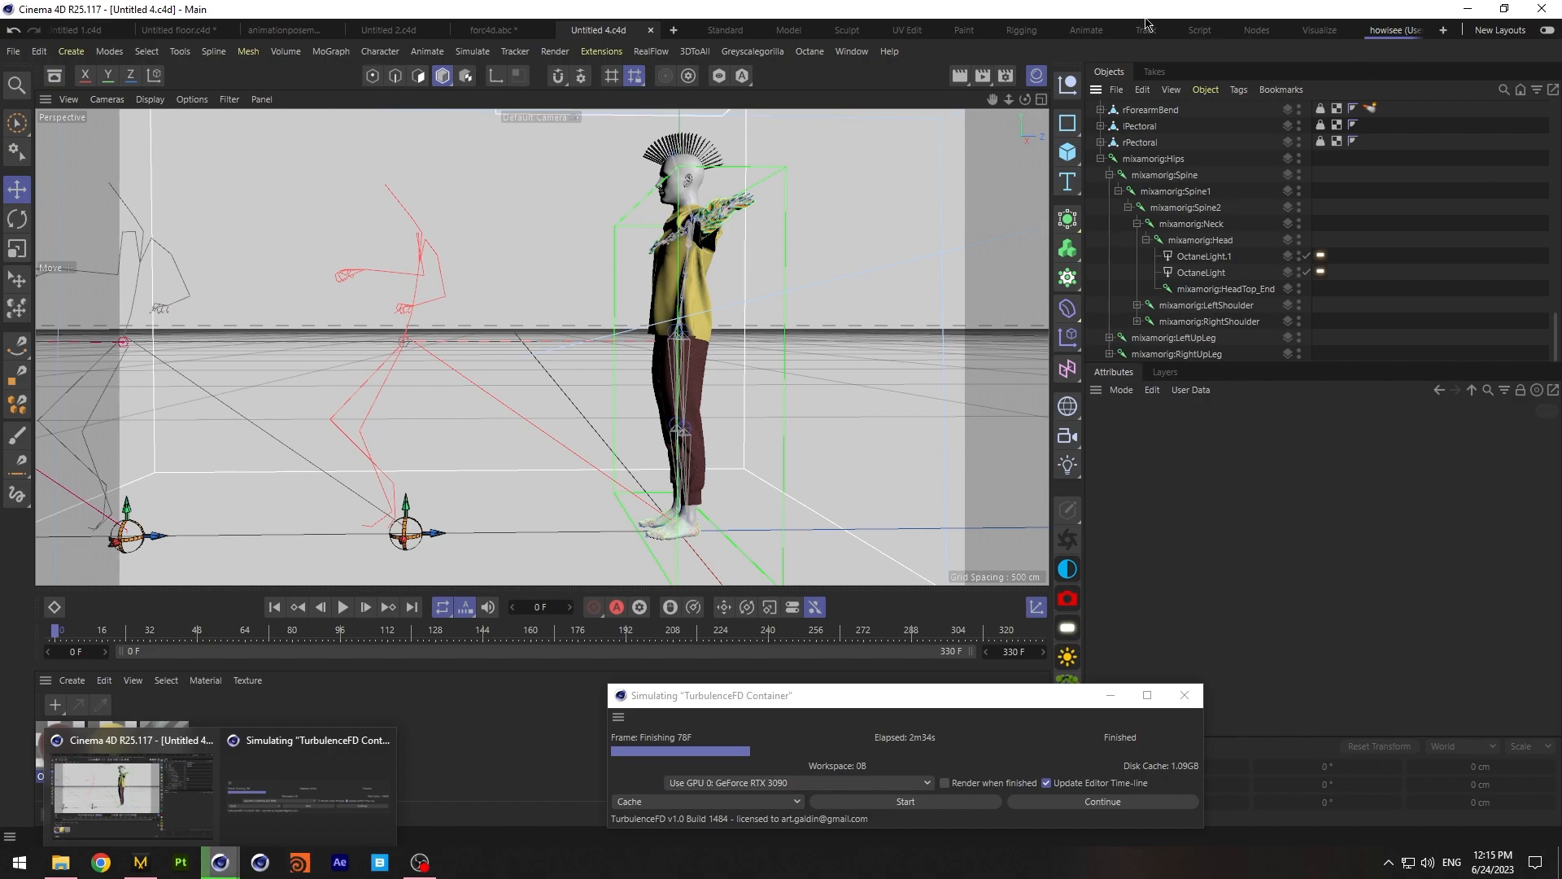
click(809, 50)
click(824, 70)
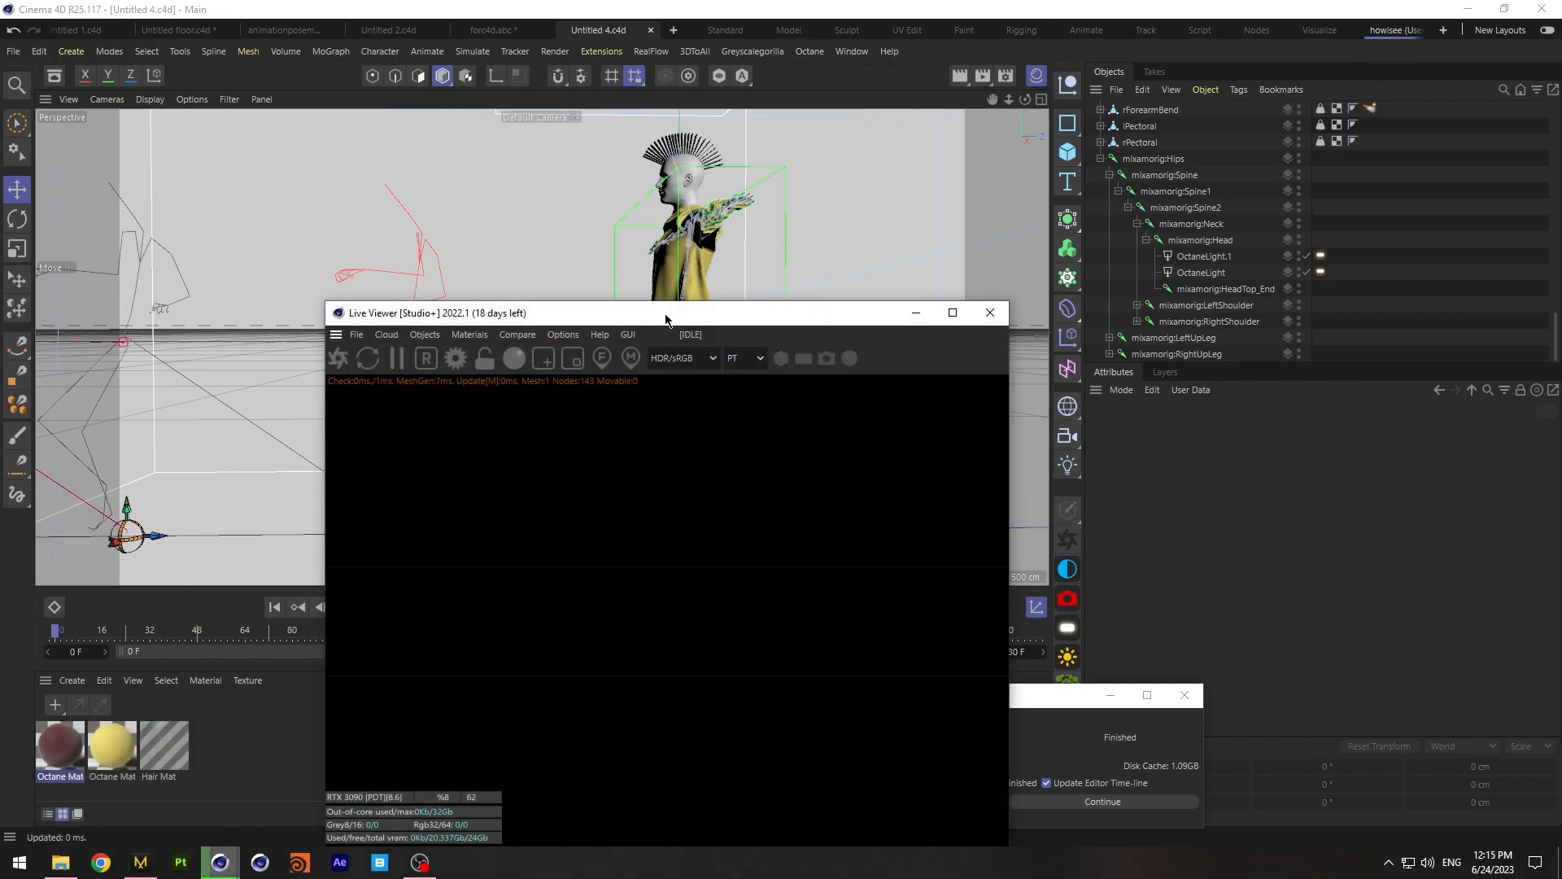
drag(666, 318, 610, 148)
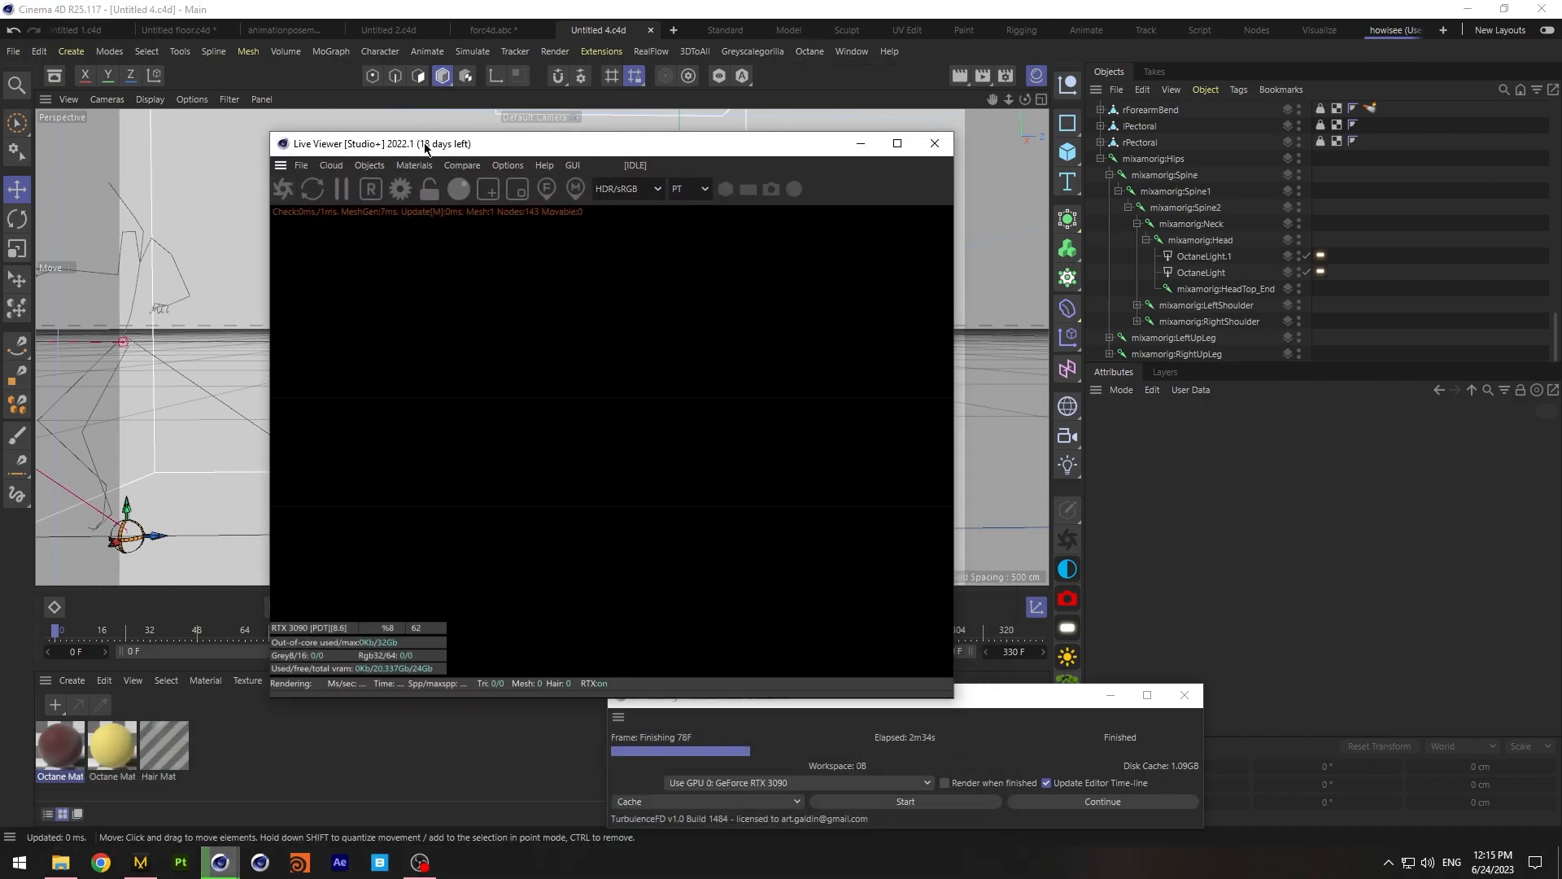
drag(425, 146, 928, 138)
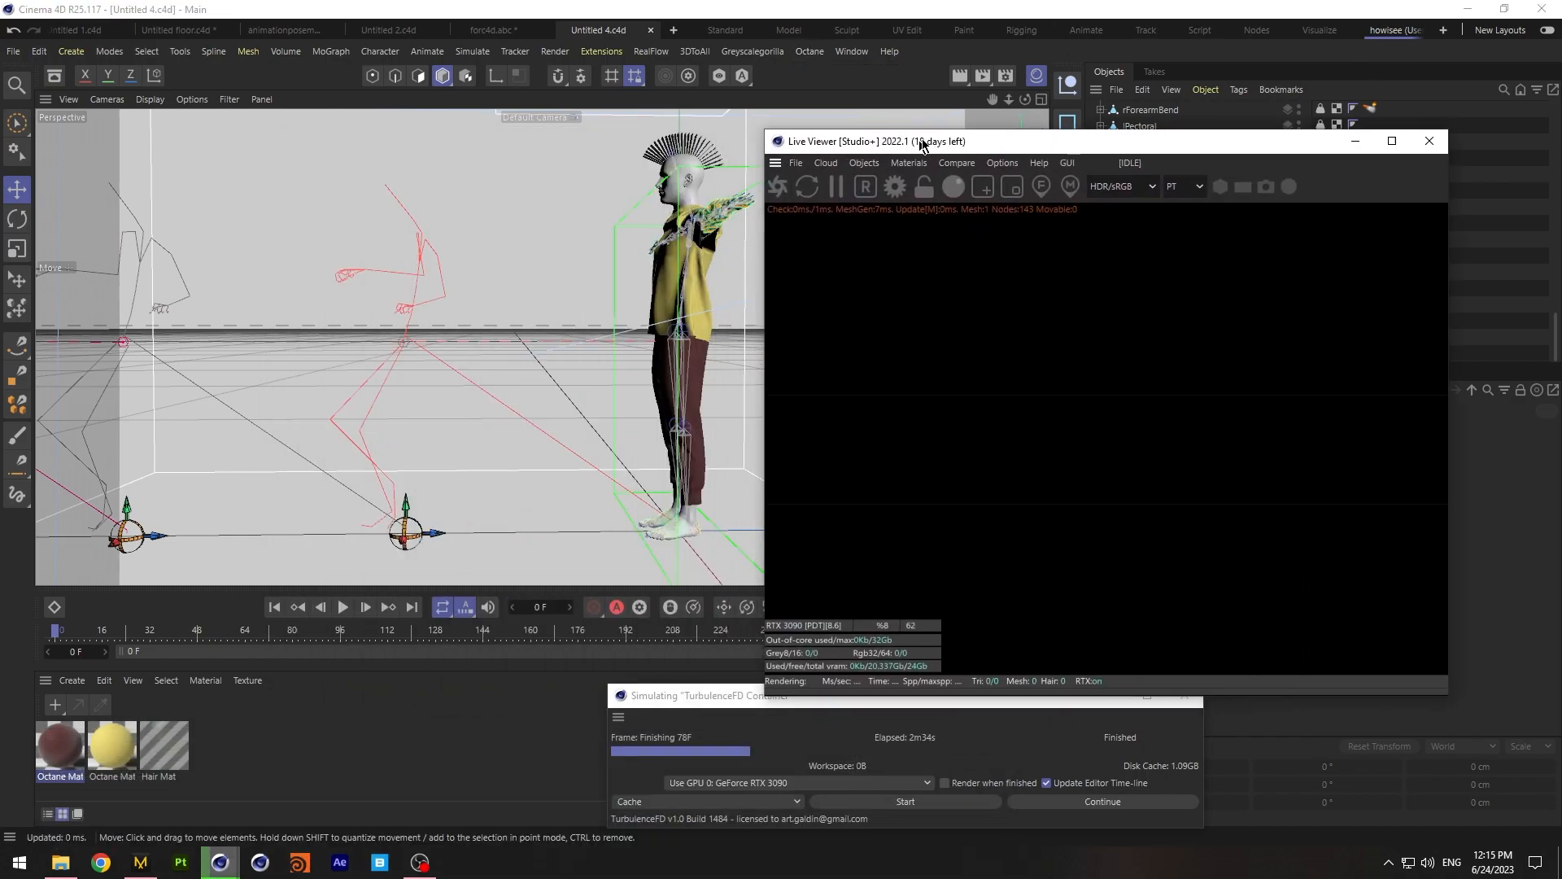
Move the animation to frame 67 and start the live render of the character with its smoke
click(197, 633)
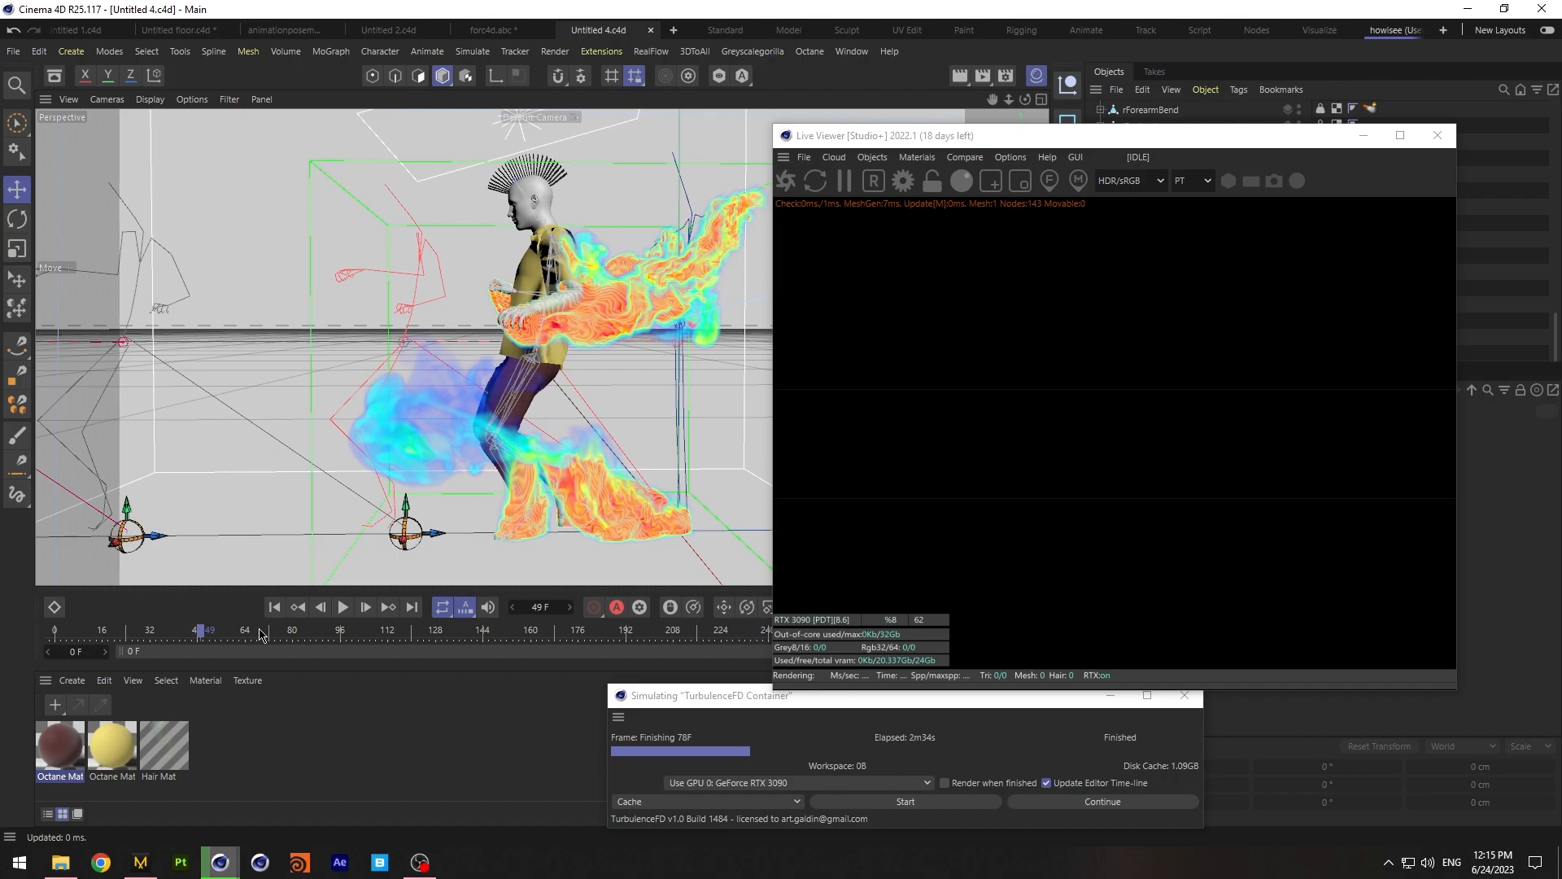
click(255, 635)
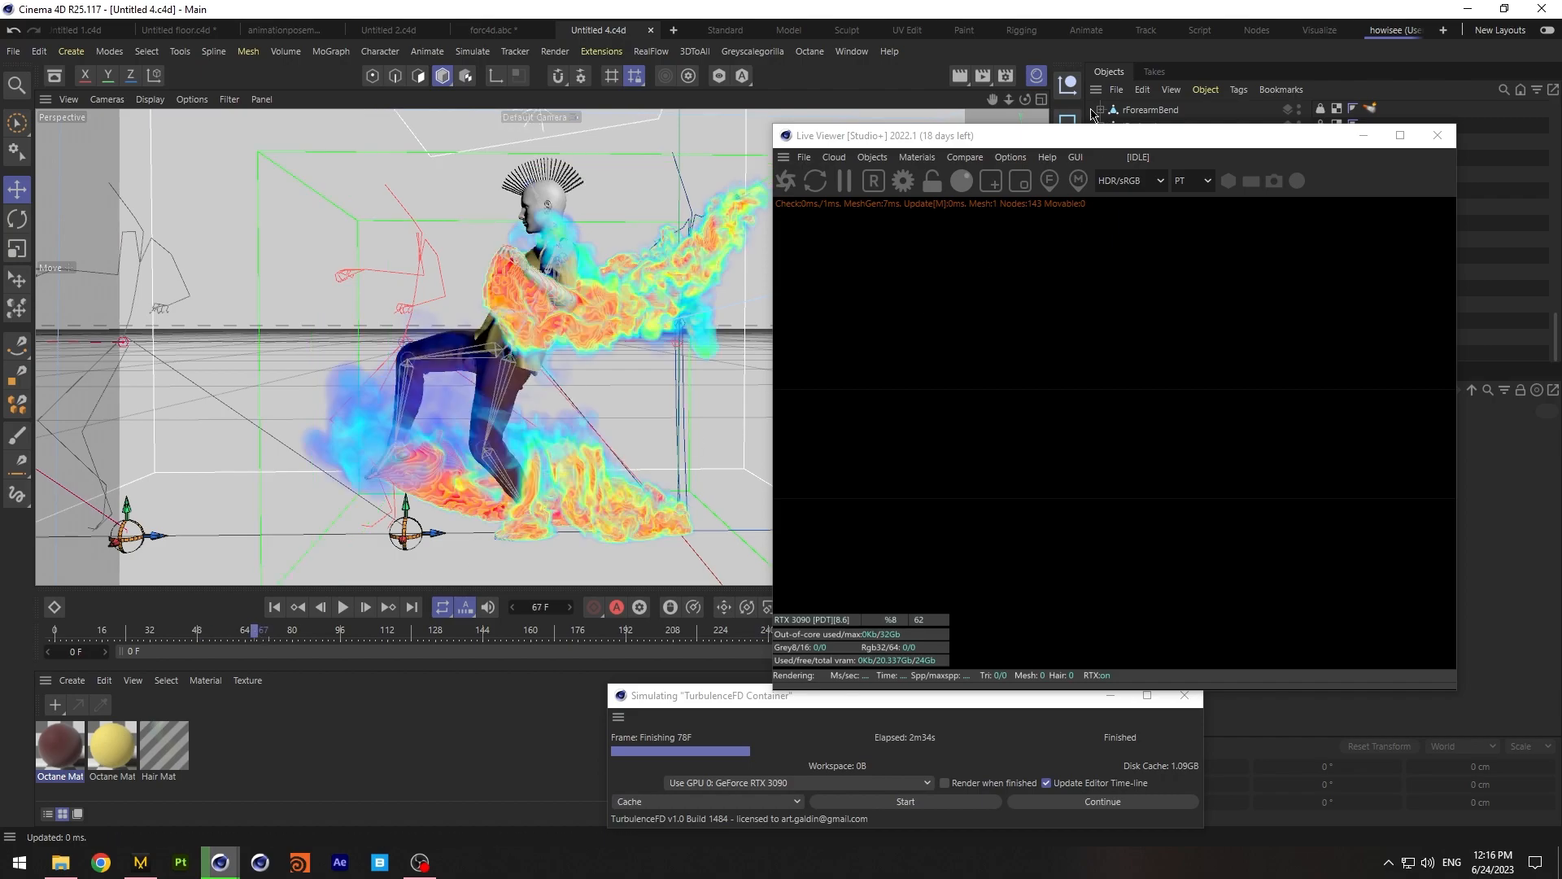
drag(1043, 141, 1061, 214)
click(802, 256)
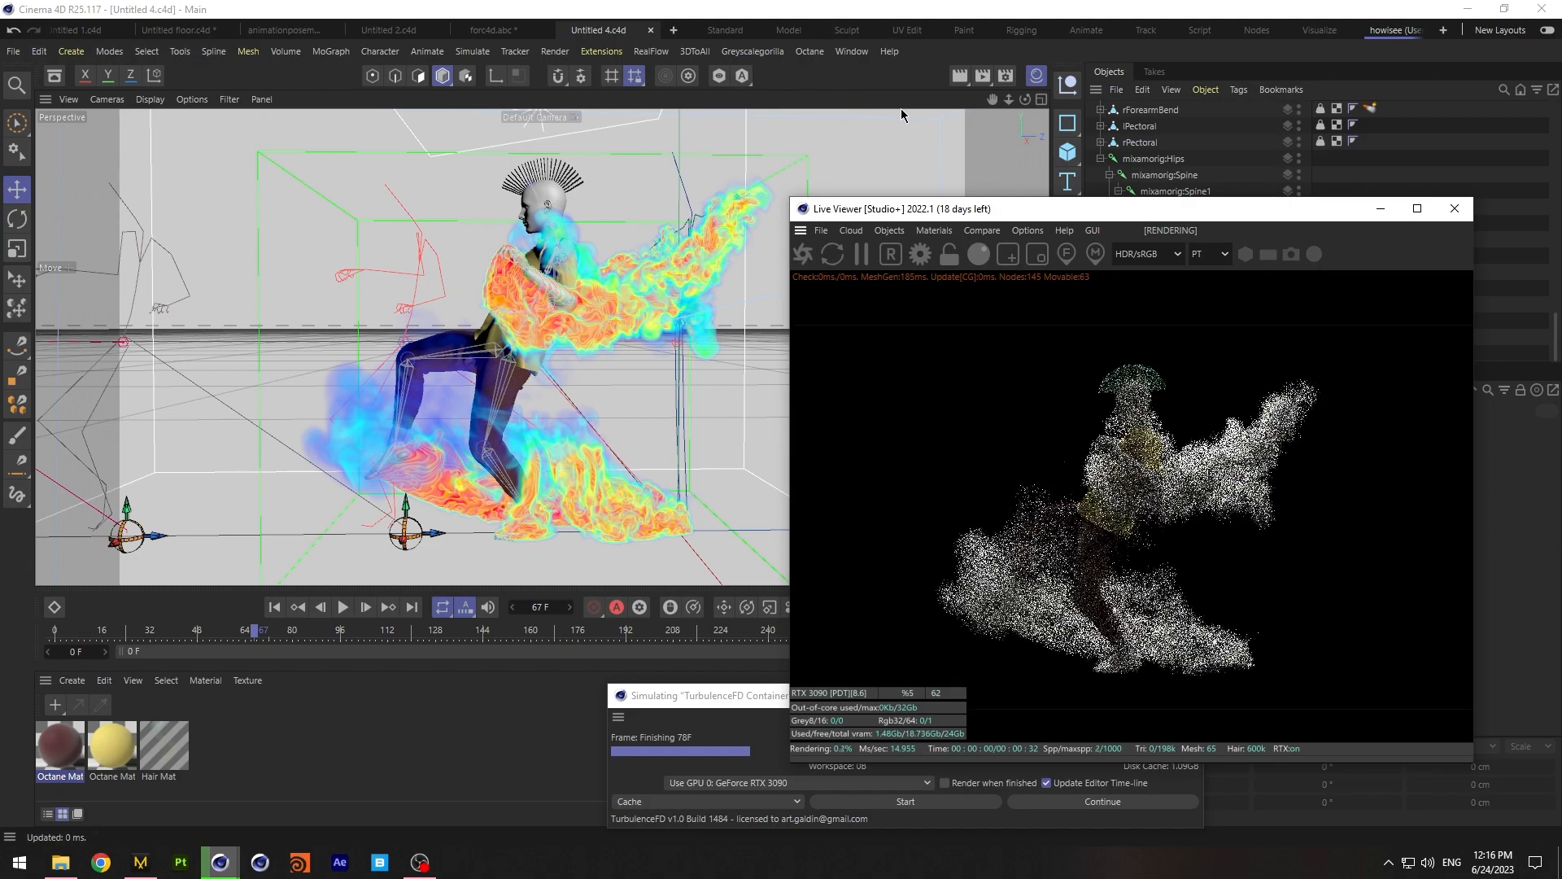
mouse_move(1009, 101)
mouse_down()
mouse_move(1050, 101)
mouse_move(1030, 101)
mouse_up()
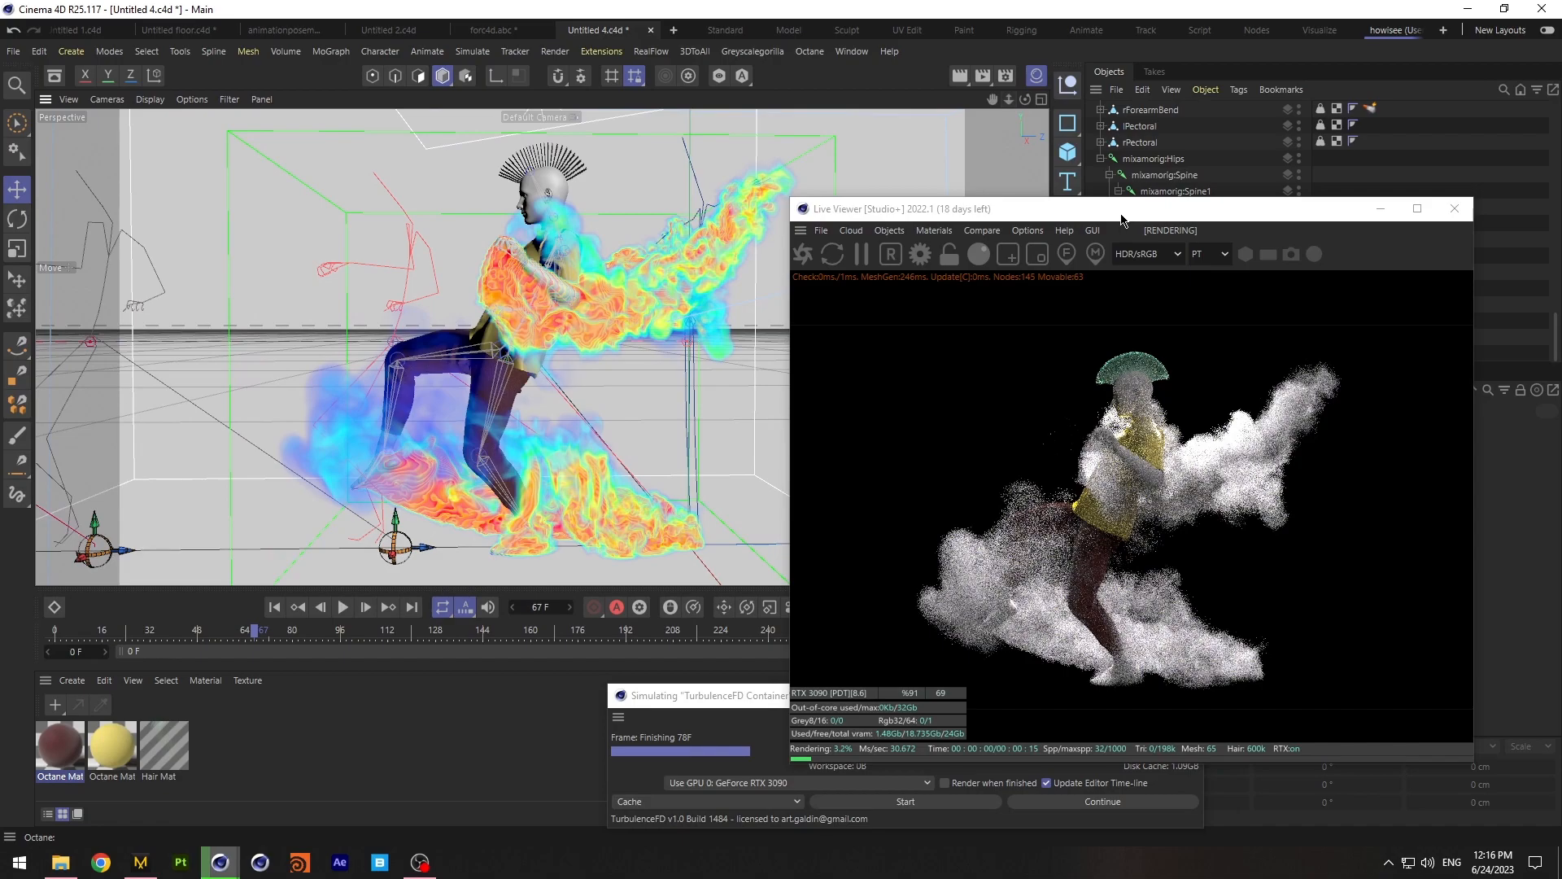
Look through the OctaneCamera, set its focal length to Portrait (80 mm) and reframe the whole character with the smoke
drag(1121, 218, 523, 179)
scroll(1358, 154, up, 10)
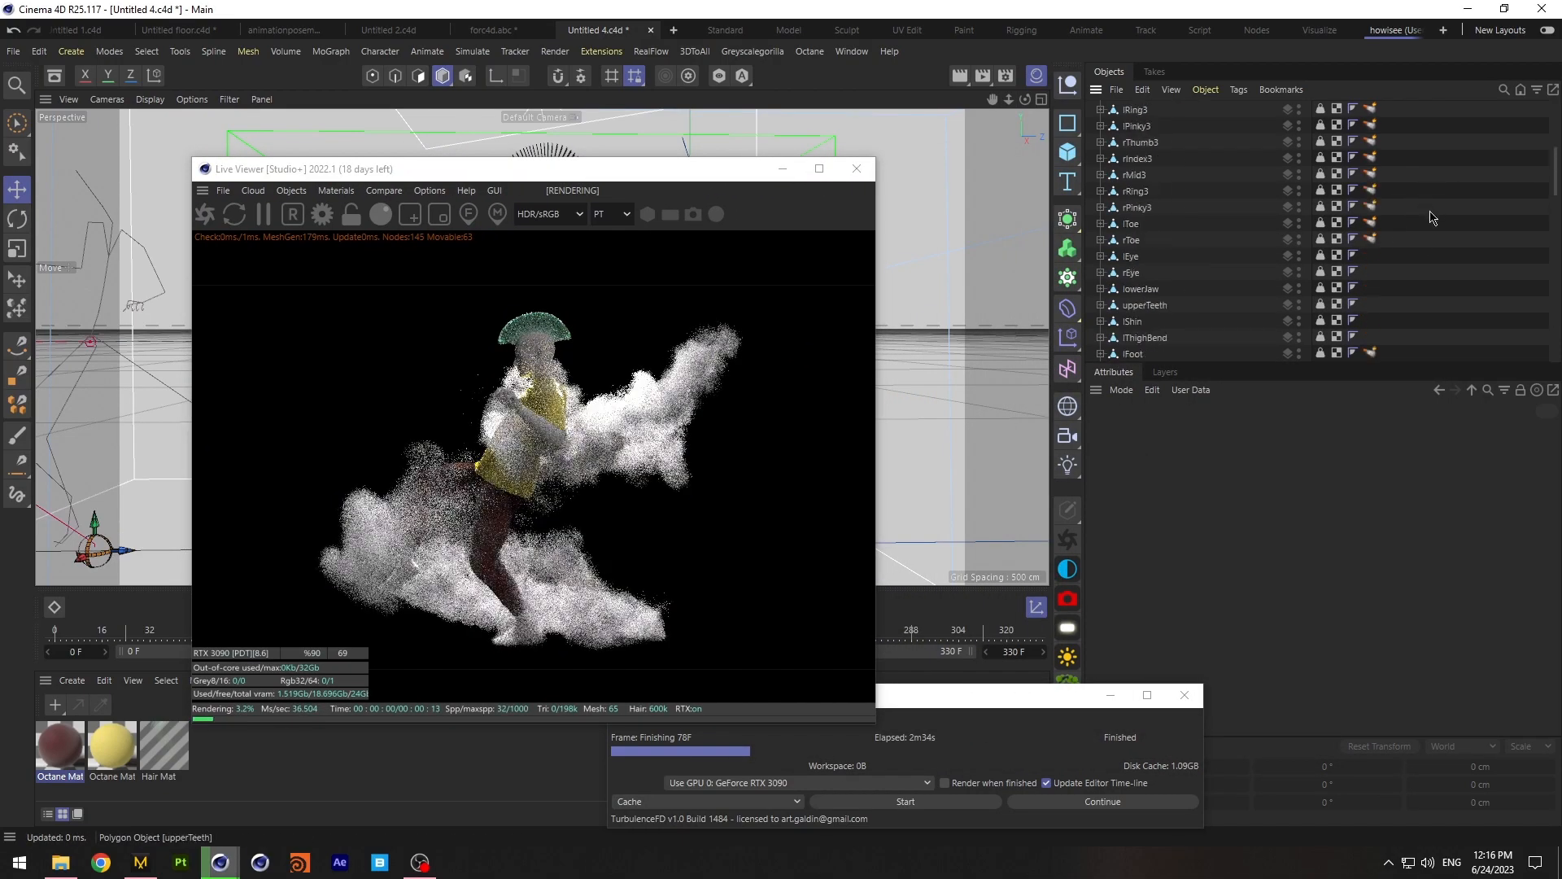
scroll(1367, 128, up, 4)
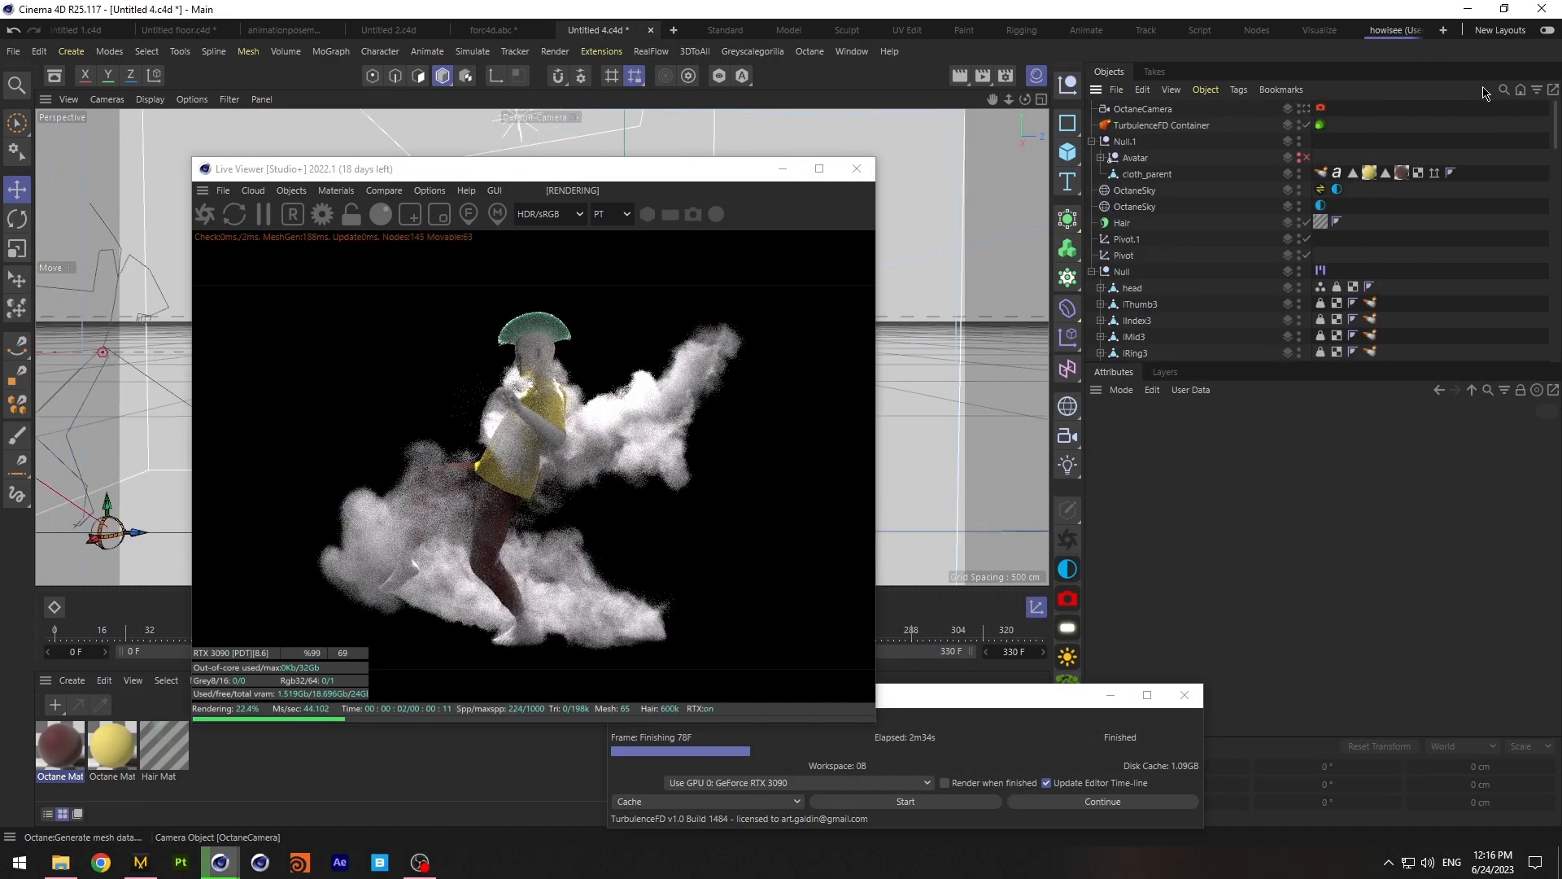
click(1143, 109)
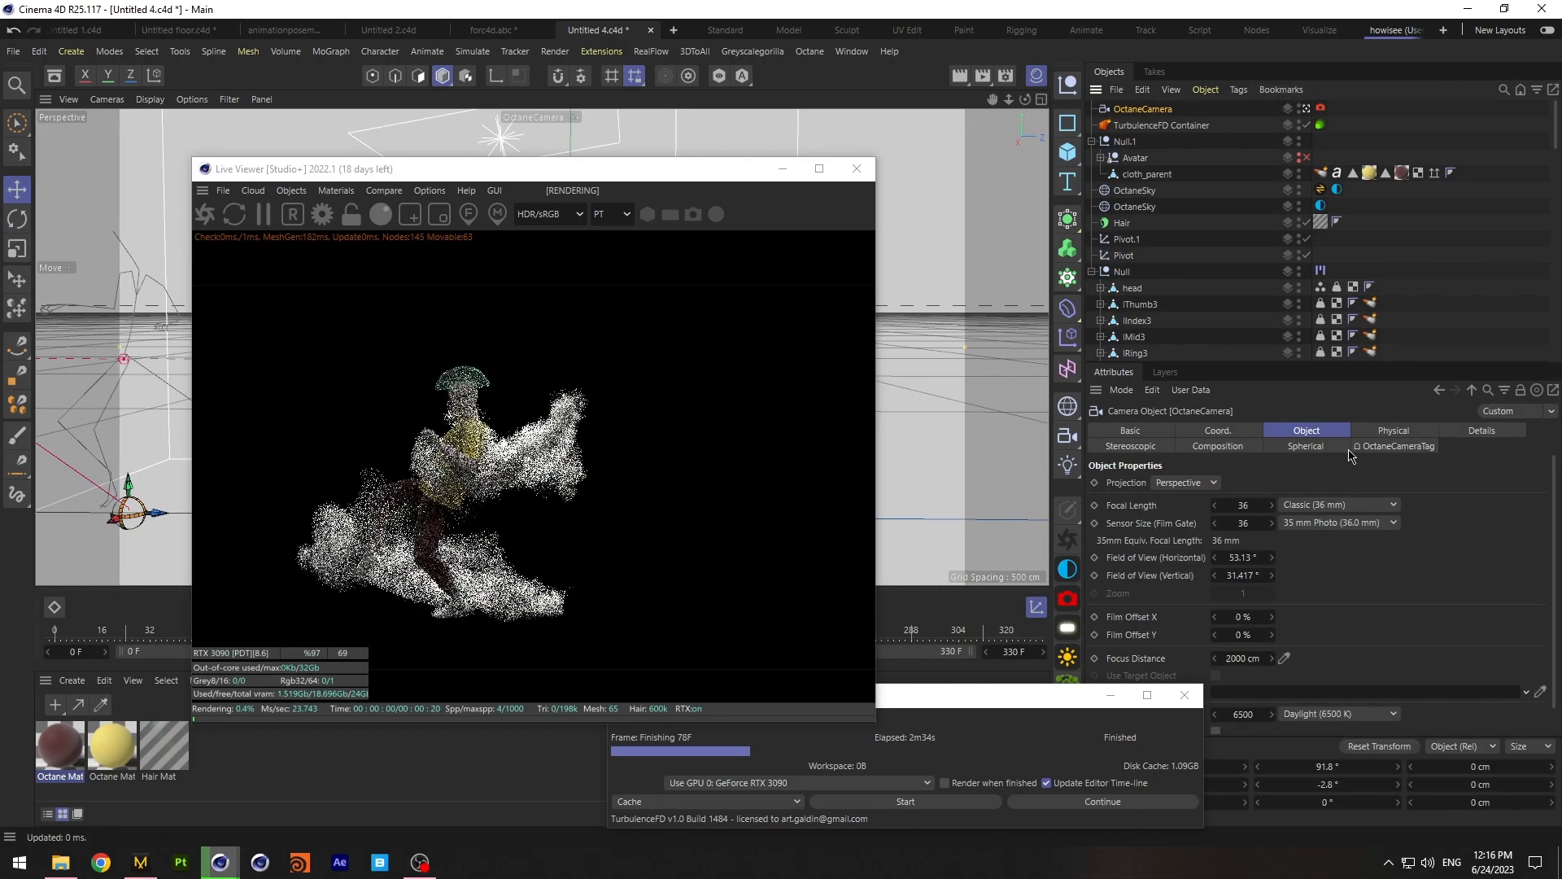
click(1345, 505)
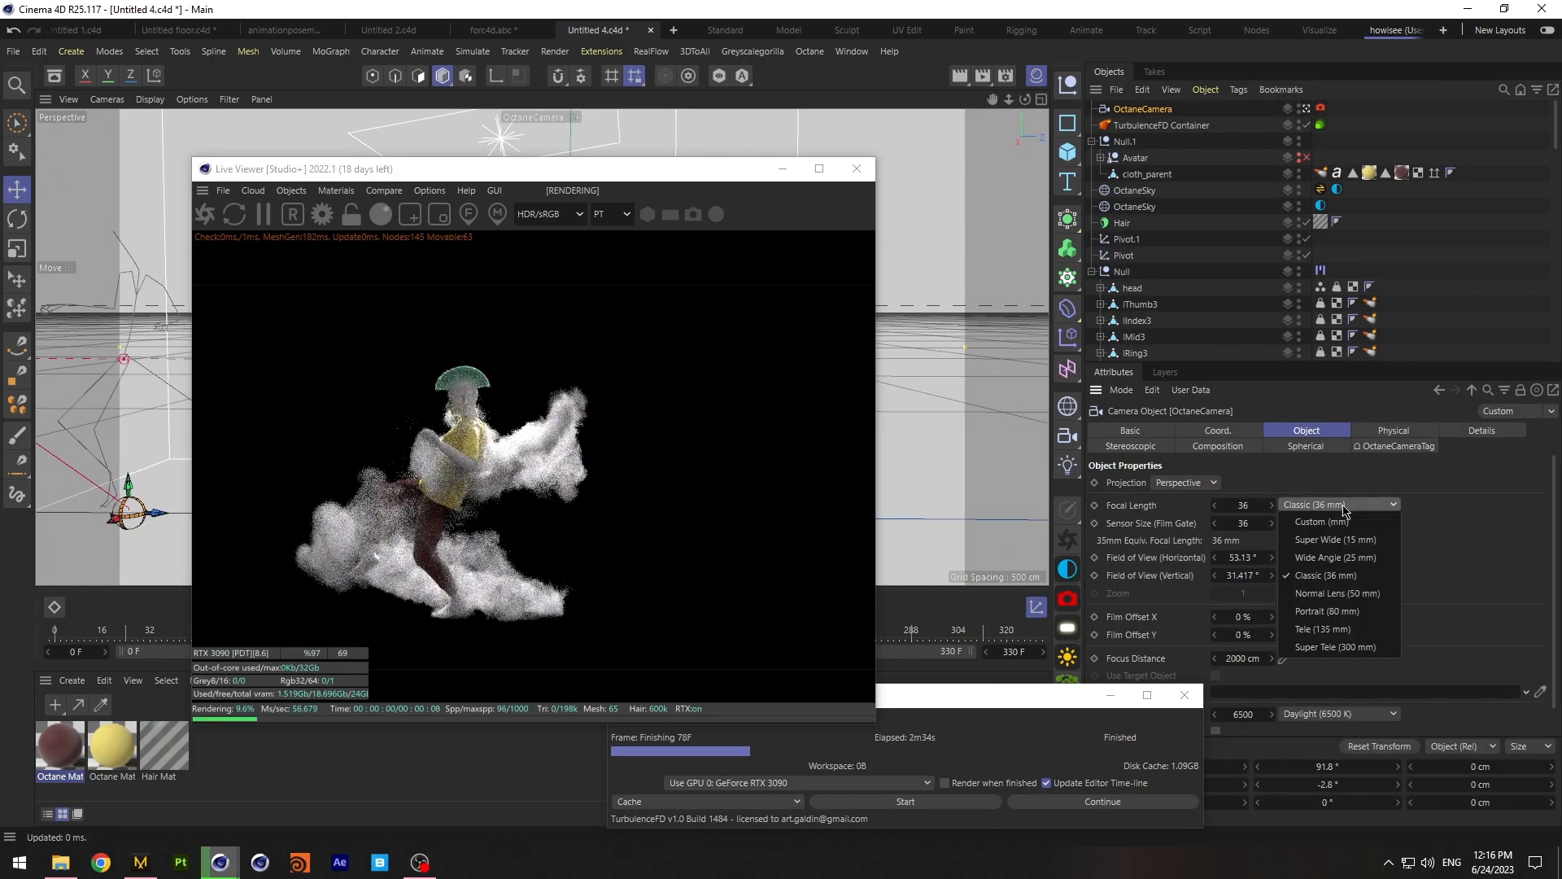
click(1348, 611)
drag(620, 171, 1246, 213)
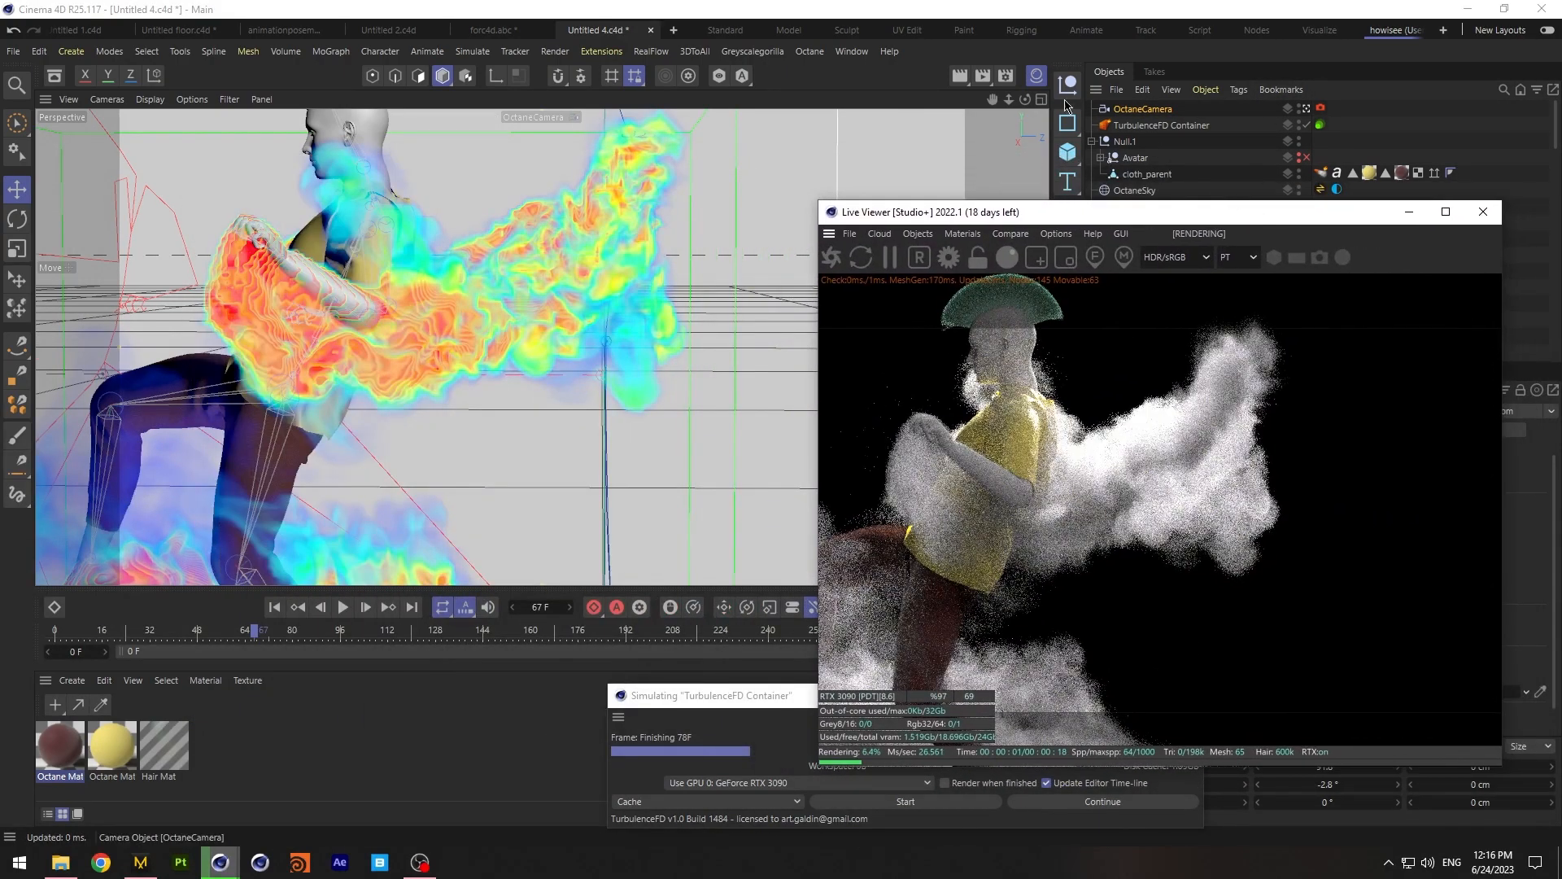
drag(1009, 100, 1060, 126)
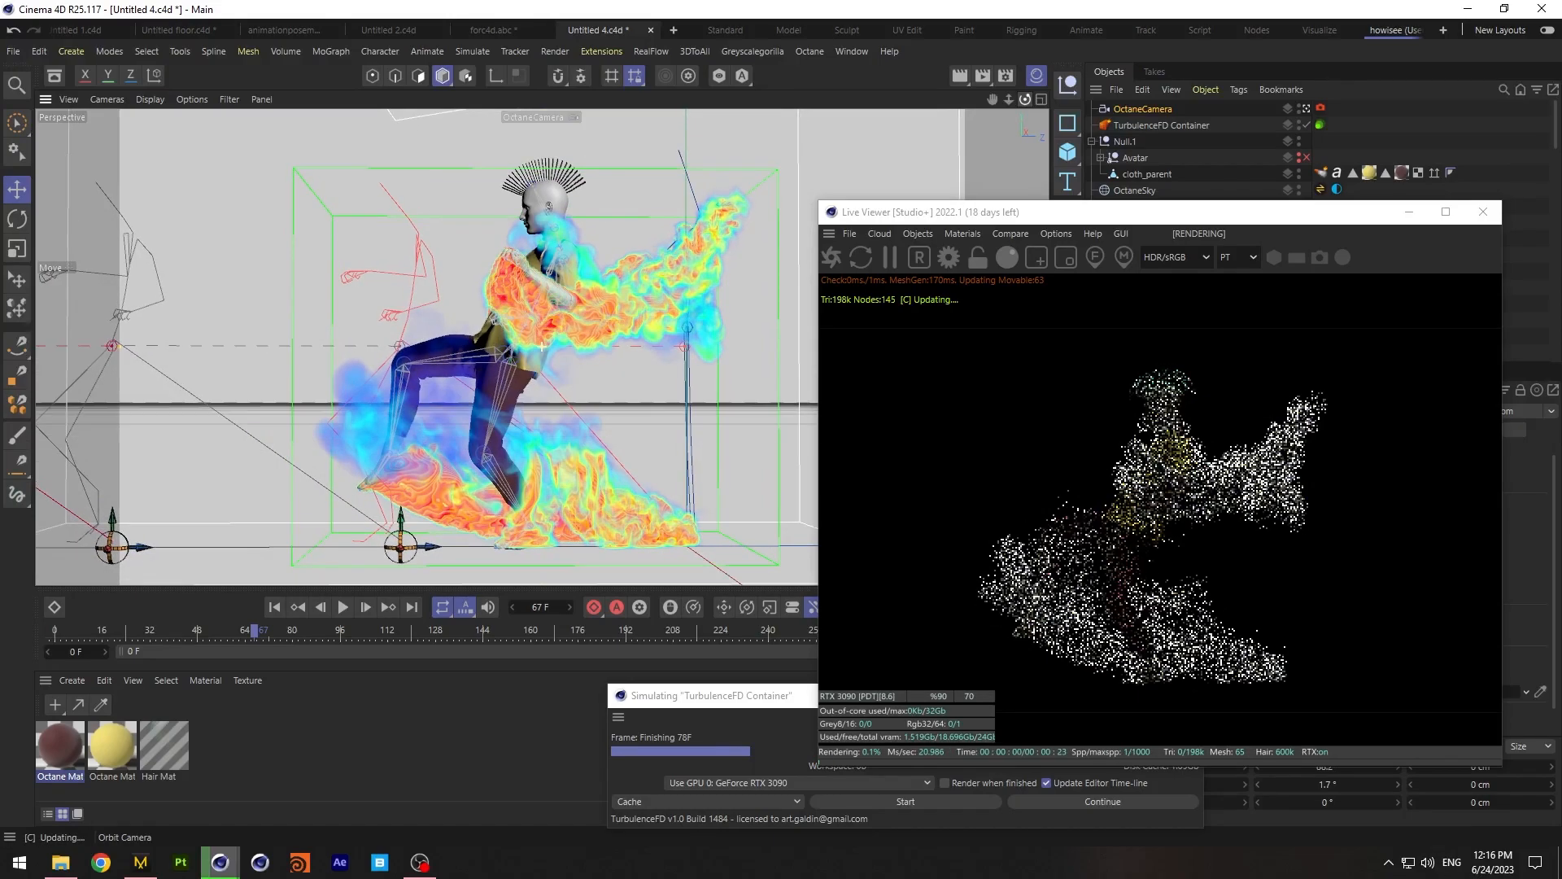
Toggle the lights under the mixamorig:Head joint off and on to compare their effect in the live render
drag(1085, 210, 472, 119)
scroll(1456, 268, down, 5)
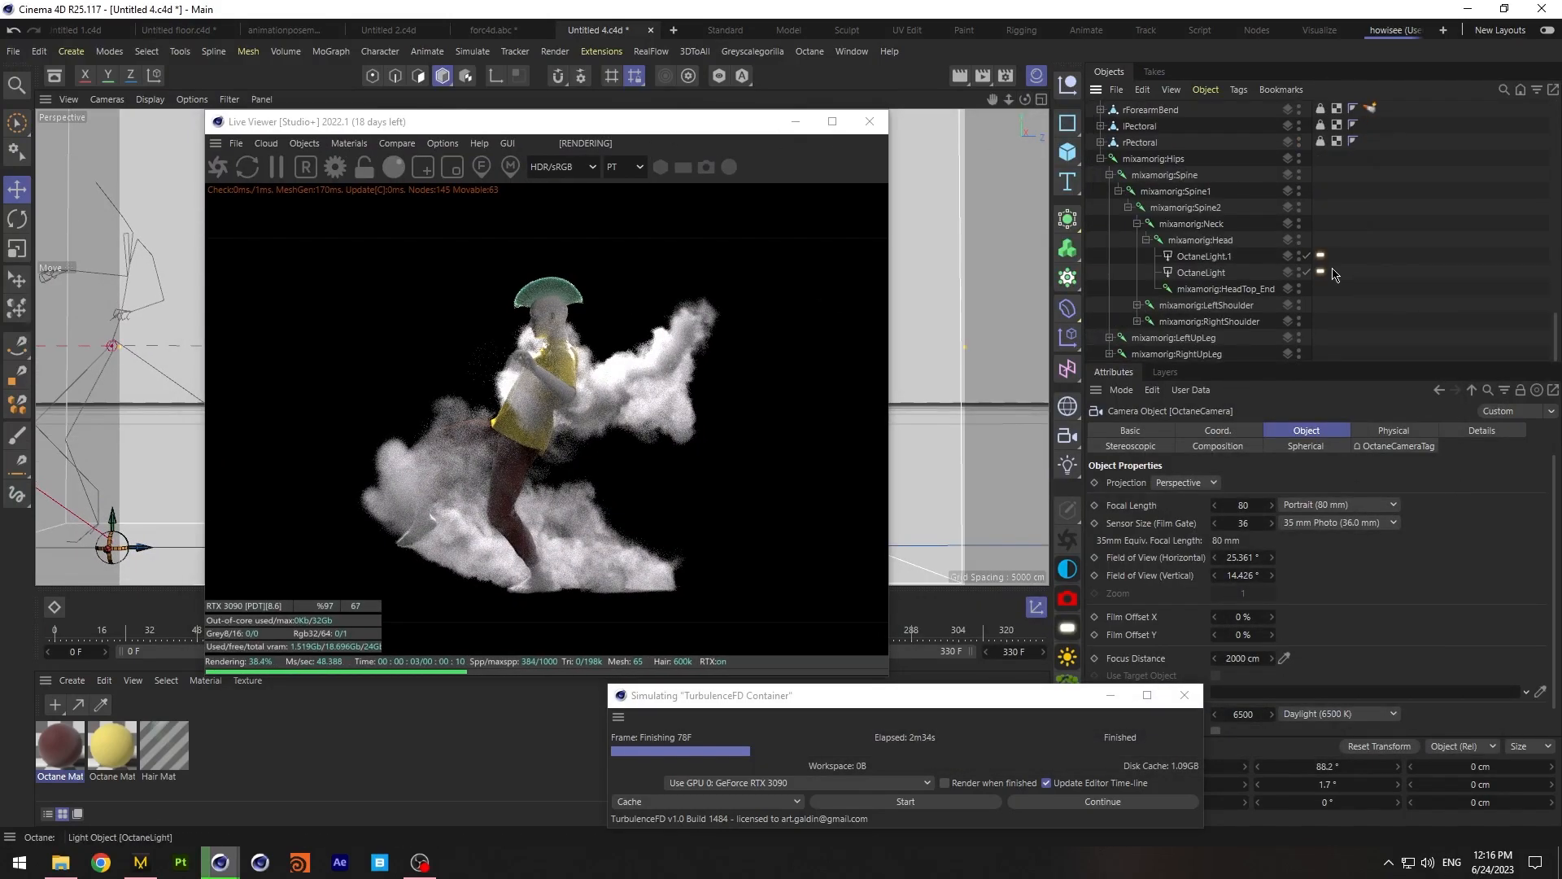
click(1307, 257)
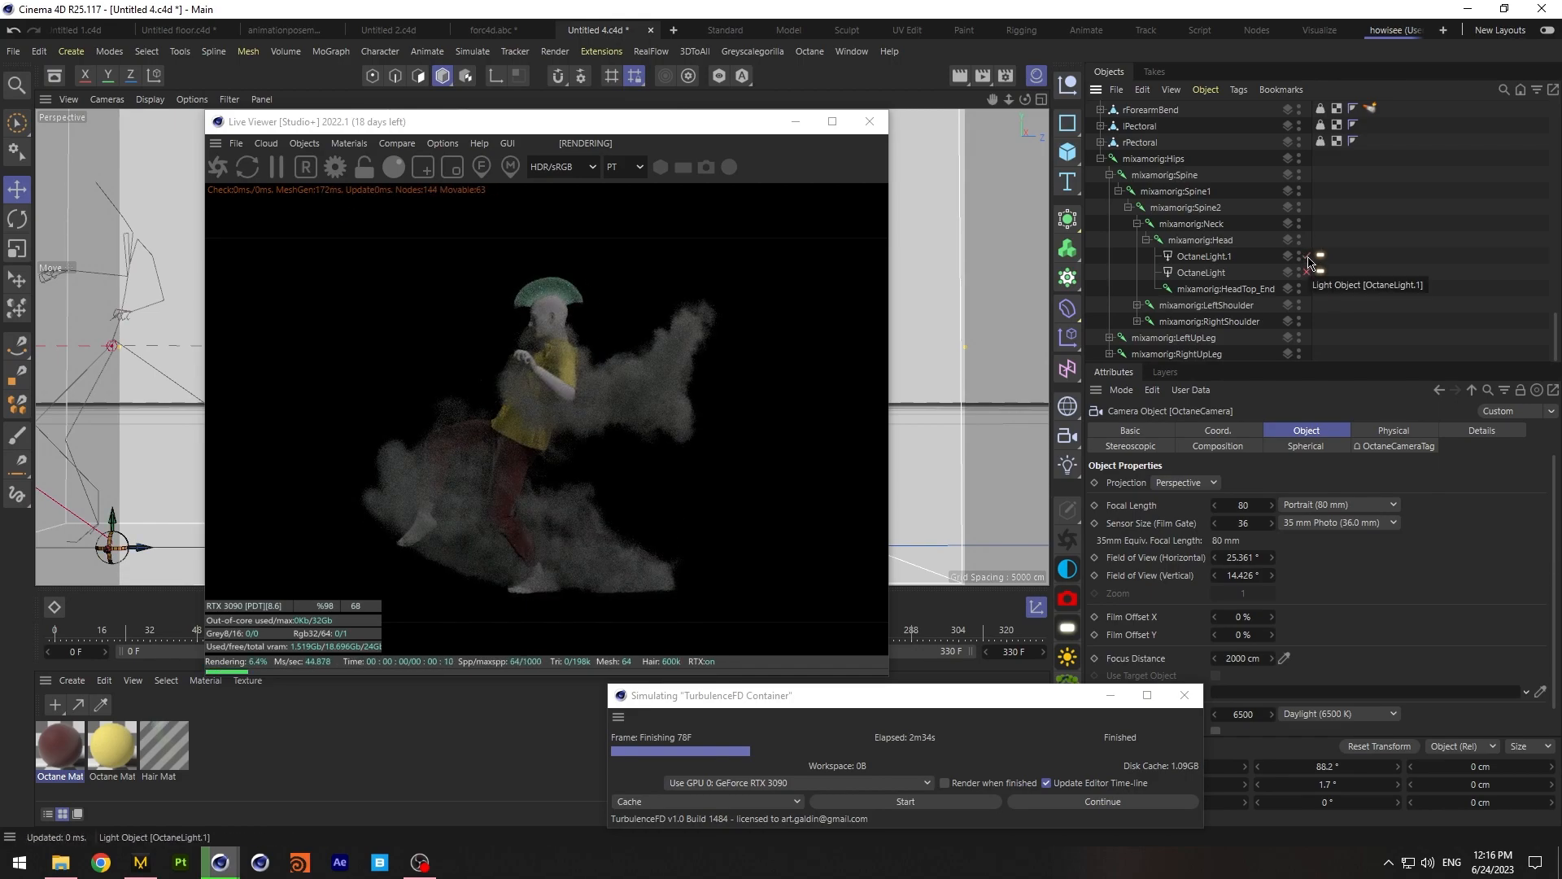
click(1308, 273)
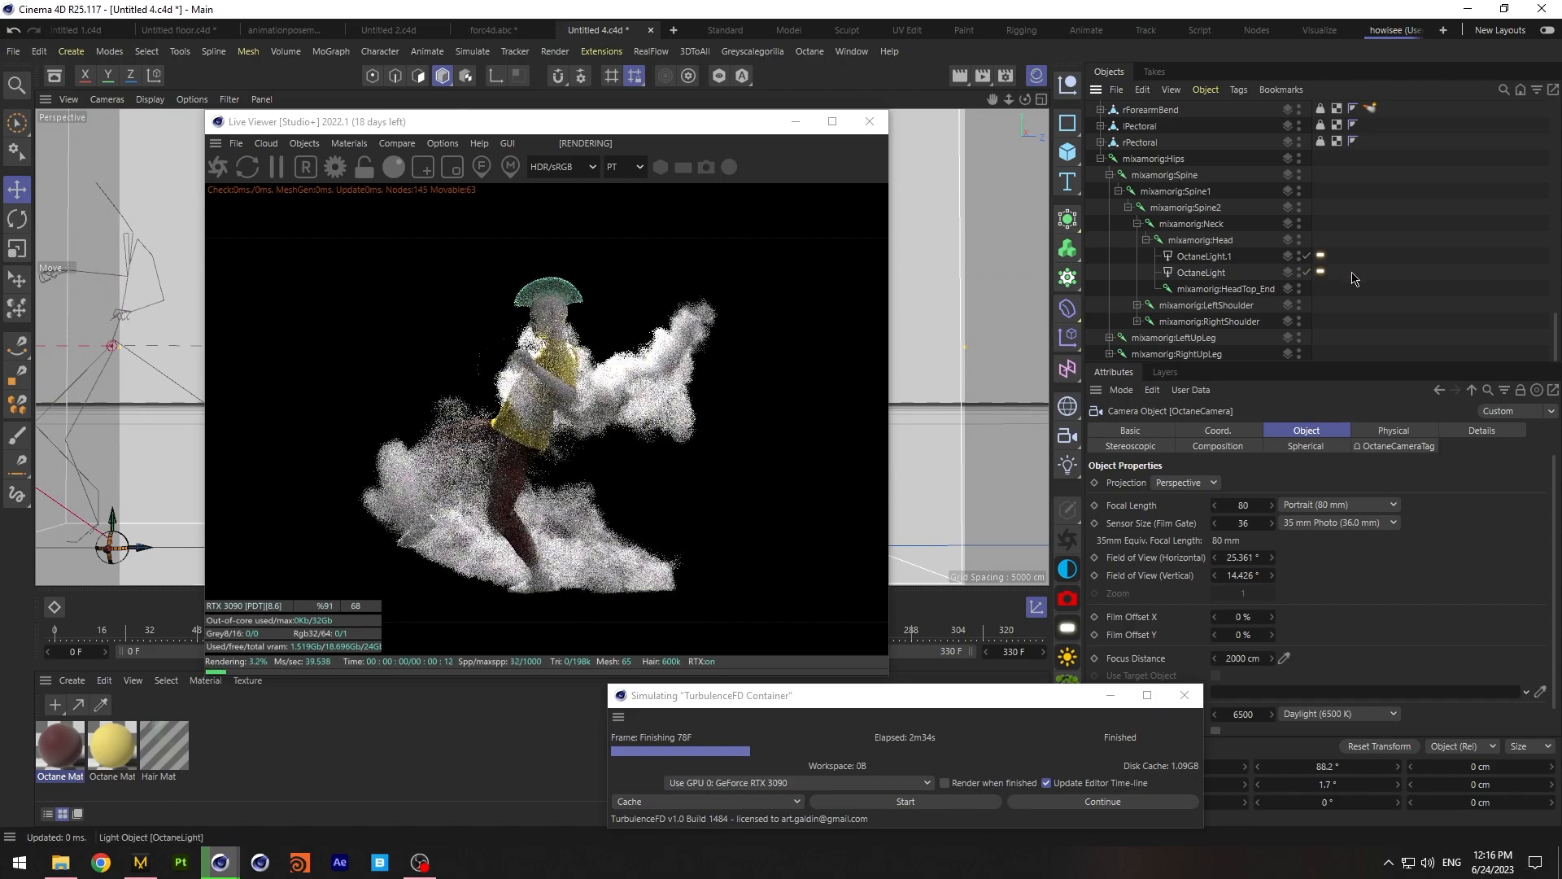
click(1381, 258)
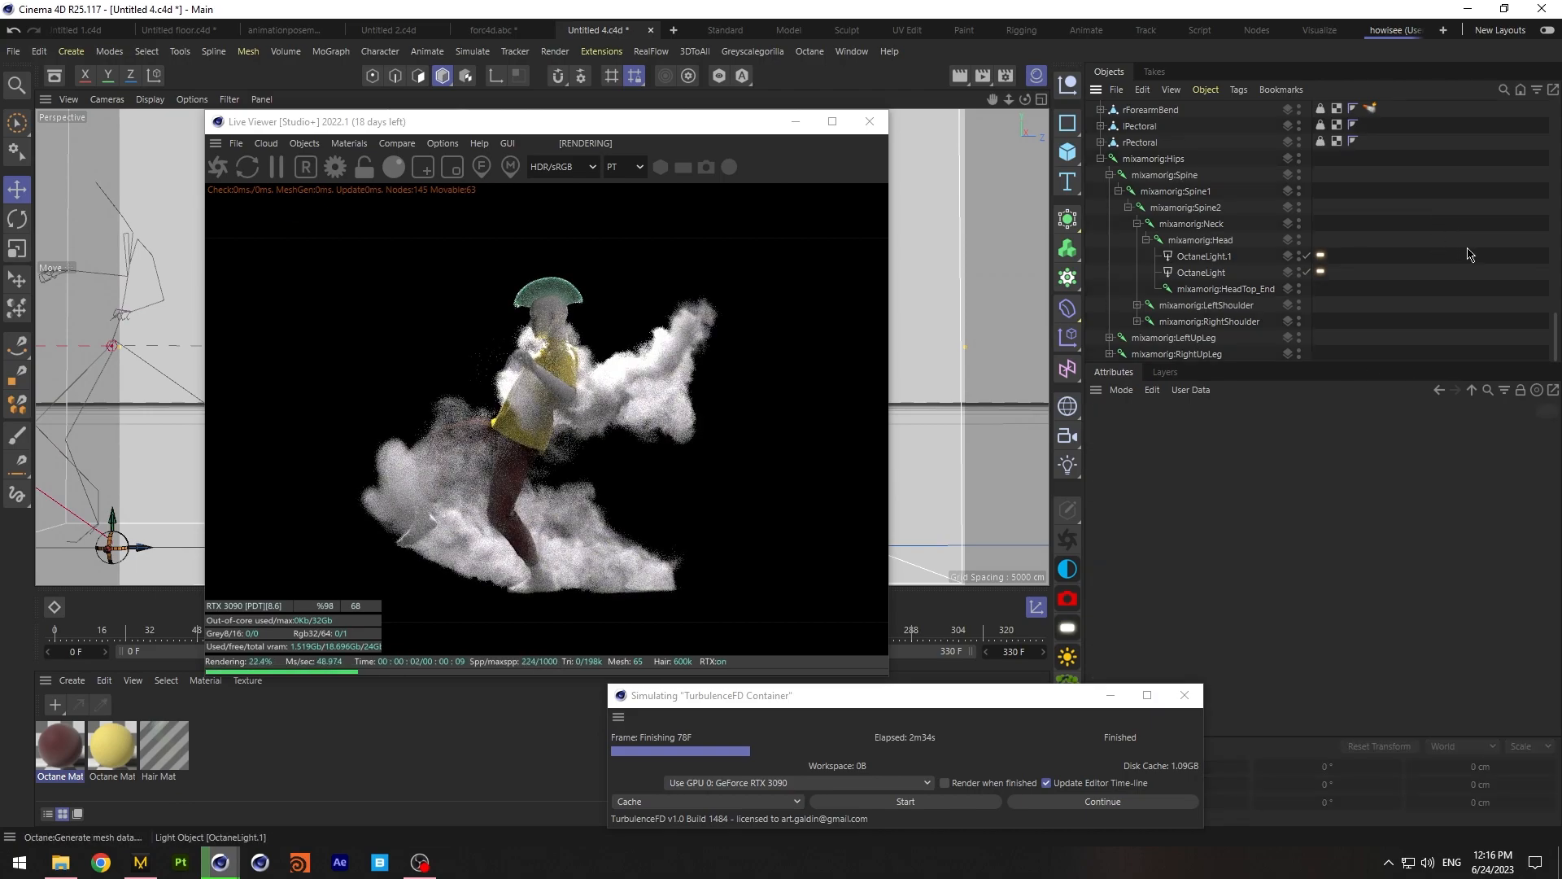
Set the scattering colour of the TurbulenceFD Container's Volume Medium to a light purple with hue 285°, saturation 37% and value 82%
scroll(1367, 228, up, 10)
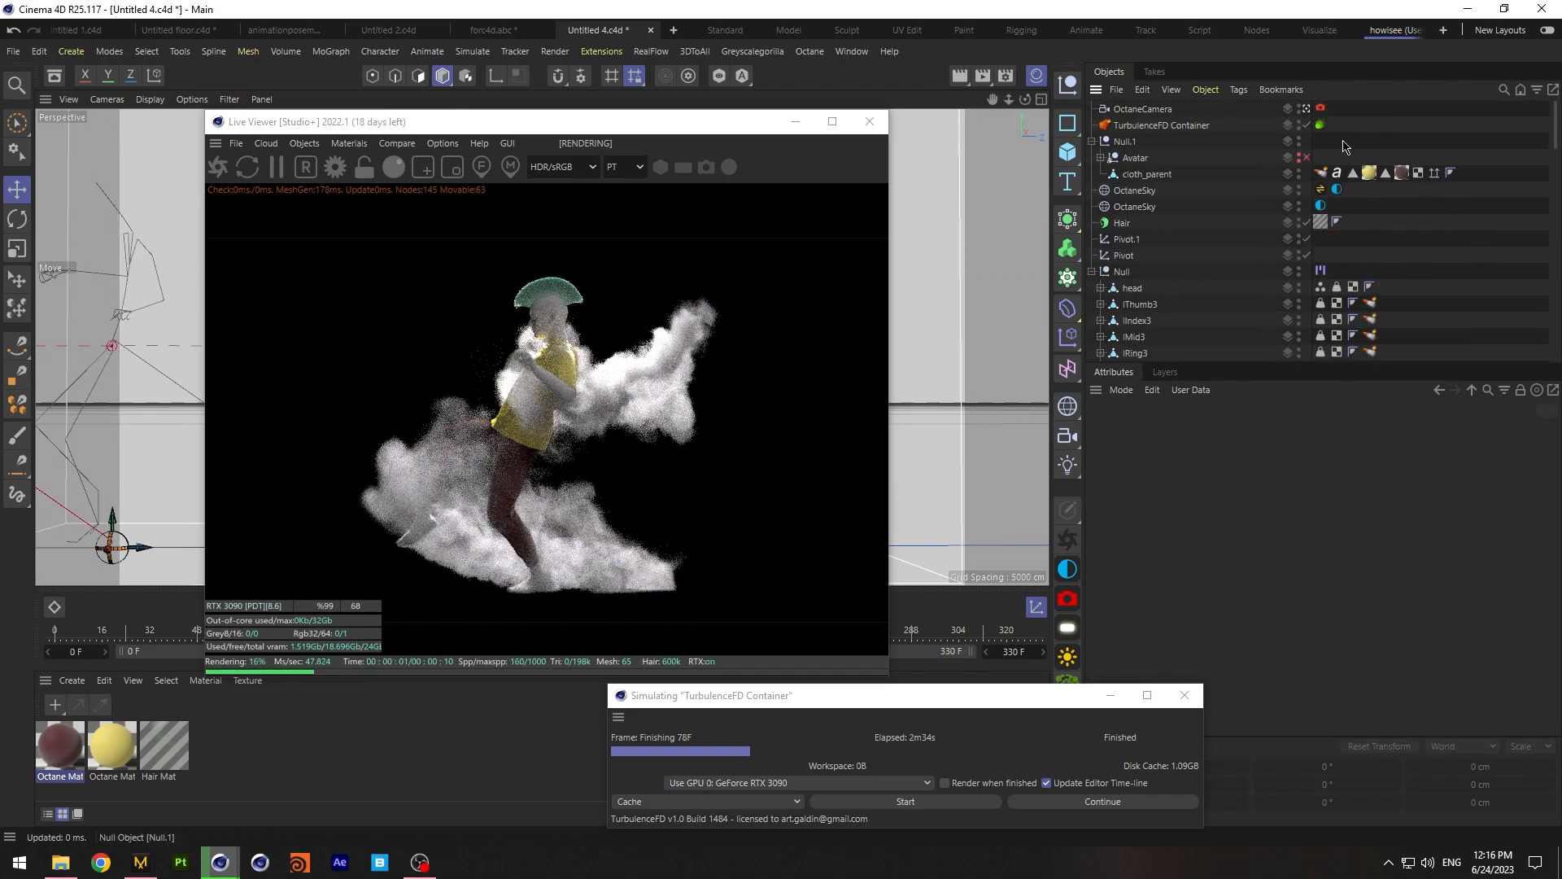
click(1321, 125)
click(1323, 125)
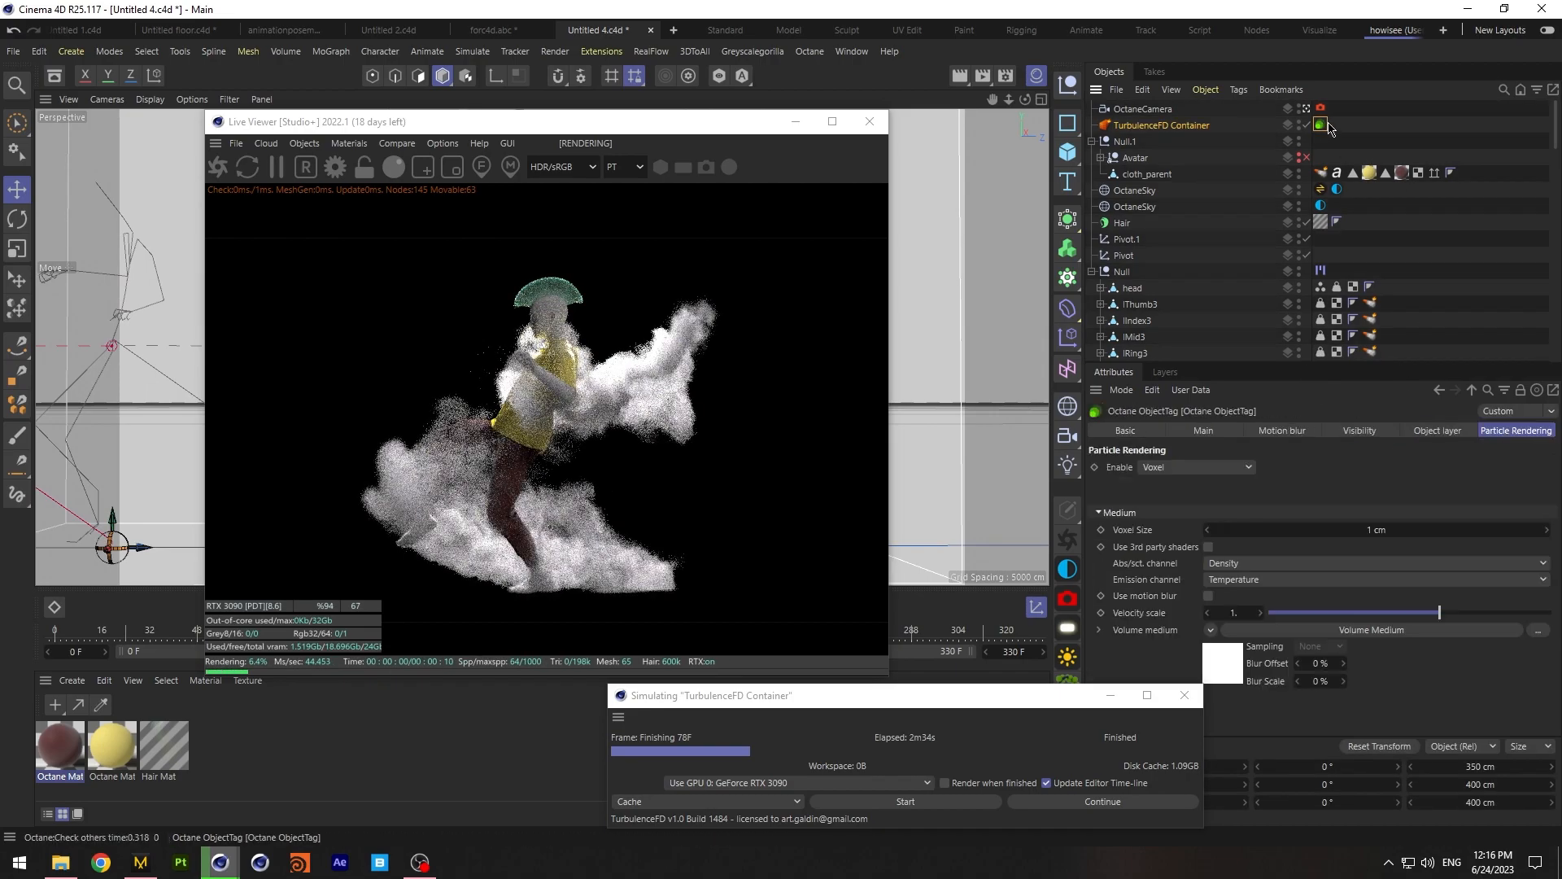
click(1432, 631)
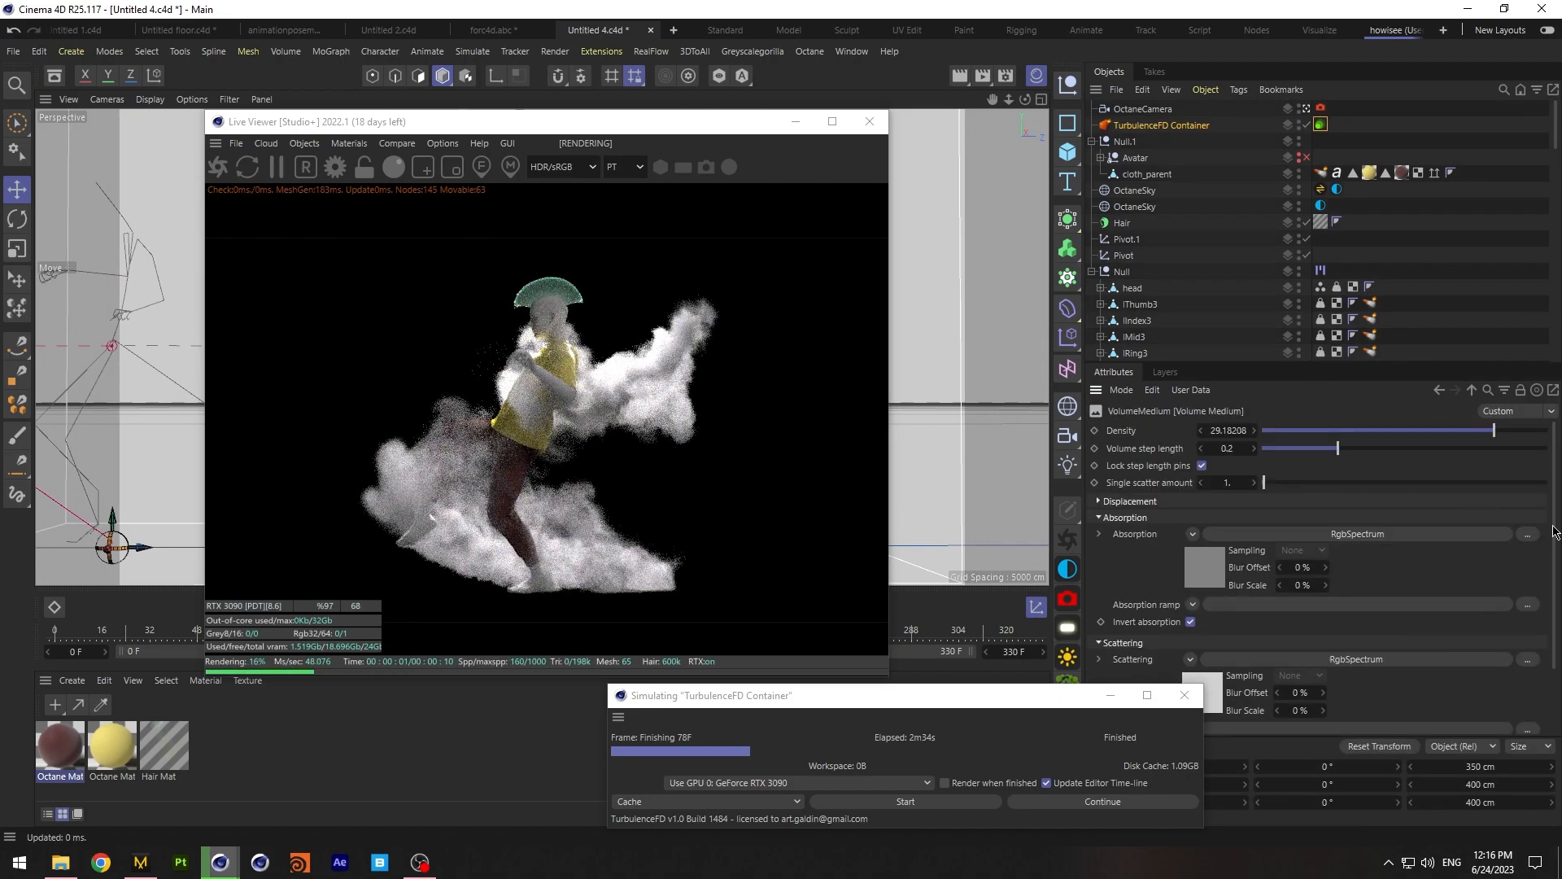
scroll(1302, 586, down, 1)
click(1197, 627)
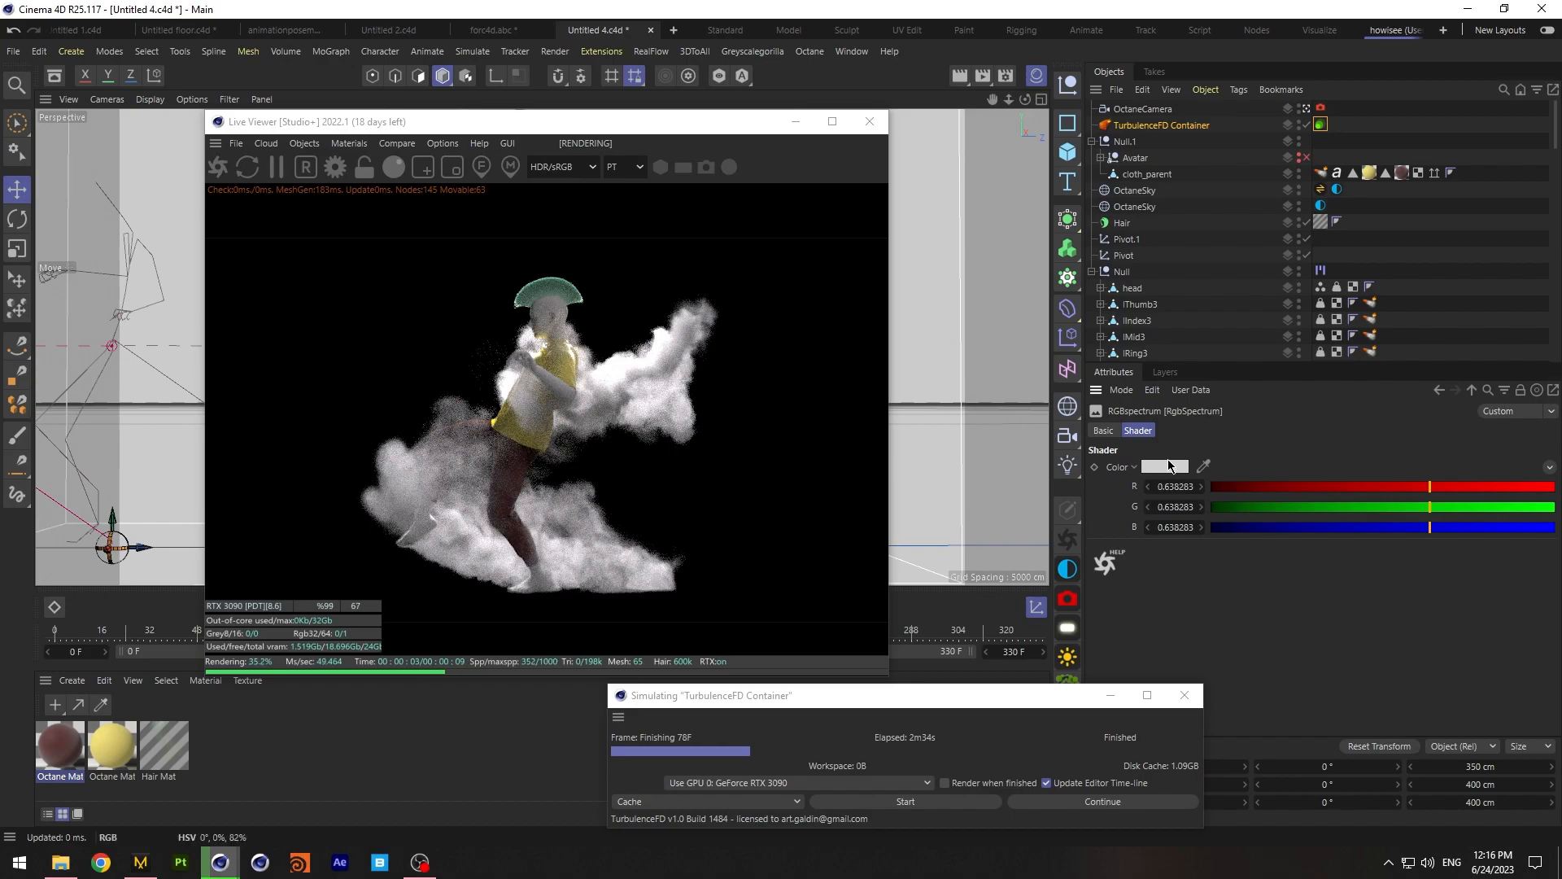
click(1169, 466)
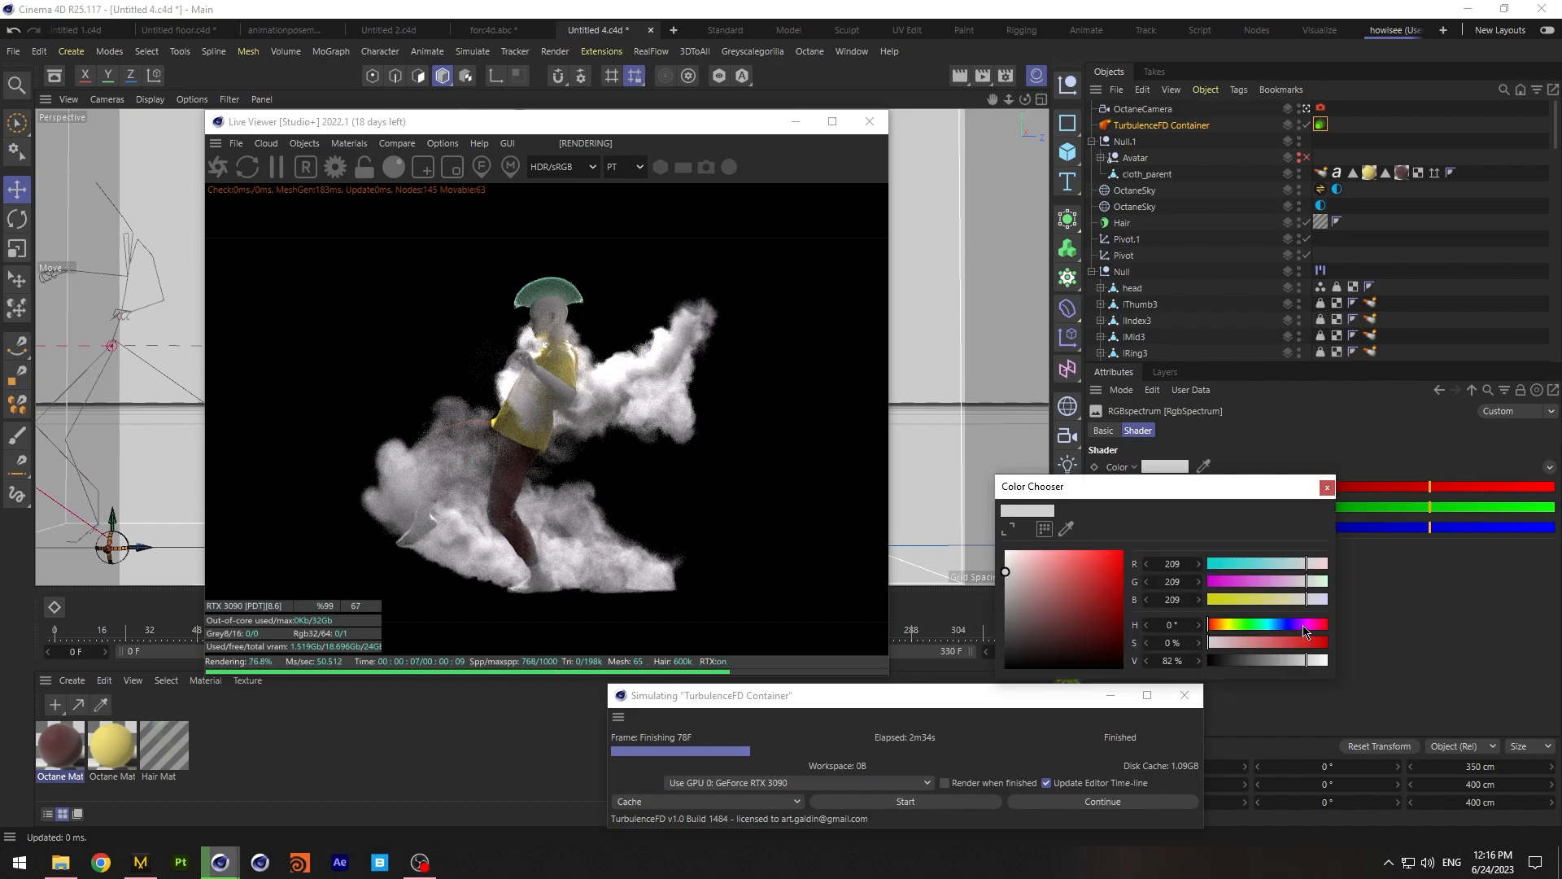
click(1252, 643)
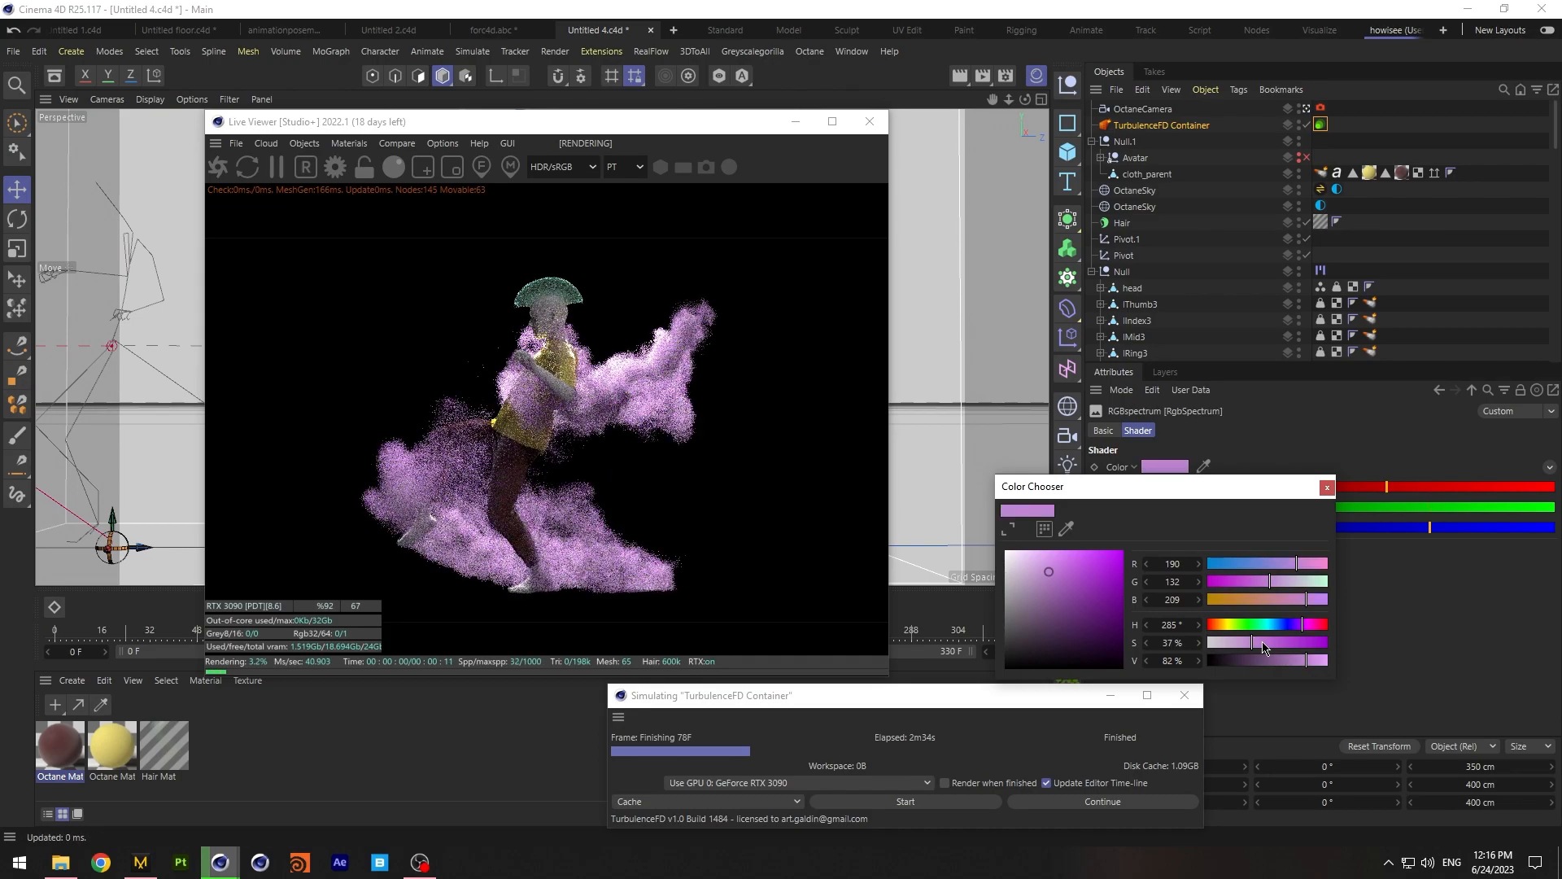
Fine-tune the purple scattering colour's saturation and brightness to RGB values of about 0.433, 0.195 and 0.538
click(1270, 642)
click(1286, 660)
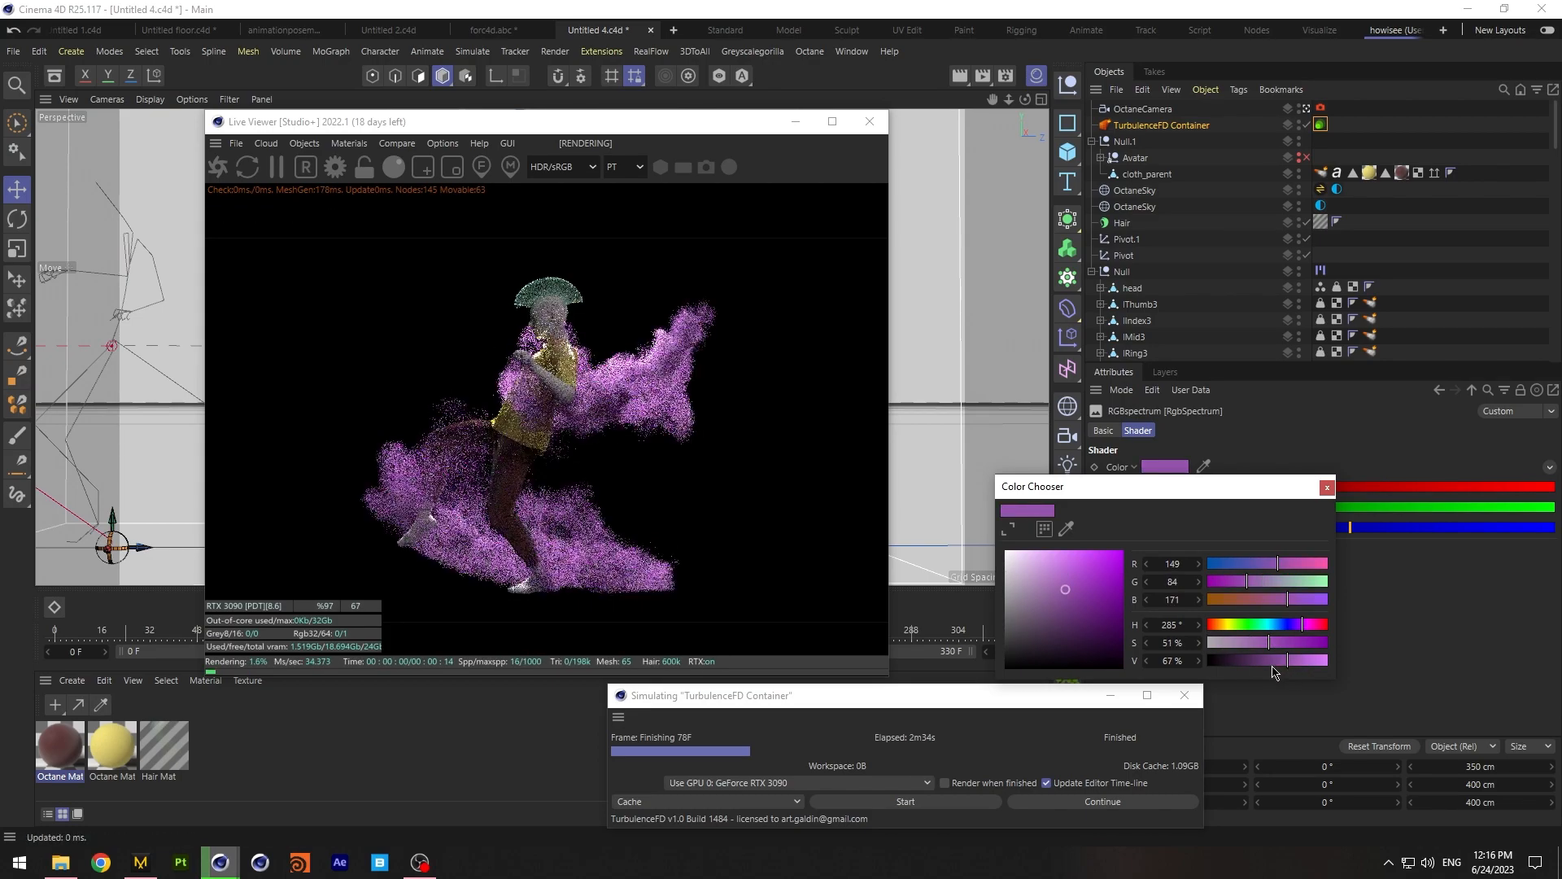
click(1285, 661)
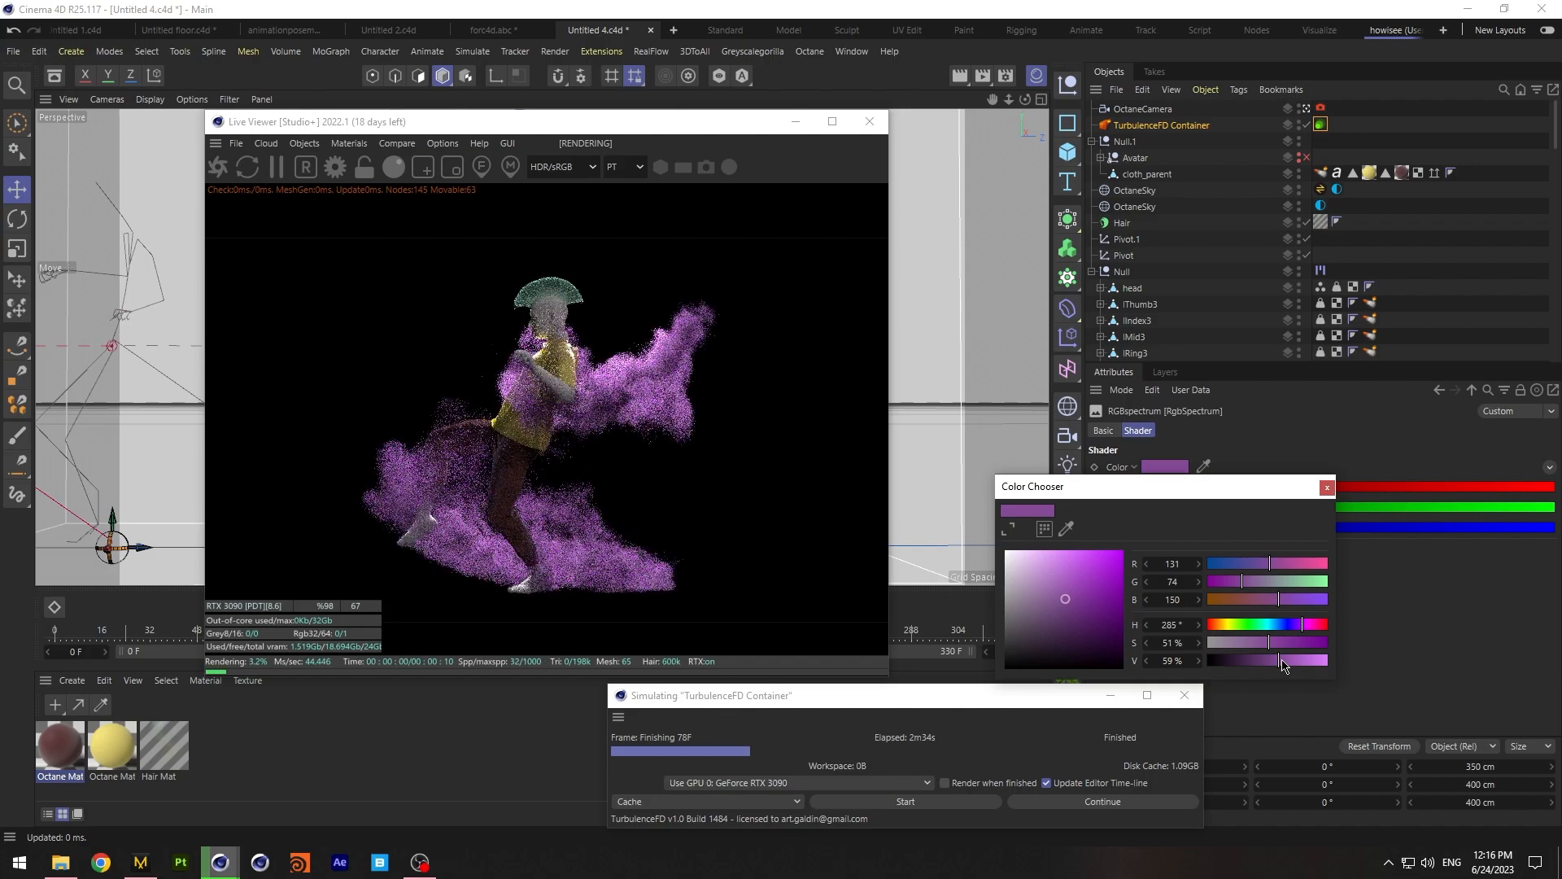
click(1291, 661)
click(1258, 643)
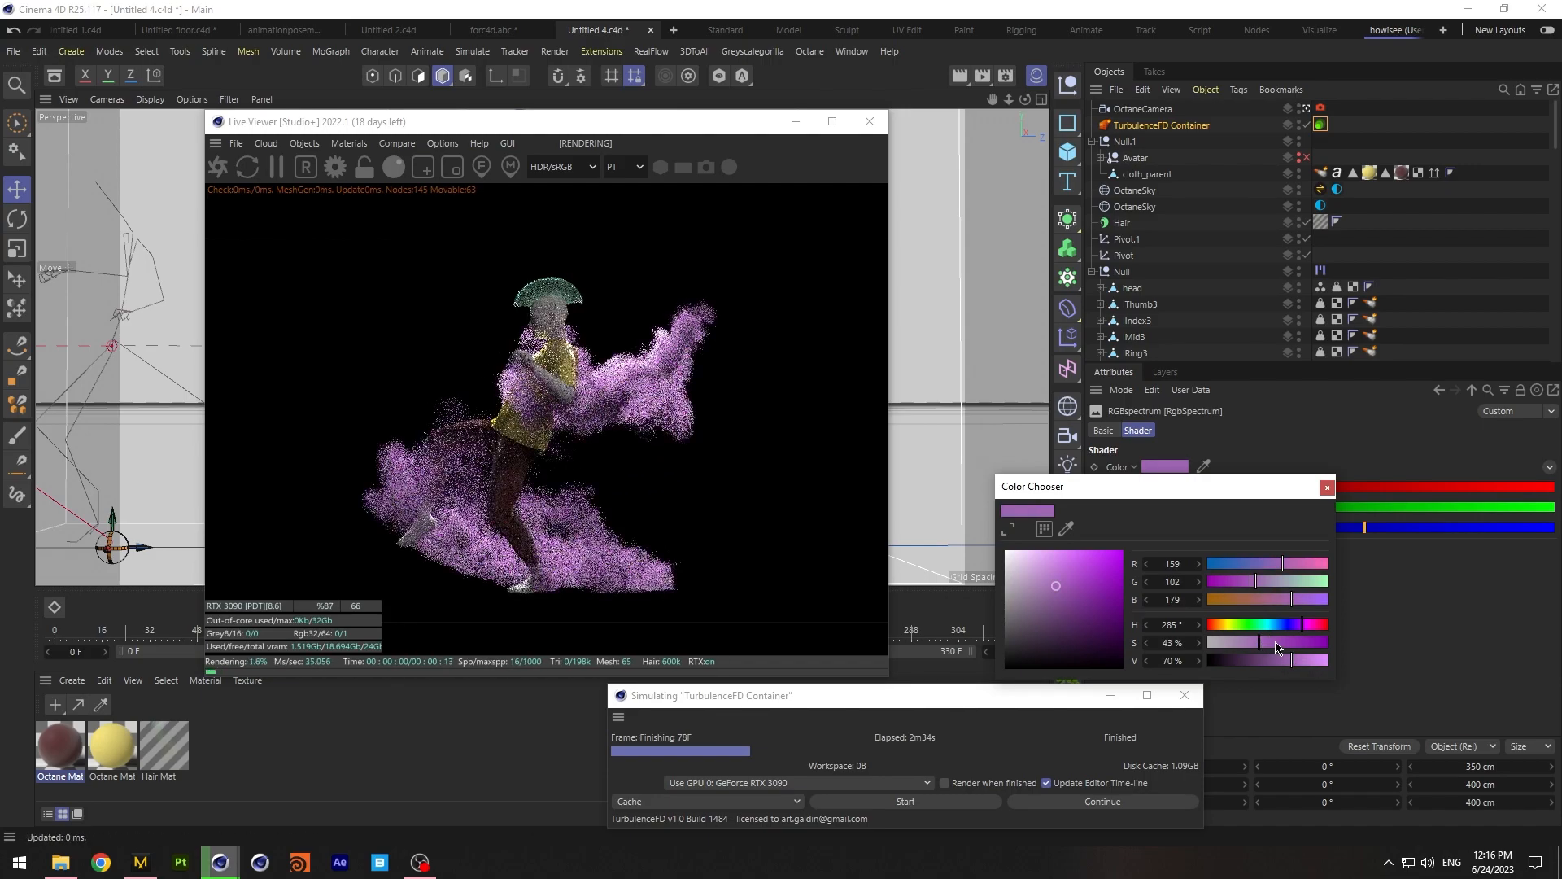
click(1252, 643)
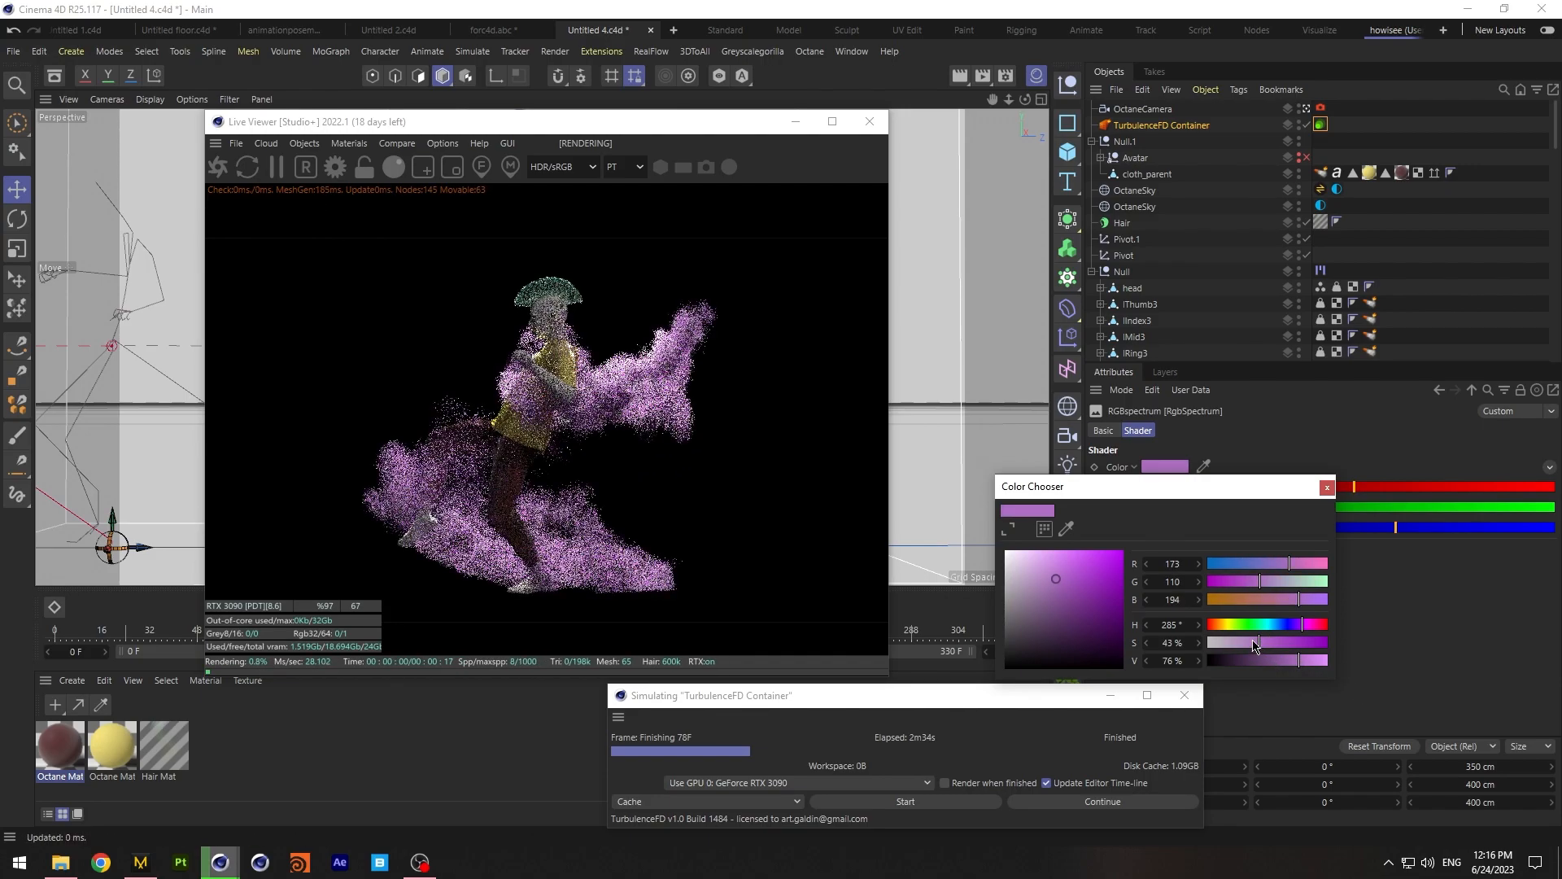
Switch to the four-view layout and move OctaneLight.1 along X in the top view until it sits beside the character
drag(745, 137, 542, 177)
click(1042, 100)
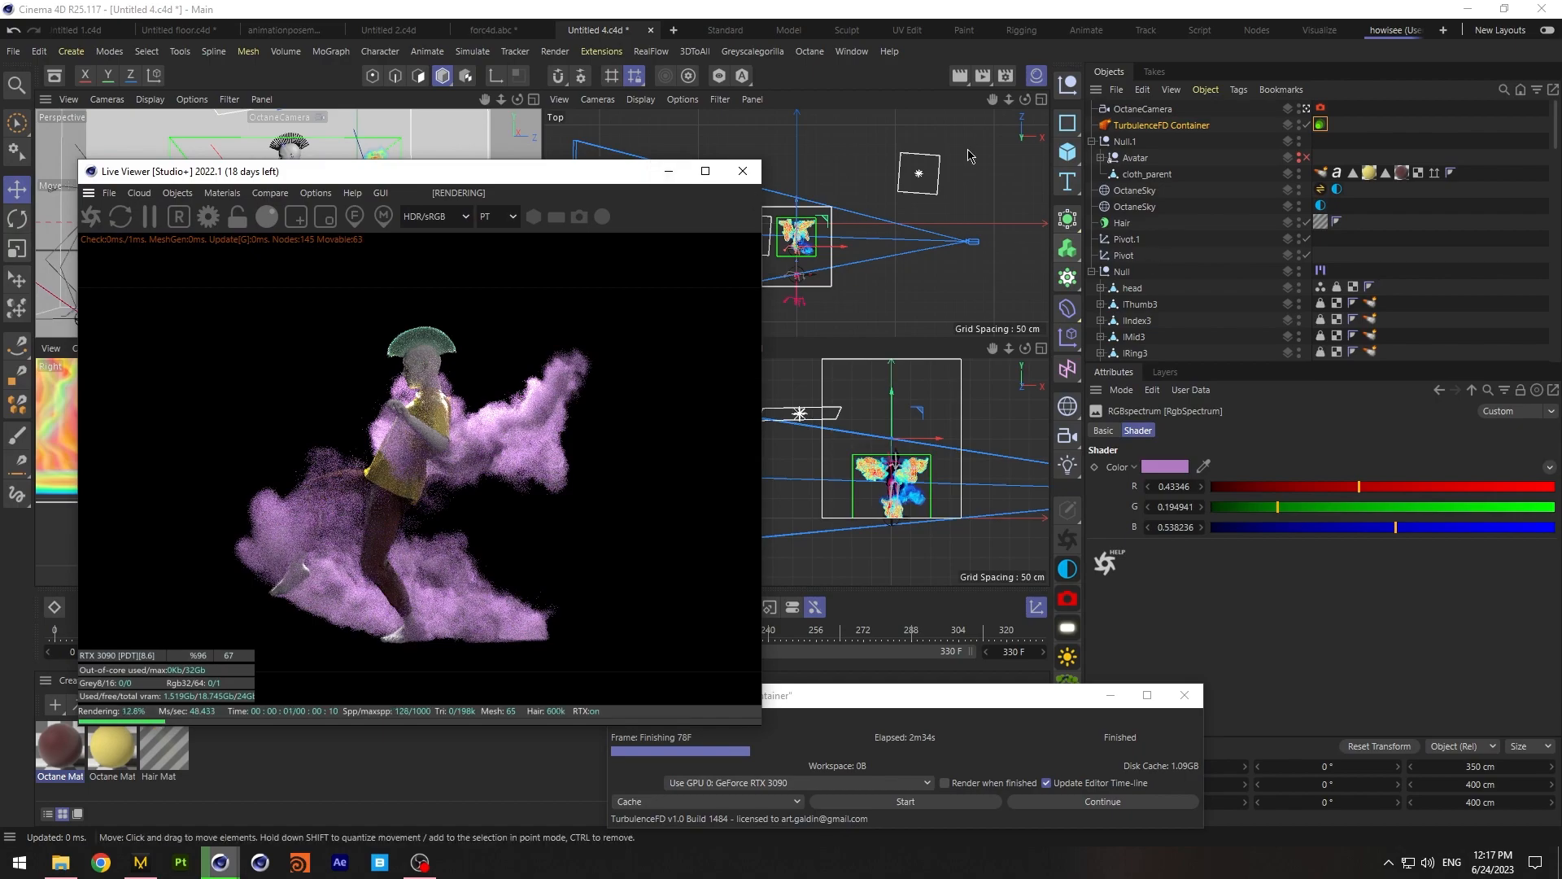
drag(993, 100, 1078, 105)
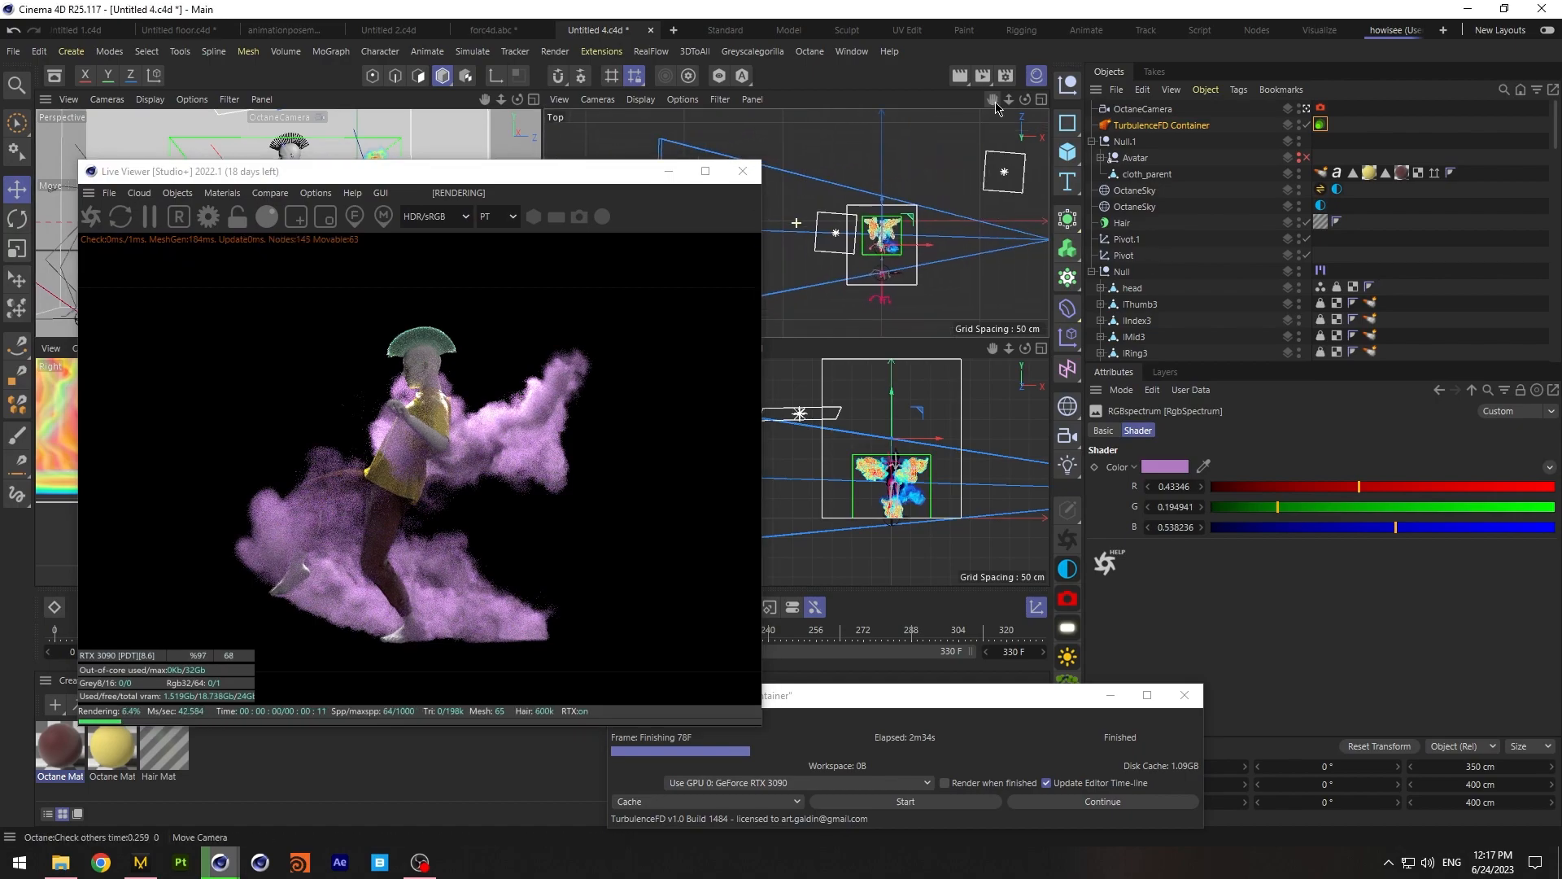
scroll(1244, 295, down, 10)
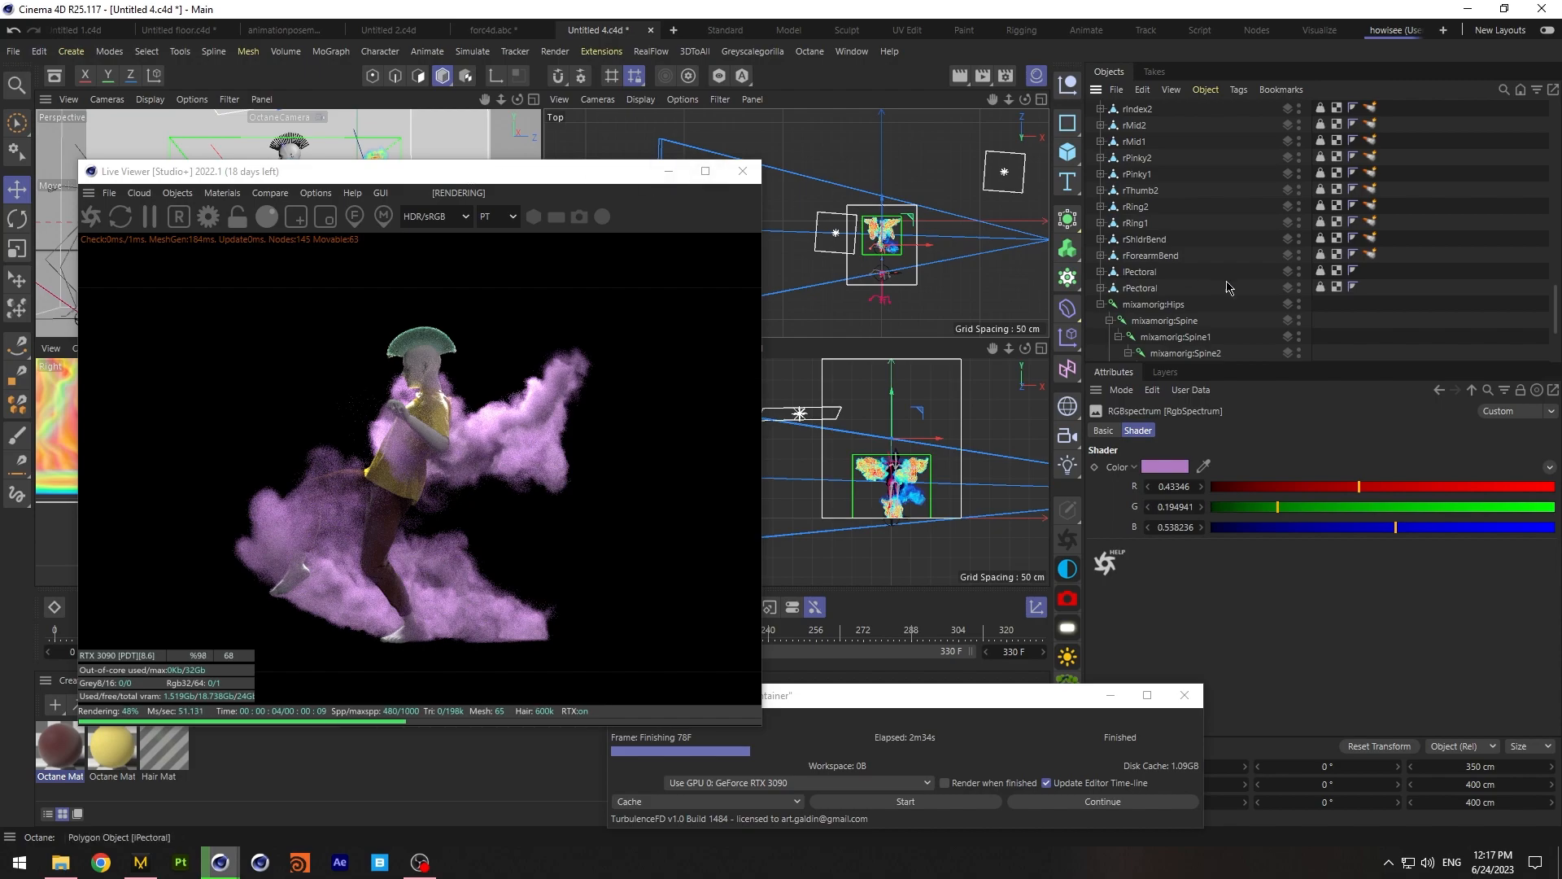
scroll(1229, 287, down, 3)
scroll(1233, 275, down, 6)
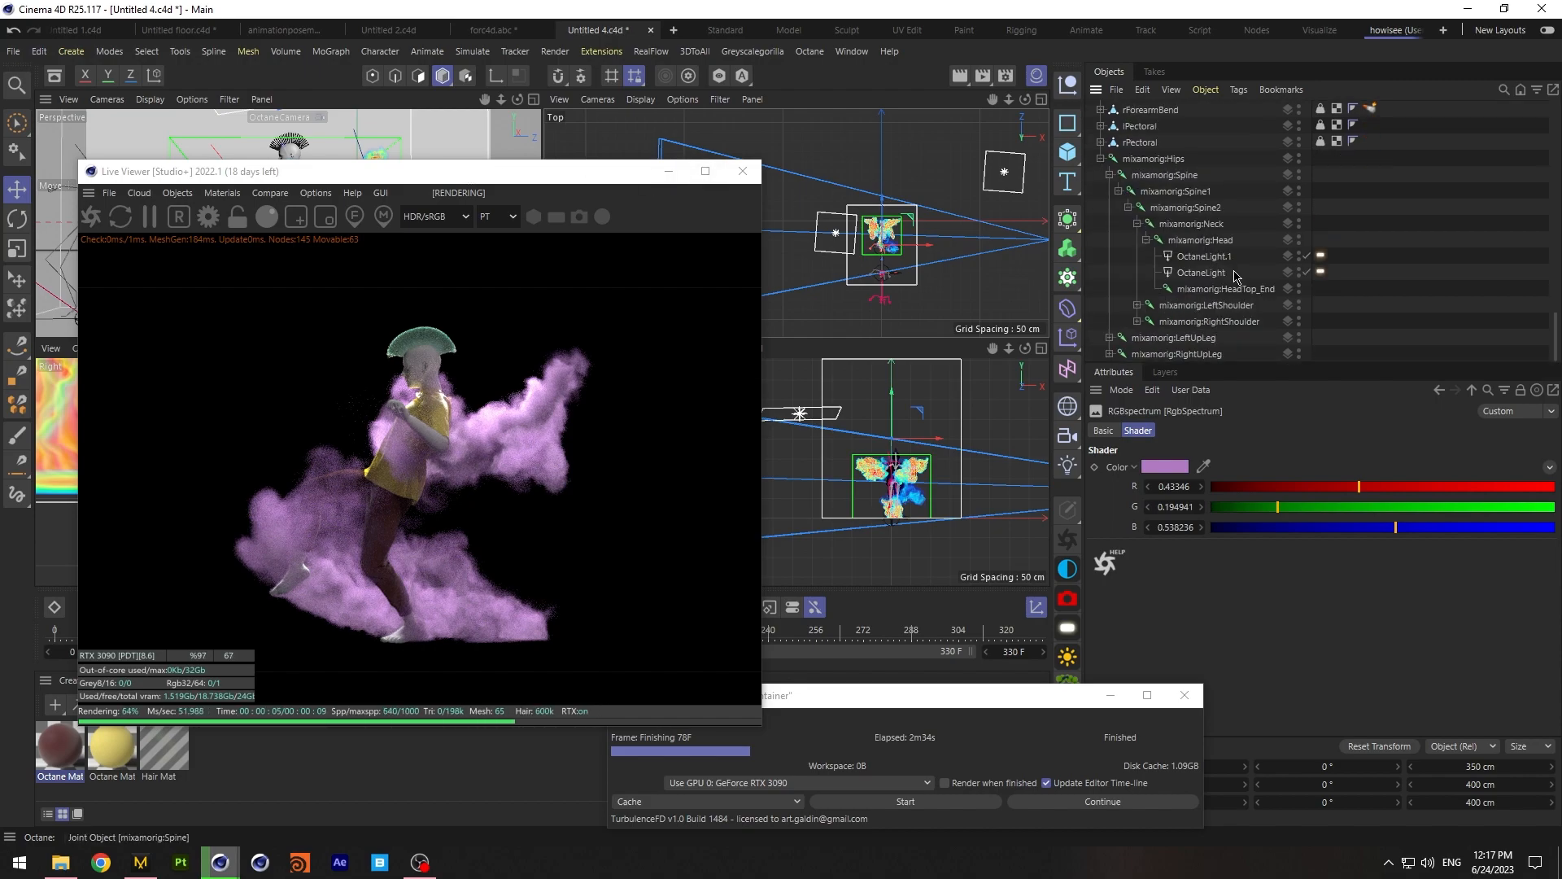
click(1307, 273)
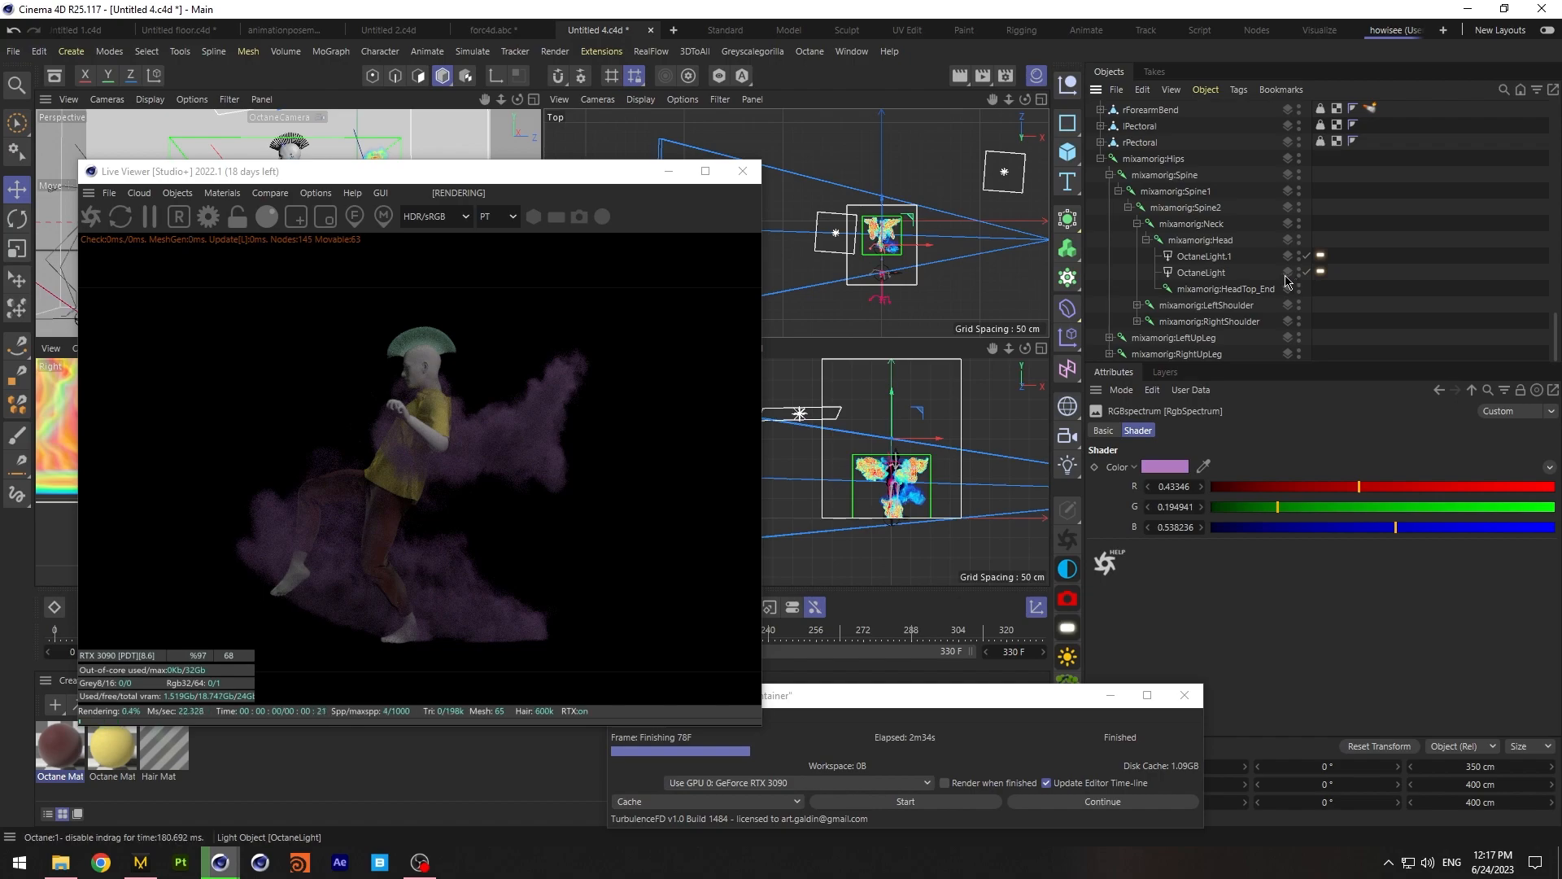
click(1213, 257)
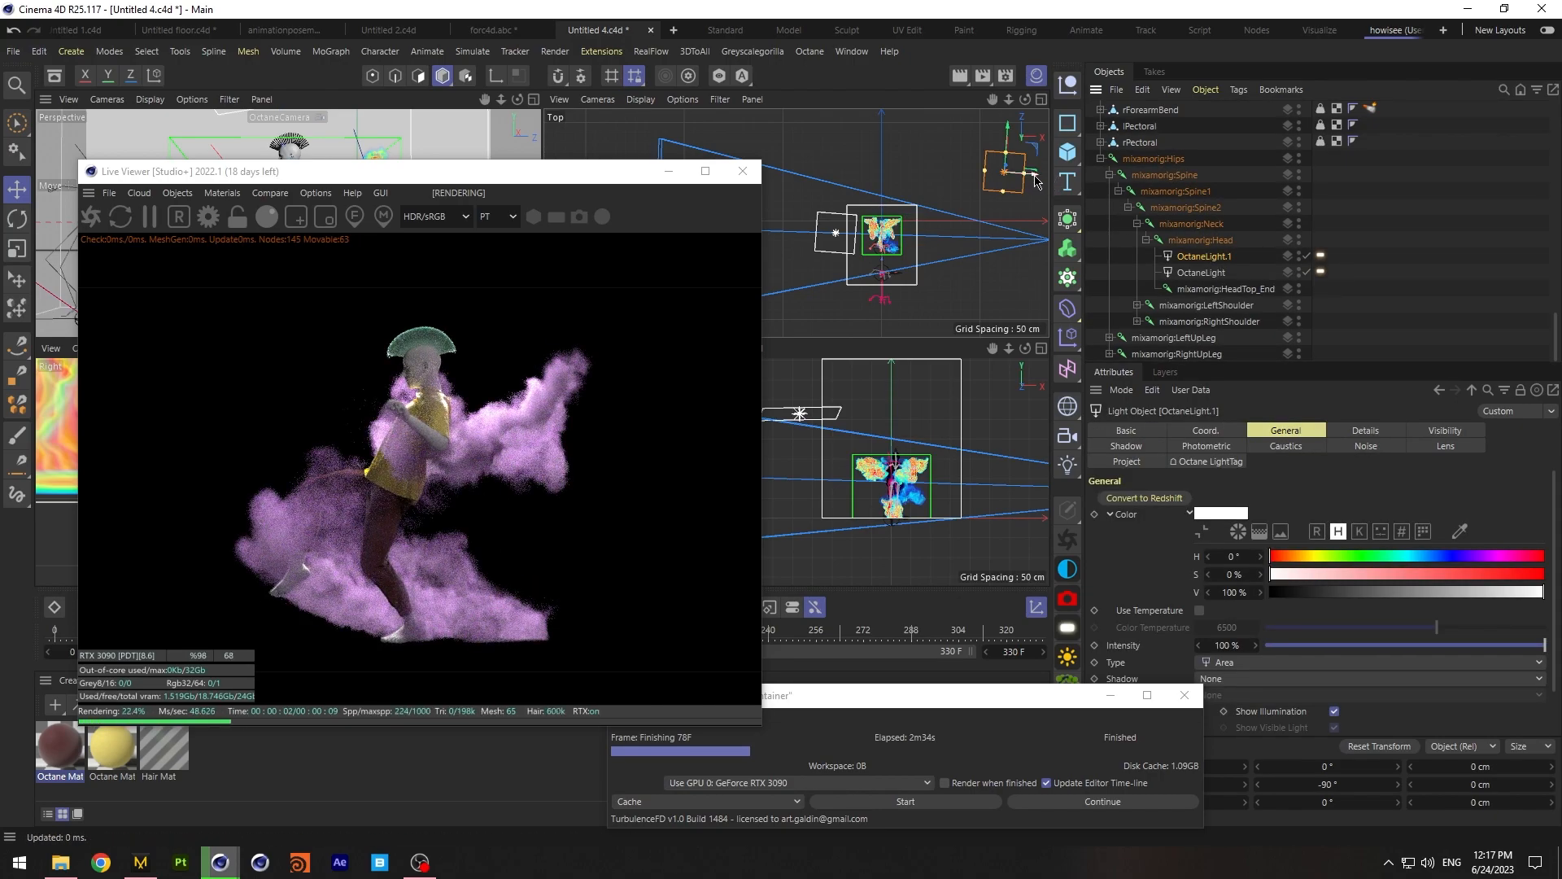
drag(1038, 181, 896, 165)
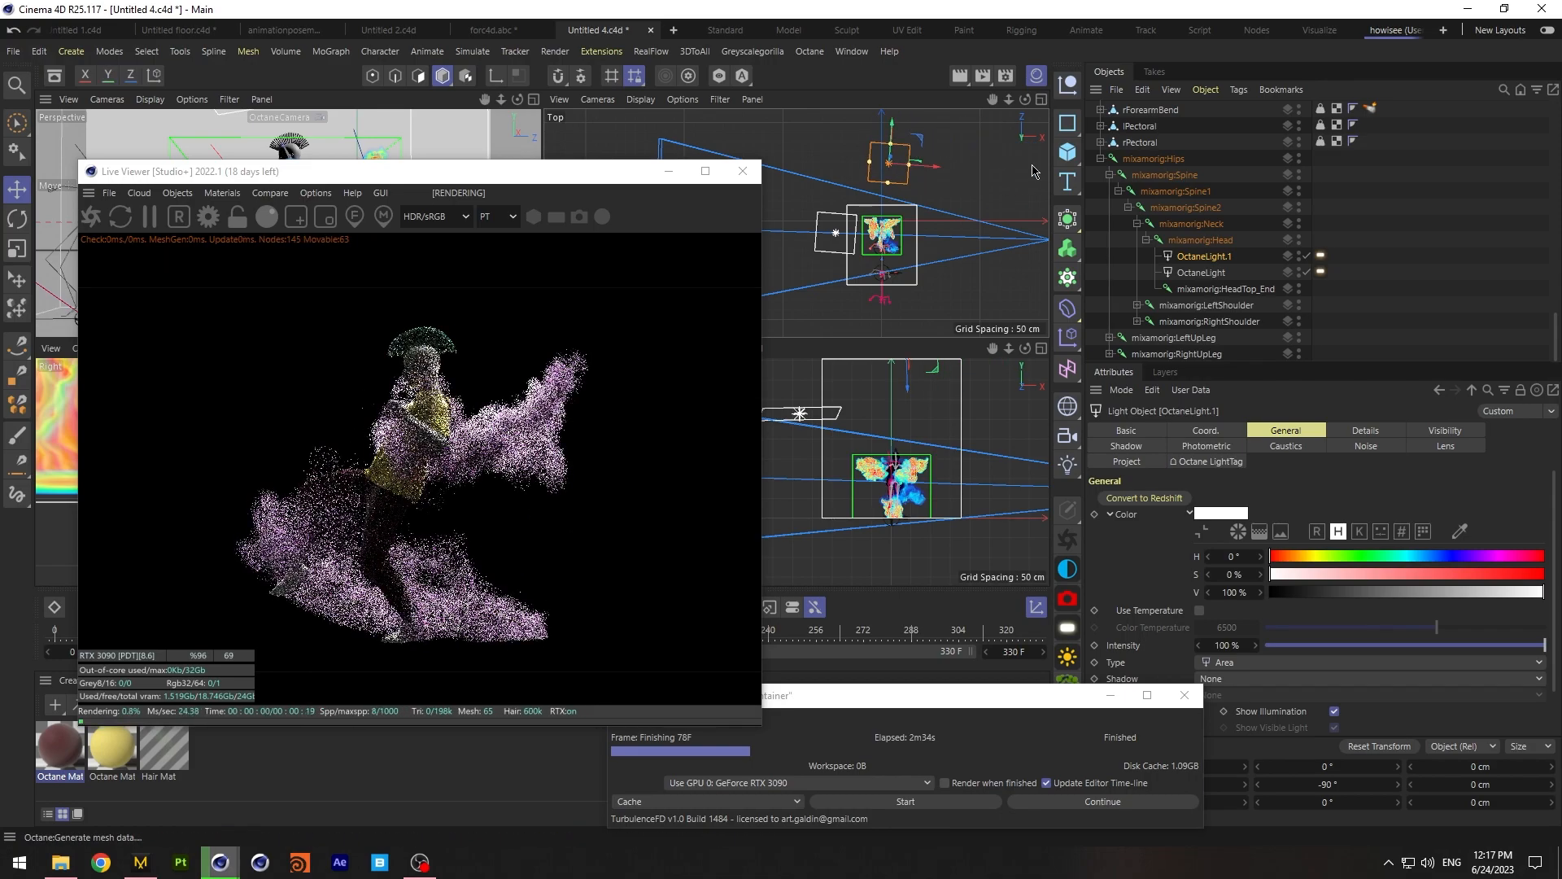
Disable OctaneLight to judge OctaneLight.1 alone, and move OctaneLight.1 closer to the character's side in the top view
click(1307, 256)
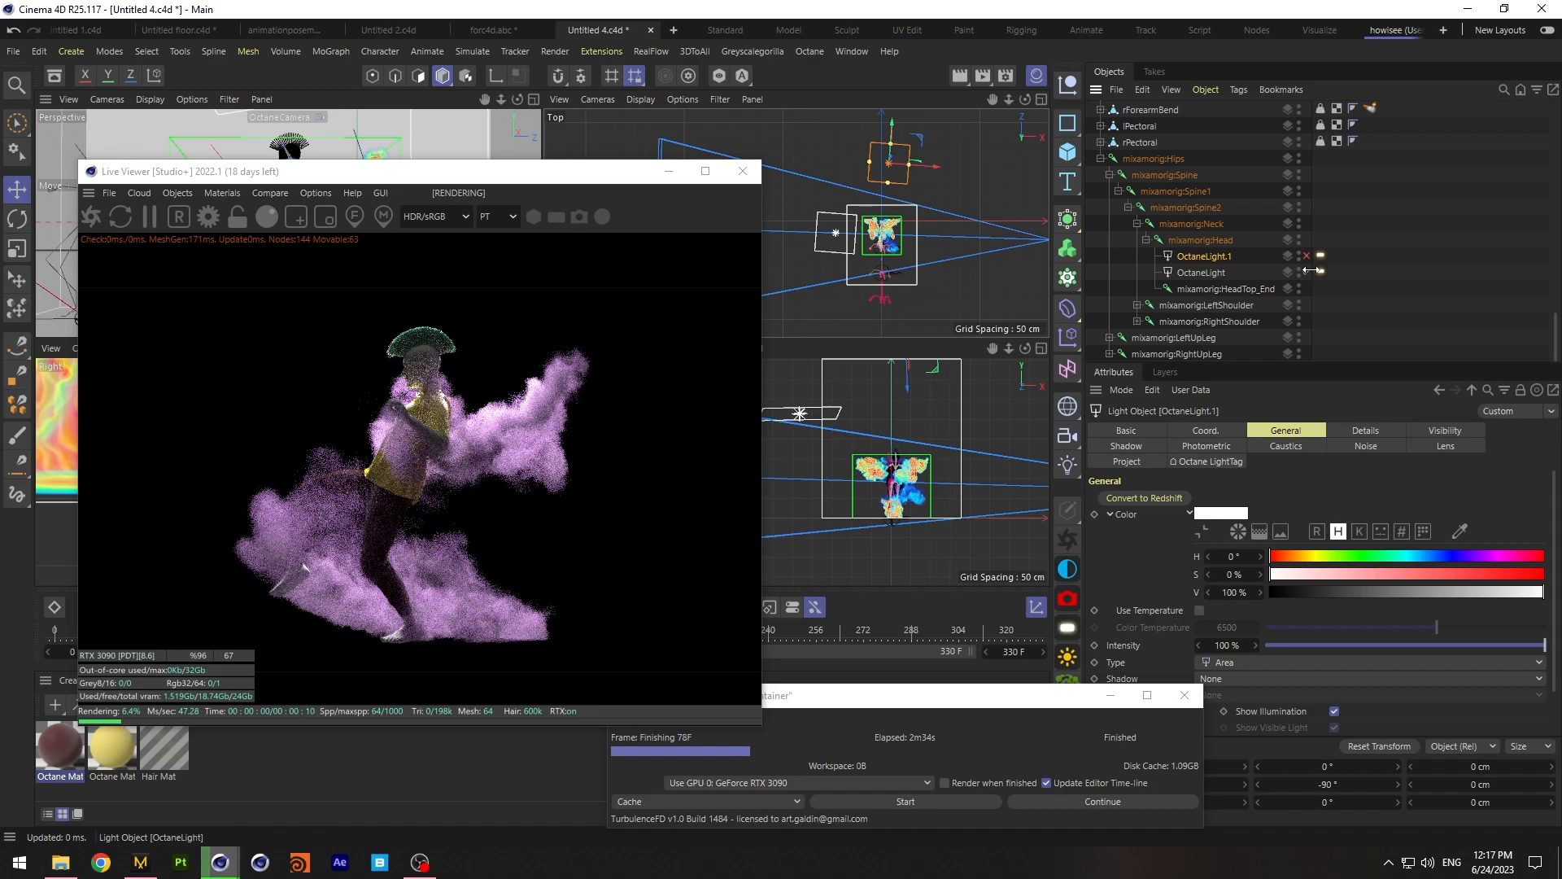
click(1306, 273)
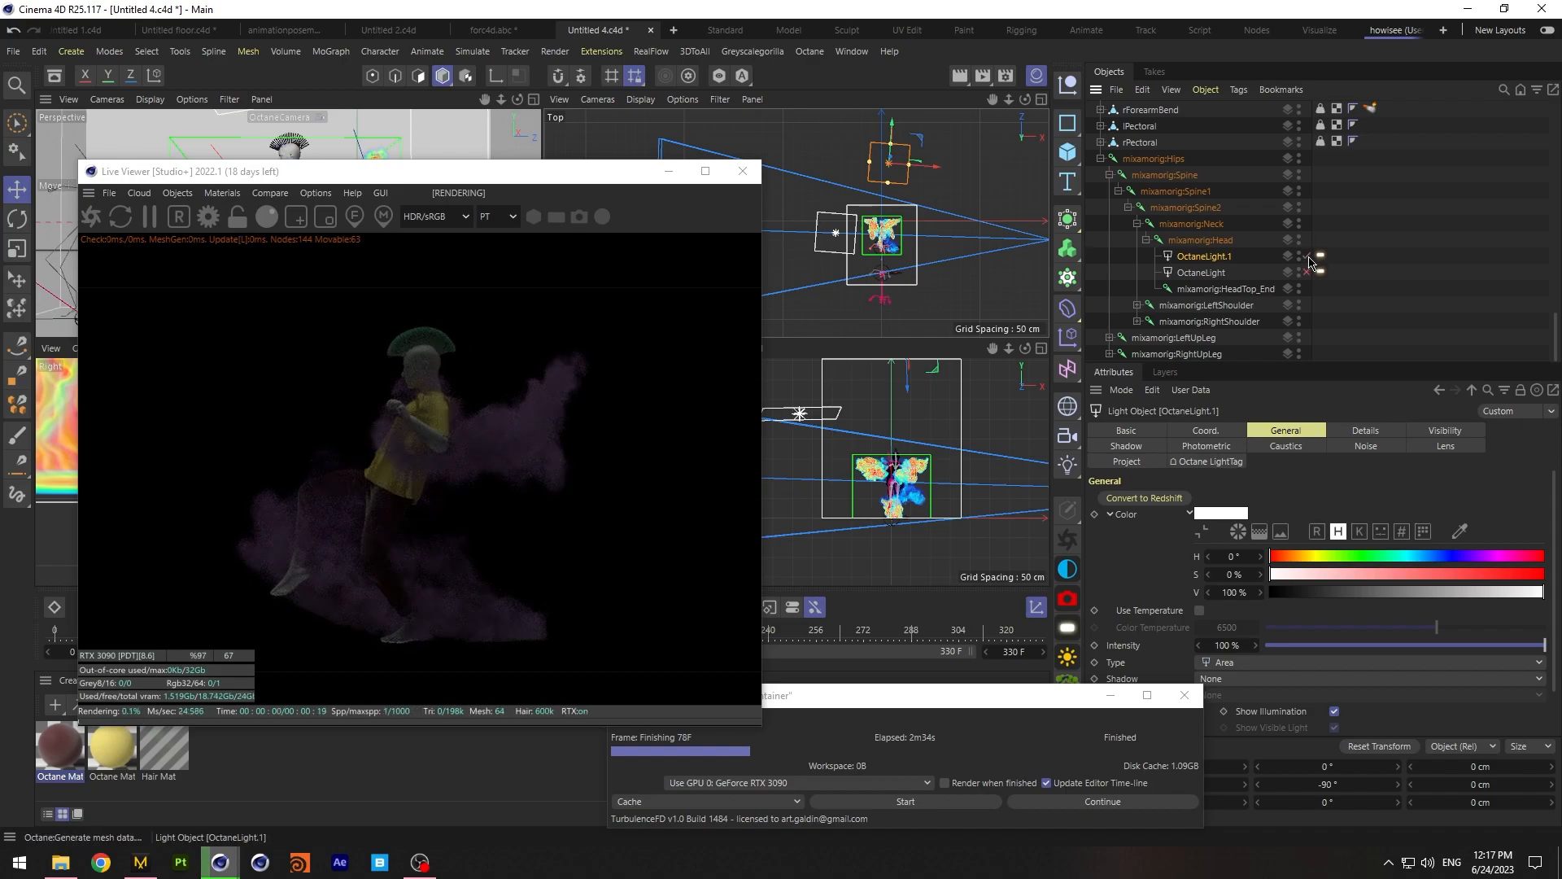
click(1307, 256)
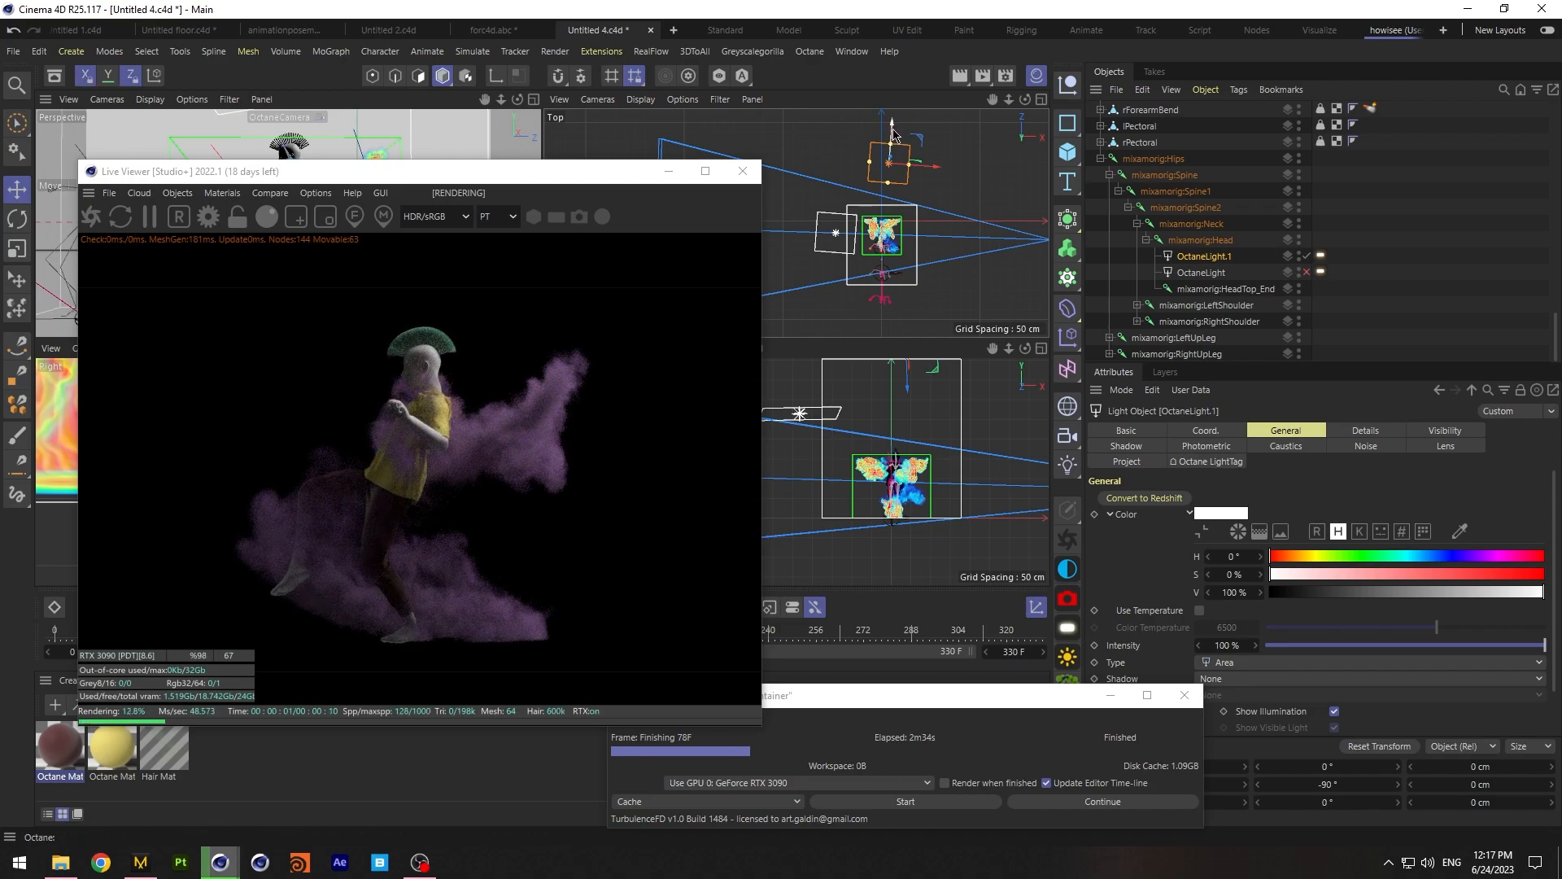
drag(891, 151, 889, 163)
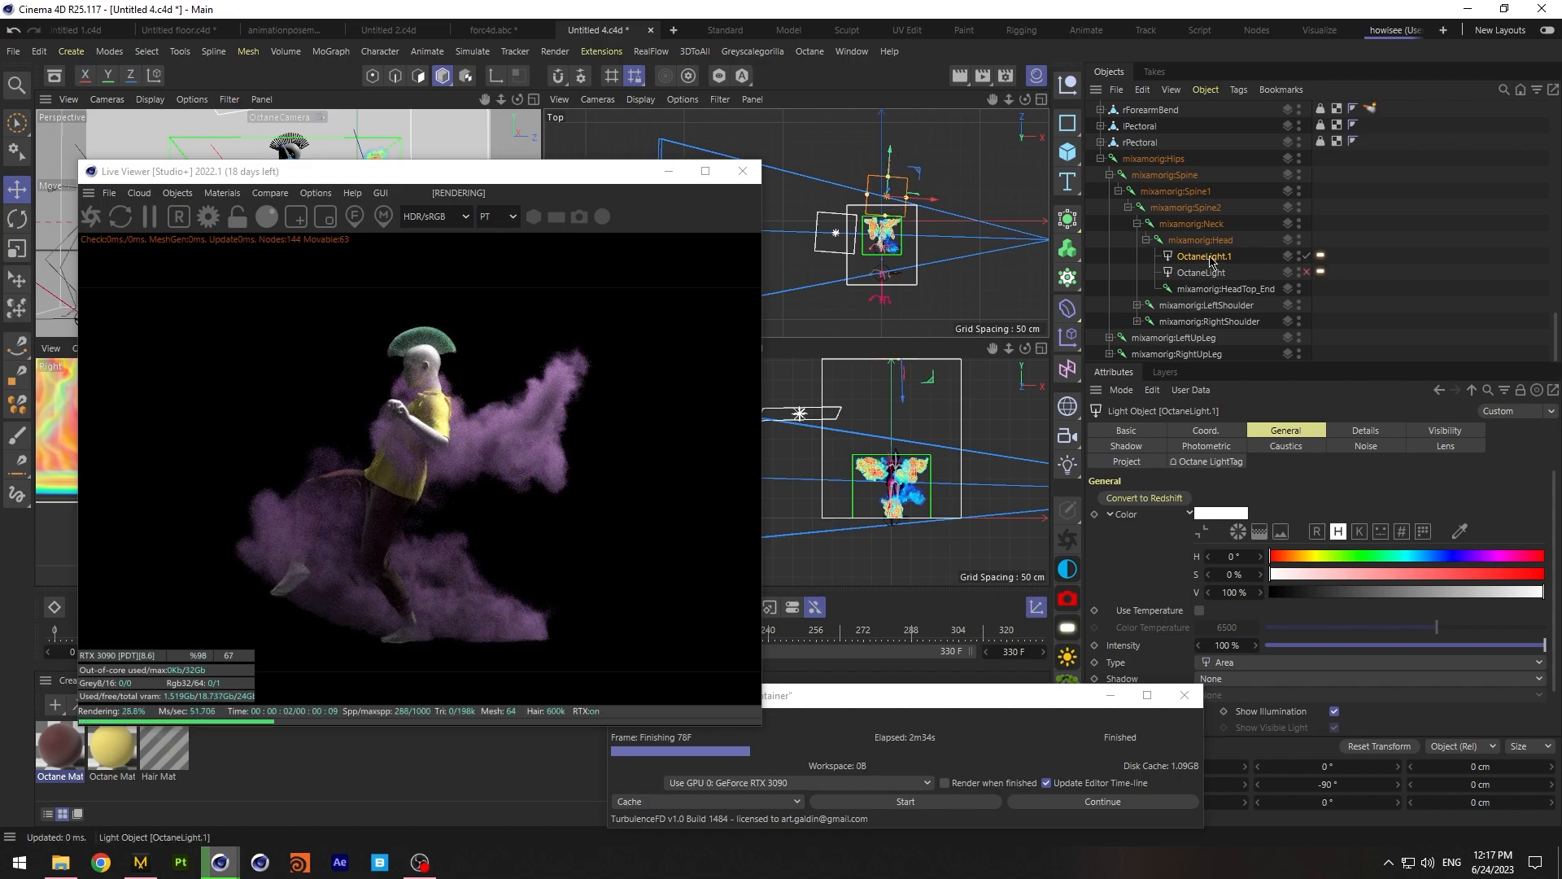
Duplicate OctaneLight.1 and move the copy to the opposite side of the character, offset along X in the top view
ctrl+drag(1211, 250, 1212, 251)
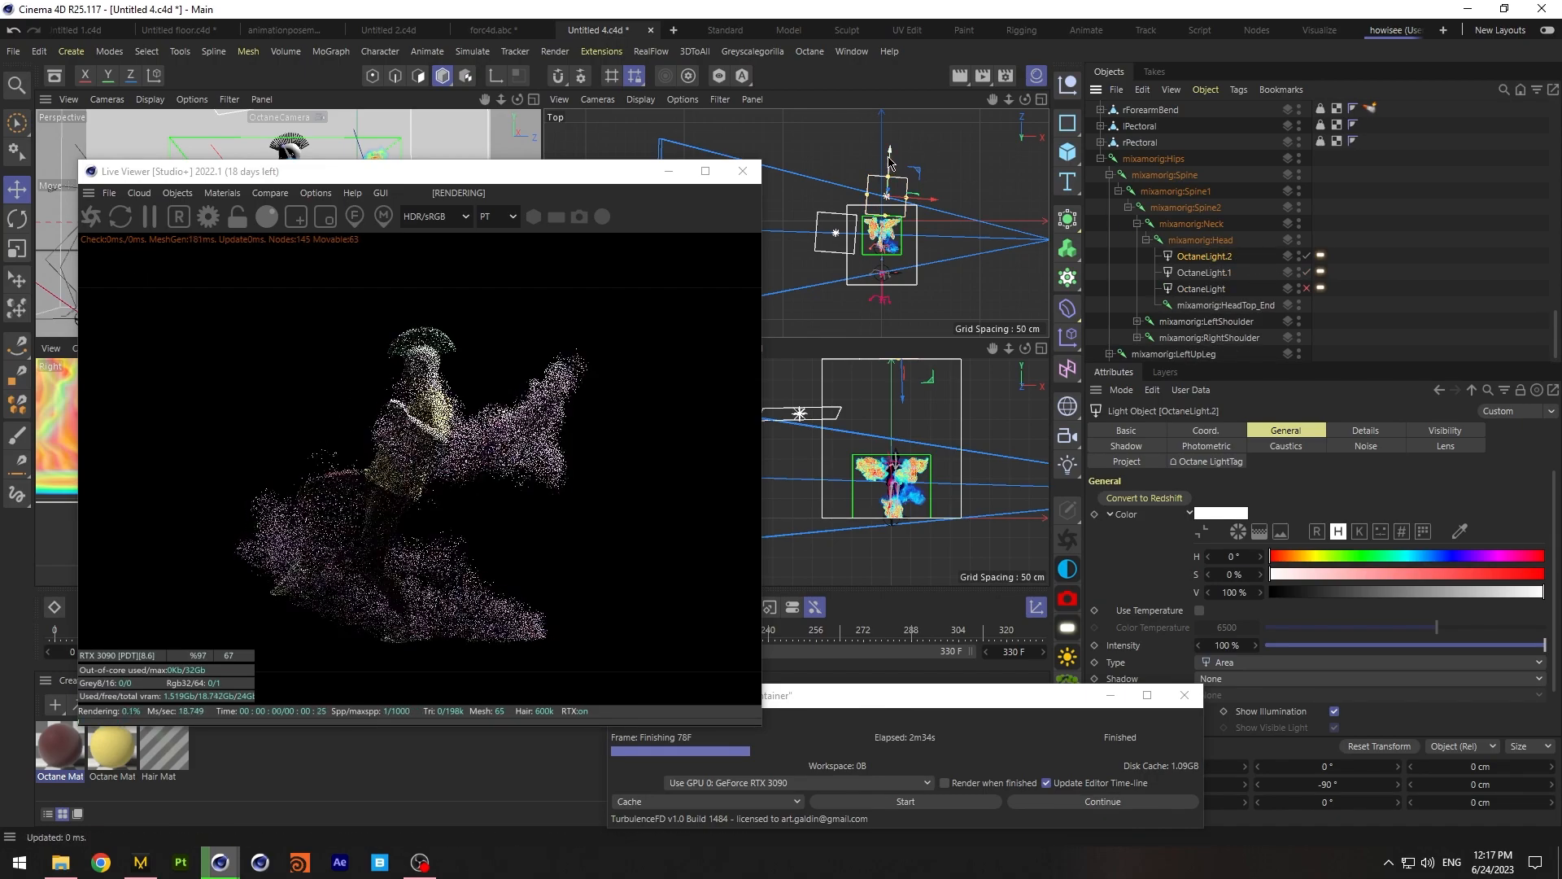
drag(889, 182, 892, 240)
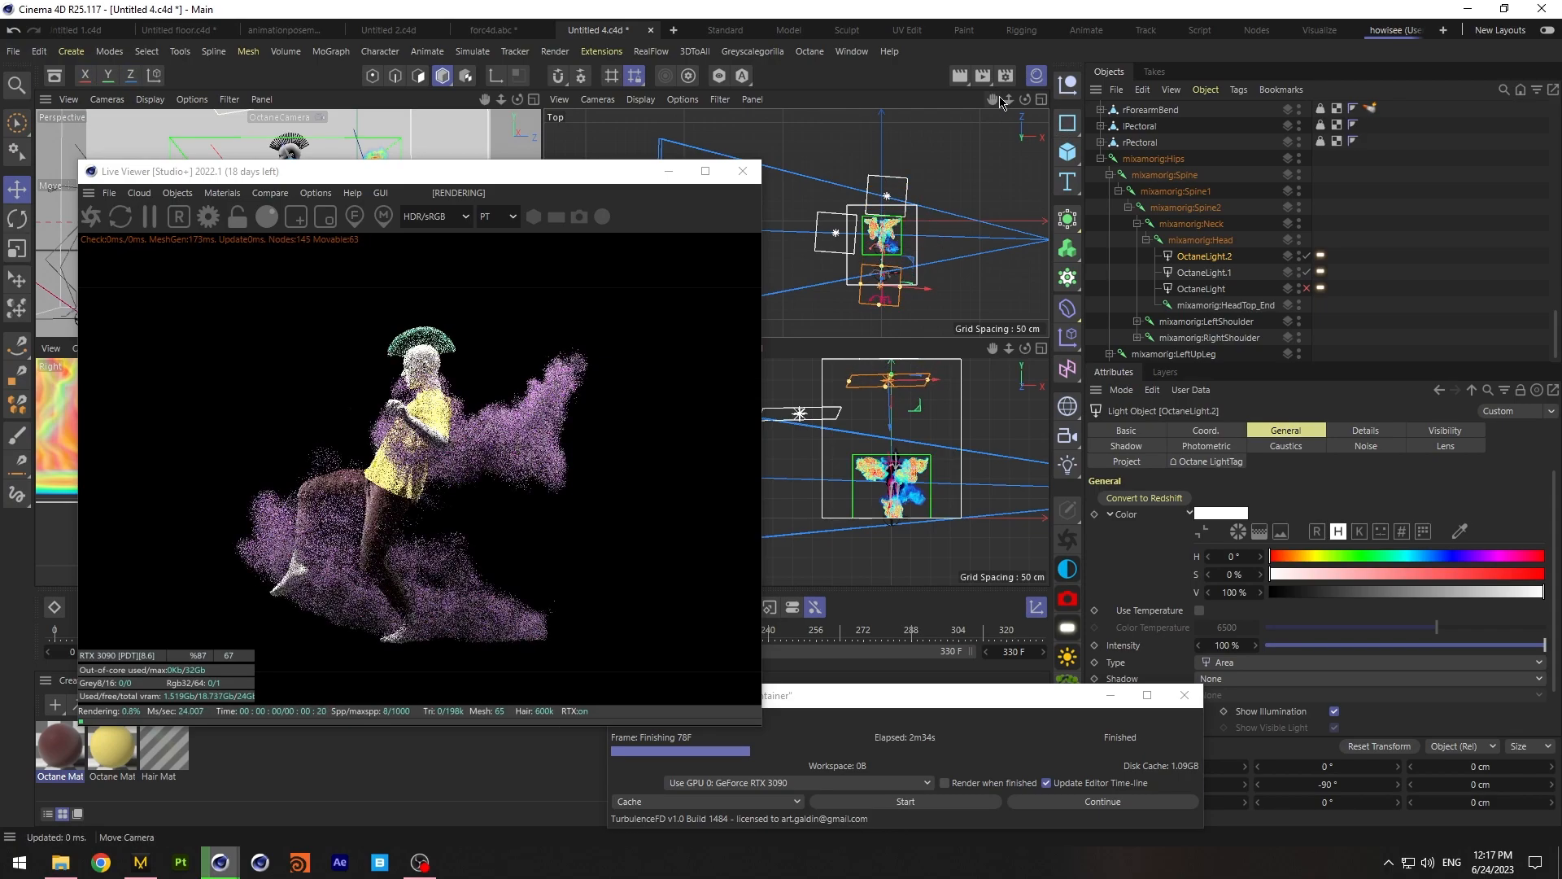
alt+middle_drag(922, 293, 980, 243)
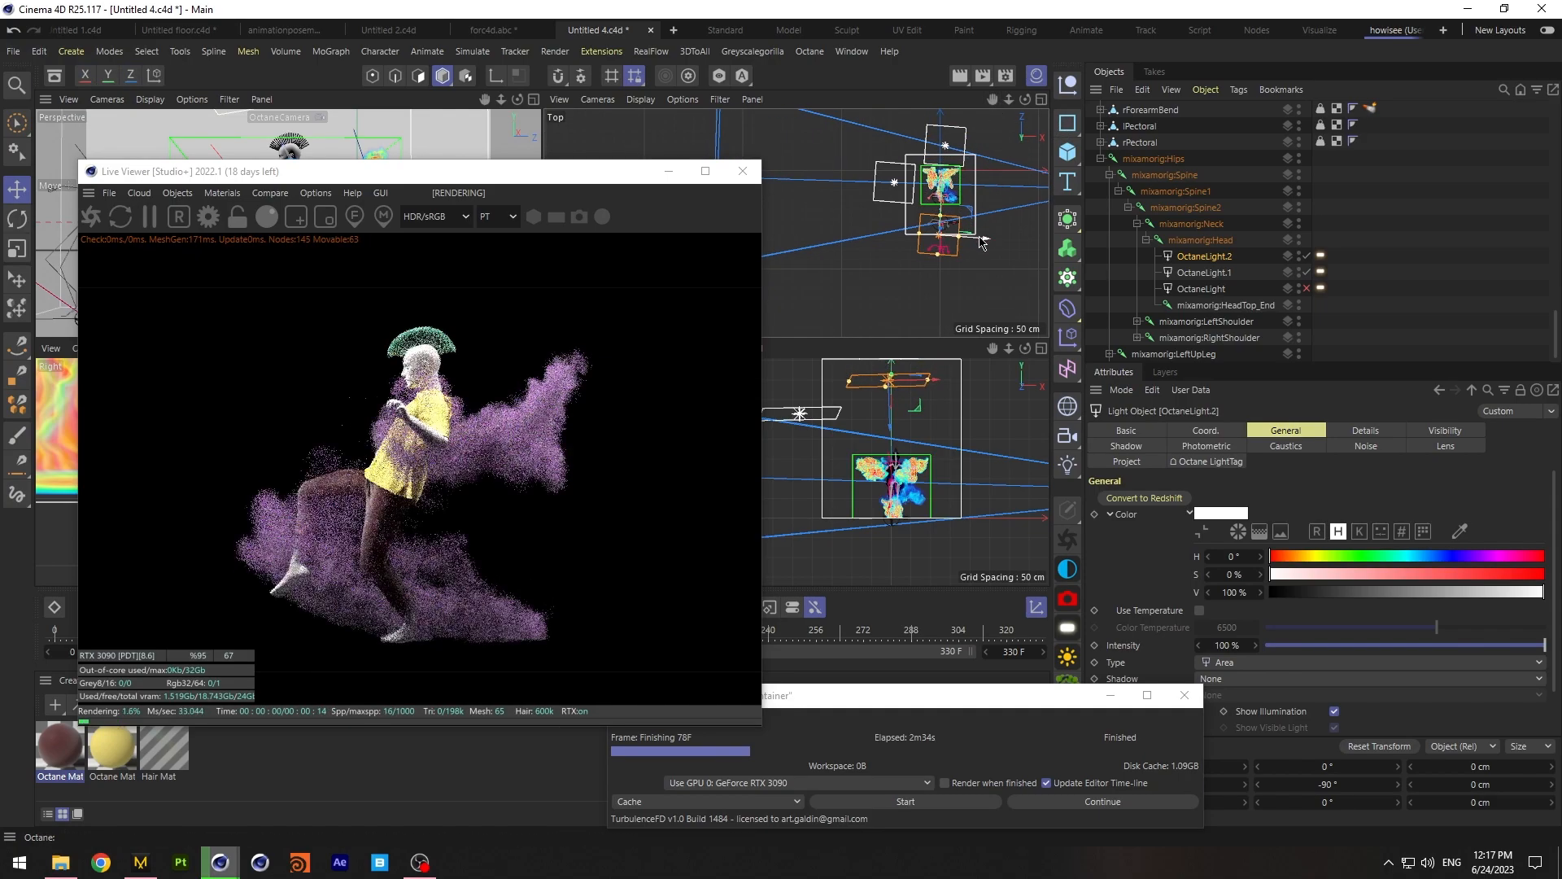
drag(942, 244, 925, 222)
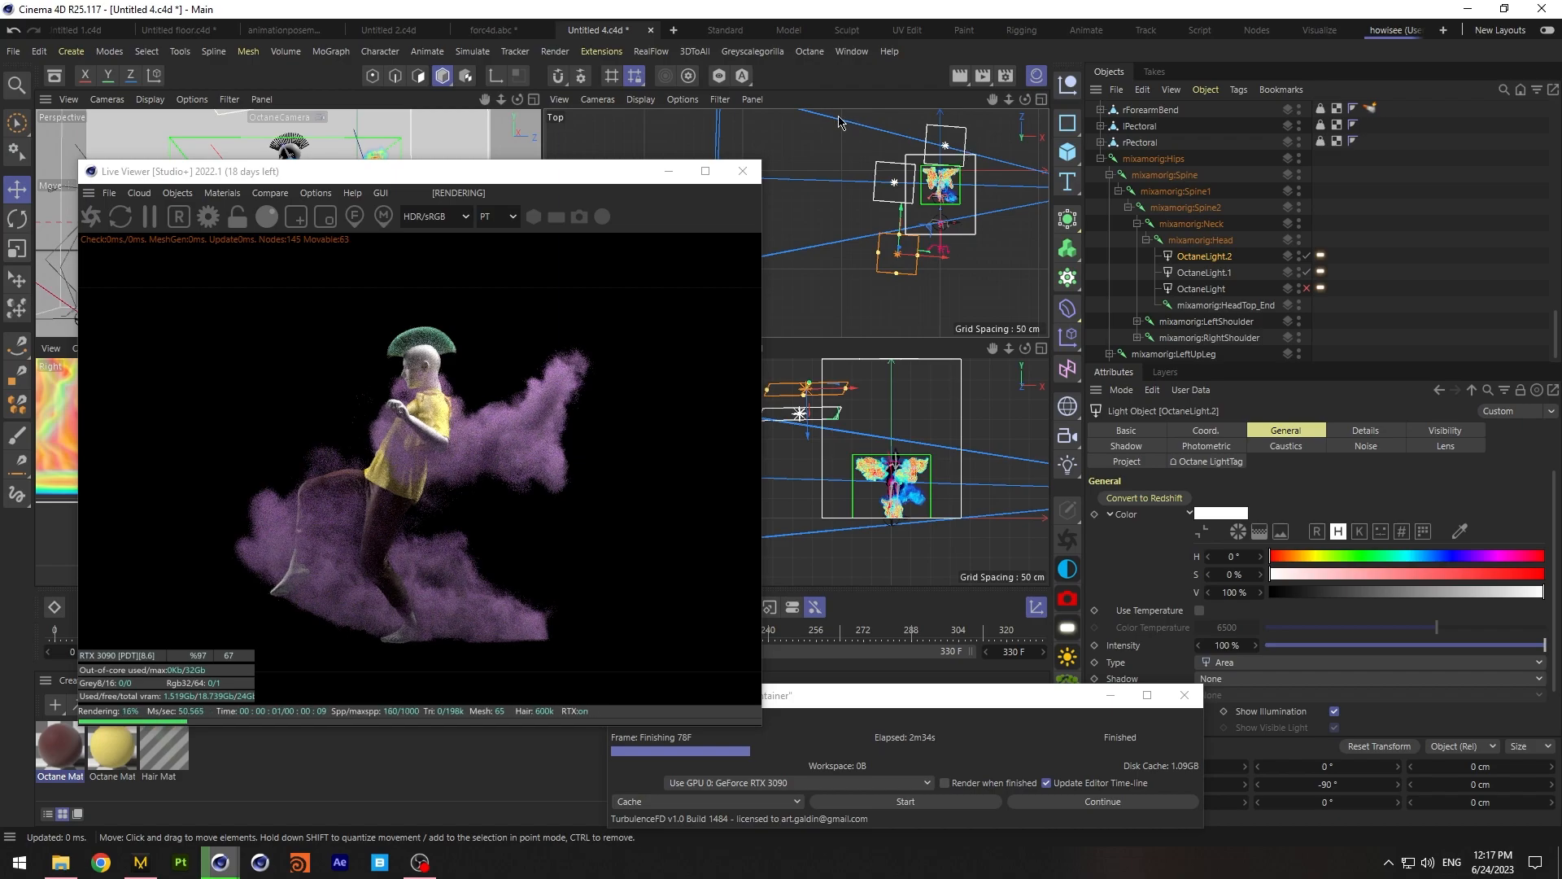
Re-enable OctaneLight and set its light tag's temperature to about 8653 and power to about 23.5
click(1422, 285)
click(1306, 289)
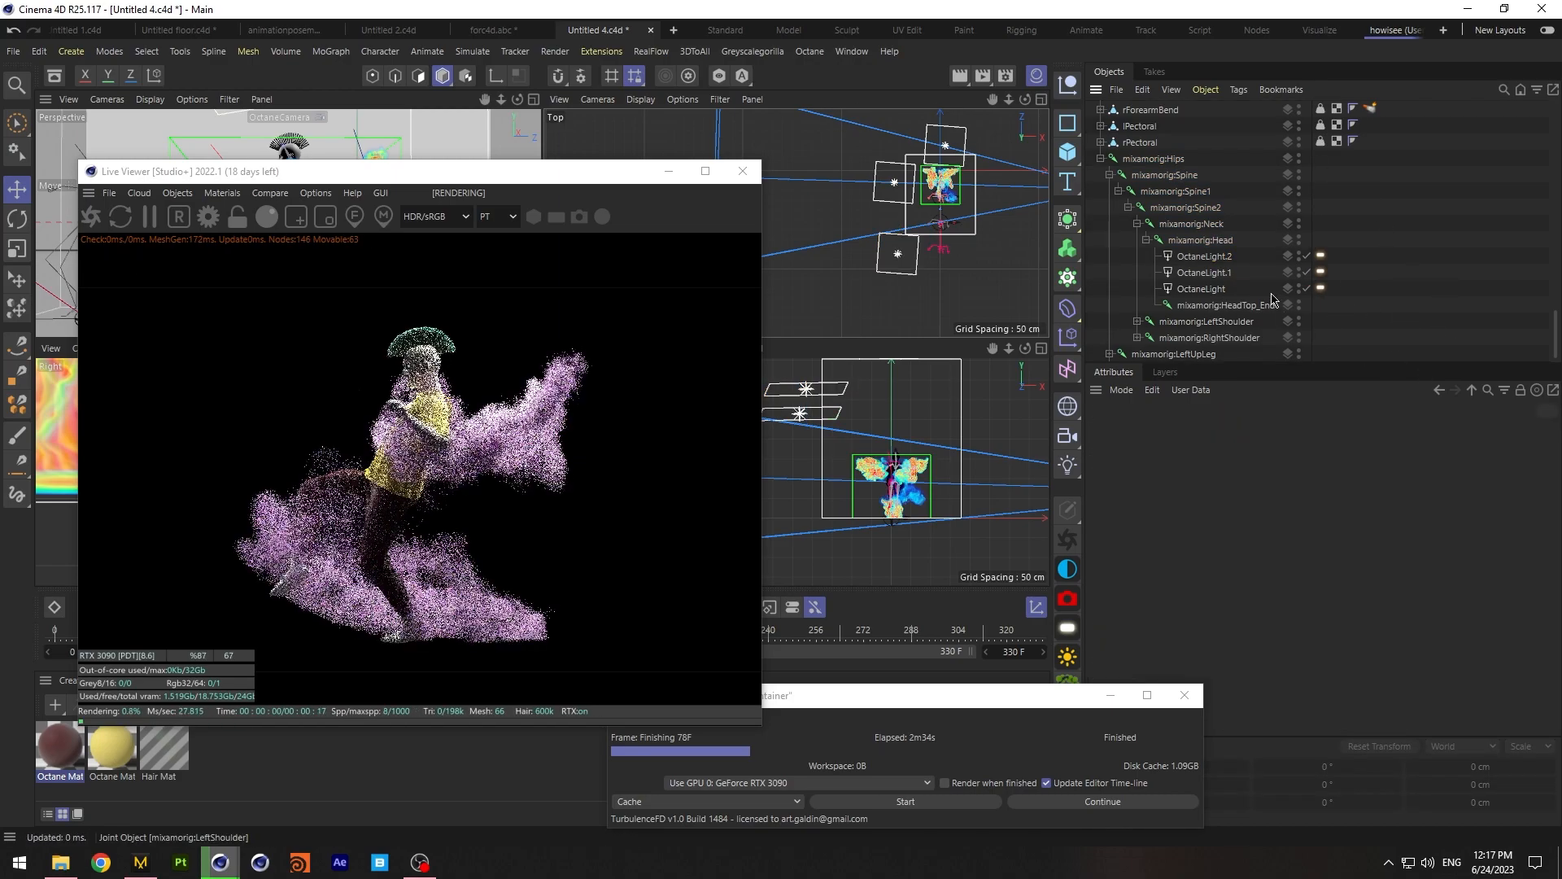
click(1321, 290)
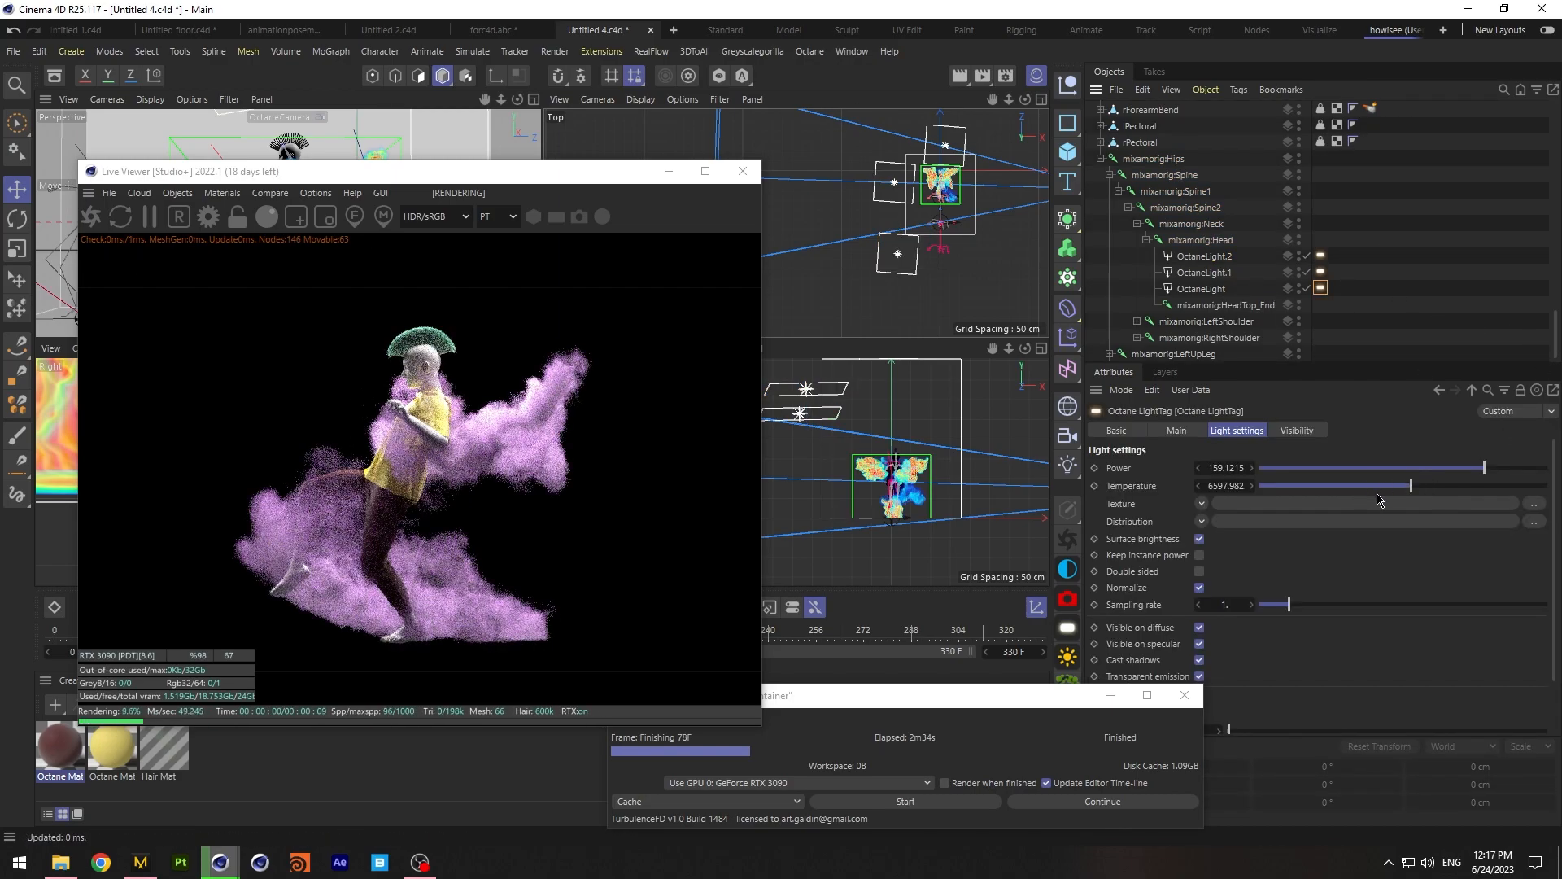
click(1494, 486)
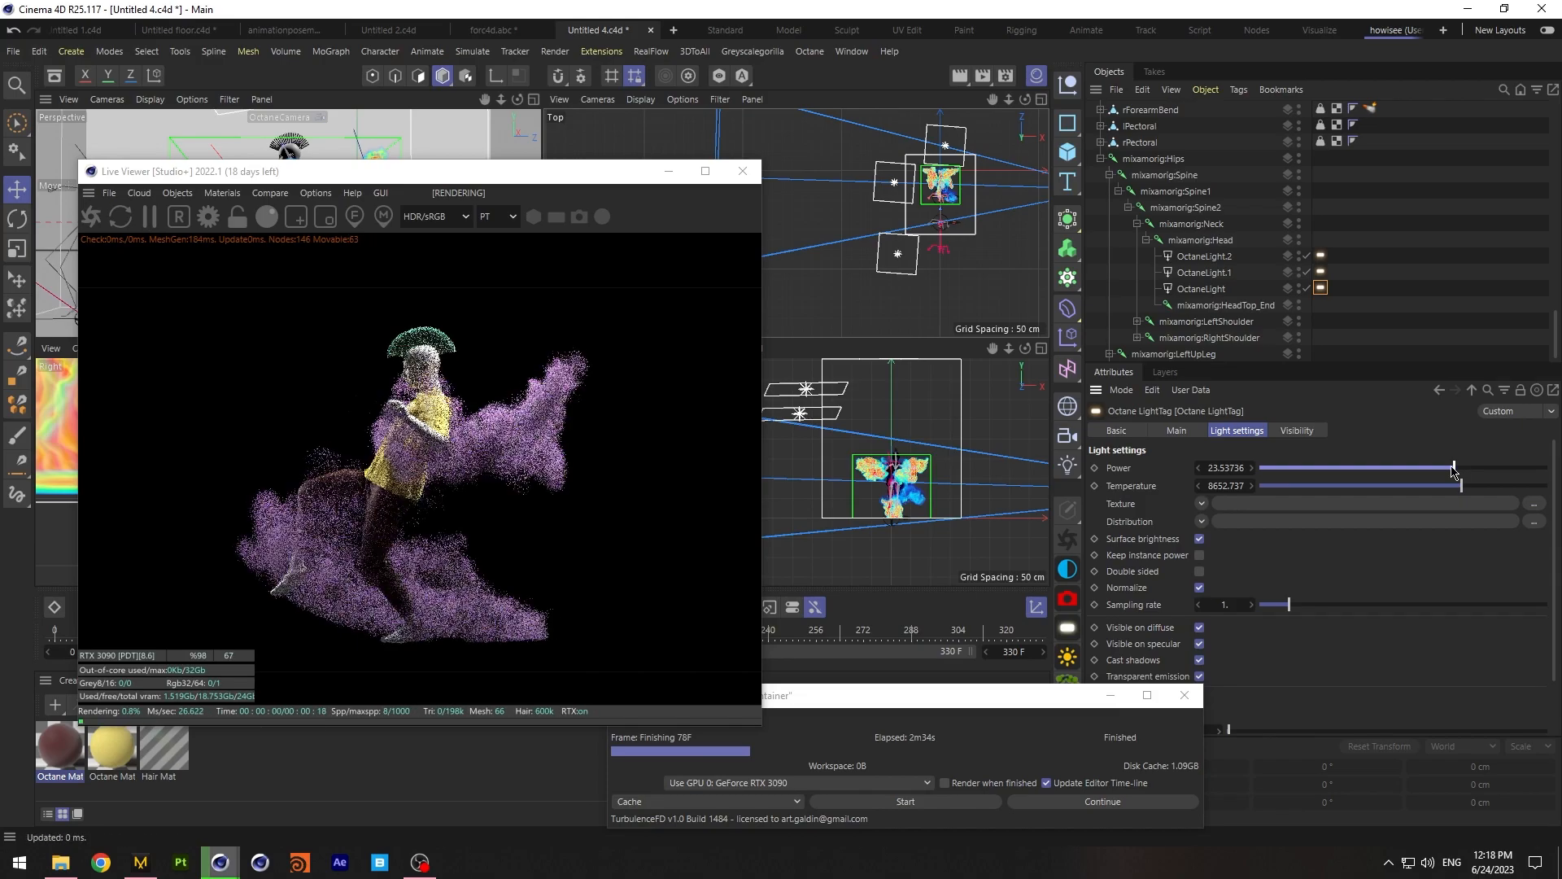
click(1432, 252)
Close the simulation window and raise the density of the TurbulenceFD Container's Volume Medium to about 111.3
scroll(1436, 244, up, 10)
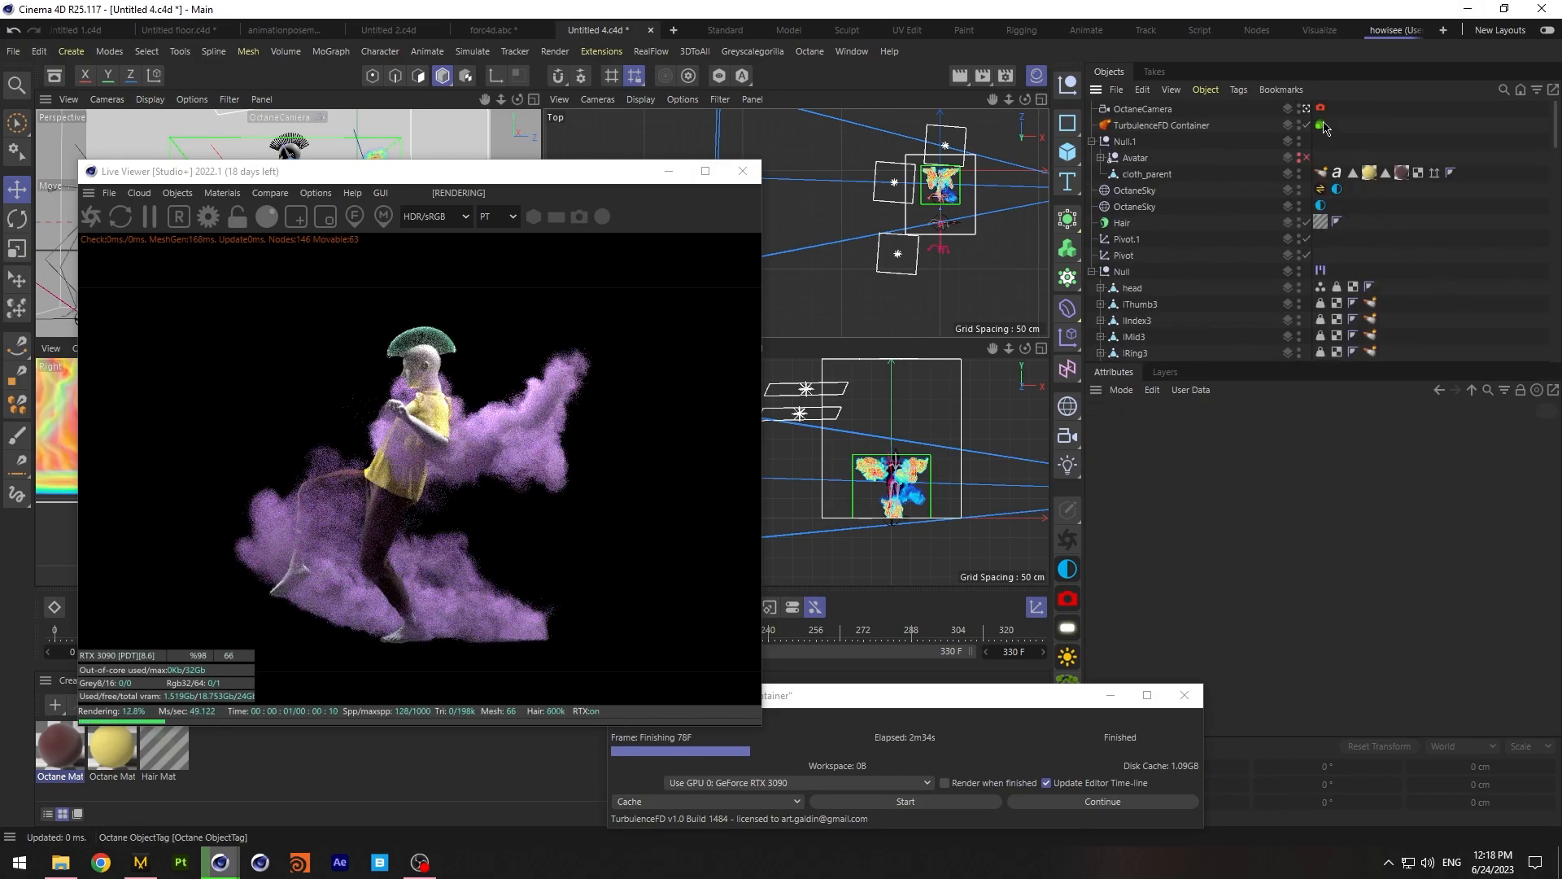
click(1321, 126)
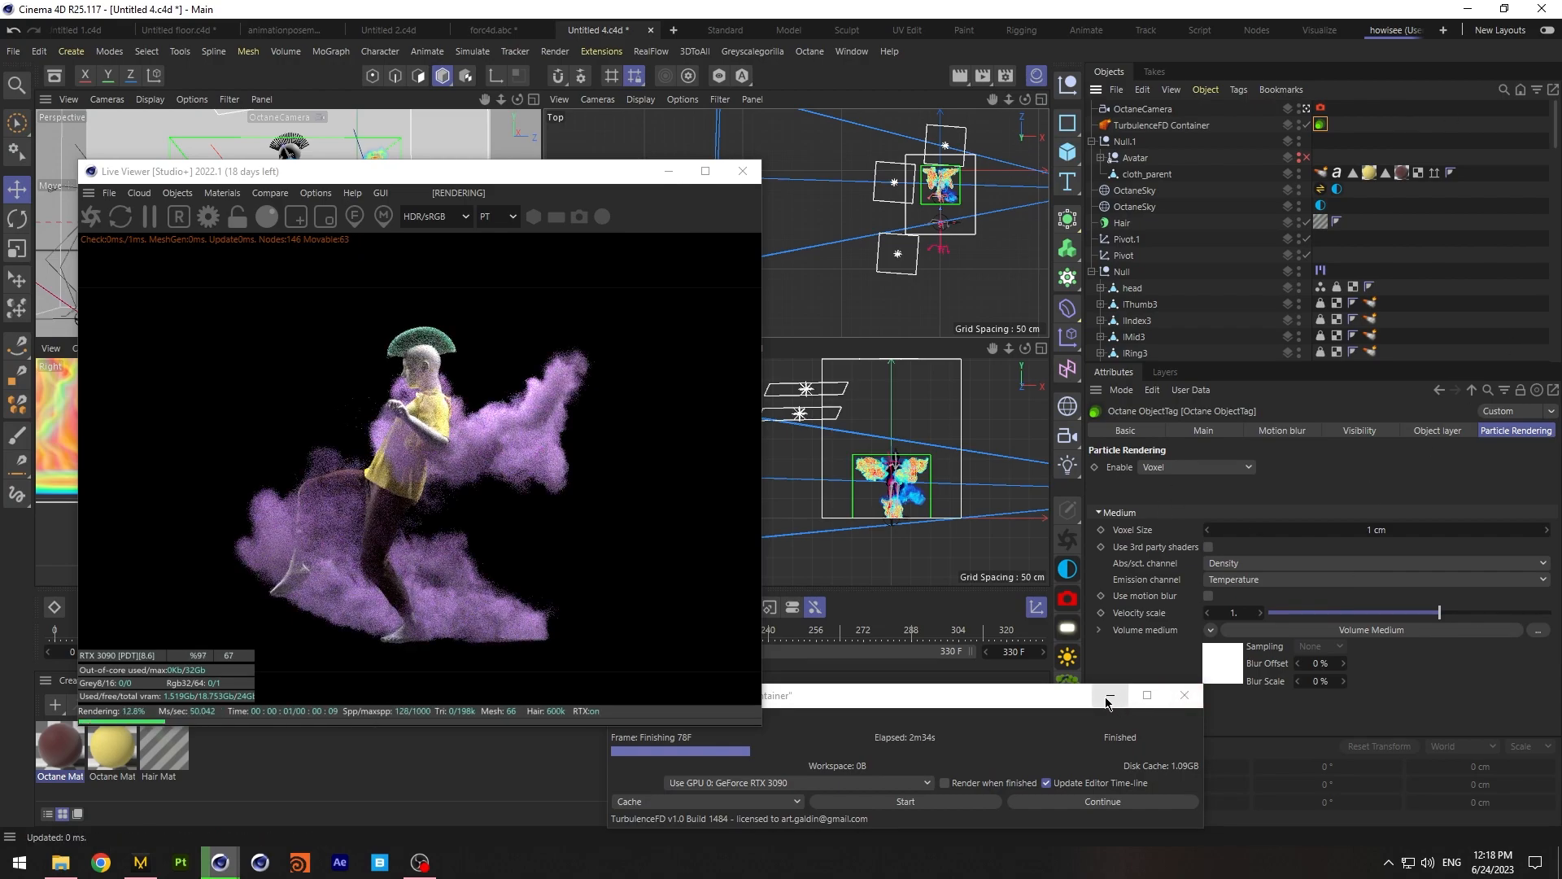
click(1183, 698)
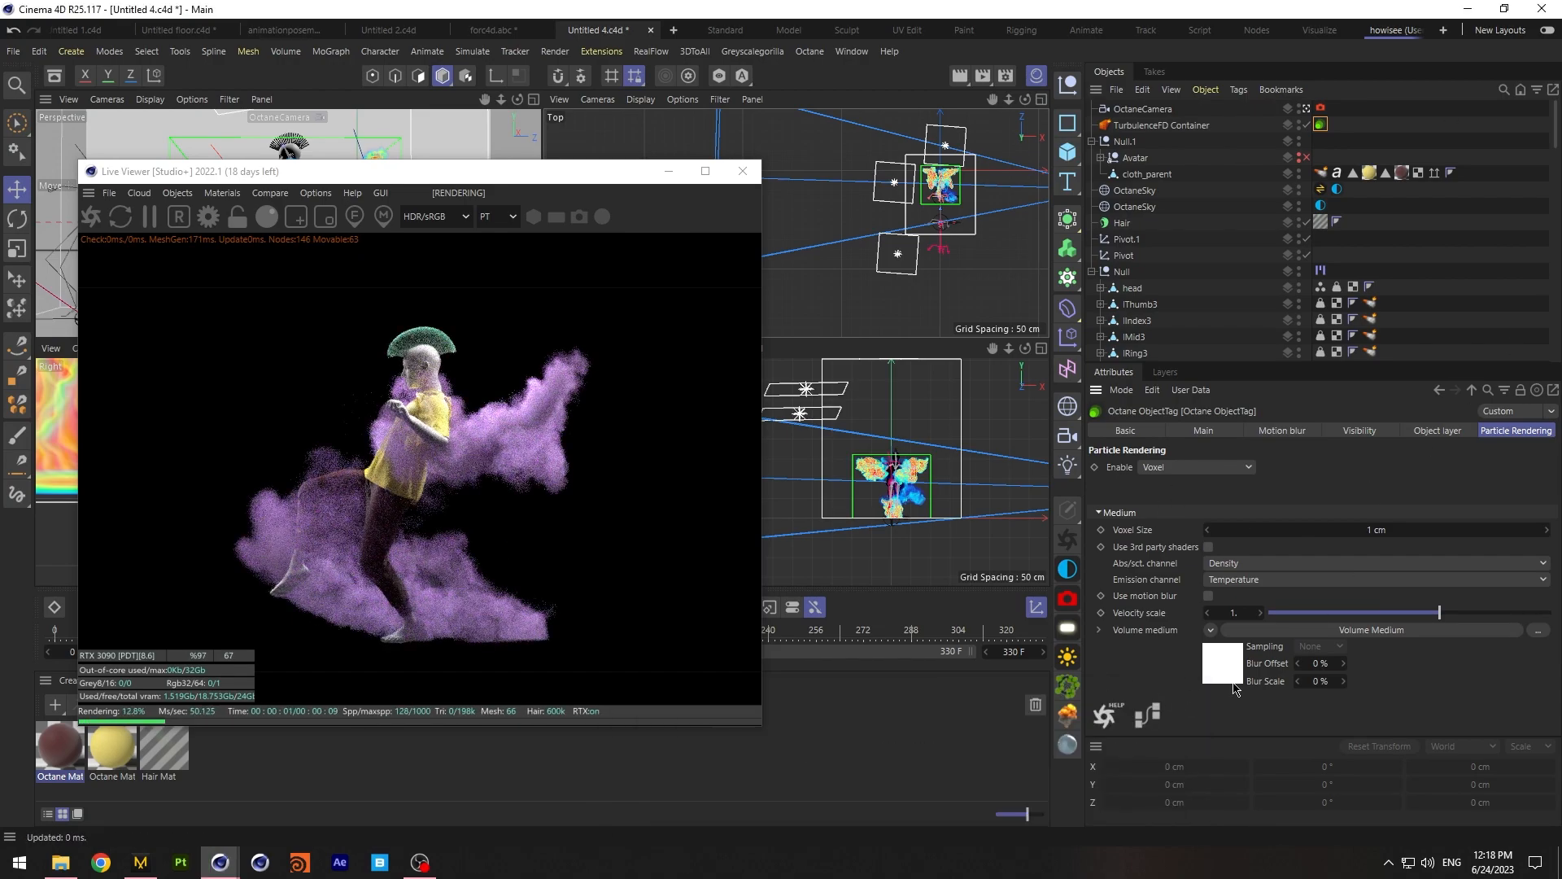
click(1335, 630)
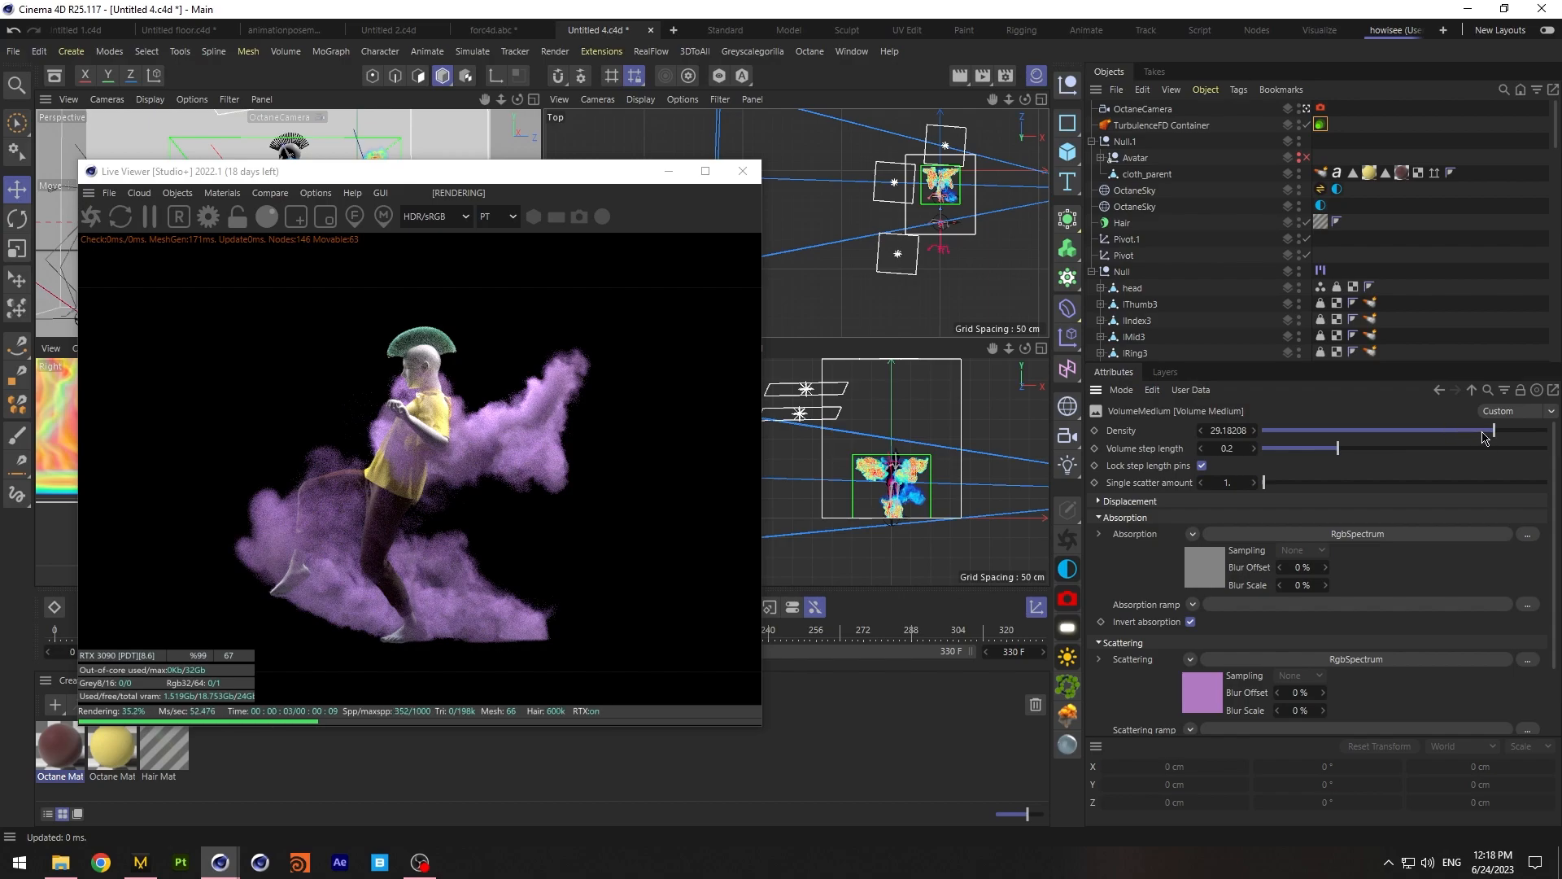
drag(1505, 437, 1512, 437)
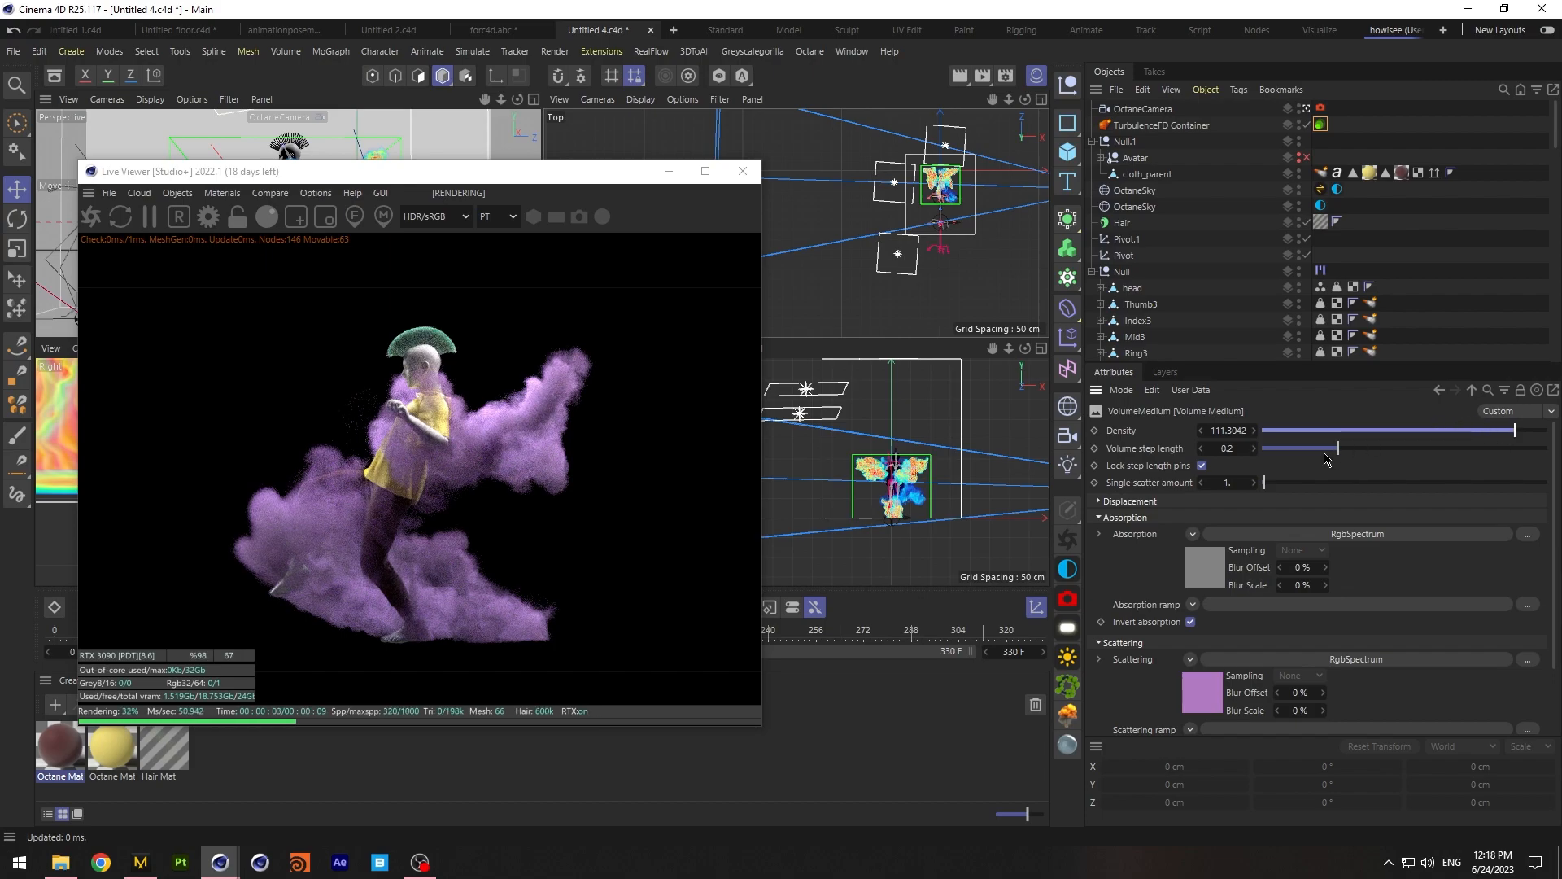
Set the Volume Medium's absorption colour to a light grey with 0% saturation and 76% value
click(1203, 575)
click(1179, 470)
mouse_move(1269, 659)
mouse_down()
mouse_move(1315, 661)
mouse_move(1300, 660)
mouse_up()
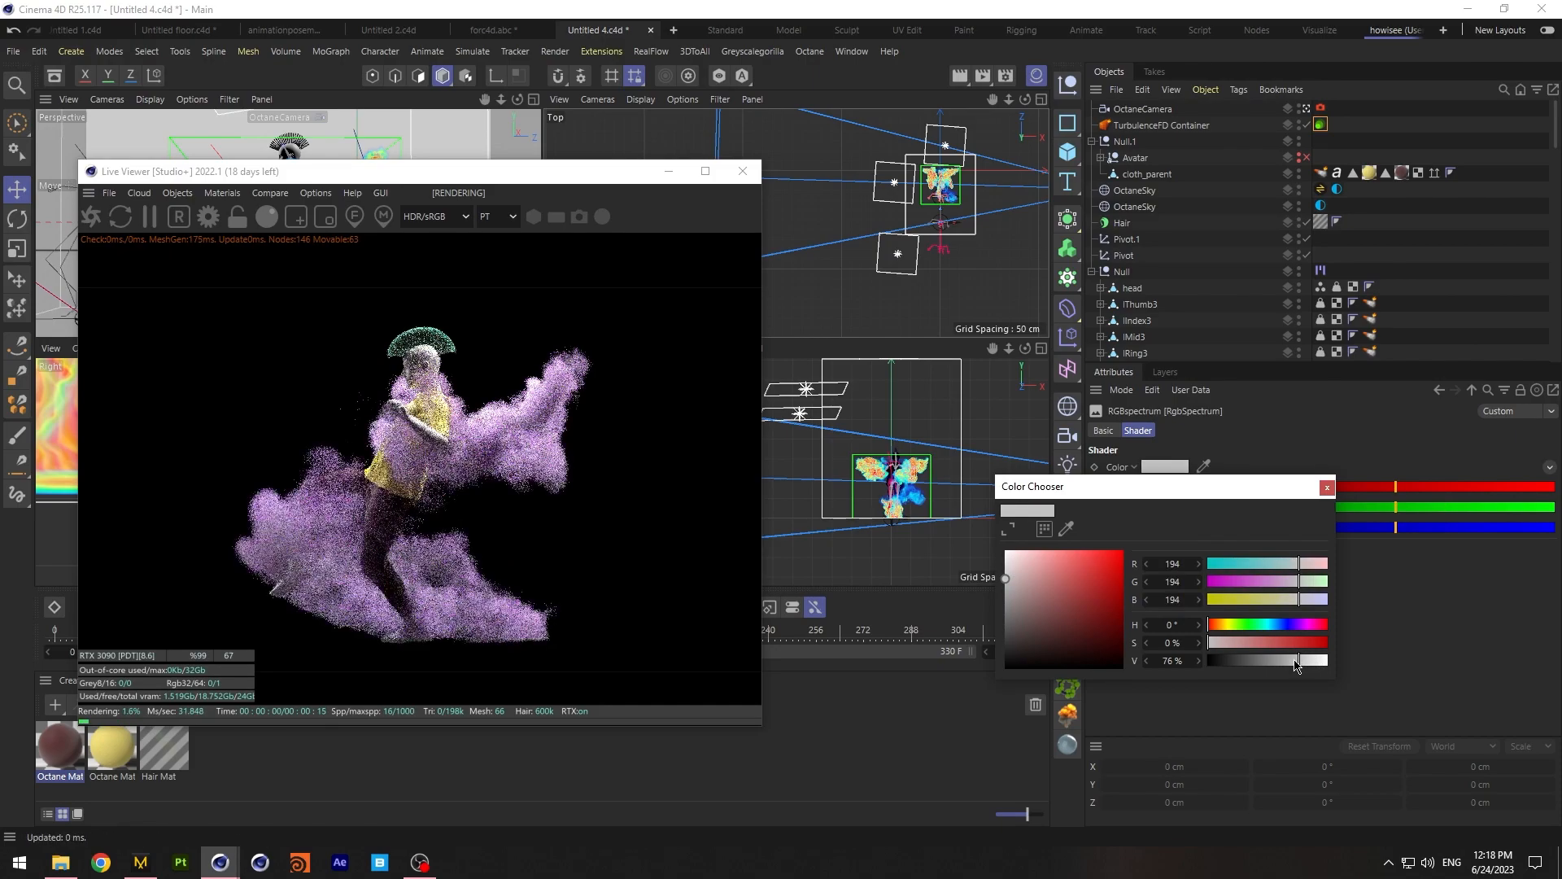
click(1327, 488)
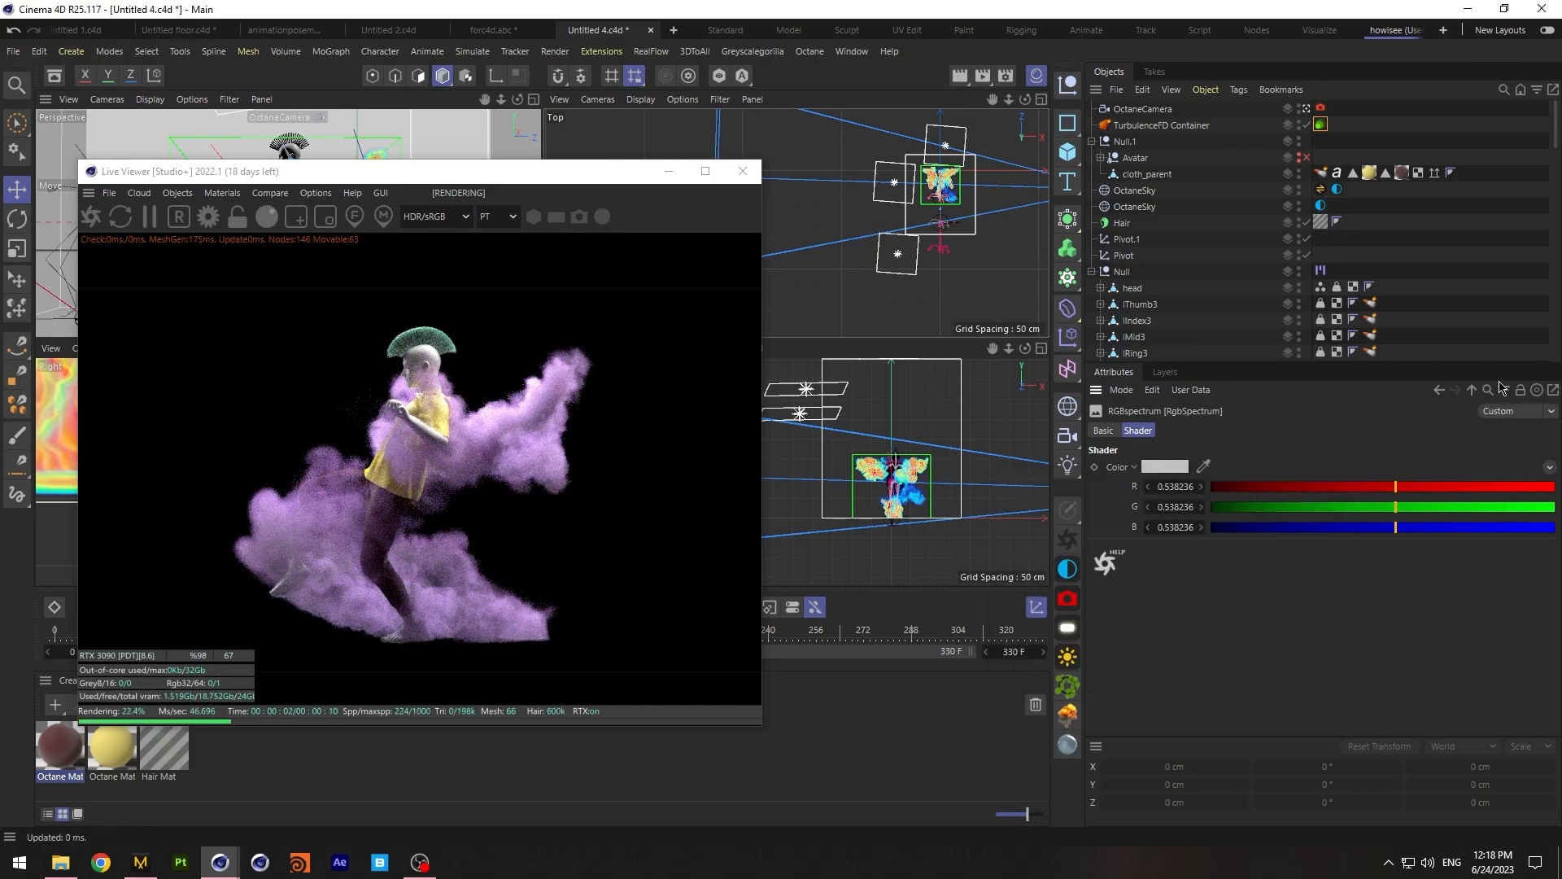
Reduce the Volume Medium's volume step length to about 0.061
click(1470, 392)
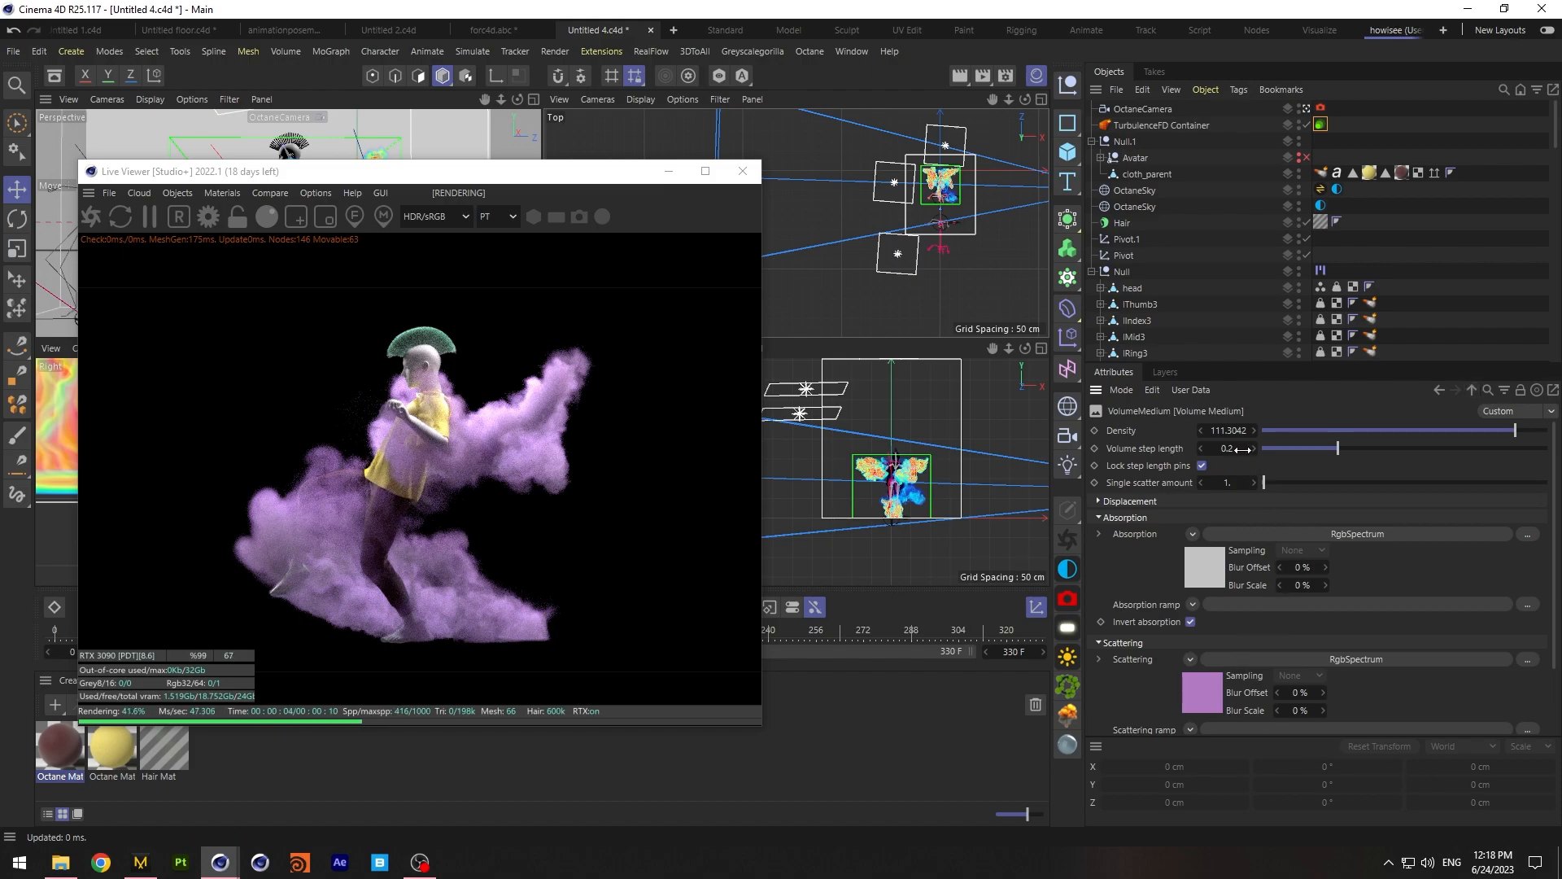
click(1315, 454)
click(1309, 454)
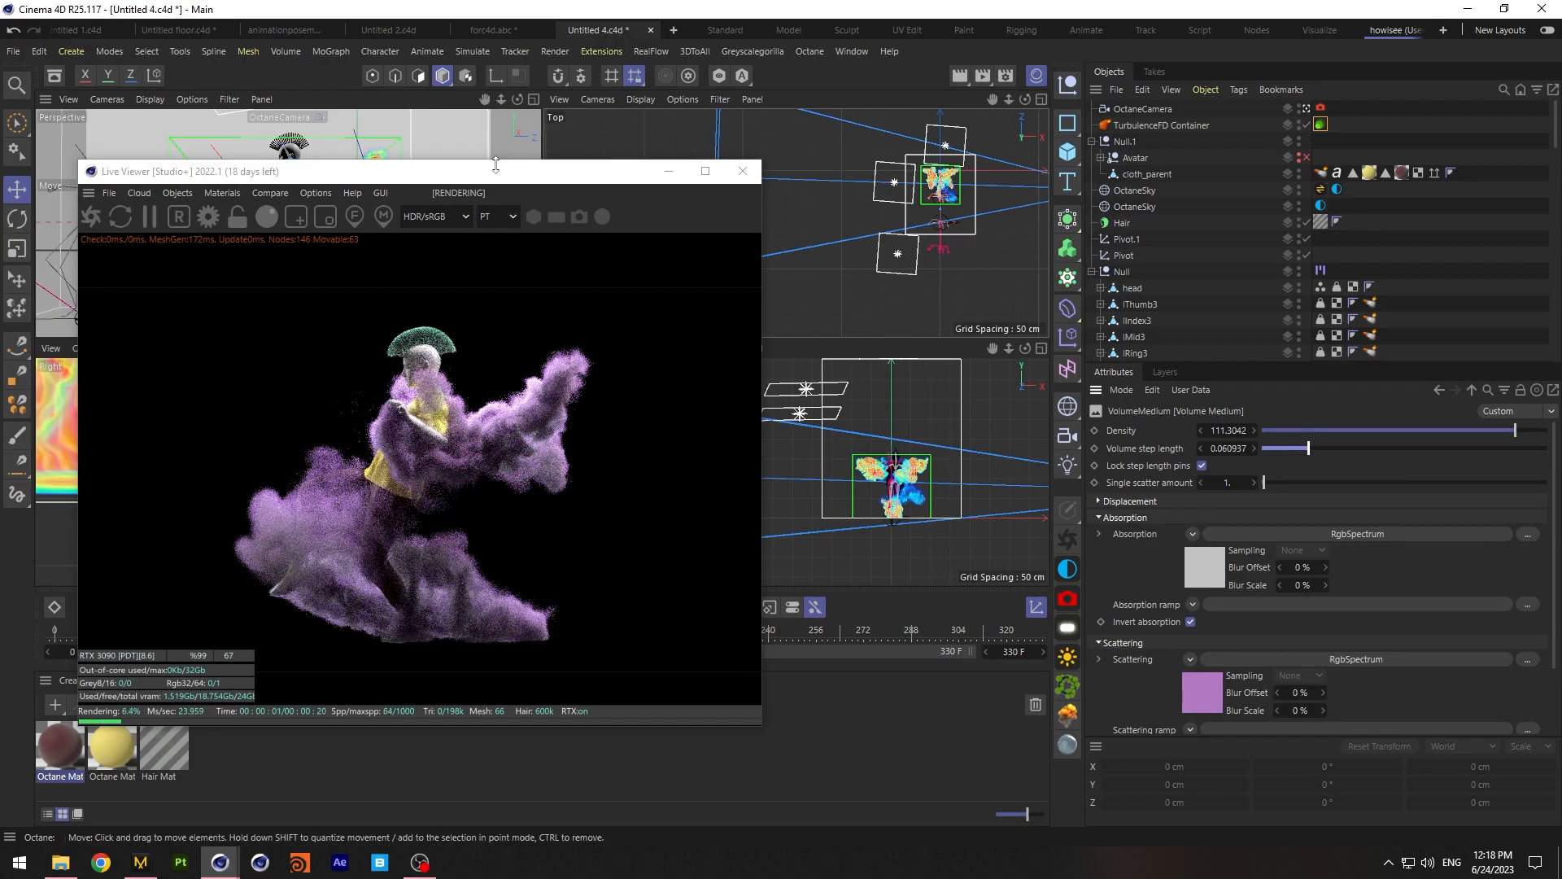
Move the Live Viewer aside, orbit the OctaneCamera slightly around the character, and bring the Live Viewer back
drag(488, 172, 1005, 213)
alt+drag(252, 223, 288, 222)
drag(518, 99, 480, 99)
alt+drag(288, 222, 288, 222)
drag(518, 99, 513, 98)
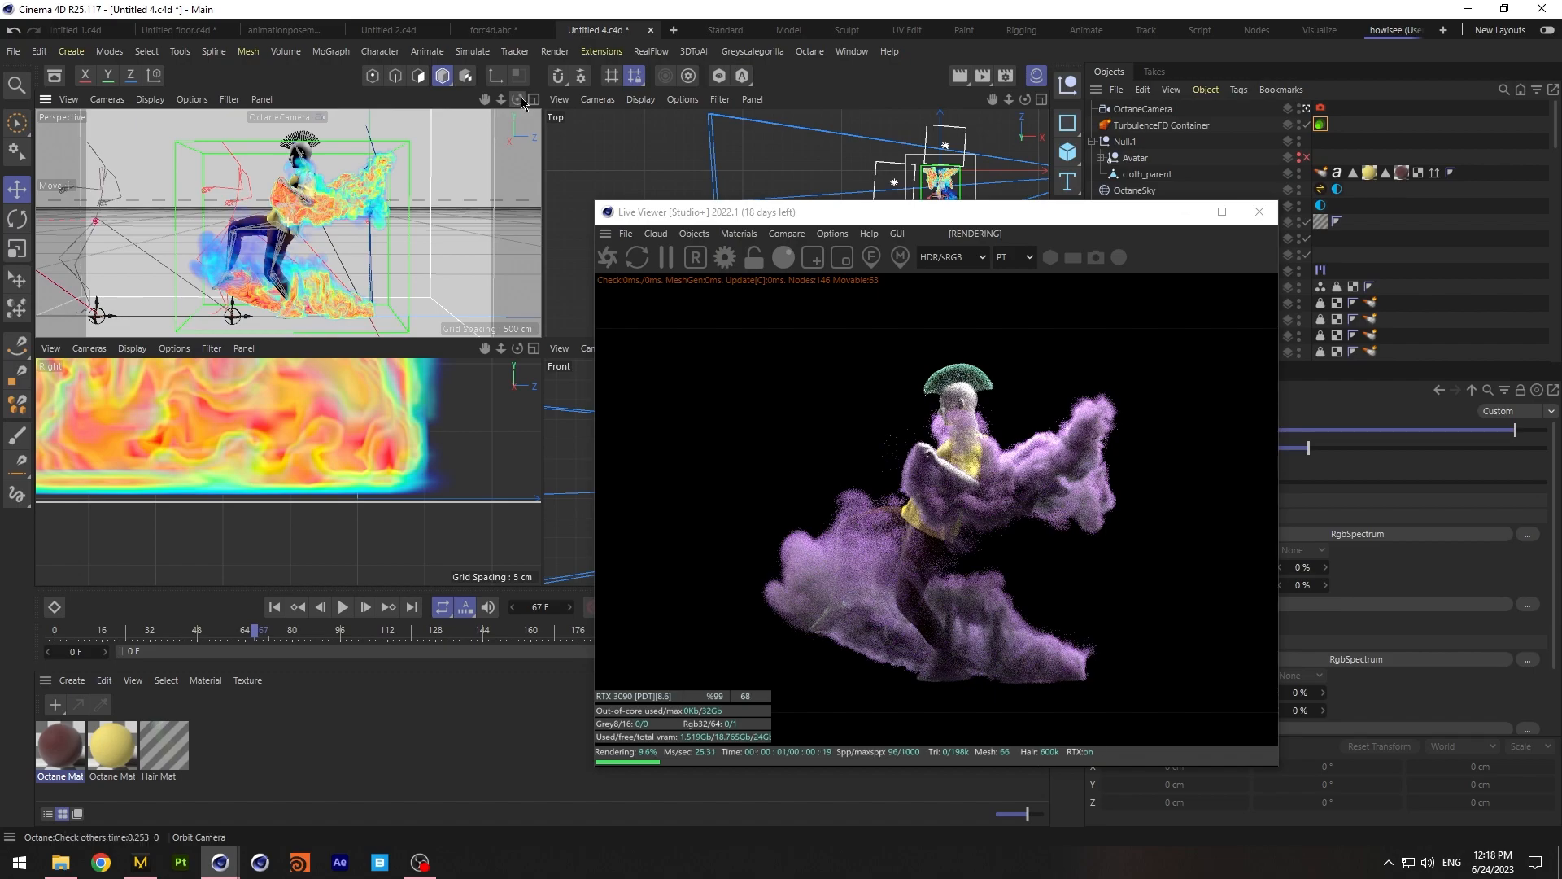
drag(1058, 211, 661, 174)
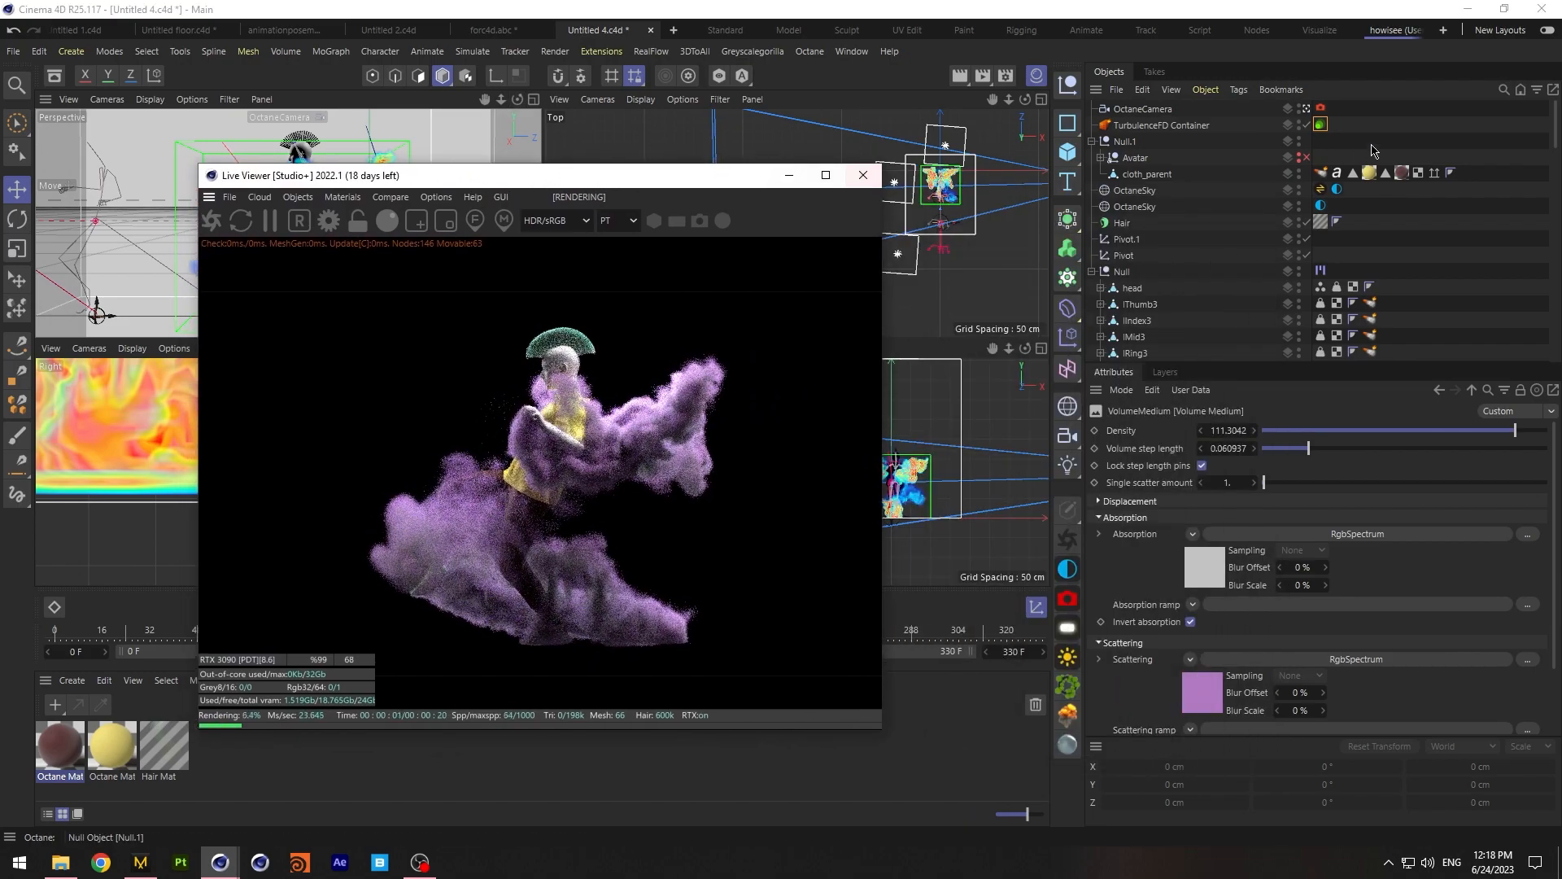
Try post processing on the OctaneCamera's tag with a bloom power of about 8.54
click(1321, 108)
click(1394, 430)
click(1142, 484)
drag(1253, 500, 1450, 513)
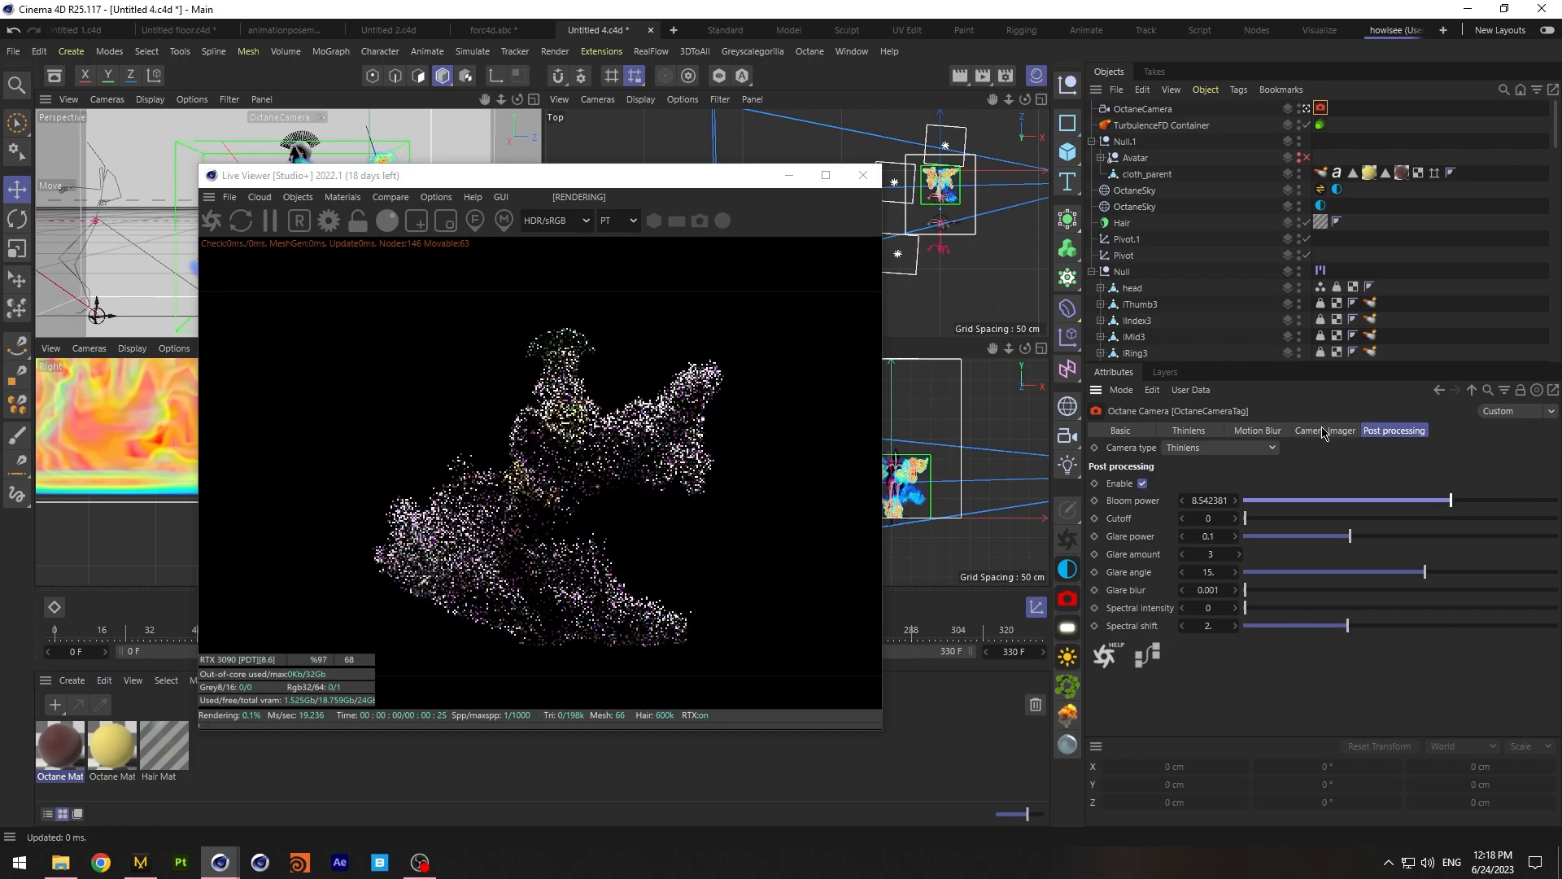
Try the OctaneCamera's Camera Imager with neutral response and different Agfacolor_Futura film responses, including Agfacolor_Futura_II_200CD
click(1324, 431)
click(1205, 483)
click(1206, 623)
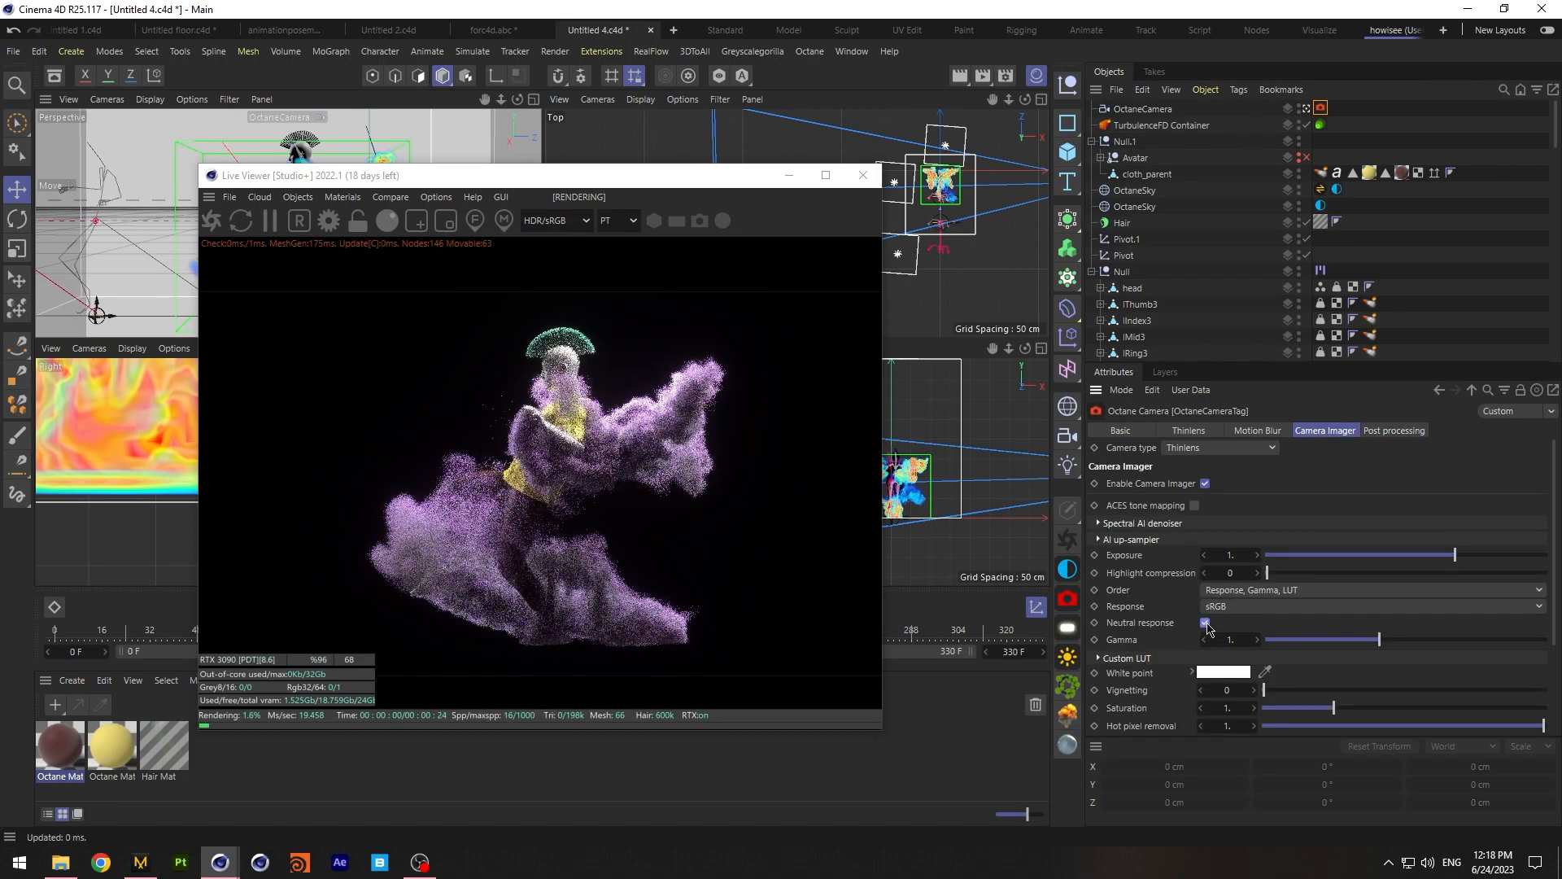
click(1253, 607)
click(1288, 117)
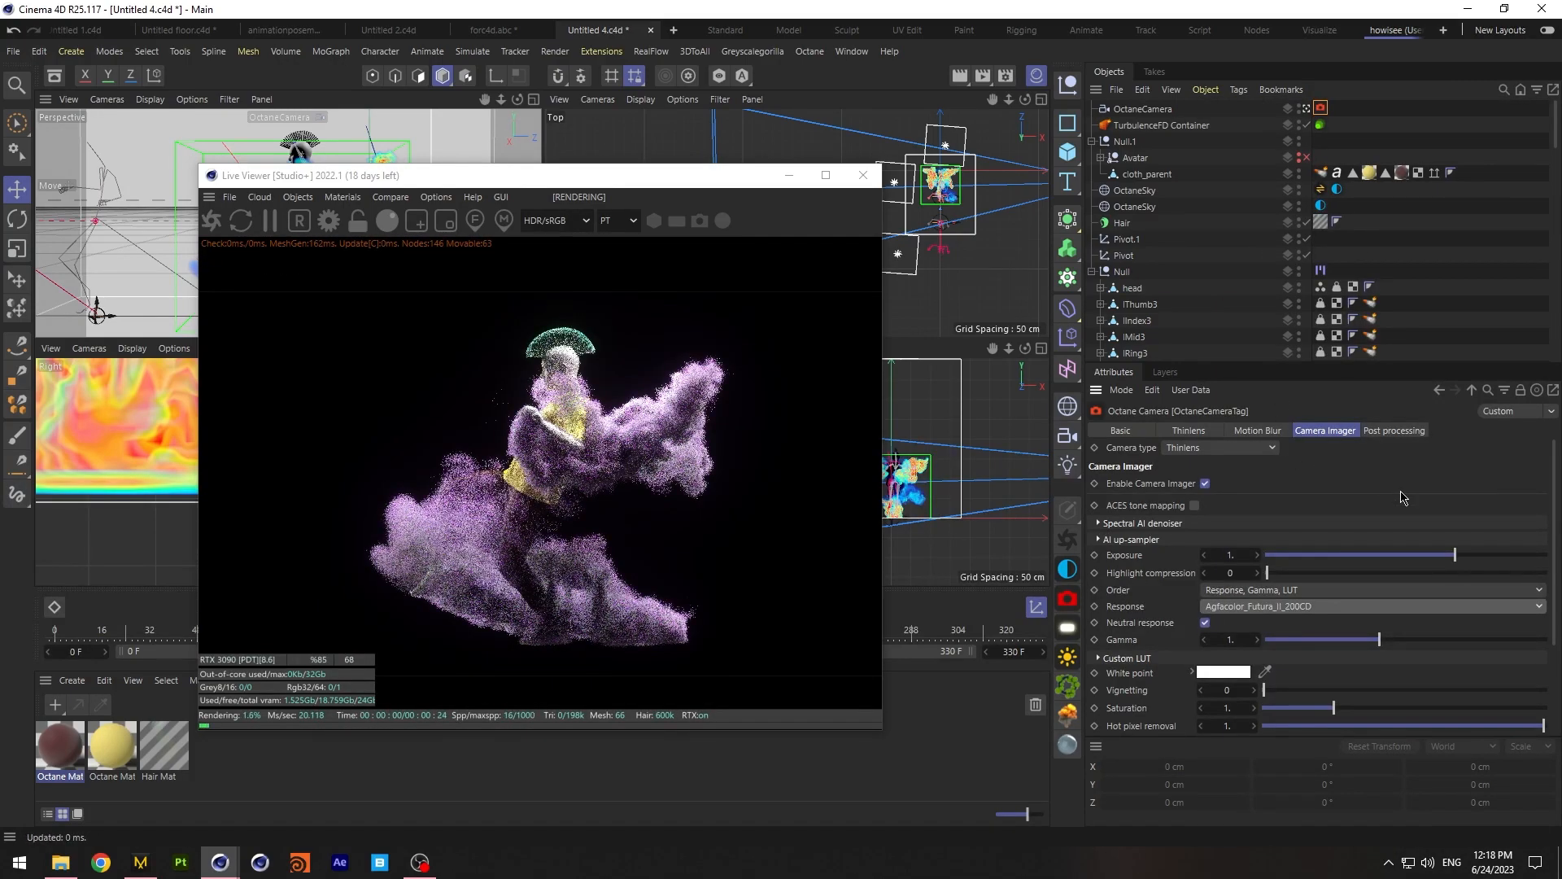
click(1375, 606)
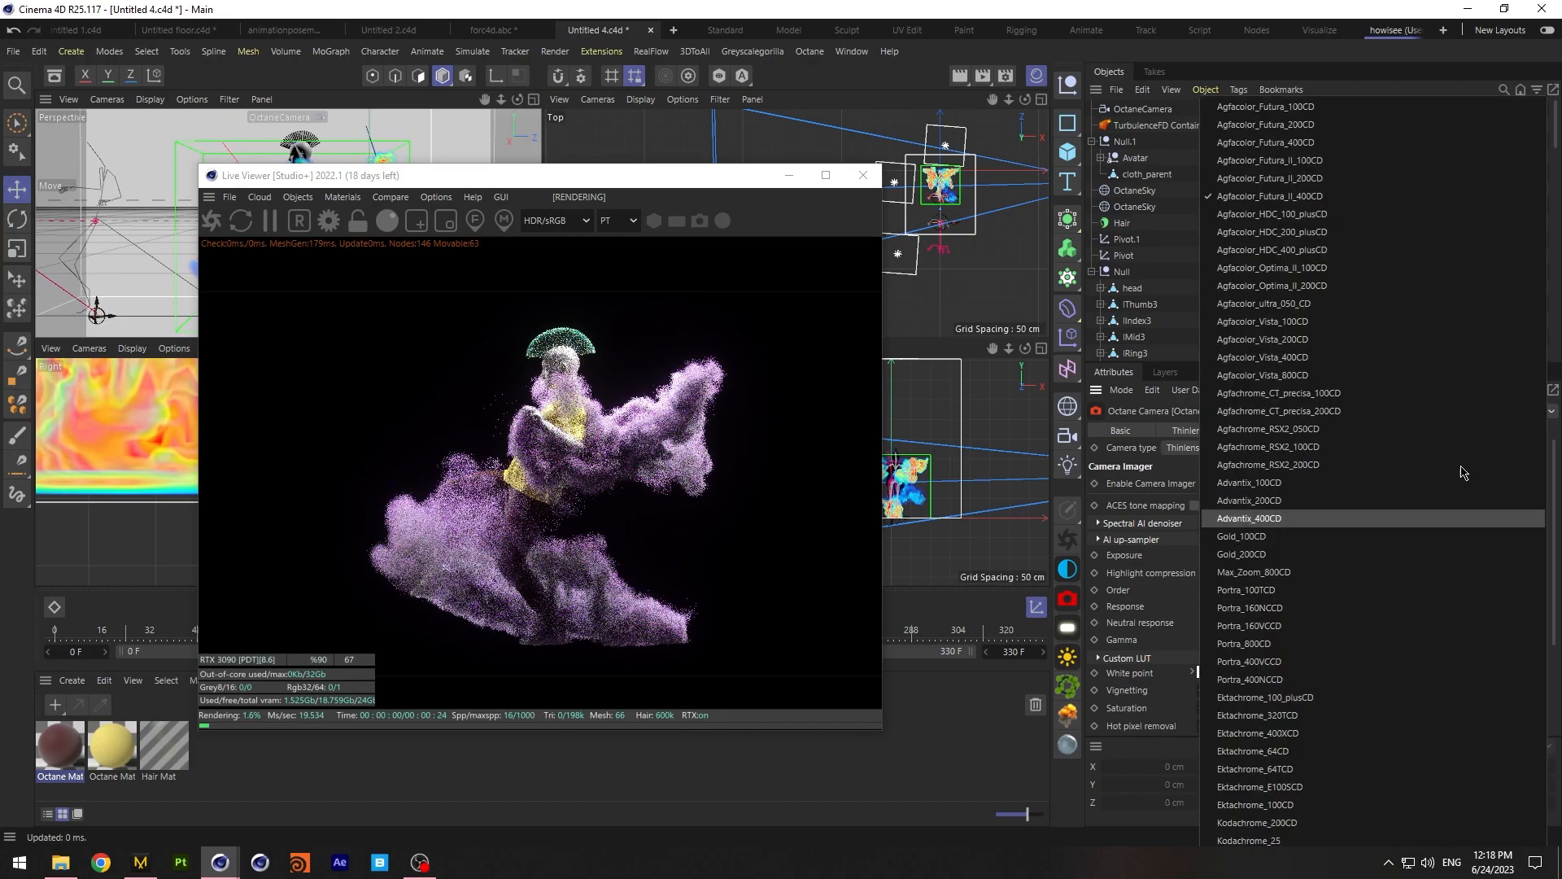
click(1302, 107)
Disable the Camera Imager and post processing on the OctaneCamera's tag
click(1205, 485)
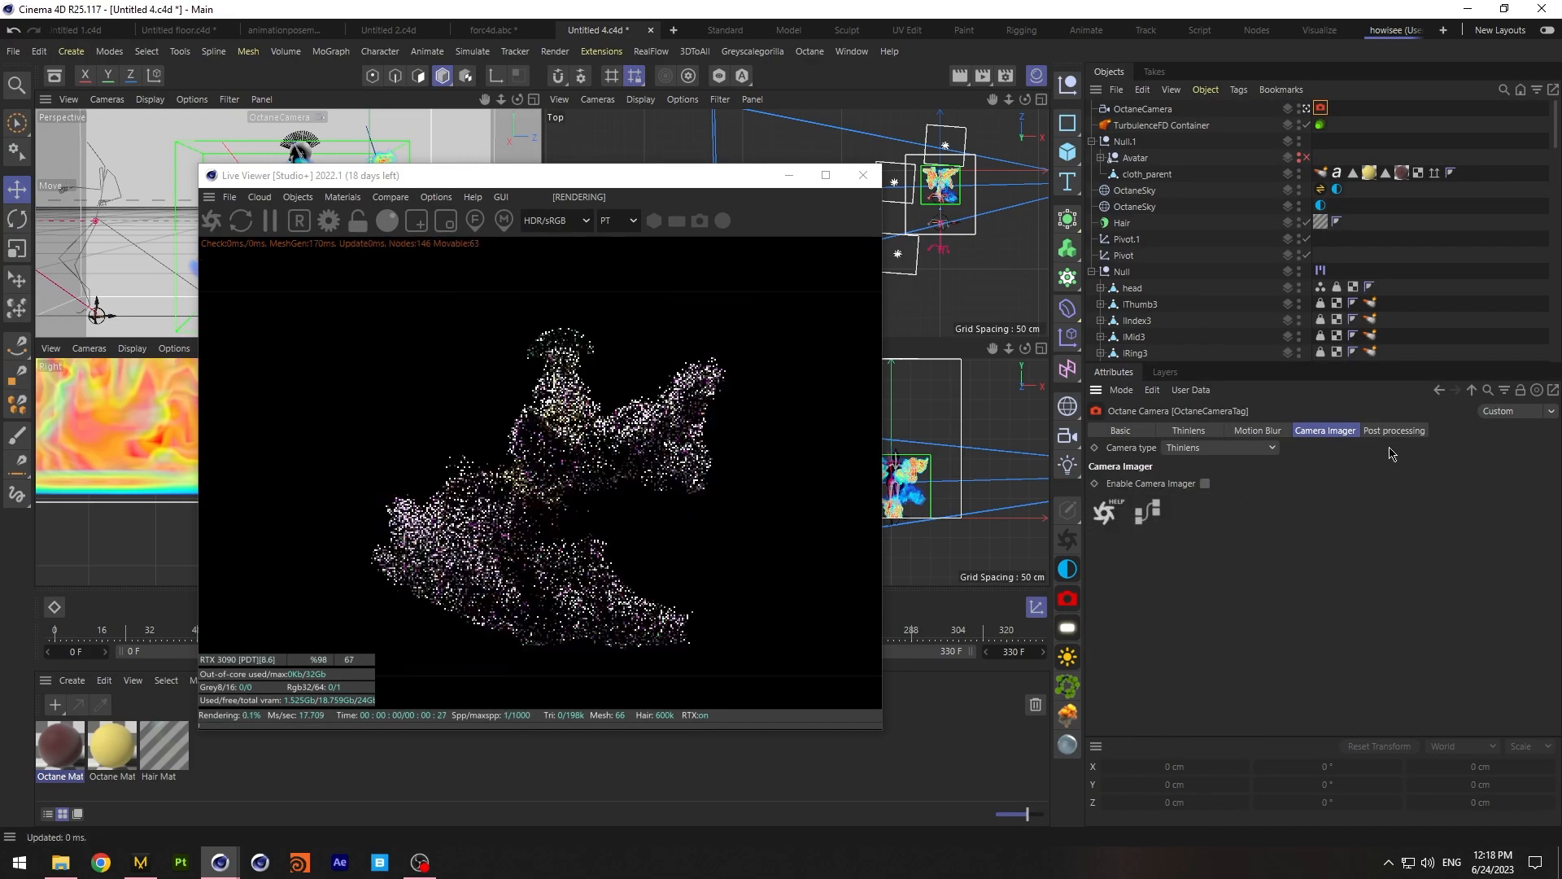
click(1394, 431)
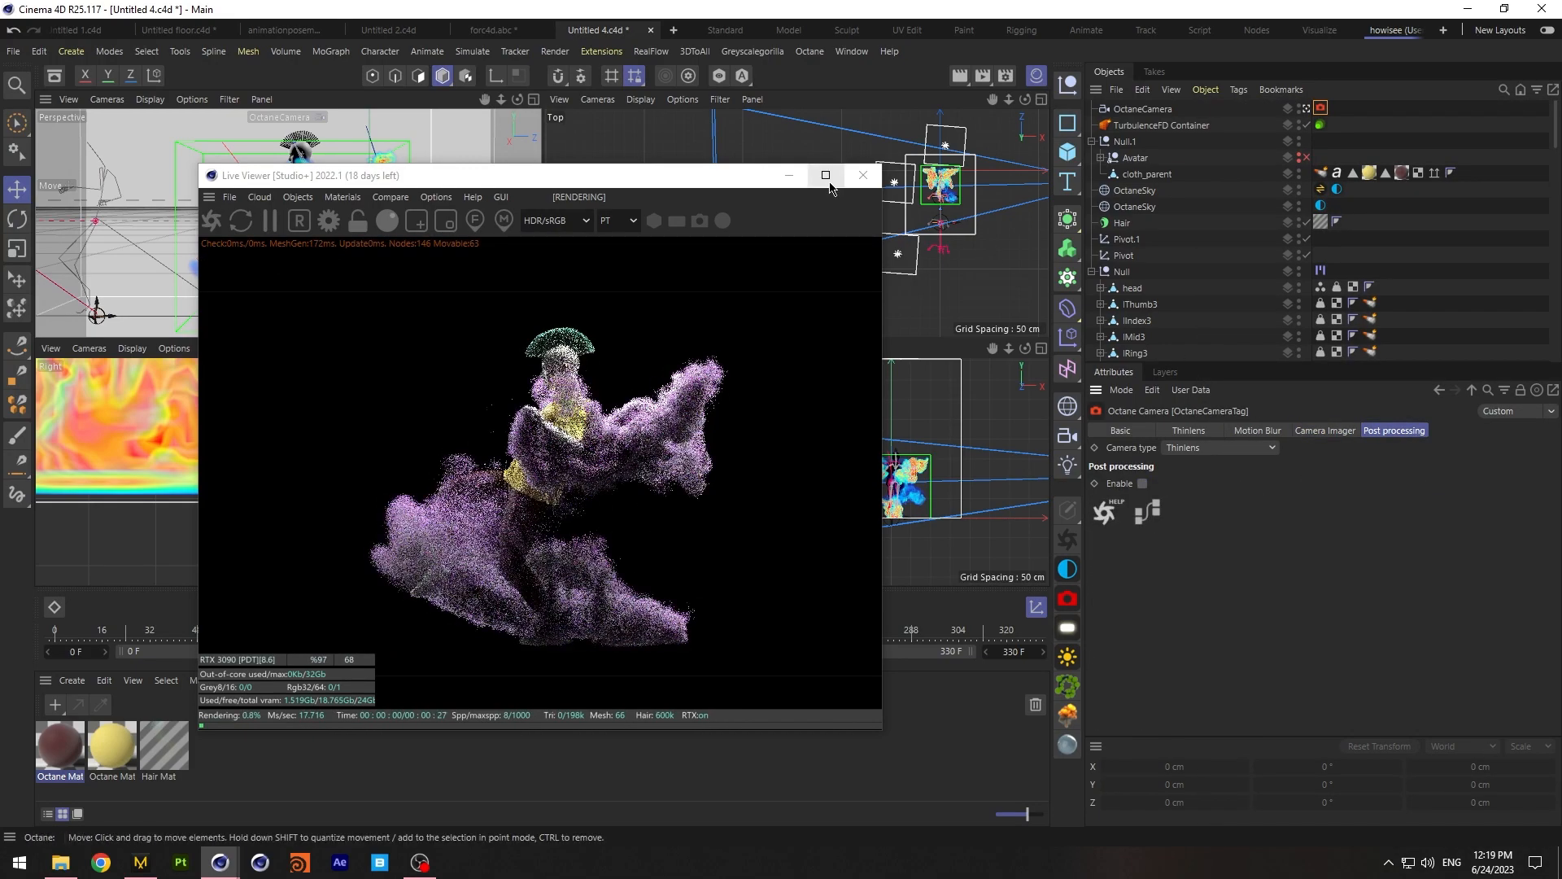
Move the Live Viewer aside and open the scattering colour of the TurbulenceFD Container's volume medium
drag(655, 187, 770, 193)
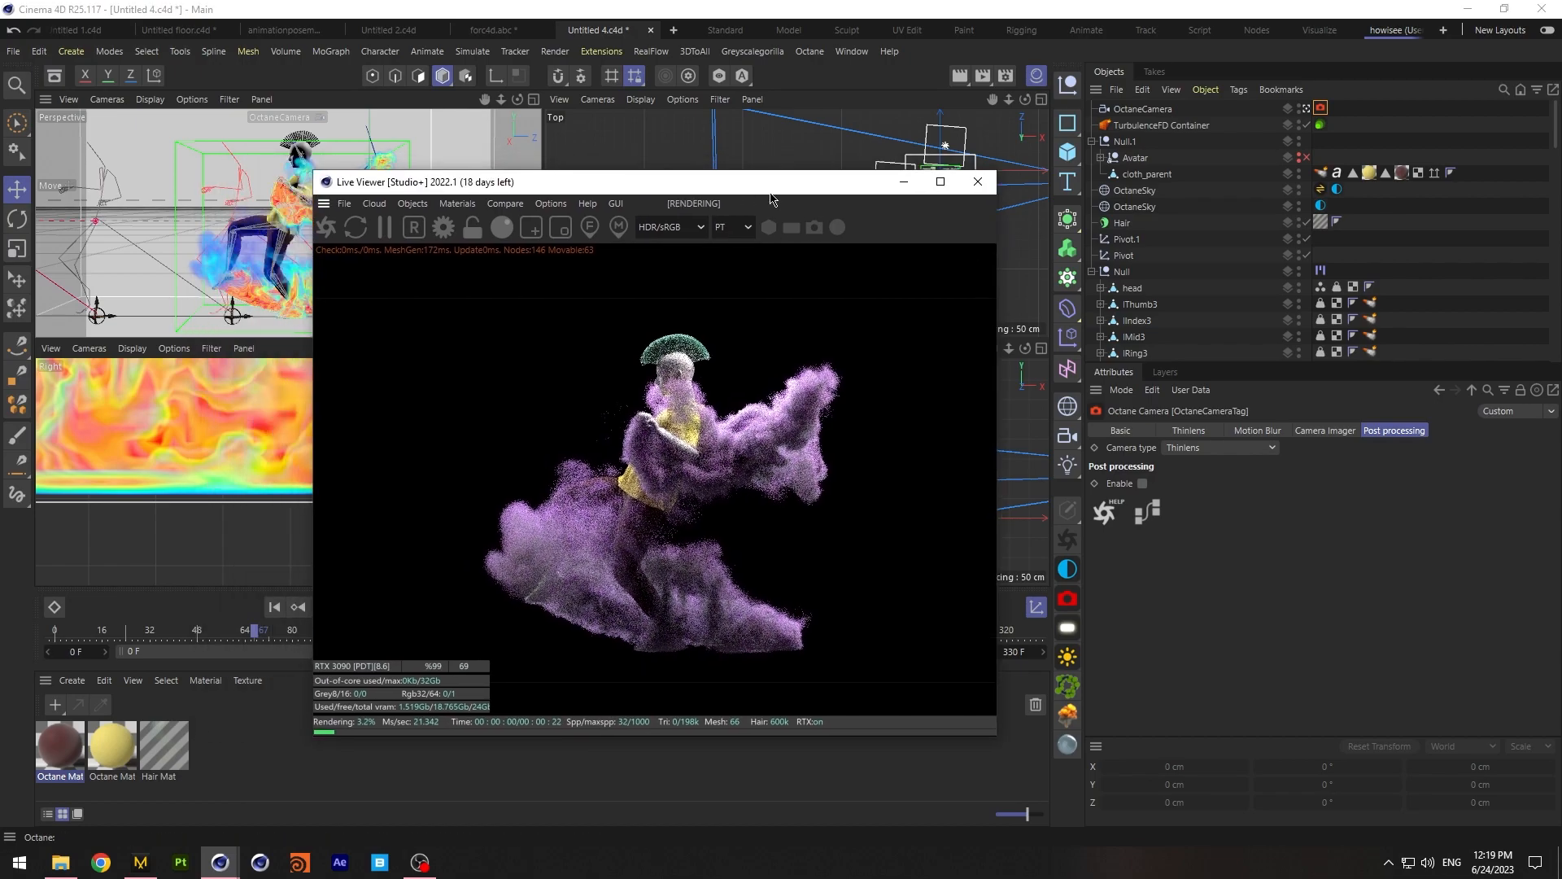
click(1321, 125)
click(1244, 659)
click(1165, 467)
Try a turquoise scattering colour with hue 175°, and a green sampled from the character's mohawk in the render with value 70%
mouse_move(1245, 647)
mouse_down()
mouse_move(1311, 662)
mouse_move(1286, 624)
mouse_move(1247, 629)
mouse_up()
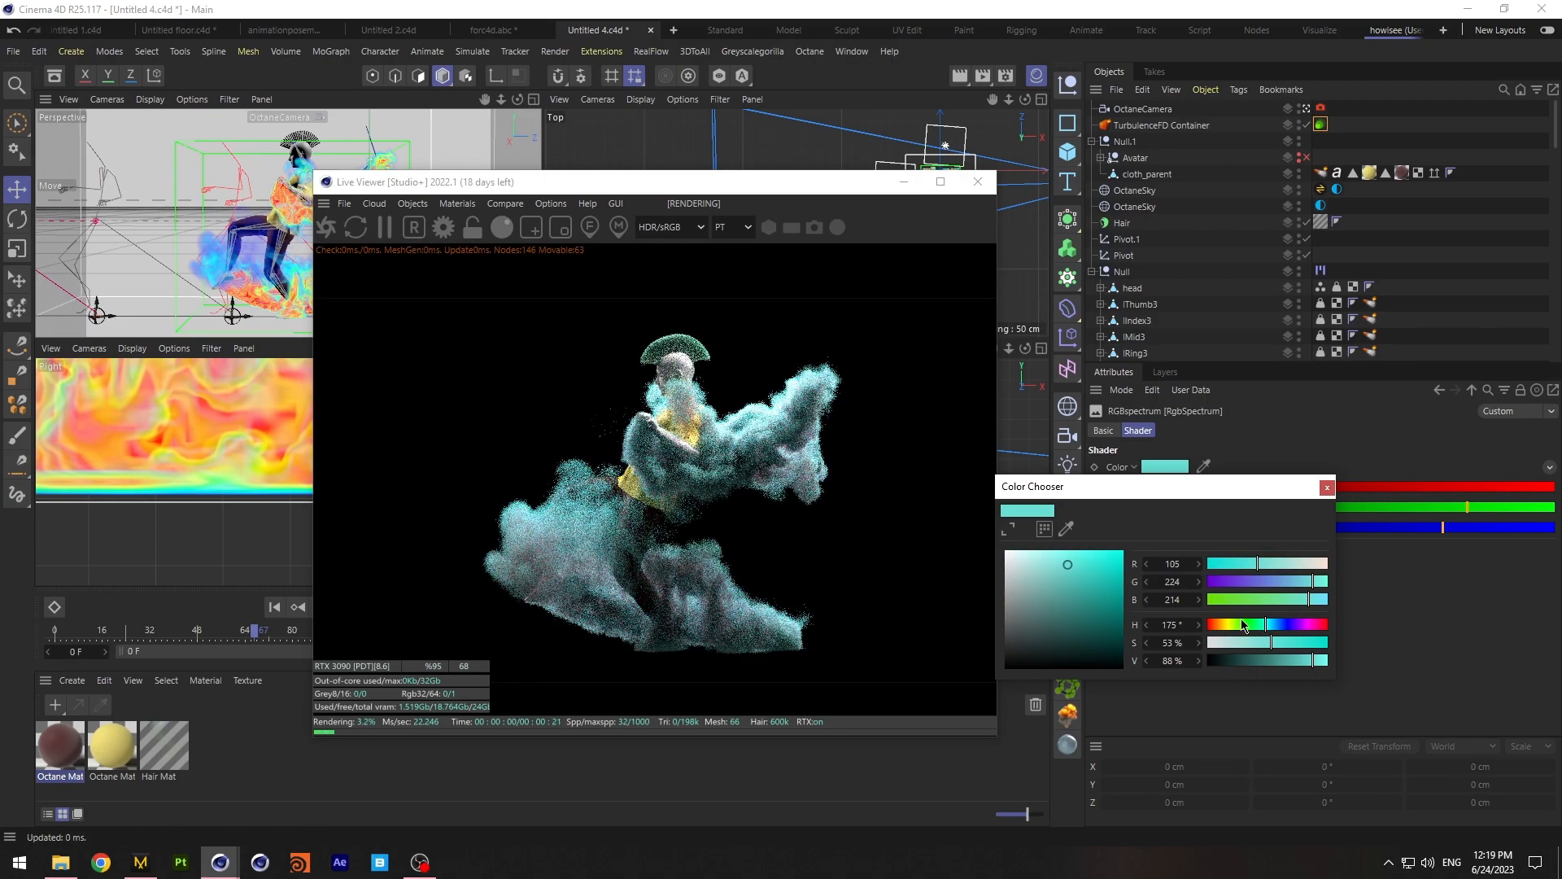
click(1066, 530)
click(682, 348)
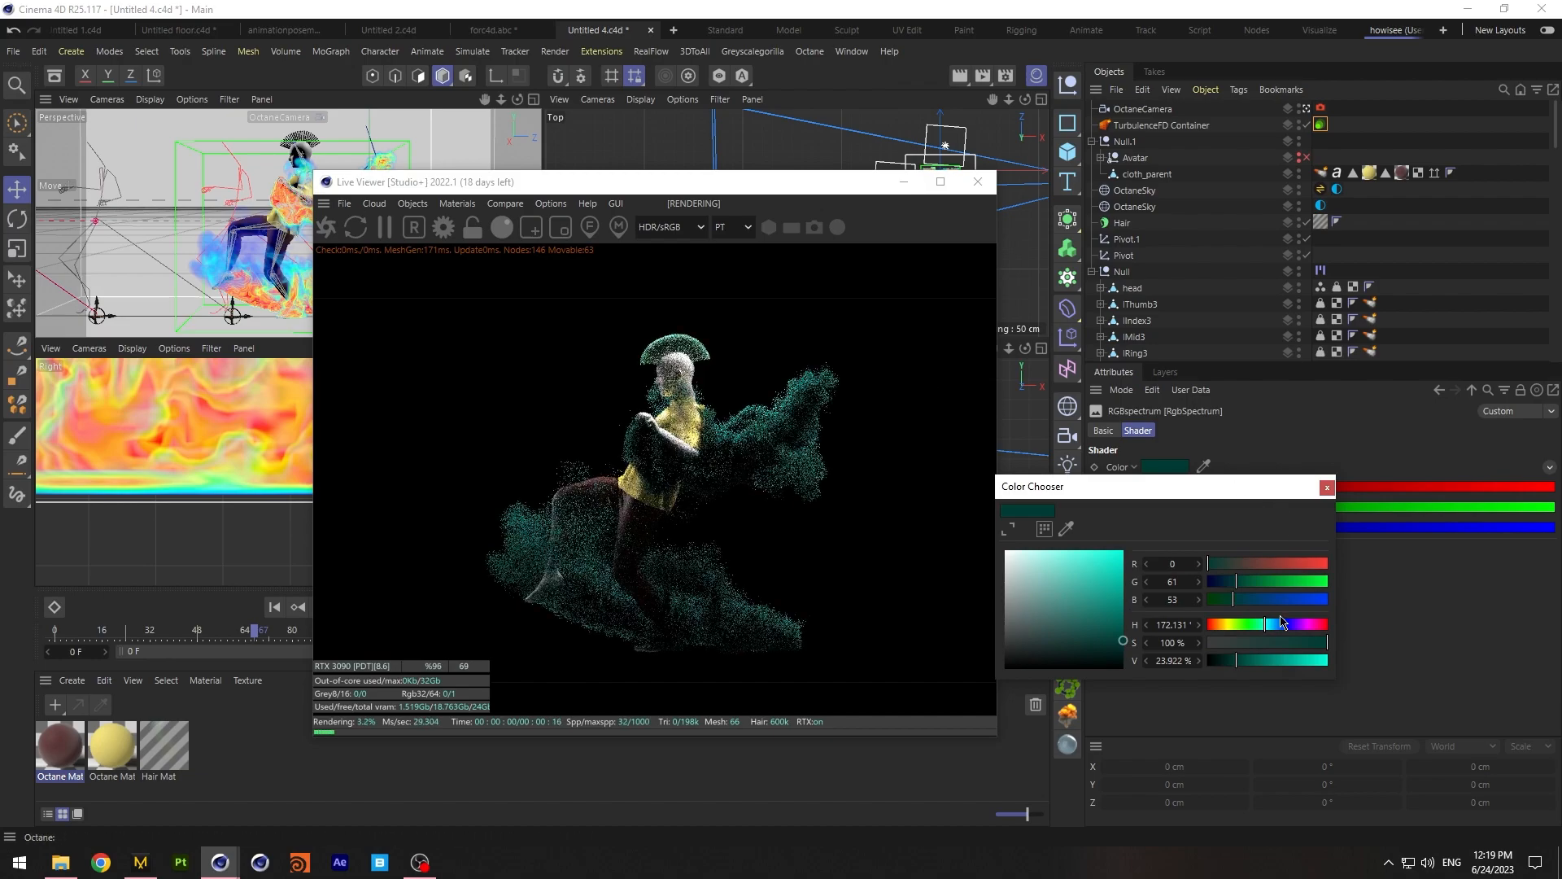
click(1293, 661)
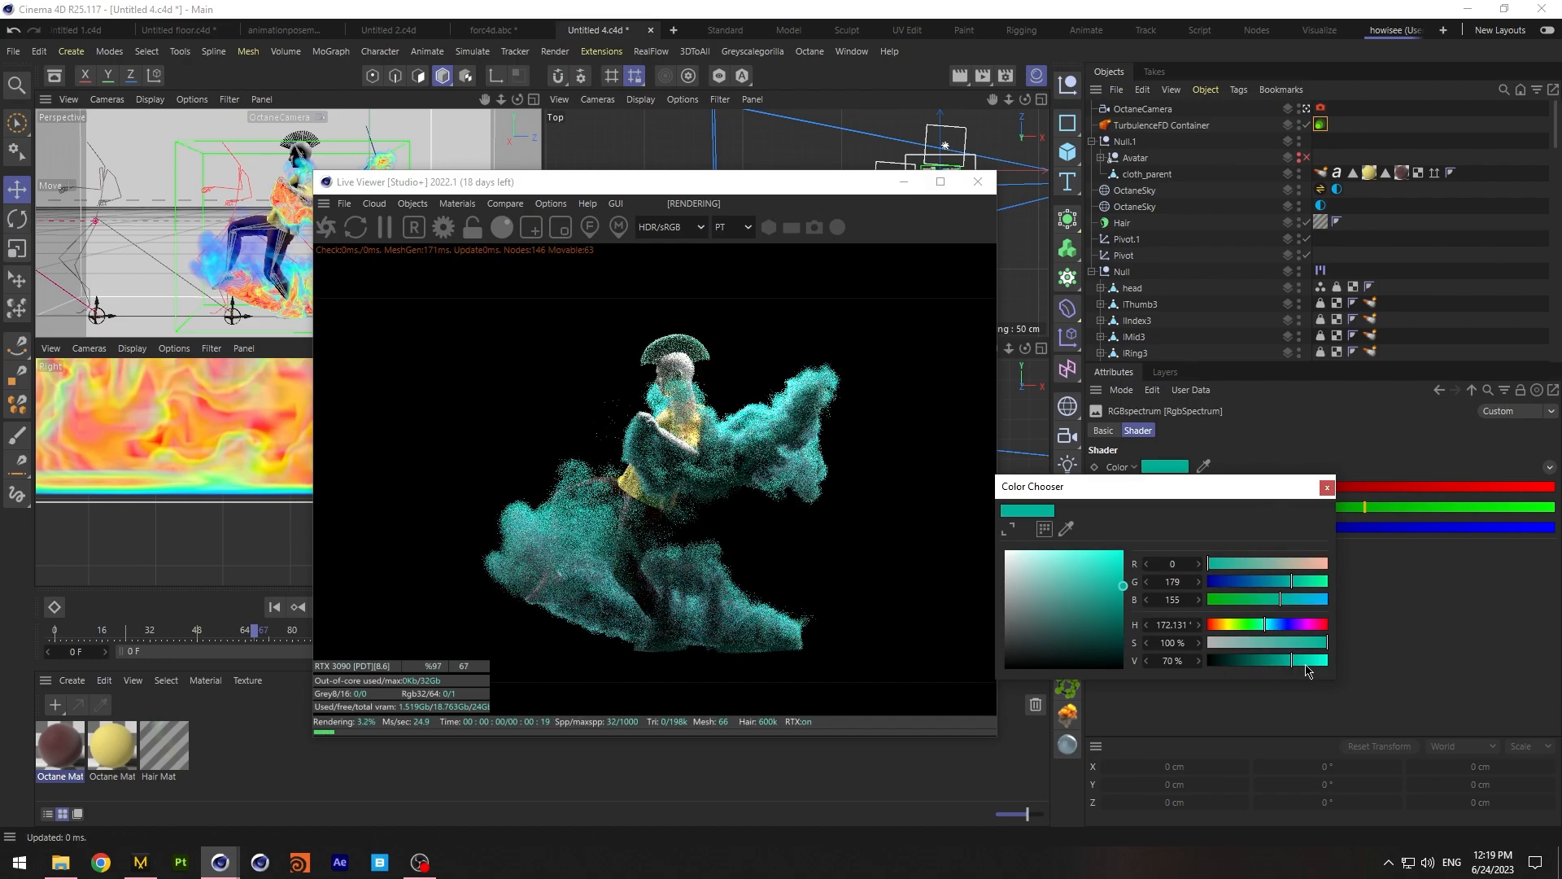
Set the scattering colour to orange, about R 0.71, G 0.24, B 0.02, and return to the volume medium's settings
click(1224, 625)
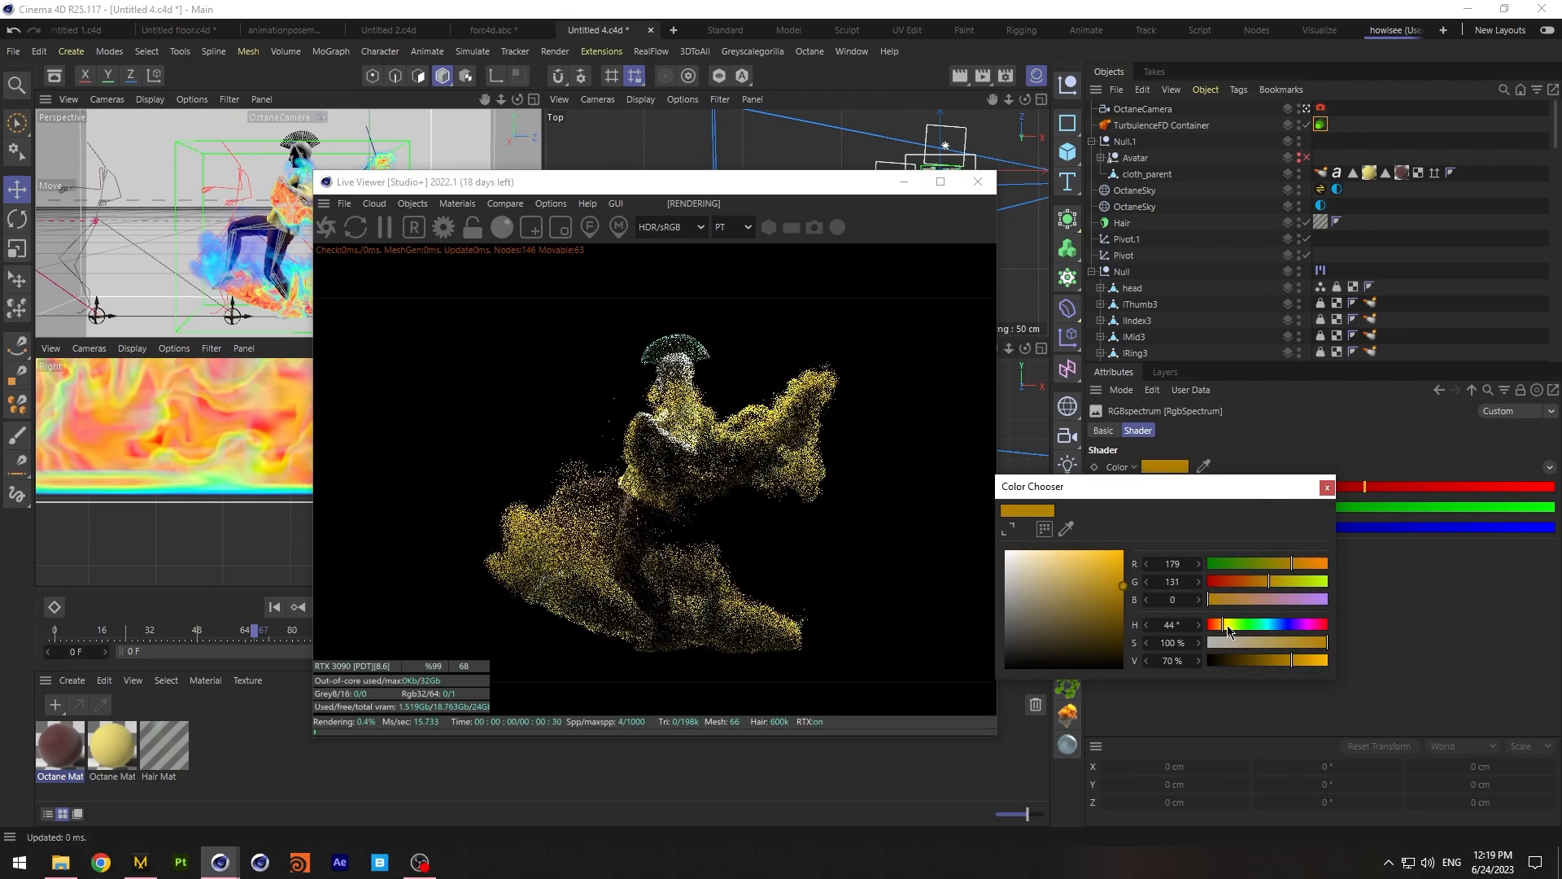
click(1219, 624)
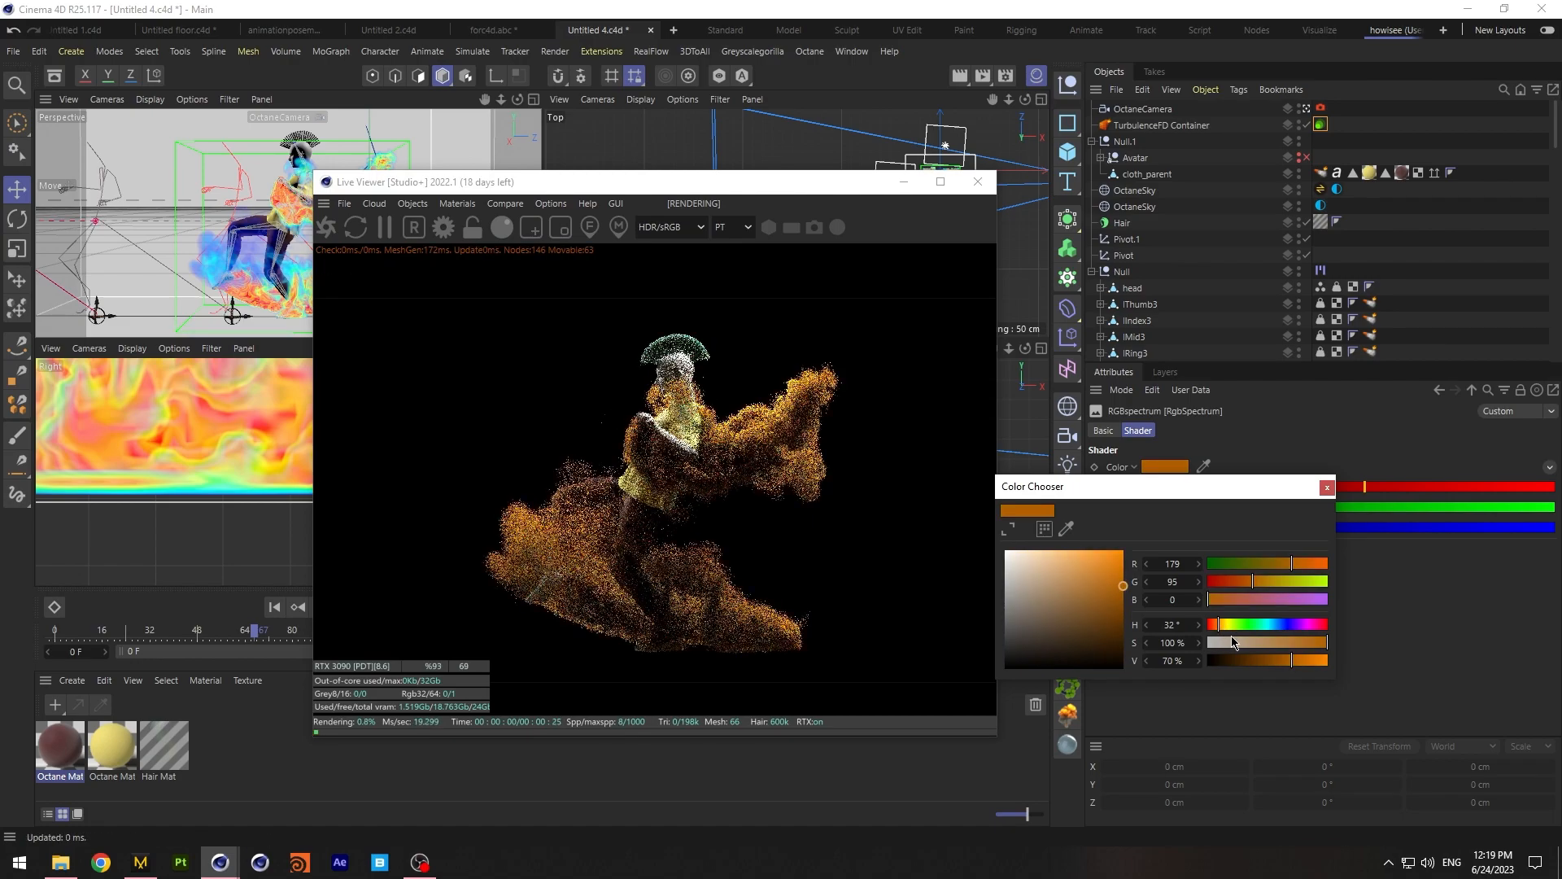
click(1242, 643)
click(1286, 644)
click(1307, 643)
click(1311, 661)
click(1327, 488)
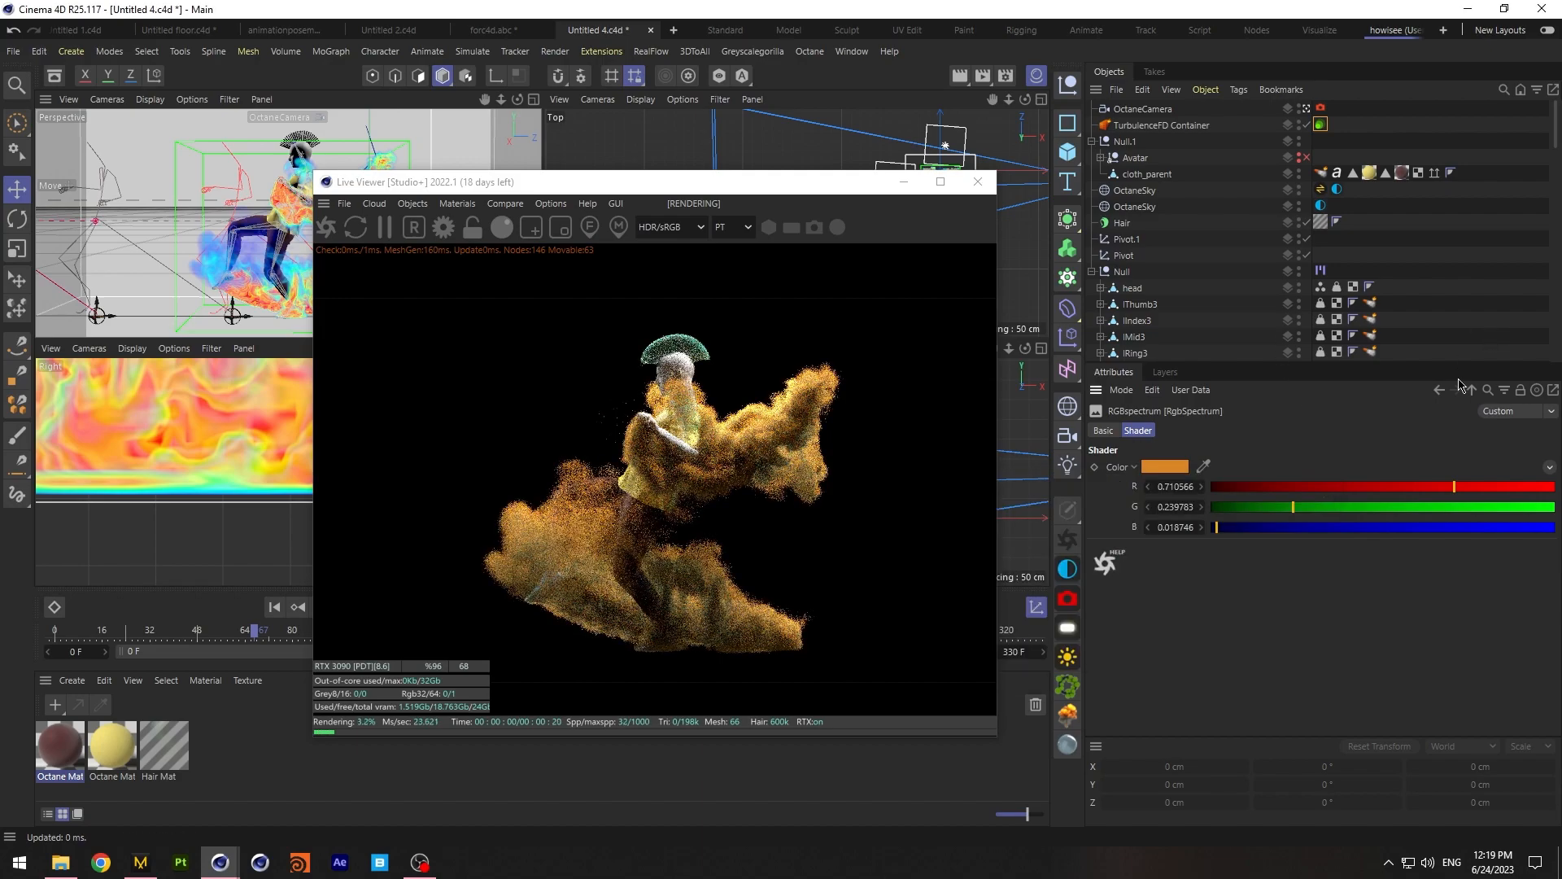
click(1471, 390)
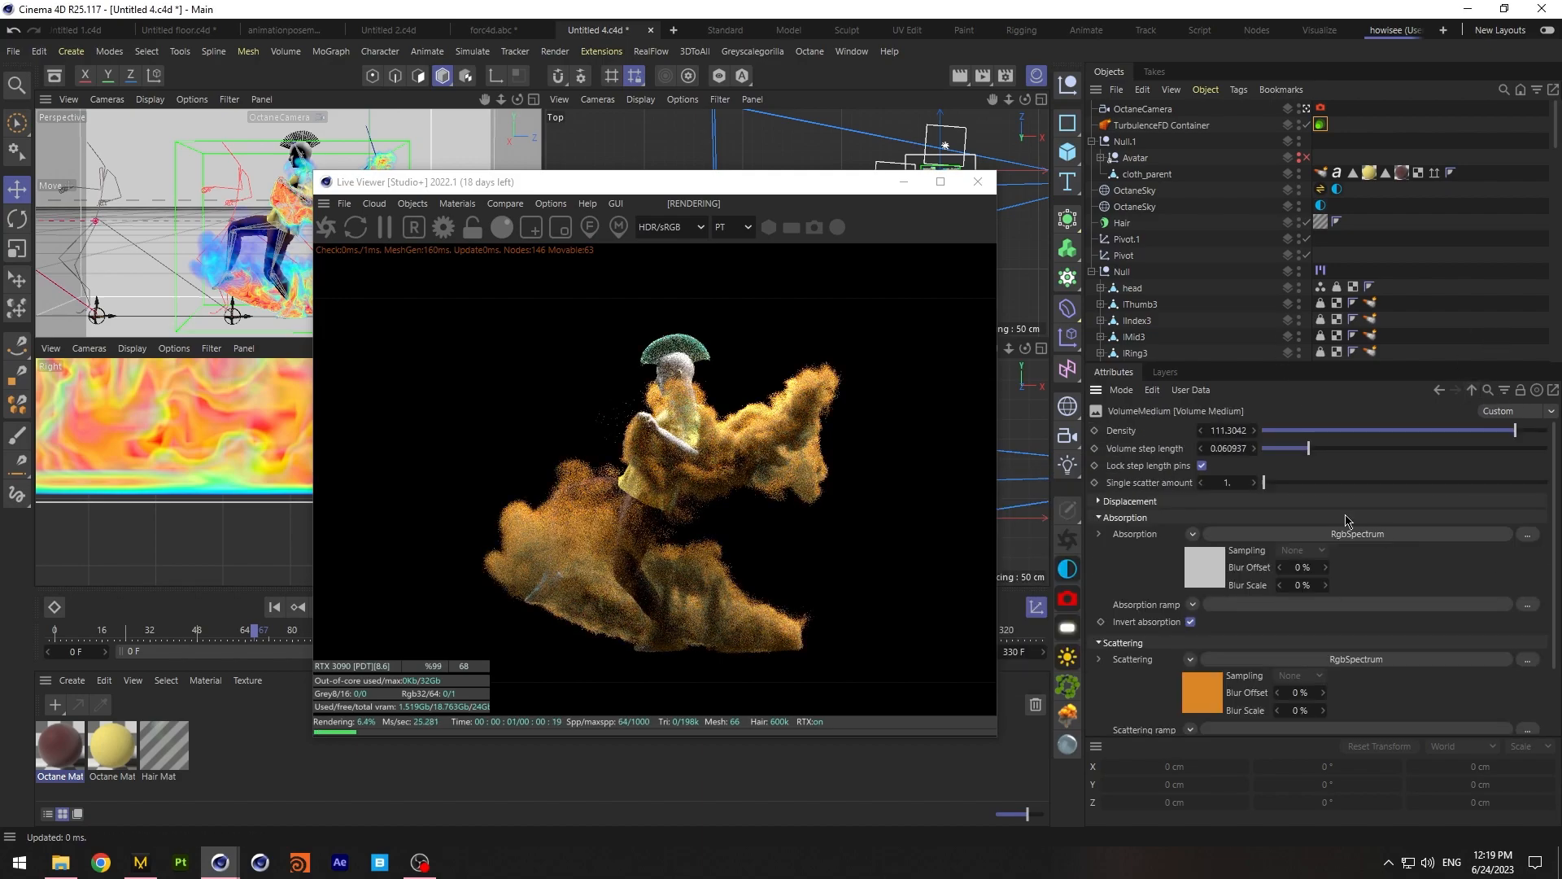
Try volume medium densities of about 49.85, 76.51 and 89.84 with a volume step length of about 0.359
click(1474, 432)
click(1502, 431)
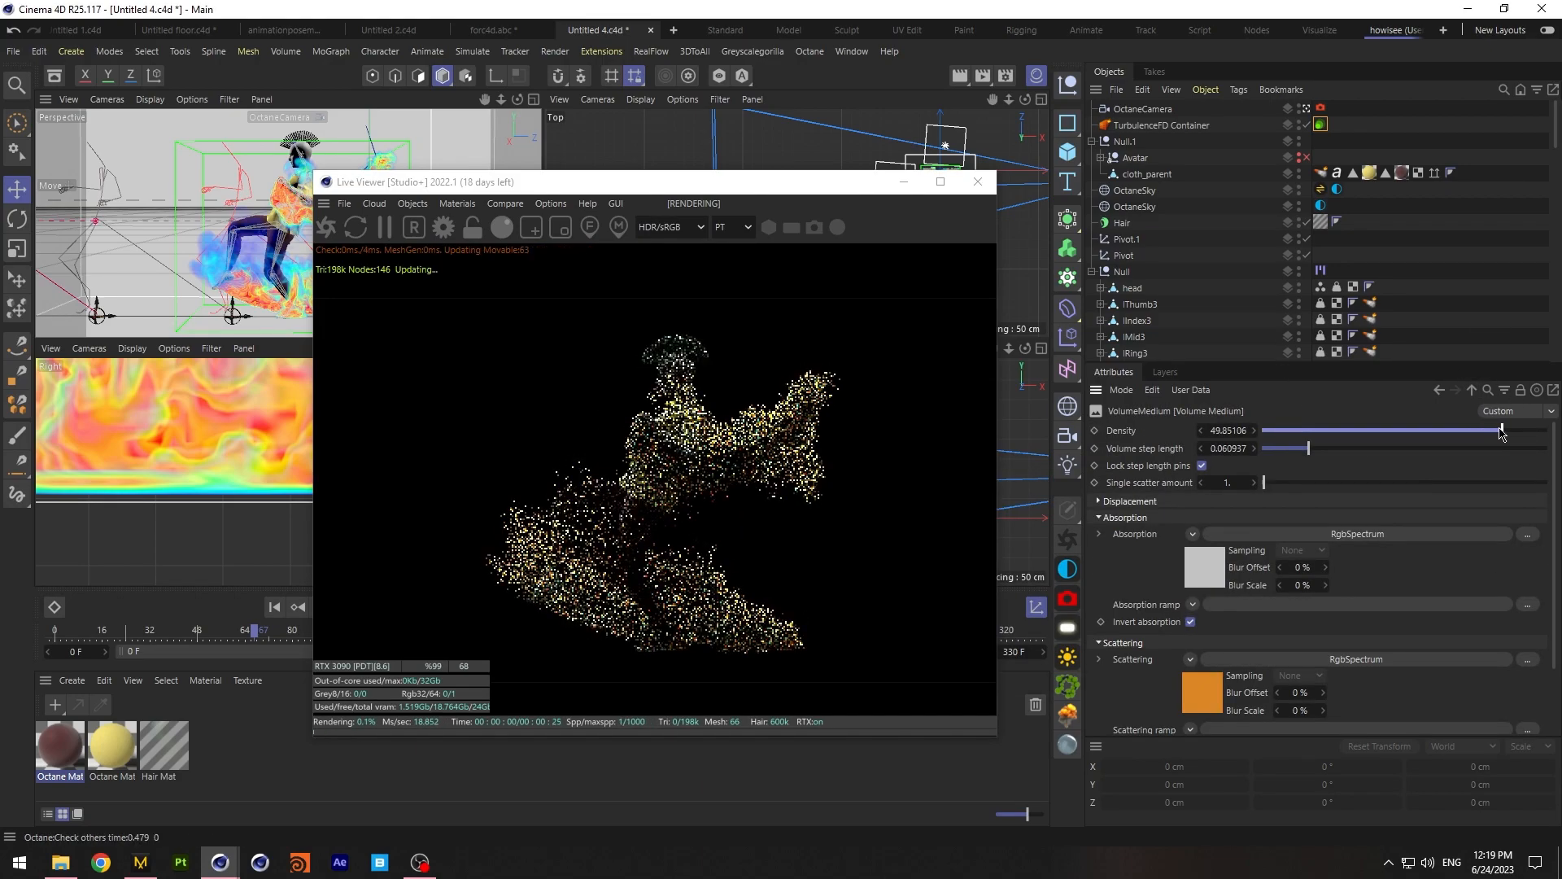
click(1509, 431)
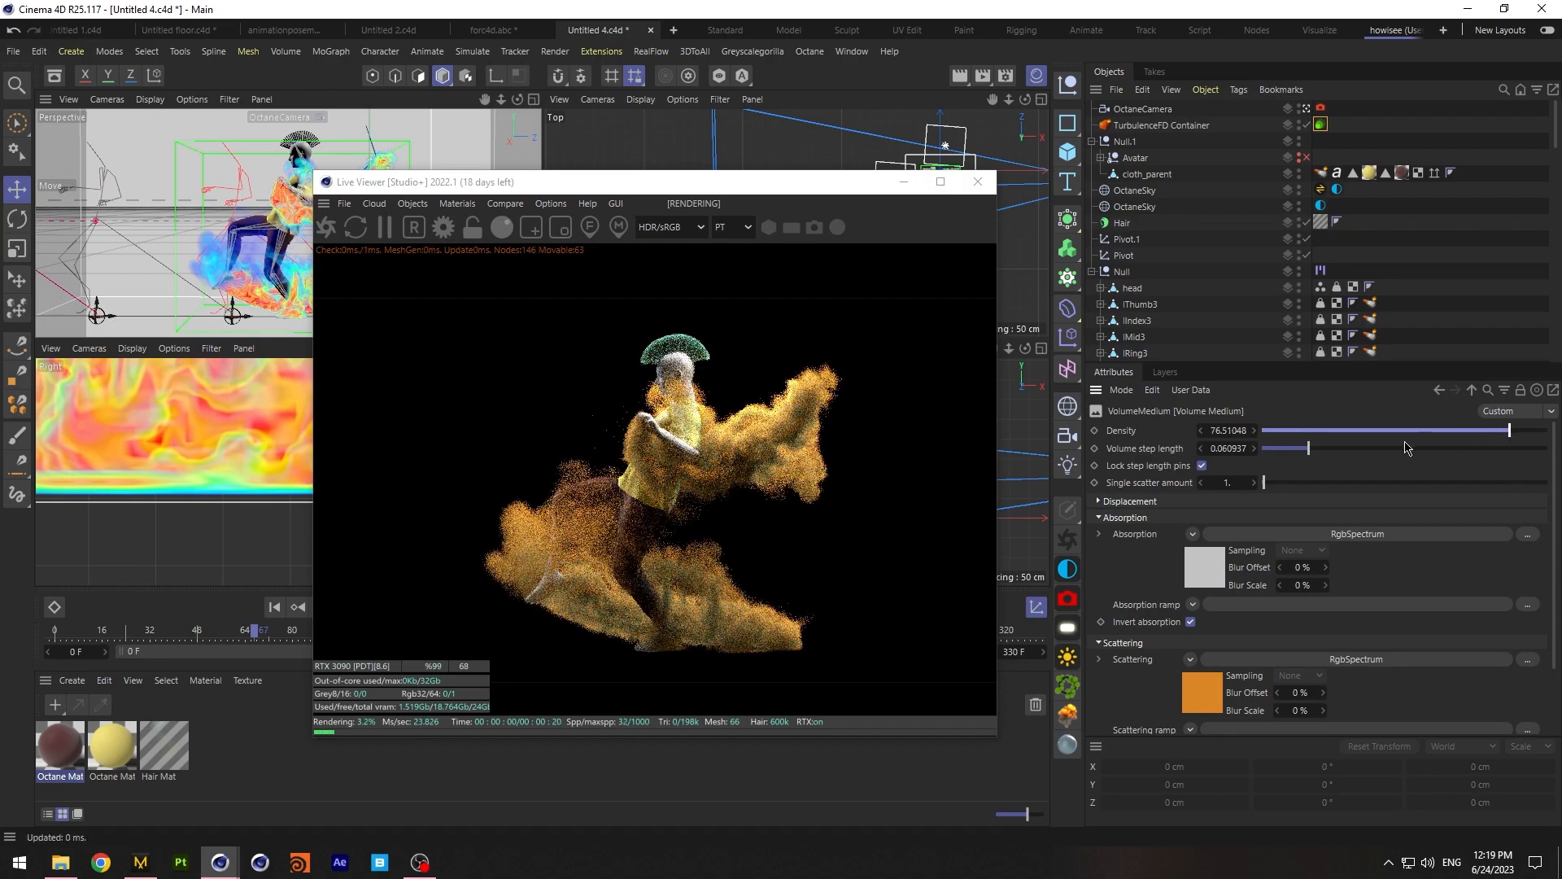
click(1340, 450)
click(1352, 449)
click(1520, 430)
click(1525, 431)
click(1511, 430)
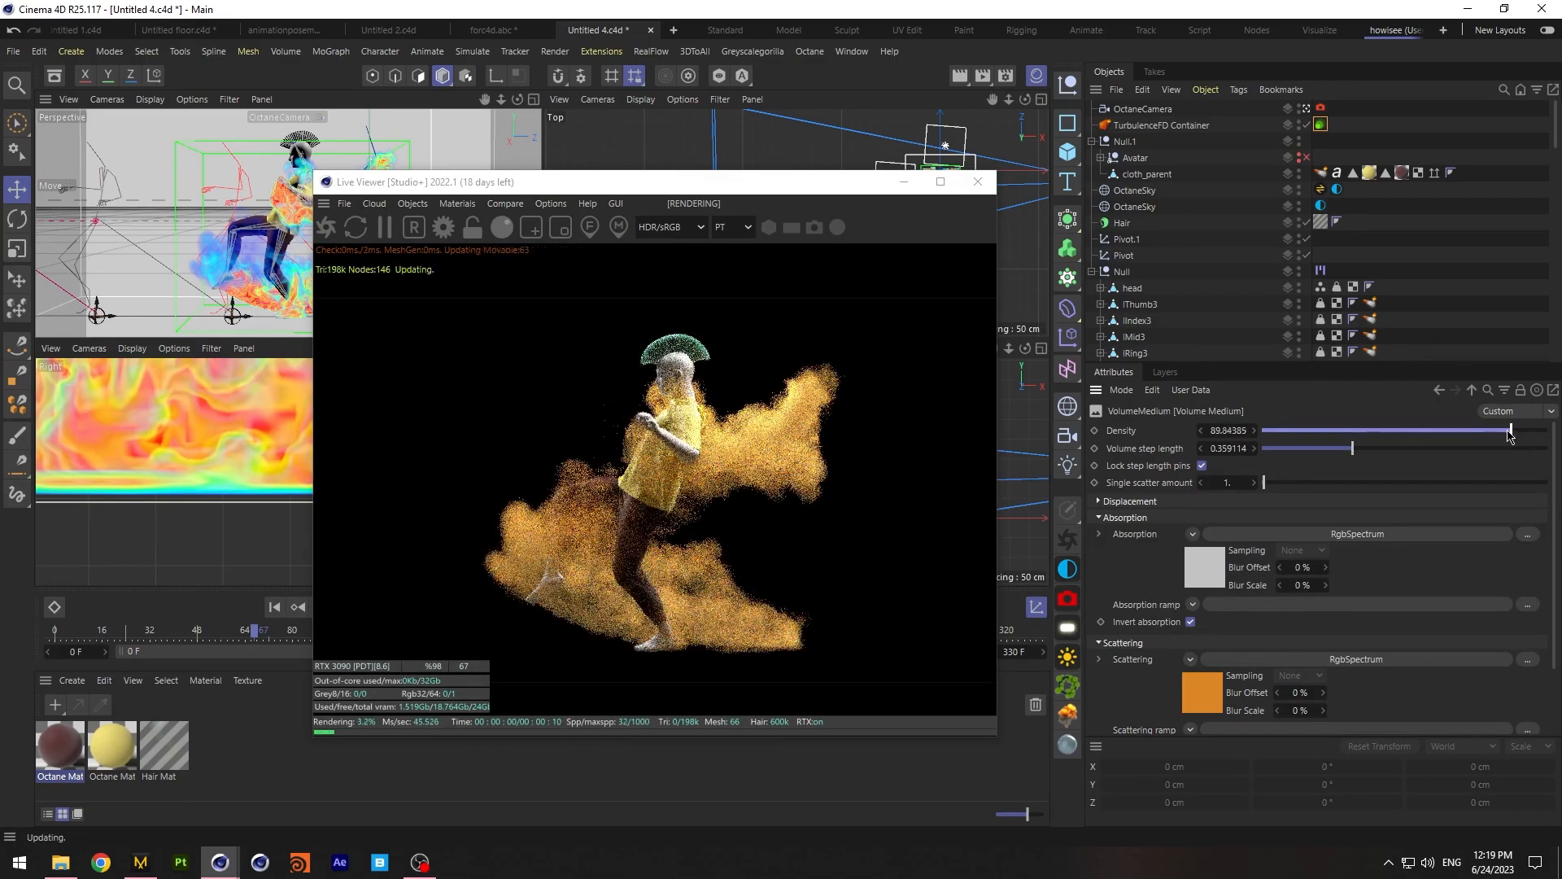
Set the volume medium's density to about 111.3 and volume step length to about 0.077, and close the Live Viewer
click(1515, 431)
click(1328, 448)
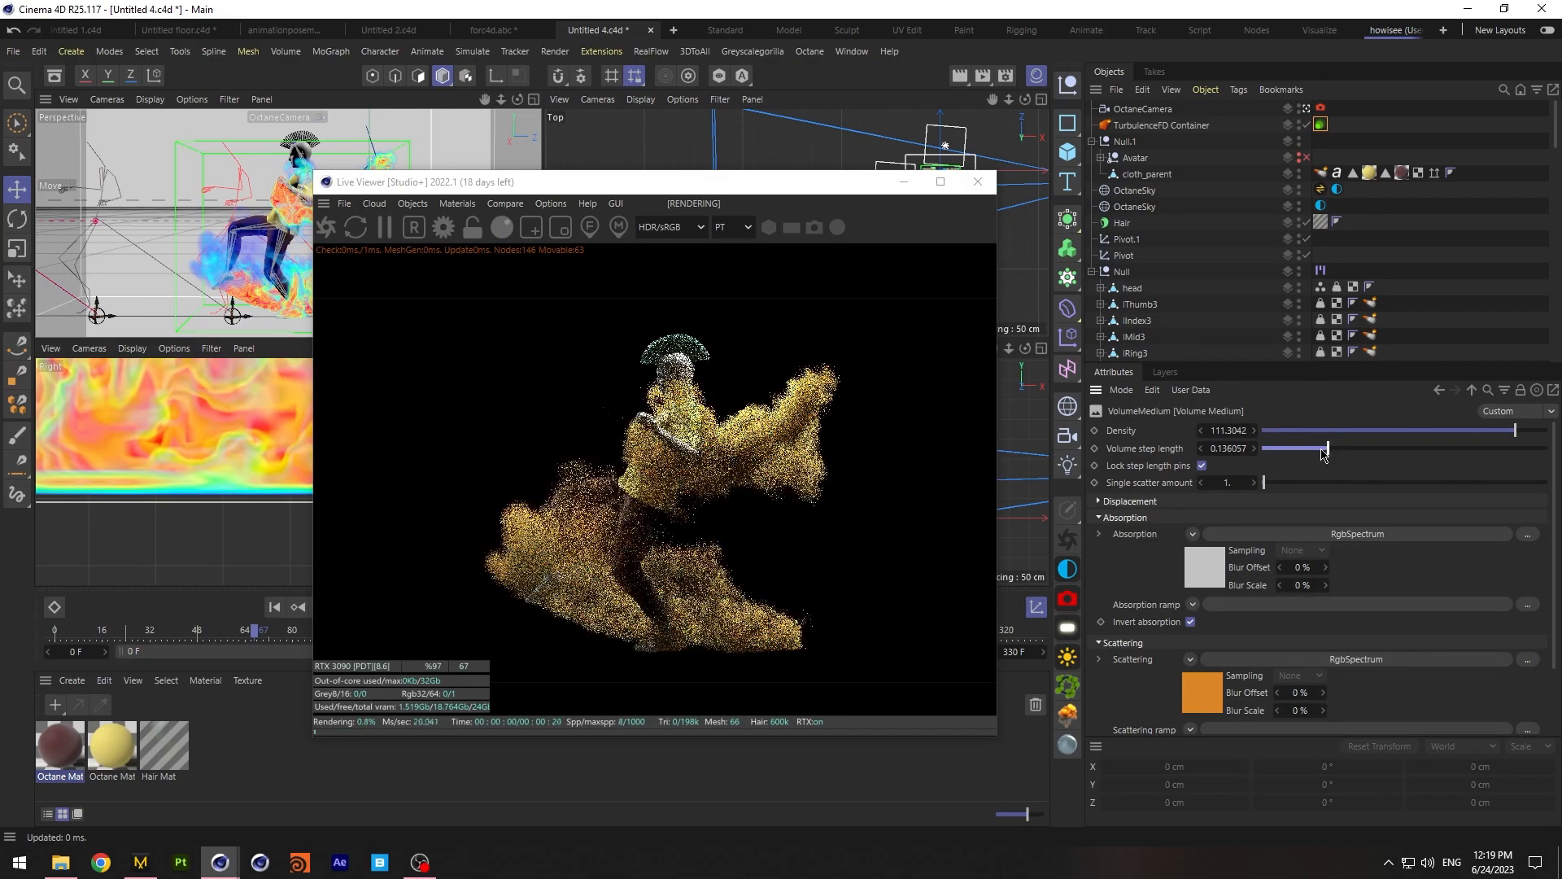
click(1319, 450)
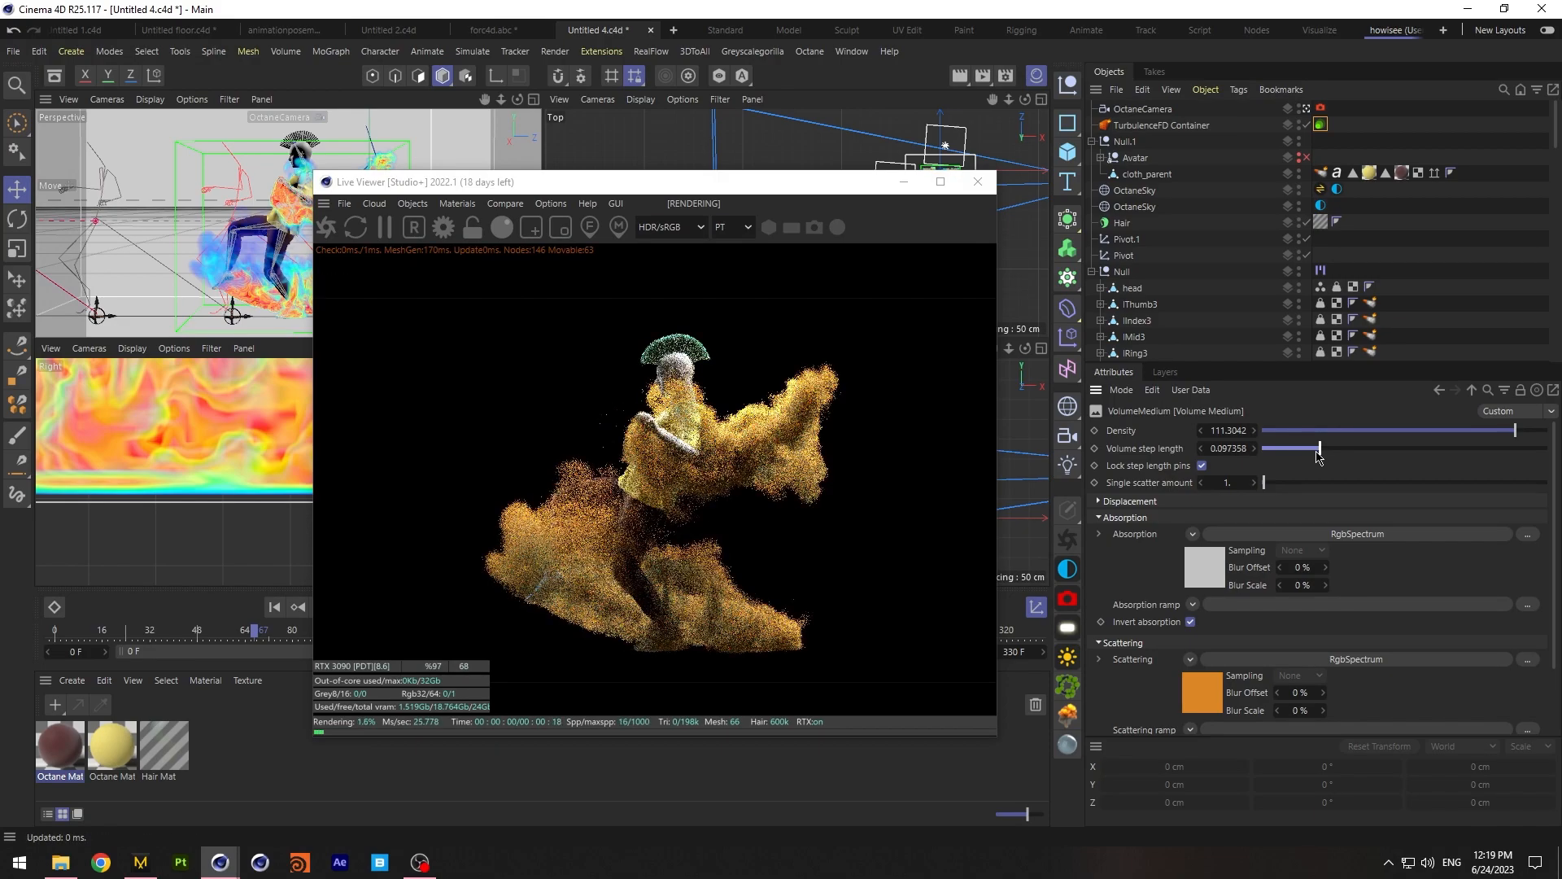
click(1315, 449)
drag(586, 178, 638, 129)
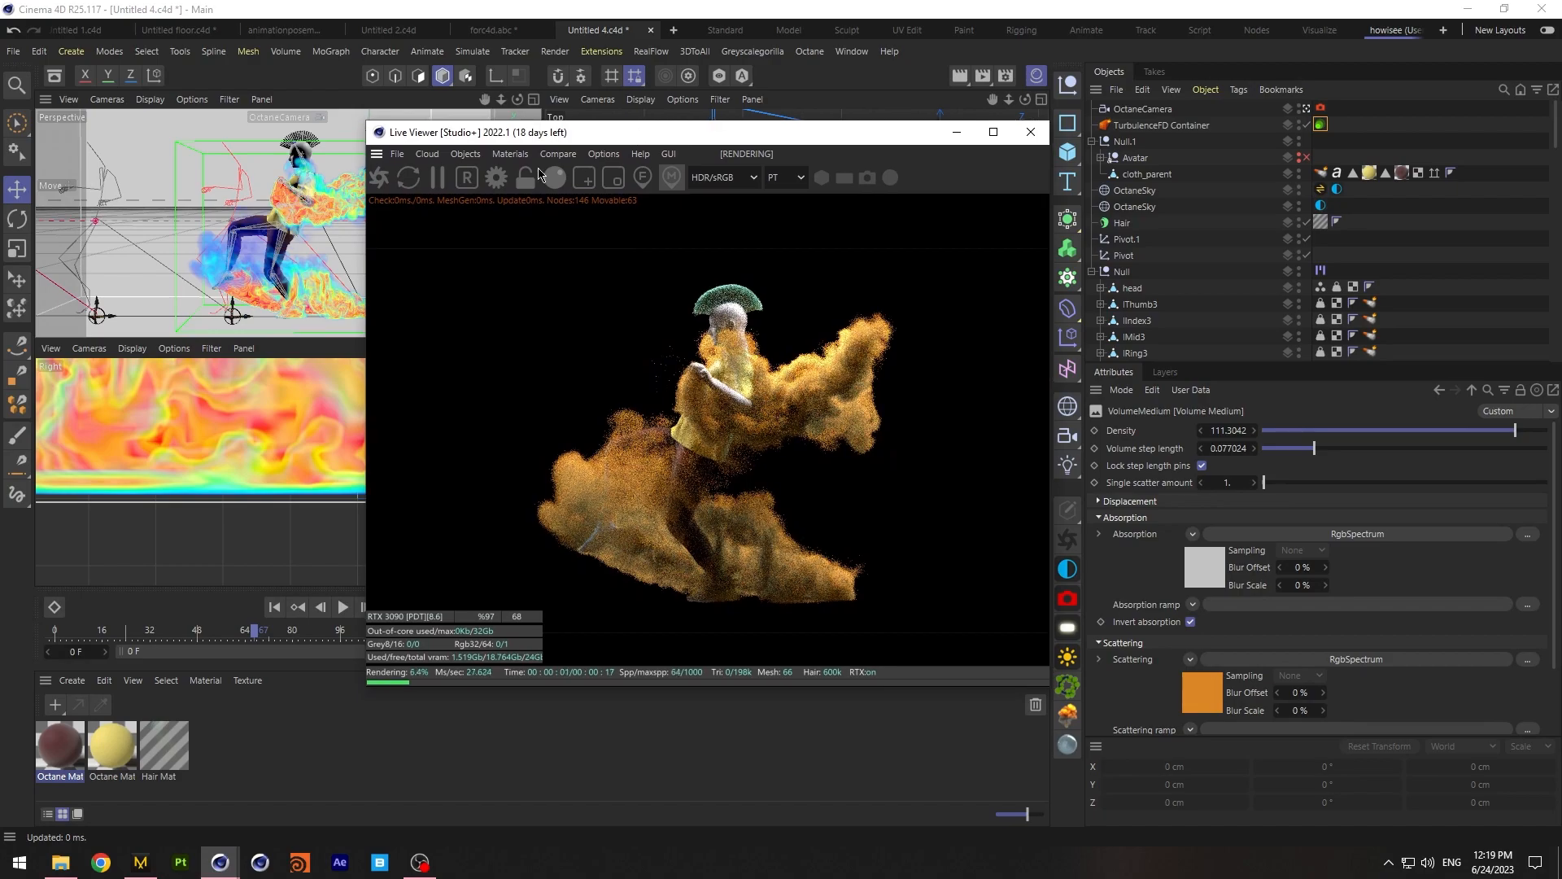
click(1031, 131)
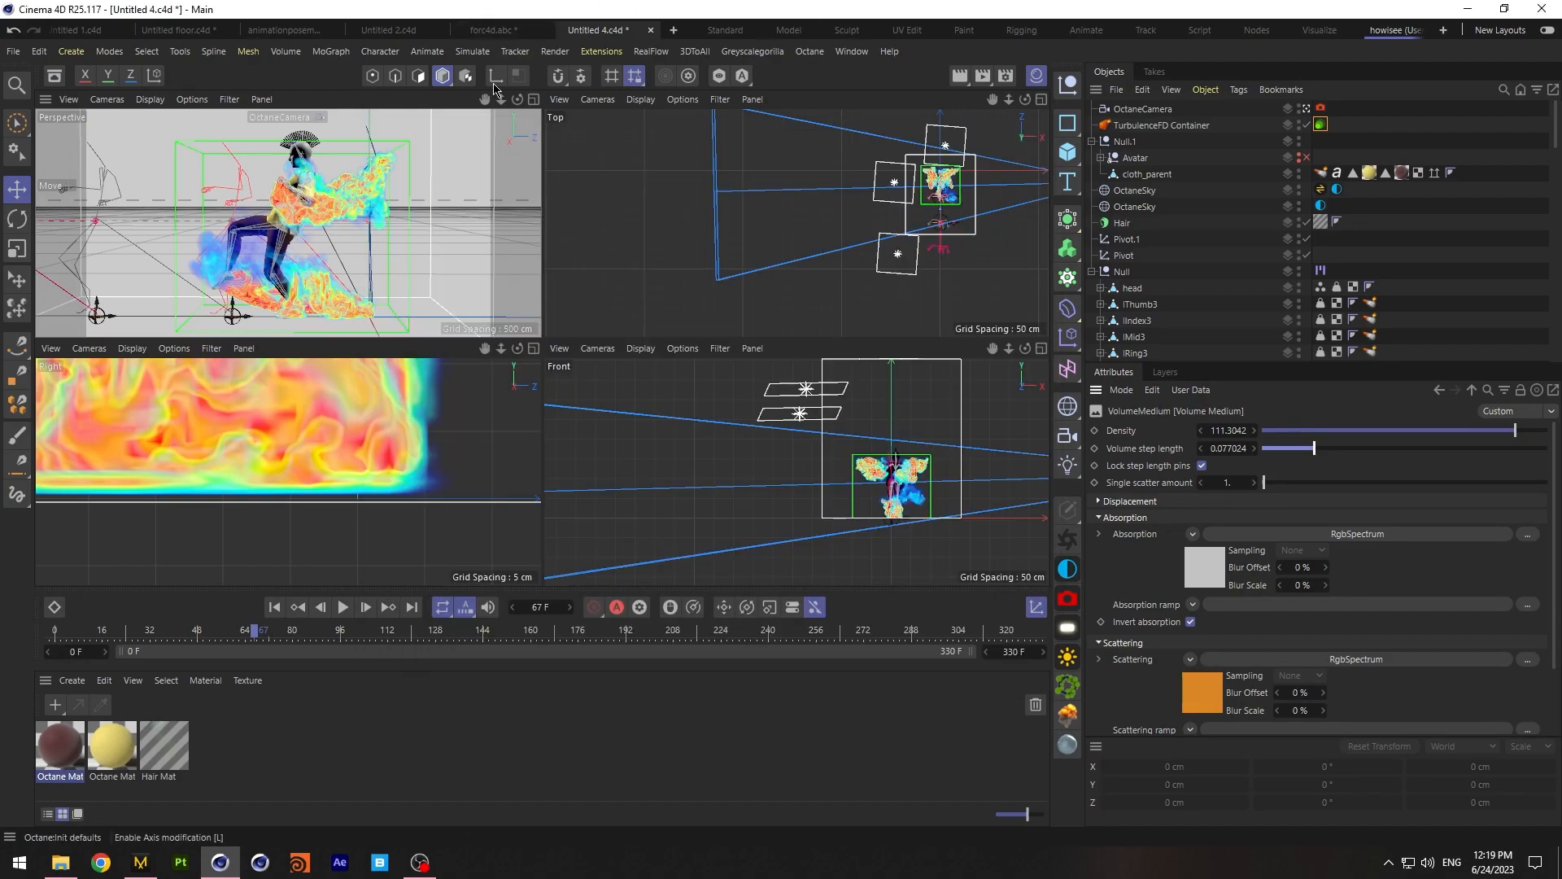
Maximize the perspective view and set the TurbulenceFD Container's density dissipation to 10%
click(533, 99)
click(1172, 125)
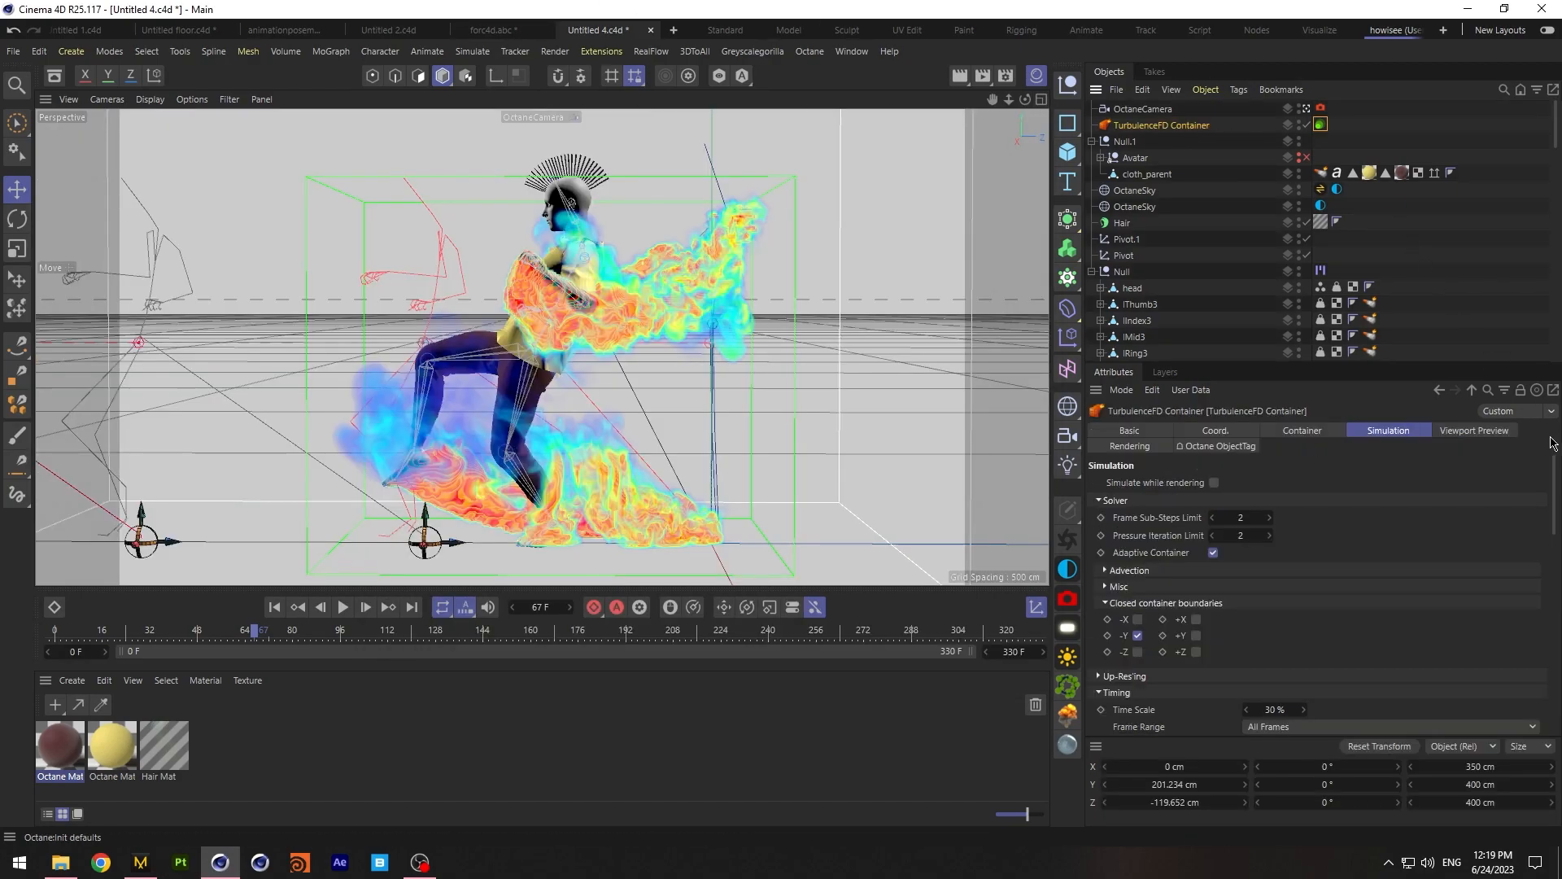
drag(1555, 470, 1555, 670)
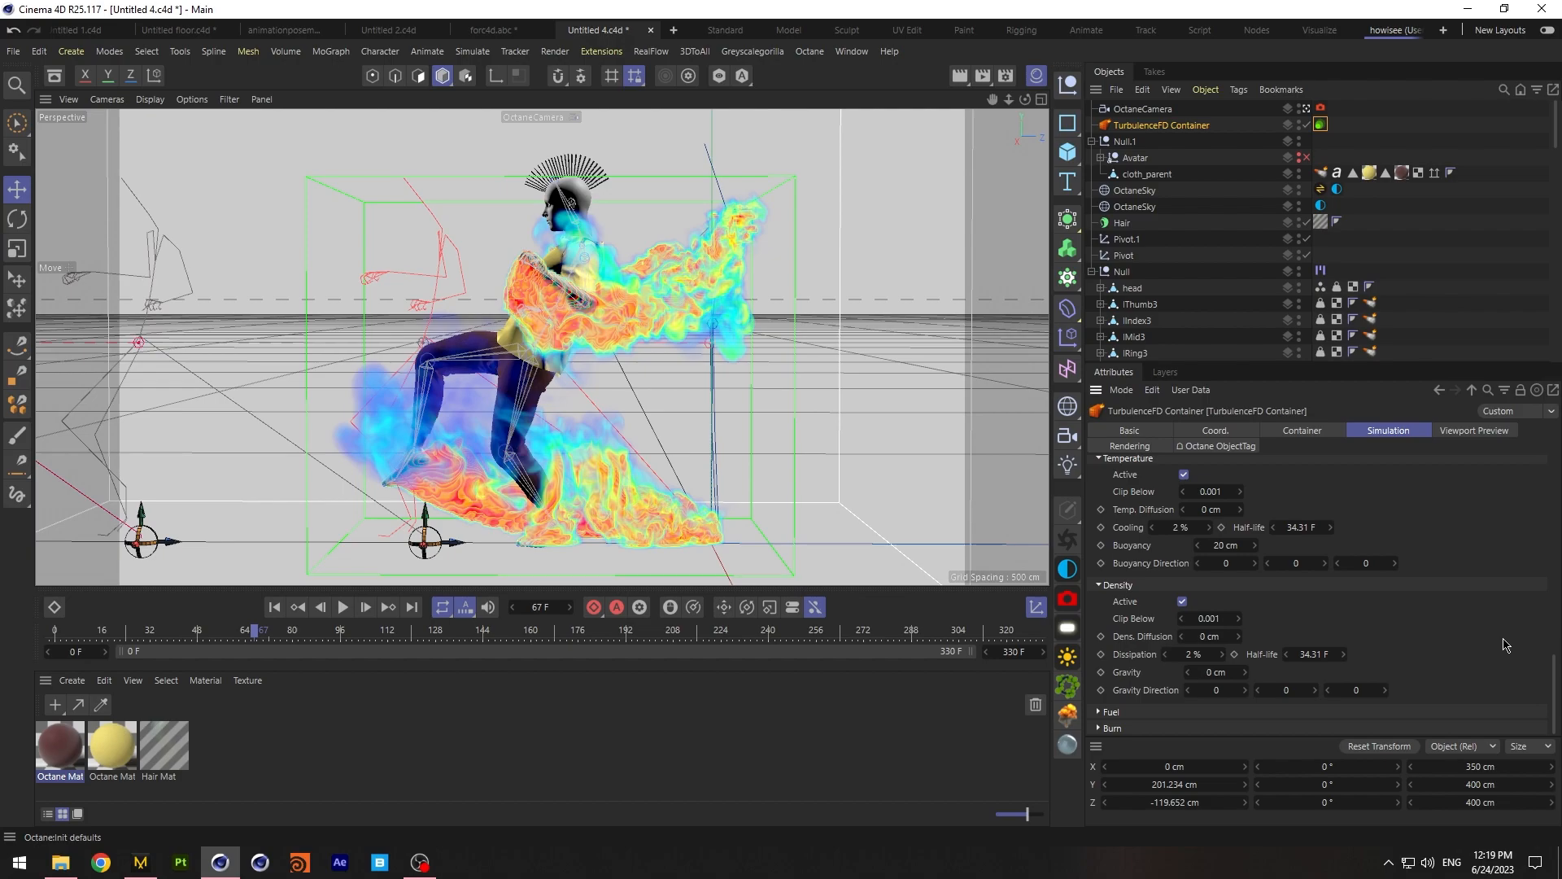
double_click(1193, 655)
text(10)
key(Return)
Set the TurbulenceFD Container's simulation time scale to 50%
drag(1555, 689, 1557, 508)
double_click(1286, 656)
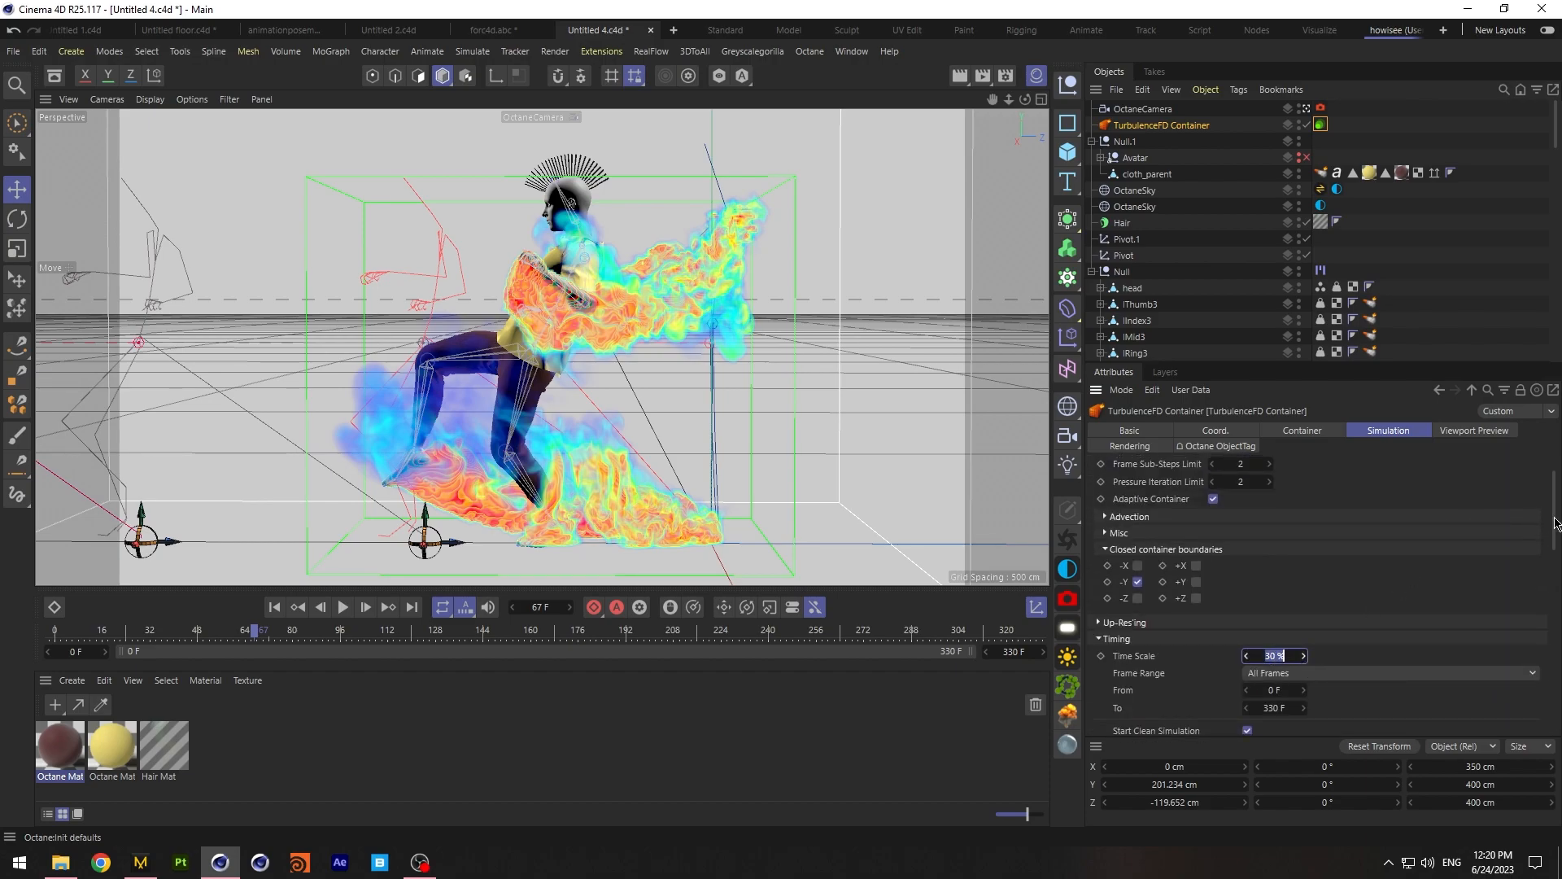
scroll(1557, 523, down, 2)
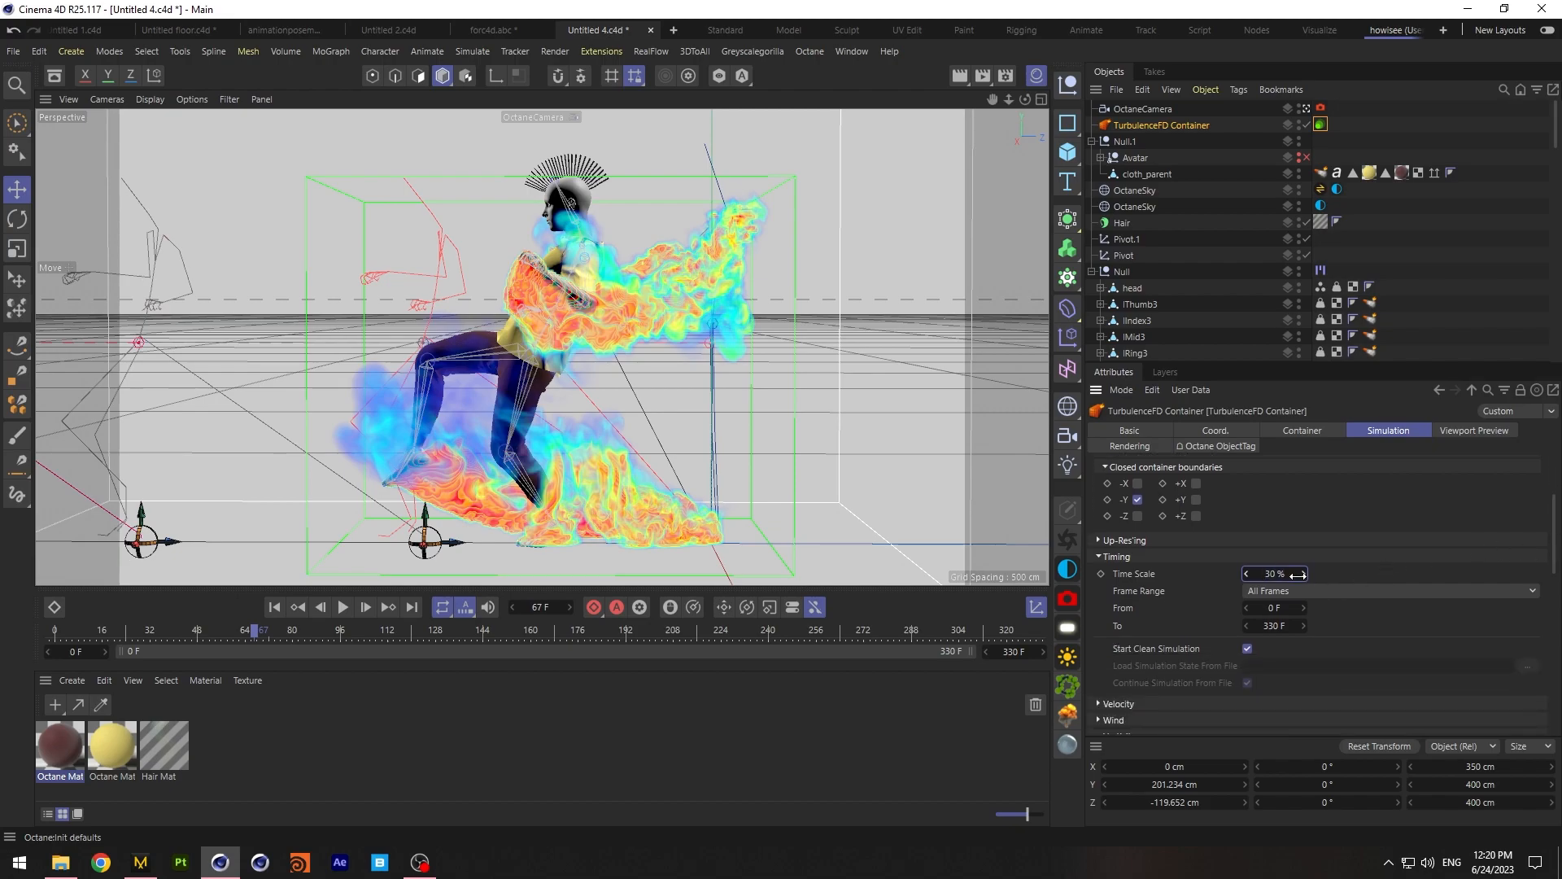
Set the container's turbulence intensity to 7 cm, smallest size to 2 cm and largest size to 4 cm
drag(1554, 539, 1557, 620)
click(1227, 608)
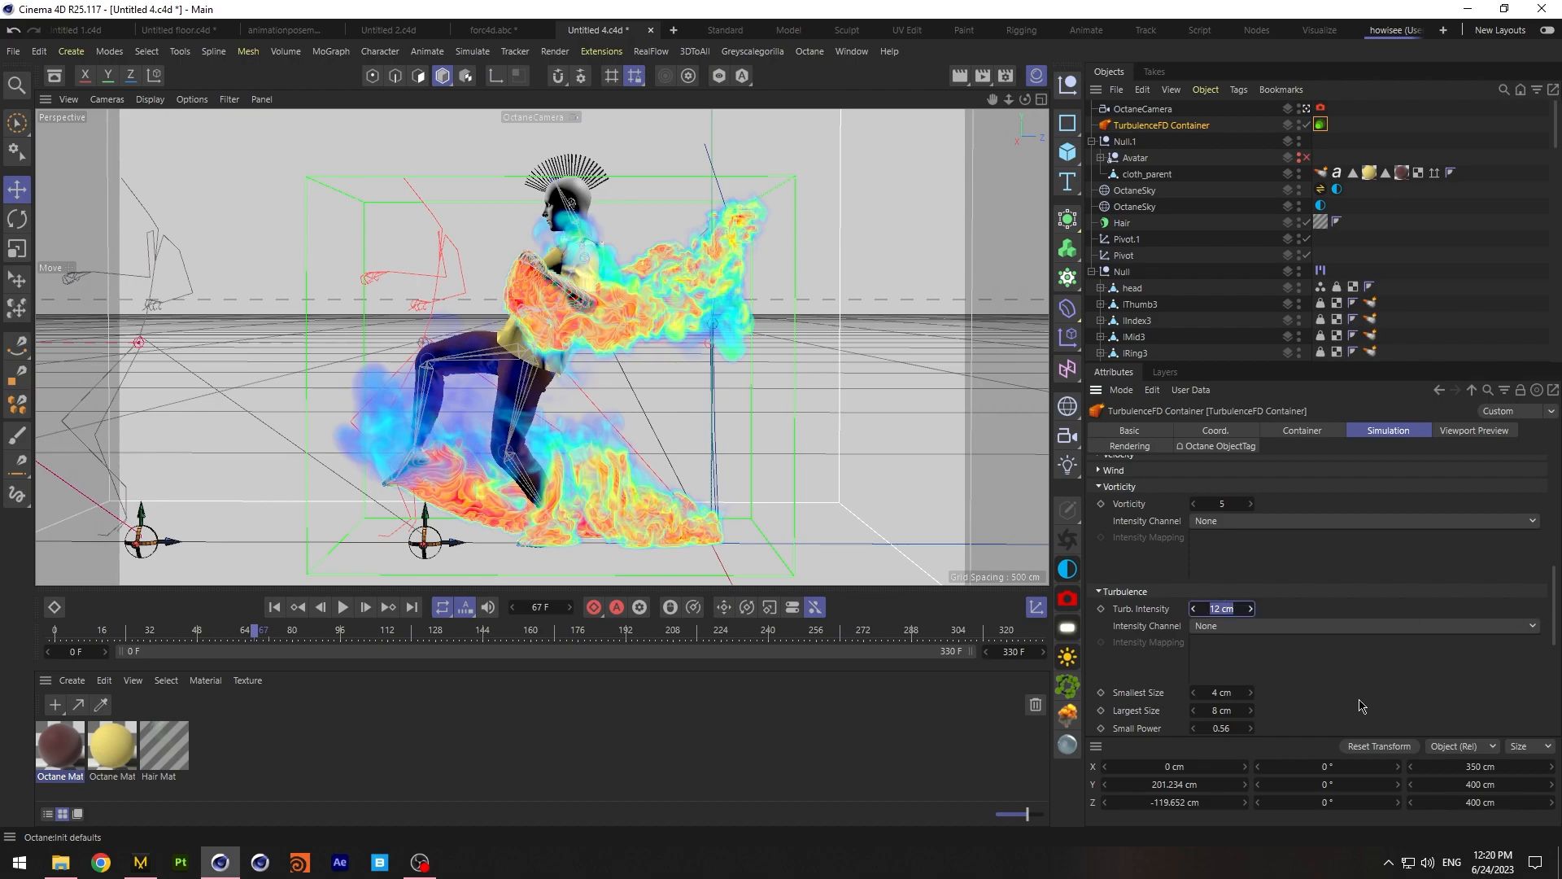
text(7)
click(1228, 710)
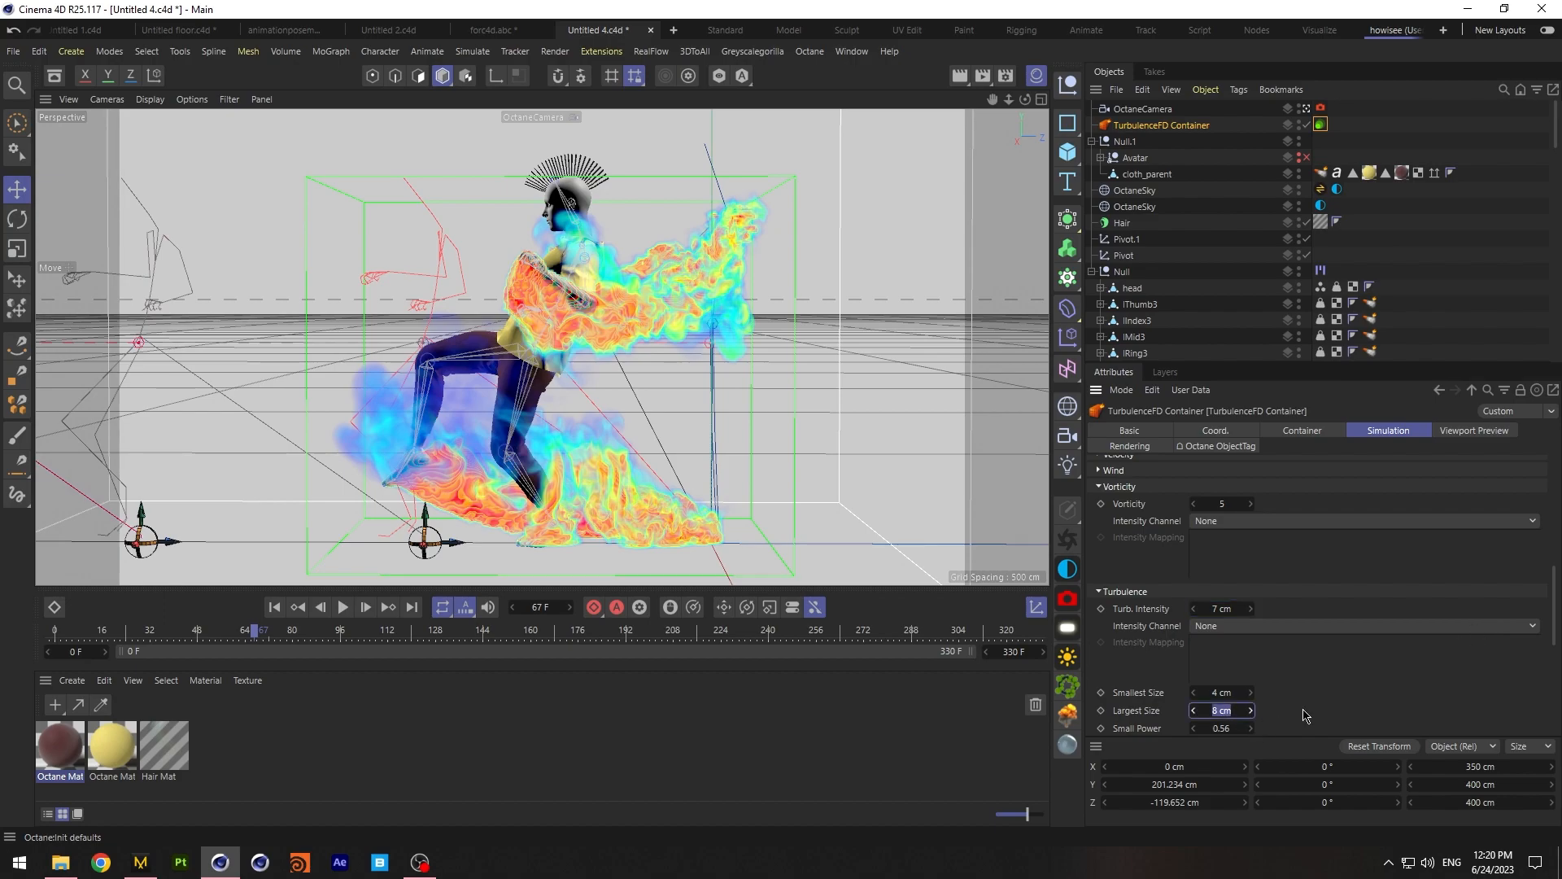
double_click(1237, 693)
text(2)
click(1236, 710)
text(4)
key(Return)
Set the TurbulenceFD Container's voxel size to 0.7 cm
drag(1555, 629, 1556, 460)
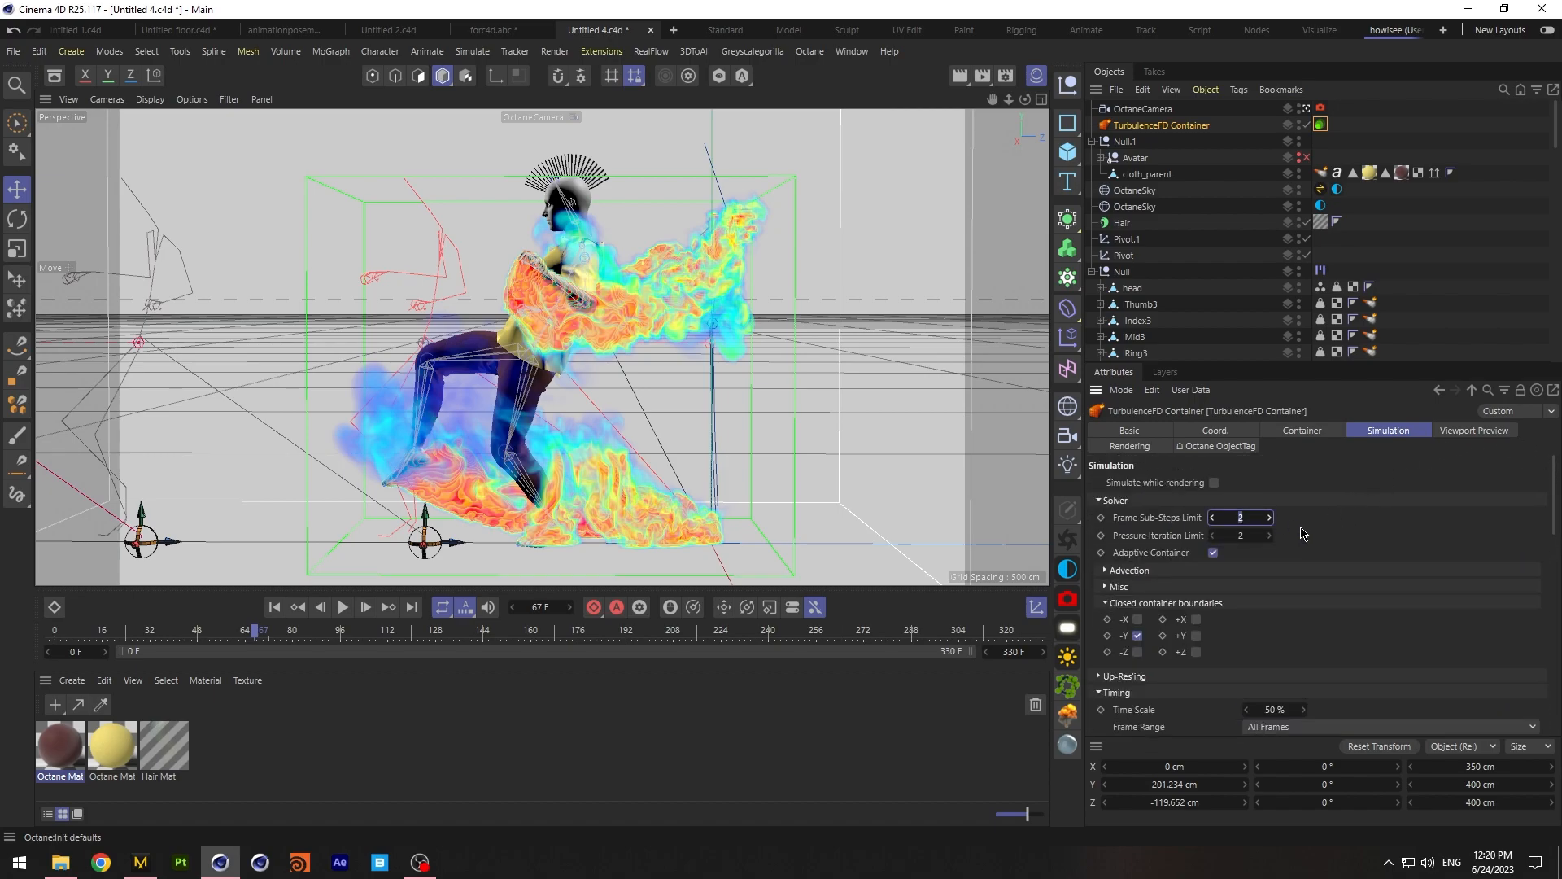
click(1304, 432)
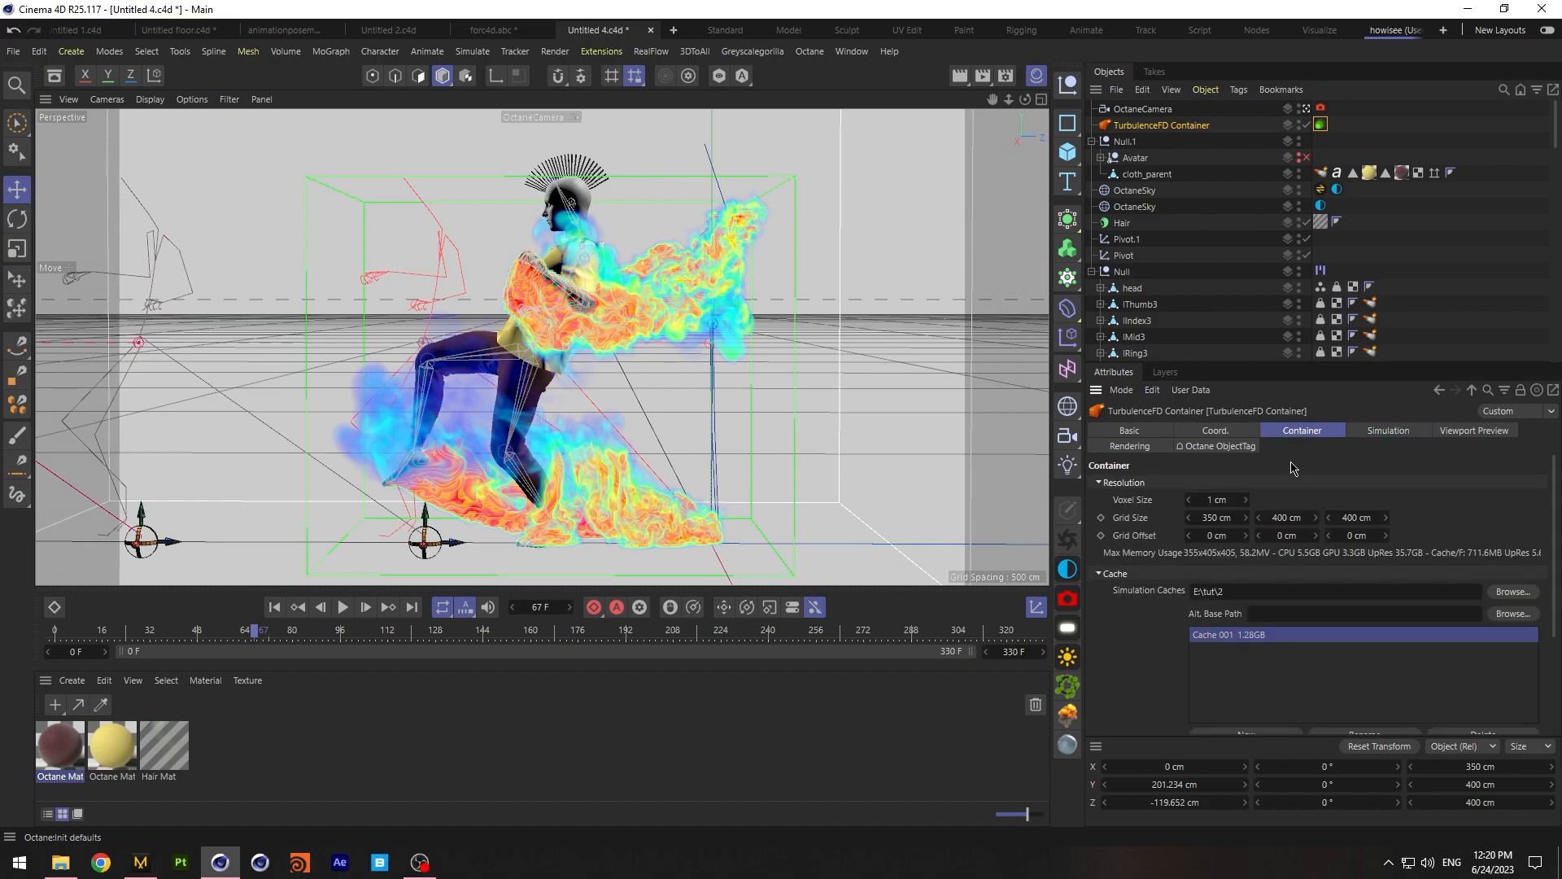
click(1218, 499)
text(0.7)
key(Return)
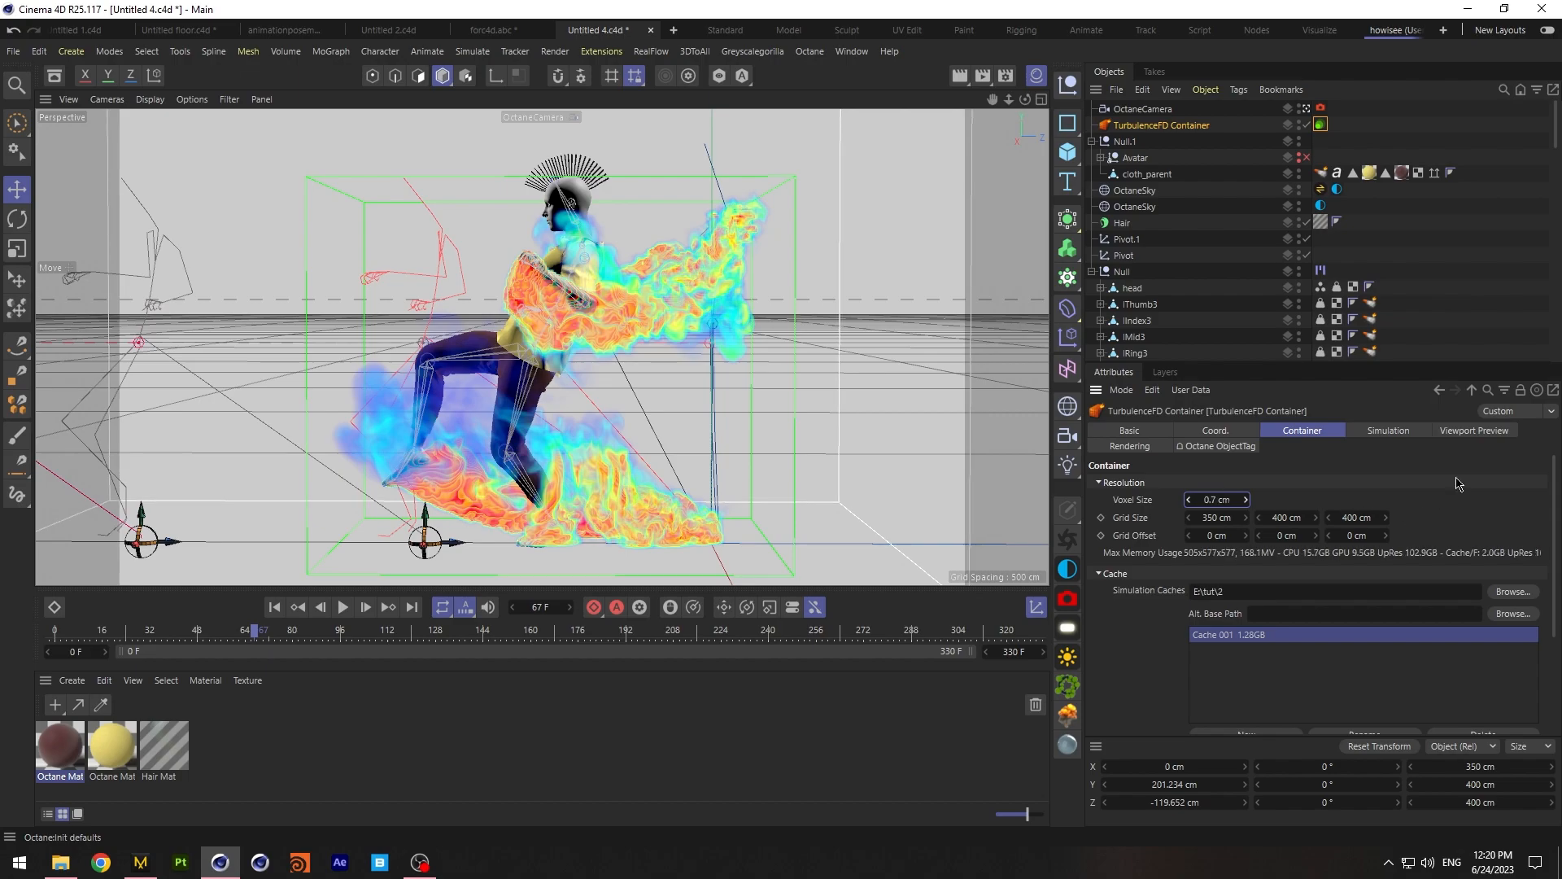
Go to frame 0 with the container's base framed in the Right view, and open the container's coordinates
click(1041, 100)
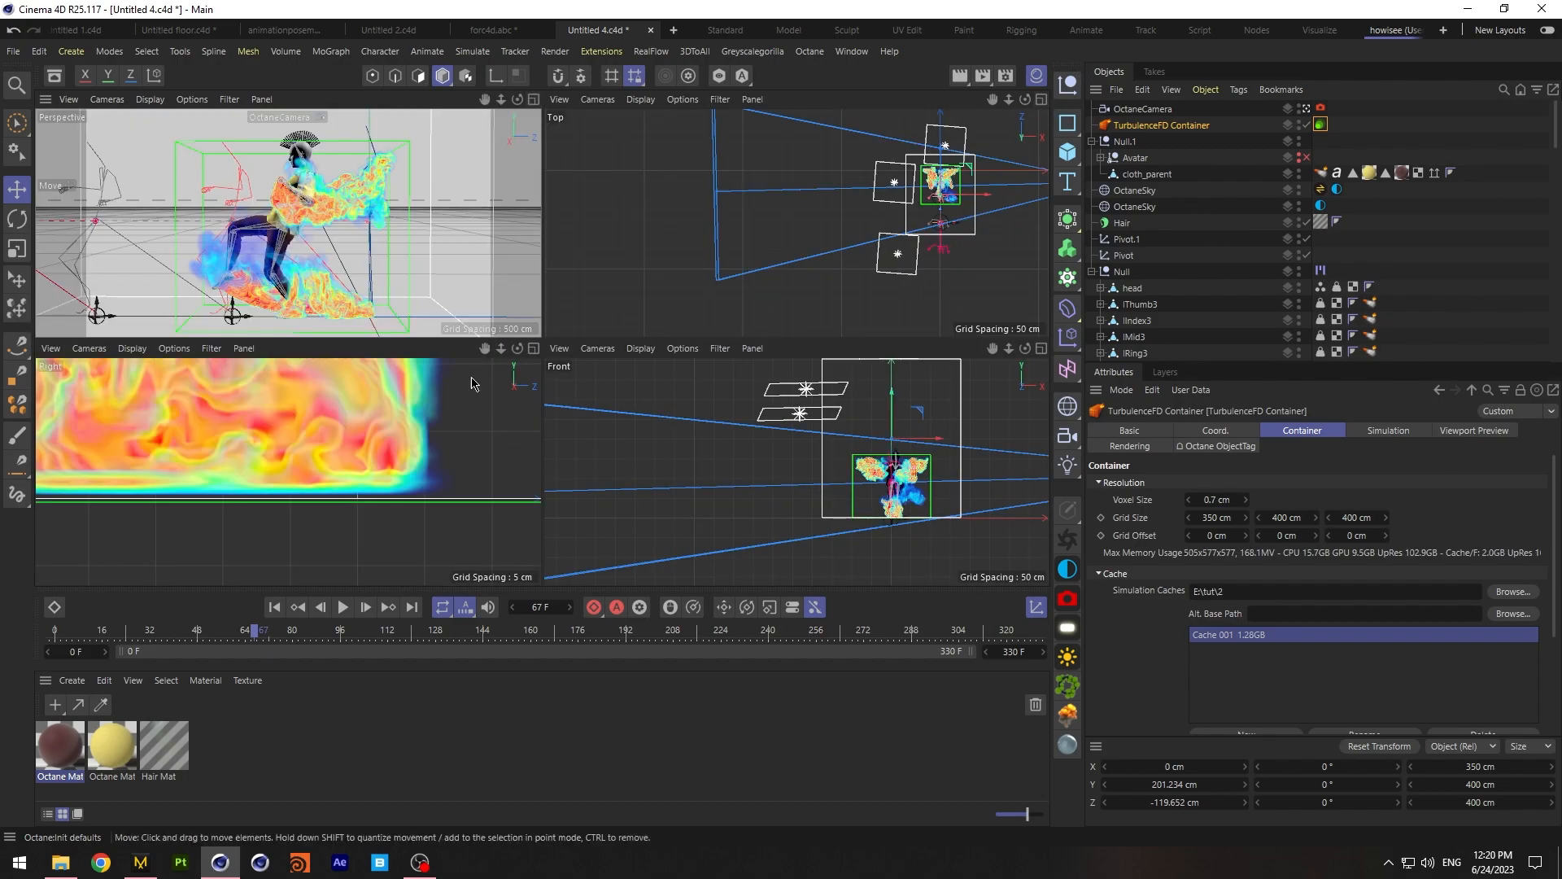
drag(485, 350, 764, 359)
click(274, 608)
drag(485, 349, 137, 336)
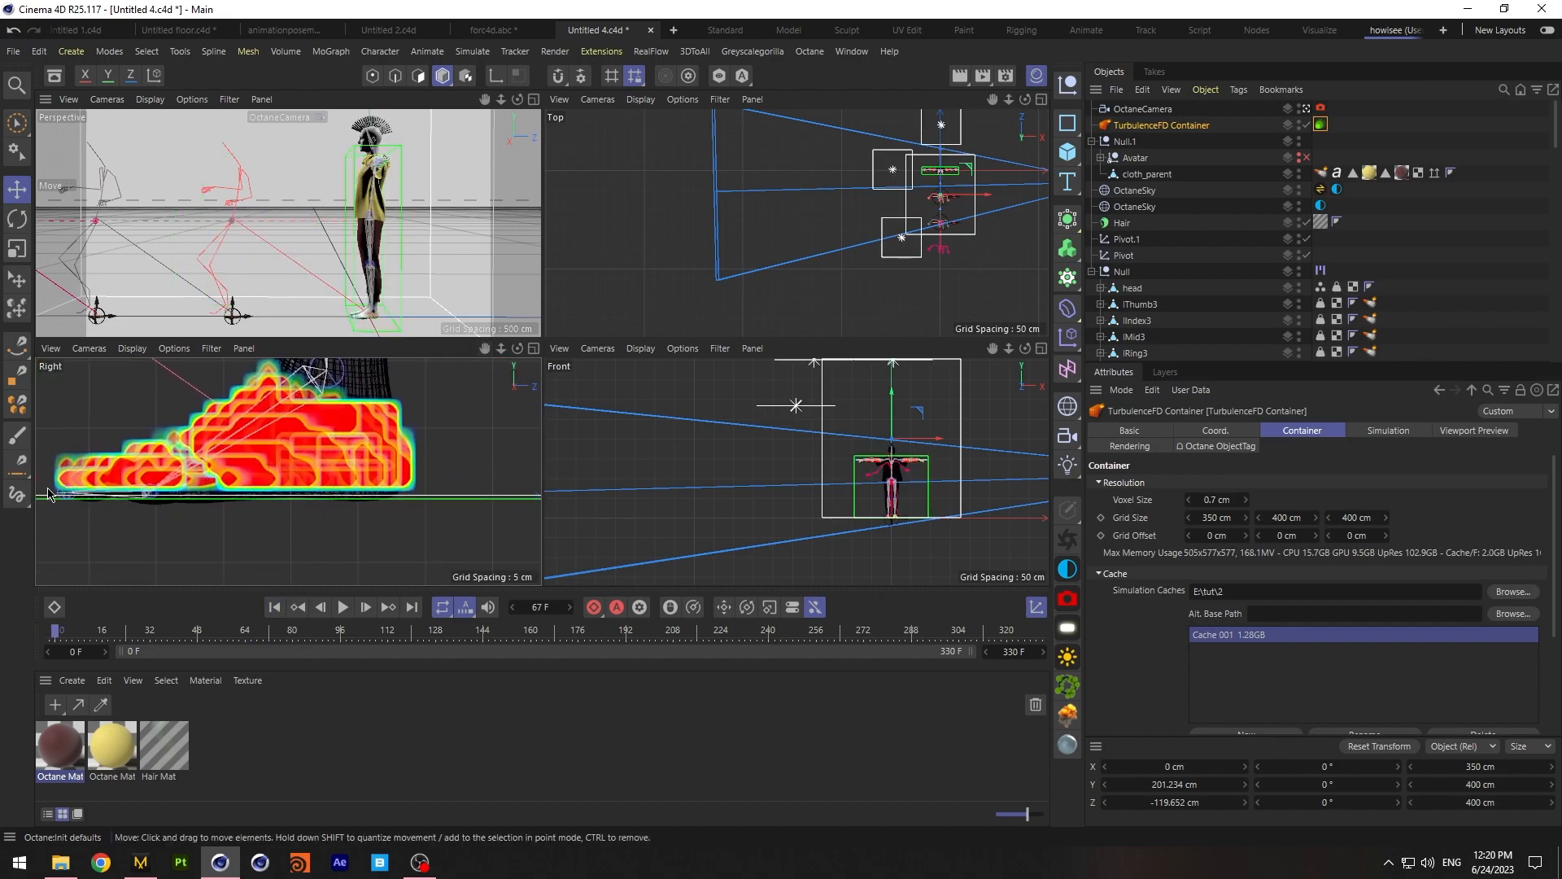
click(1218, 433)
Try Y positions of 202 cm, 201 cm and 201.7 cm for the TurbulenceFD Container
double_click(1162, 502)
text(202)
key(Return)
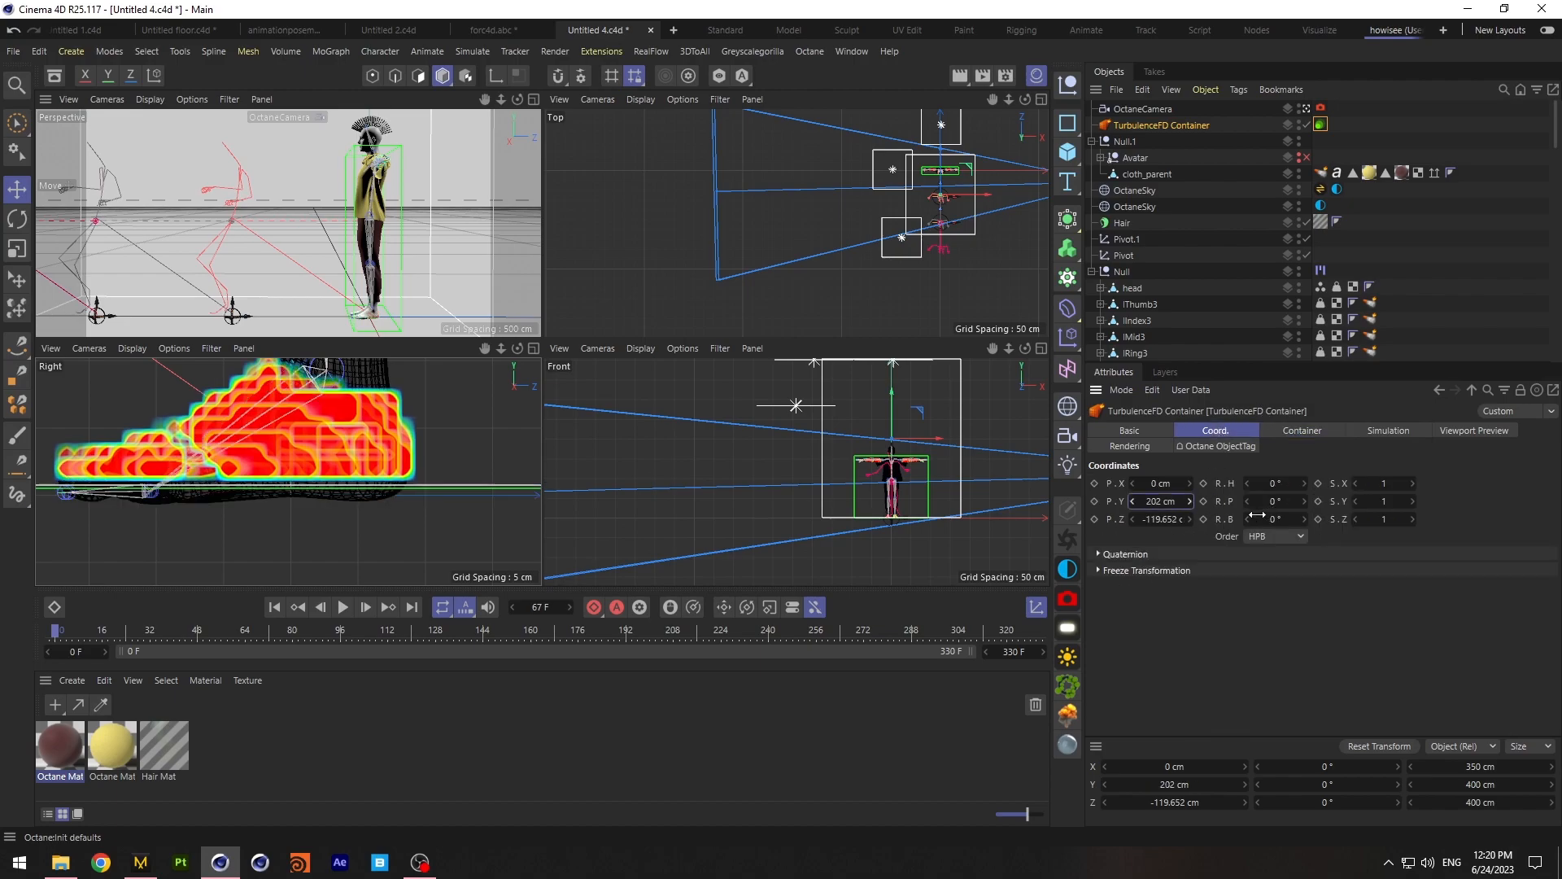
double_click(1172, 502)
text(201)
key(Return)
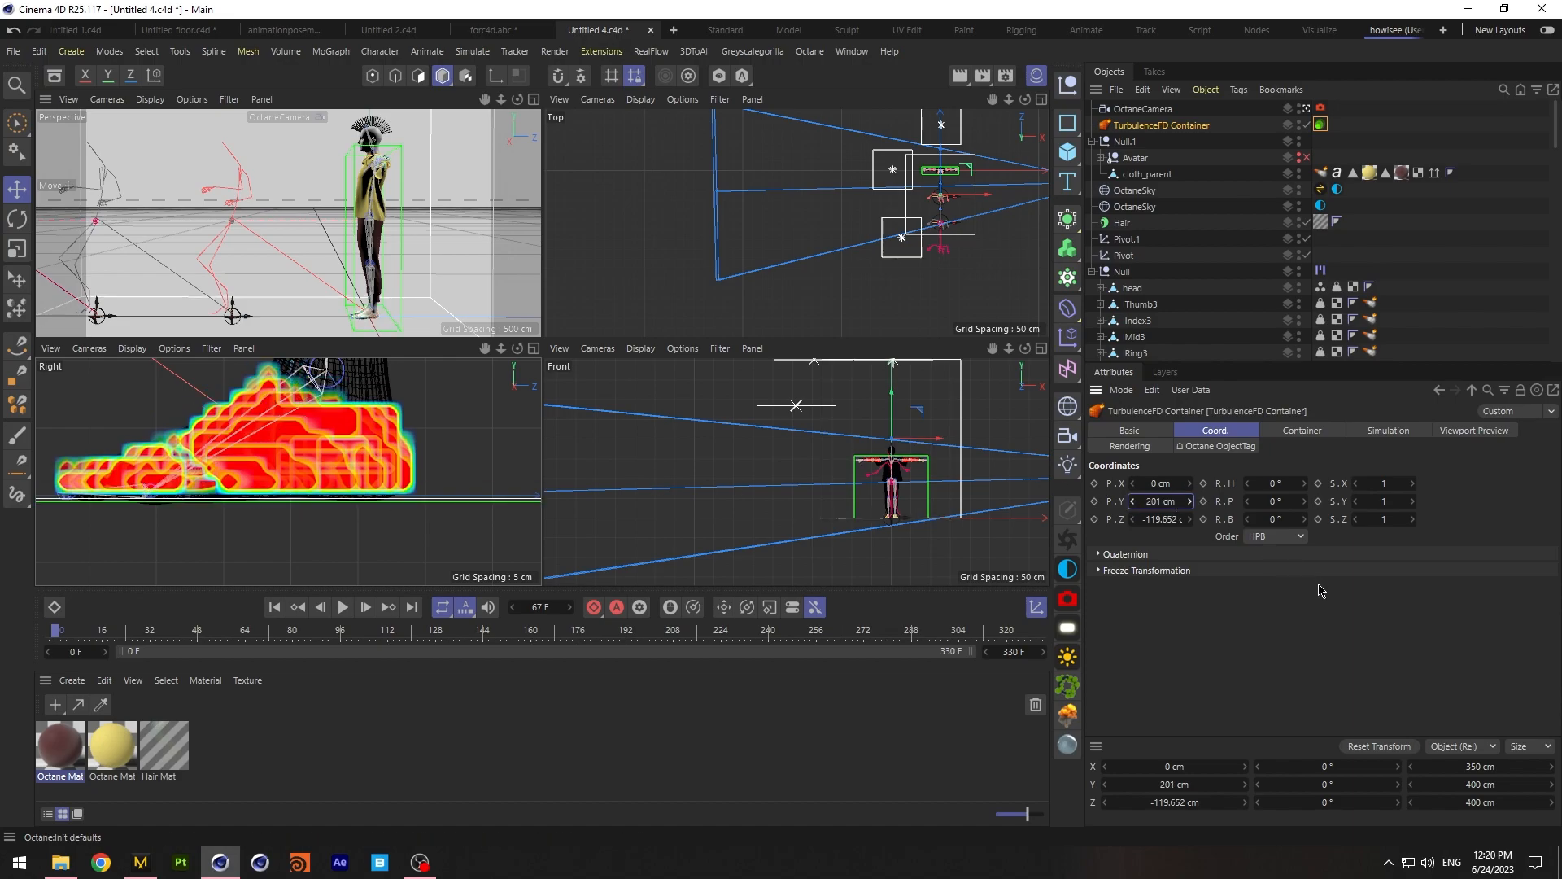
double_click(1166, 501)
text(201.7)
key(Return)
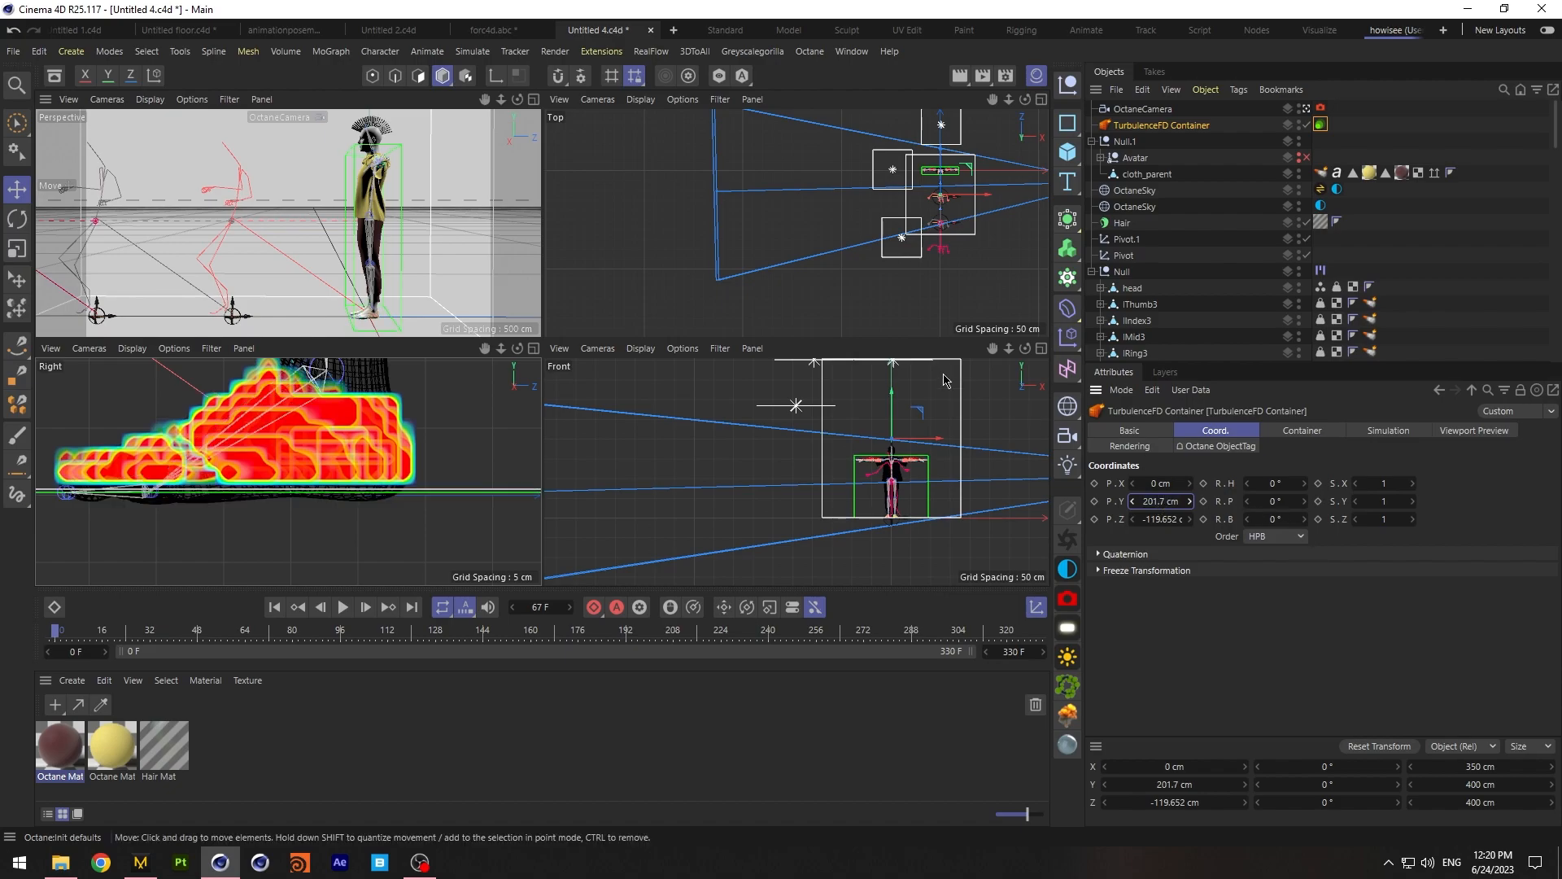
Set the TurbulenceFD Container's Y position to 201.5 cm
double_click(1163, 500)
text(201.5)
key(Return)
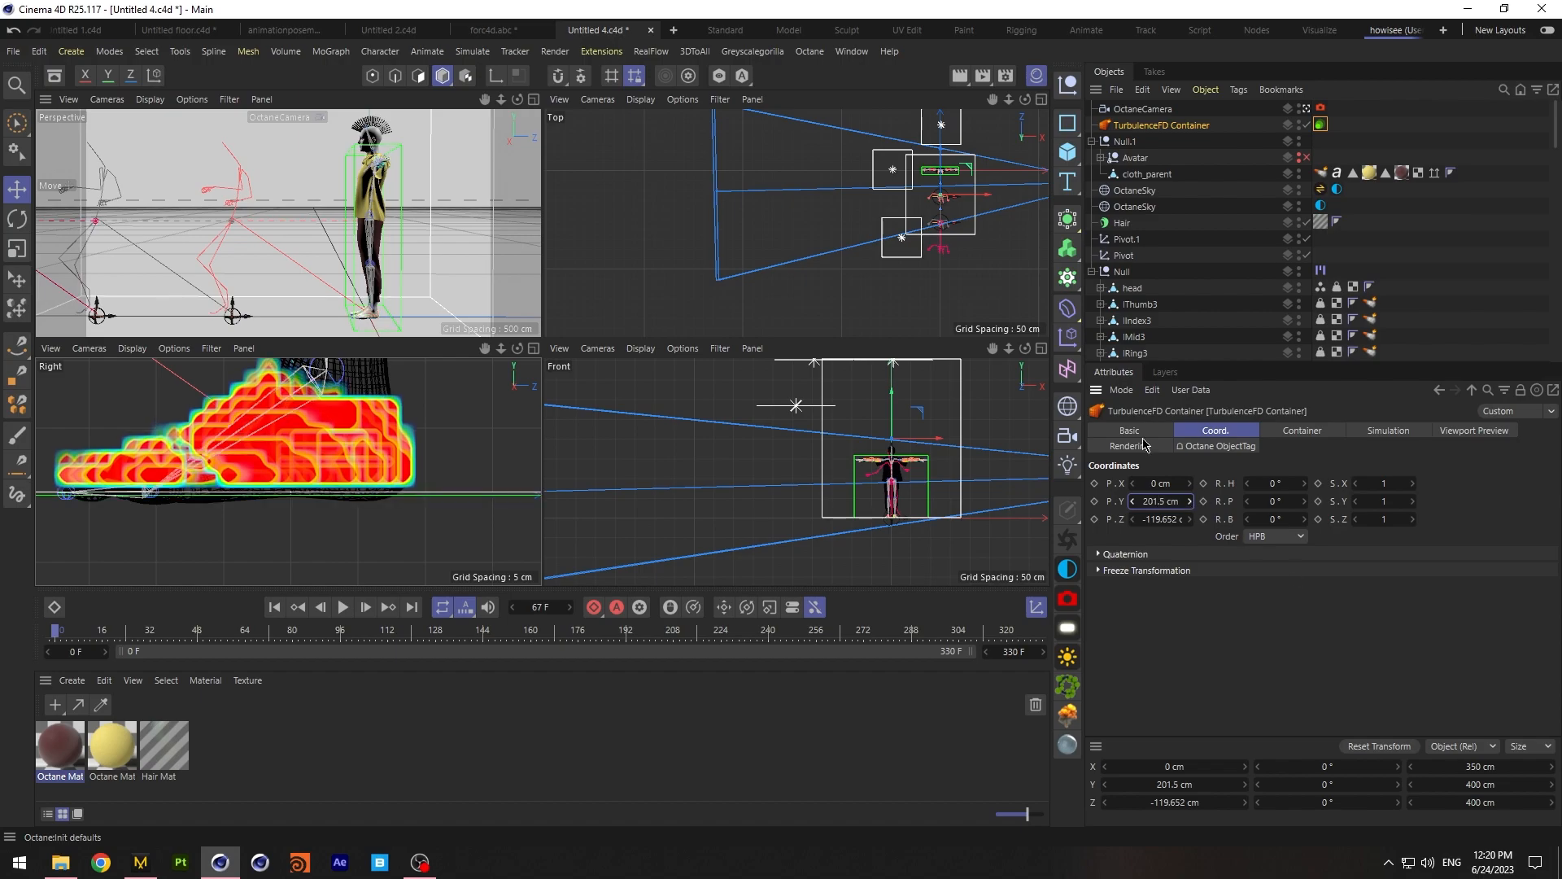
Maximize the camera view, open the TurbulenceFD simulation window and place it over the viewport
click(533, 98)
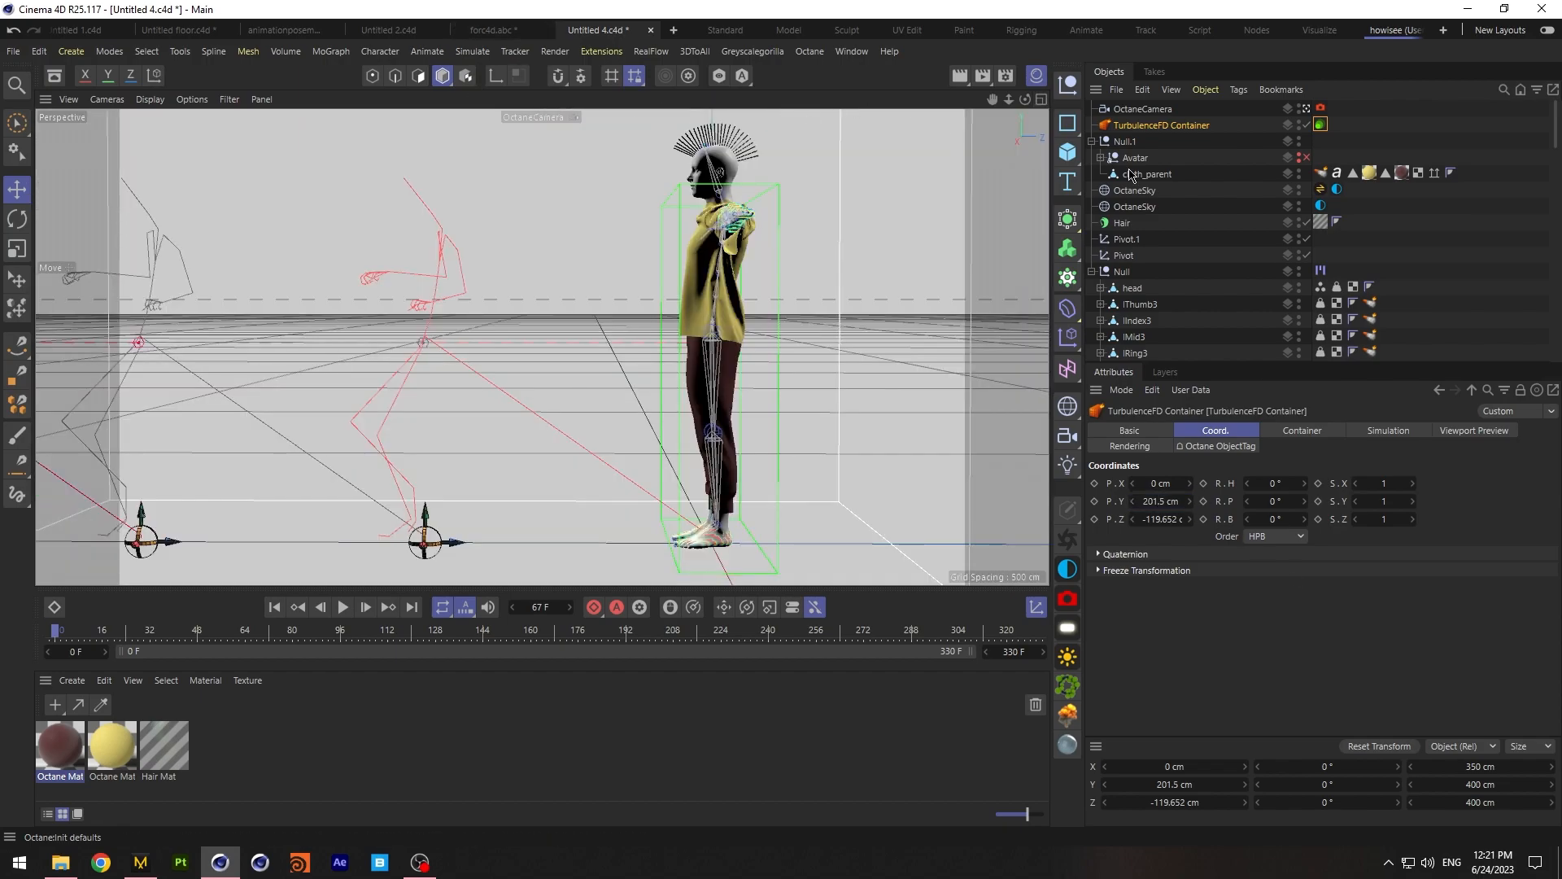
click(602, 50)
mouse_move(696, 455)
click(889, 470)
drag(900, 696, 653, 342)
Try to delete the container's Cache 001, start the simulation, and move the simulation window below the timeline
click(1302, 430)
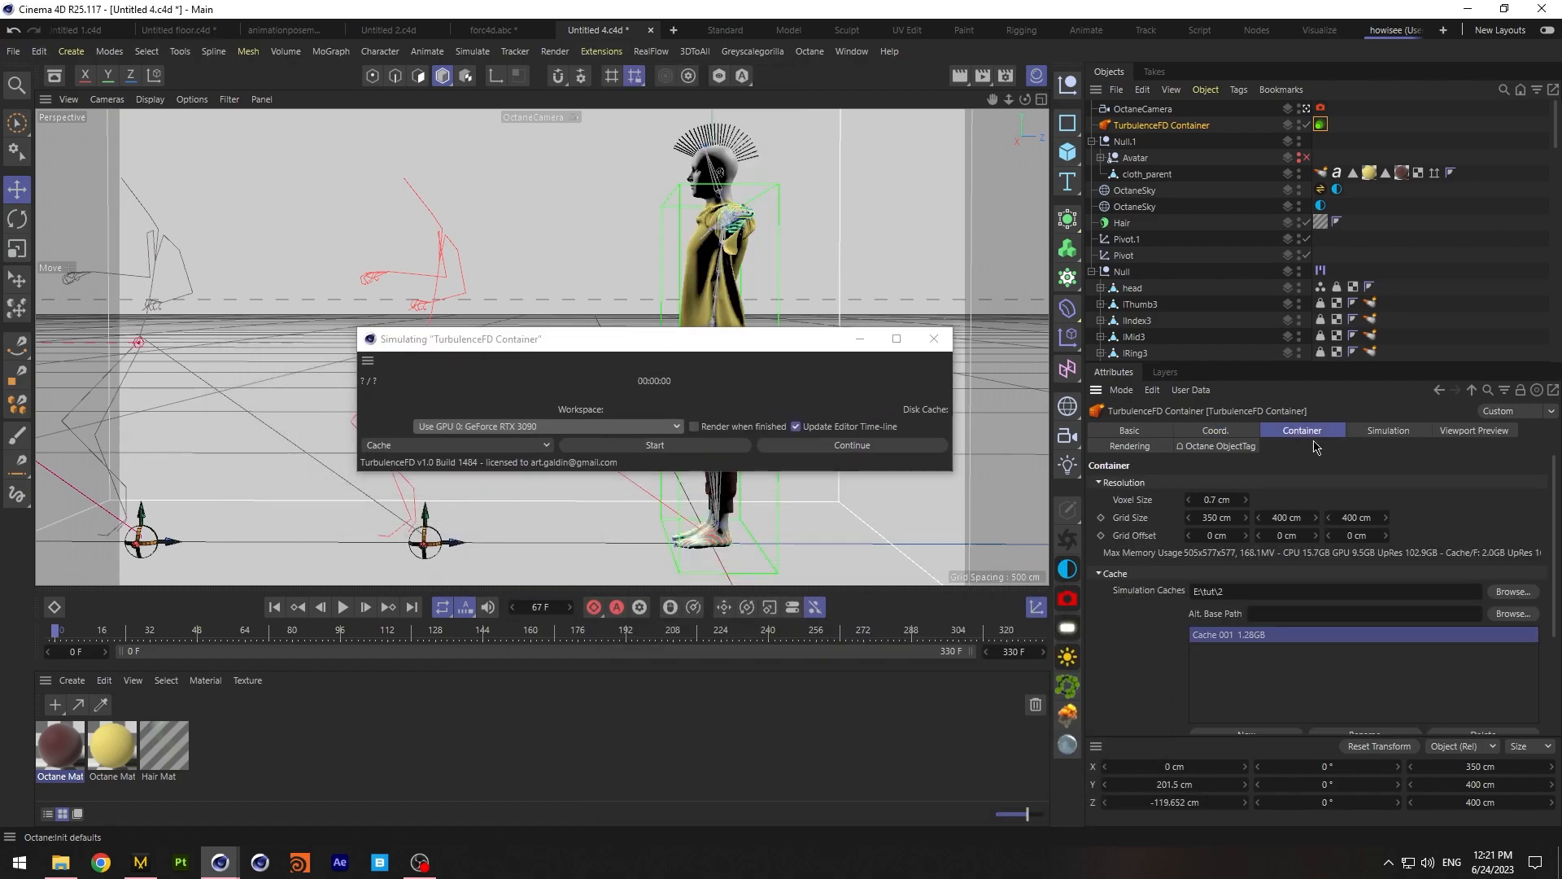
click(1456, 735)
click(818, 427)
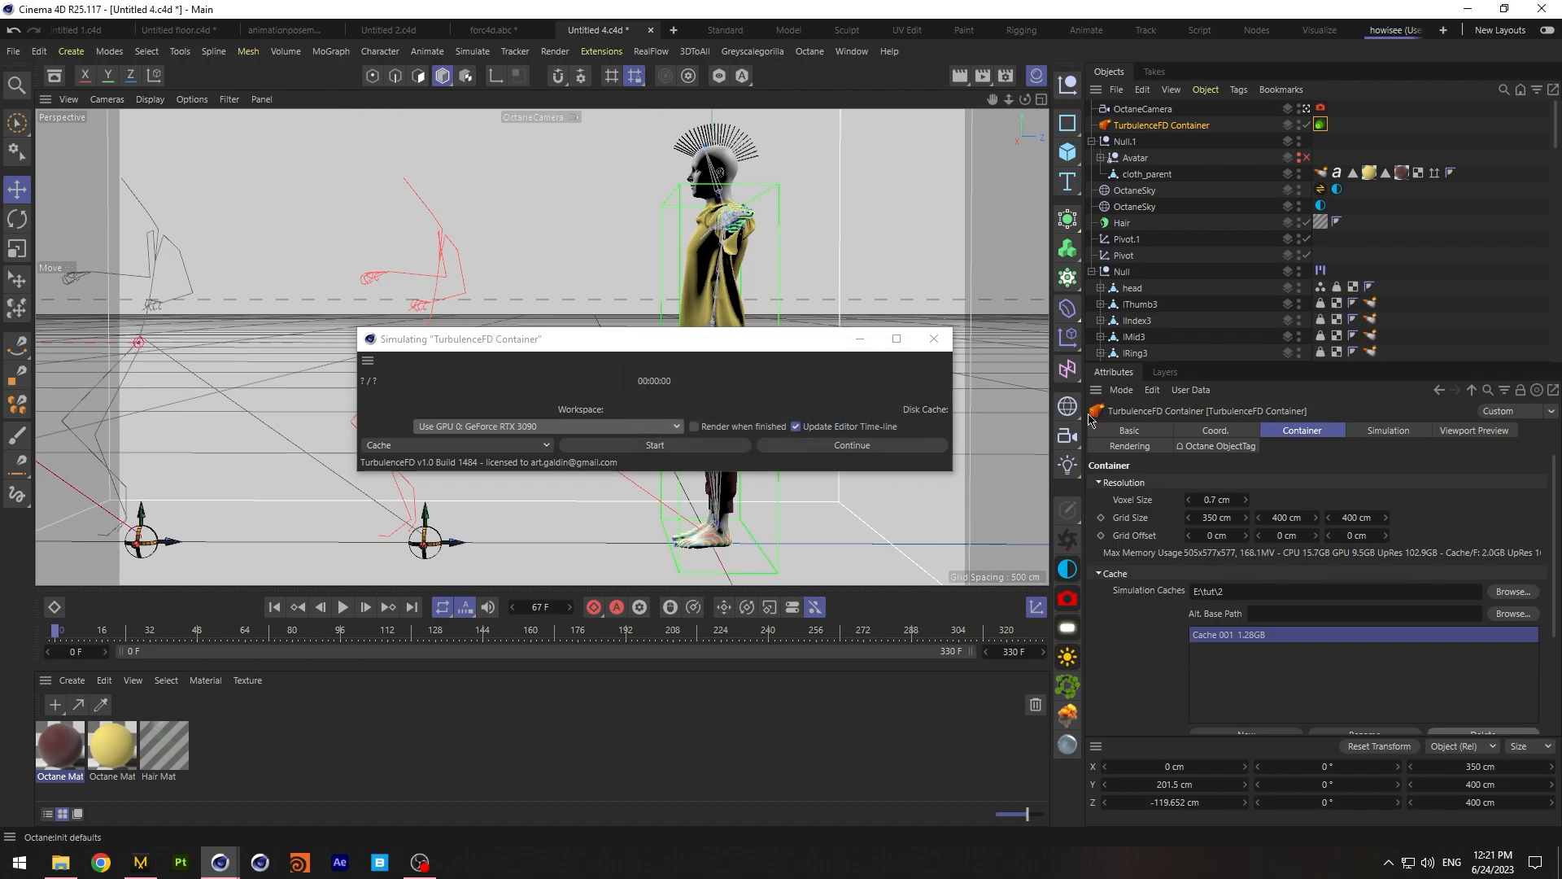
click(652, 446)
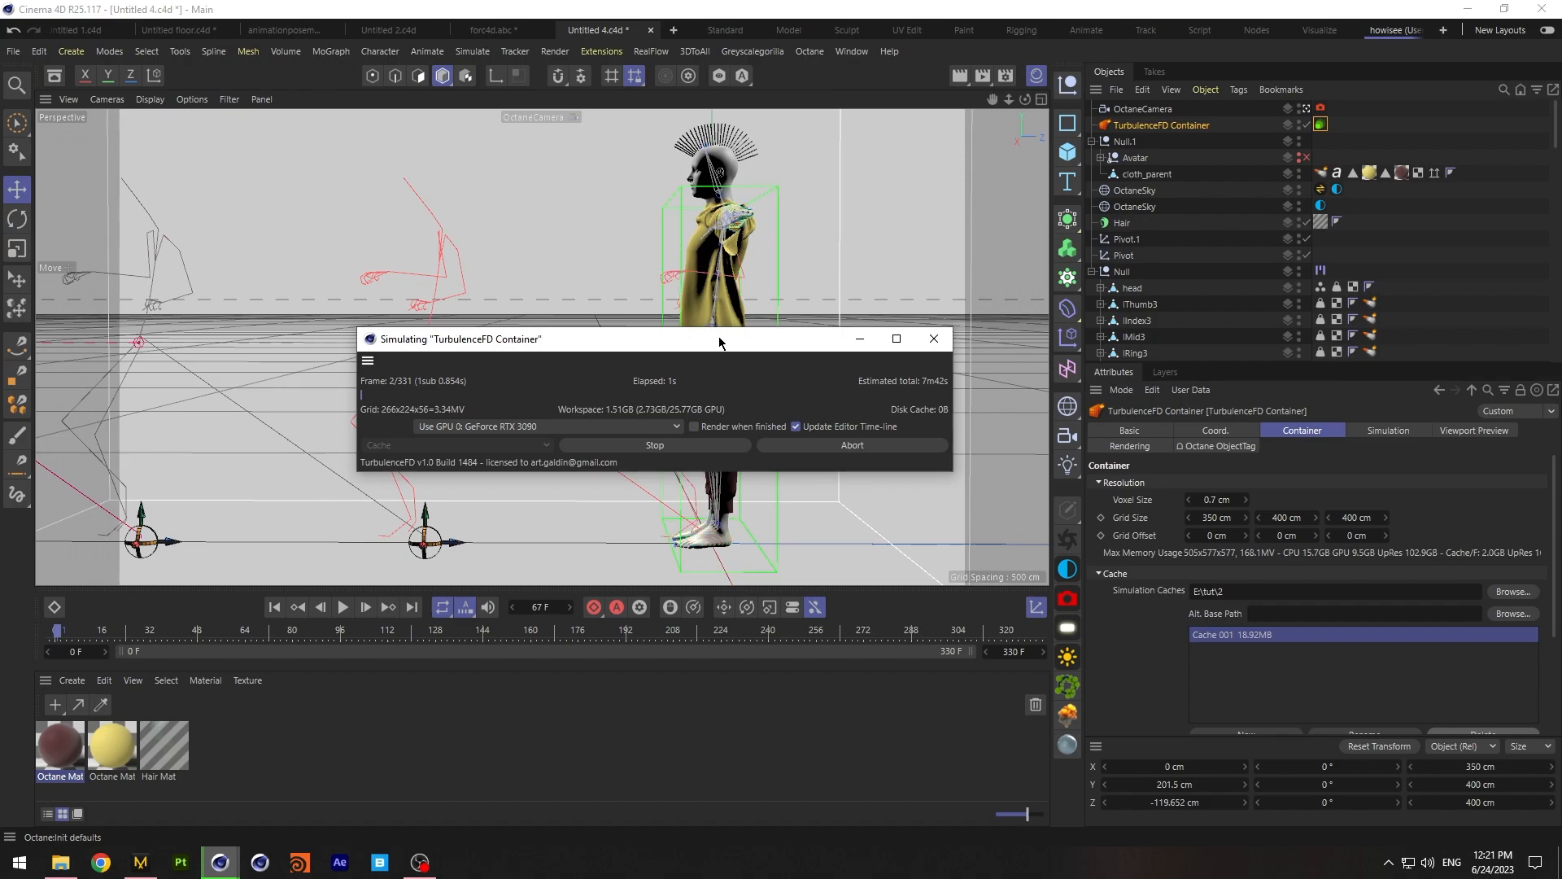
drag(718, 340, 671, 676)
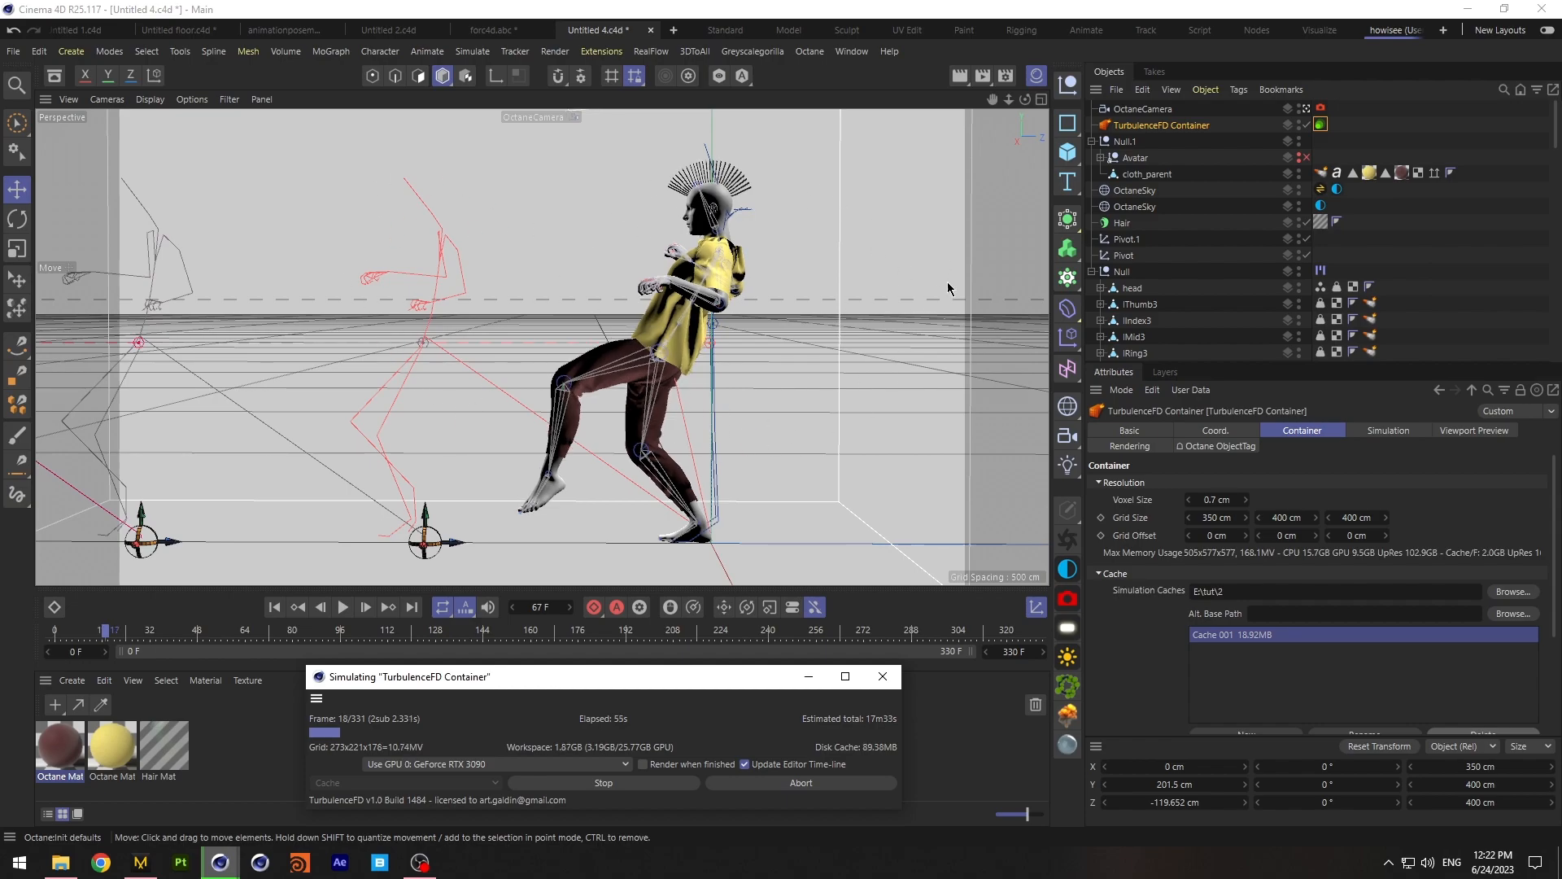
Open the reference video walk.mp4 from the walk folder in File Explorer and play it, pausing on a smoke-covered pose
mouse_move(60, 863)
click(88, 790)
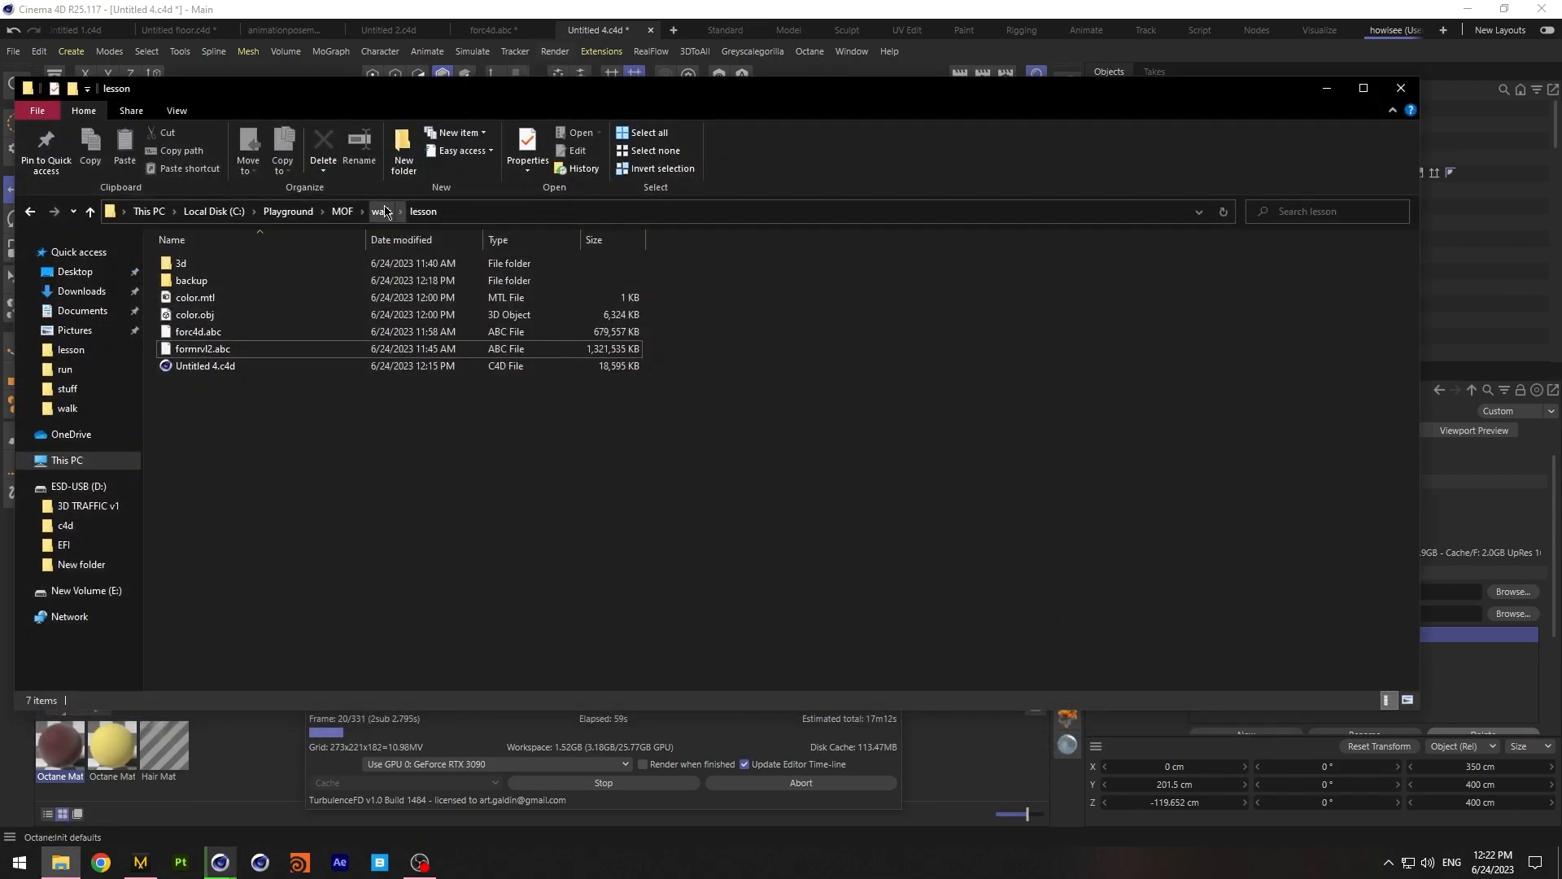
click(382, 212)
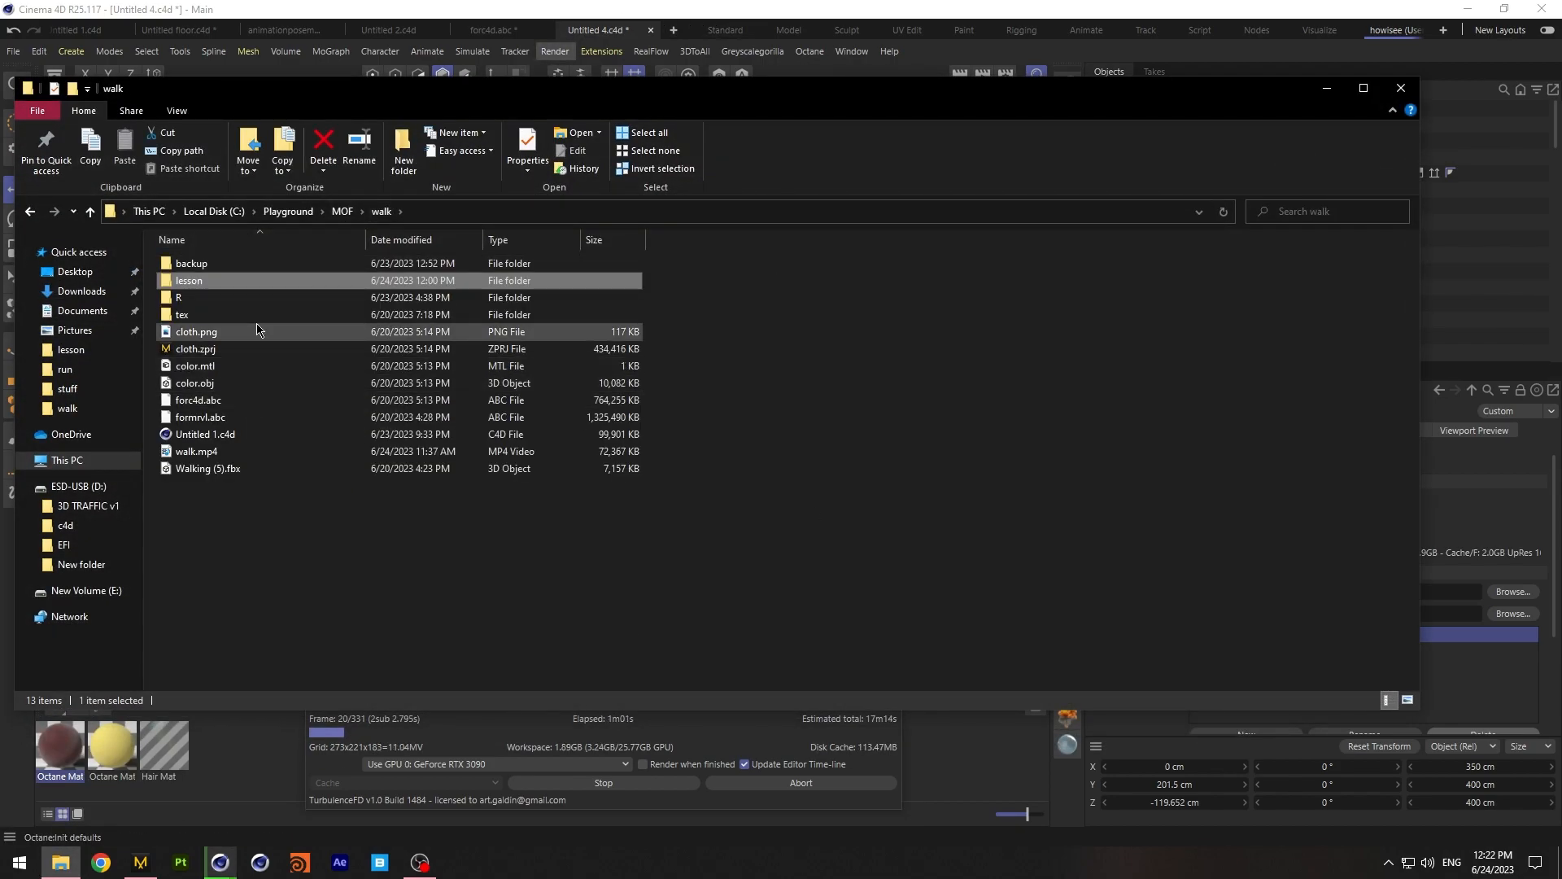
double_click(237, 450)
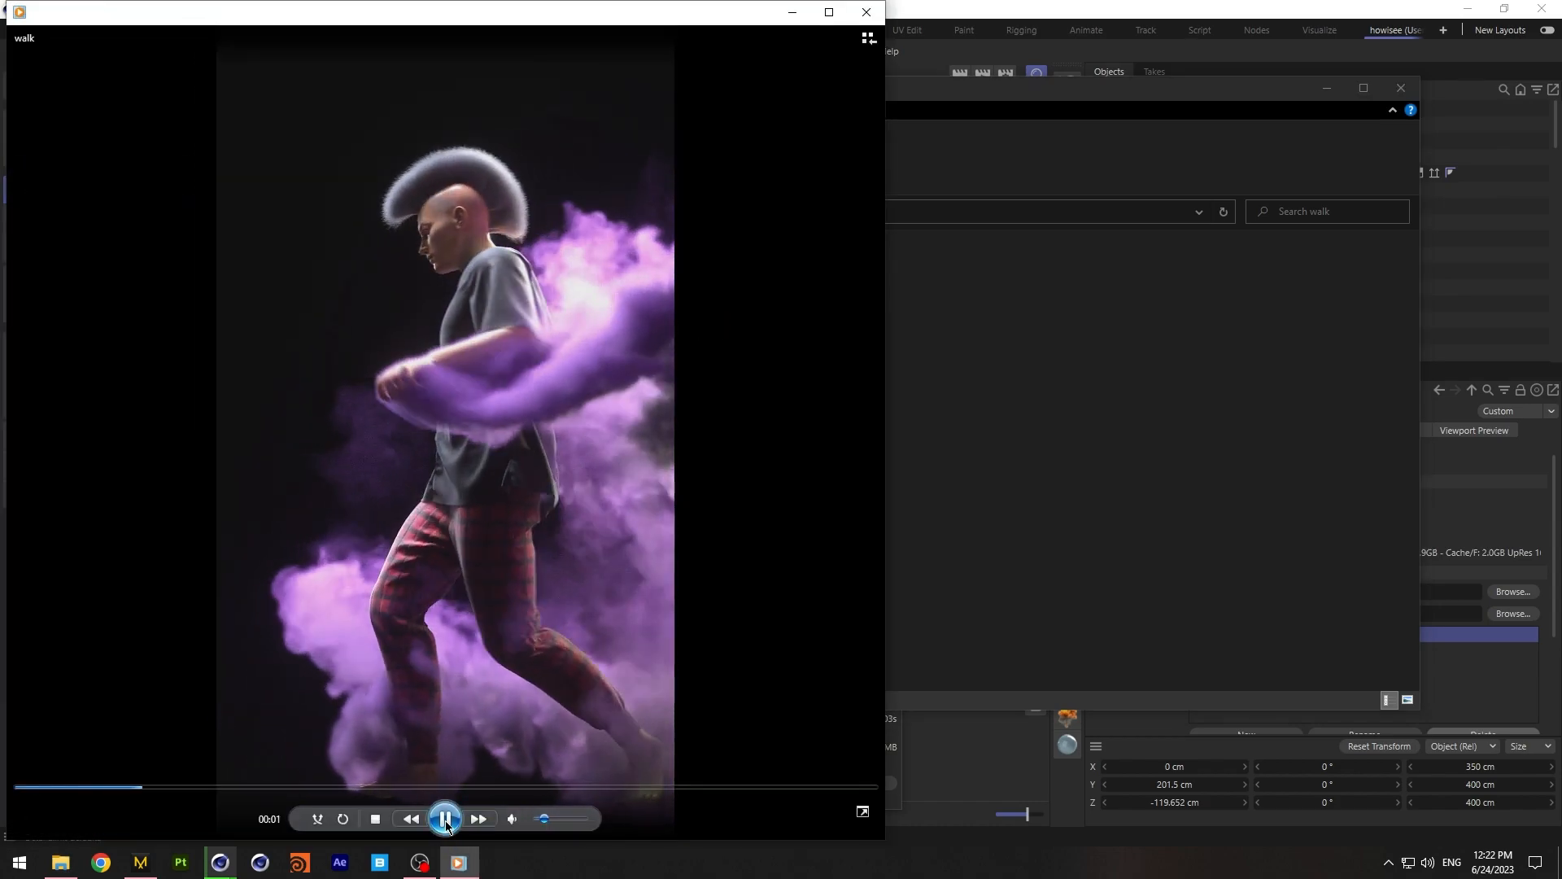
click(446, 820)
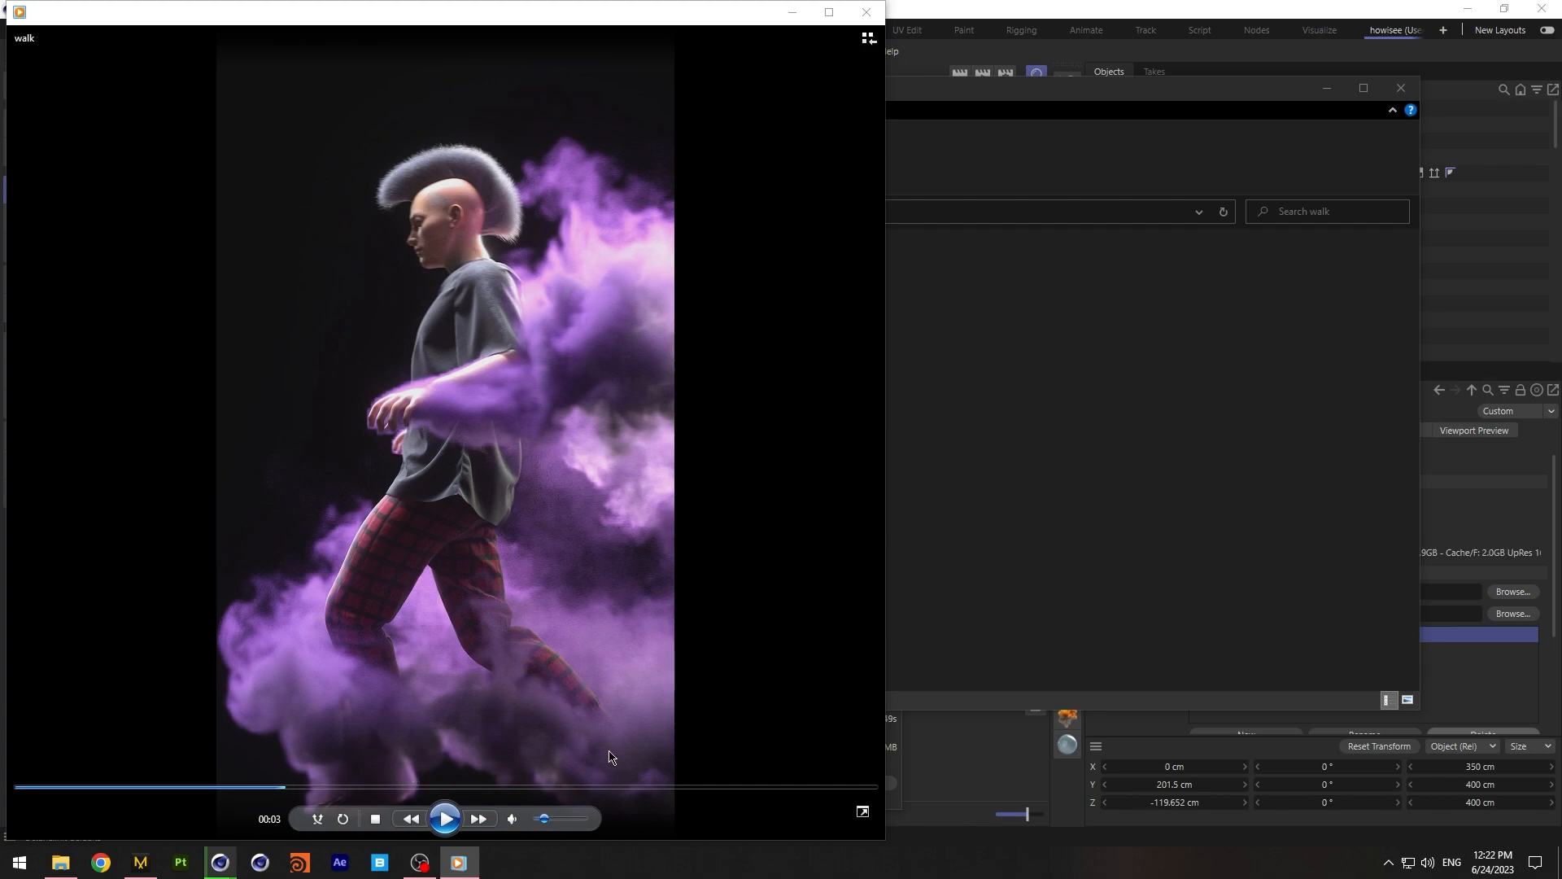
Replay the start of the walk video to study the smoke around the character, and return to Cinema 4D
click(135, 787)
click(445, 818)
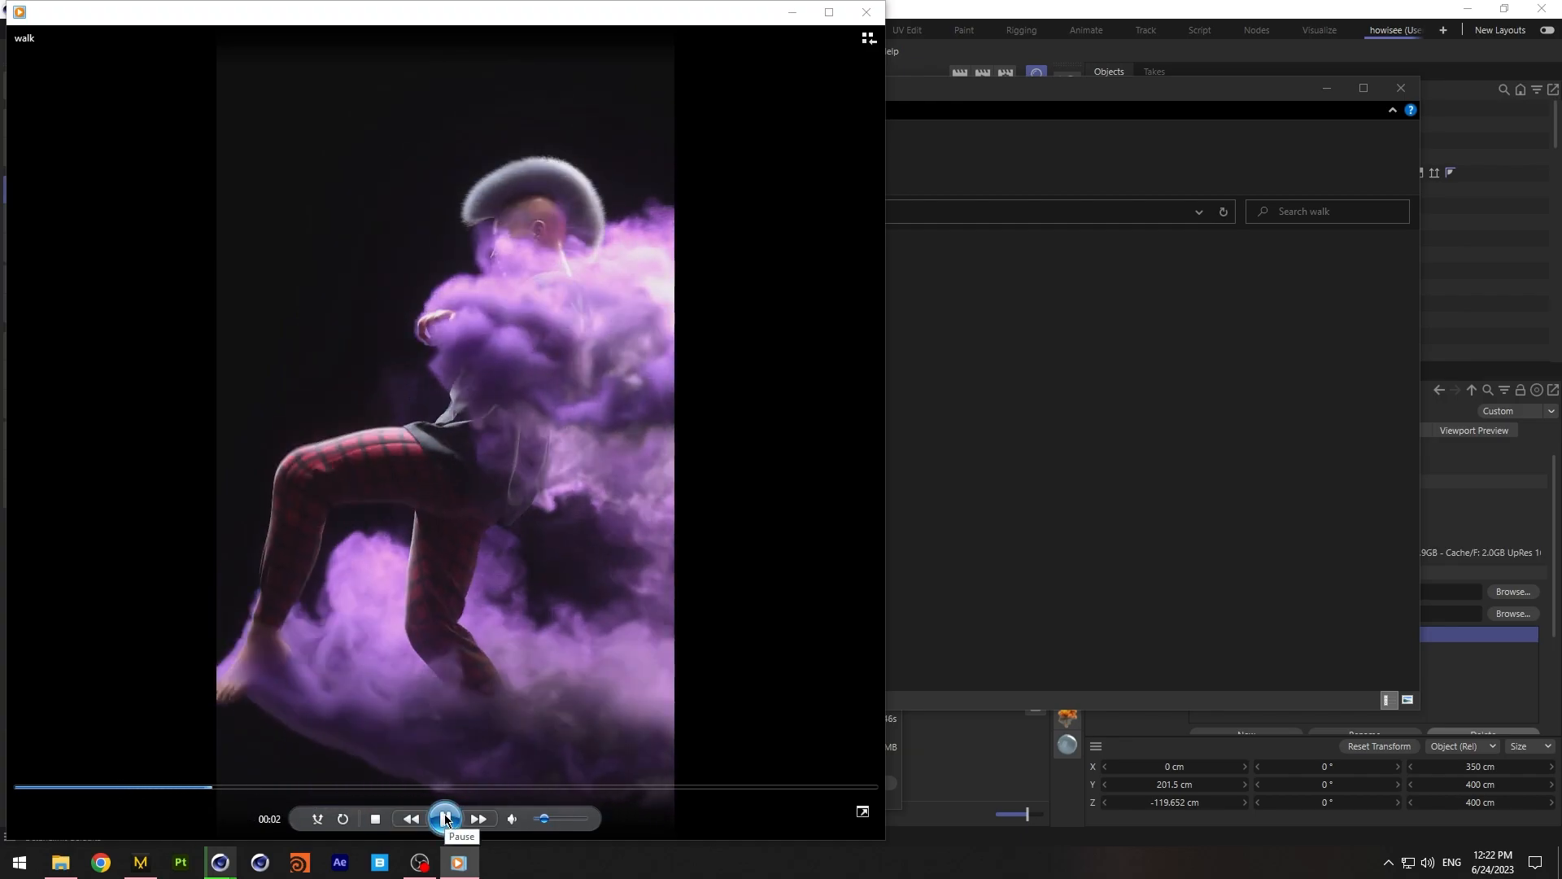
click(445, 819)
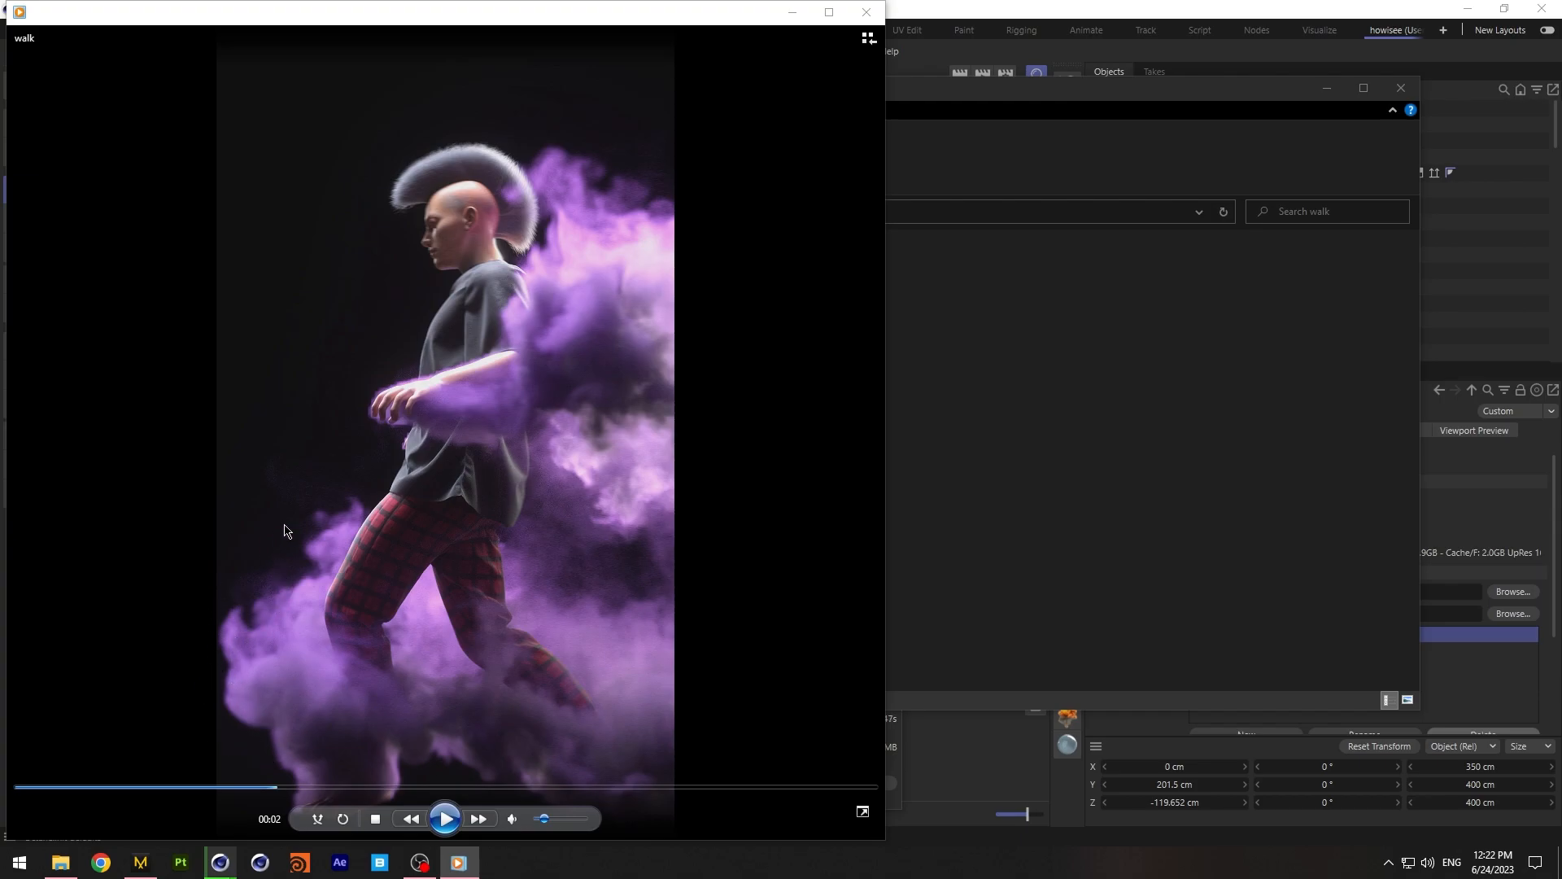
click(120, 787)
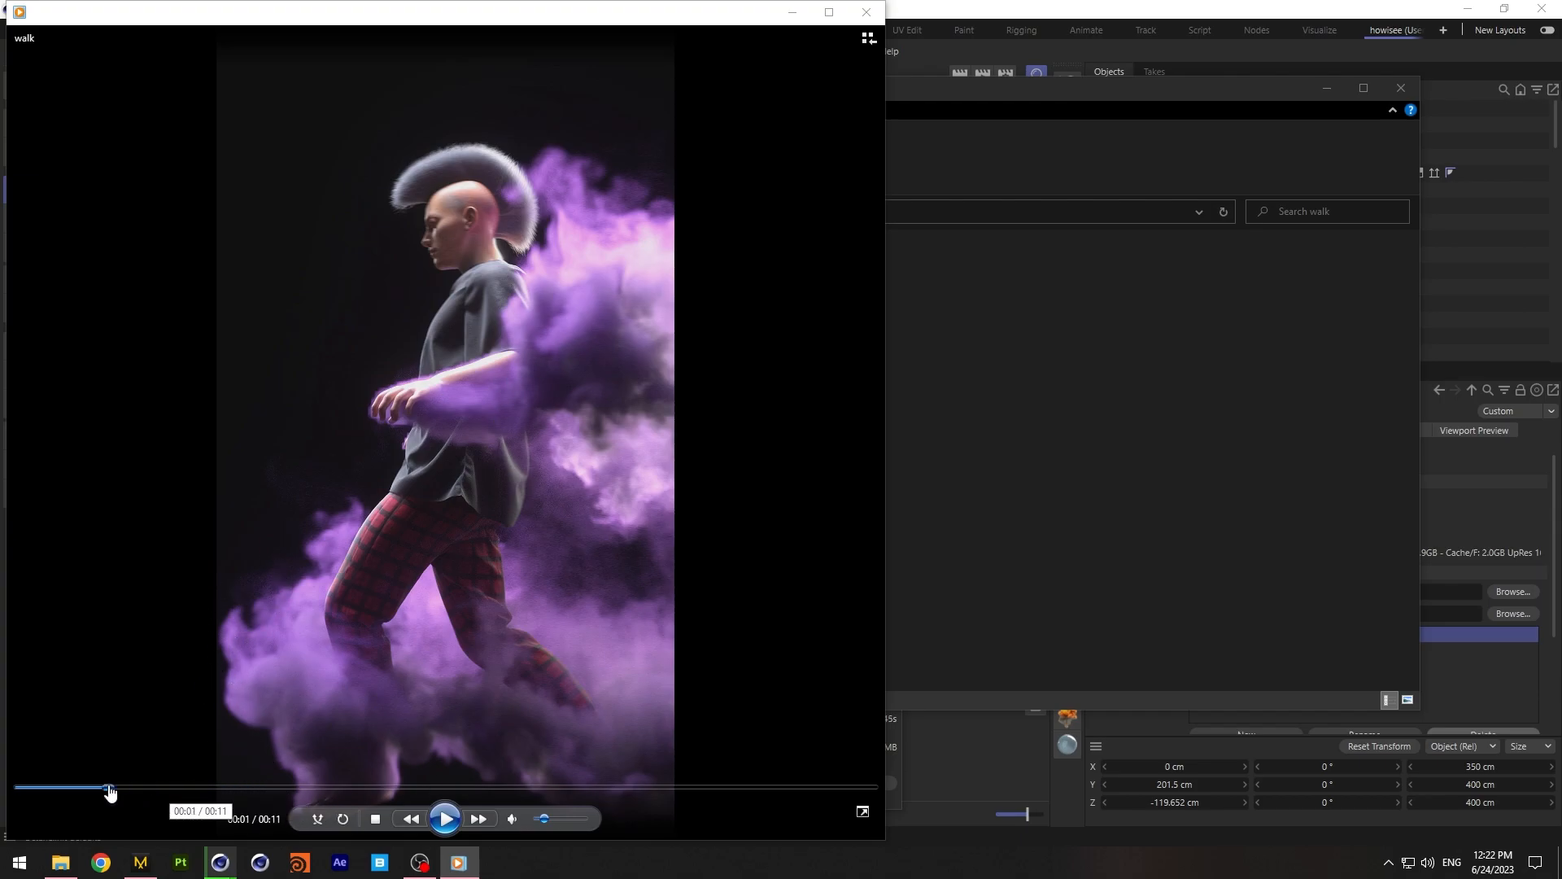
click(445, 819)
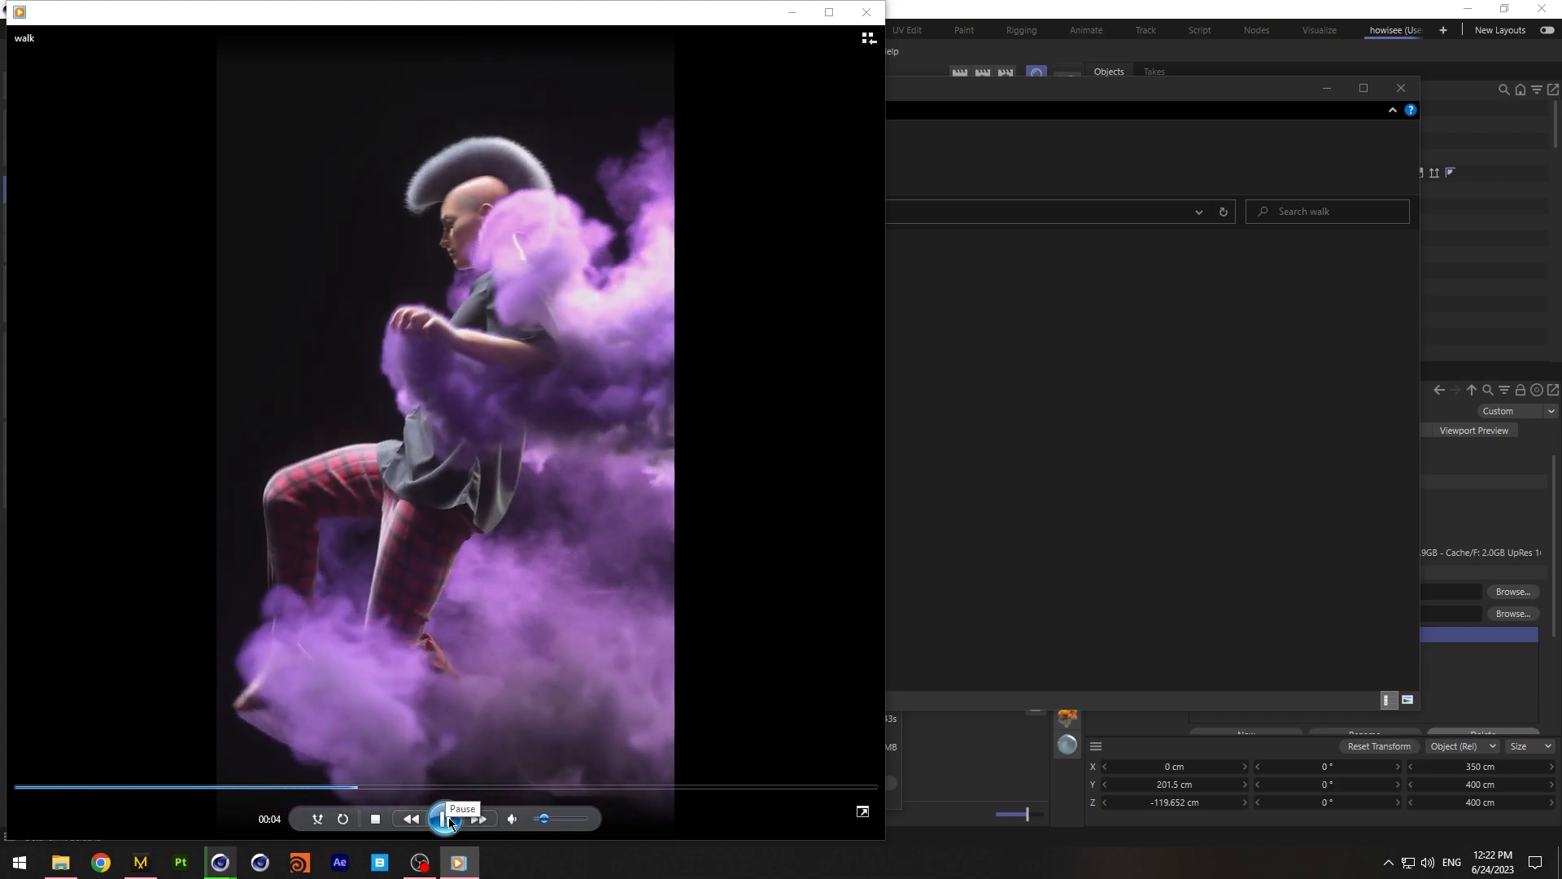
click(449, 822)
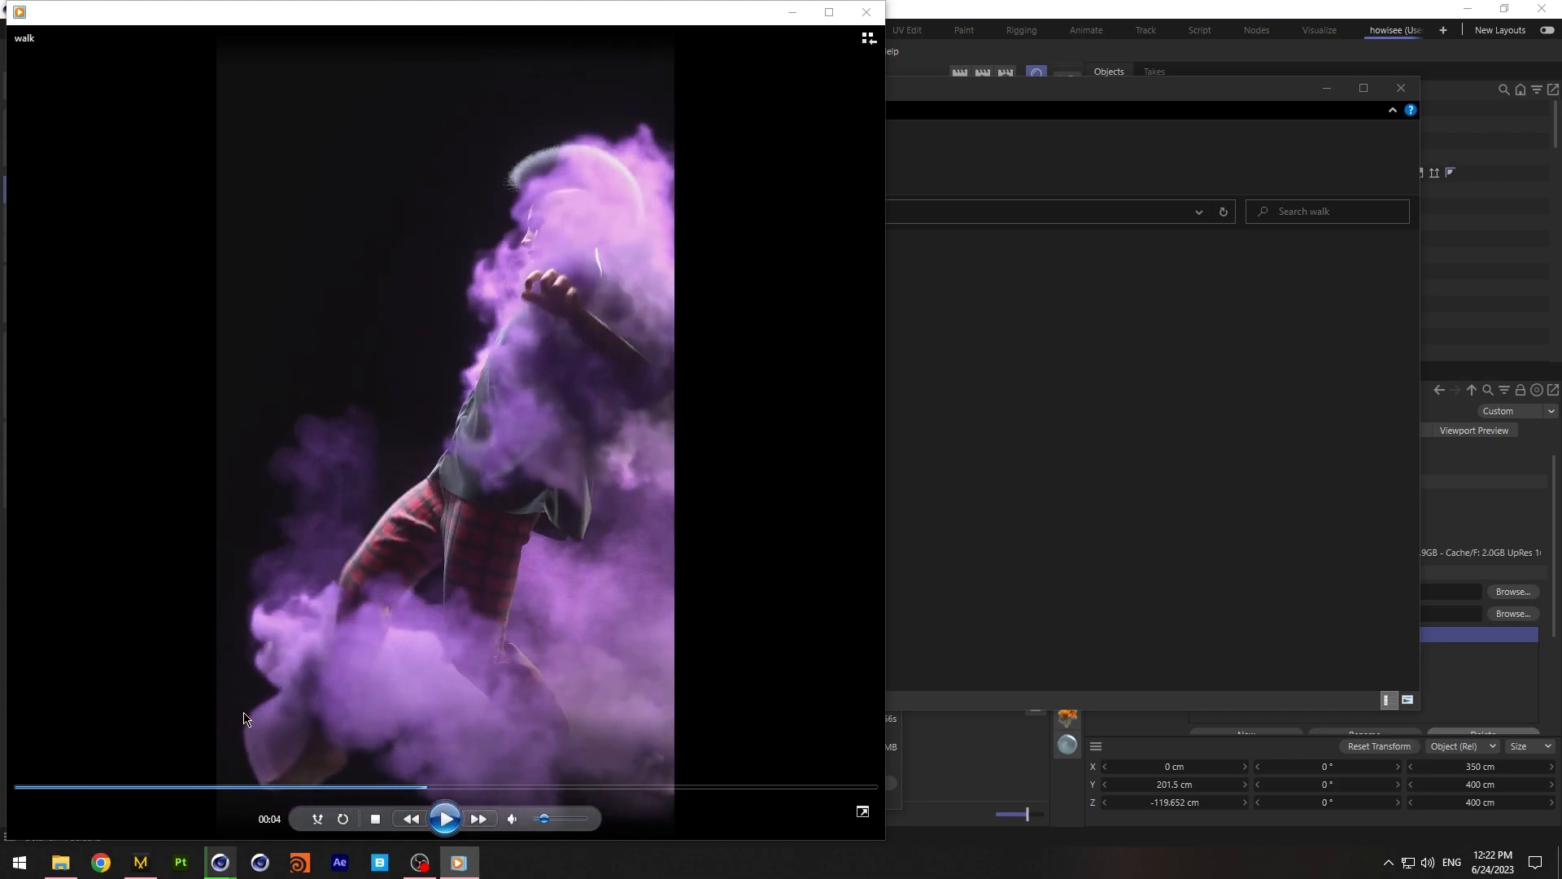
click(866, 11)
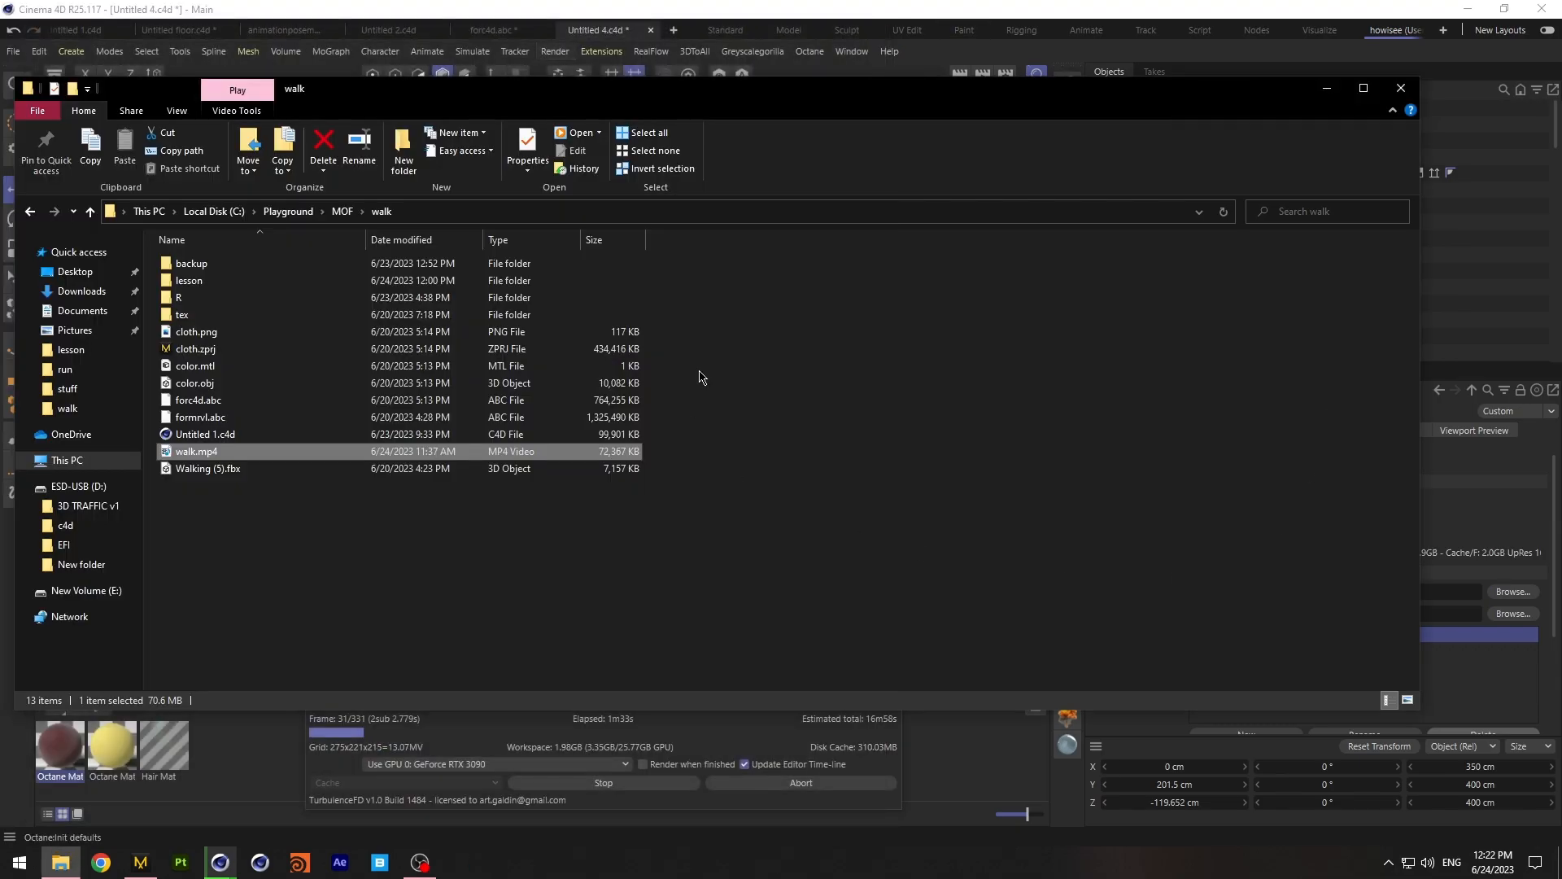
click(1327, 88)
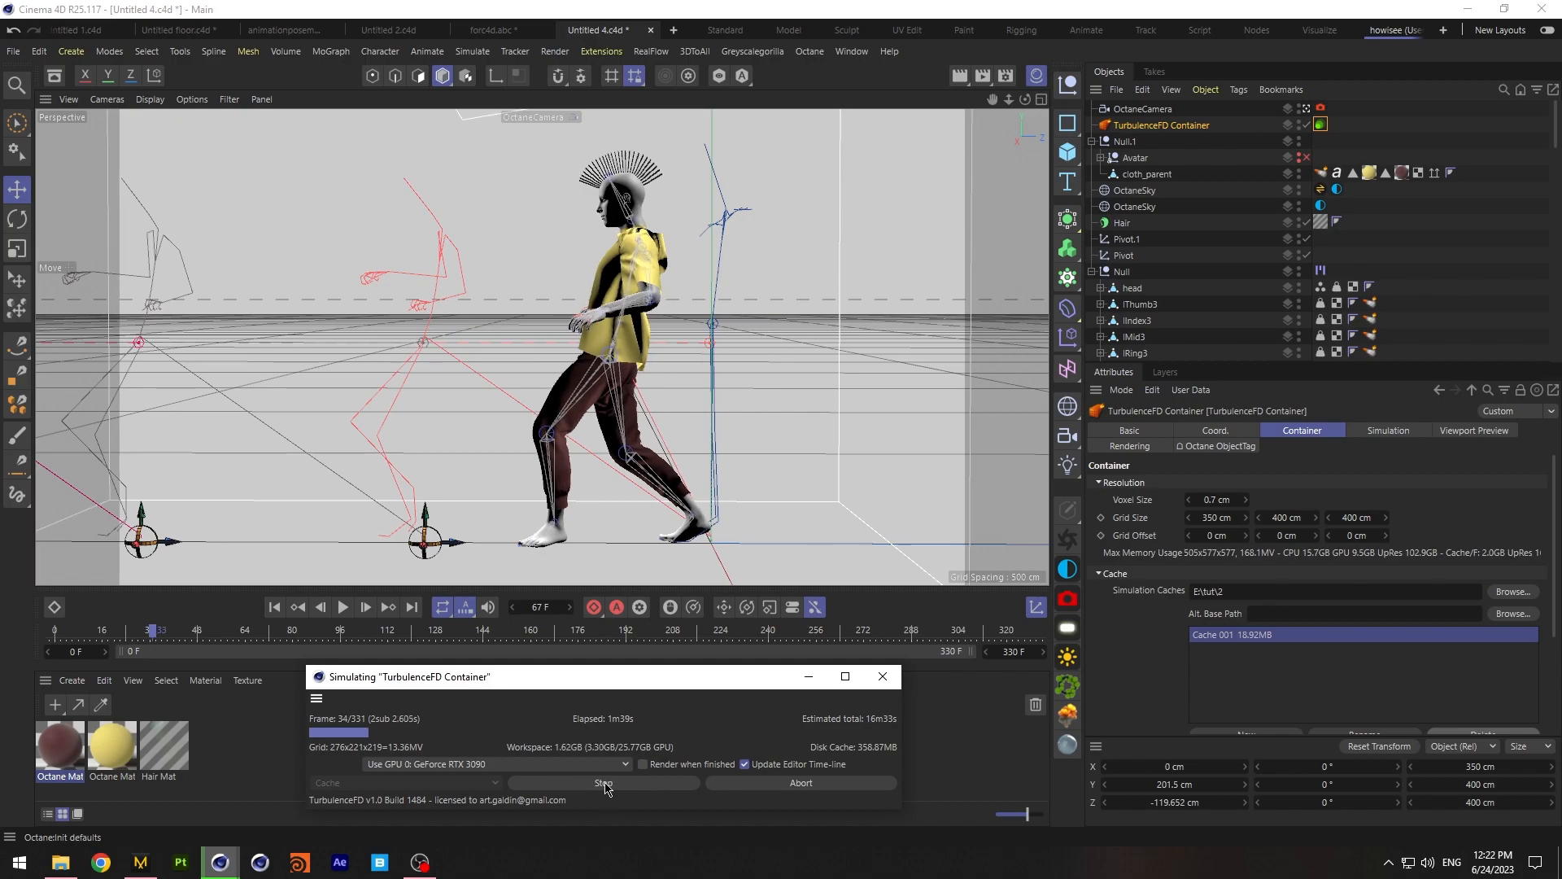
Stop the running simulation and set the container's Frame Sub-Steps Limit and Pressure Iteration Limit to 1
click(609, 786)
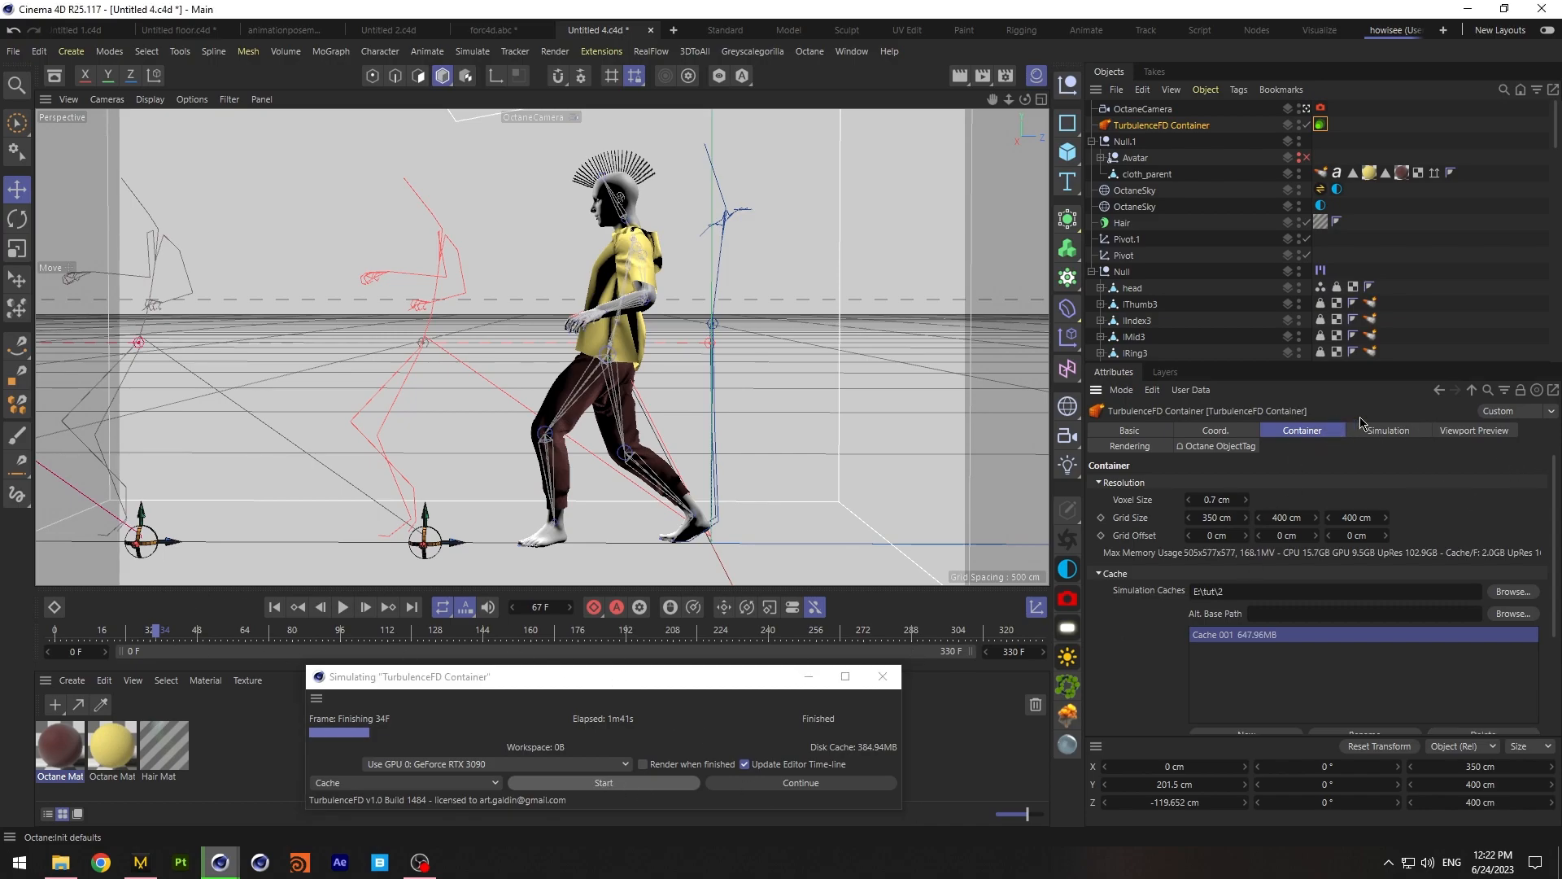
click(1388, 434)
scroll(1551, 521, down, 1)
double_click(1242, 473)
double_click(1244, 490)
text(1)
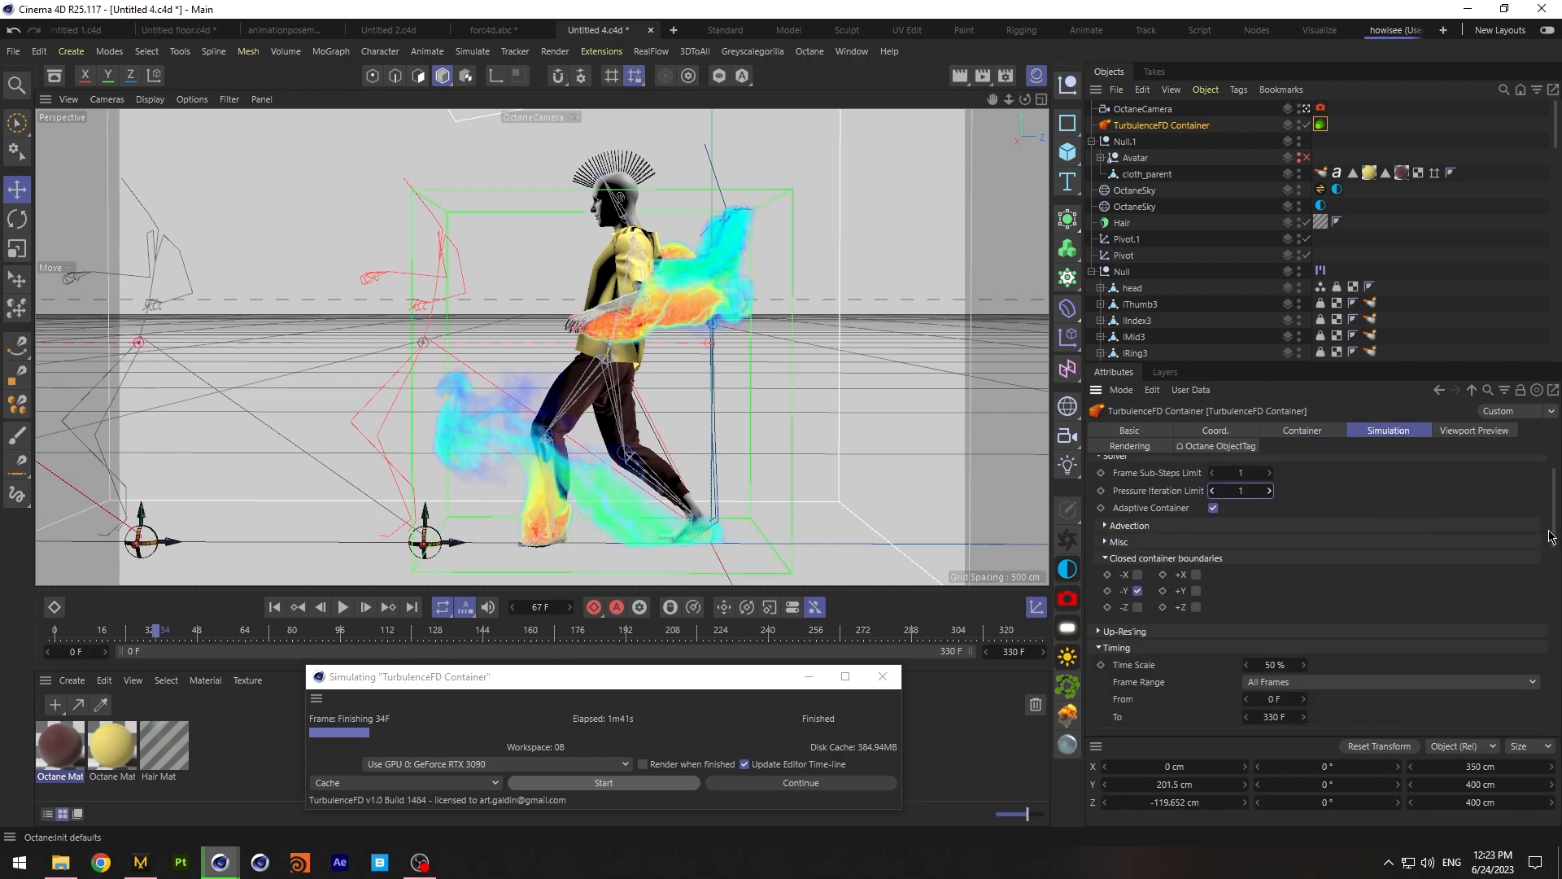
Set the container's Vorticity to 11 and its turbulence intensity to 14 cm
scroll(1557, 529, down, 1)
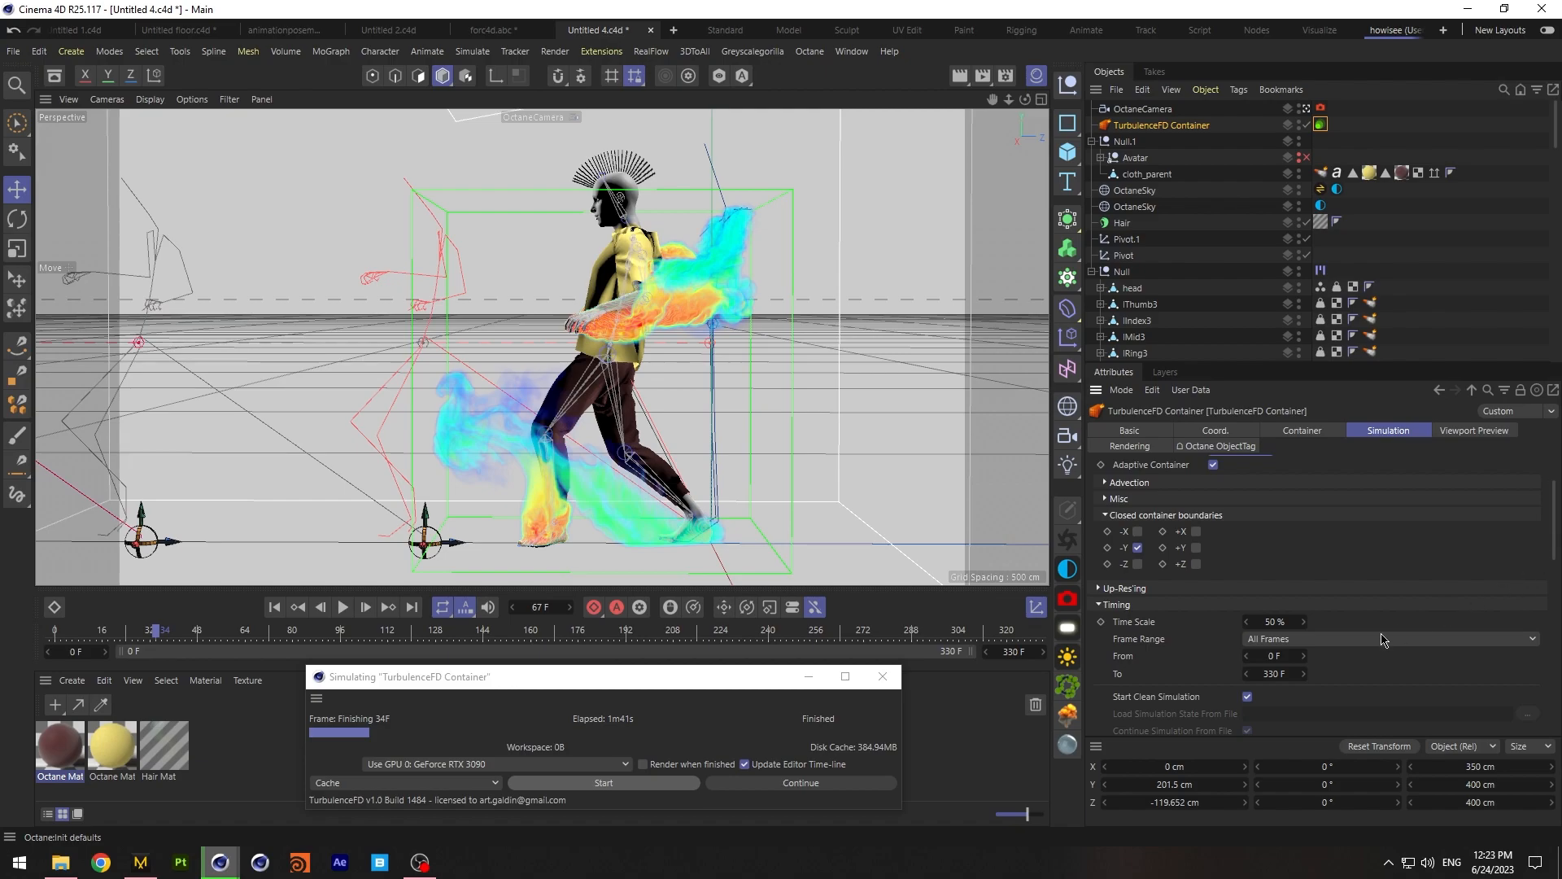
double_click(1275, 621)
scroll(1556, 555, down, 6)
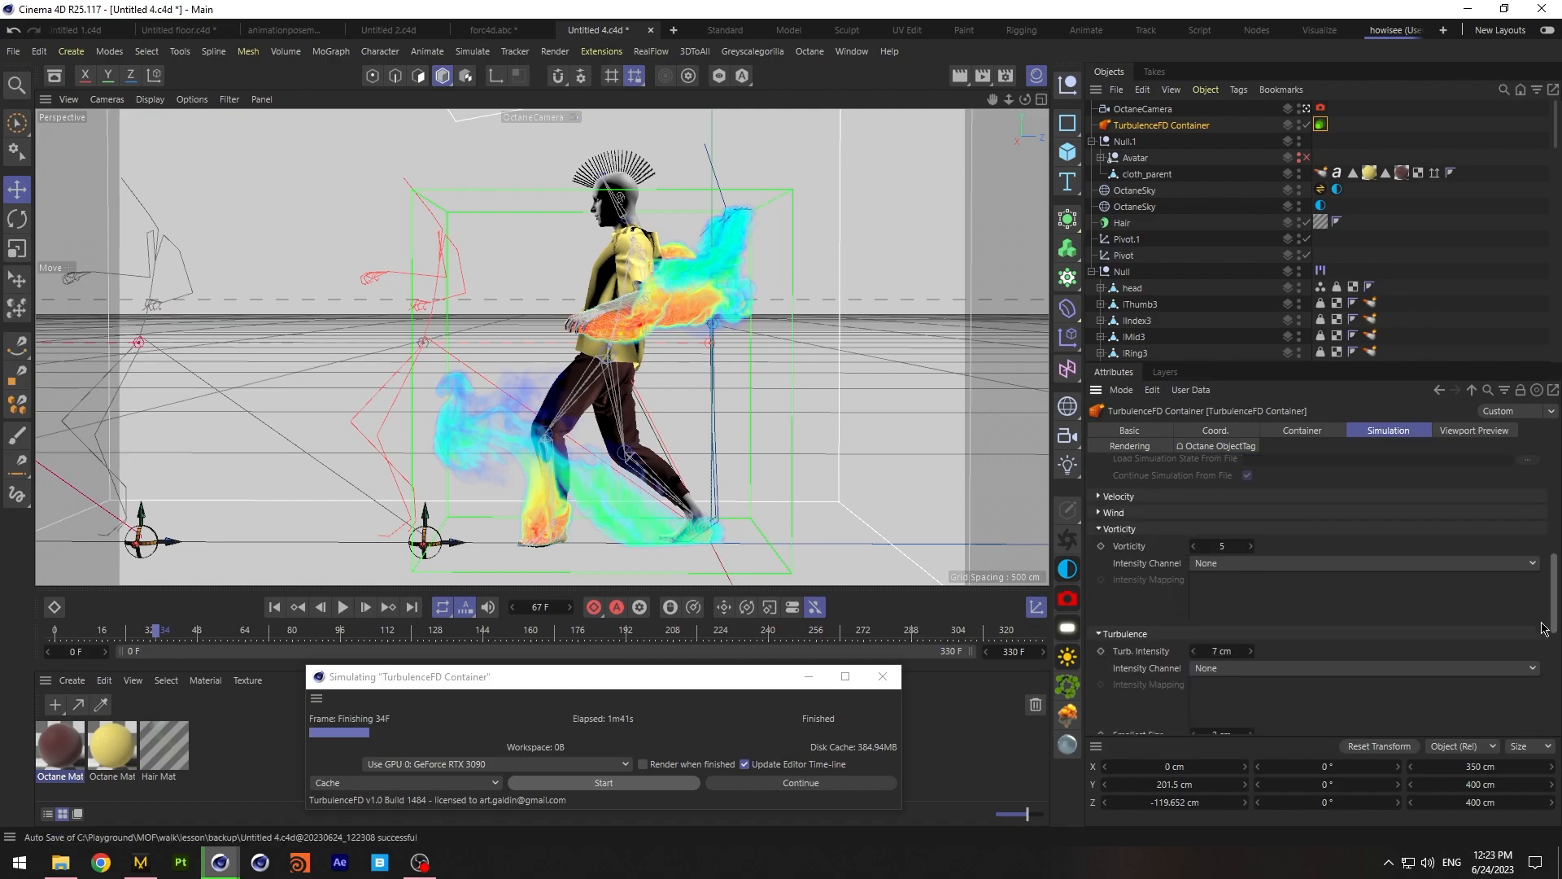
double_click(1223, 545)
key(Tab)
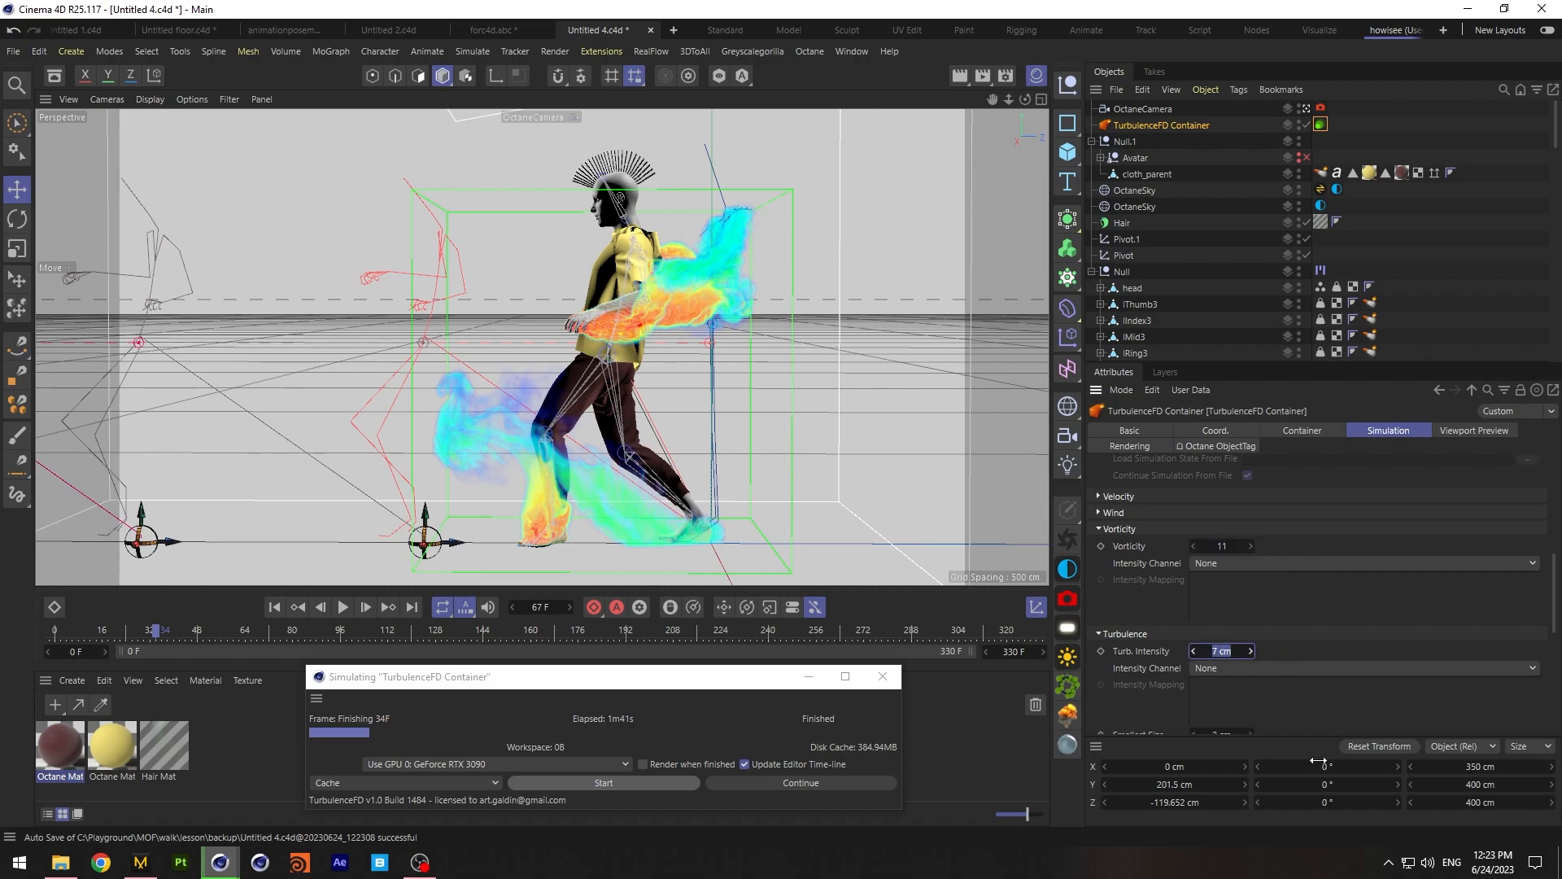
text(14)
key(Return)
scroll(1556, 584, down, 3)
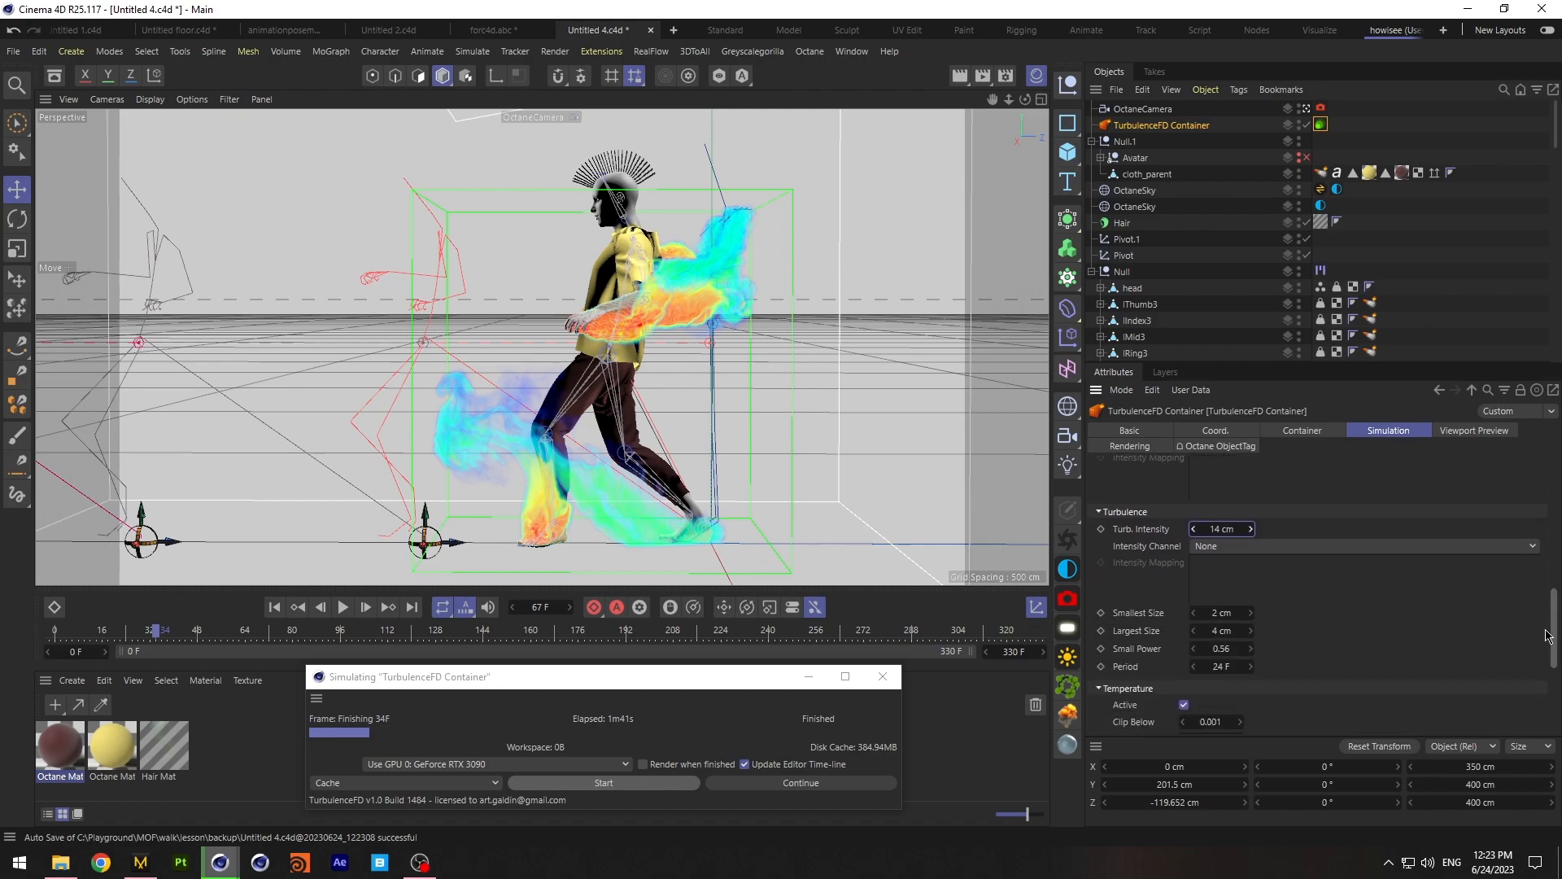
Set the turbulence's largest size to 8 cm, smallest size to 4 cm and intensity to 21 cm
double_click(1220, 630)
text(8)
key(shift+Tab)
text(4)
double_click(1222, 528)
text(8)
key(Return)
Set the container's density dissipation to 5 %
drag(1554, 624, 1551, 697)
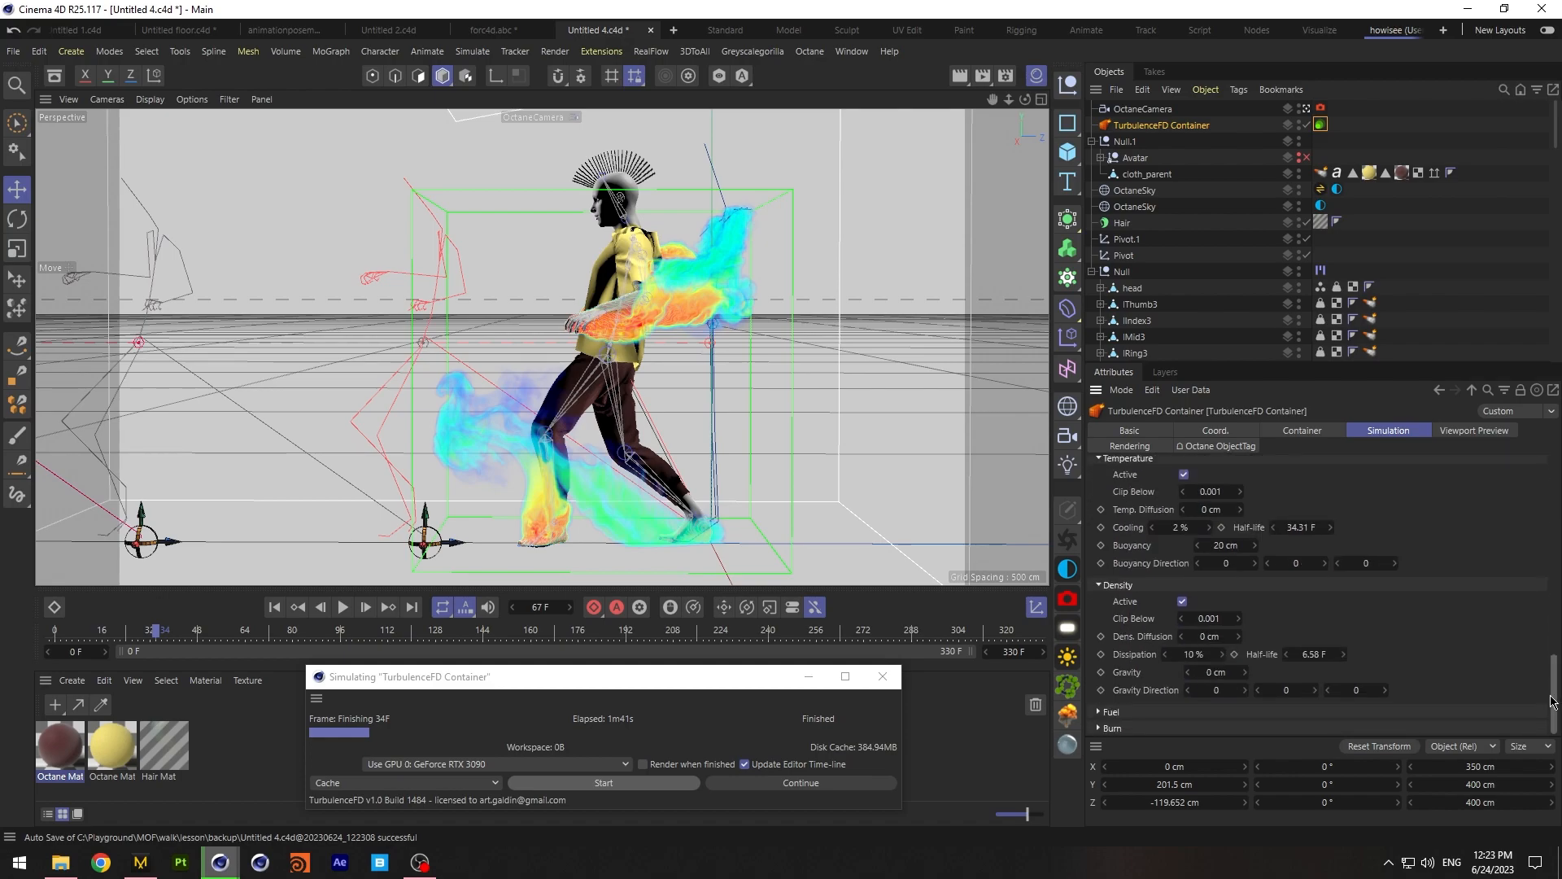
double_click(1193, 651)
text(5)
key(Return)
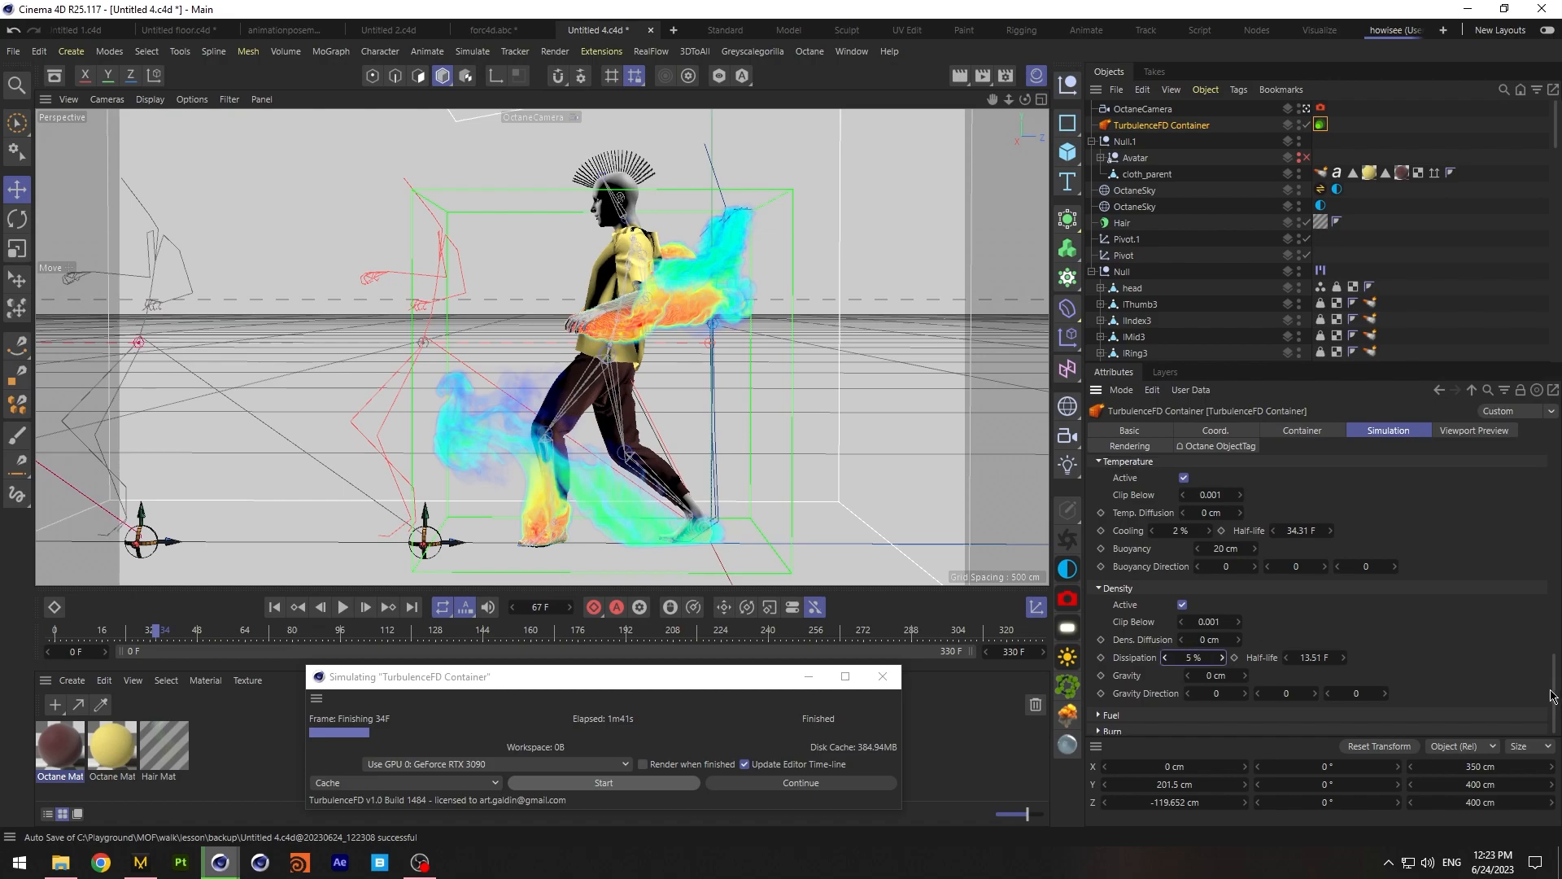
Set the simulation's Time Scale to 30 %
drag(1554, 696, 1554, 467)
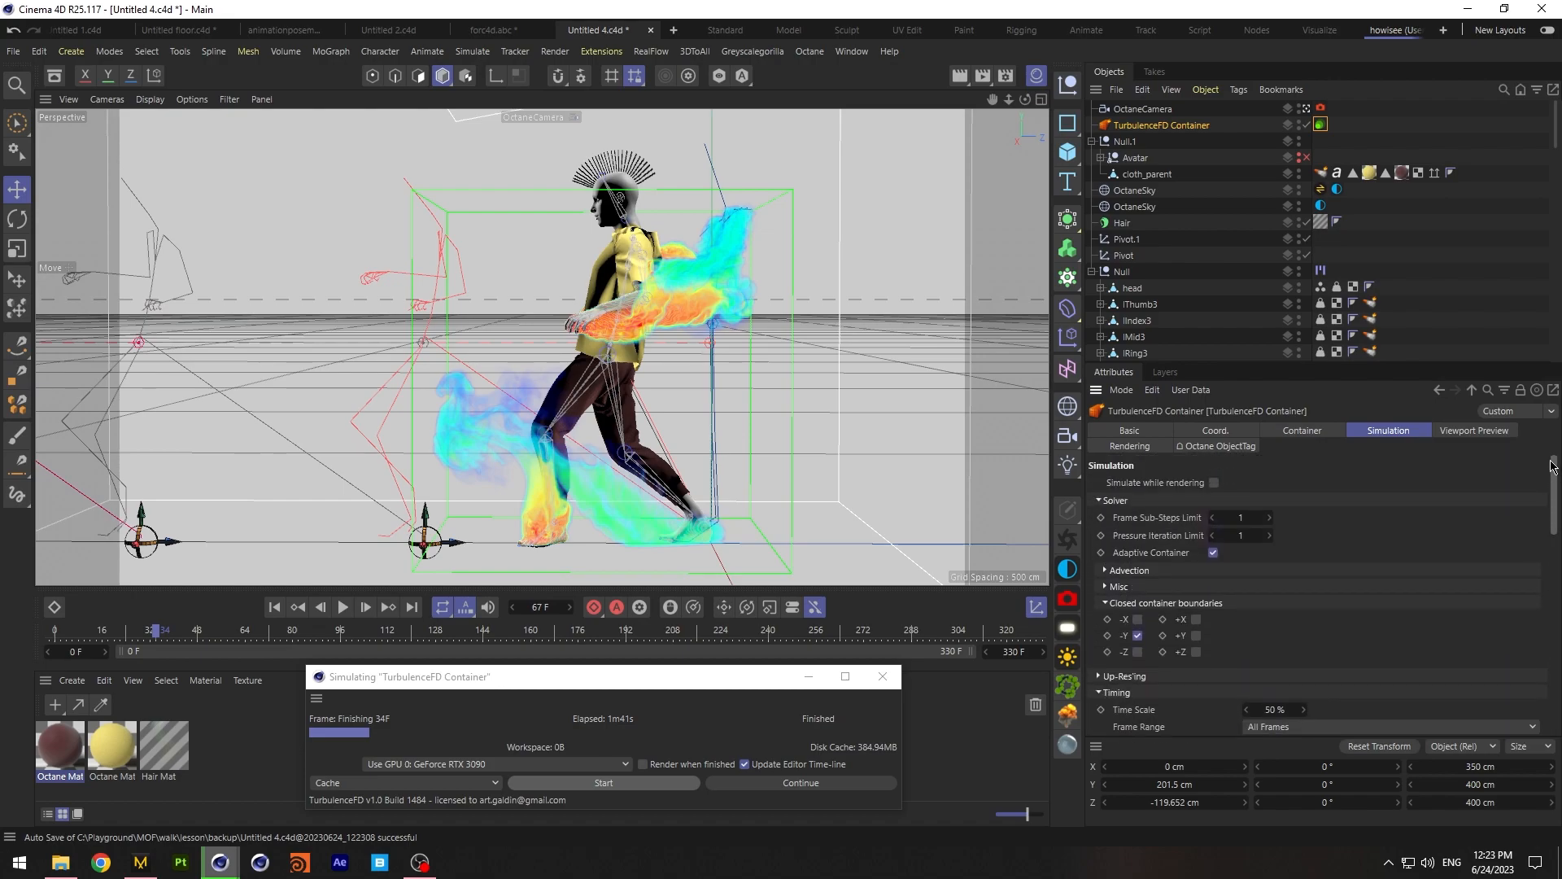
double_click(1274, 710)
text(30)
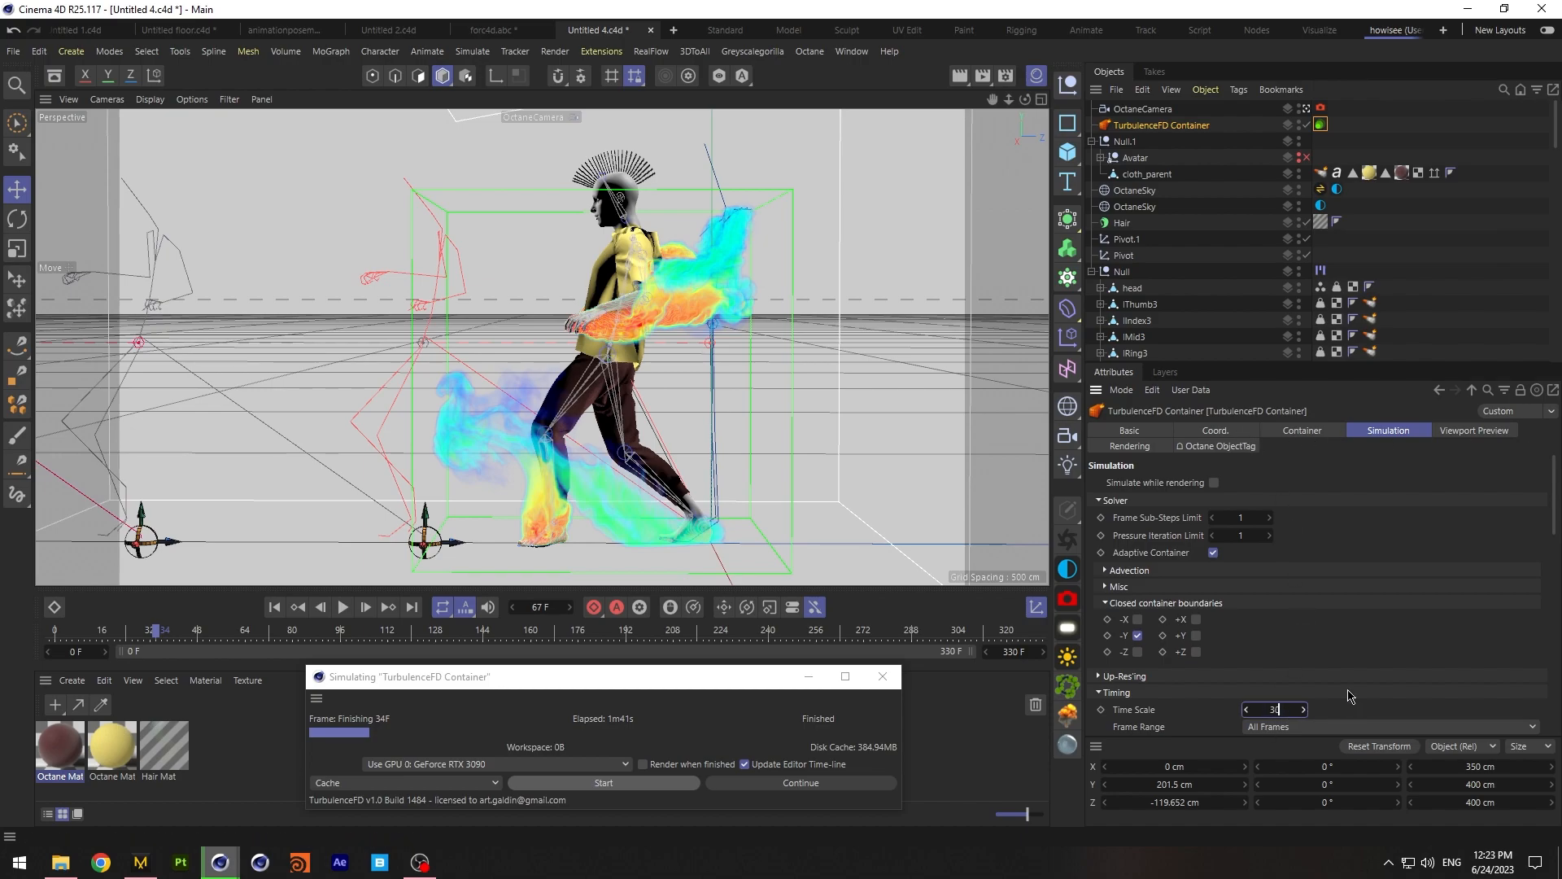
Check the container's vorticity and turbulence settings and start the TurbulenceFD simulation again
click(1306, 432)
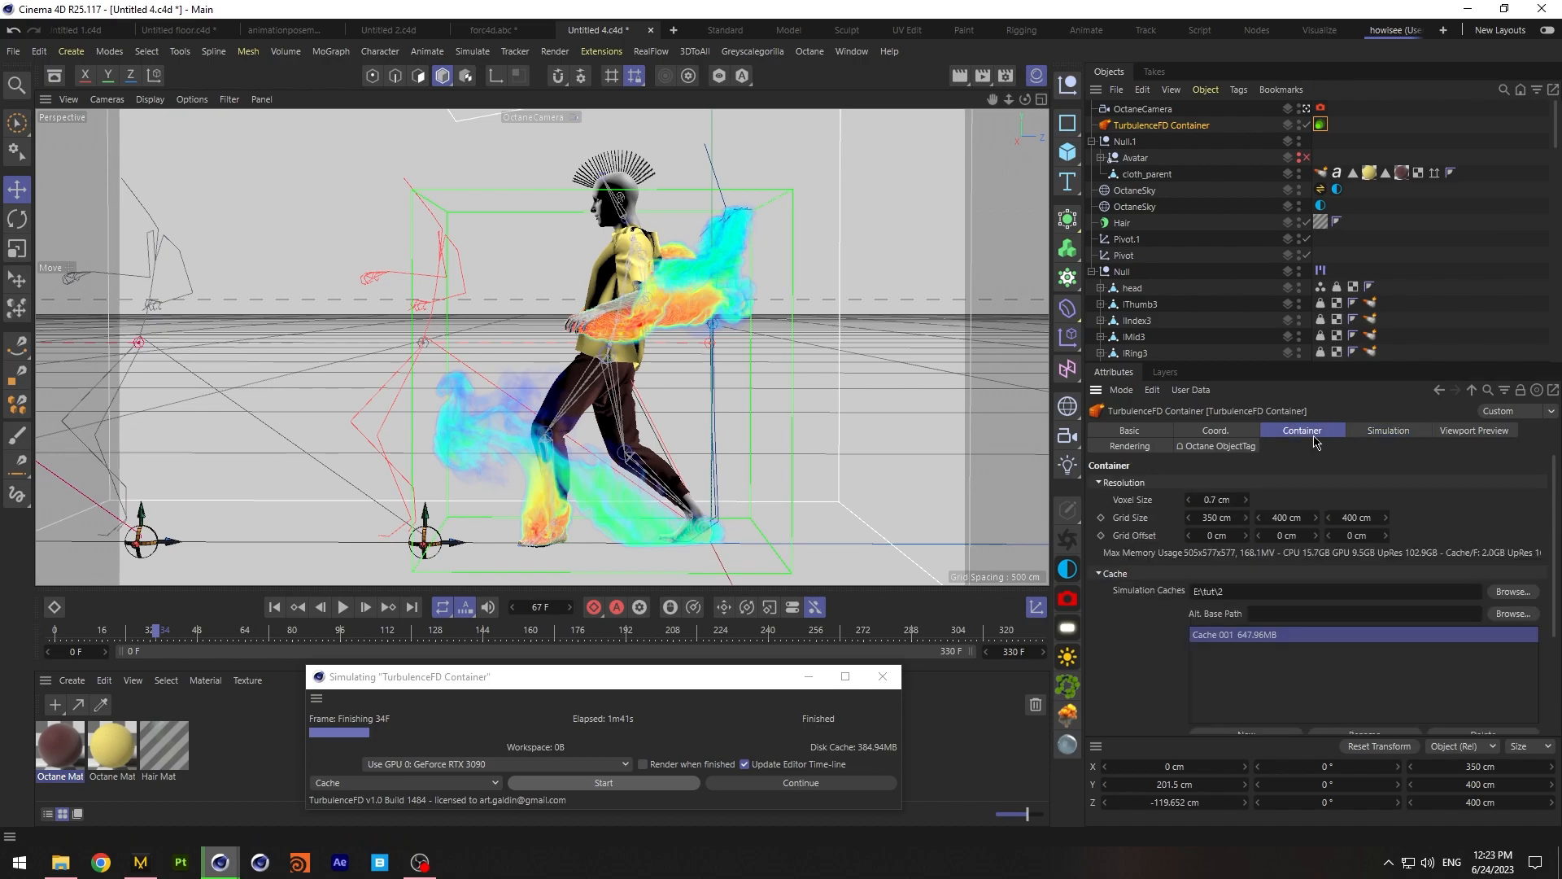
click(1386, 432)
scroll(1553, 525, down, 5)
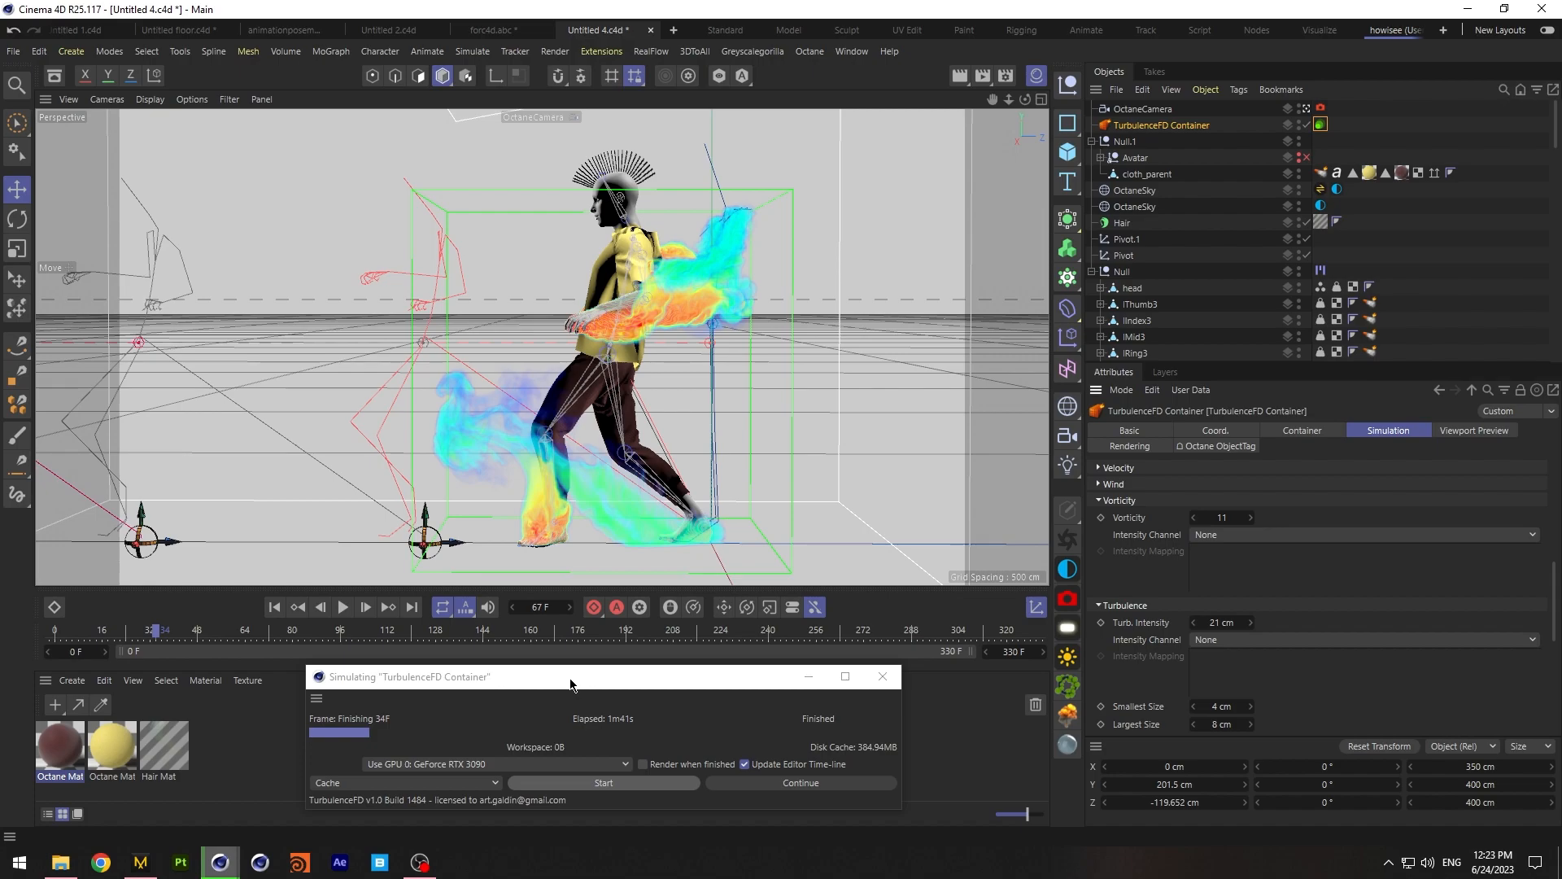
click(595, 783)
click(847, 427)
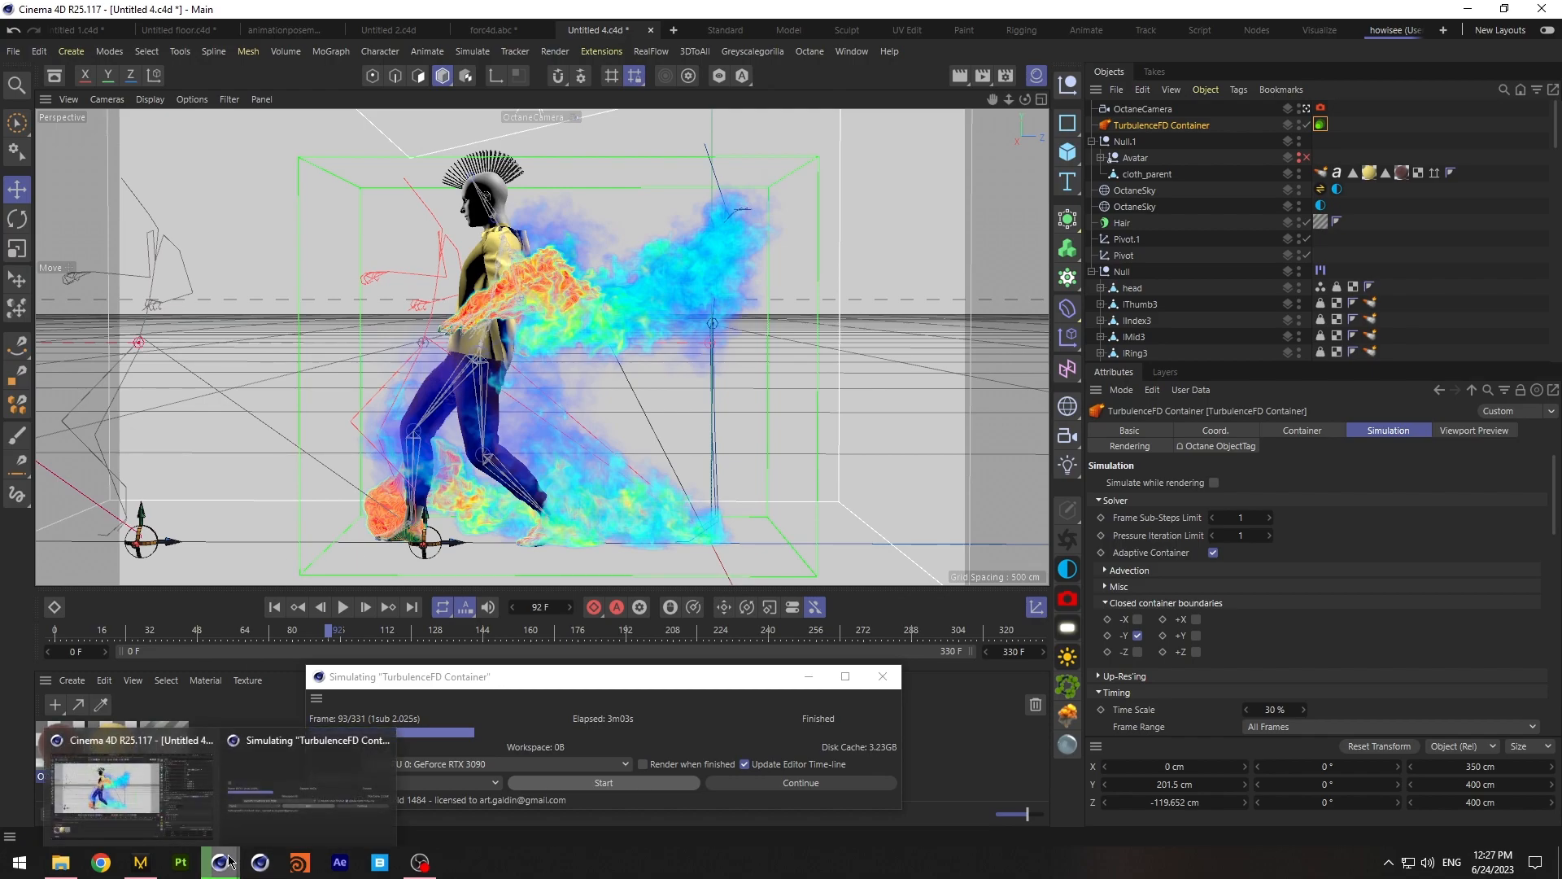
Render the new smoke in the Octane Live Viewer and place the viewer beside the character in the viewport
click(810, 50)
click(838, 80)
drag(661, 304, 758, 160)
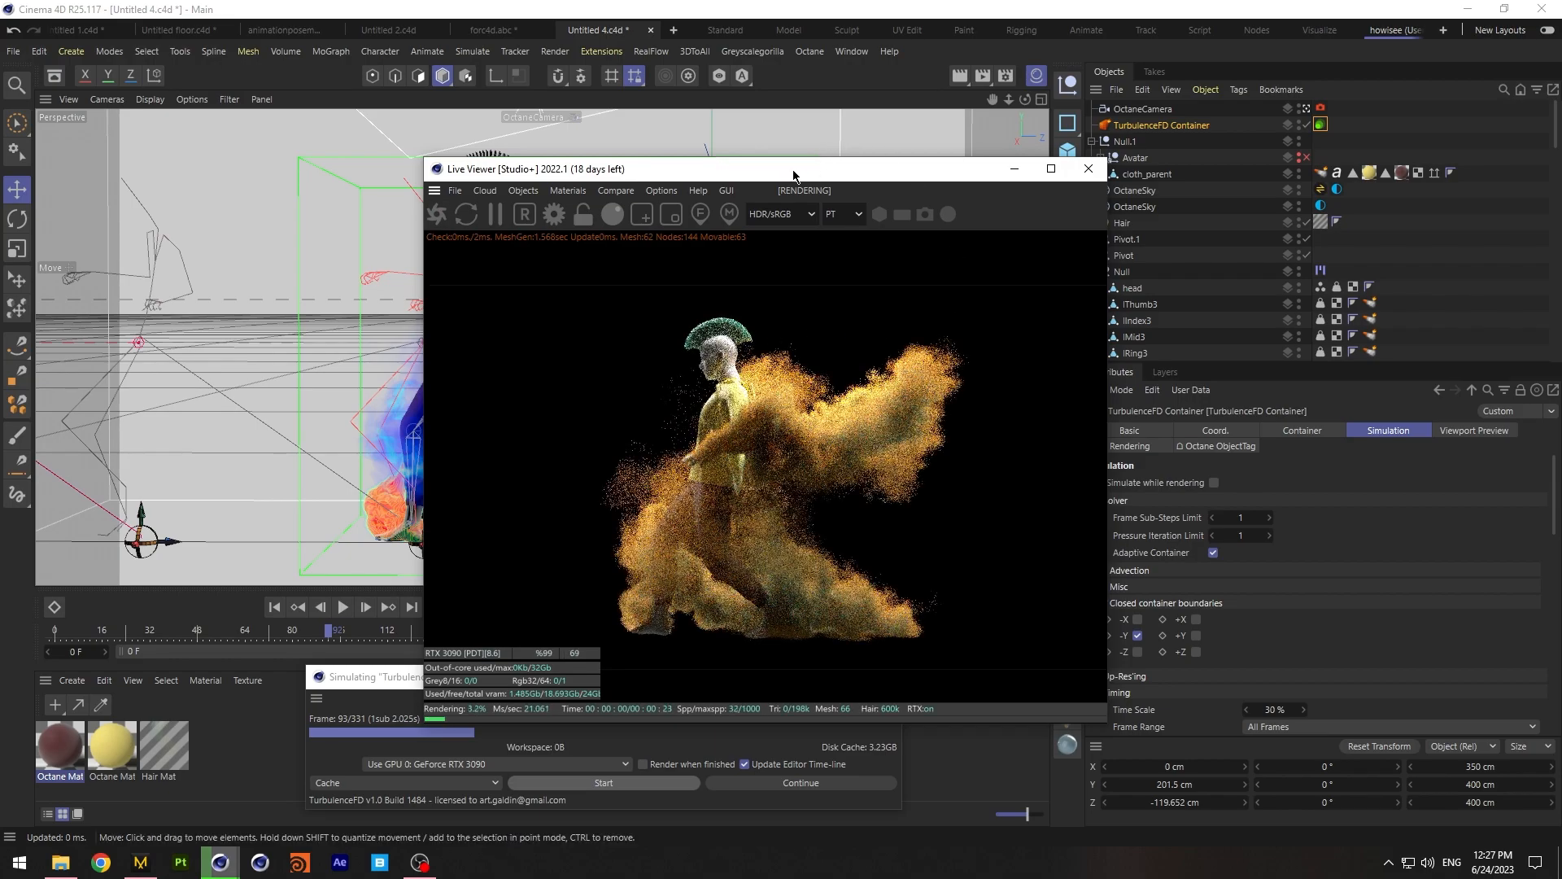
drag(770, 165, 1114, 221)
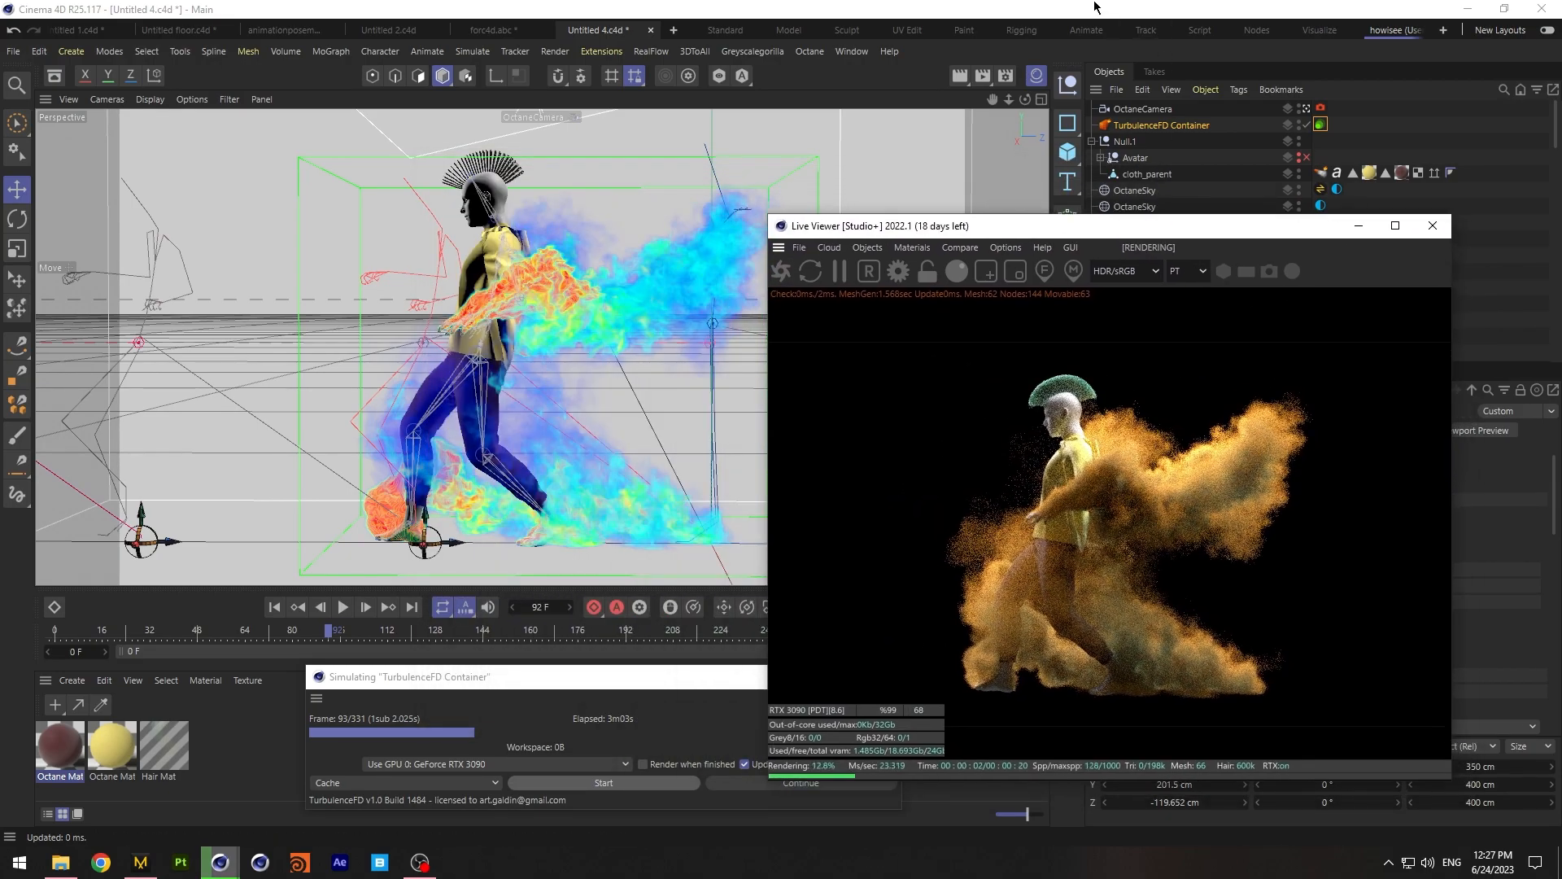
Examine the rendered smoke around the character from the front, a low angle and the side
drag(1009, 99, 1074, 91)
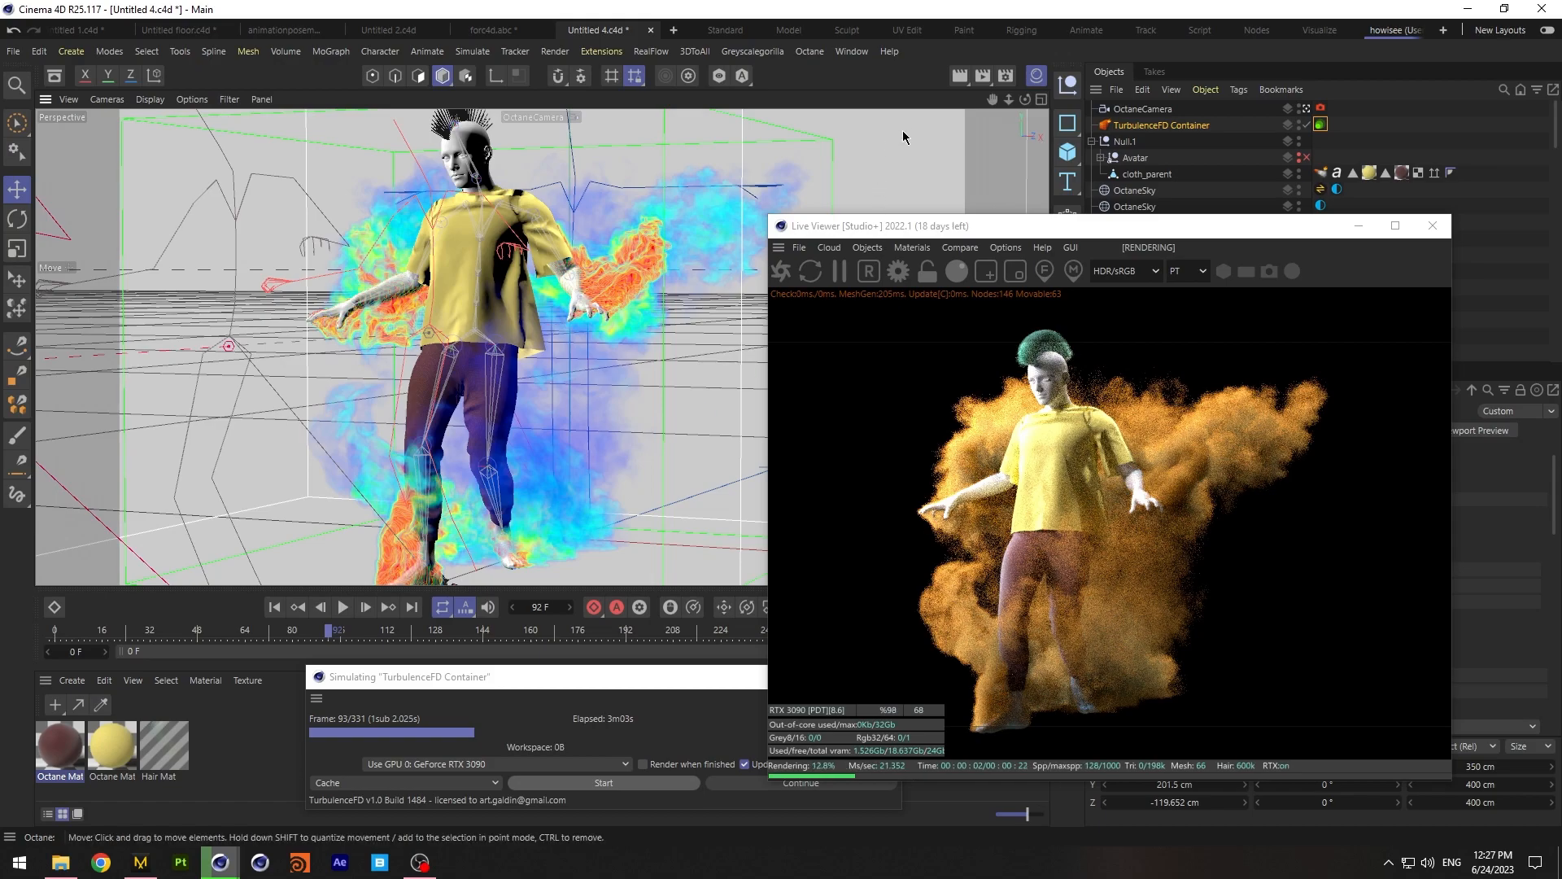
drag(1024, 101, 1008, 109)
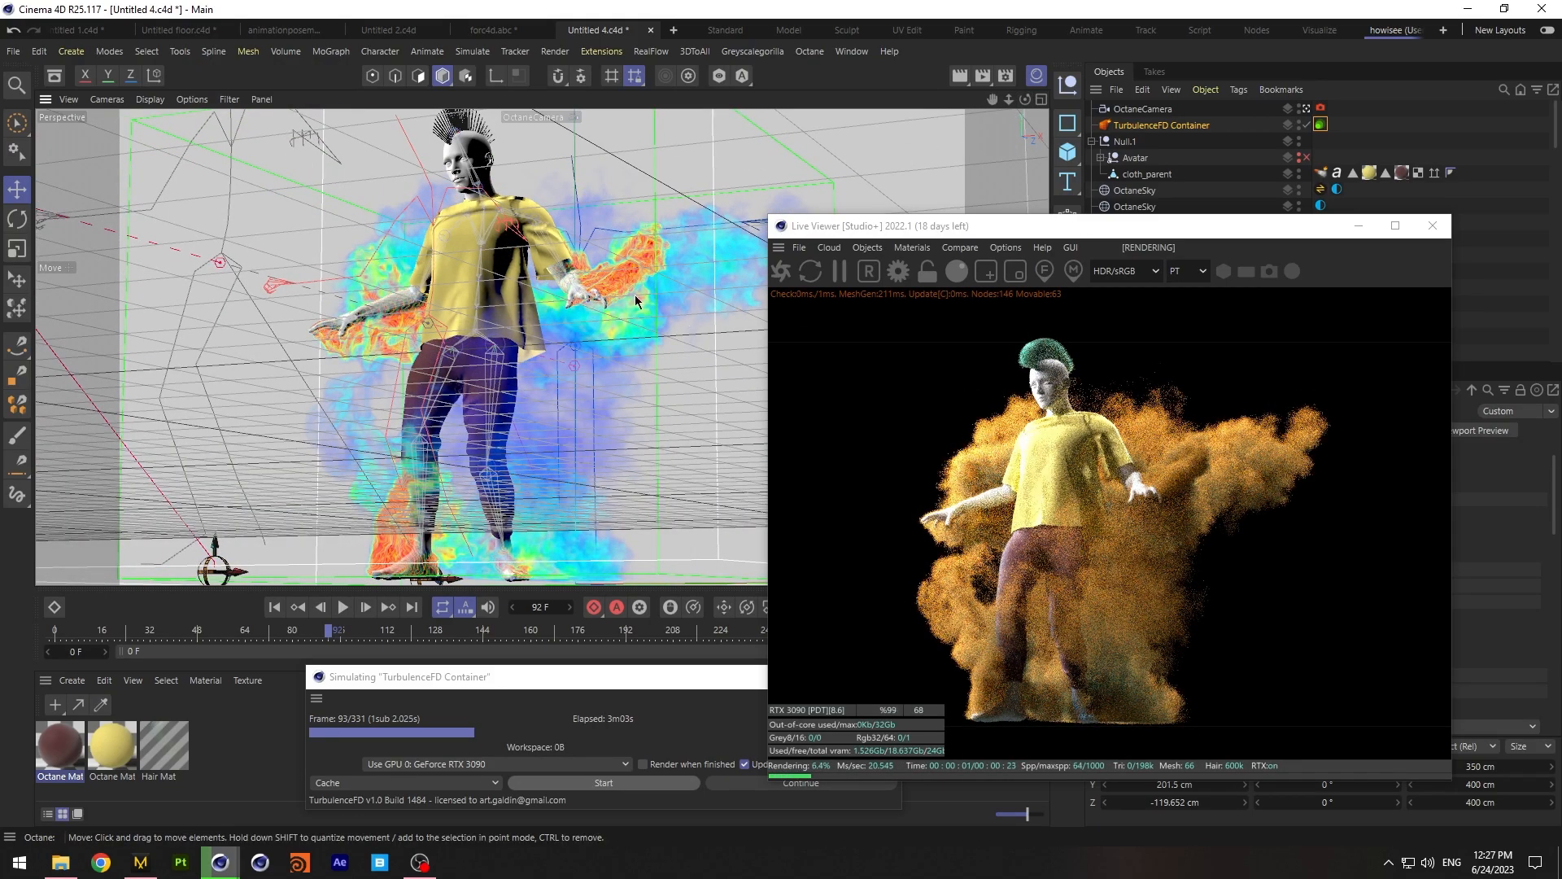
mouse_move(1025, 99)
mouse_down()
mouse_move(934, 126)
mouse_move(1017, 110)
mouse_up()
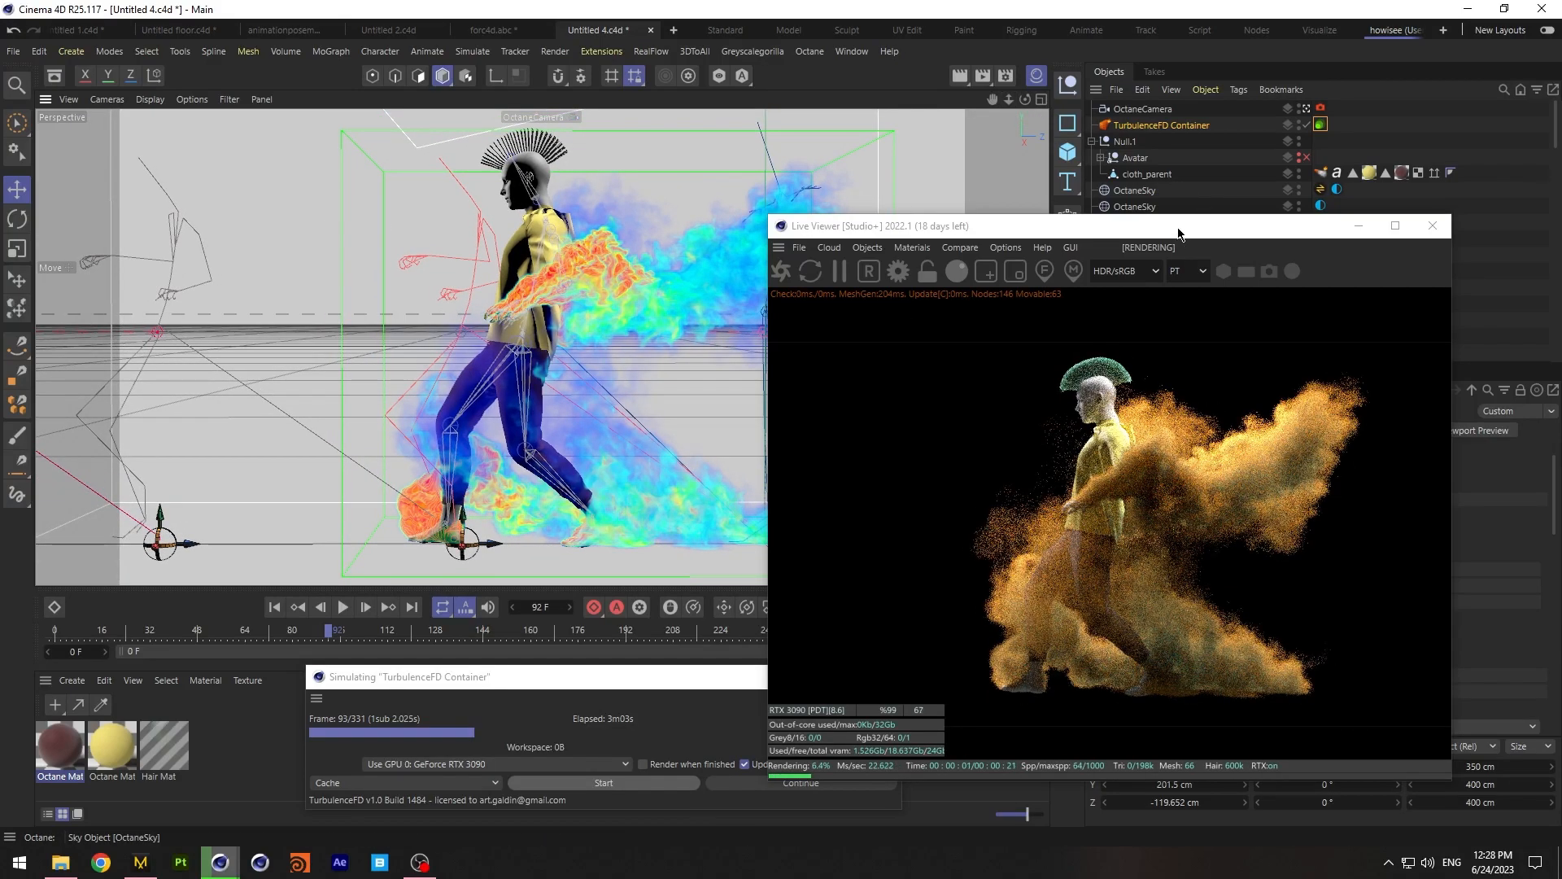
drag(1179, 230, 721, 183)
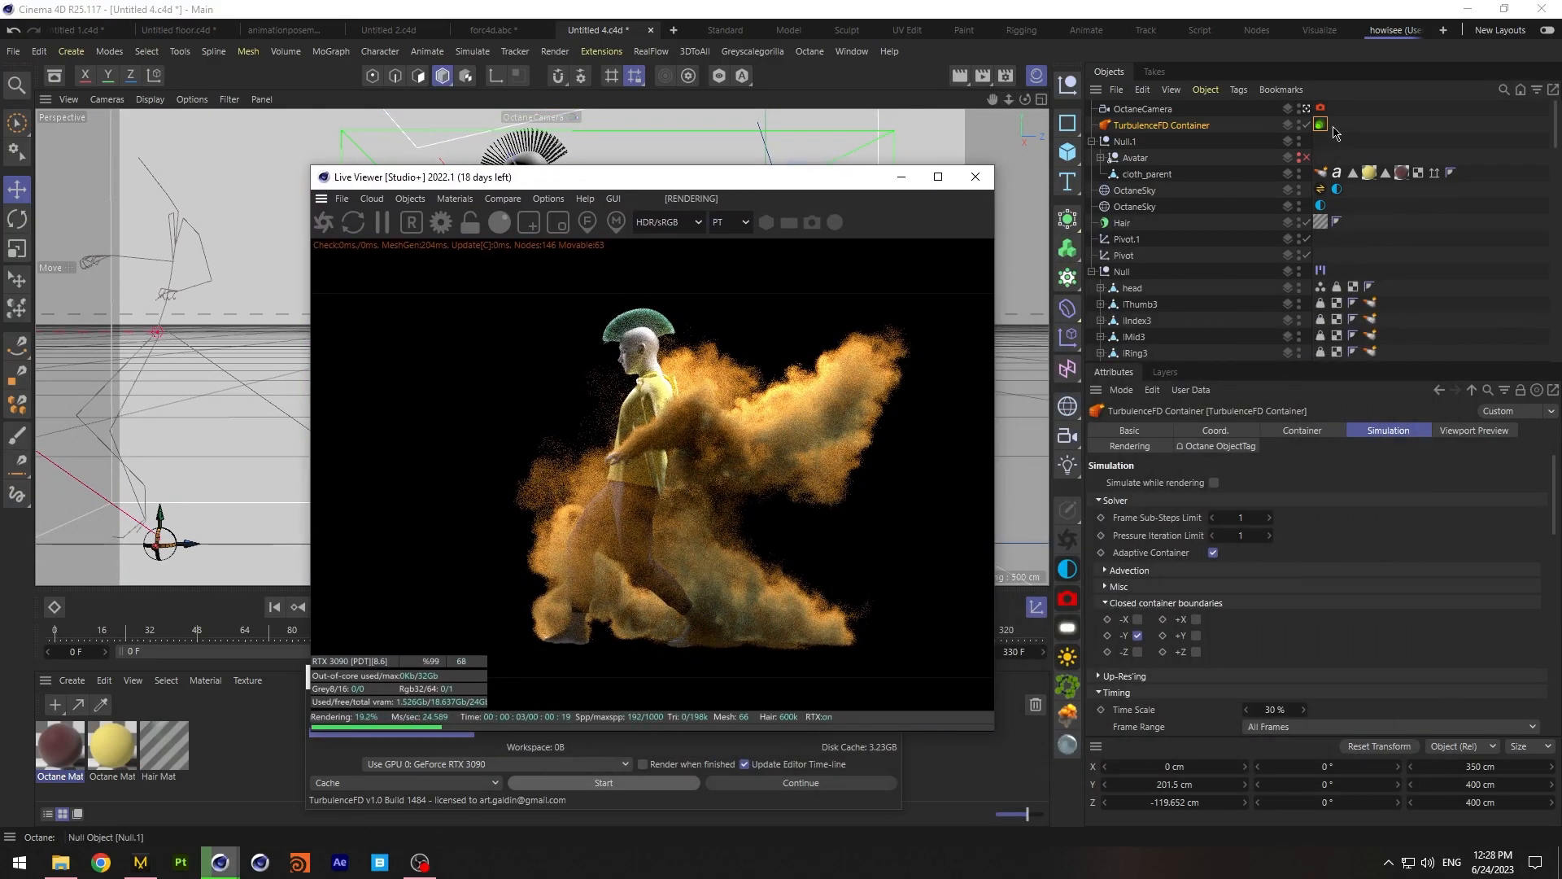
Set the TurbulenceFD Container's Voxel Size to 0.1 cm
click(1159, 130)
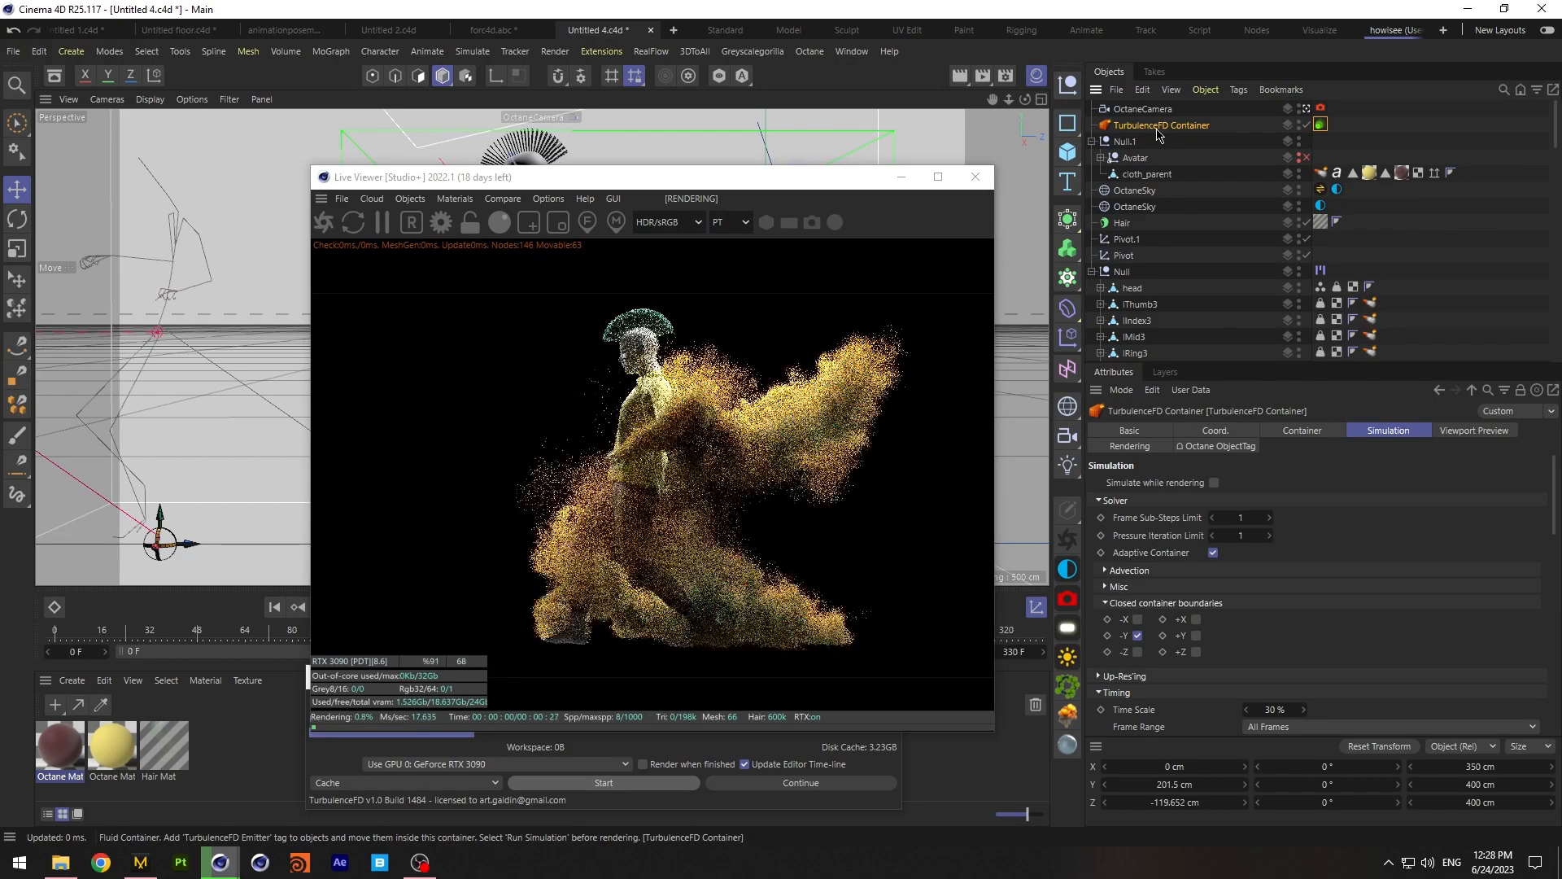
click(1302, 430)
double_click(1215, 499)
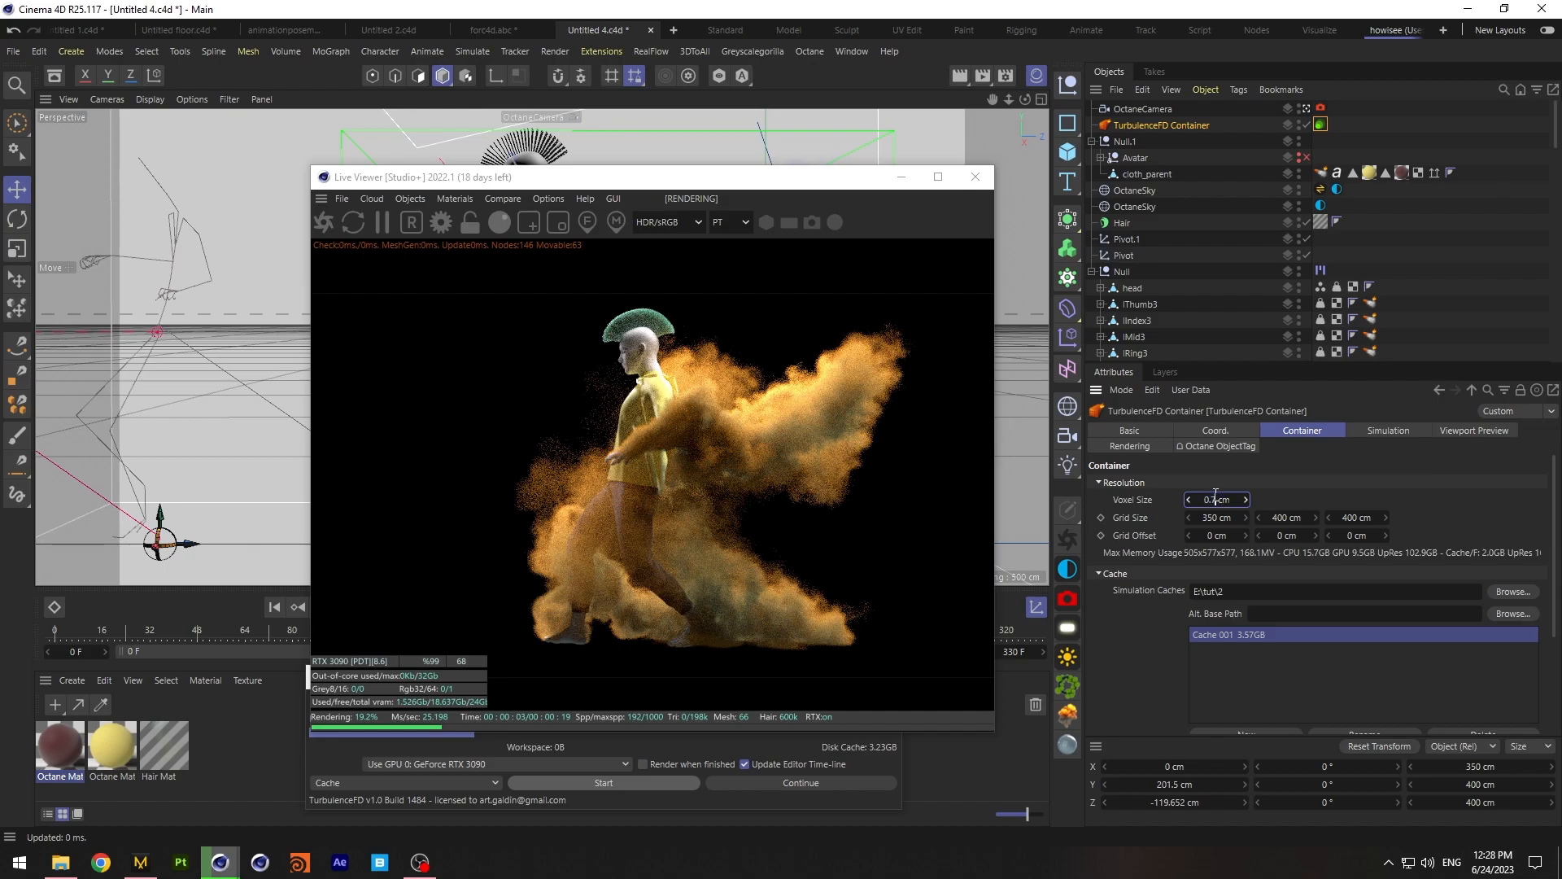
text(0.1)
key(Return)
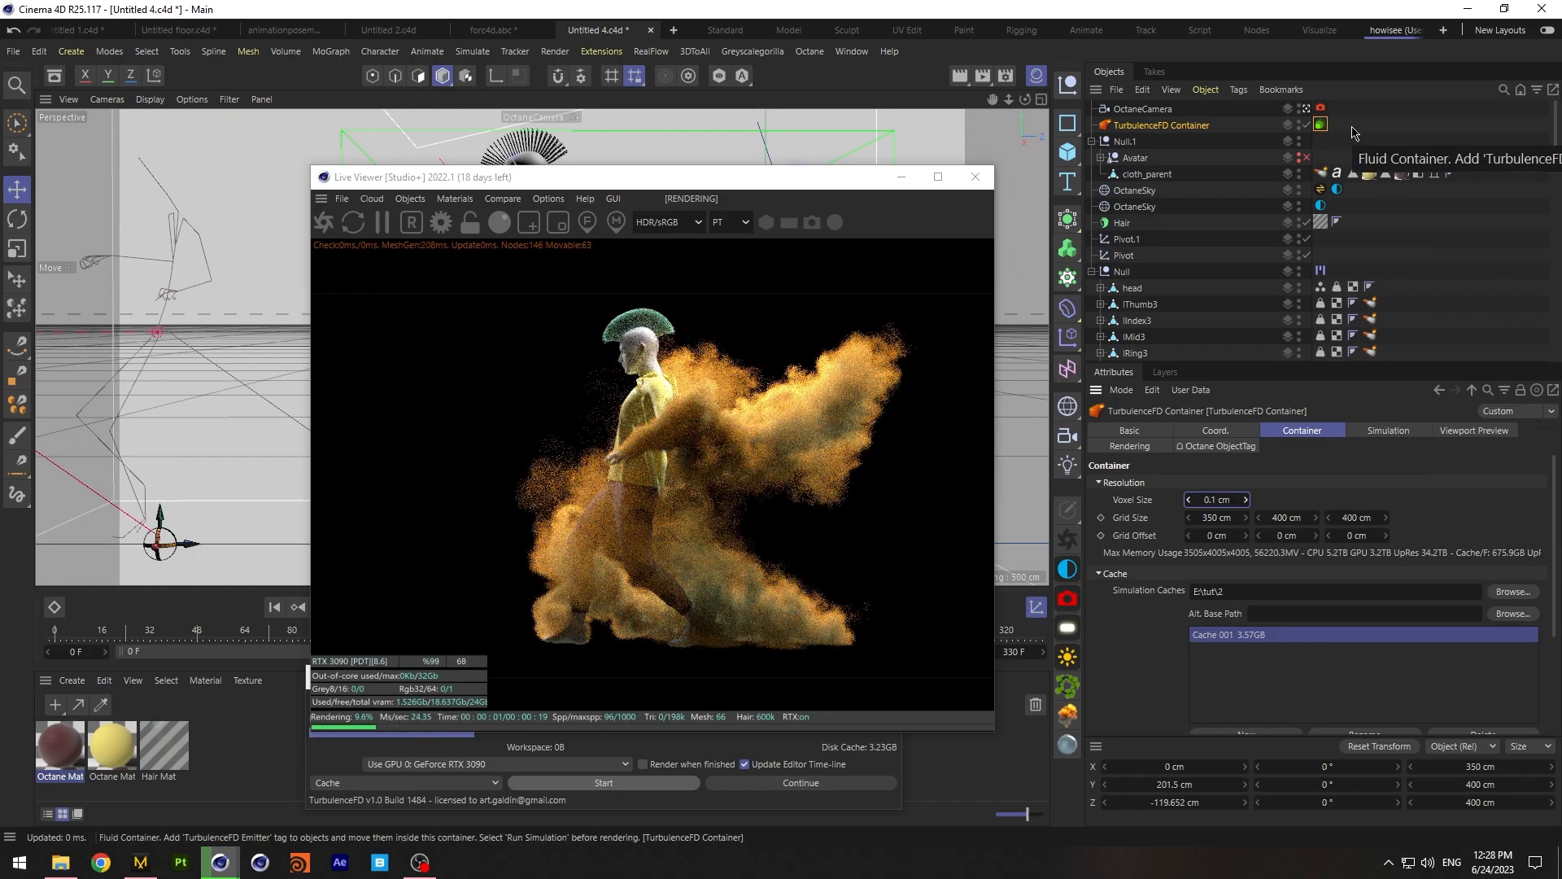
Change the emission channel in the container's Octane ObjectTag to Density
click(1318, 125)
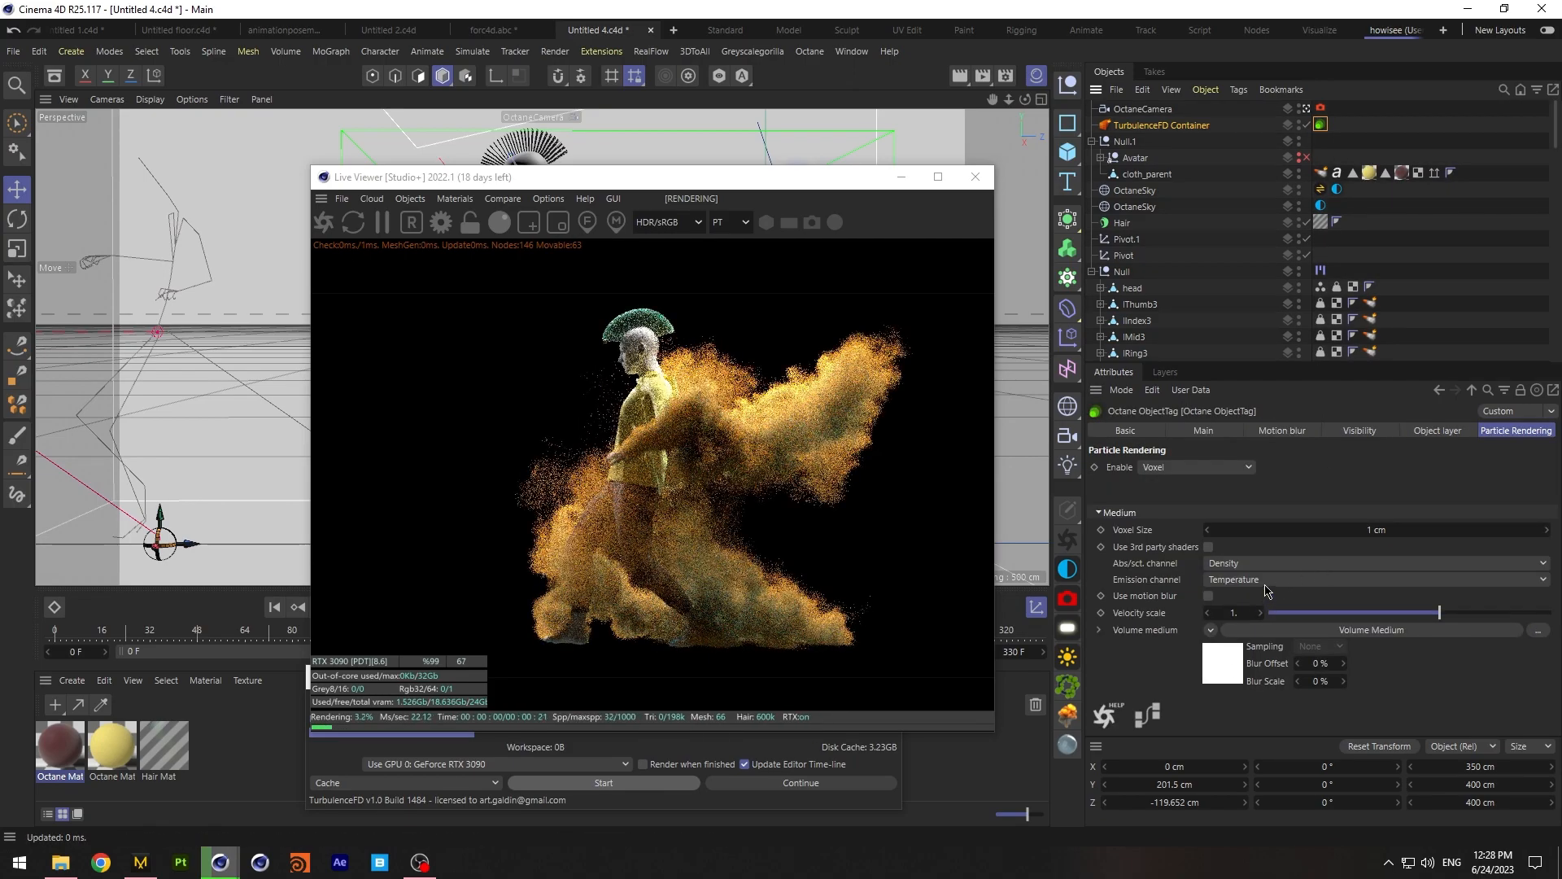
click(1267, 579)
click(1245, 597)
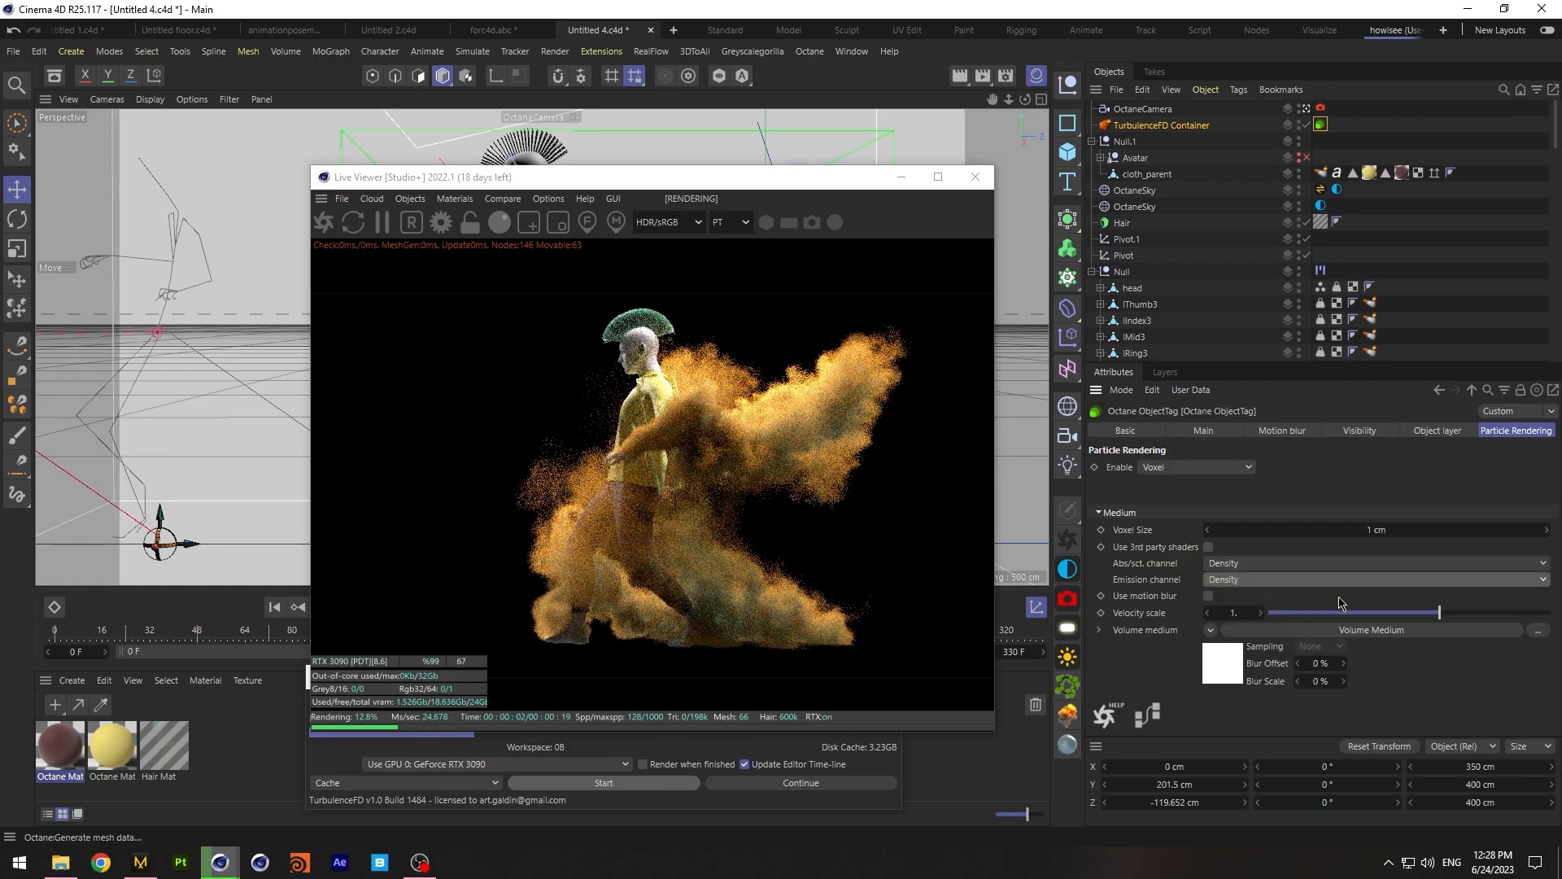
Set the Voxel Size in the TurbulenceFD Container's Octane ObjectTag to 0.7 cm
double_click(1393, 533)
text(.7)
key(Return)
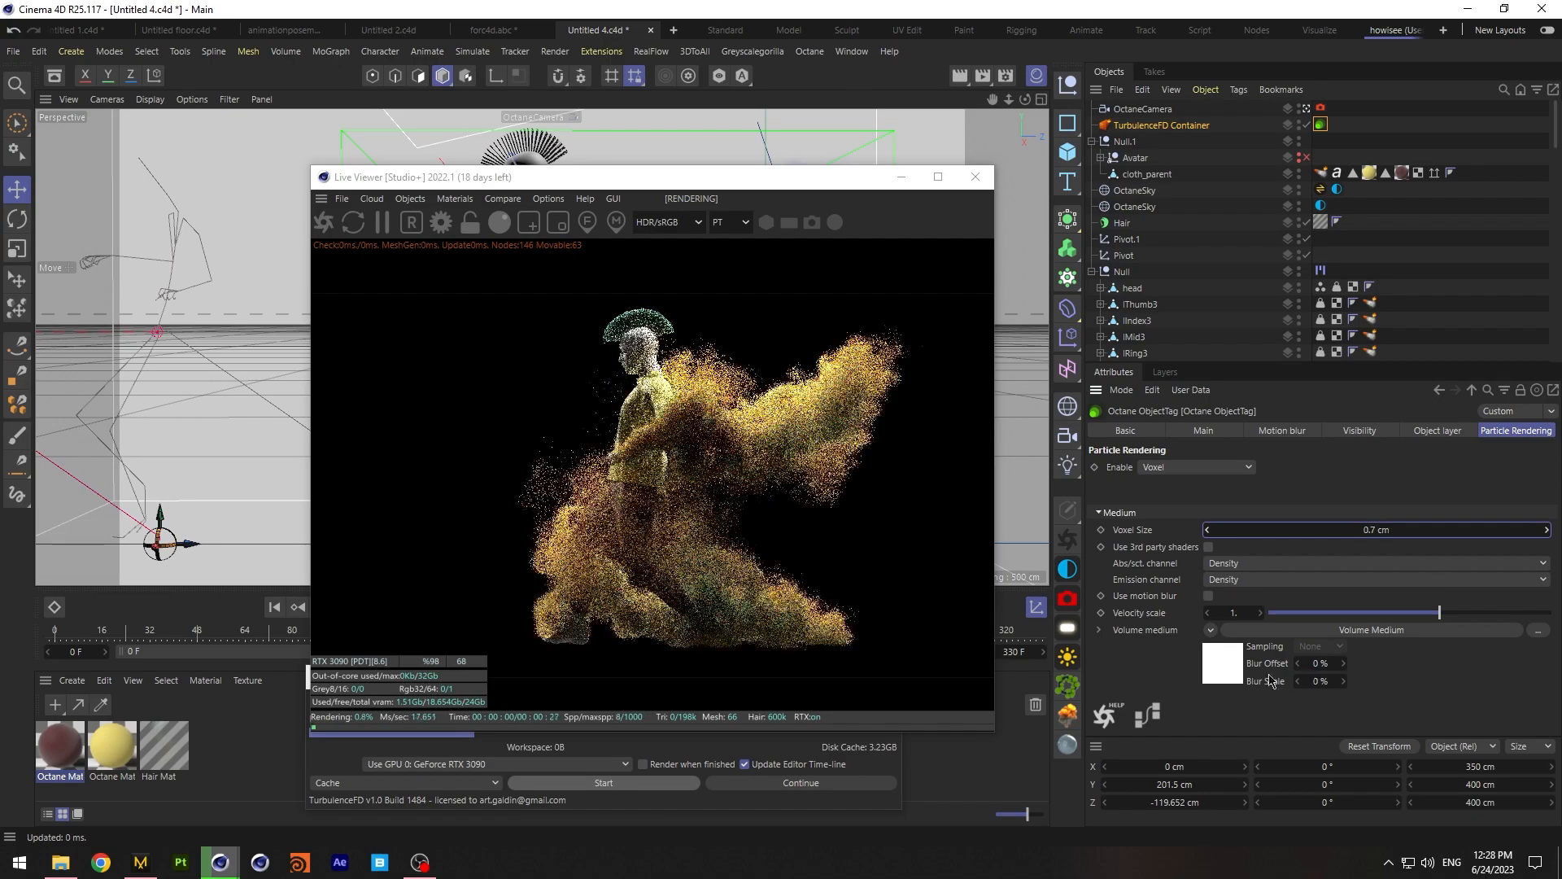
Lower the Volume Medium's density to about 30.8 and its volume step length to about 0.034
click(1238, 677)
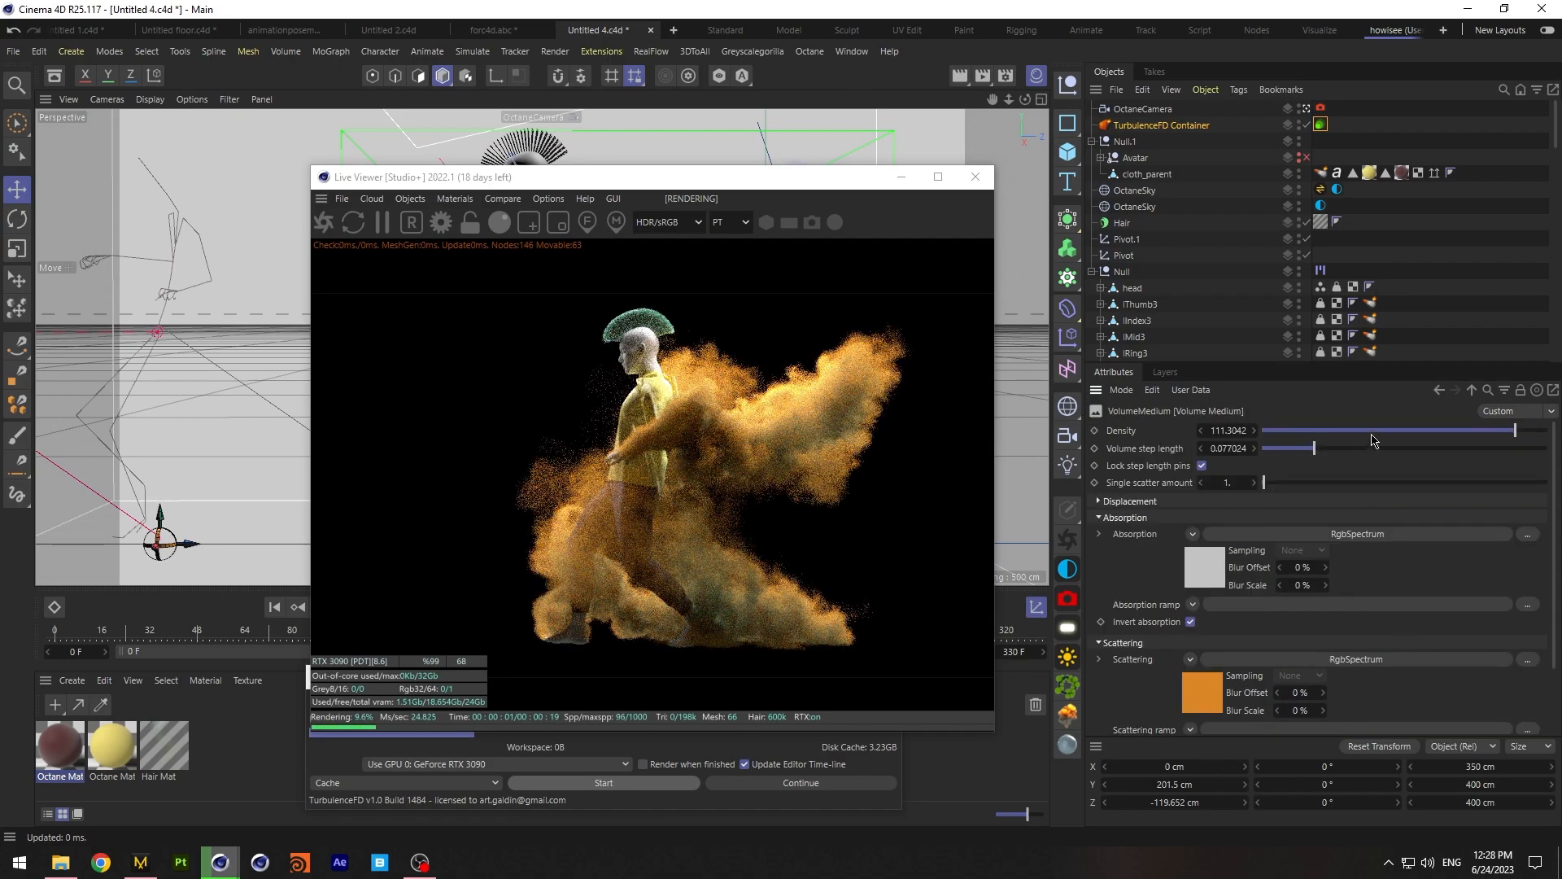
click(1465, 431)
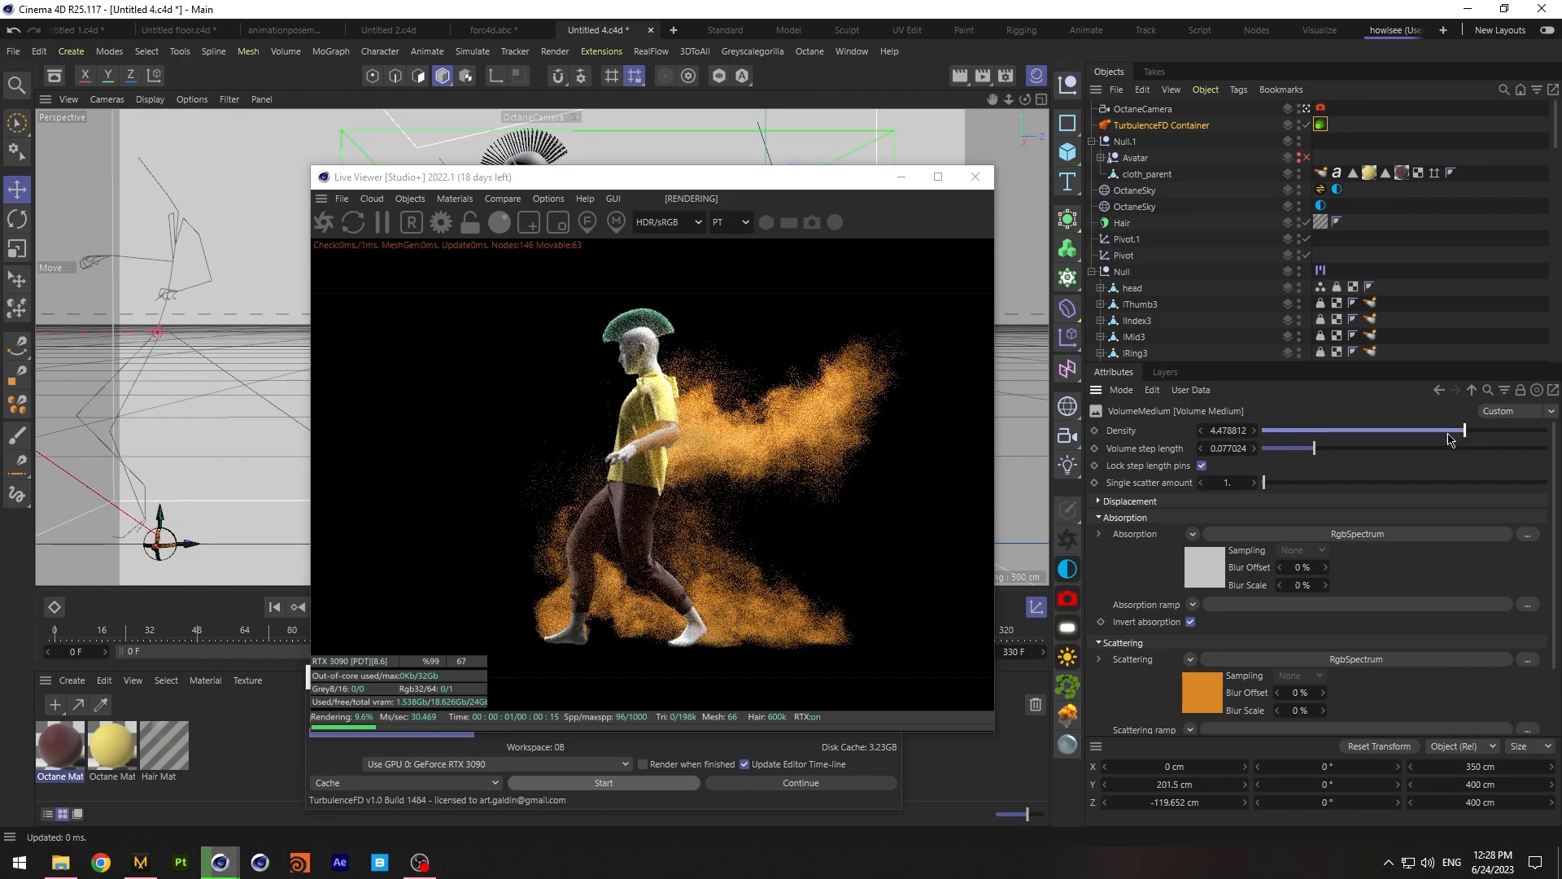
drag(1464, 431, 1483, 435)
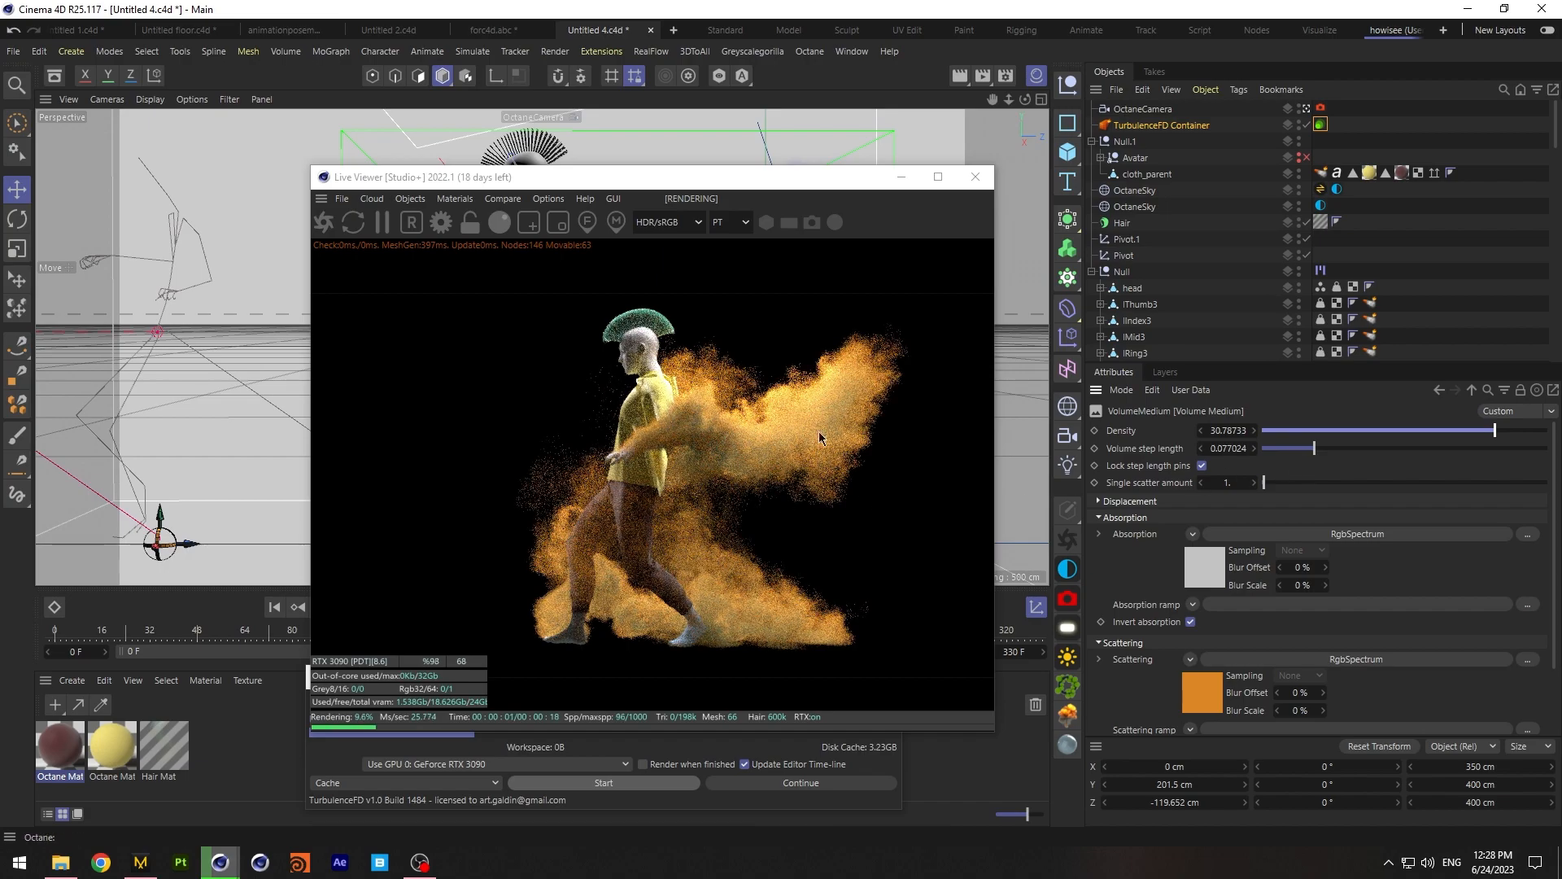
drag(1312, 450, 1294, 456)
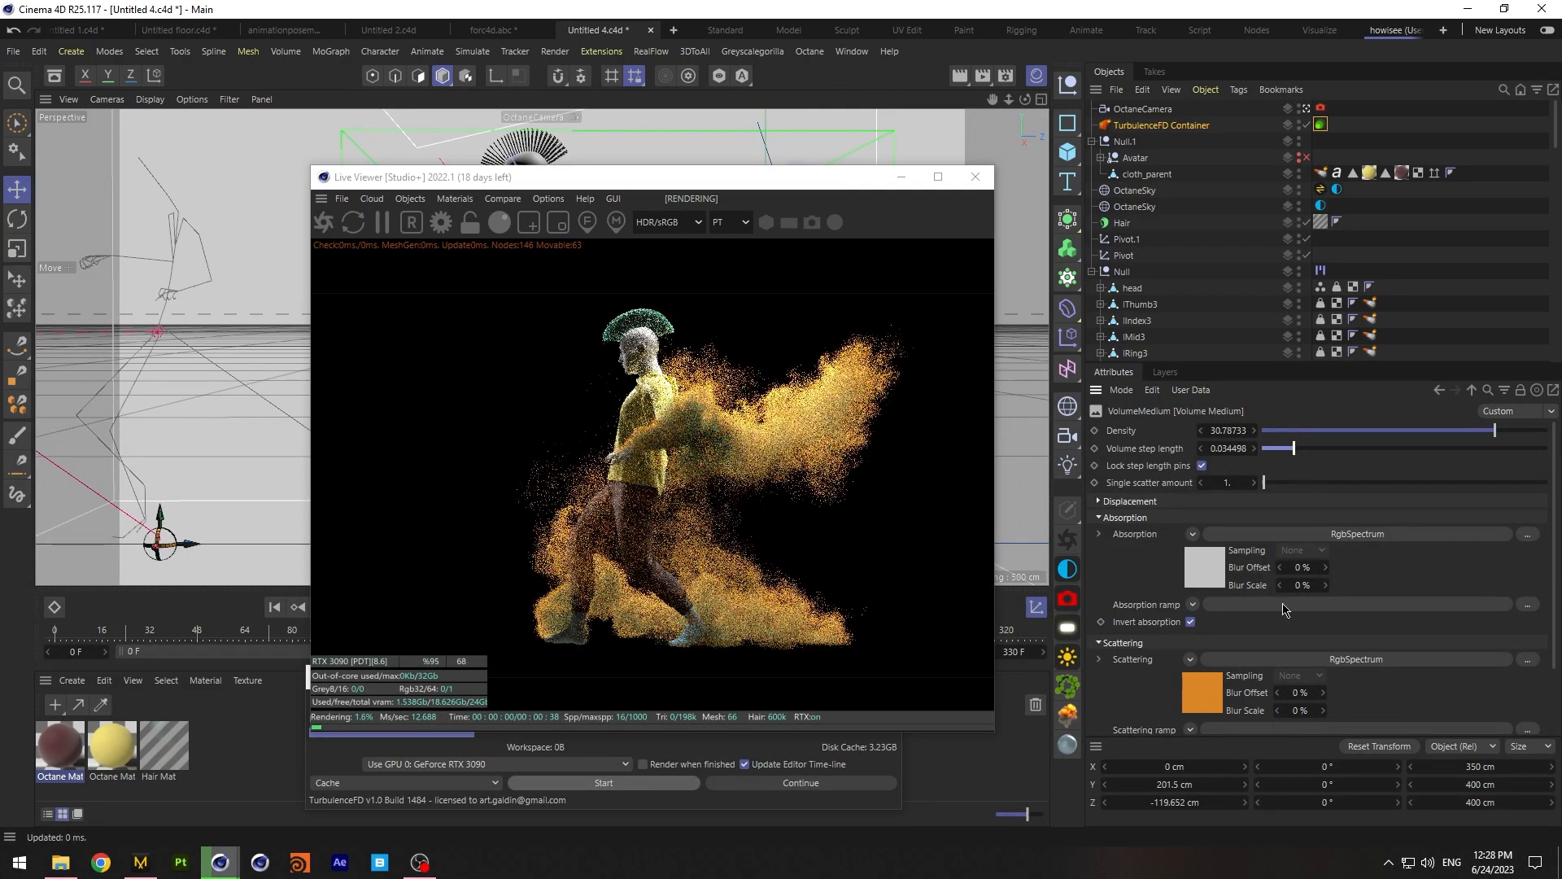
Change the Volume Medium's absorption colour to a soft teal with hue 187°, saturation 34% and value 76%
click(1201, 576)
click(1164, 466)
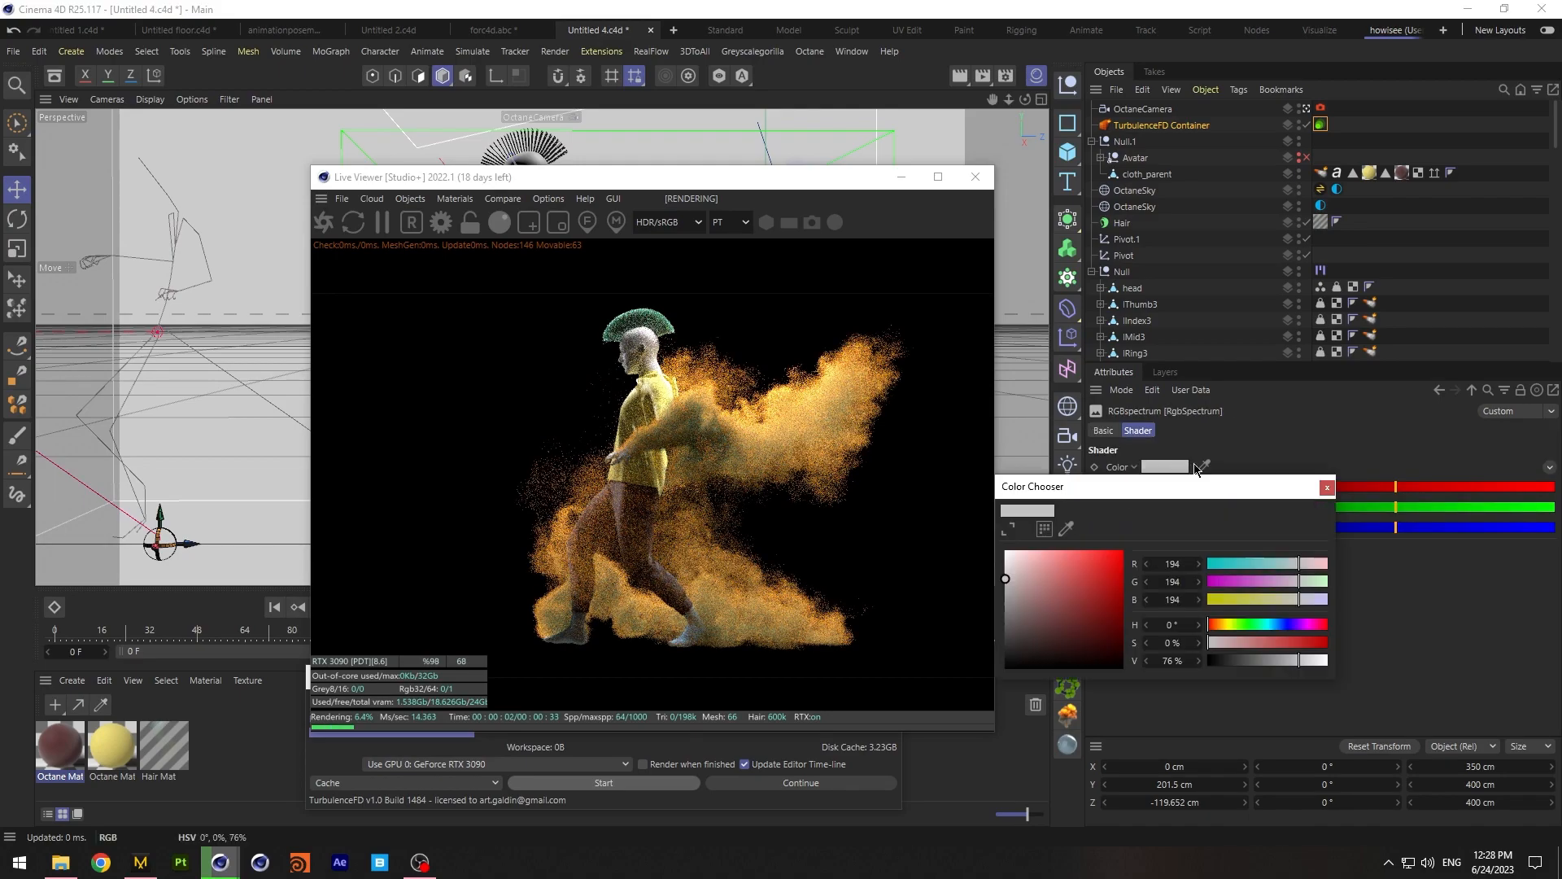
click(1271, 625)
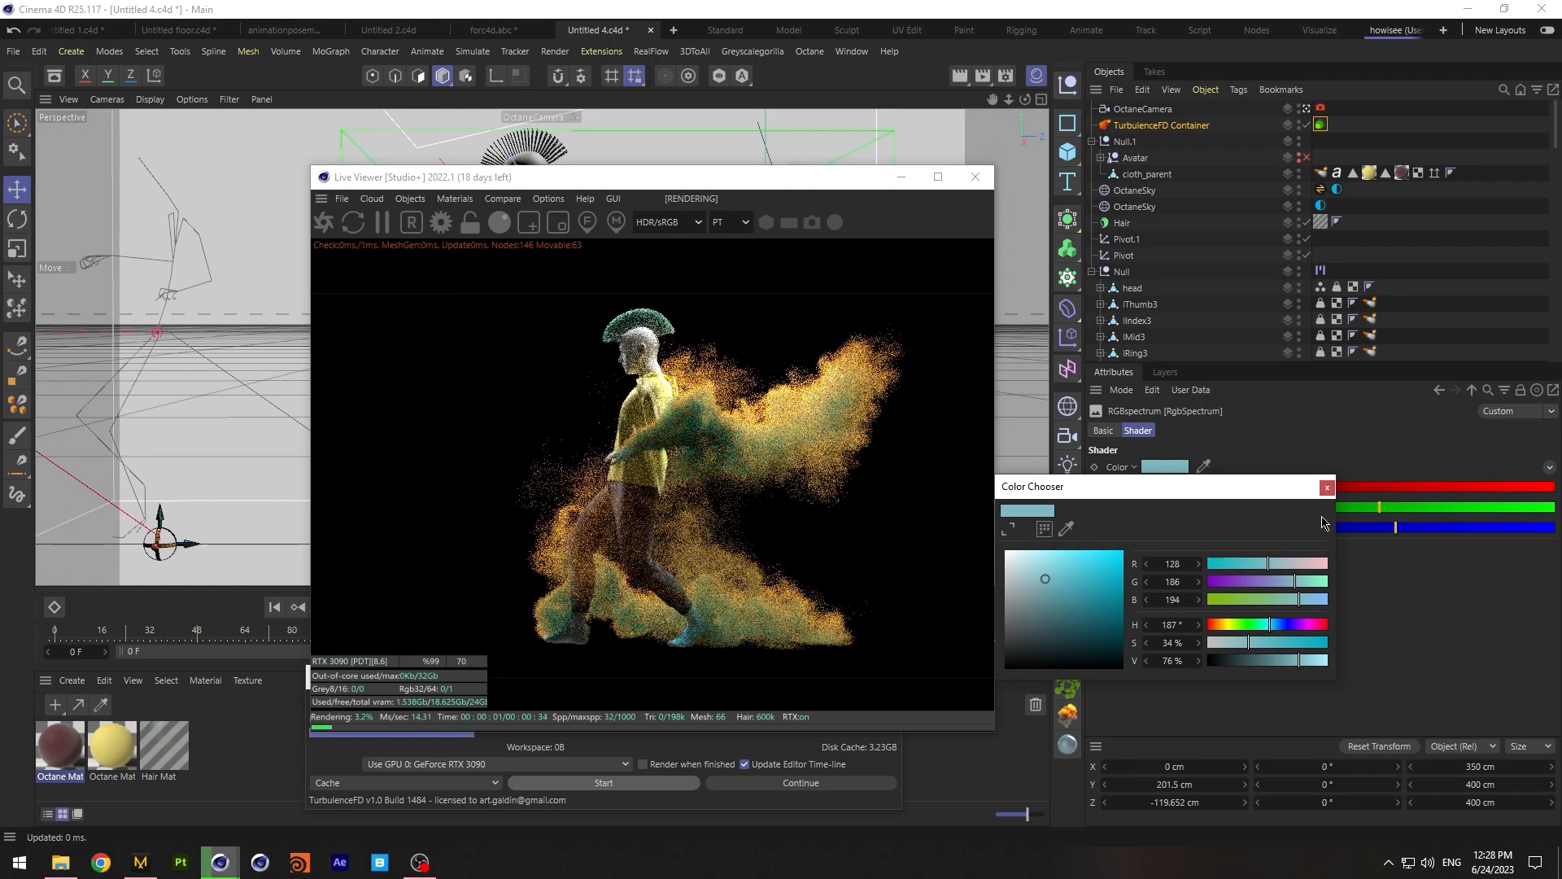
click(1327, 488)
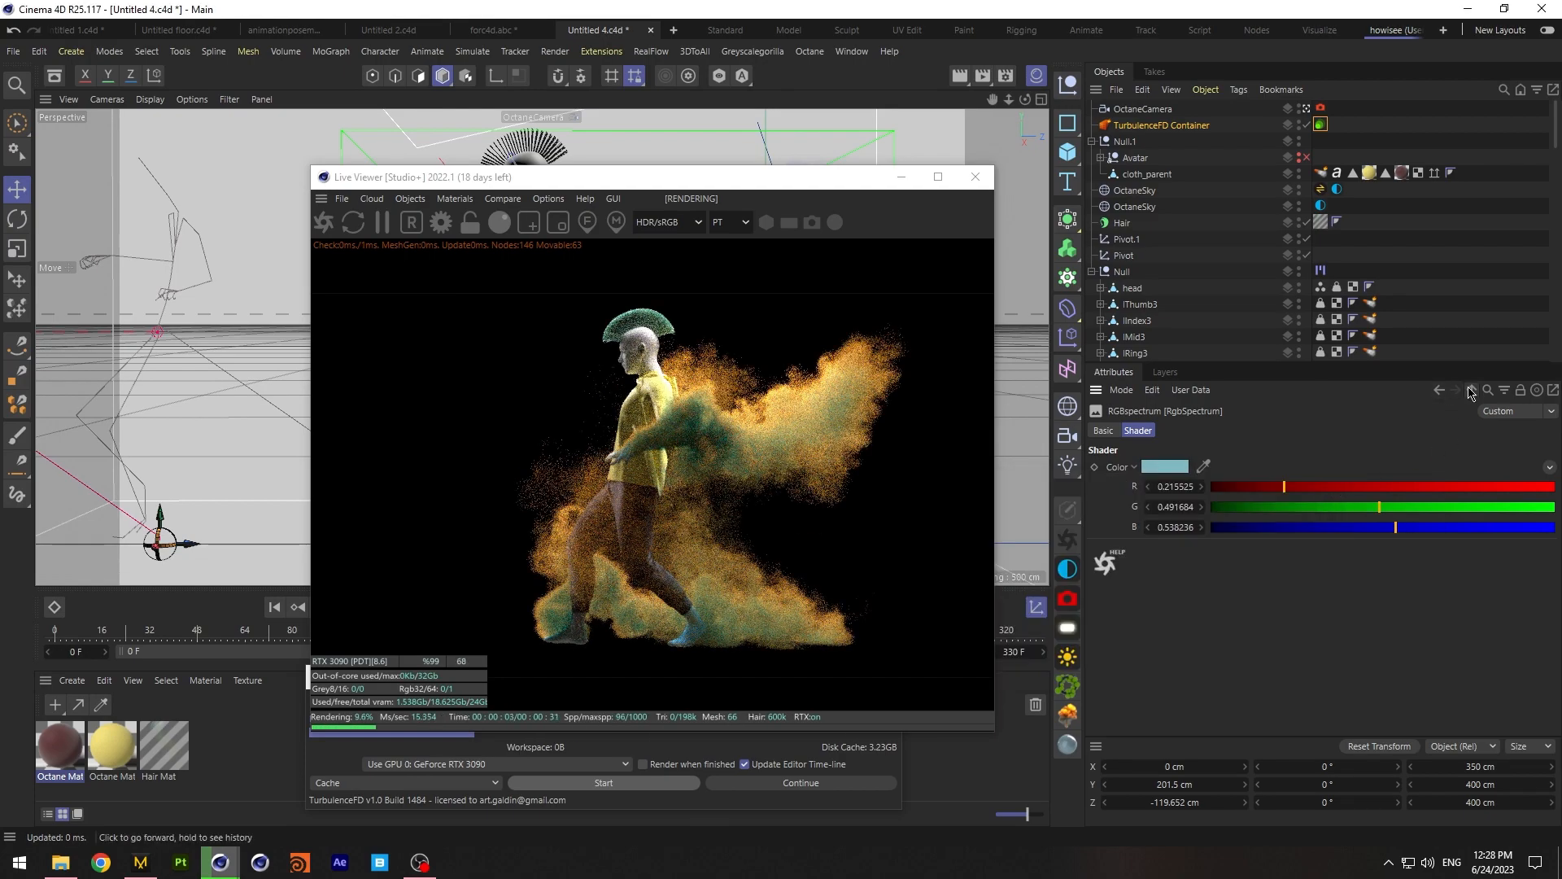
click(1471, 390)
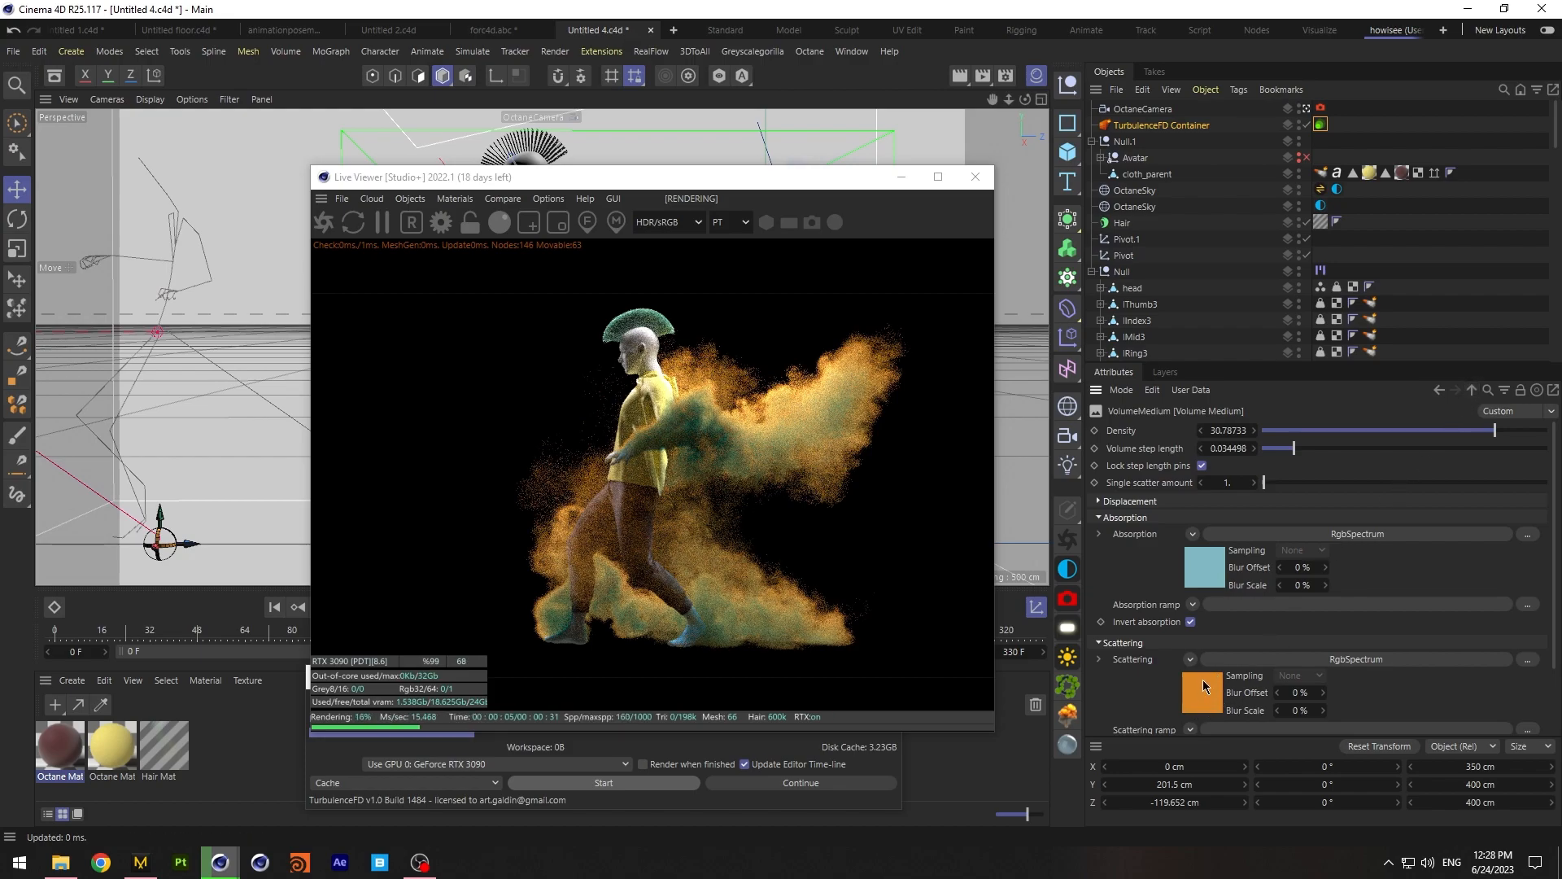
scroll(1550, 602, down, 1)
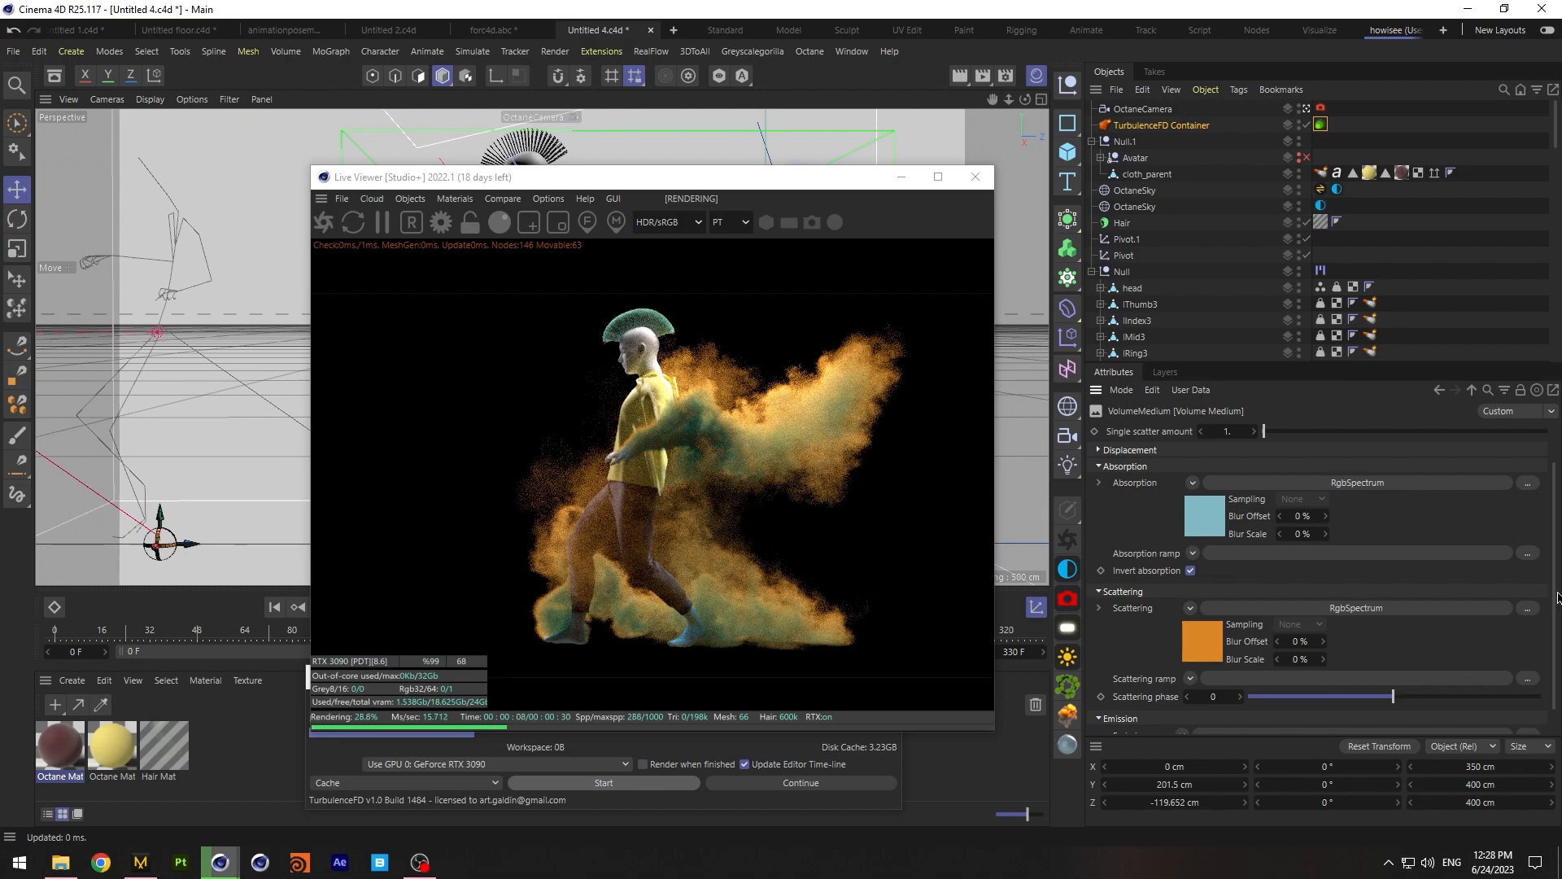
scroll(1555, 598, up, 1)
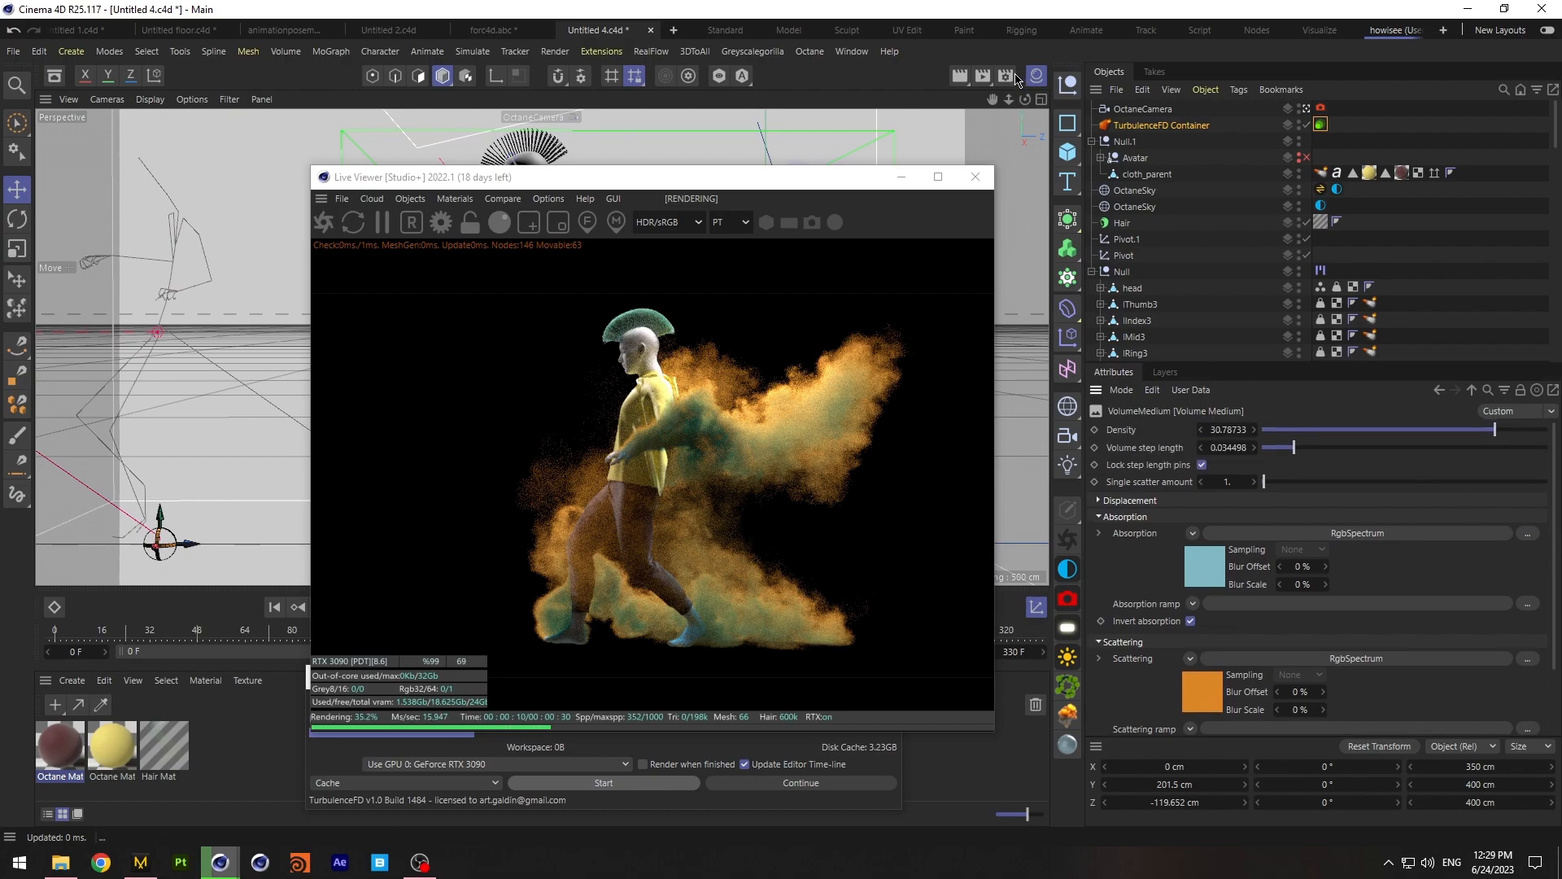
Set the render output size to 1080 x 1920 pixels, and close the Live Viewer and the render settings
click(1012, 76)
double_click(1294, 144)
text(1080)
double_click(1291, 161)
text(1920)
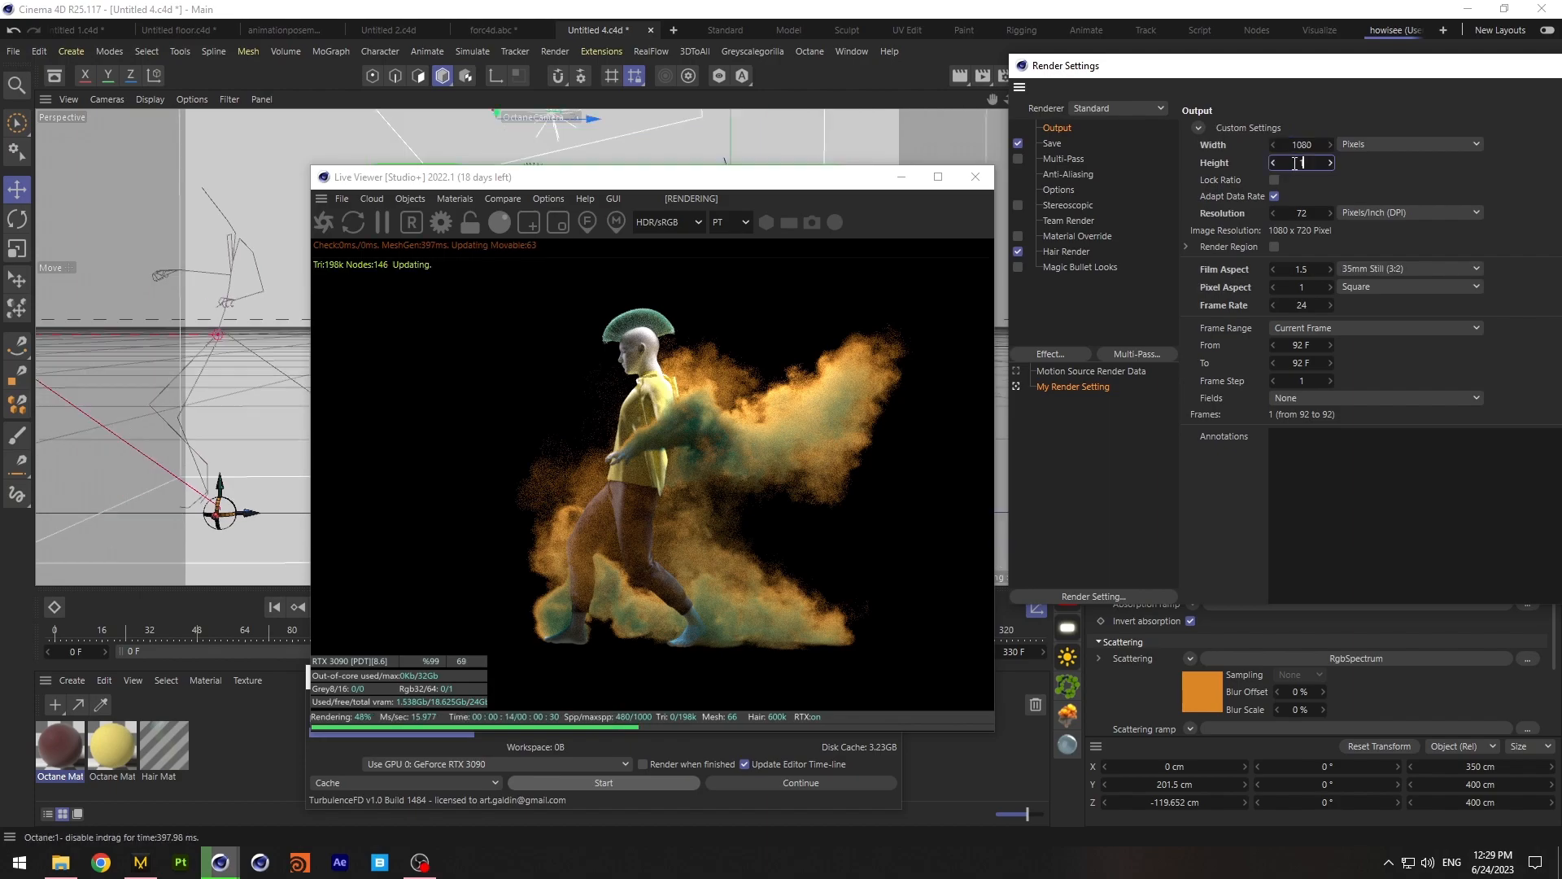
click(1379, 185)
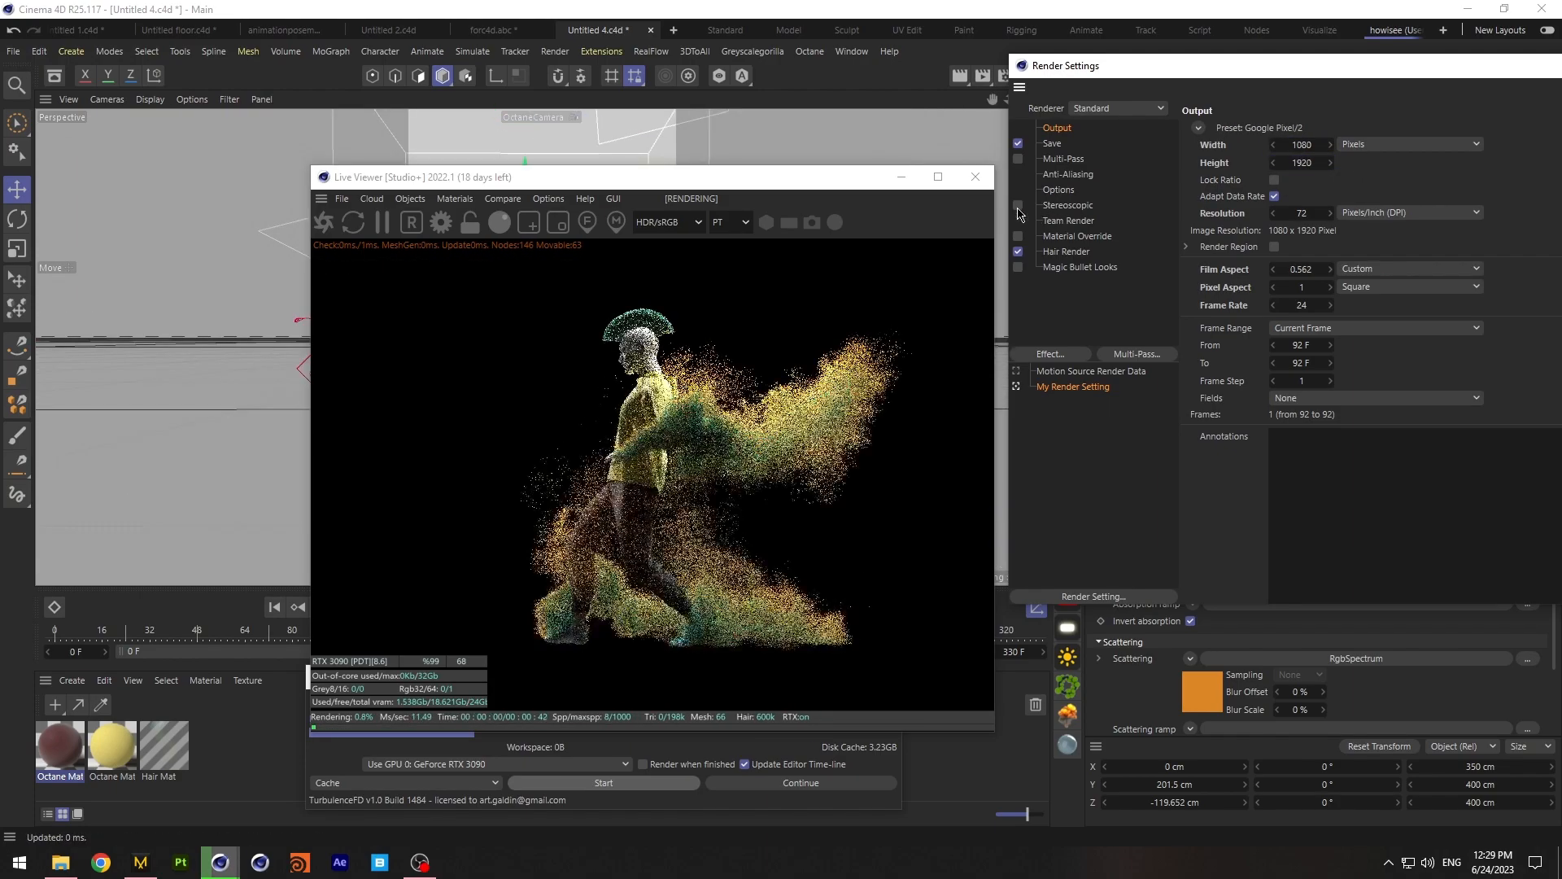
click(976, 177)
drag(1191, 63, 1078, 99)
click(1422, 105)
Set the OctaneCamera's heading to 90° and pitch to 3°, and move it to about X 307, Y 67.5, Z -107.7 cm
click(1156, 112)
click(1226, 434)
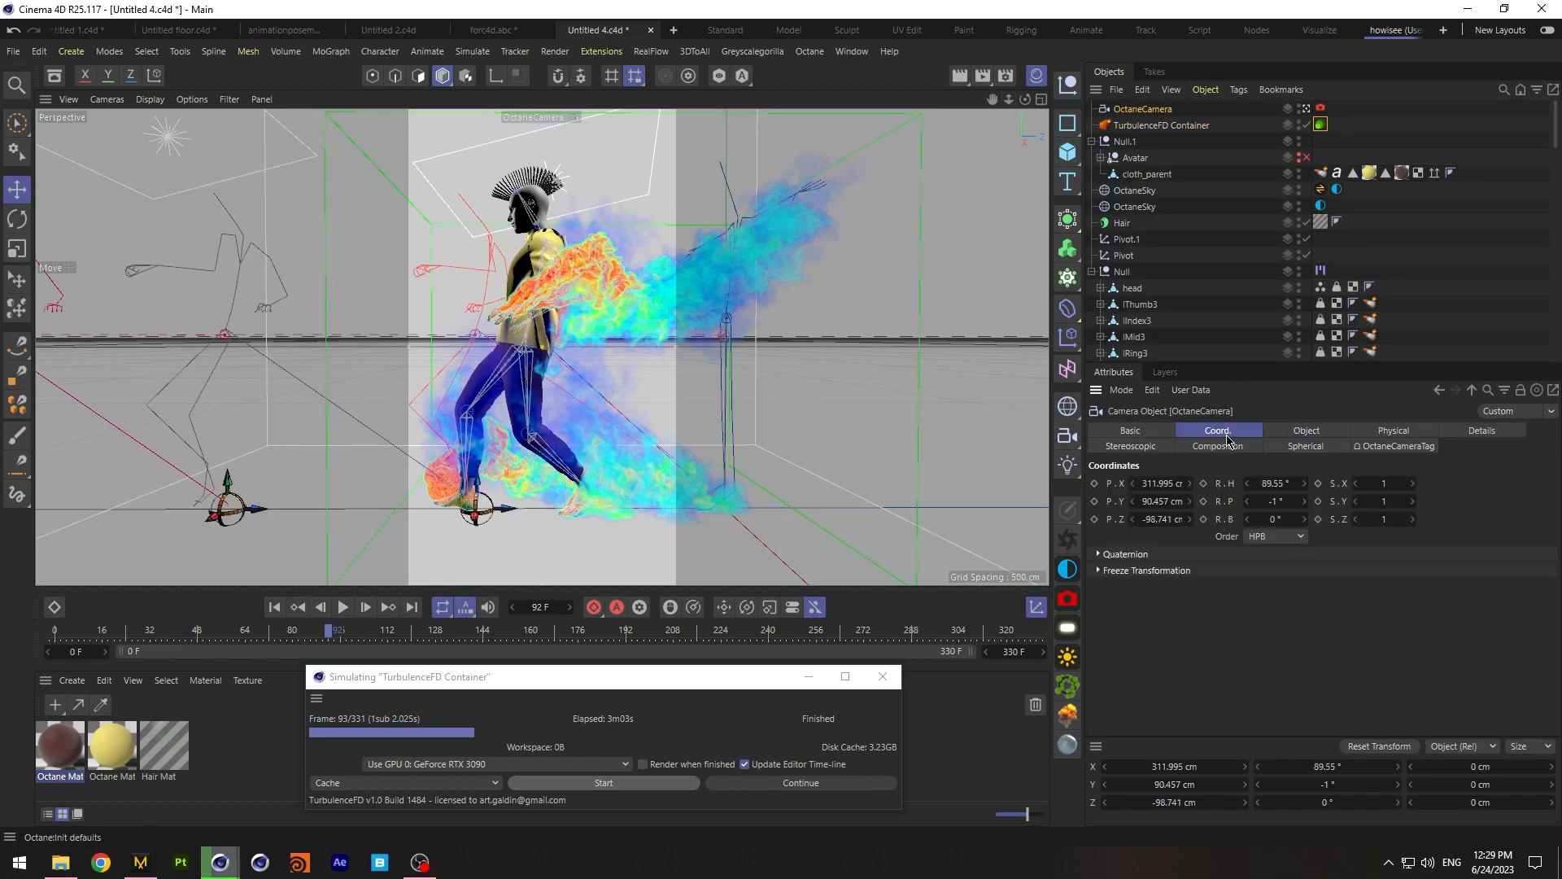
click(1287, 502)
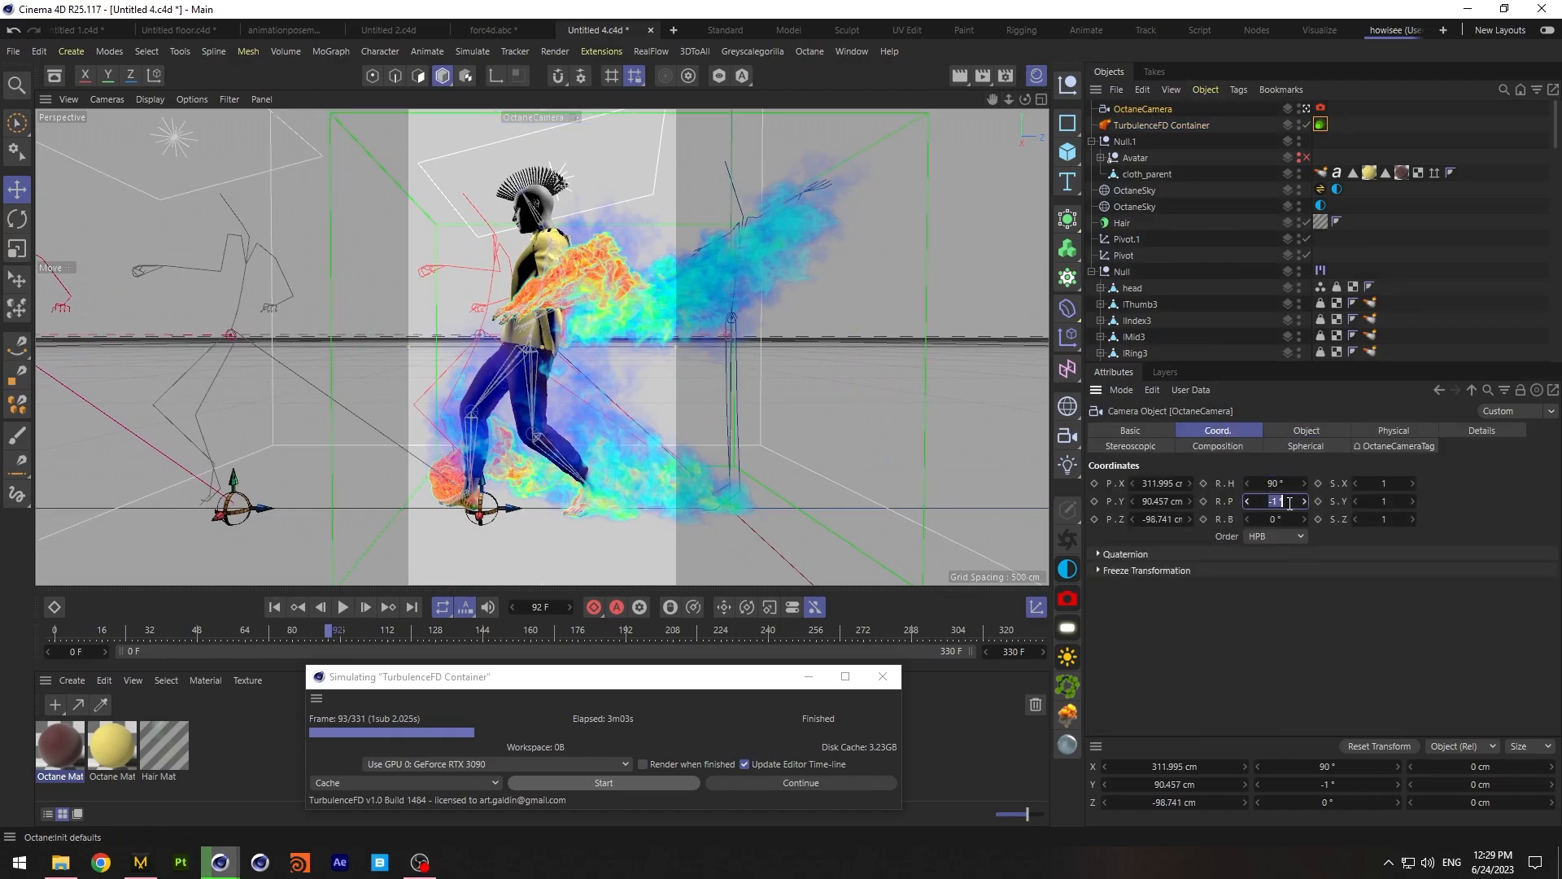
click(1249, 503)
click(1249, 502)
click(1305, 503)
click(1305, 503)
click(1305, 503)
click(1305, 503)
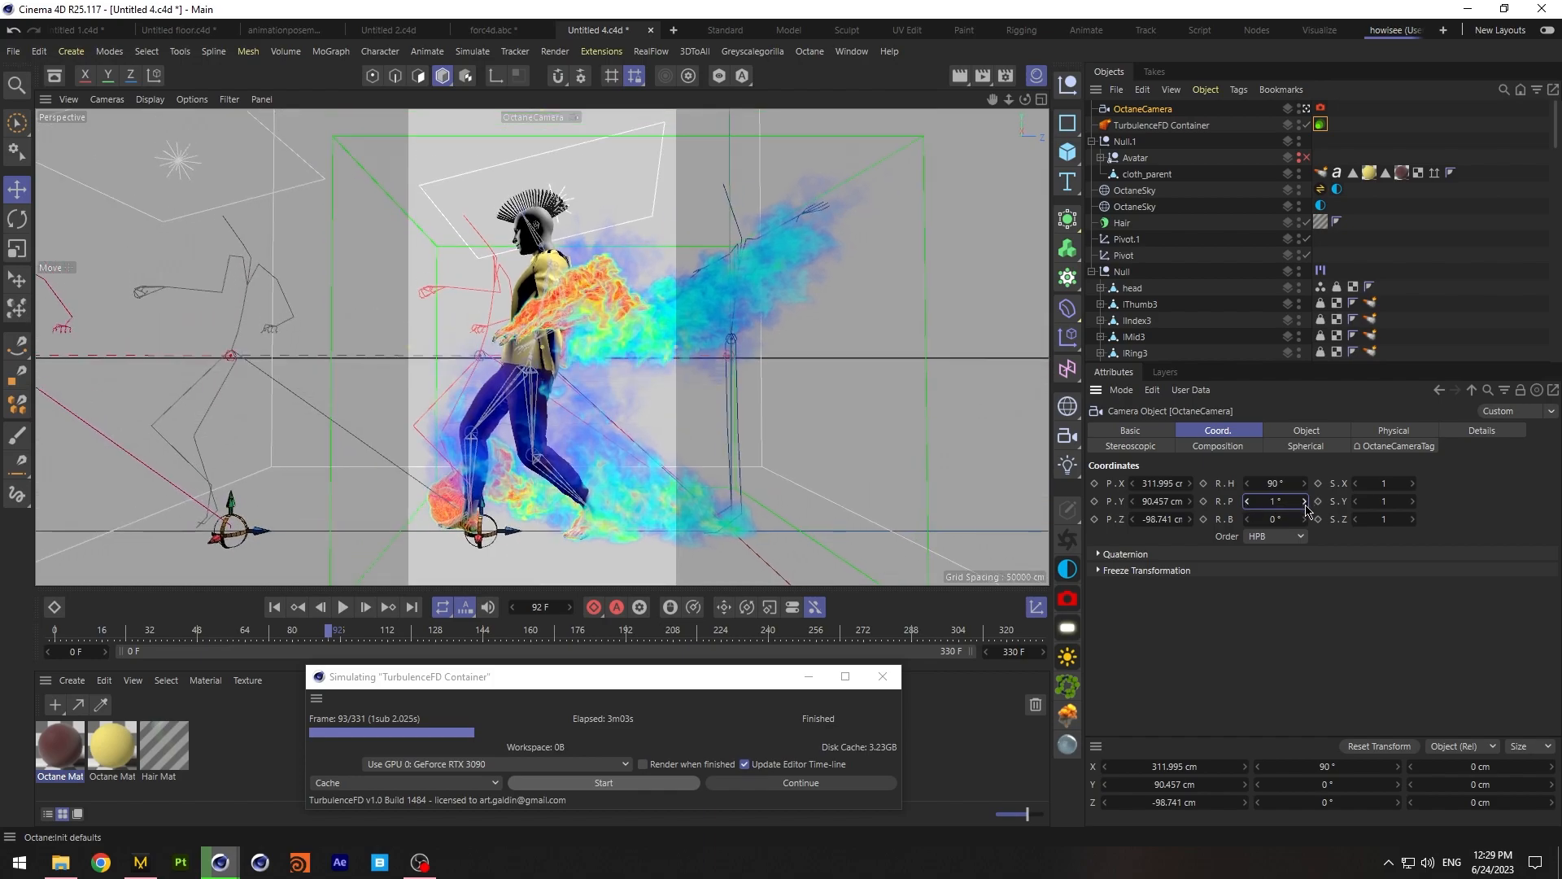
click(1305, 503)
click(1305, 503)
drag(1186, 500, 1131, 519)
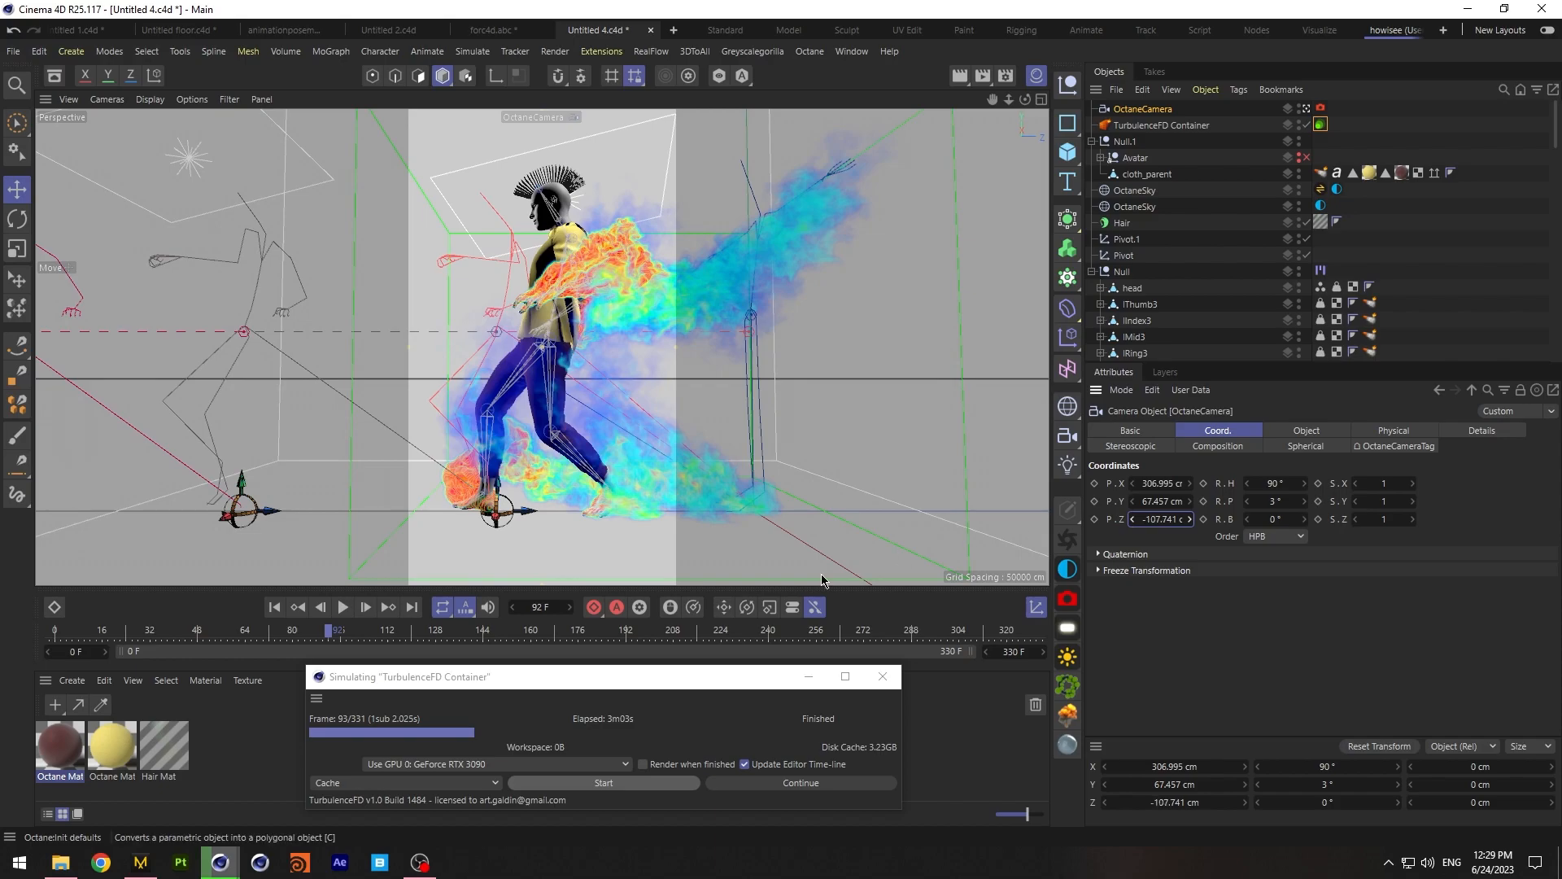
Reopen the Octane Live Viewer, render the scene, and resize the viewer into a portrait window beside the character in the viewport
mouse_move(220, 862)
click(809, 50)
click(834, 70)
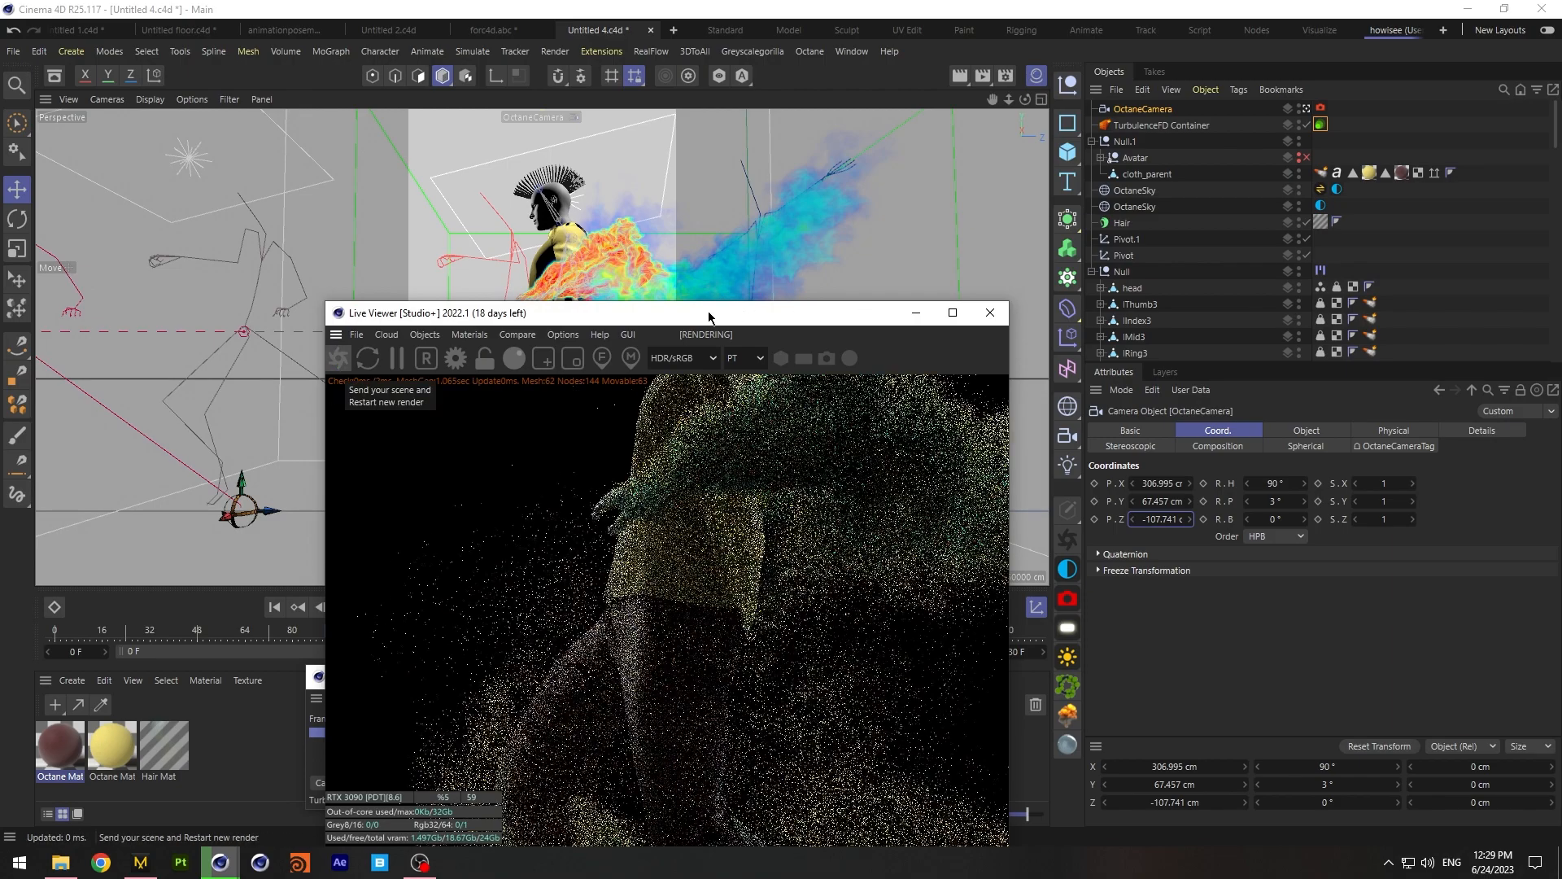
drag(714, 317, 772, 139)
drag(384, 693, 533, 720)
drag(765, 720, 919, 823)
drag(1068, 716, 1114, 708)
scroll(814, 427, down, 3)
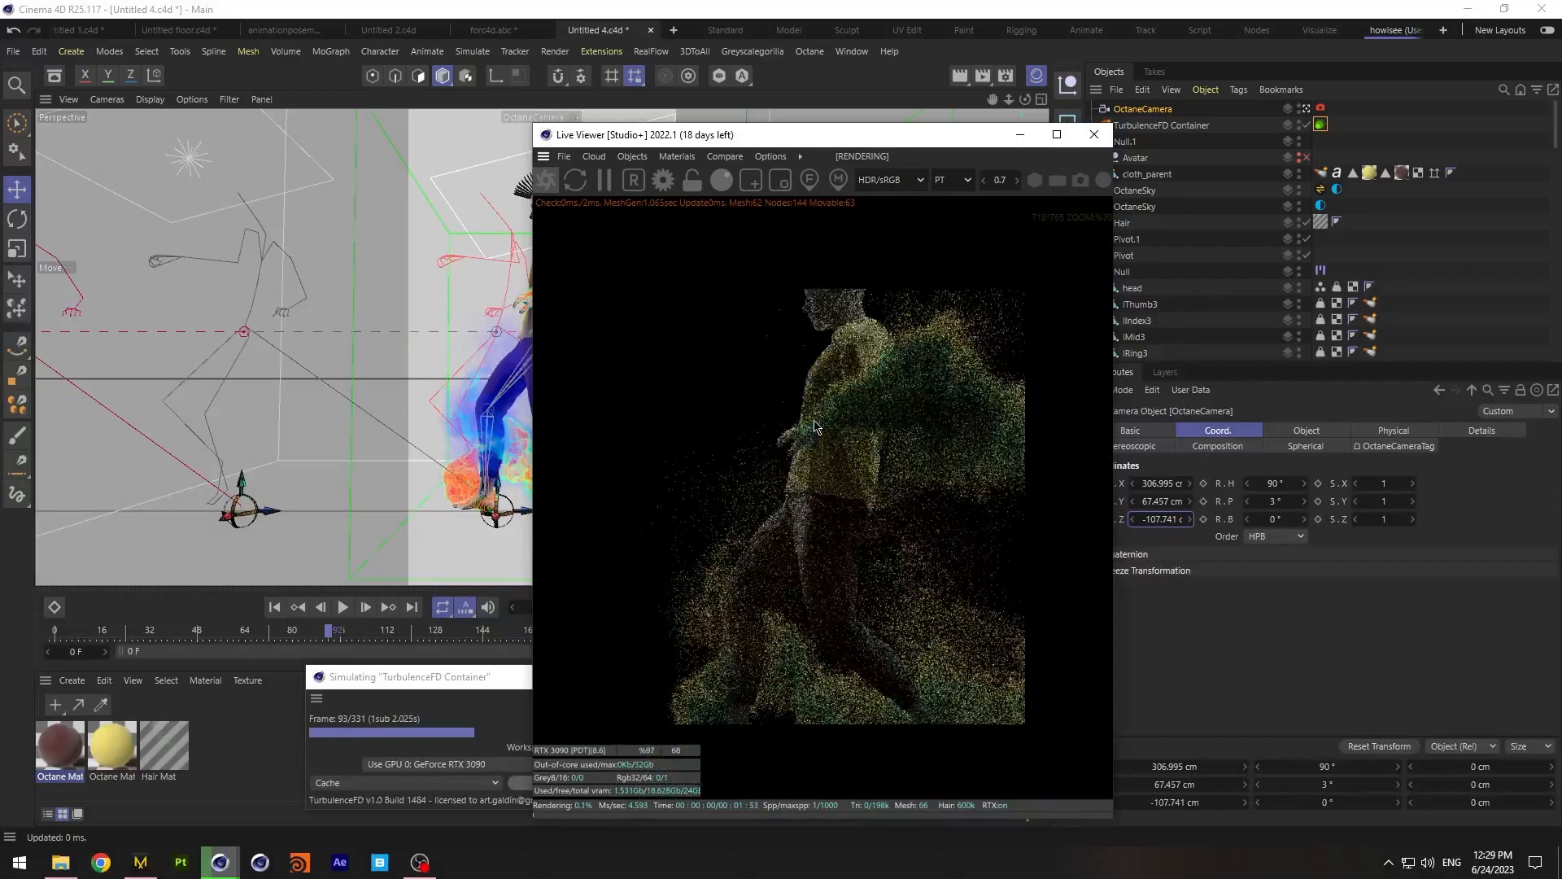
scroll(815, 427, down, 1)
drag(836, 146, 1239, 155)
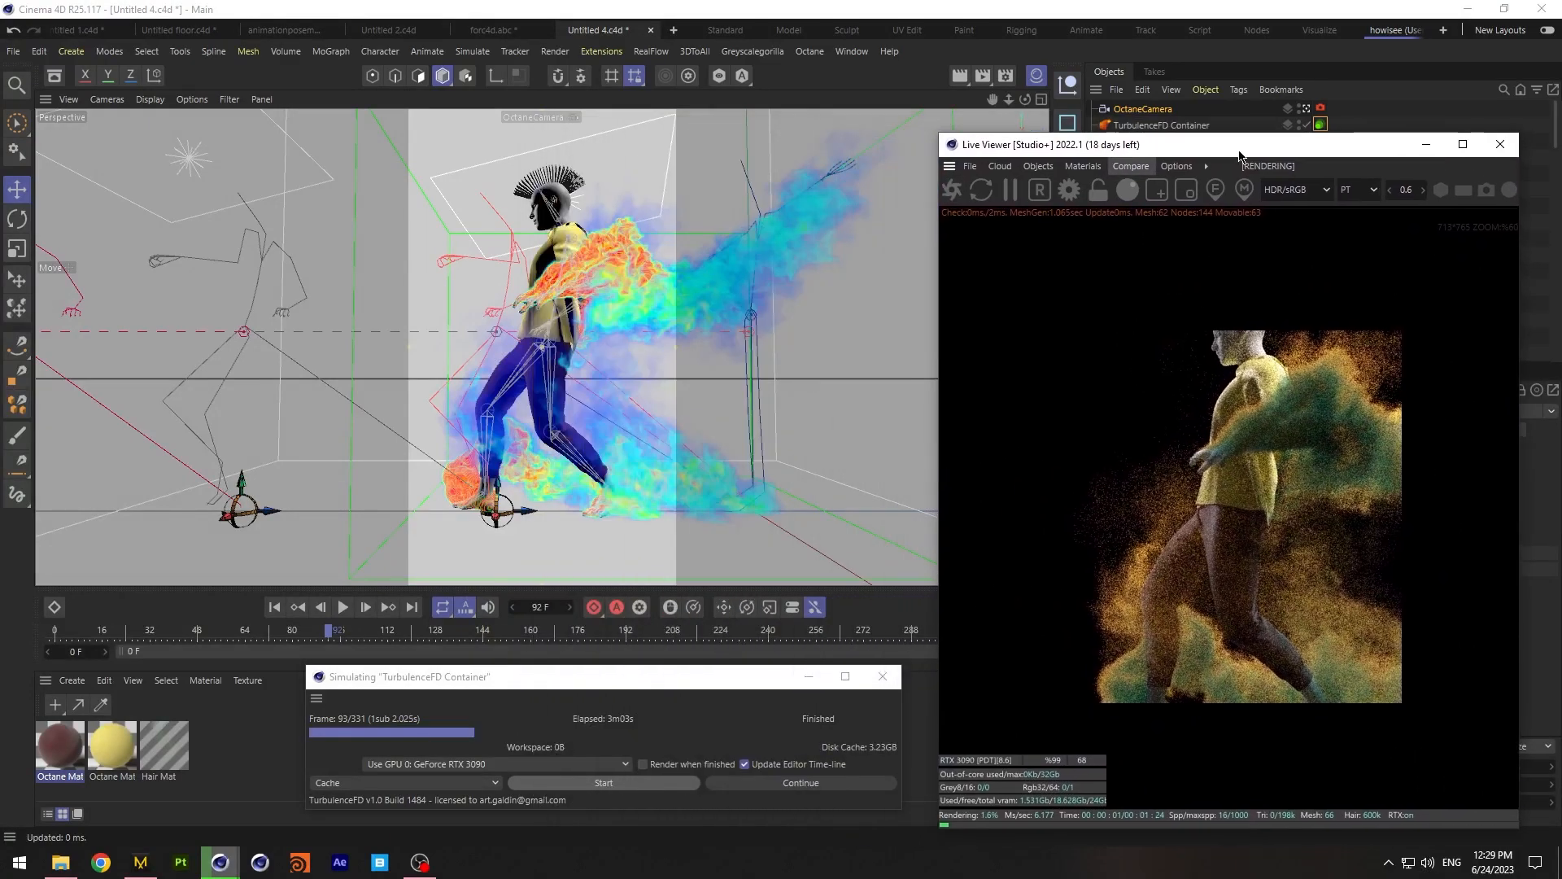
Pull the camera back to about X 407, Y 62 cm to frame the whole character, and enlarge the render preview
drag(1008, 99, 1019, 100)
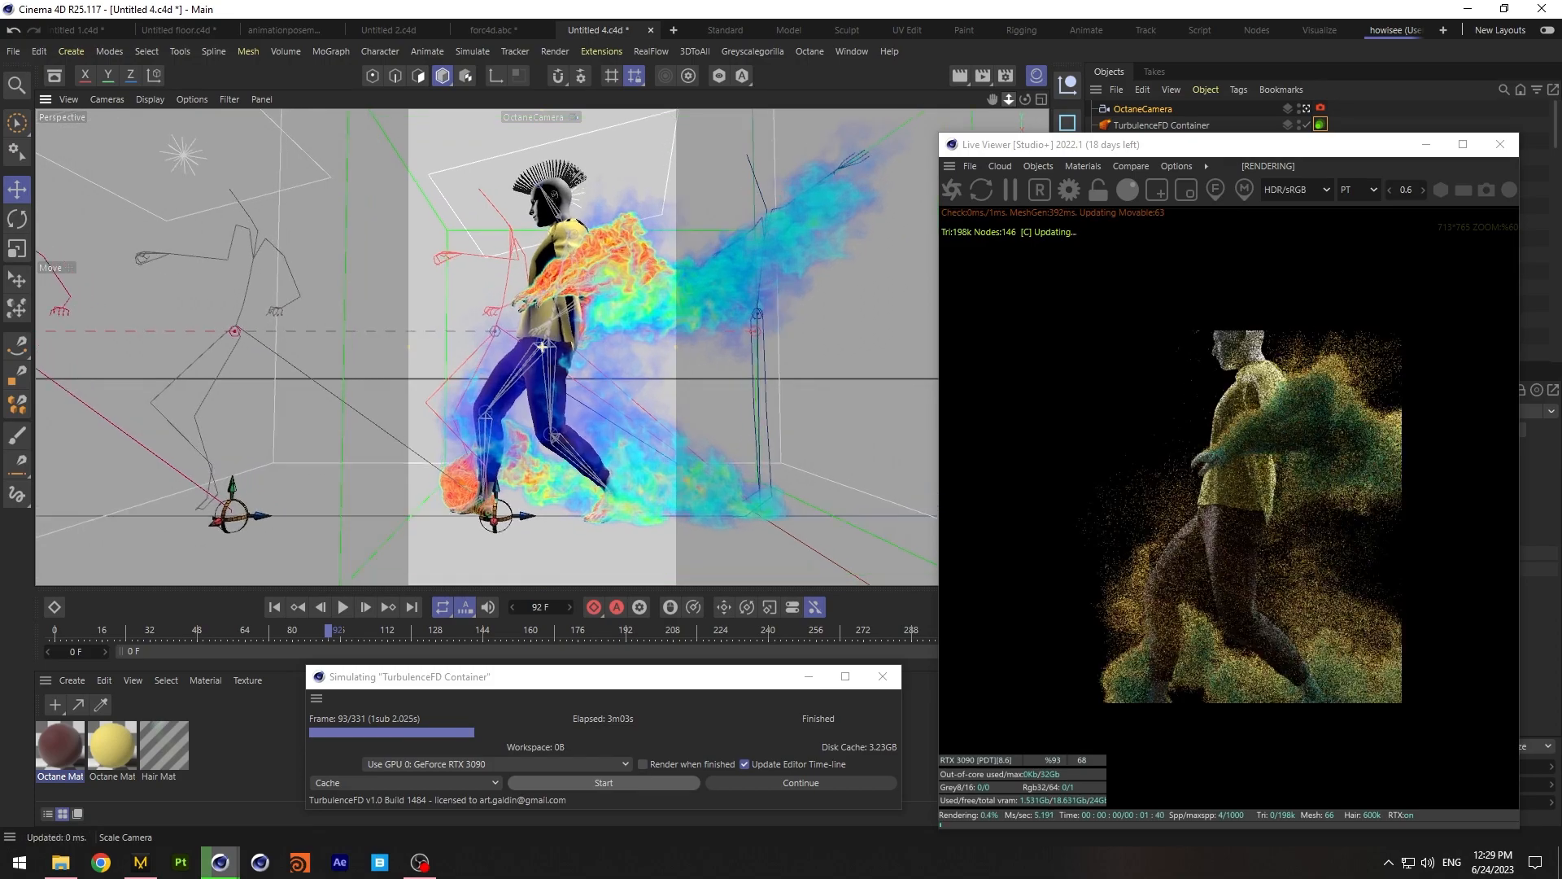
click(1255, 494)
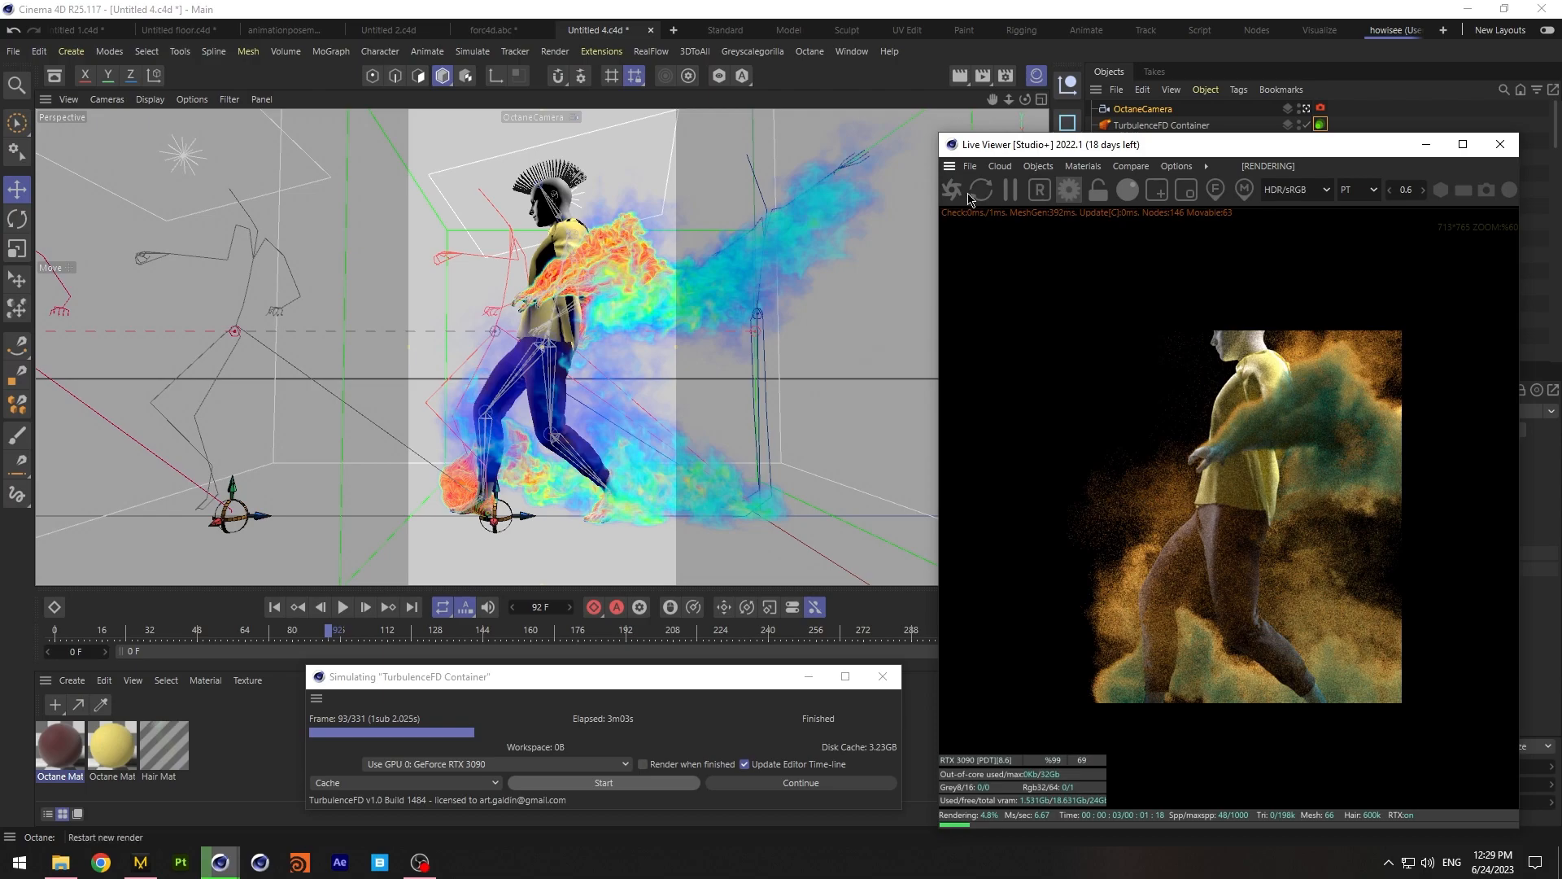
drag(1245, 150, 1219, 156)
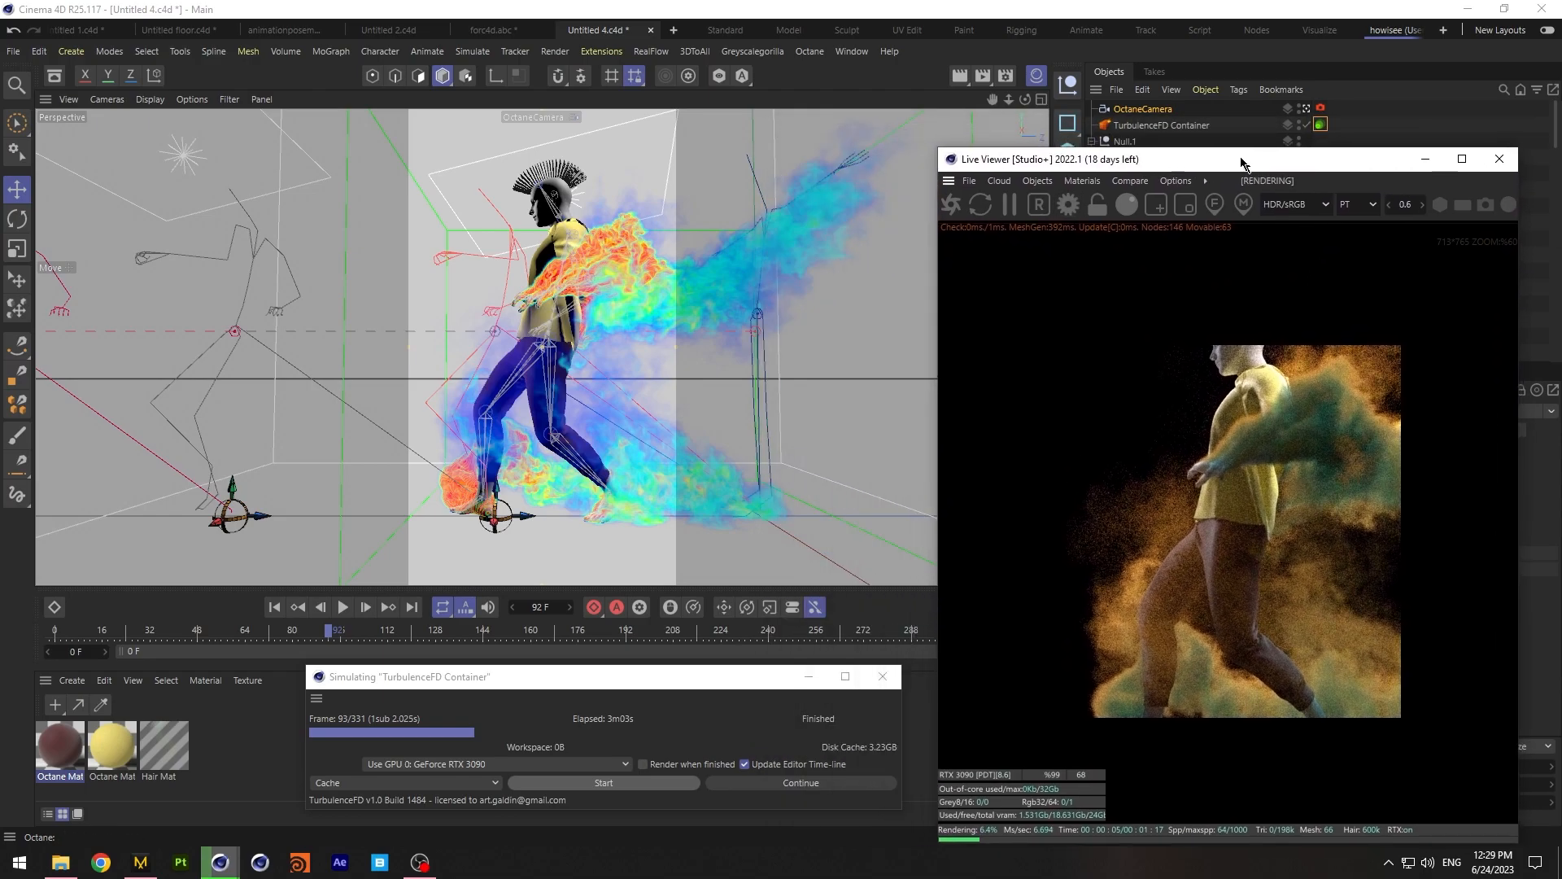
click(932, 201)
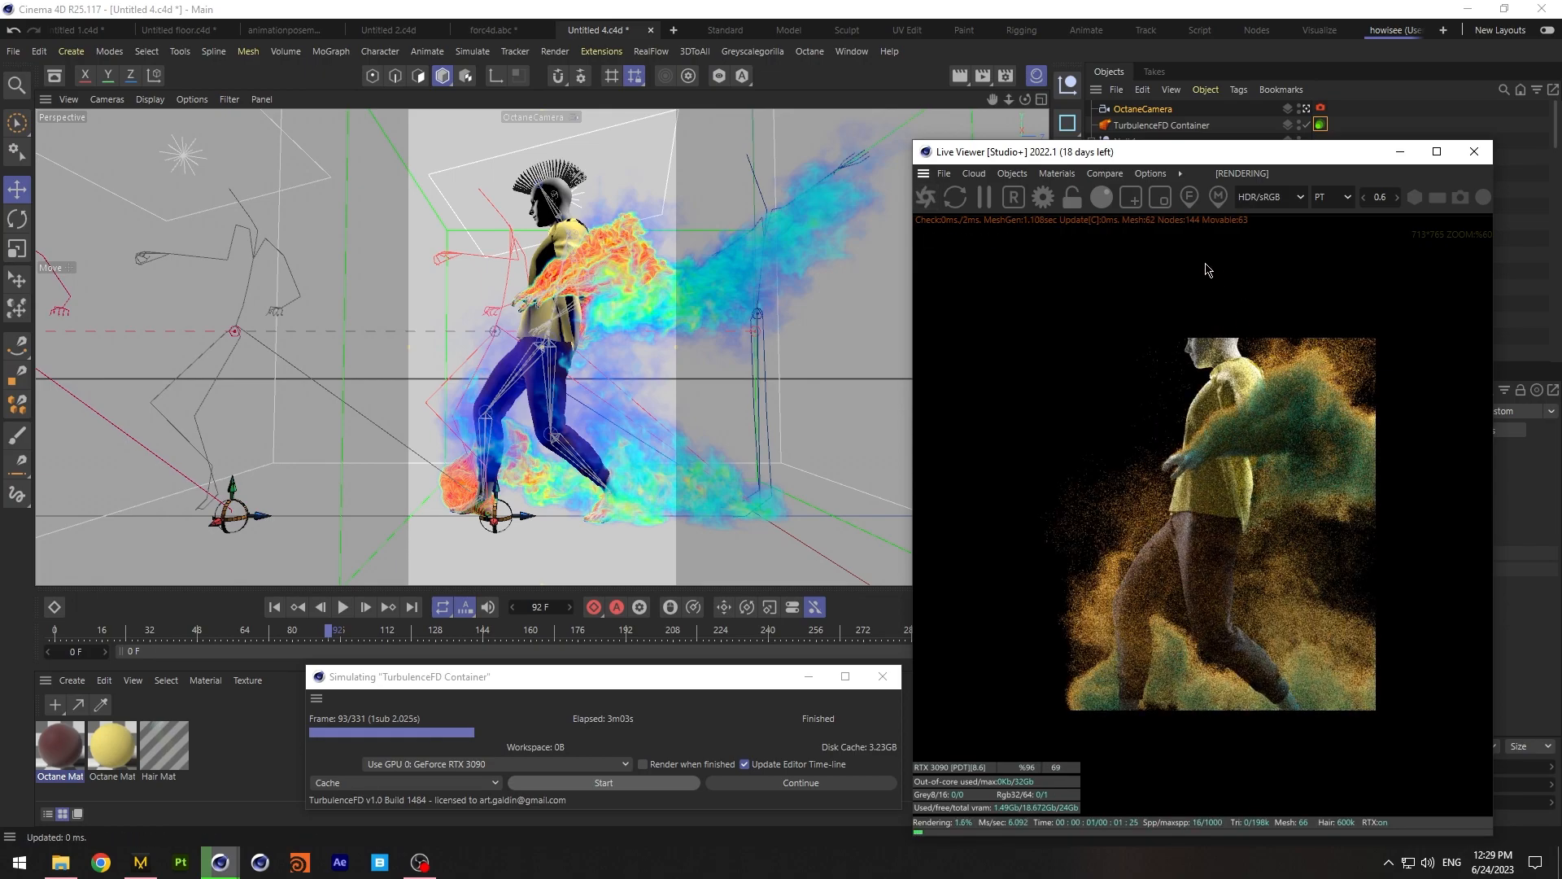
scroll(542, 346, down, 3)
scroll(542, 346, up, 4)
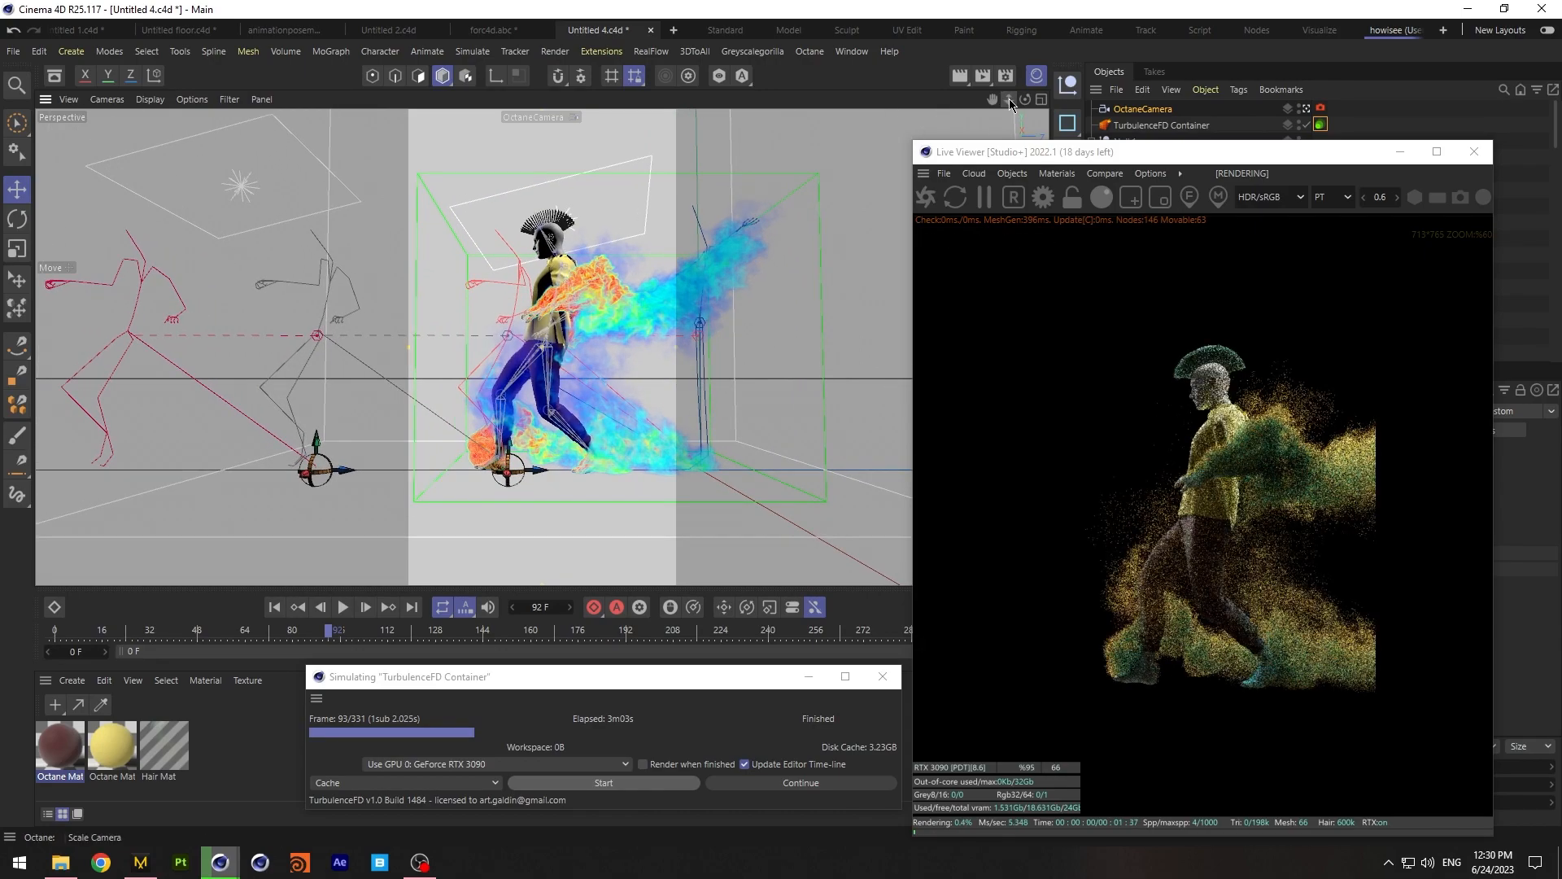
mouse_move(1010, 104)
mouse_down()
mouse_move(1029, 104)
mouse_move(998, 99)
mouse_up()
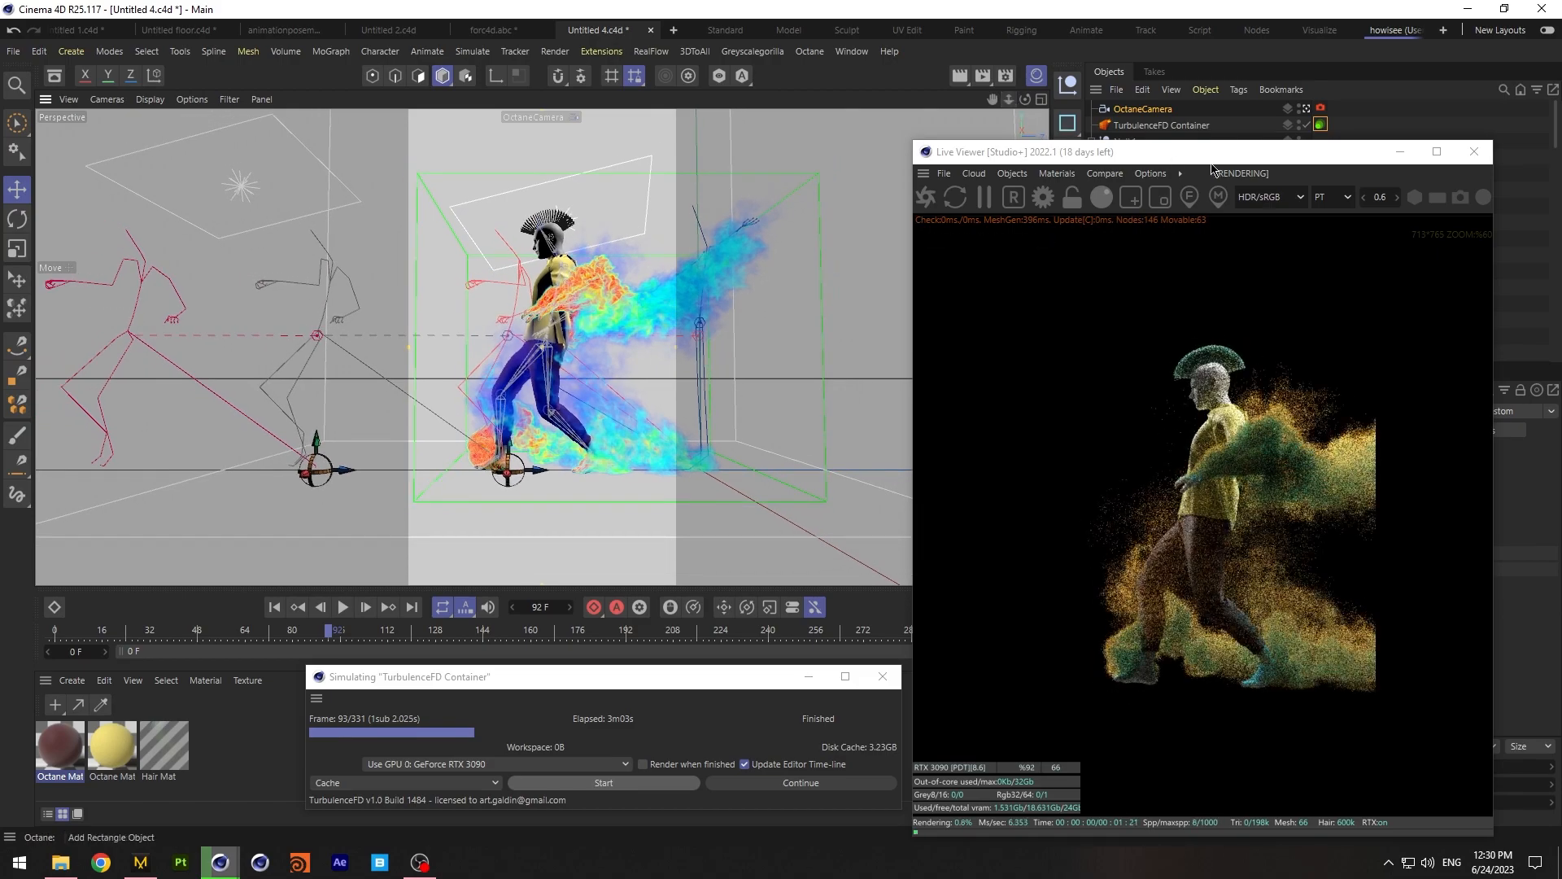
drag(1207, 154, 427, 88)
scroll(486, 383, up, 3)
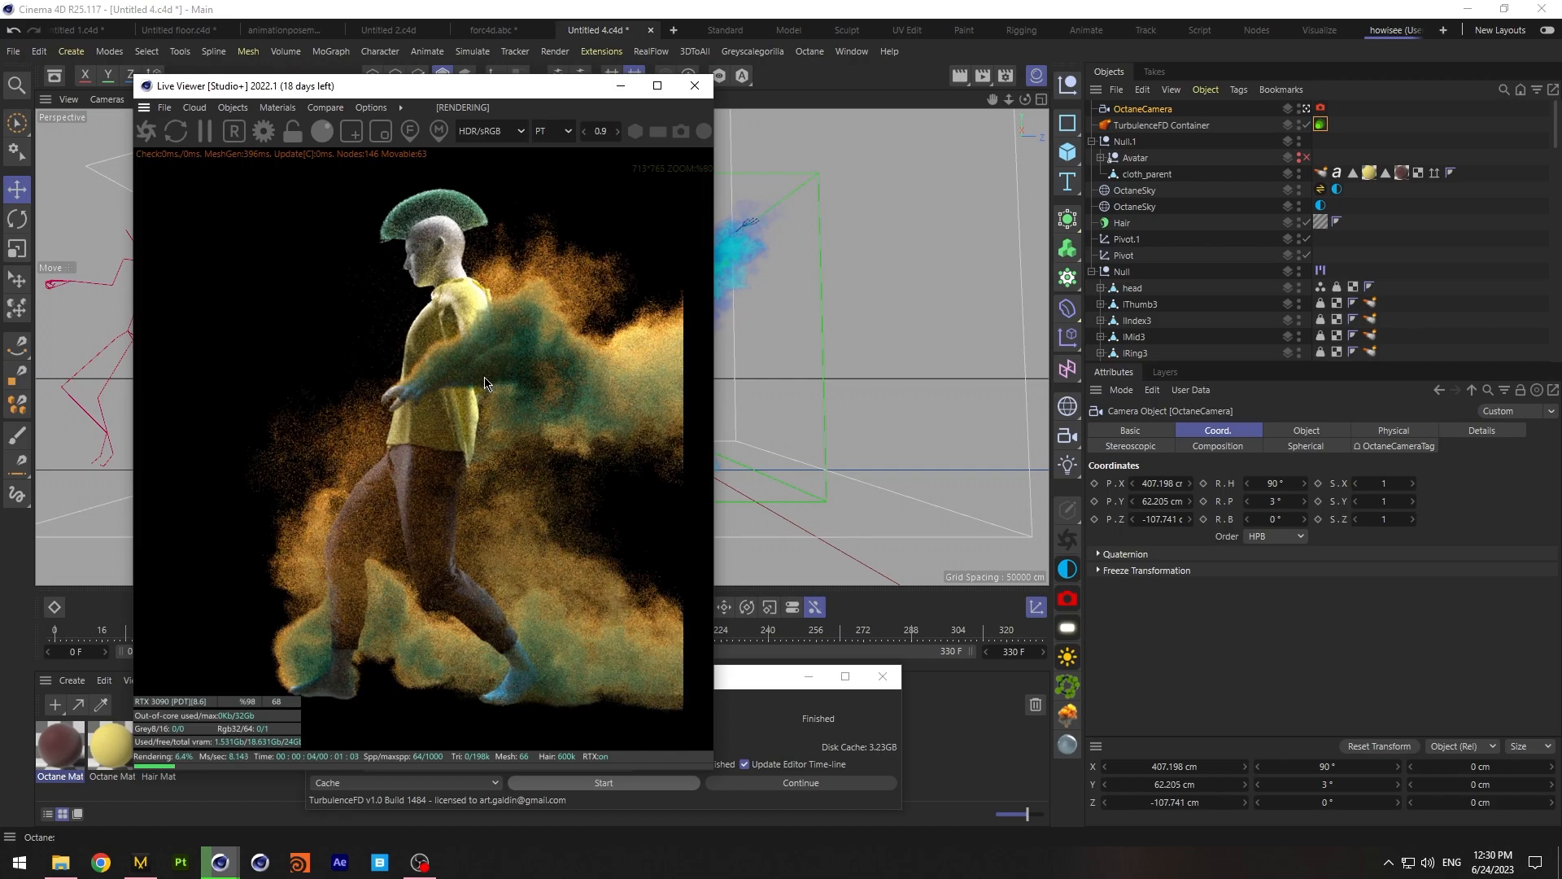
Reduce the Volume Medium's volume step length to about 0.029 and raise its density to about 105.5
click(1320, 125)
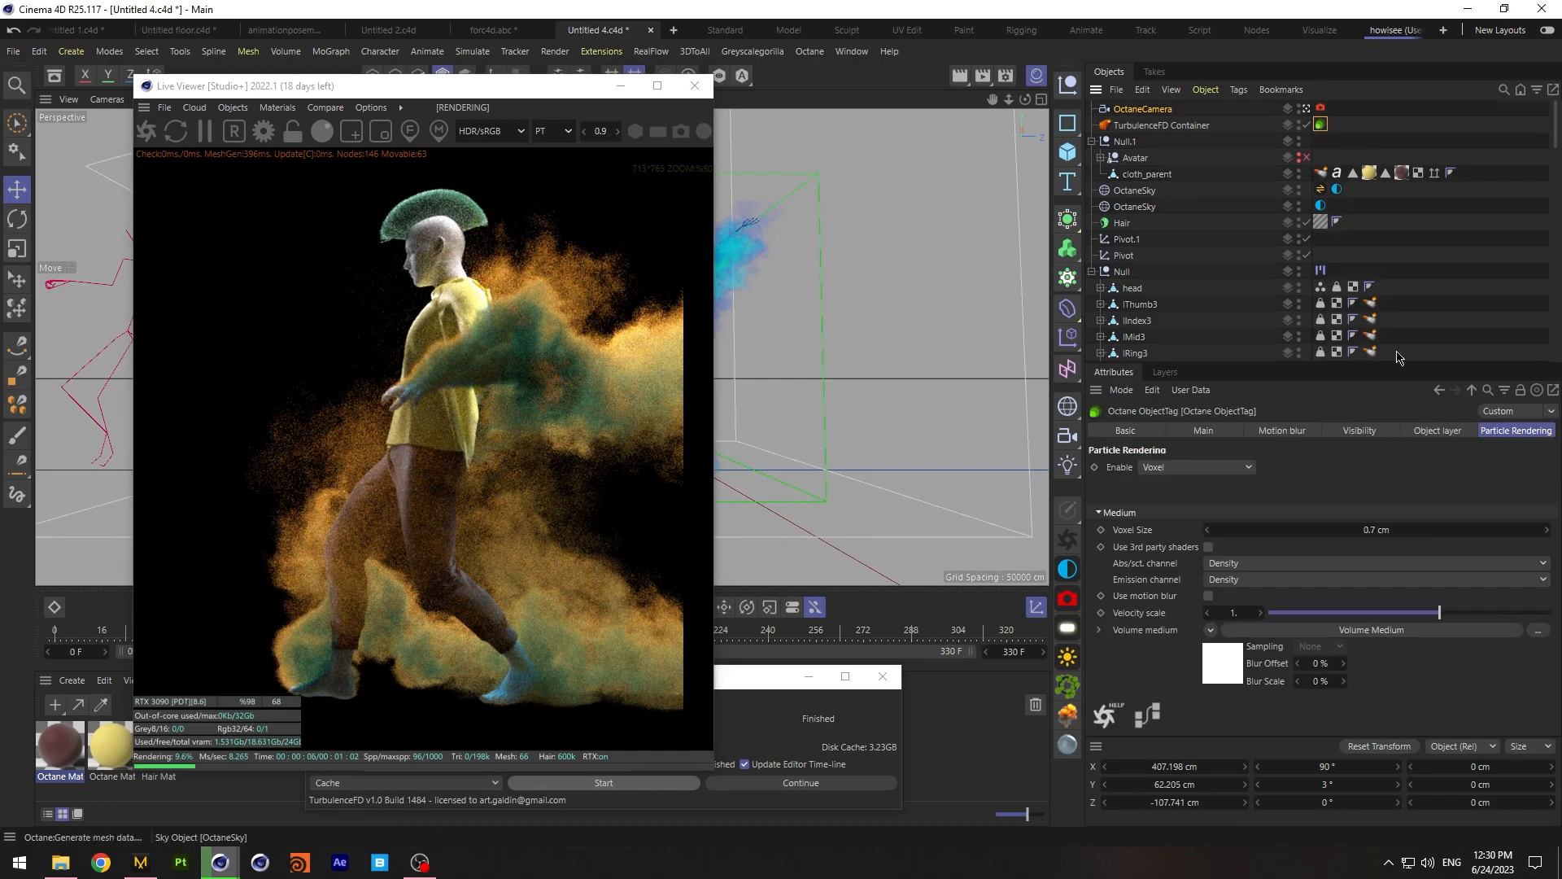
click(1311, 630)
drag(1293, 449, 1289, 450)
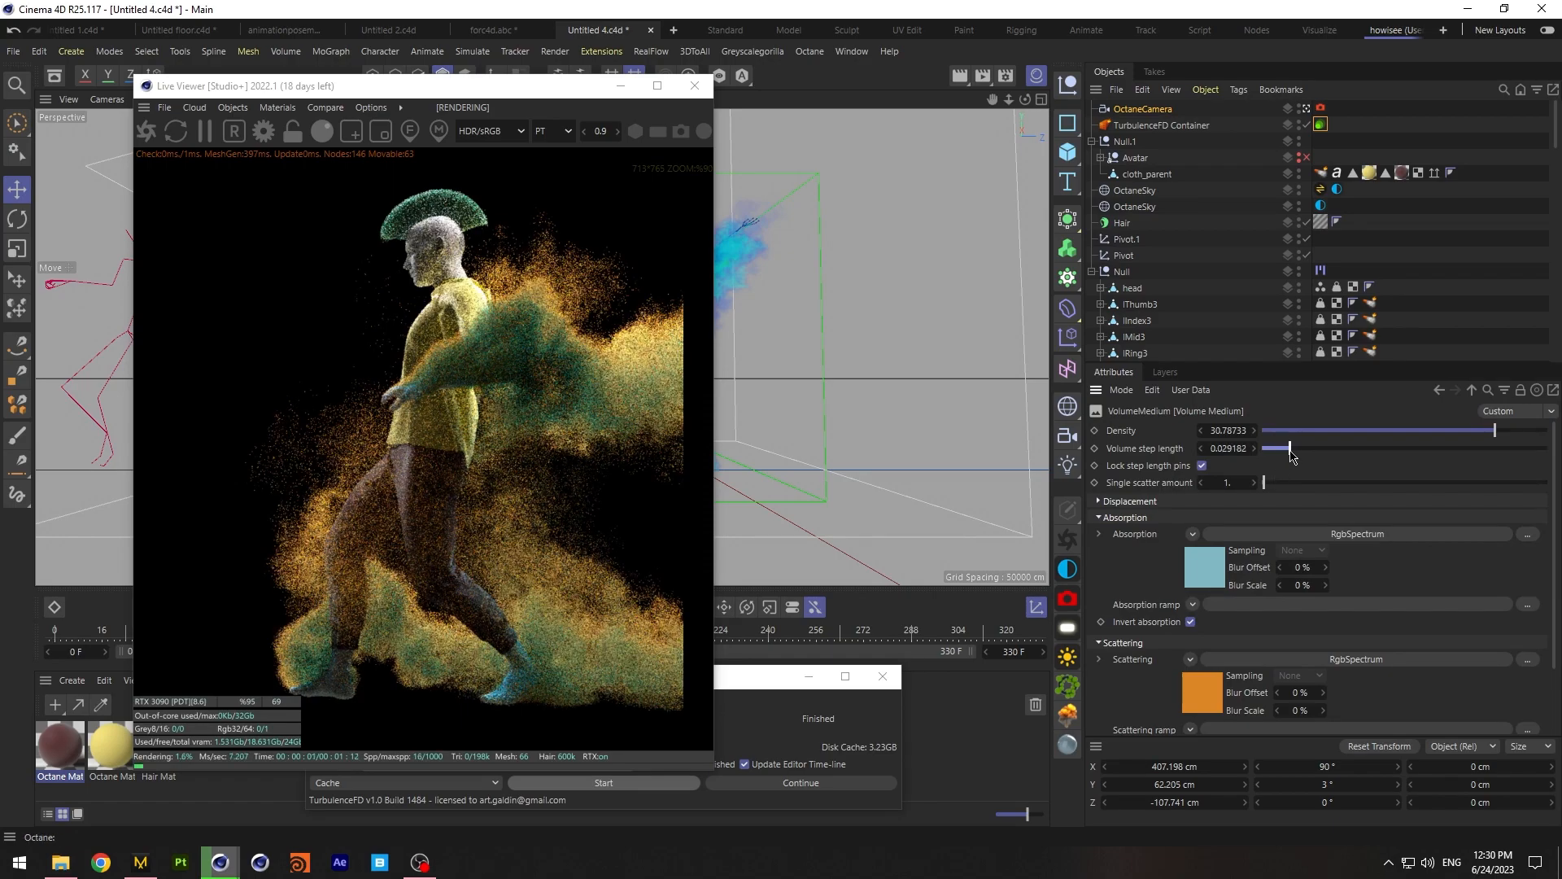
drag(1496, 431, 1510, 431)
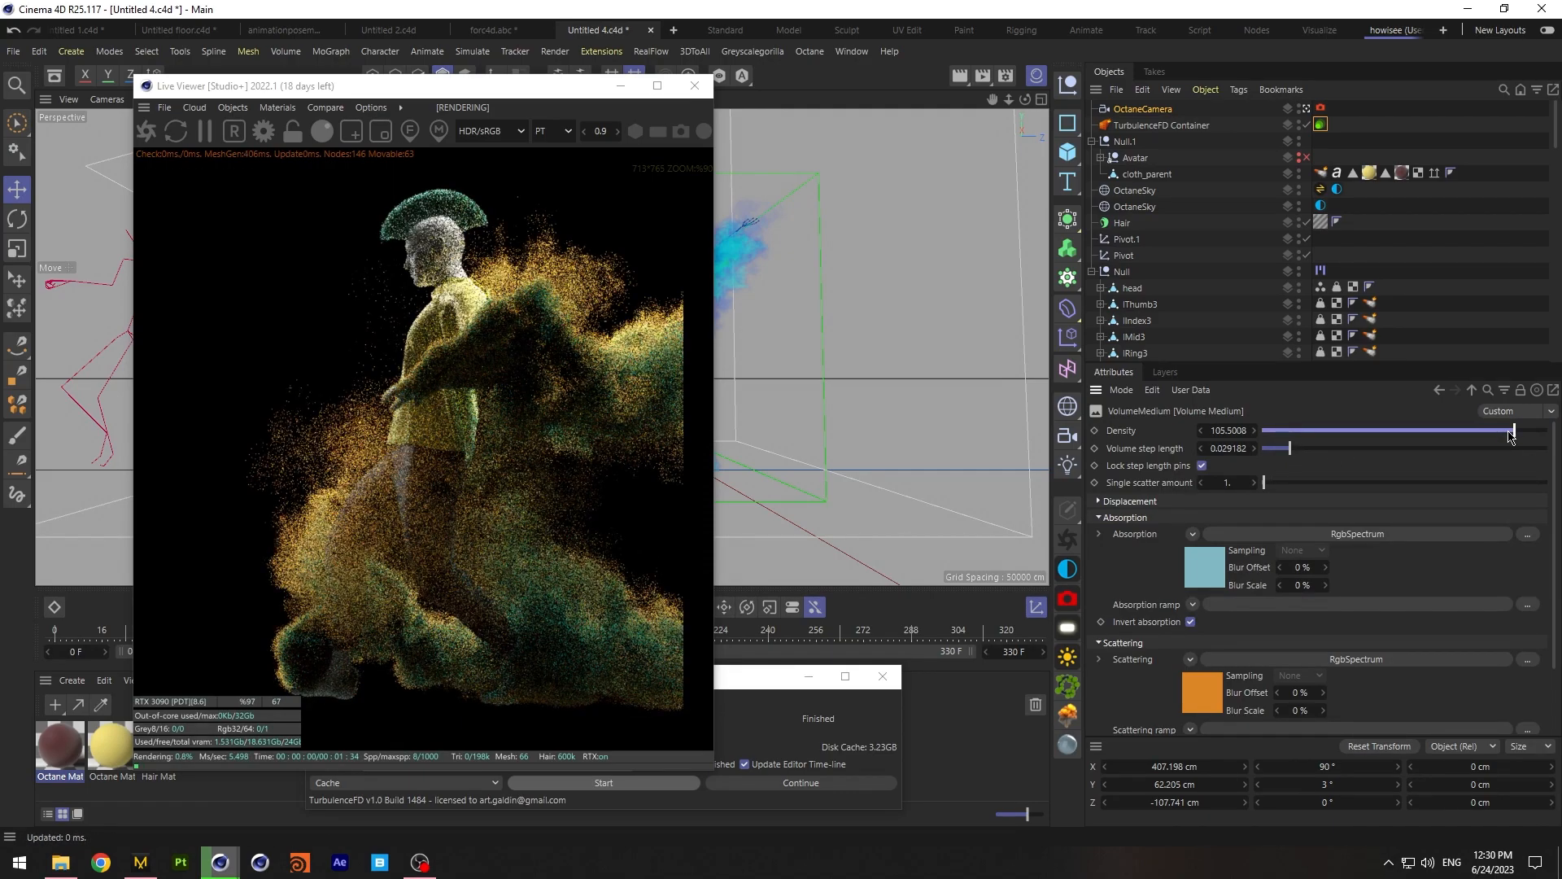